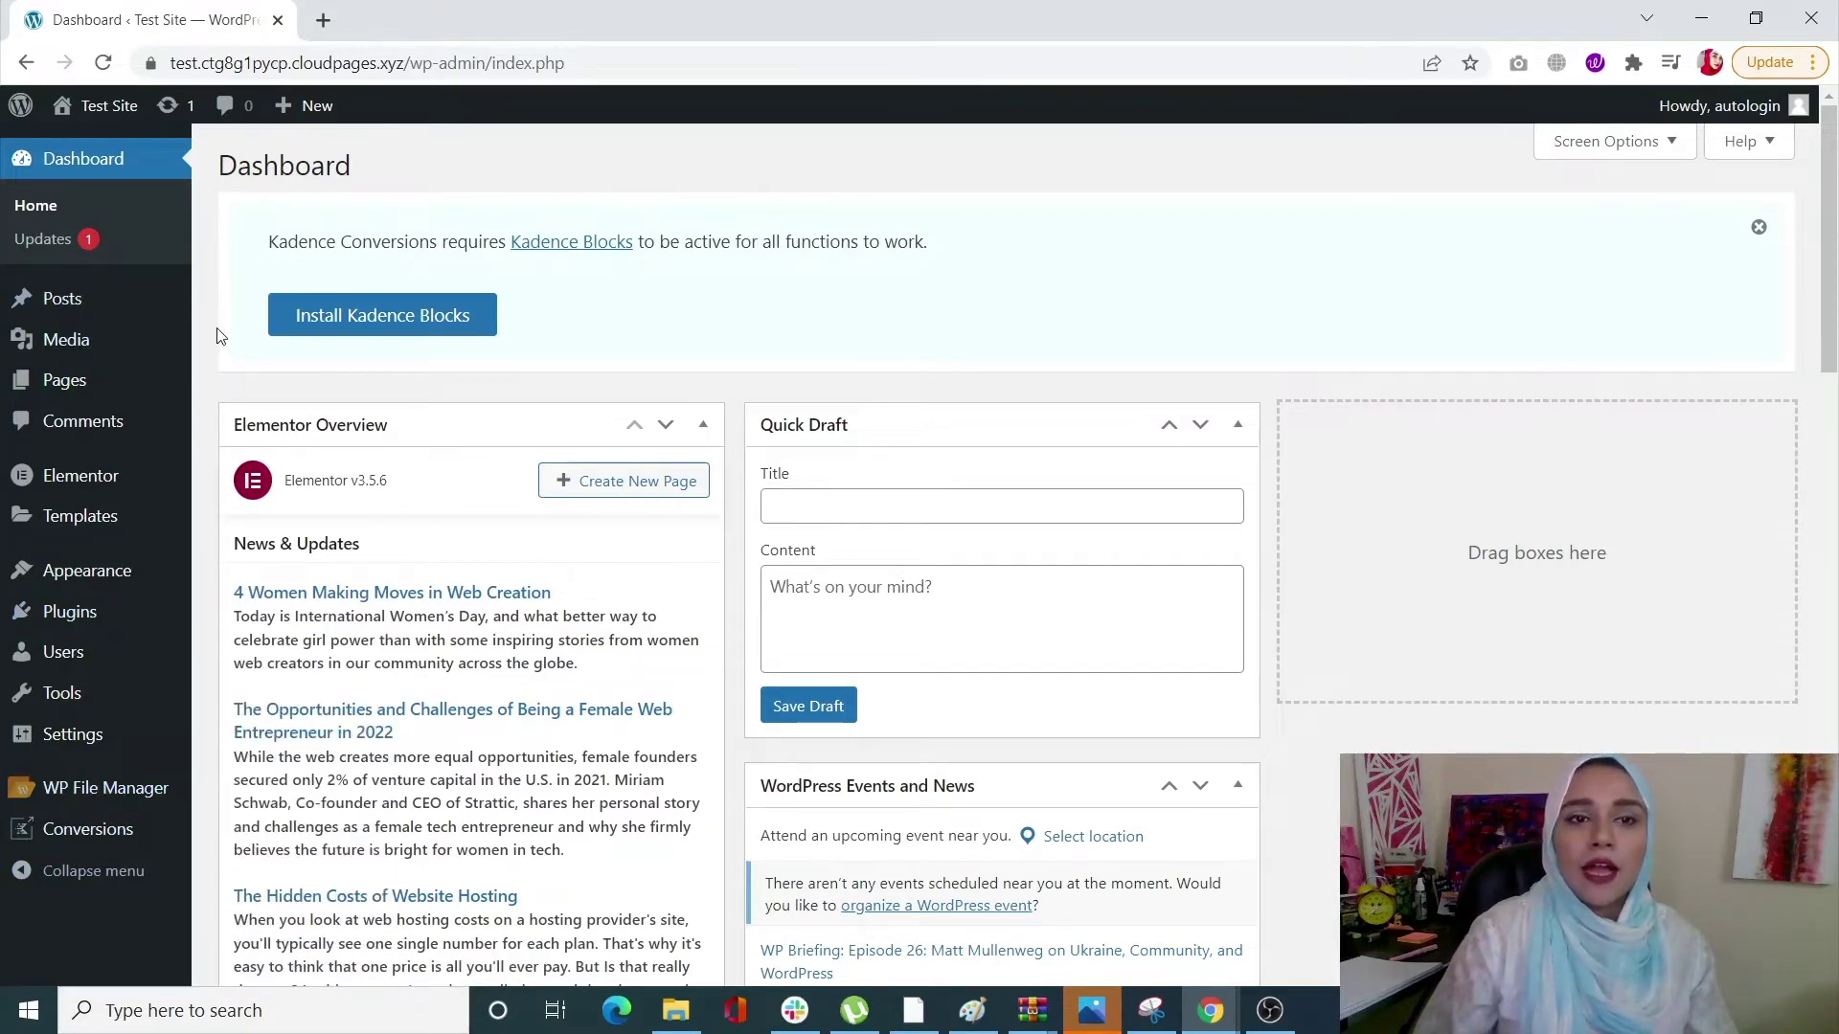
# Install the required Kadence Blocks plugin from the Kadence Conversions notice on the dashboard.
pyautogui.moveTo(91, 832)
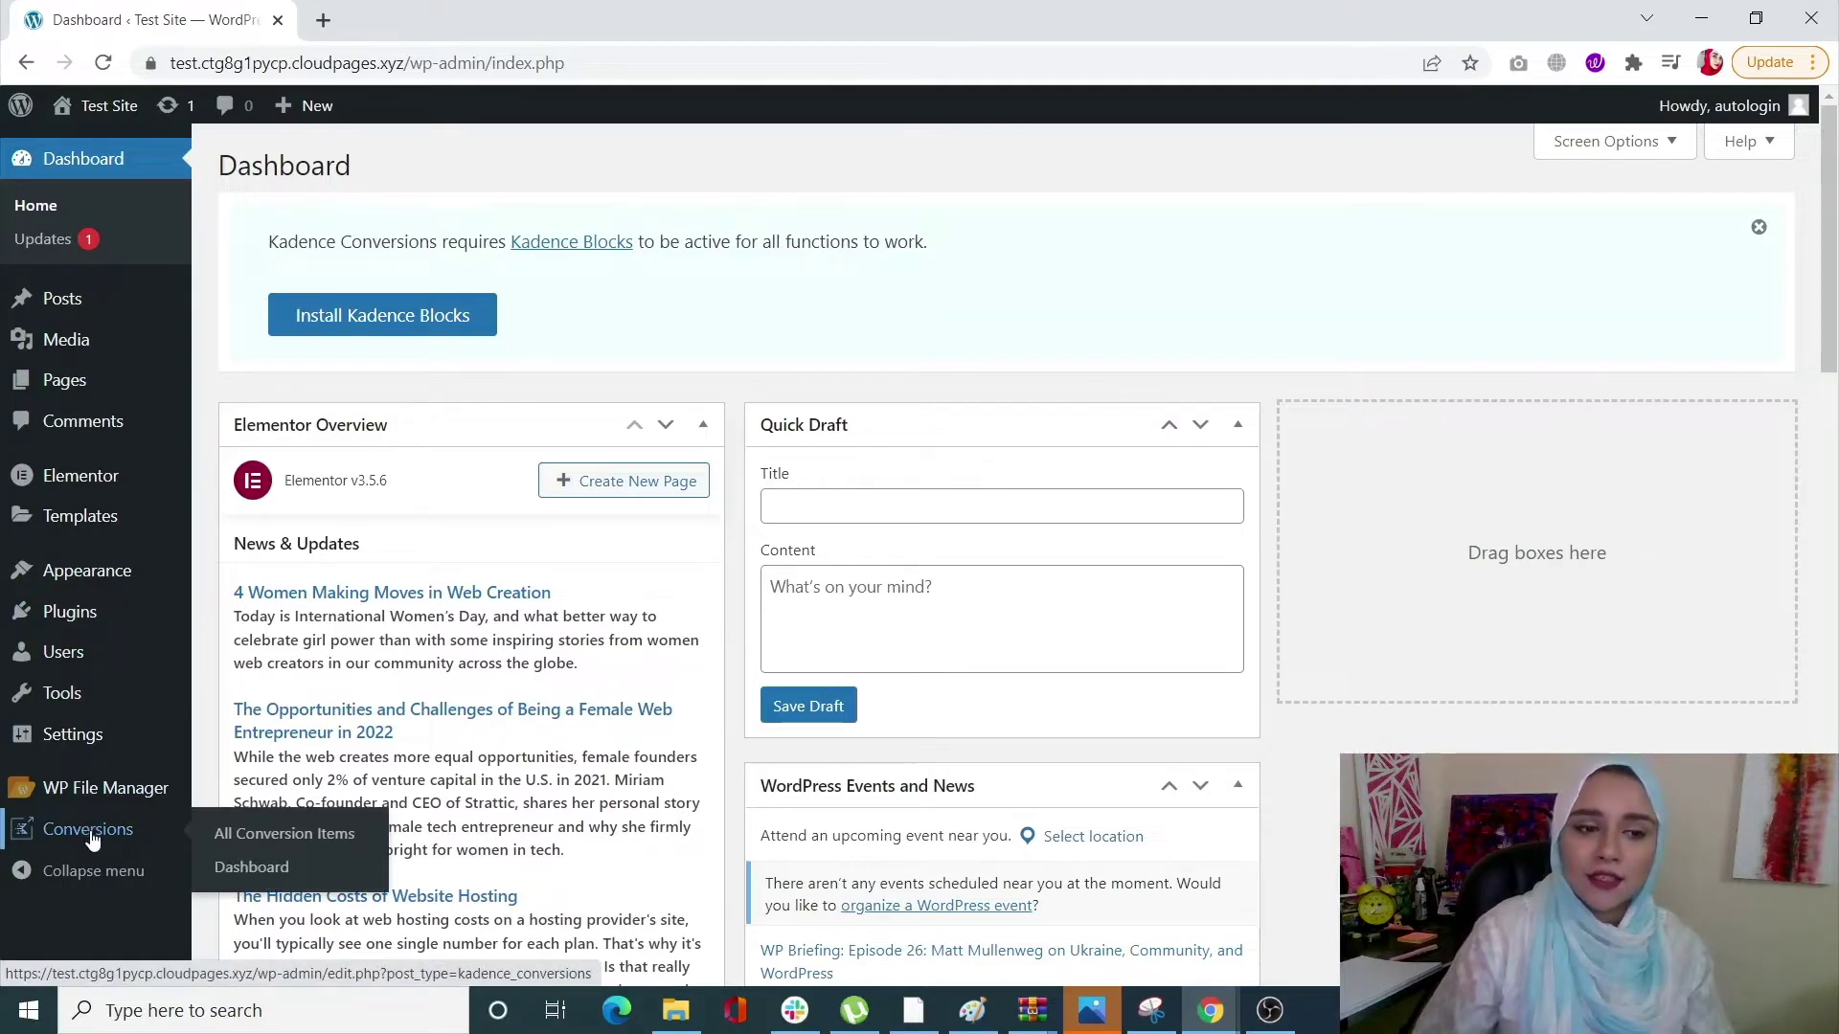
pyautogui.click(443, 328)
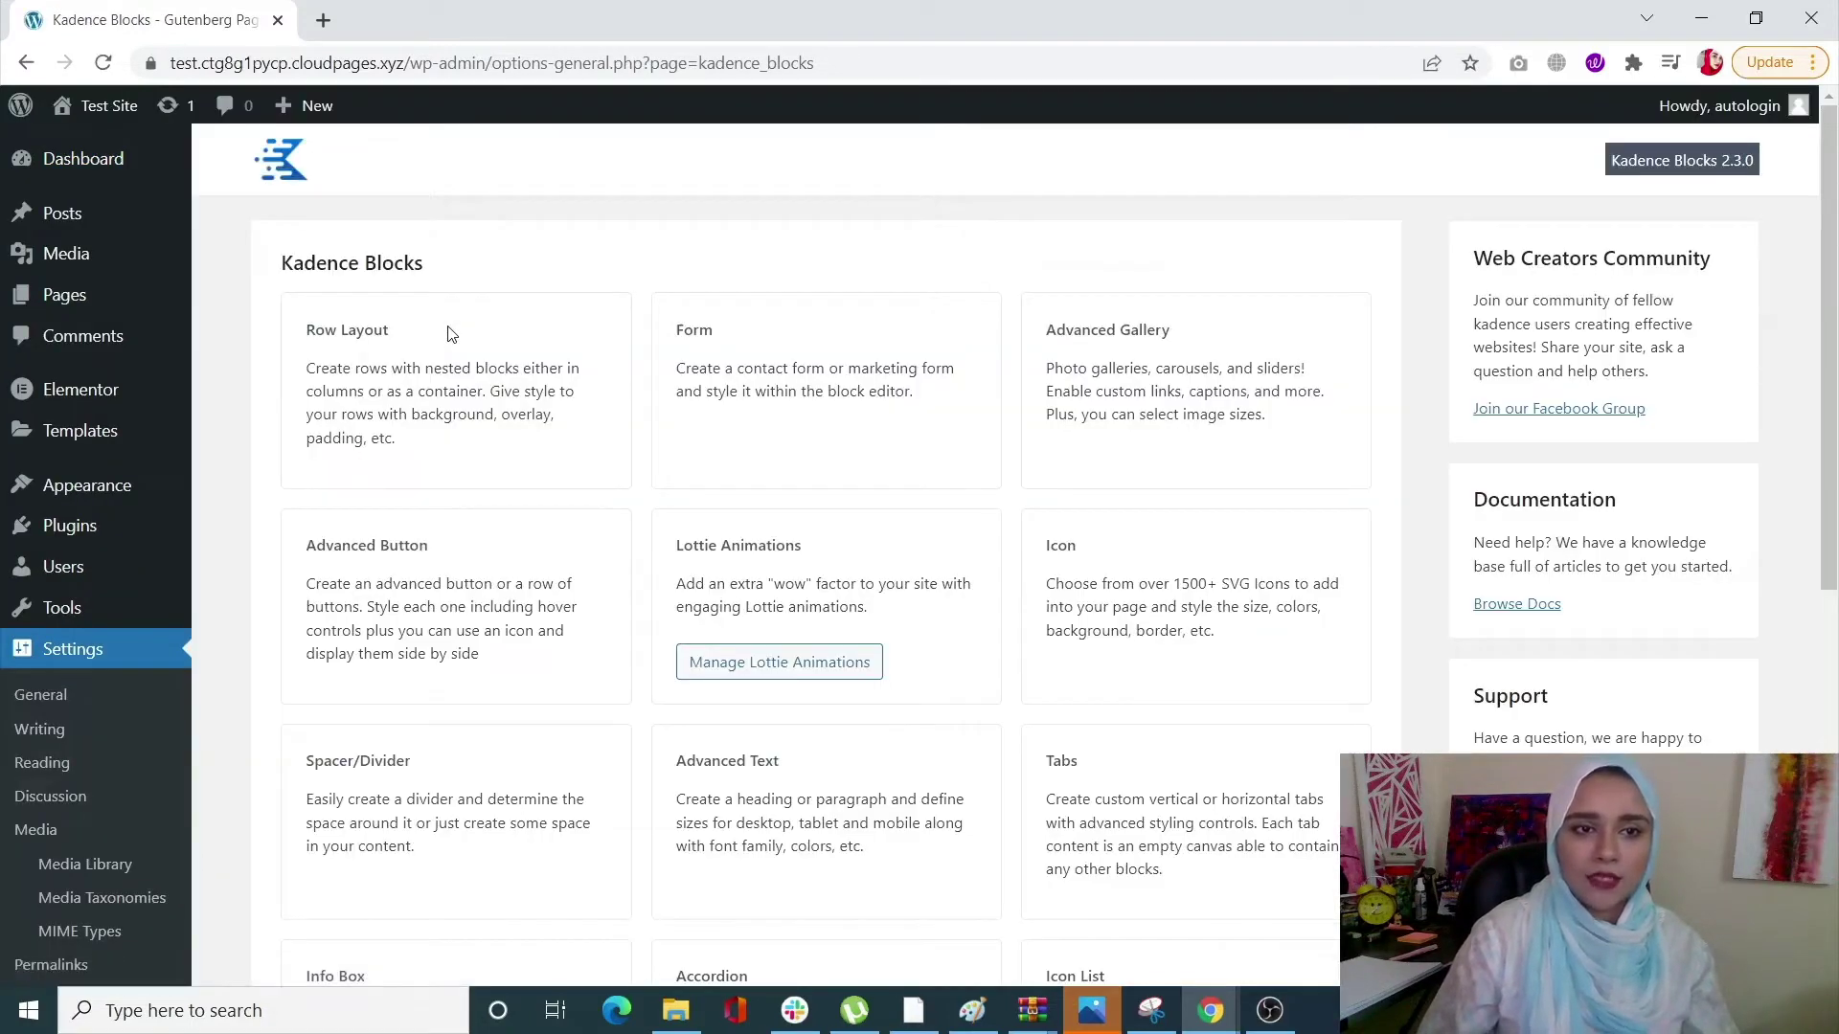
pyautogui.scroll(-1, 599, 587)
pyautogui.scroll(1, 599, 587)
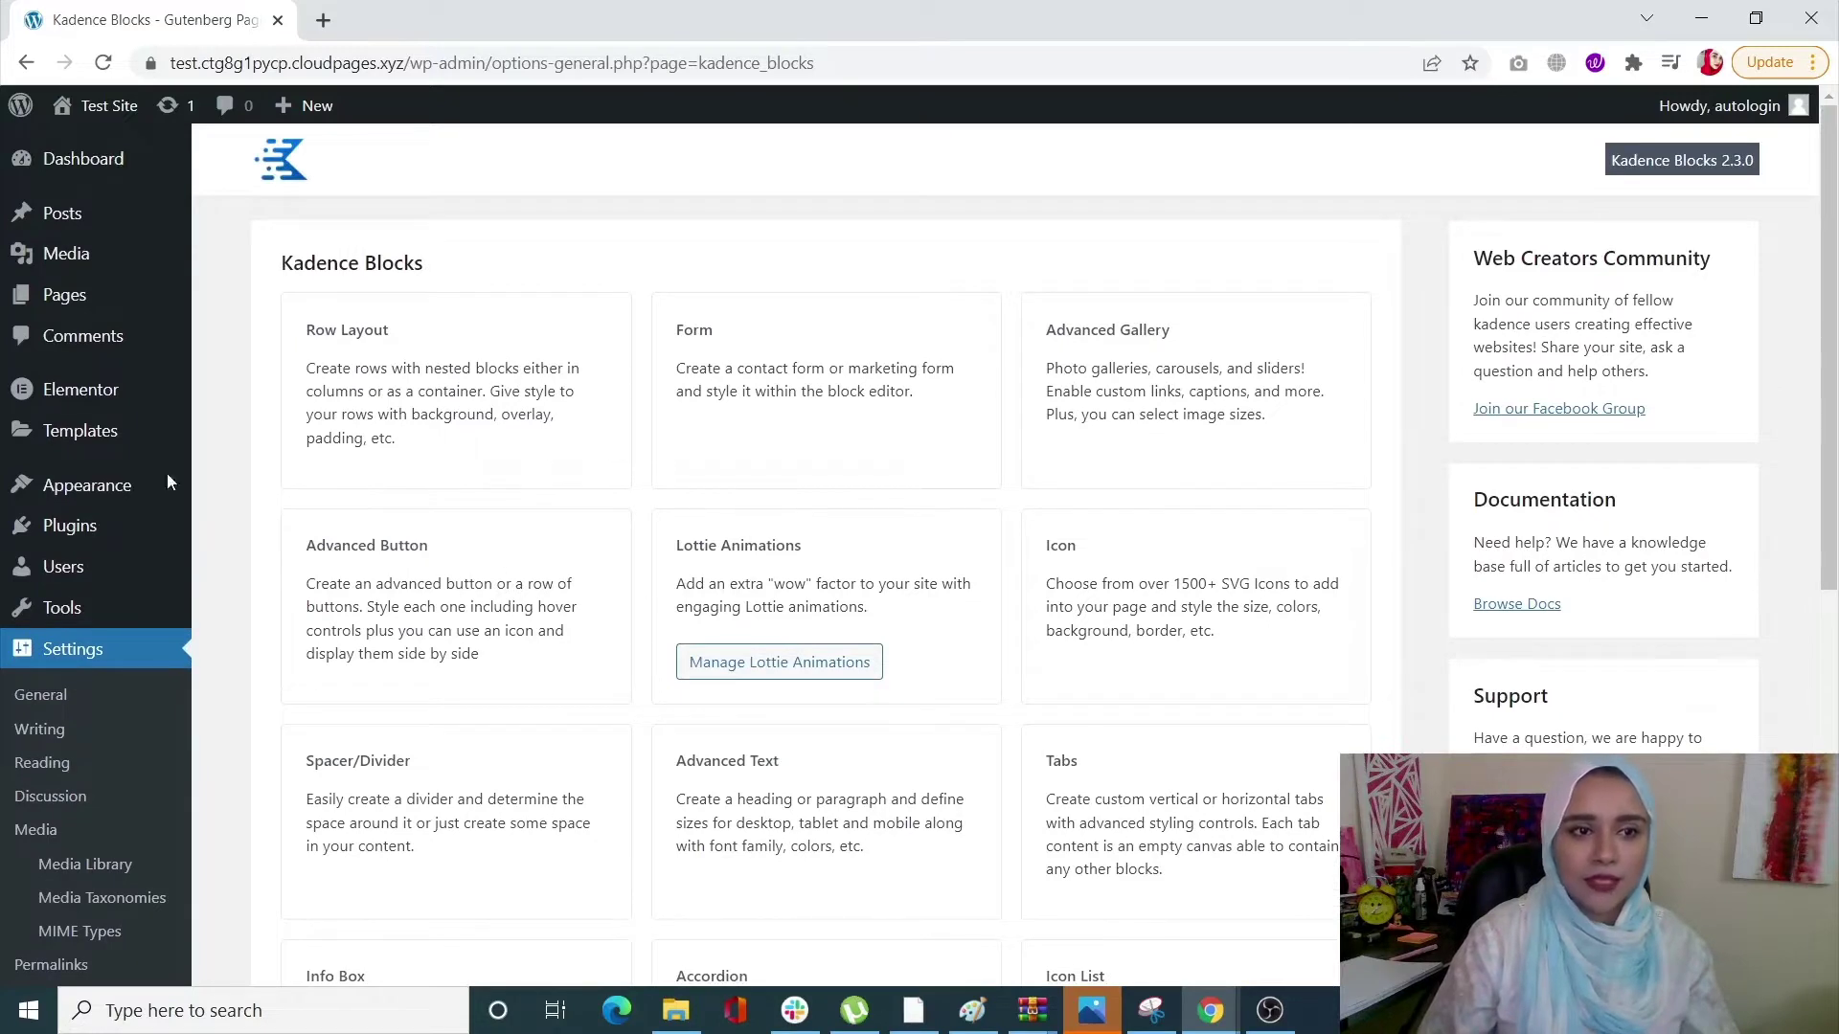
# Activate the installed Kadence theme as the site's theme.
pyautogui.moveTo(29, 528)
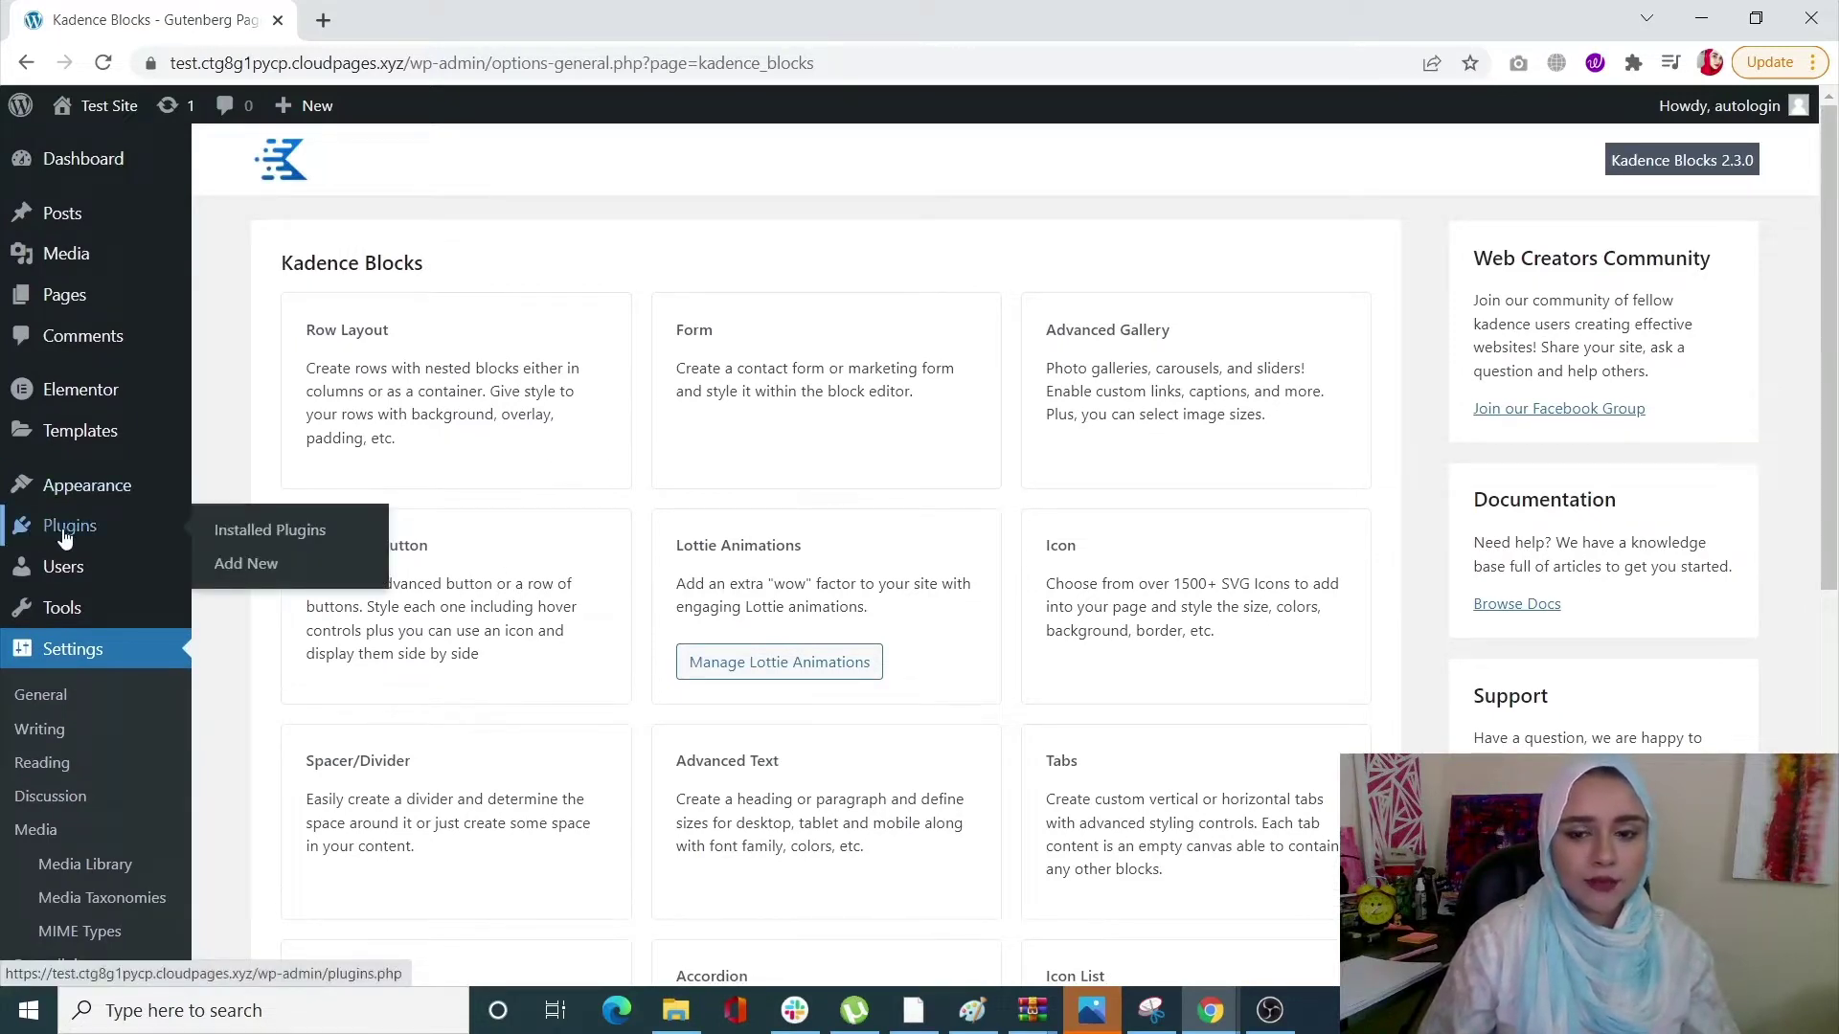
pyautogui.moveTo(68, 485)
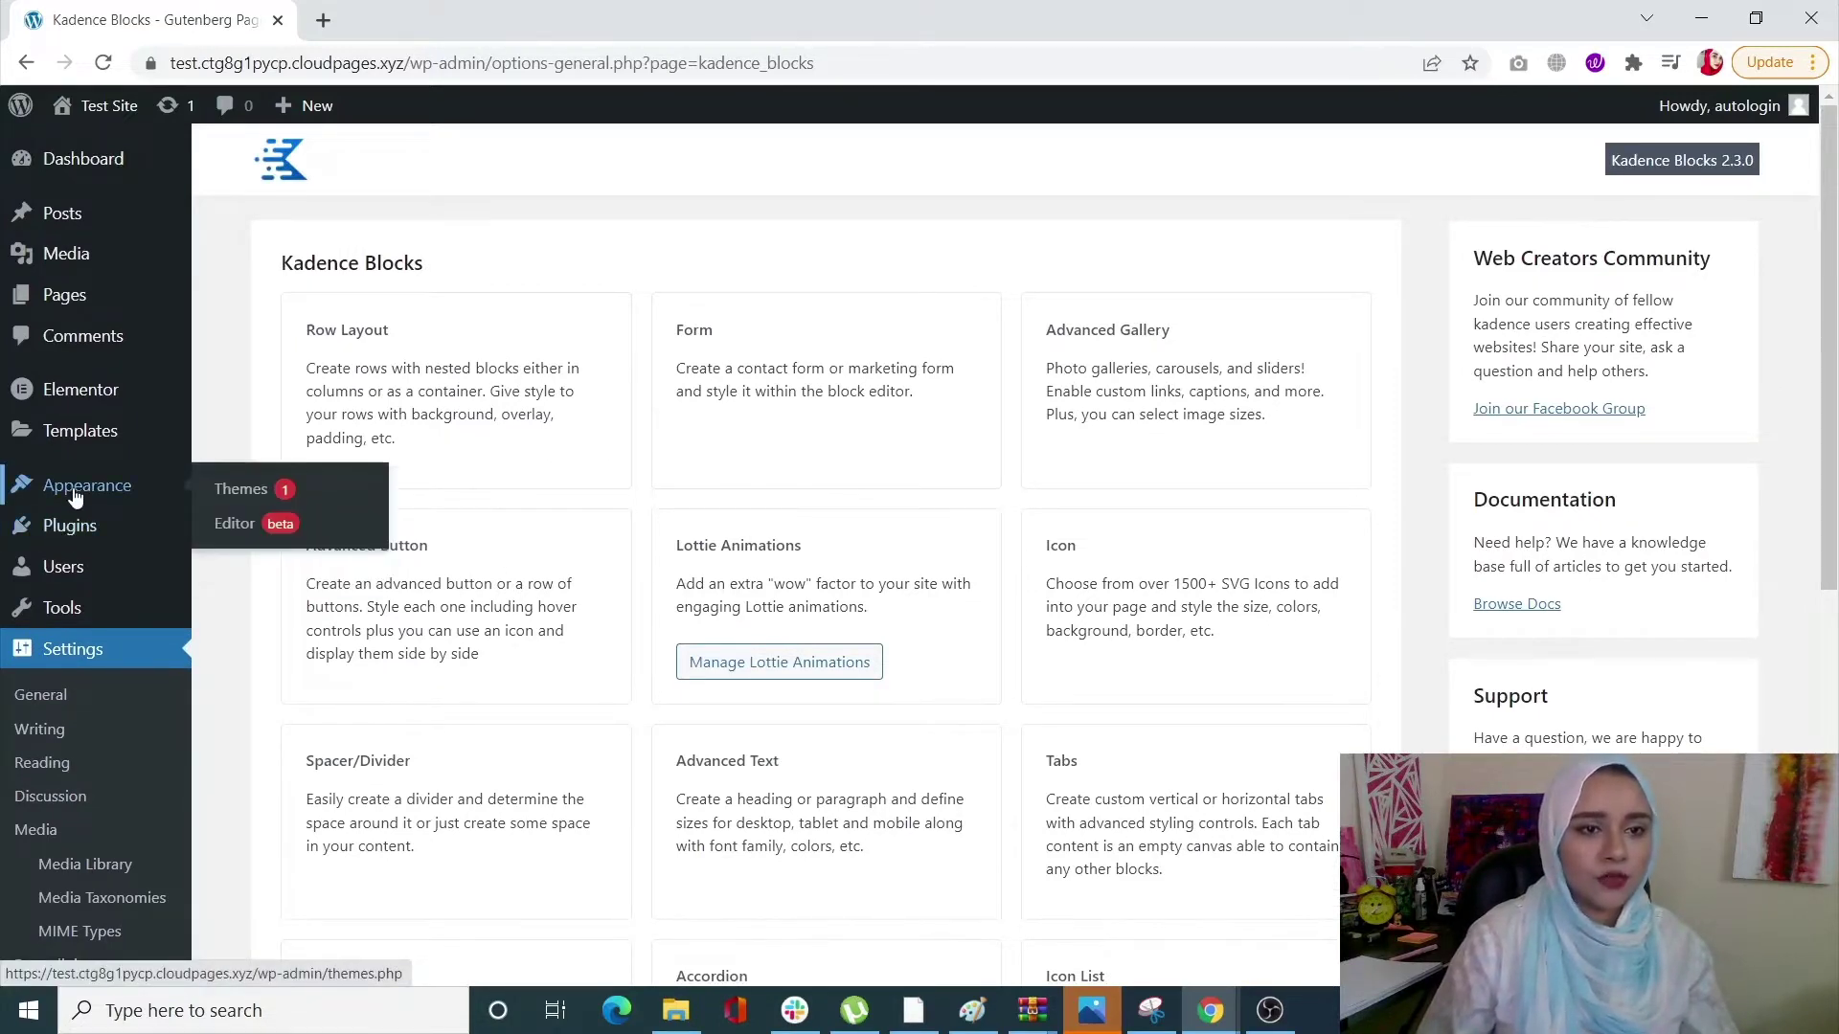
pyautogui.click(286, 490)
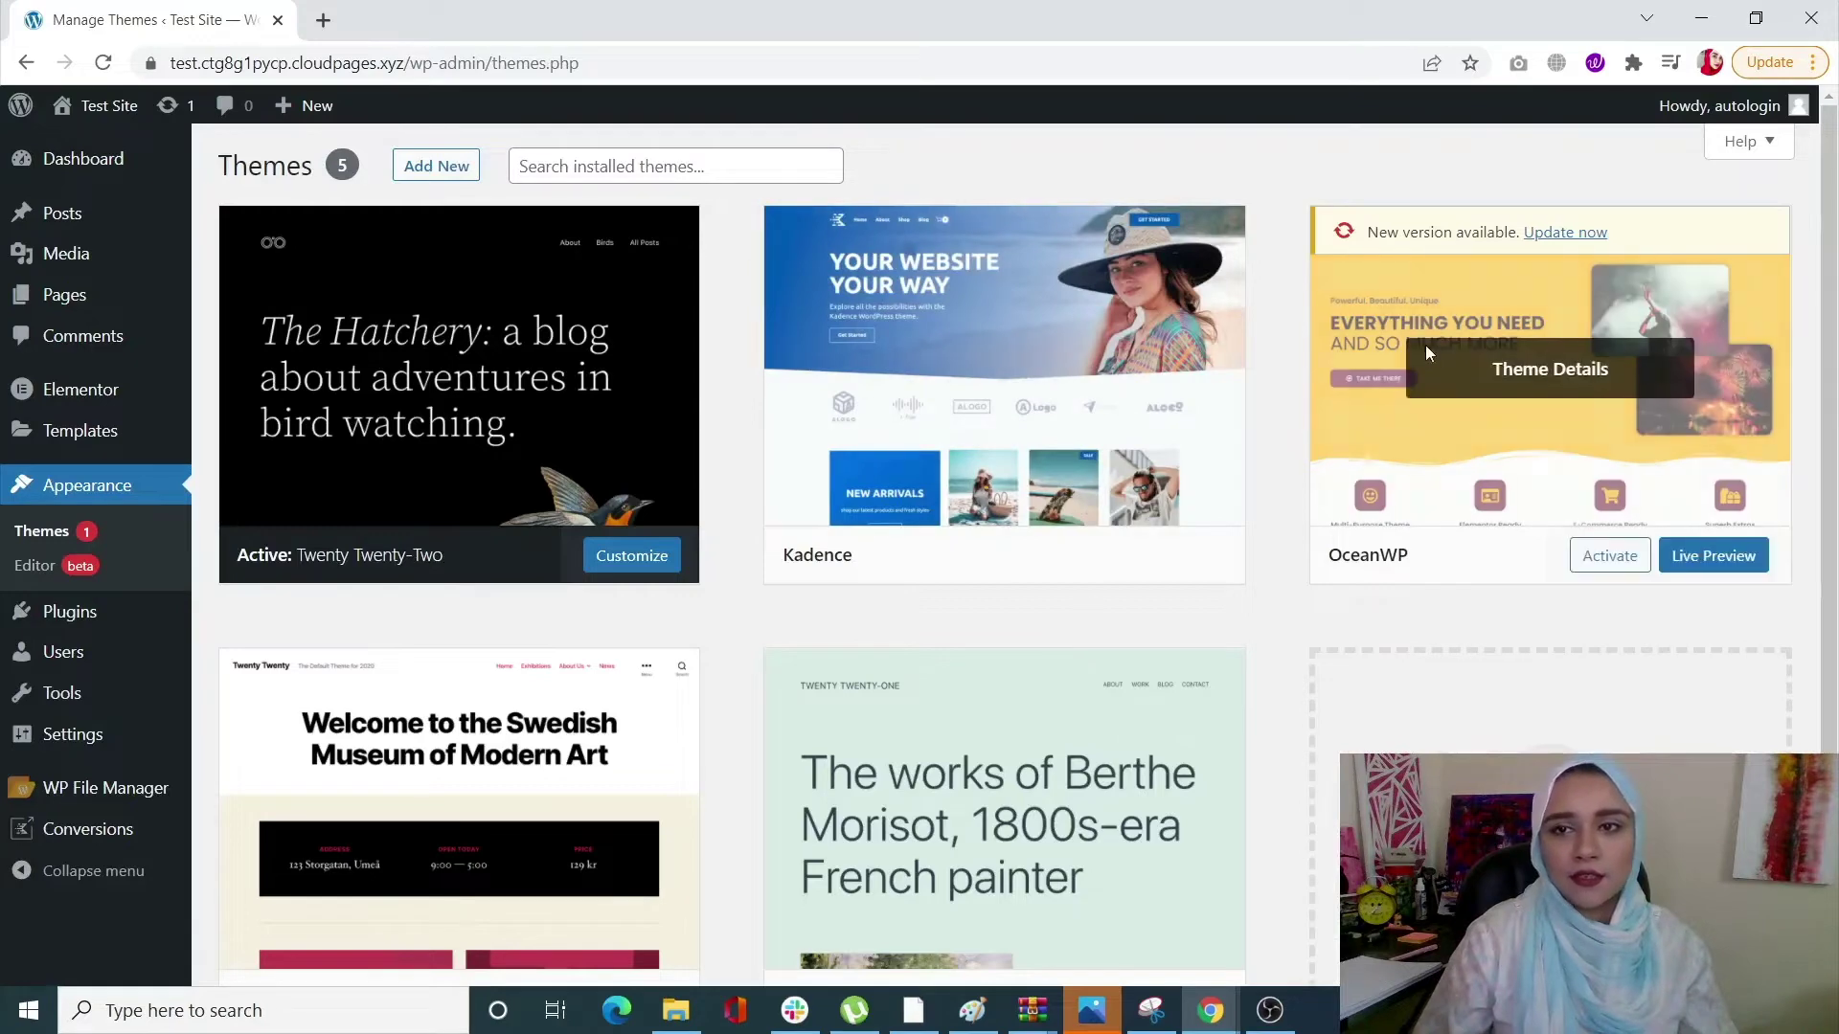
pyautogui.moveTo(1083, 588)
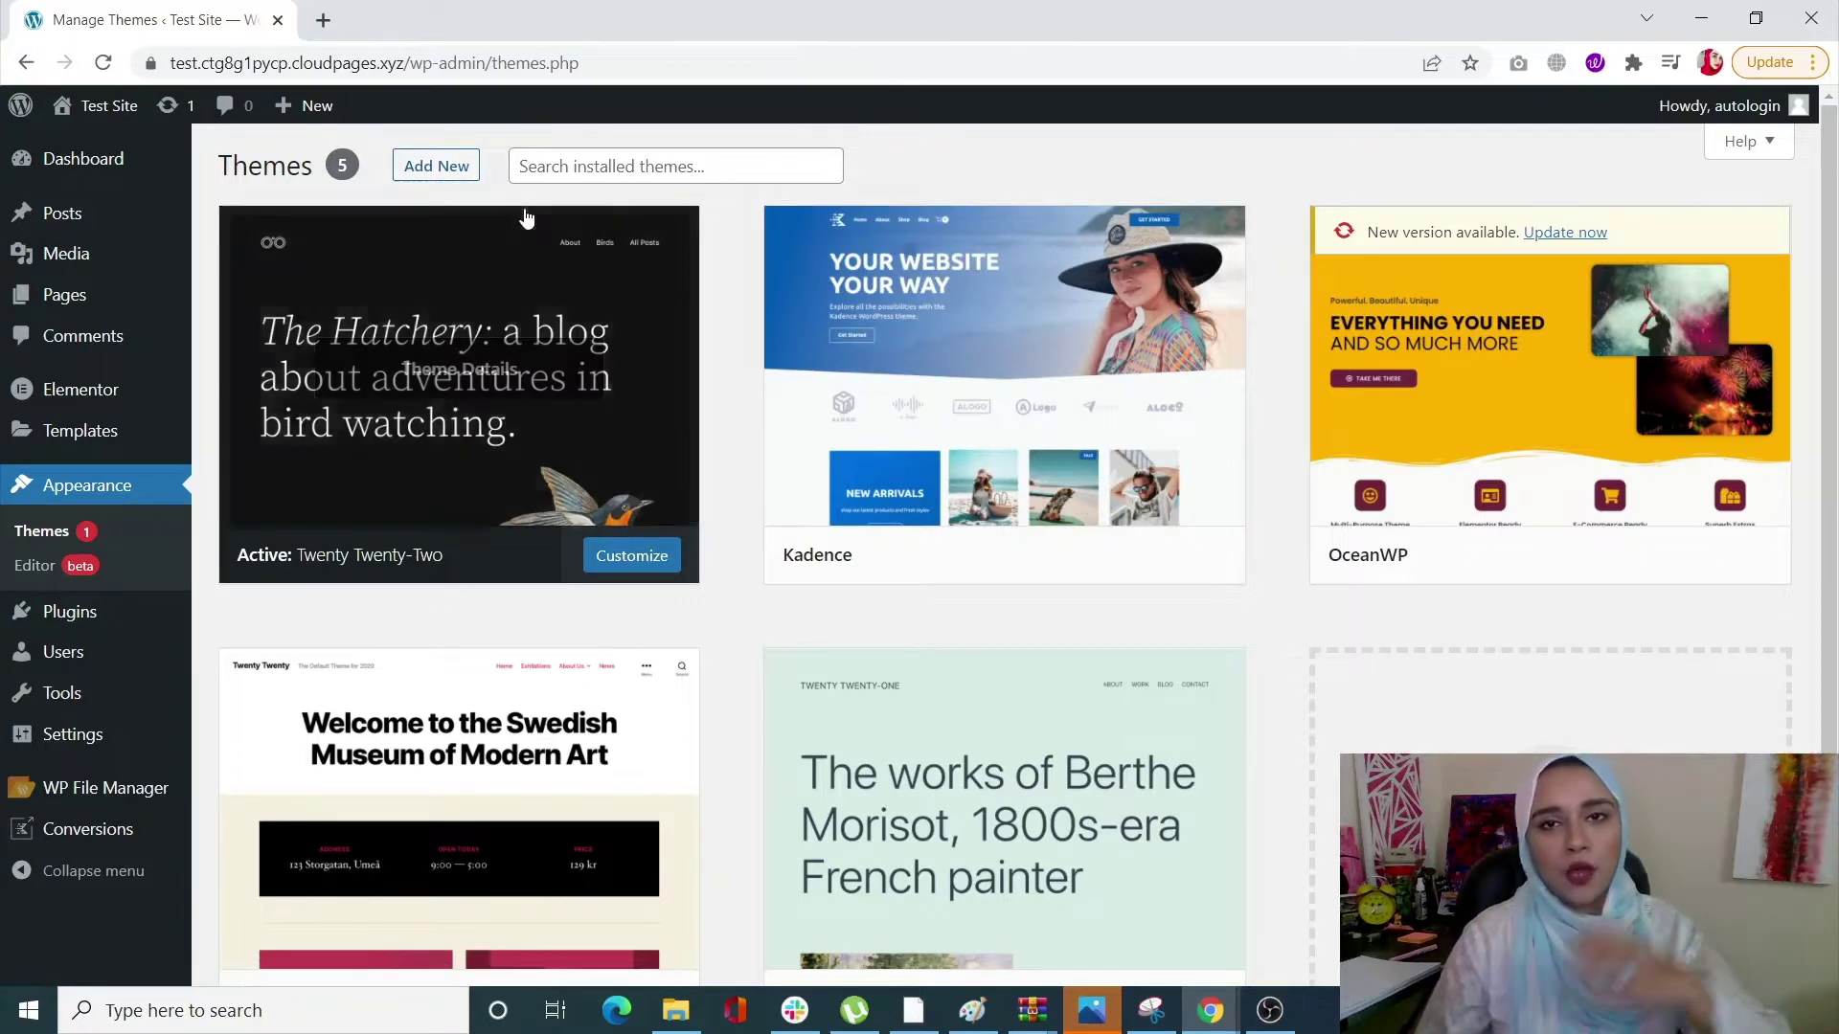
pyautogui.moveTo(989, 529)
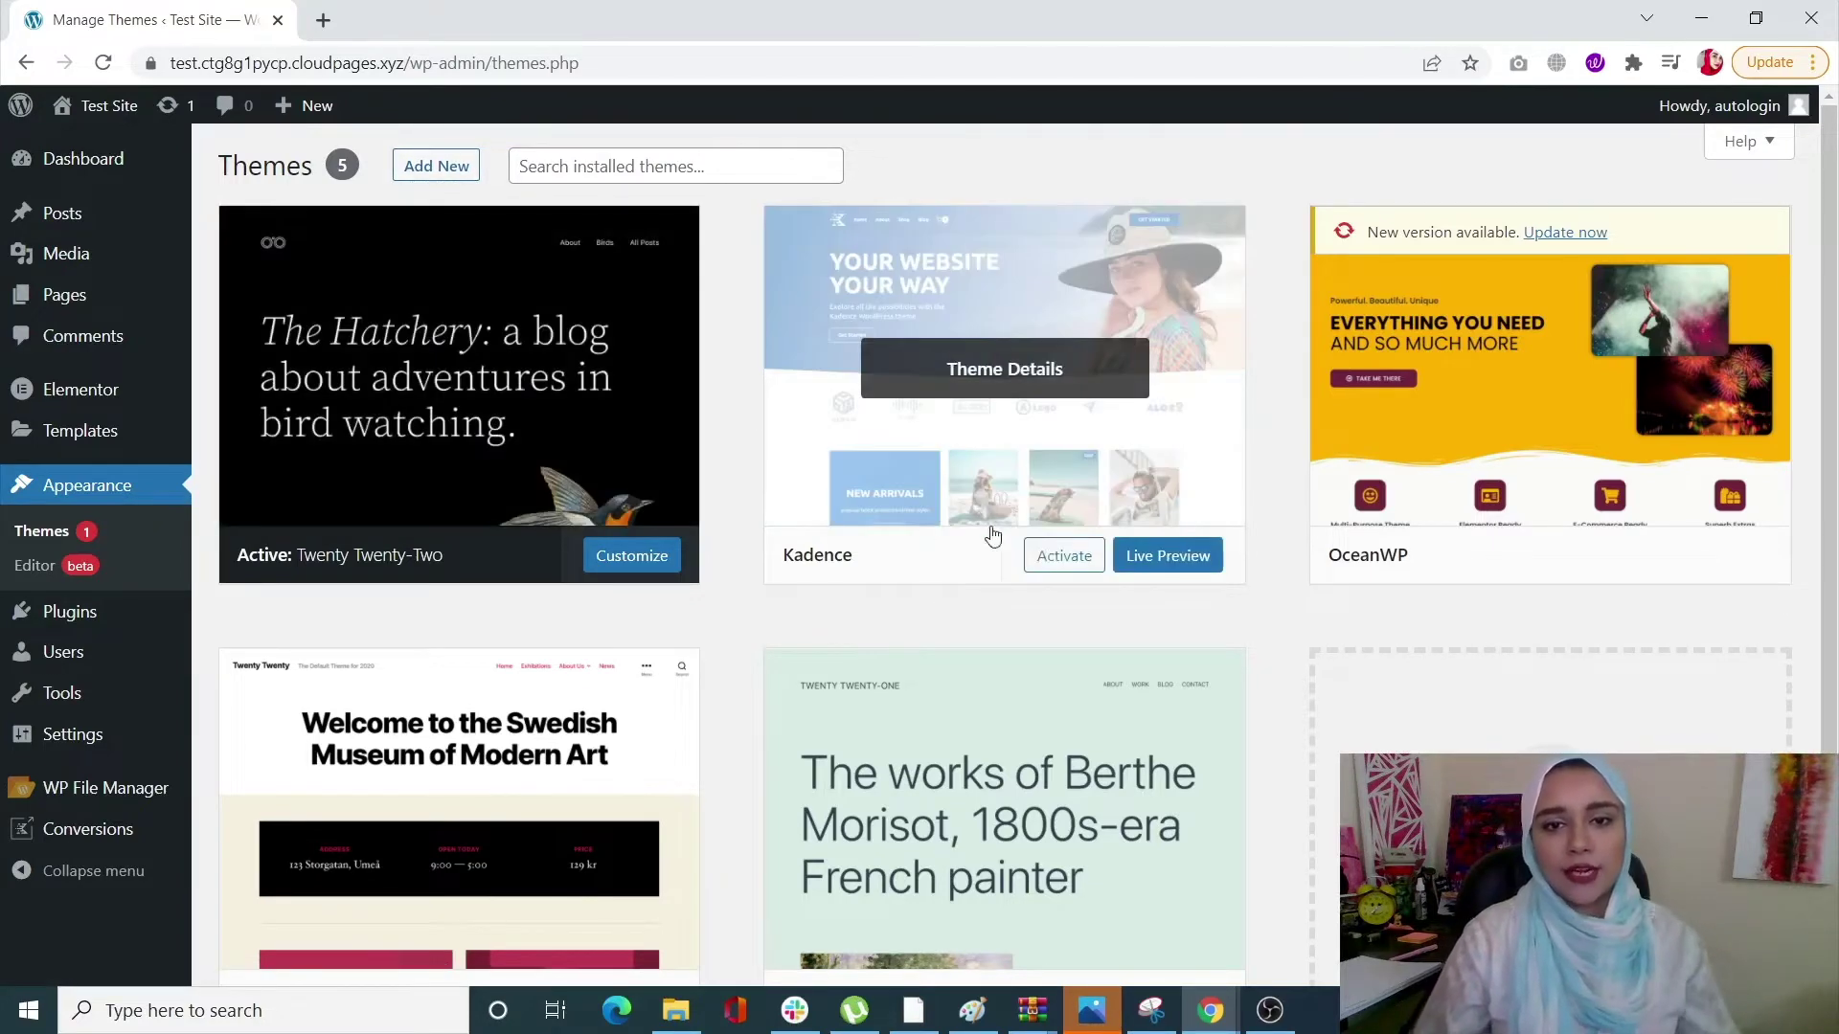
pyautogui.click(1054, 569)
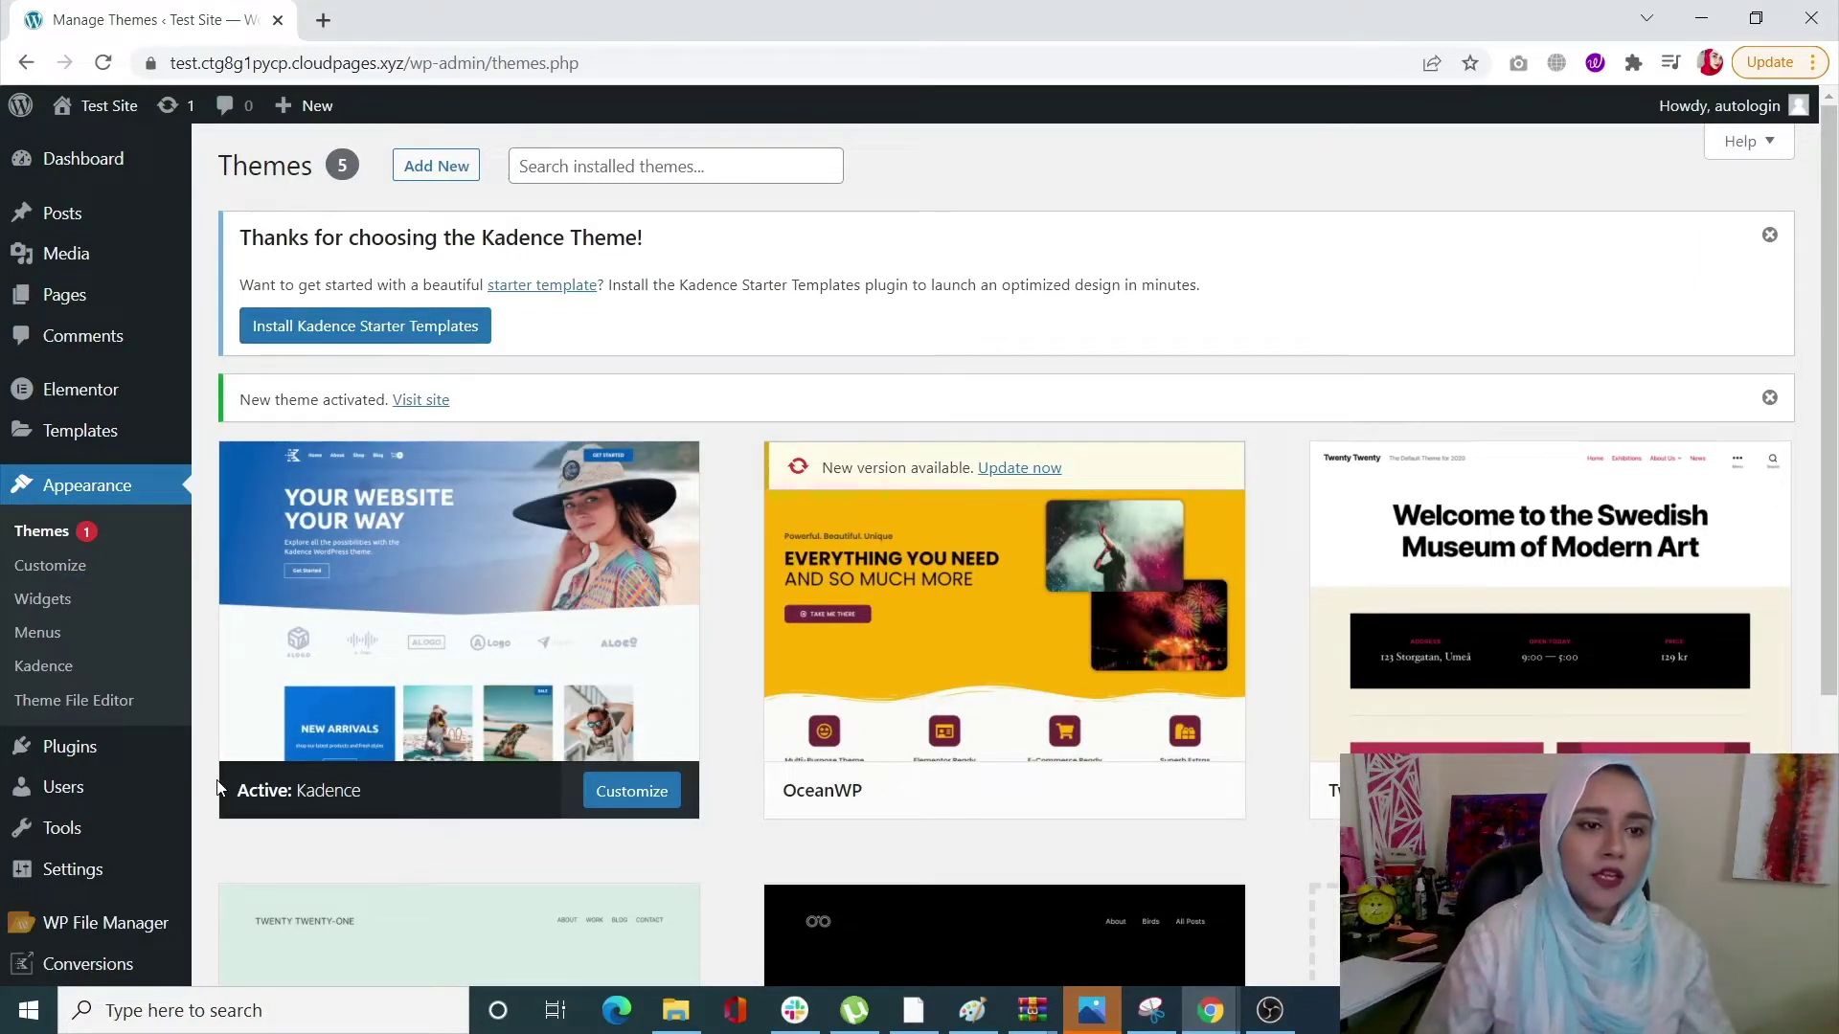
# Search the plugin directory for "kadence" and install and activate Starter Templates by Kadence WP.
pyautogui.moveTo(128, 756)
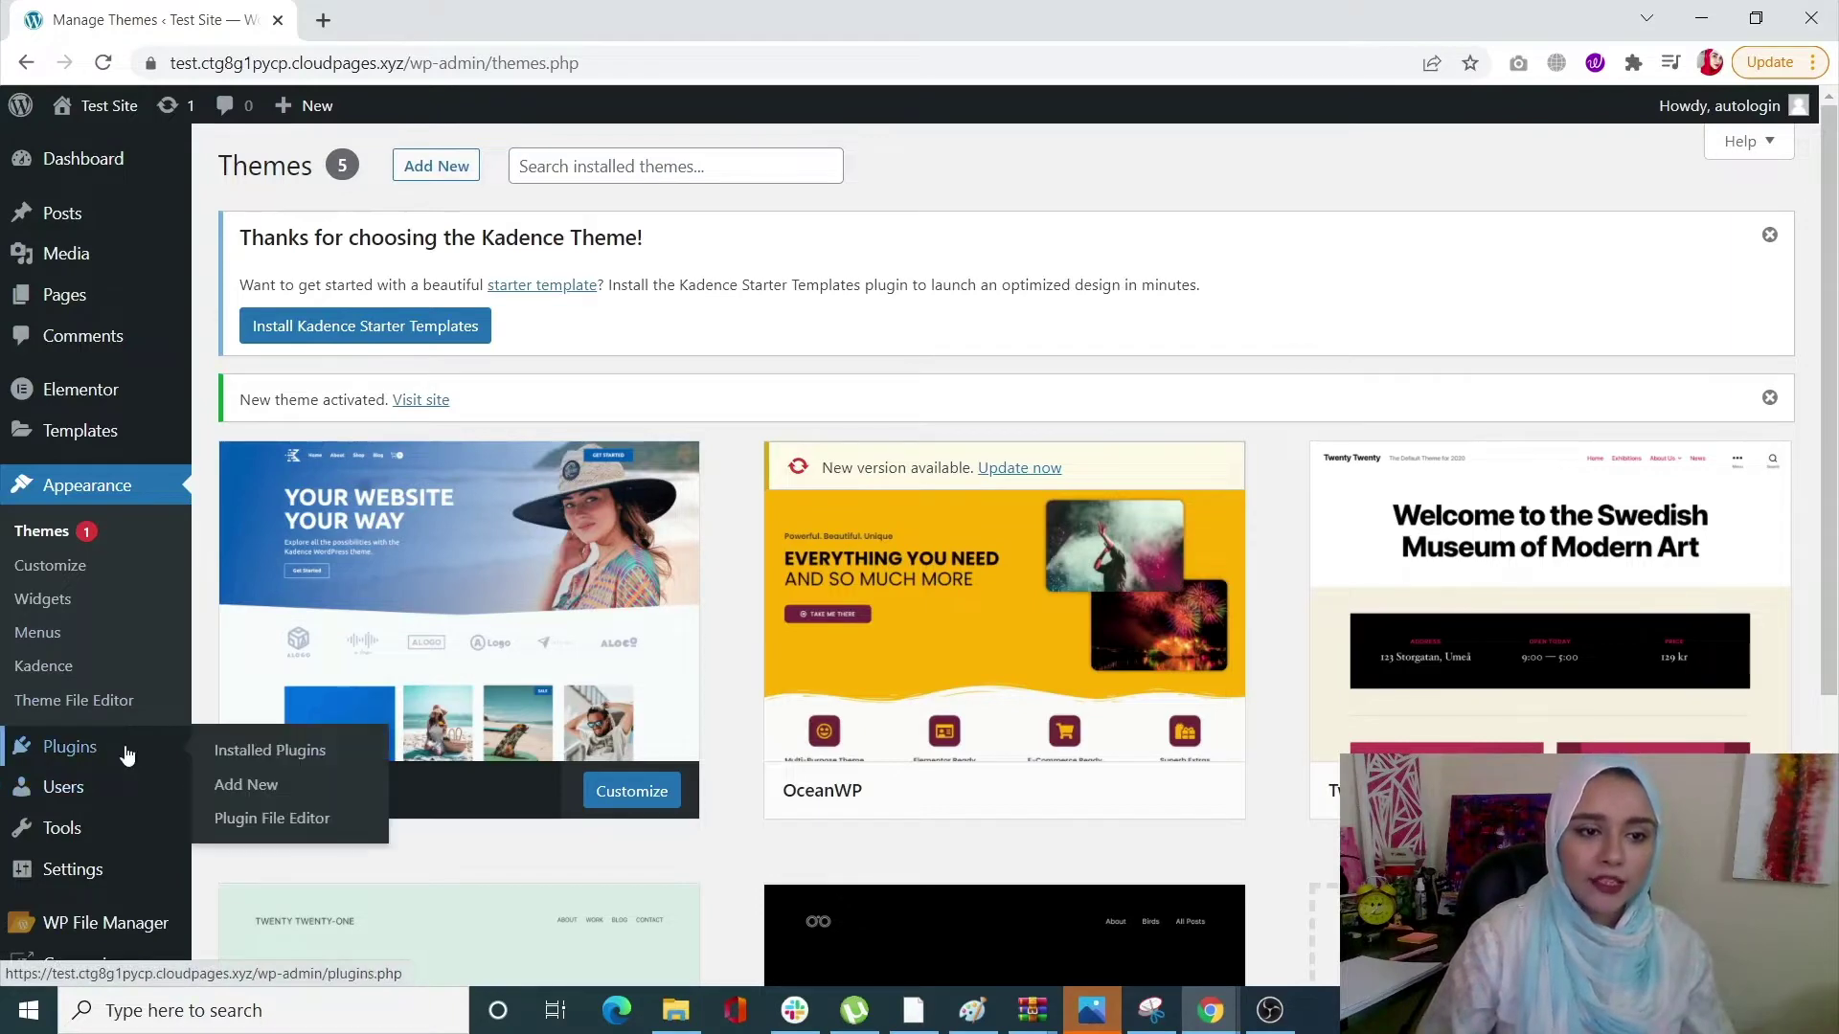
pyautogui.click(278, 791)
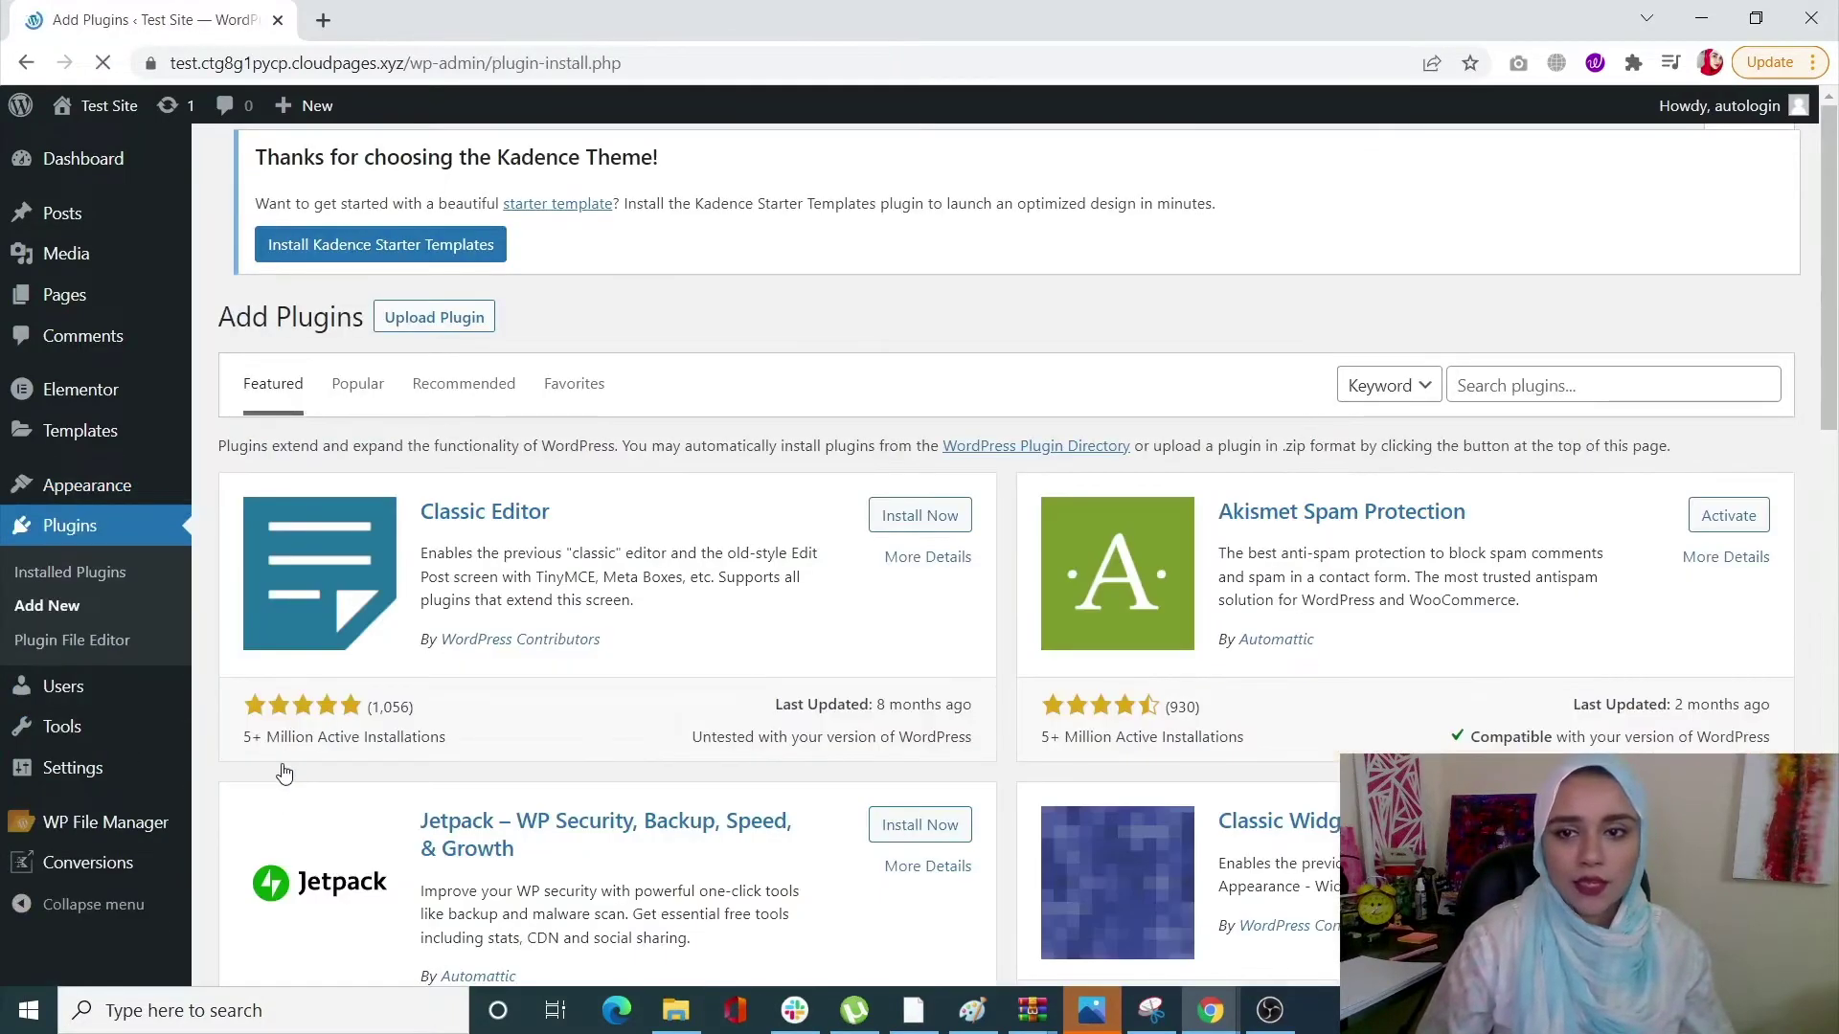
pyautogui.click(1634, 387)
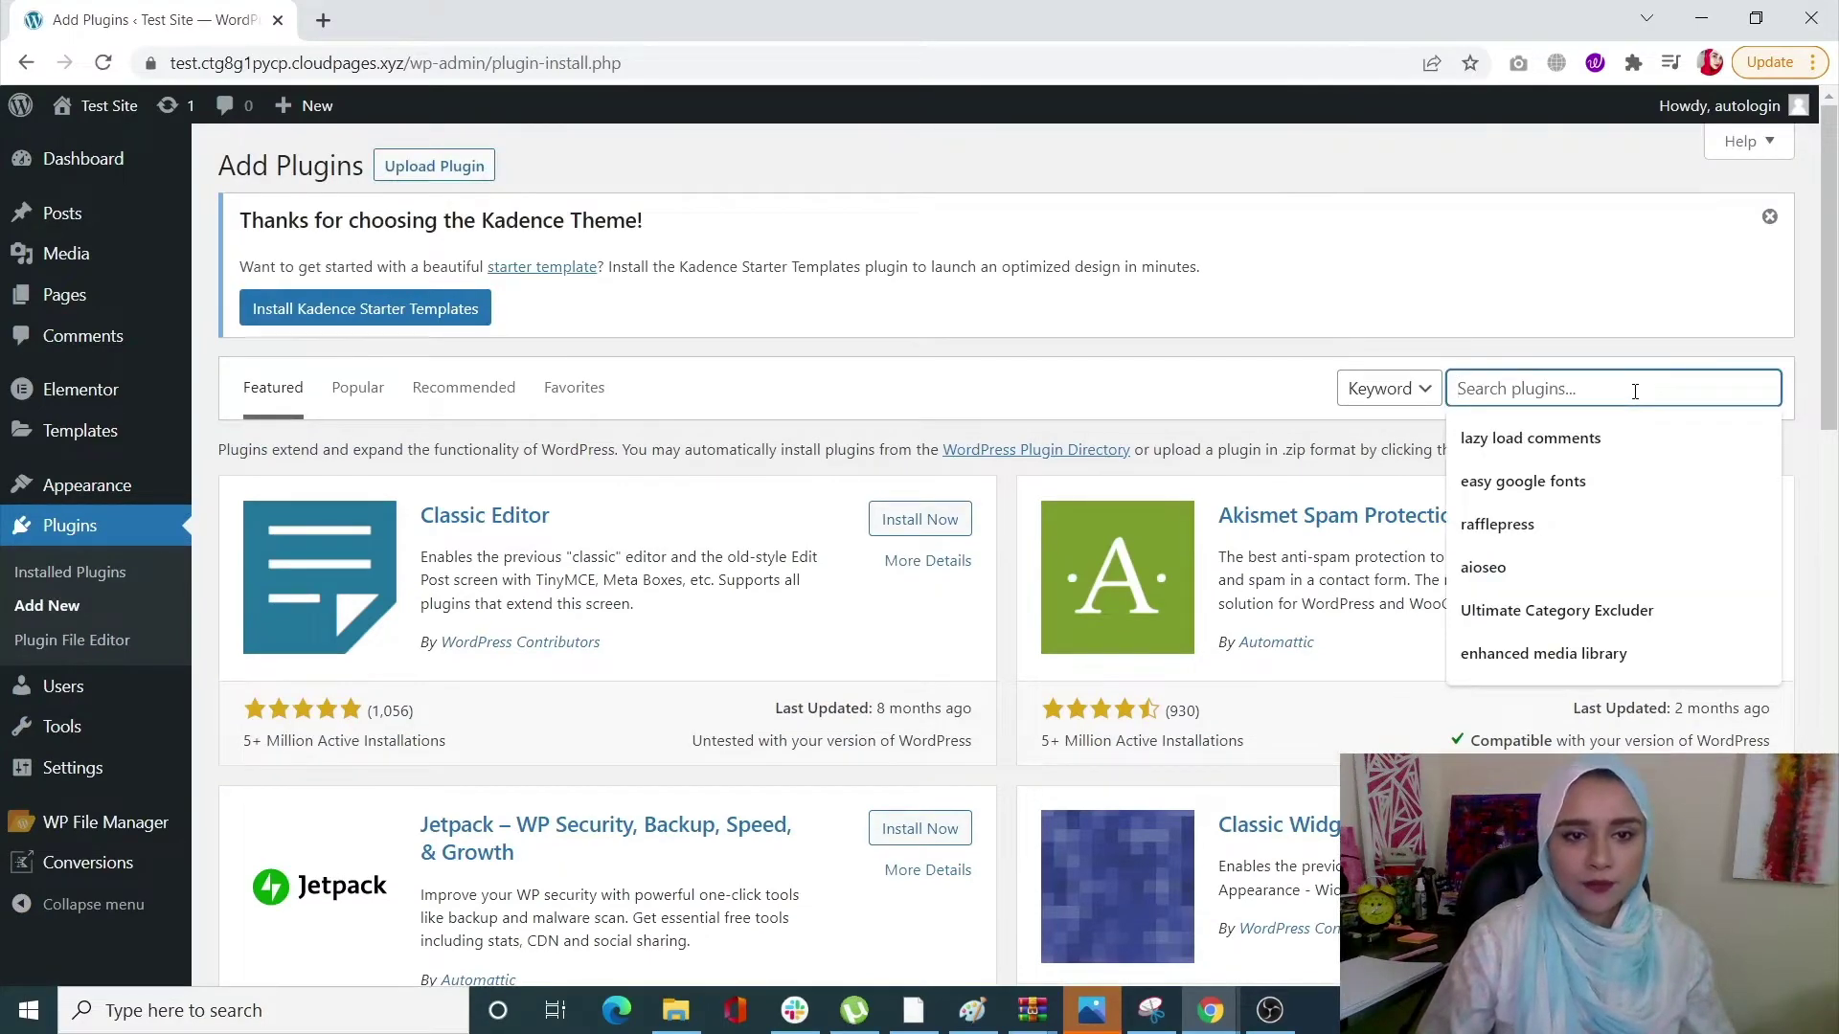
pyautogui.write('kadence')
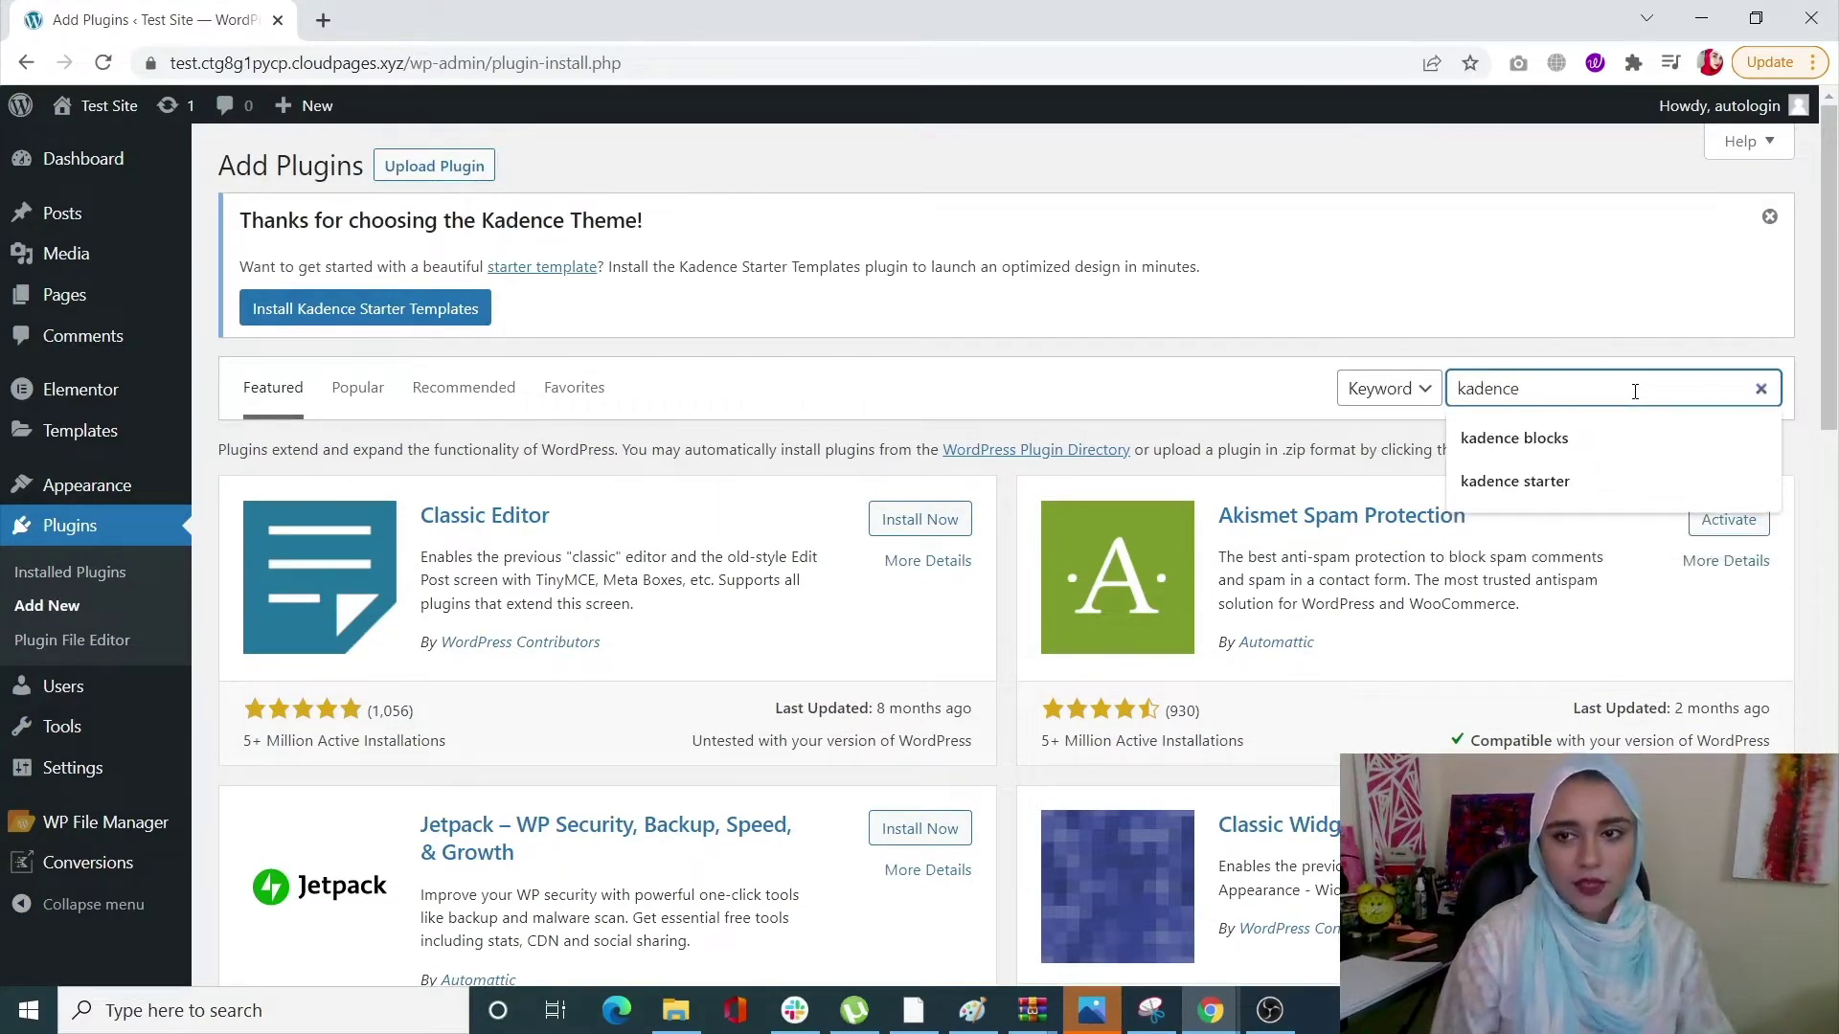
pyautogui.press('Return')
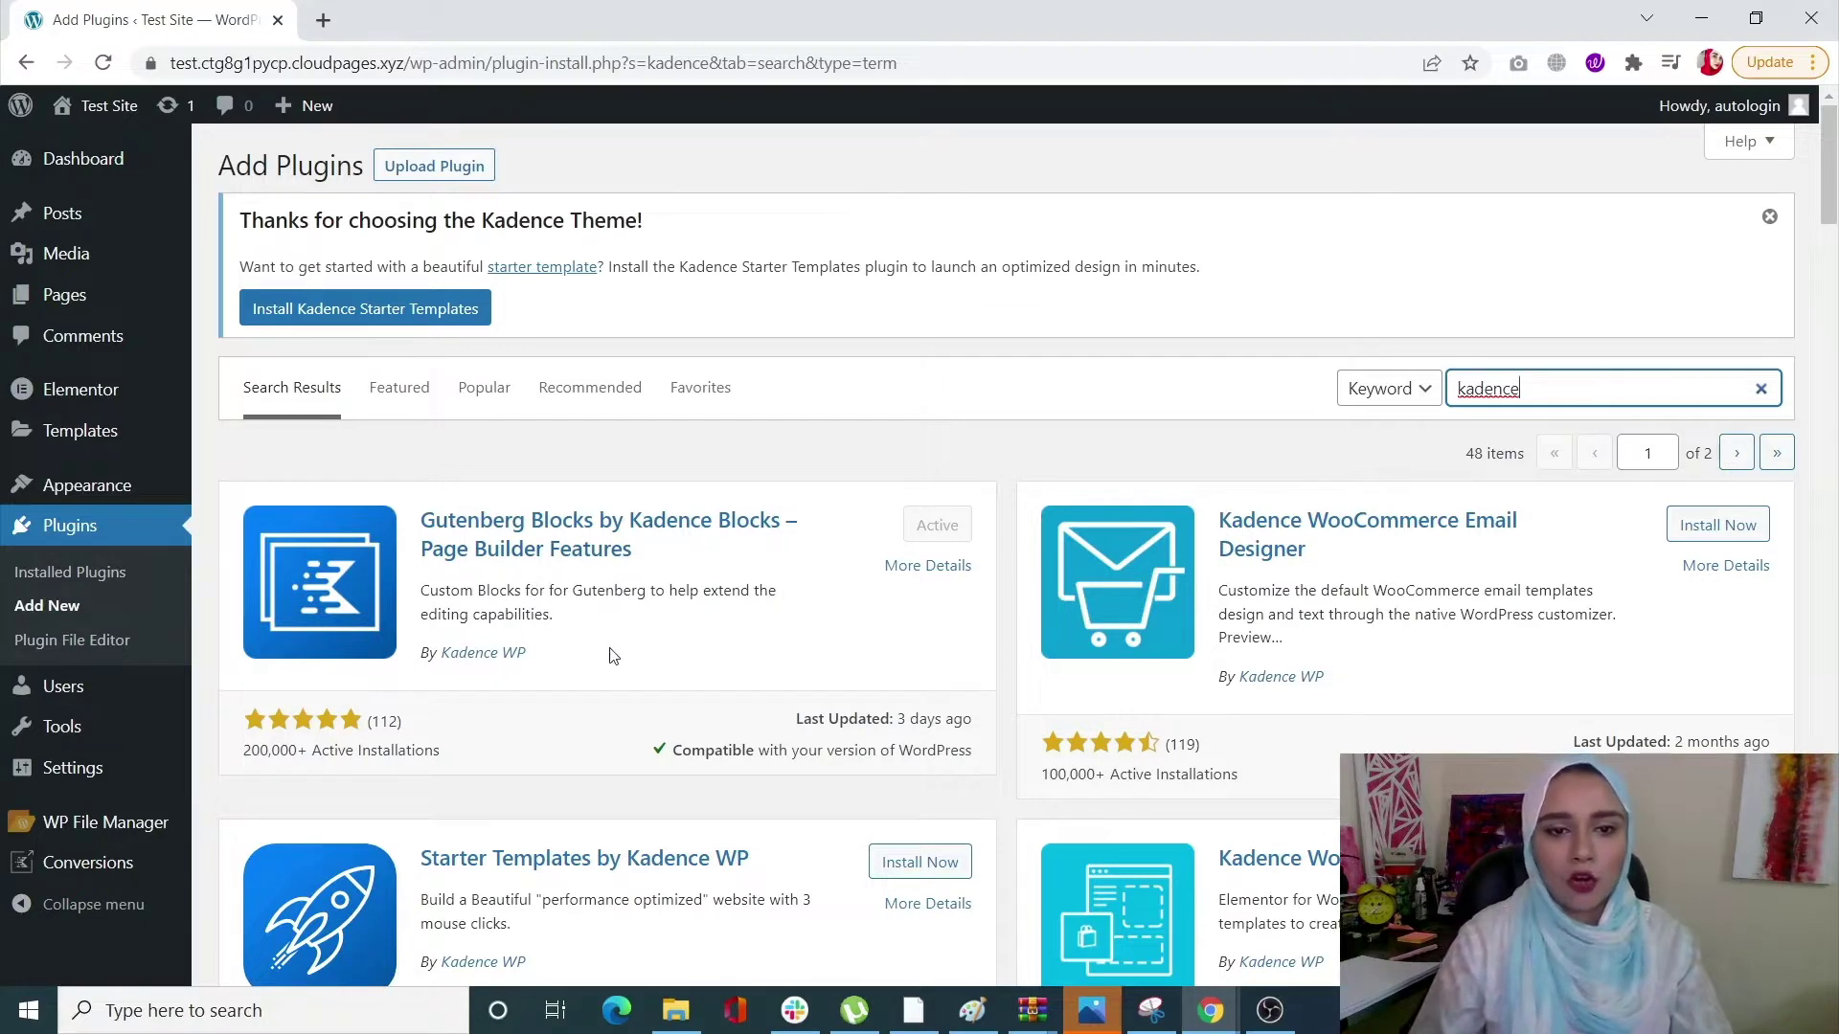
pyautogui.scroll(-1, 613, 656)
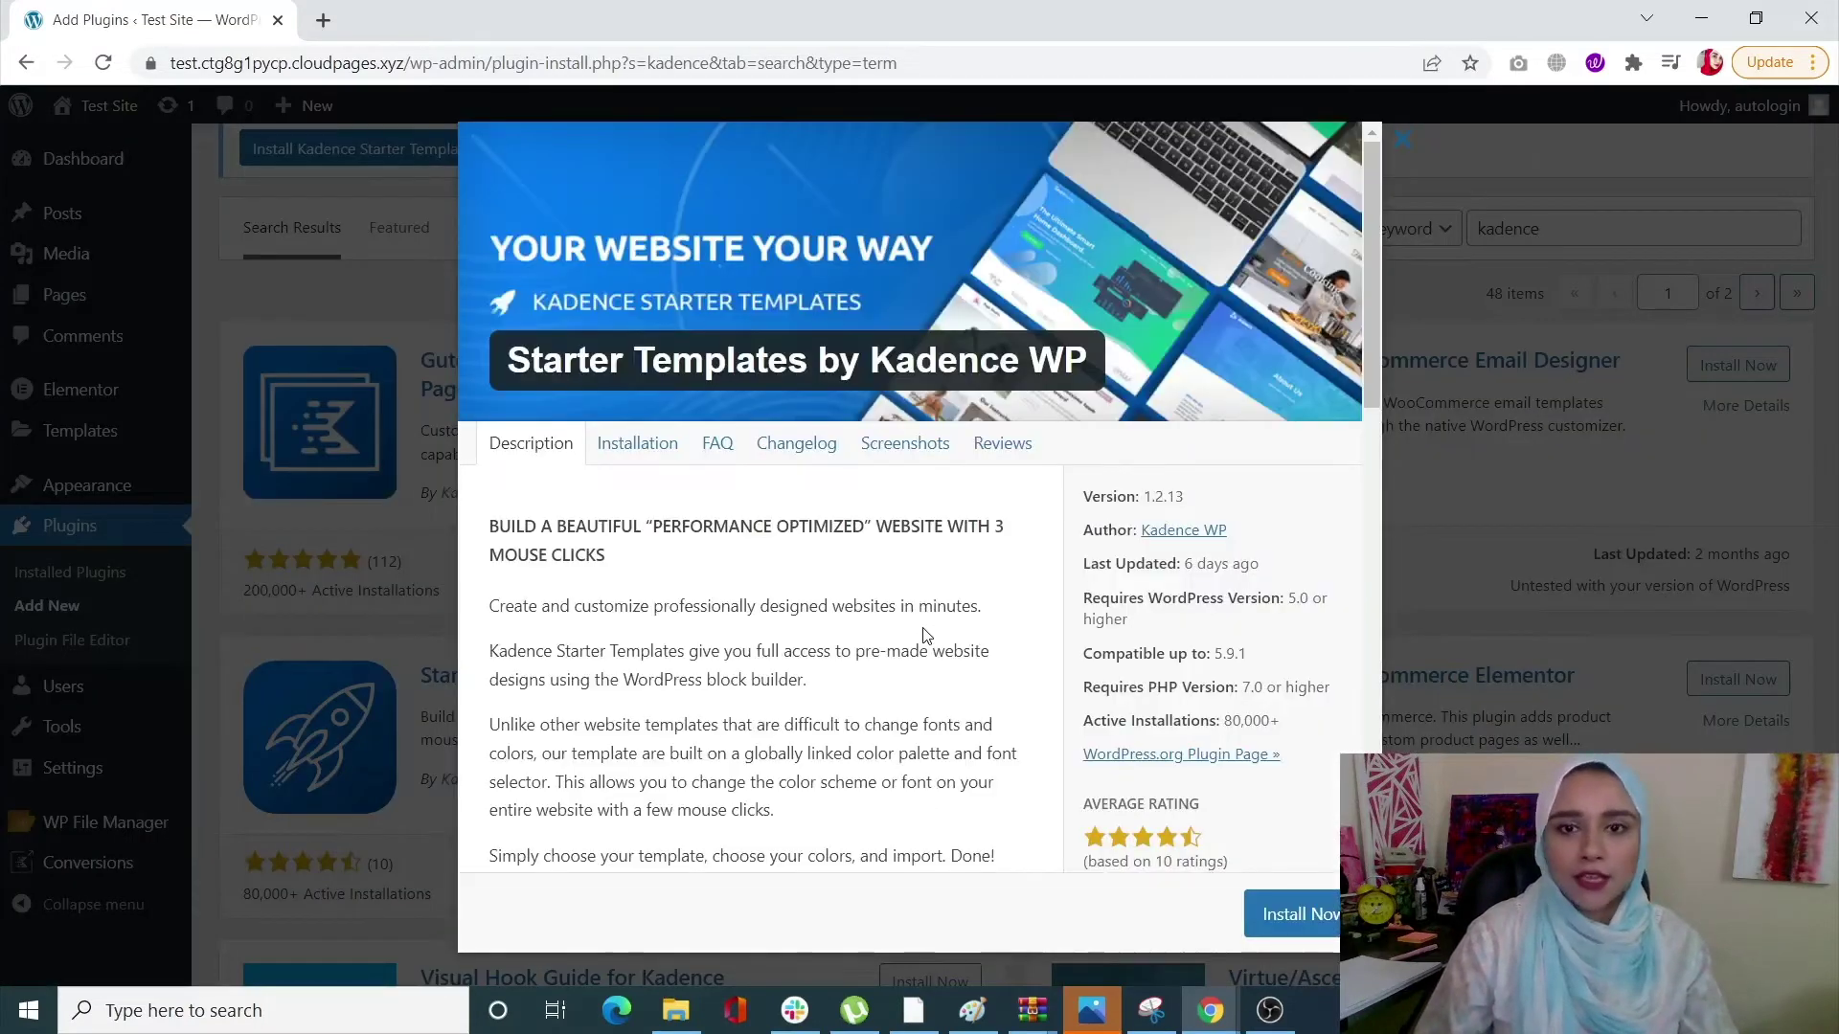
pyautogui.click(1277, 915)
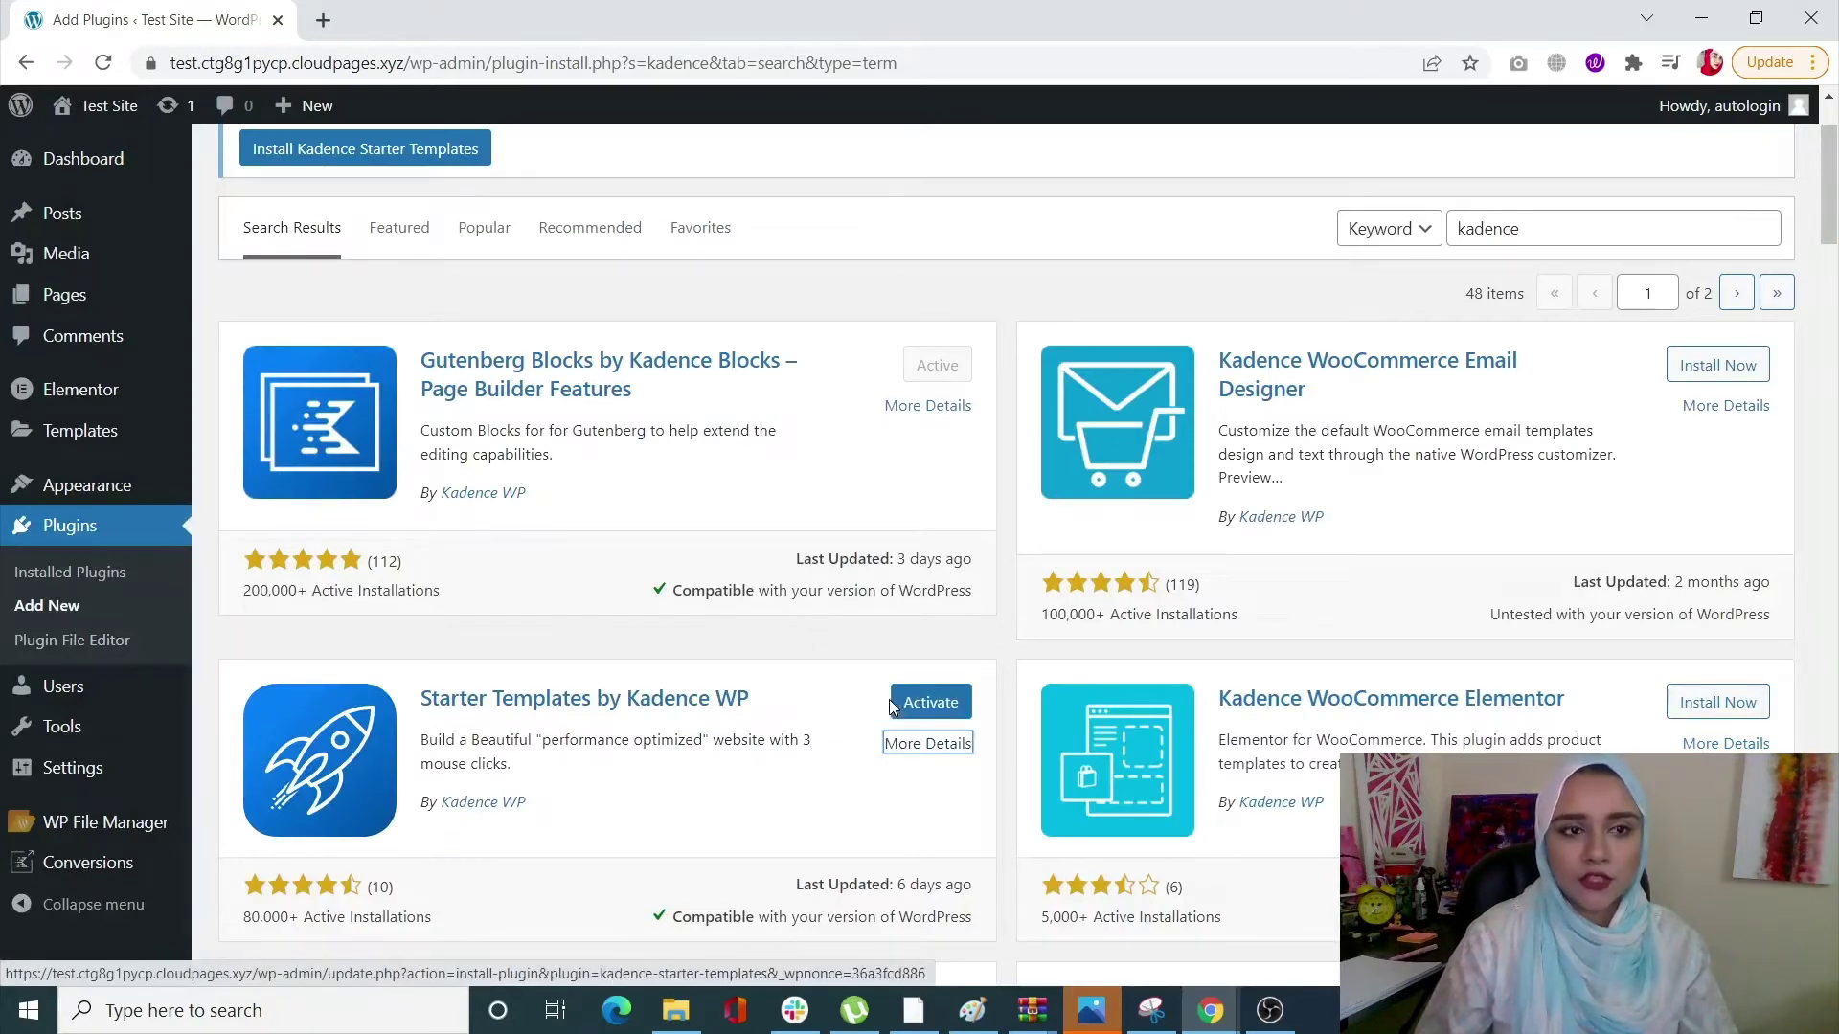
pyautogui.click(930, 714)
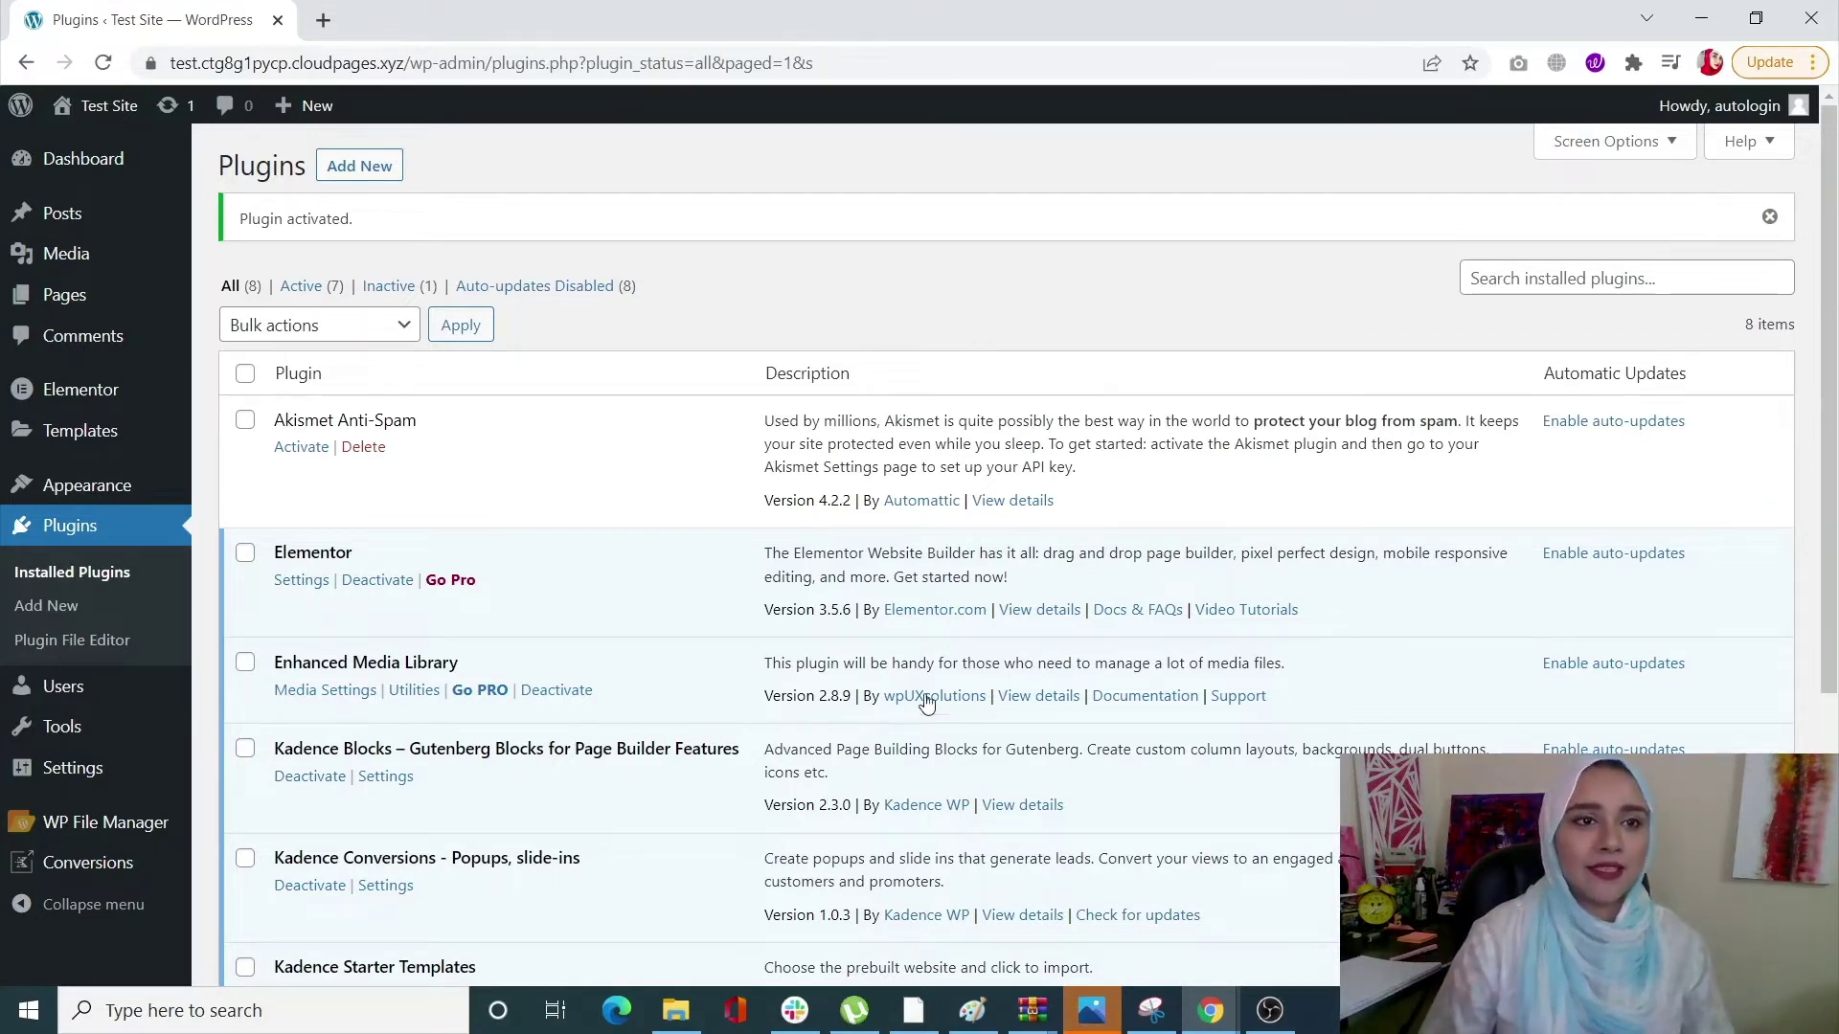
# Open the Kadence starter templates library from the site's dashboard.
pyautogui.click(29, 160)
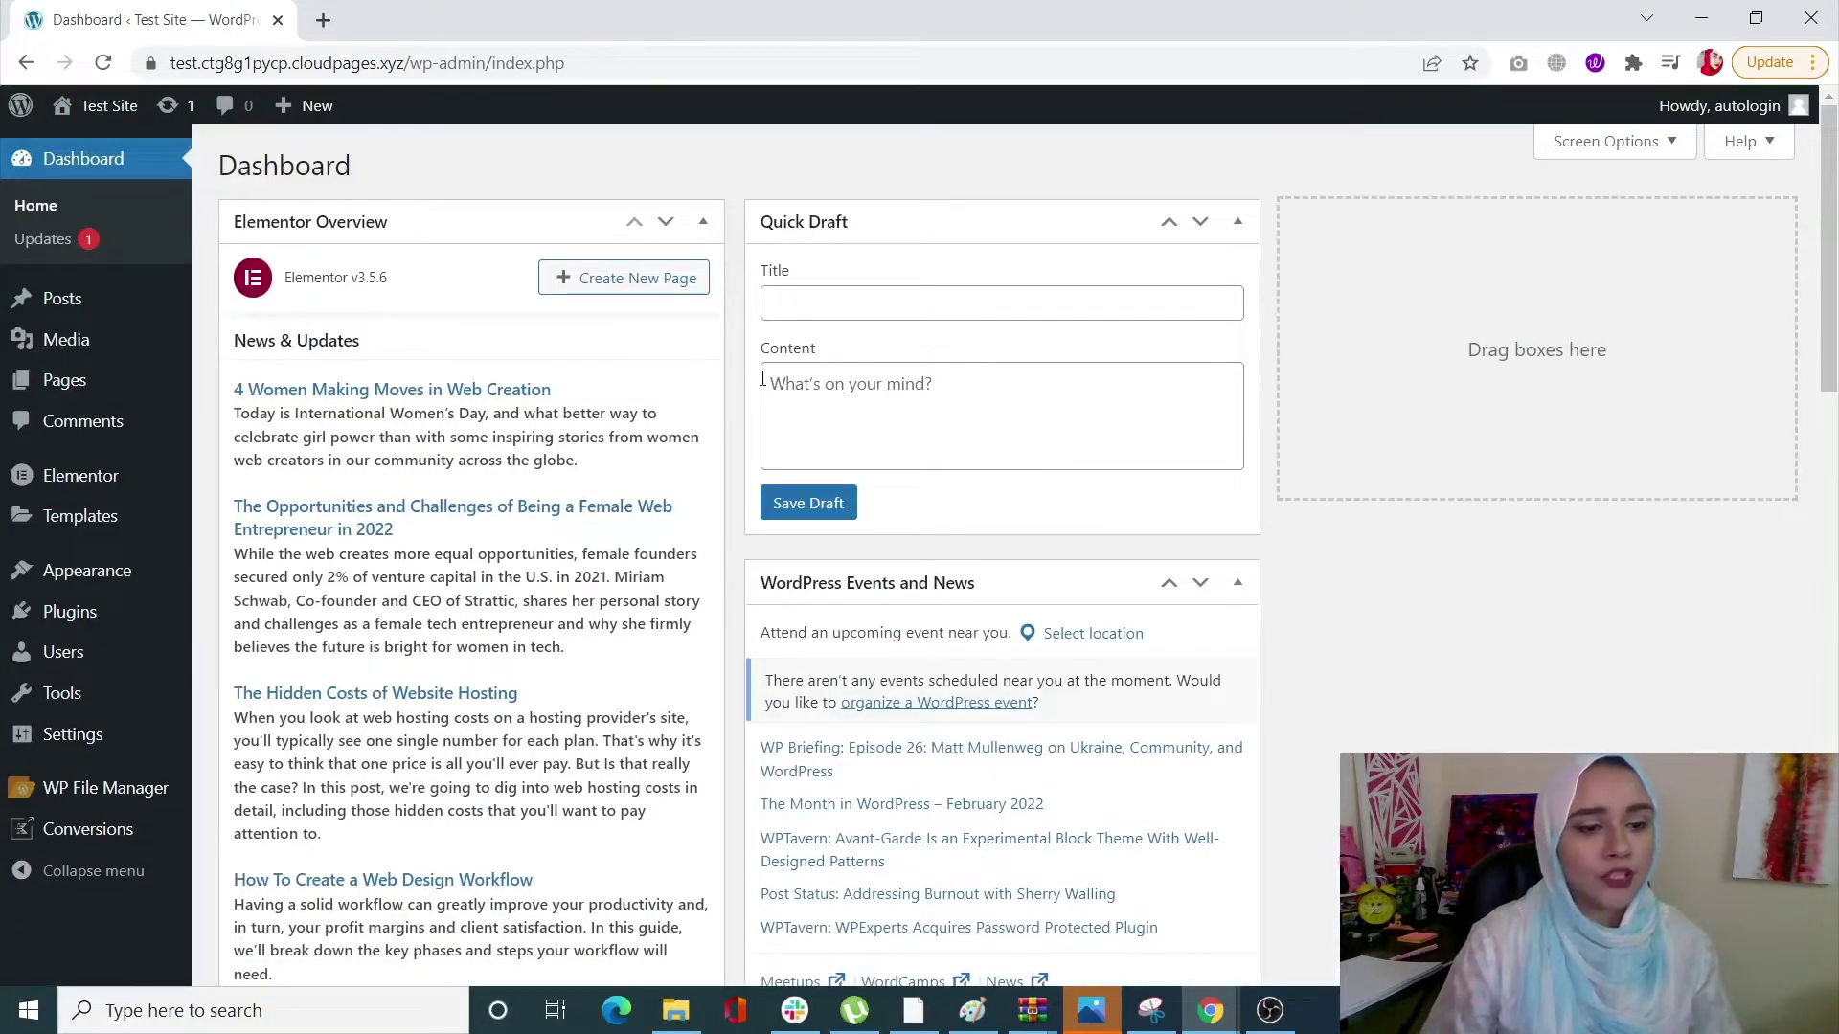
pyautogui.moveTo(96, 586)
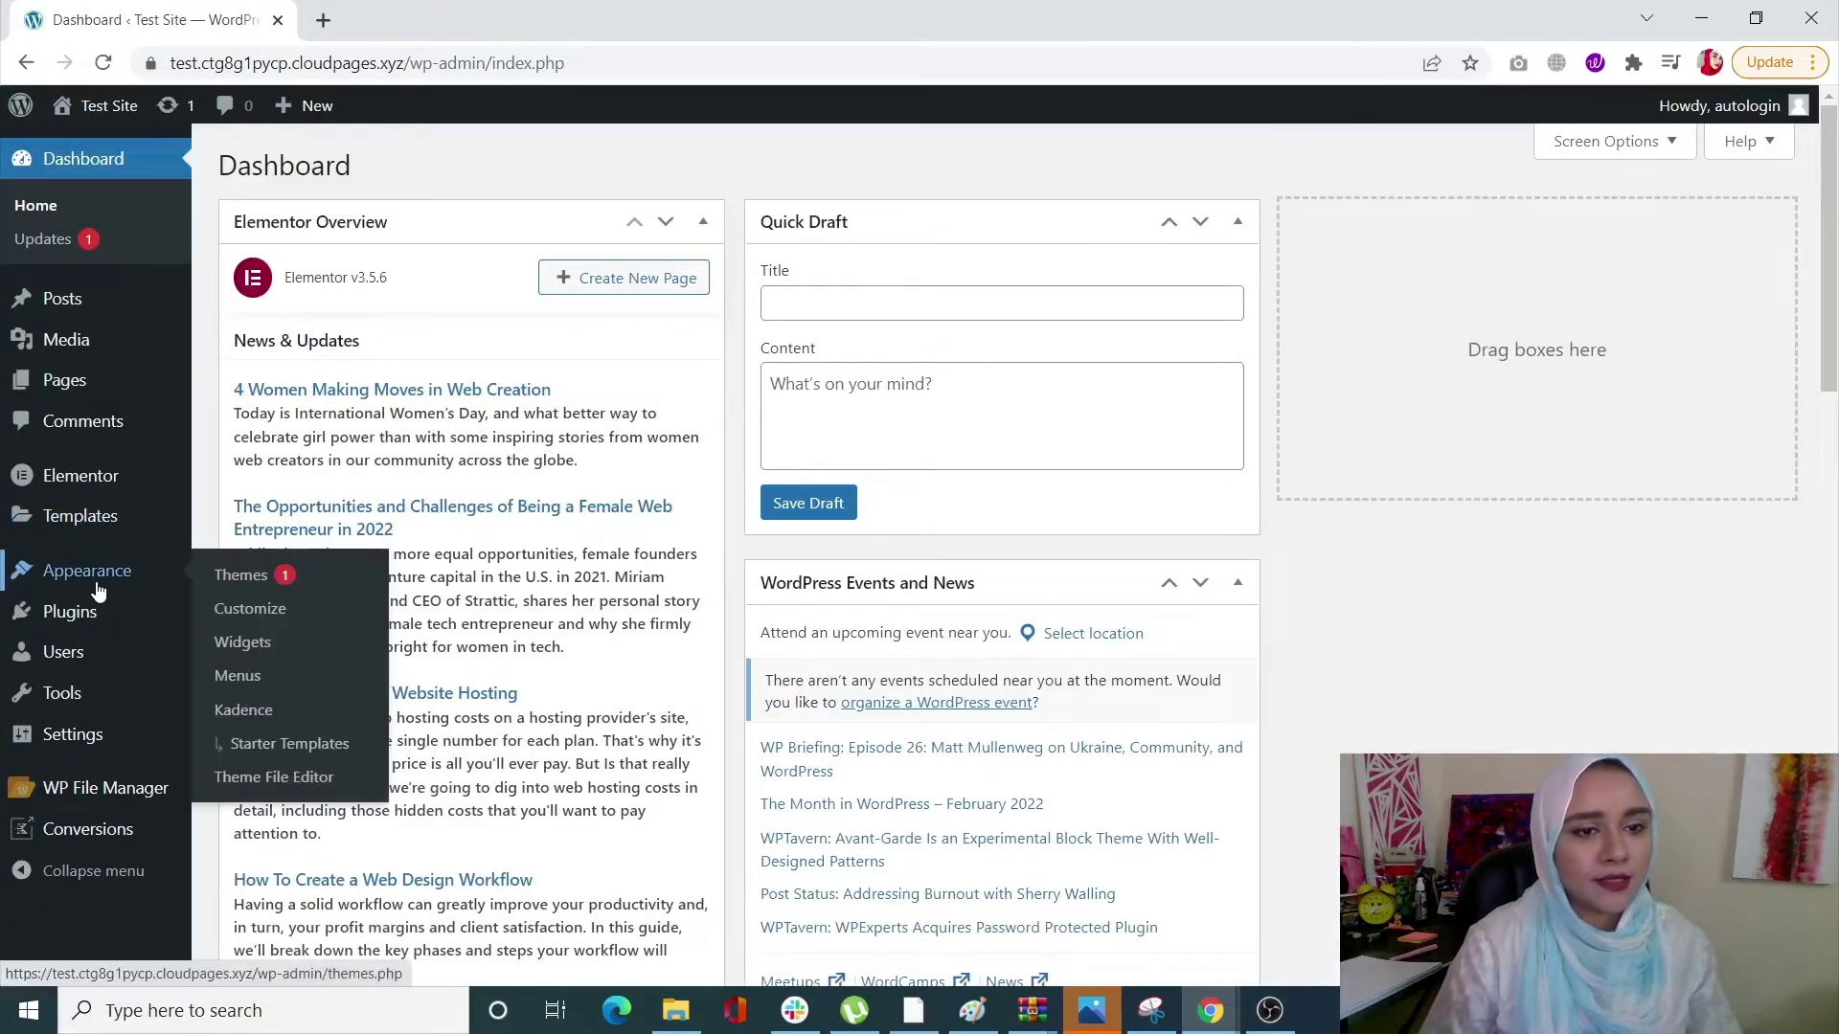
pyautogui.click(316, 756)
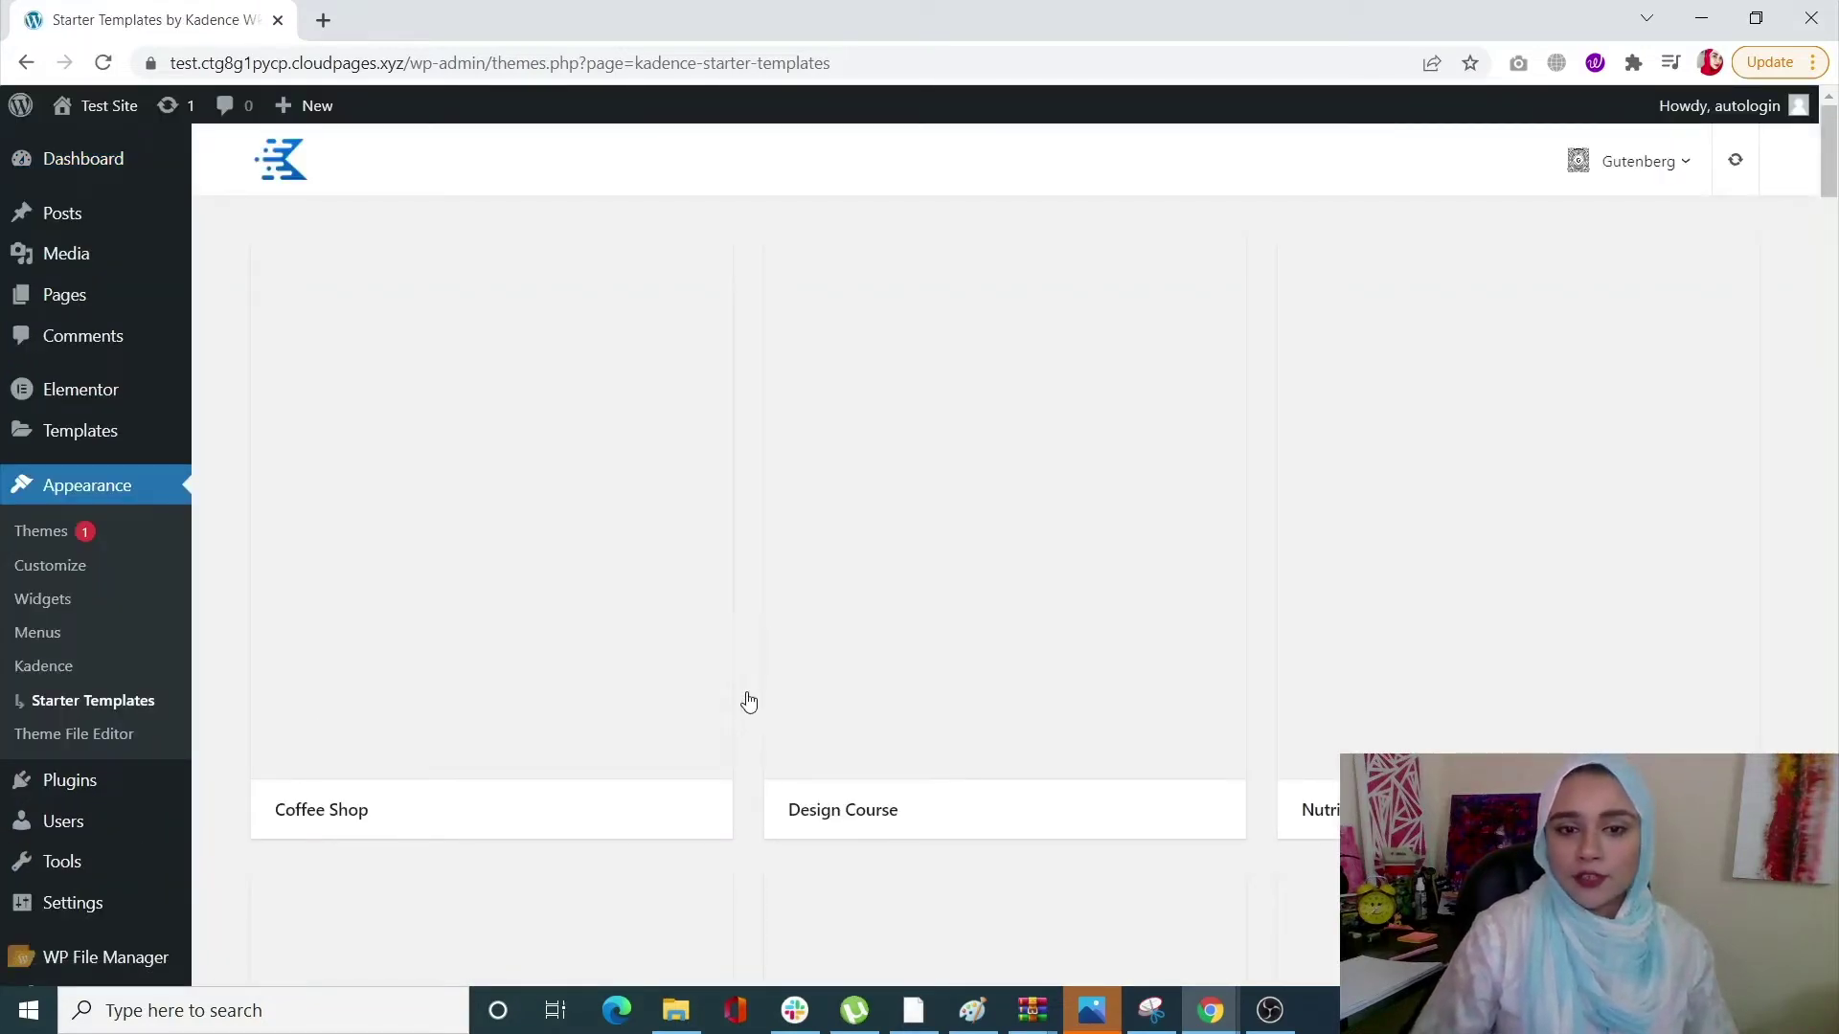
# Browse the Gutenberg starter templates and open the Events template.
pyautogui.scroll(-15, 750, 700)
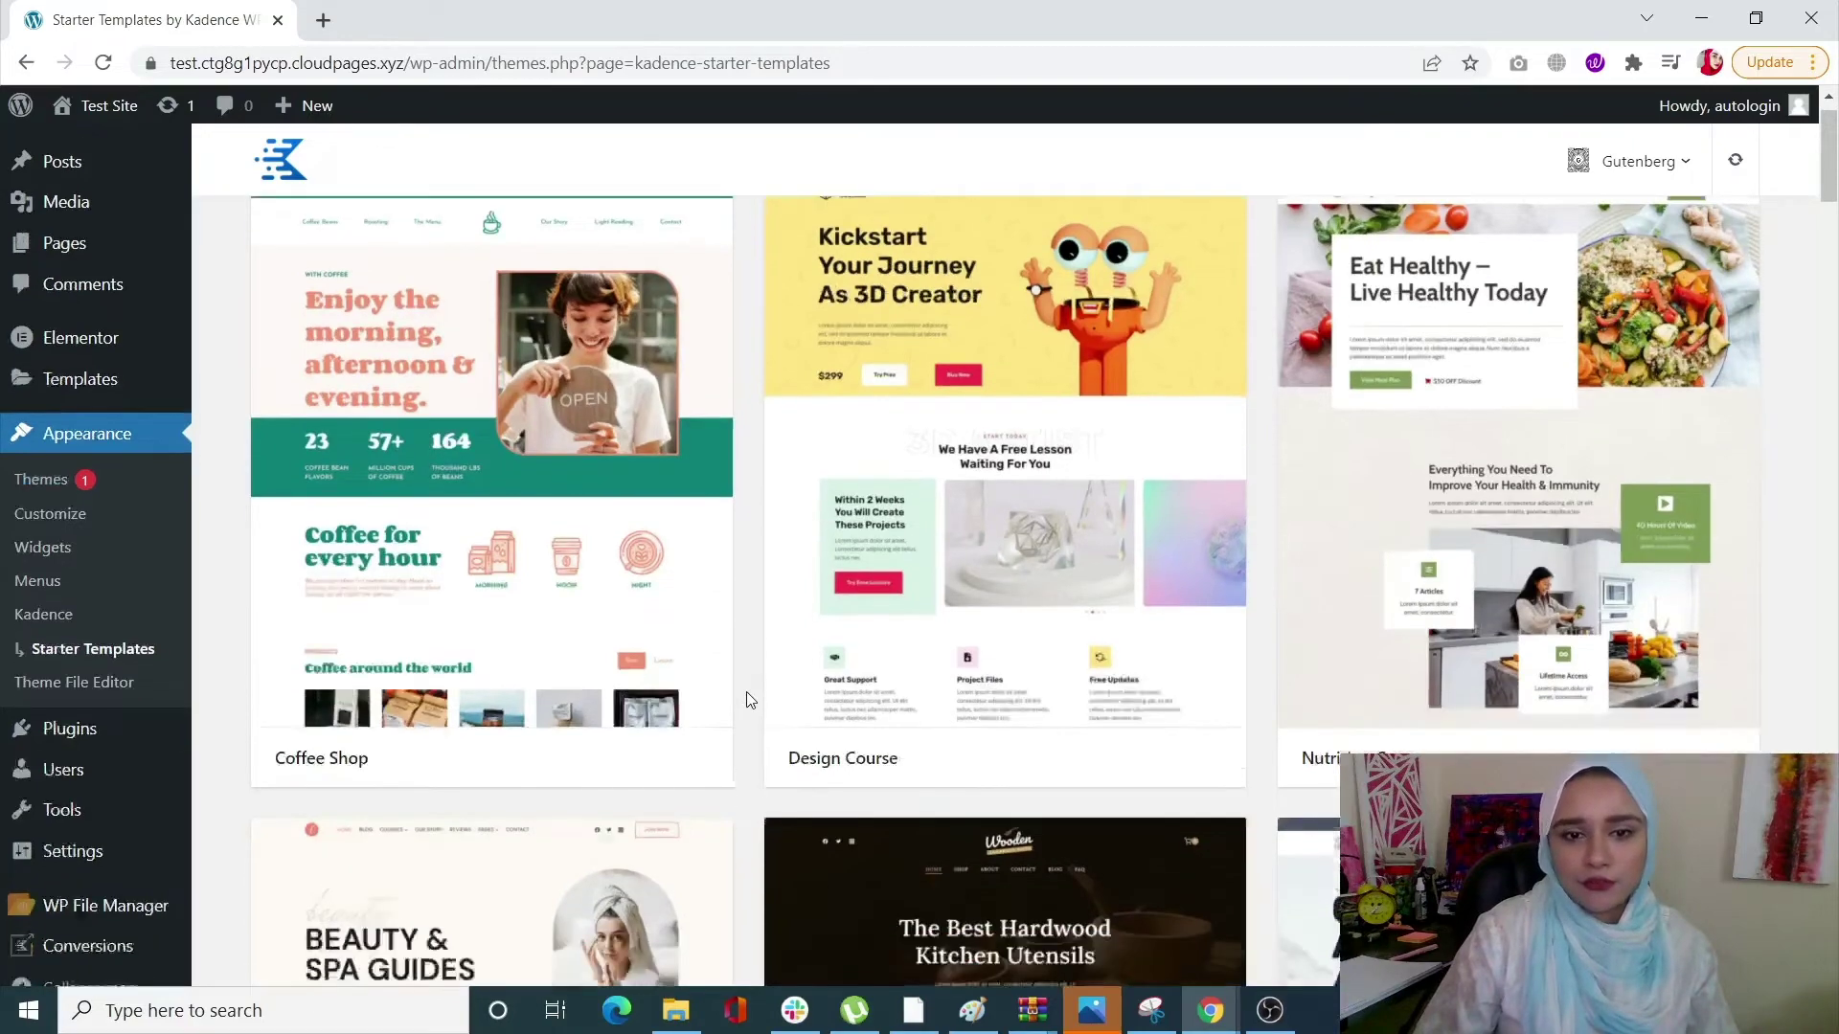
pyautogui.scroll(10, 749, 700)
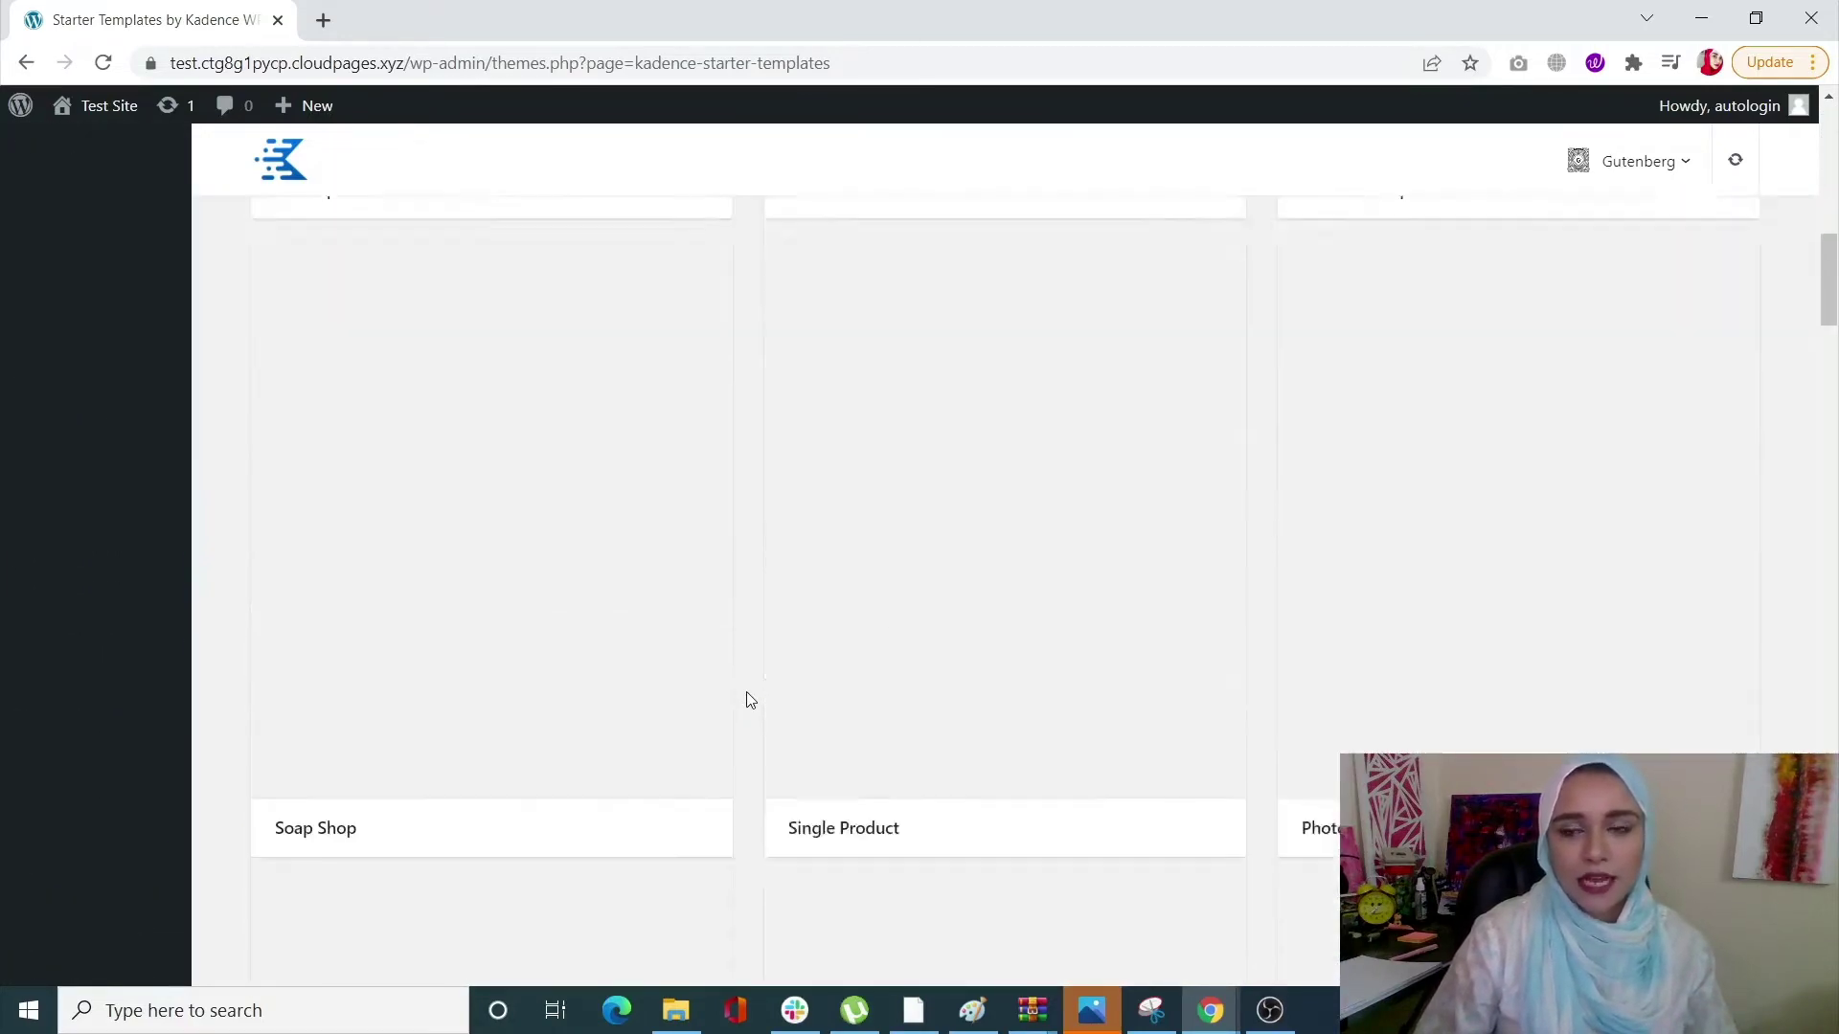
pyautogui.scroll(-5, 750, 700)
pyautogui.scroll(-10, 750, 700)
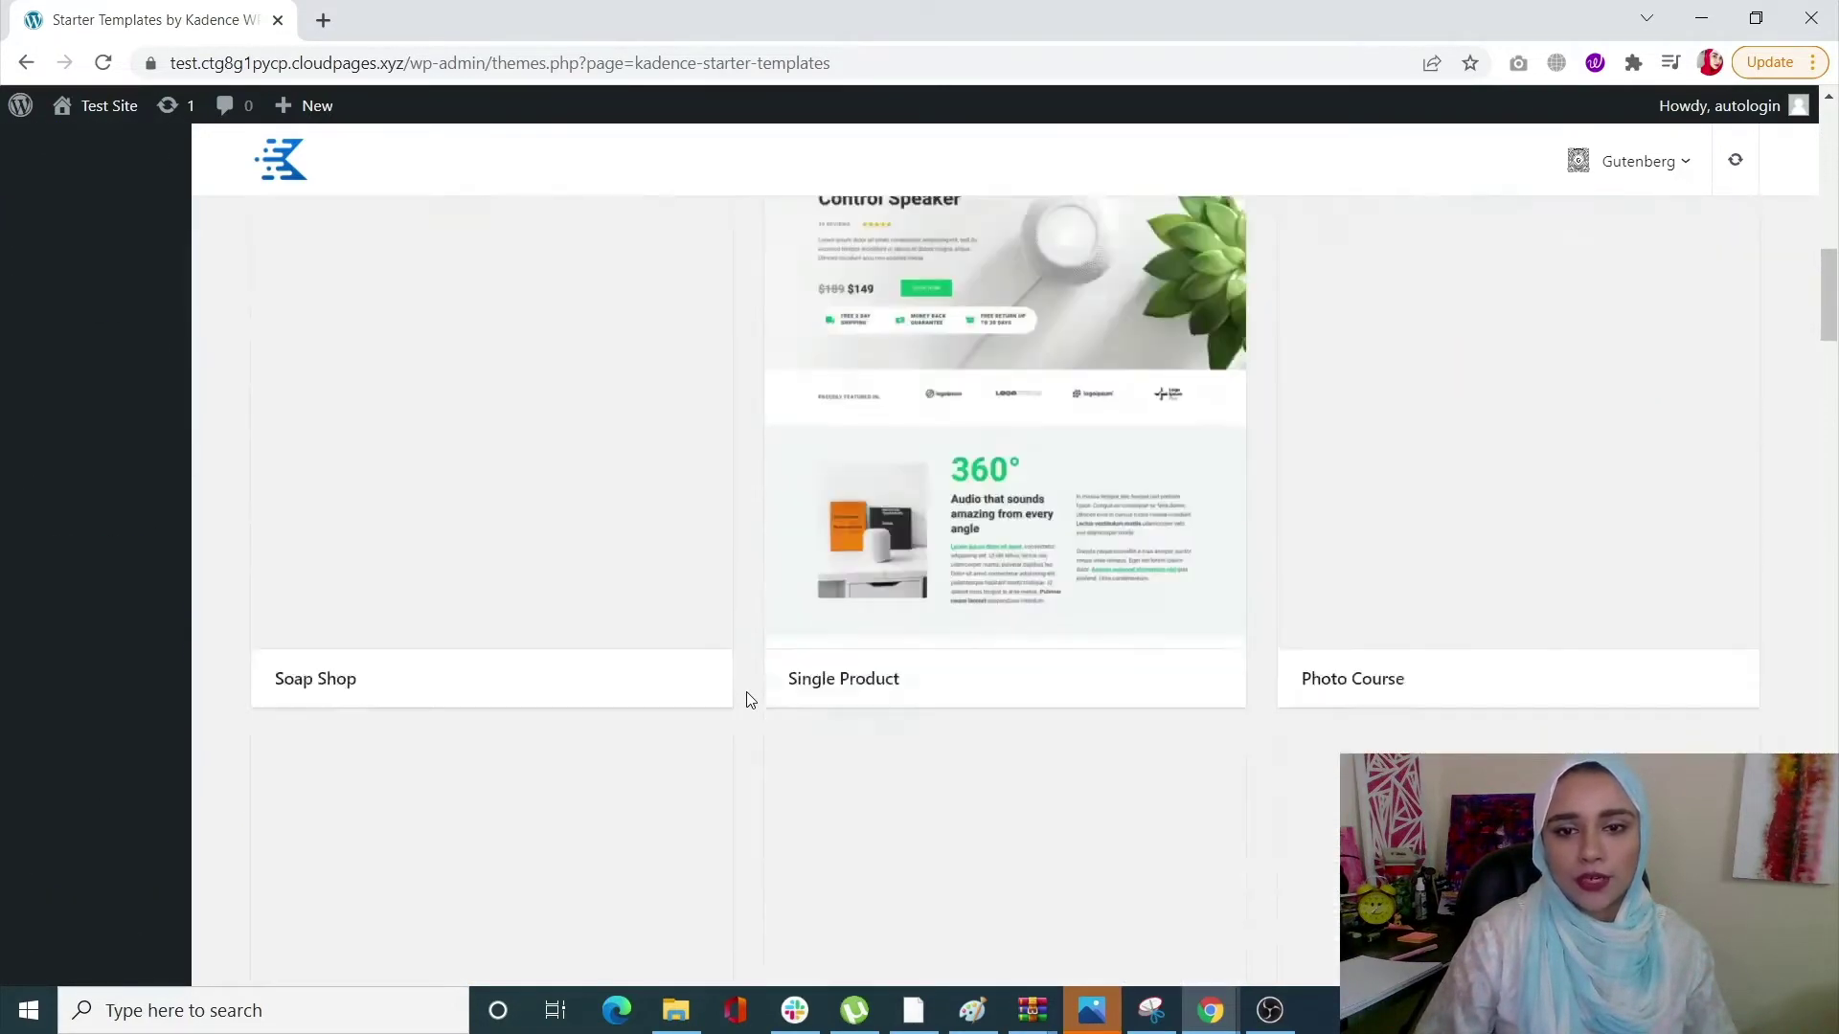
pyautogui.scroll(-2, 750, 700)
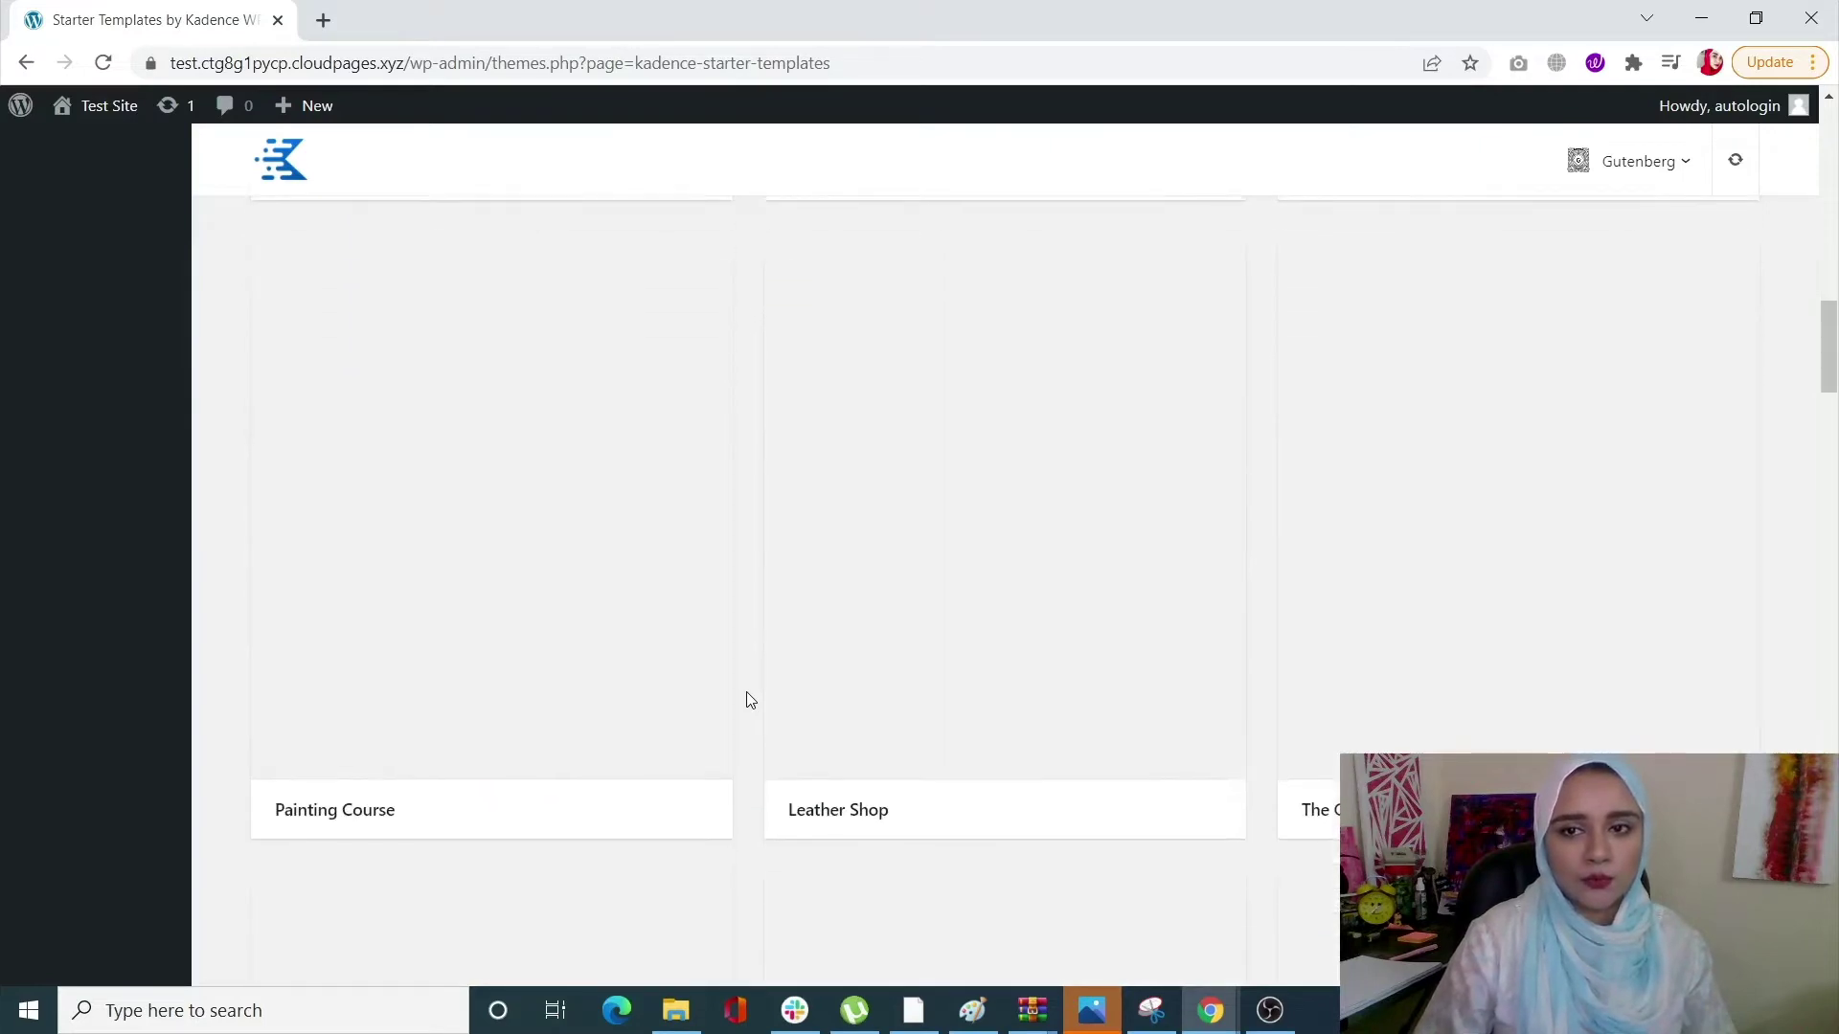
pyautogui.scroll(-9, 750, 701)
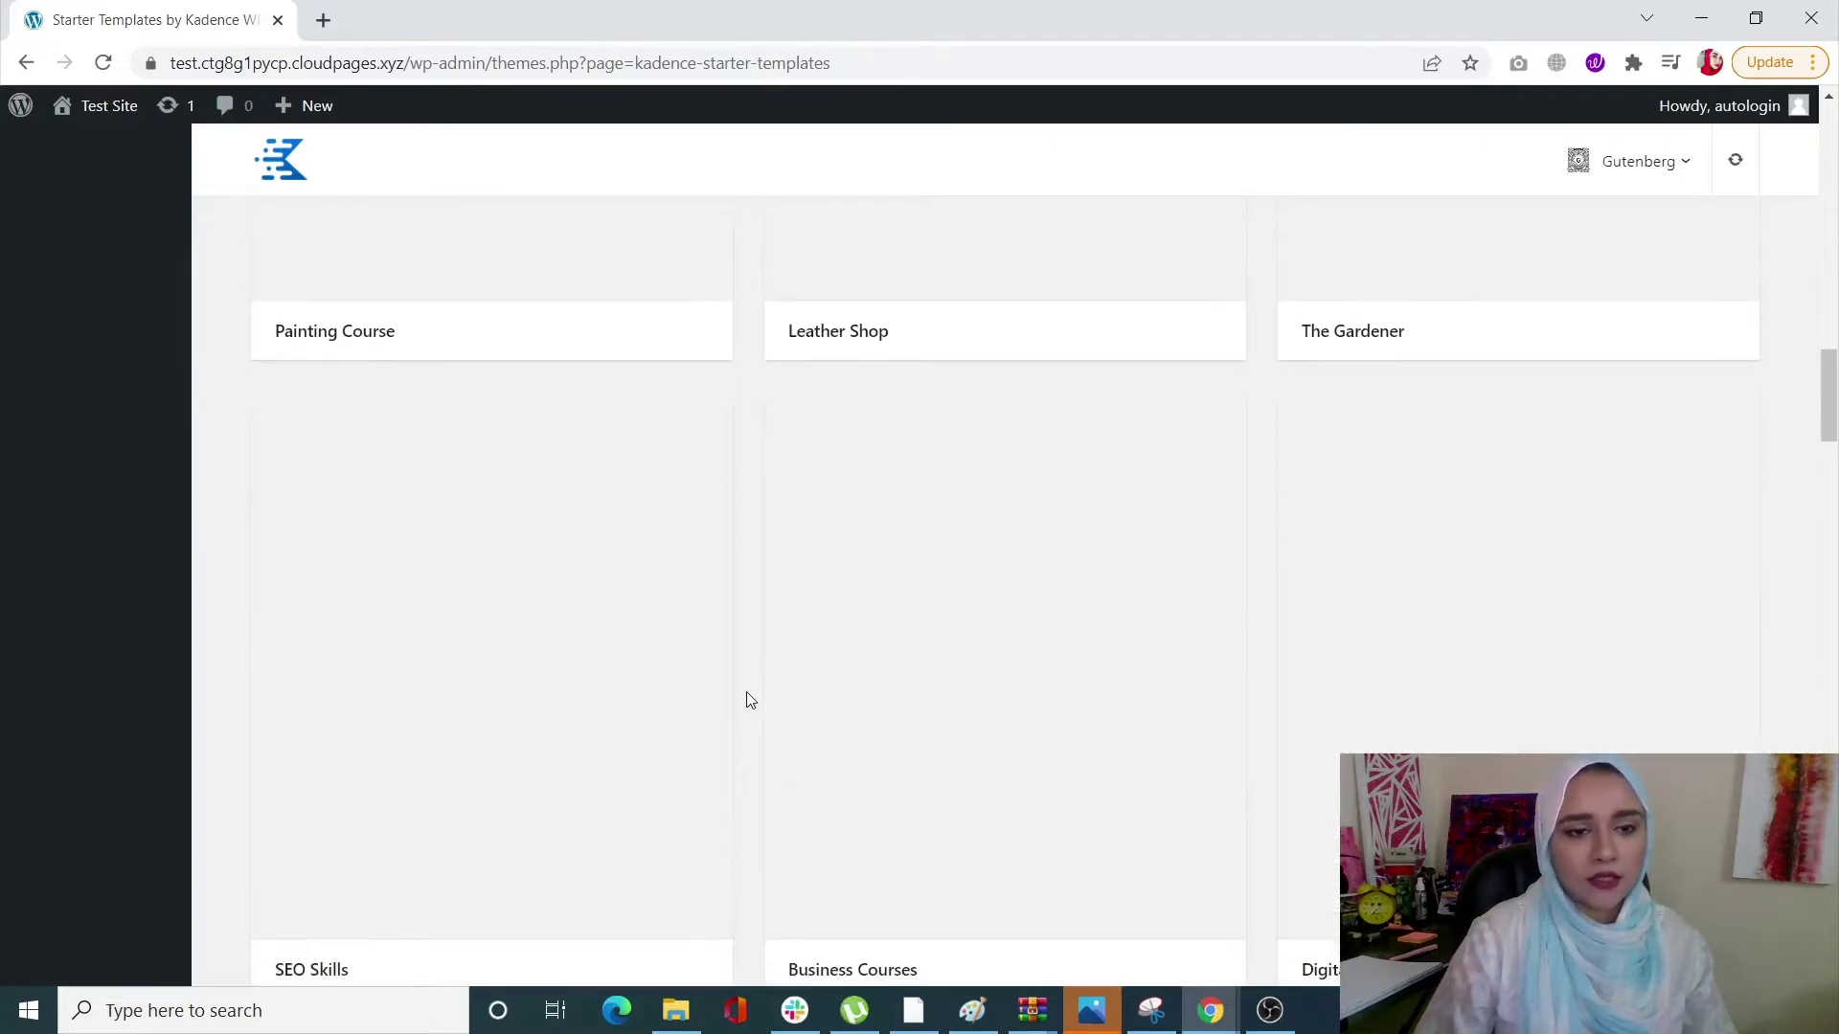
pyautogui.scroll(-12, 750, 701)
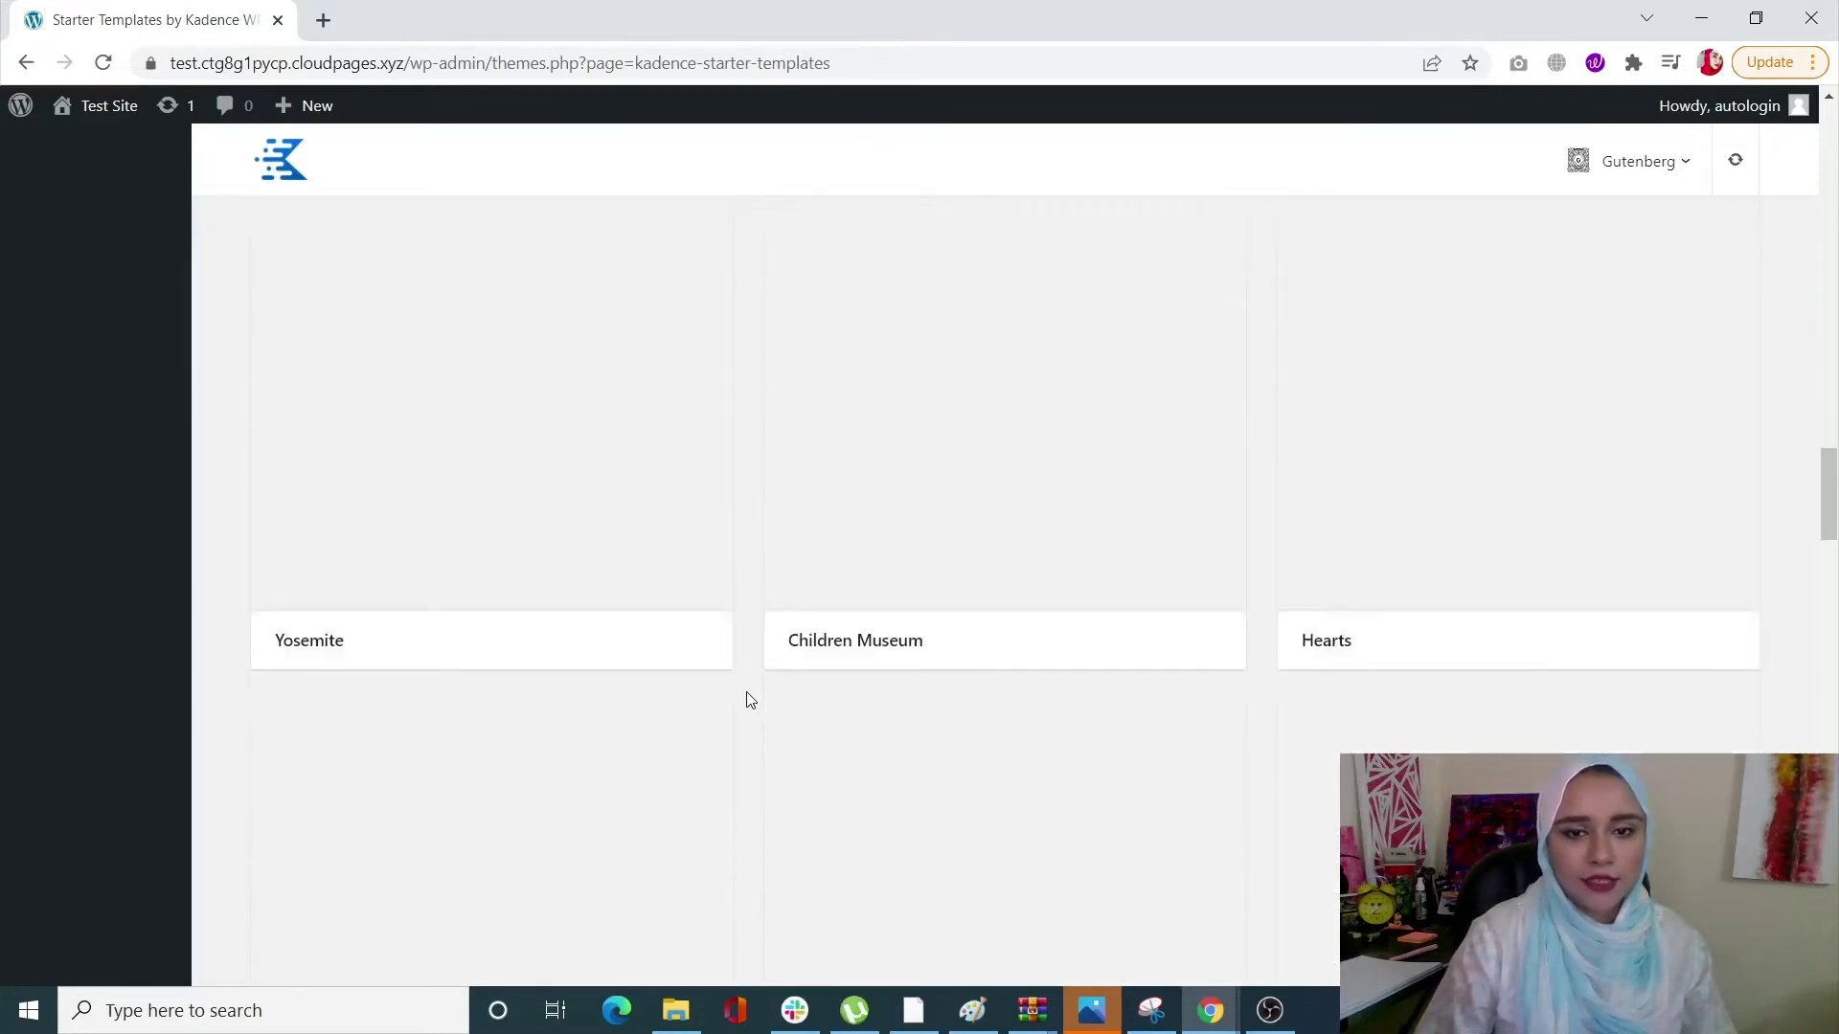
pyautogui.scroll(-8, 750, 700)
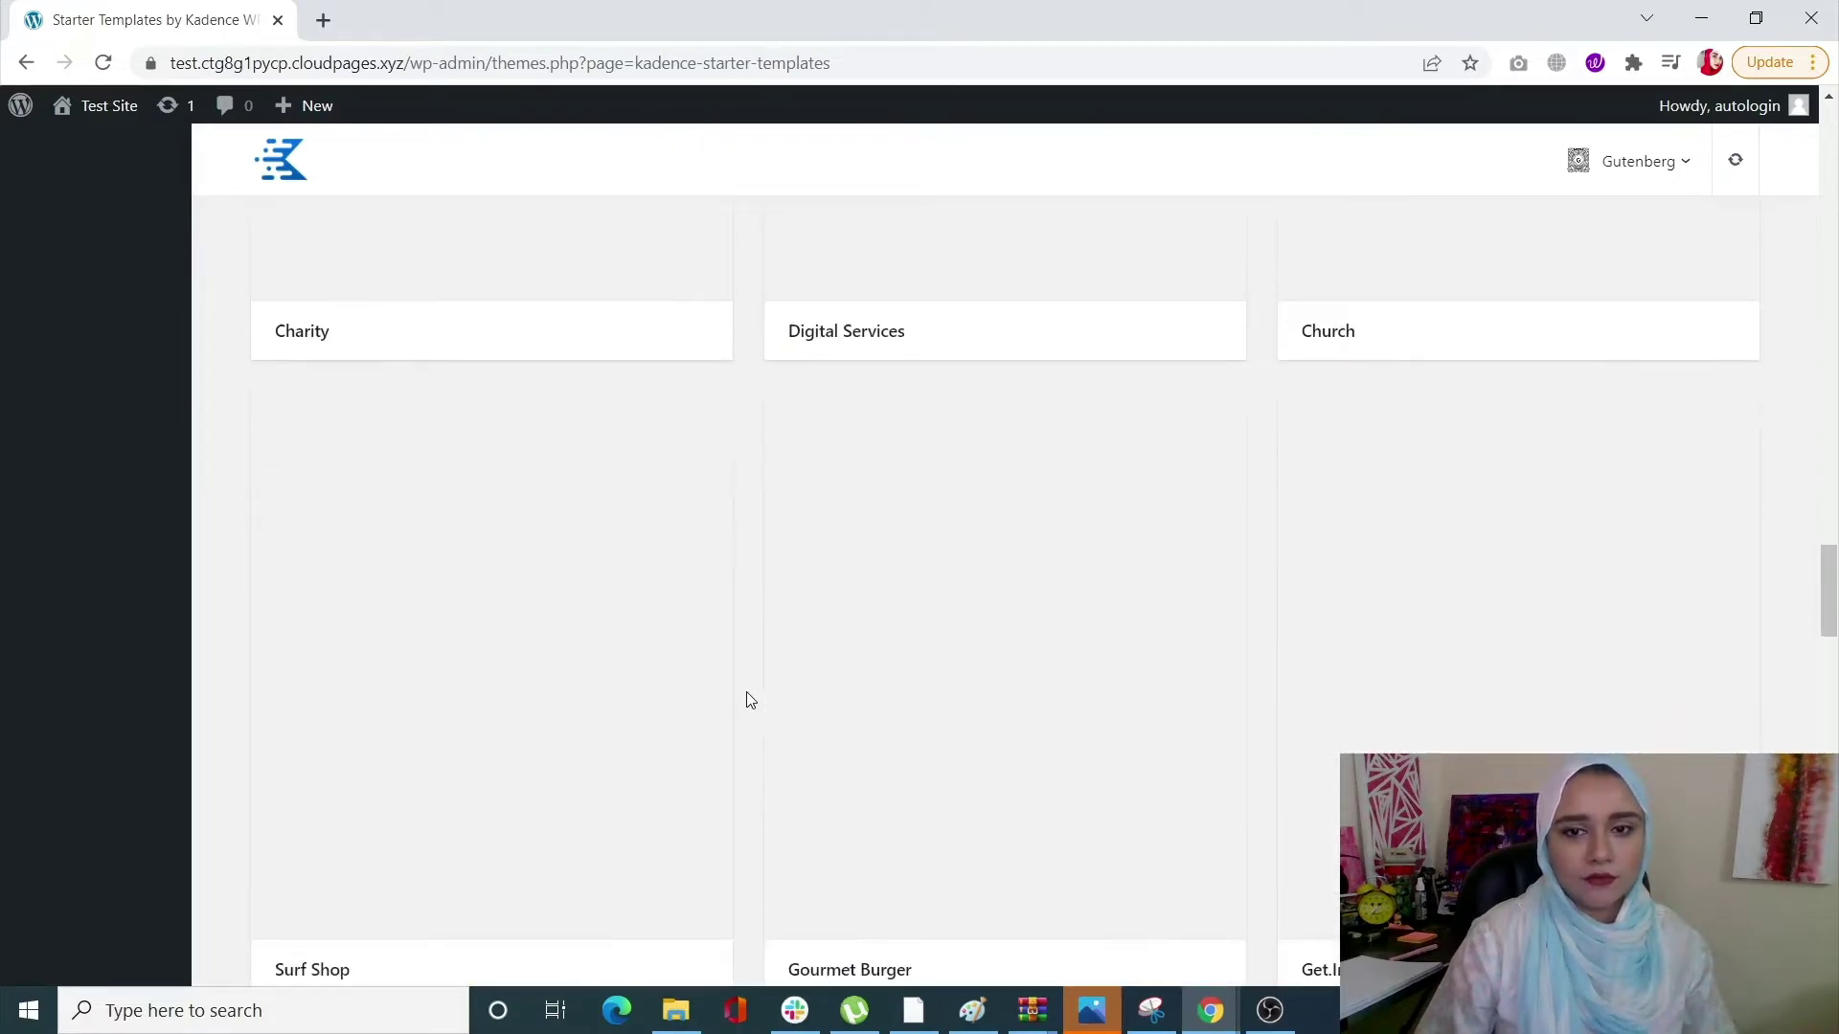
pyautogui.scroll(-11, 750, 700)
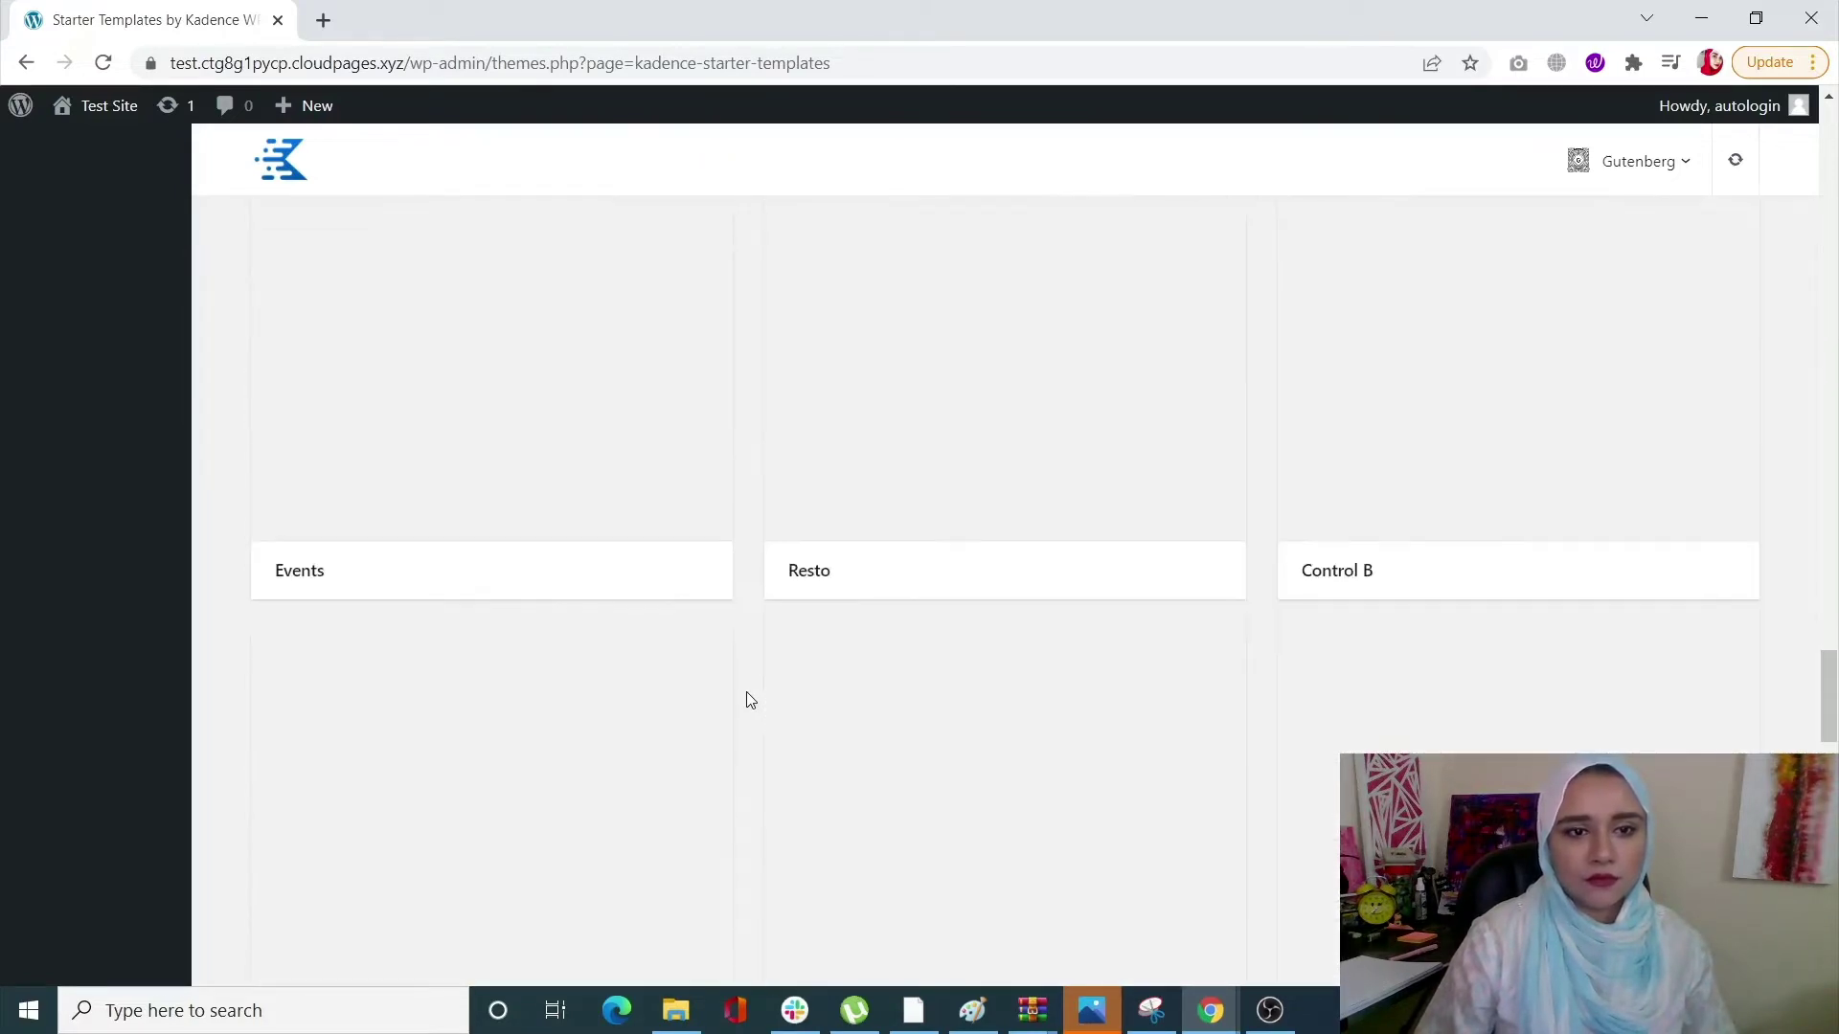
pyautogui.scroll(3, 488, 446)
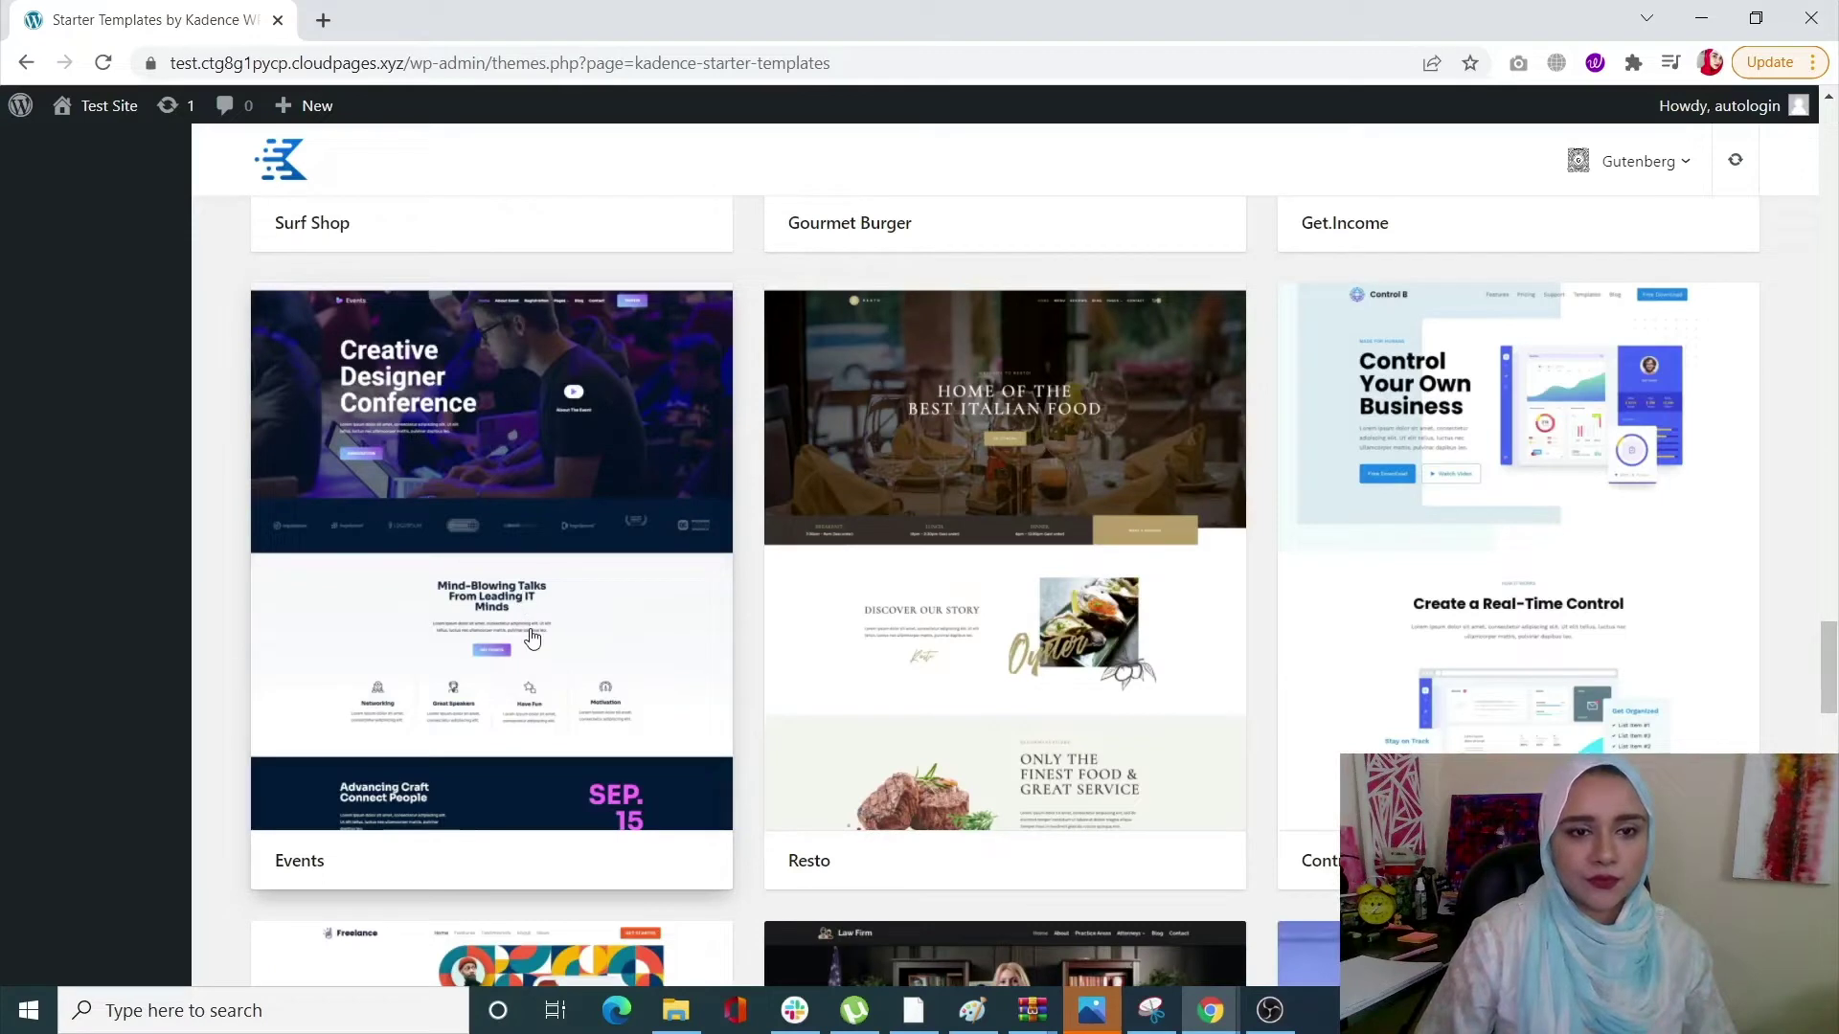
pyautogui.click(523, 591)
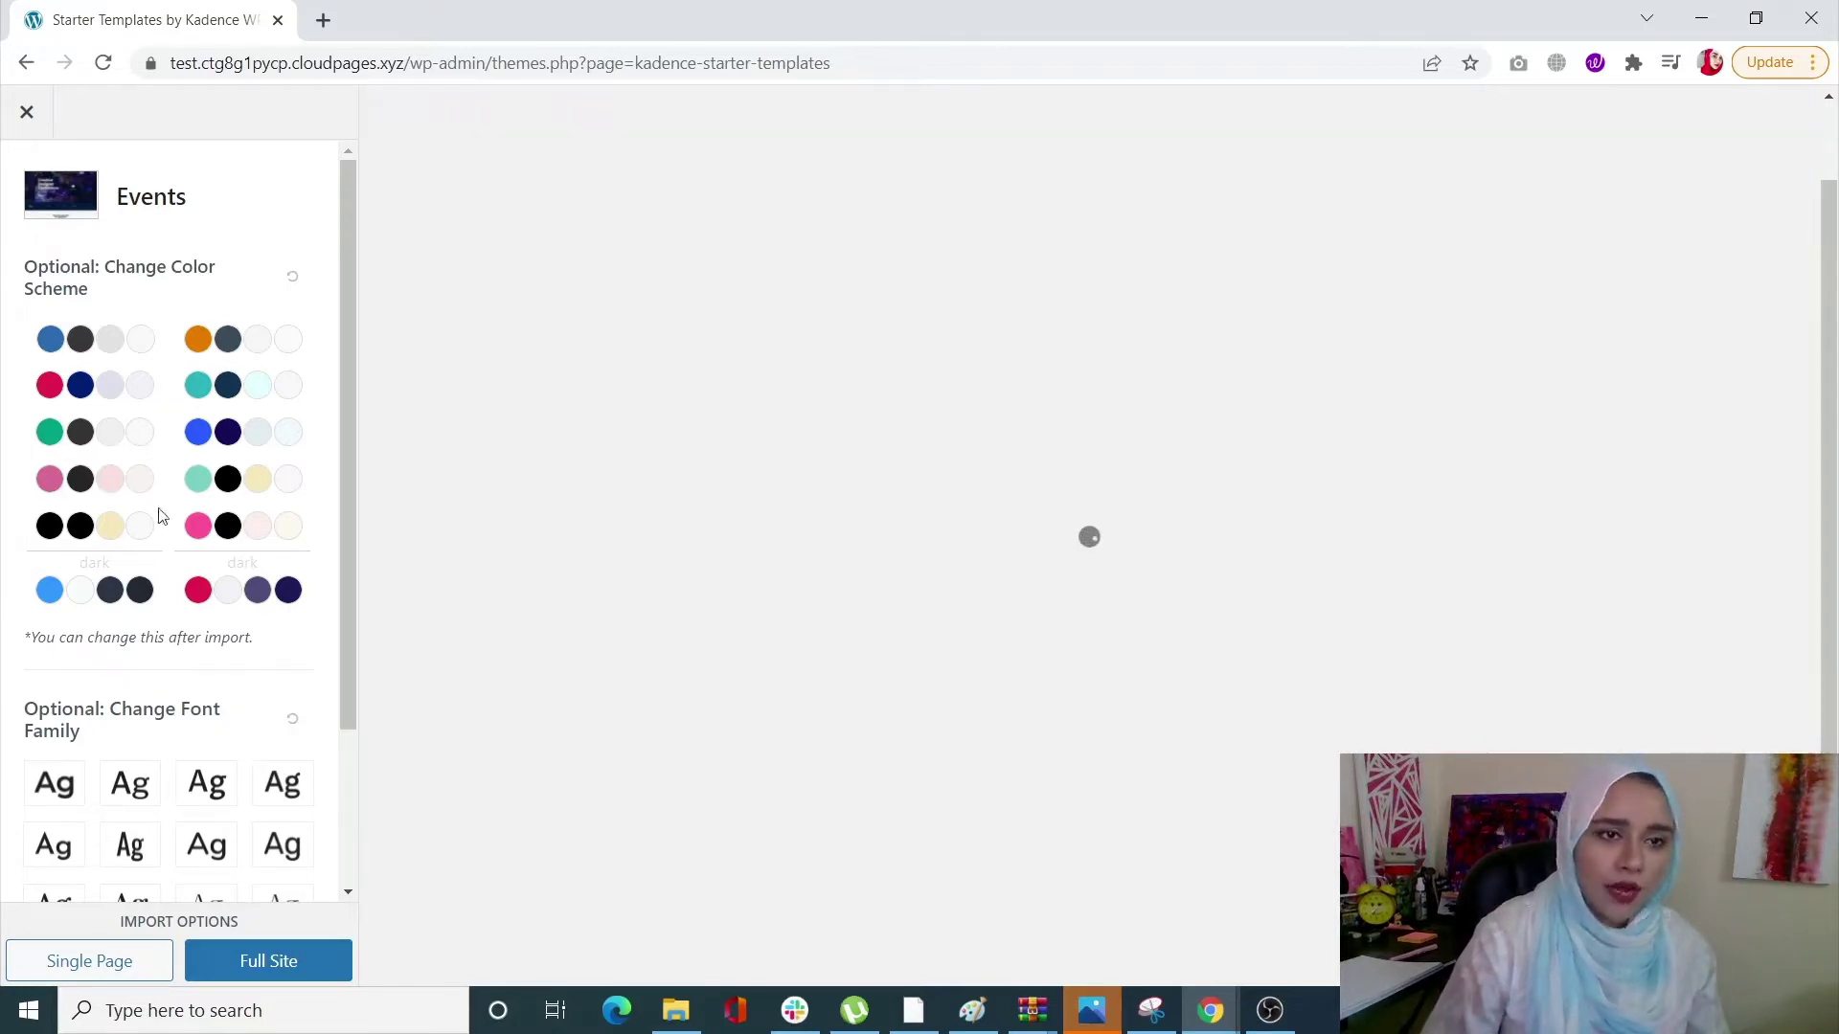
# Choose the pink and black color scheme and the fourth font family in the first row for the Events template.
pyautogui.click(224, 526)
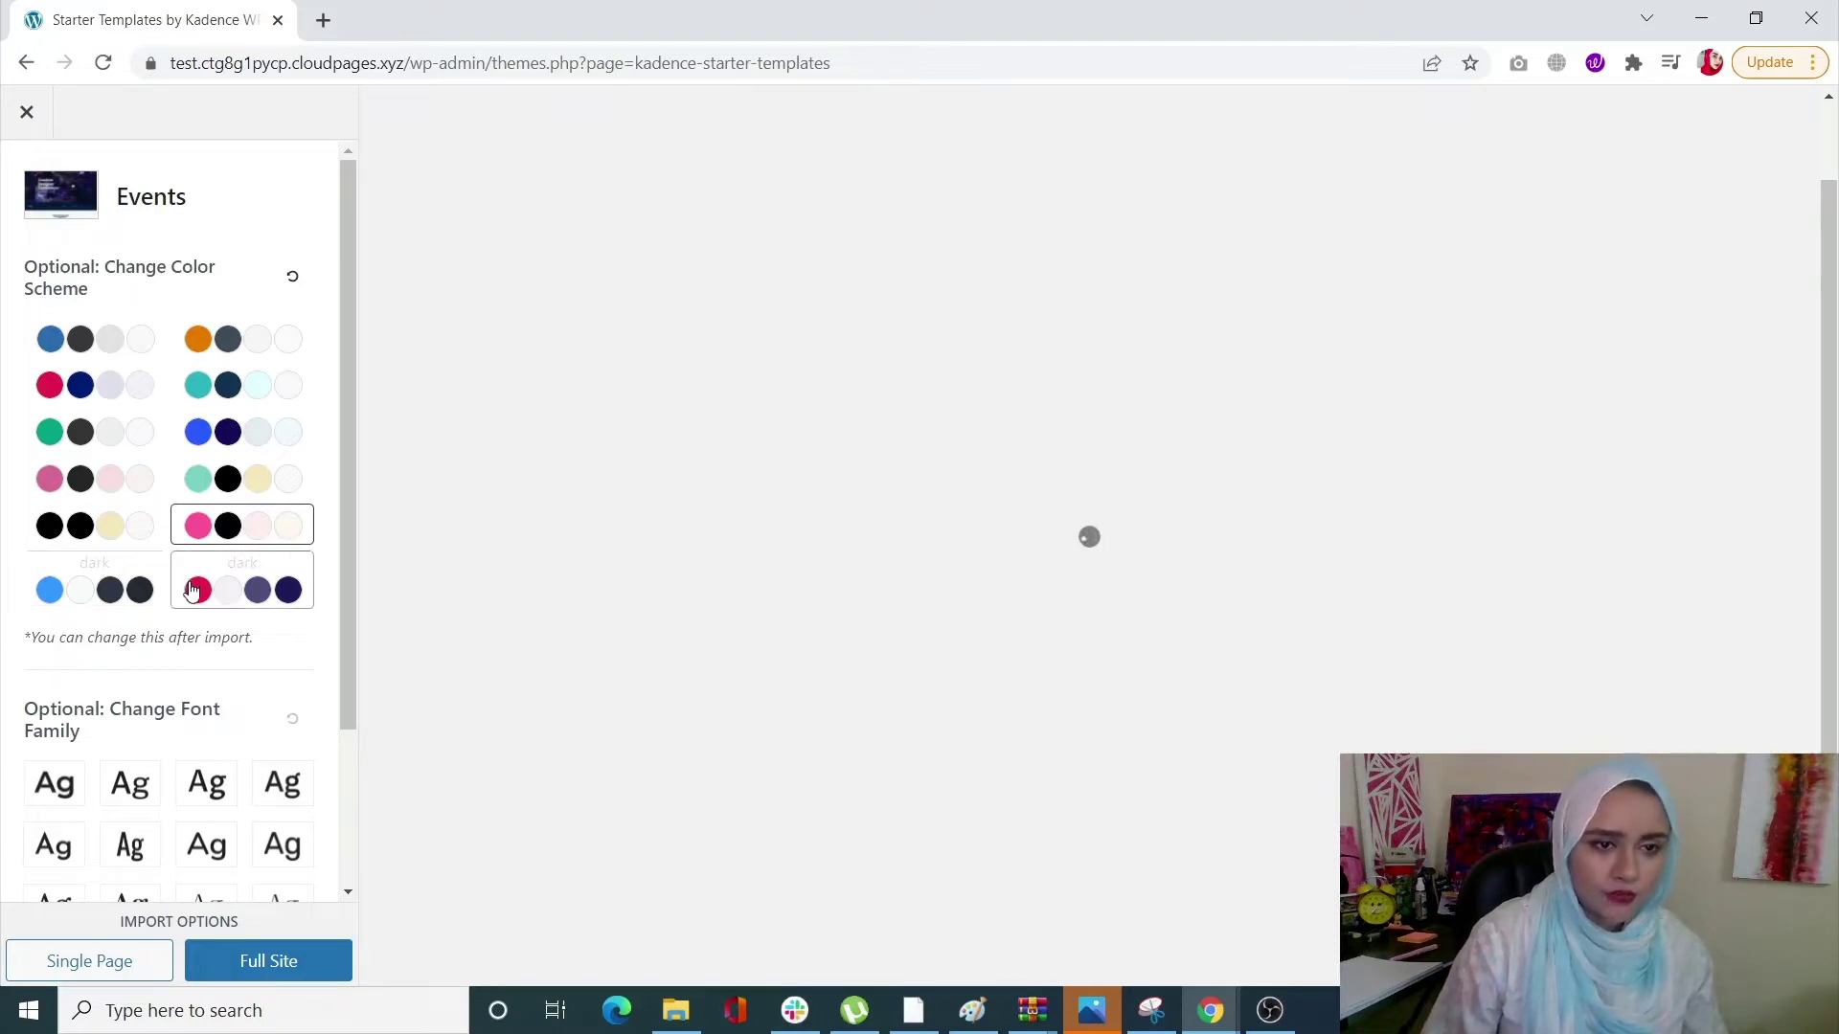
pyautogui.scroll(-2, 244, 767)
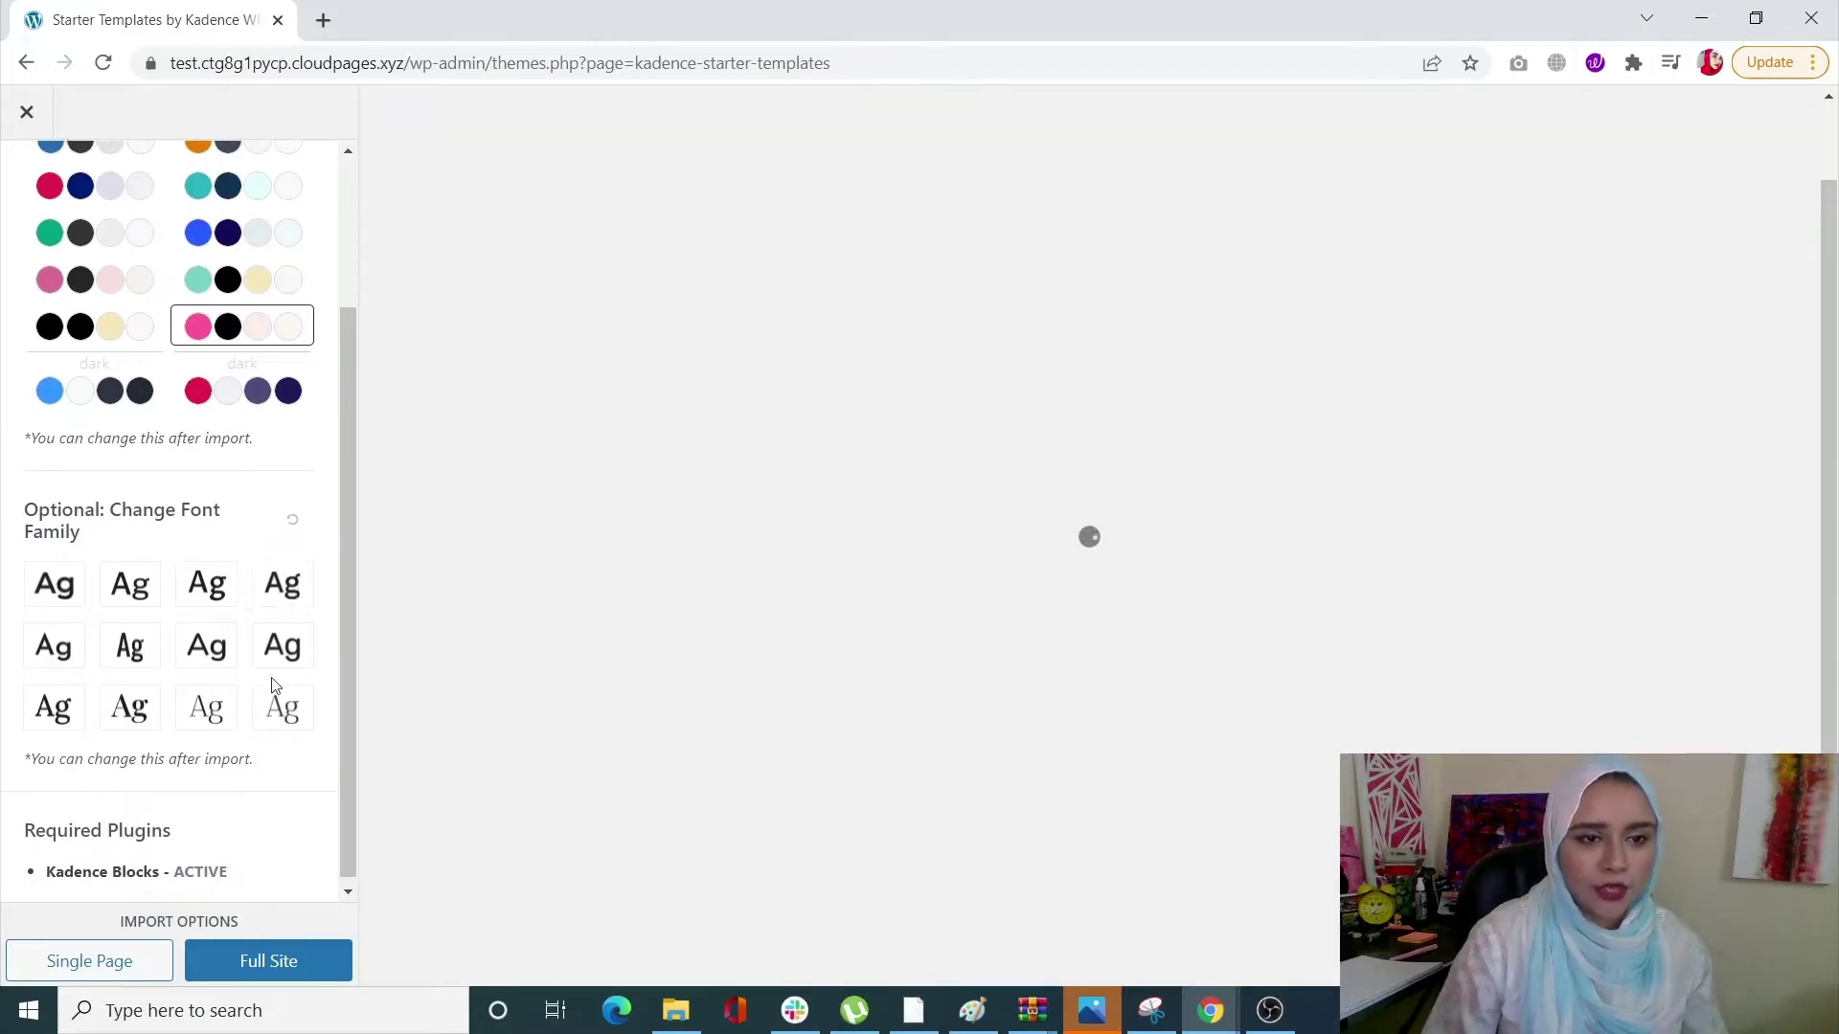
pyautogui.click(219, 728)
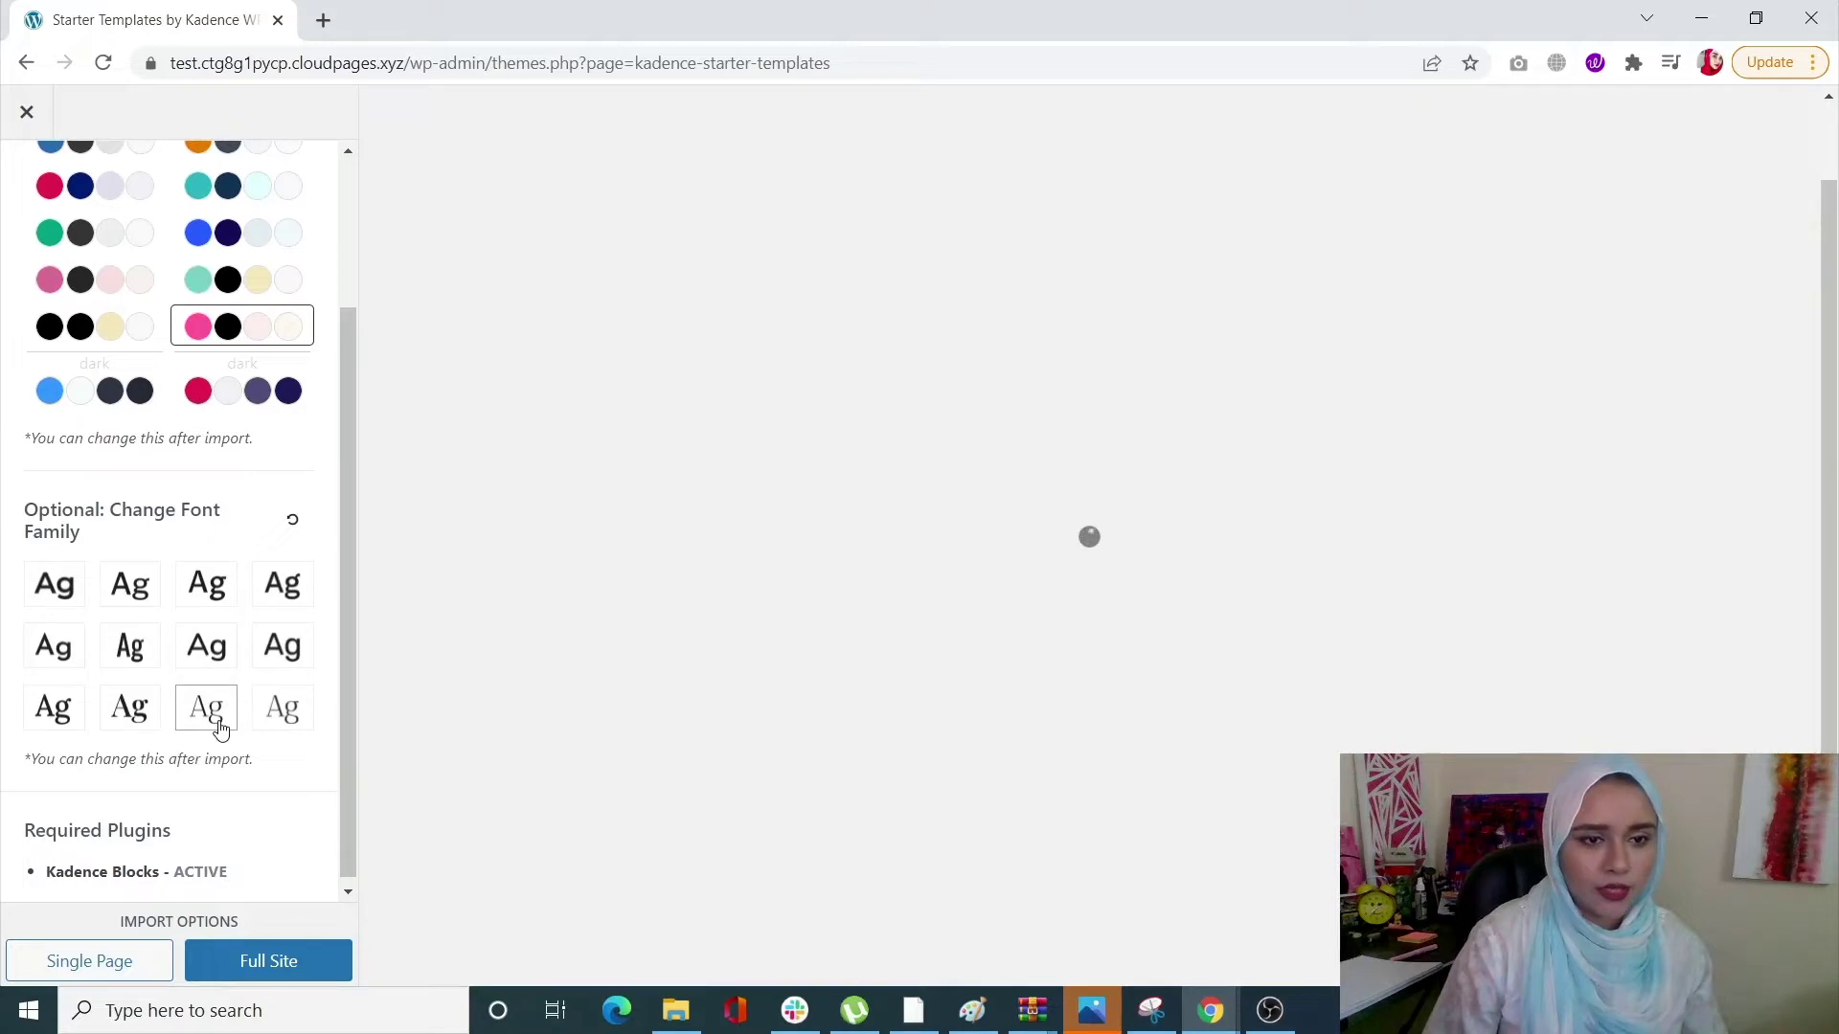
pyautogui.click(313, 600)
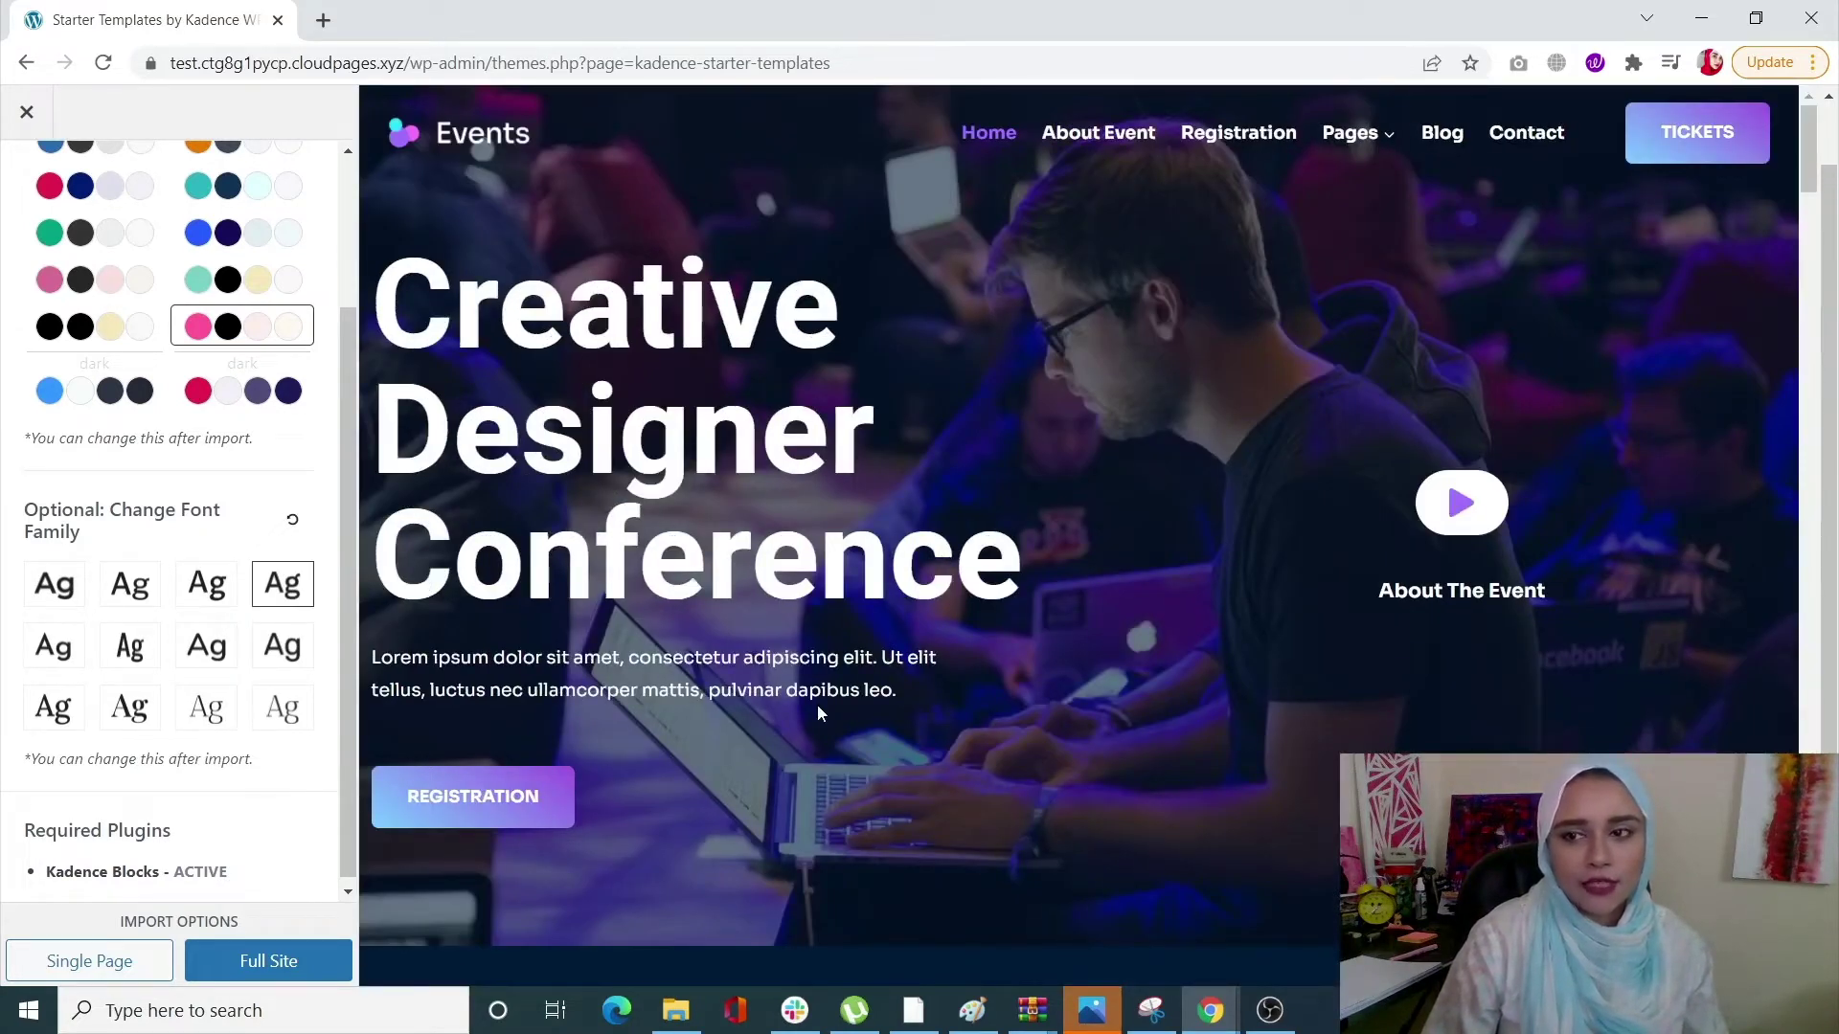
pyautogui.scroll(-1, 818, 705)
pyautogui.scroll(2, 818, 705)
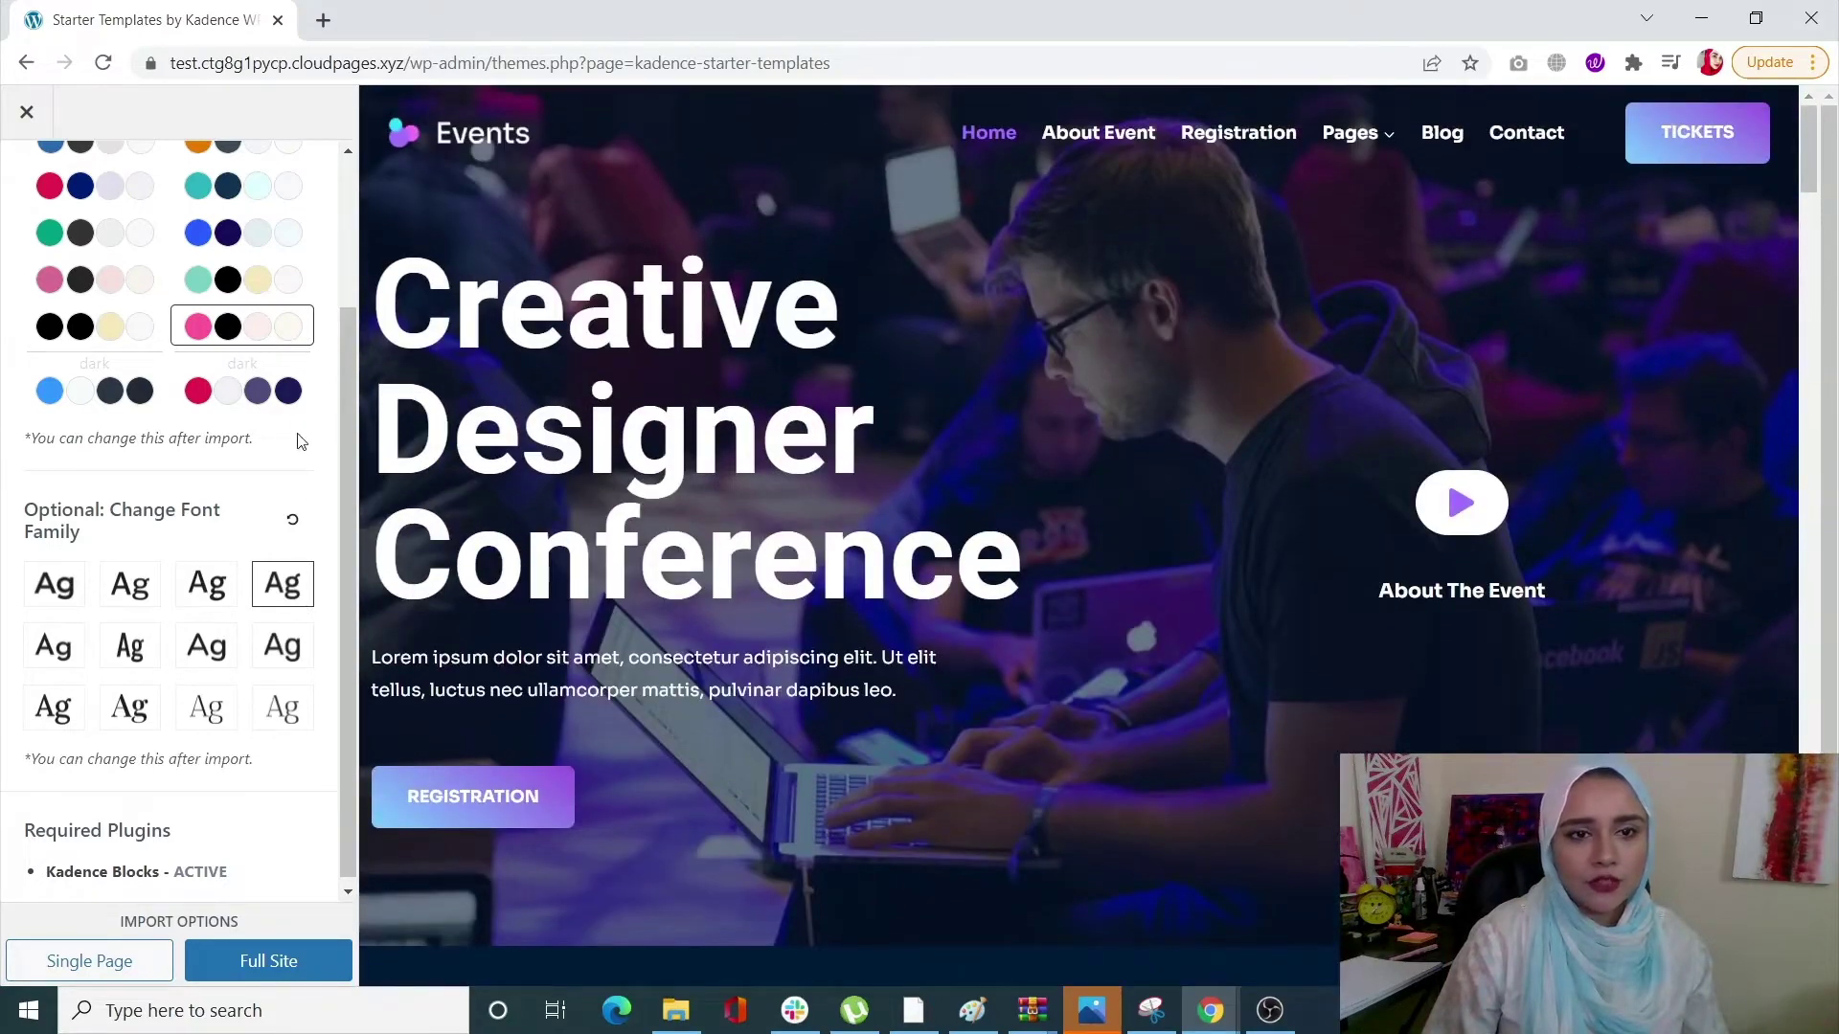
# Compare other color schemes, reapply the pink and black one, and choose the fourth font family in the second row for the Events template.
pyautogui.scroll(1, 265, 393)
pyautogui.scroll(2, 264, 392)
pyautogui.click(237, 341)
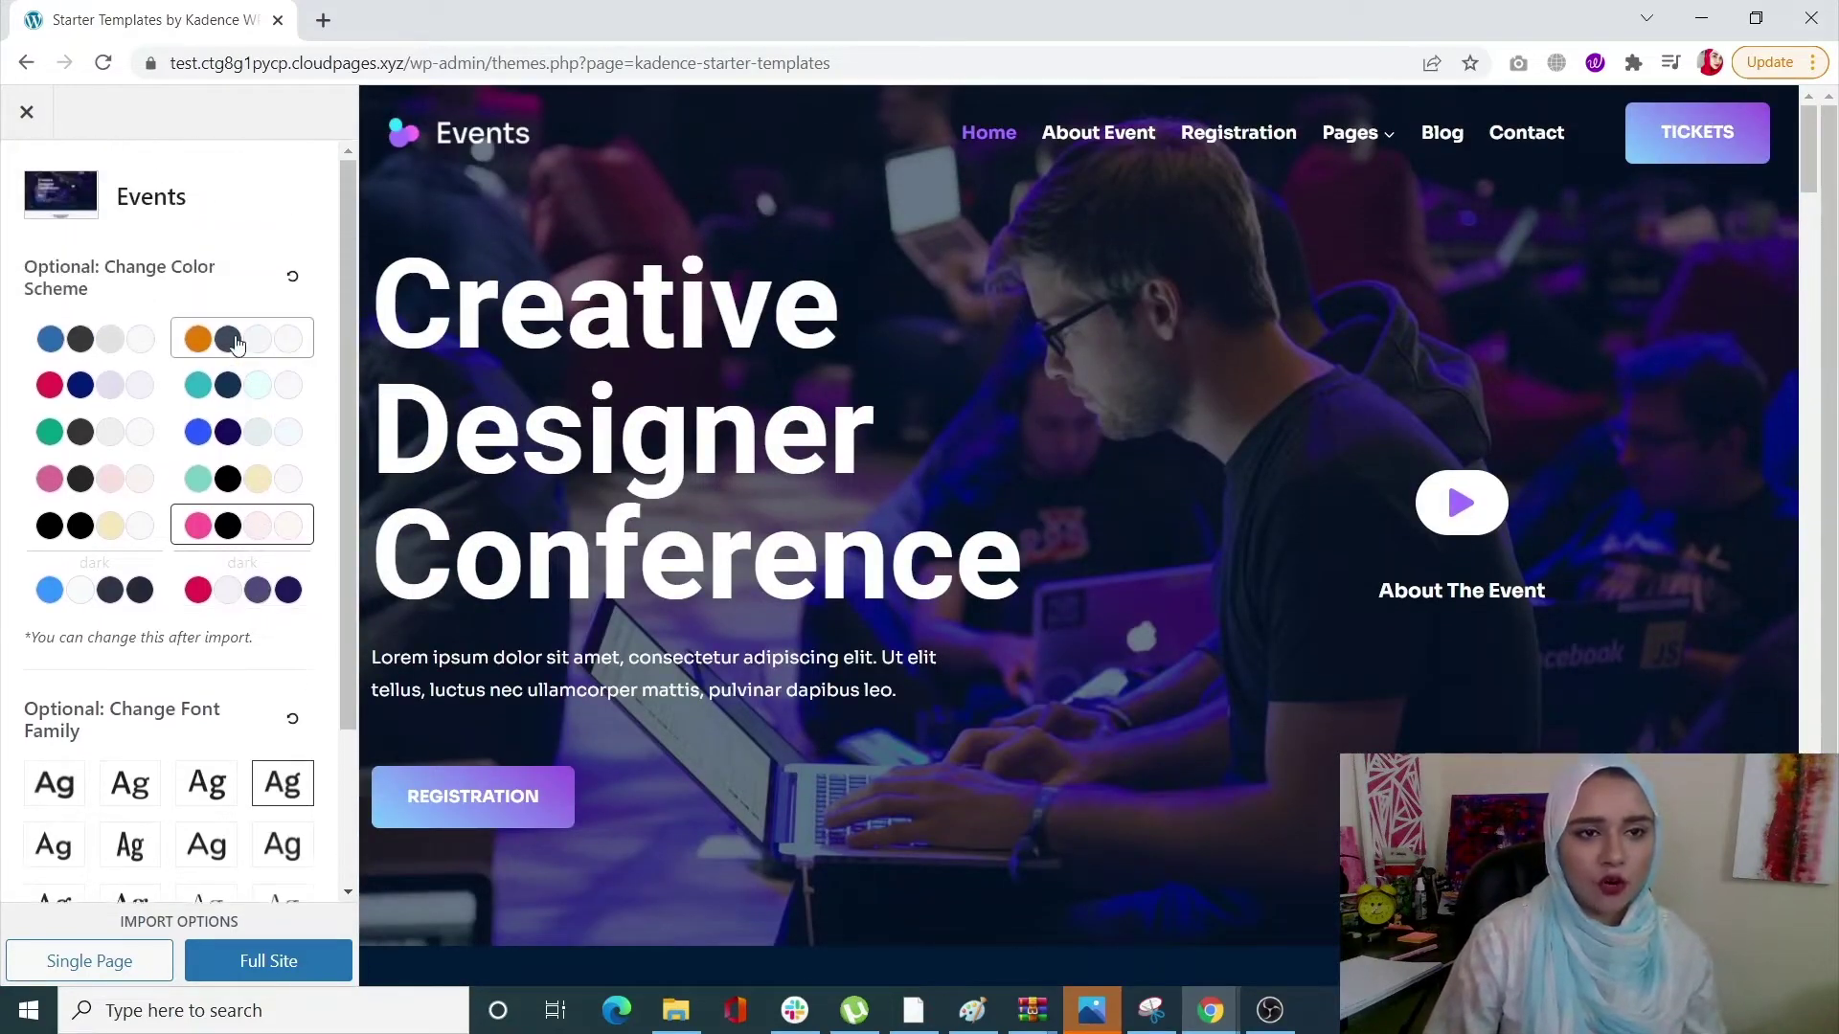
pyautogui.click(254, 388)
pyautogui.click(254, 524)
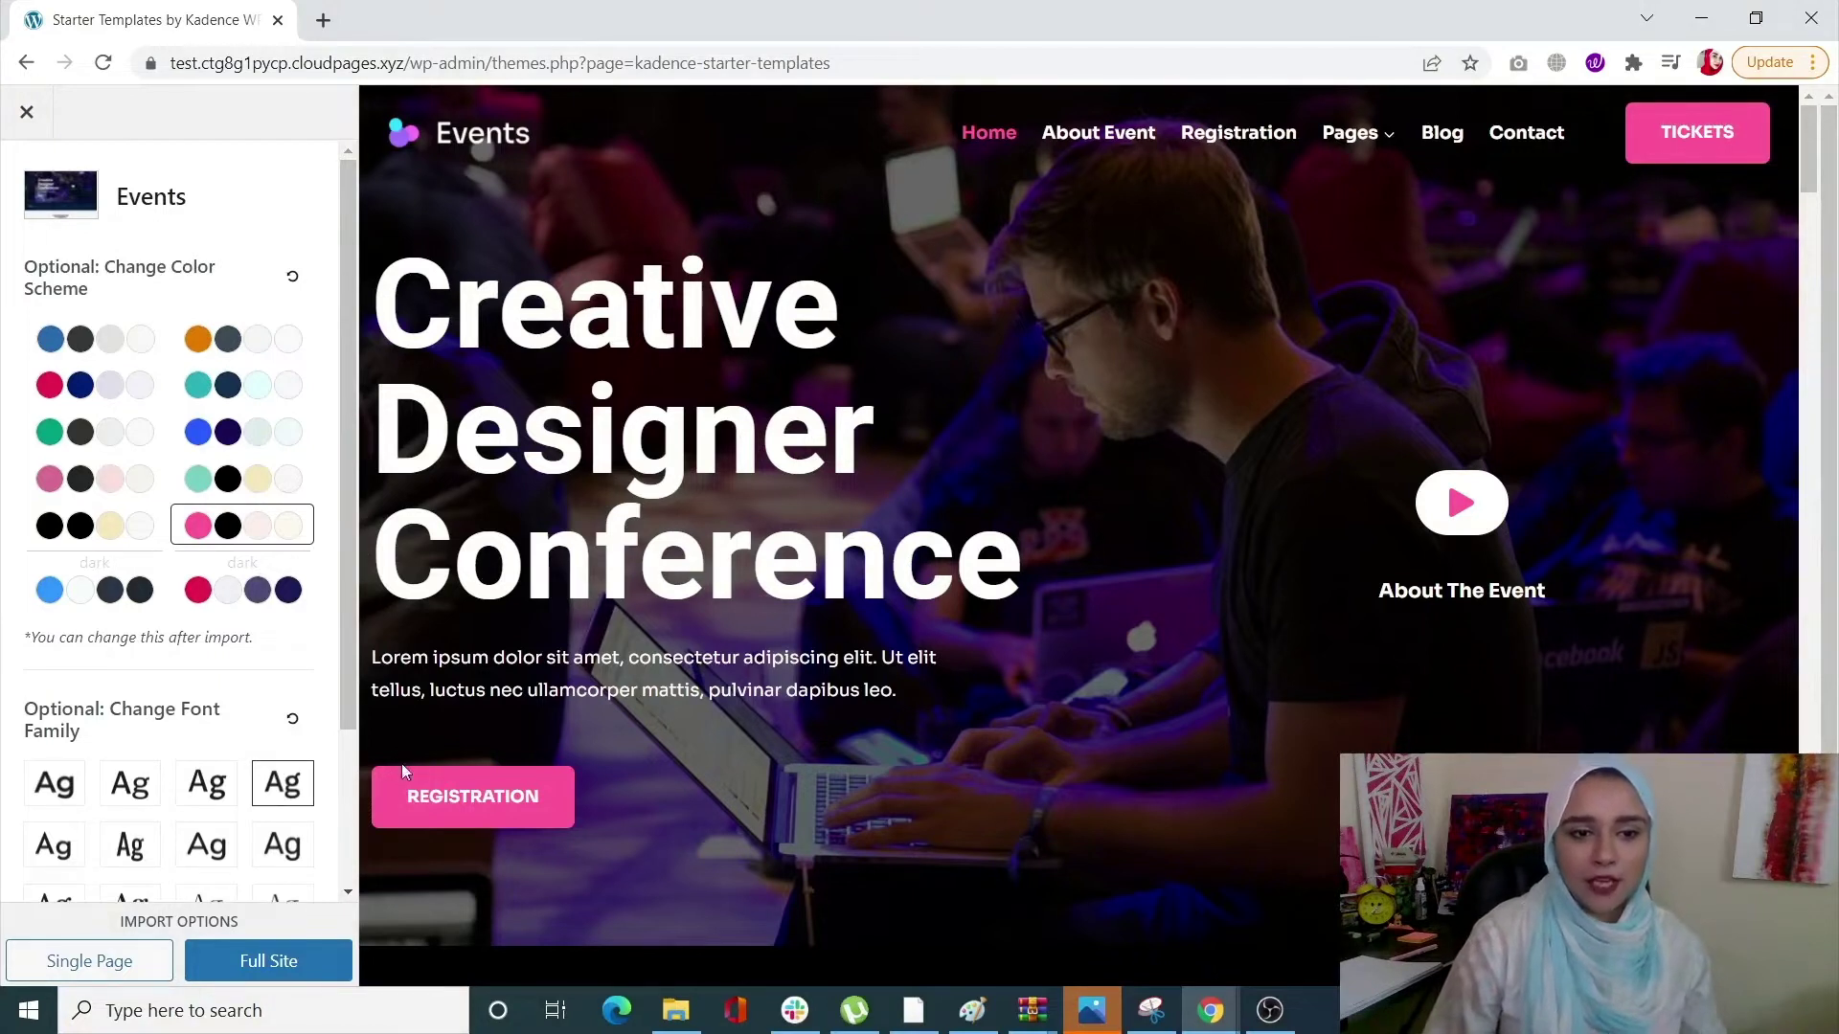
pyautogui.click(269, 865)
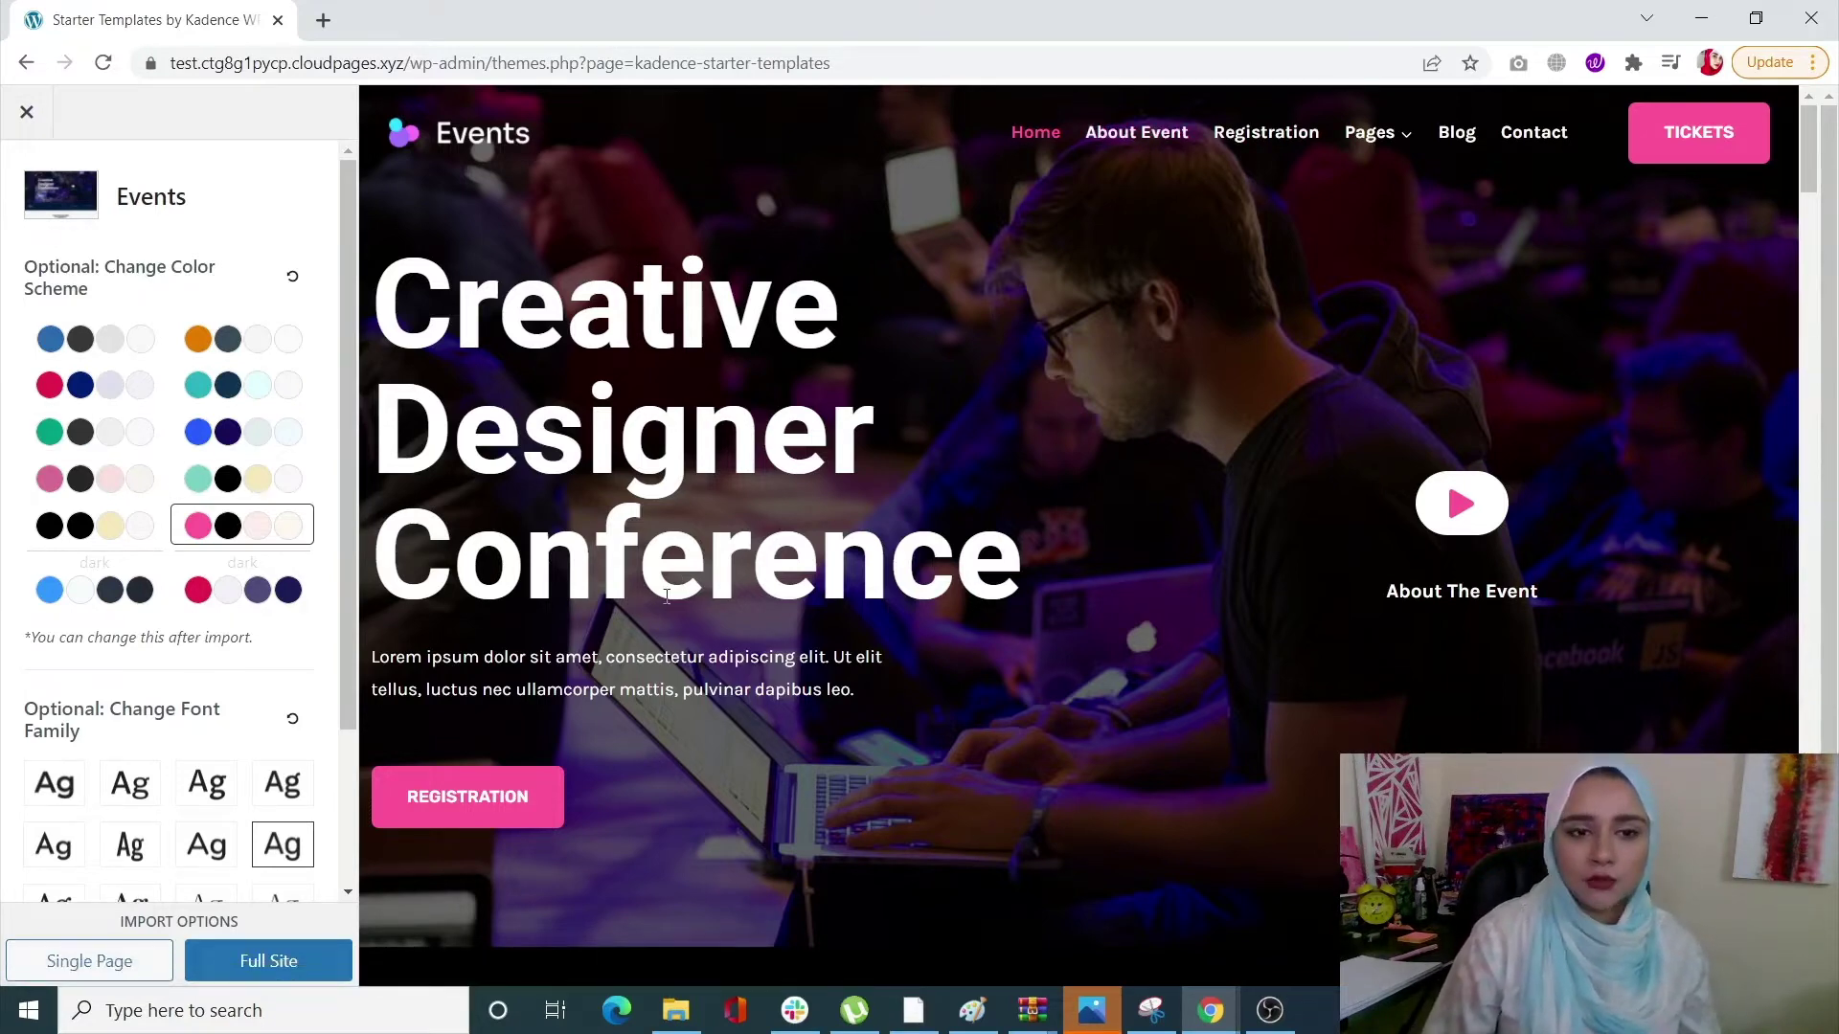
# Import the Events template as a full site, skipping the newsletter subscription.
pyautogui.click(289, 960)
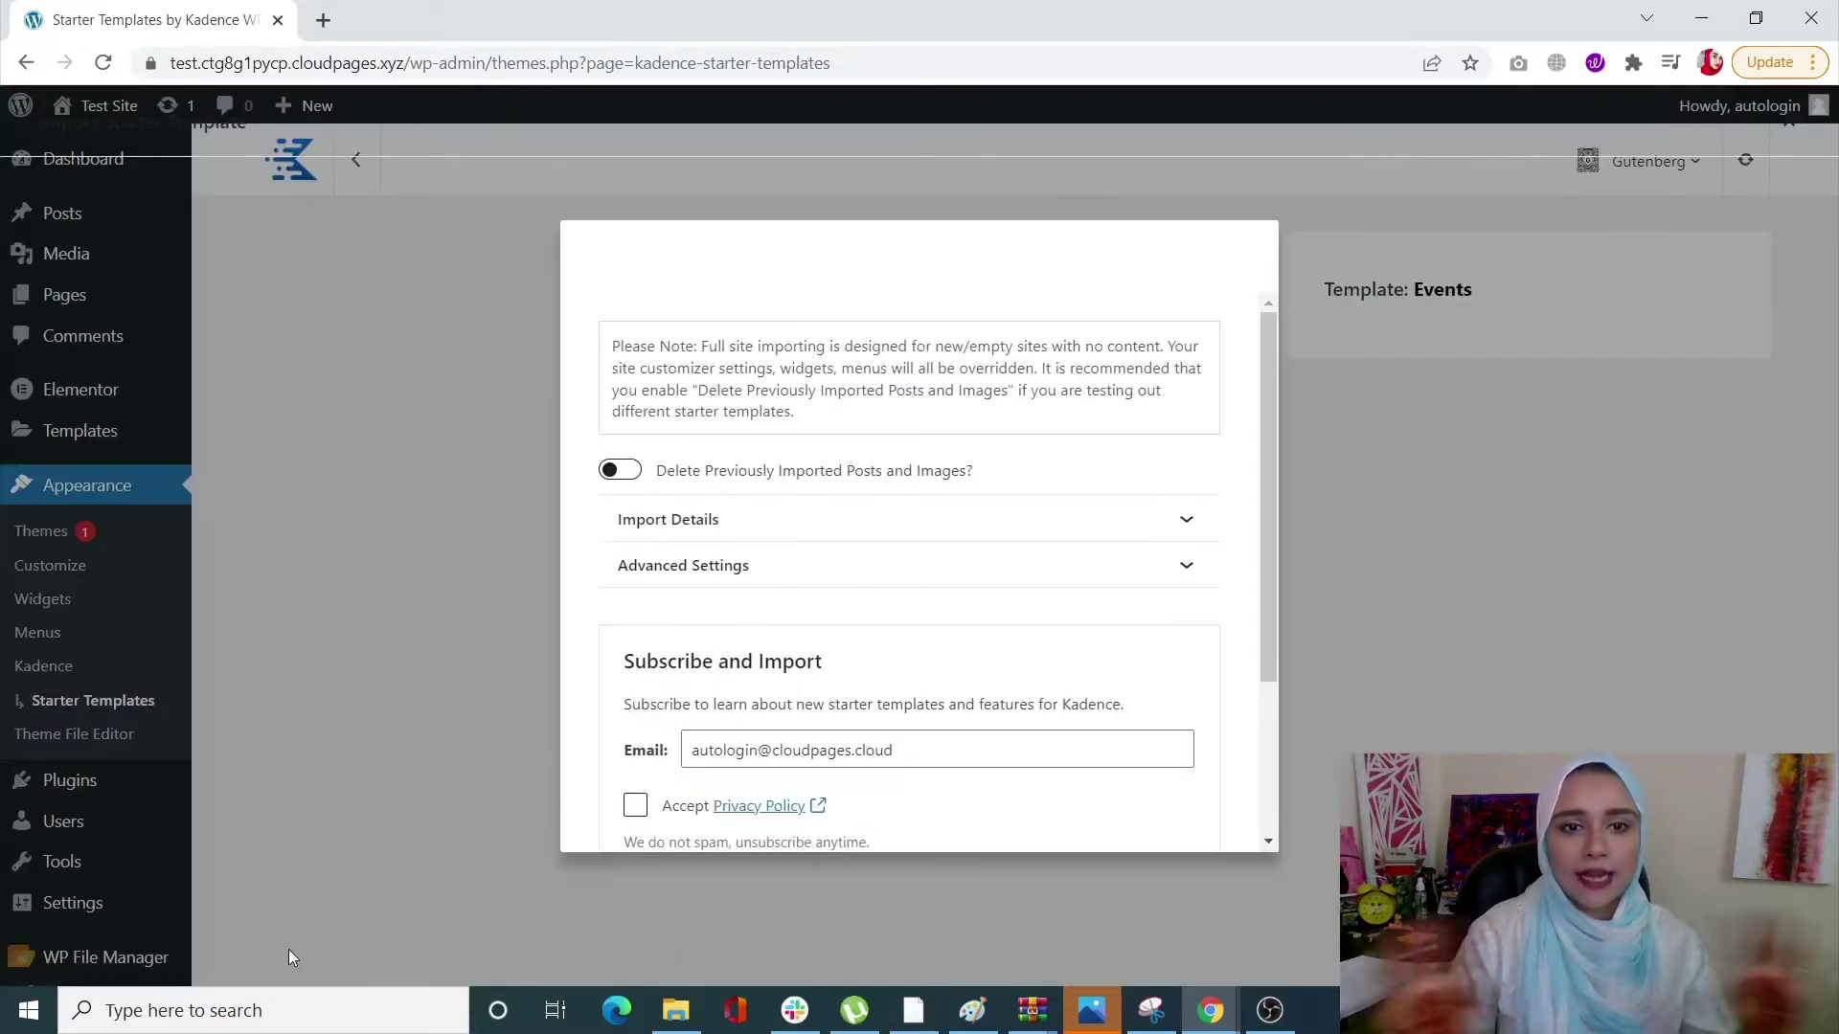
pyautogui.scroll(-1, 813, 625)
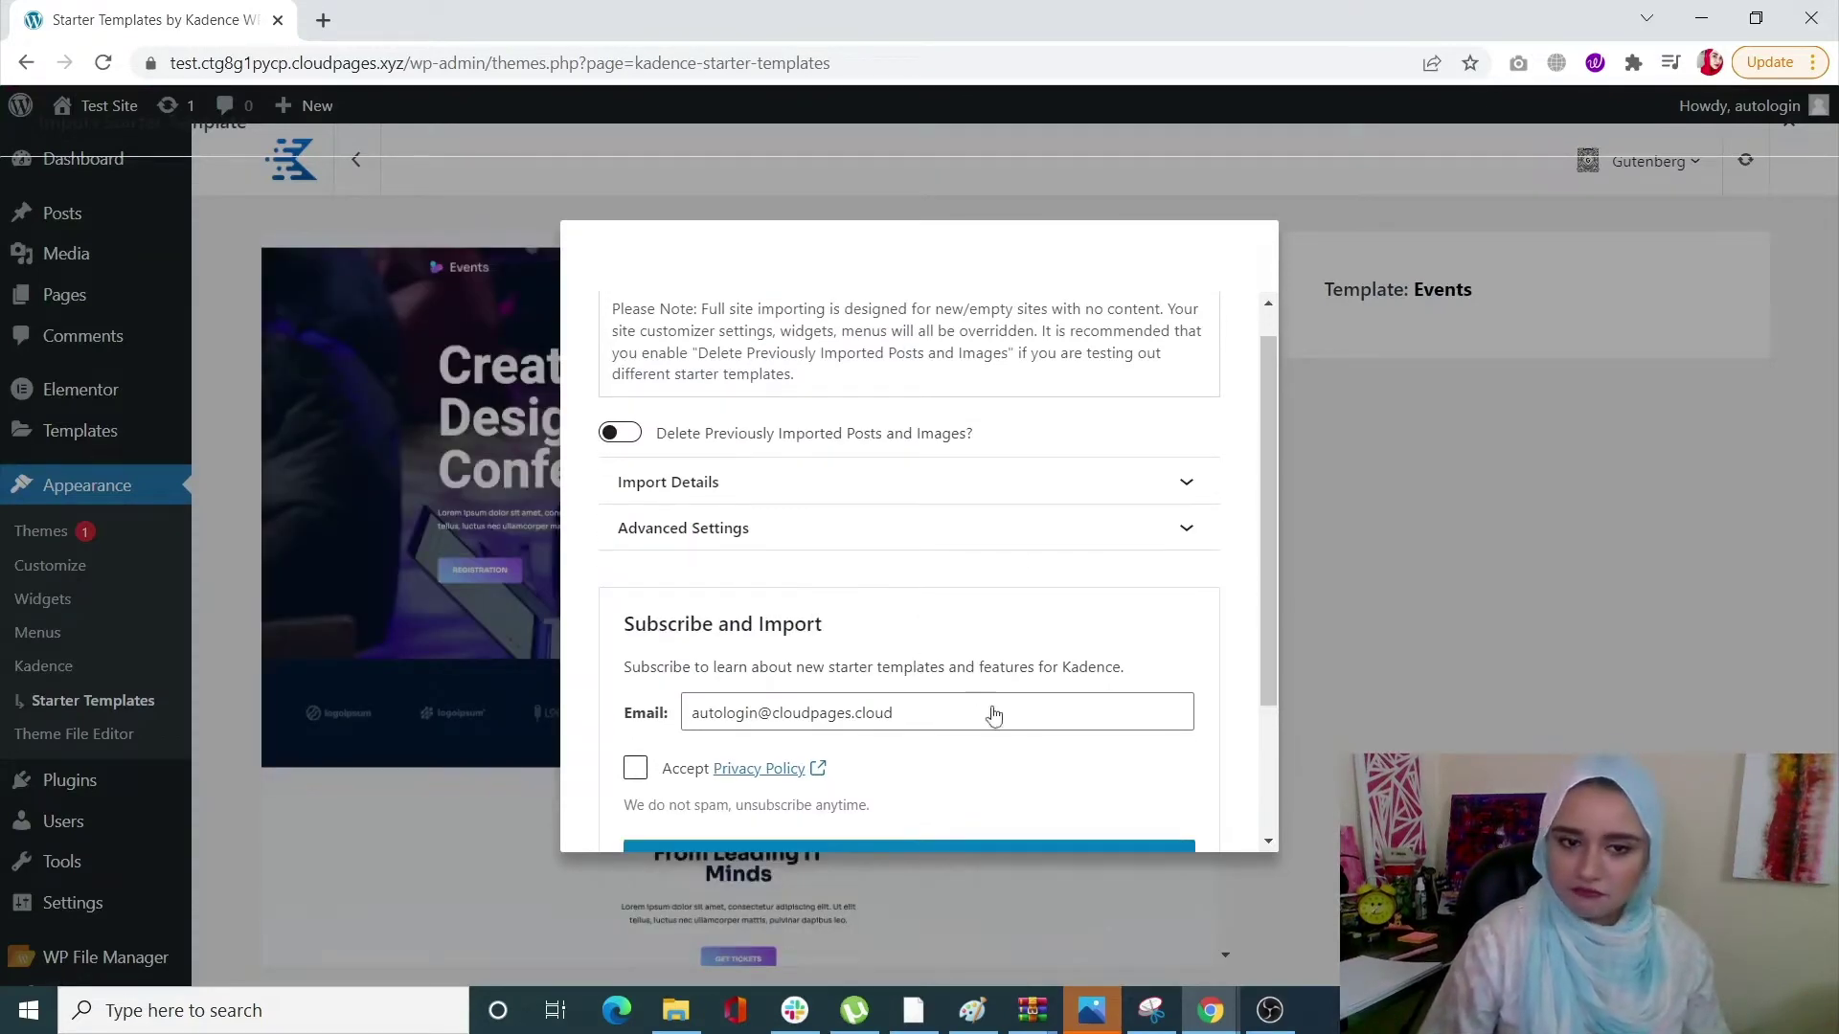
pyautogui.scroll(-2, 1221, 790)
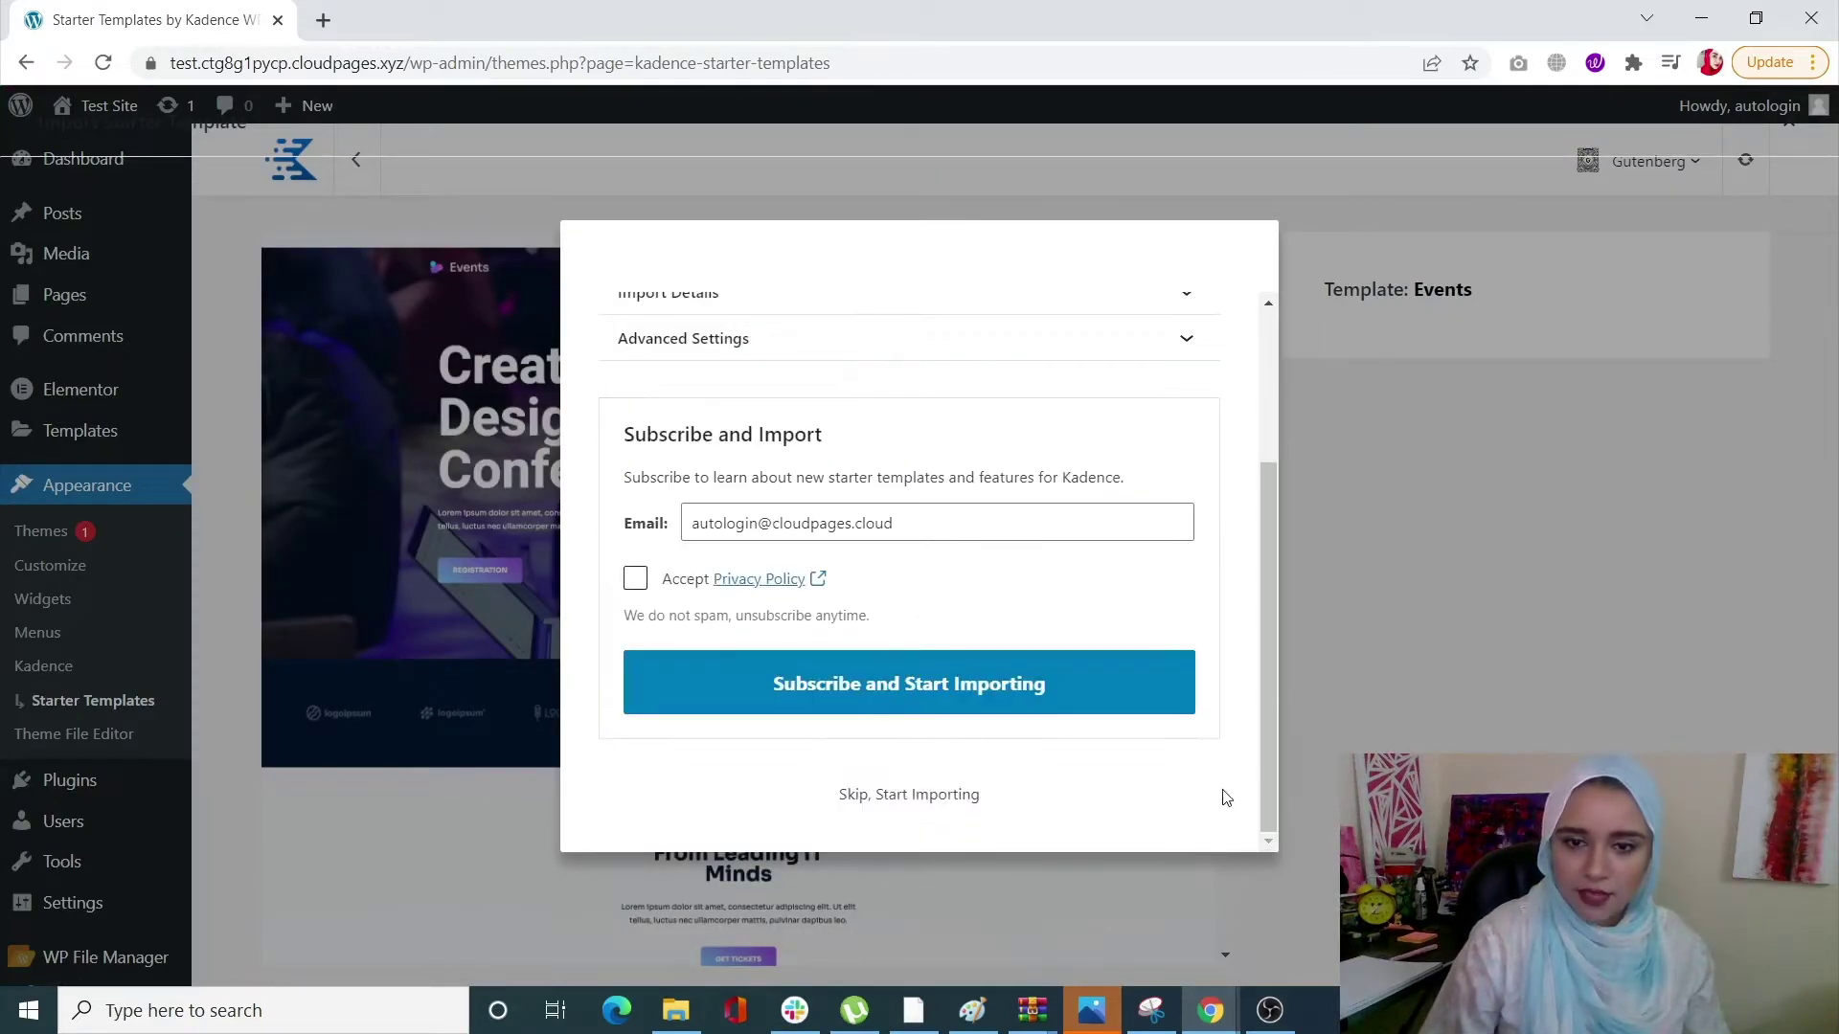
pyautogui.click(939, 797)
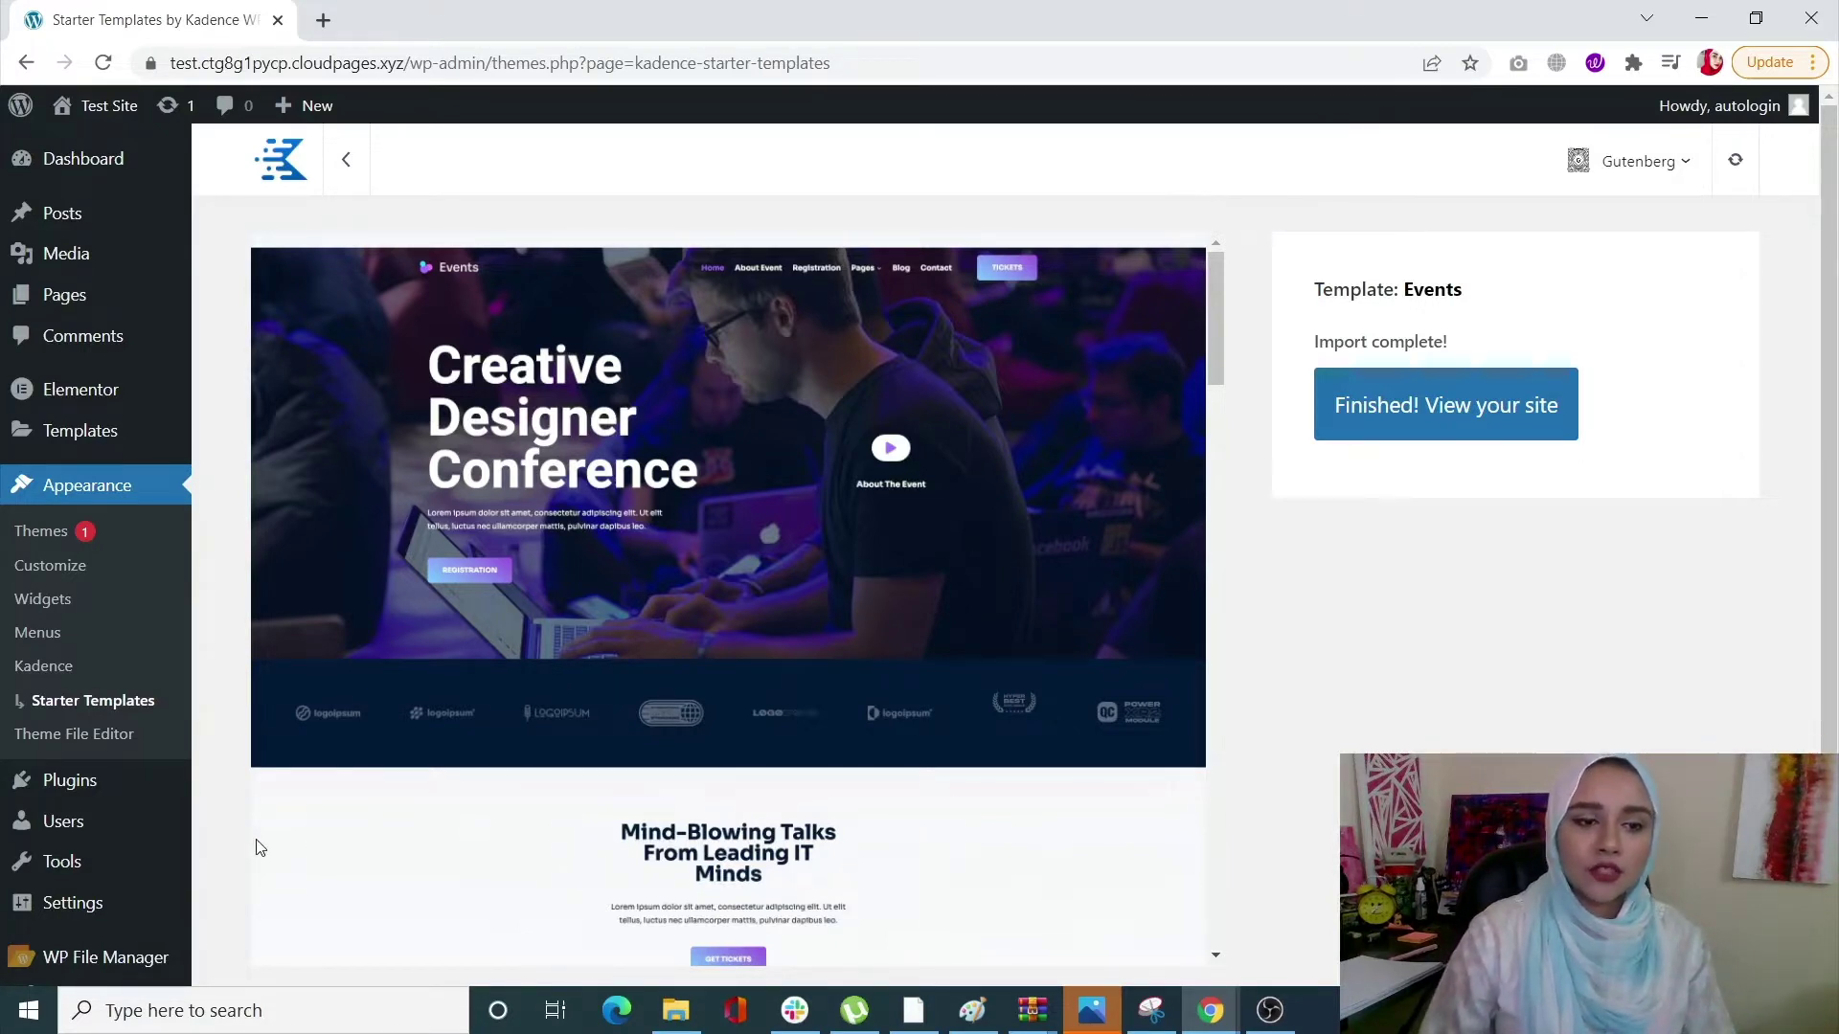
# Open the Kadence Conversions dashboard and examine the recent performance chart.
pyautogui.scroll(-2, 264, 843)
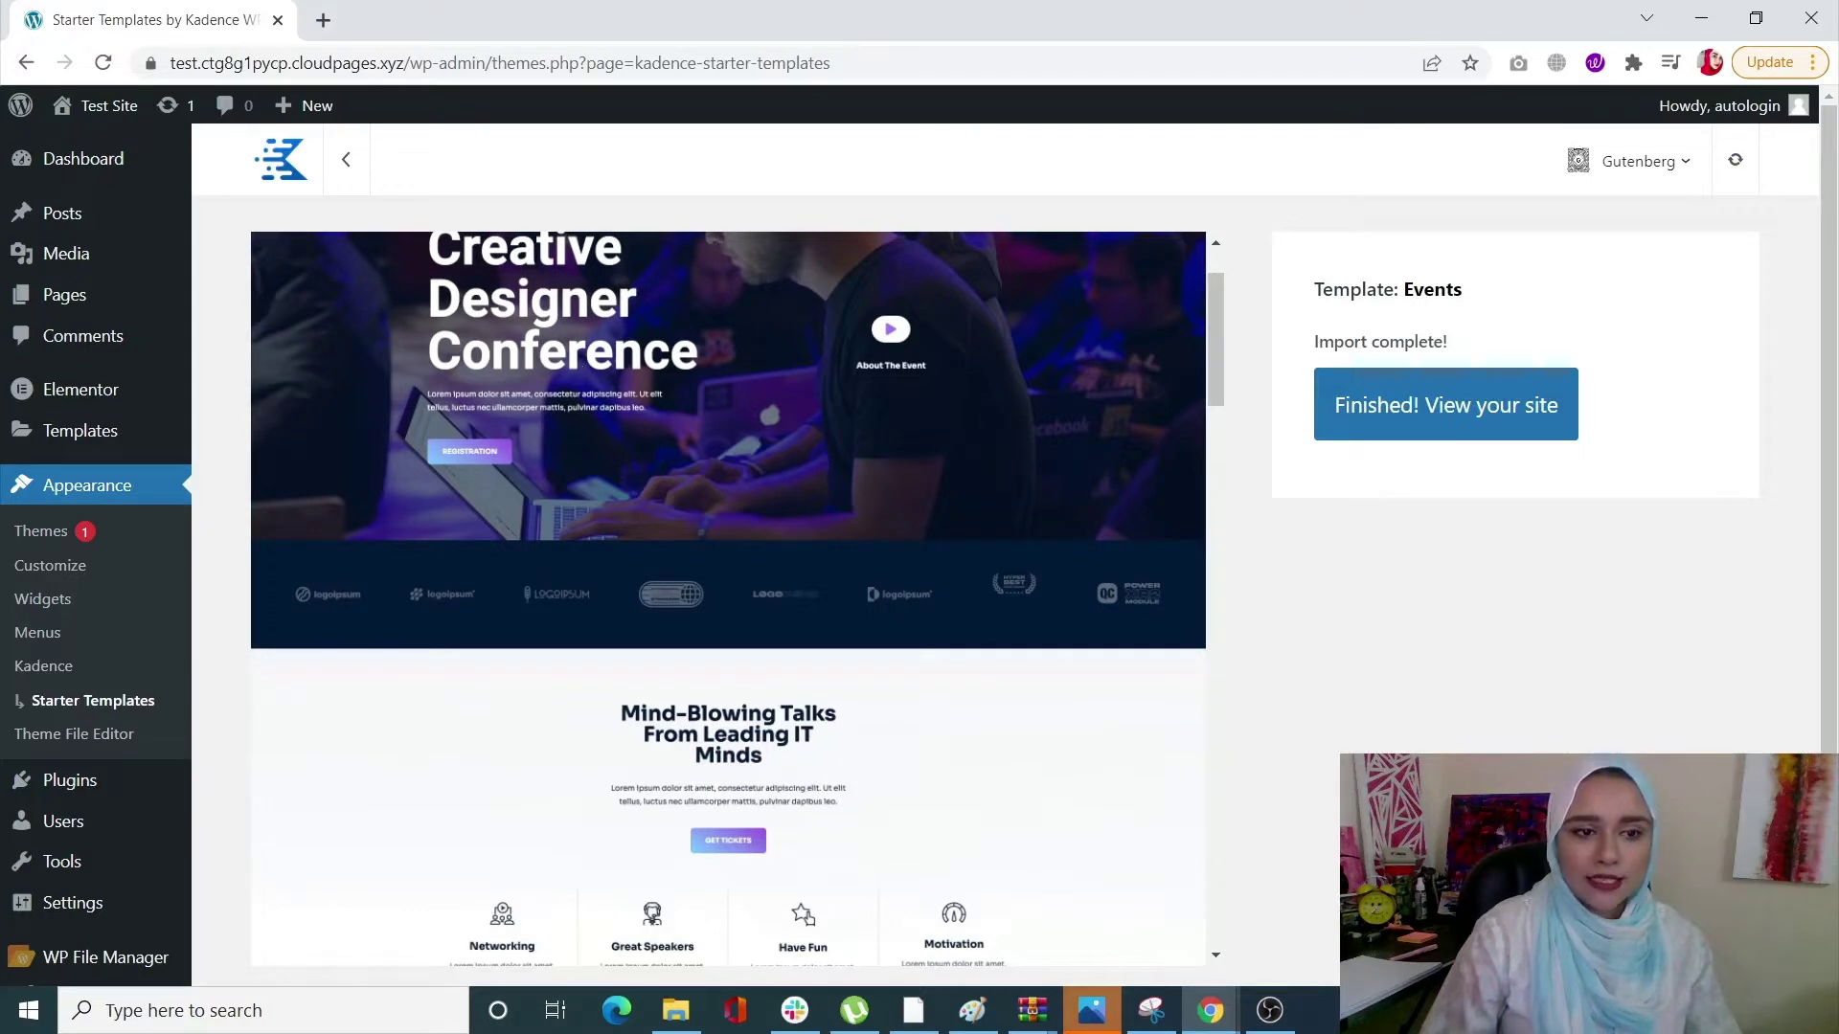
pyautogui.scroll(-1, 185, 813)
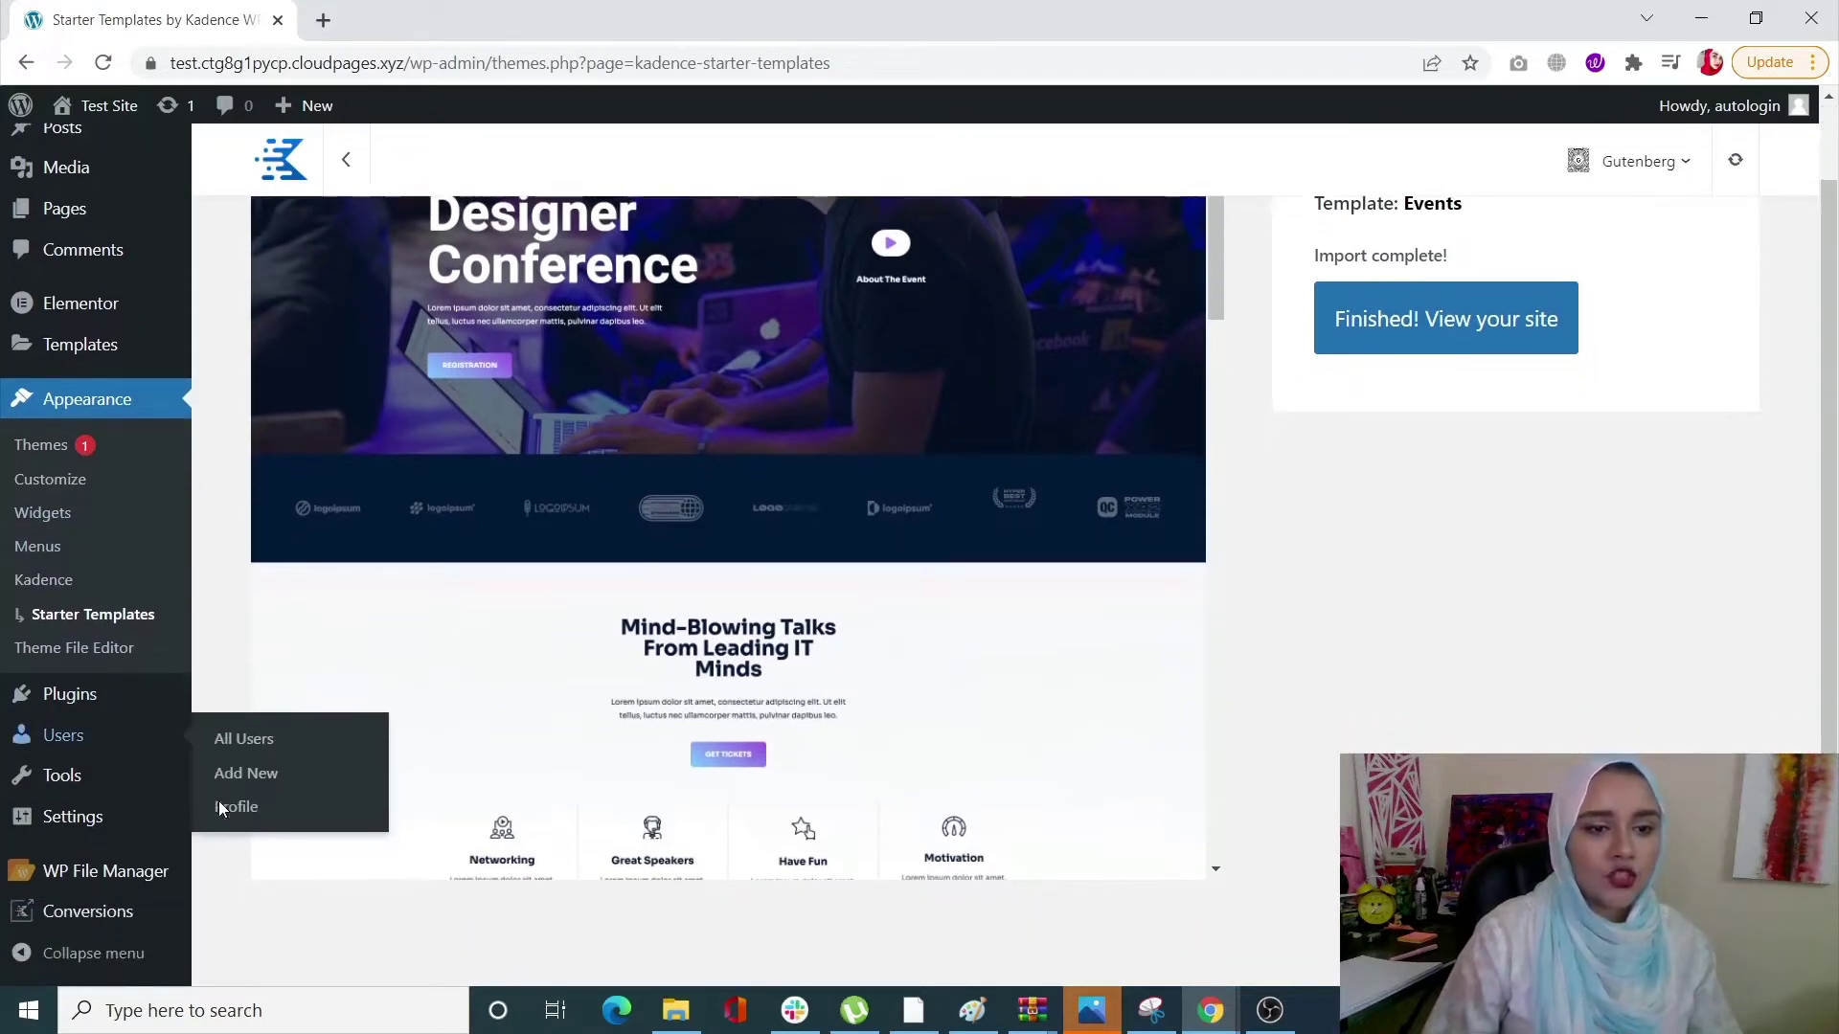
pyautogui.moveTo(83, 920)
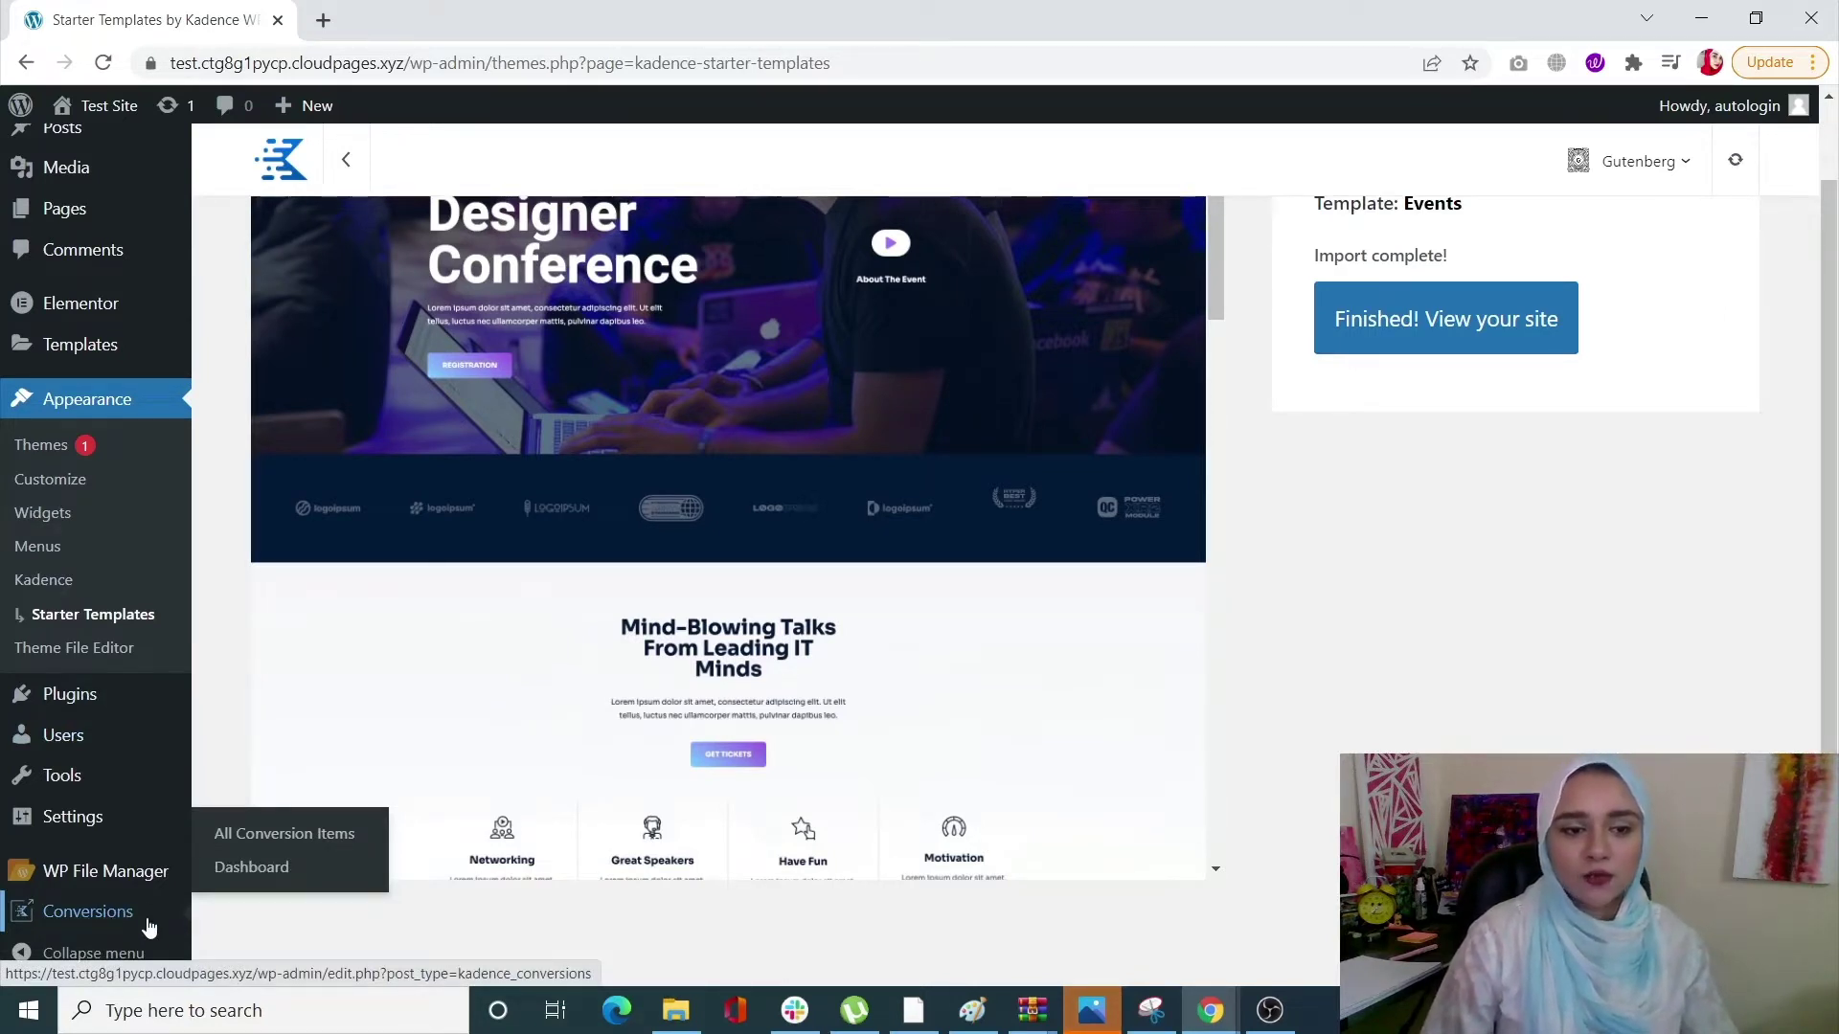
pyautogui.click(239, 874)
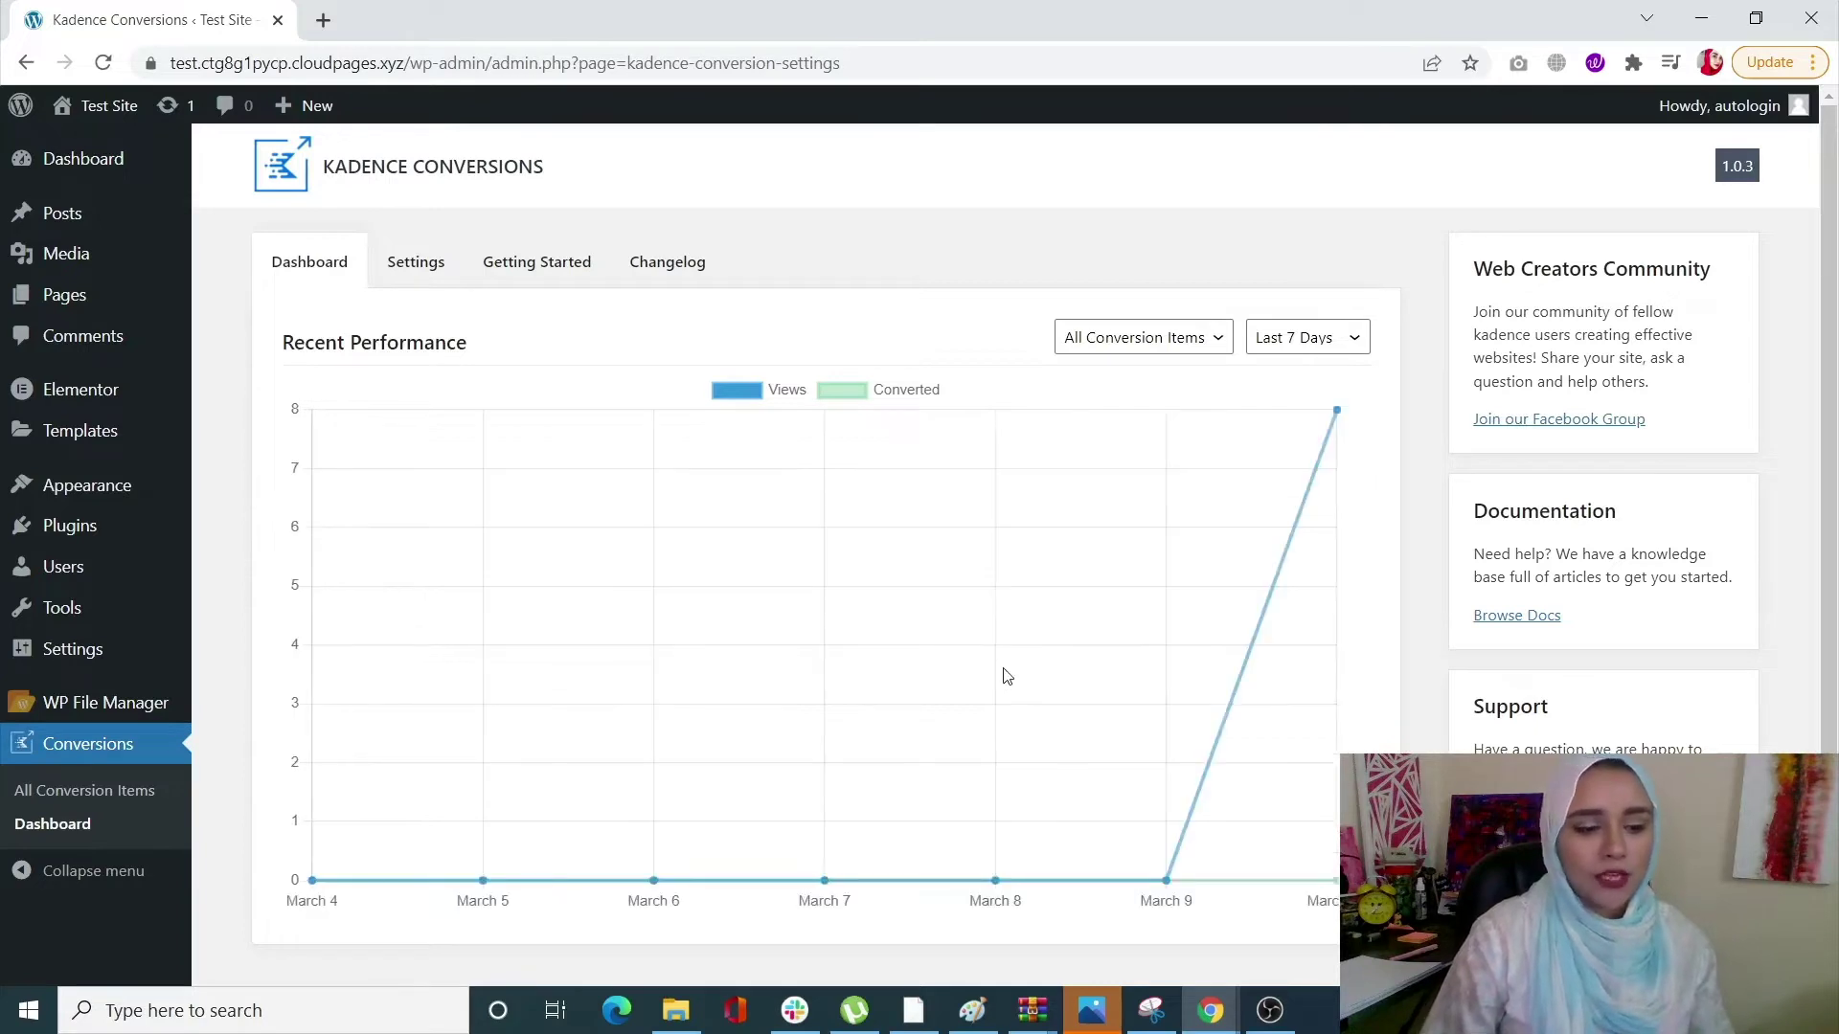
pyautogui.scroll(-1, 1007, 678)
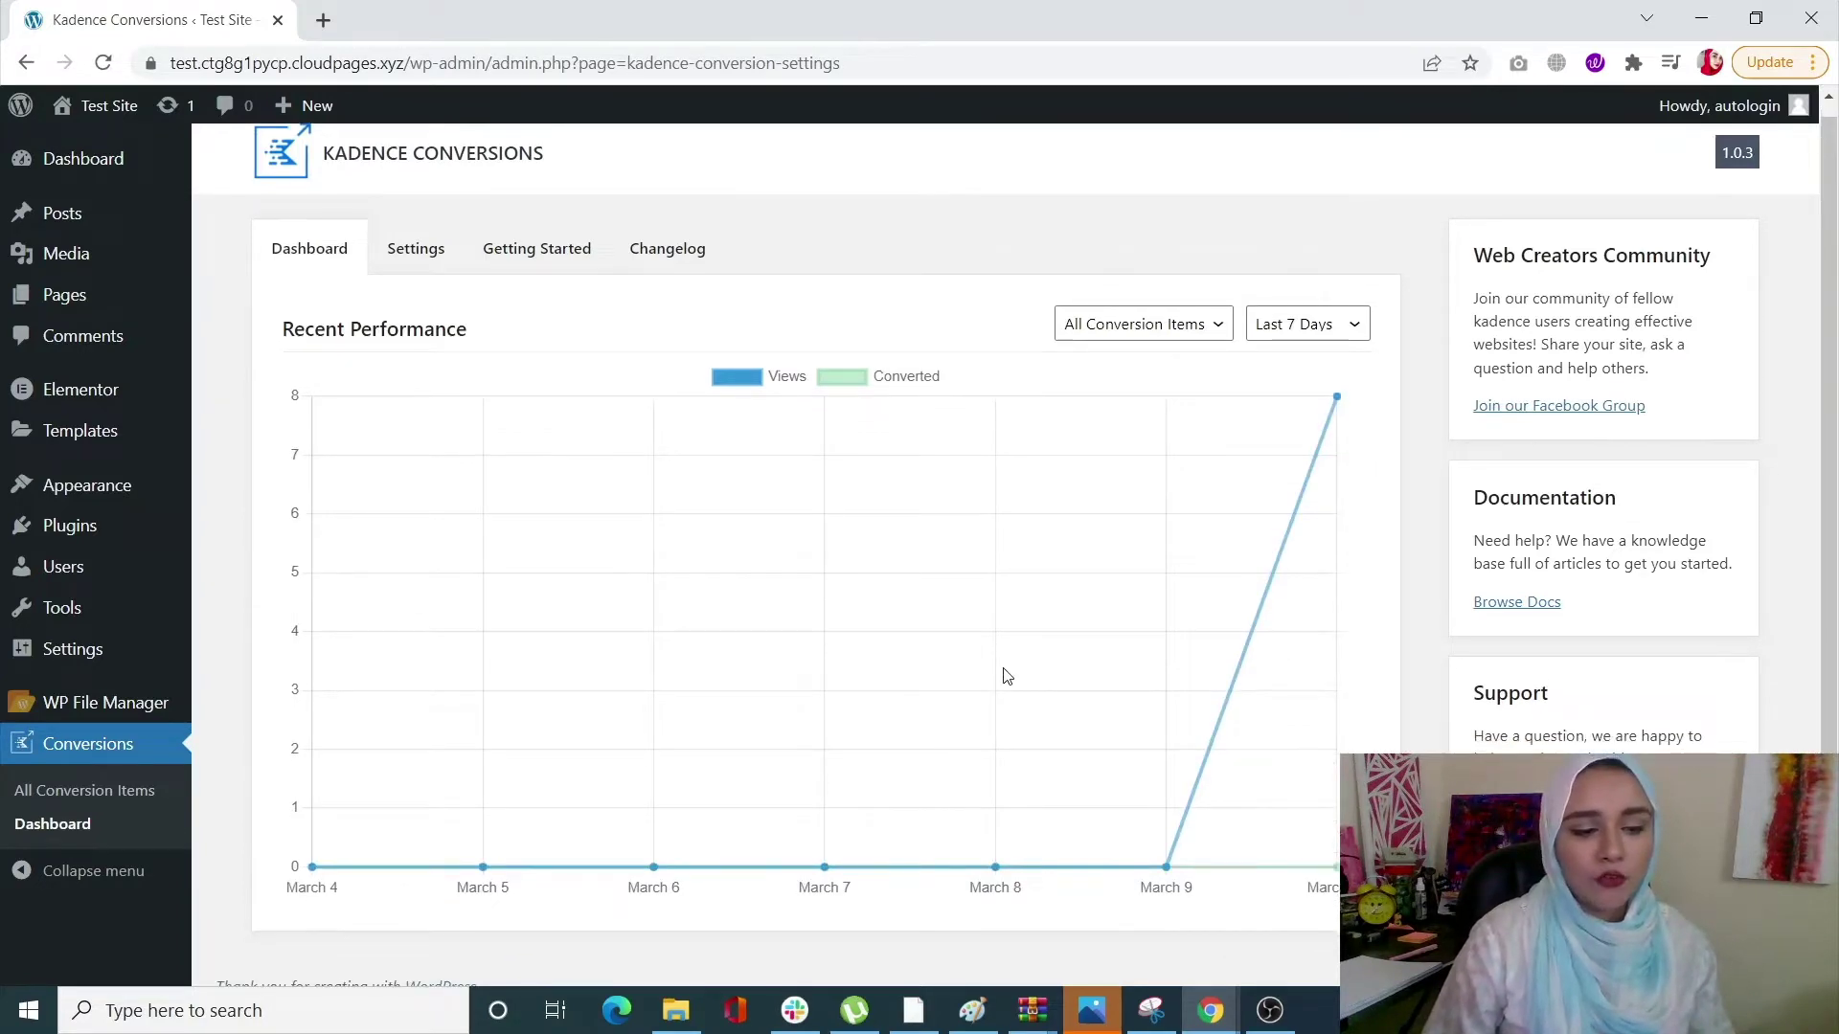
pyautogui.scroll(-1, 1007, 677)
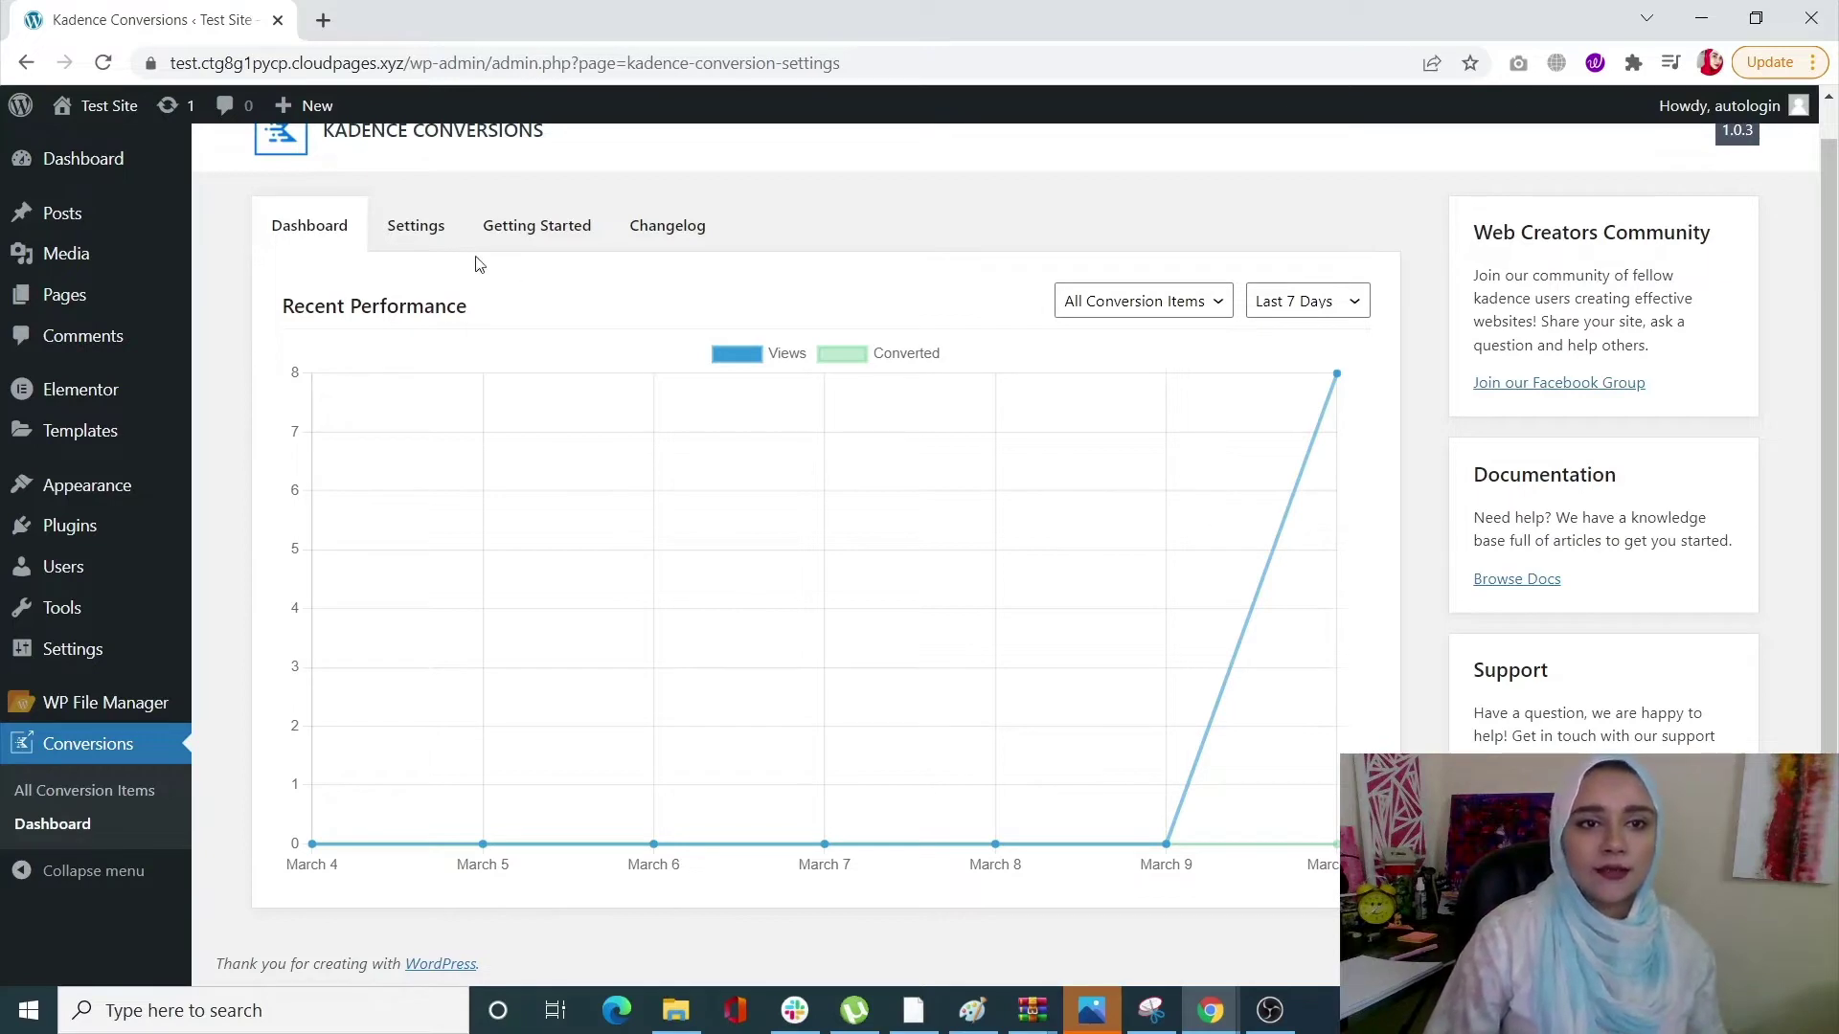
# Review the Kadence Conversions general settings, getting started page and changelog, and return to the performance overview.
pyautogui.click(428, 231)
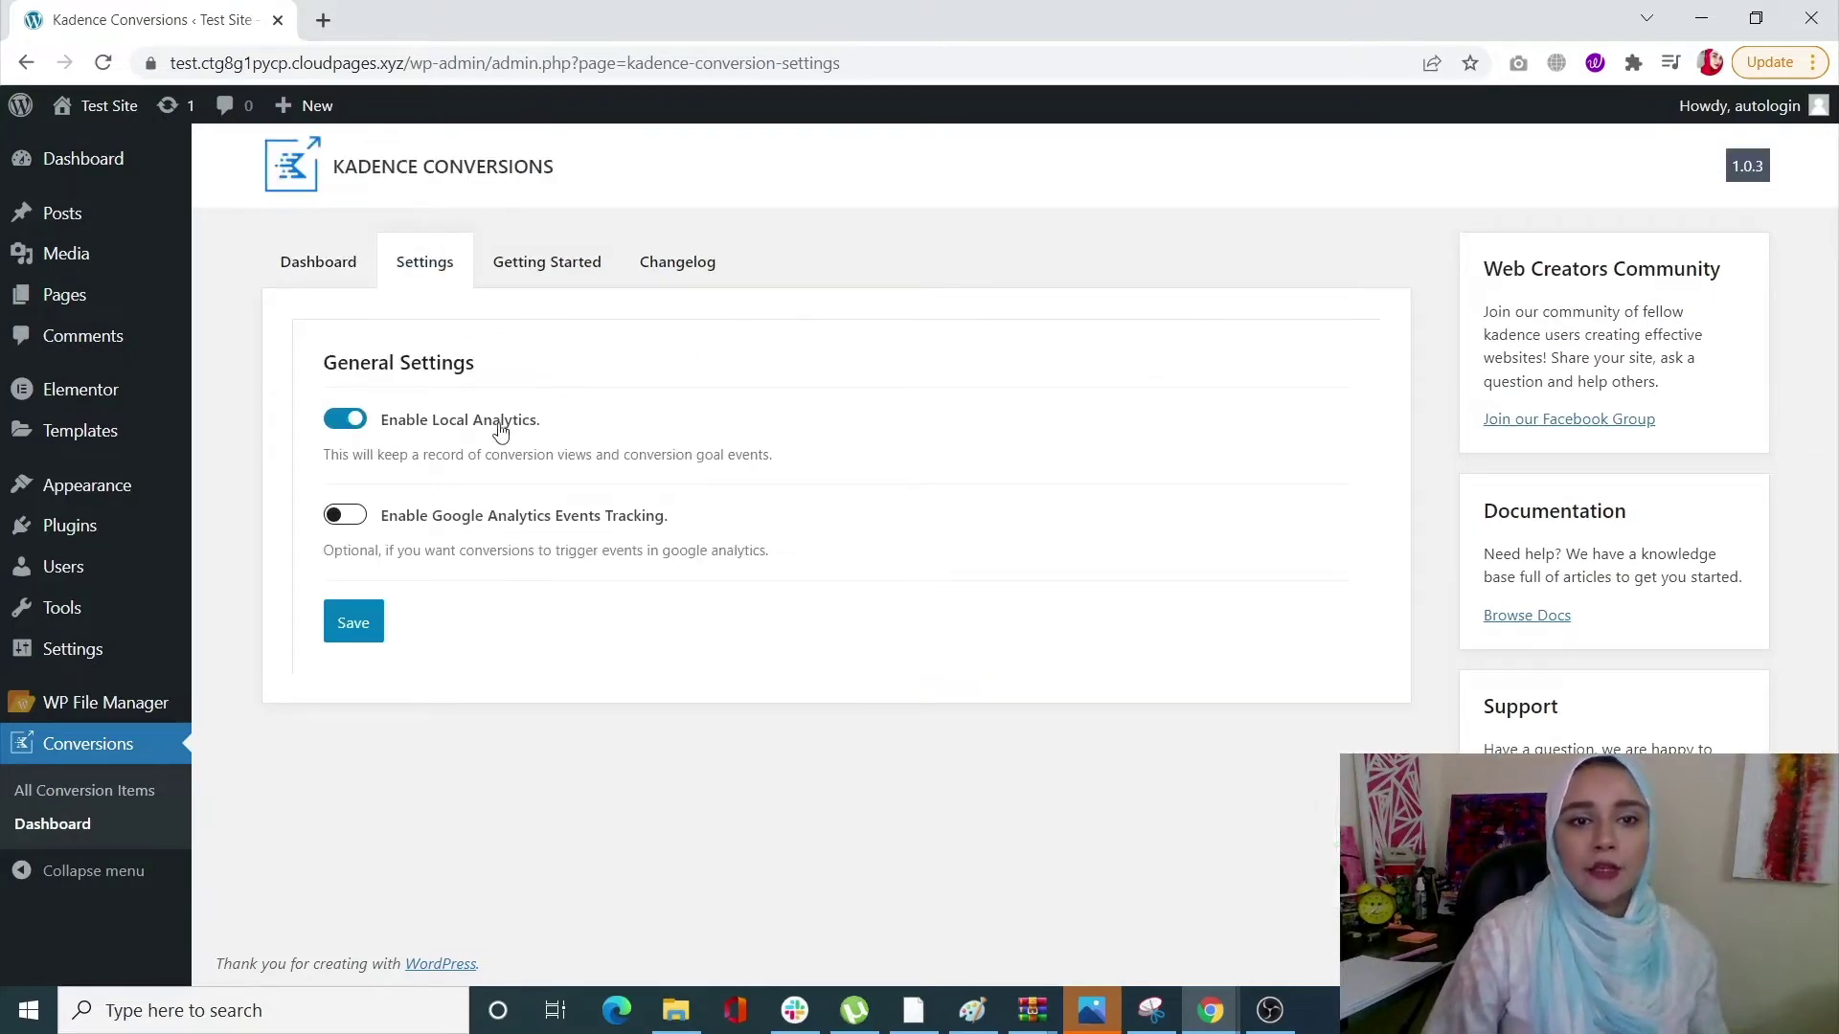
pyautogui.click(323, 258)
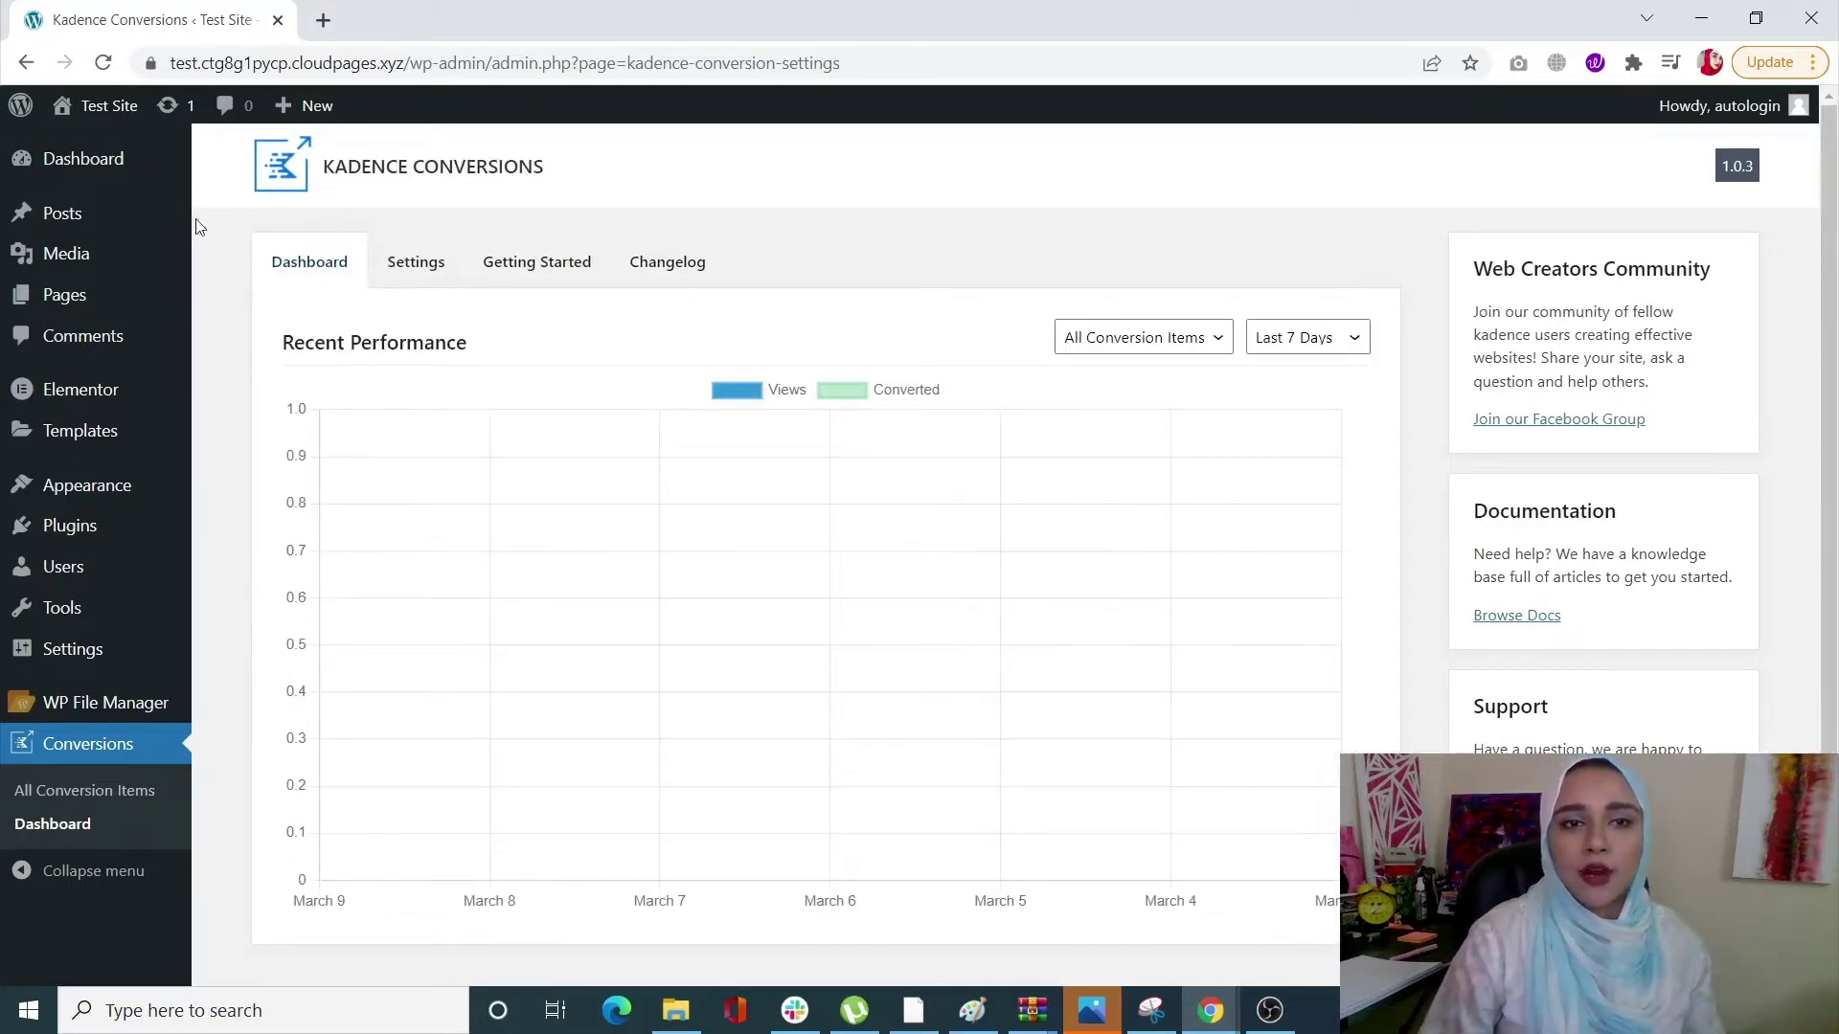
pyautogui.click(413, 263)
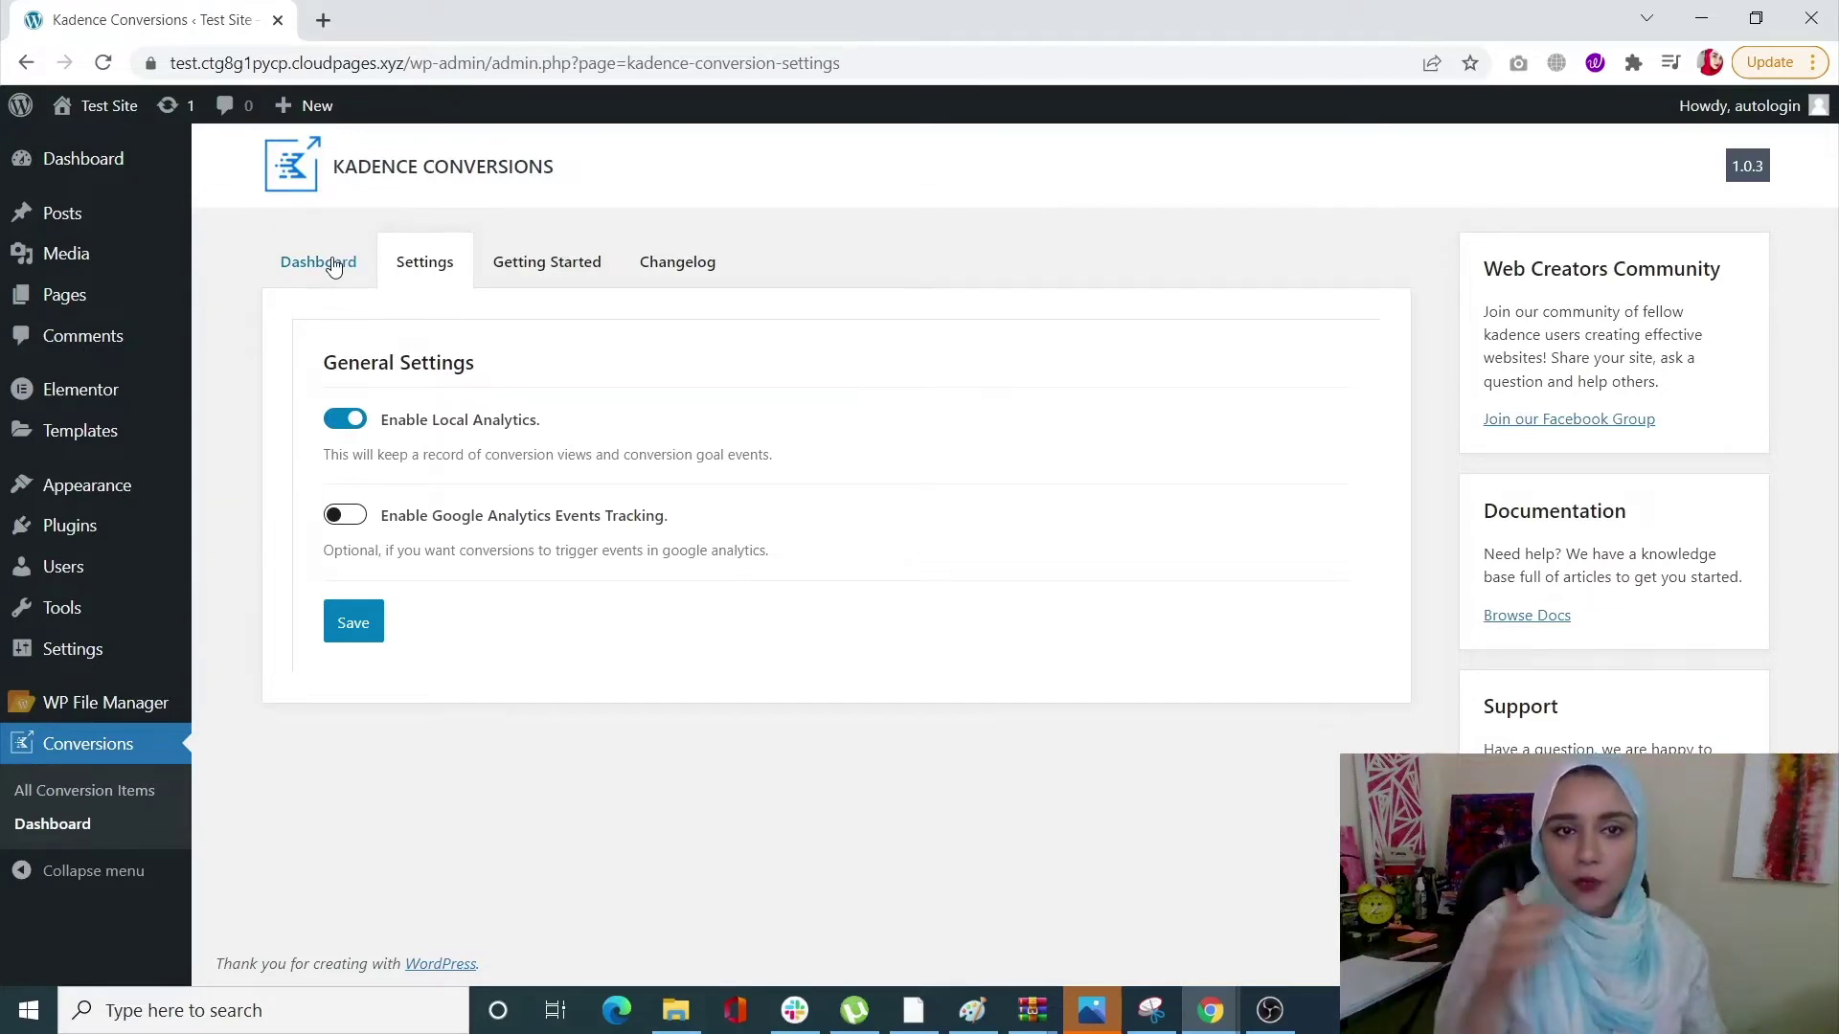
pyautogui.click(546, 268)
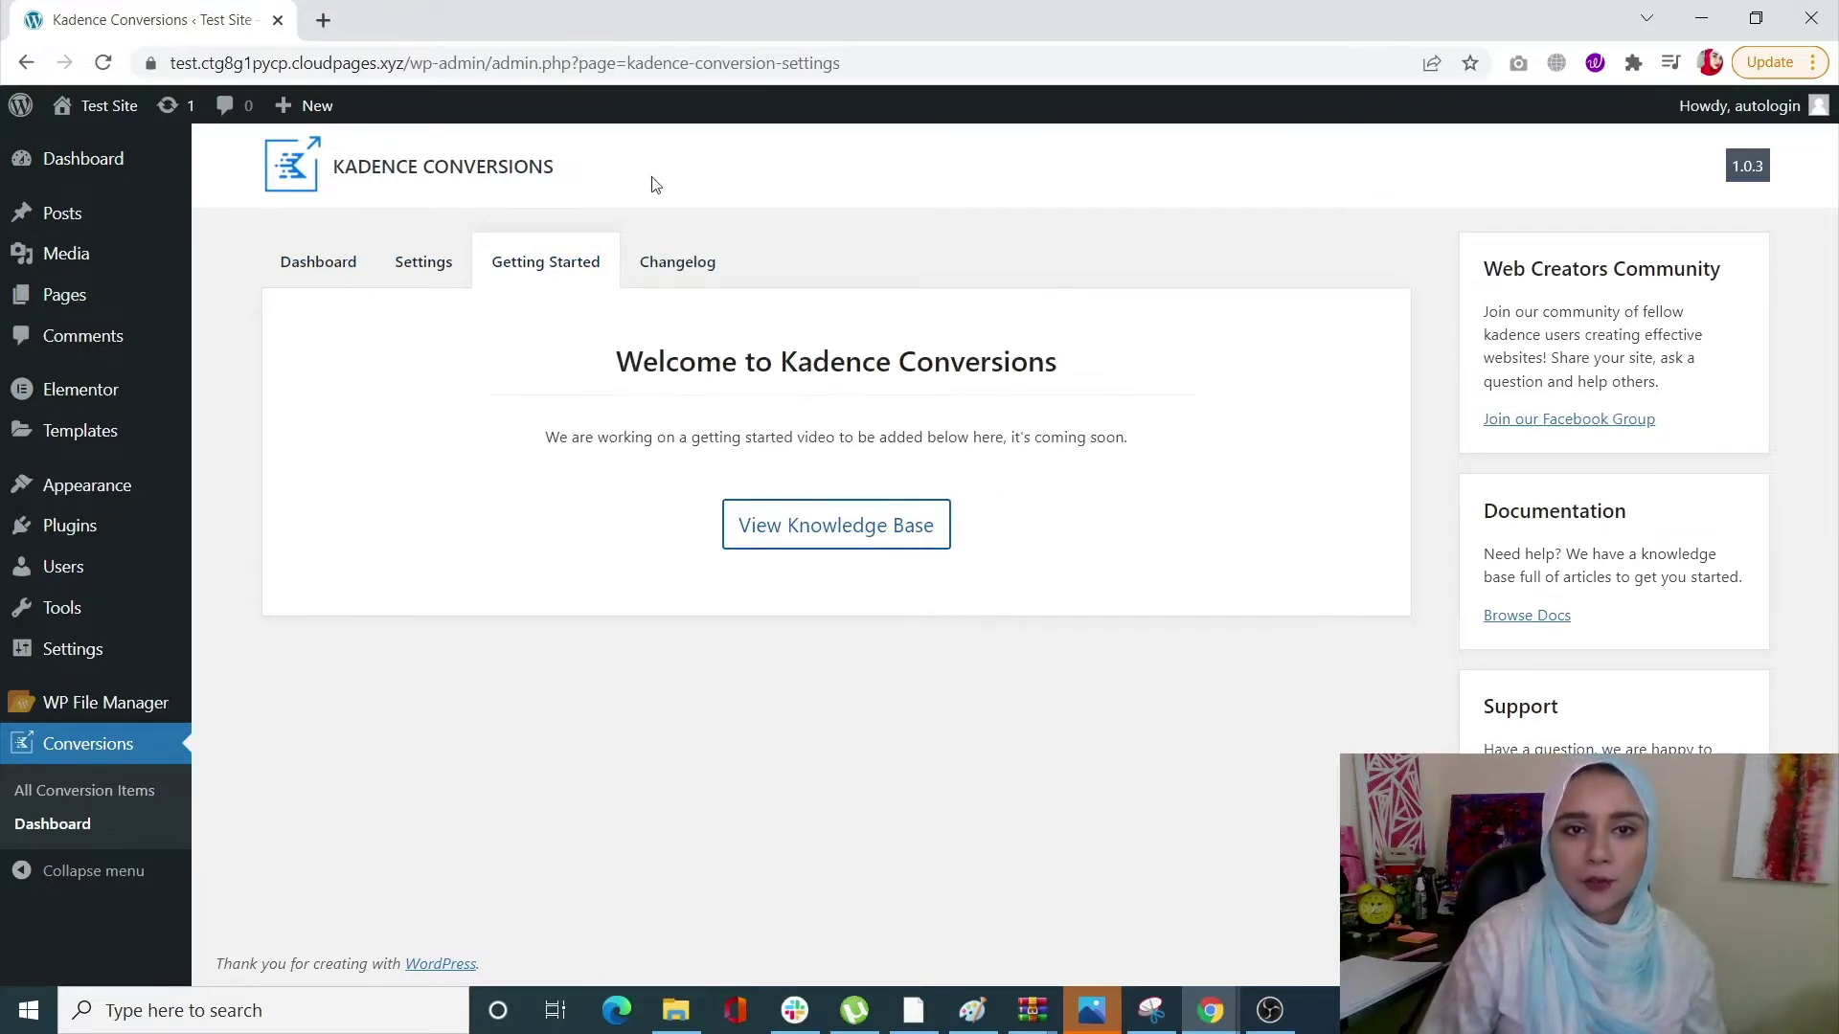
pyautogui.click(677, 261)
pyautogui.scroll(-2, 756, 690)
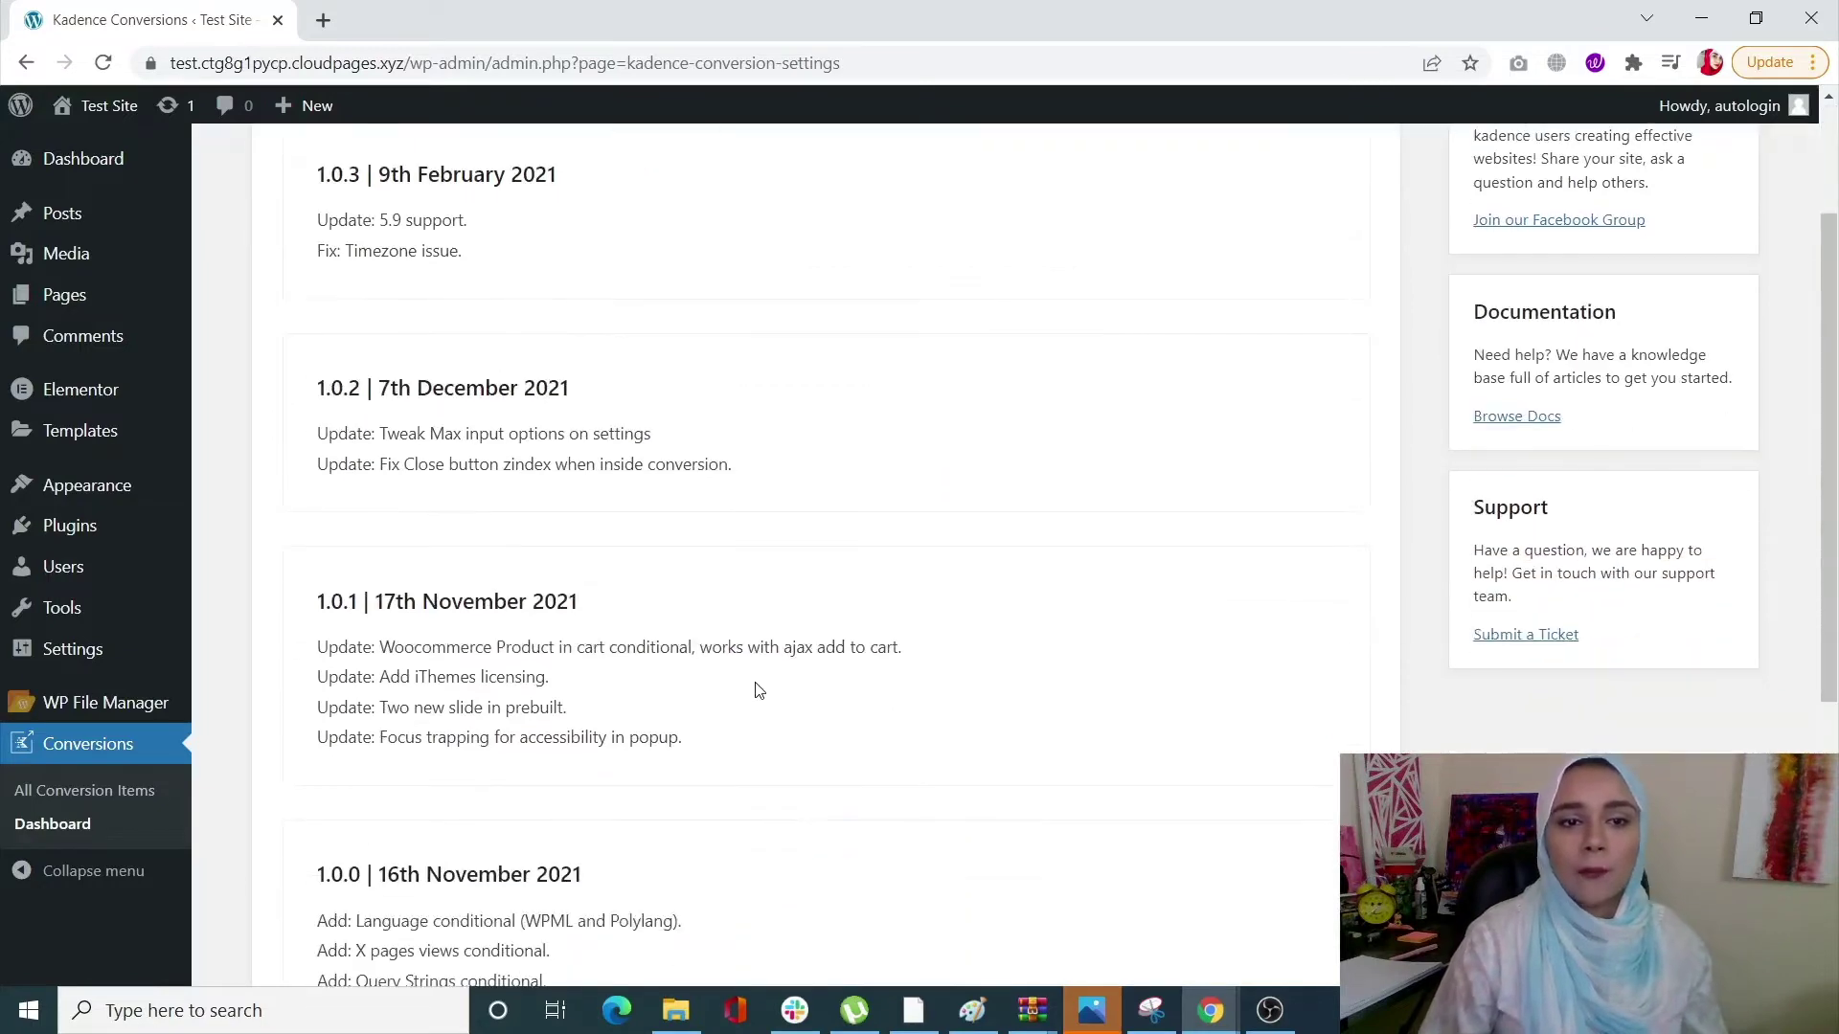
pyautogui.scroll(-5, 758, 690)
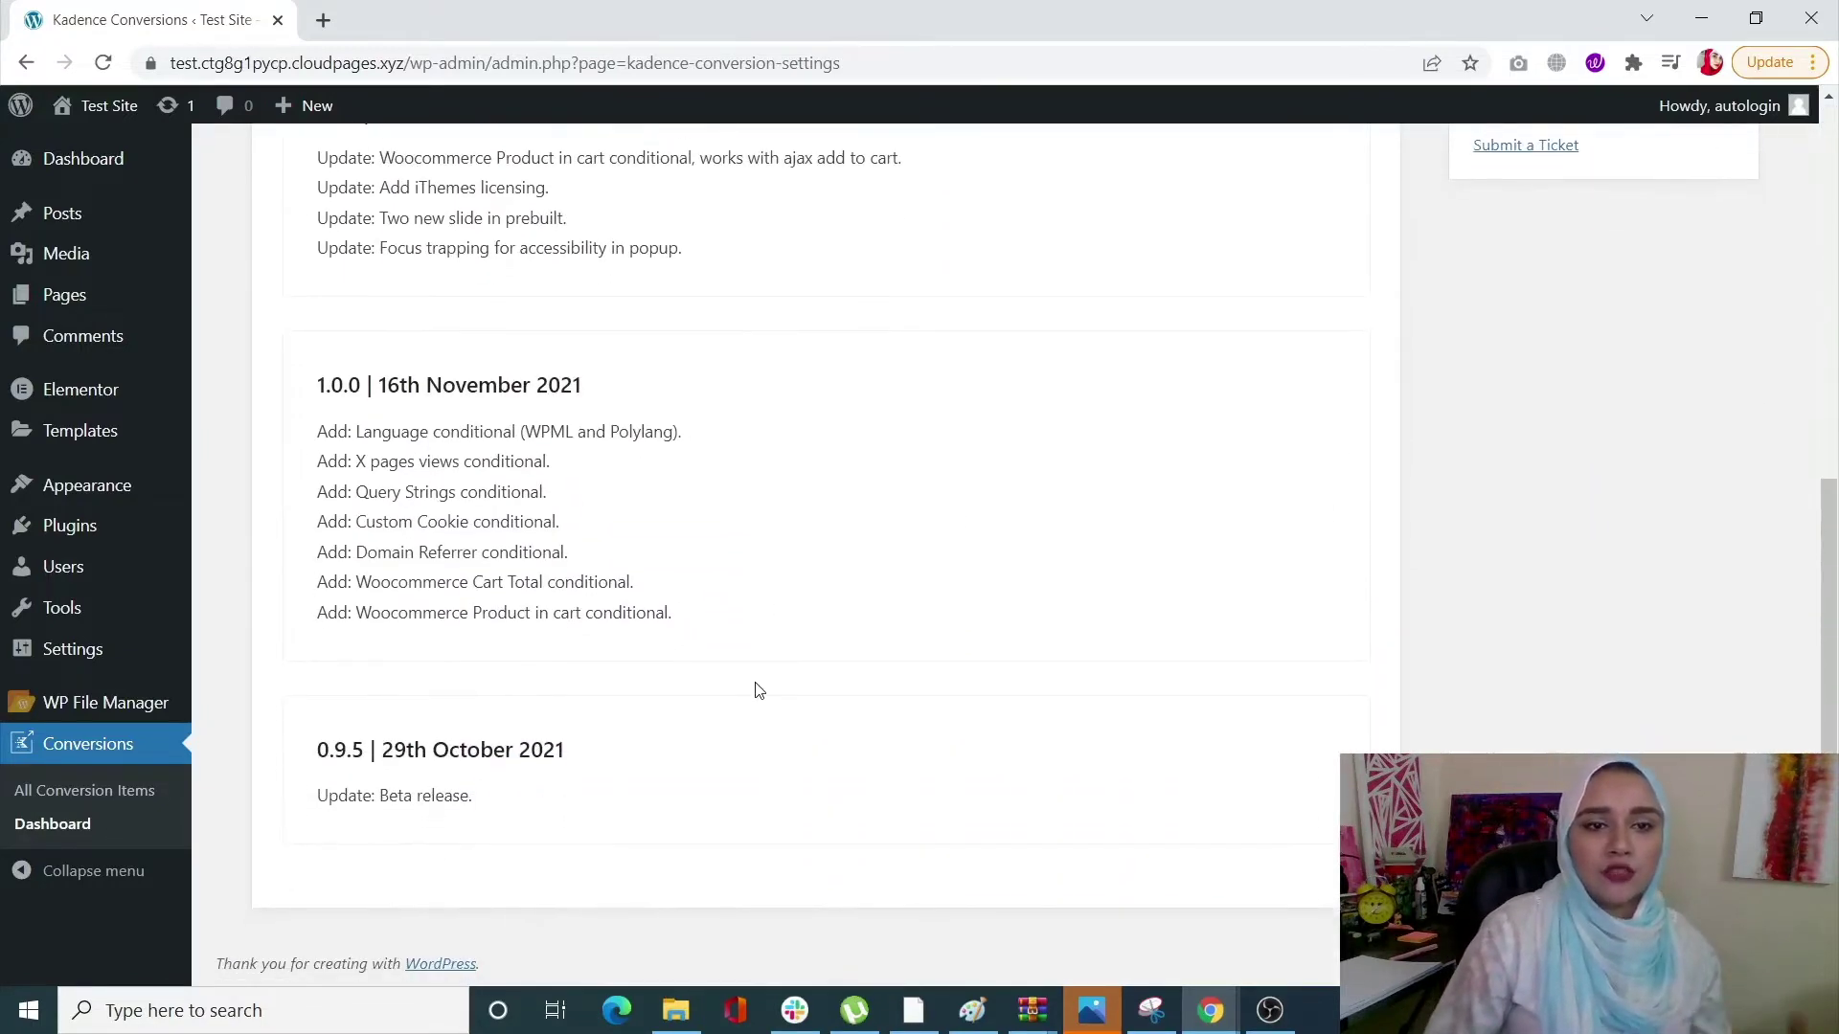
pyautogui.scroll(7, 759, 690)
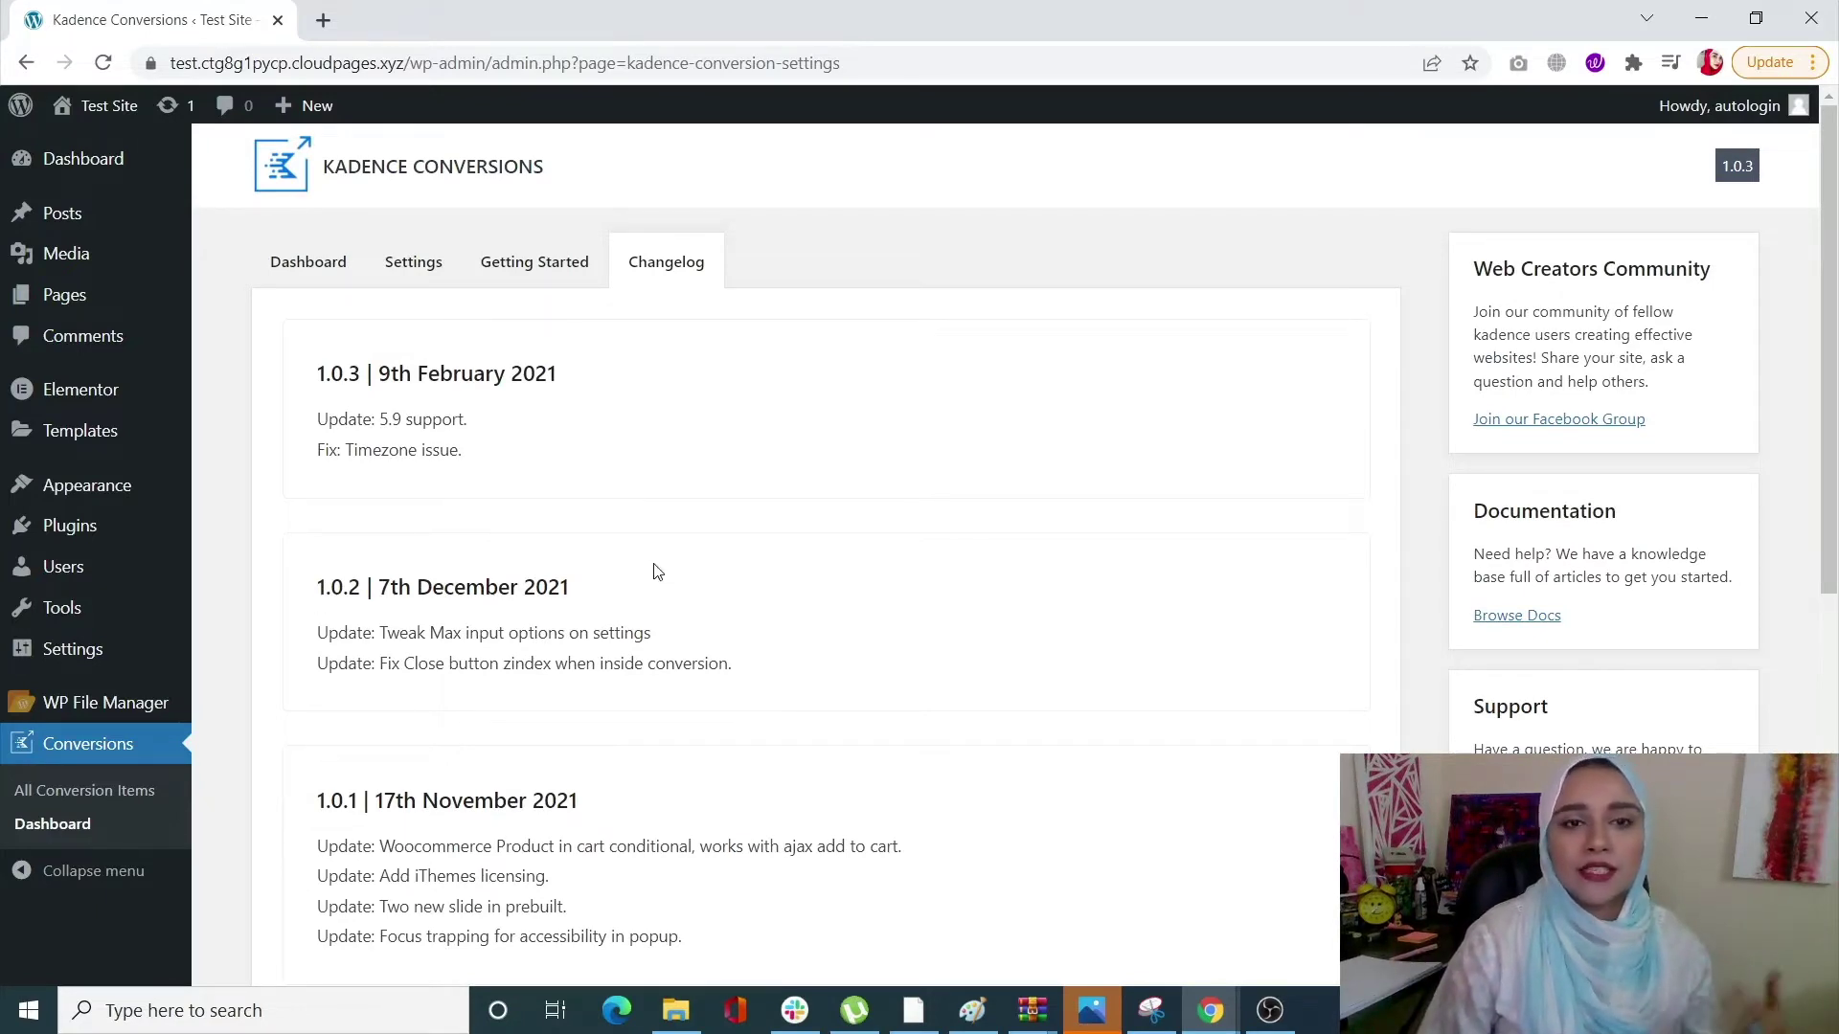
pyautogui.click(314, 259)
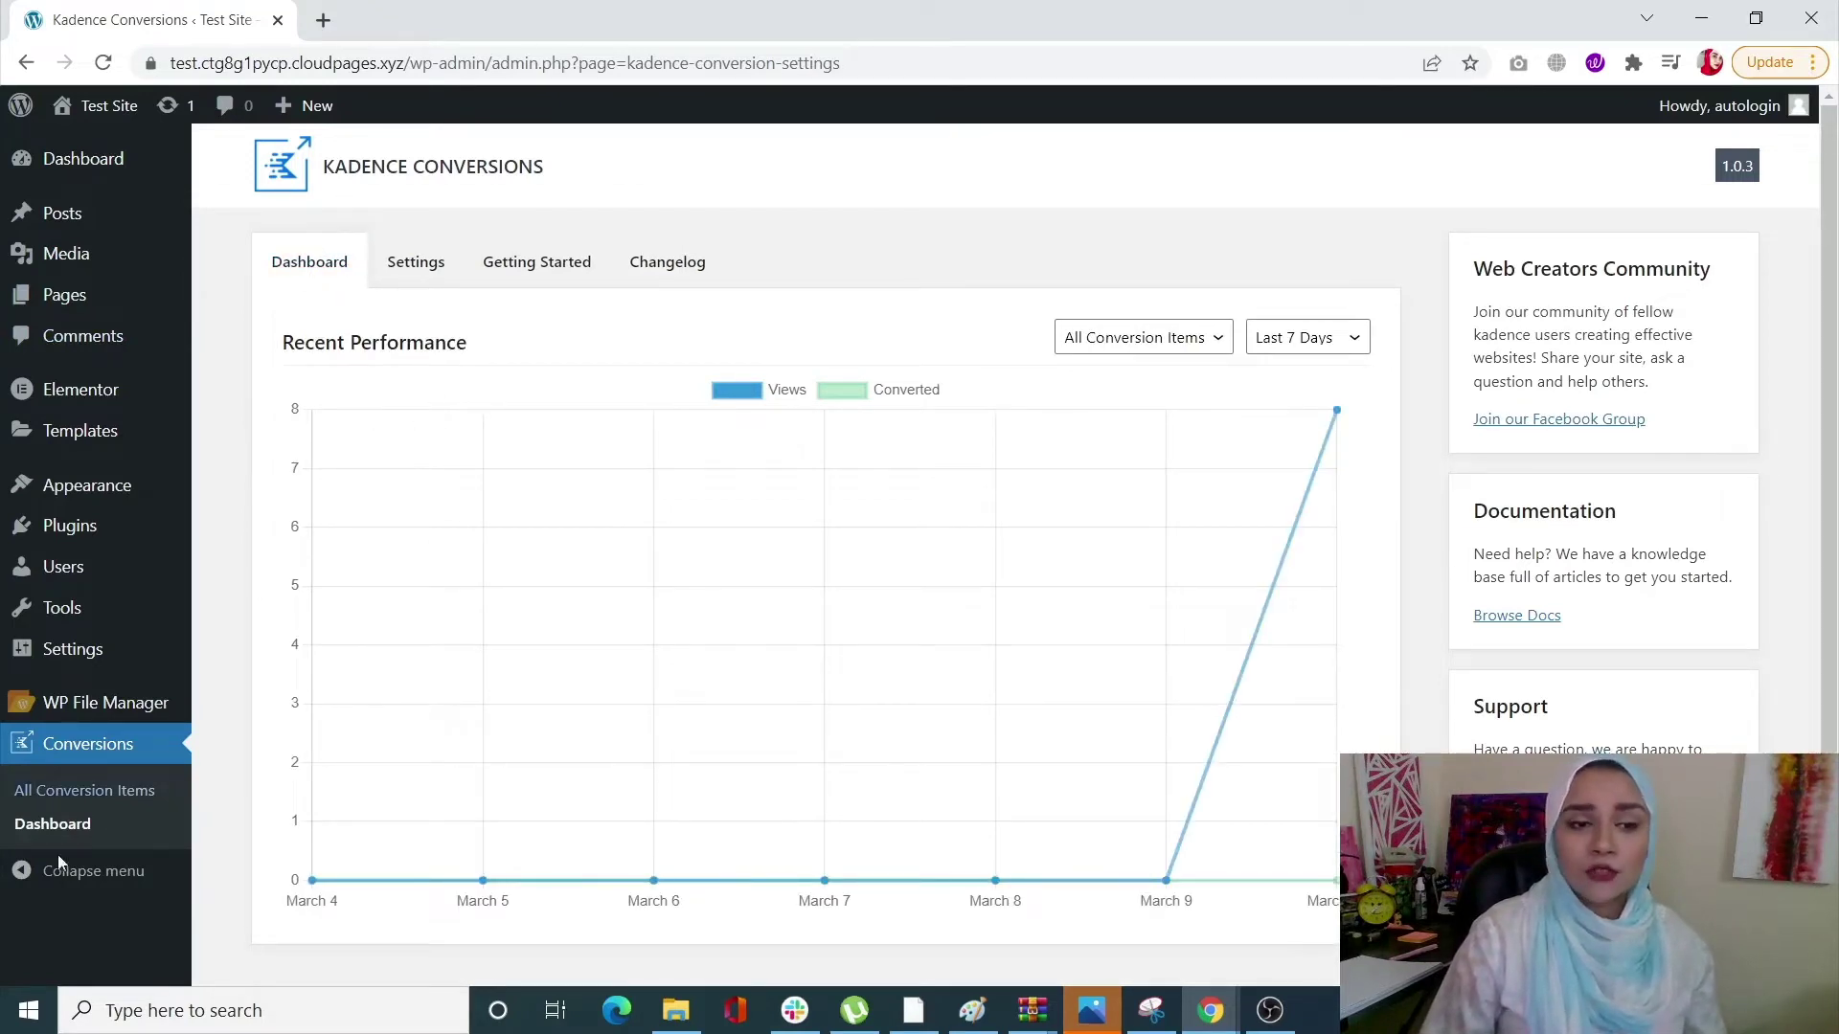
# Open the list of all conversion items and move the existing popup item to the trash.
pyautogui.click(144, 792)
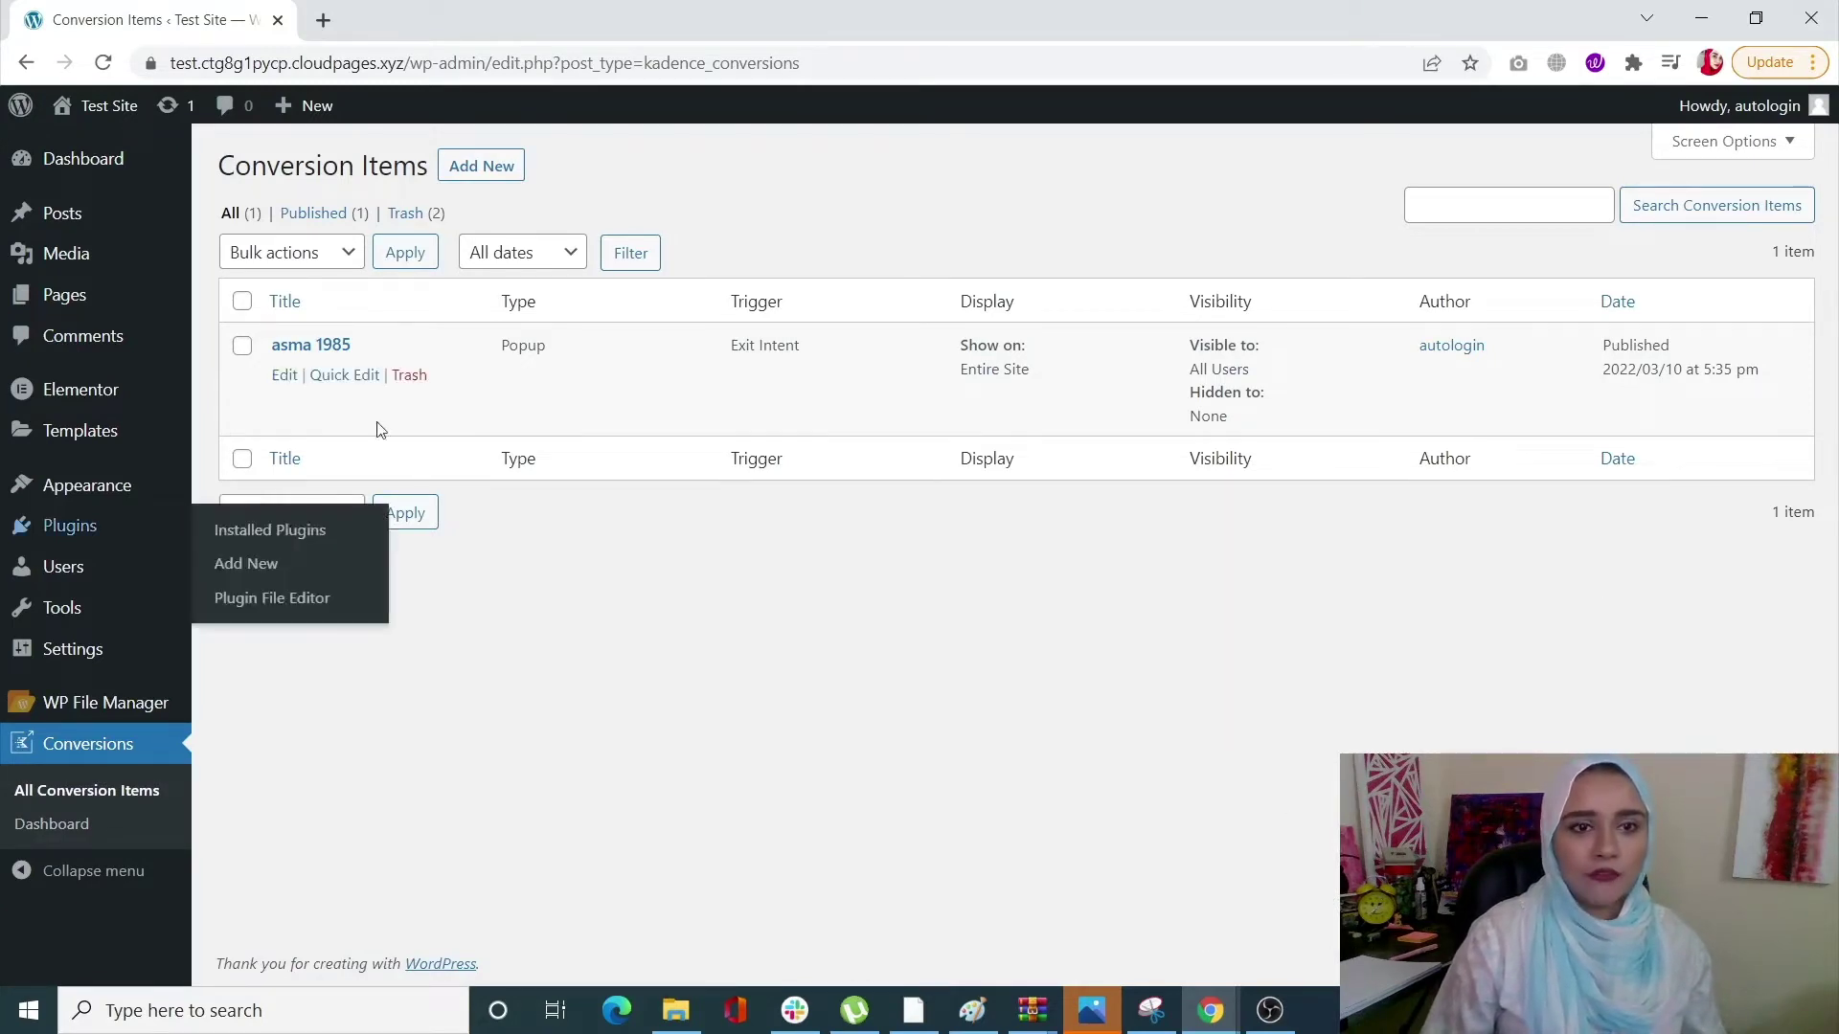
pyautogui.click(409, 376)
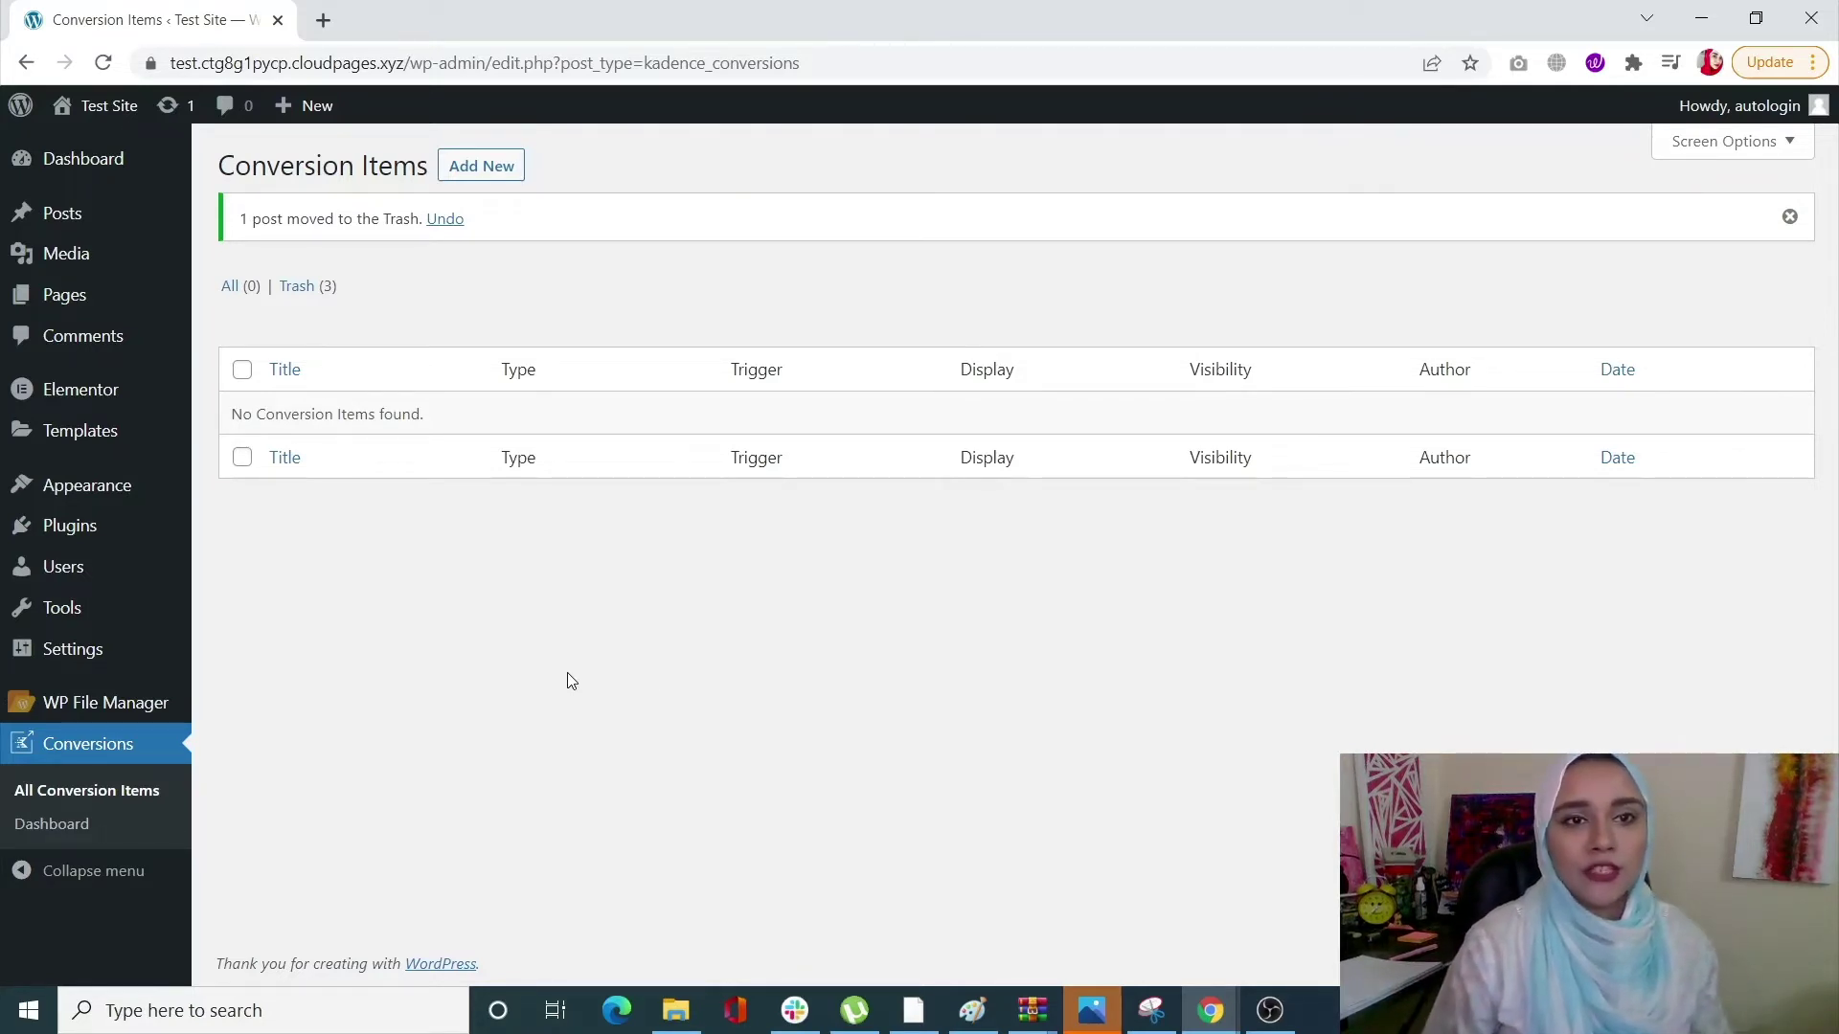
pyautogui.click(1270, 1008)
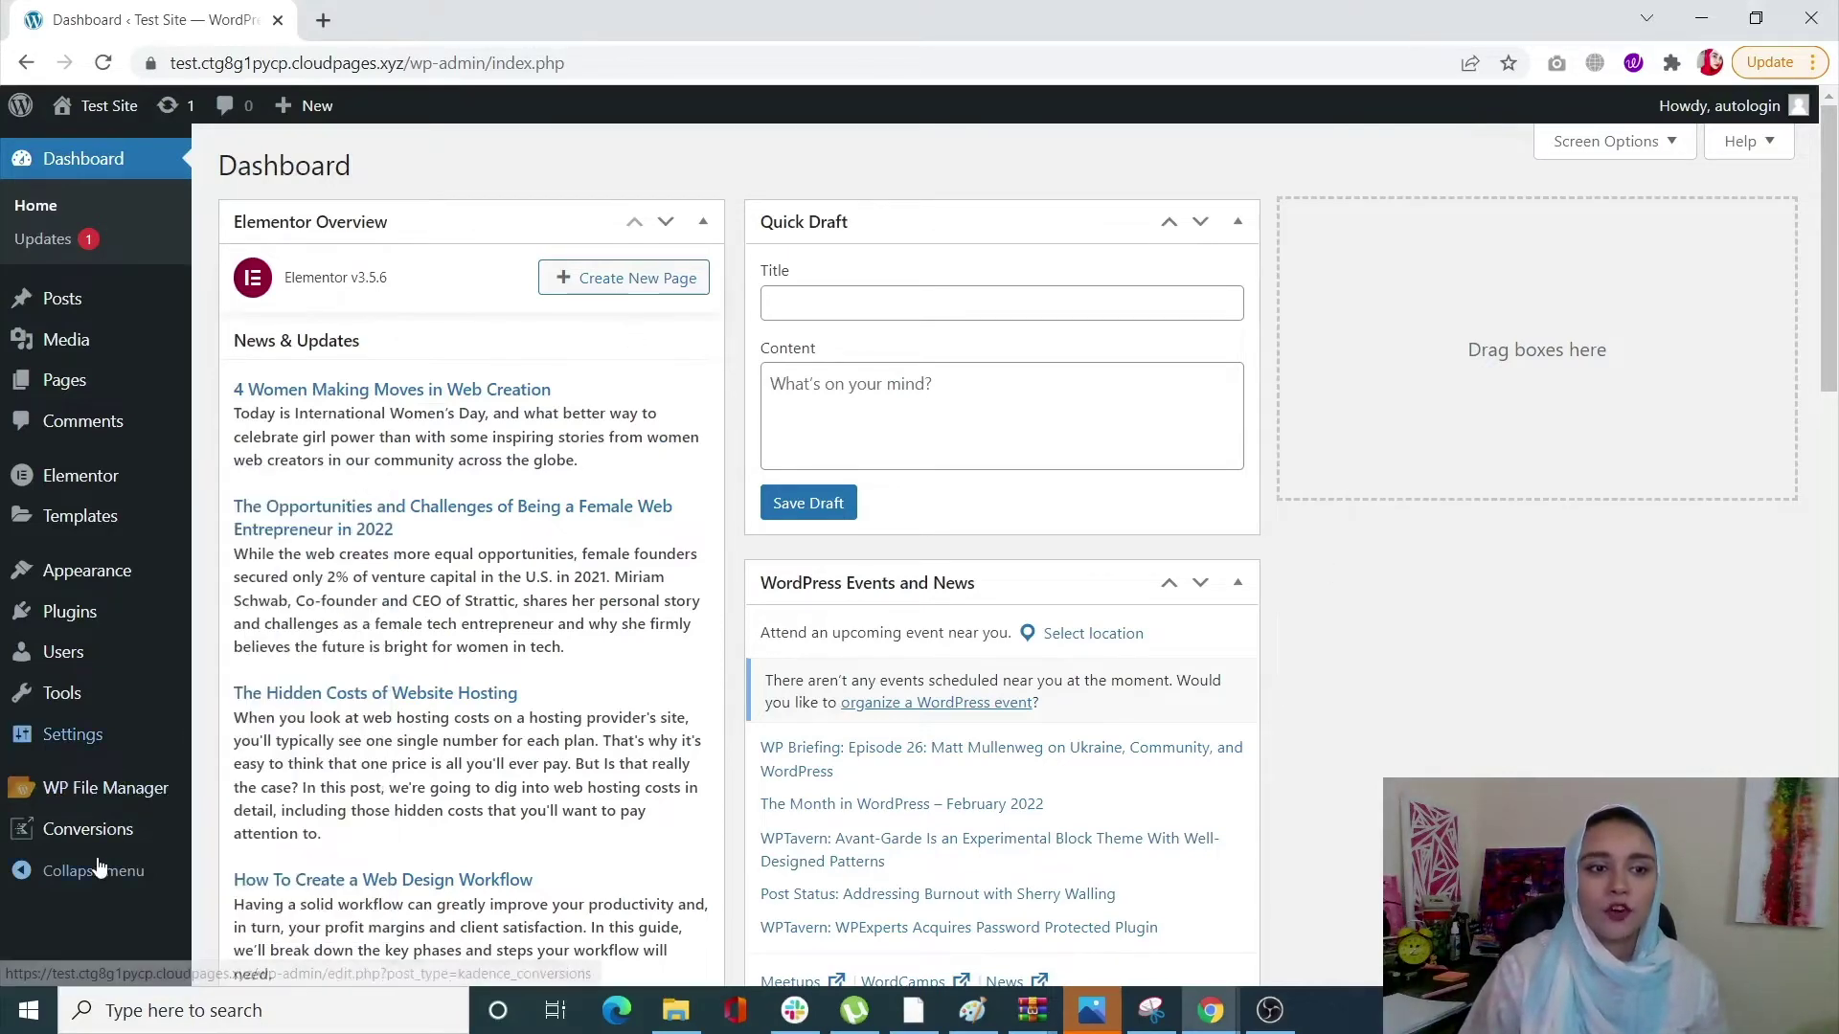
# Add a new conversion item of the Popup type using the Summer Sale "Up to 40% off" template.
pyautogui.moveTo(106, 830)
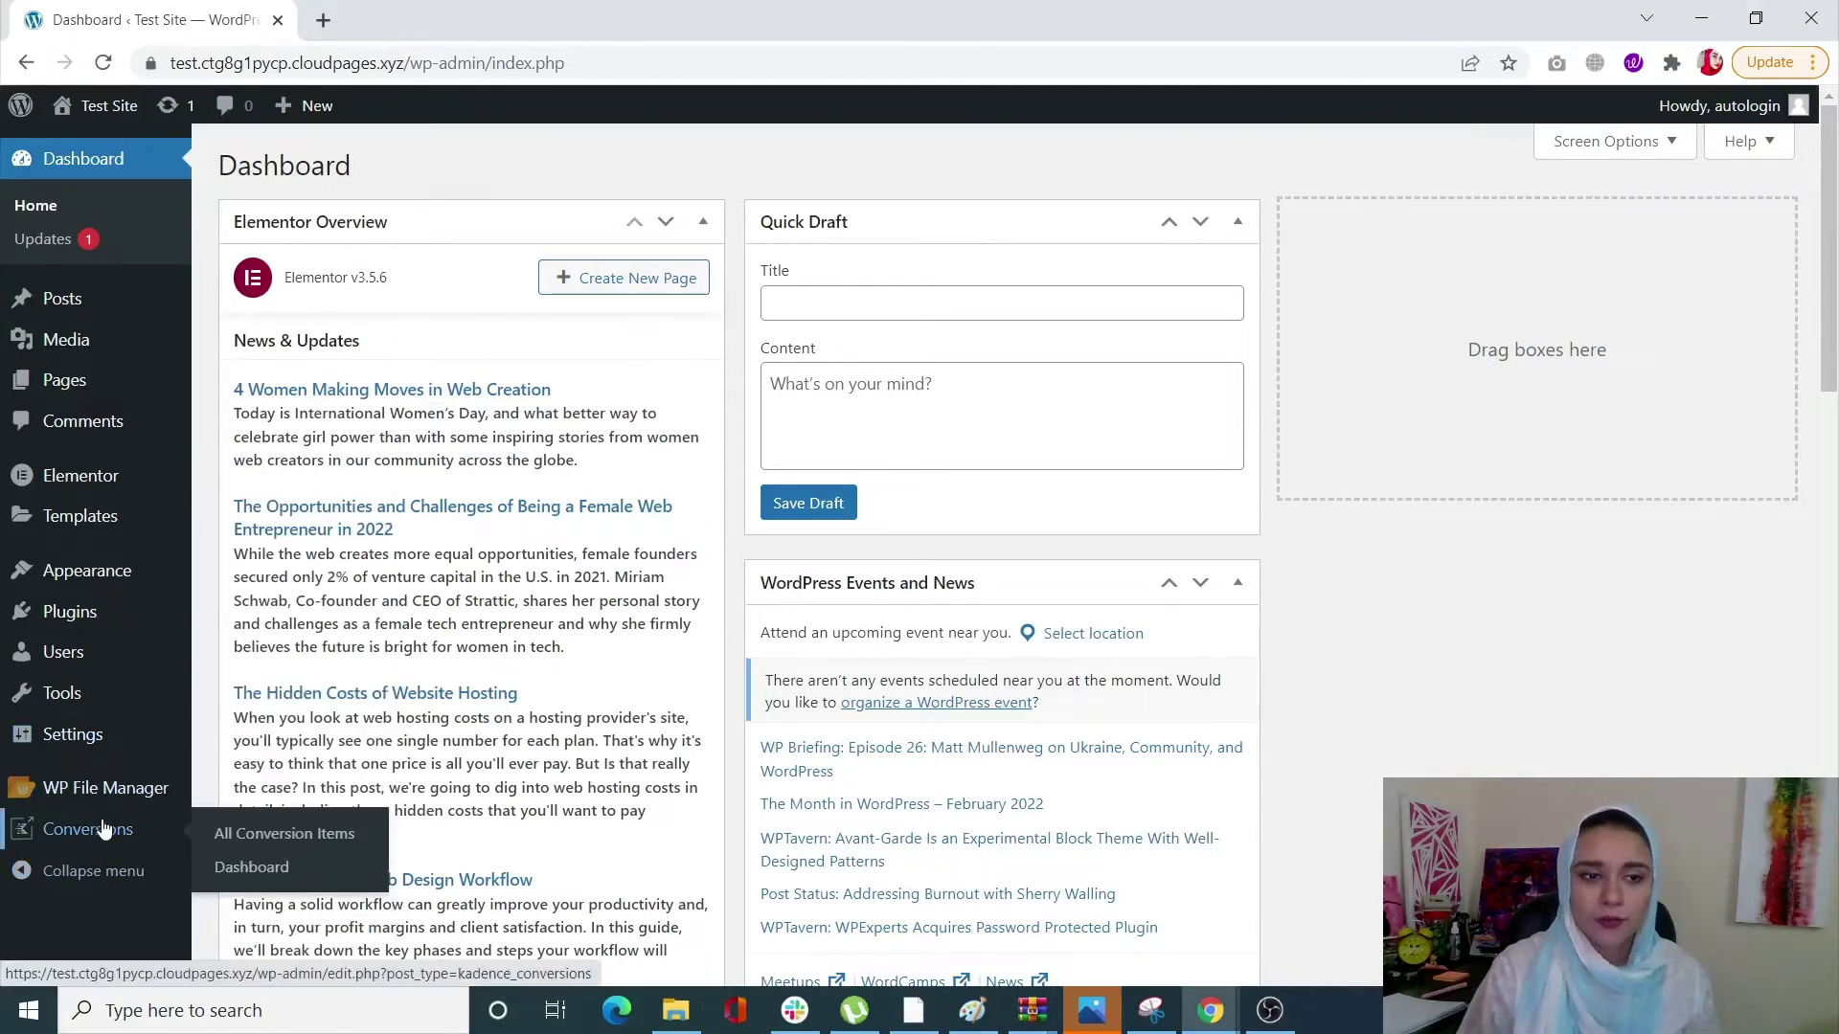
pyautogui.click(265, 843)
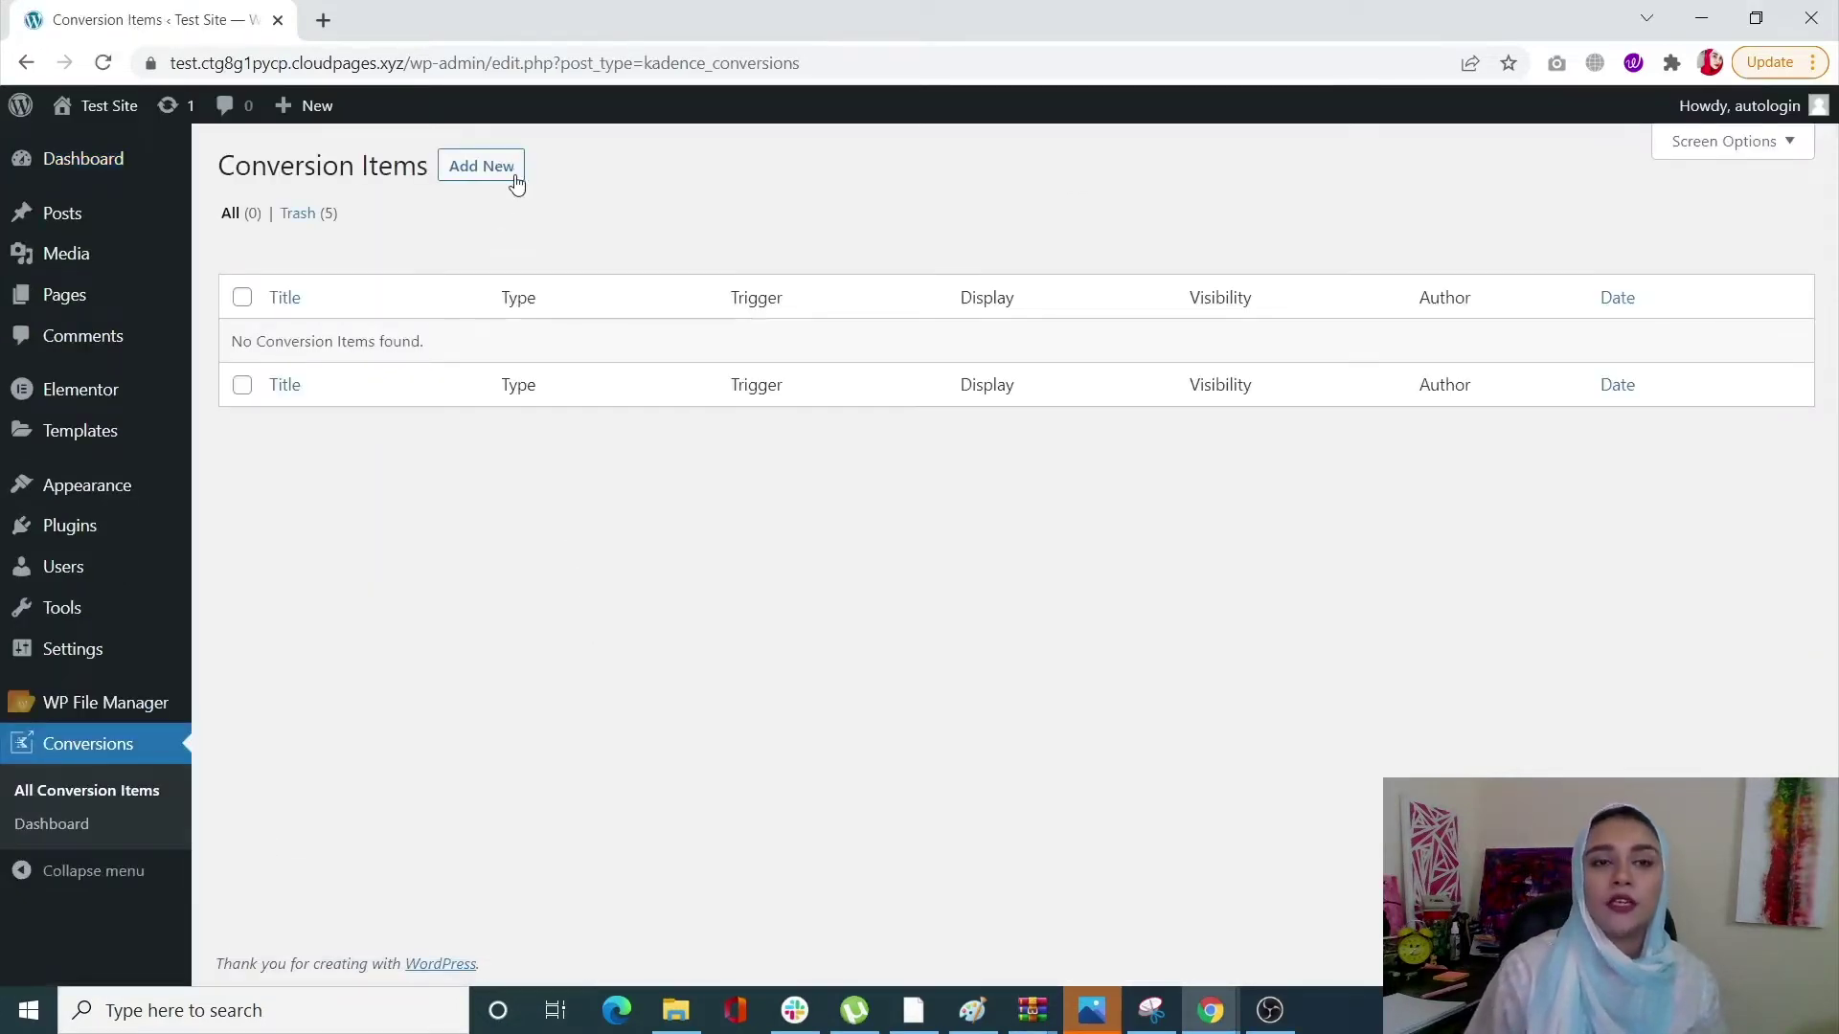
pyautogui.click(515, 176)
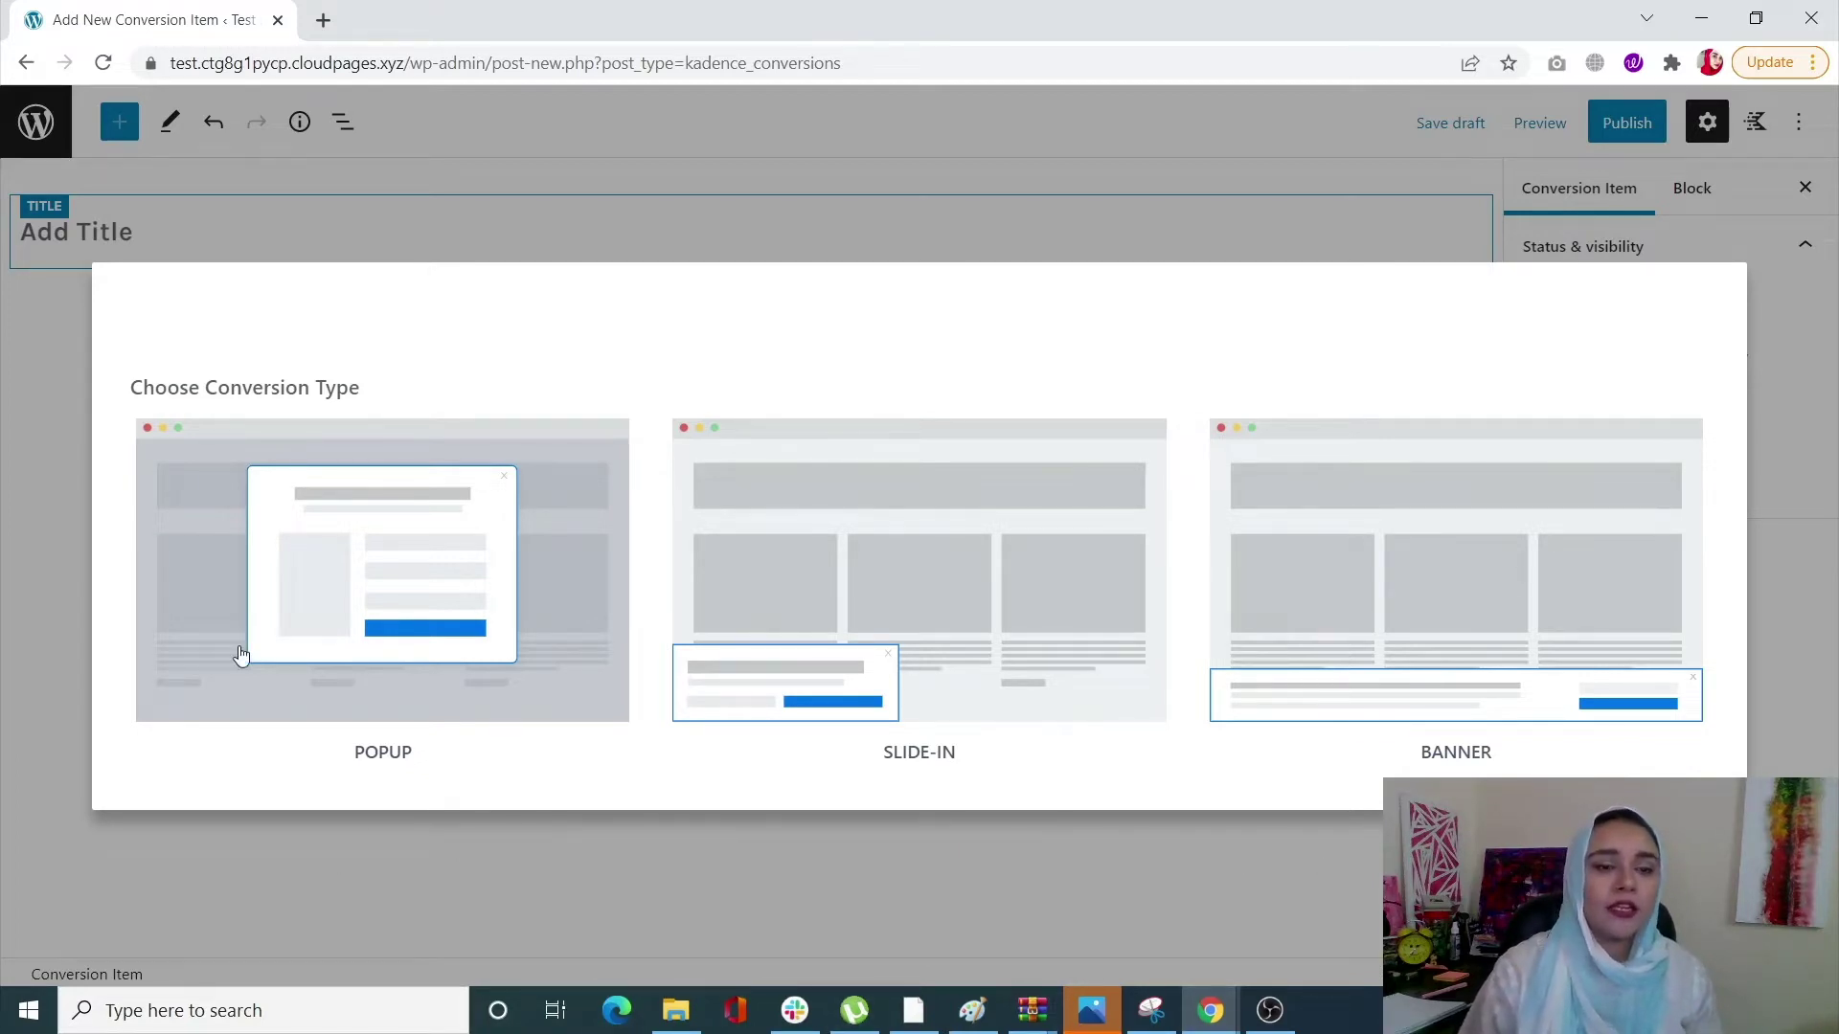
pyautogui.click(240, 655)
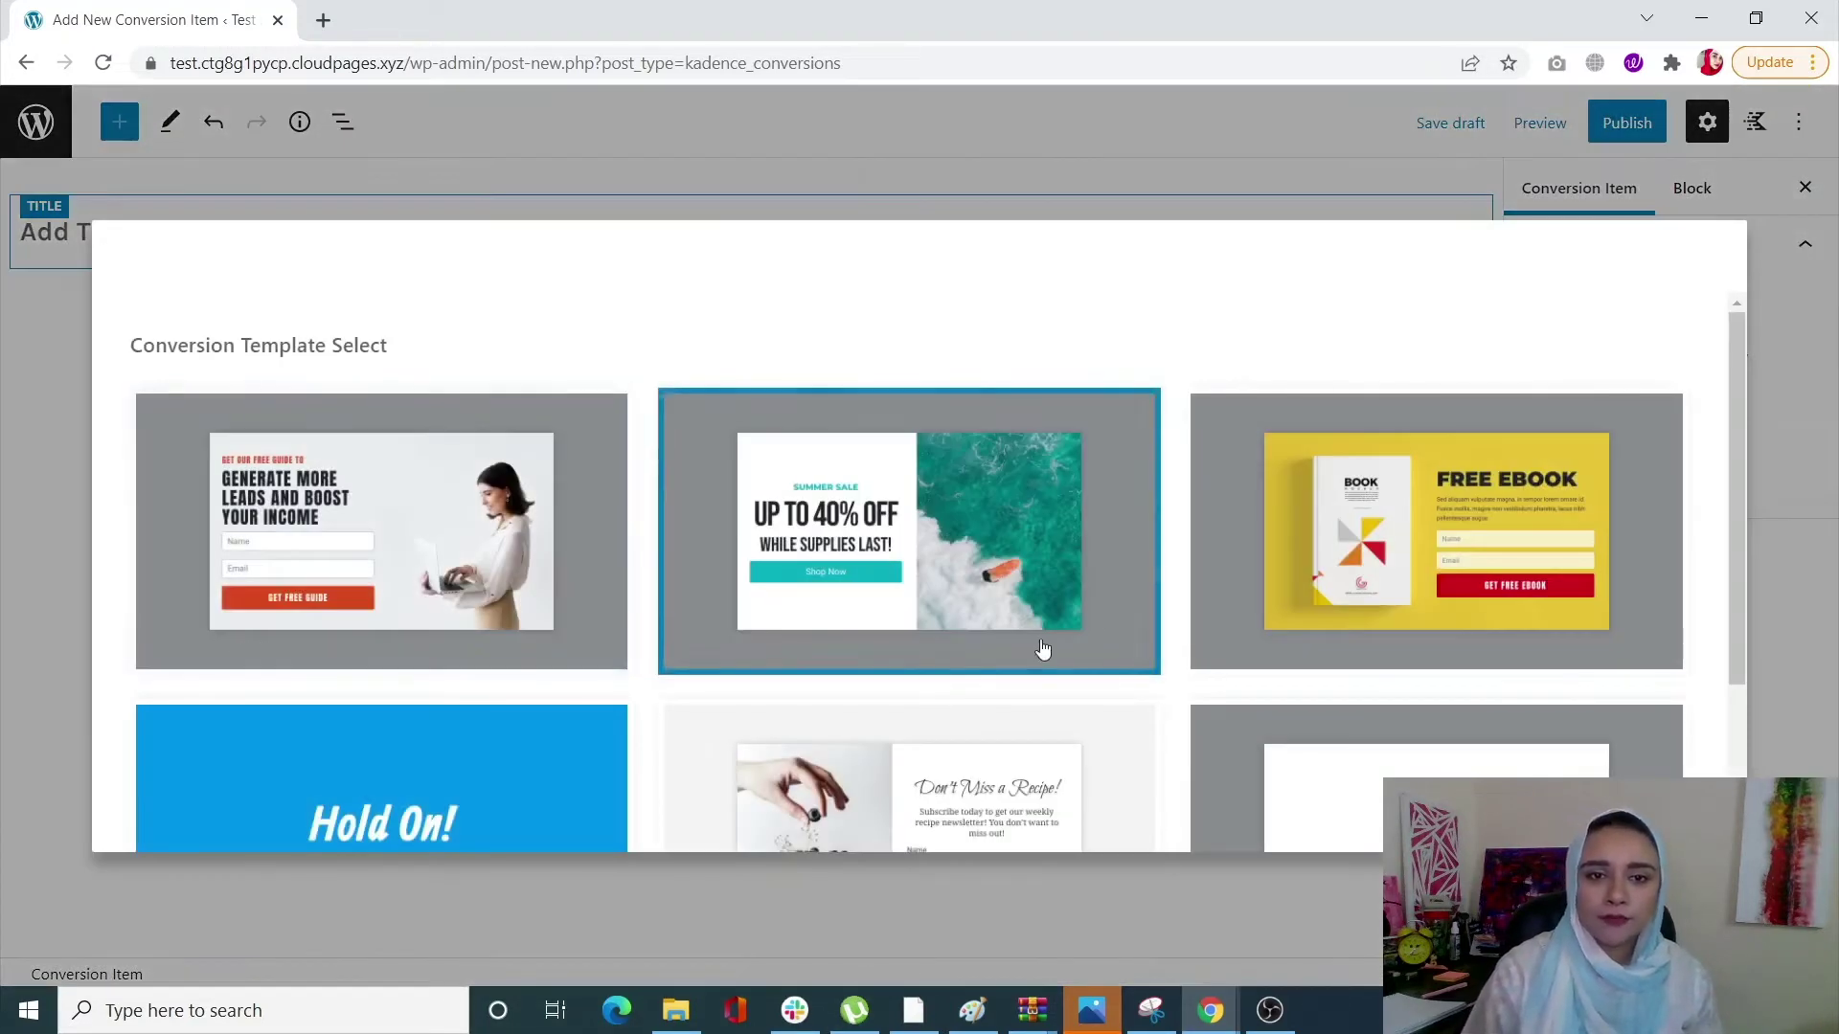
pyautogui.click(778, 562)
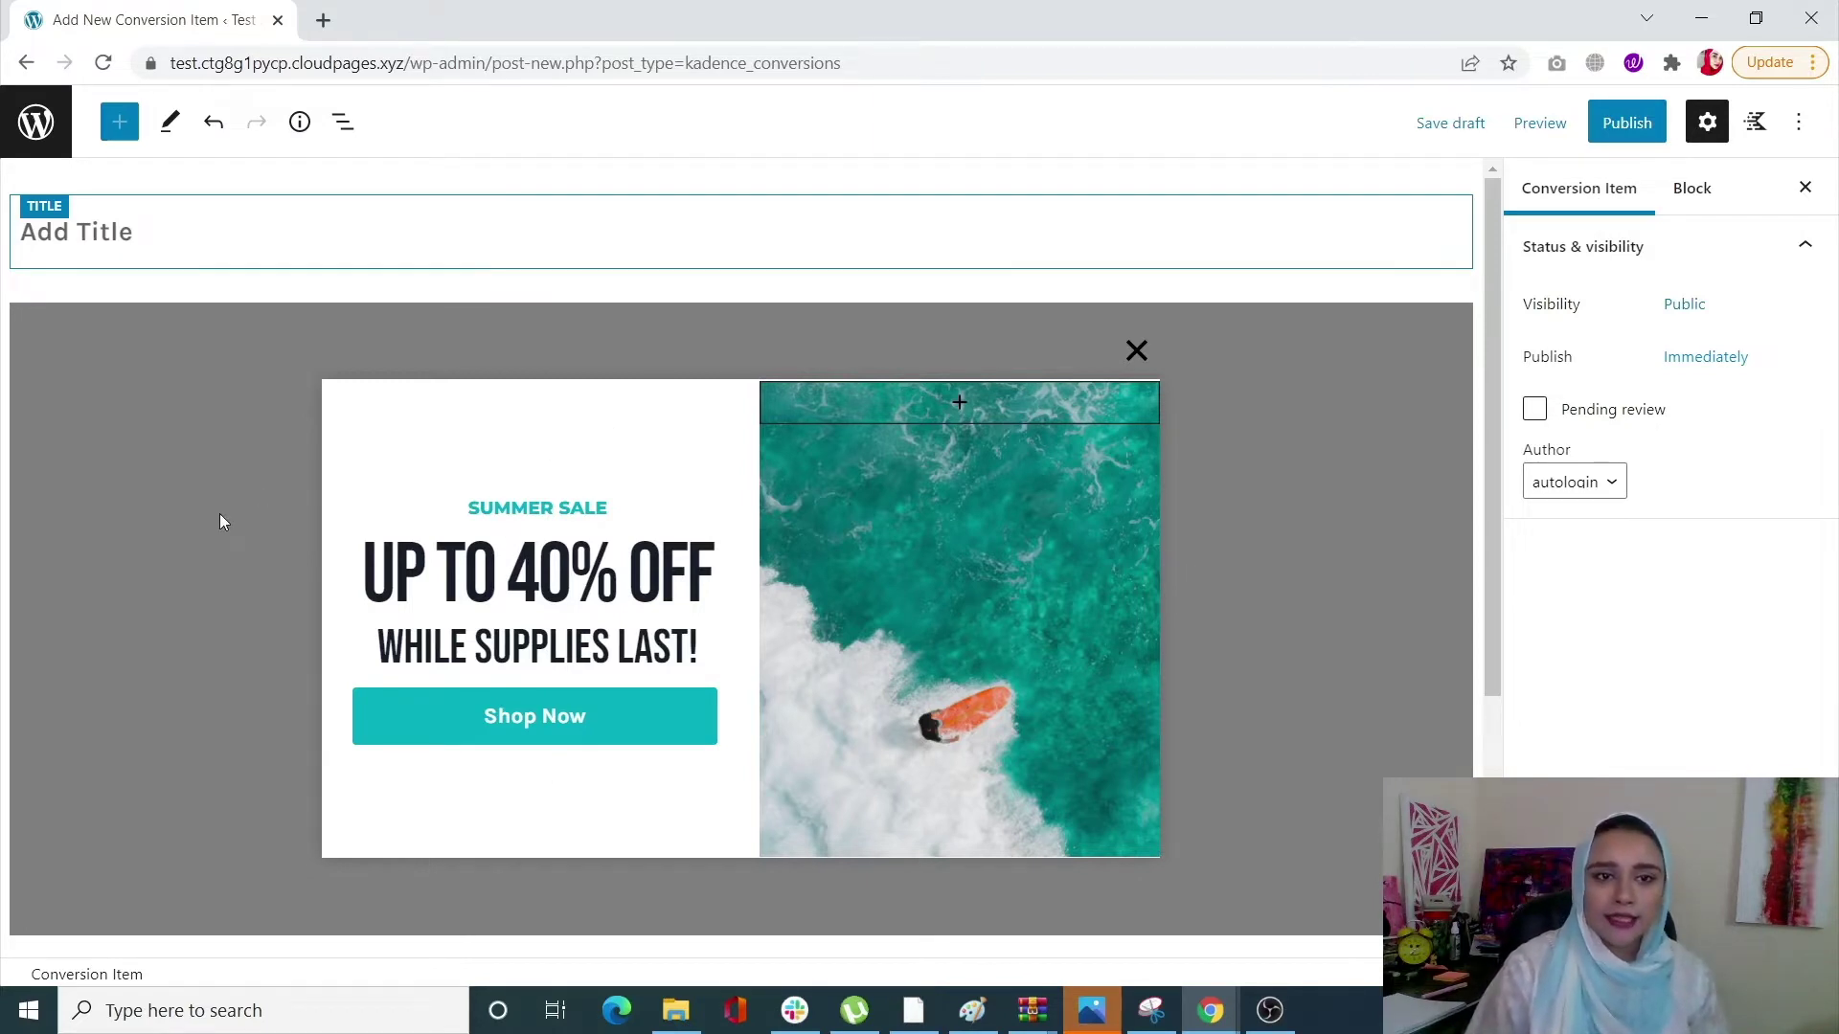
# Title the new popup conversion item "40 Percent Off".
pyautogui.scroll(-1, 220, 517)
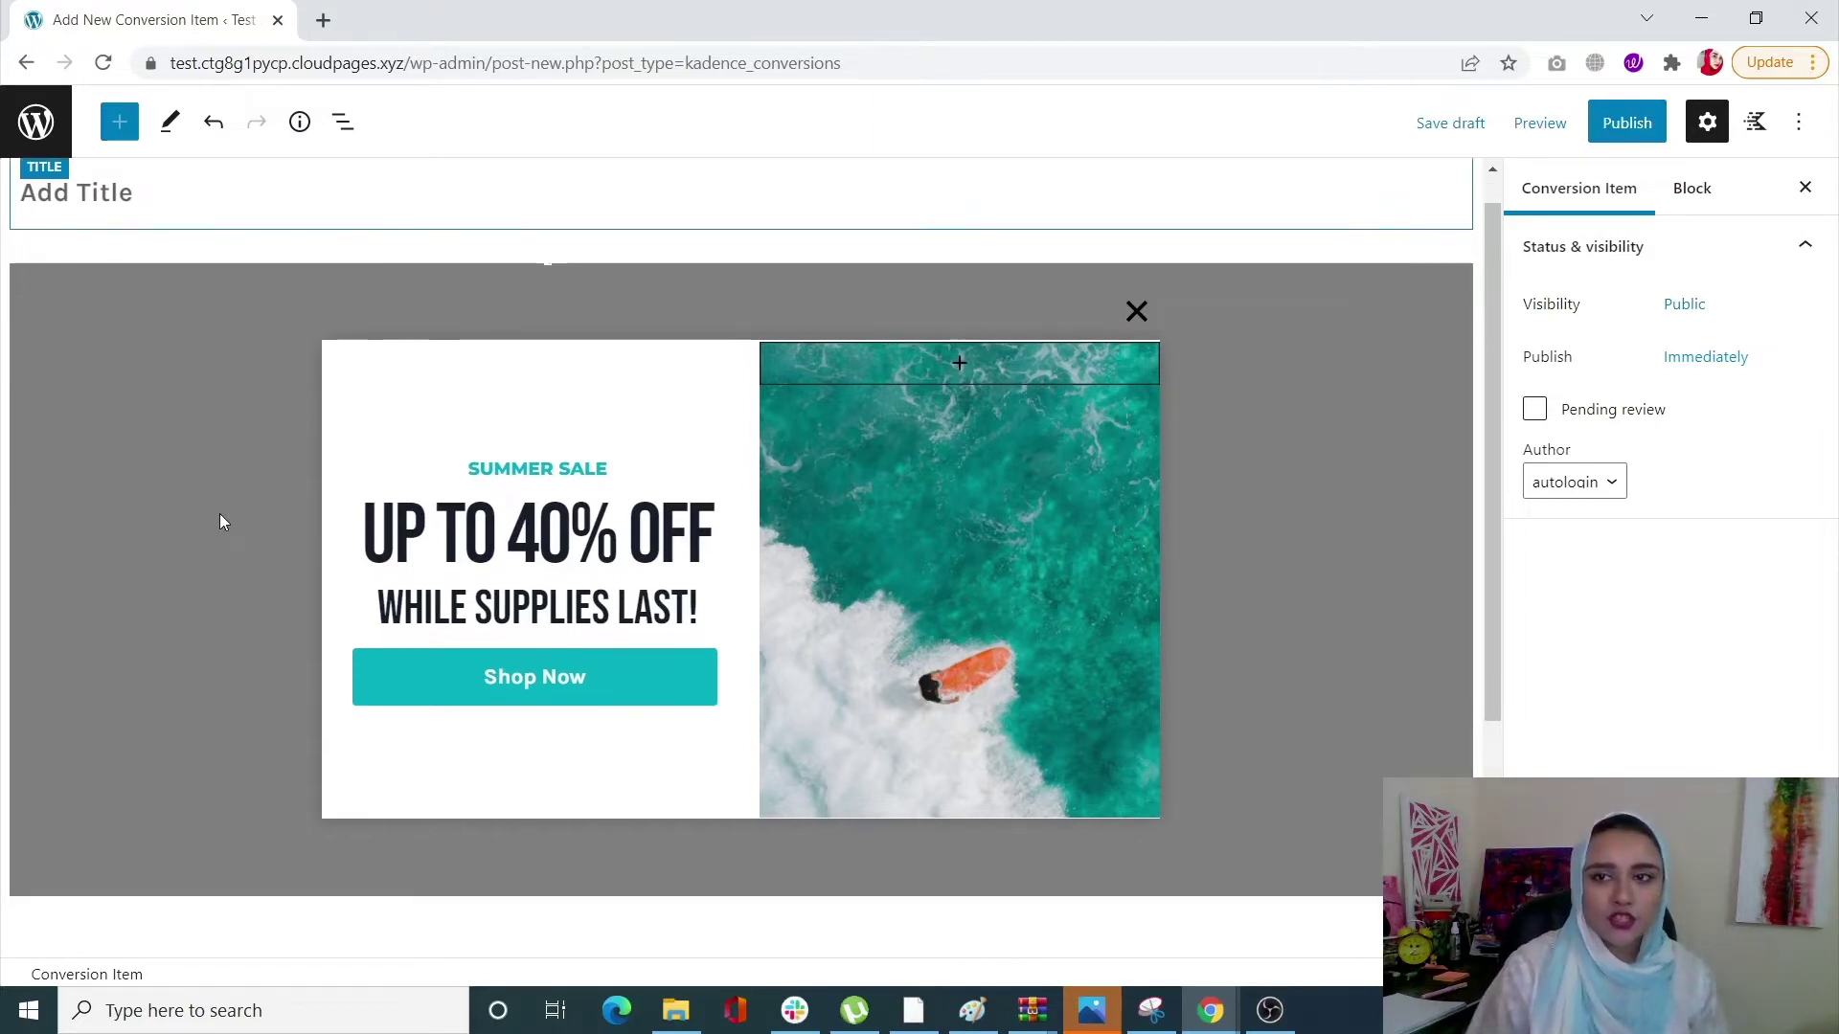
pyautogui.click(1692, 188)
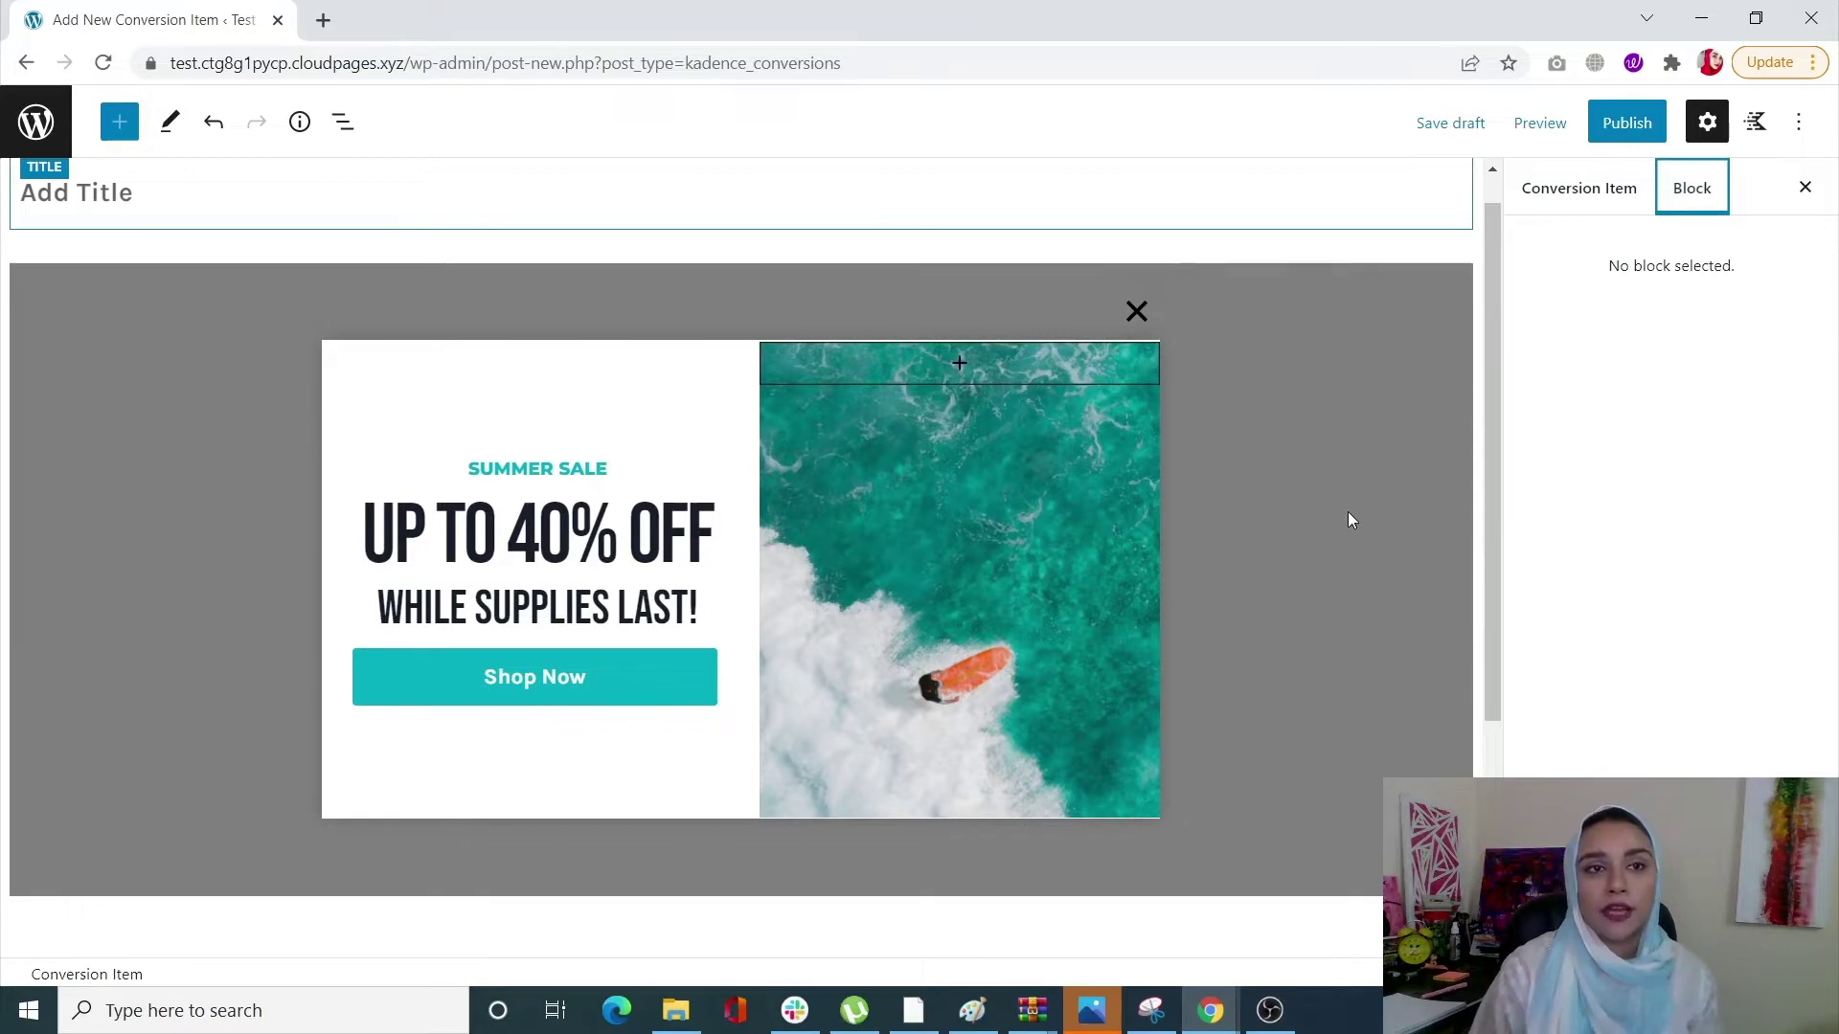
pyautogui.click(185, 198)
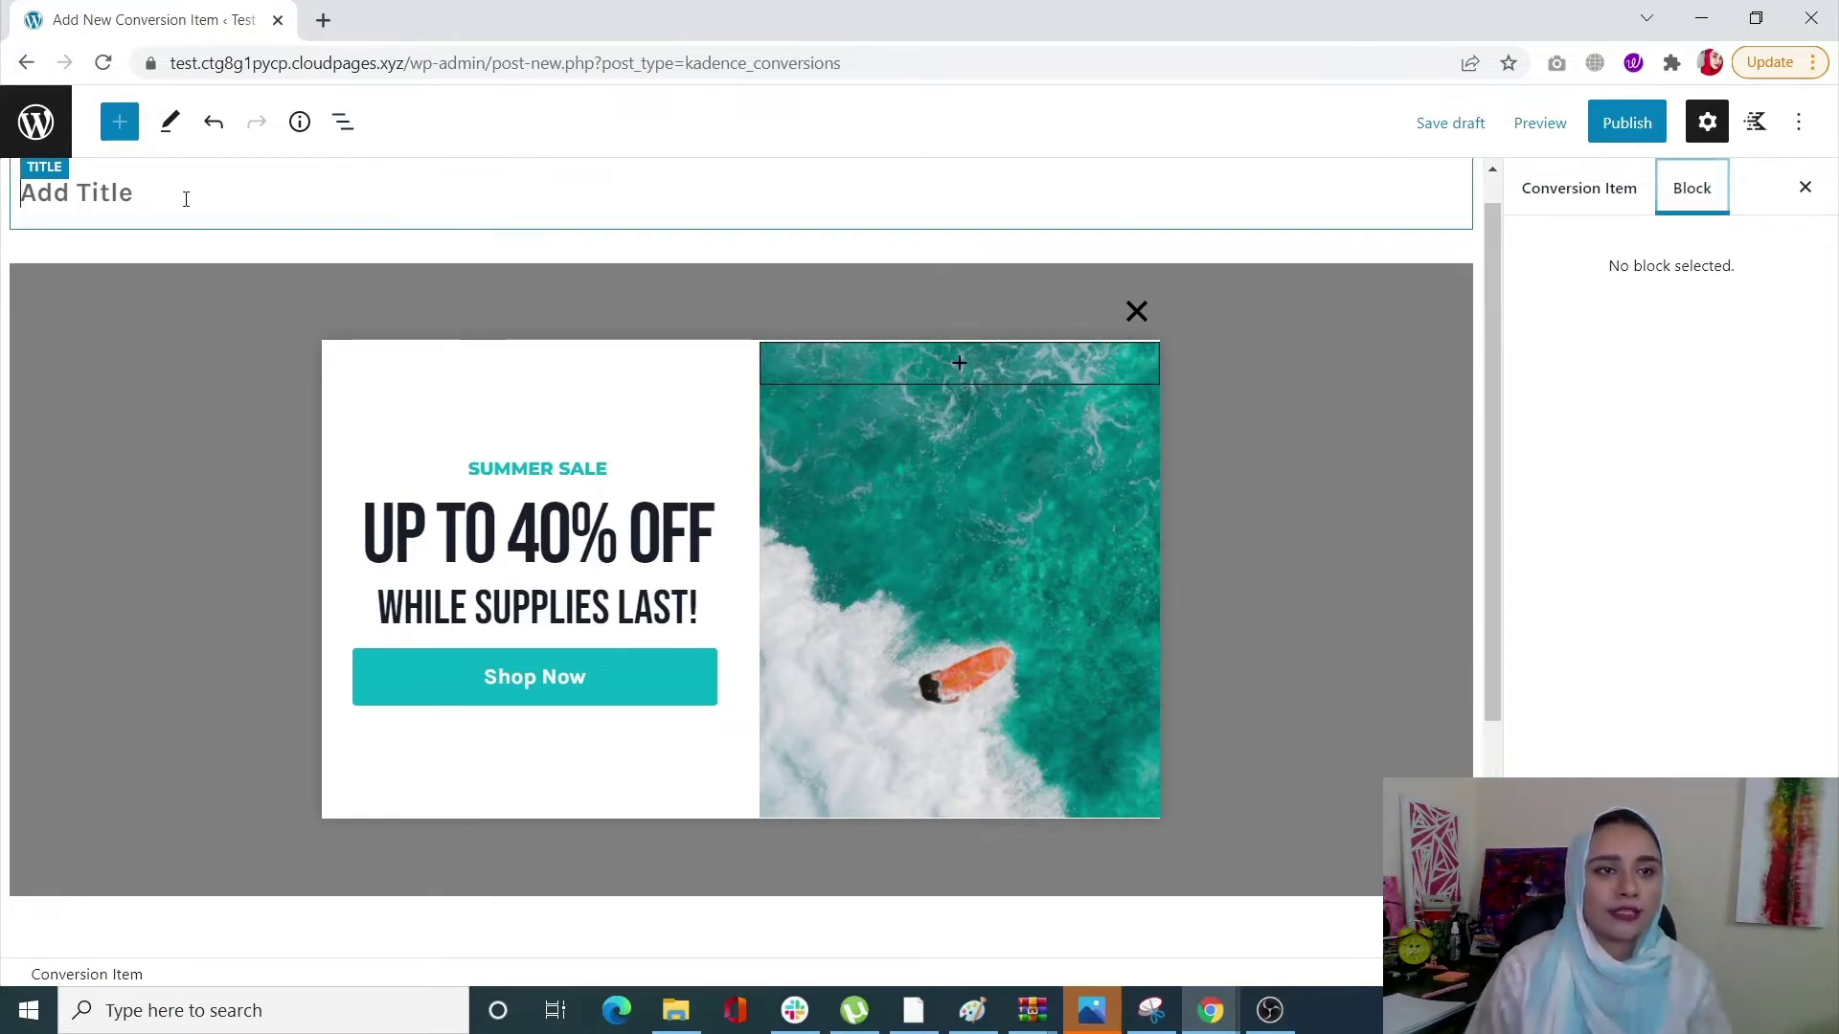
pyautogui.write('4')
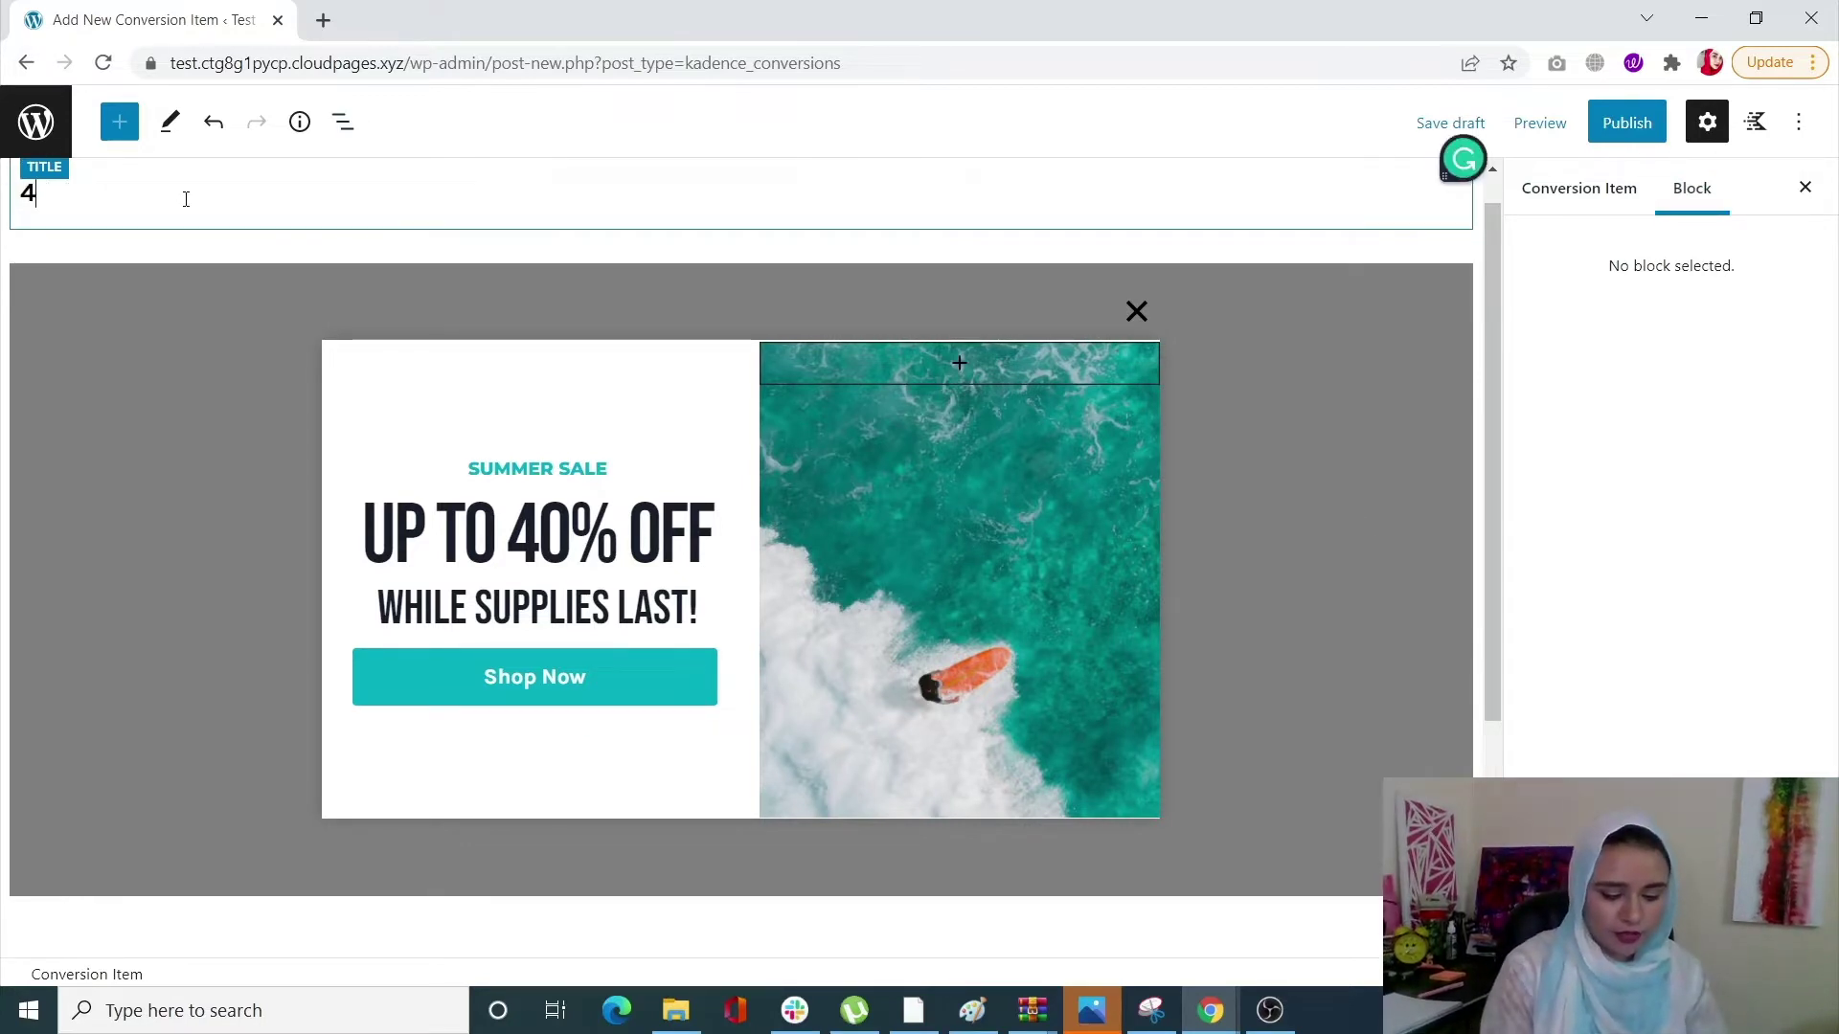
pyautogui.write('0 Perc')
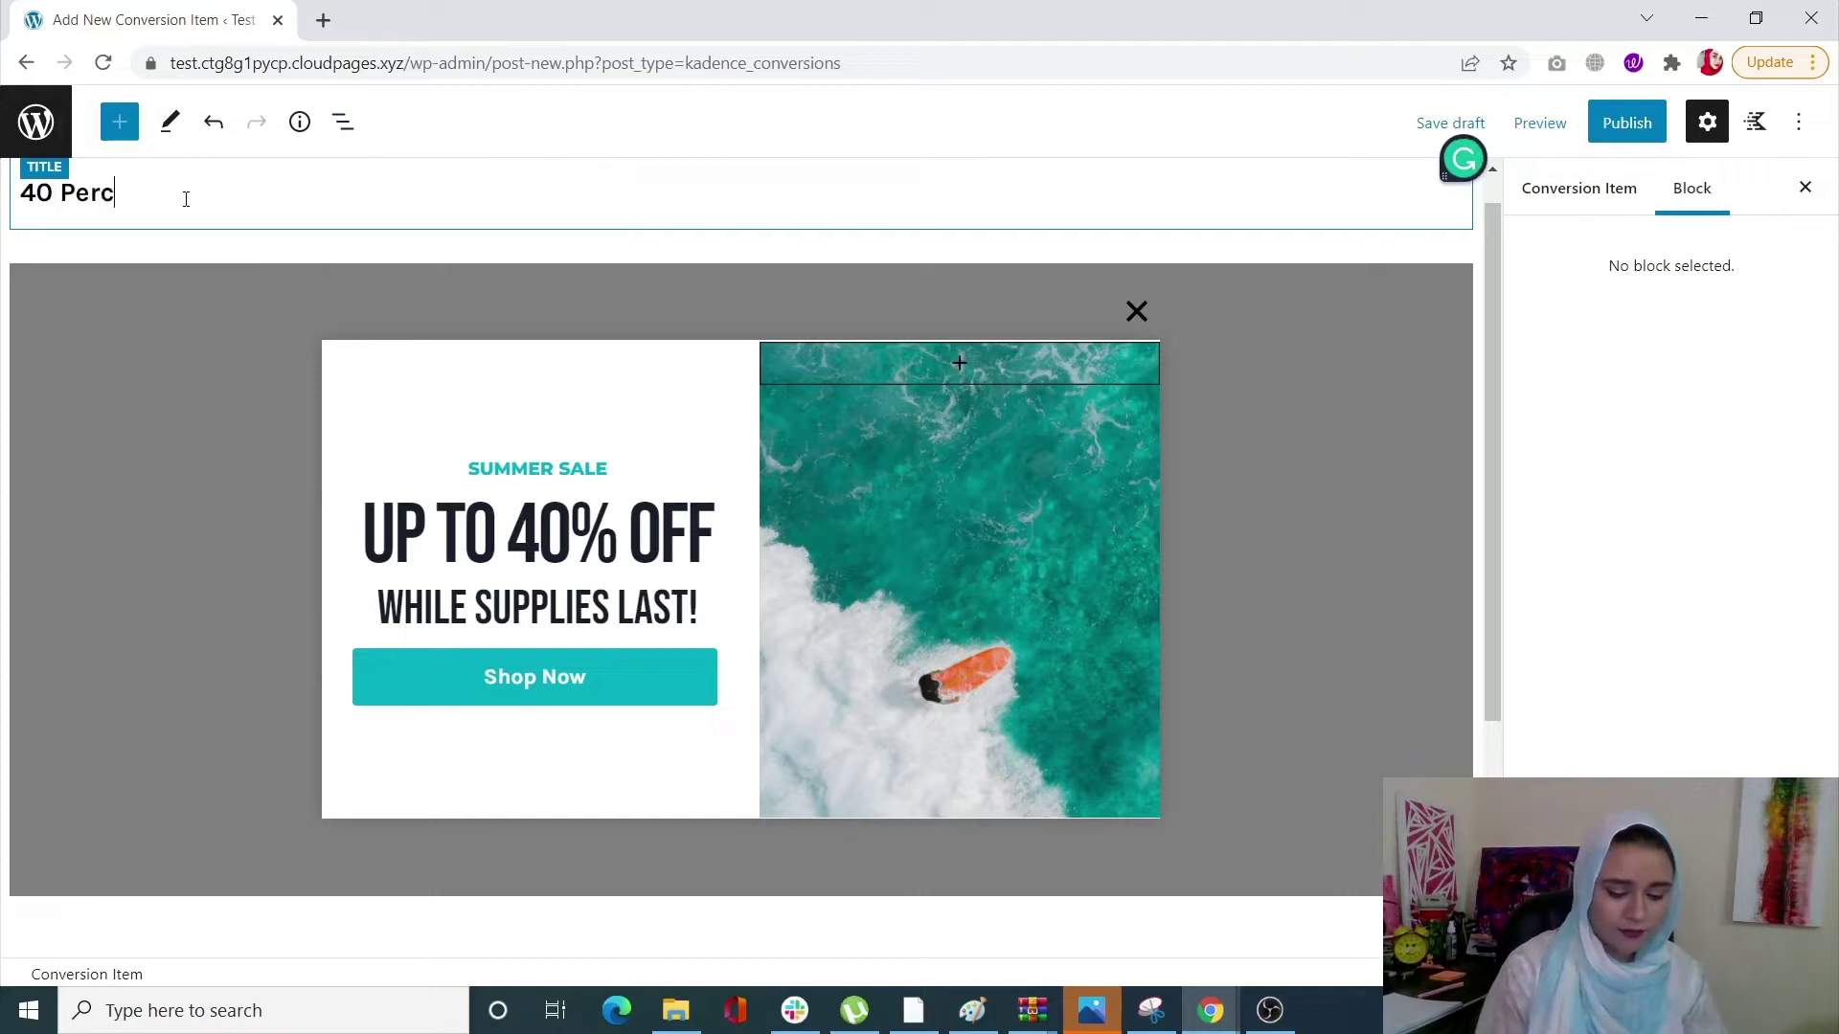
pyautogui.write('ent Off')
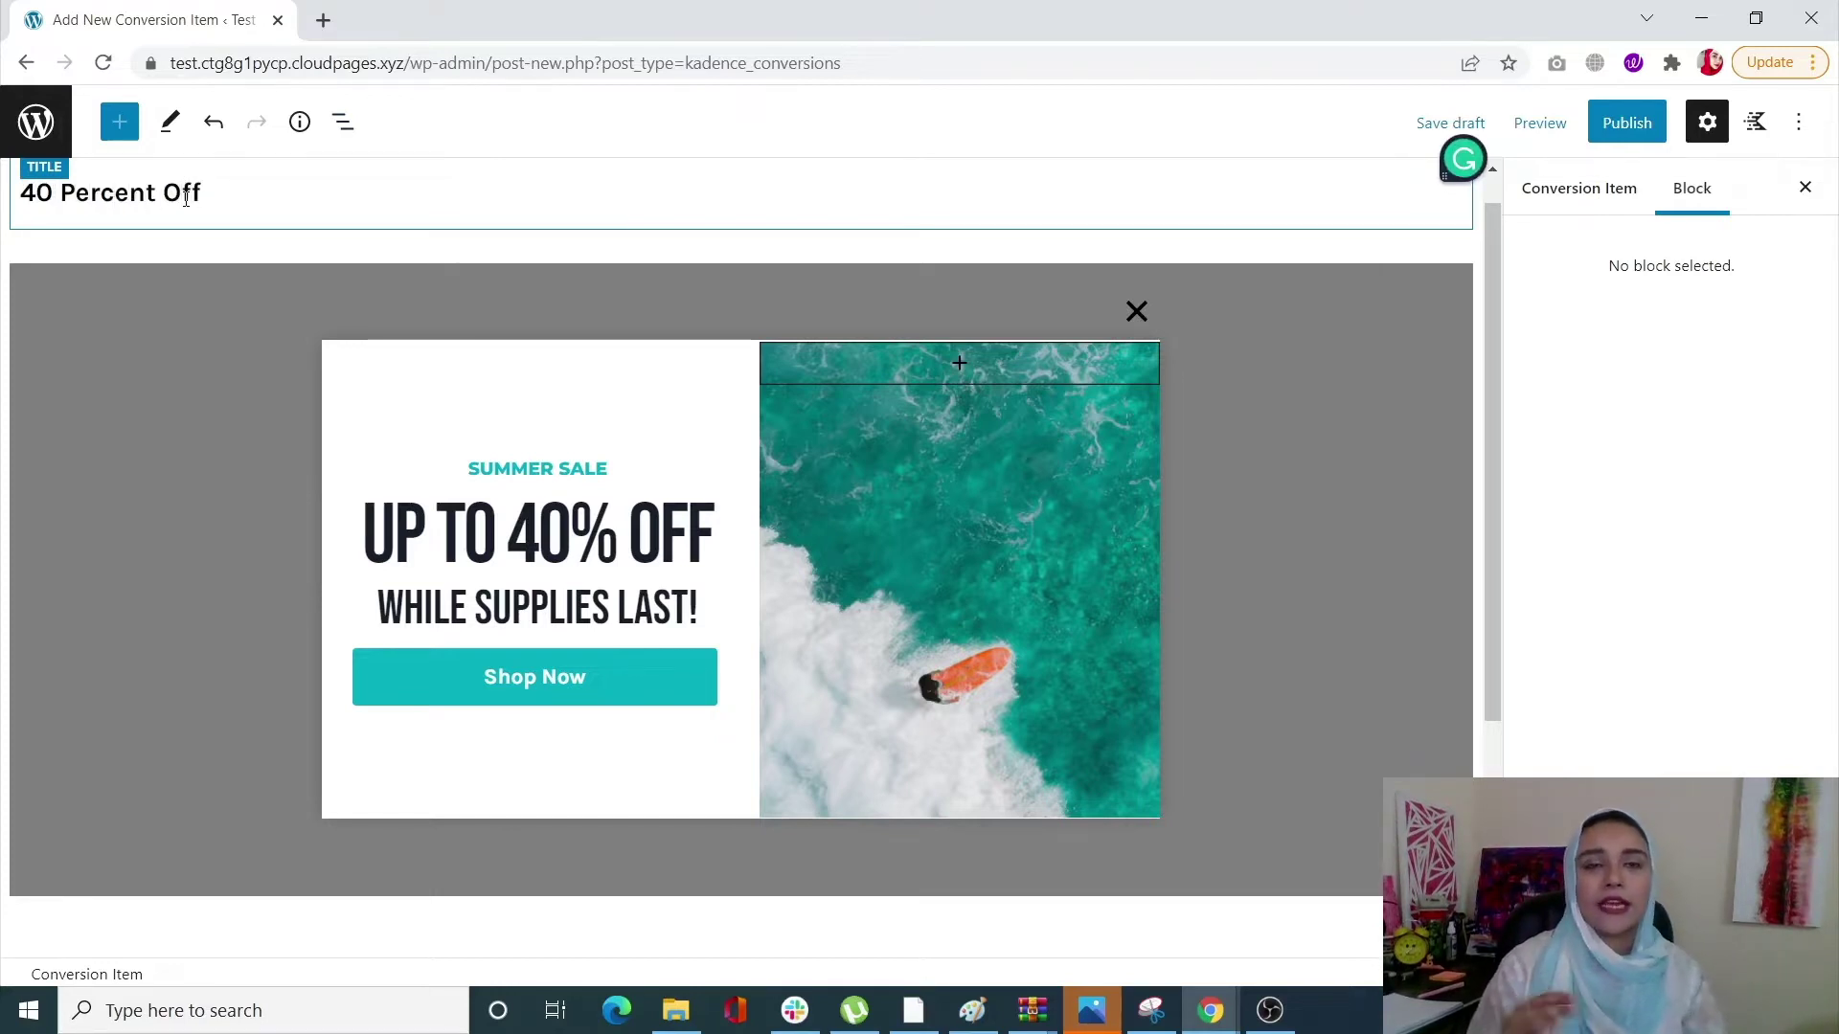
# Select the whole Conversion Item block in the popup's block structure and open its launch trigger settings.
pyautogui.click(343, 121)
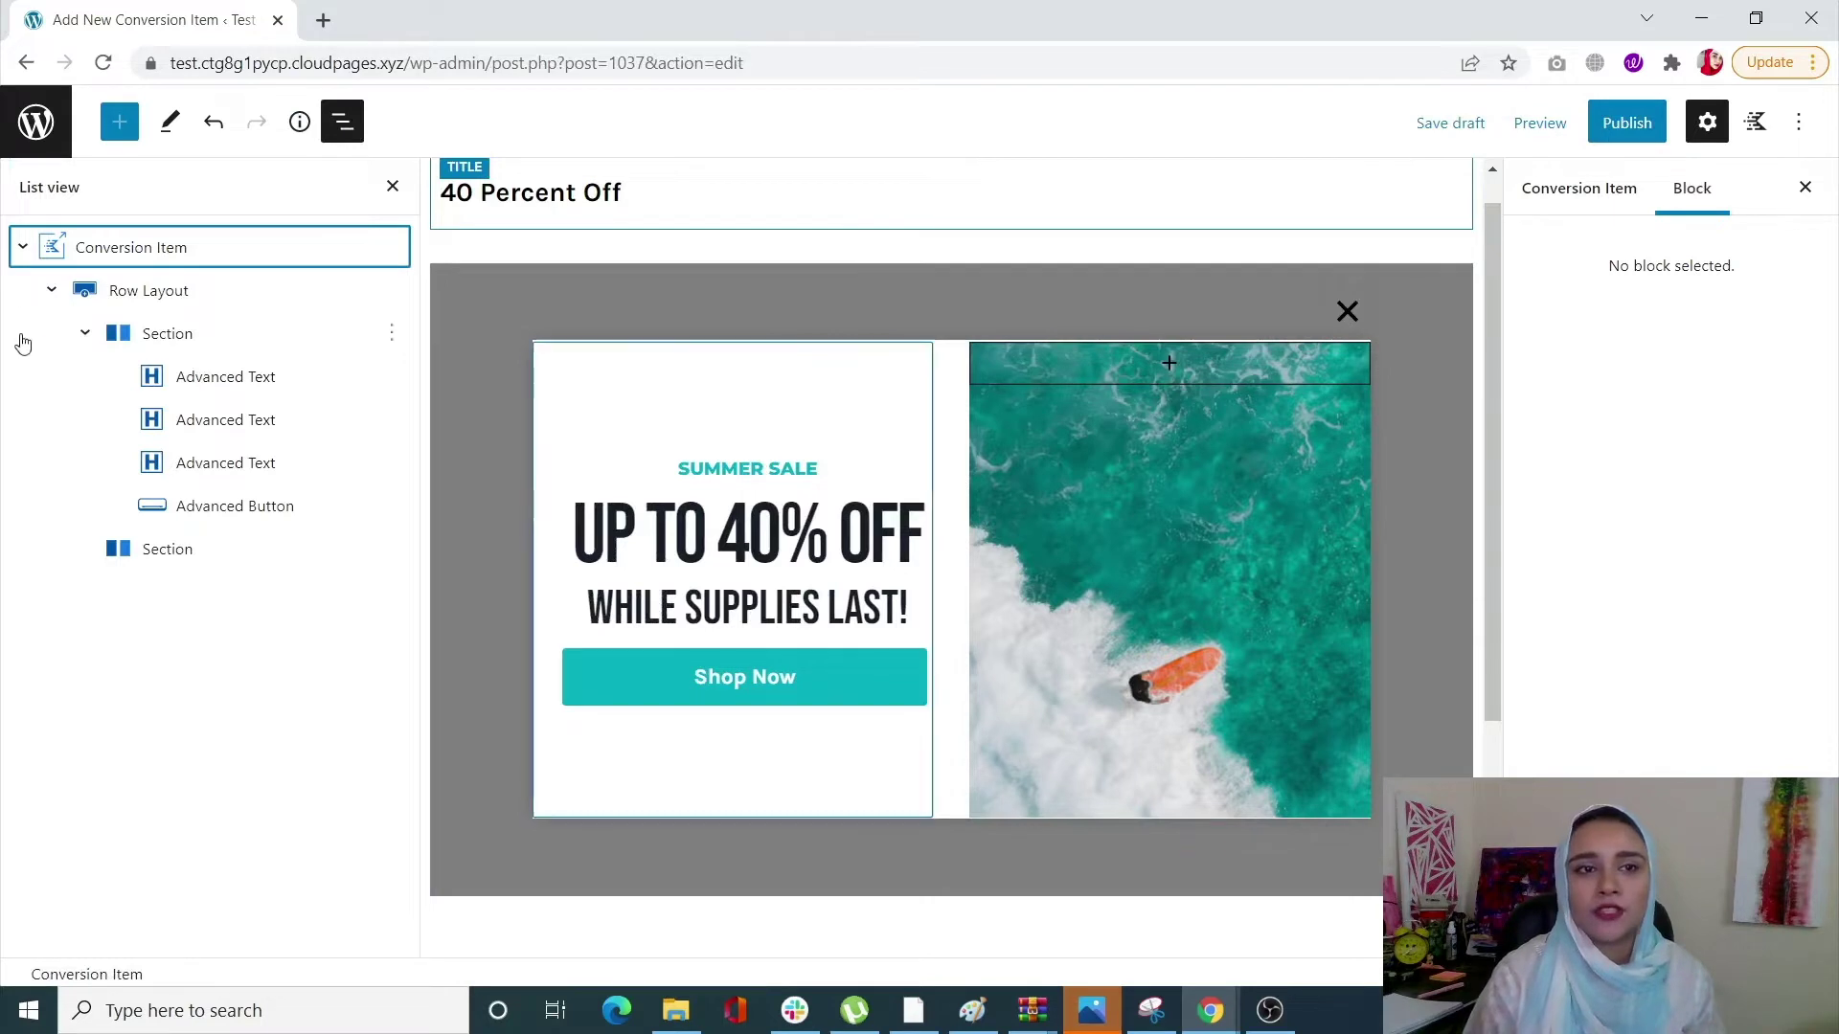
pyautogui.click(129, 248)
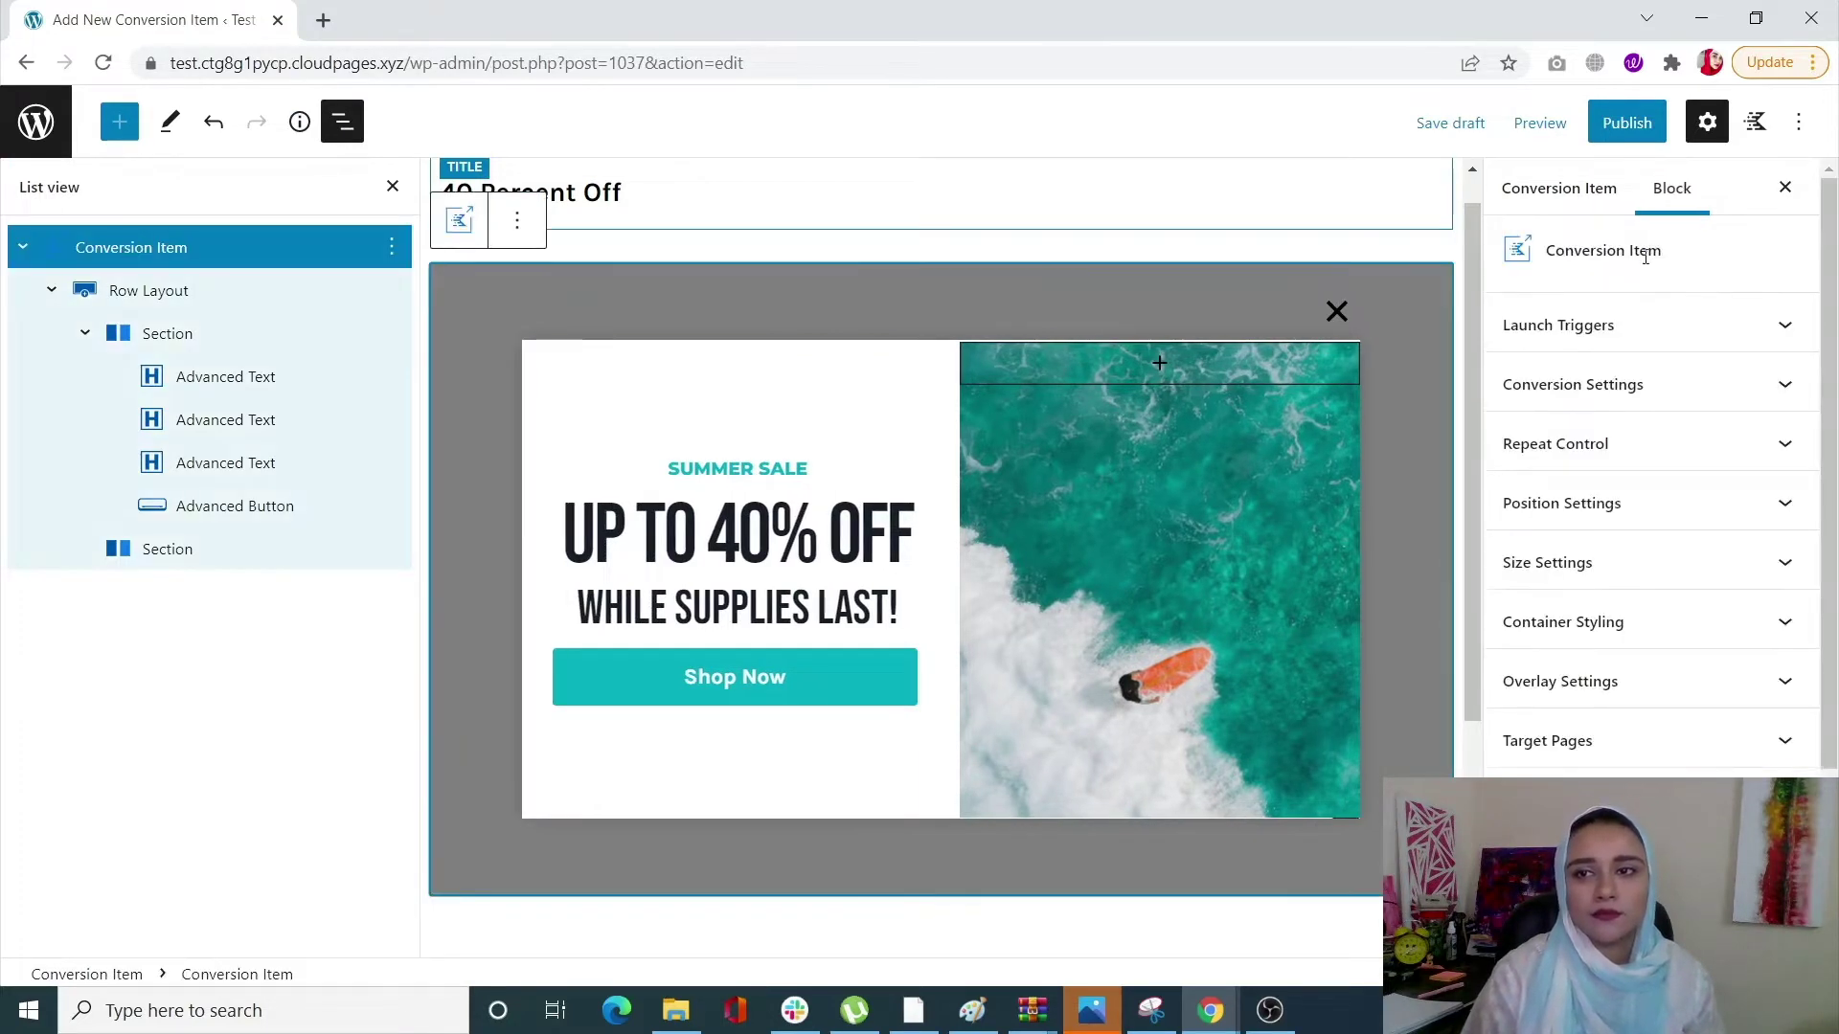
pyautogui.click(392, 186)
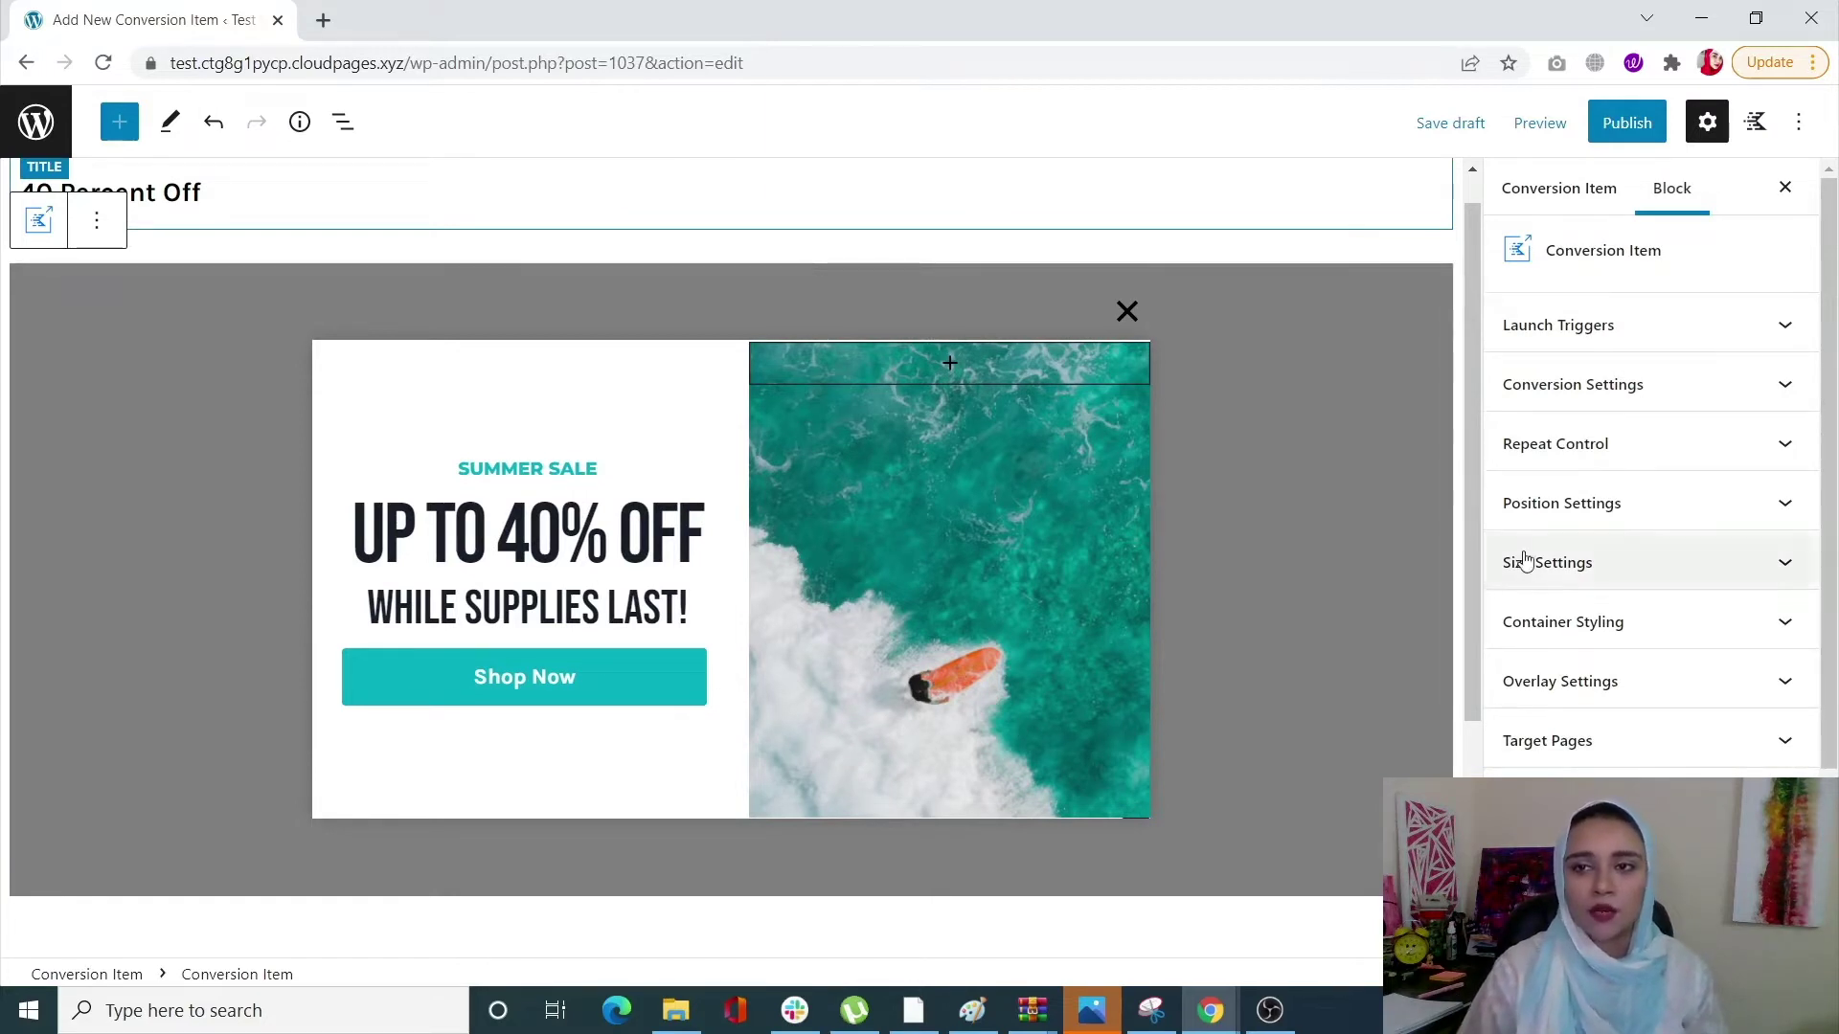
pyautogui.click(1641, 326)
# Set the popup's launch trigger to Time Delay with a delay of 5000 milliseconds.
pyautogui.click(1686, 402)
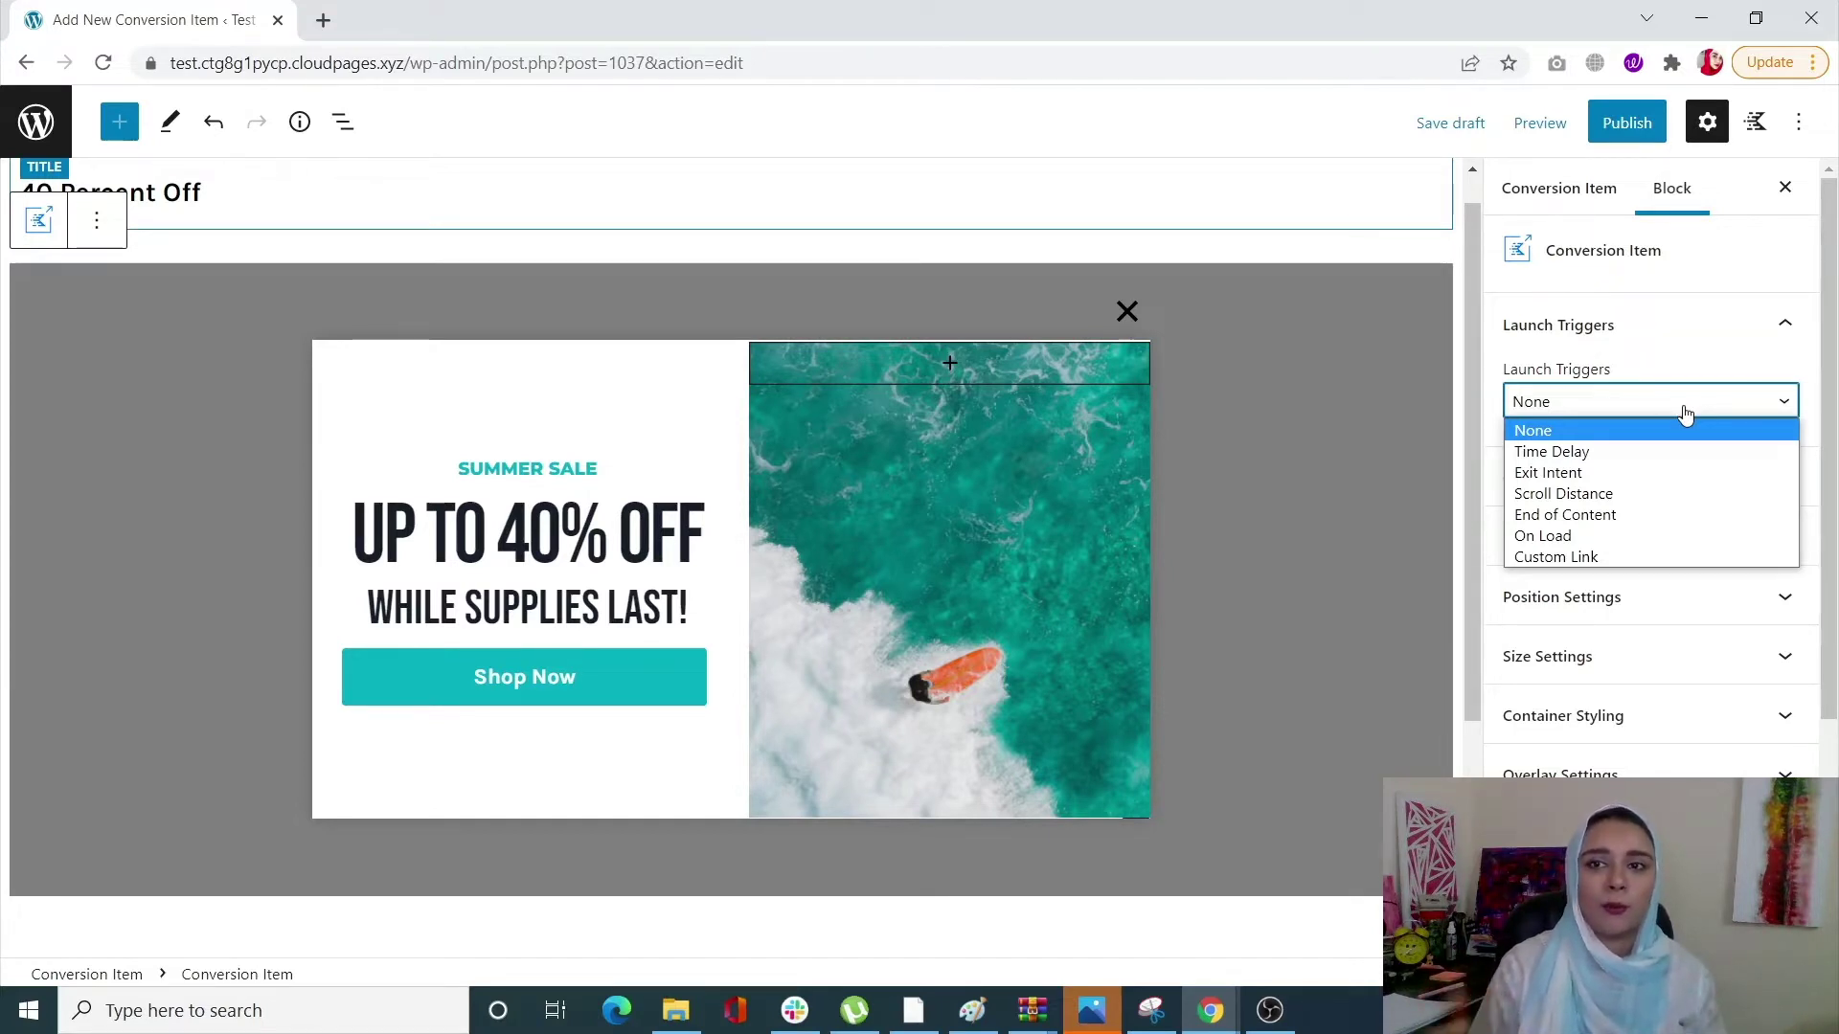
pyautogui.click(1658, 452)
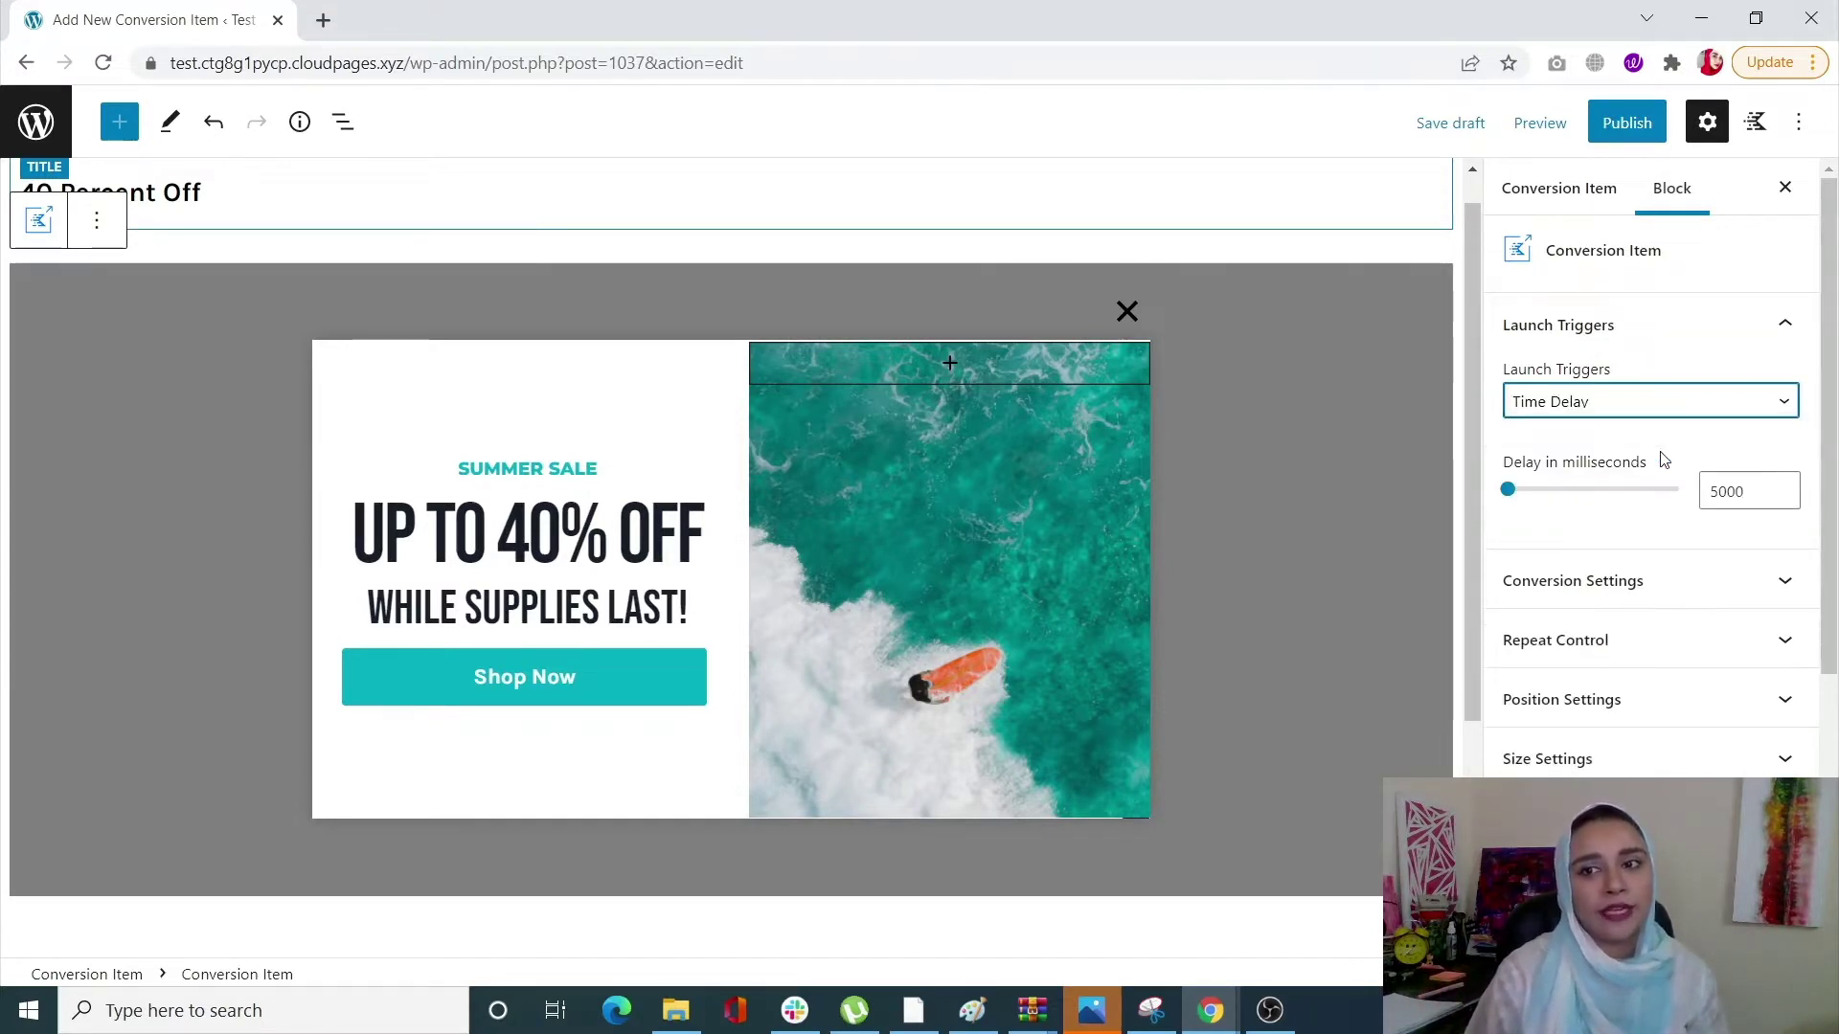
pyautogui.click(1516, 491)
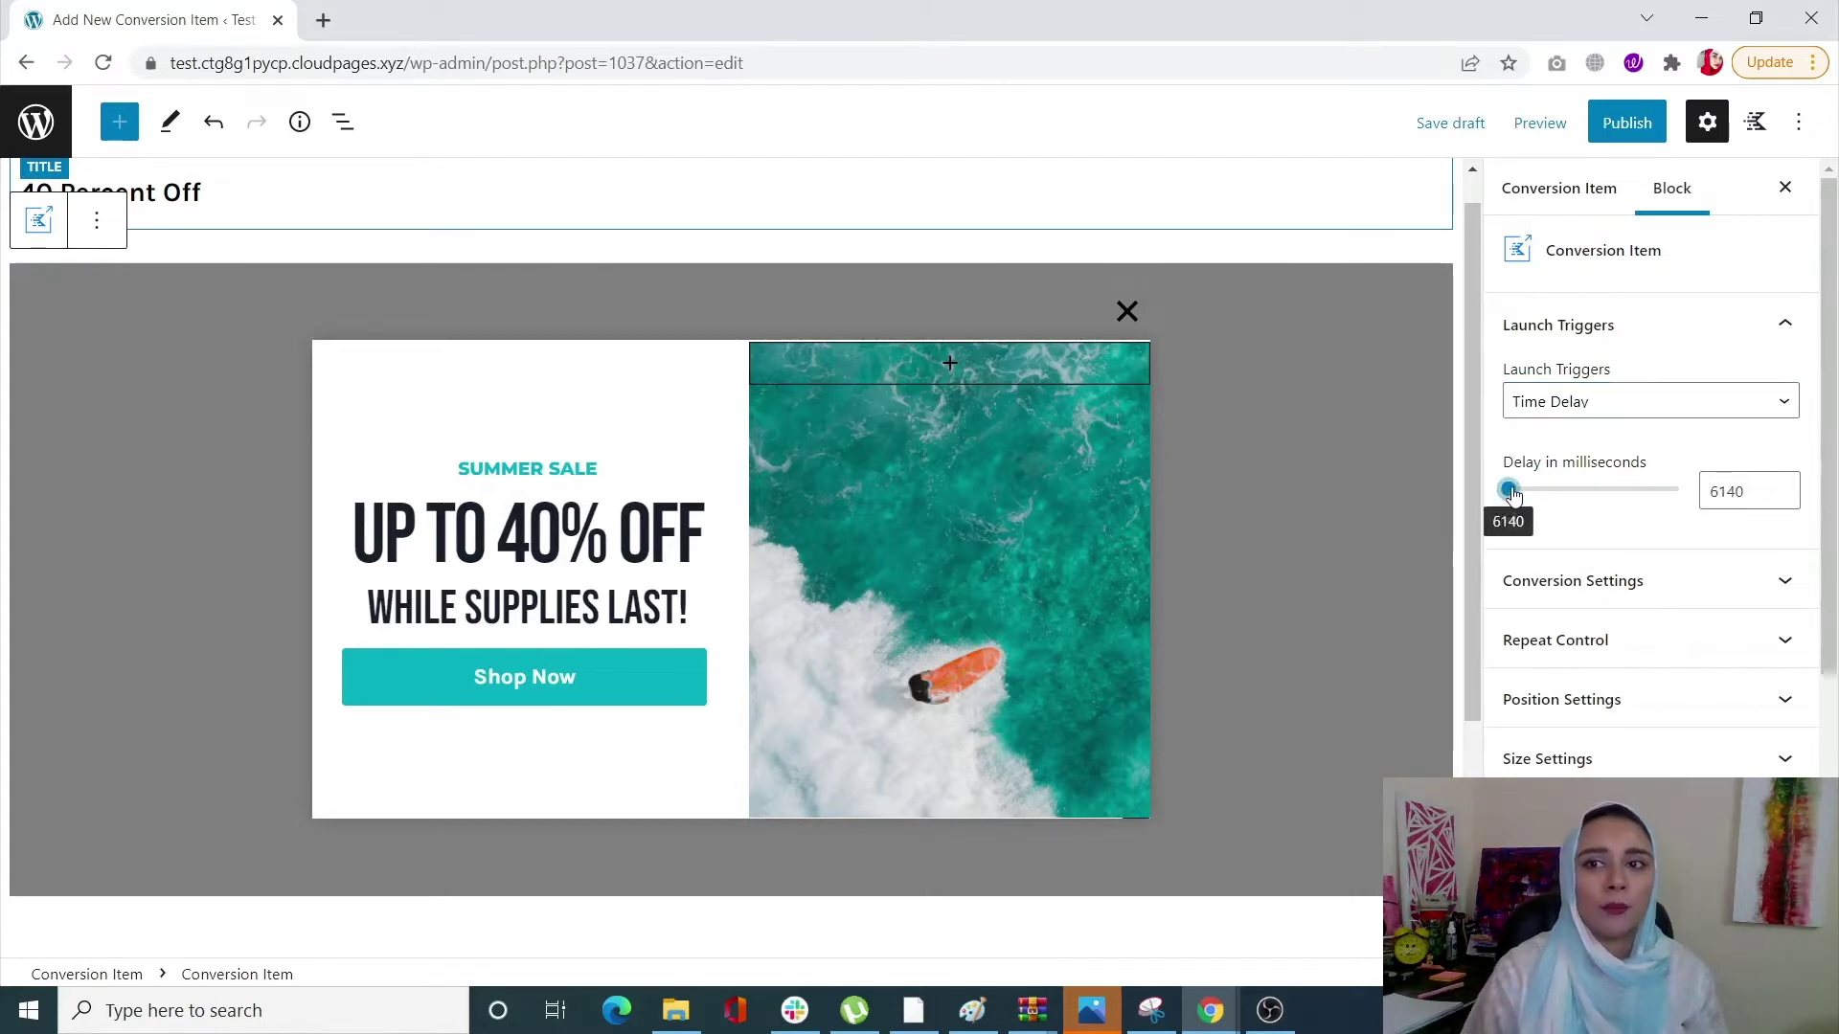
pyautogui.moveTo(1518, 494); pyautogui.dragTo(1498, 484)
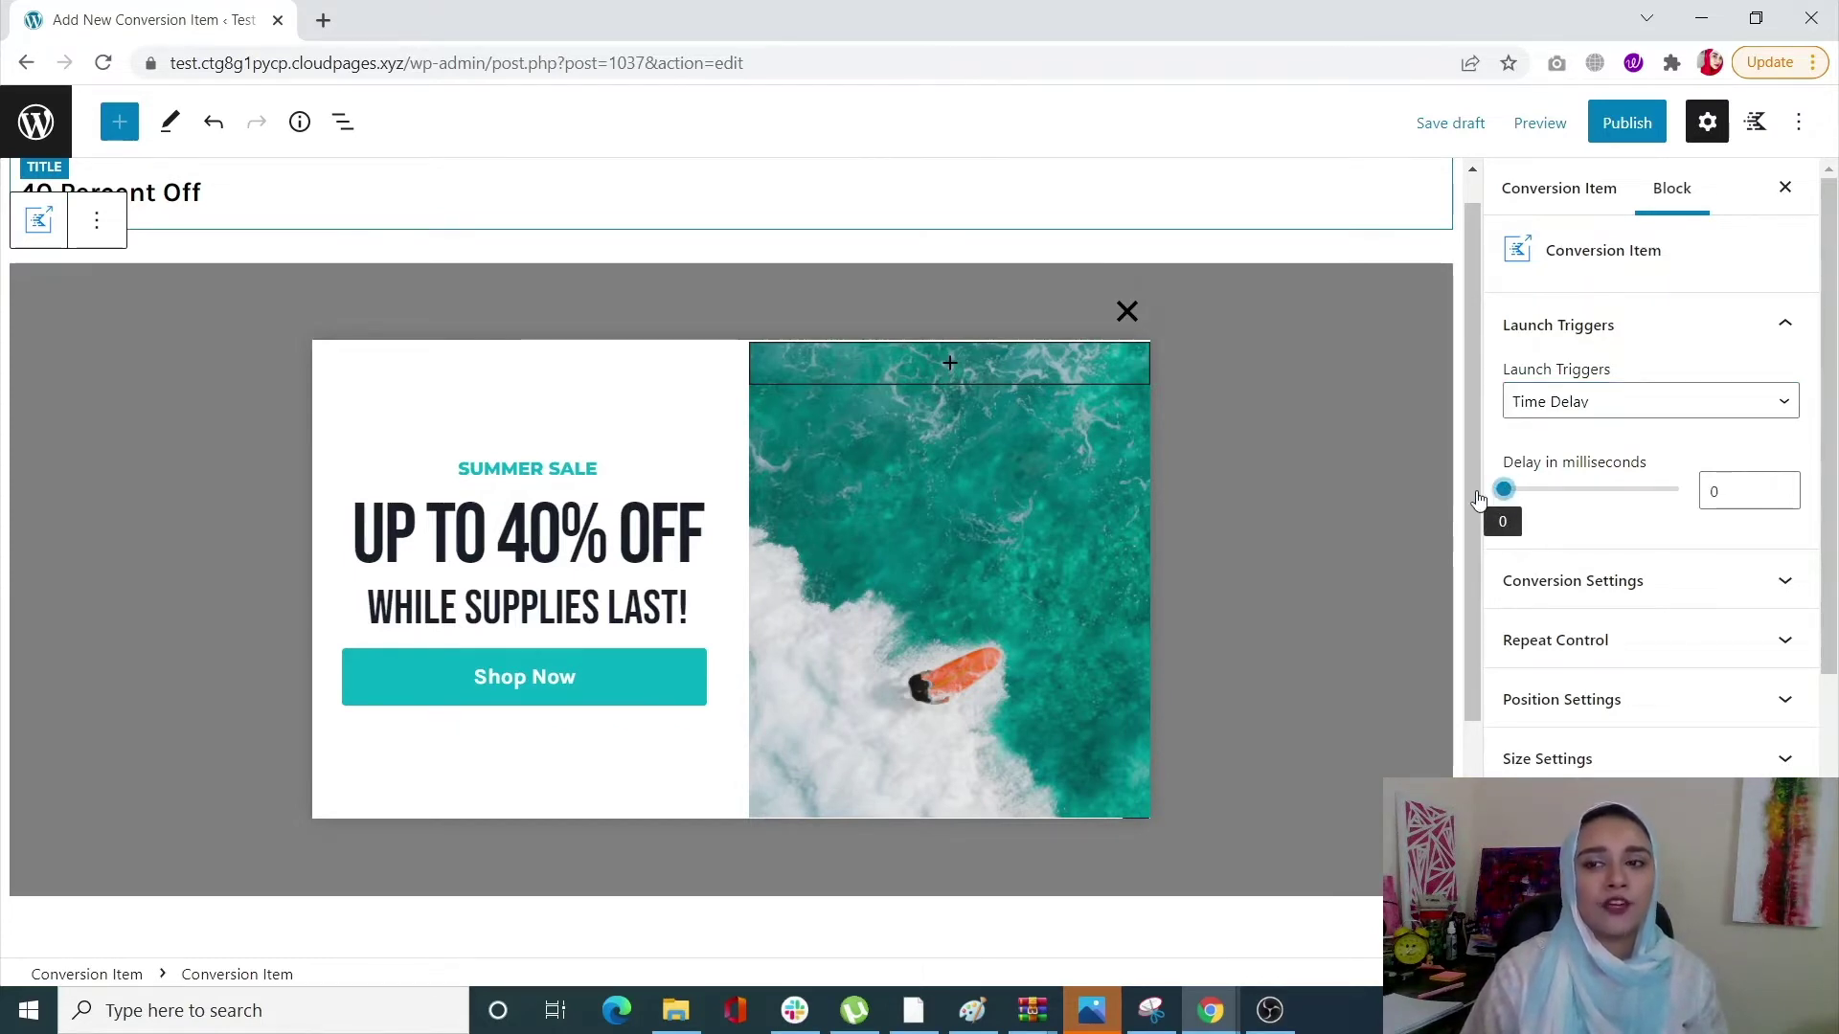
pyautogui.click(1524, 495)
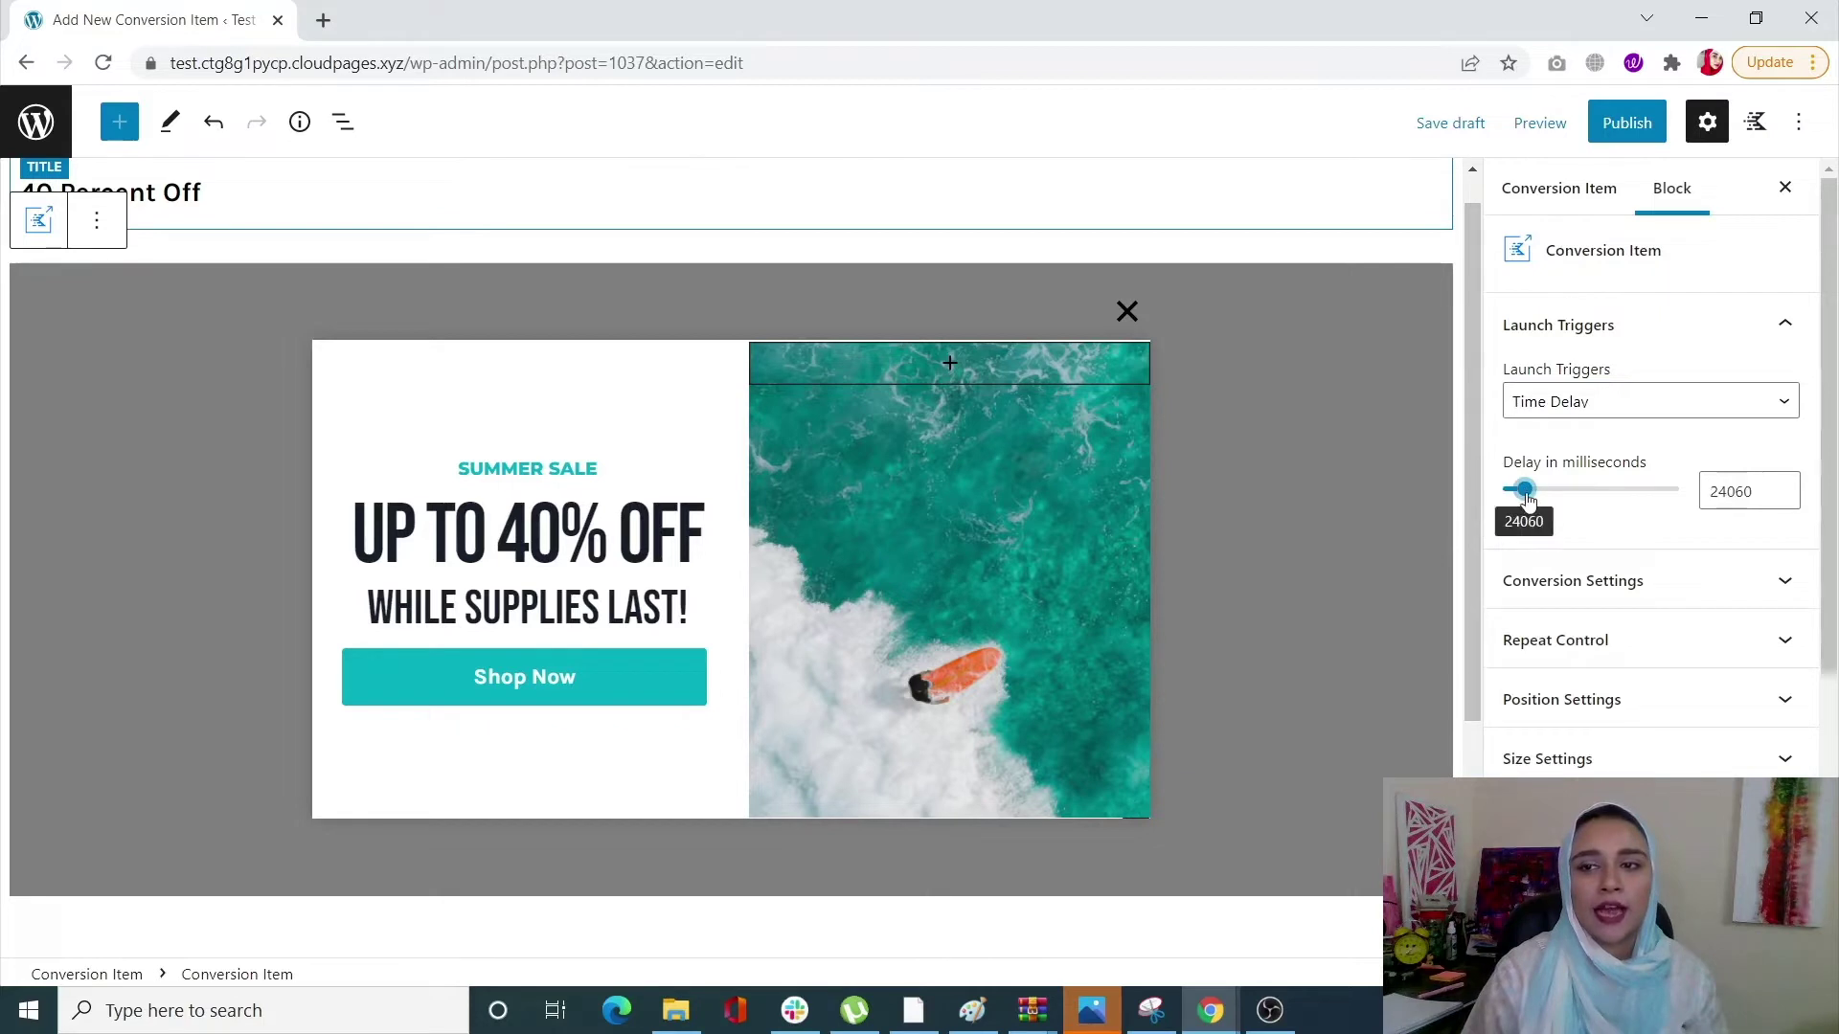
pyautogui.moveTo(1526, 499); pyautogui.dragTo(1530, 494)
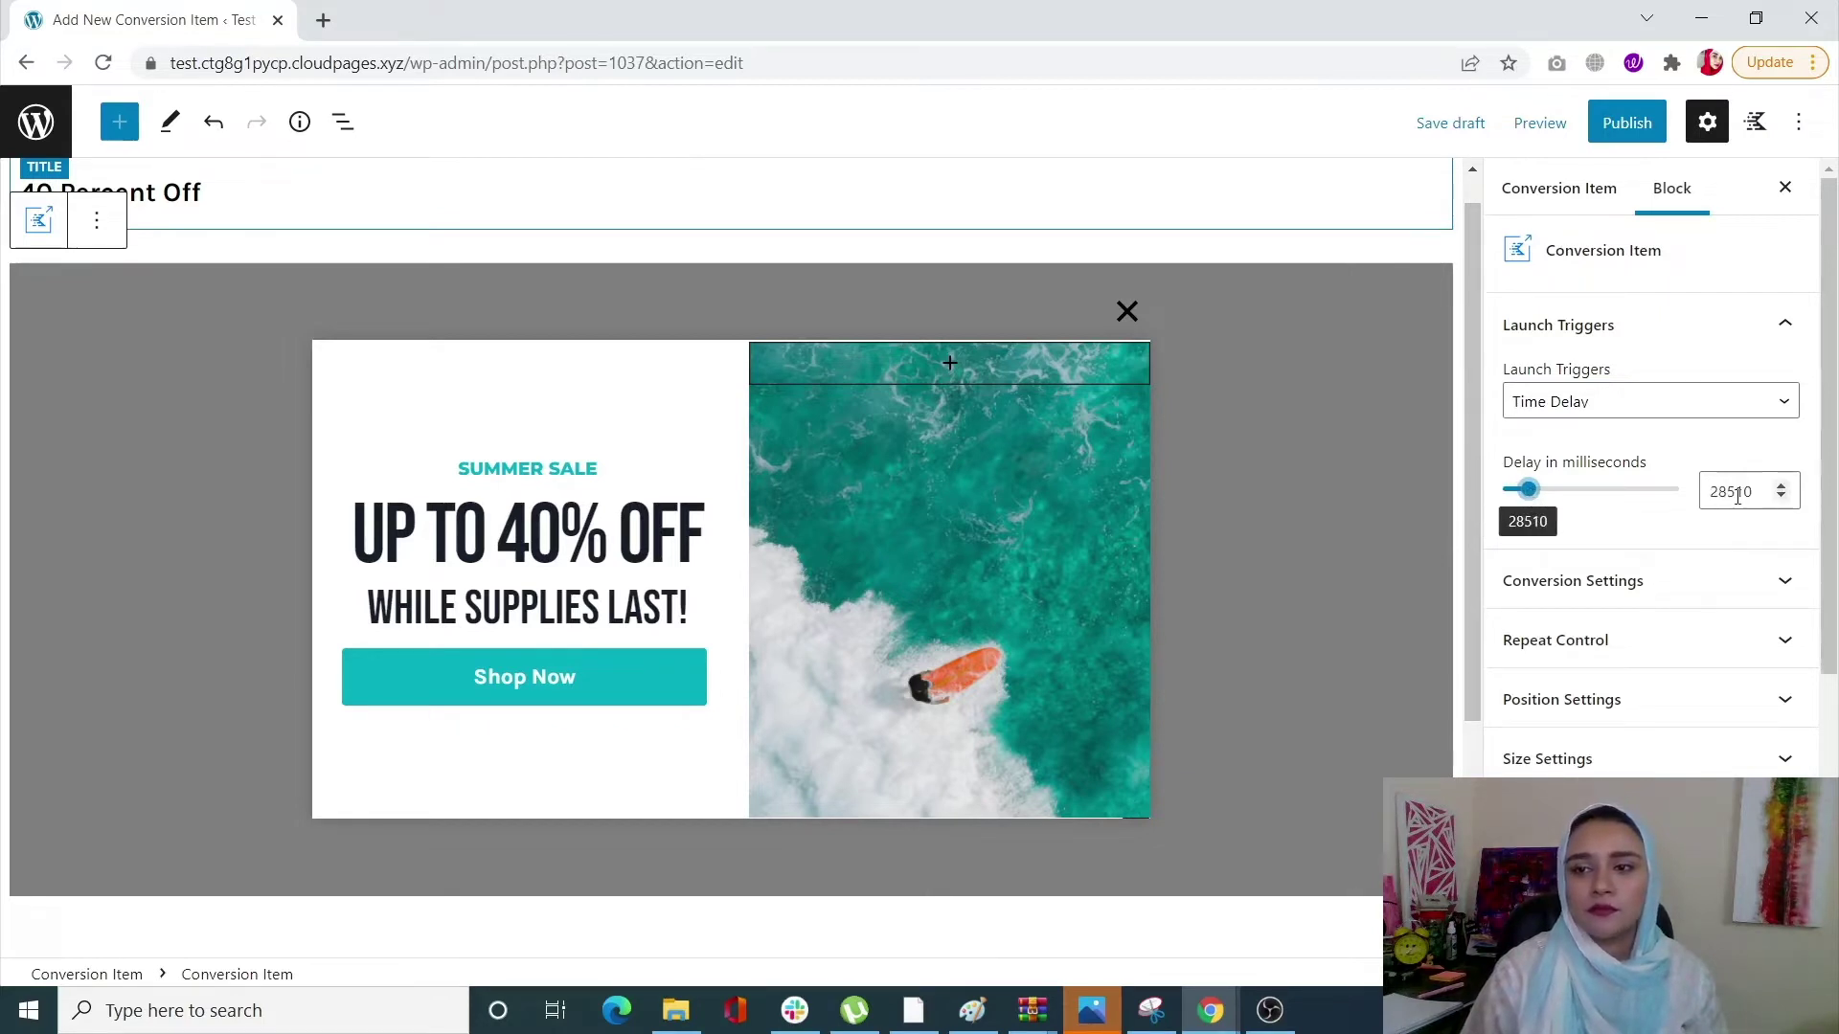
pyautogui.moveTo(1762, 487); pyautogui.dragTo(1678, 497)
pyautogui.write('3000')
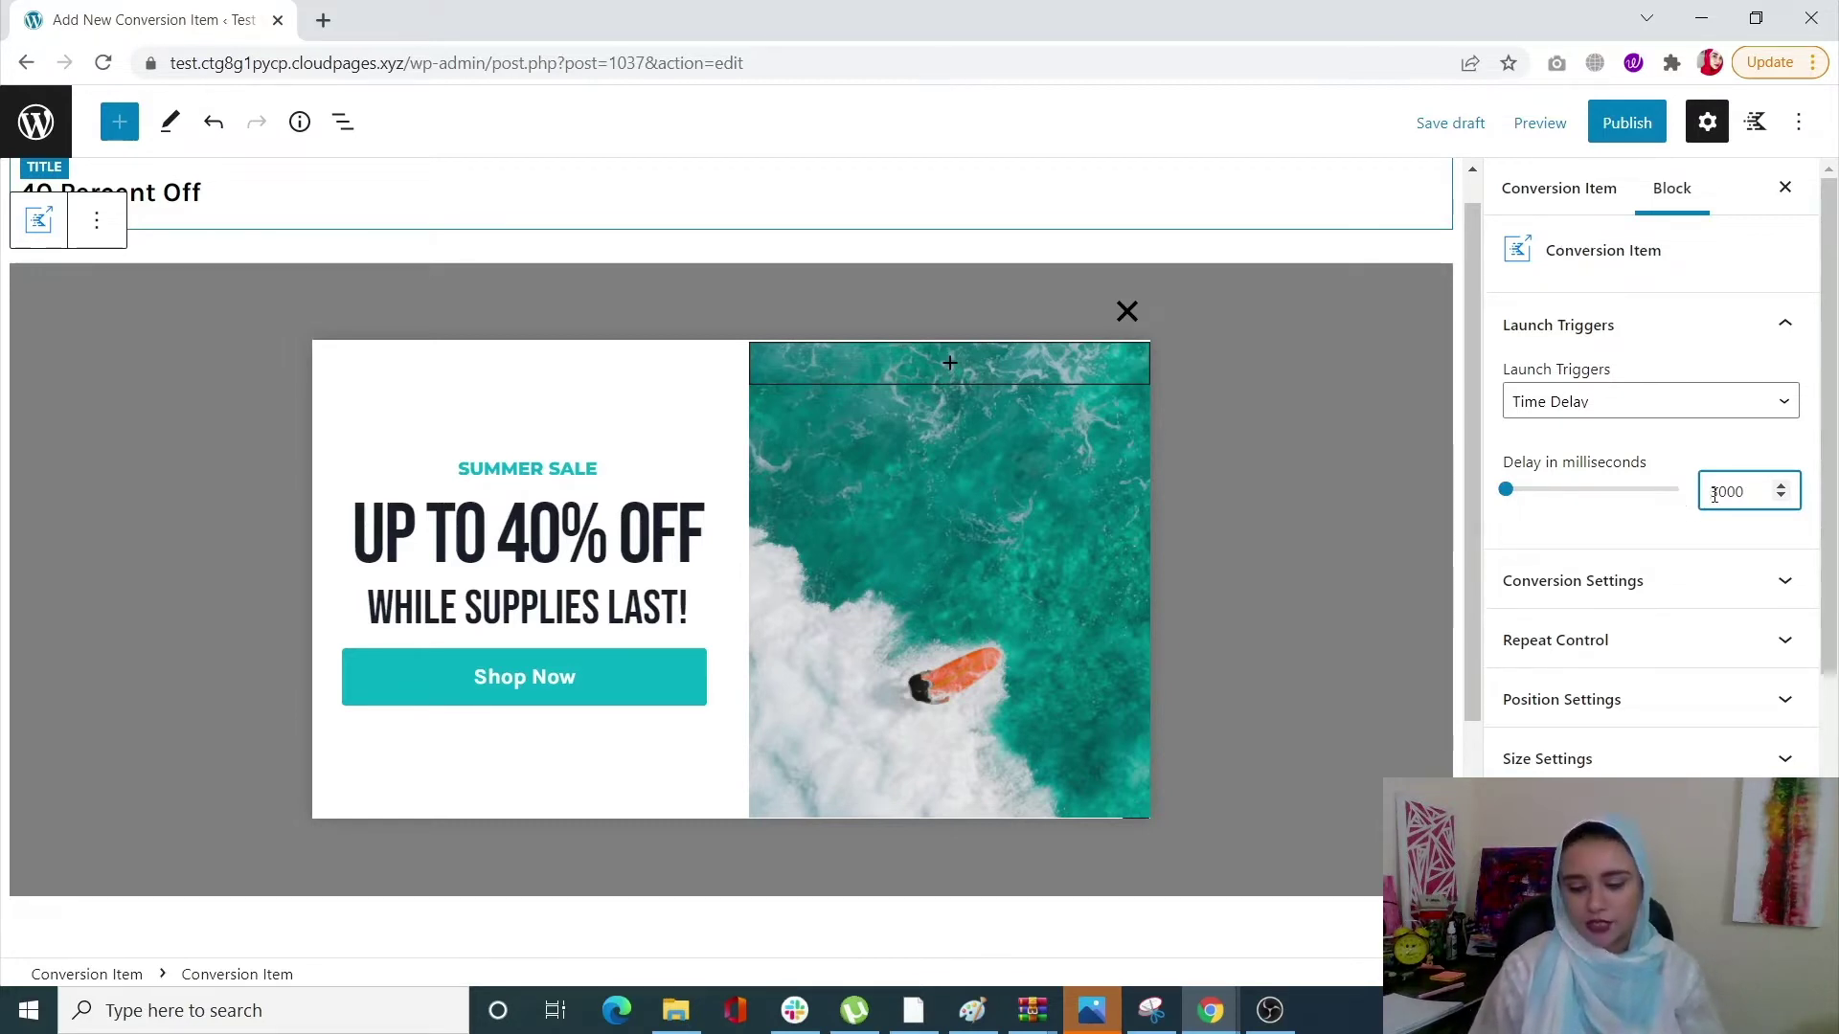
pyautogui.press('Delete')
pyautogui.write('5')
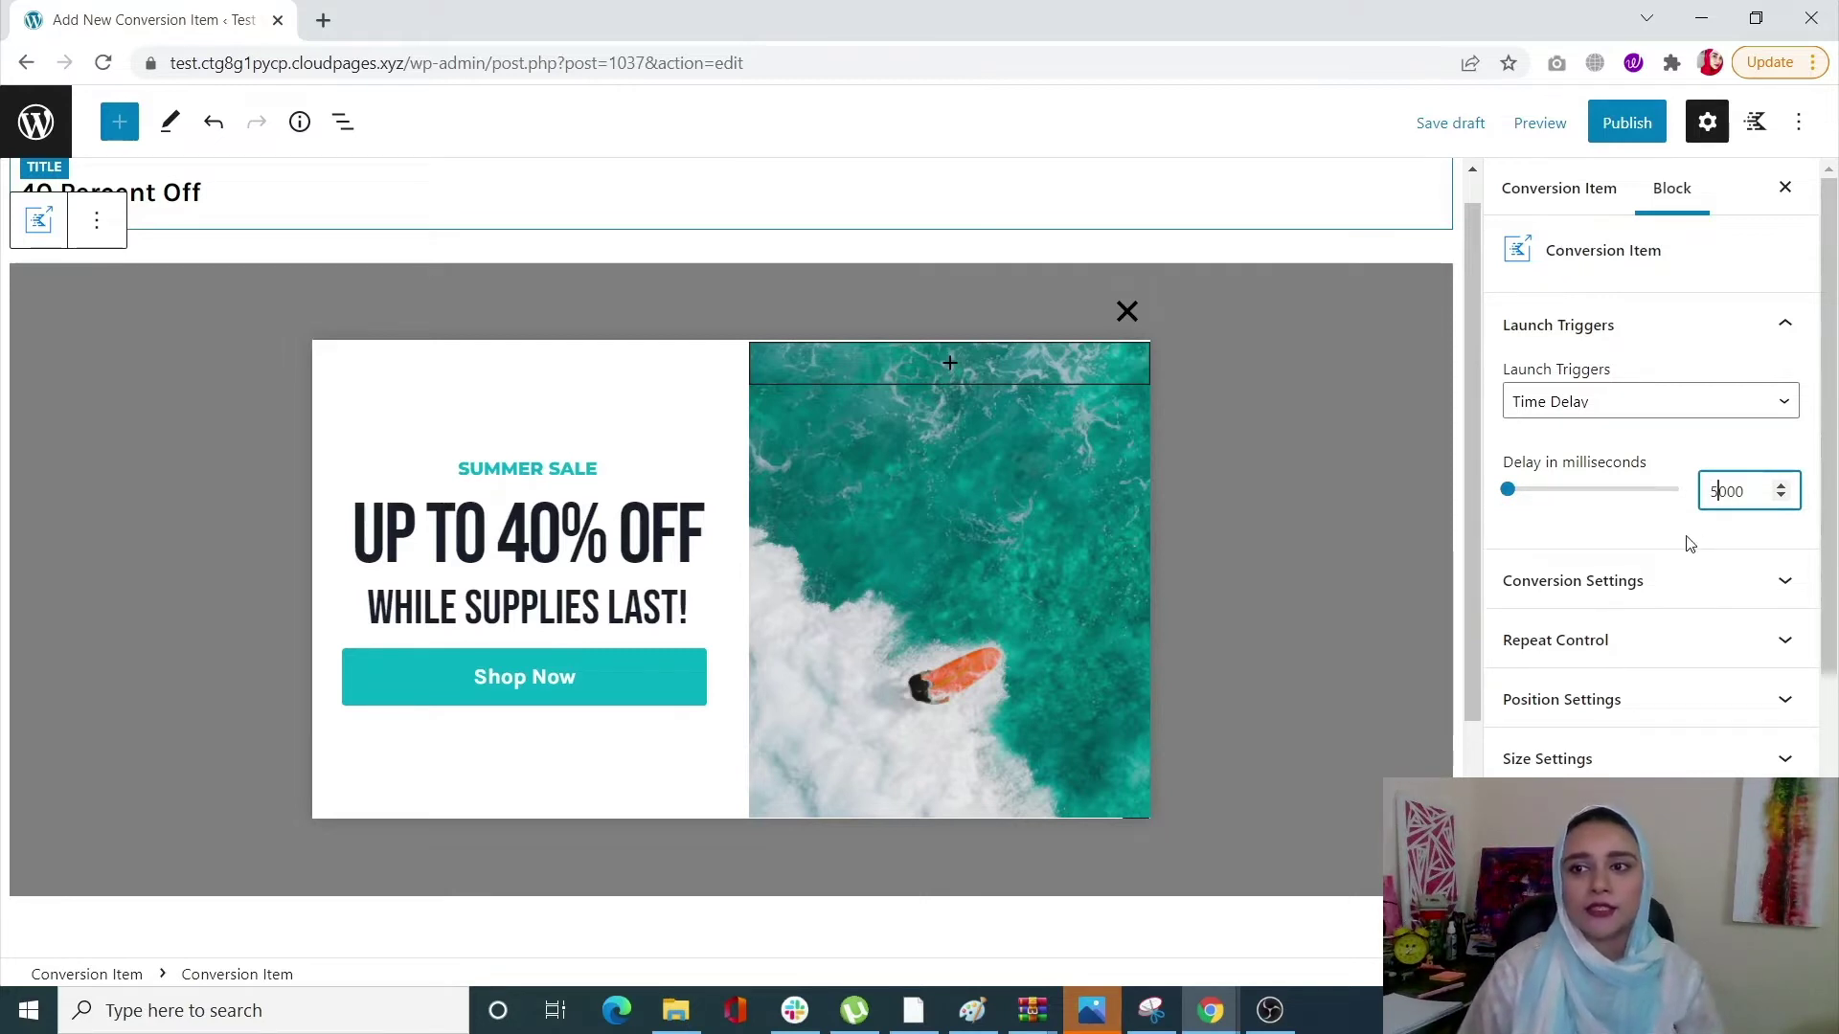
# Change the popup's launch trigger to Scroll Distance with a scroll down distance of 0.
pyautogui.click(1713, 403)
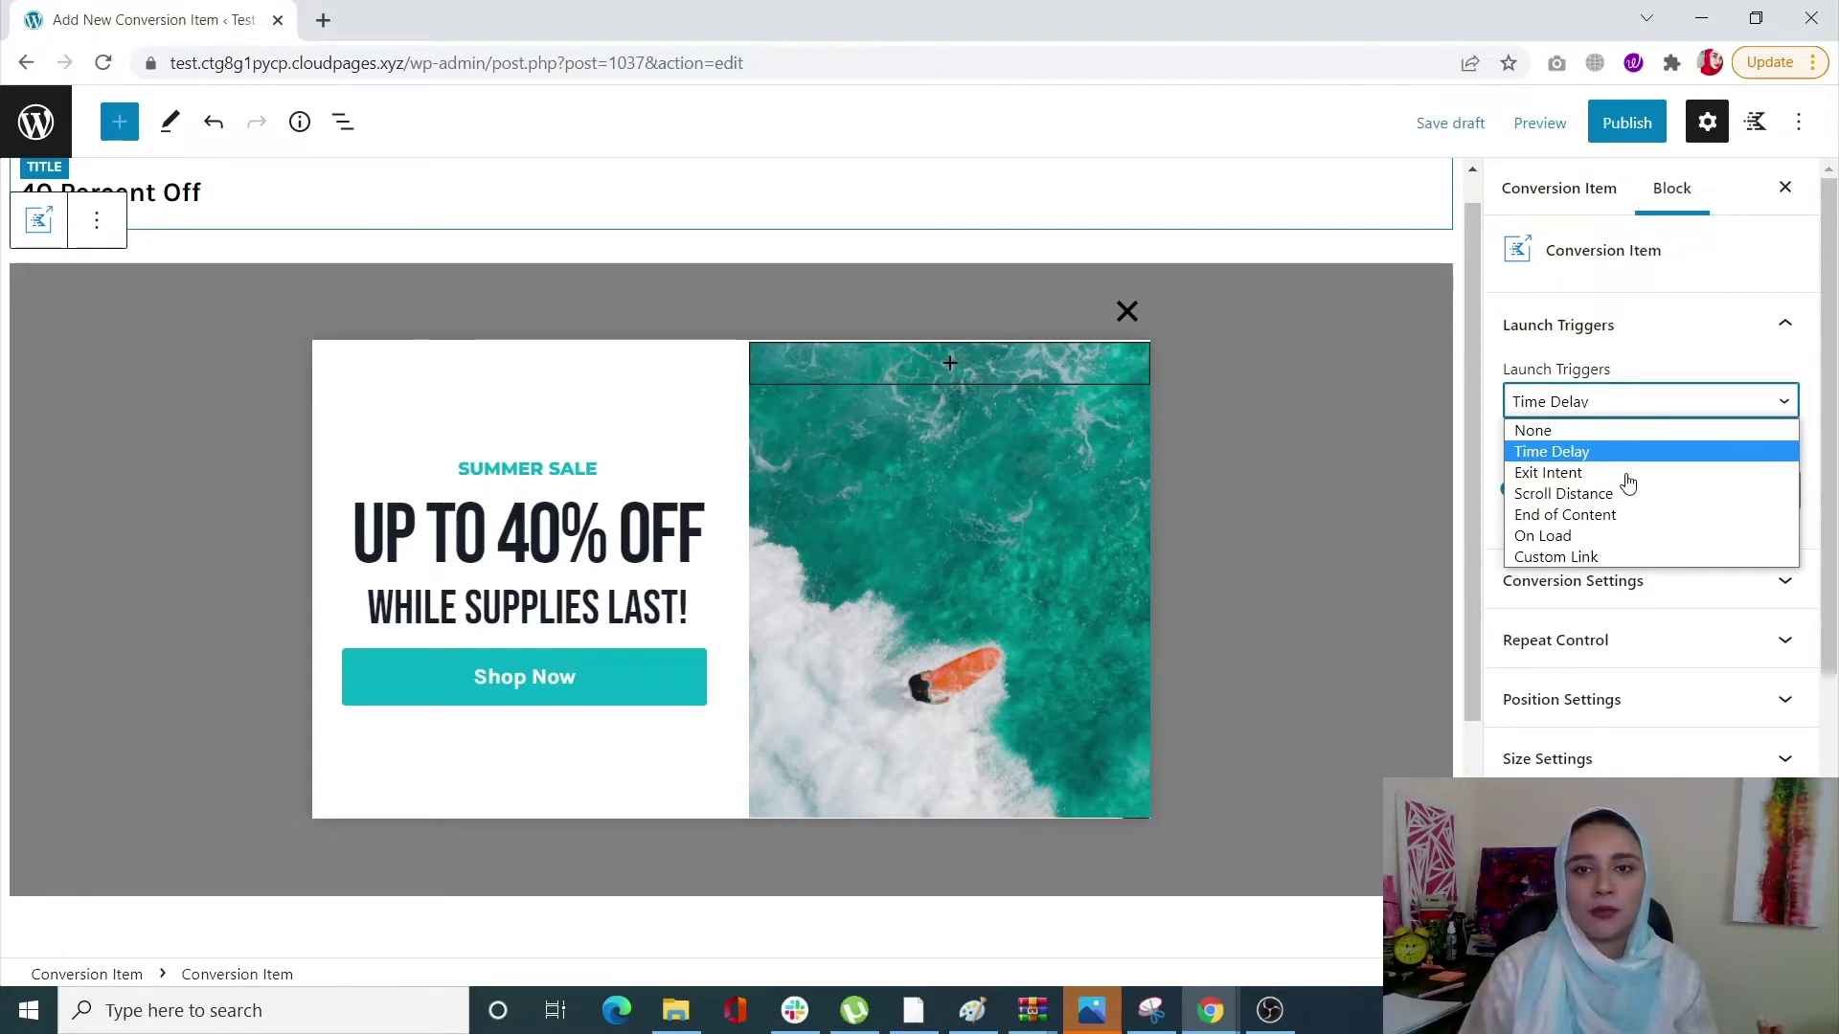
pyautogui.click(1535, 495)
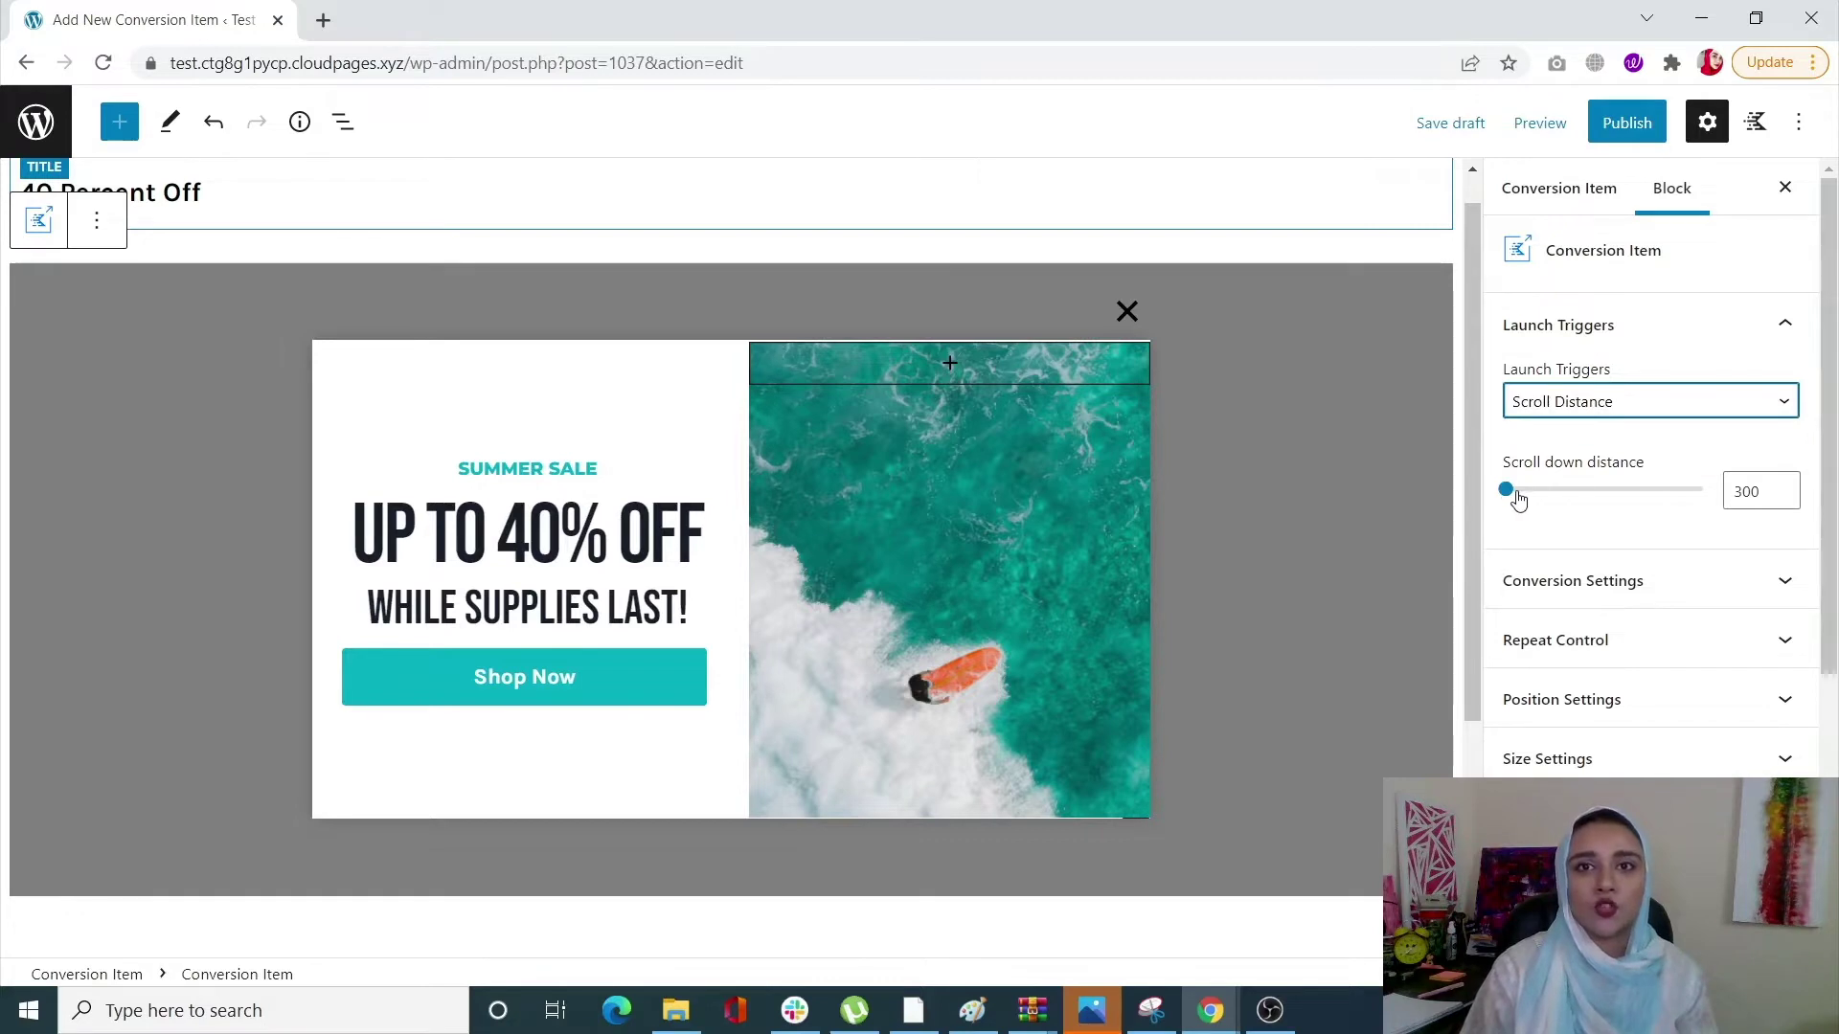
pyautogui.scroll(-1, 1519, 501)
pyautogui.scroll(-4, 1519, 501)
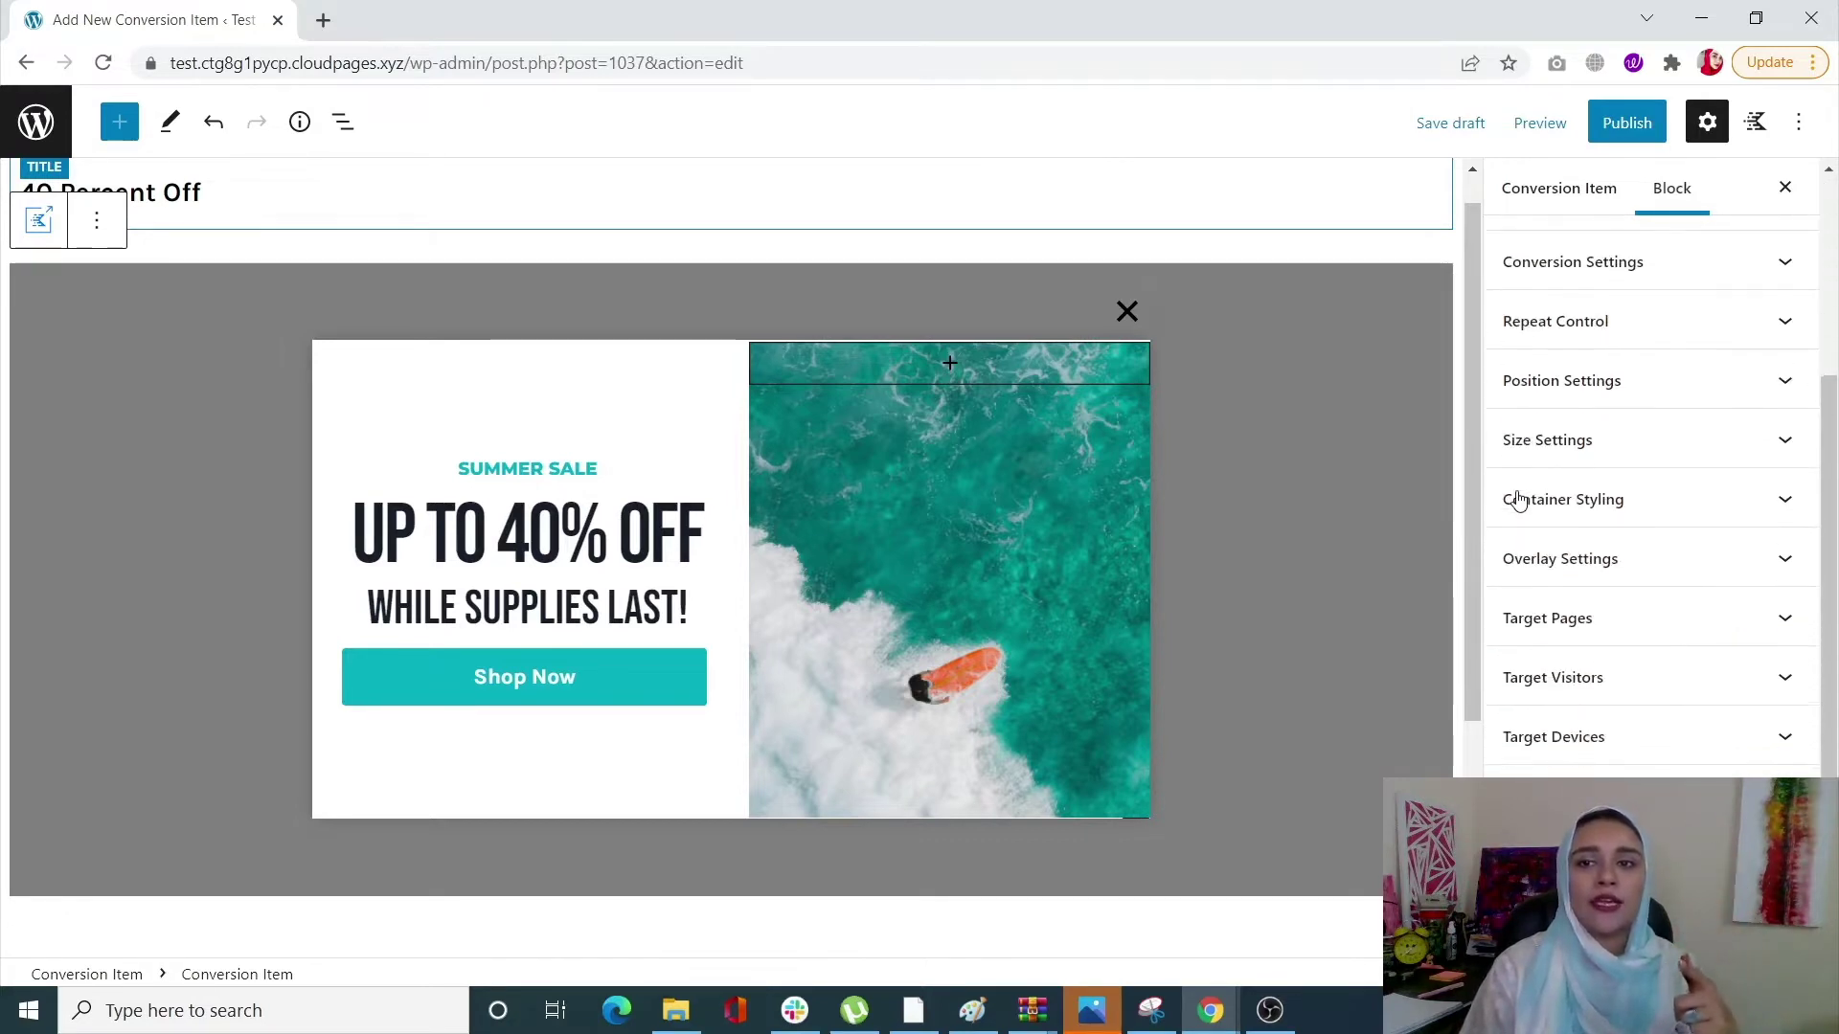
pyautogui.scroll(5, 1519, 501)
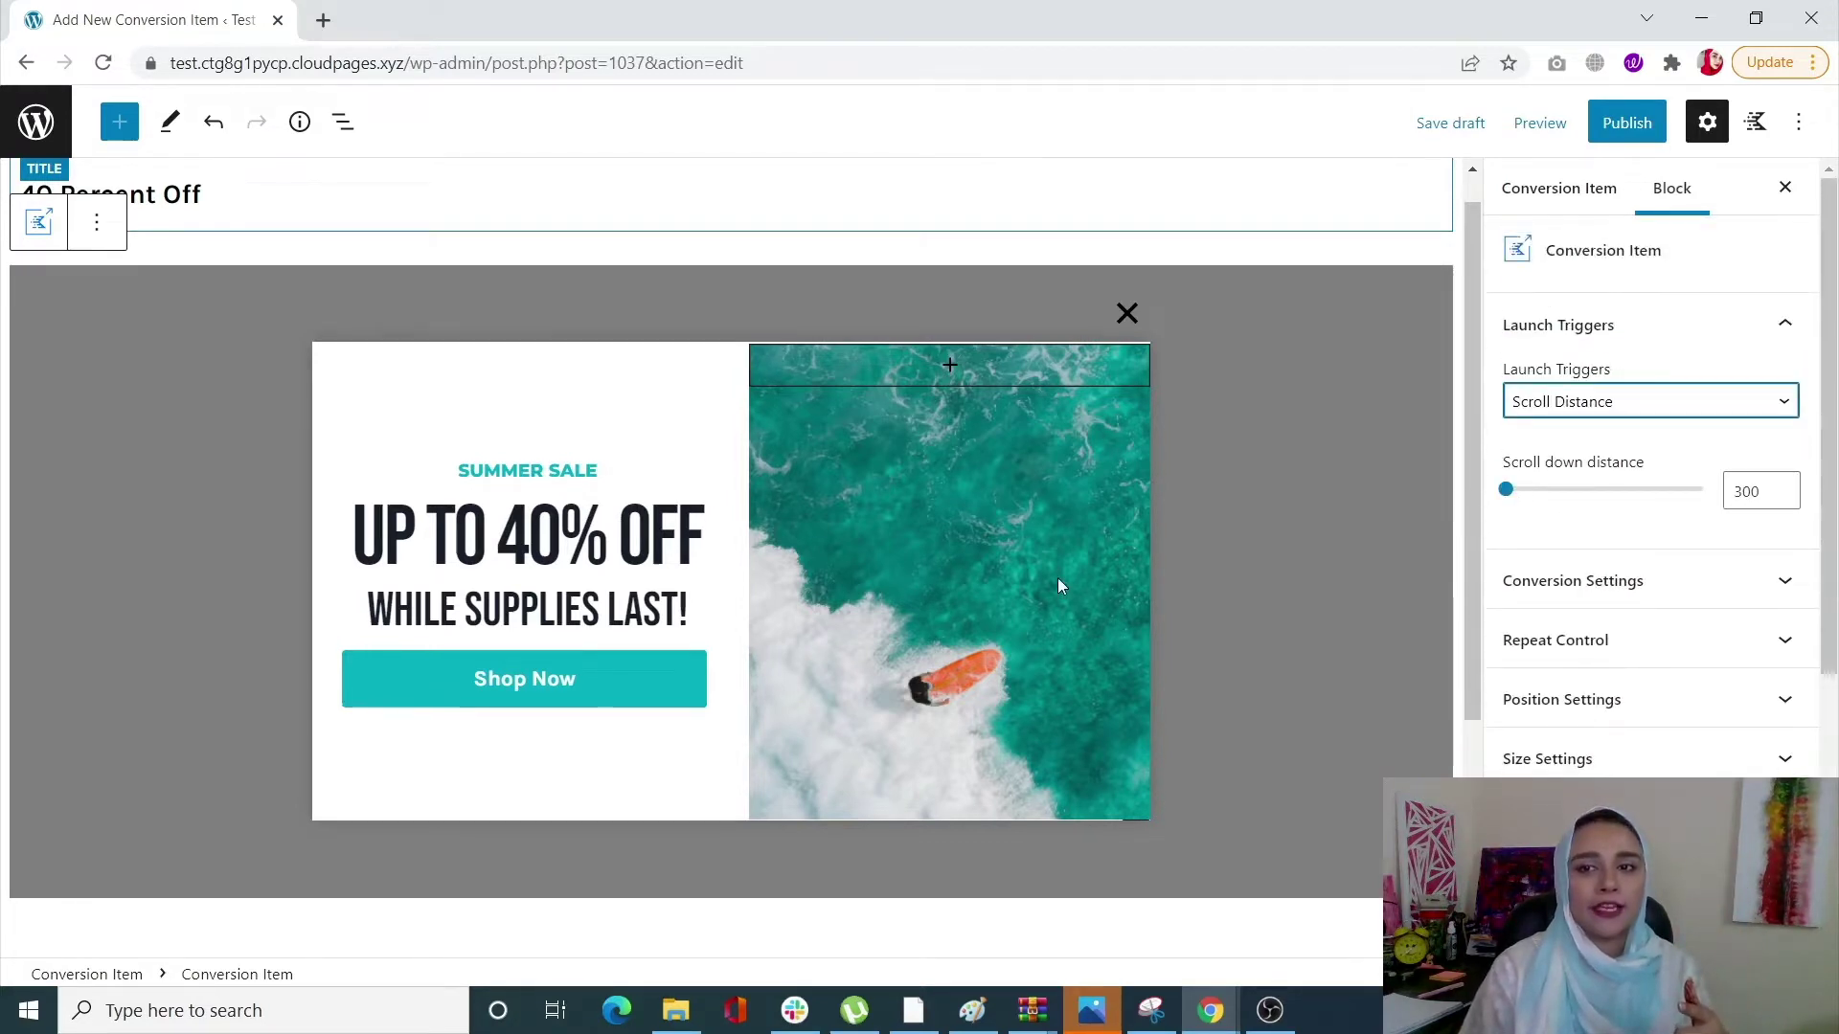
pyautogui.scroll(-3, 1057, 578)
pyautogui.scroll(3, 1057, 578)
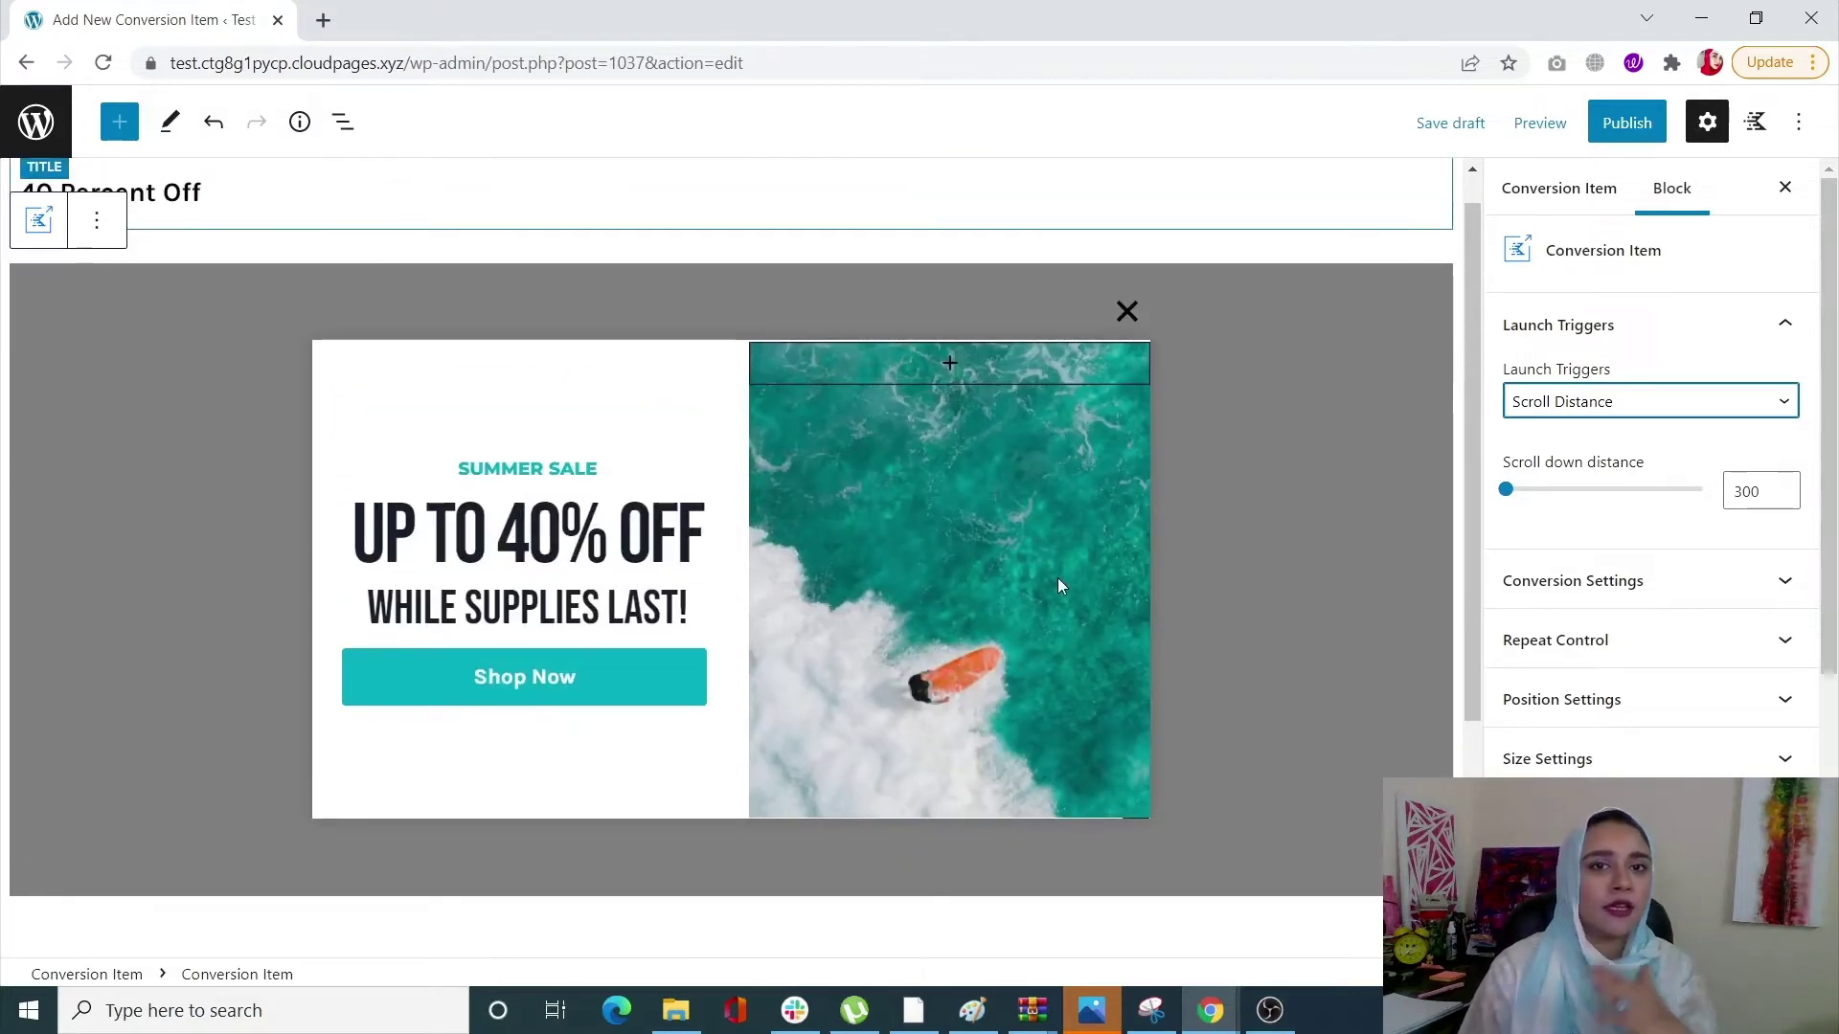
pyautogui.click(1506, 492)
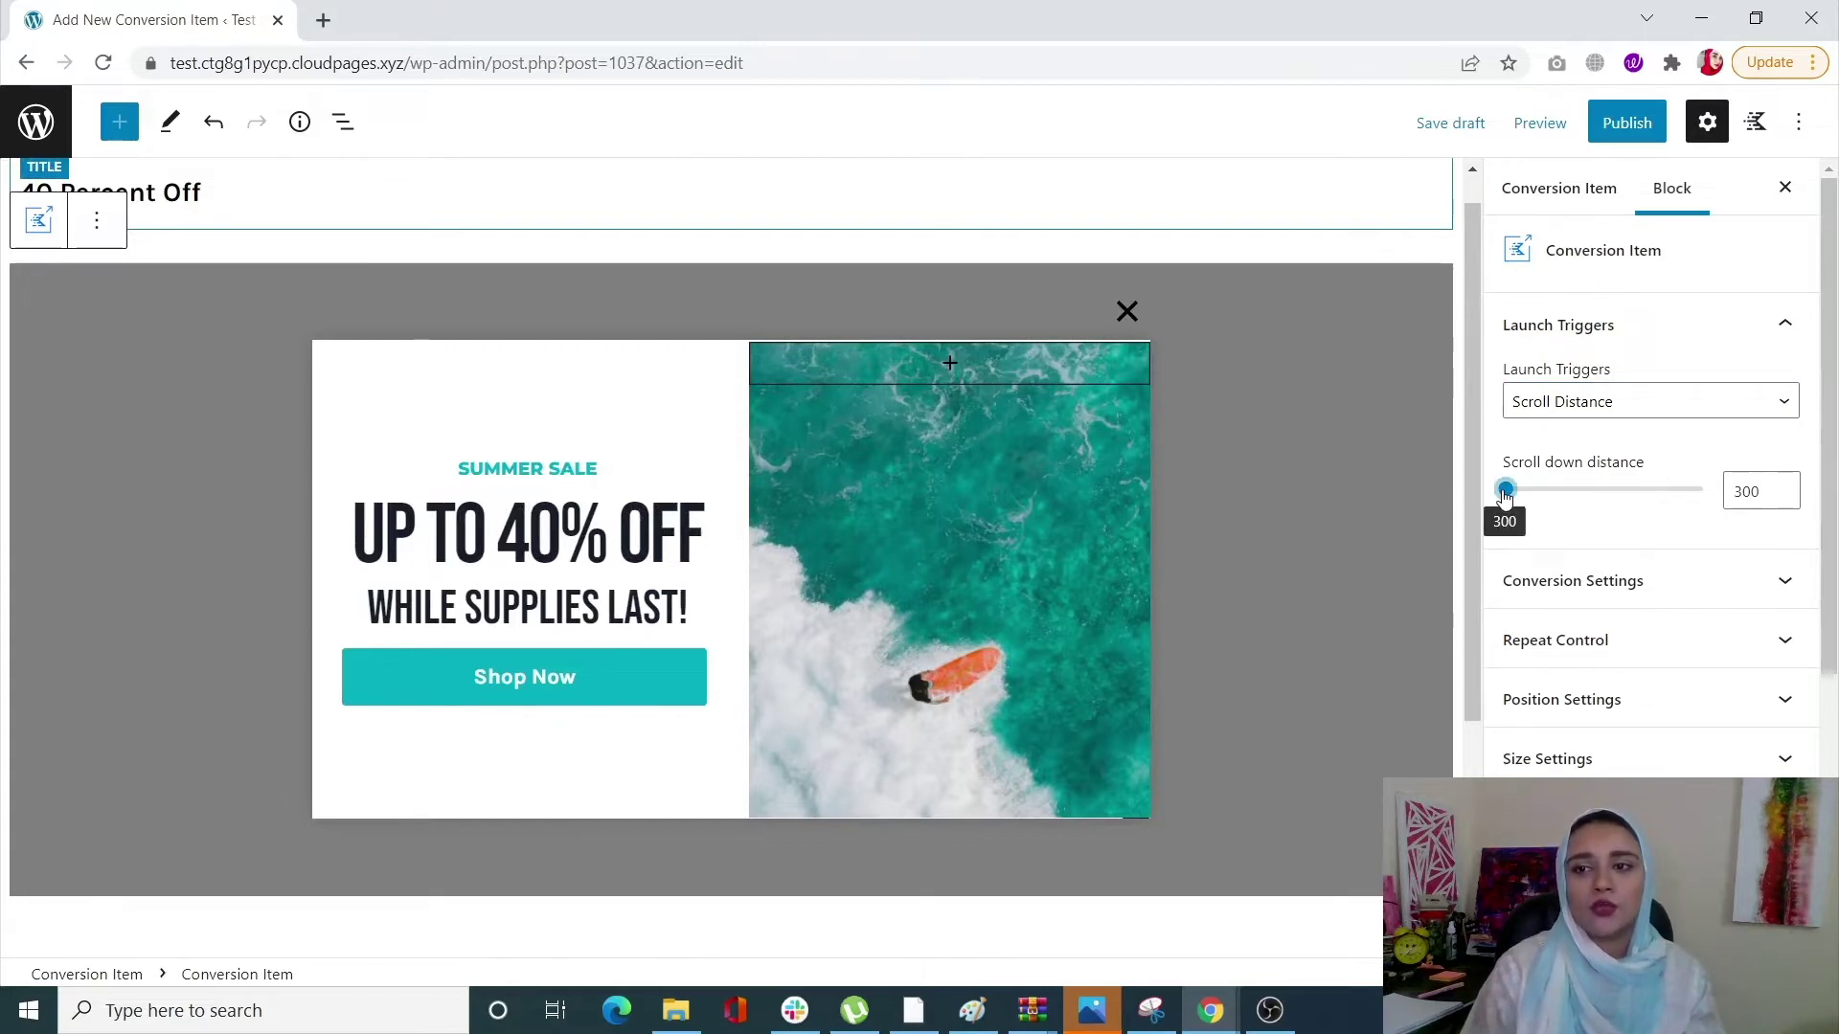
pyautogui.moveTo(1505, 491)
pyautogui.mouseDown()
pyautogui.moveTo(1676, 469)
pyautogui.moveTo(1505, 490)
pyautogui.mouseUp()
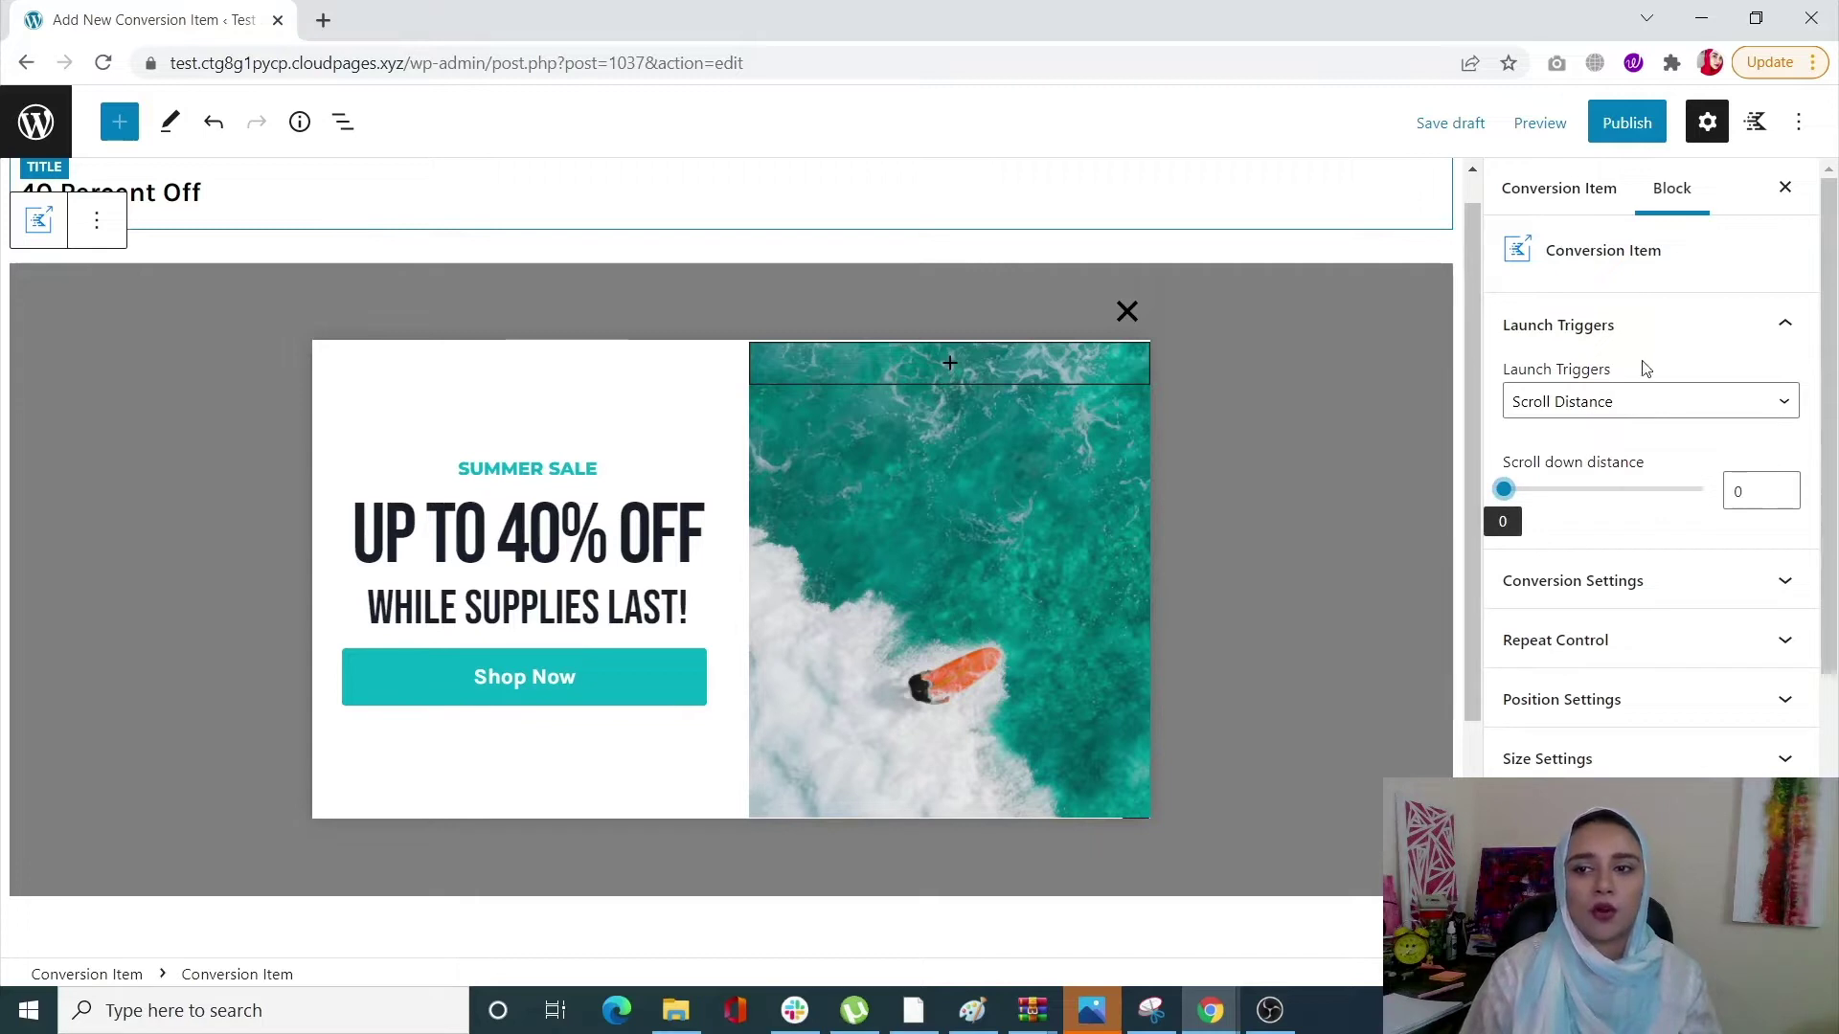
# Try the Custom Link launch trigger, and set the popup's trigger to On Load instead.
pyautogui.click(1749, 404)
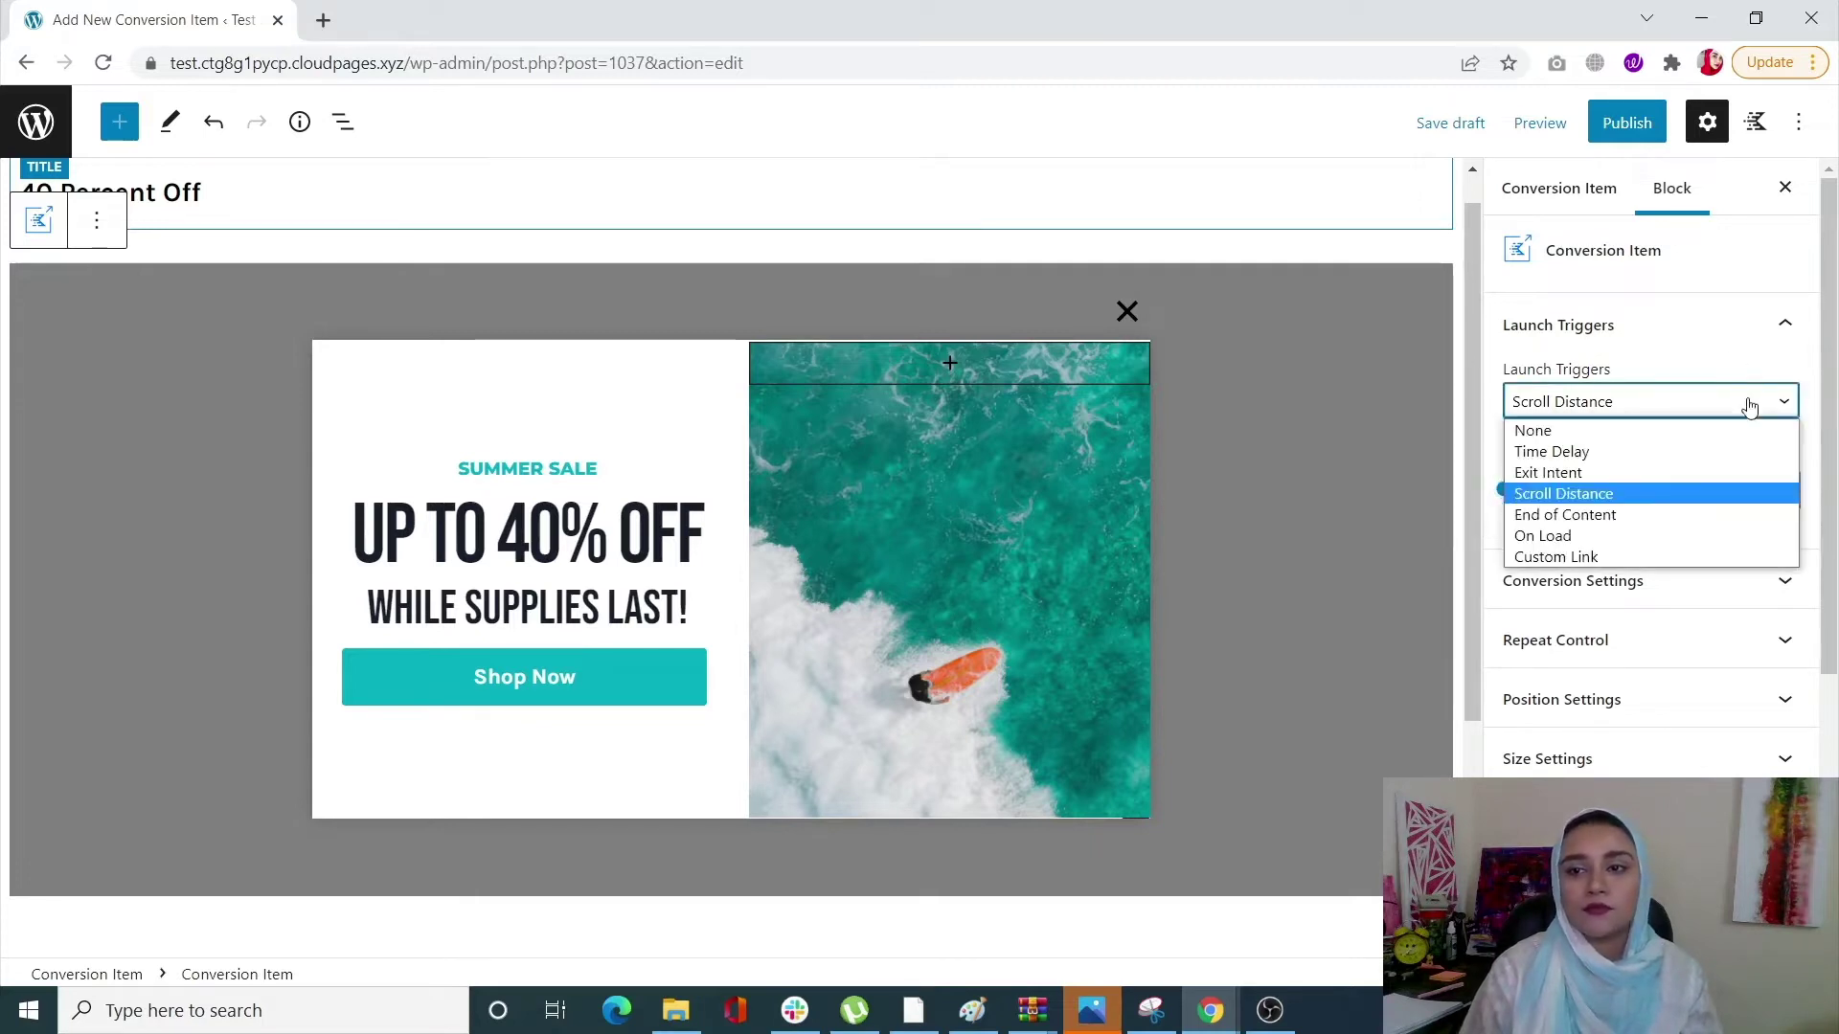
pyautogui.click(1661, 559)
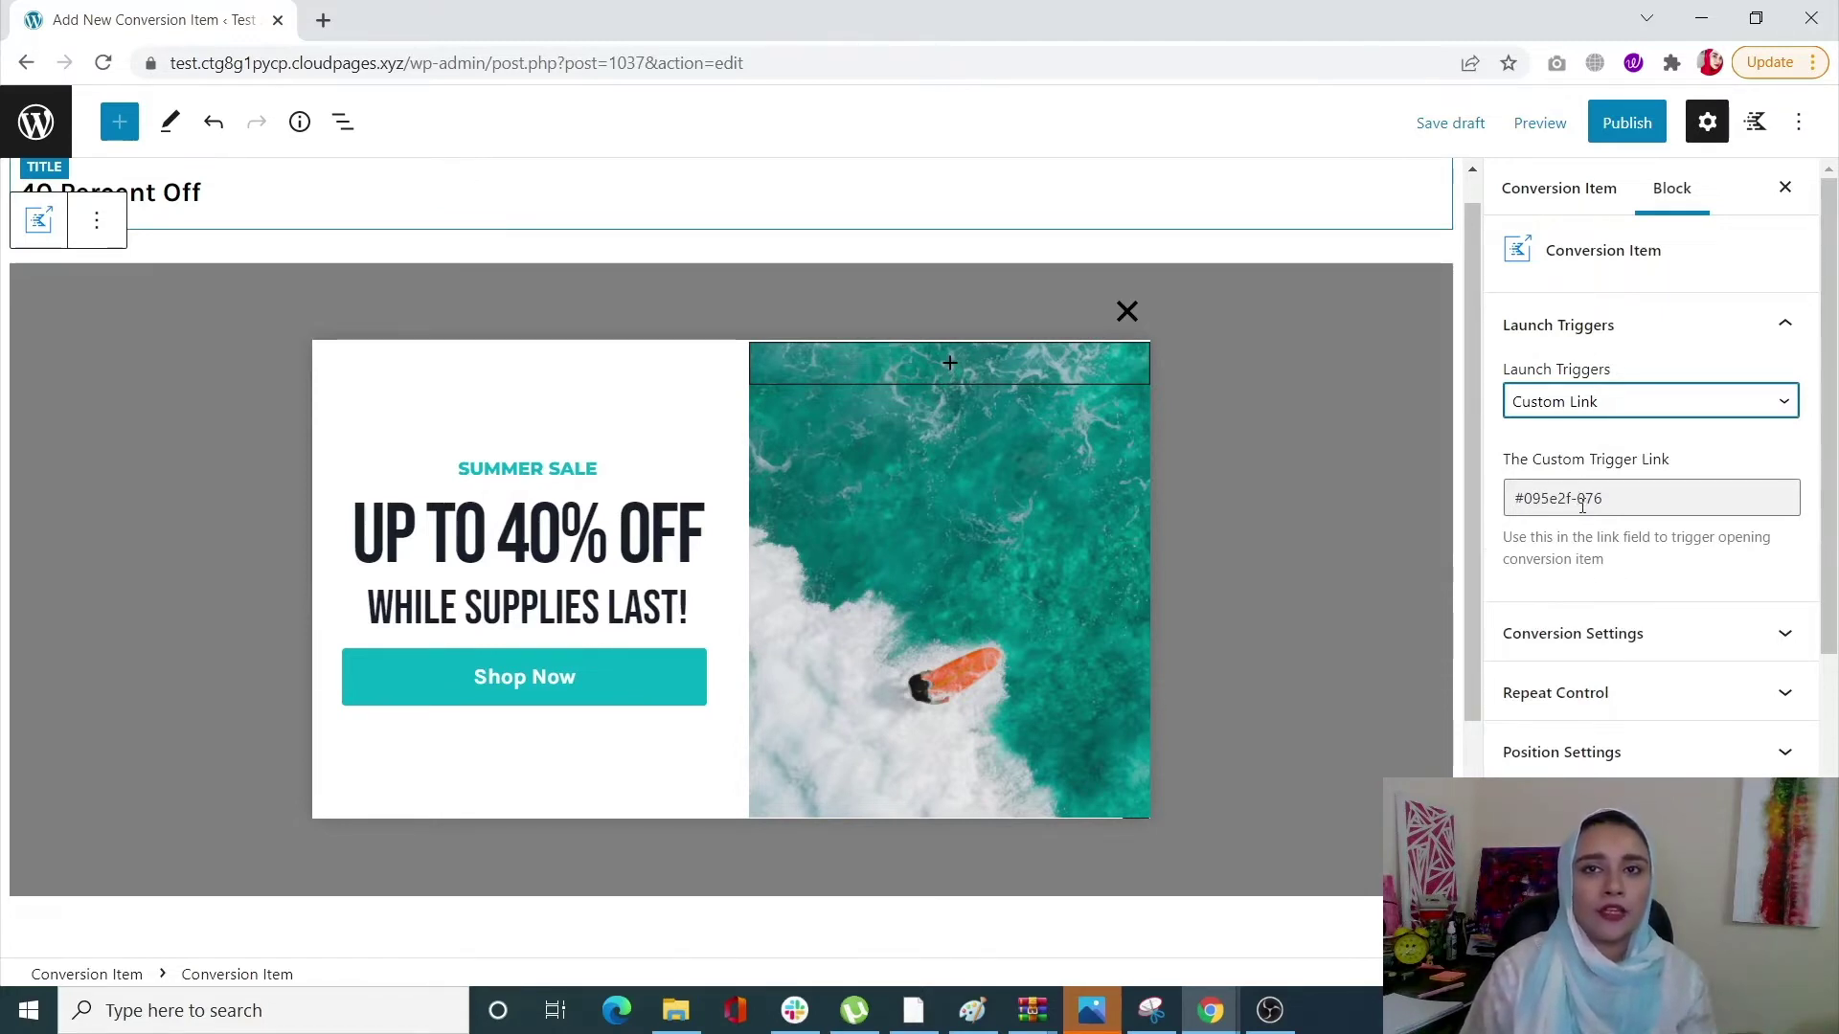
pyautogui.click(1682, 398)
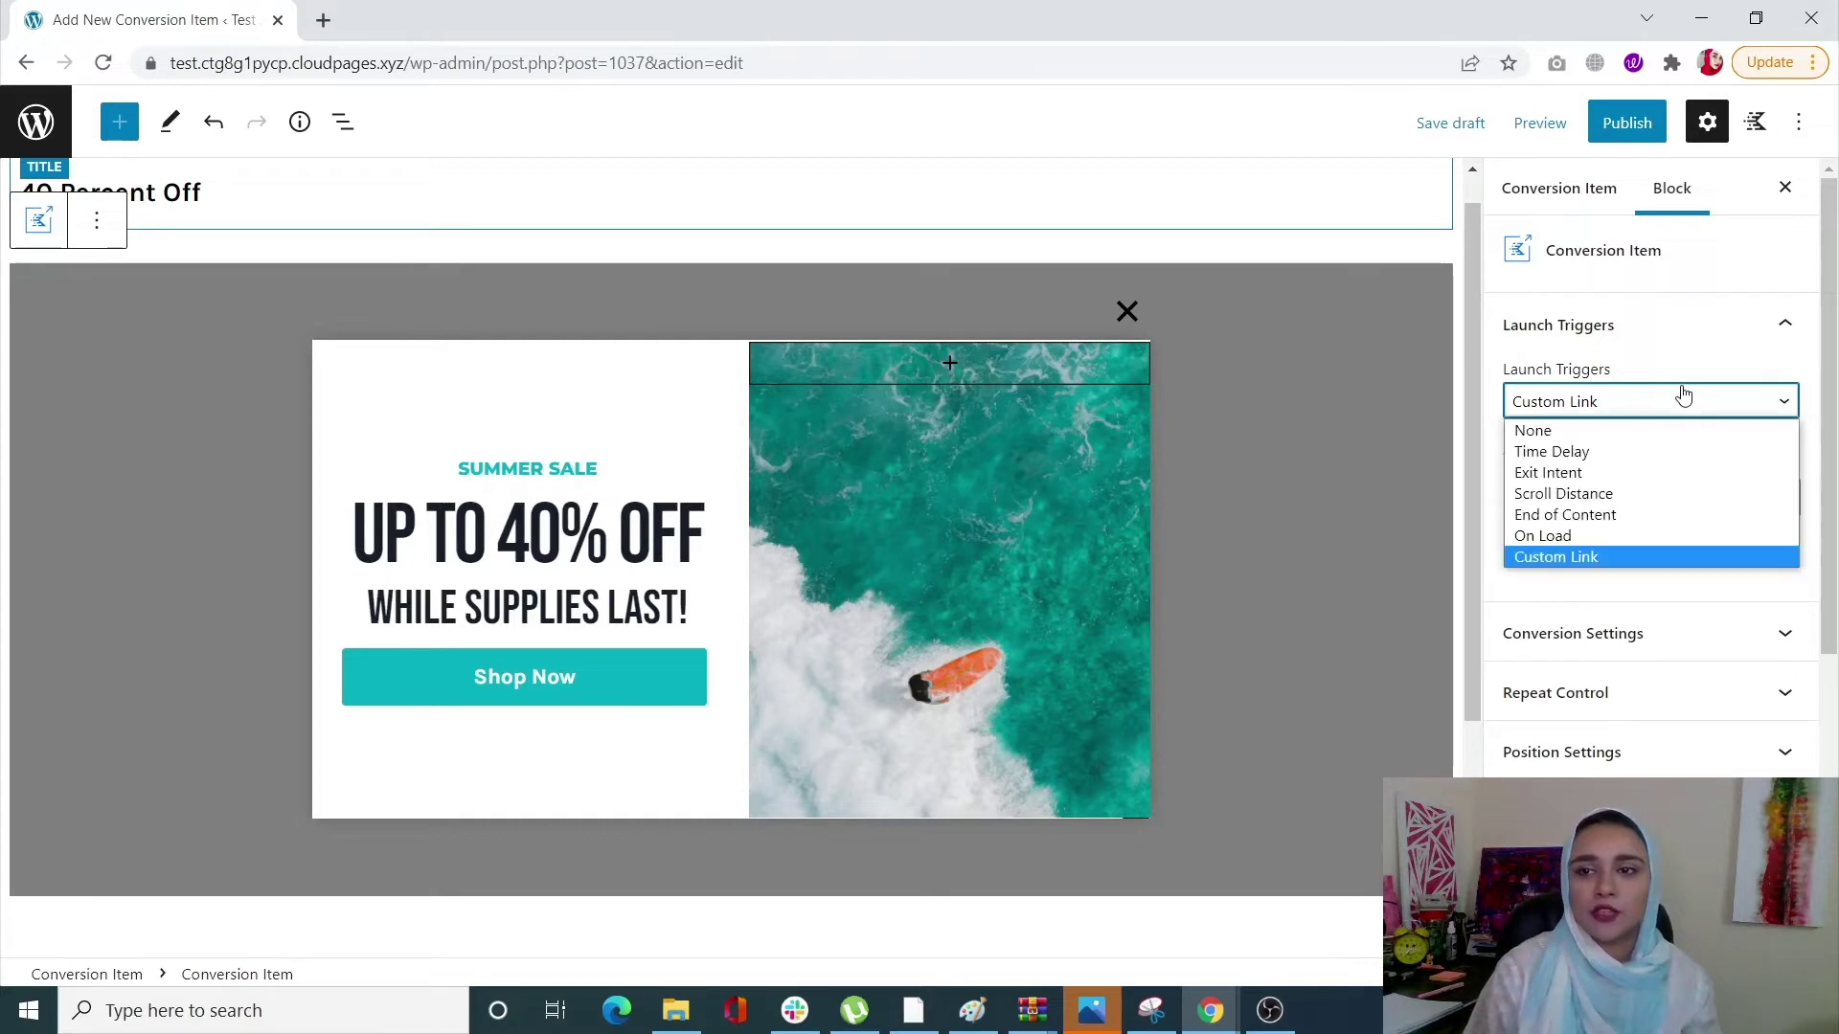
pyautogui.click(1694, 533)
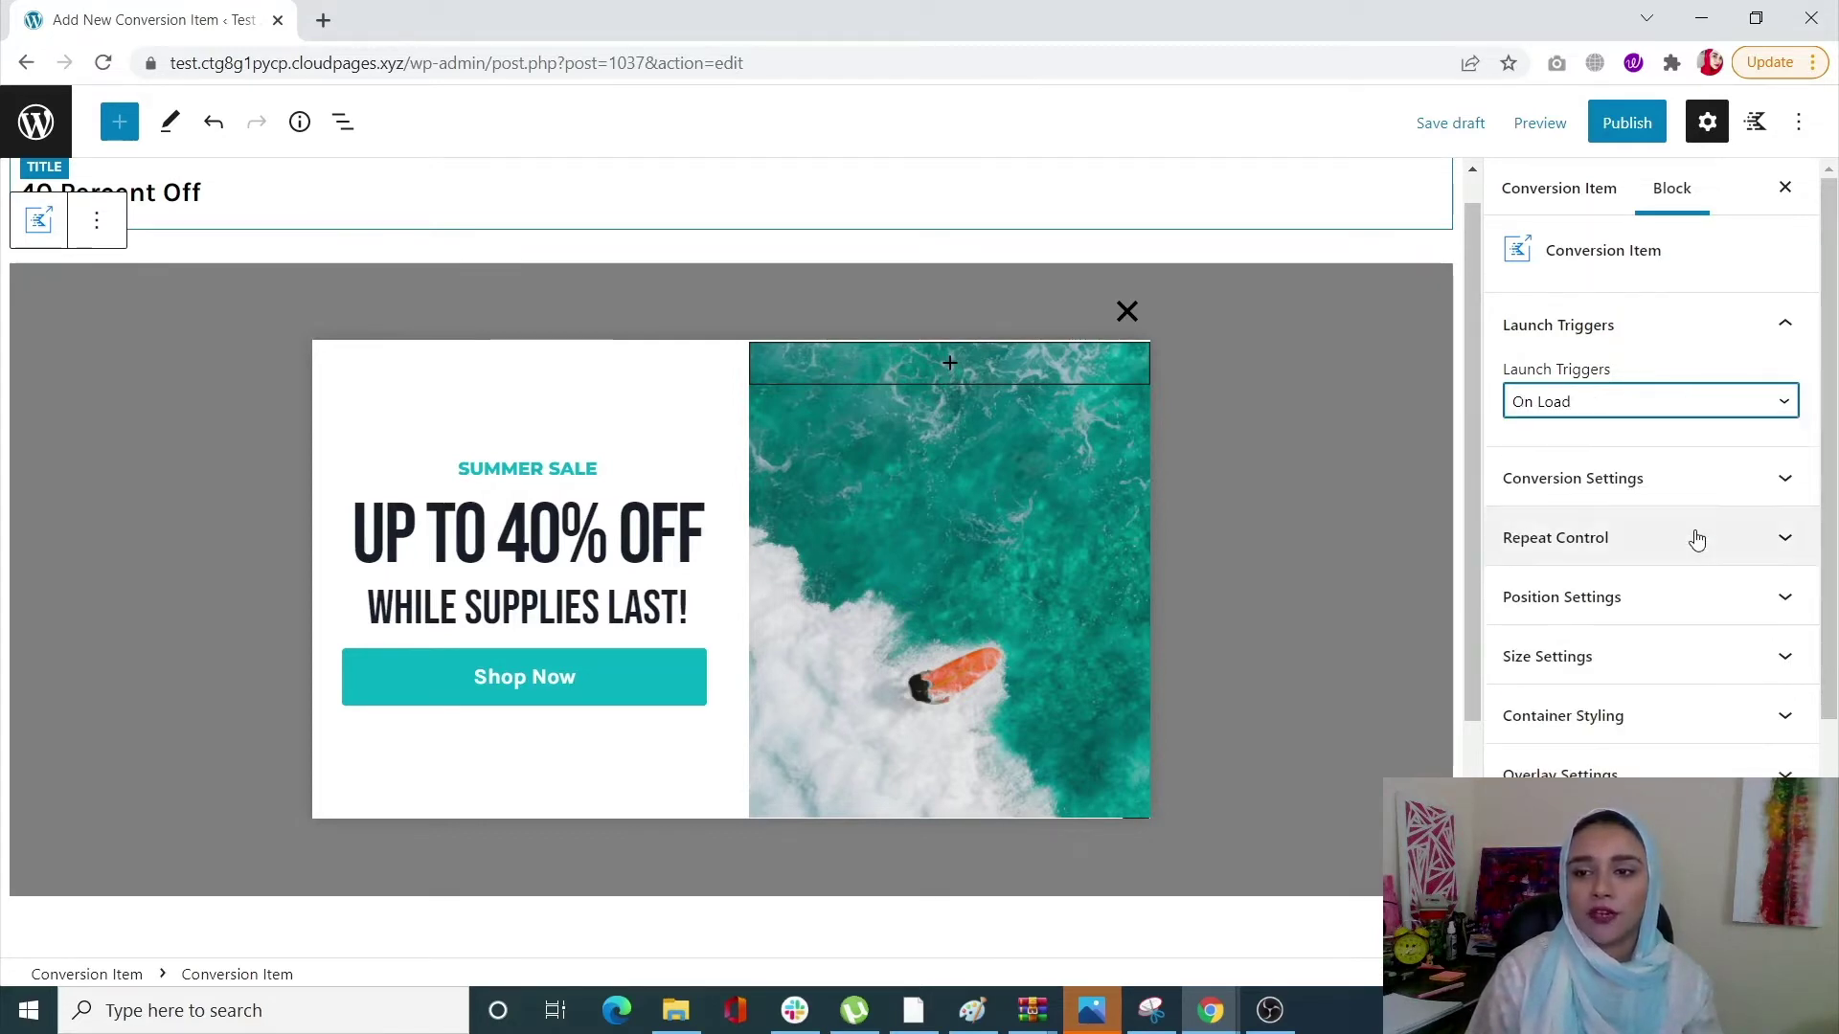
# Examine the popup's conversion settings, including the conversion types, the goal options and the goal-specific button class.
pyautogui.click(1699, 482)
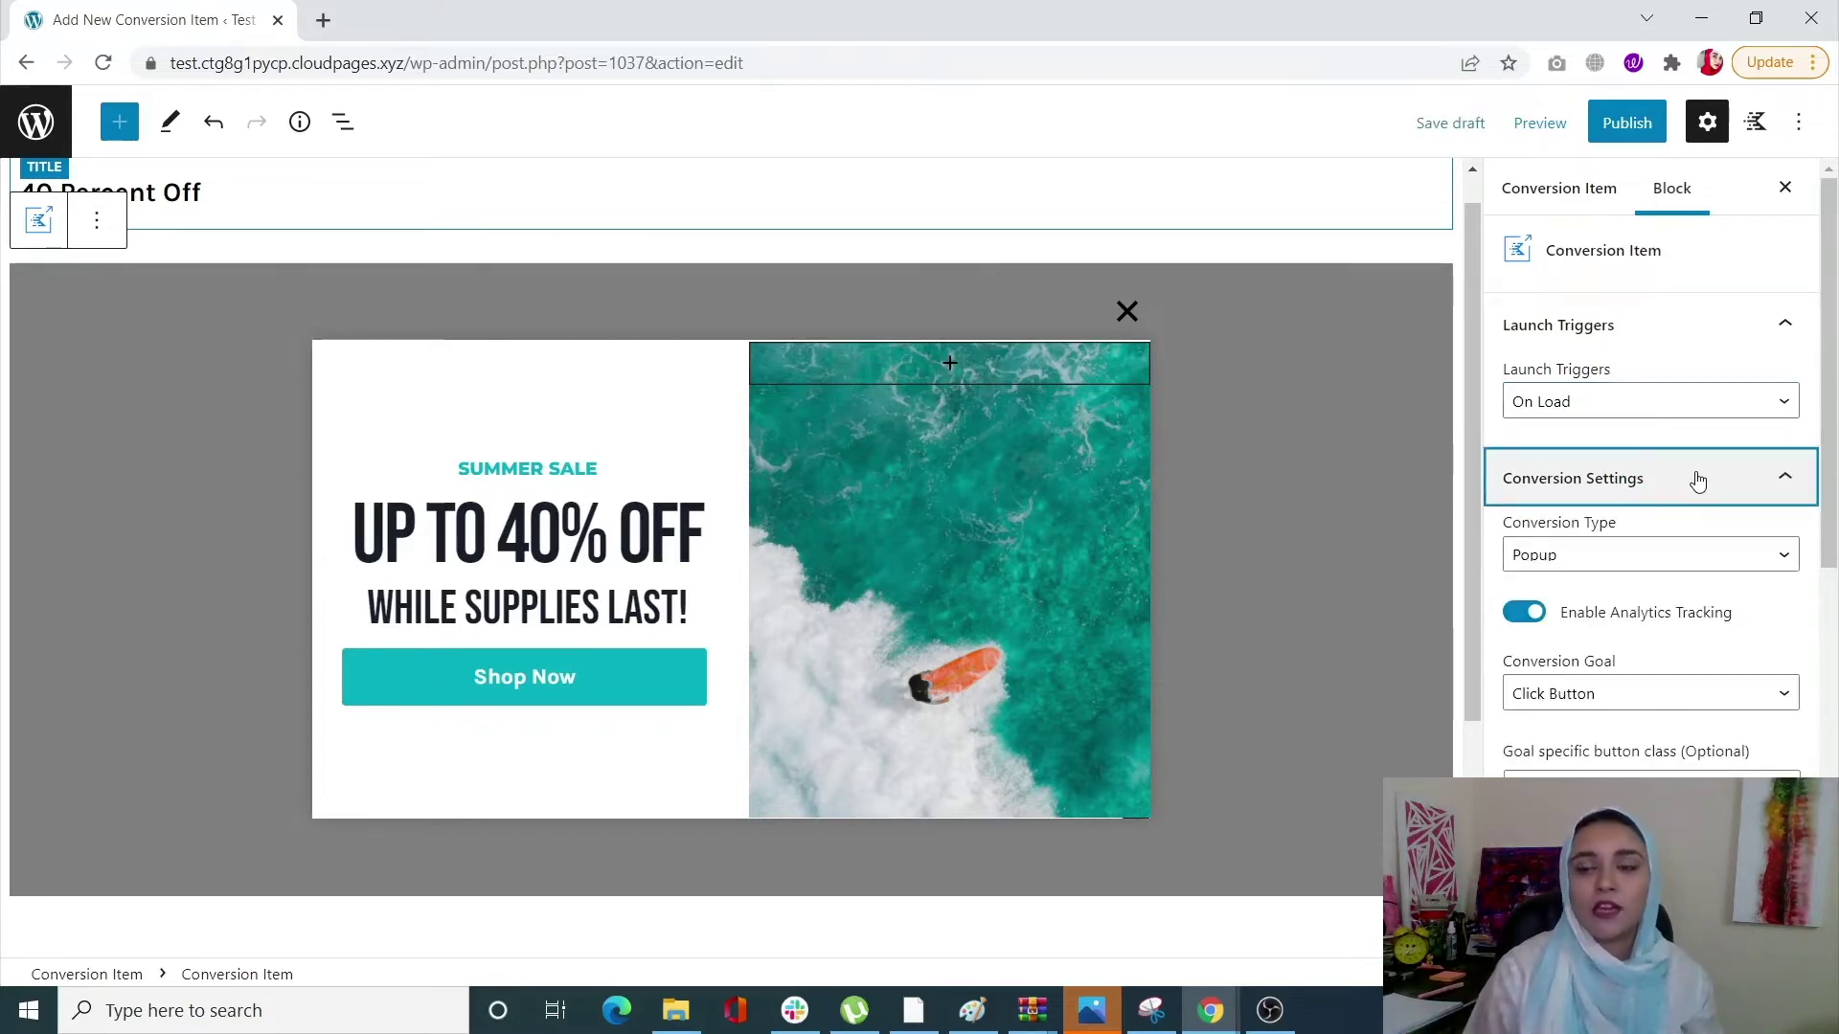
pyautogui.scroll(-1, 1737, 555)
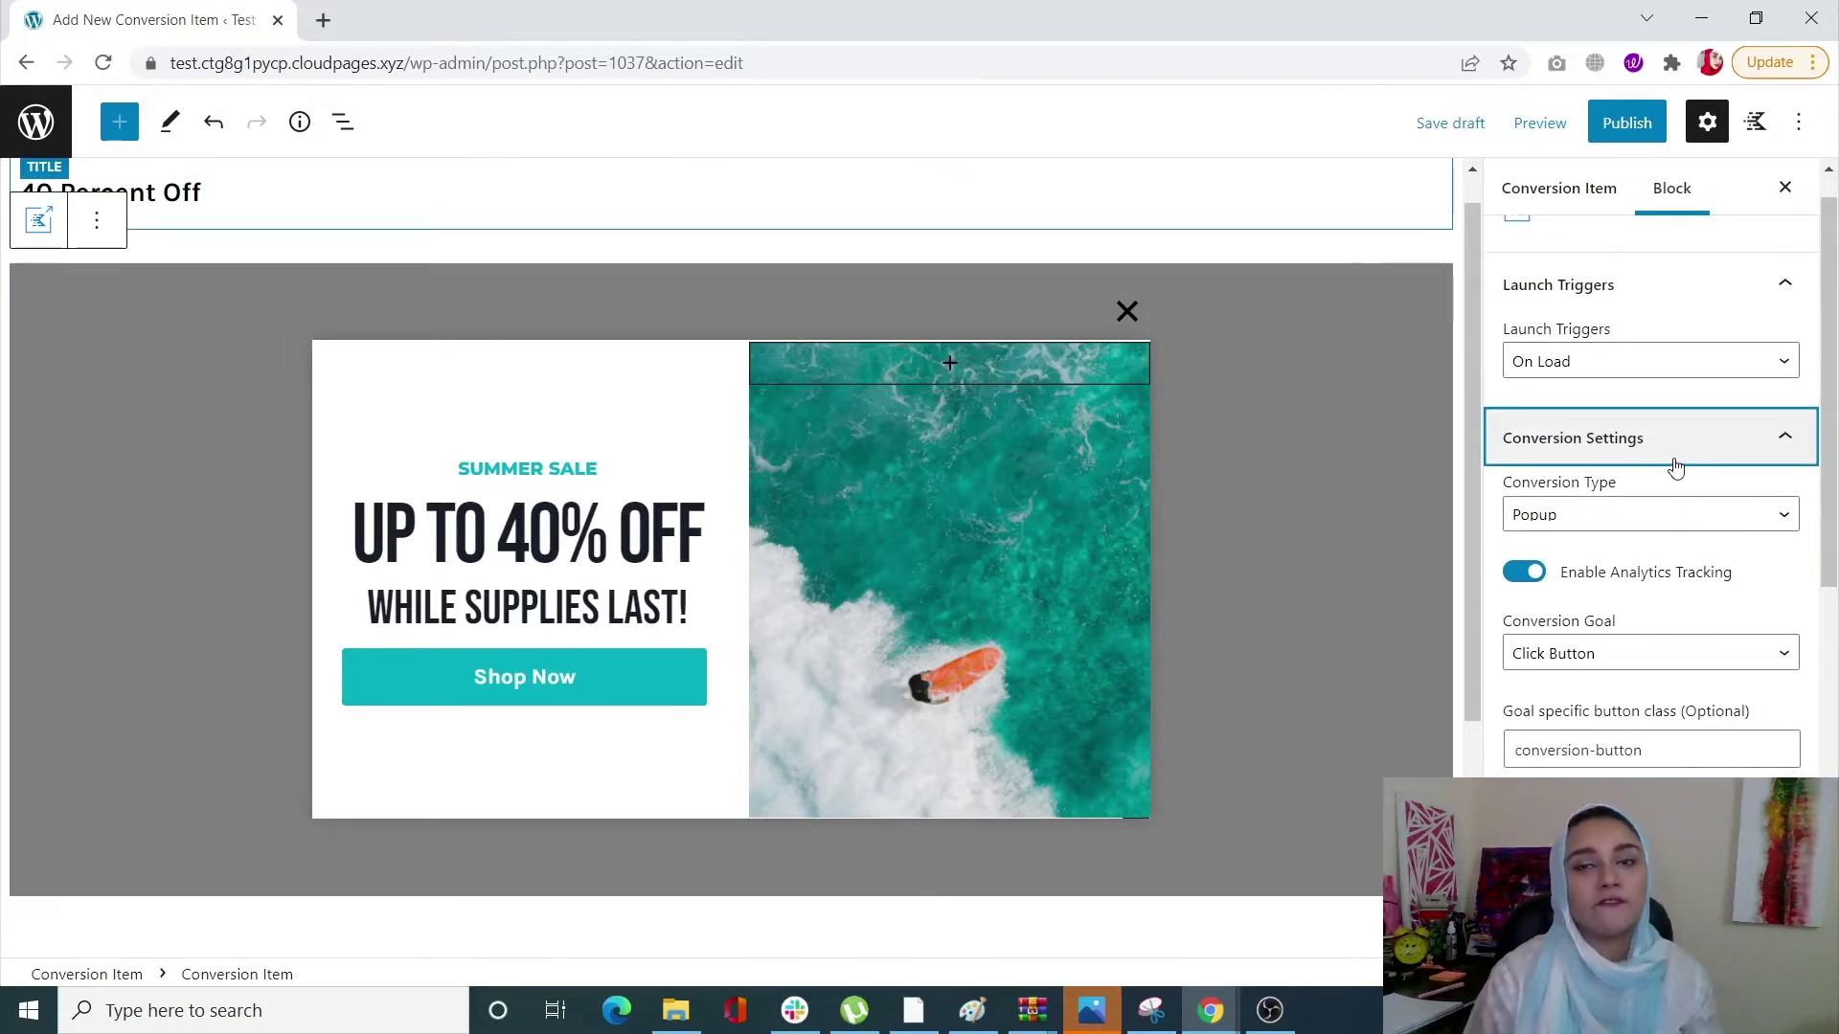
pyautogui.scroll(-2, 1678, 466)
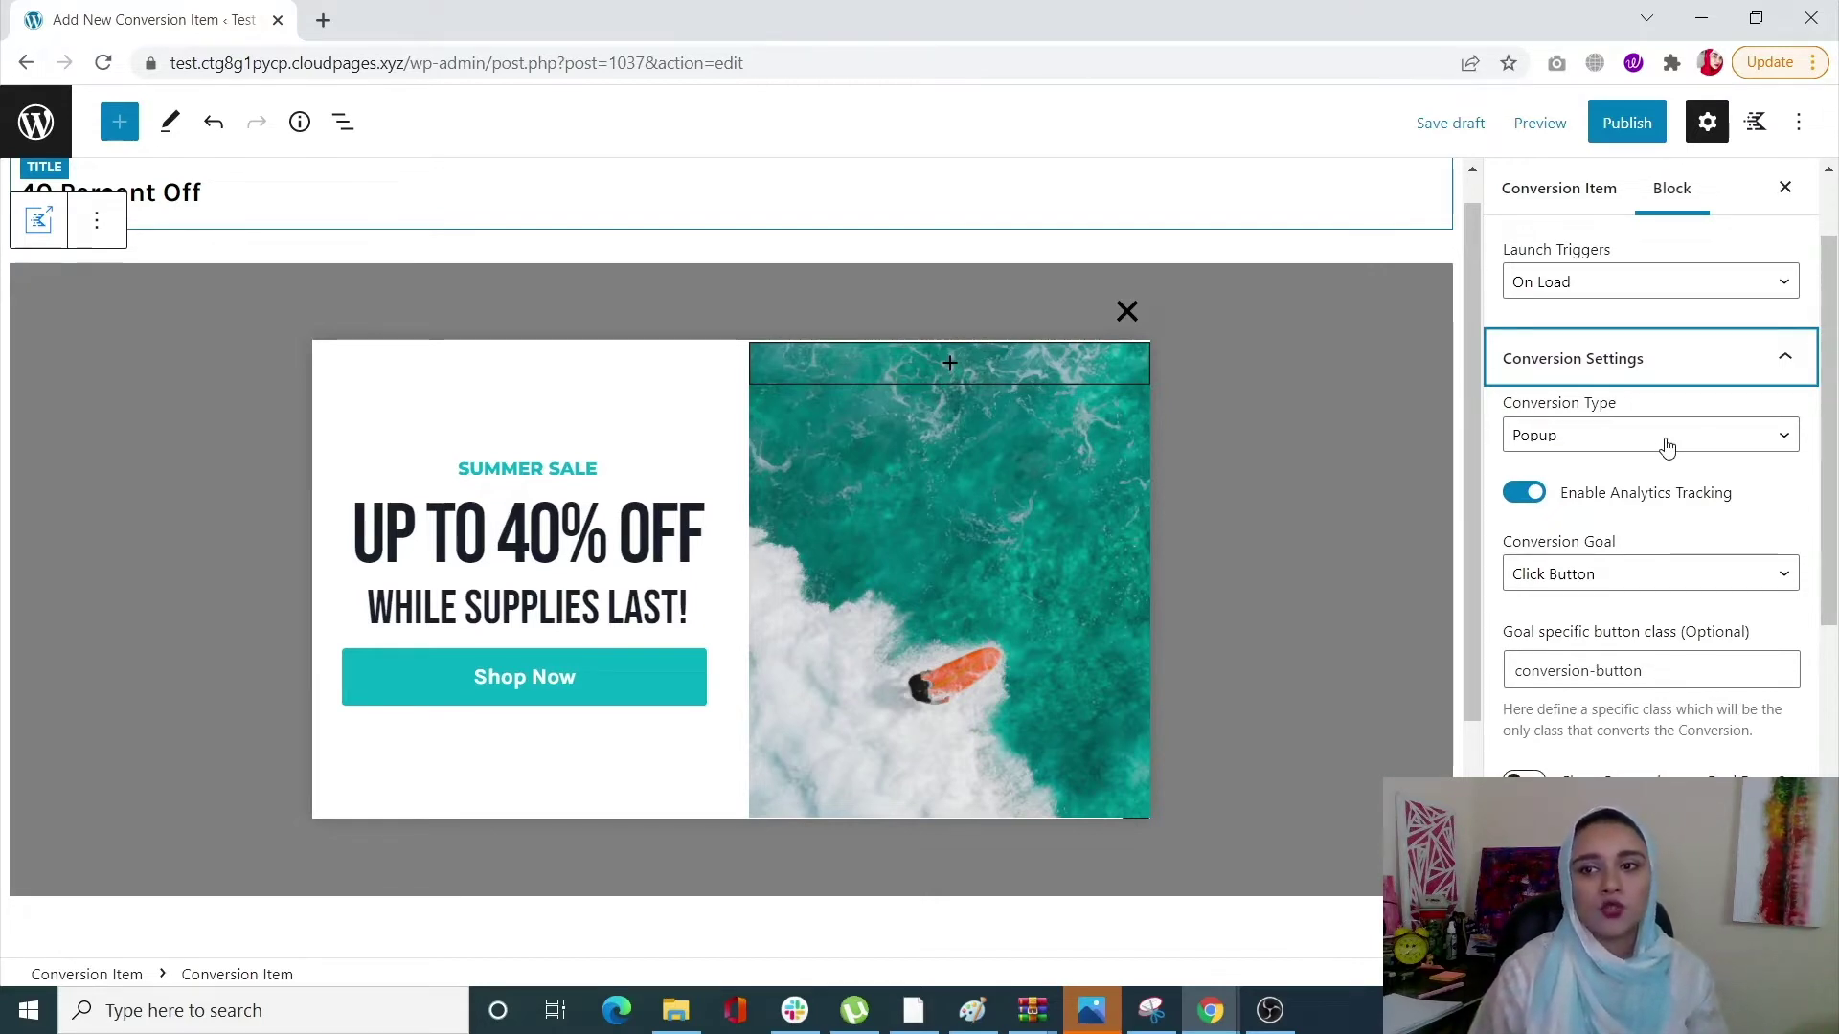
pyautogui.click(1667, 447)
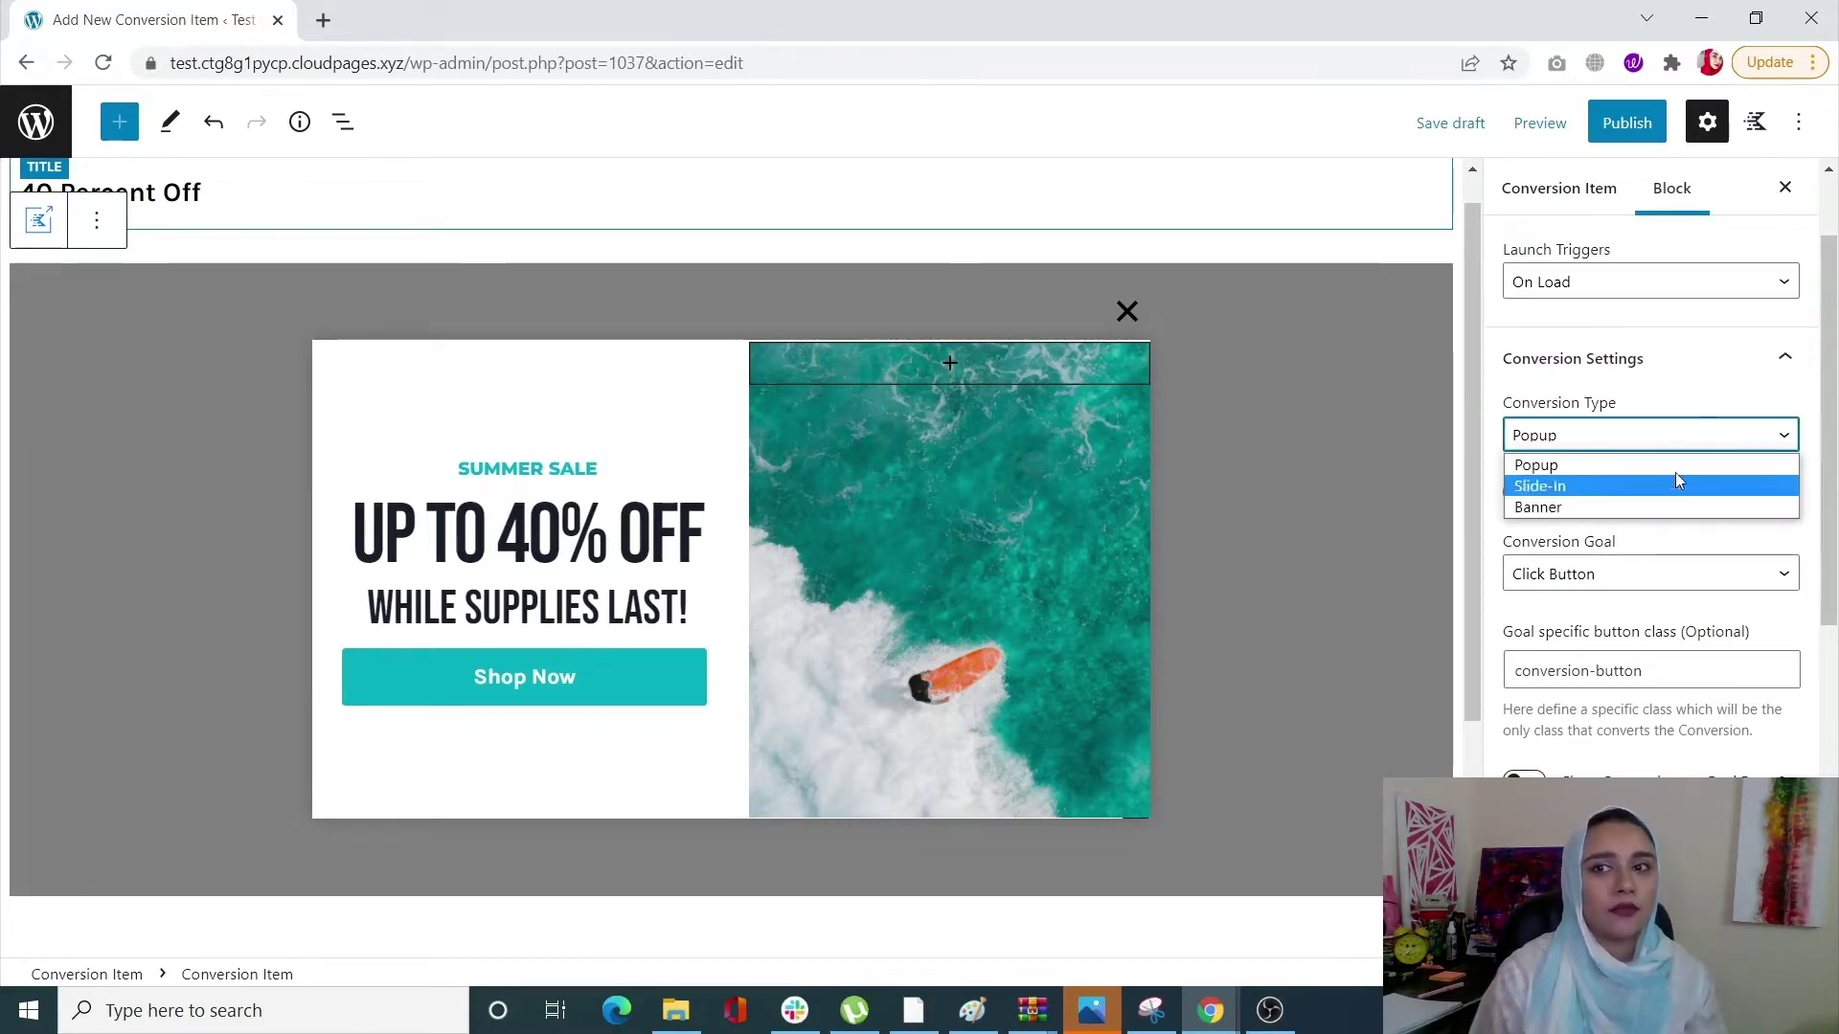
pyautogui.click(1681, 410)
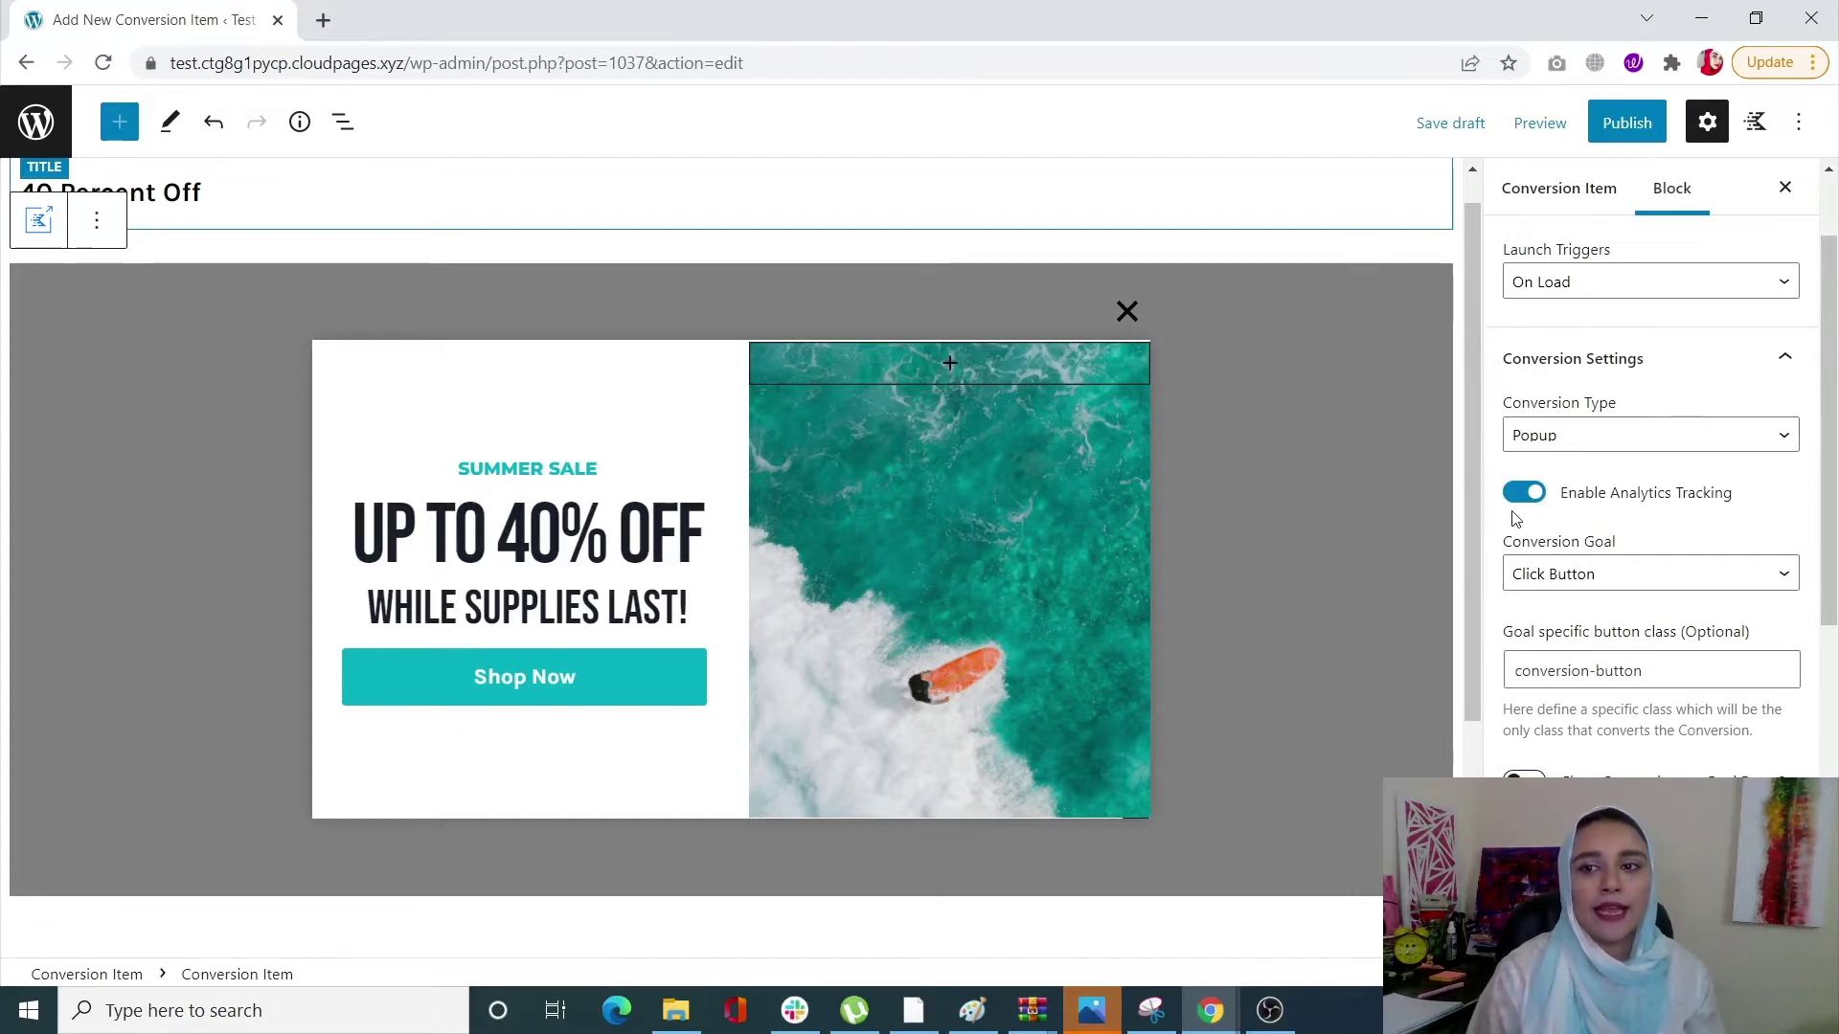
pyautogui.click(1608, 574)
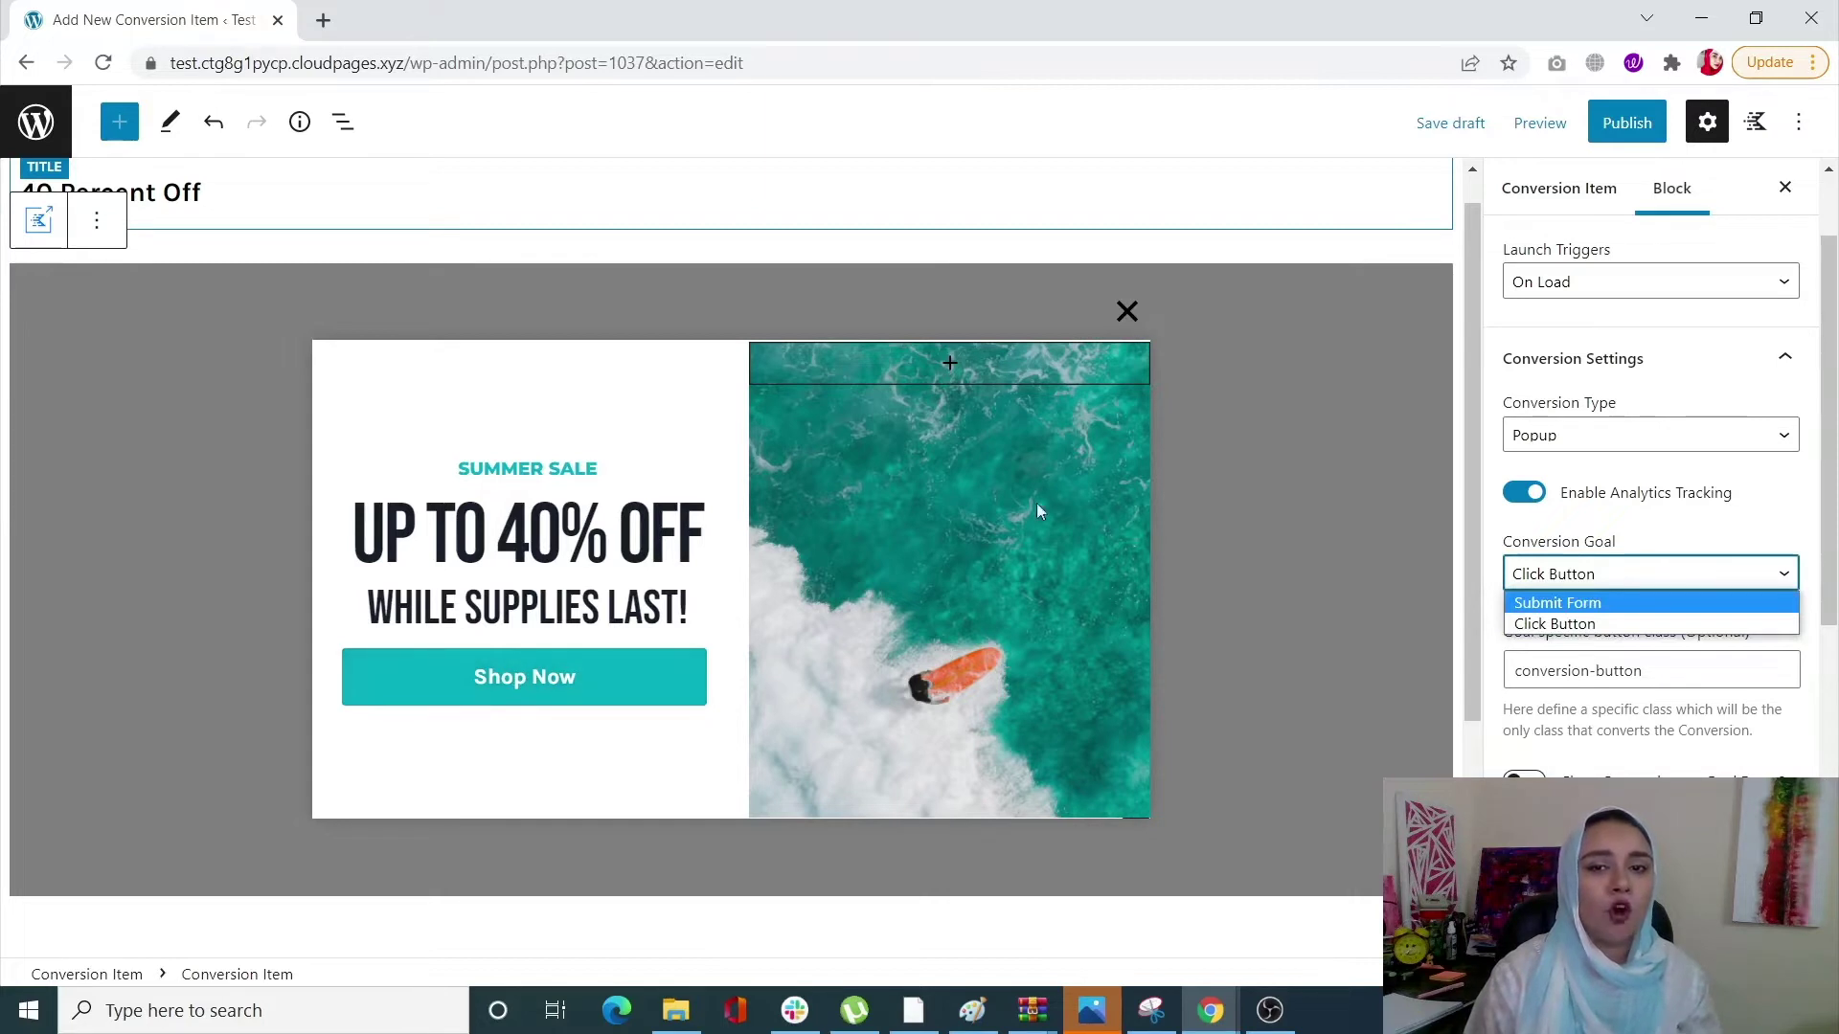
pyautogui.click(1617, 627)
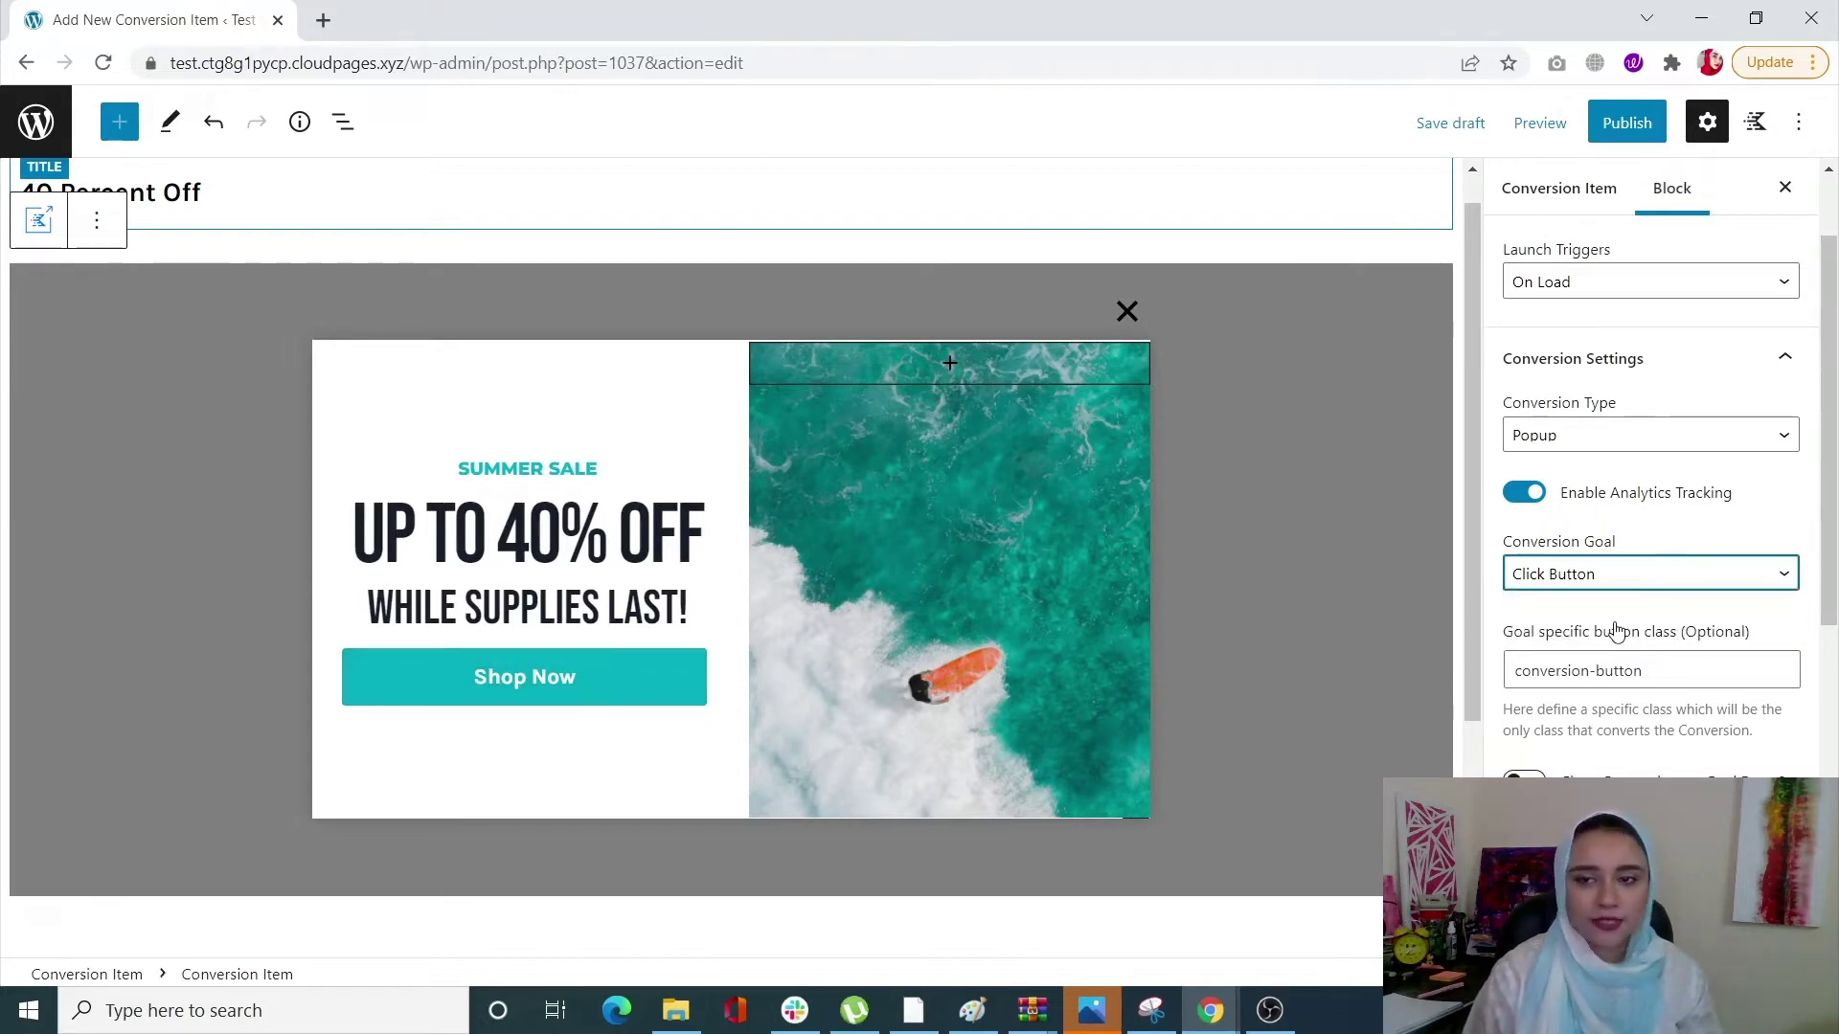
pyautogui.scroll(-1, 1618, 634)
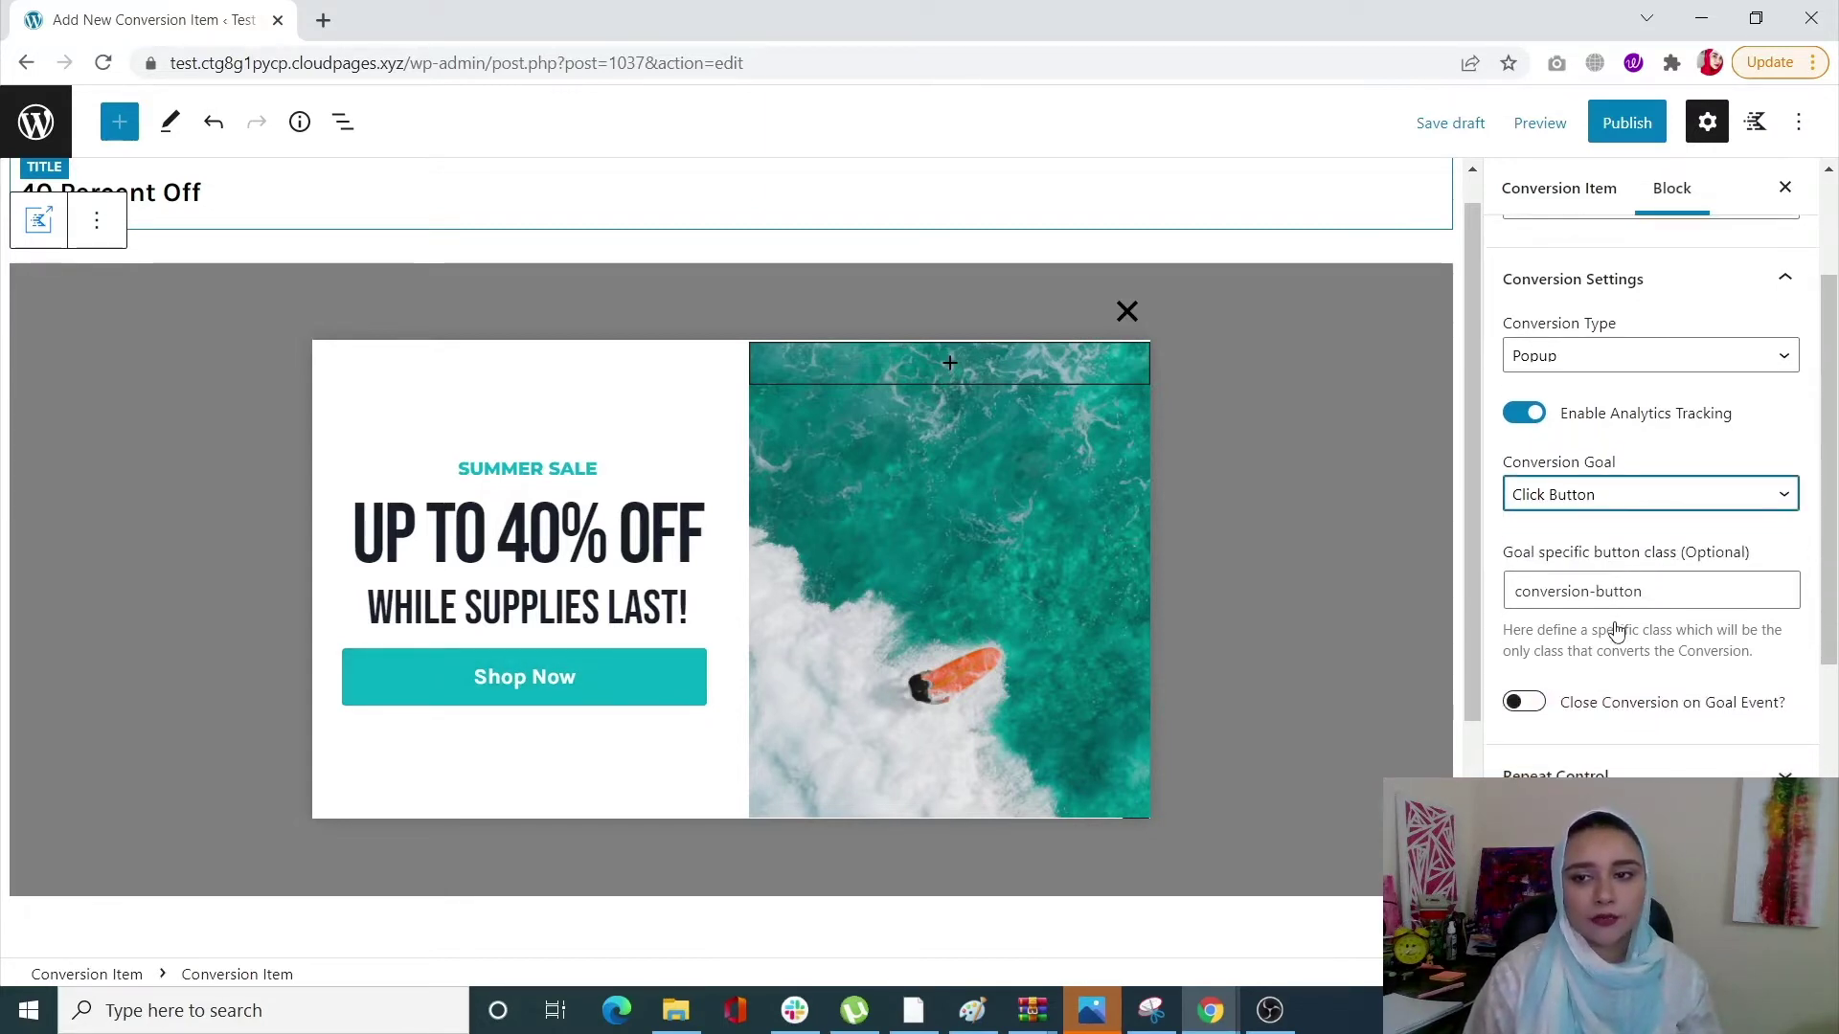
pyautogui.click(1667, 591)
pyautogui.tripleClick(1667, 591)
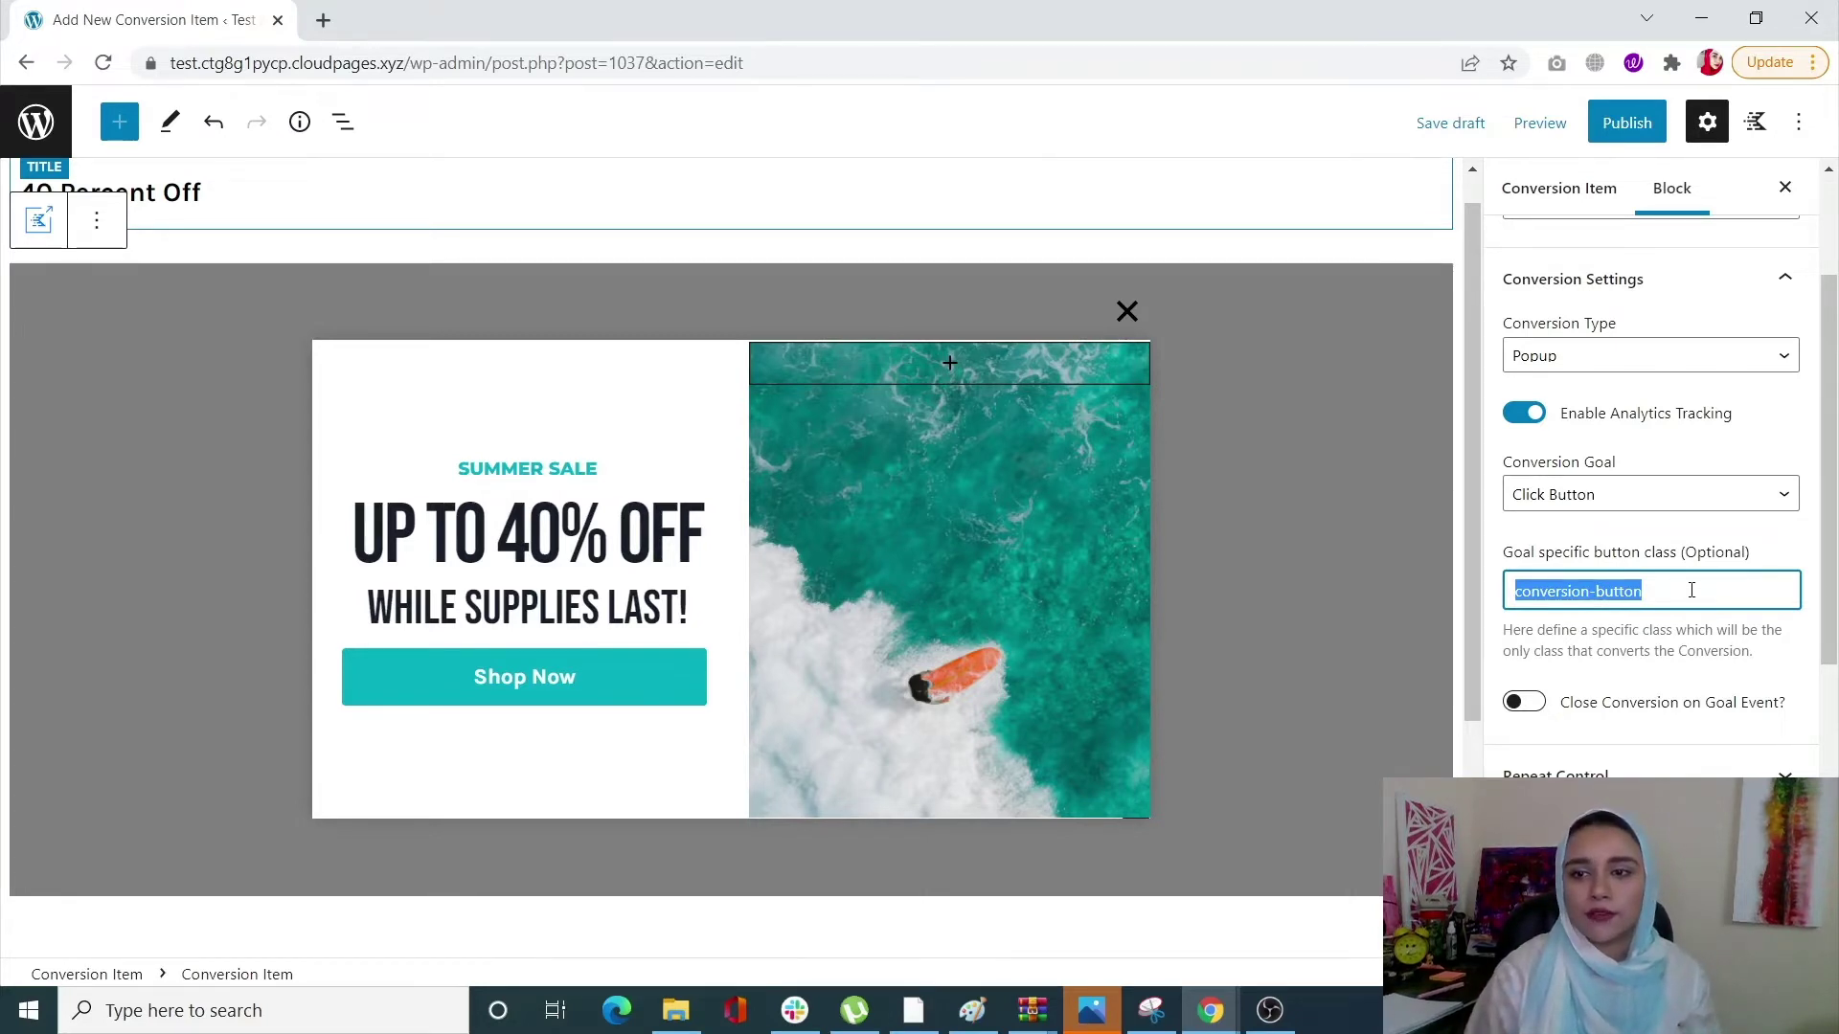
pyautogui.scroll(2, 1688, 555)
pyautogui.click(1741, 438)
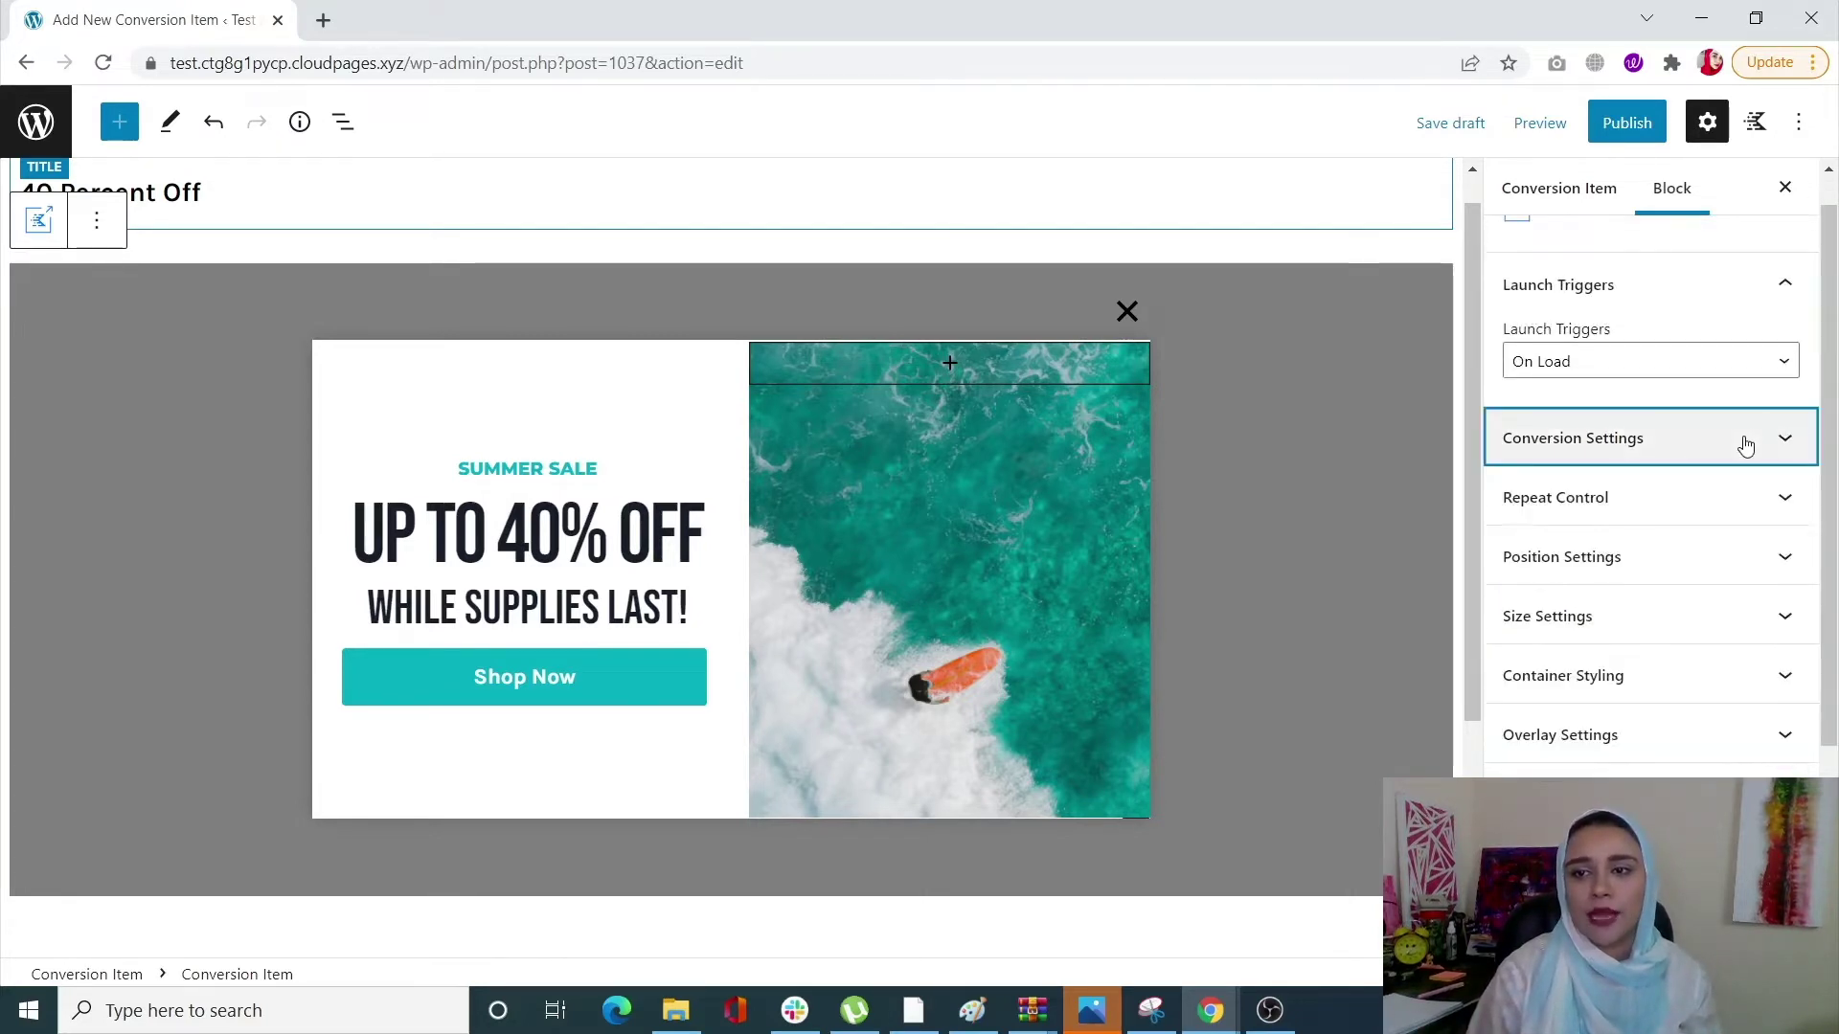
# Disable repeat control for the popup conversion item.
pyautogui.click(1679, 499)
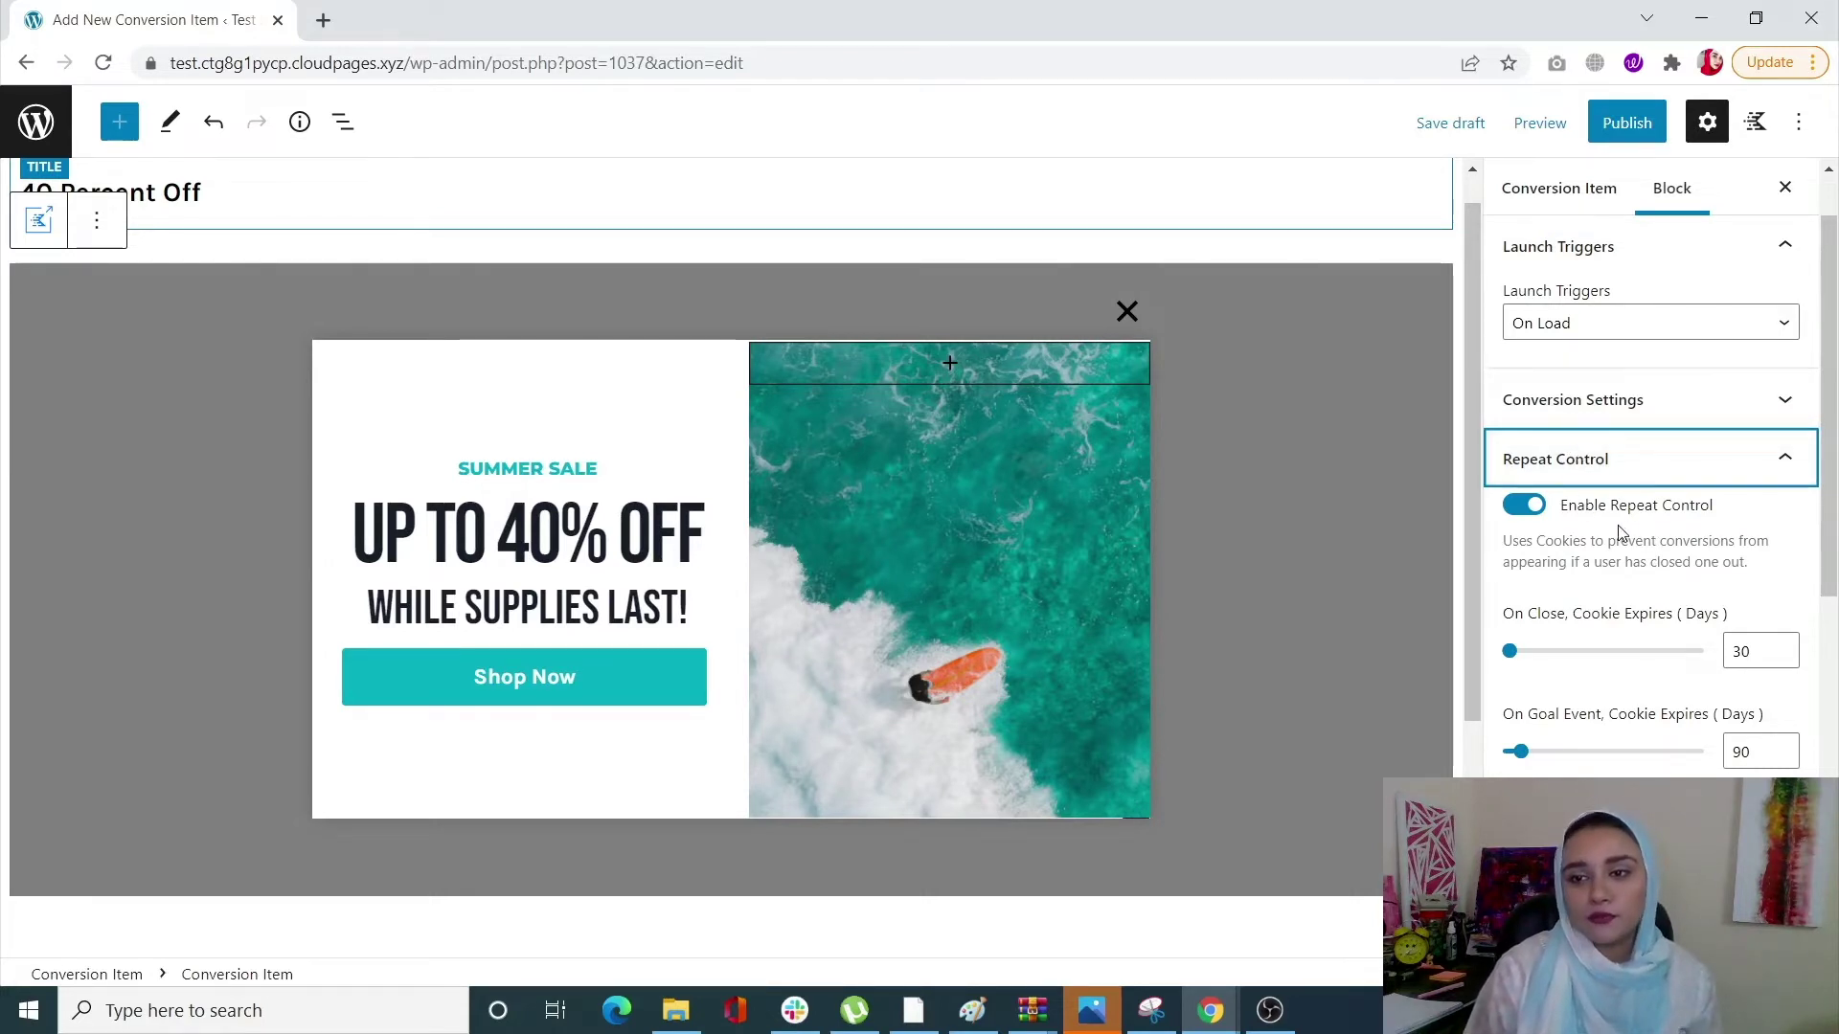
pyautogui.scroll(-1, 1619, 534)
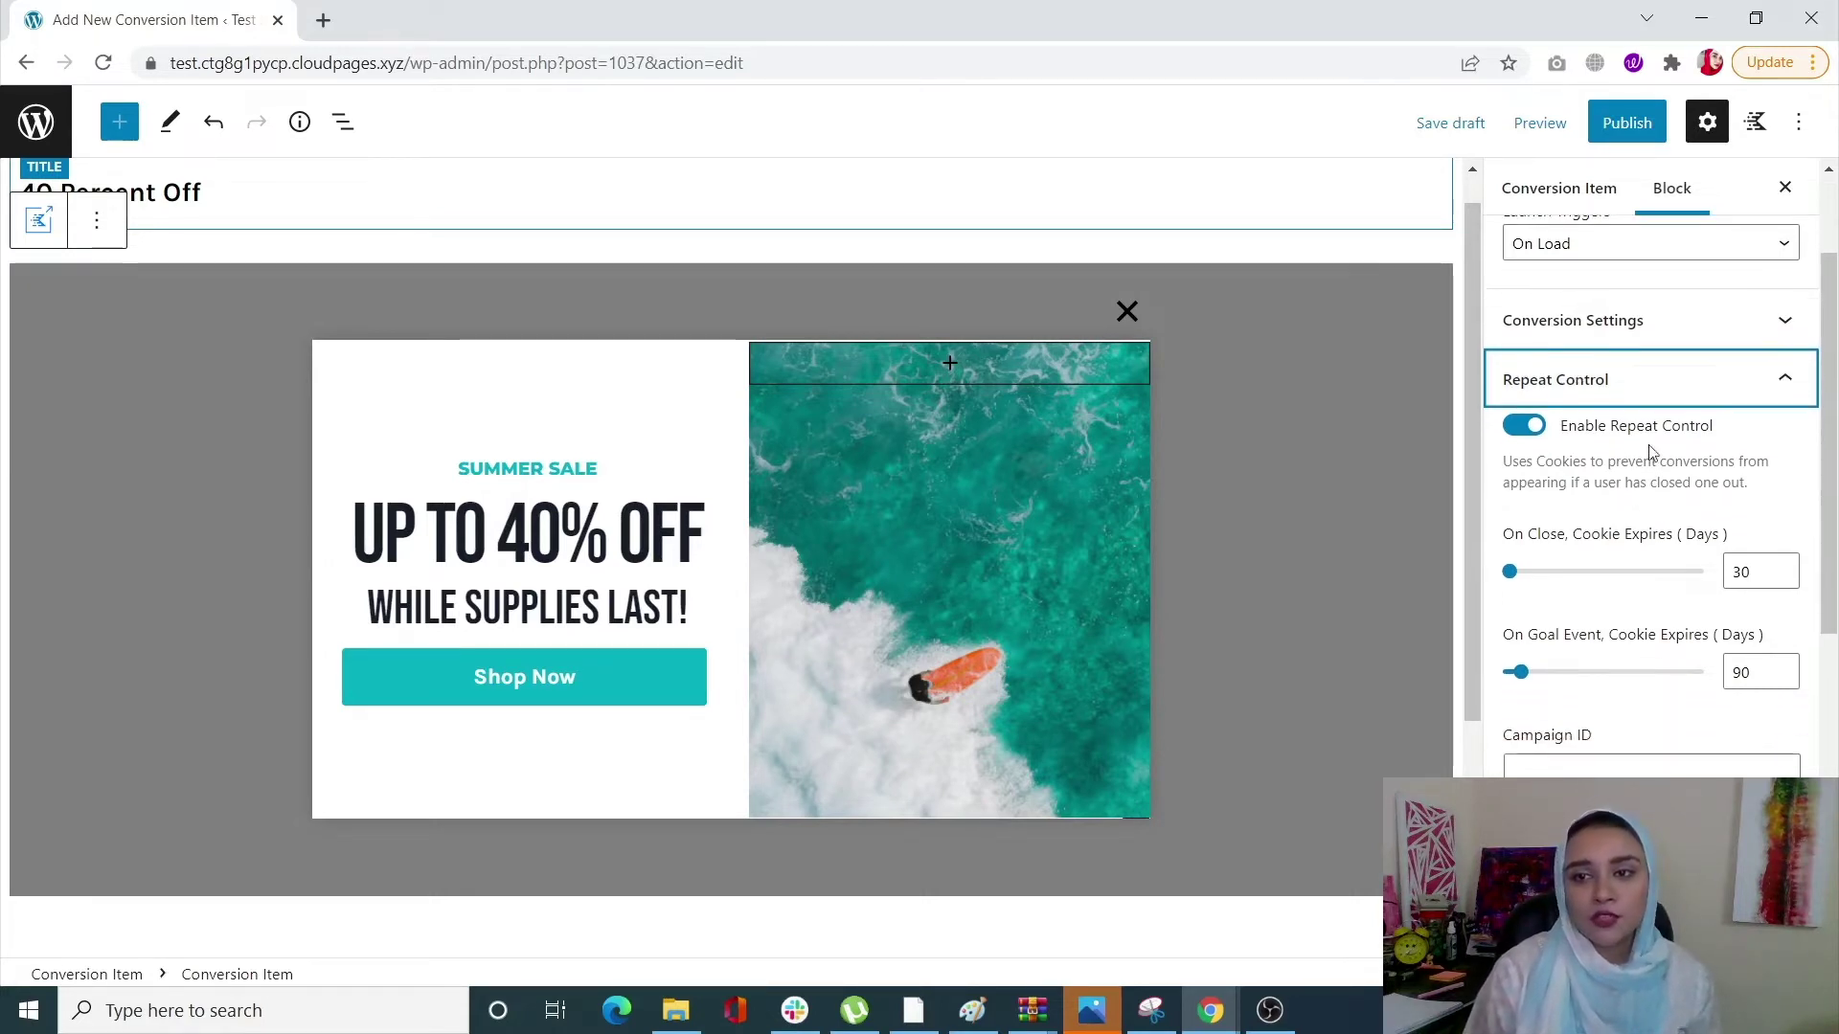
pyautogui.click(1527, 428)
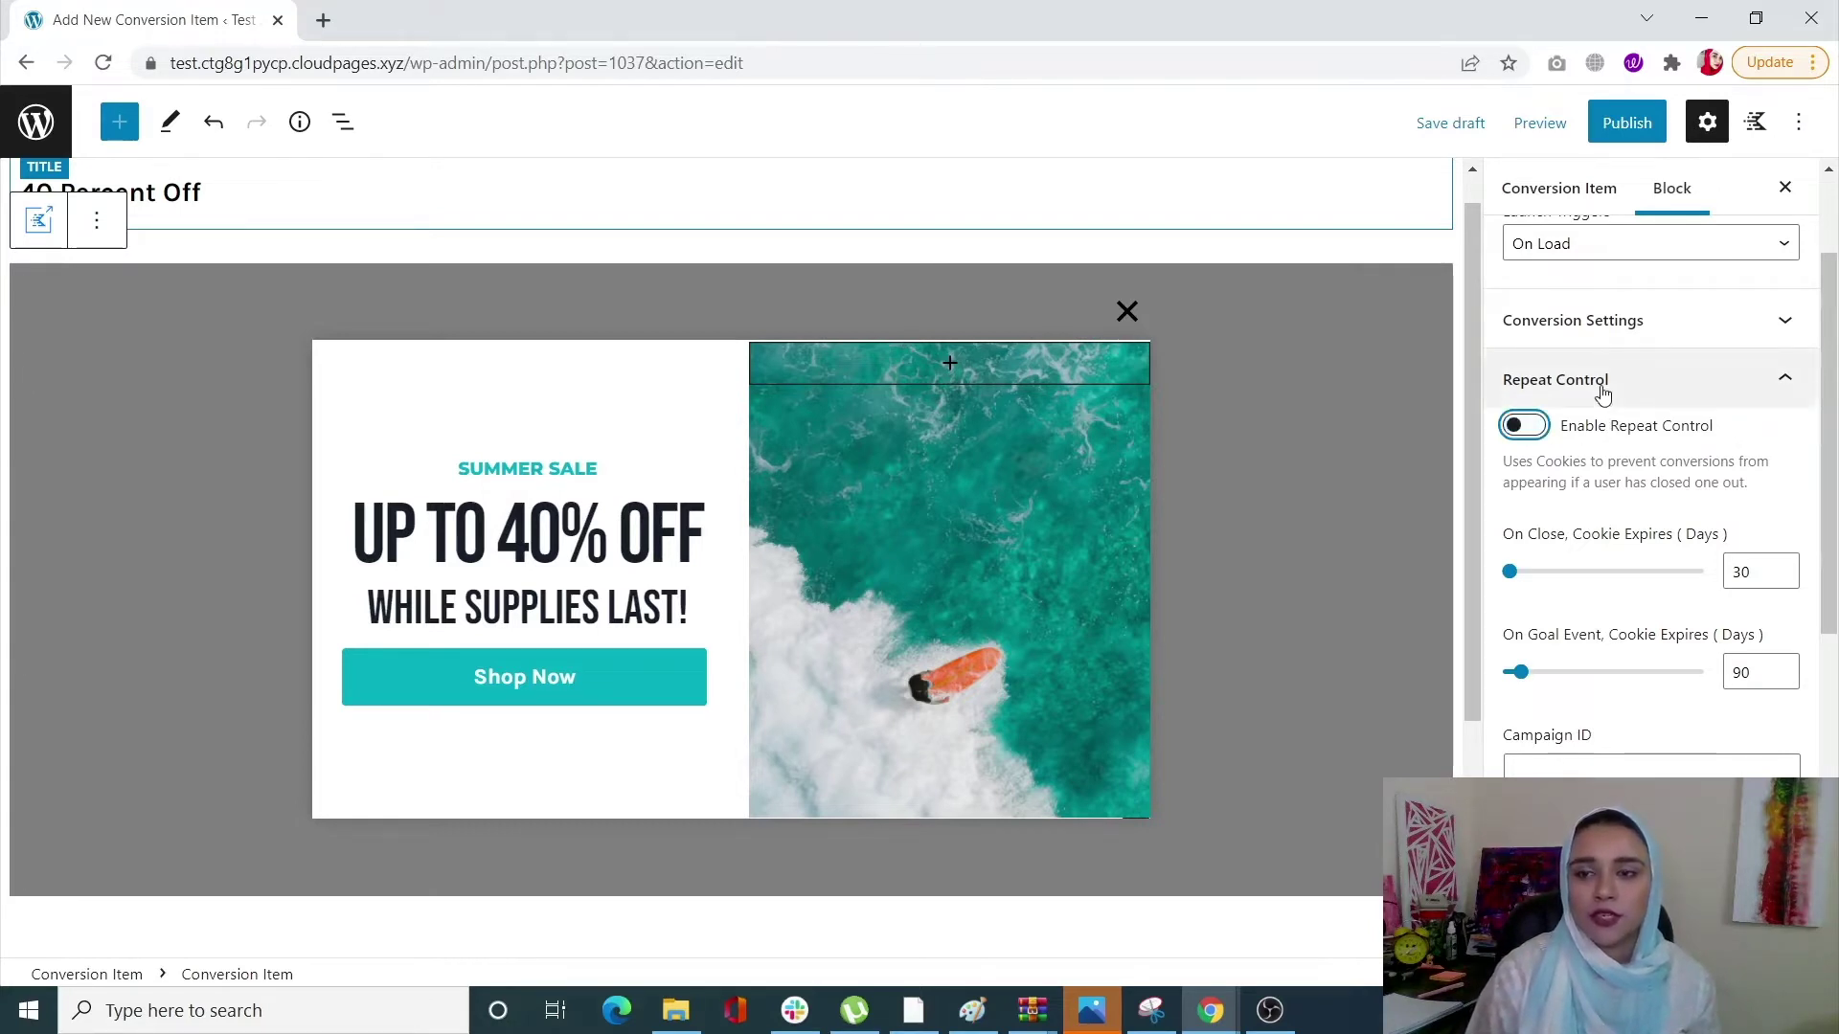
# Try the Left and Right horizontal alignments in the popup's position settings, and return it to Center.
pyautogui.click(1602, 383)
pyautogui.click(1590, 462)
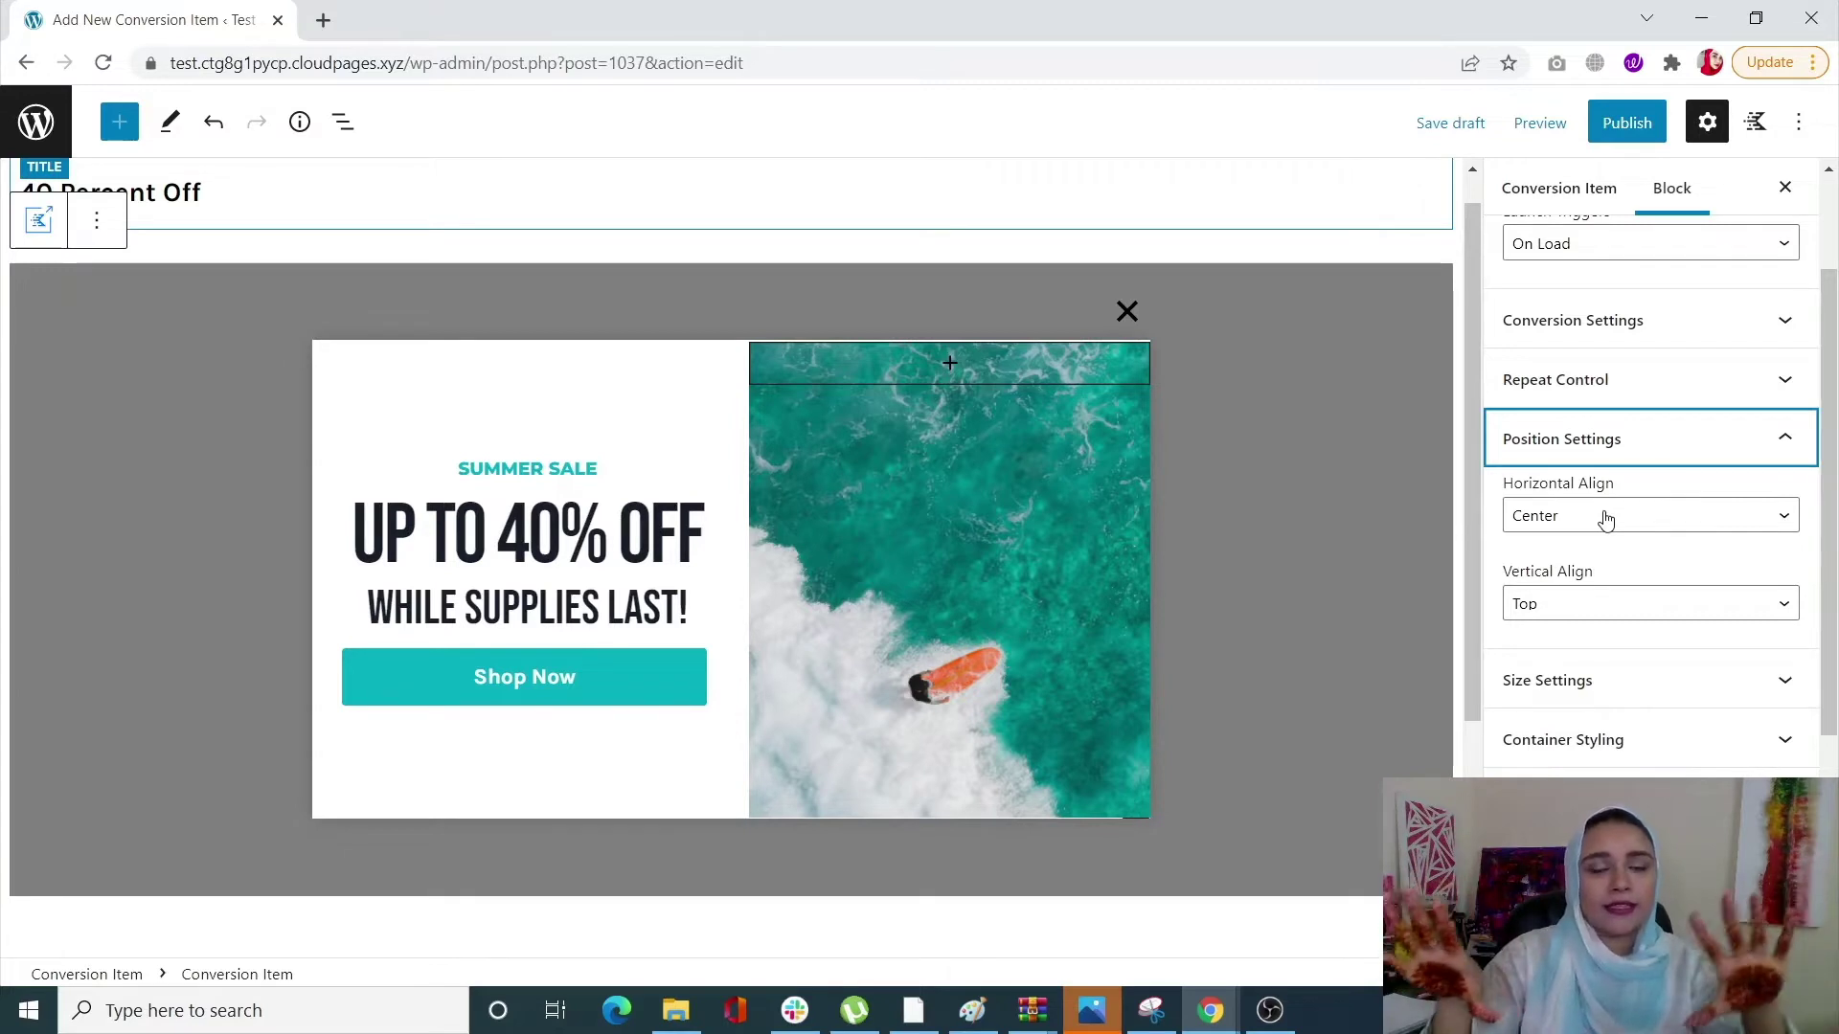
pyautogui.click(1606, 518)
pyautogui.press('Escape')
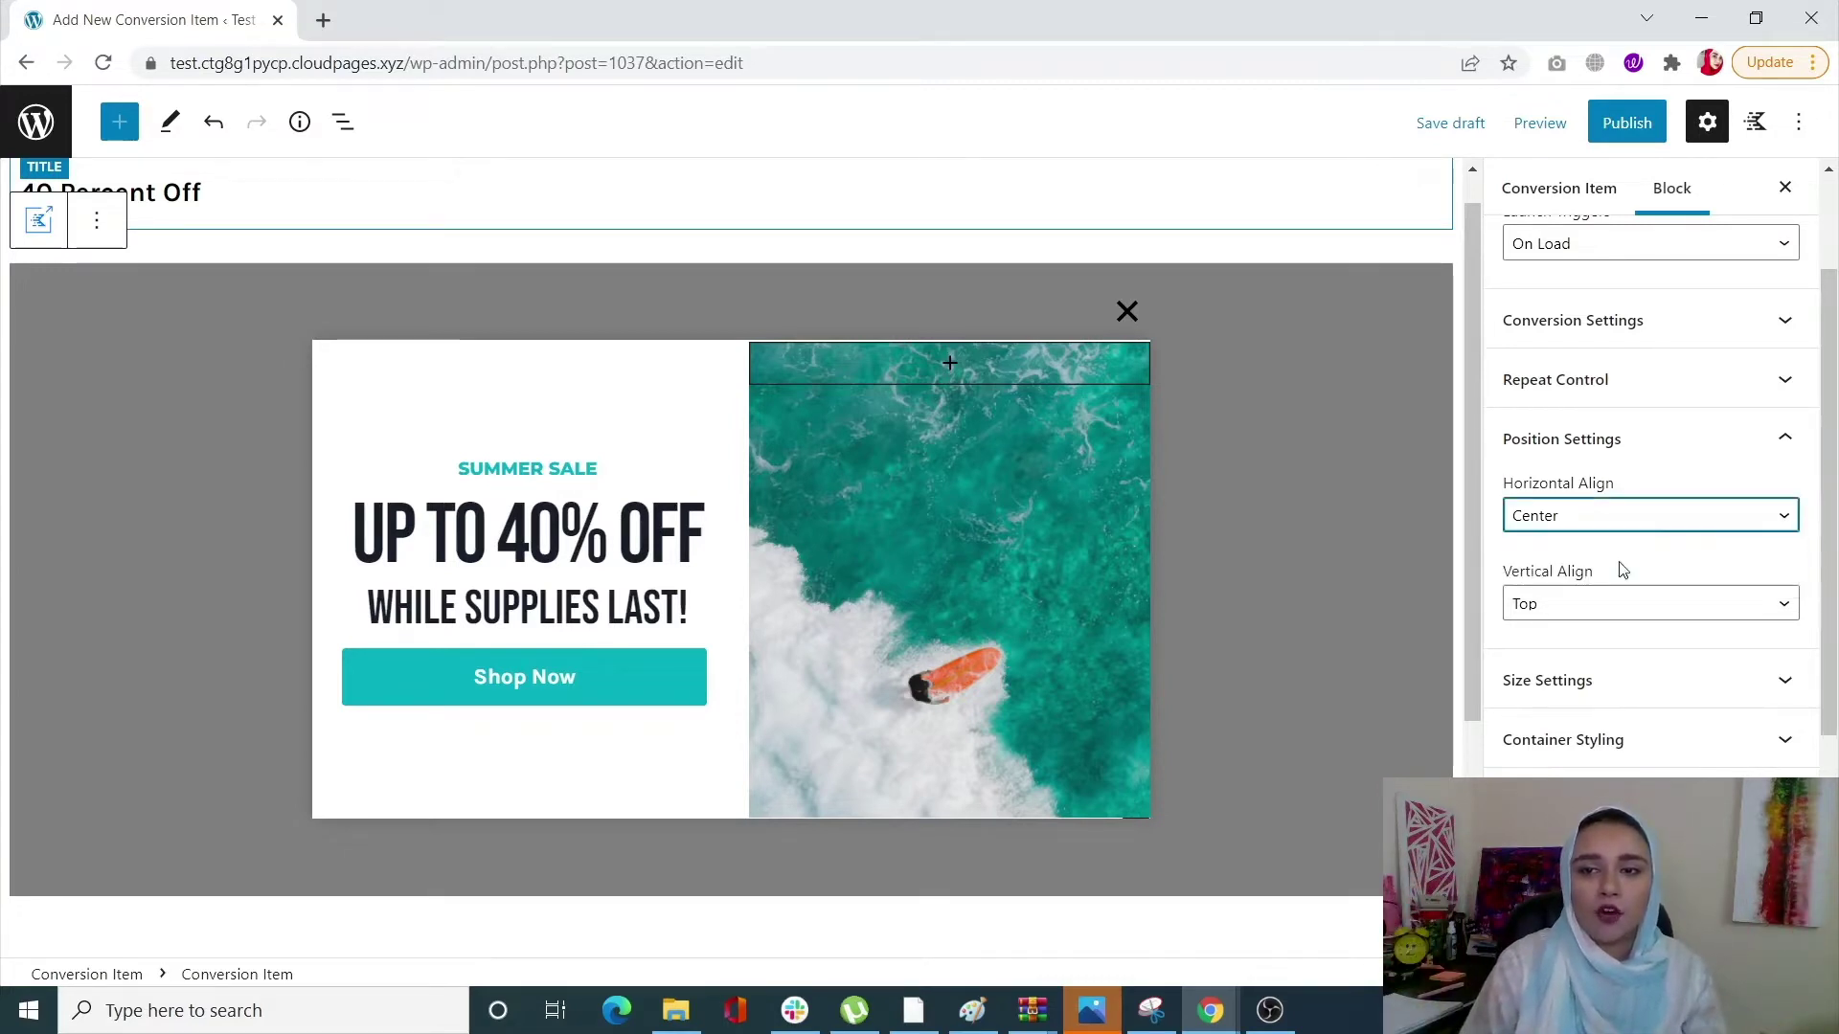
pyautogui.click(1611, 517)
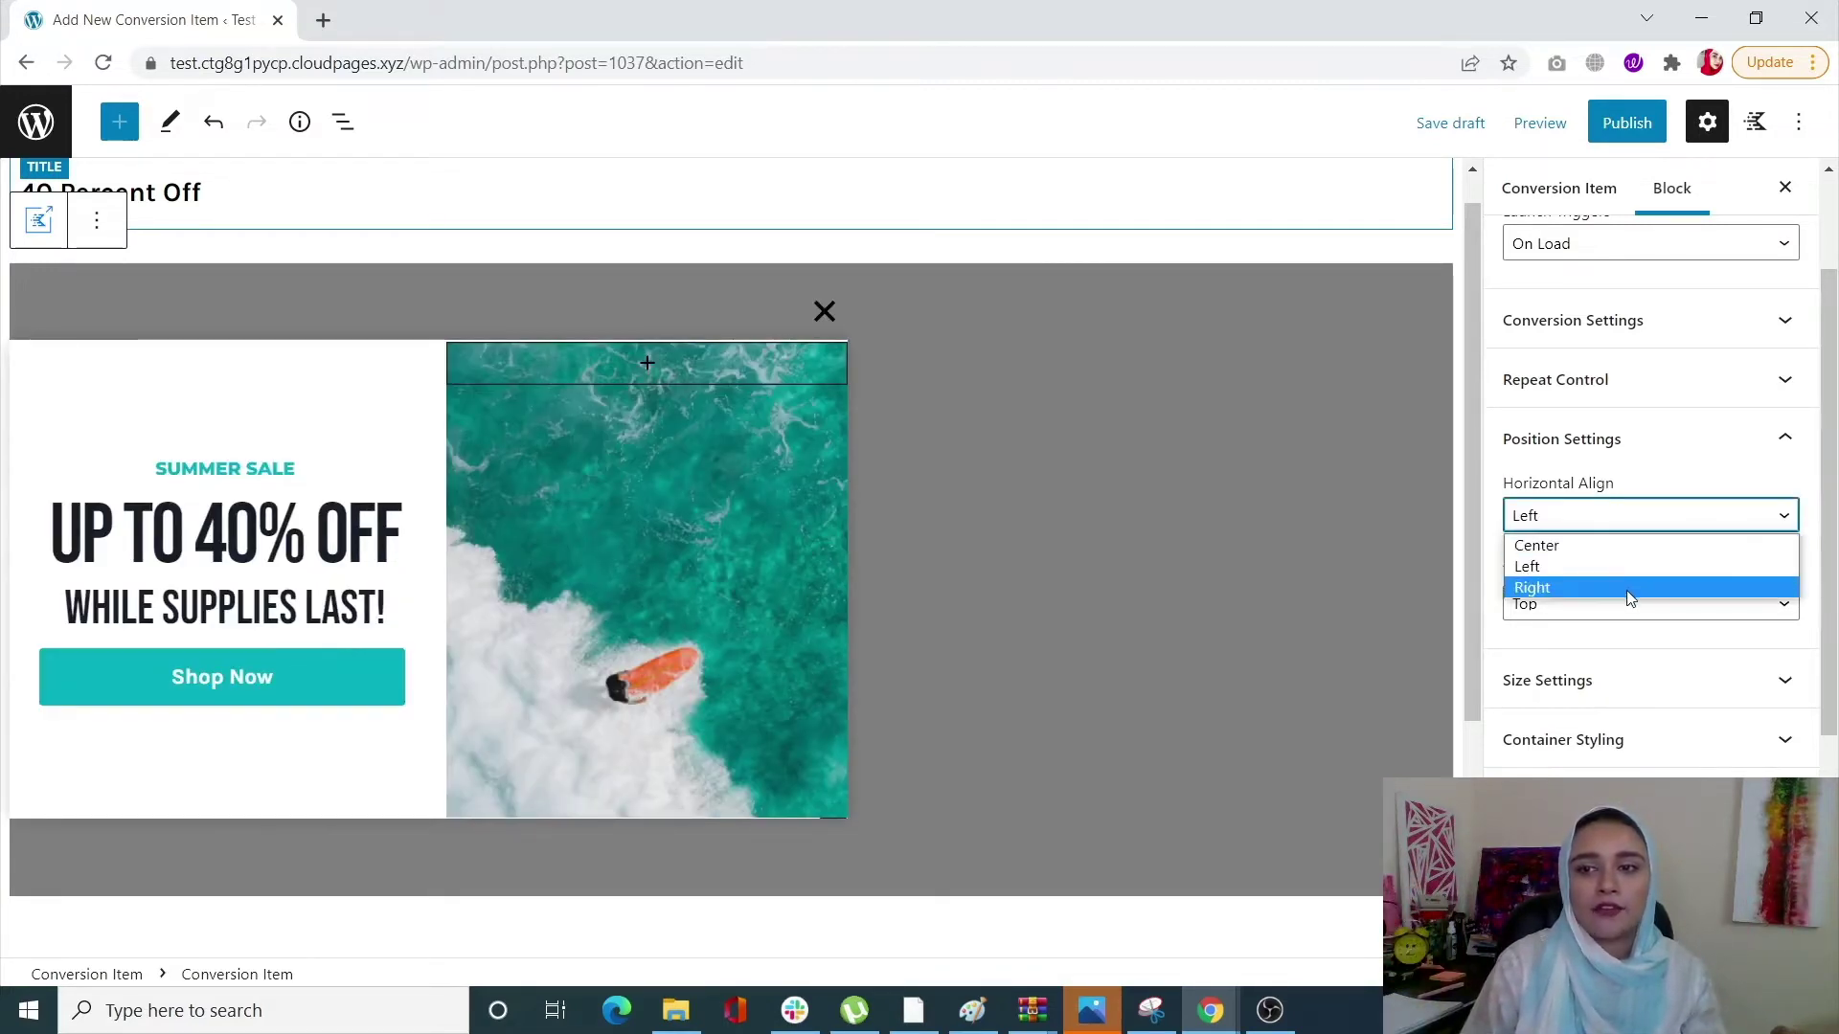
pyautogui.click(1630, 594)
pyautogui.click(1636, 524)
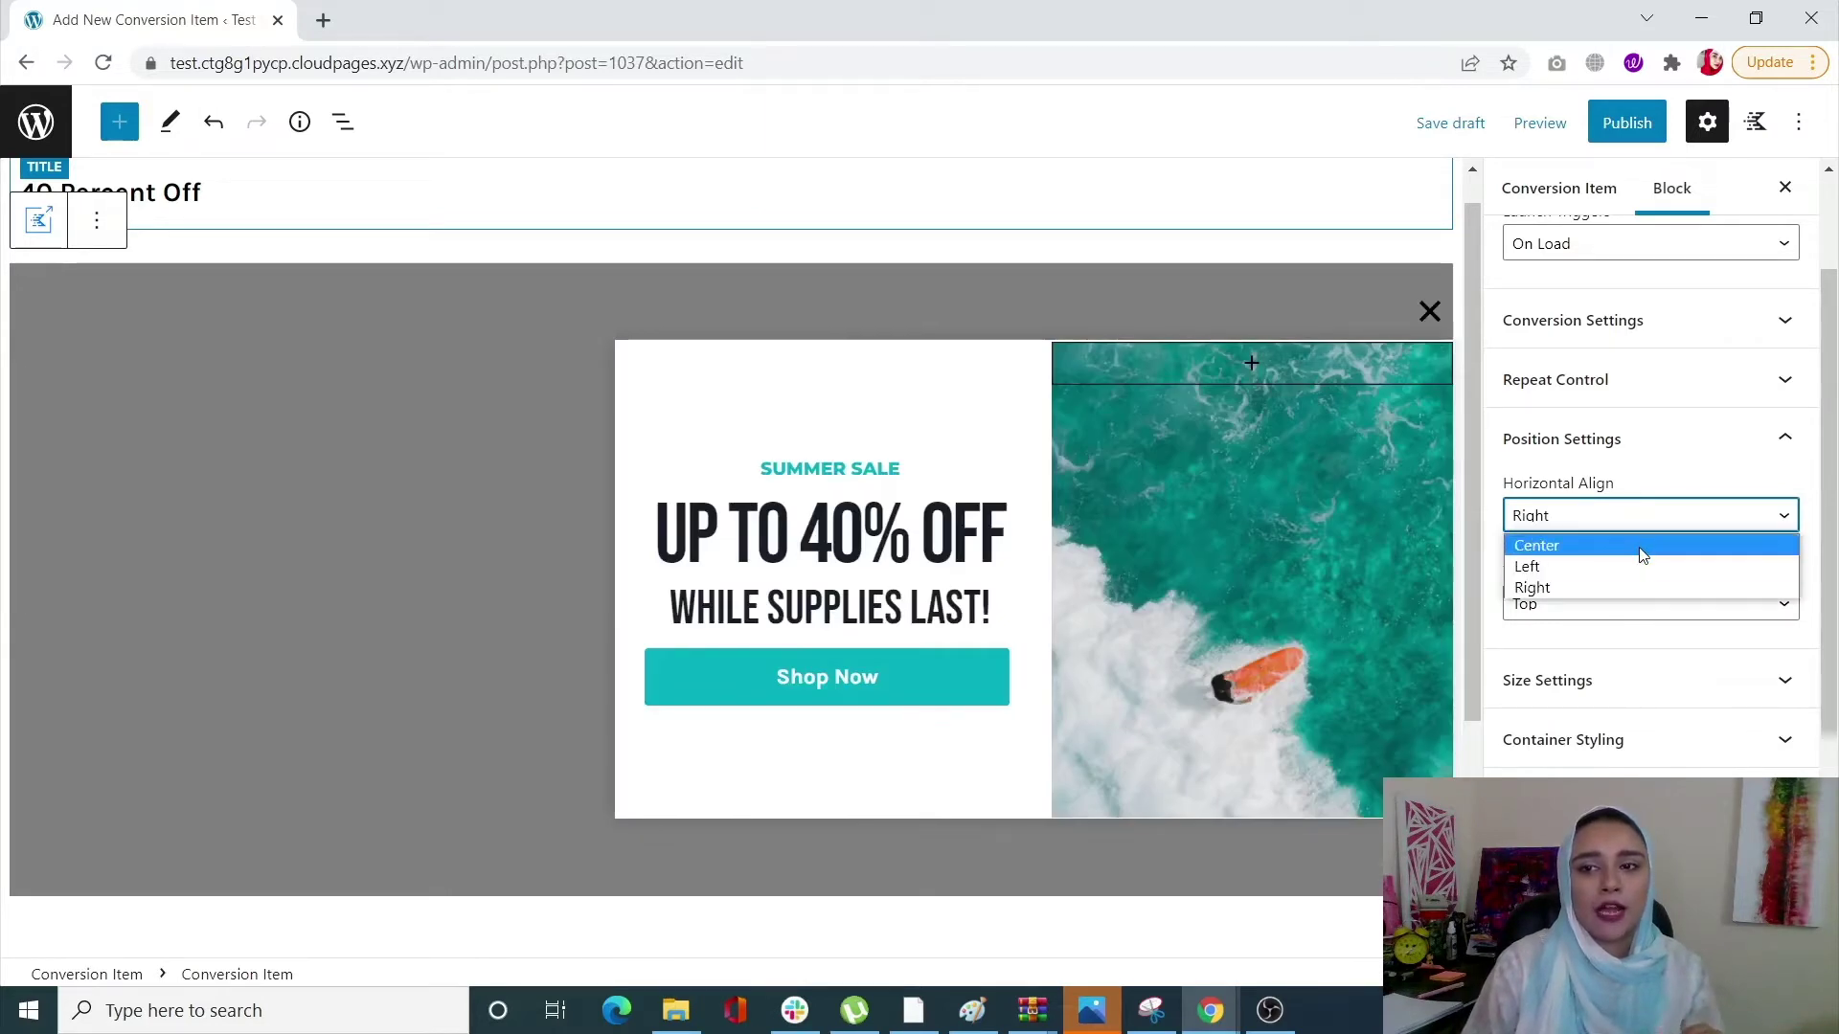
pyautogui.click(1641, 546)
# Try the Middle vertical alignment for the popup, and set its vertical alignment to Top instead.
pyautogui.click(1640, 602)
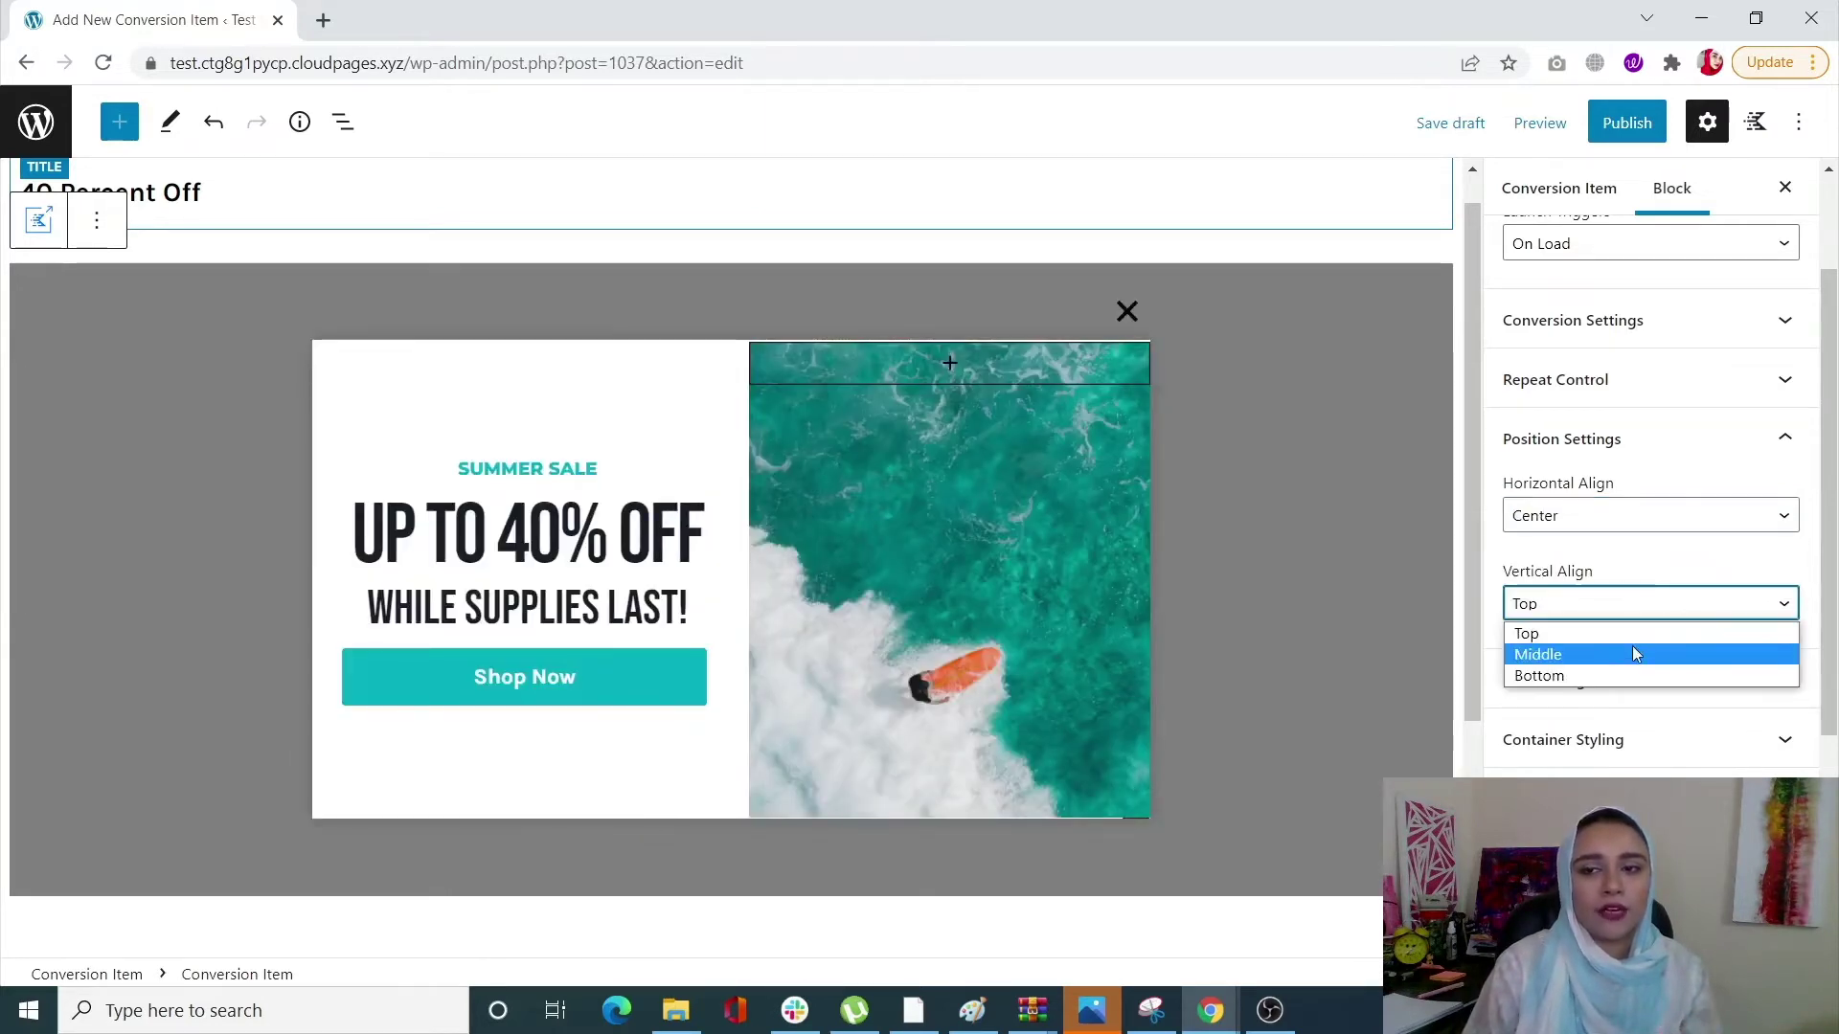
pyautogui.click(1632, 653)
pyautogui.click(1626, 606)
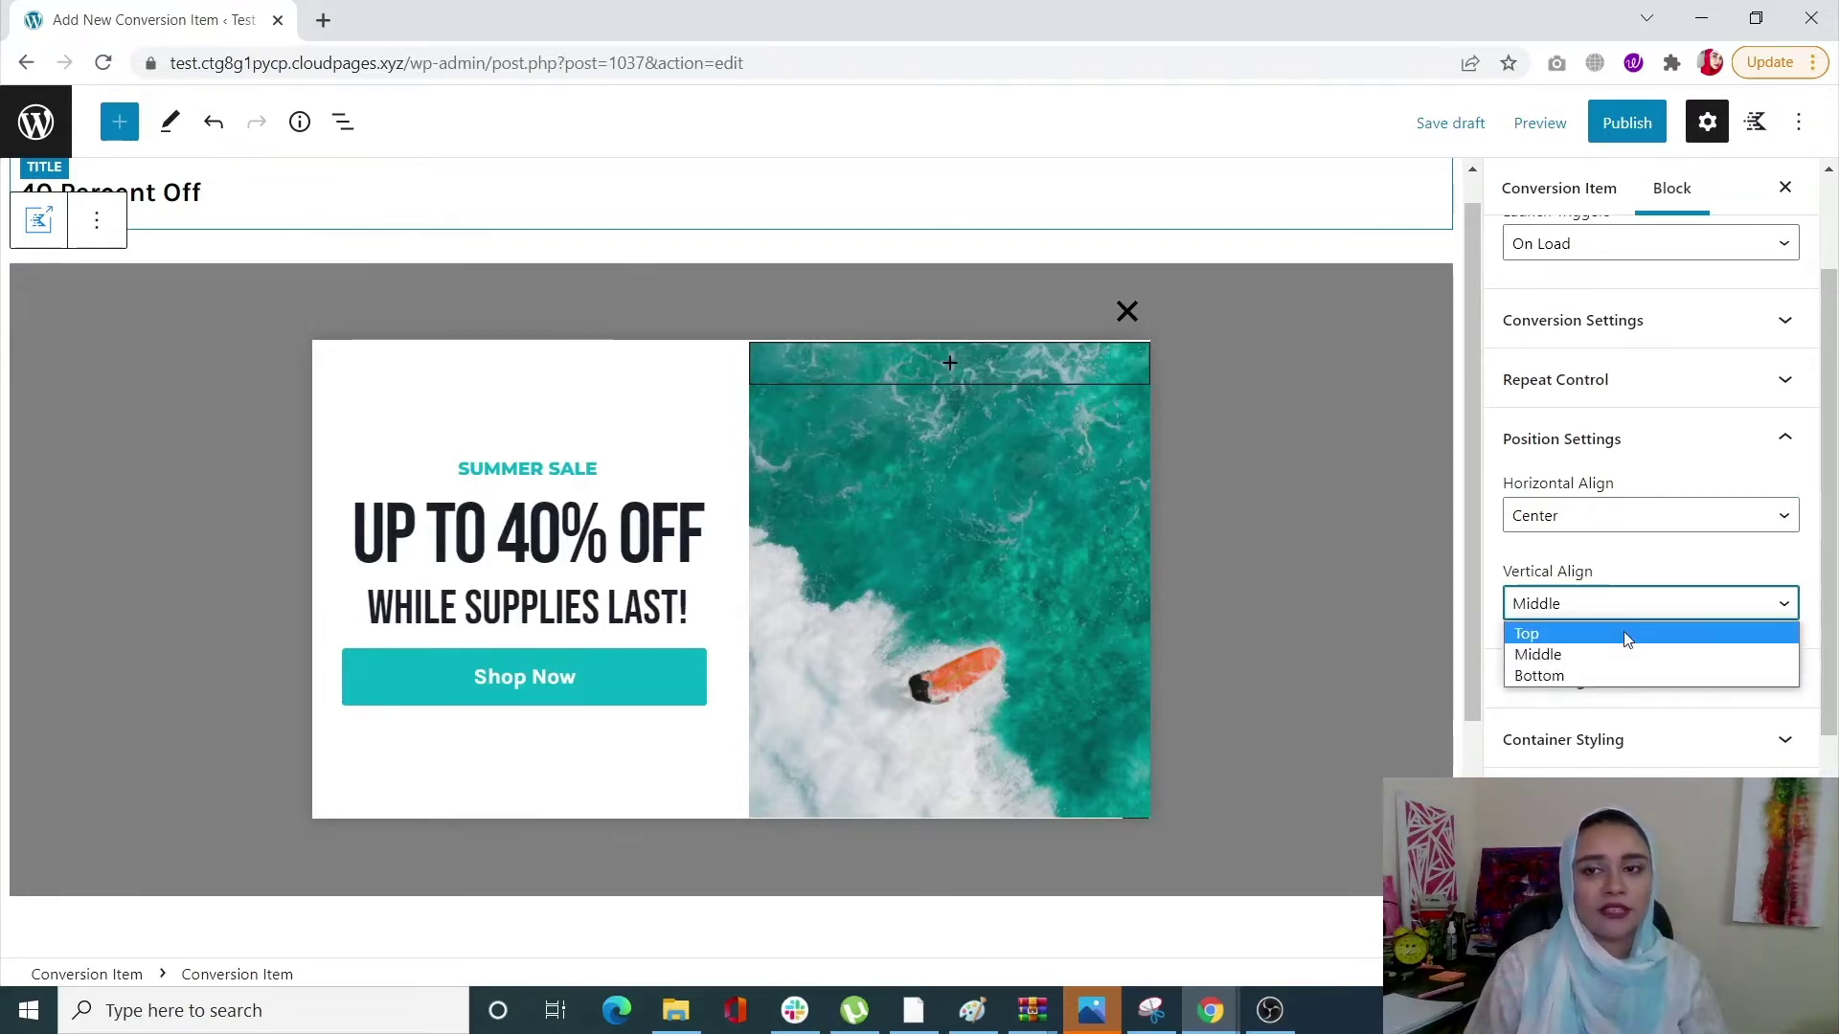
pyautogui.click(1625, 635)
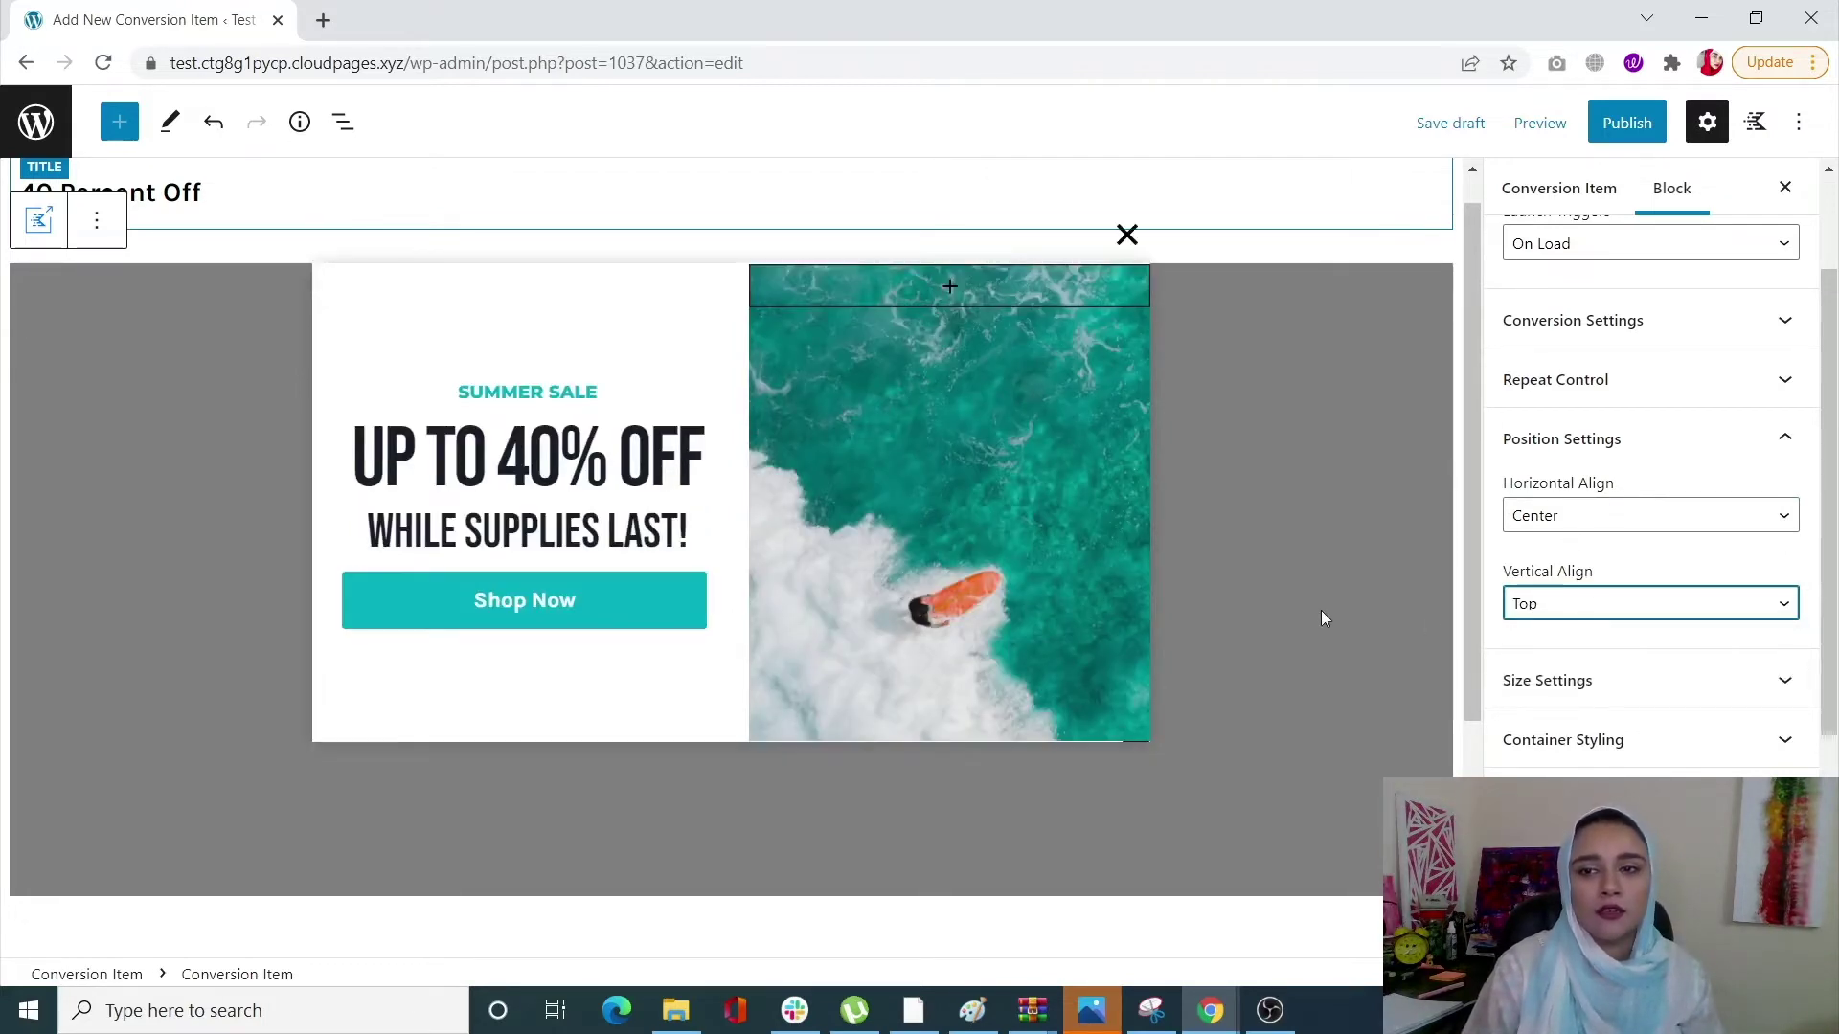
pyautogui.scroll(1, 1320, 605)
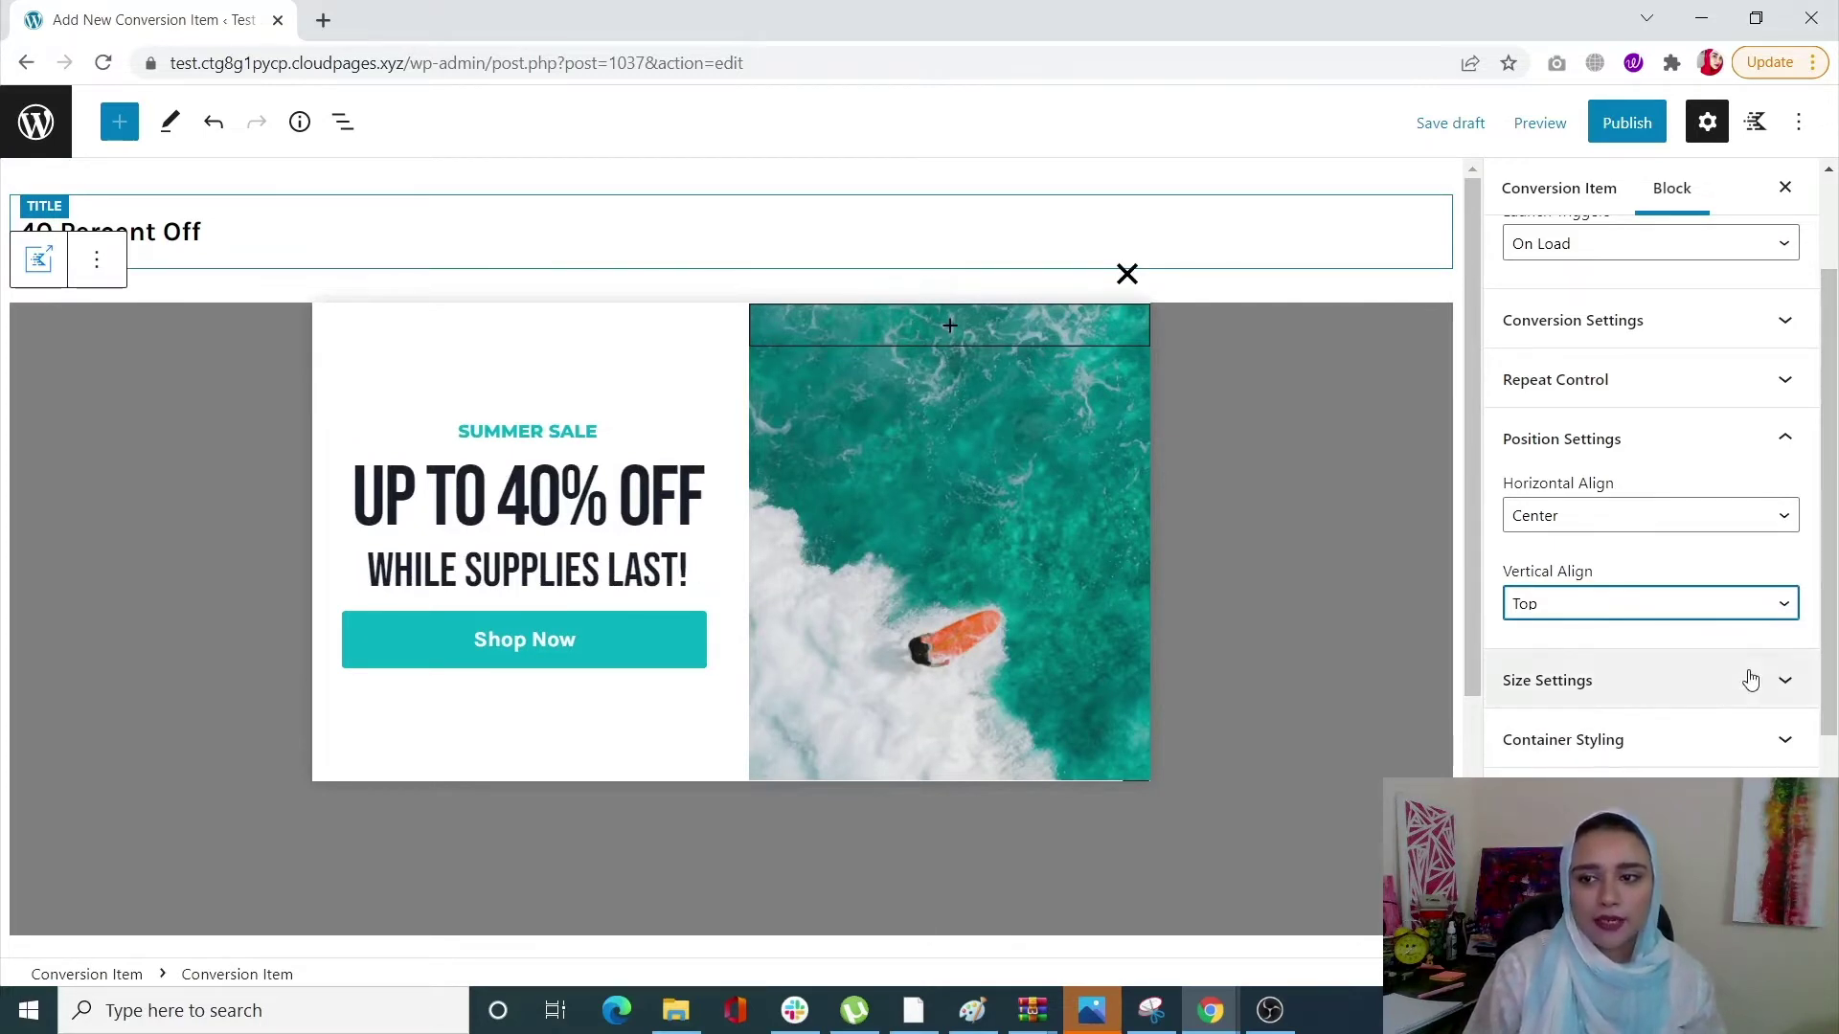
pyautogui.click(1788, 438)
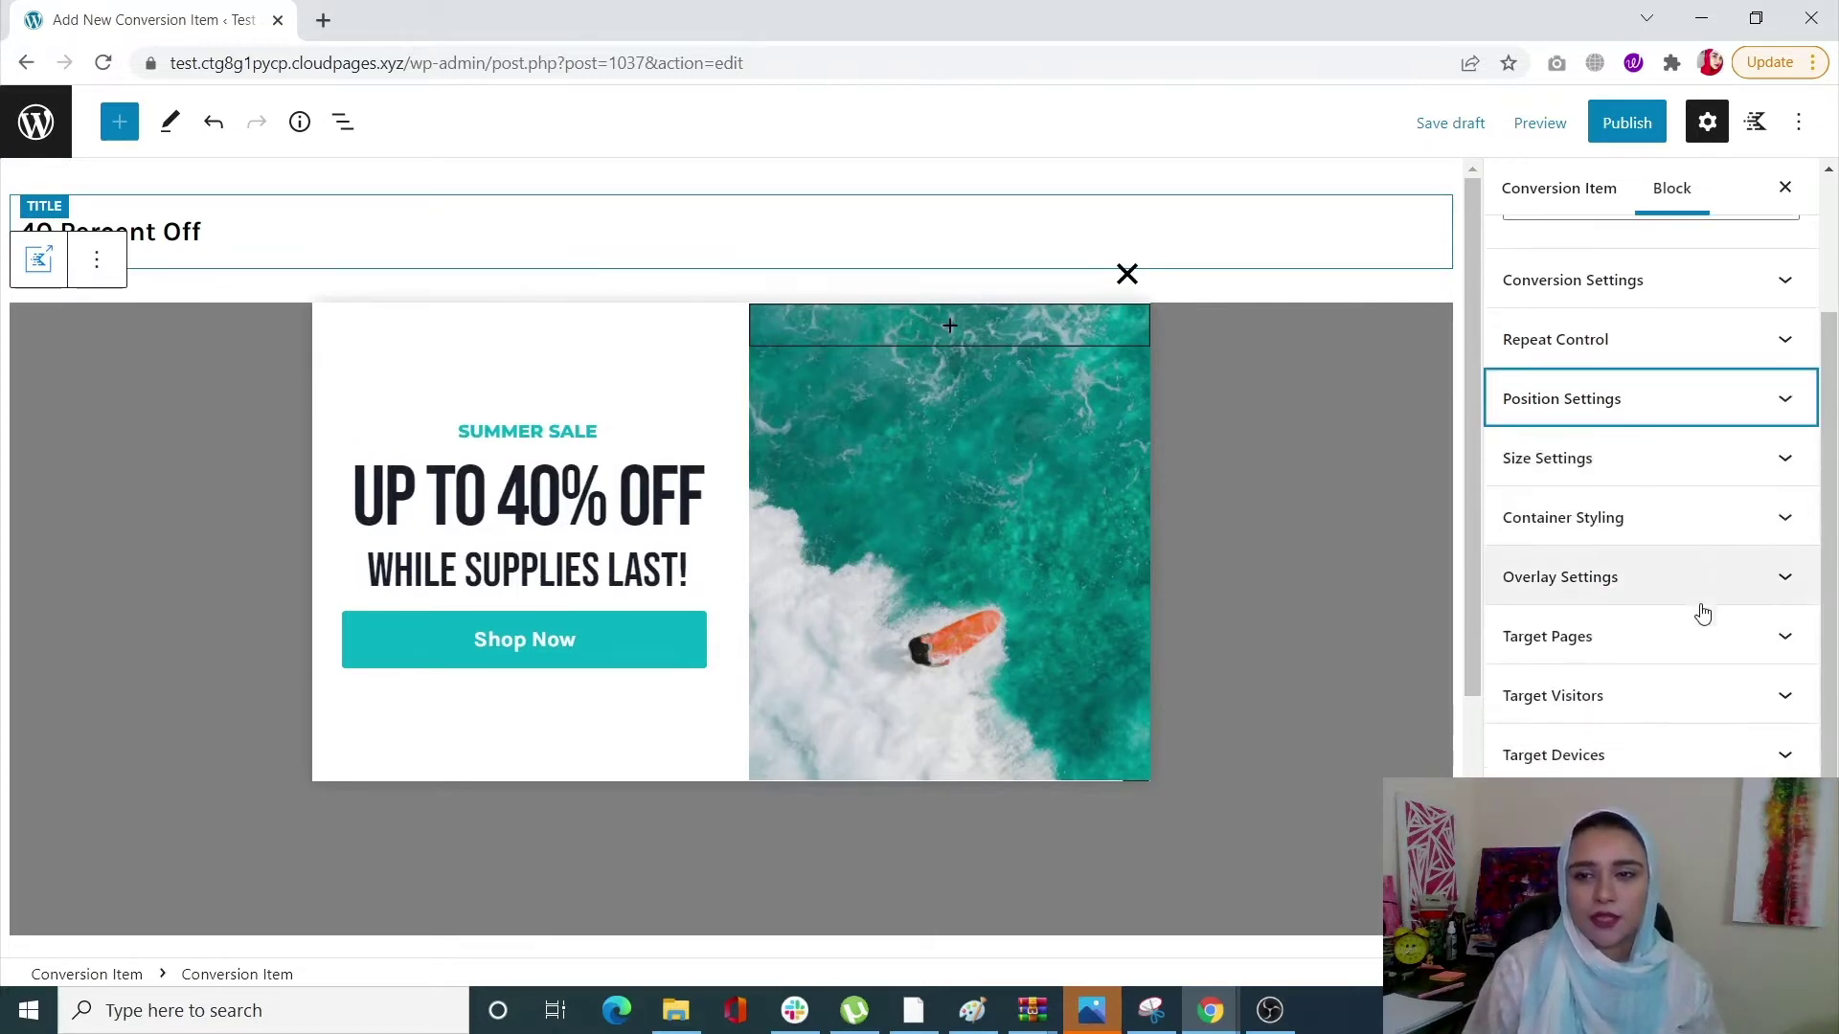
# Change the popup's height mode to Set Minimum Height with a minimum height of 108 px.
pyautogui.click(1688, 477)
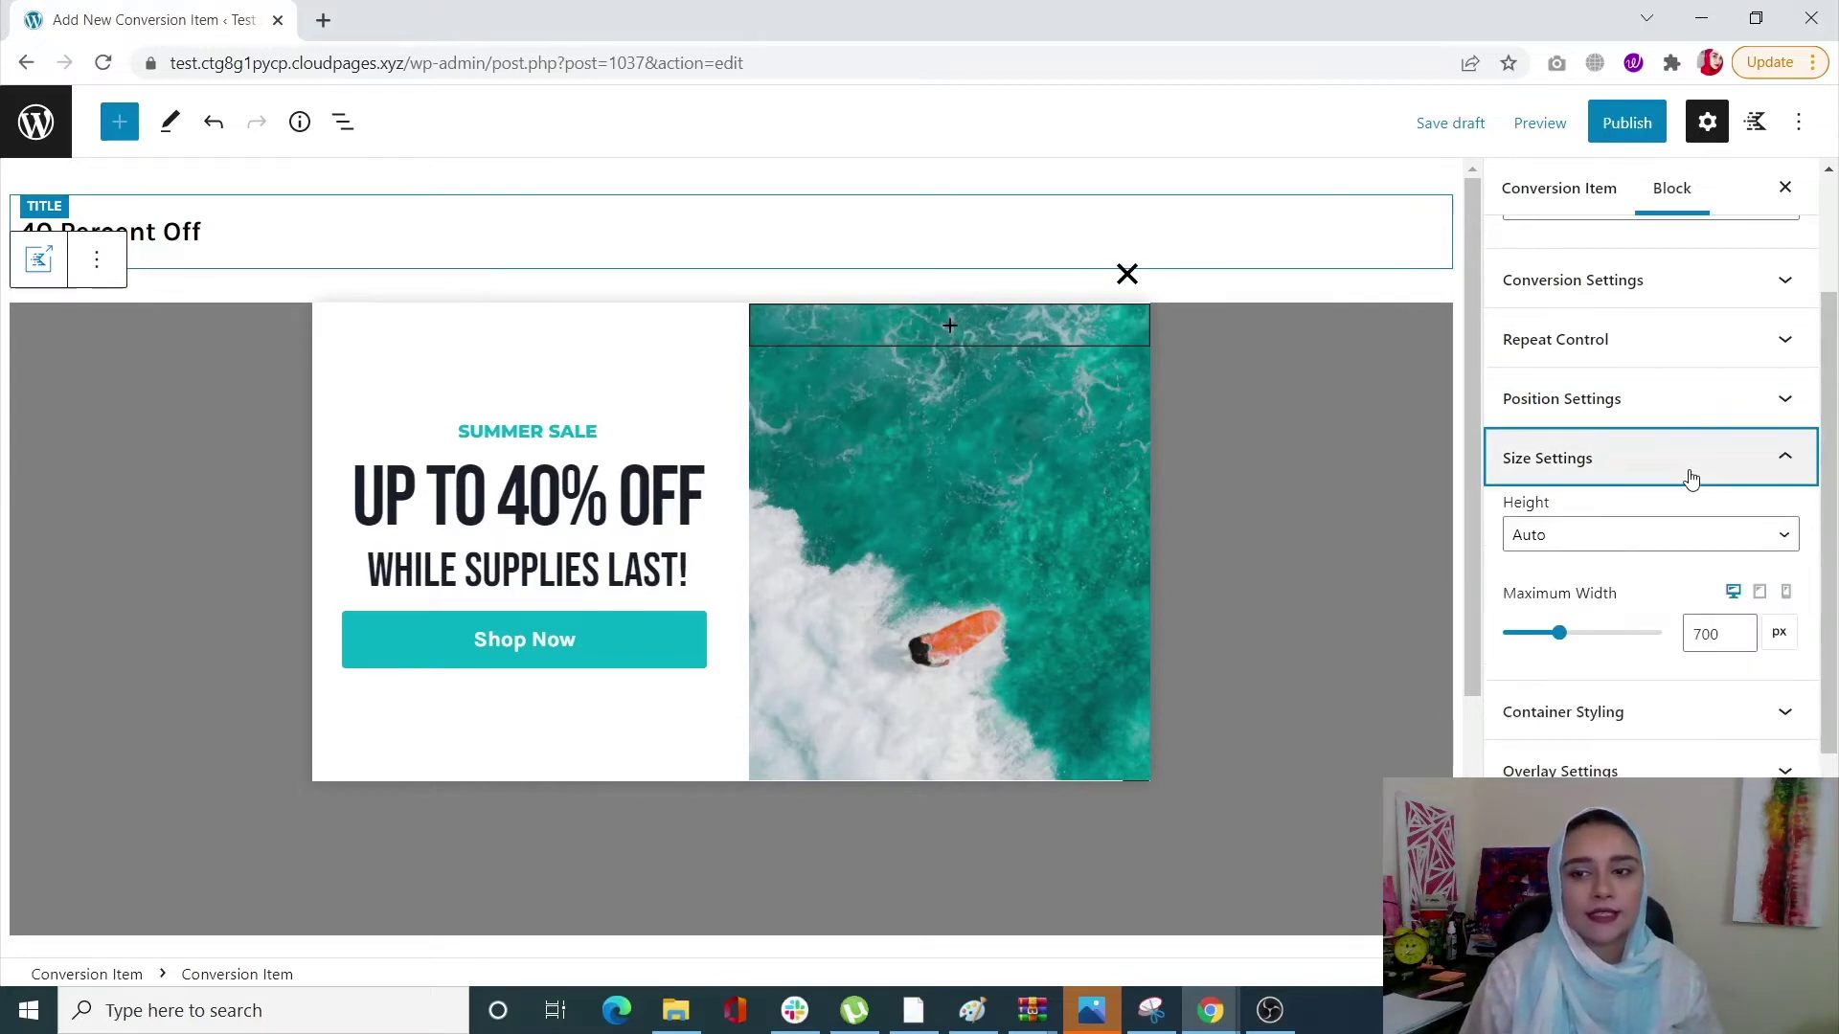
pyautogui.click(1643, 537)
pyautogui.click(1664, 595)
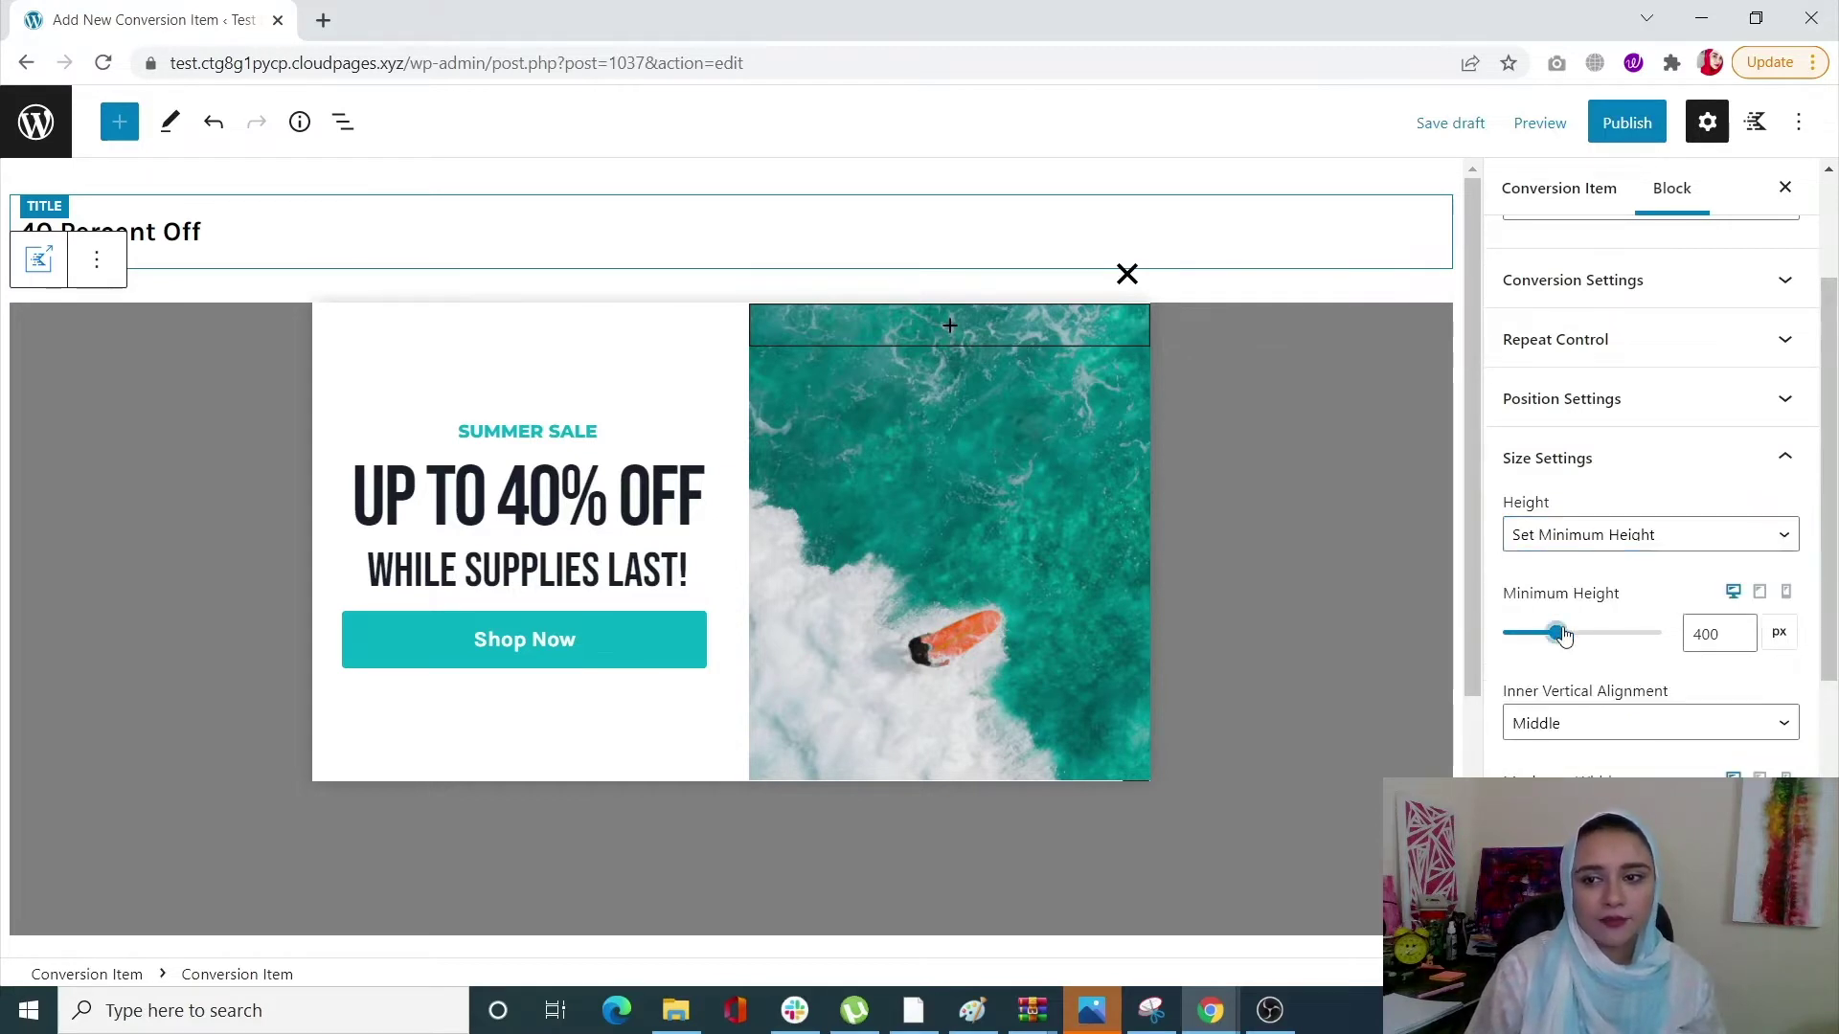
pyautogui.moveTo(1556, 634); pyautogui.dragTo(1515, 636)
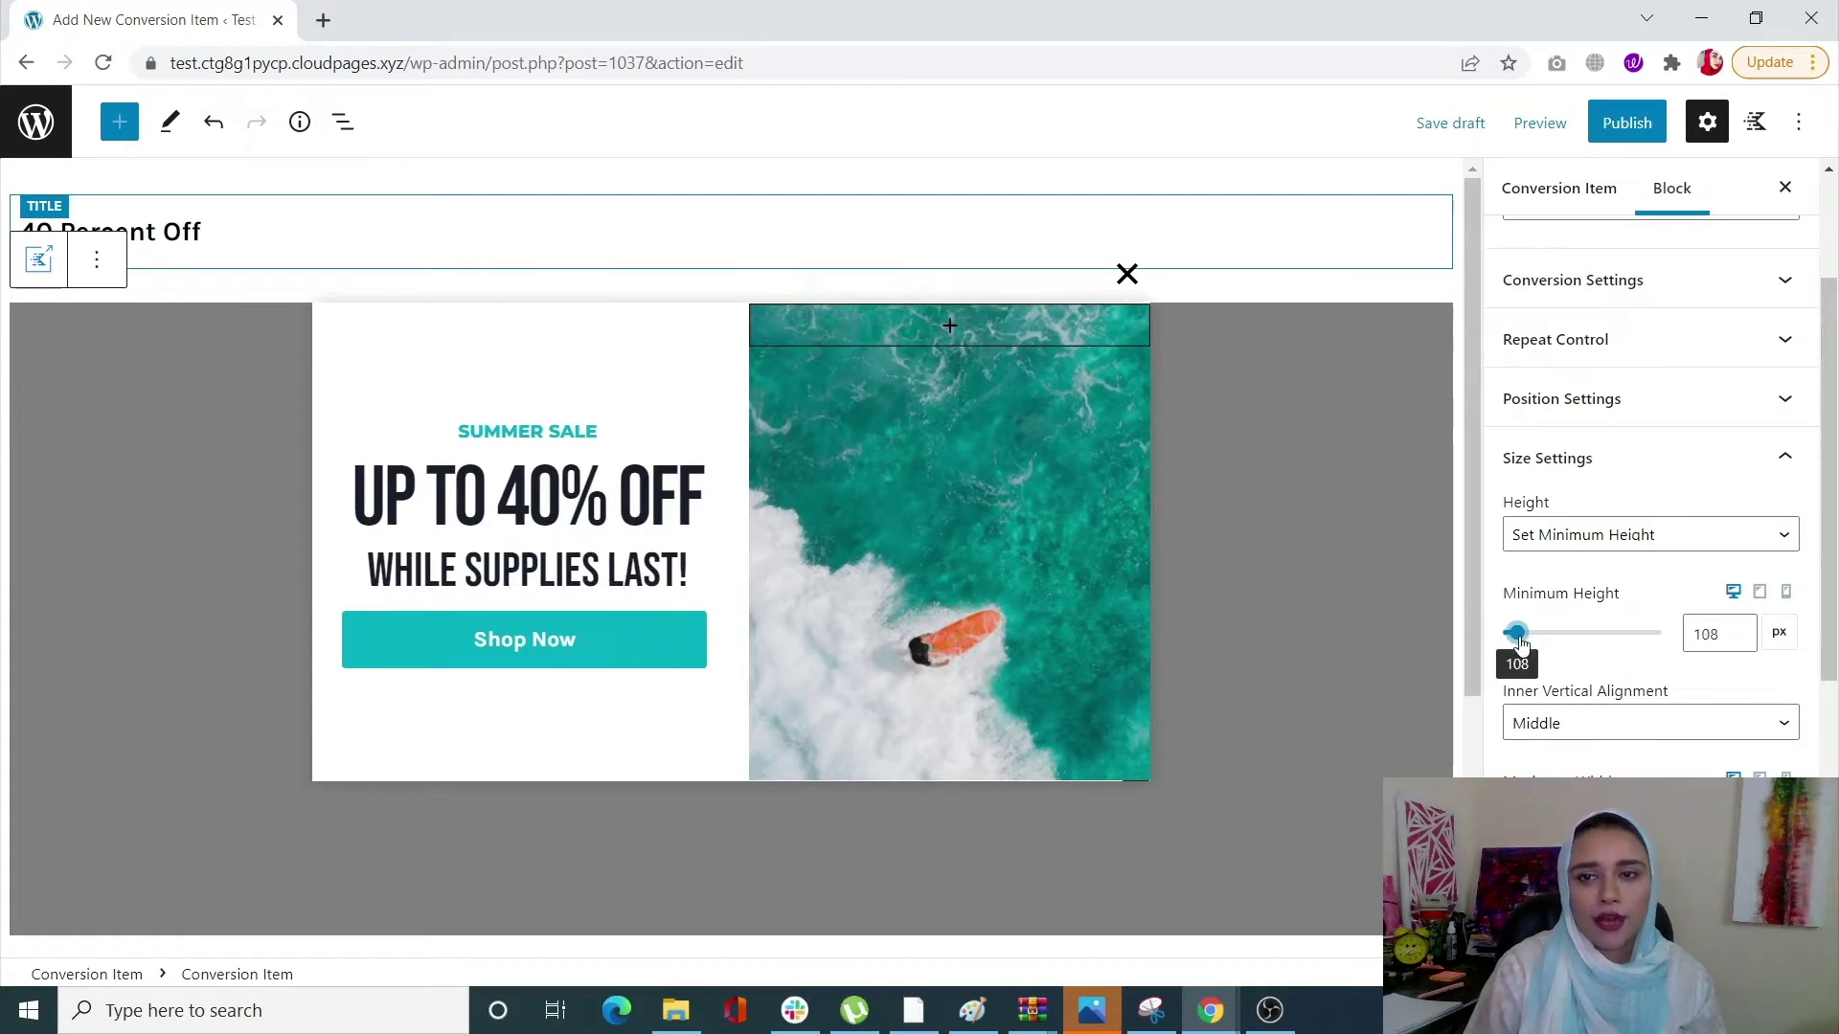
# Set the popup's inner vertical alignment to Top and slightly increase its maximum width.
pyautogui.click(1567, 725)
pyautogui.click(1568, 793)
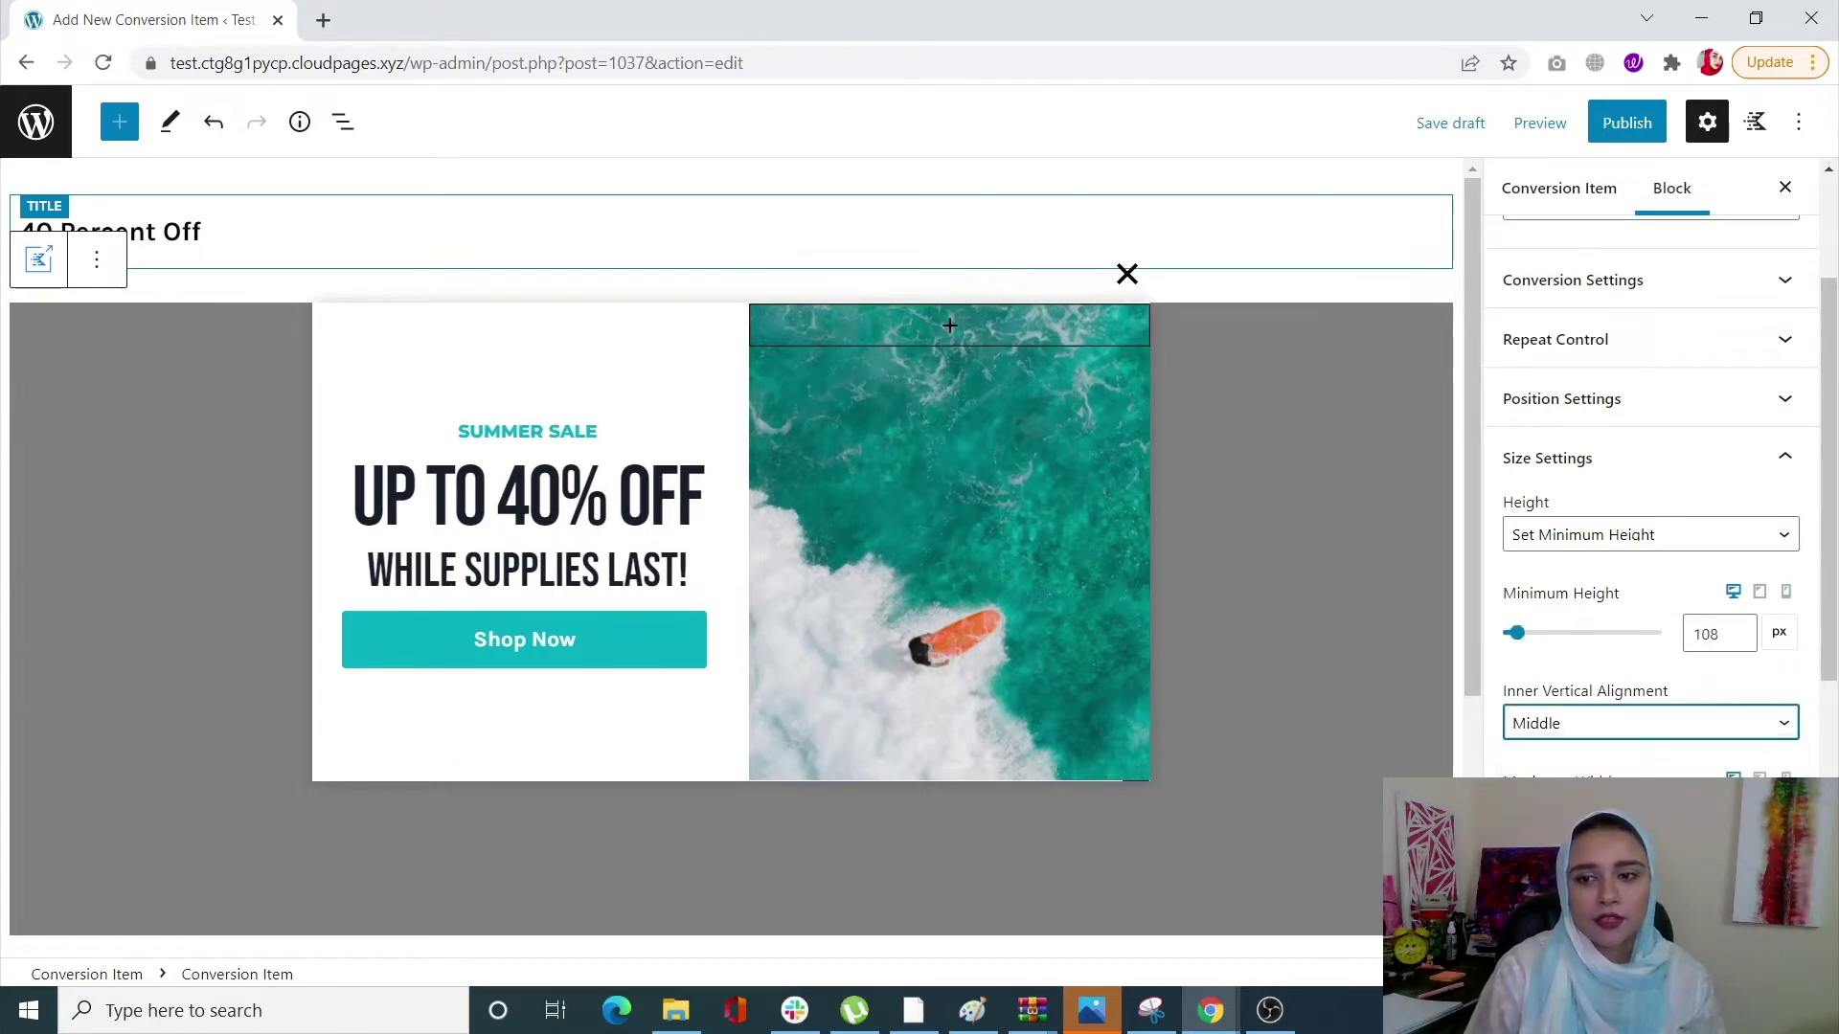
pyautogui.click(1575, 725)
pyautogui.click(1572, 753)
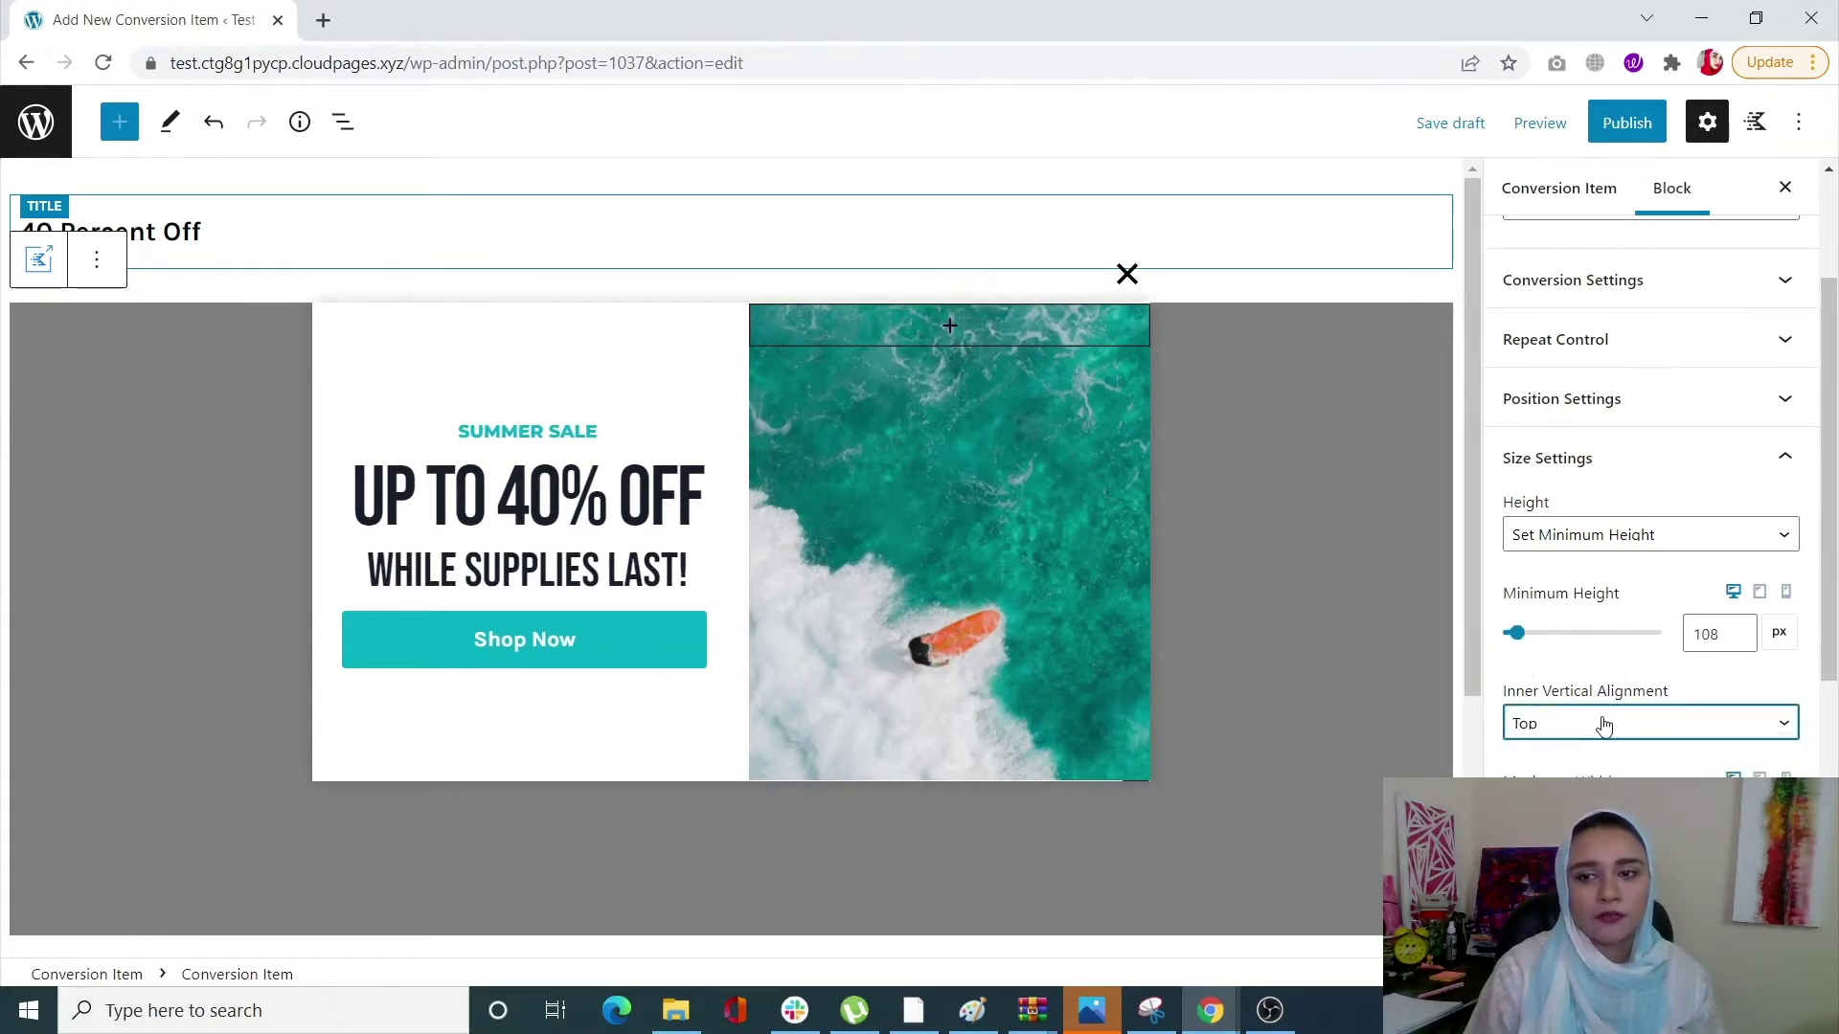
pyautogui.click(1600, 725)
pyautogui.click(1490, 744)
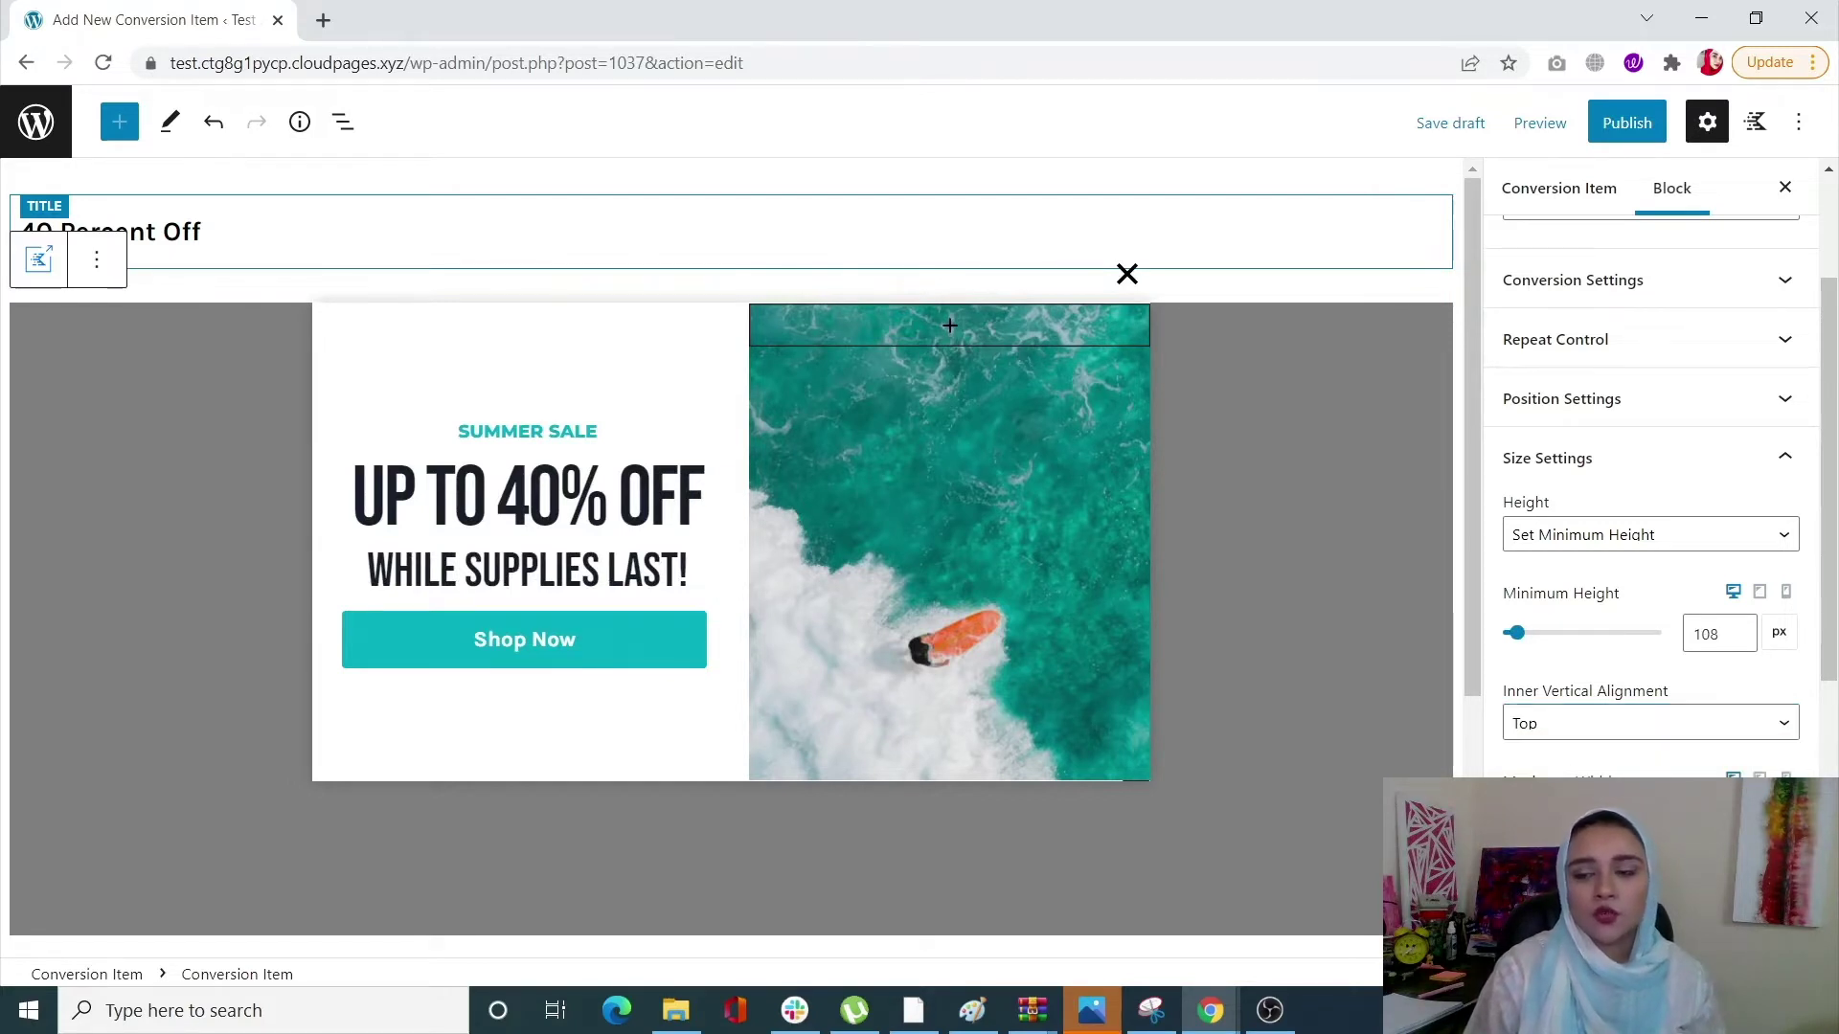
pyautogui.moveTo(1574, 821)
pyautogui.mouseDown()
pyautogui.moveTo(1603, 821)
pyautogui.moveTo(1578, 821)
pyautogui.mouseUp()
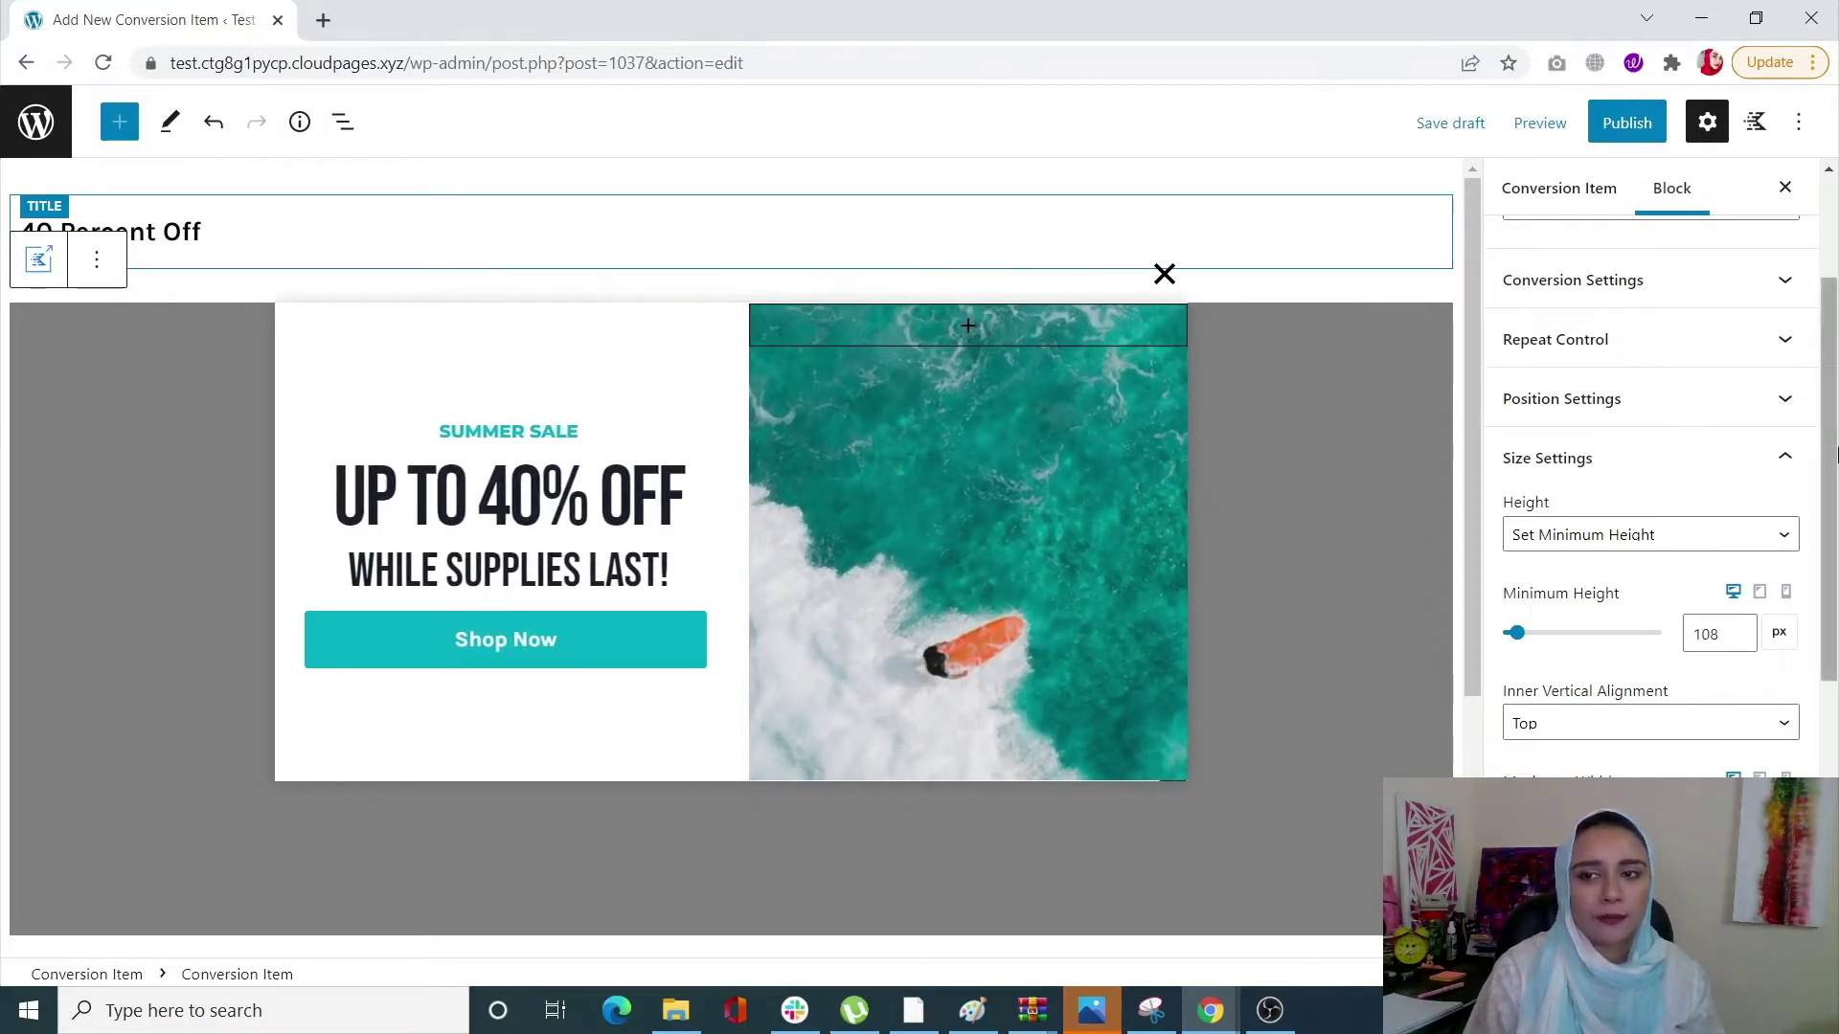
pyautogui.click(1703, 482)
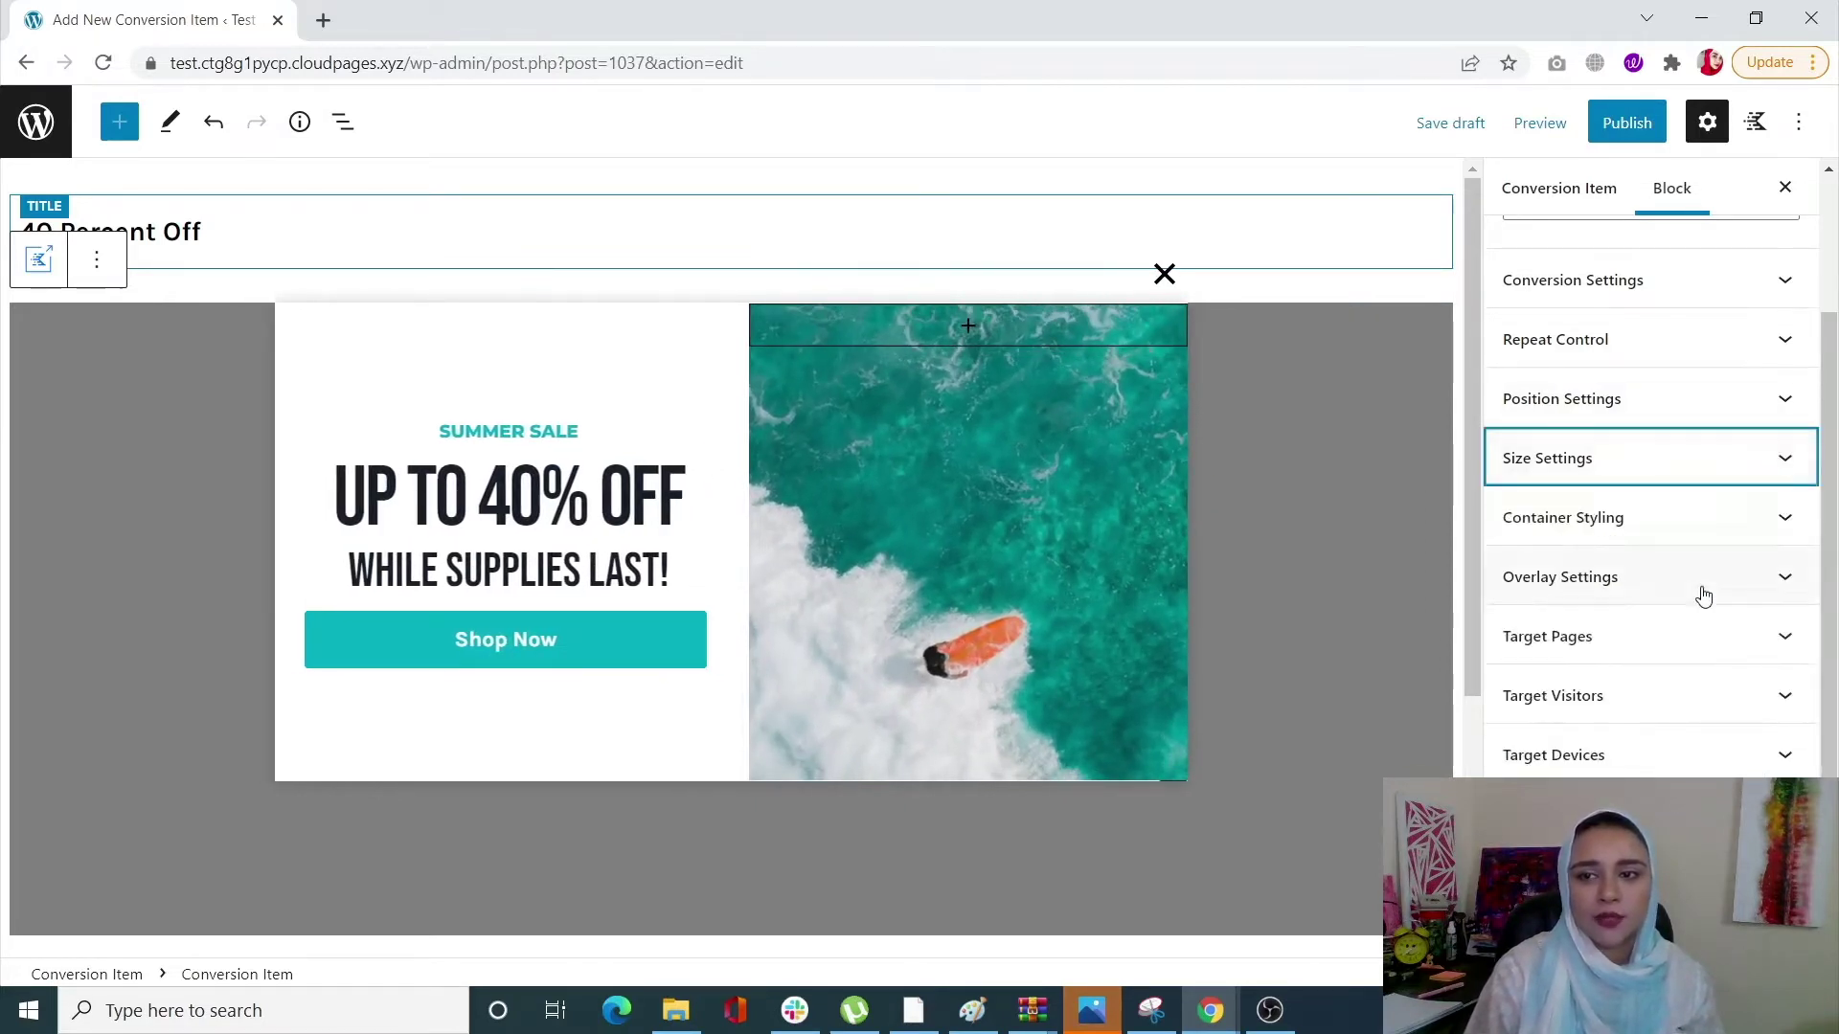
# Set the popup container's background color to dark teal, hex 1B5E63.
pyautogui.click(1687, 537)
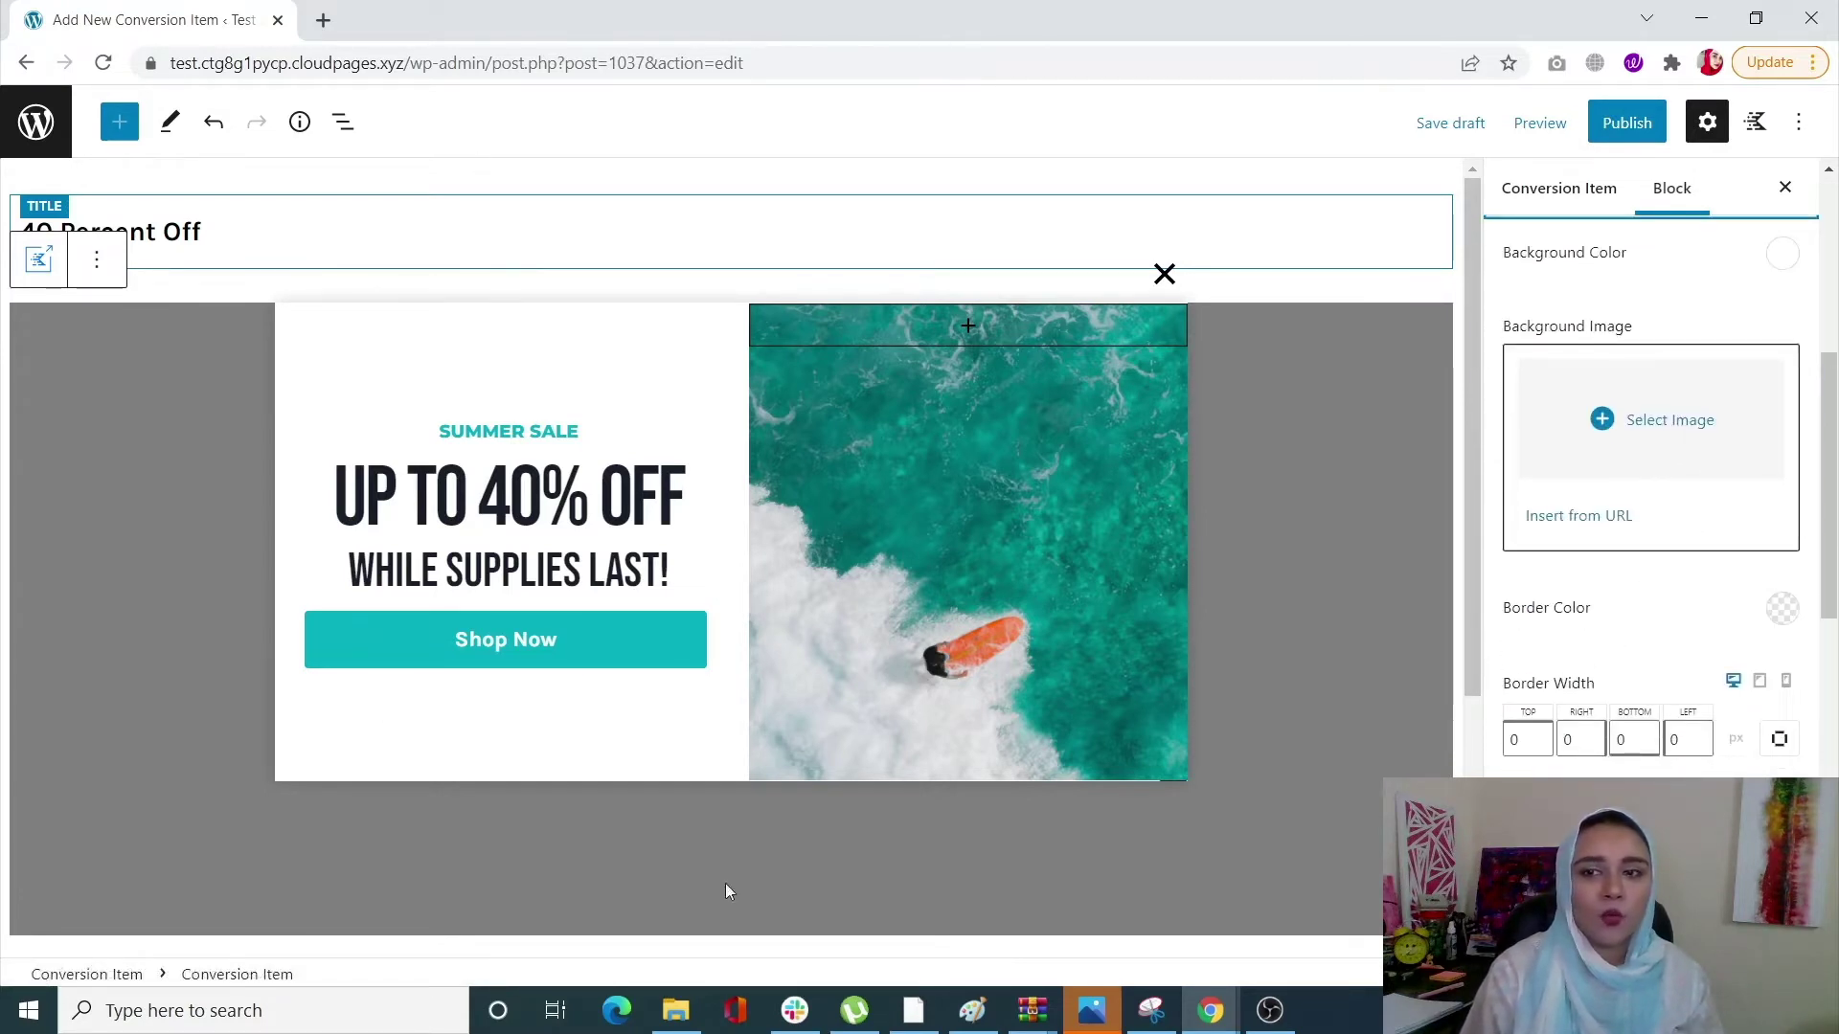
pyautogui.scroll(1, 1561, 646)
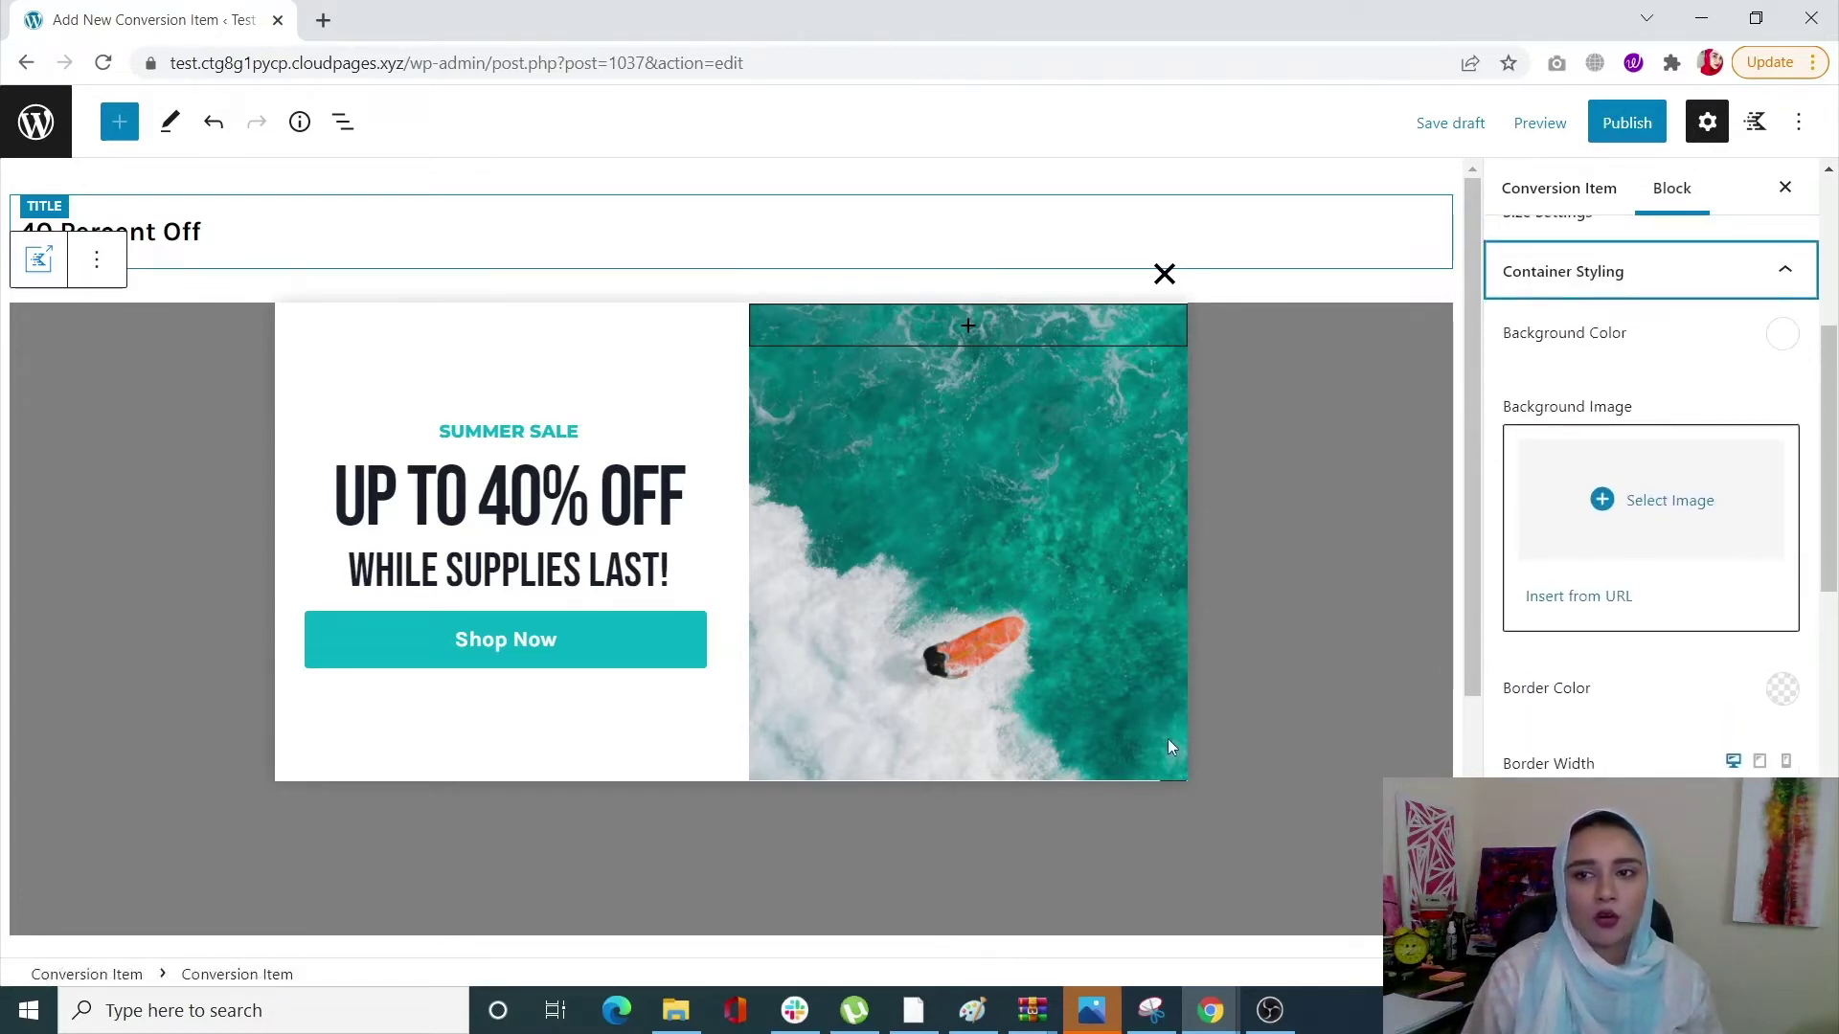
pyautogui.click(1782, 342)
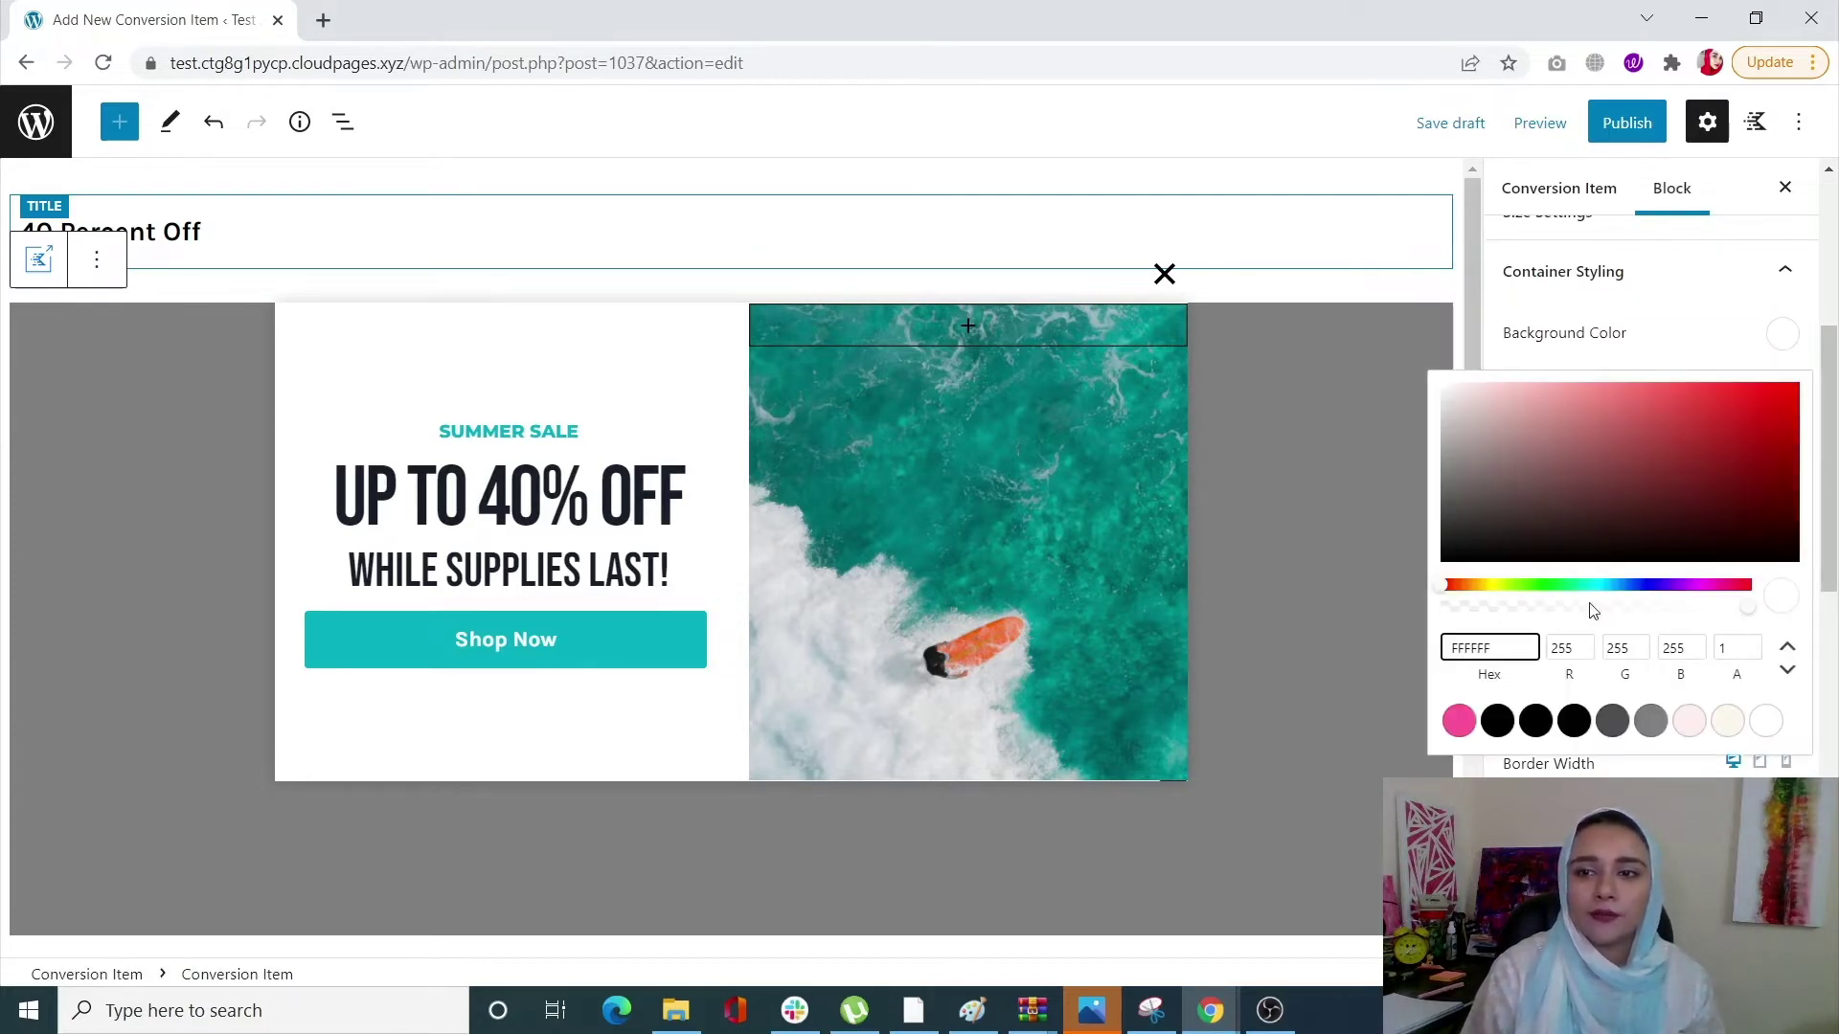
pyautogui.moveTo(1592, 586); pyautogui.dragTo(1581, 586)
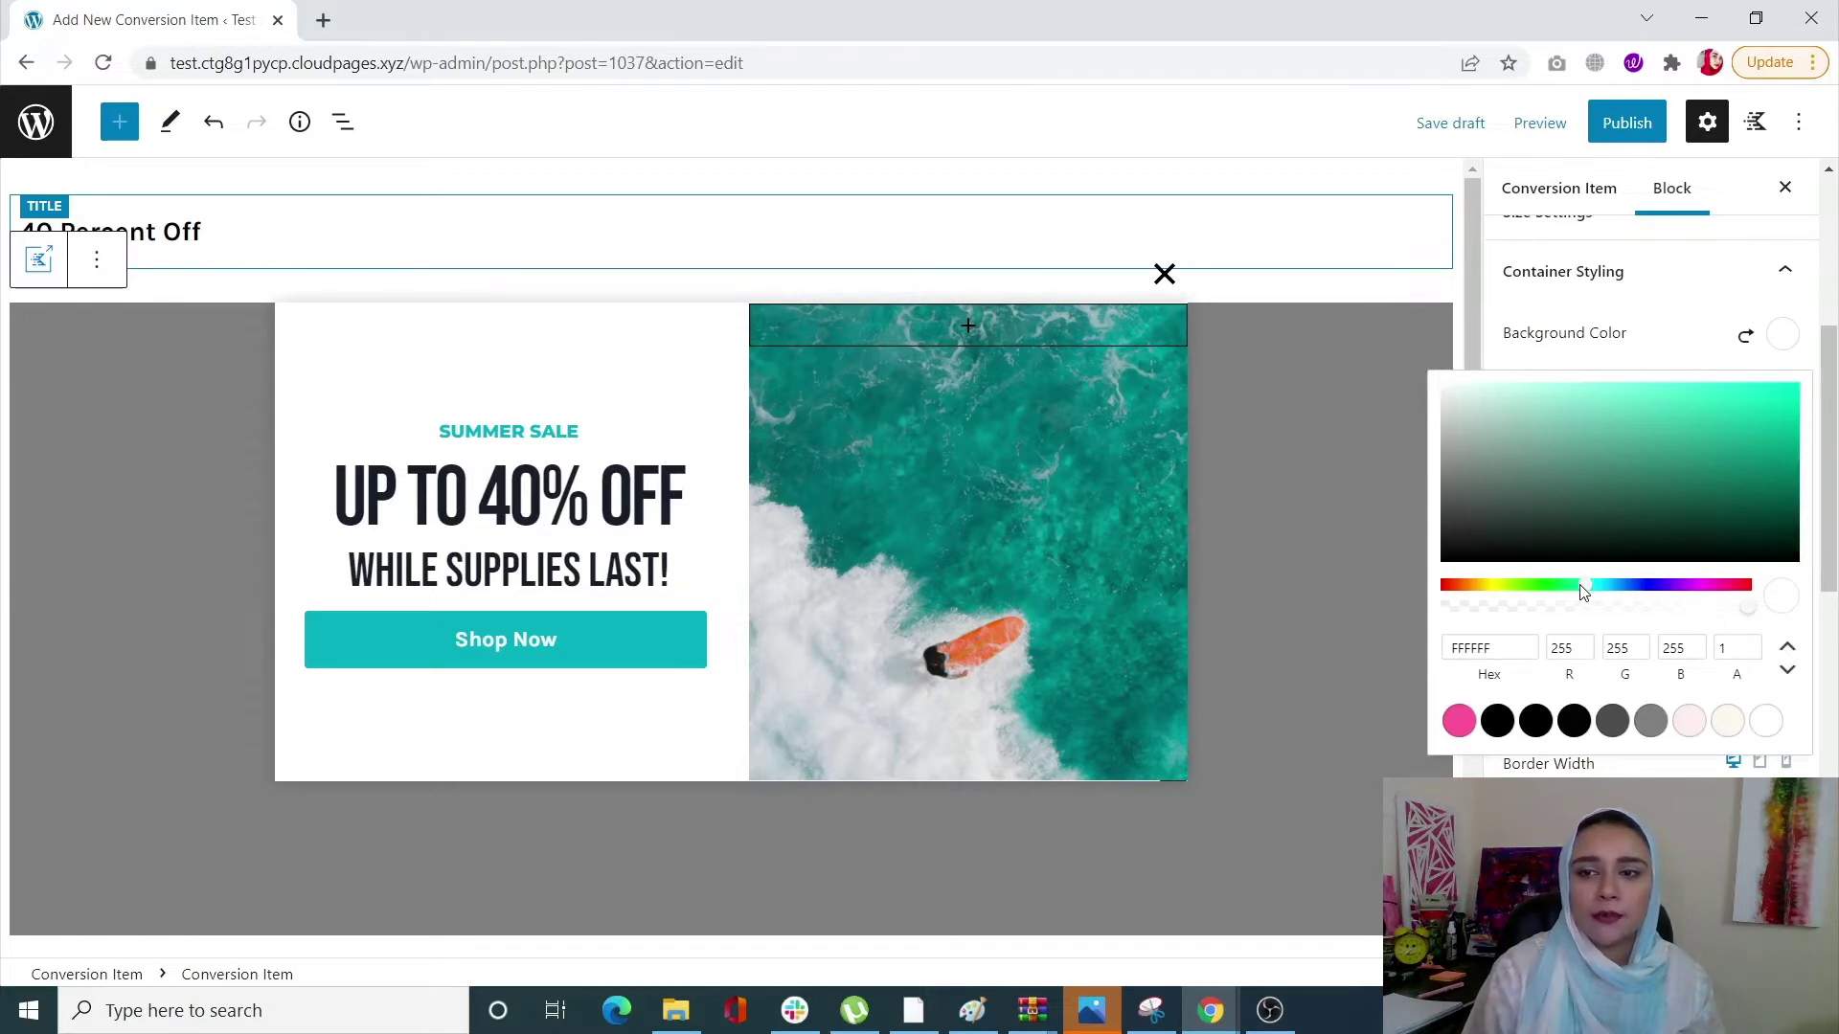
pyautogui.click(1625, 588)
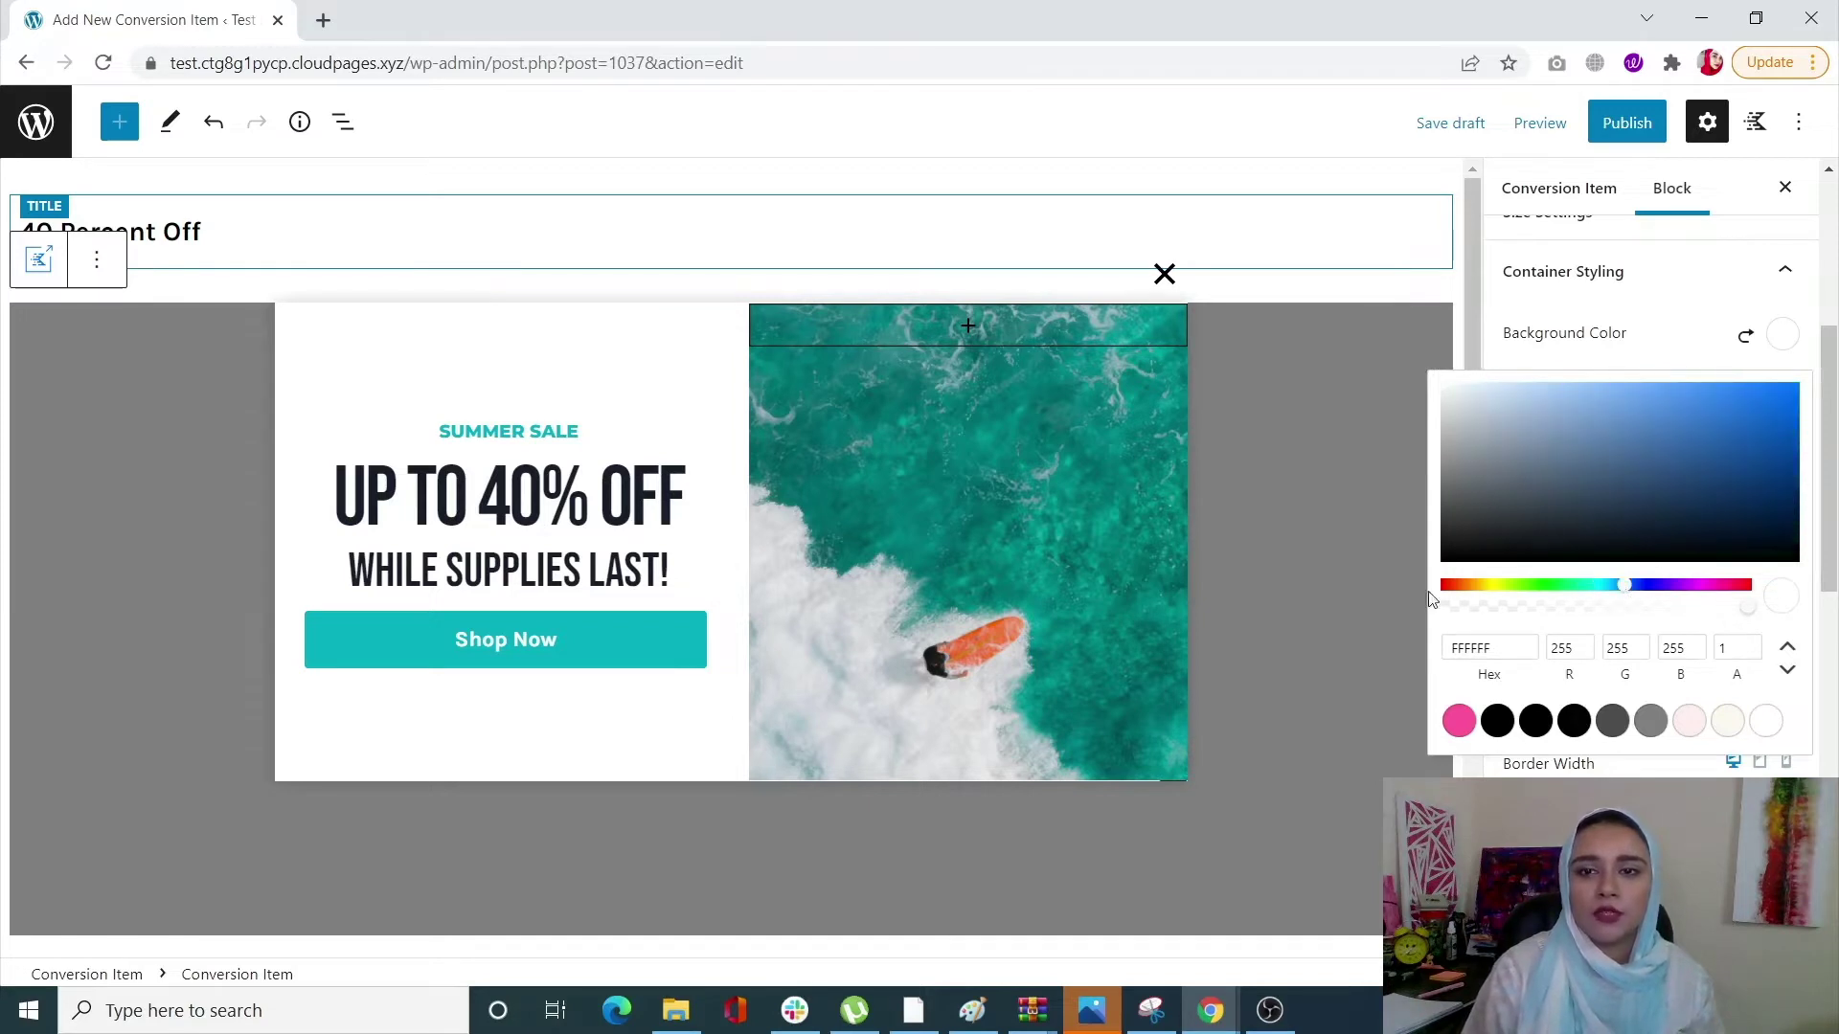
pyautogui.click(1601, 587)
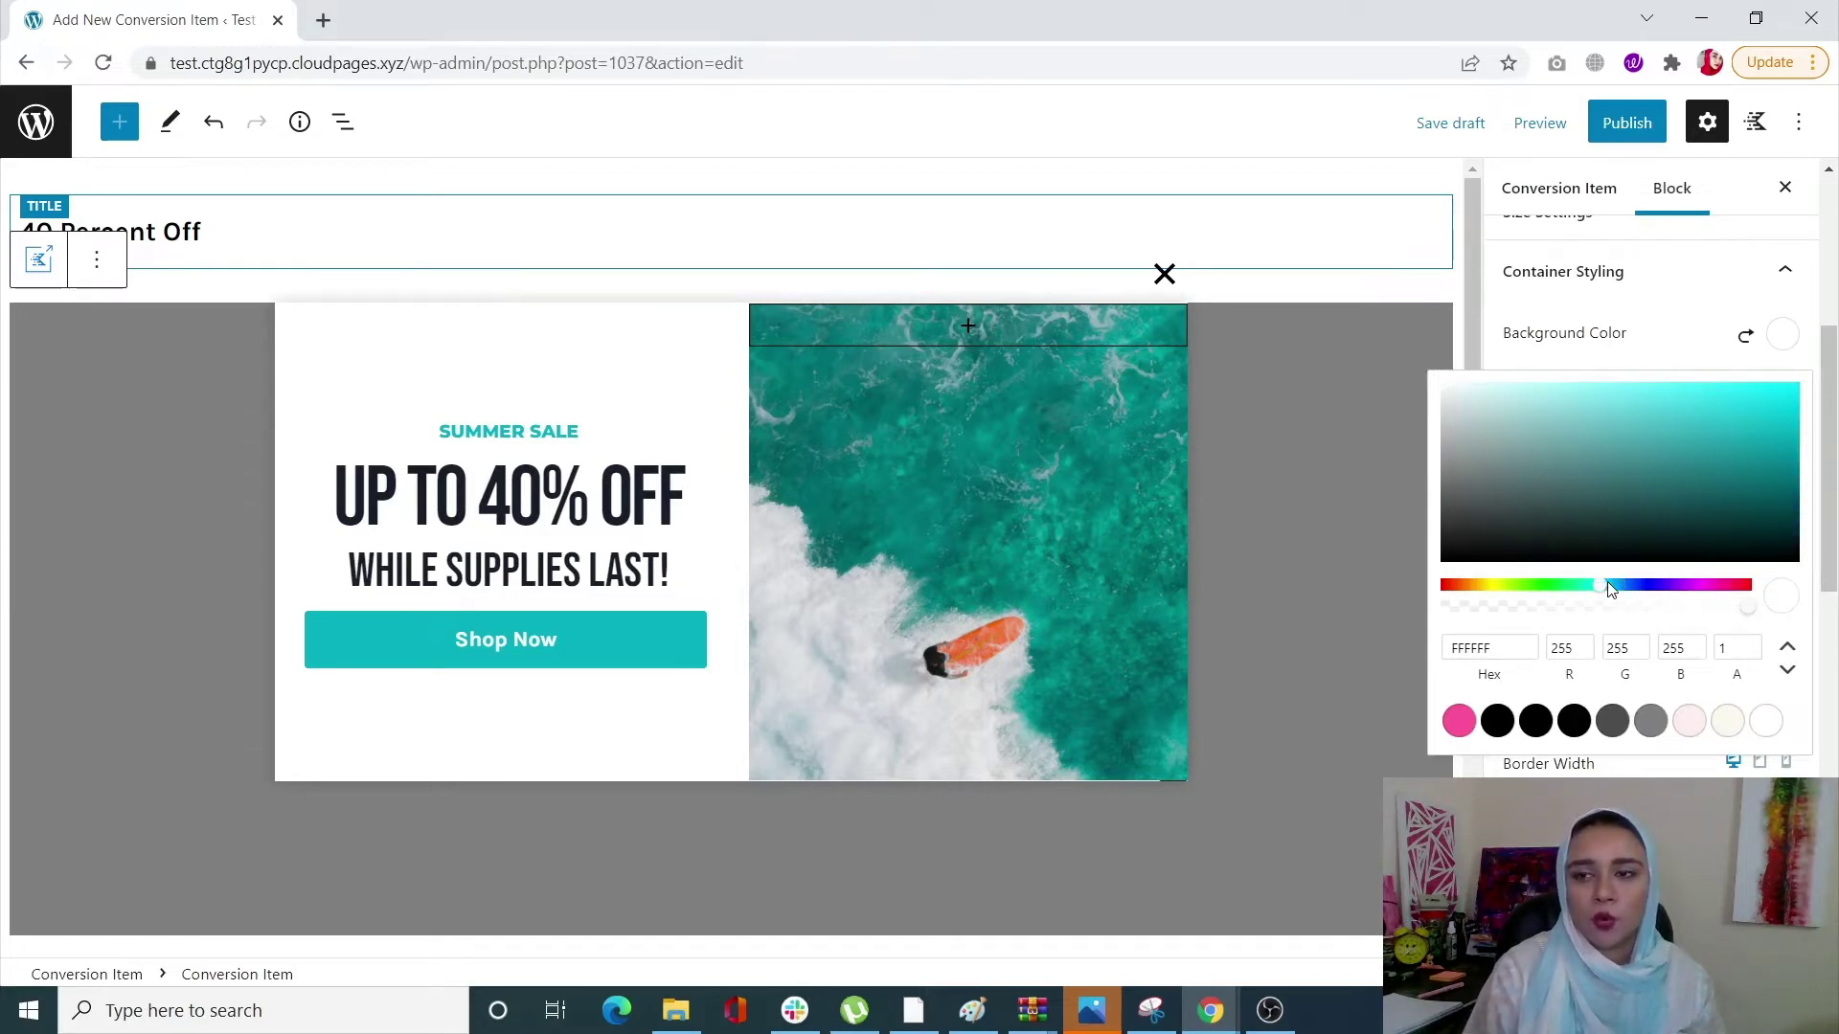
pyautogui.click(1717, 428)
pyautogui.click(1701, 493)
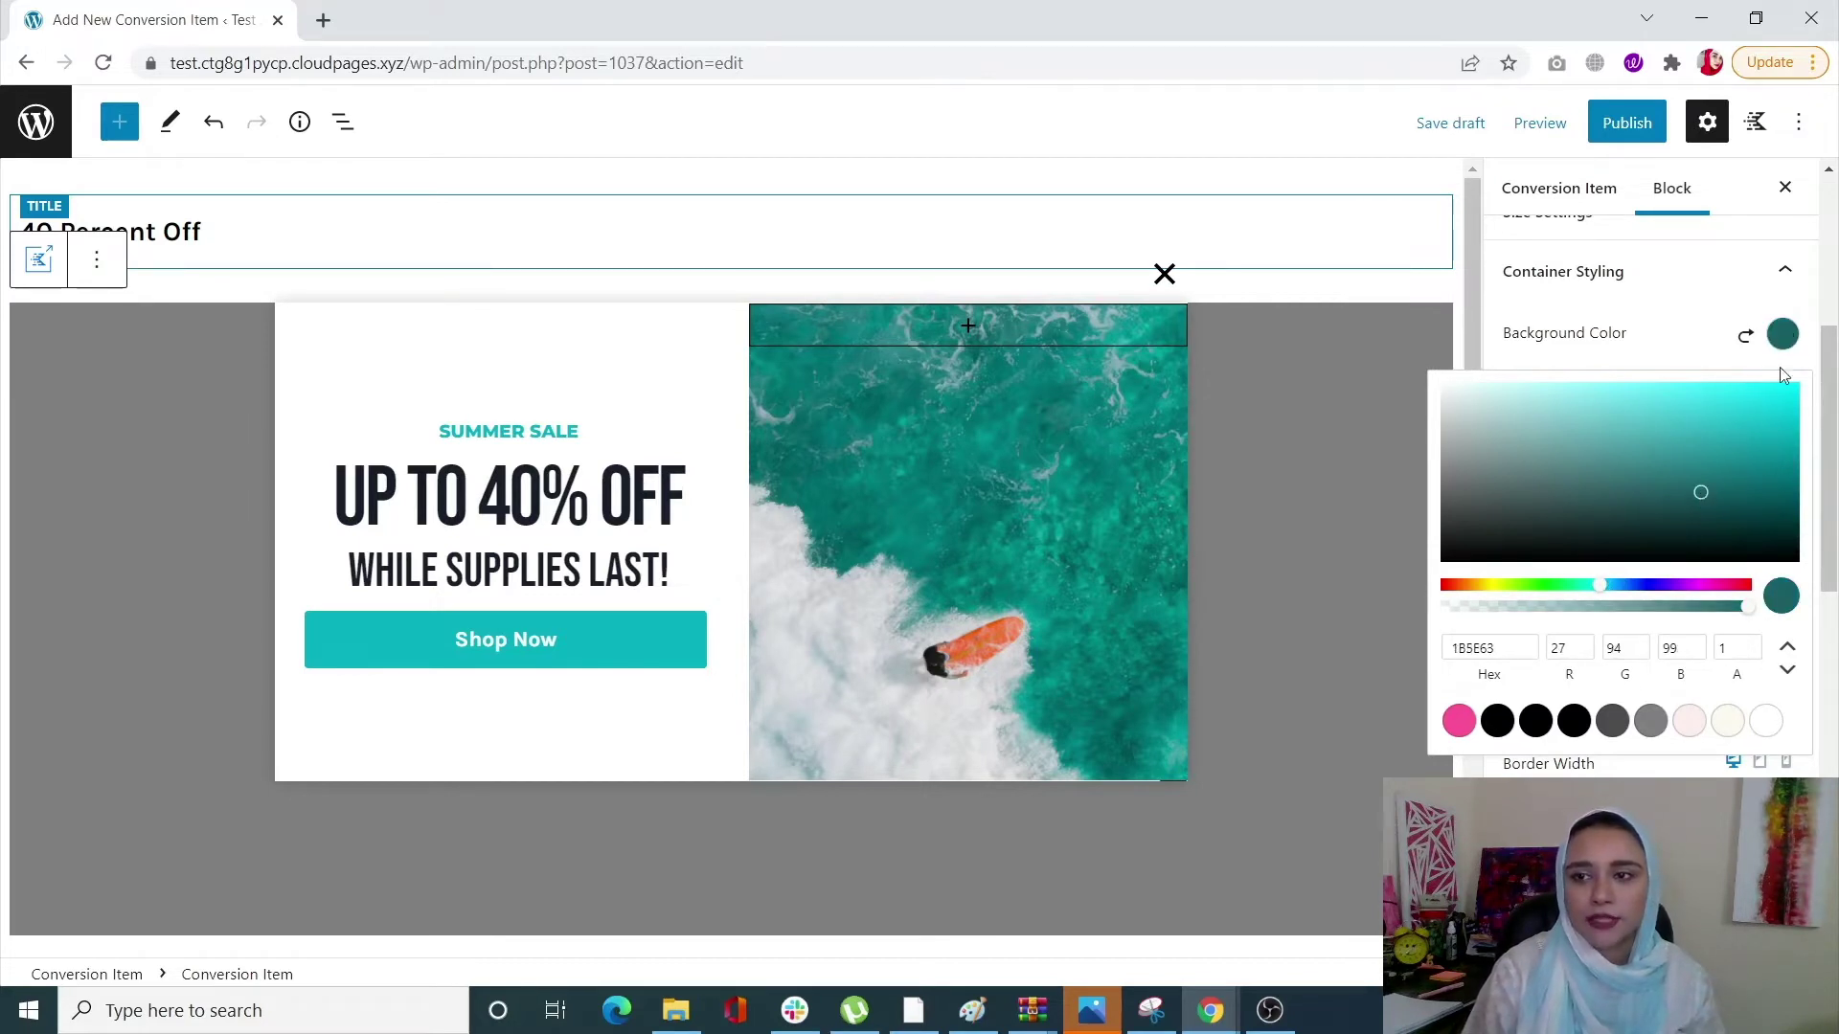
pyautogui.click(1711, 337)
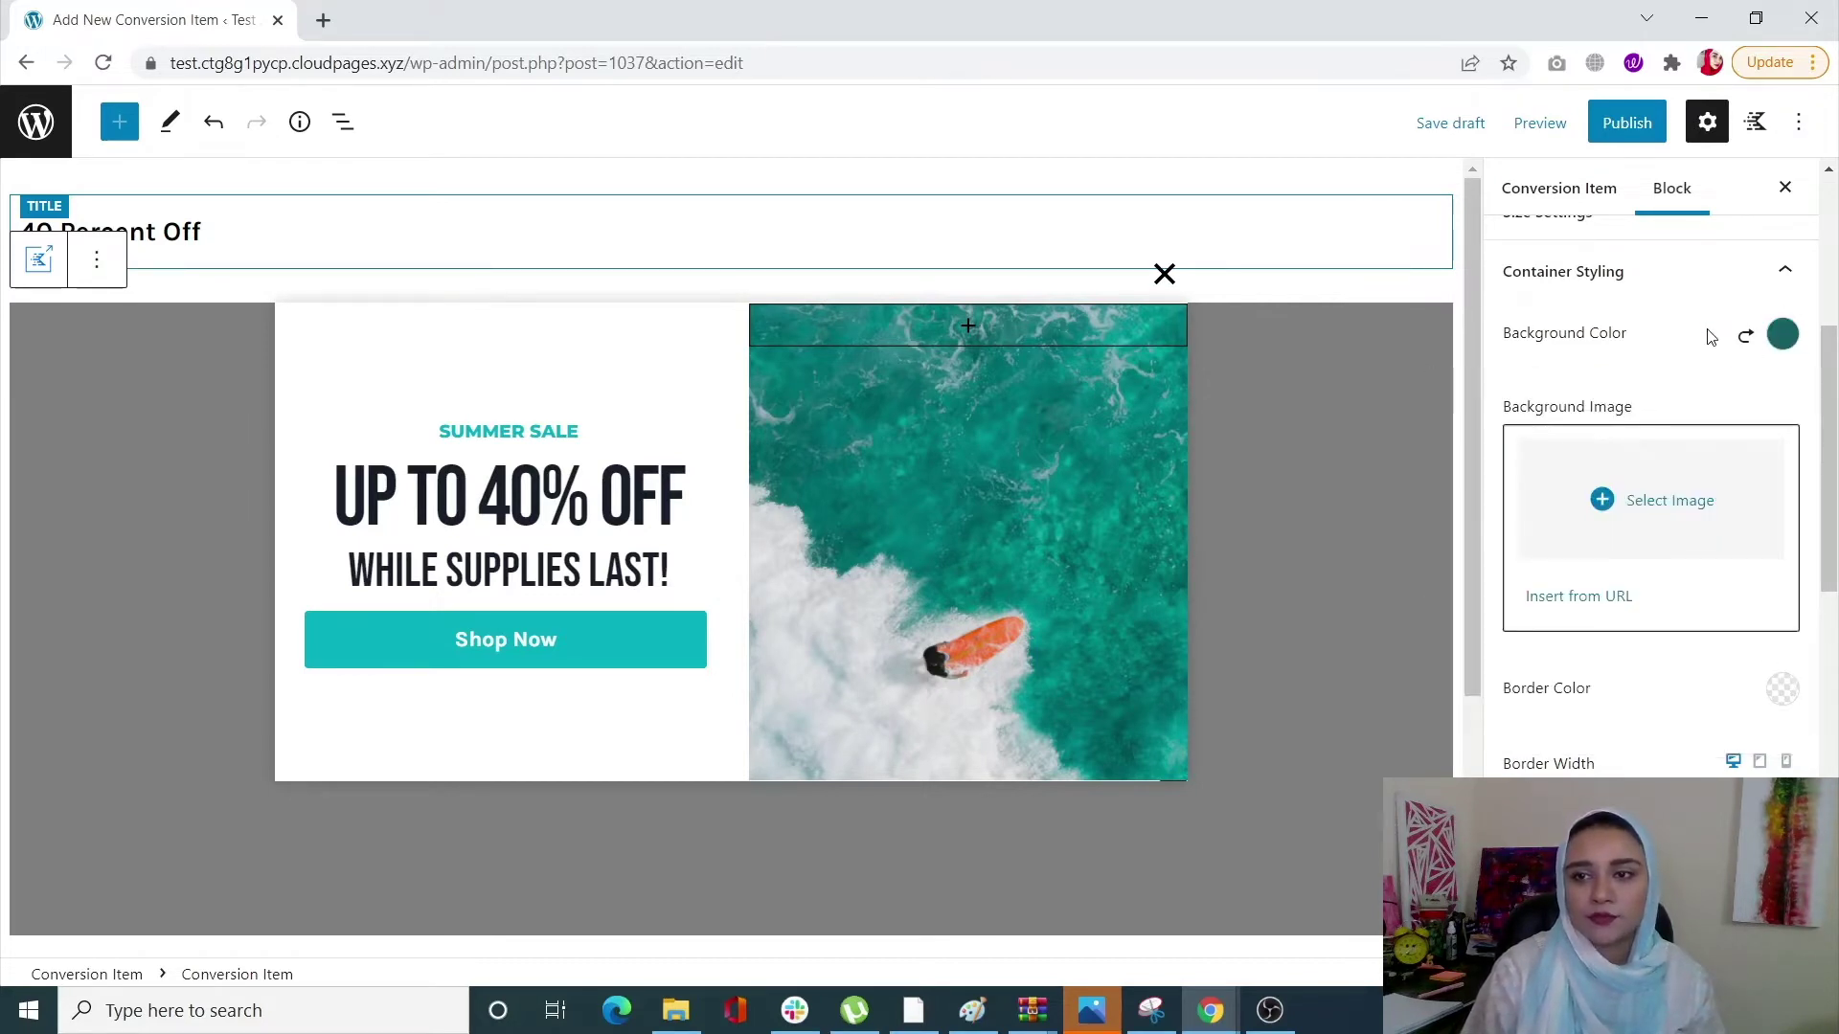
# Set the popup container's border color to dark blue-green, hex 133D47.
pyautogui.click(1795, 692)
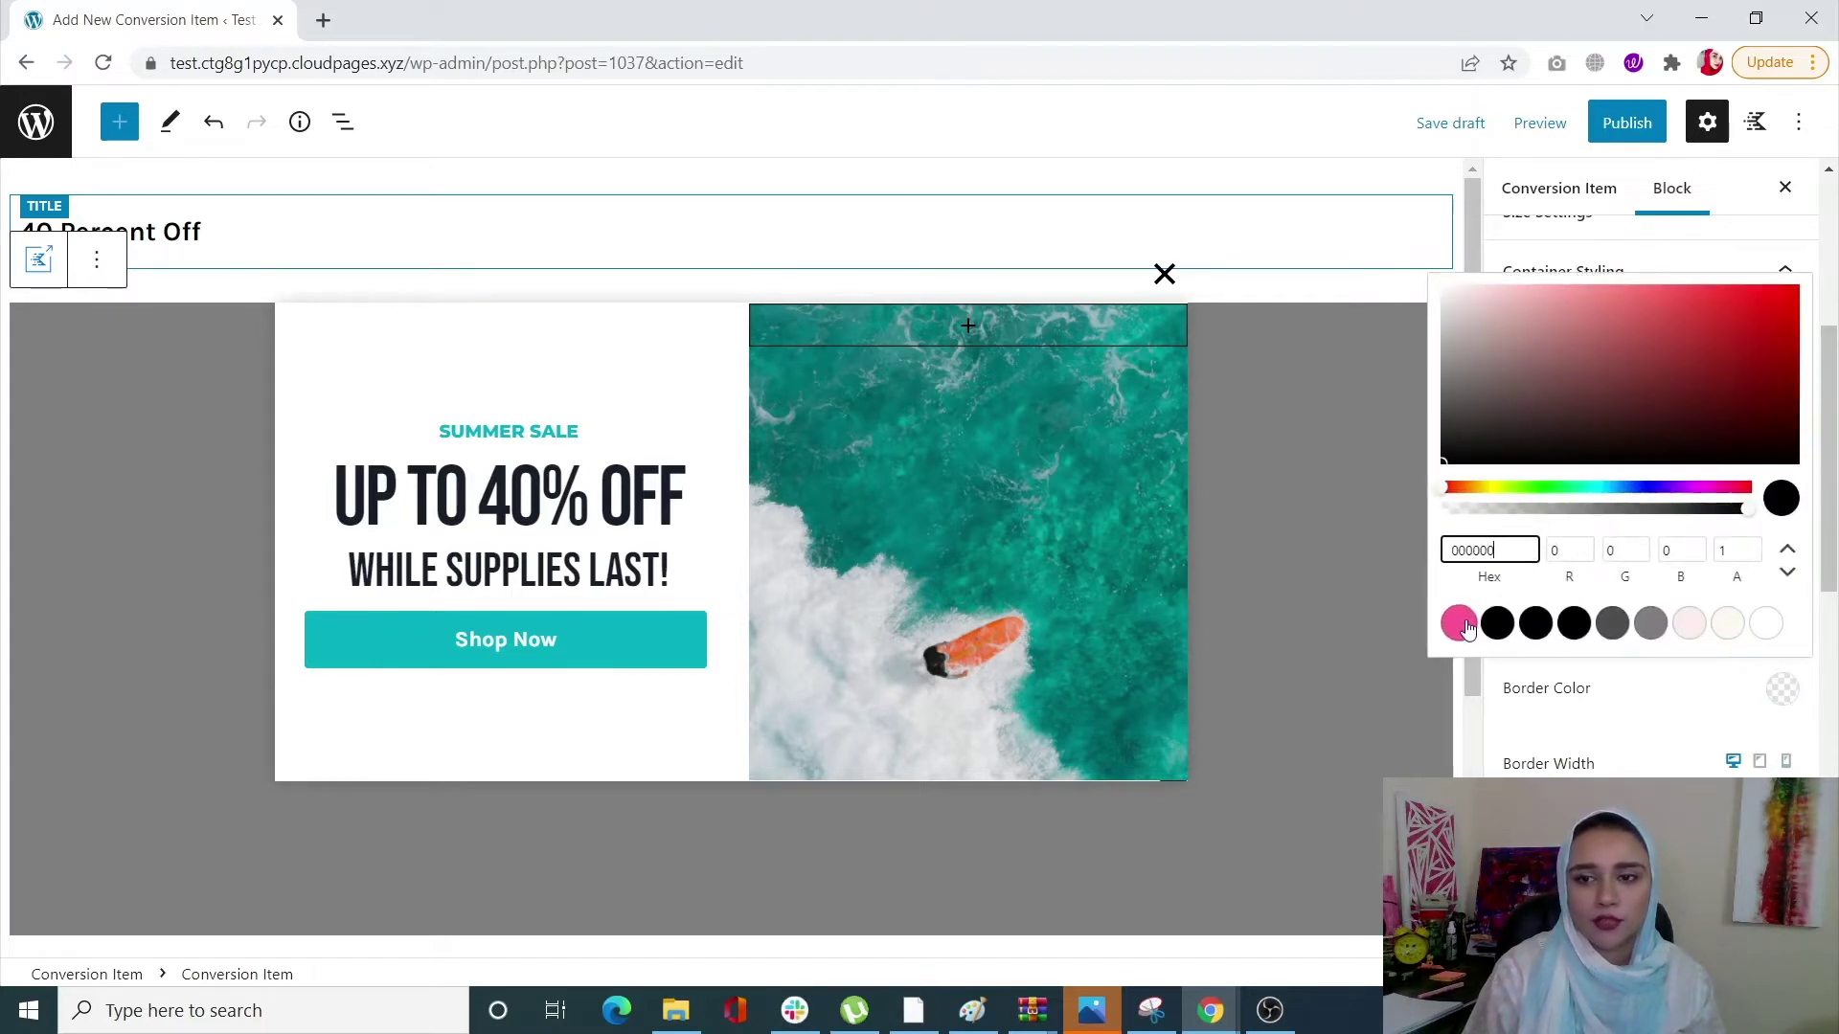
pyautogui.click(1645, 488)
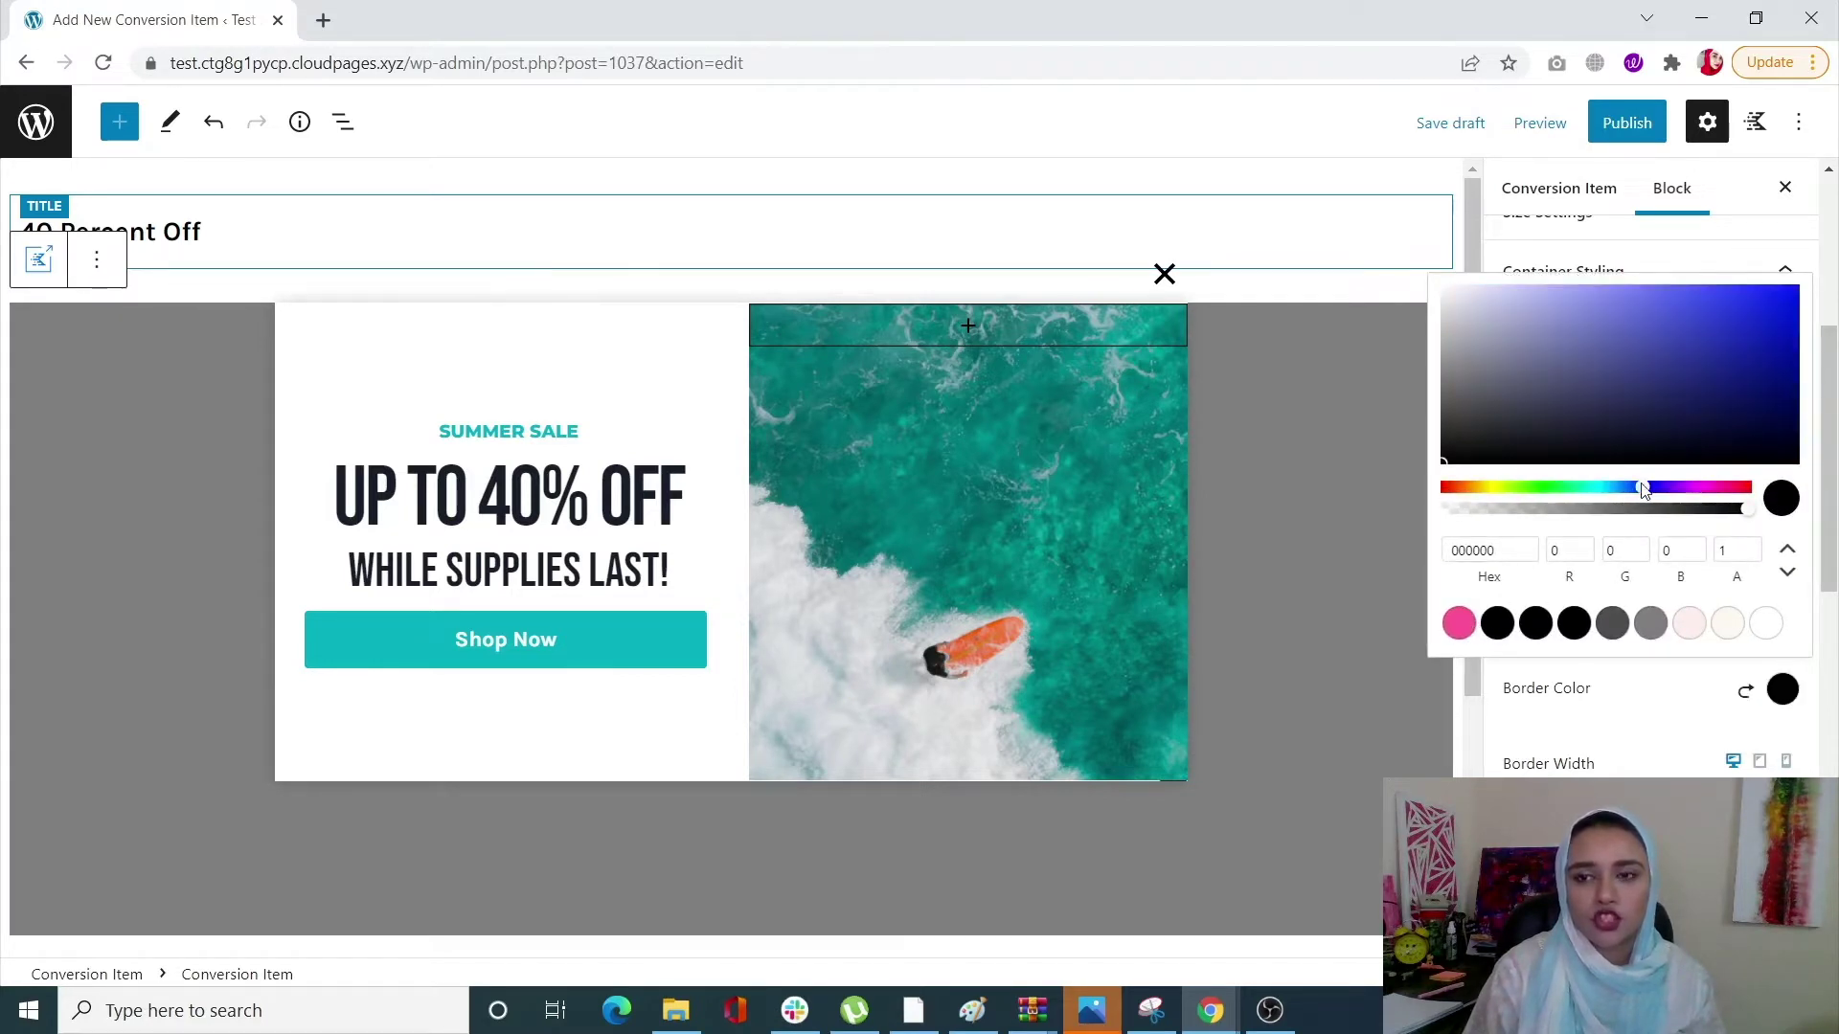
pyautogui.moveTo(1635, 489); pyautogui.dragTo(1630, 490)
pyautogui.moveTo(1619, 490); pyautogui.dragTo(1606, 490)
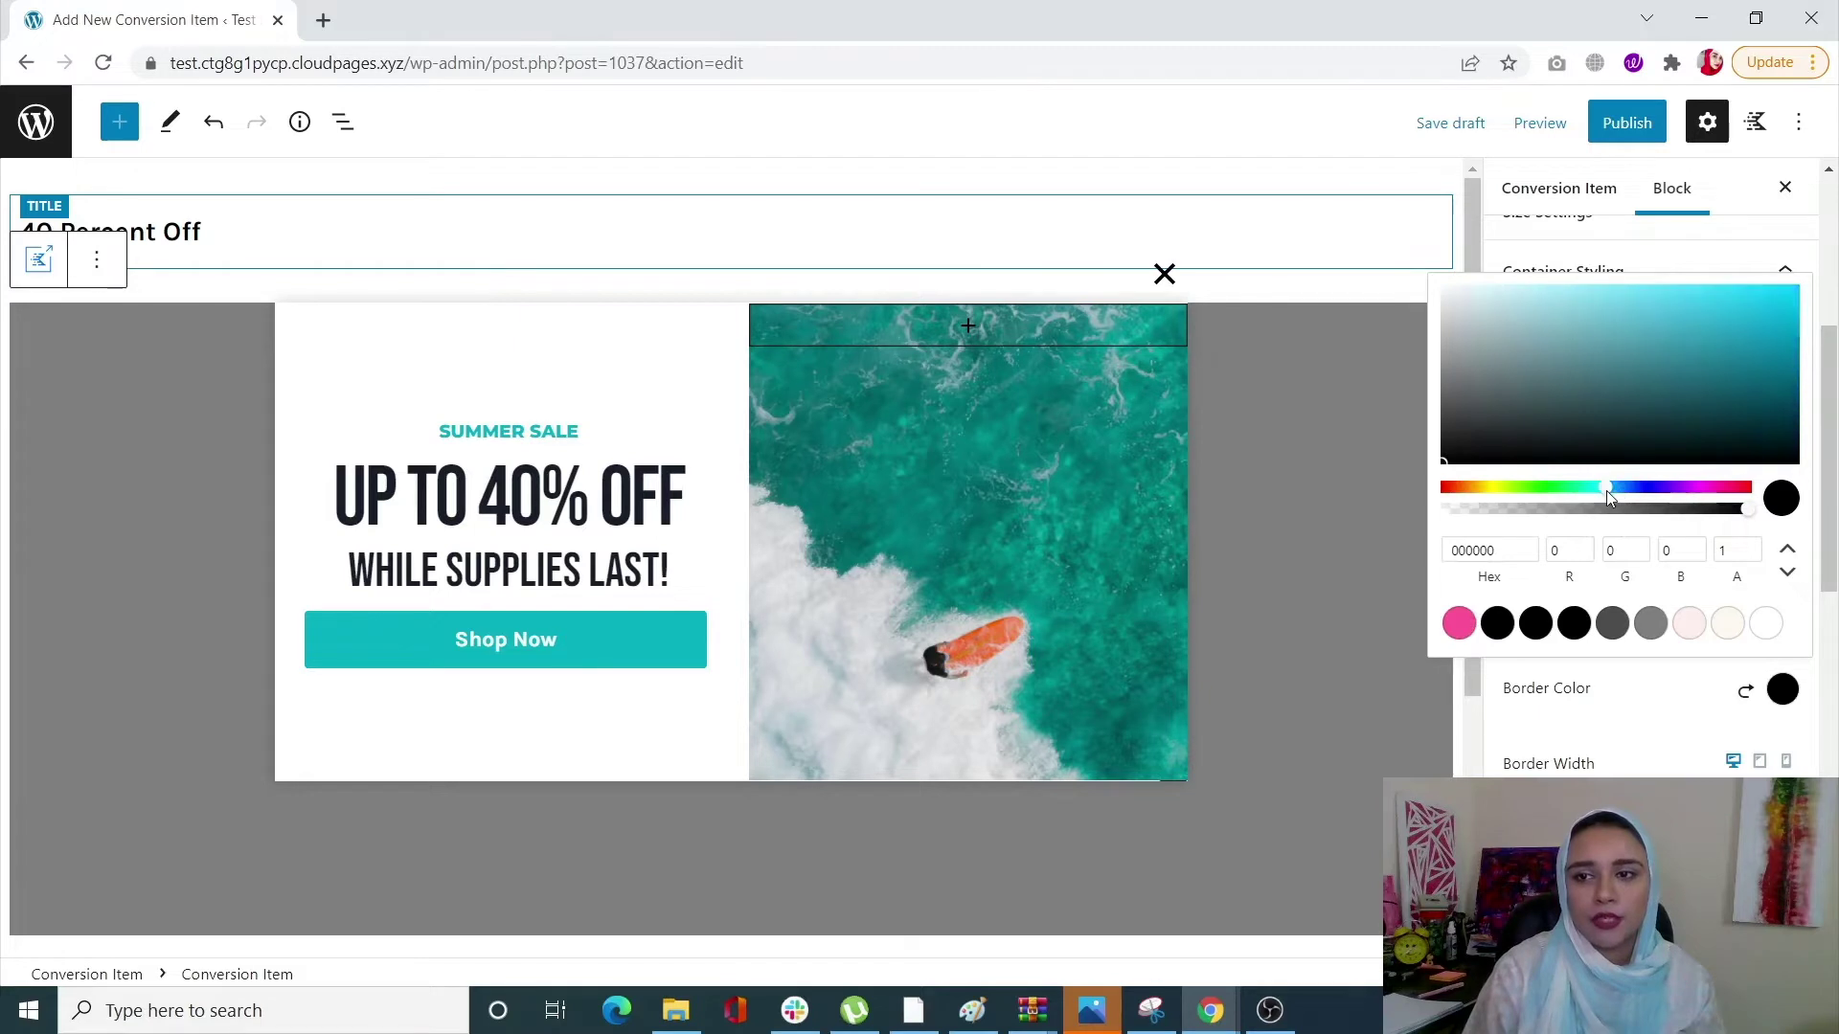
pyautogui.click(1705, 415)
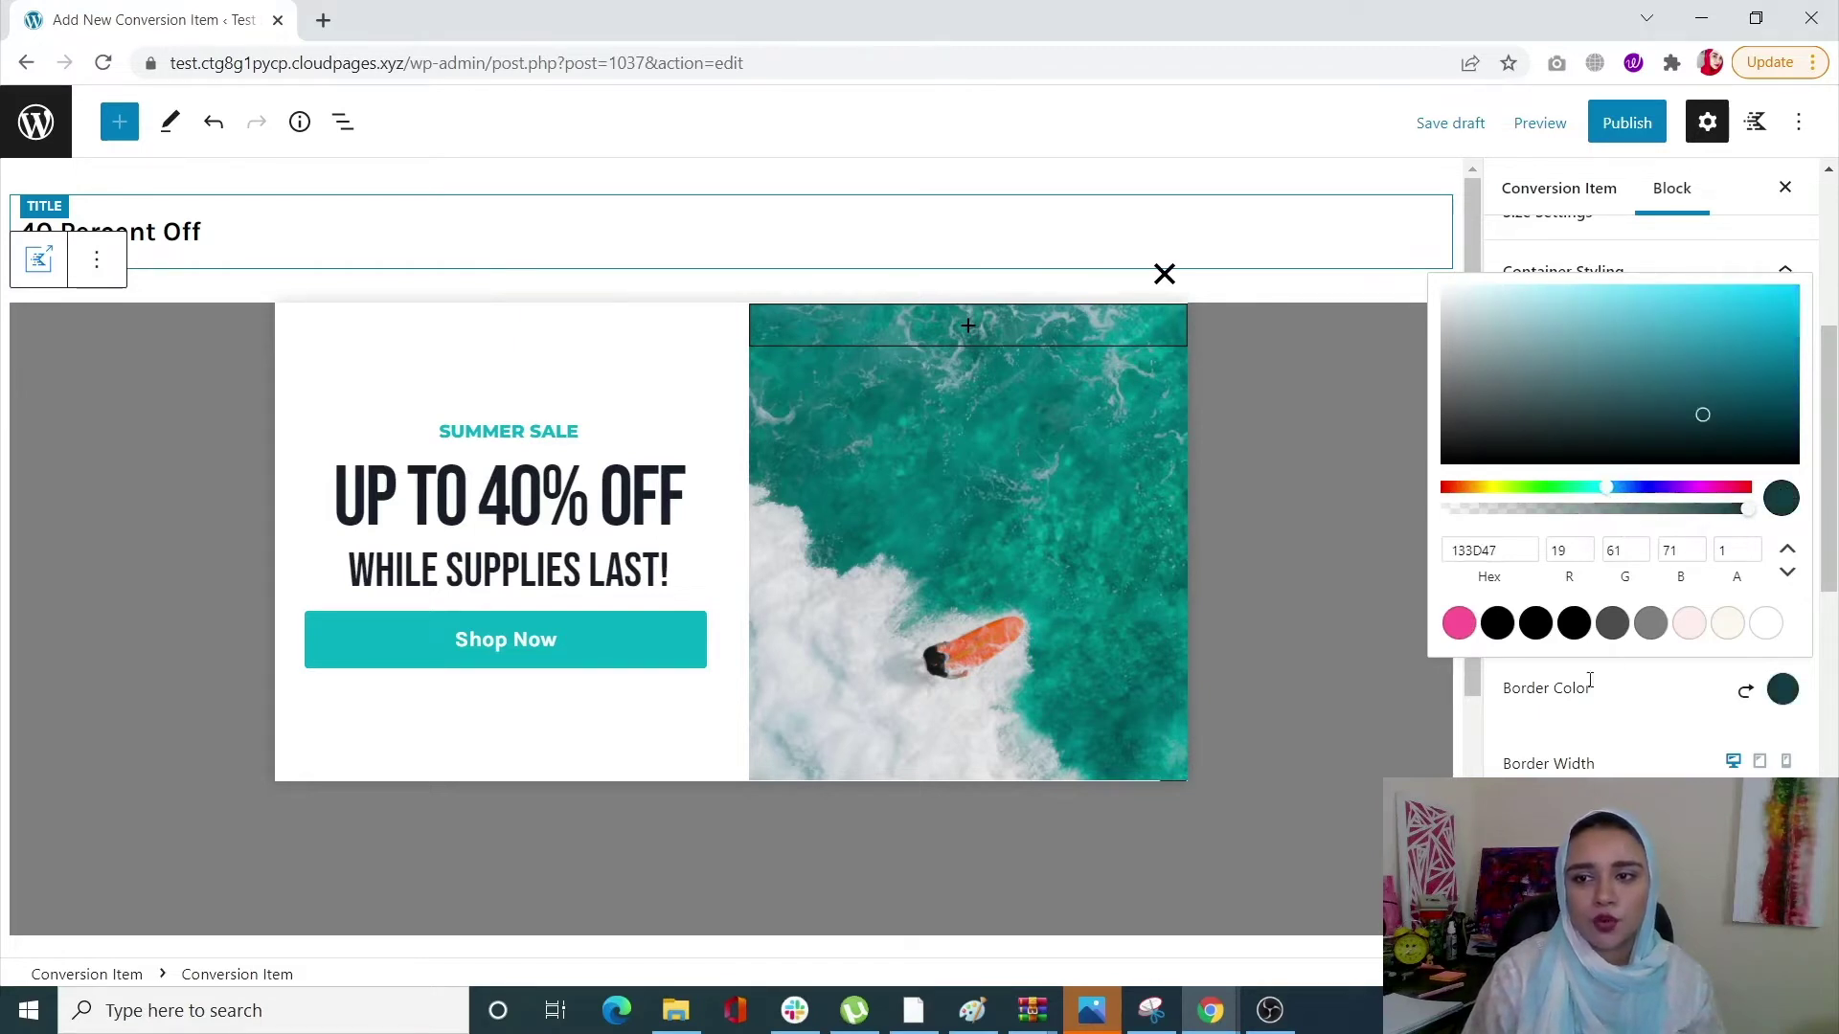
pyautogui.click(1696, 697)
# Give the popup container a linked border width of 11 px on all sides and a linked border radius of 12 px.
pyautogui.scroll(-3, 1628, 622)
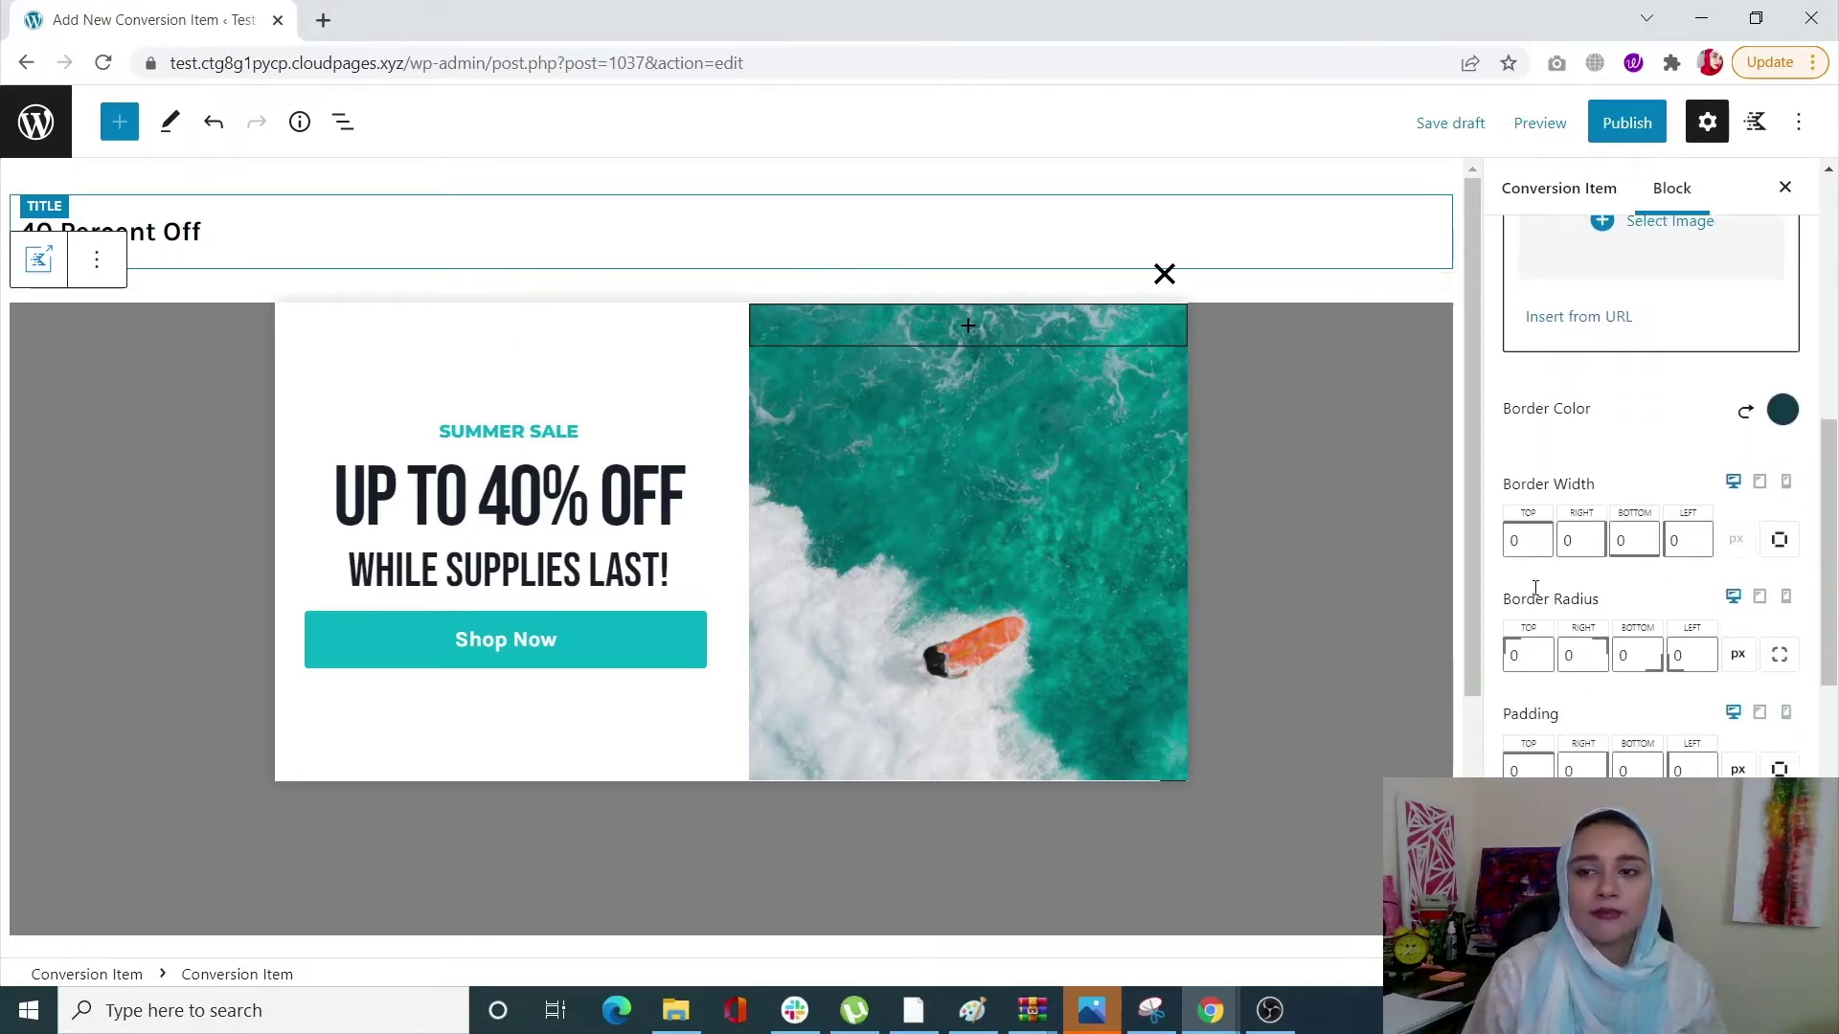
pyautogui.click(1779, 540)
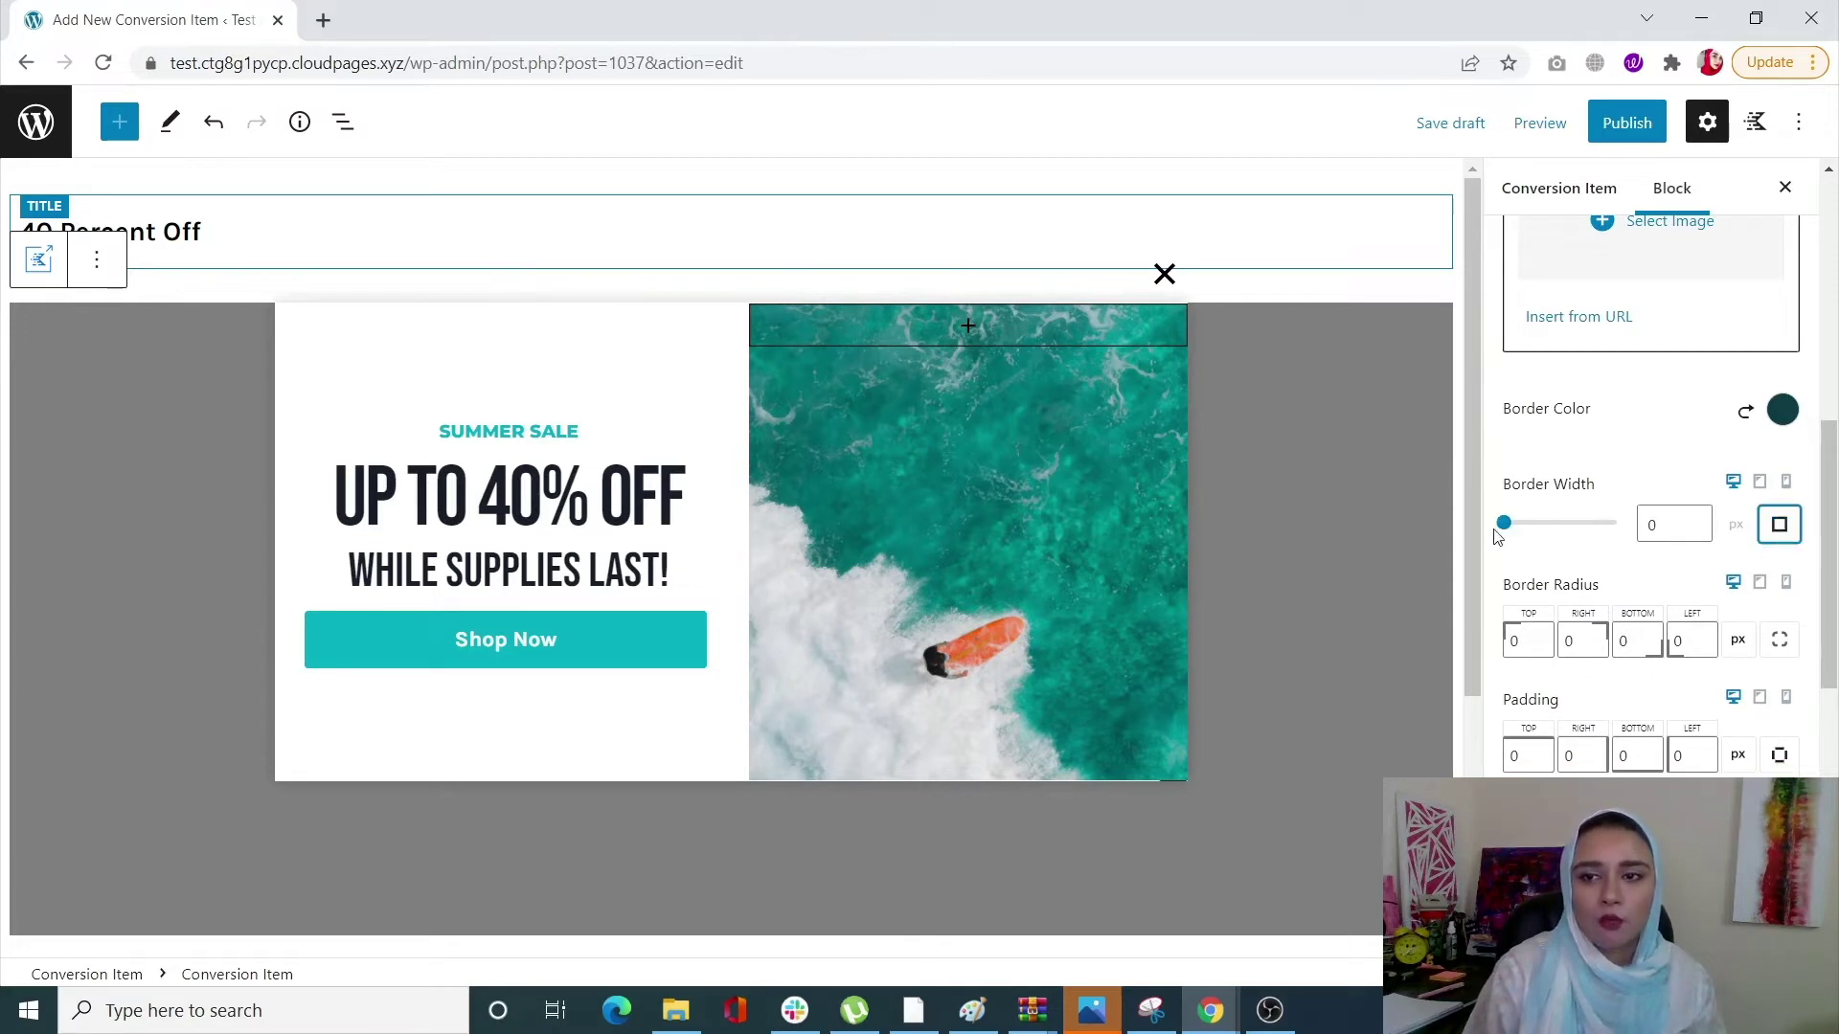
pyautogui.moveTo(1507, 525); pyautogui.dragTo(1518, 527)
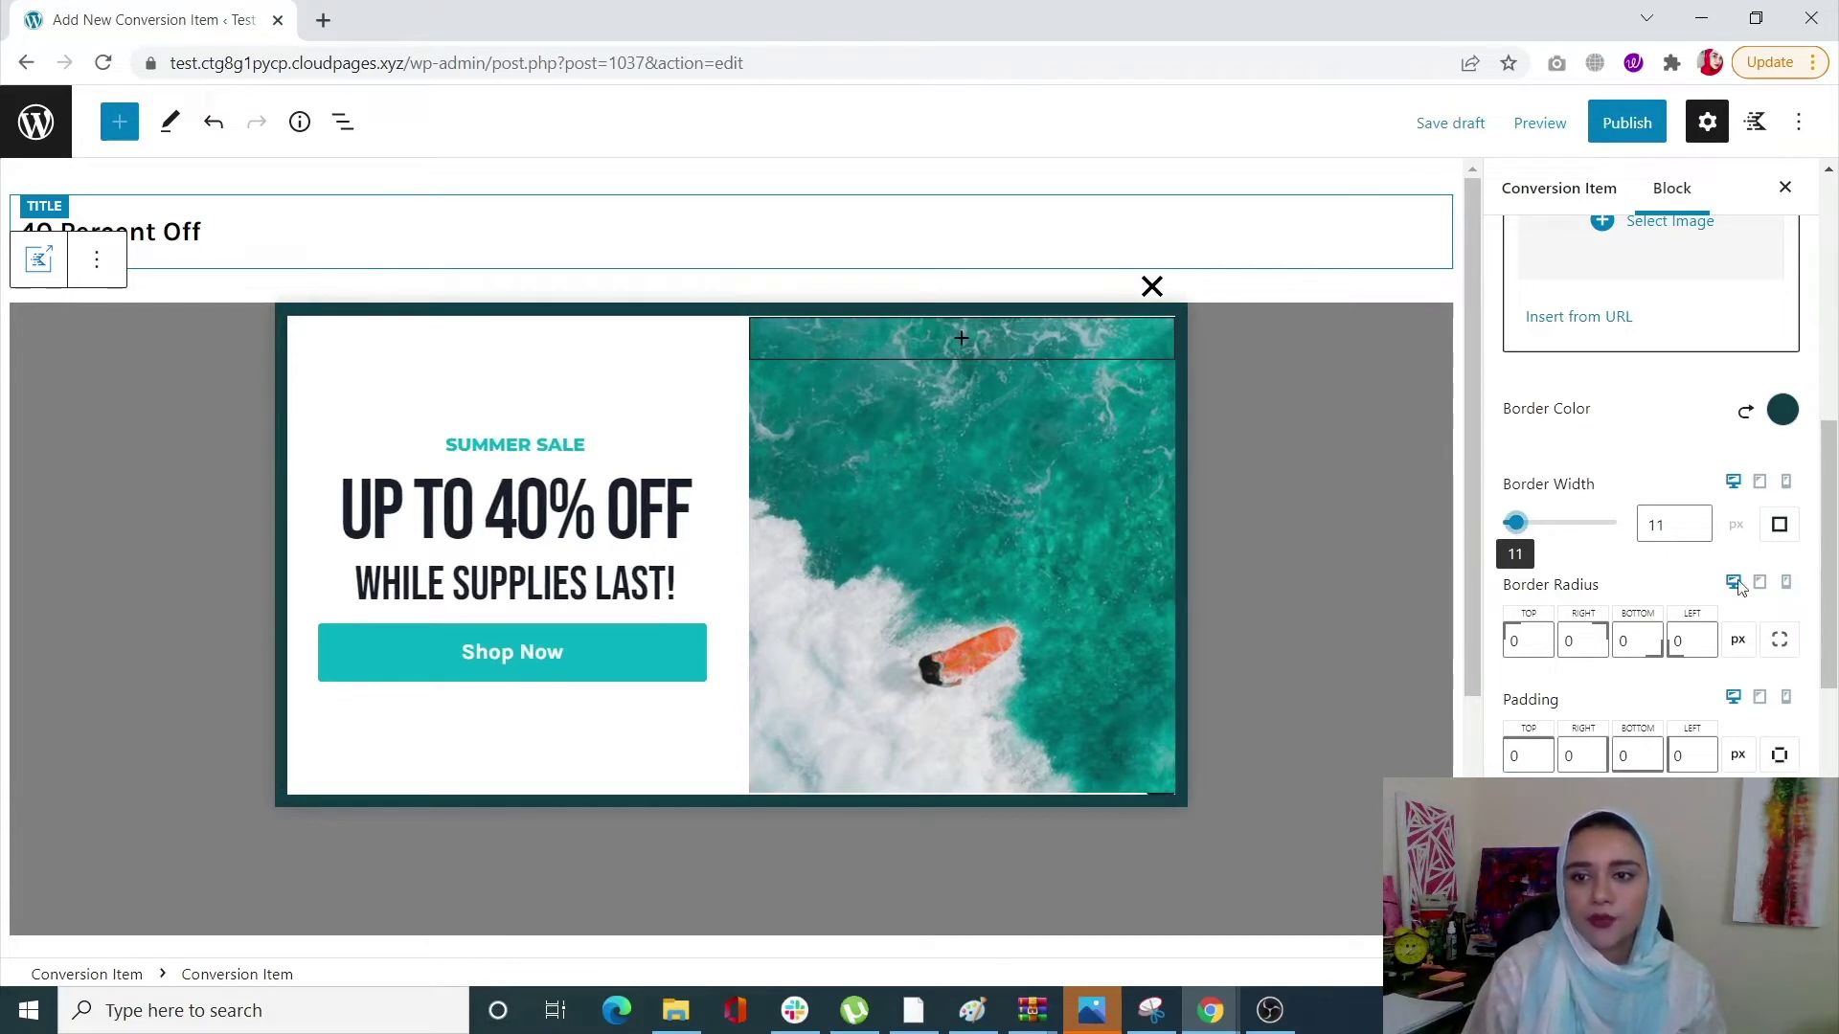
pyautogui.scroll(-2, 1625, 688)
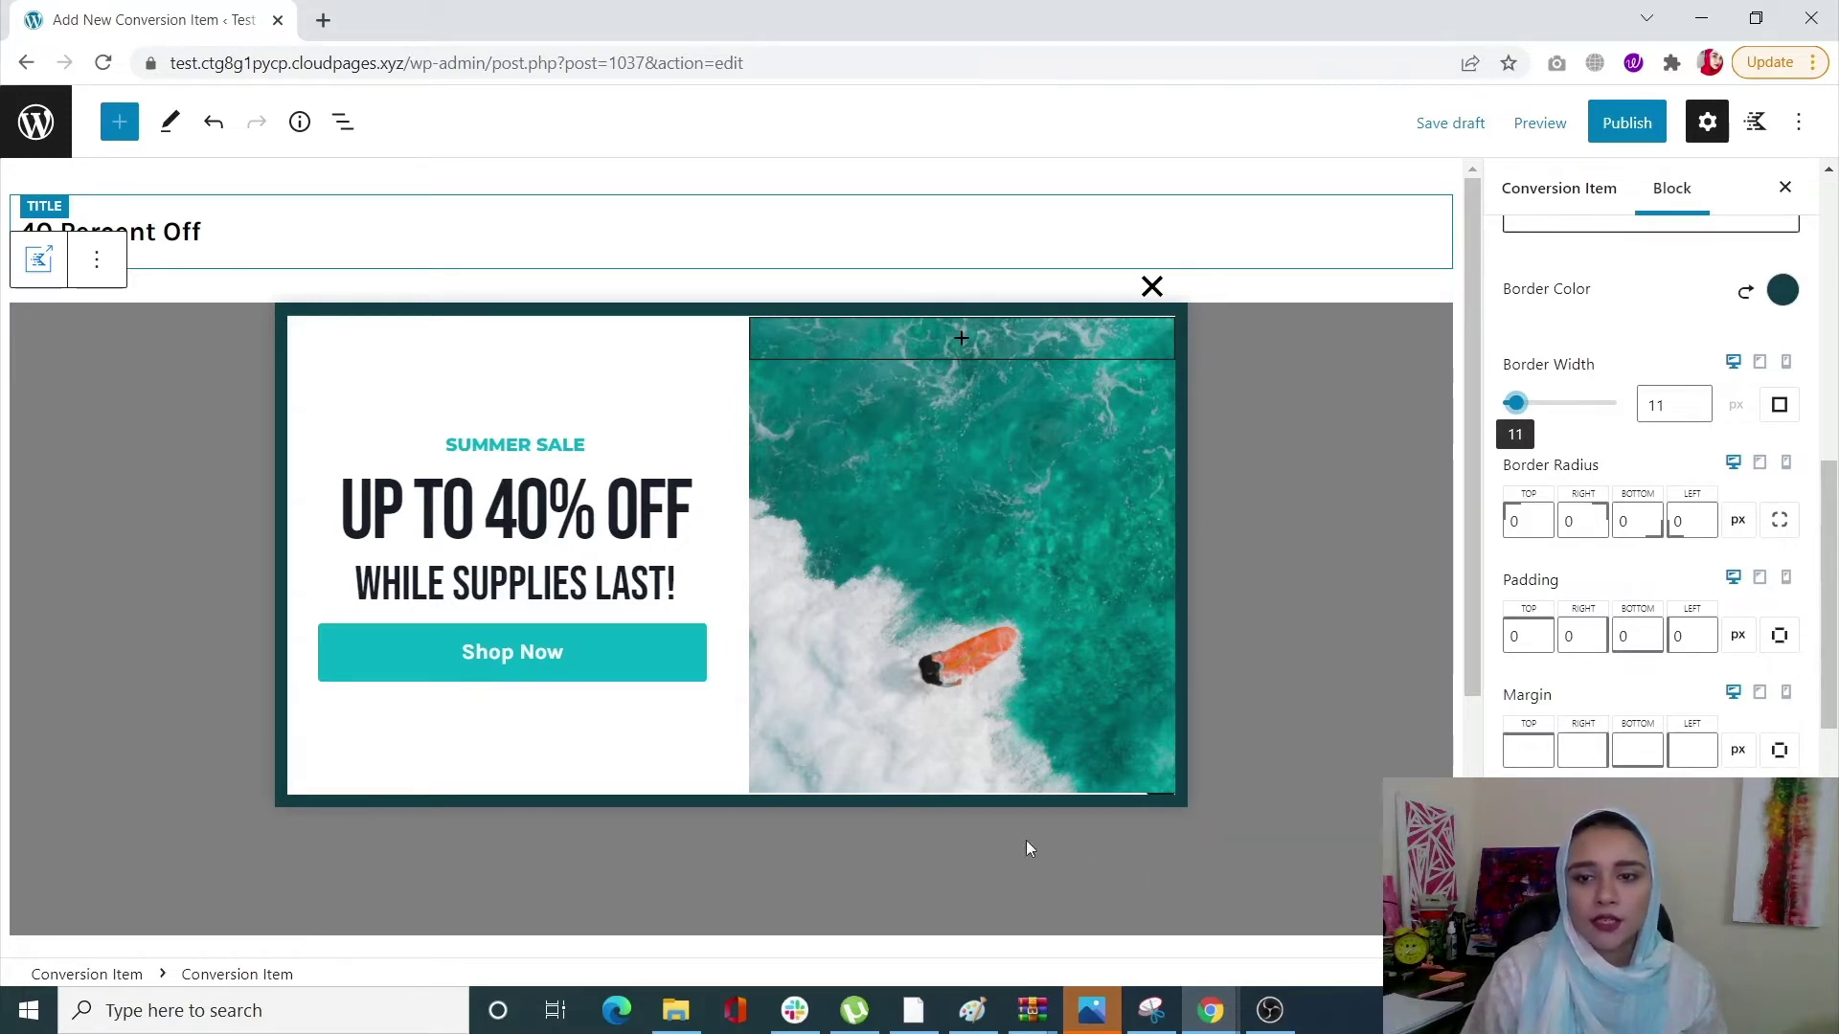
pyautogui.click(1774, 525)
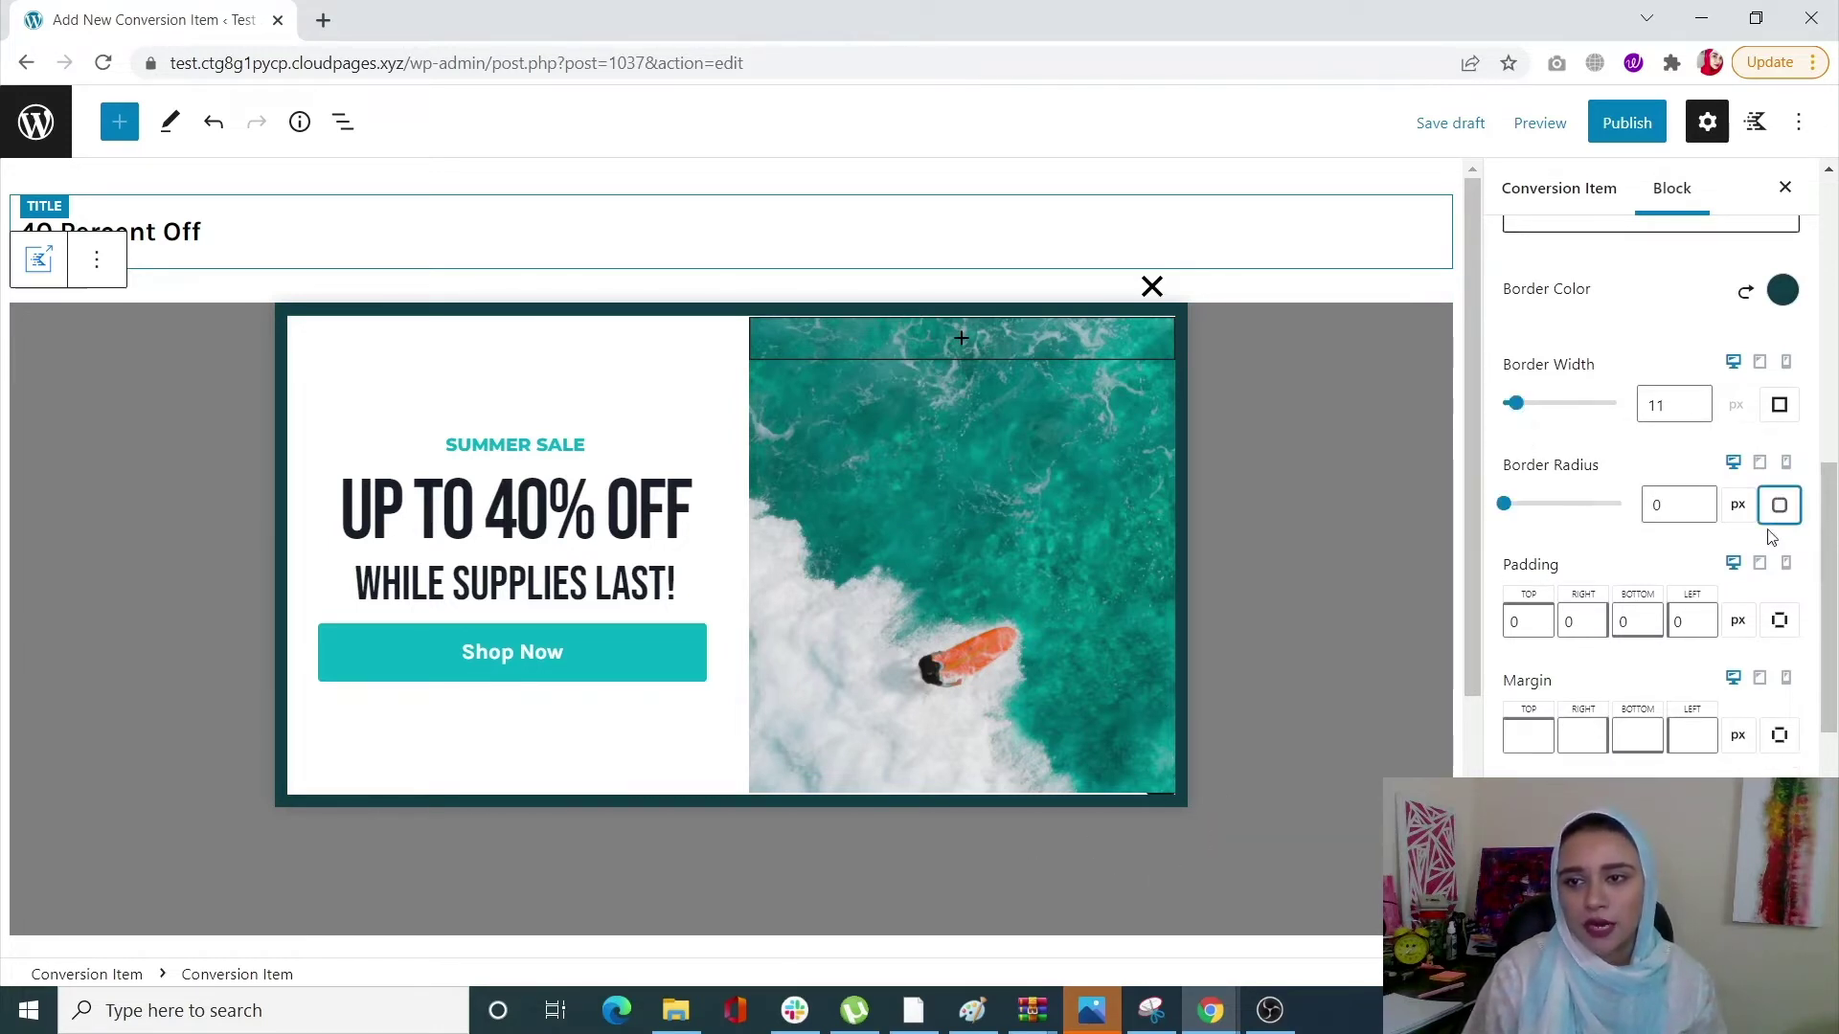
pyautogui.moveTo(1504, 504)
pyautogui.mouseDown()
pyautogui.moveTo(1534, 518)
pyautogui.moveTo(1513, 525)
pyautogui.moveTo(1676, 534)
pyautogui.moveTo(1503, 525)
pyautogui.moveTo(1521, 523)
pyautogui.mouseUp()
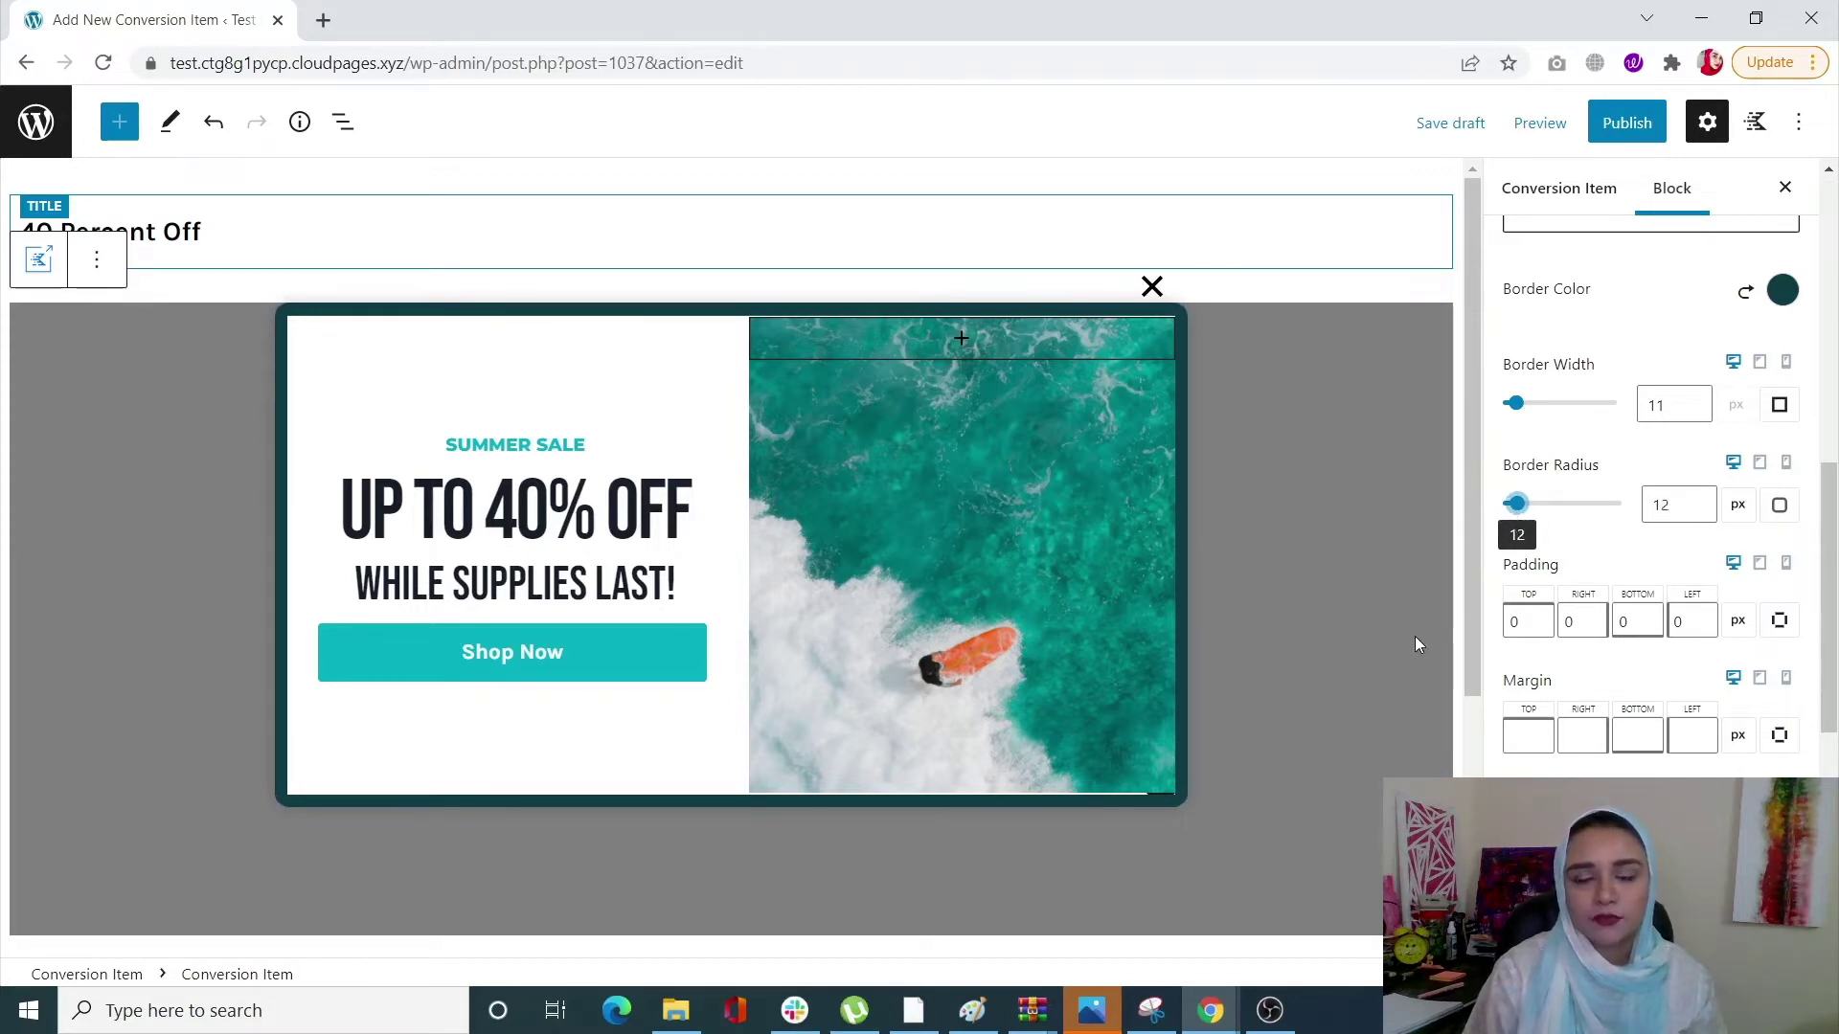
# Give the popup container linked padding of 11 px on all sides.
pyautogui.click(1779, 622)
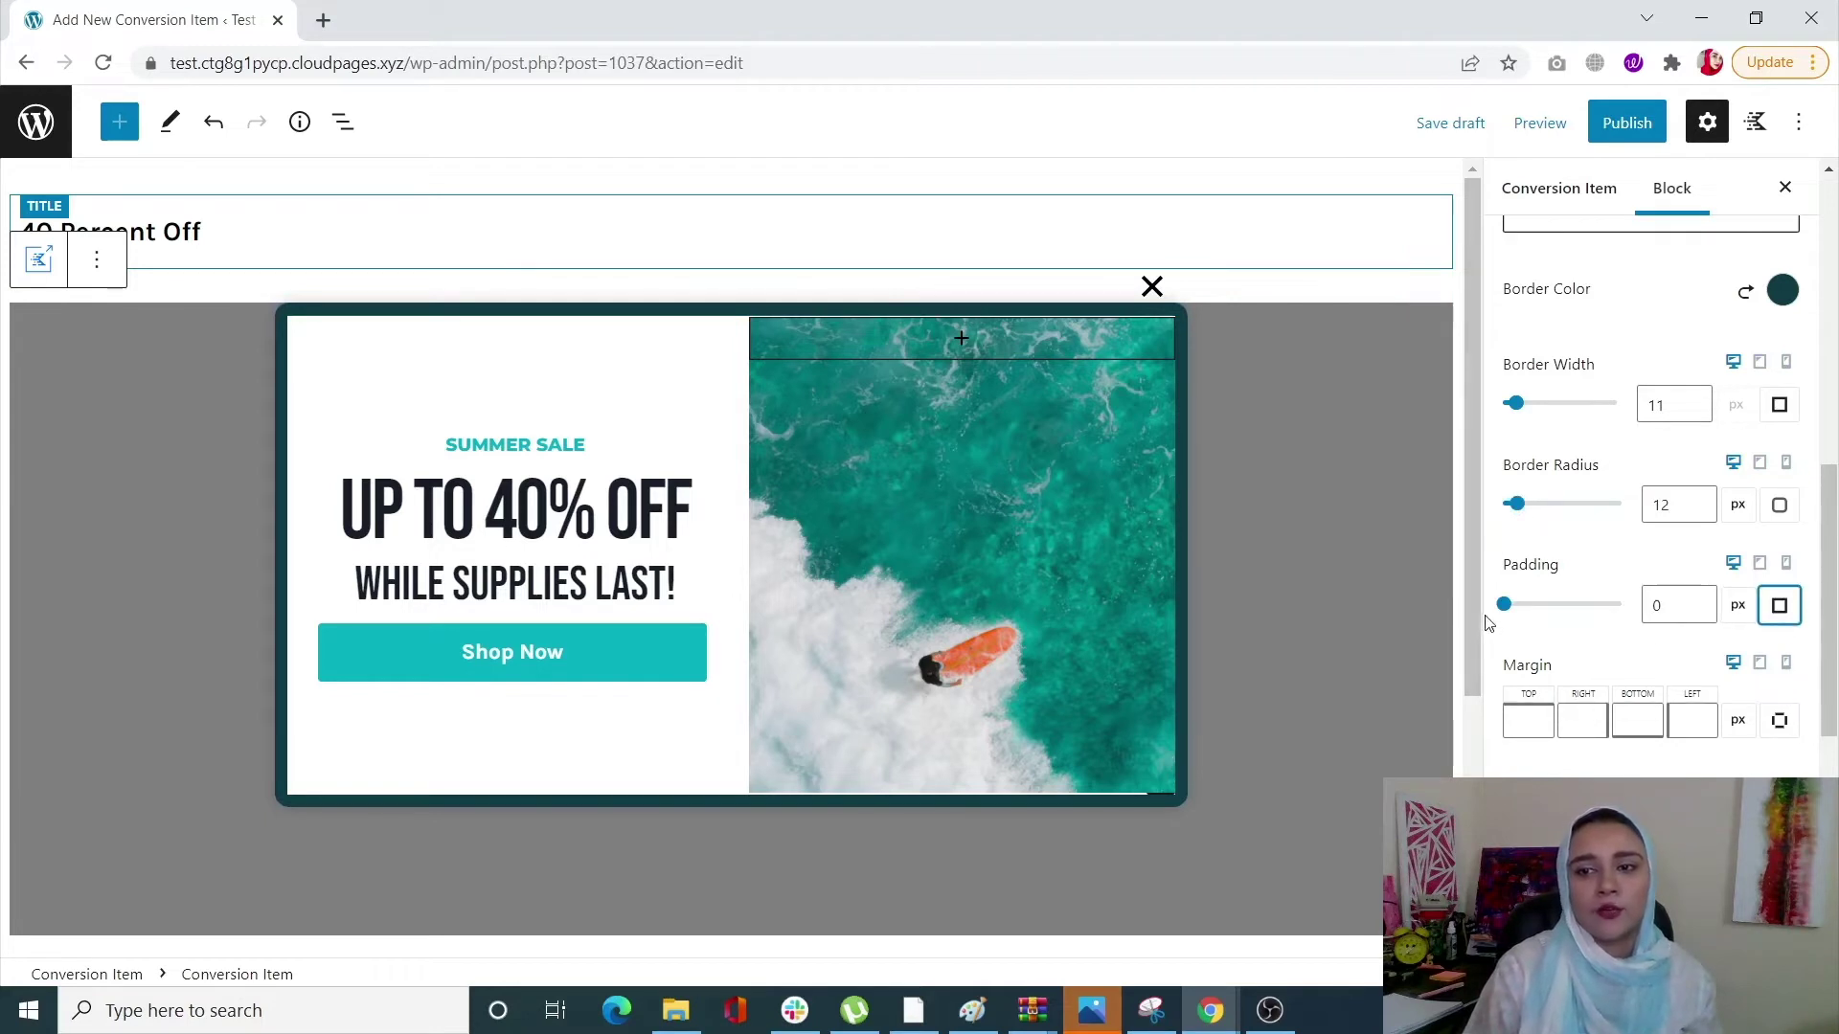
pyautogui.moveTo(1511, 609)
pyautogui.mouseDown()
pyautogui.moveTo(1554, 614)
pyautogui.moveTo(1523, 618)
pyautogui.mouseUp()
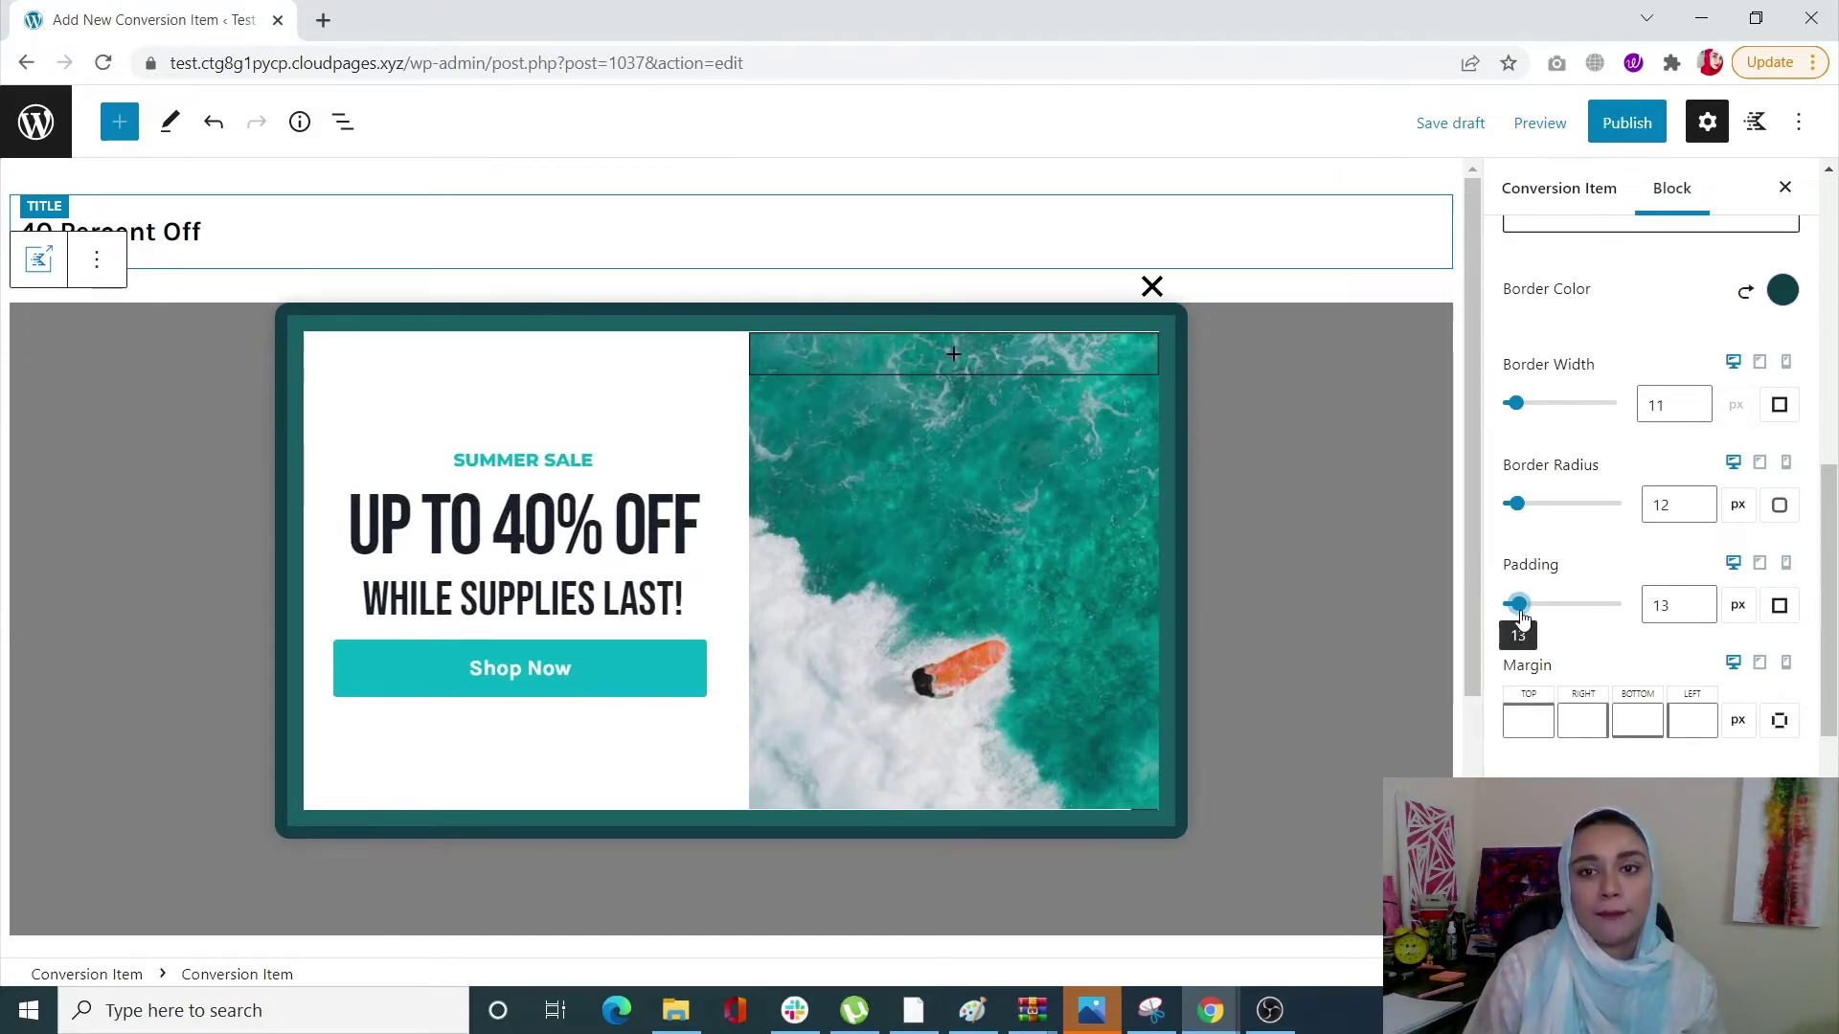
pyautogui.moveTo(1523, 618); pyautogui.dragTo(1521, 618)
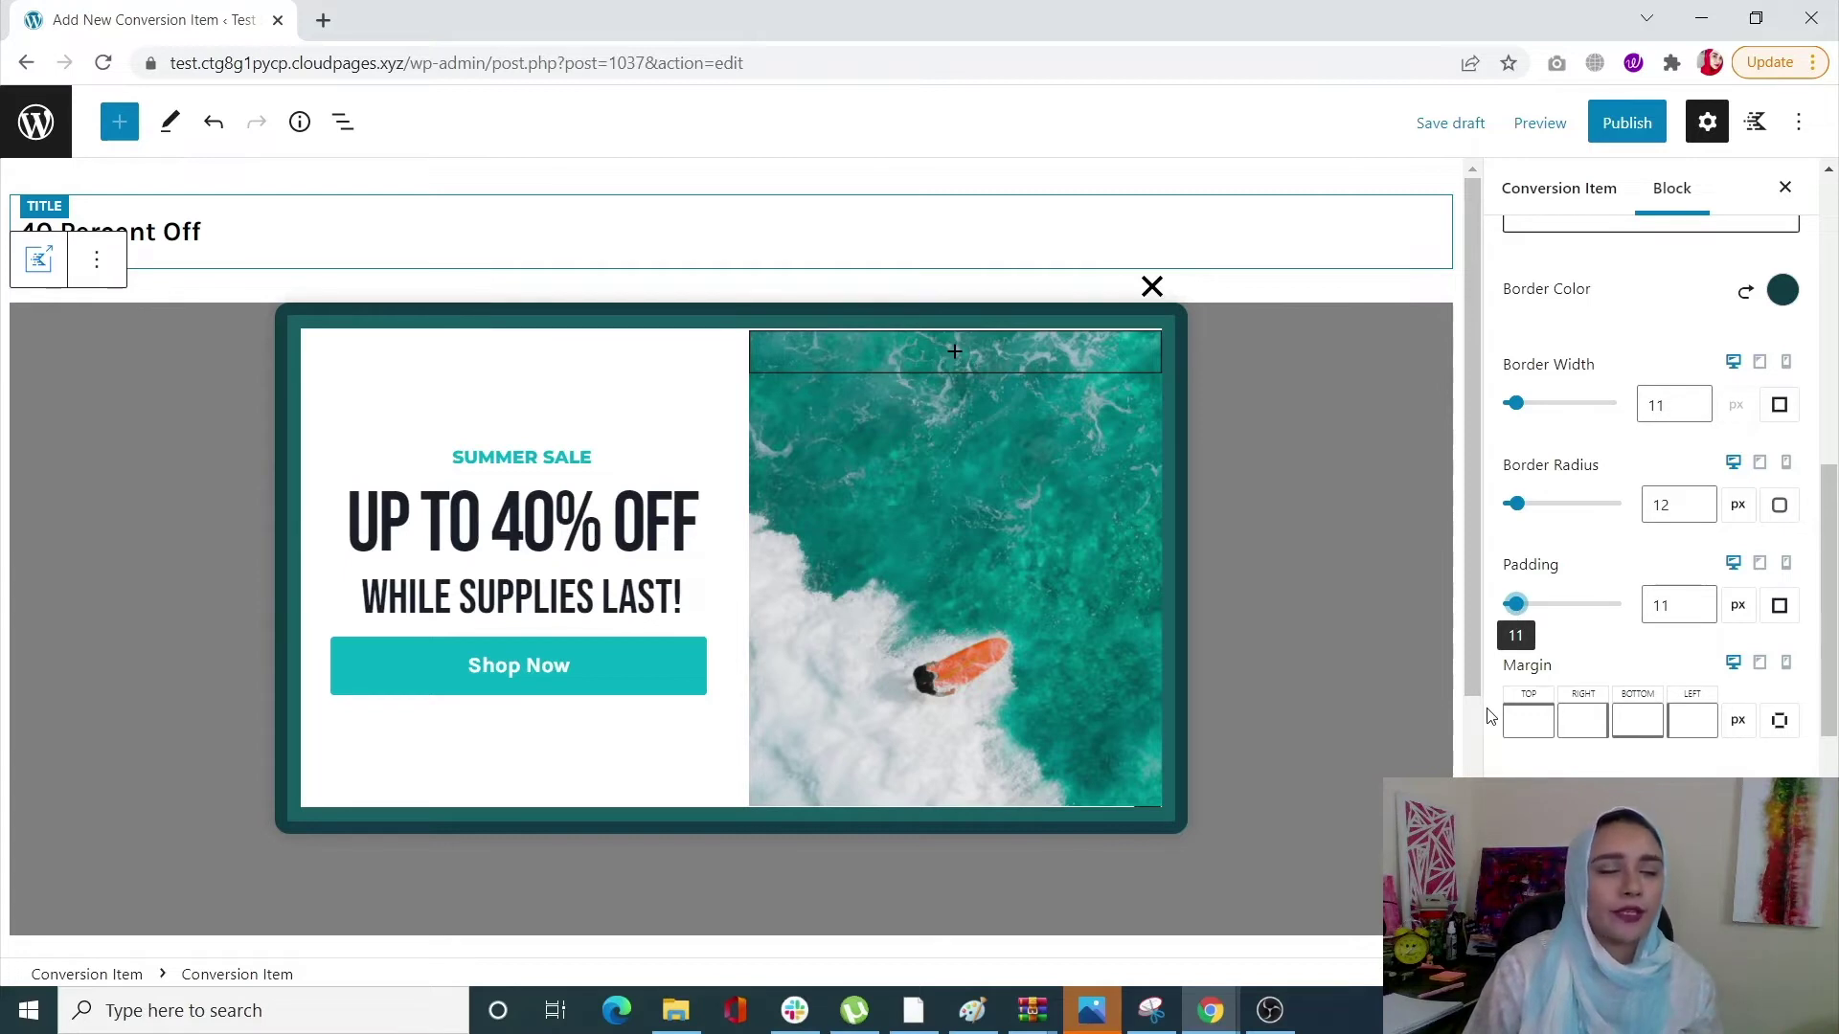
# Give the popup container a linked margin of 26 px on all sides.
pyautogui.scroll(-2, 1490, 717)
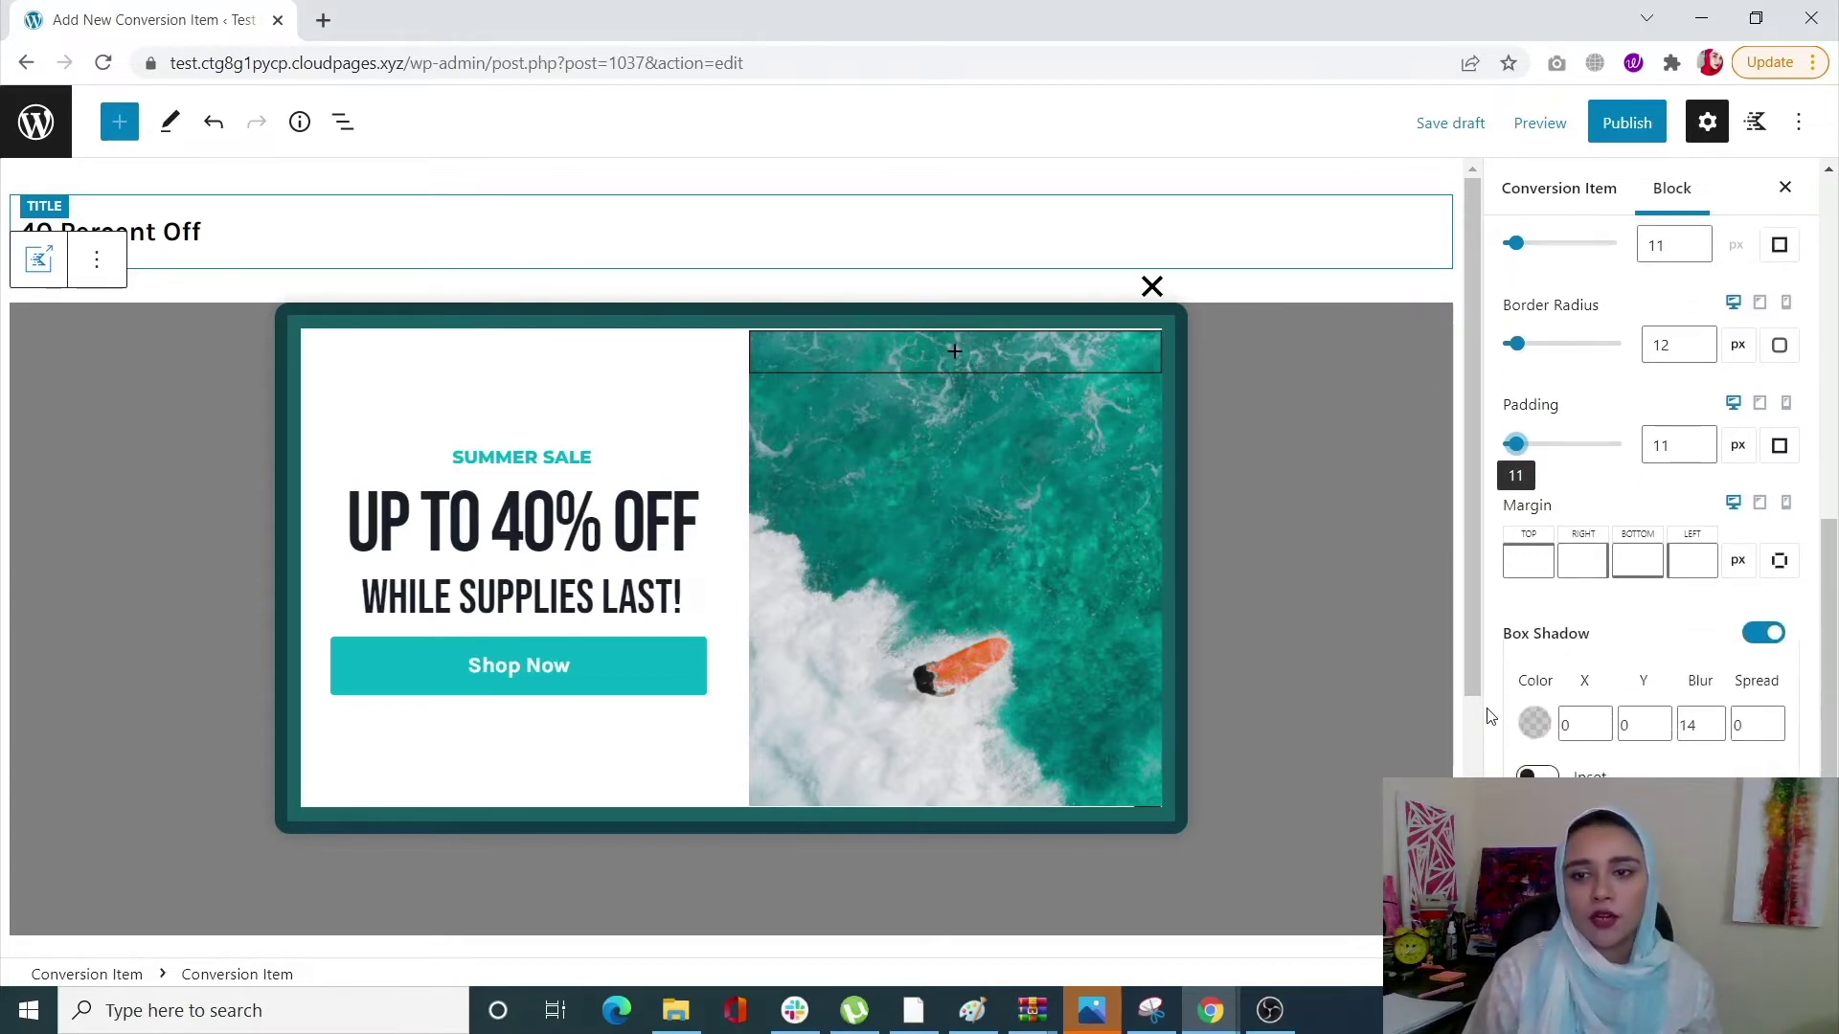
pyautogui.click(1780, 560)
pyautogui.click(1562, 545)
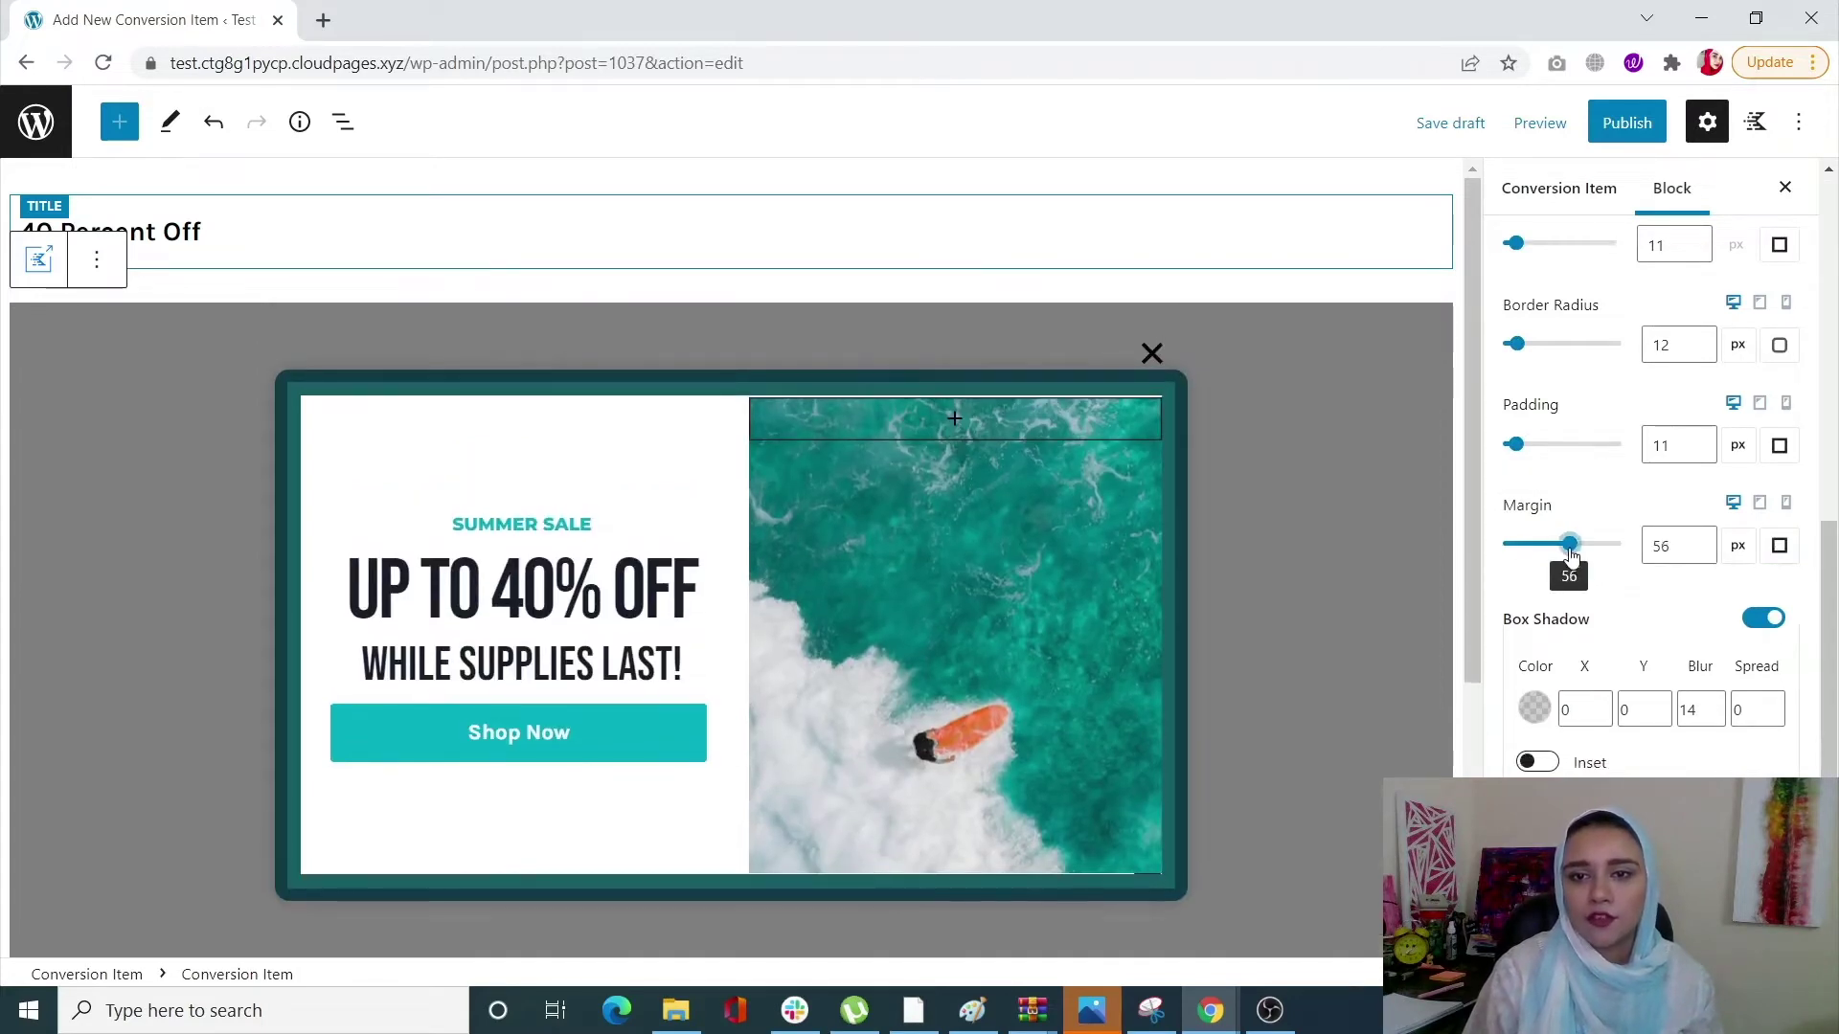
pyautogui.moveTo(1562, 545); pyautogui.dragTo(1557, 545)
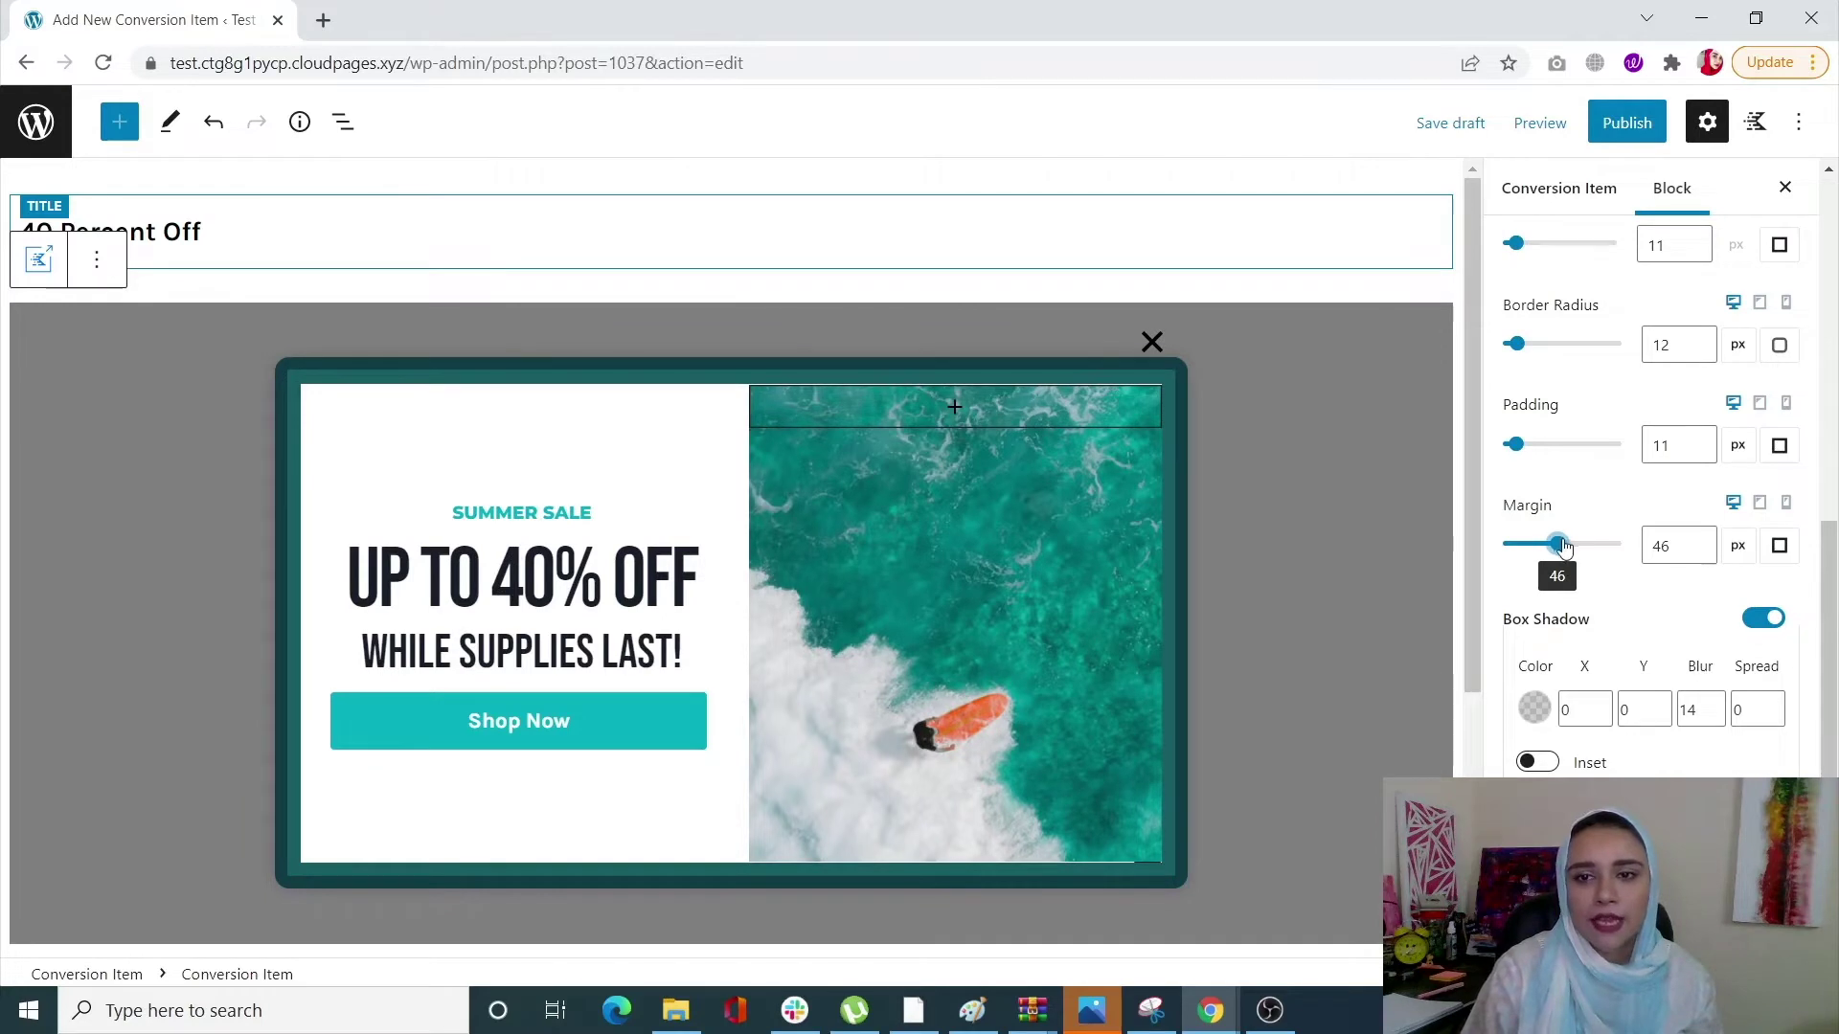
pyautogui.moveTo(1559, 545)
pyautogui.mouseDown()
pyautogui.moveTo(1592, 552)
pyautogui.moveTo(1536, 547)
pyautogui.mouseUp()
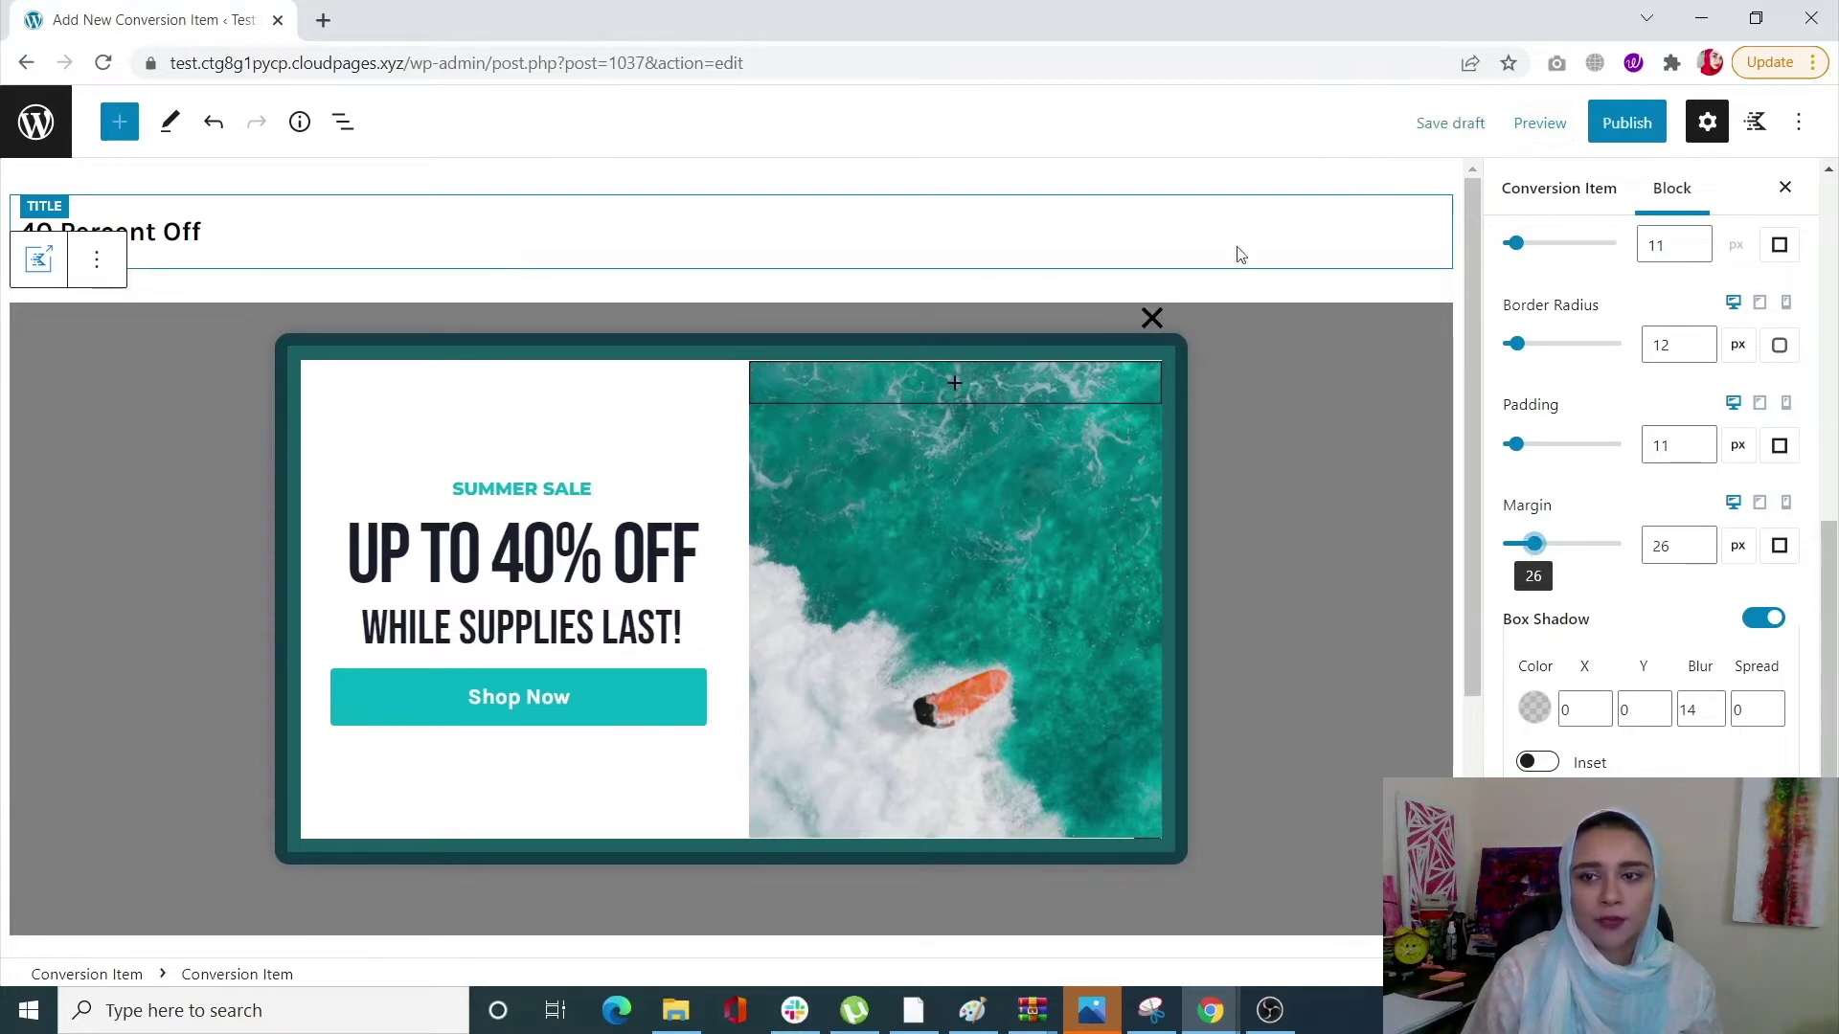
# Set the popup overlay's background color to a very dark teal green in the overlay settings.
pyautogui.scroll(1, 1817, 591)
pyautogui.scroll(-5, 1817, 591)
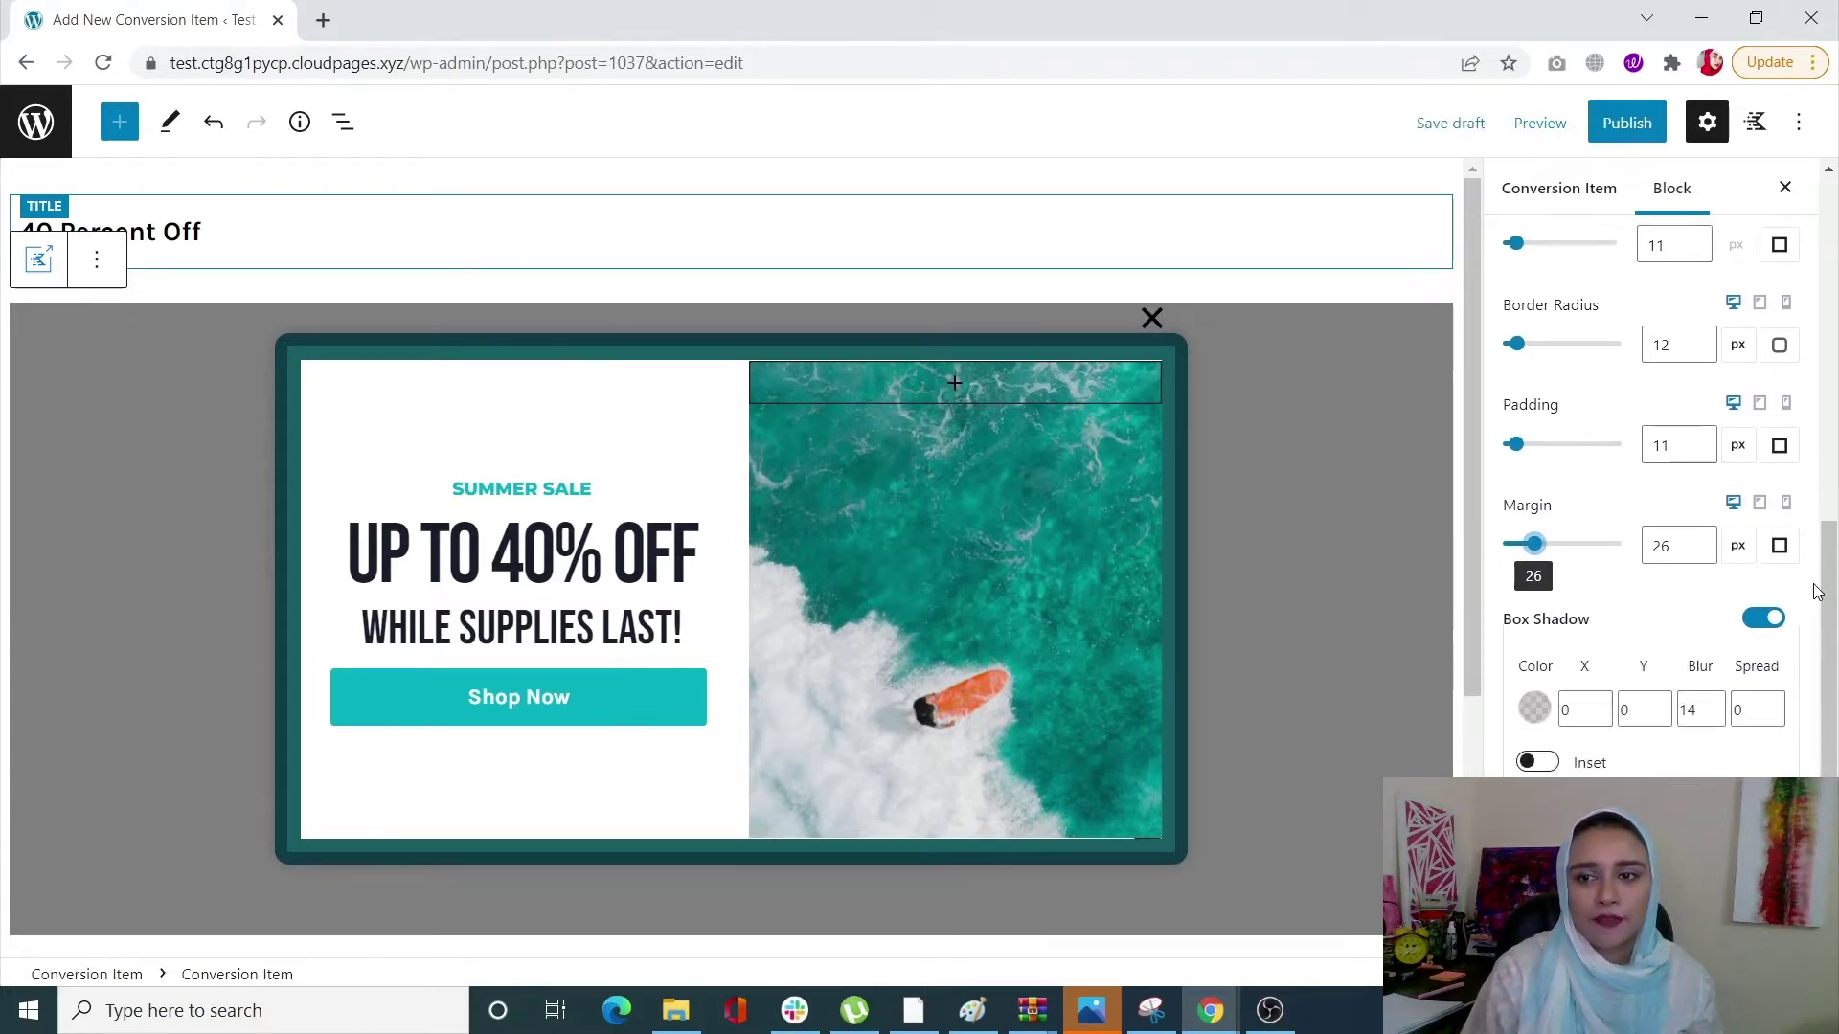
pyautogui.scroll(-1, 1811, 591)
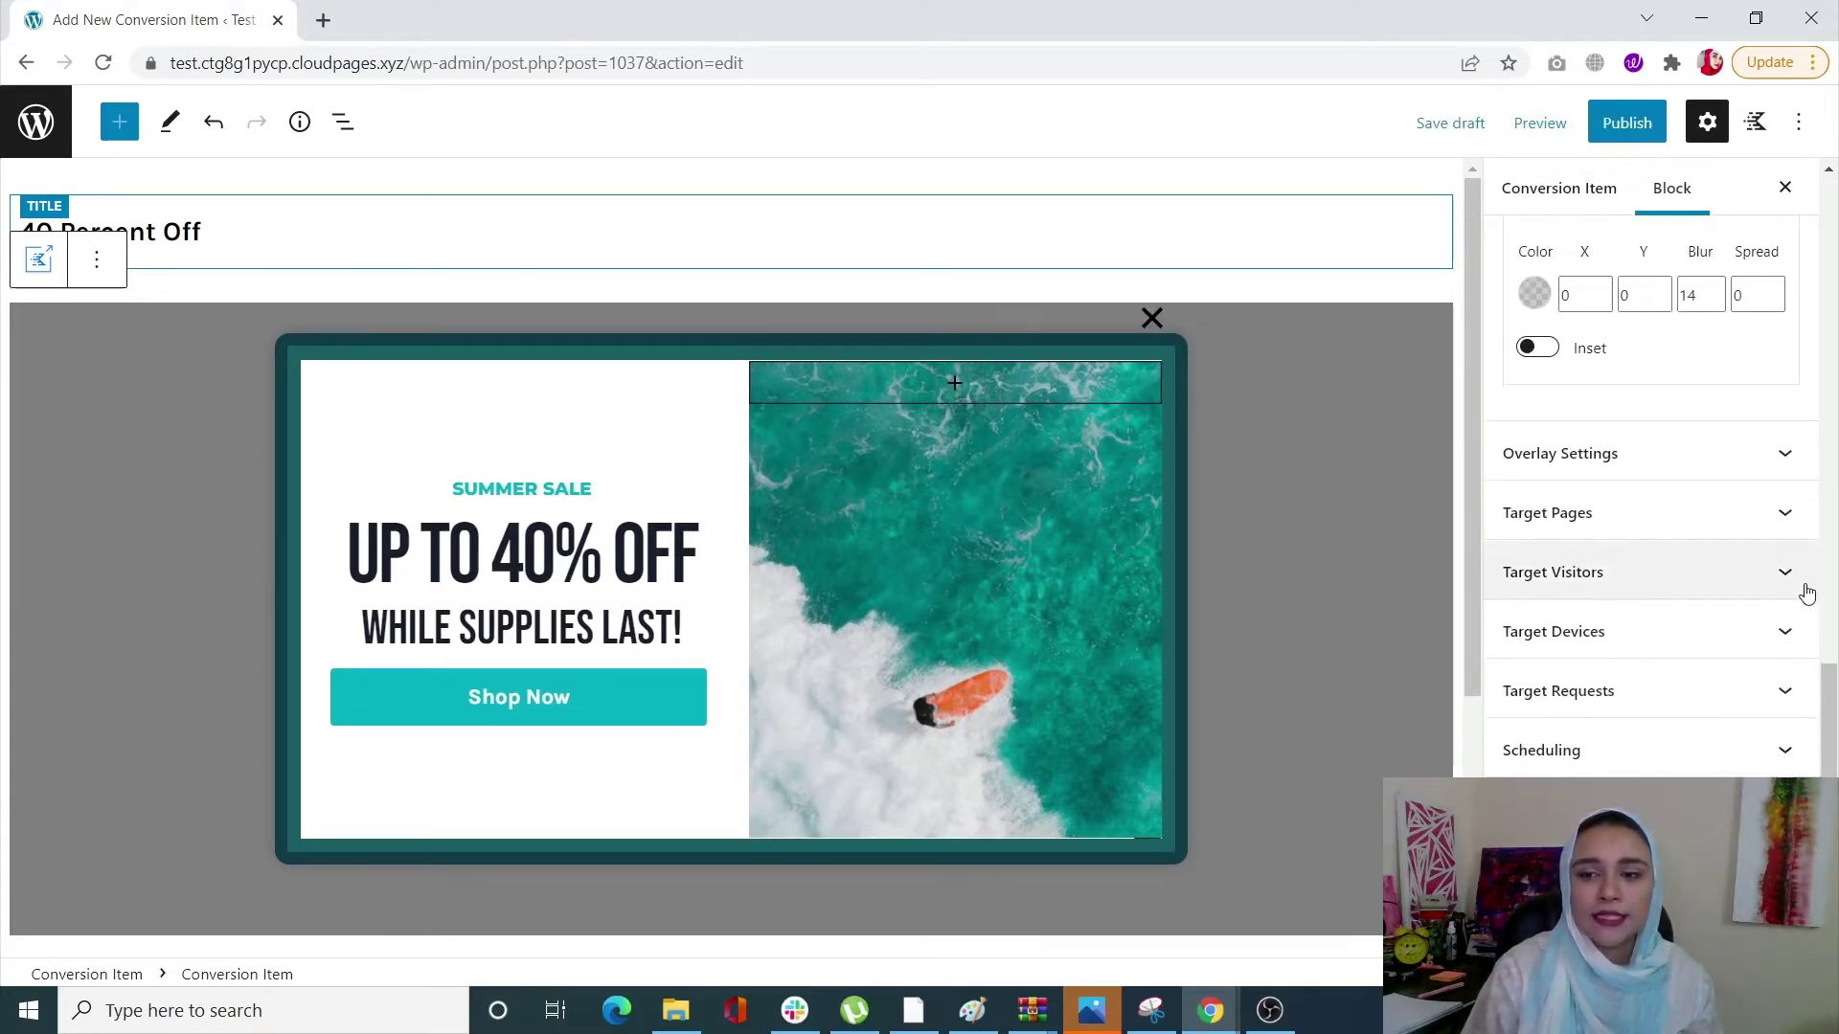
pyautogui.click(1664, 461)
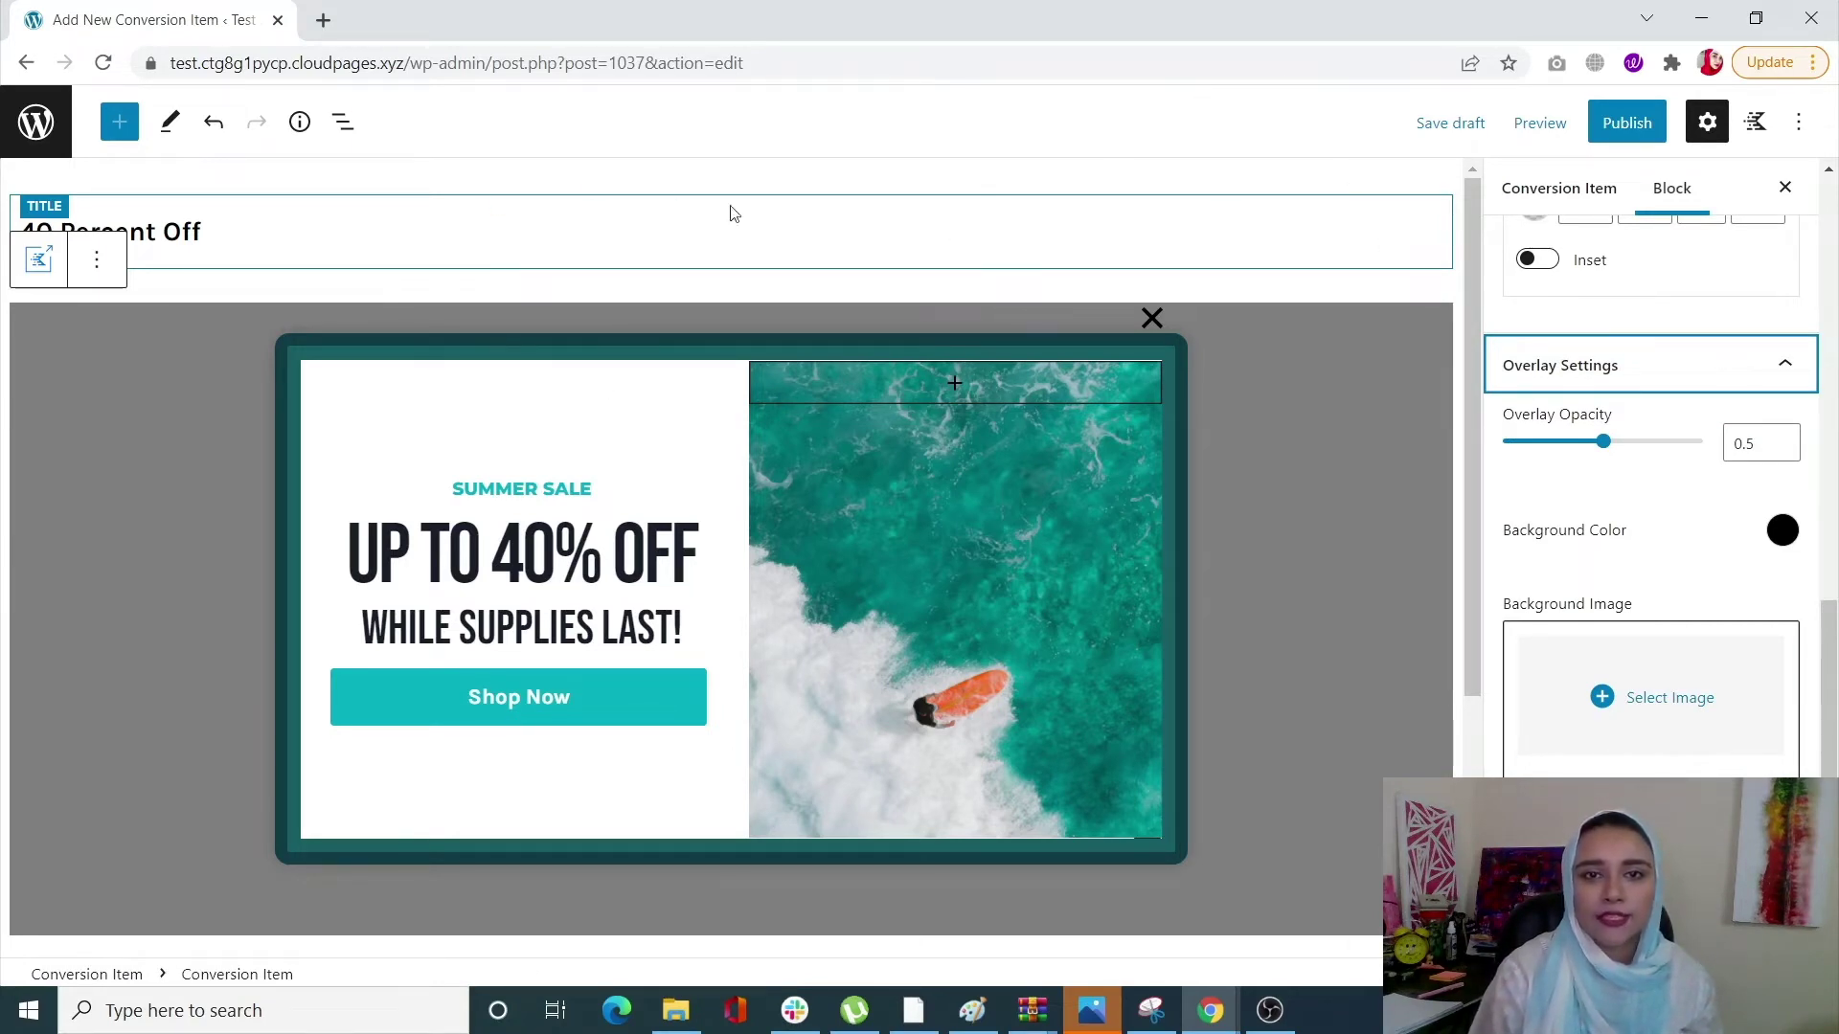
pyautogui.click(1783, 524)
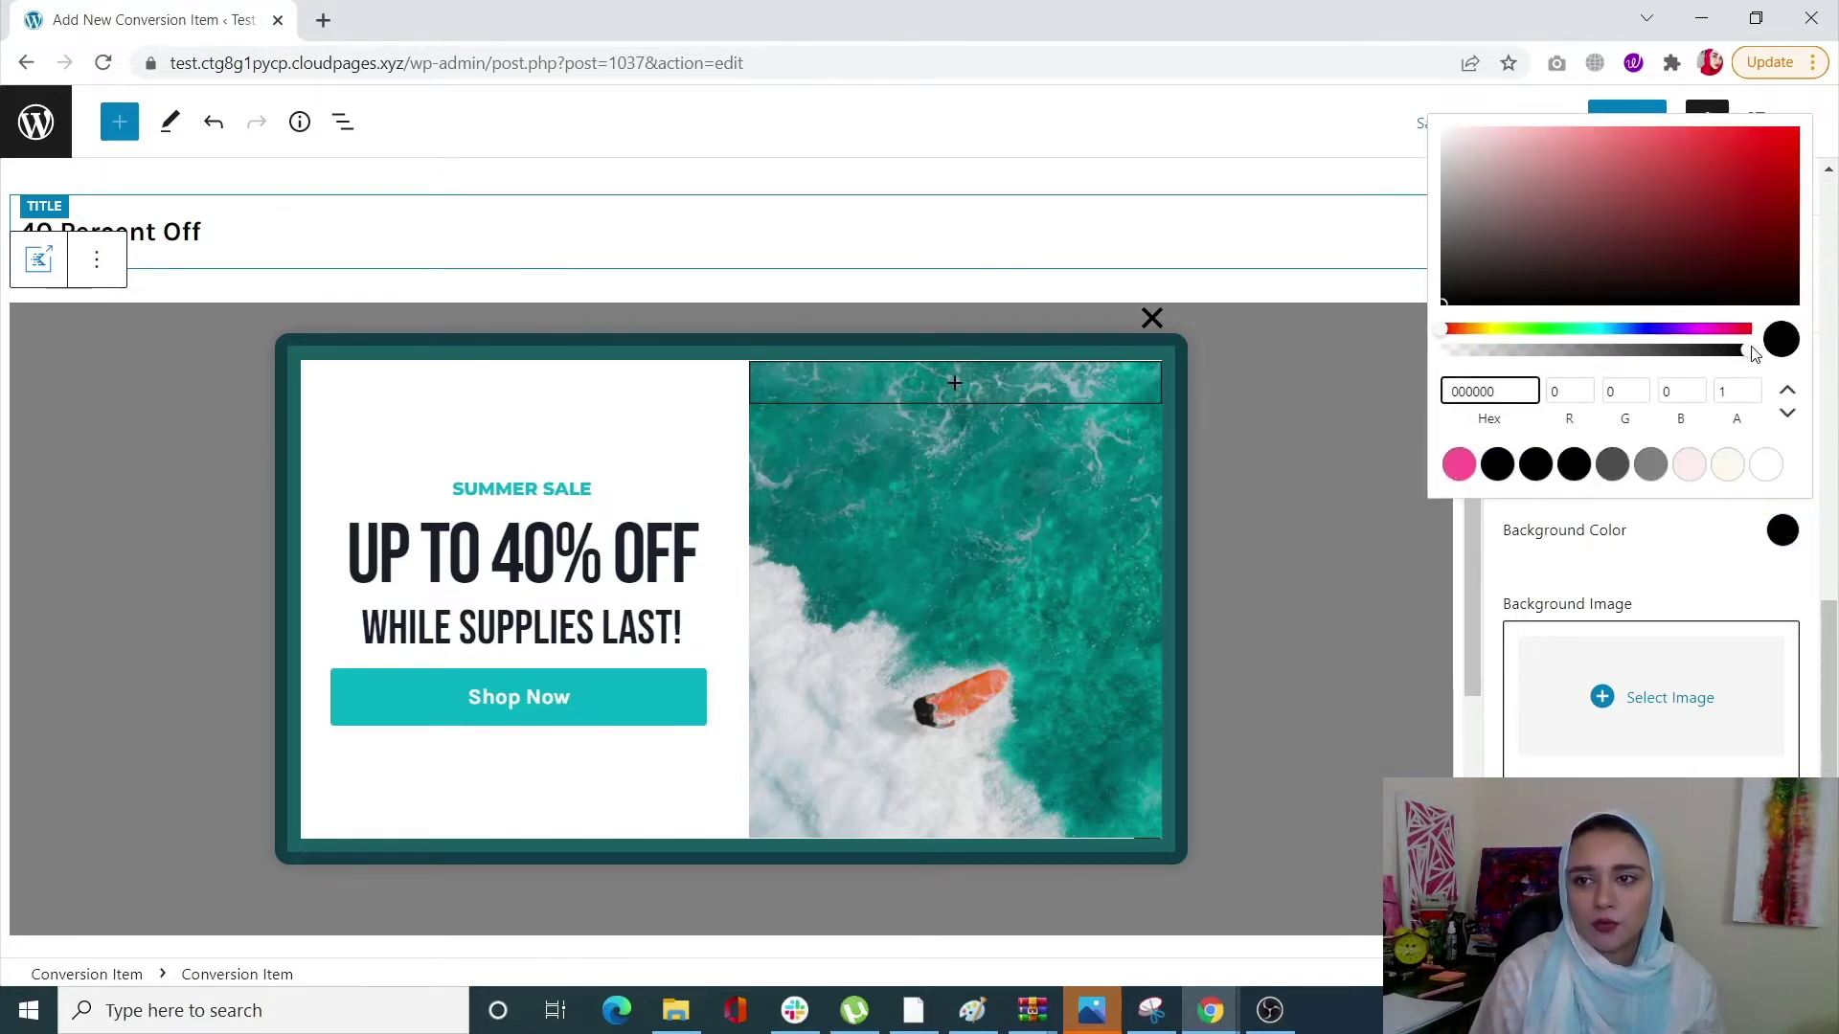
pyautogui.click(1629, 329)
pyautogui.click(1619, 230)
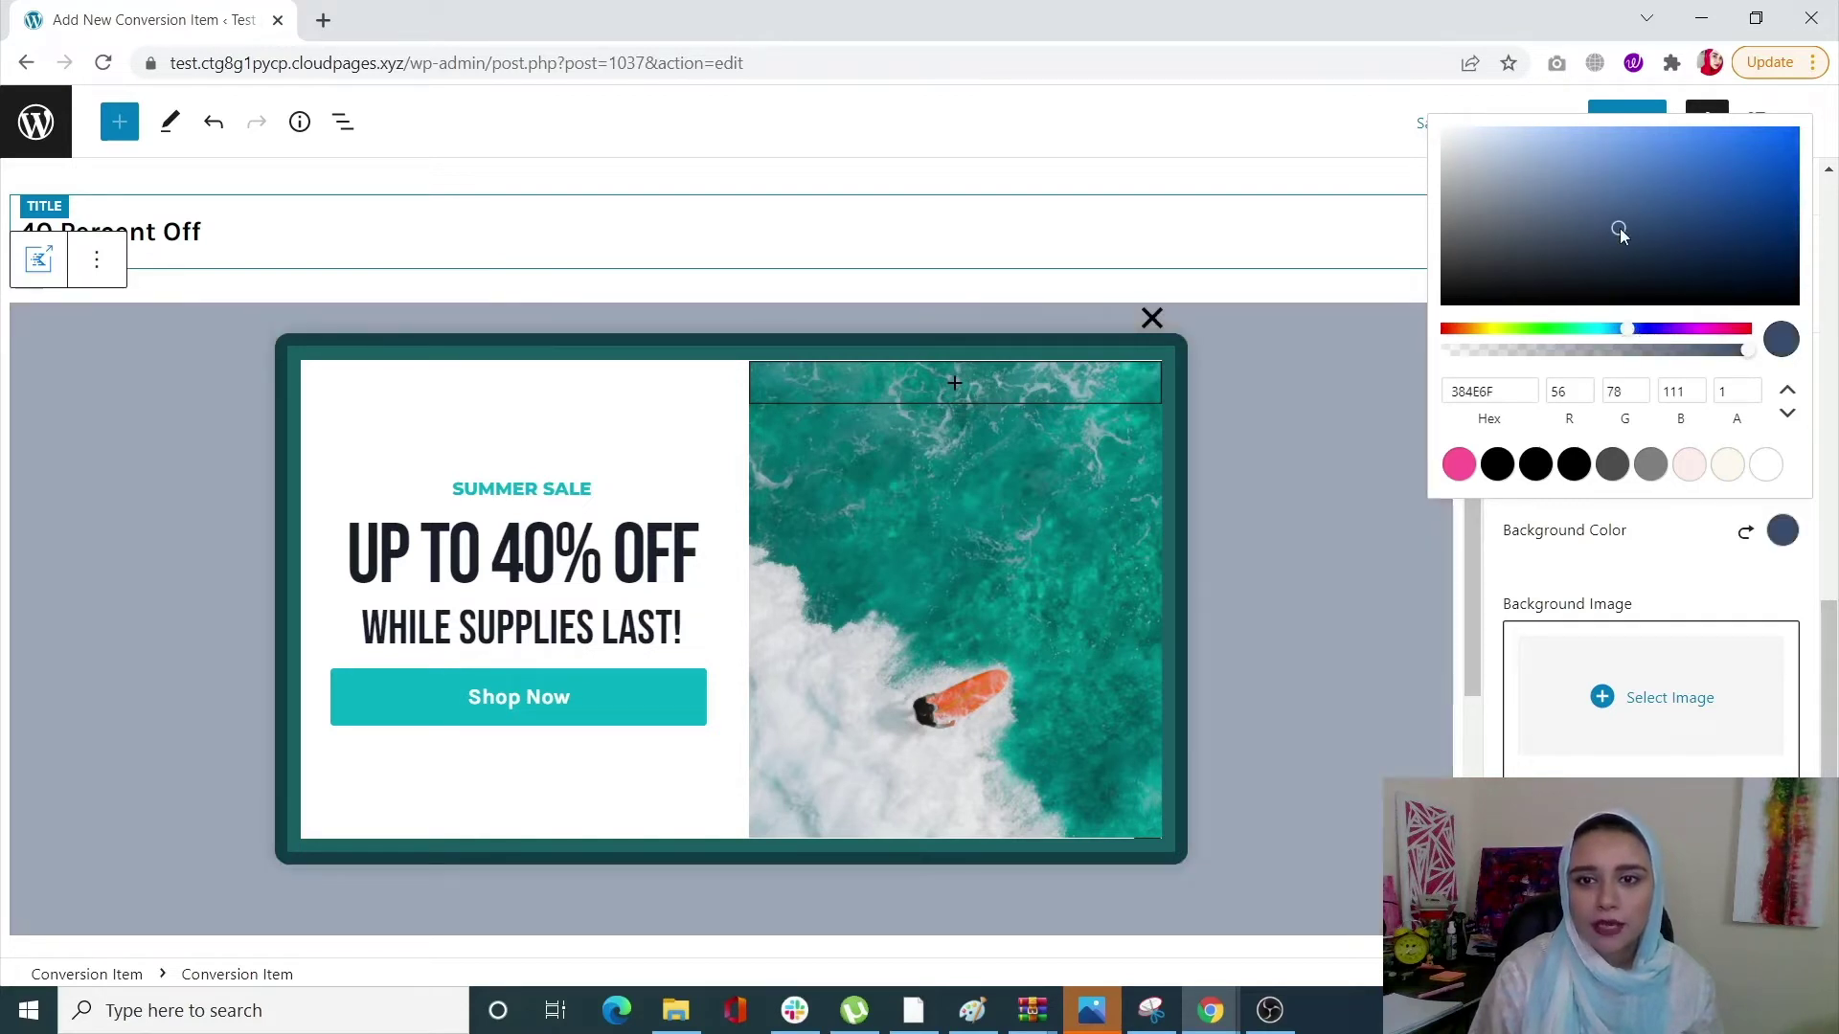
pyautogui.click(1648, 253)
pyautogui.click(1710, 211)
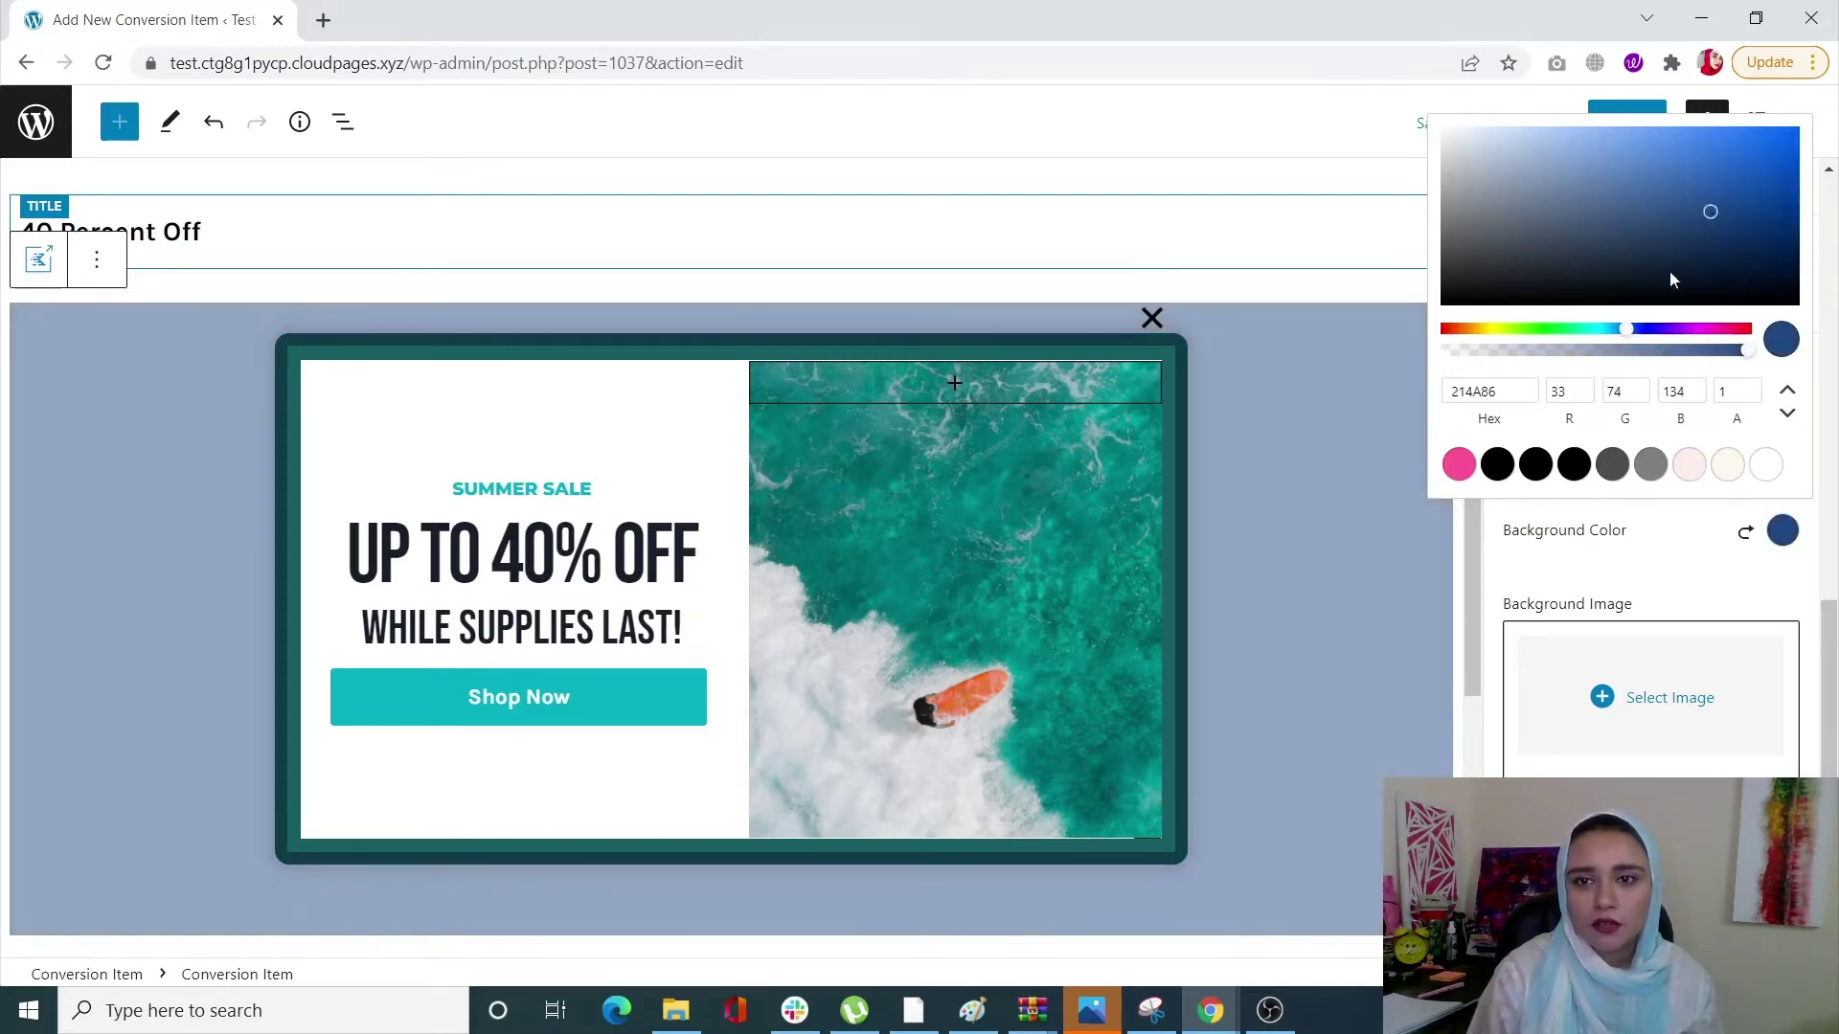
pyautogui.click(1597, 329)
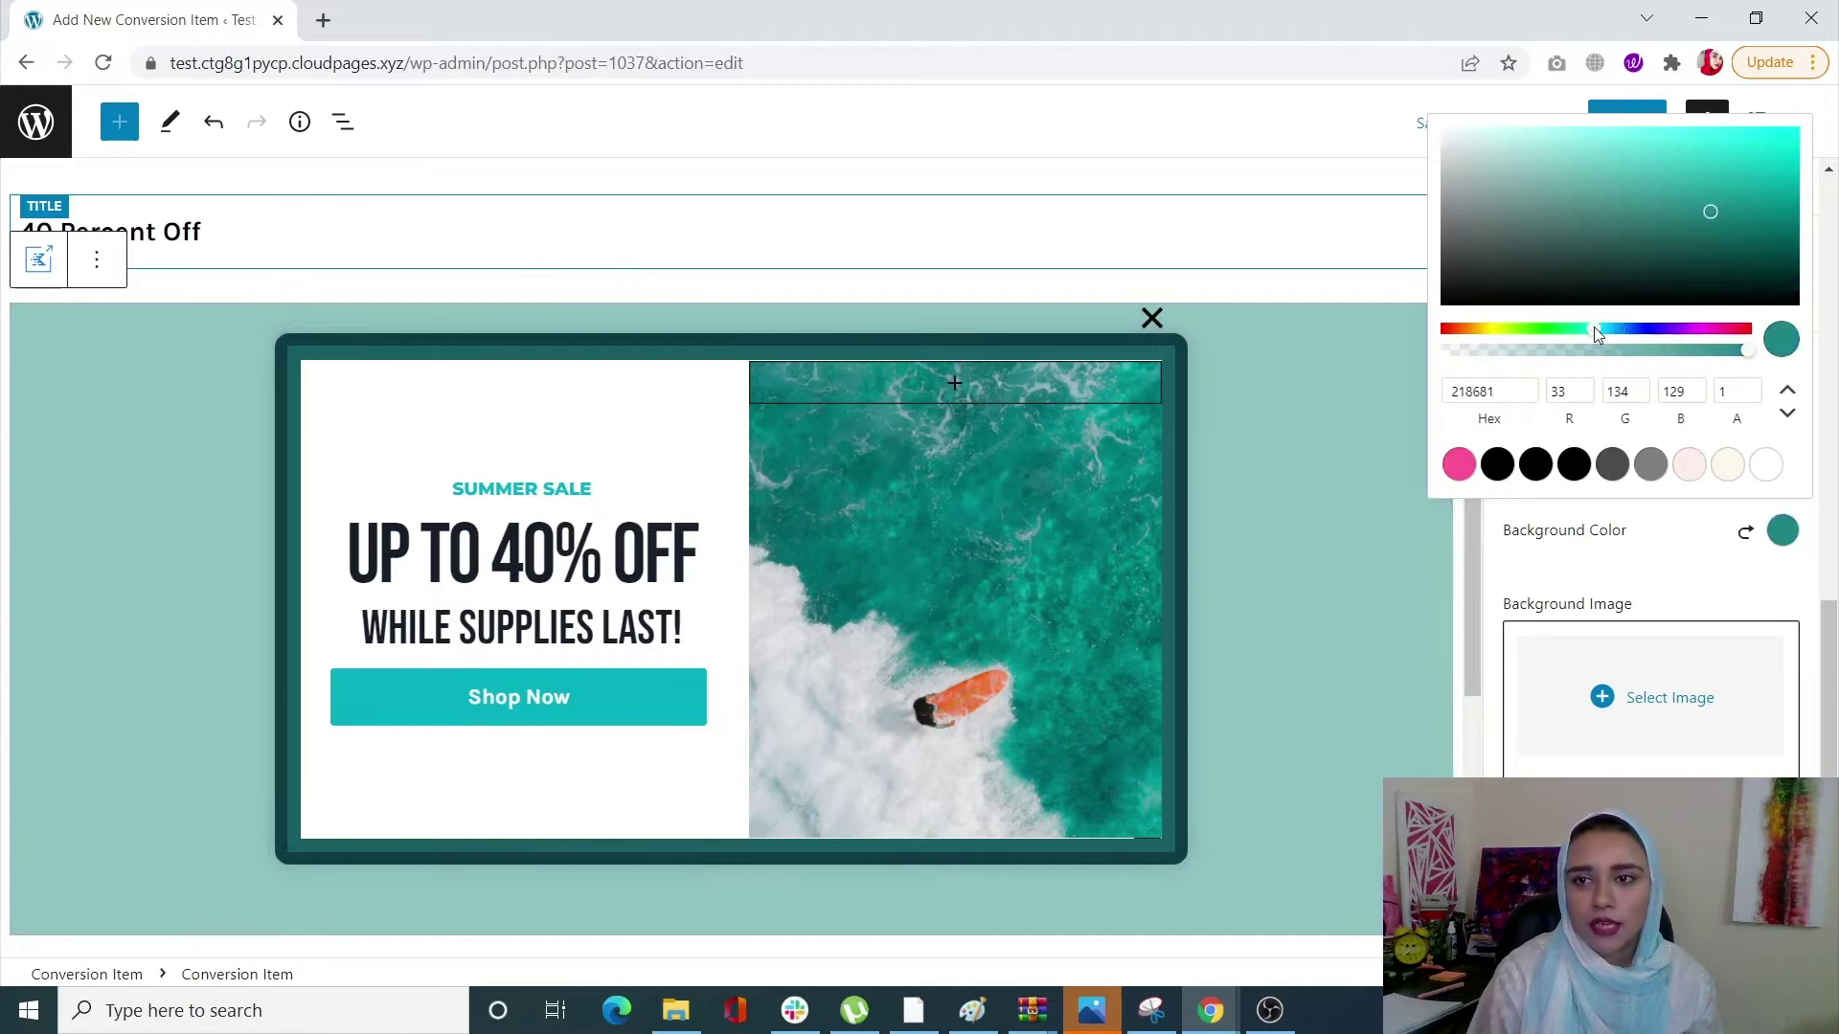
pyautogui.click(1676, 206)
pyautogui.click(1678, 243)
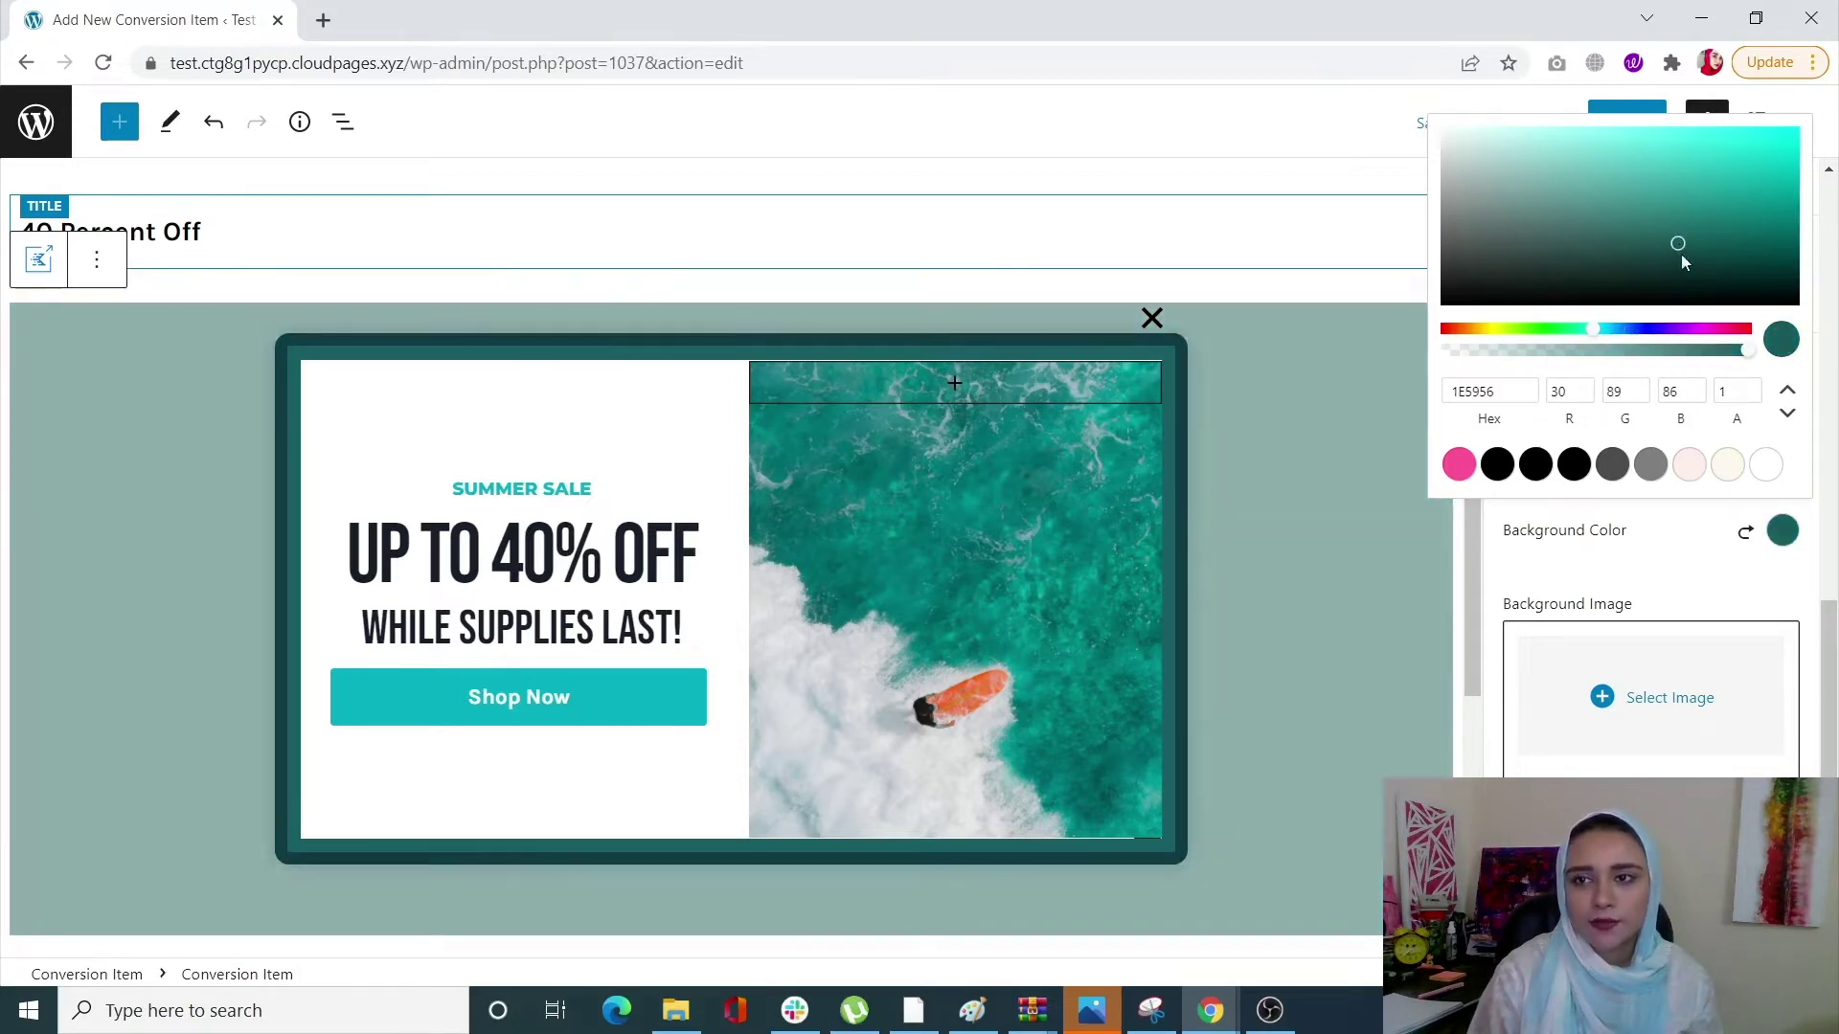
pyautogui.click(1756, 265)
pyautogui.click(1778, 554)
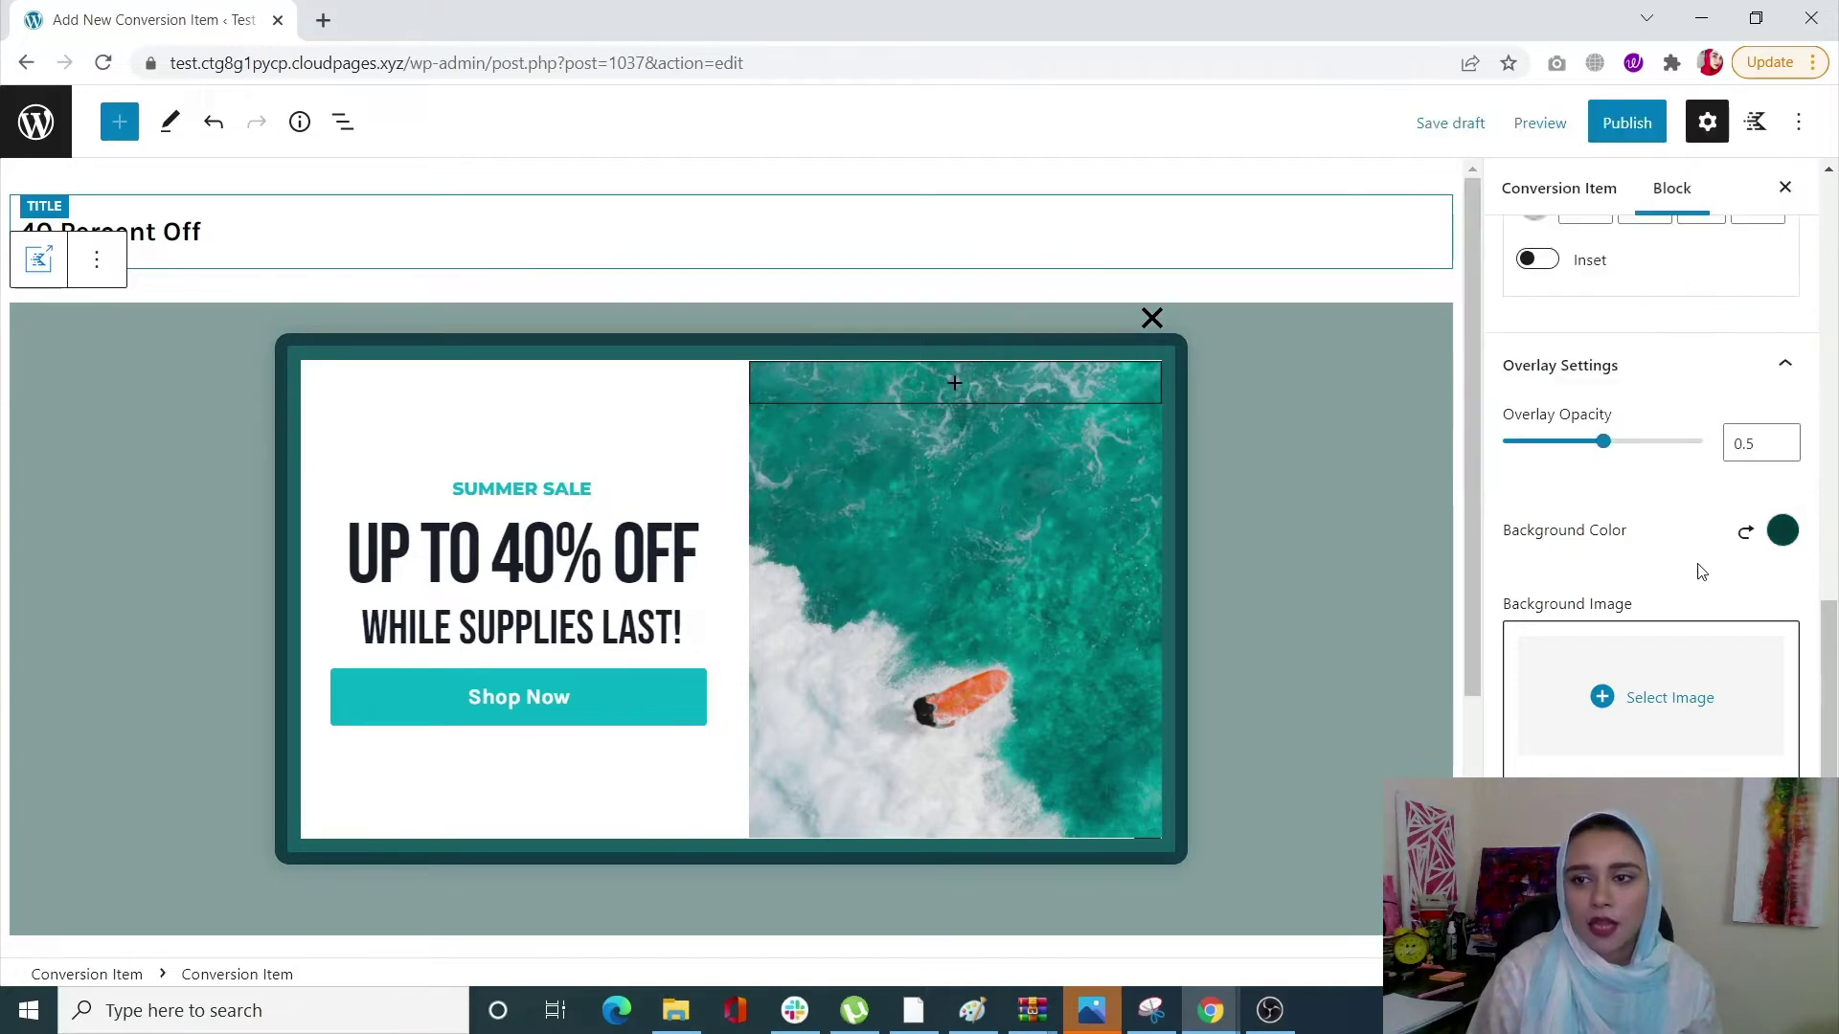
# Set the popup overlay's opacity to 0.51.
pyautogui.click(1626, 443)
pyautogui.moveTo(1634, 440)
pyautogui.mouseDown()
pyautogui.moveTo(1701, 439)
pyautogui.moveTo(1616, 450)
pyautogui.mouseUp()
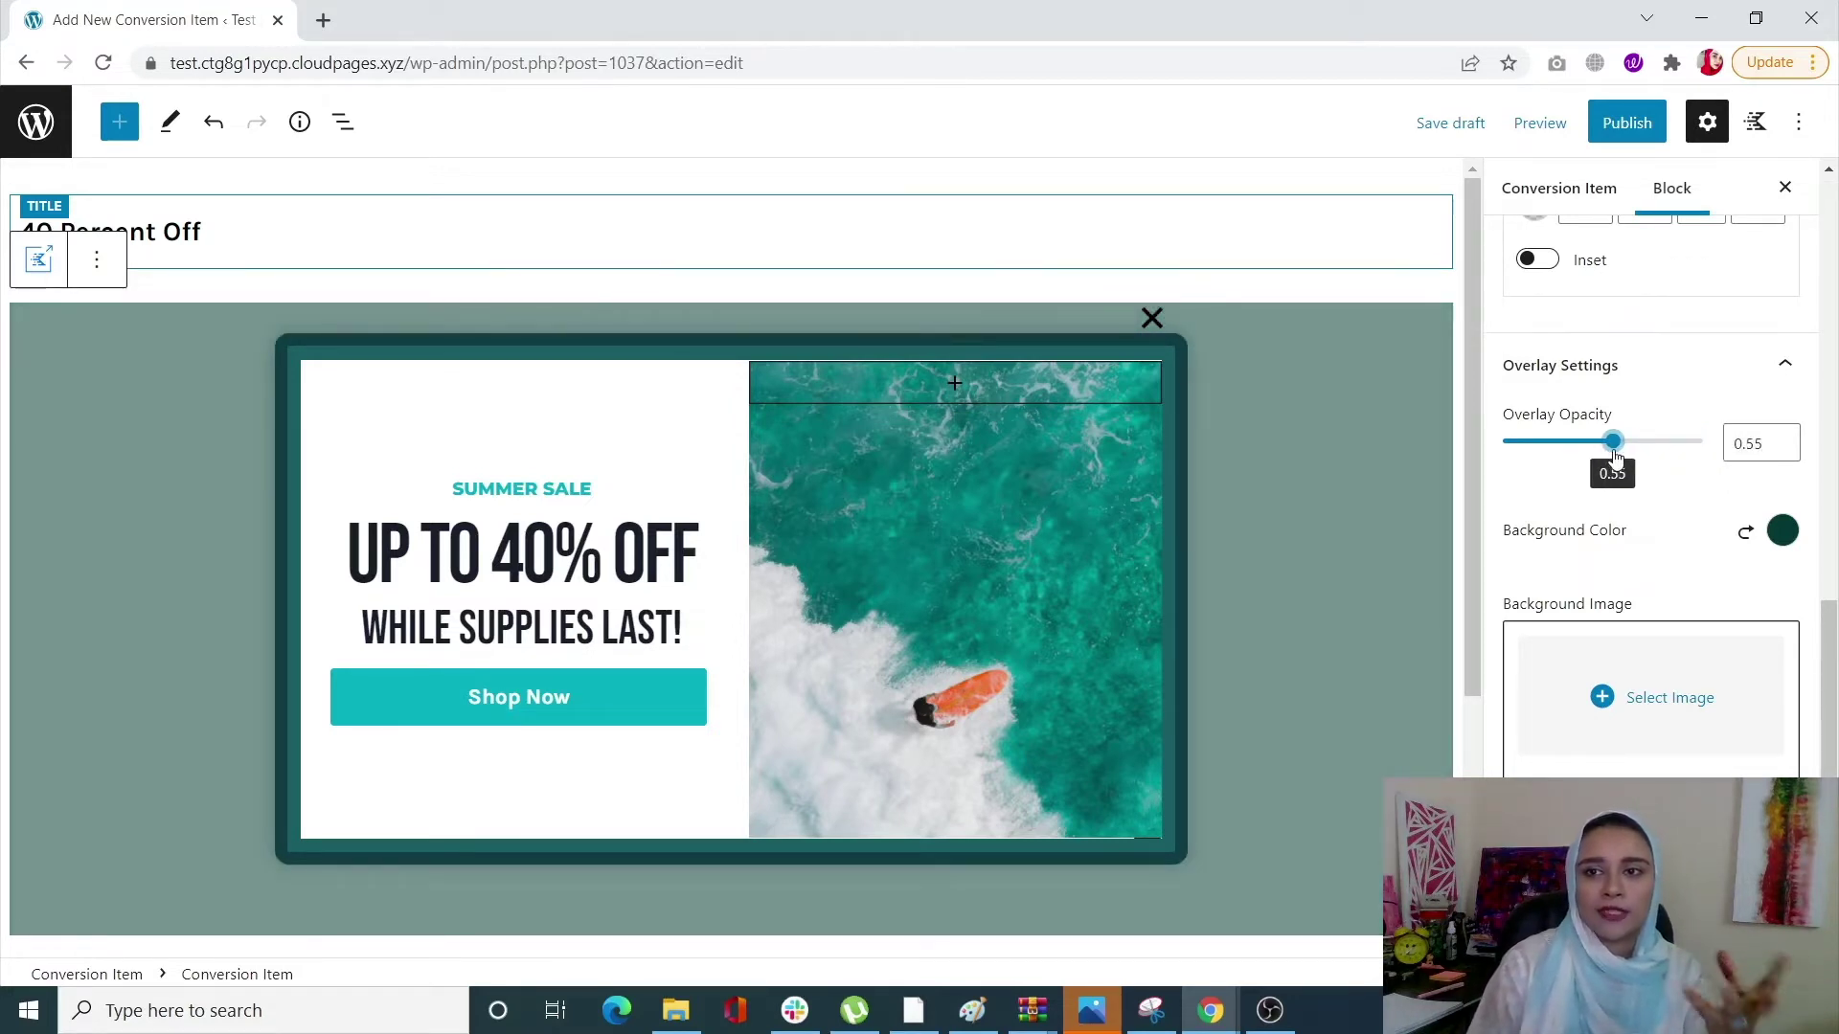
pyautogui.moveTo(1616, 457)
pyautogui.mouseDown()
pyautogui.moveTo(1590, 466)
pyautogui.moveTo(1606, 468)
pyautogui.mouseUp()
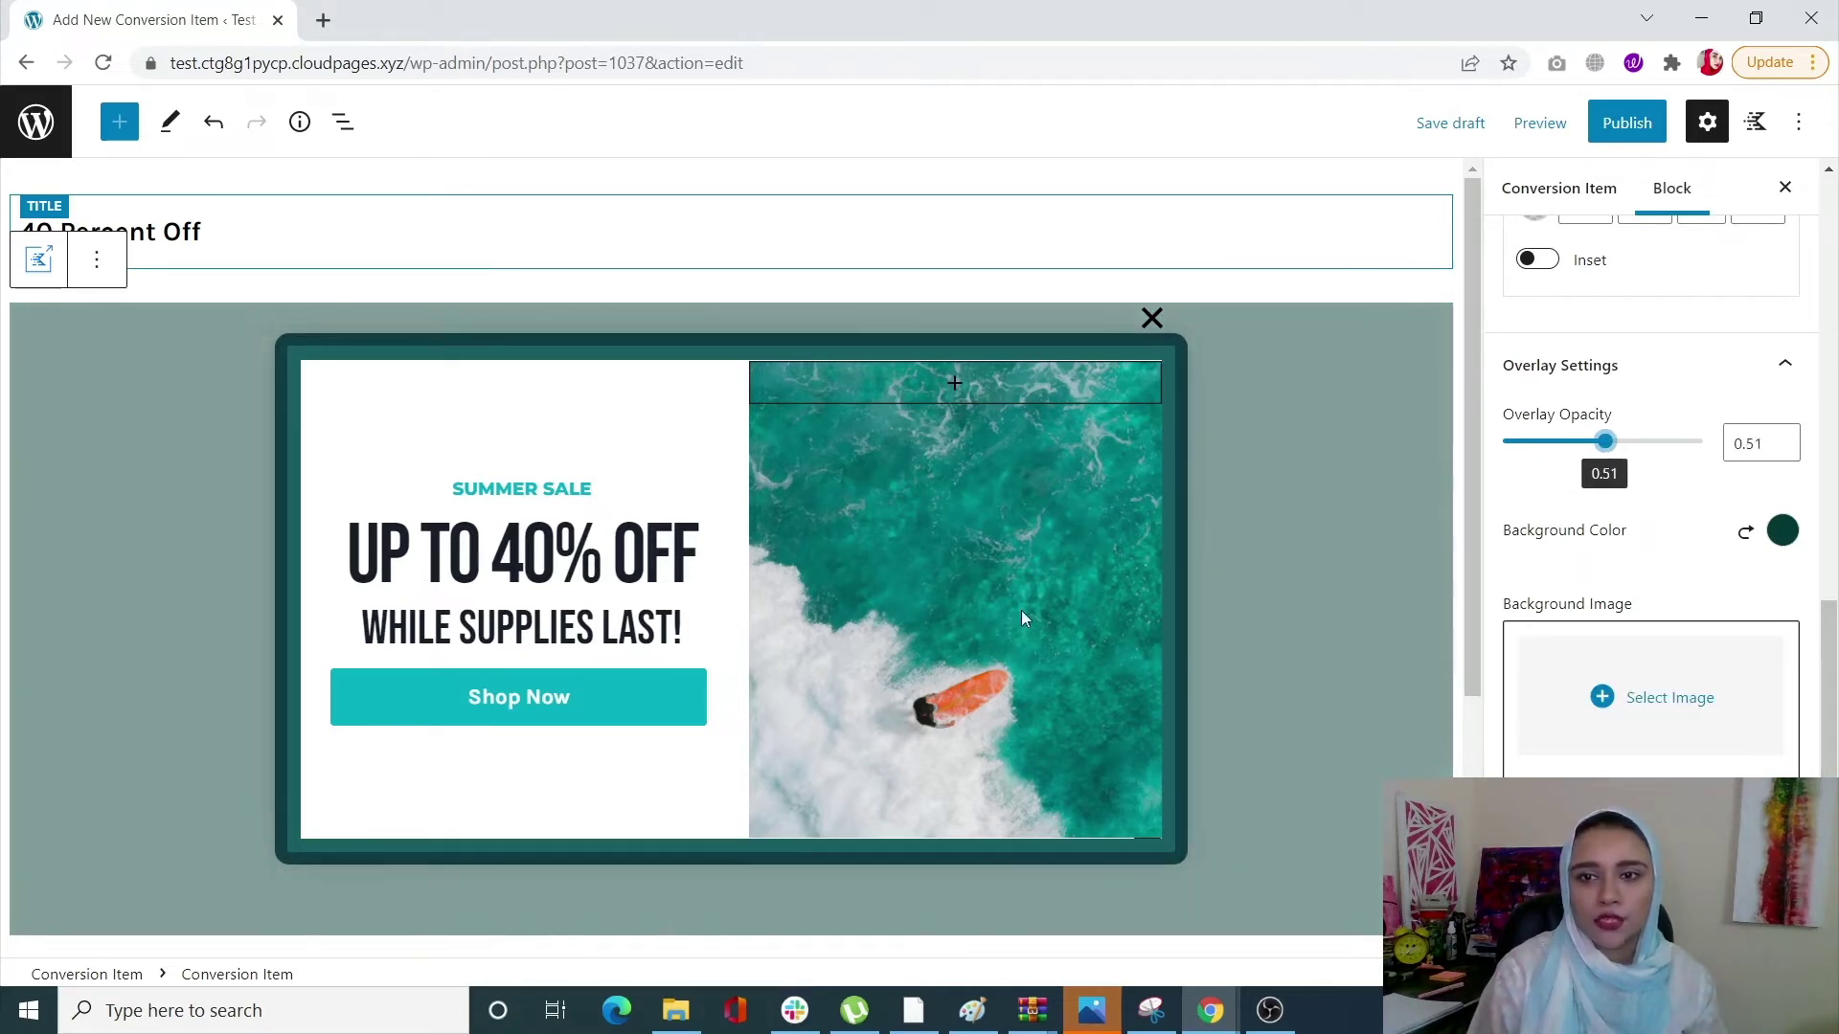
# Set the popup's page targeting to show on the Entire Site.
pyautogui.scroll(-1, 1022, 611)
pyautogui.scroll(-1, 1023, 619)
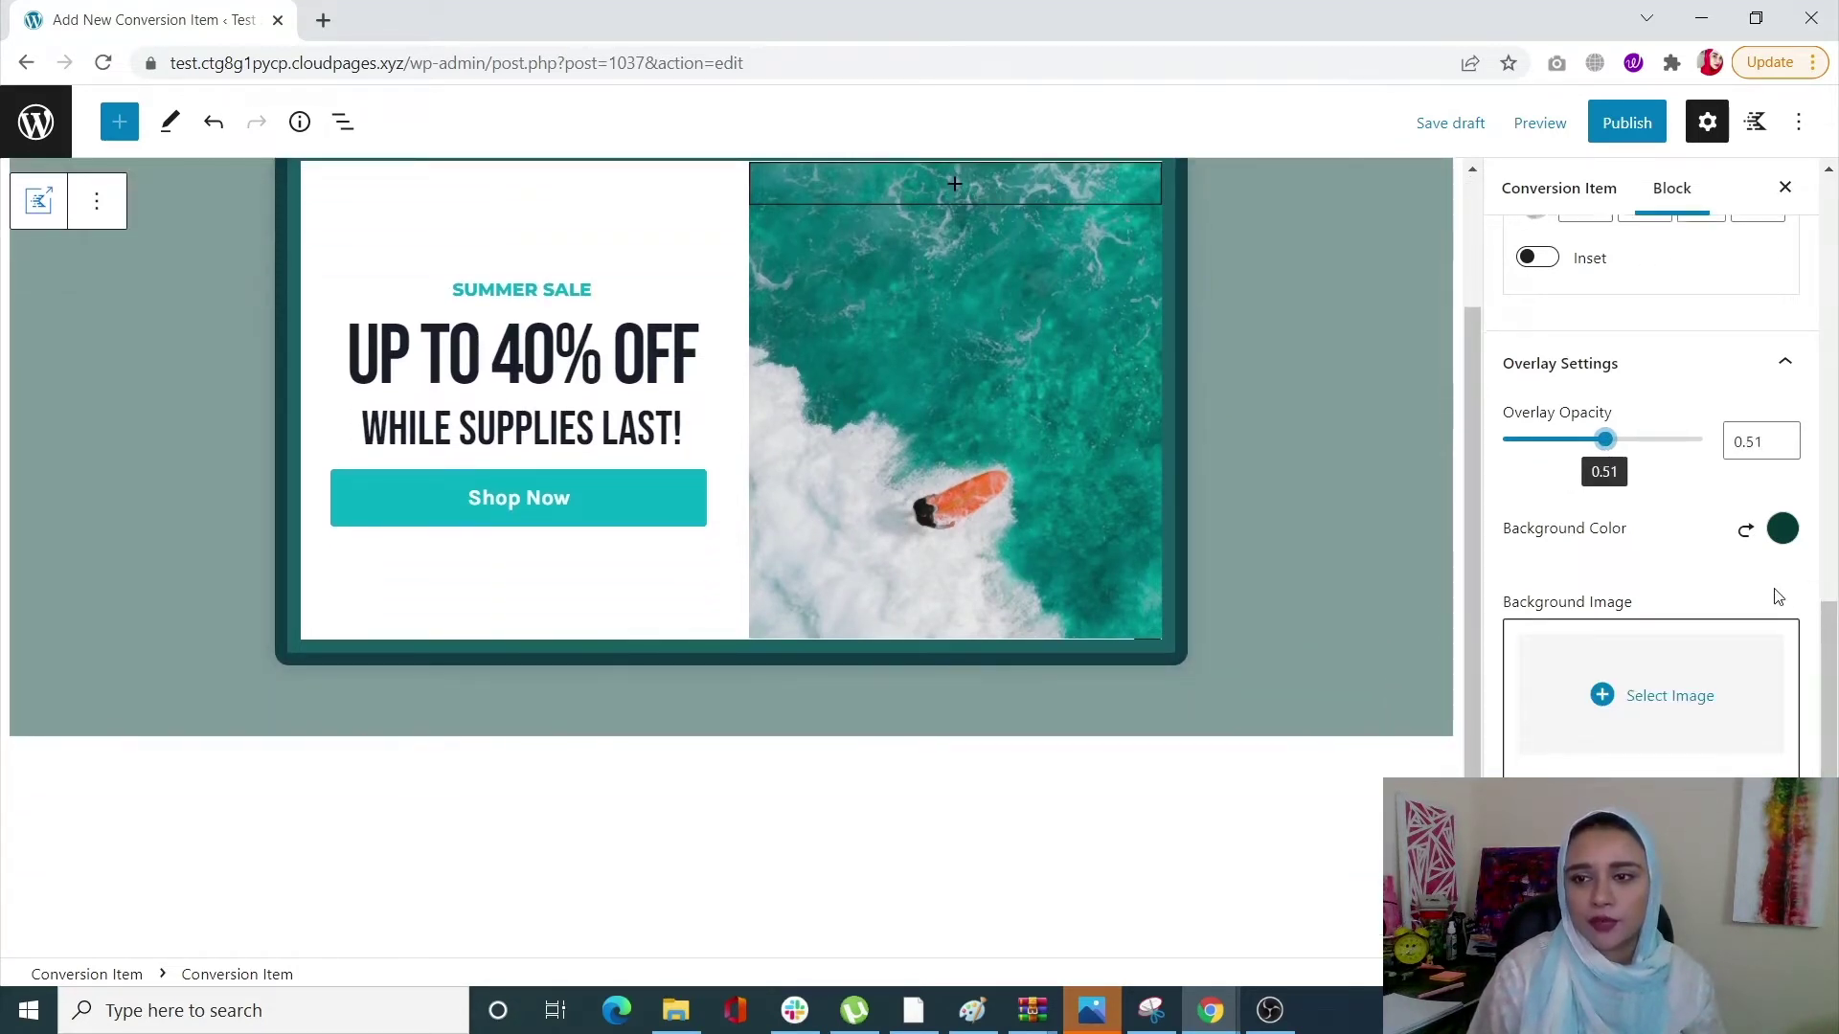
pyautogui.scroll(-4, 1777, 595)
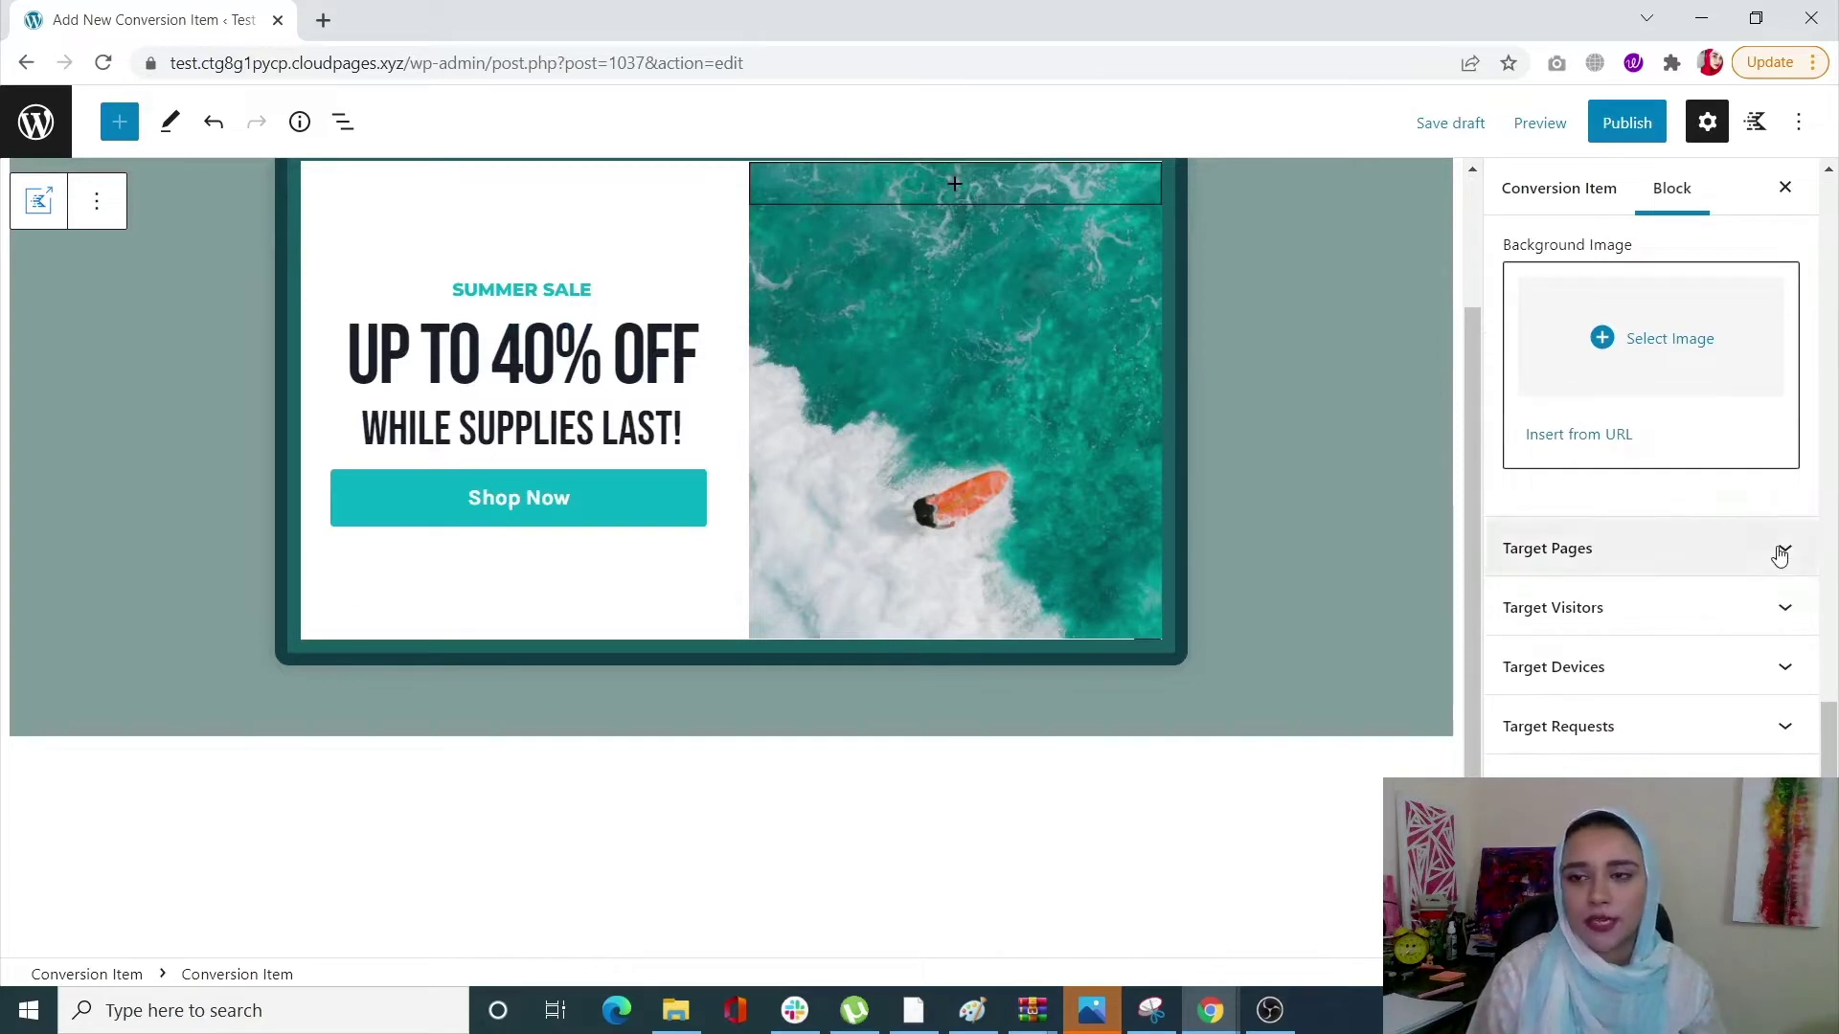
pyautogui.click(1782, 552)
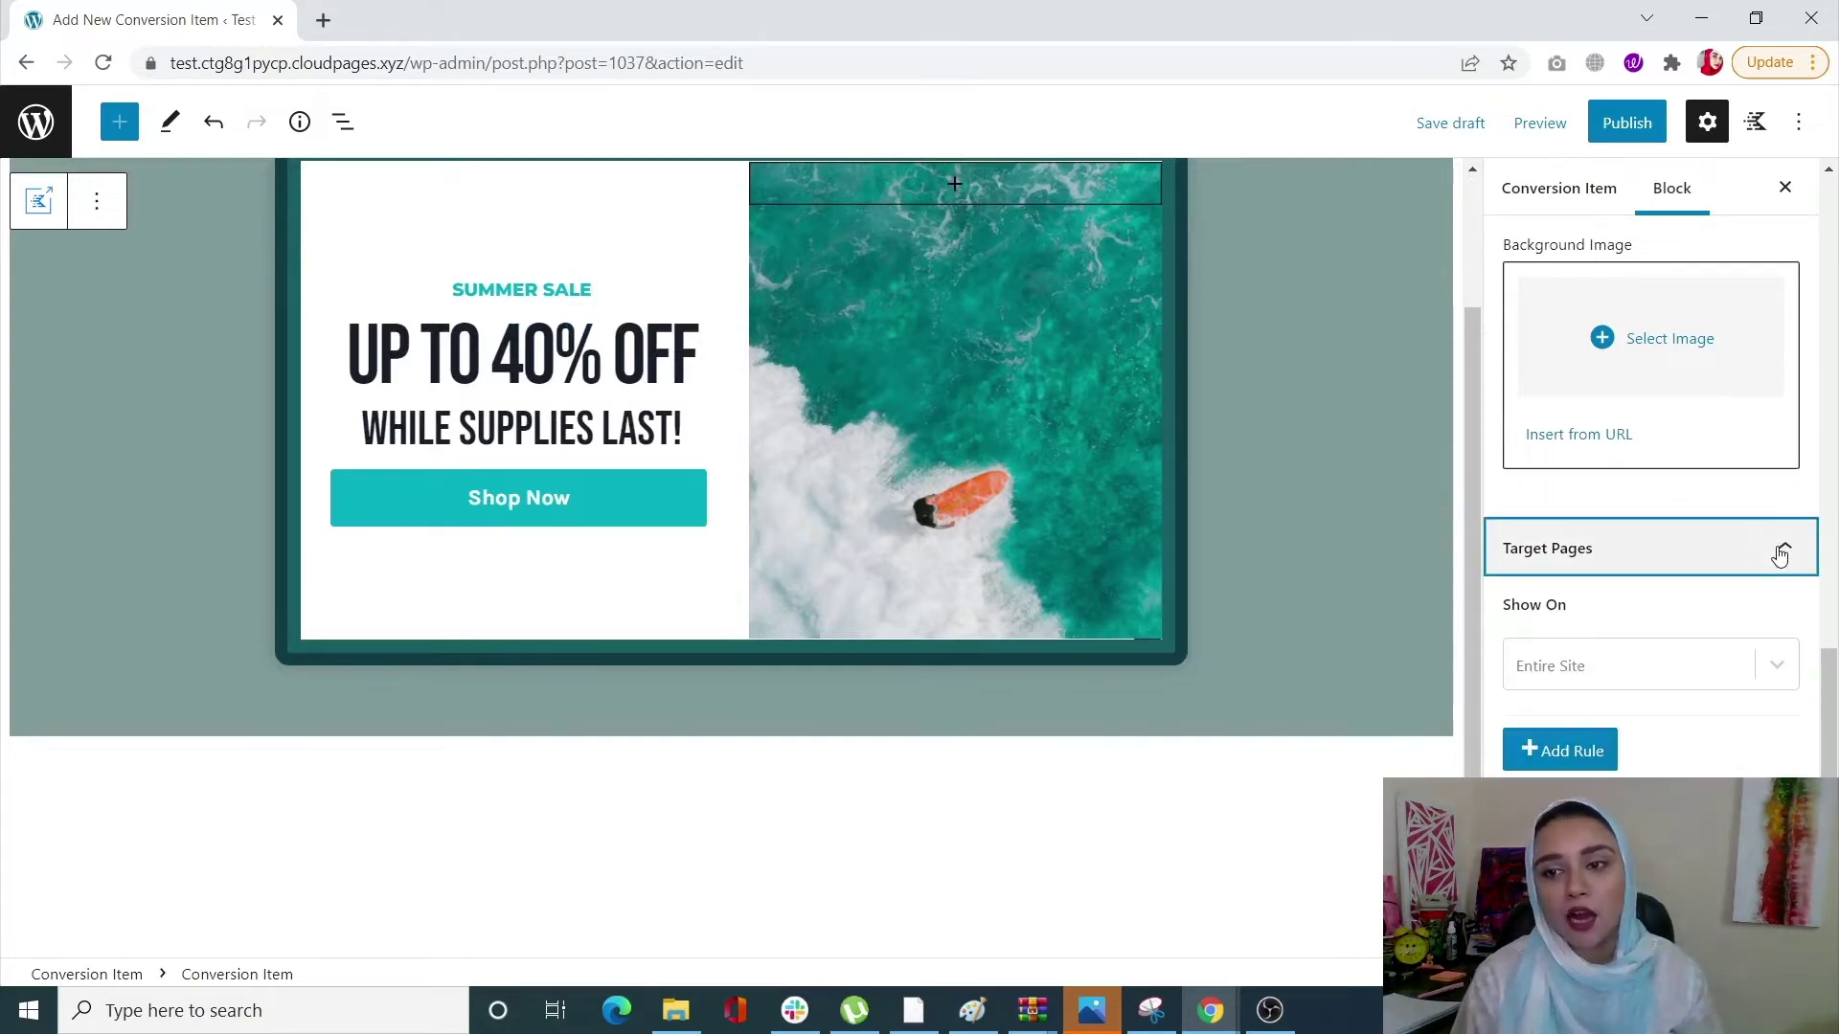
pyautogui.click(1700, 674)
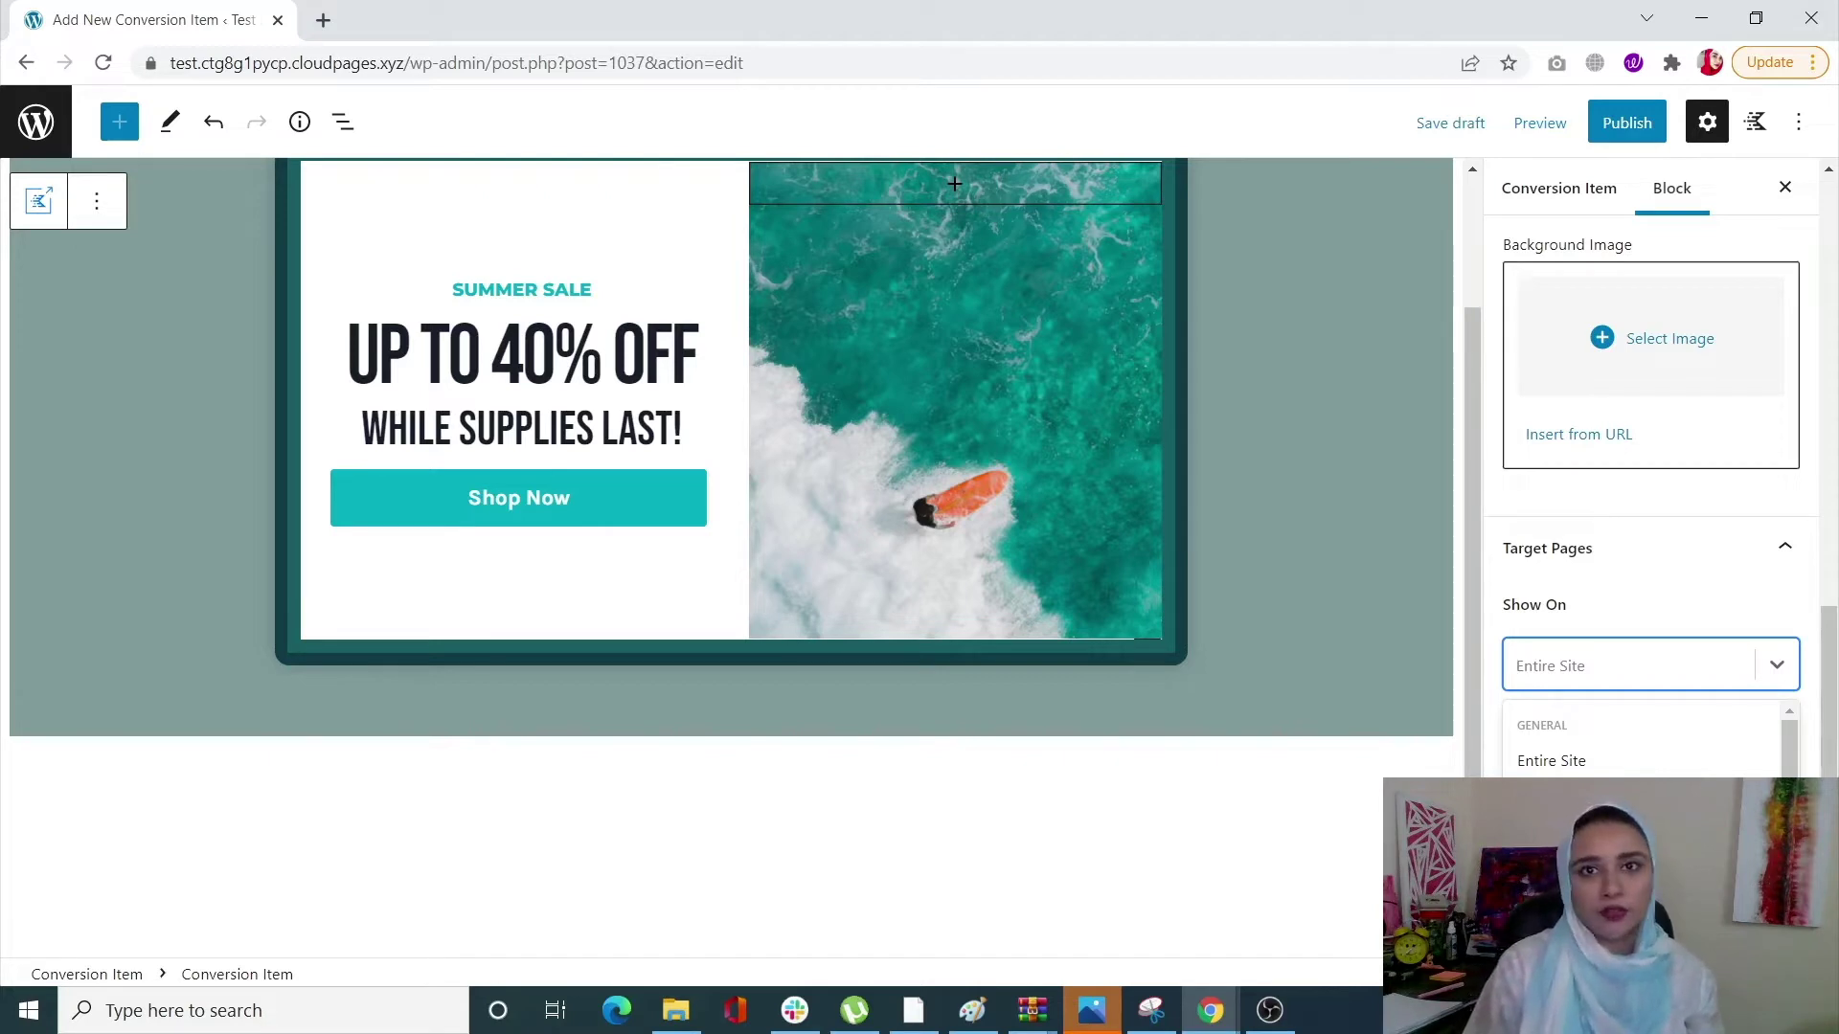
pyautogui.click(1606, 774)
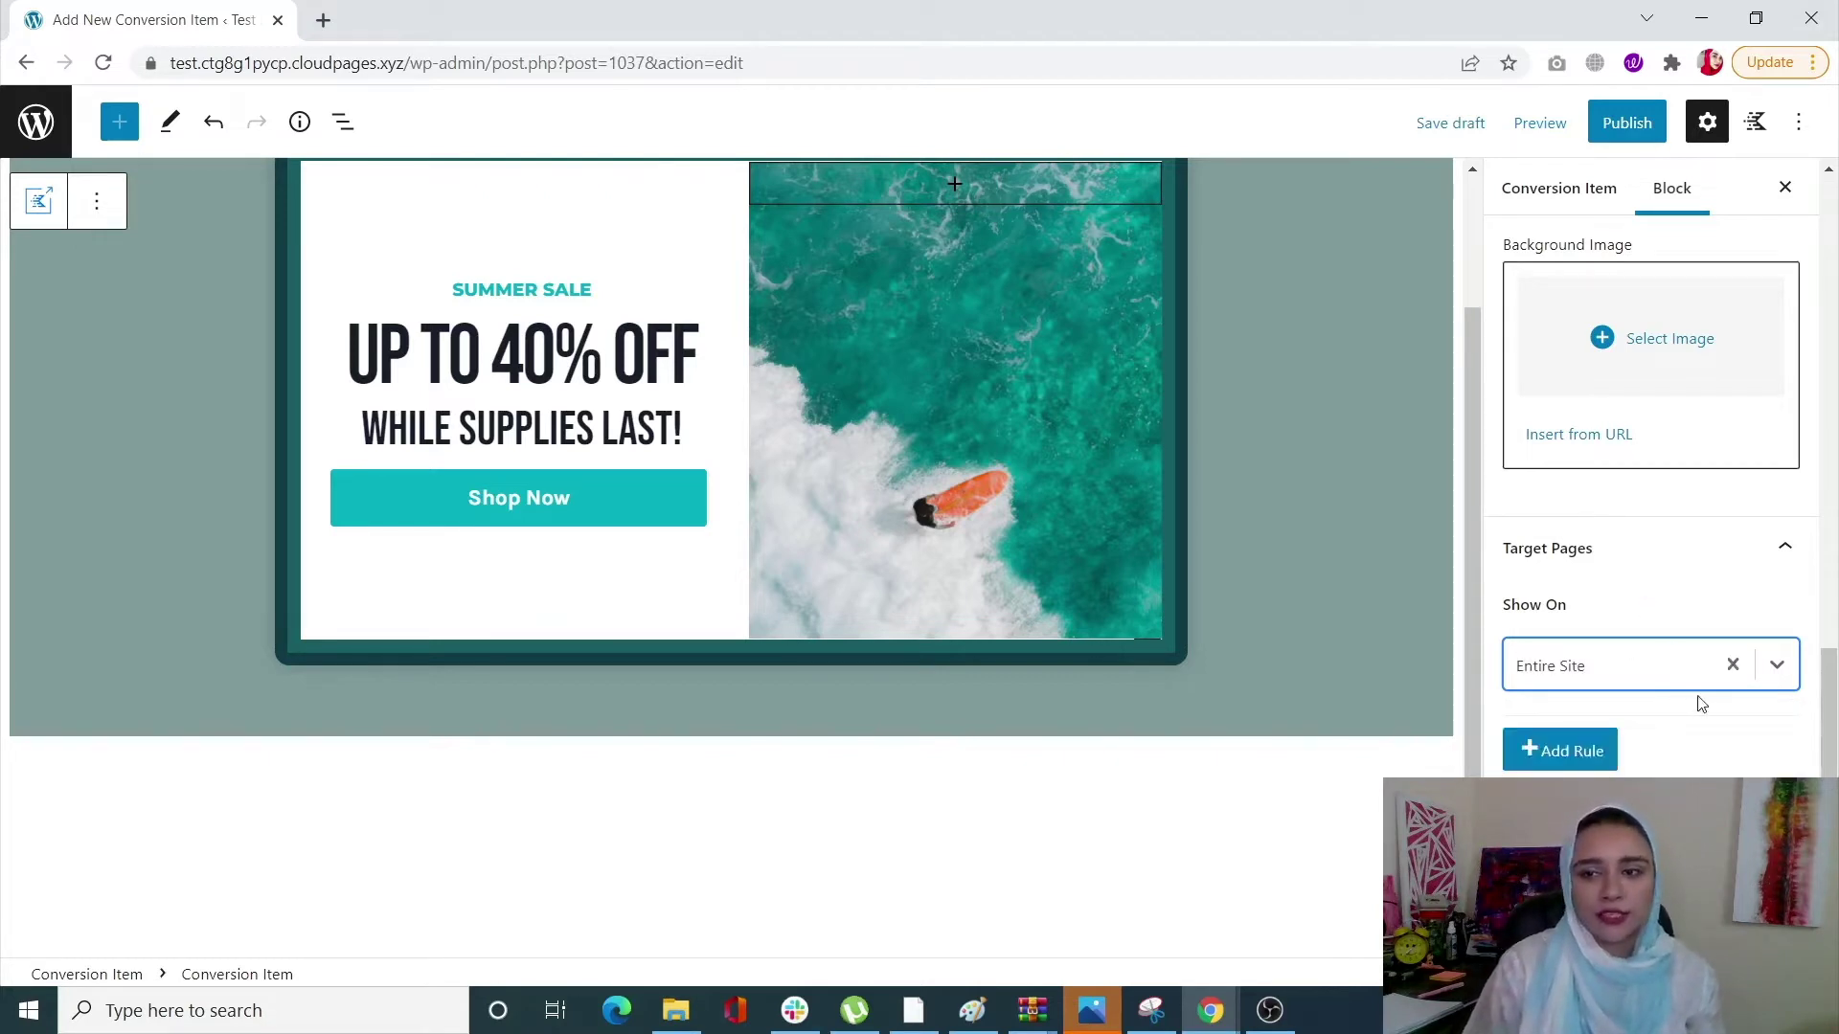
pyautogui.scroll(-3, 1657, 757)
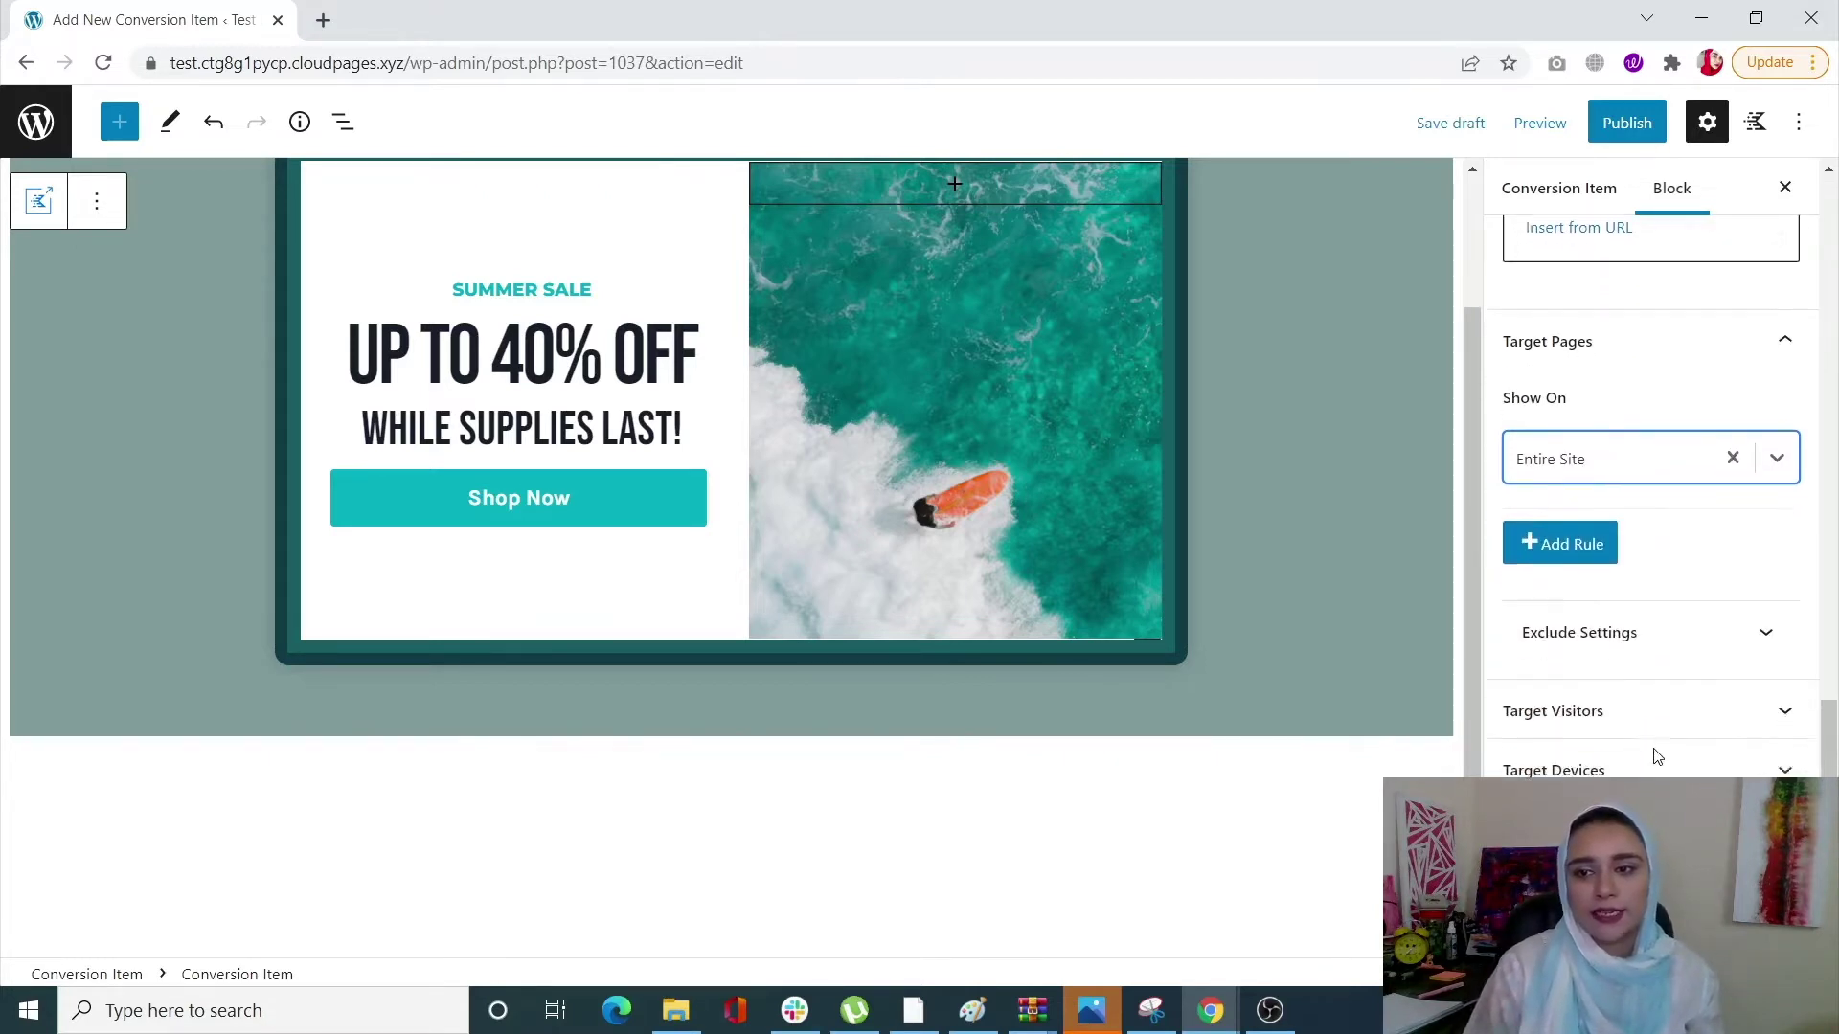
pyautogui.click(1773, 272)
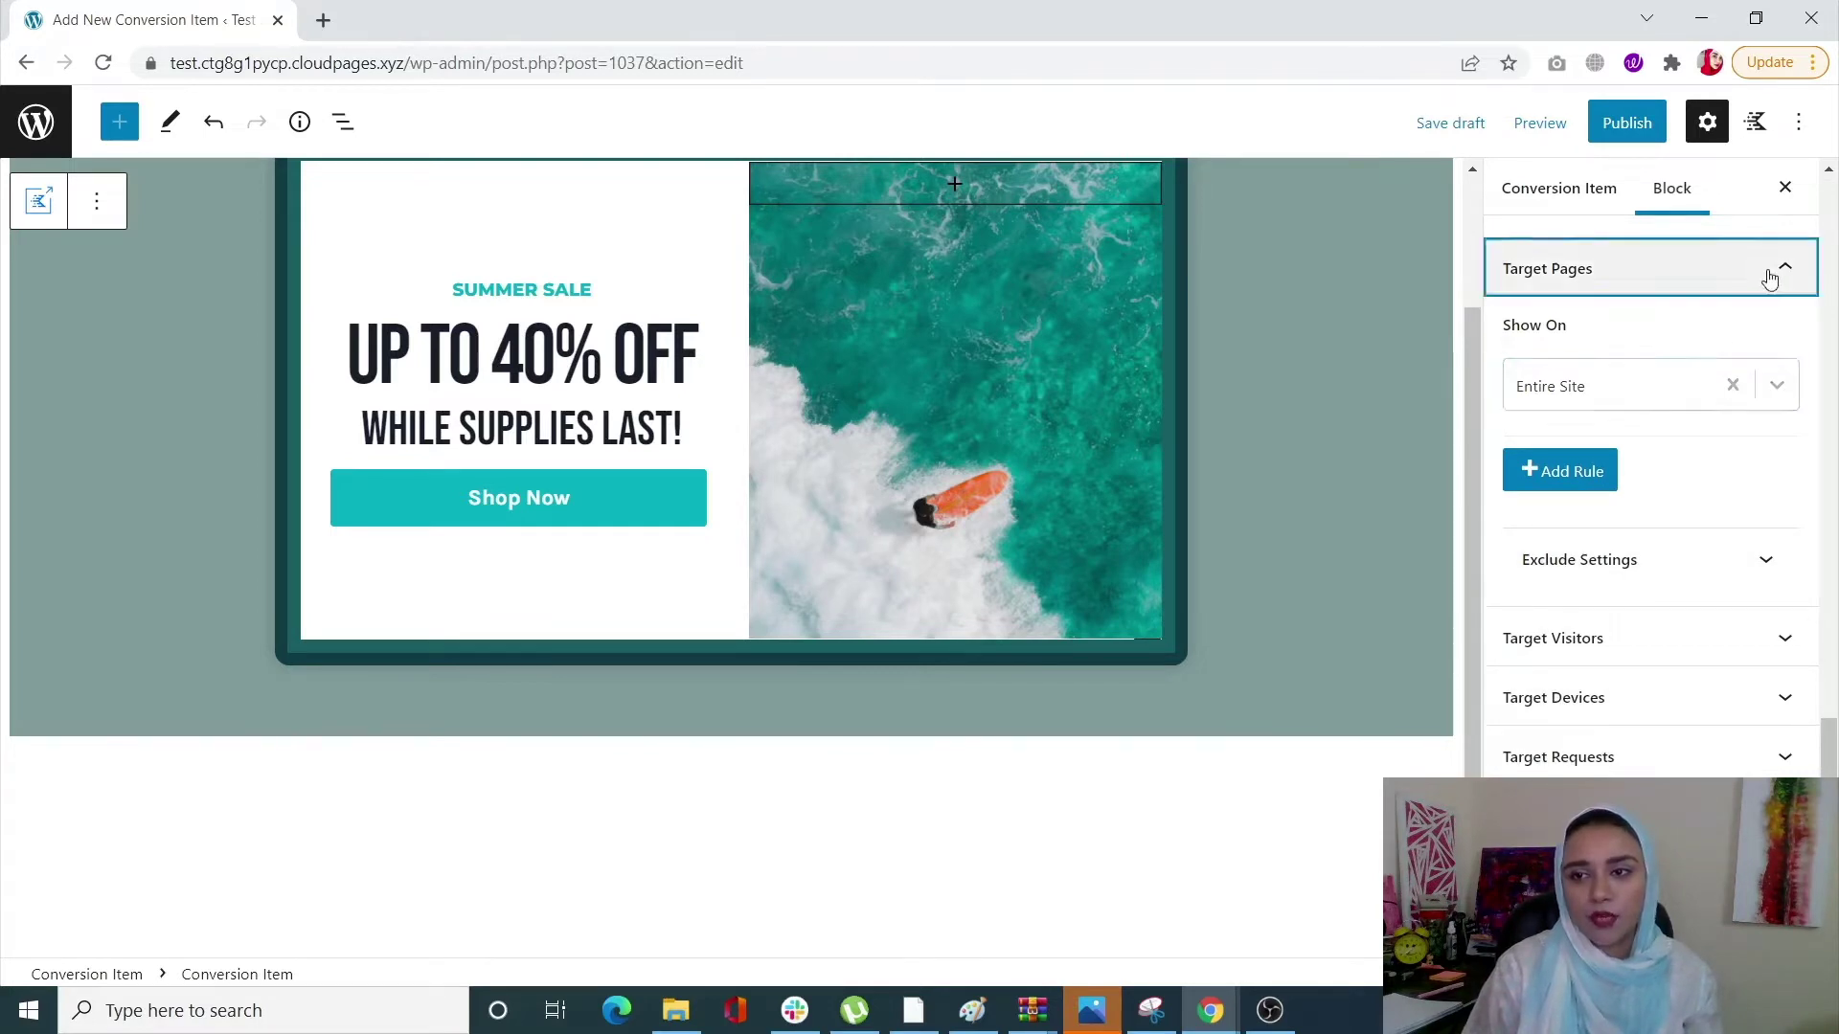
# Examine the visitor targeting options for which users the popup is visible to and hidden to.
pyautogui.click(1727, 572)
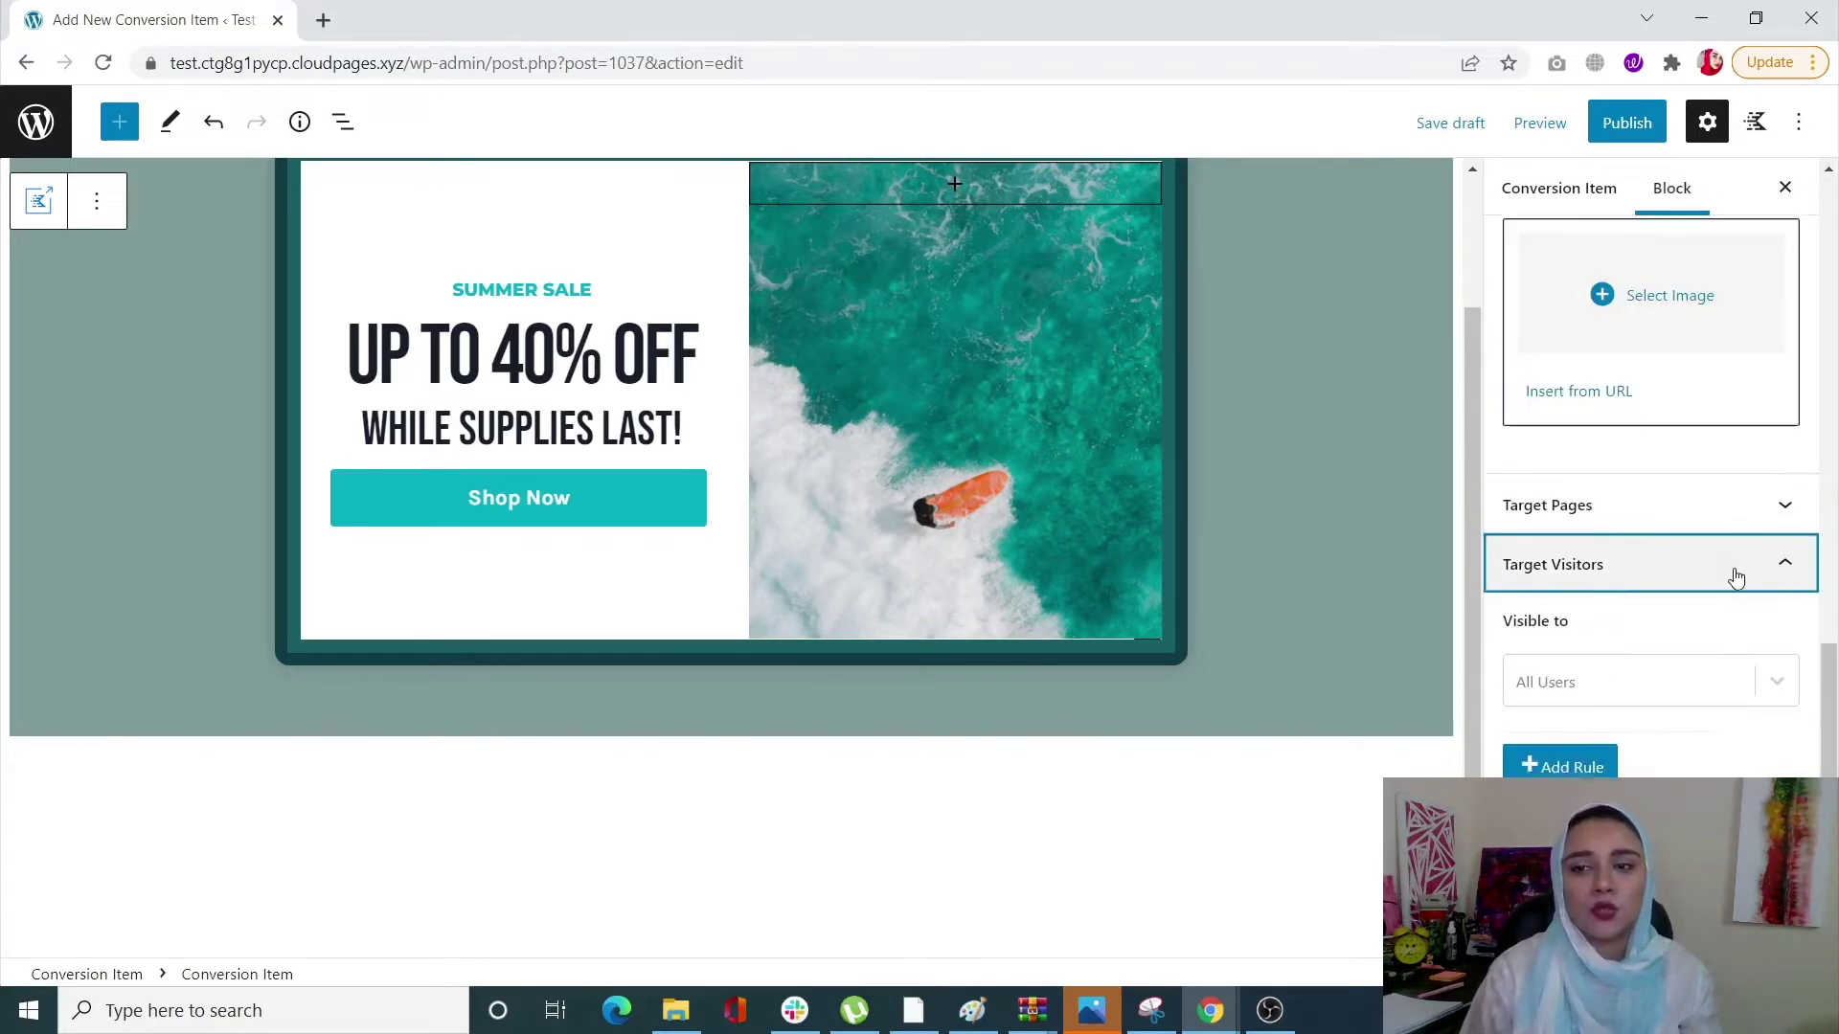
pyautogui.click(1693, 659)
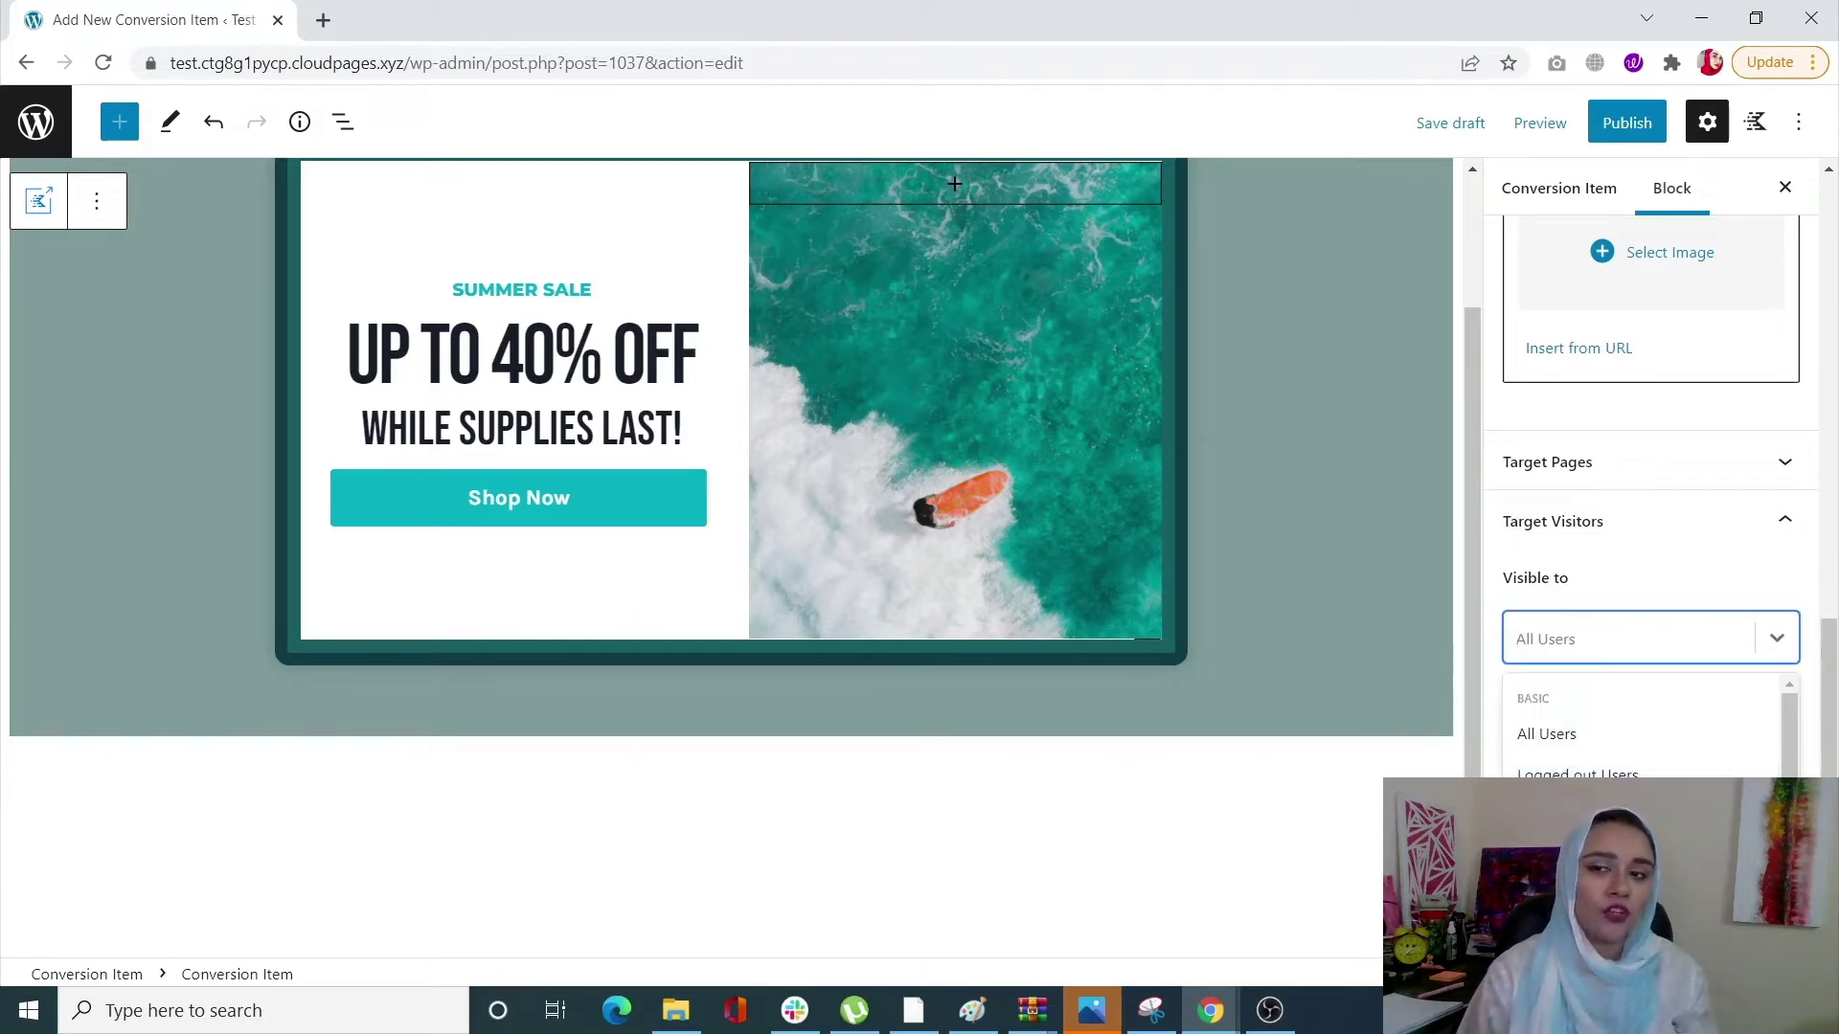
pyautogui.scroll(-2, 1640, 725)
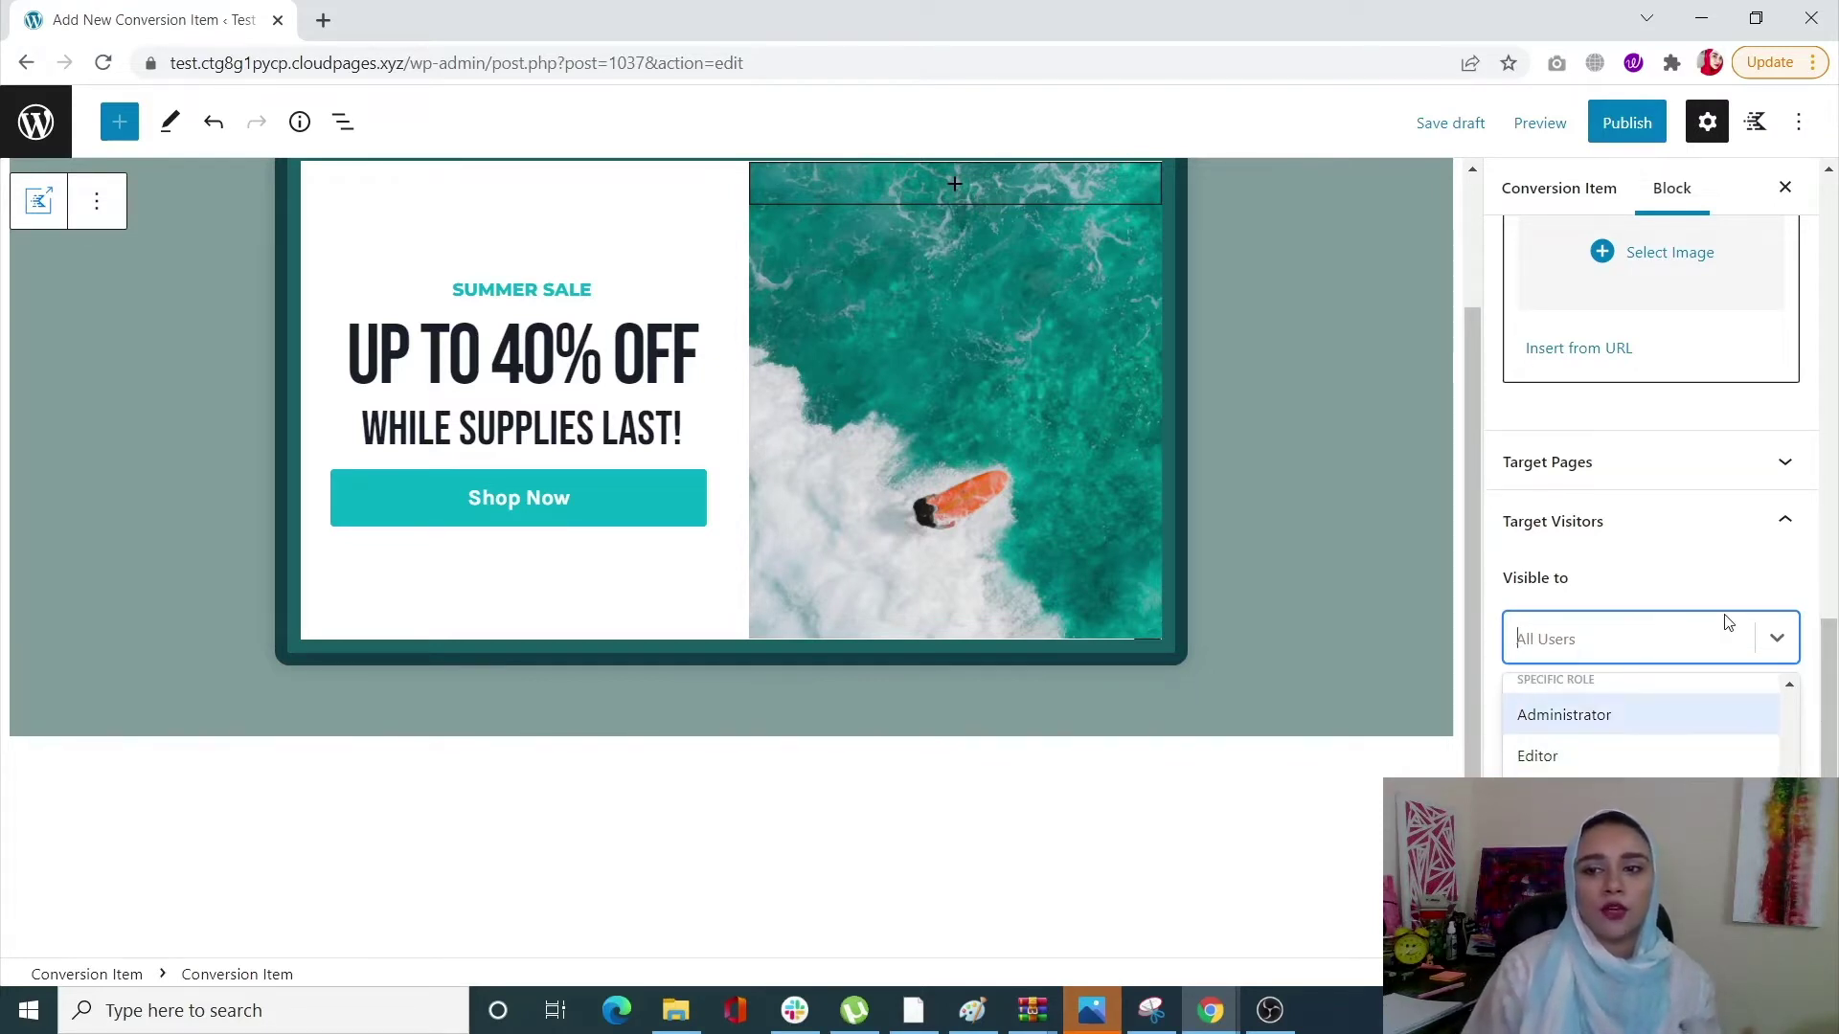
pyautogui.click(1619, 607)
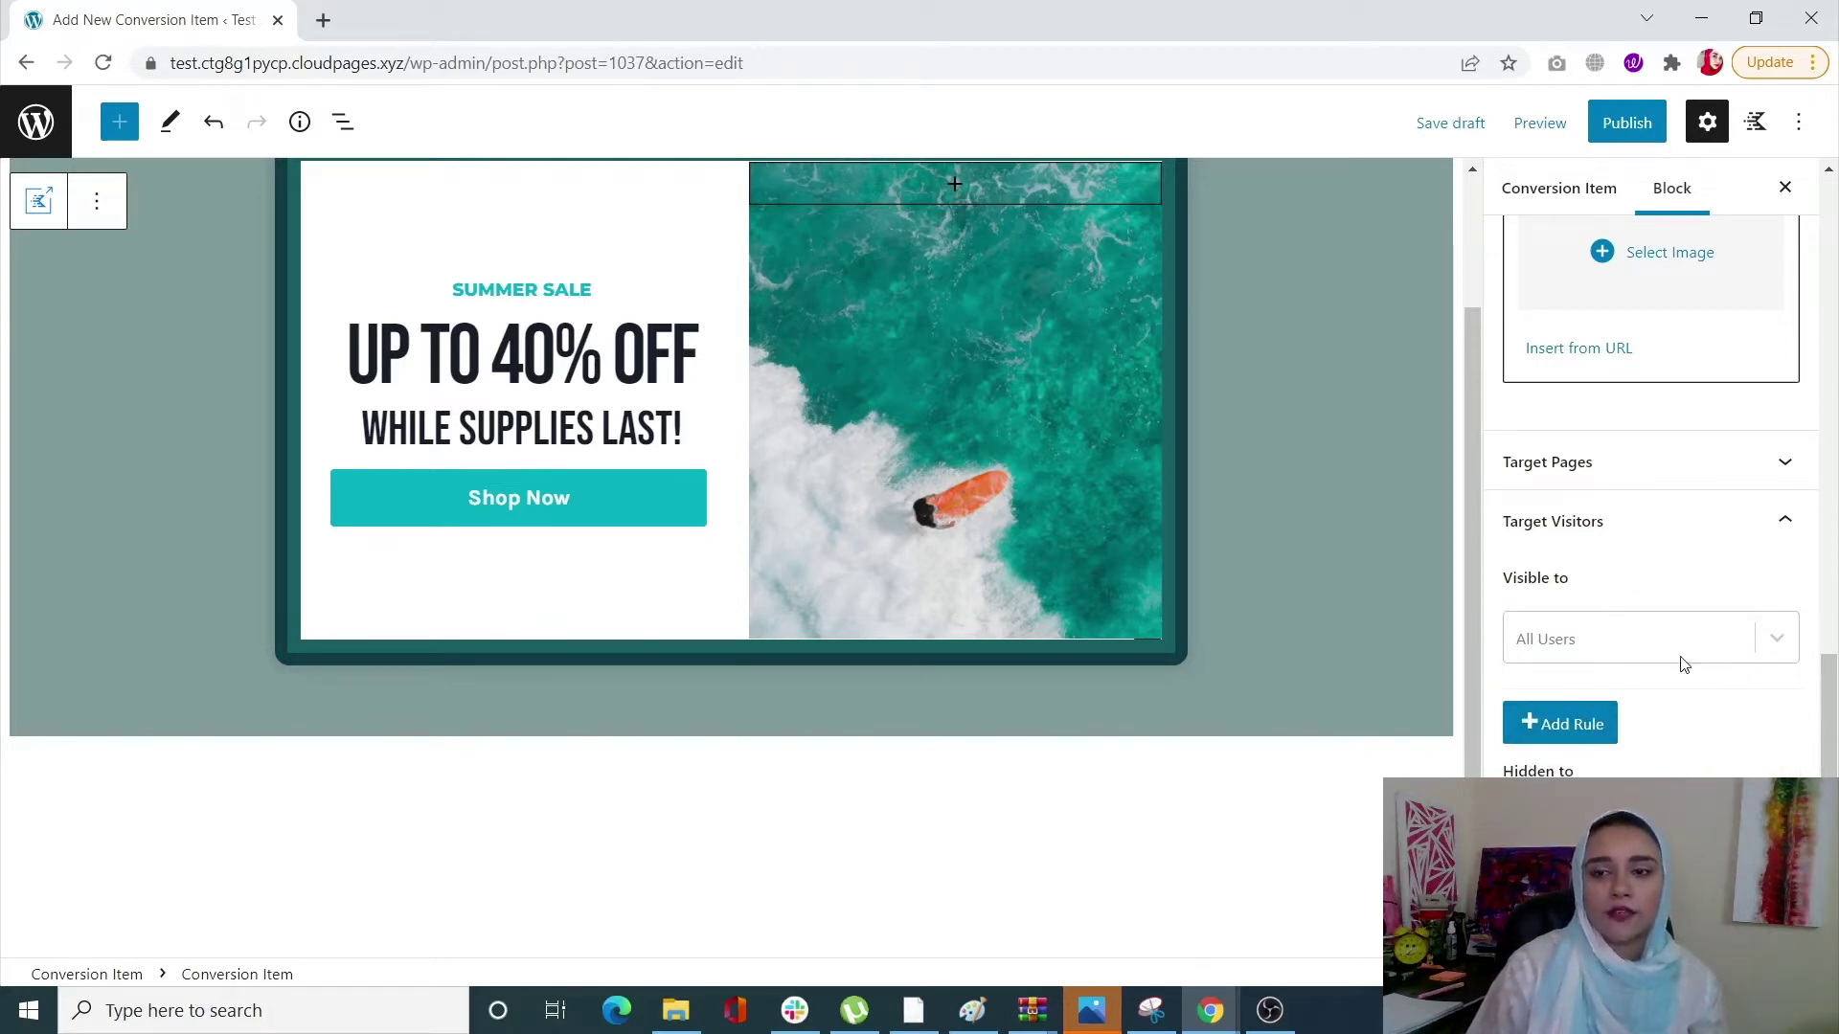
pyautogui.scroll(-1, 1662, 697)
pyautogui.click(1661, 705)
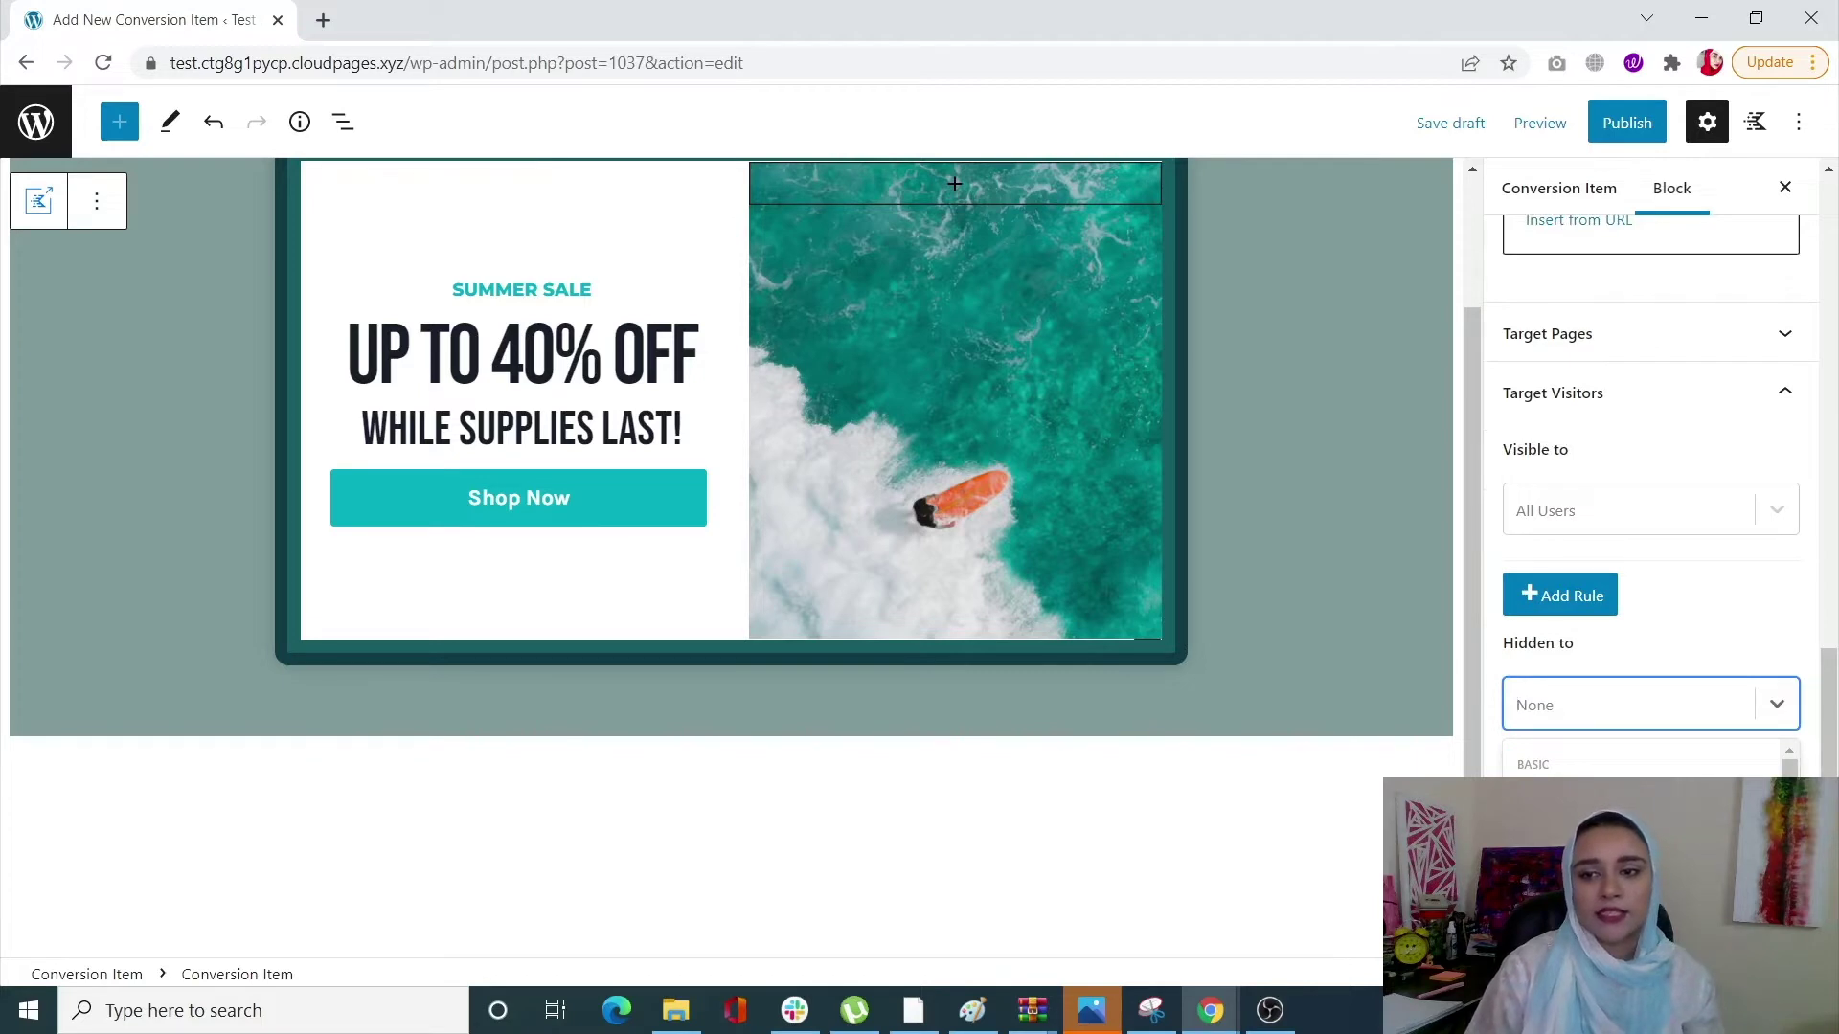
pyautogui.scroll(-2, 1640, 799)
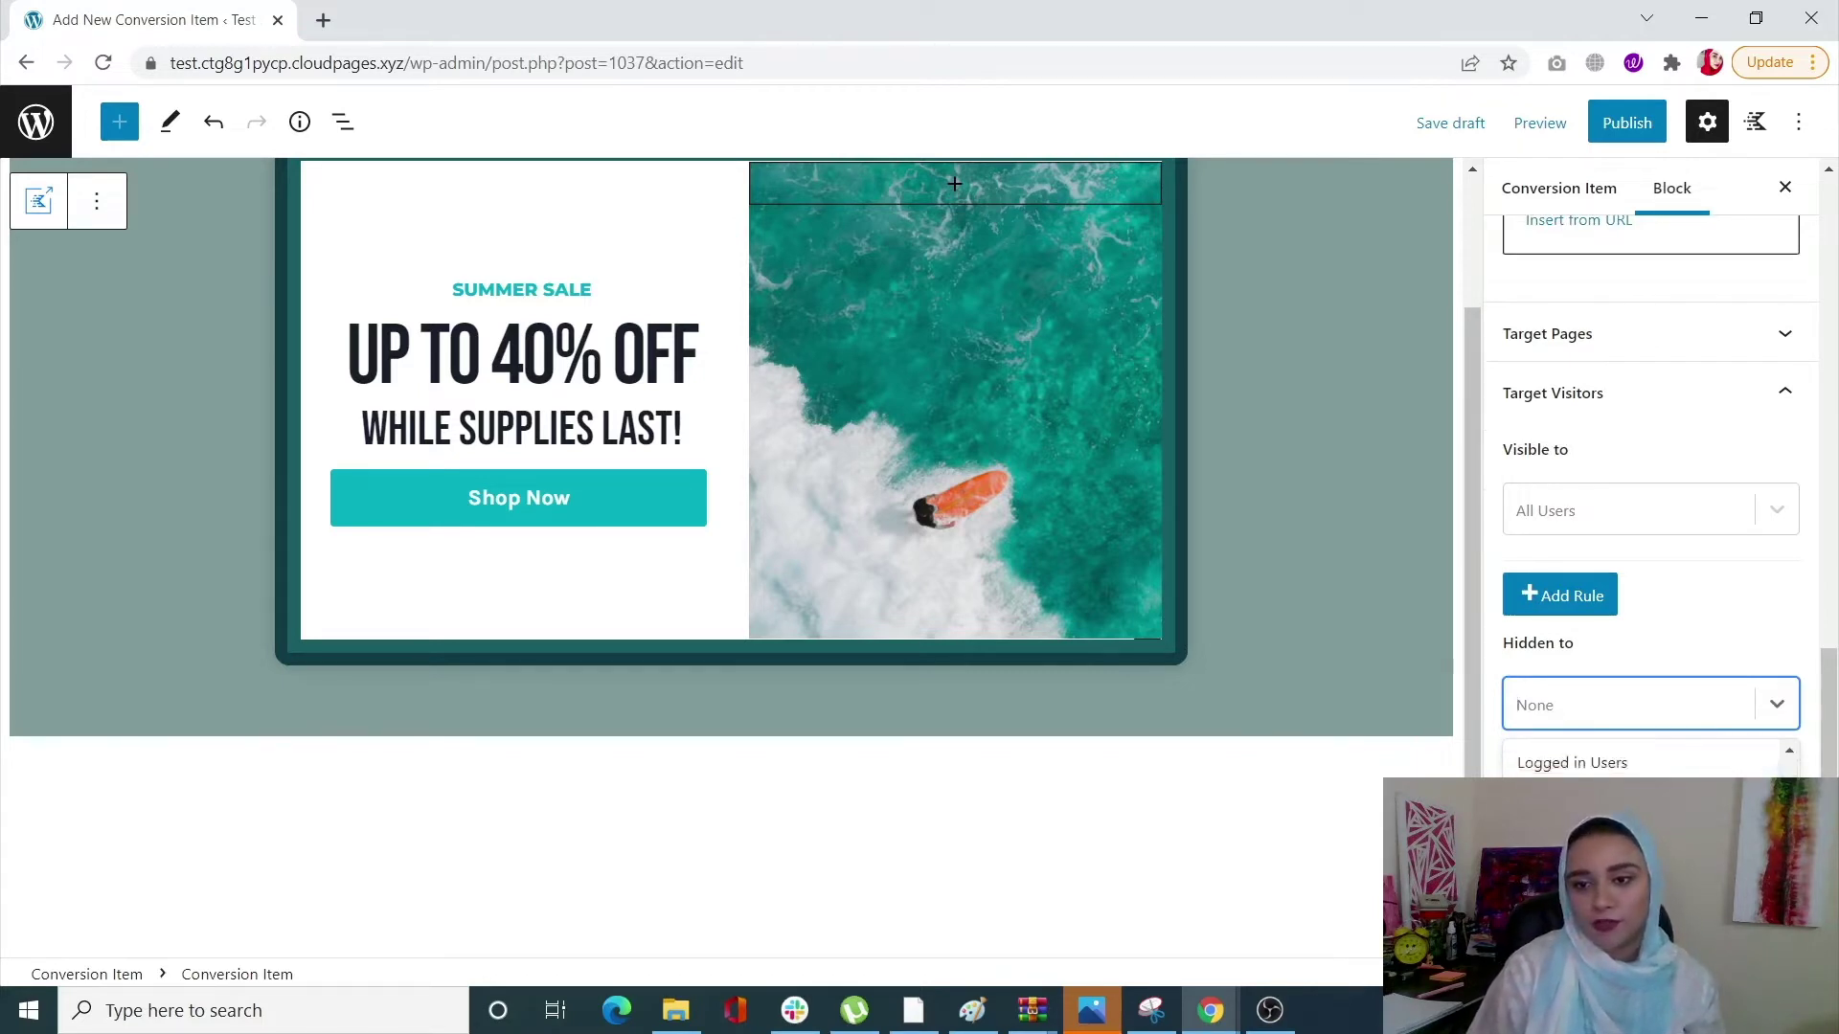
pyautogui.click(1688, 637)
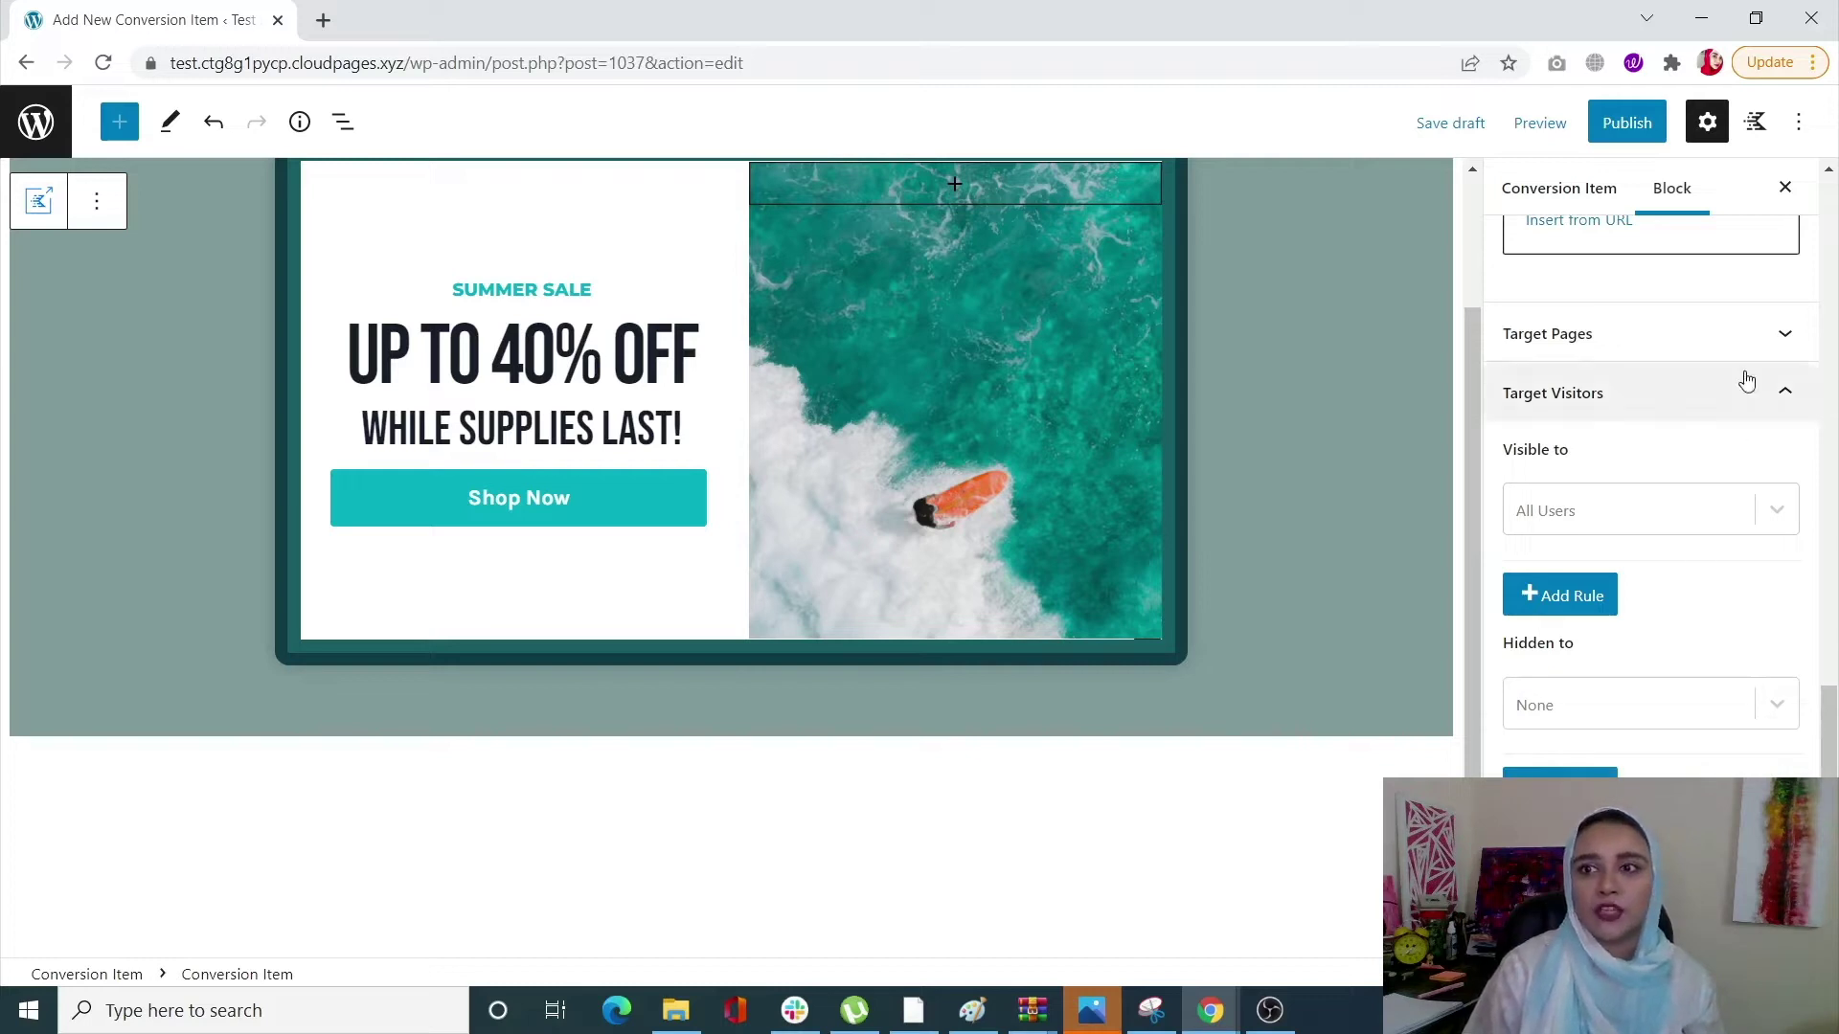
pyautogui.click(1787, 409)
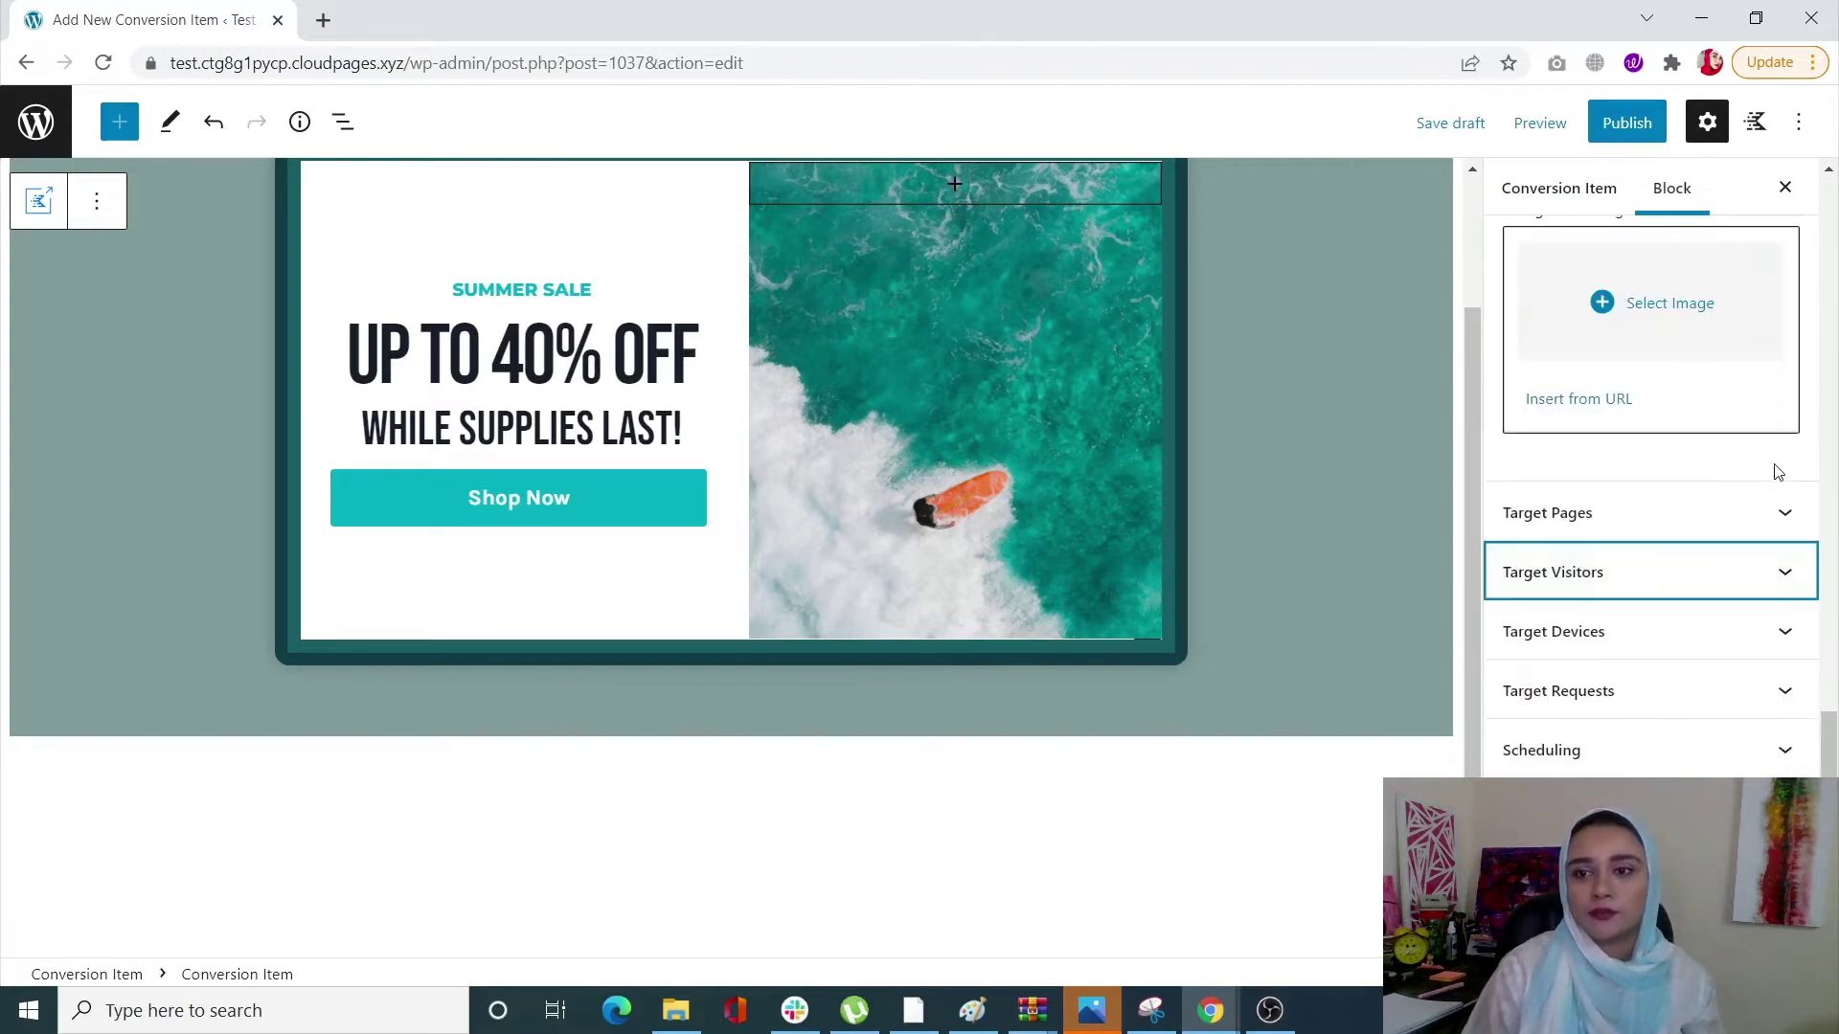
# Examine the device targeting choices that control which devices show the popup.
pyautogui.click(1754, 642)
pyautogui.click(1713, 752)
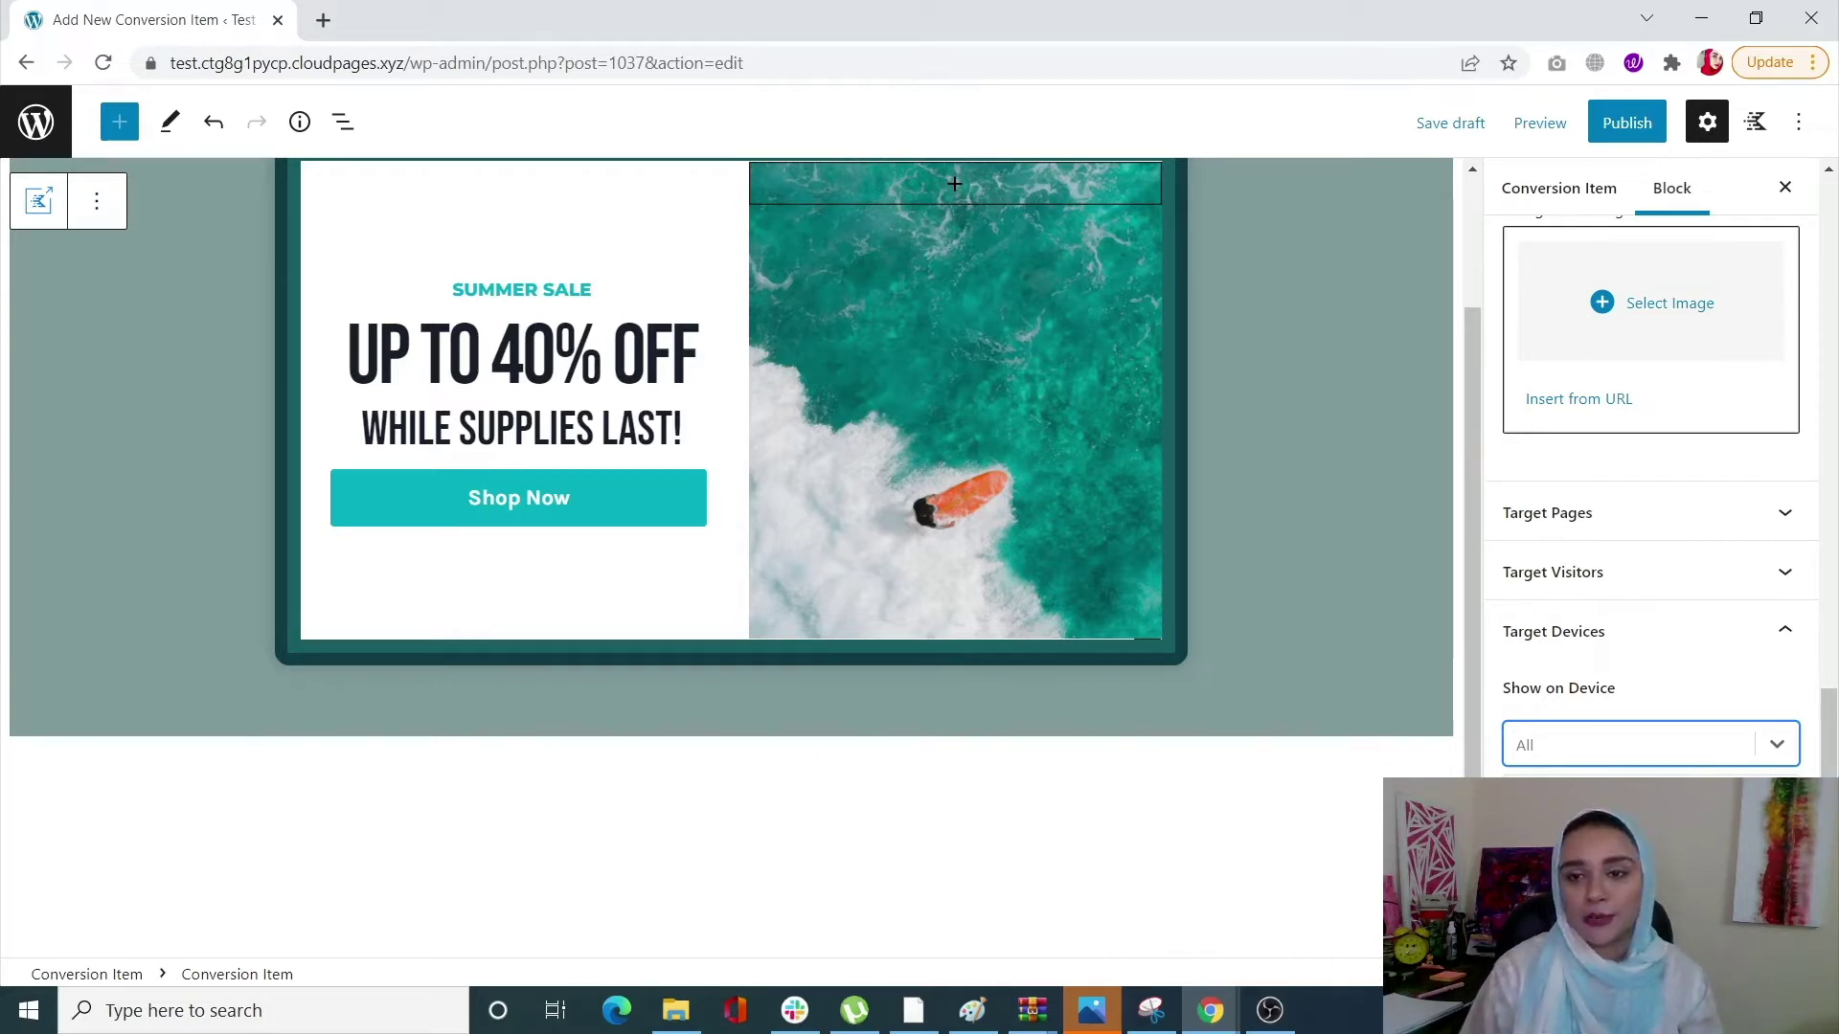
pyautogui.scroll(-2, 1762, 671)
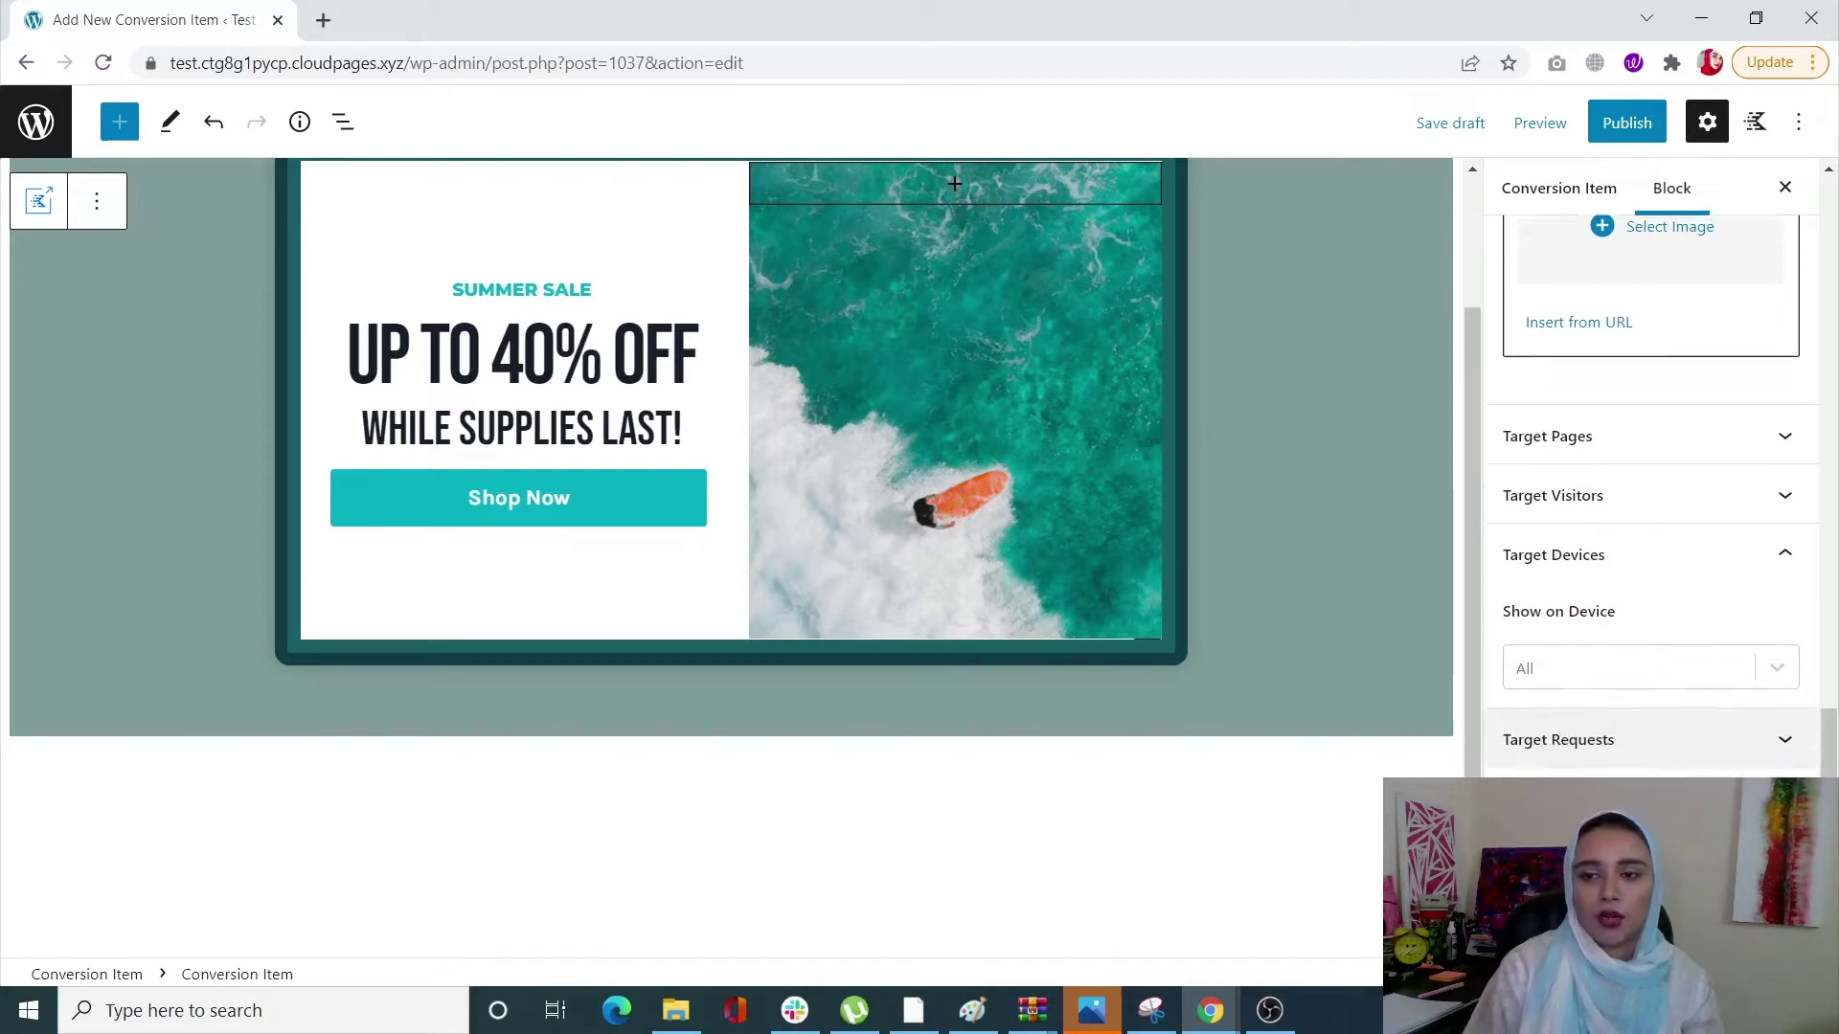
# Examine the popup's request targeting options for query strings, referrer domain and cookies.
pyautogui.click(1751, 515)
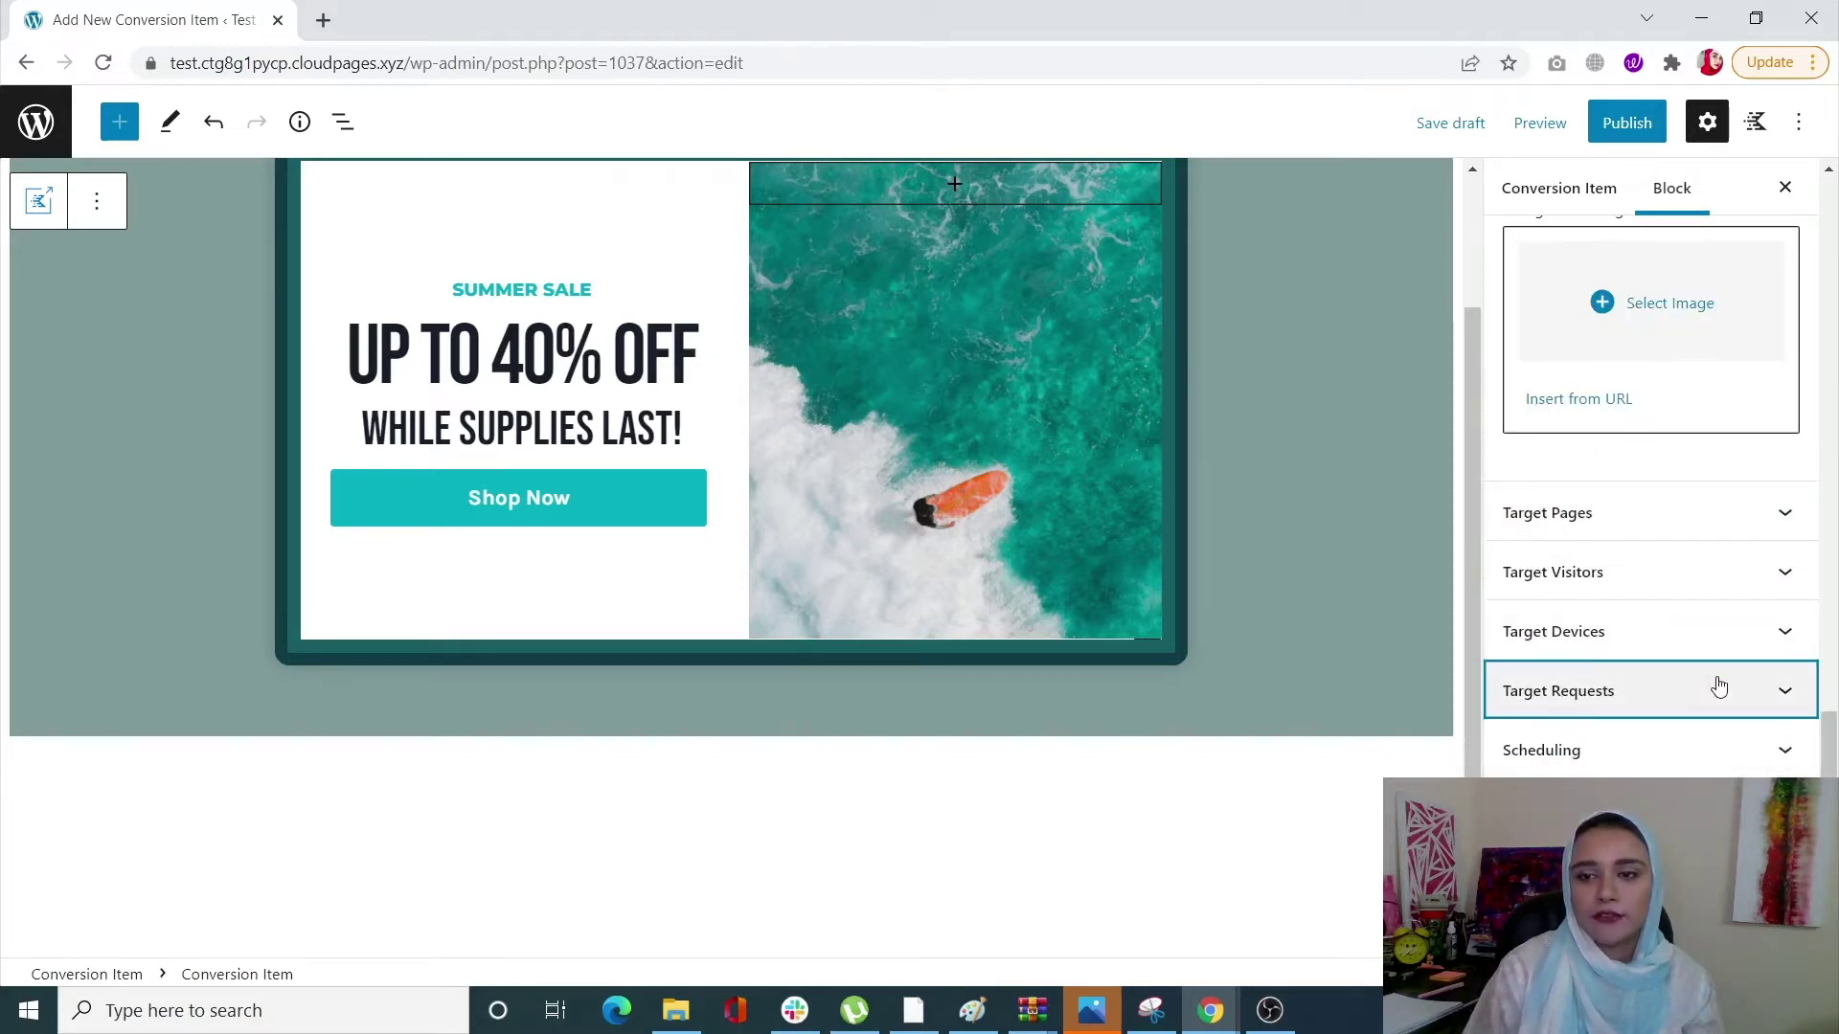
pyautogui.click(1716, 690)
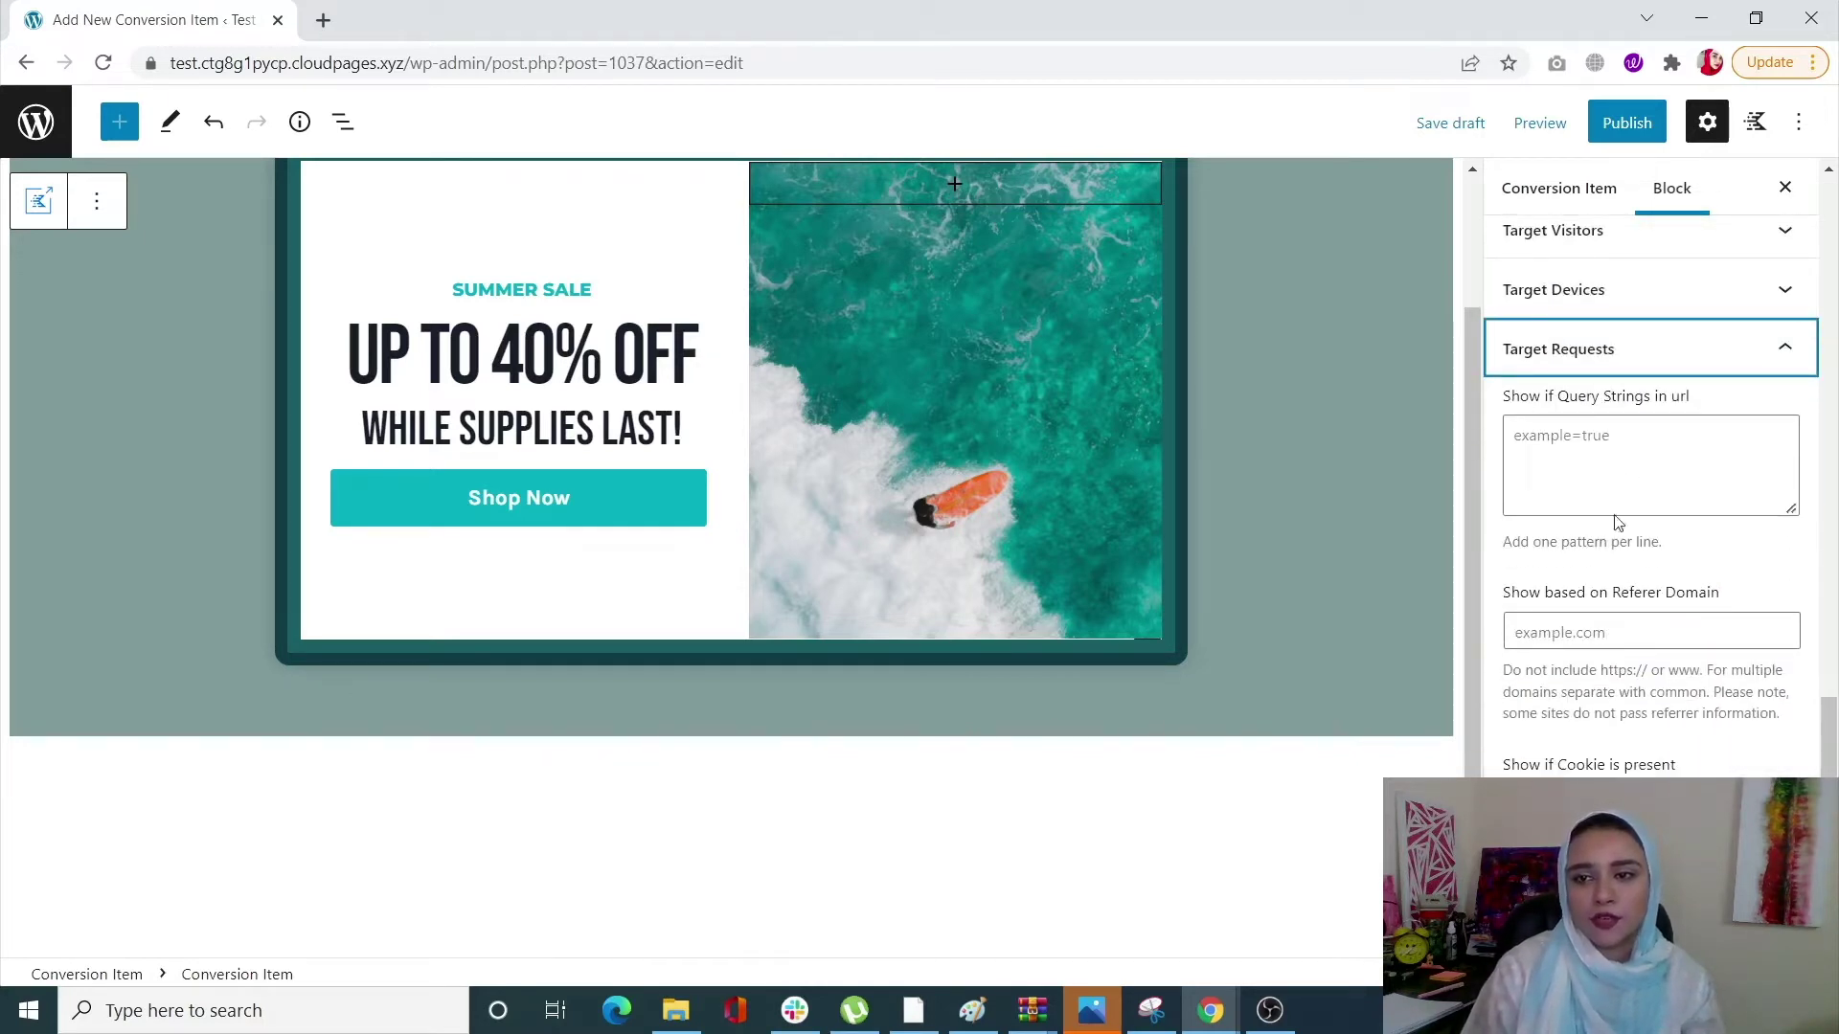
pyautogui.click(1769, 358)
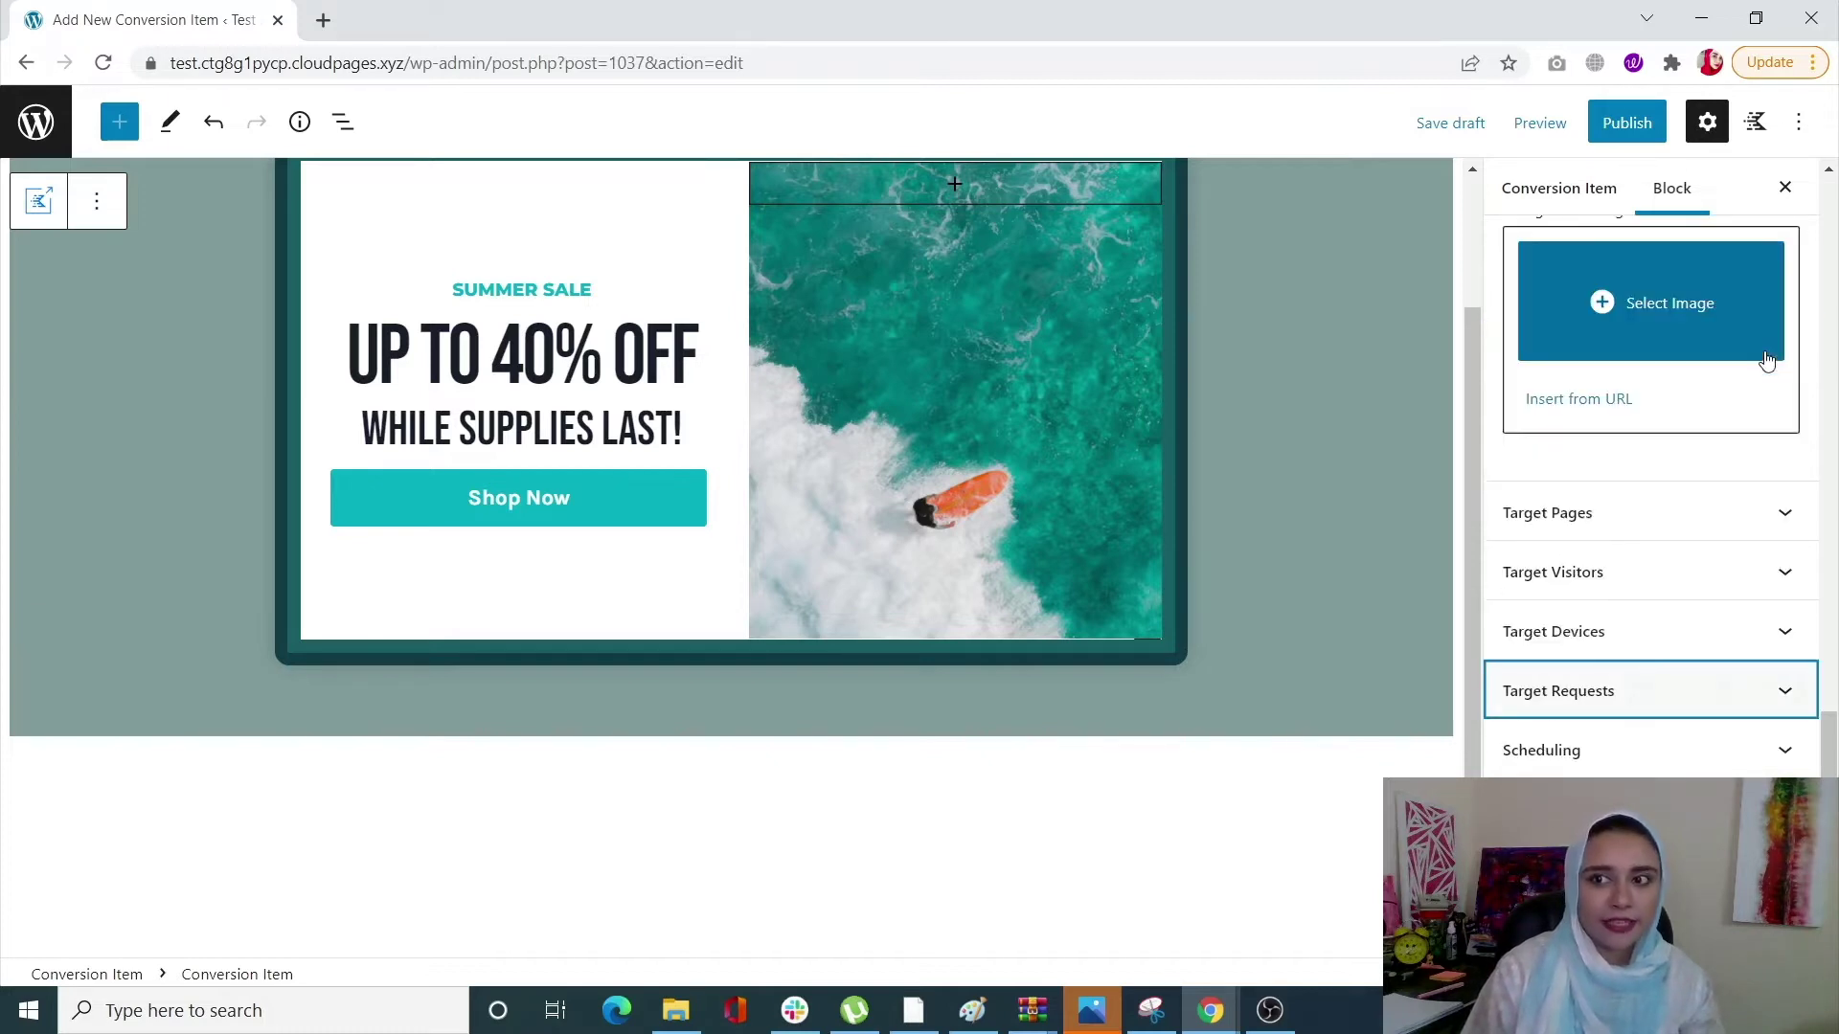
# Try range scheduling for the popup, review its start and expiry date settings, and disable it again.
pyautogui.click(1767, 752)
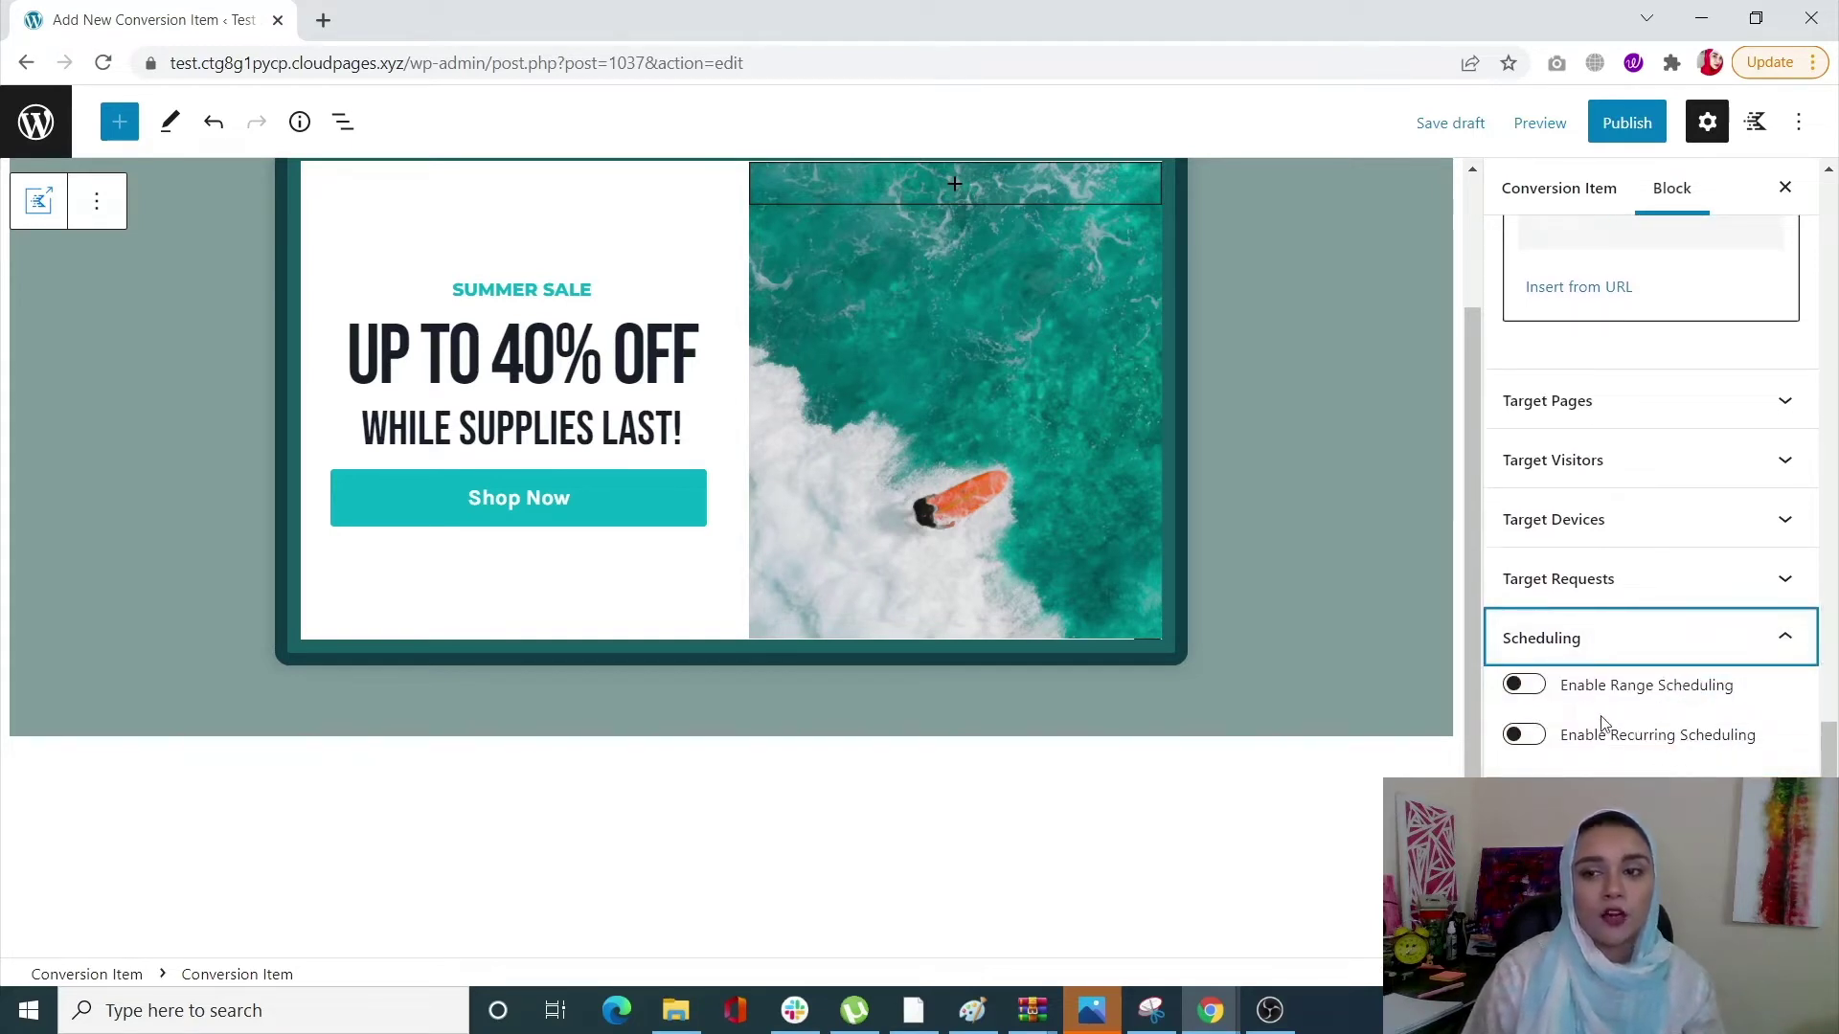
pyautogui.click(1538, 690)
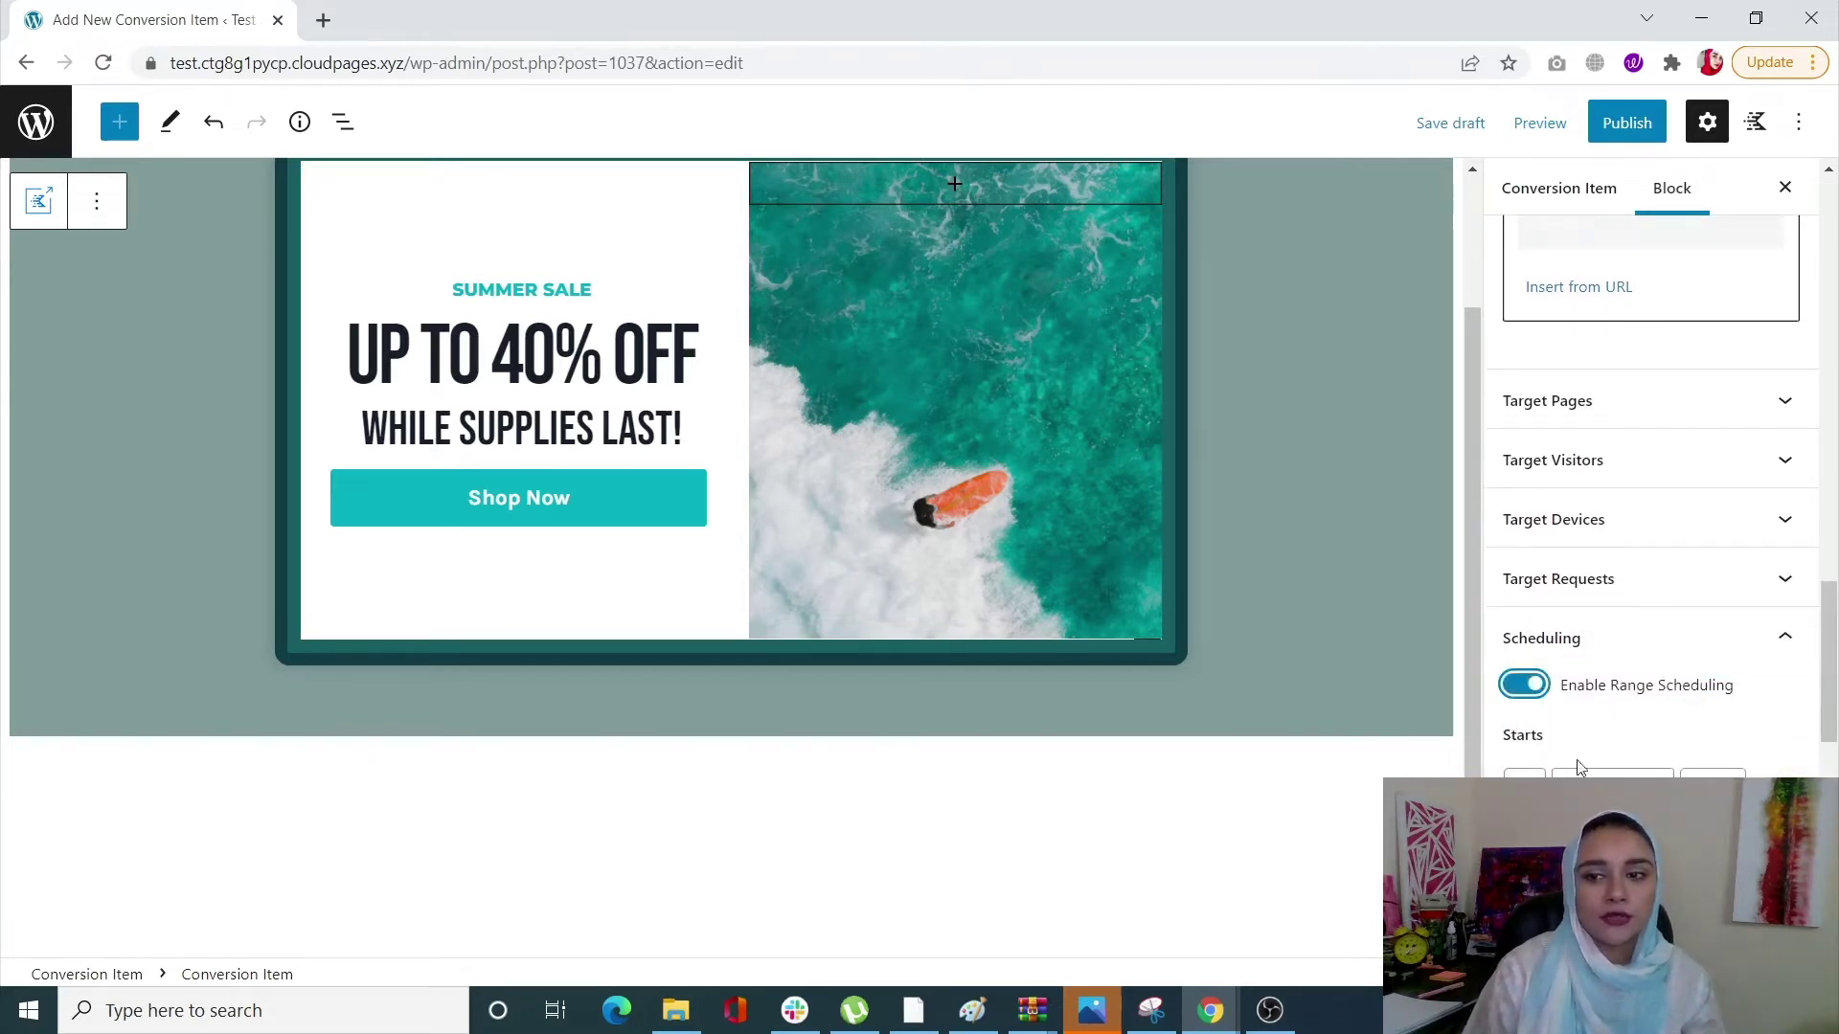
pyautogui.scroll(-5, 1590, 747)
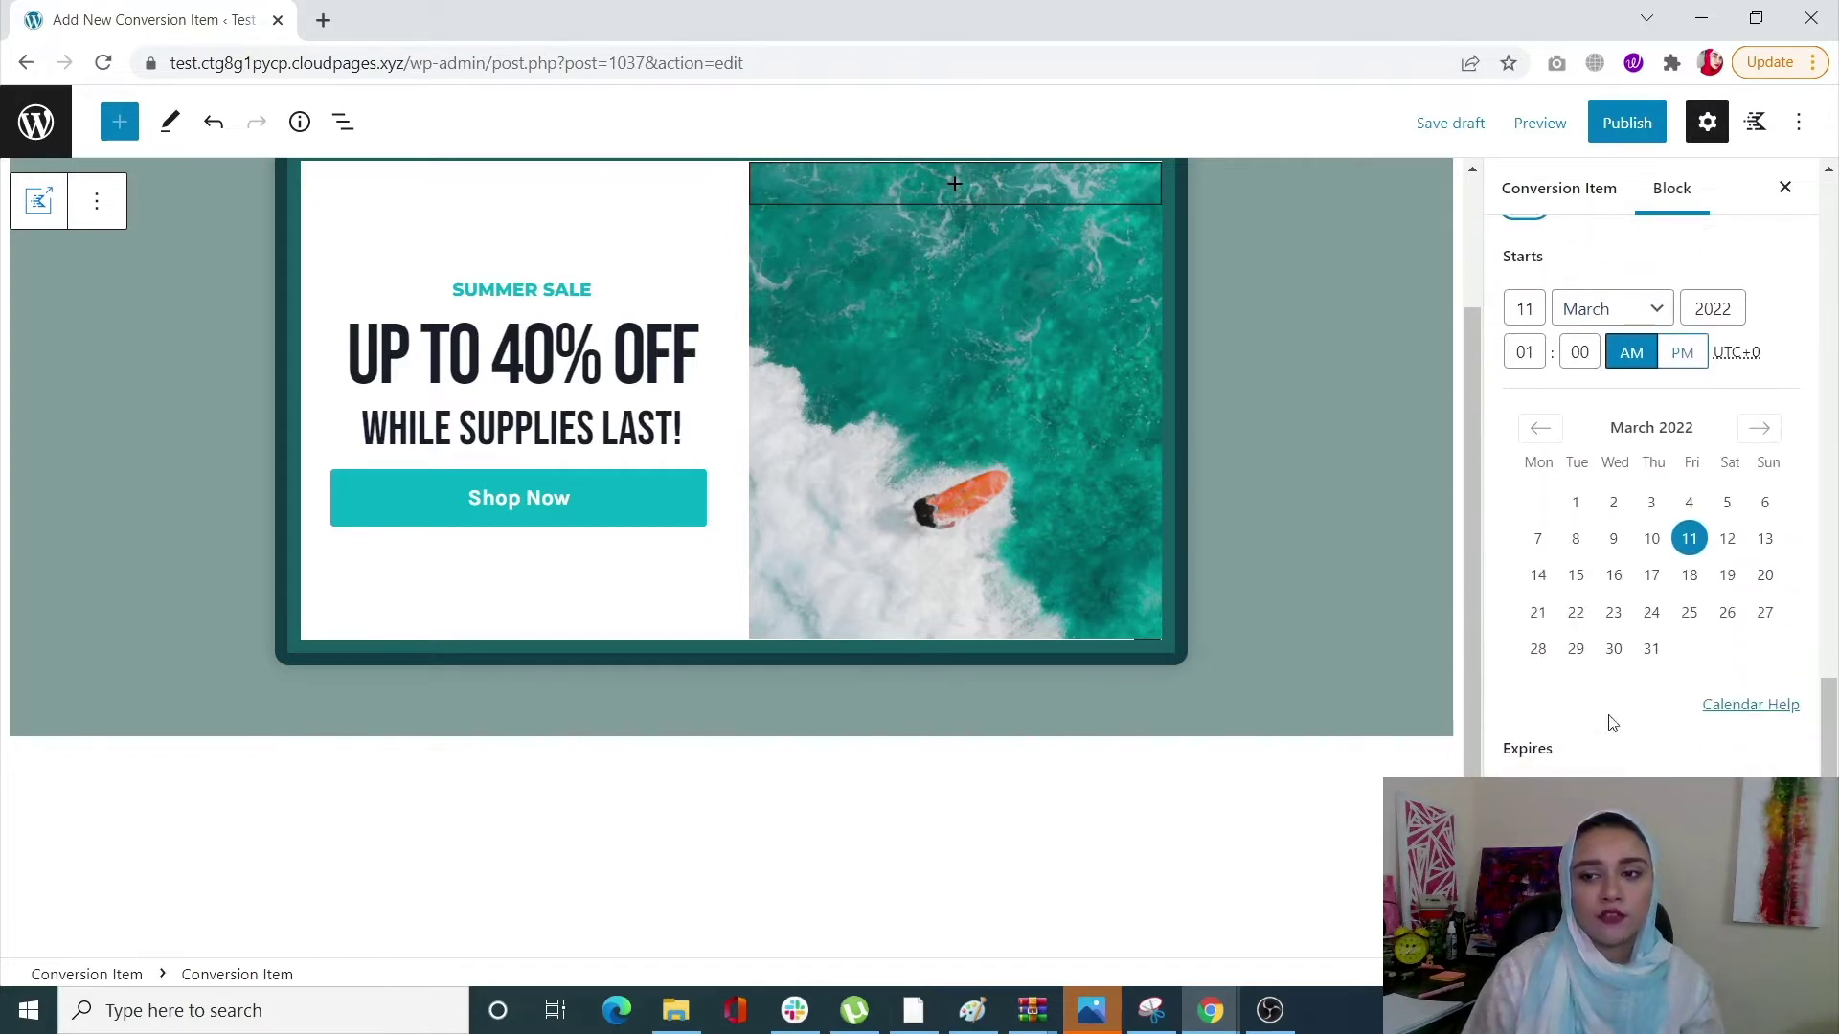
pyautogui.scroll(-1, 1626, 649)
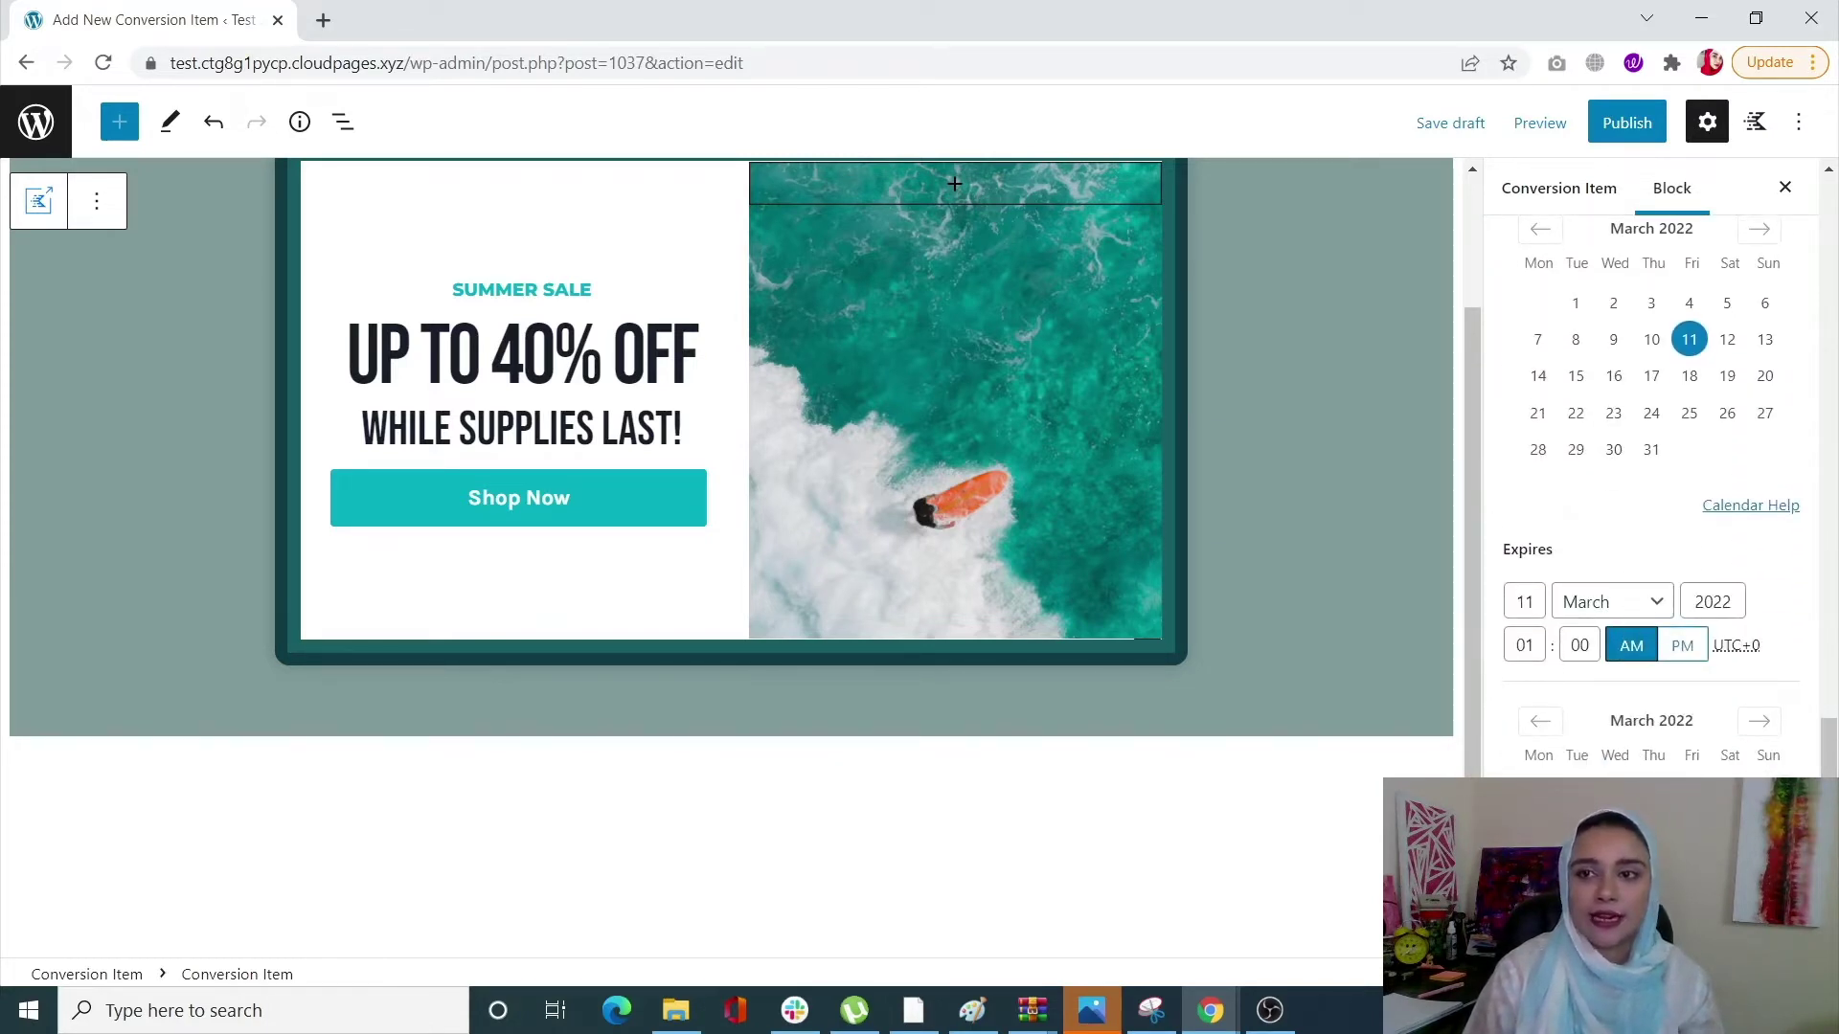
pyautogui.scroll(5, 1651, 479)
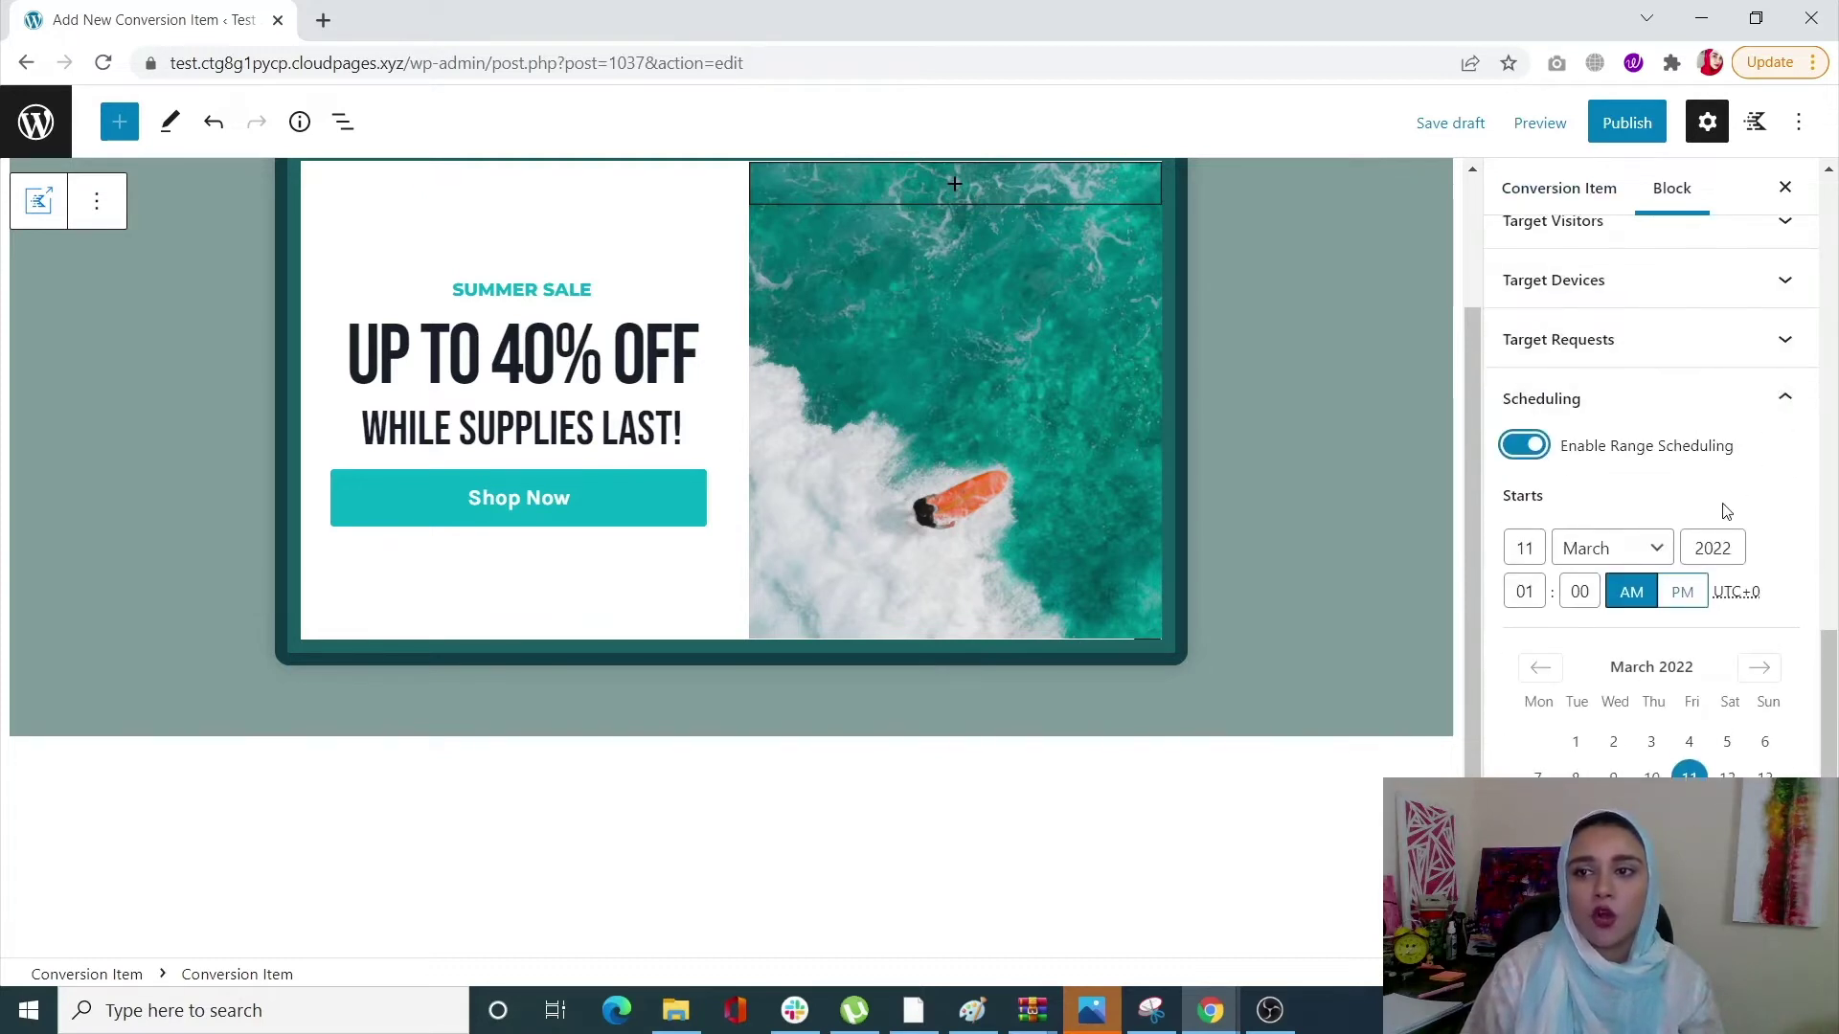
pyautogui.click(1535, 446)
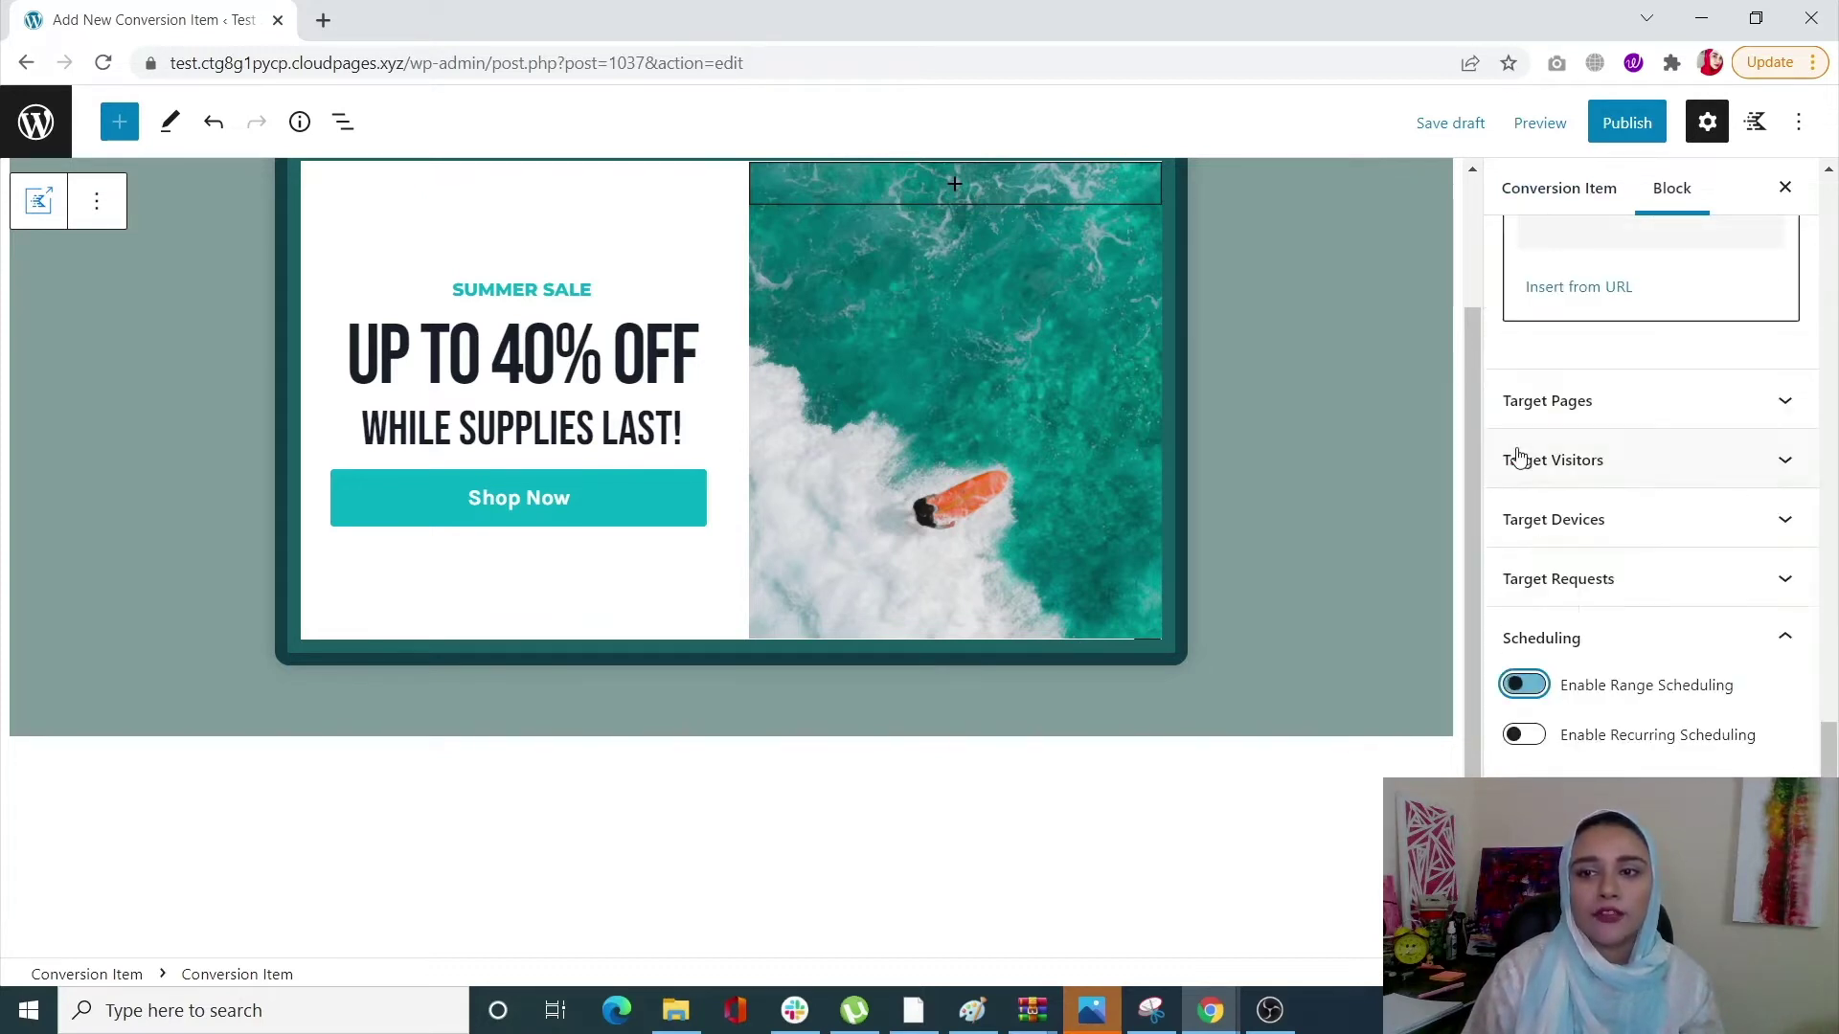
# Try recurring scheduling for the popup with Friday as a recurring day, and disable it again.
pyautogui.click(1531, 735)
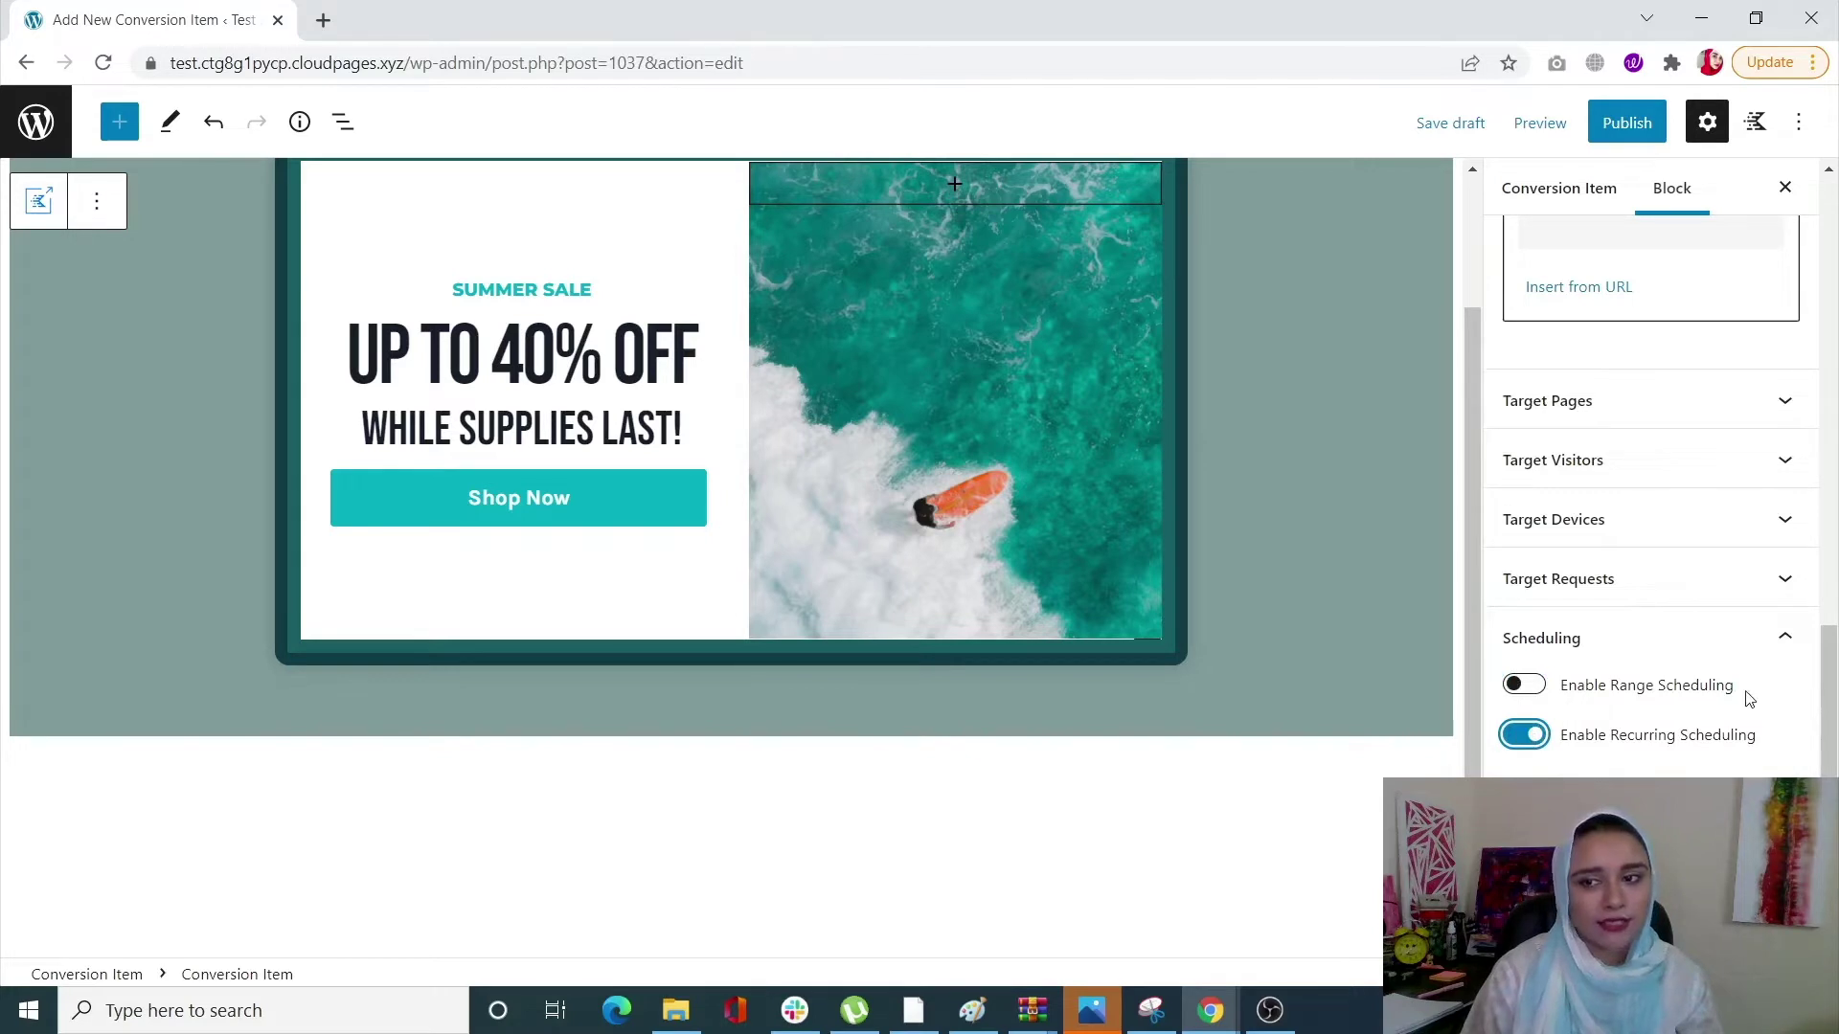
pyautogui.scroll(-3, 1749, 699)
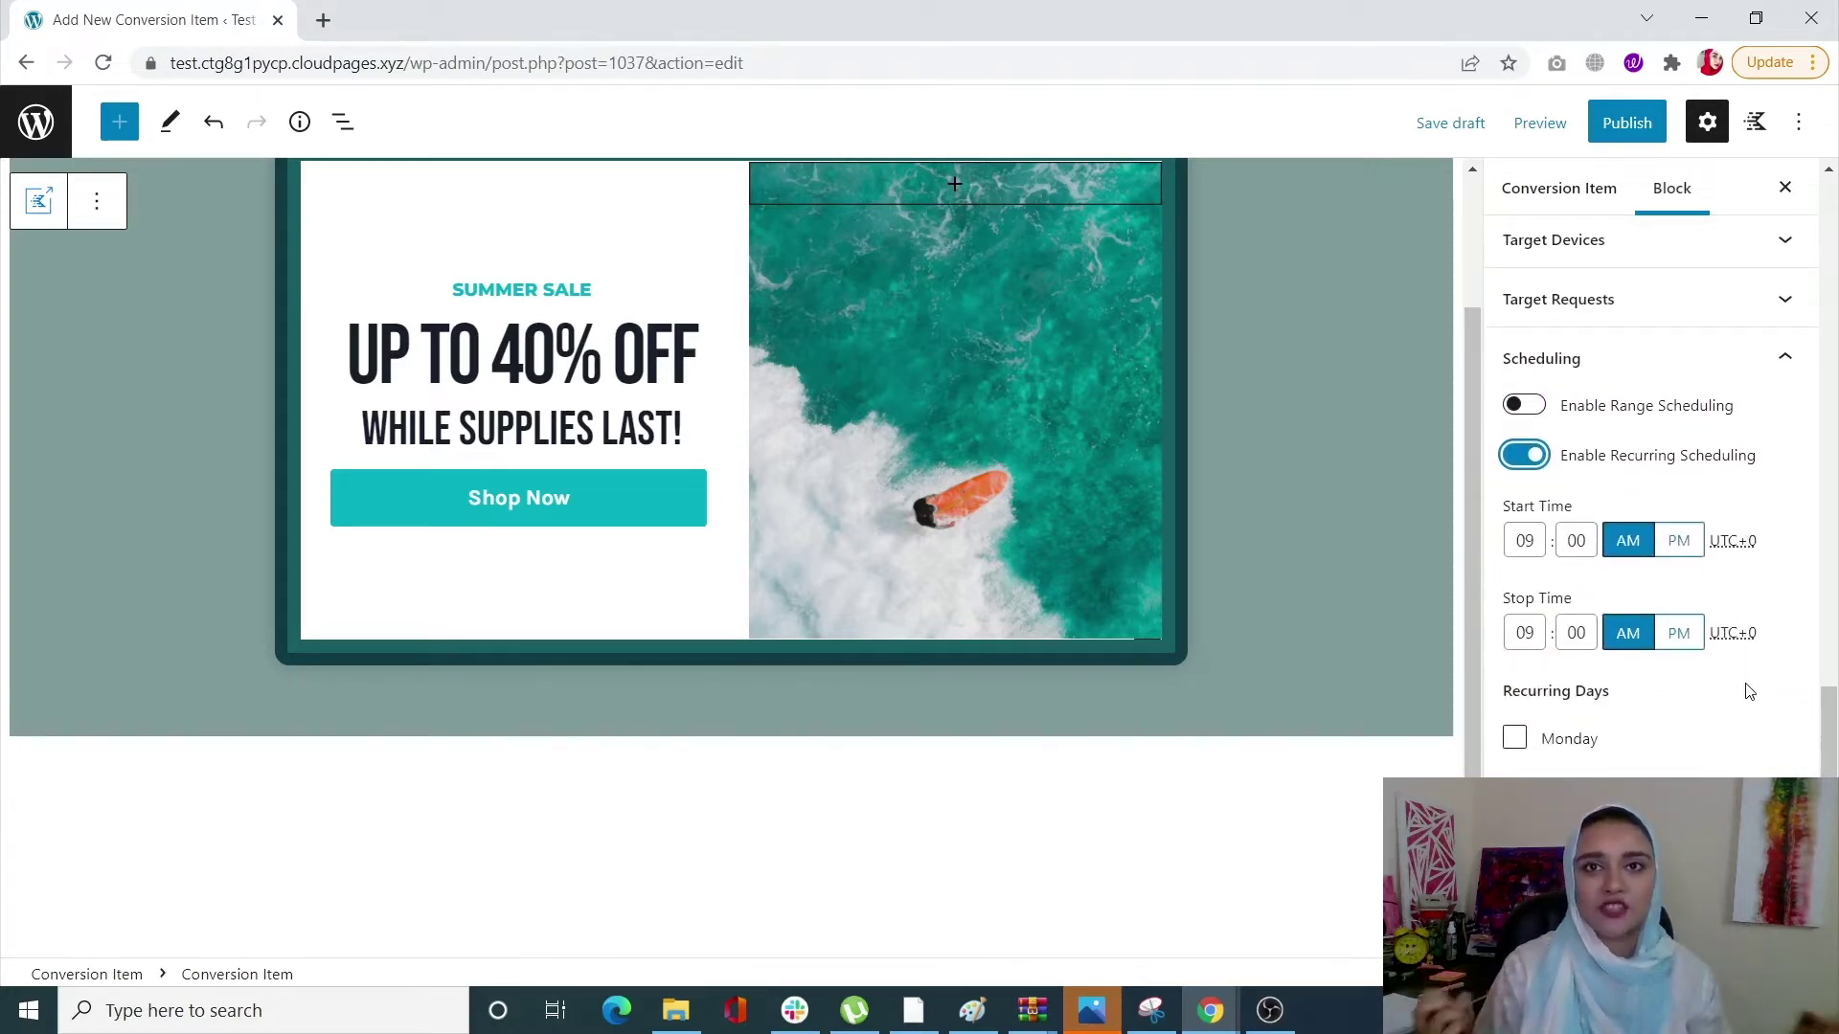
pyautogui.scroll(-2, 1748, 678)
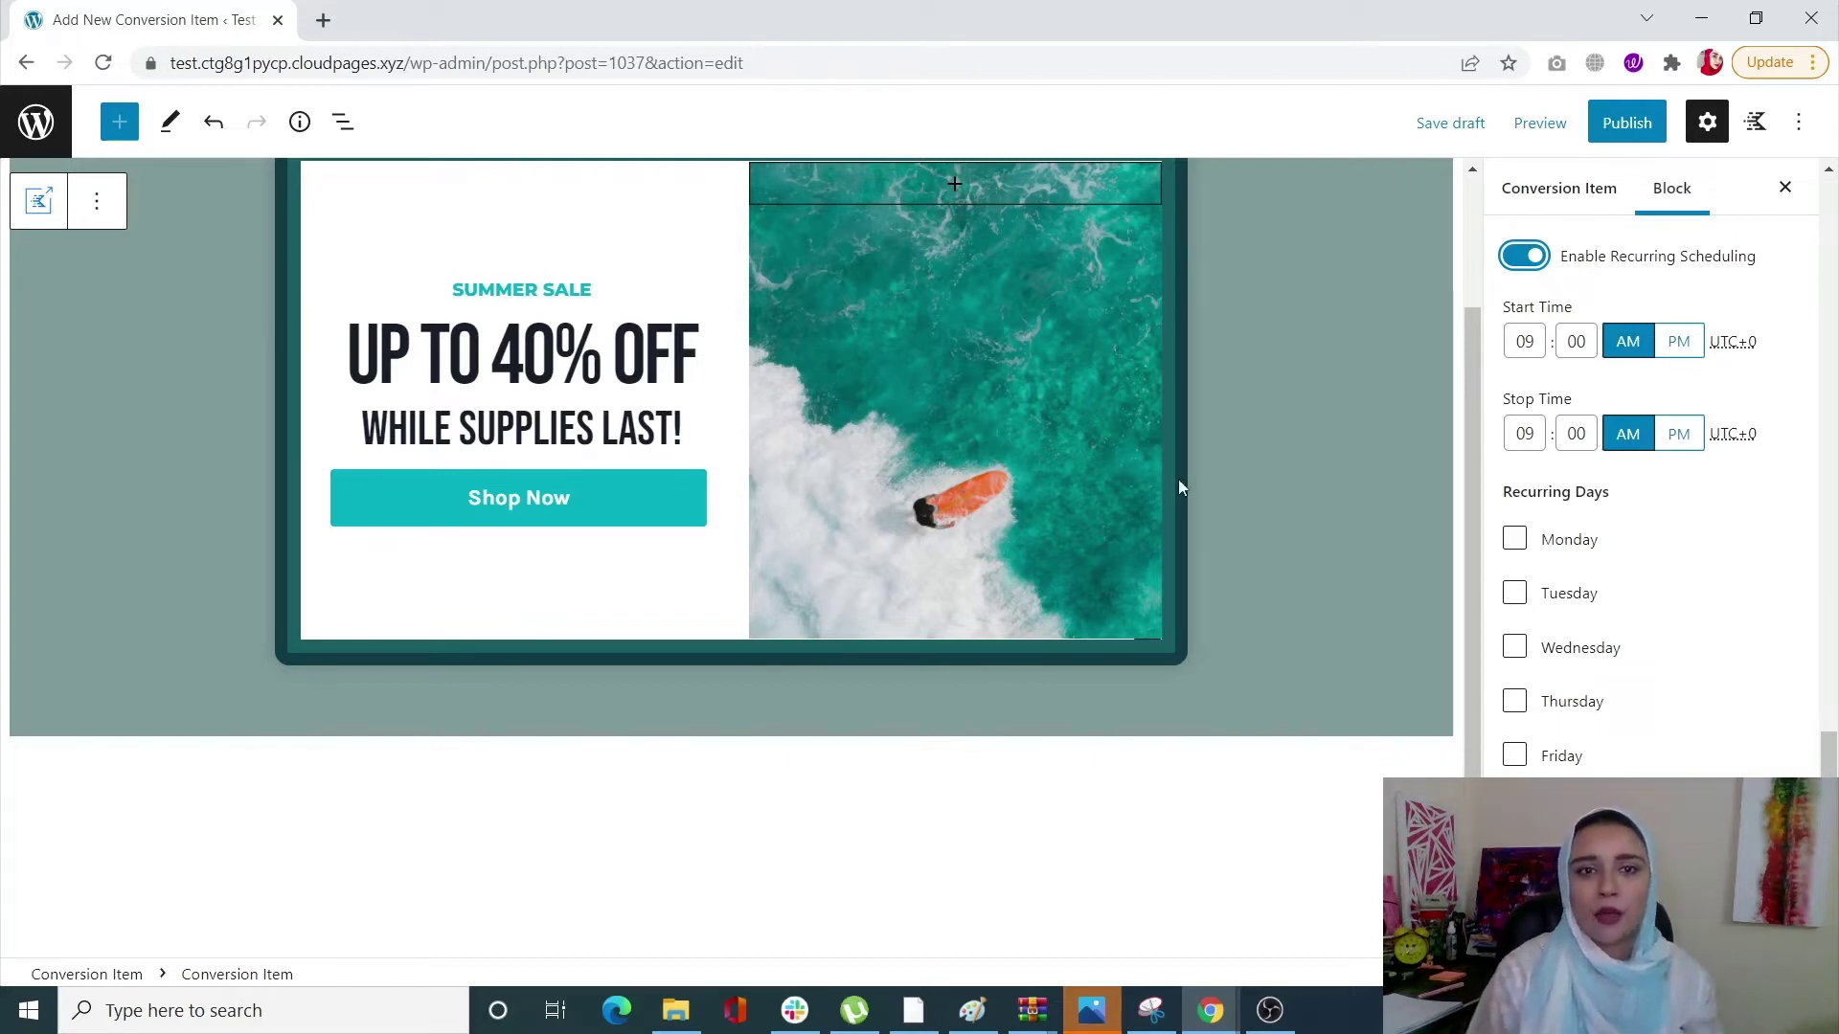
pyautogui.click(1517, 765)
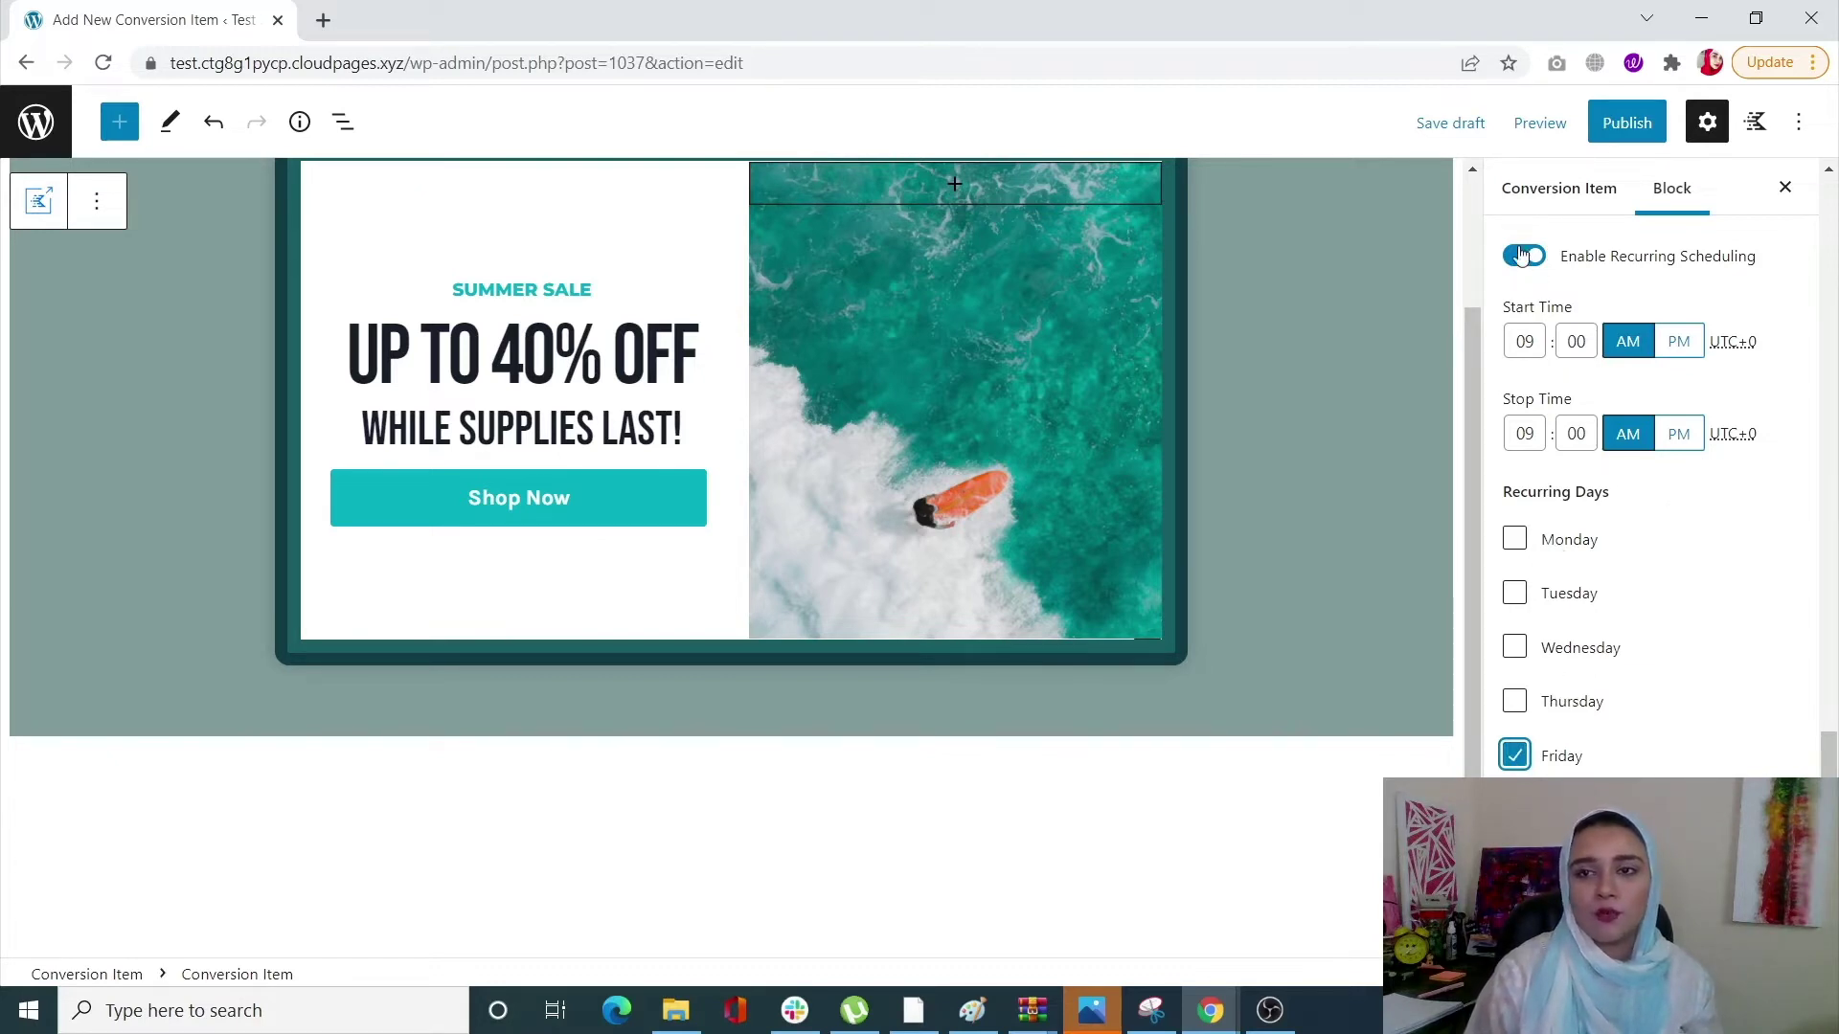
pyautogui.click(1523, 254)
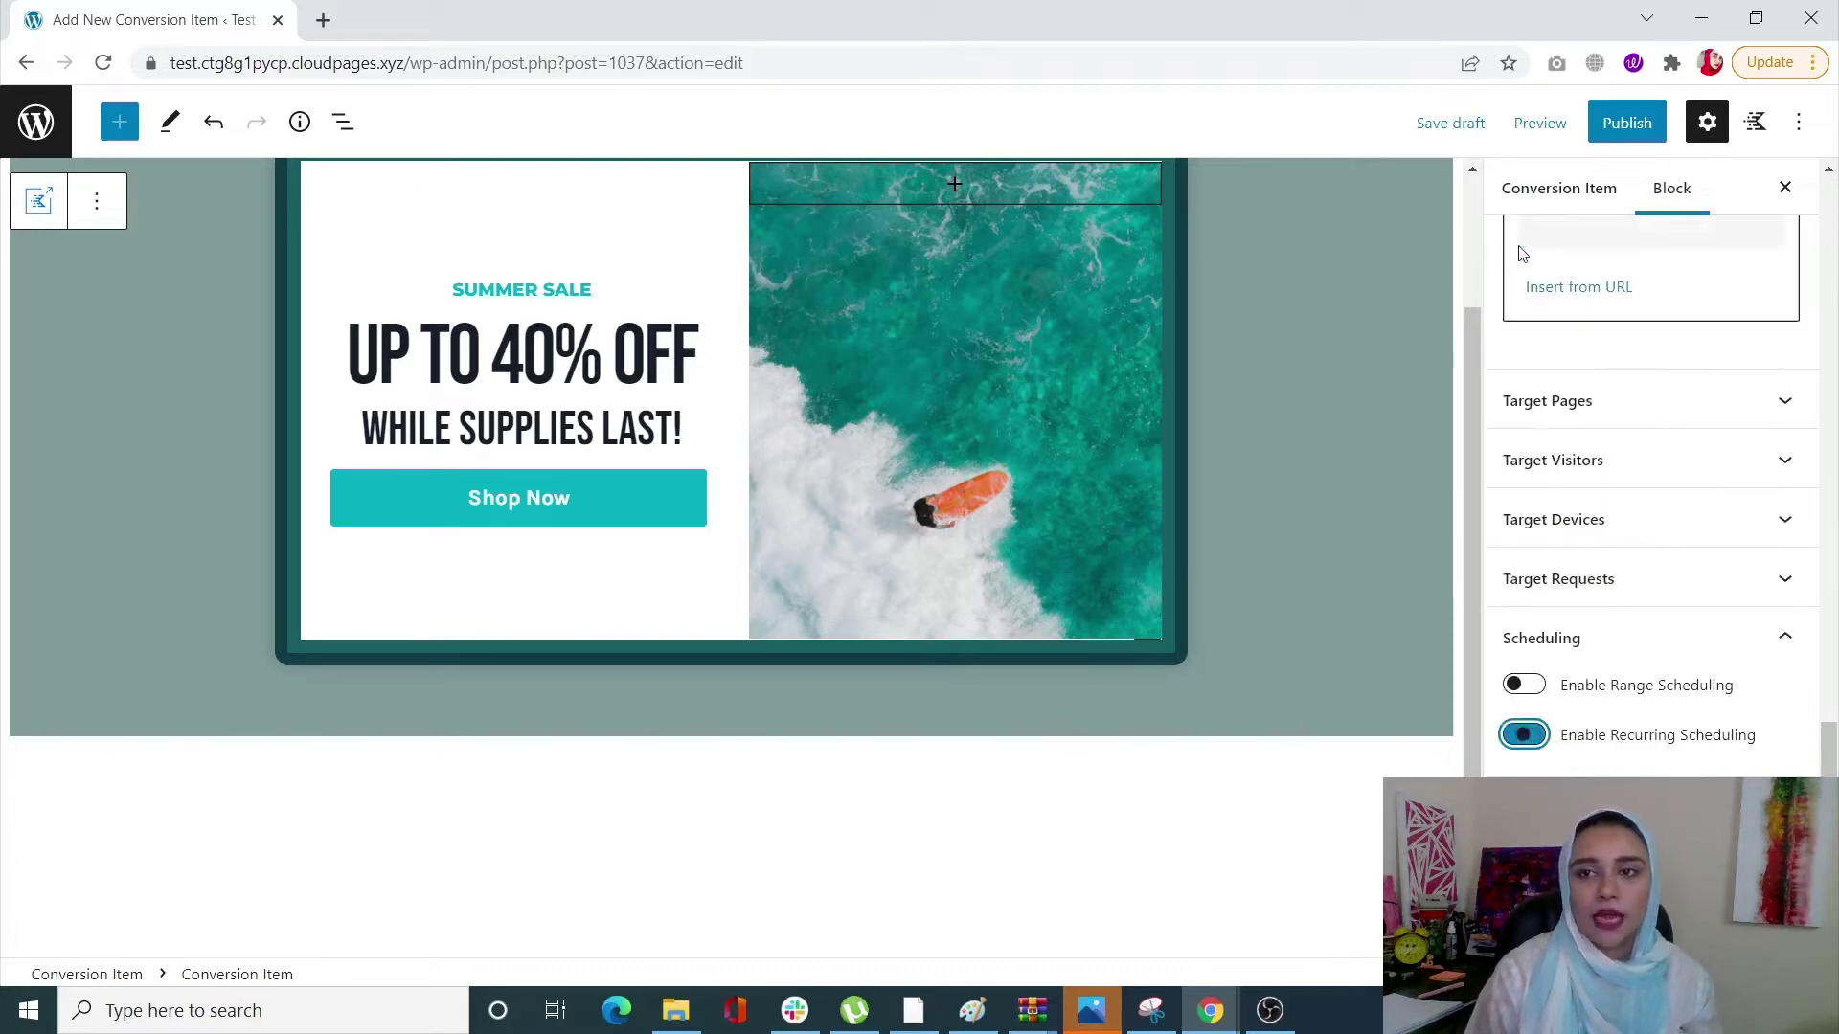
pyautogui.click(1748, 644)
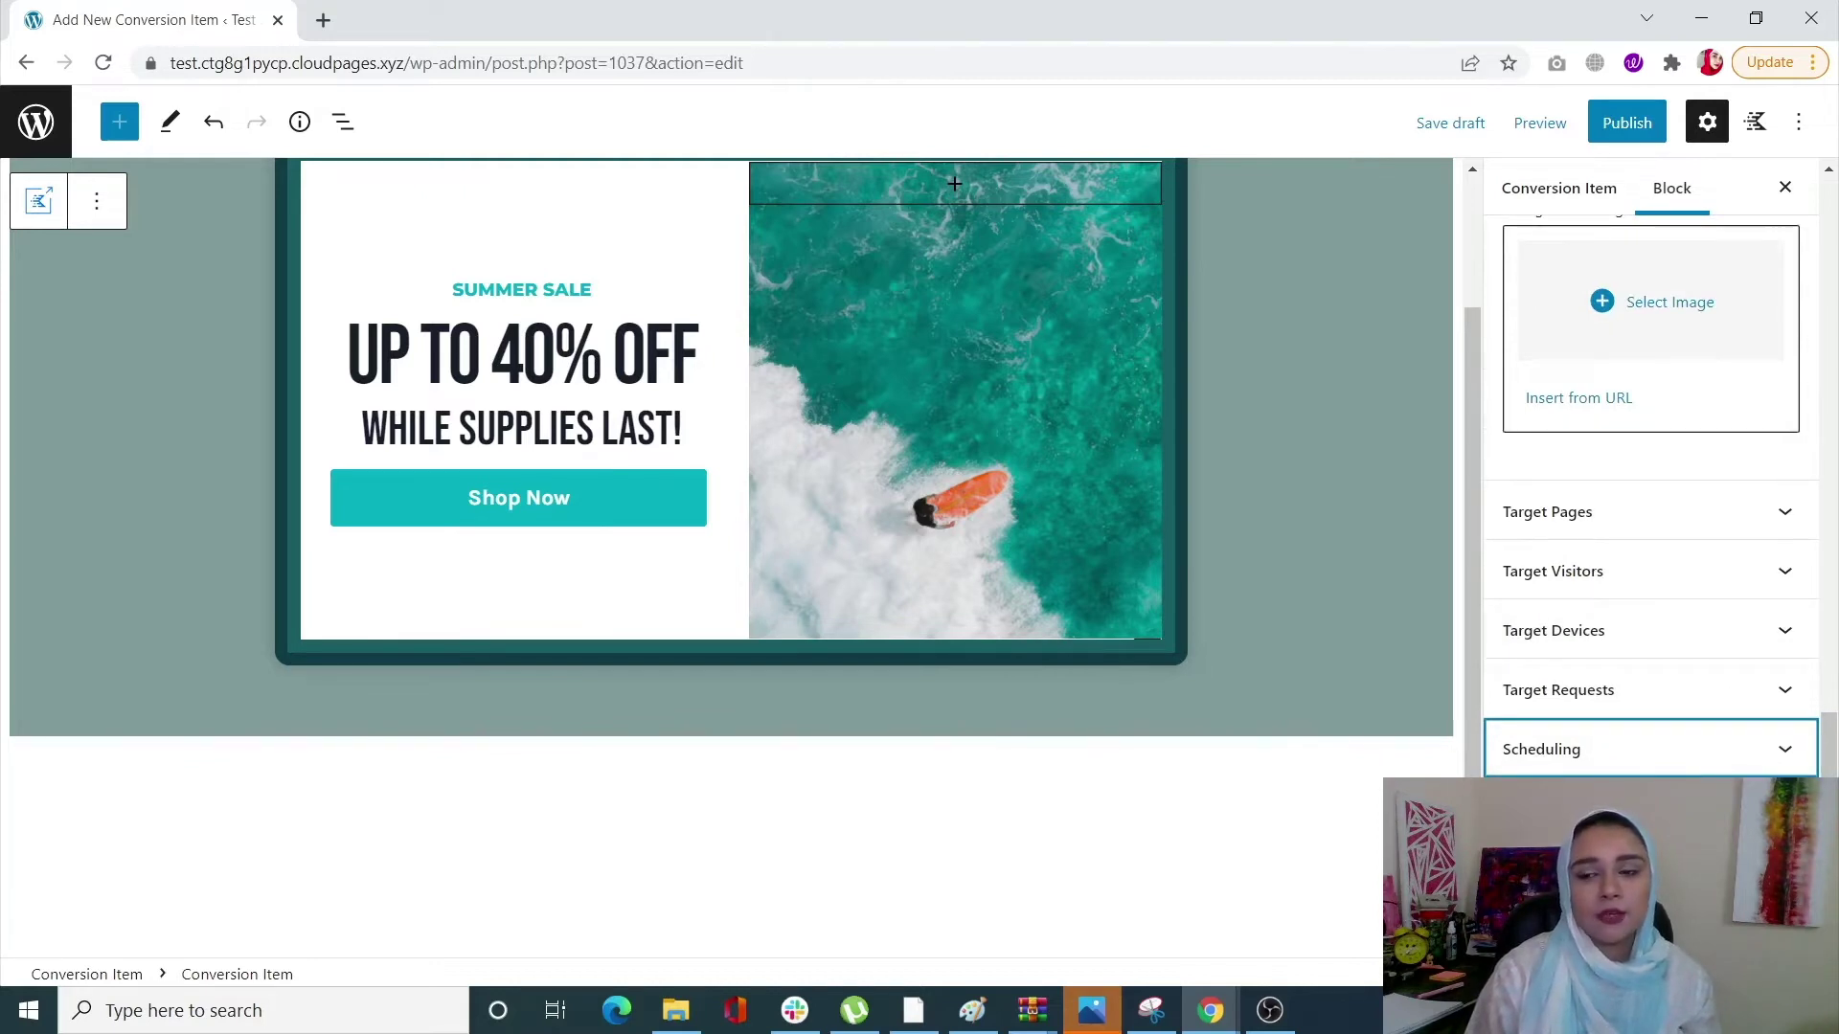
# Examine the entrance and exit animation choices available for the popup.
pyautogui.click(1667, 808)
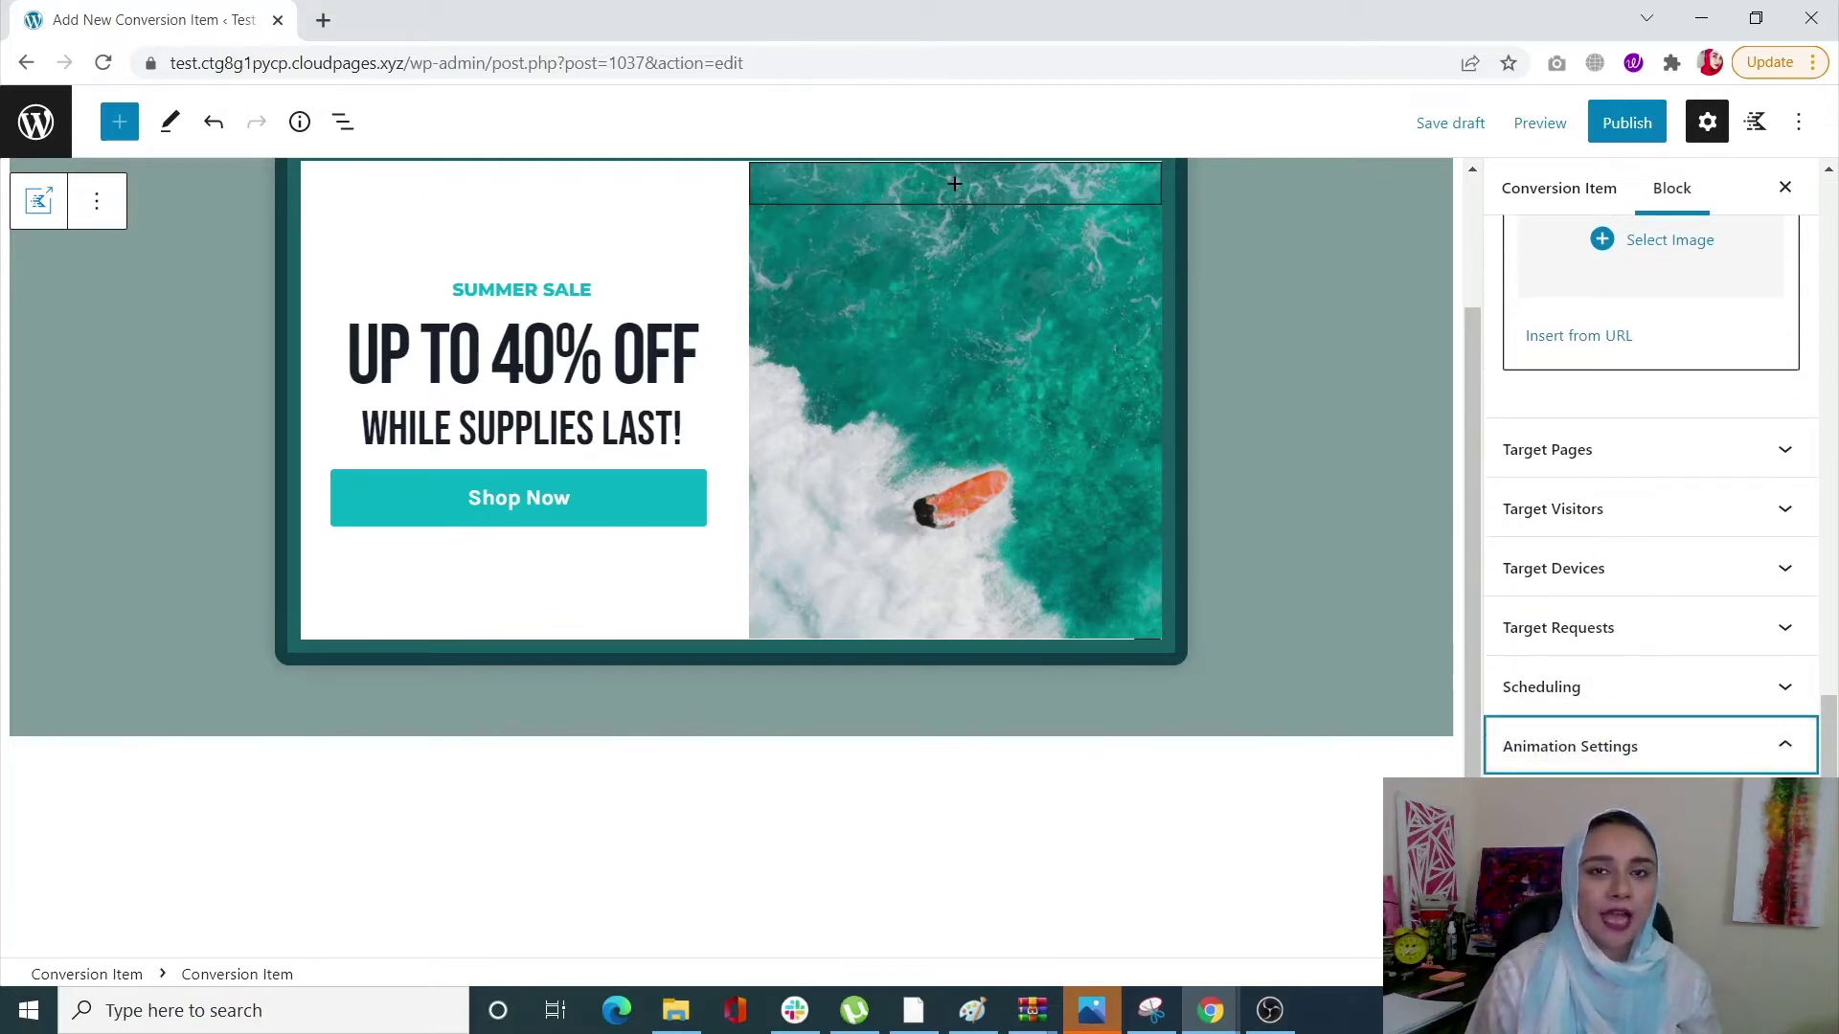
pyautogui.click(1651, 833)
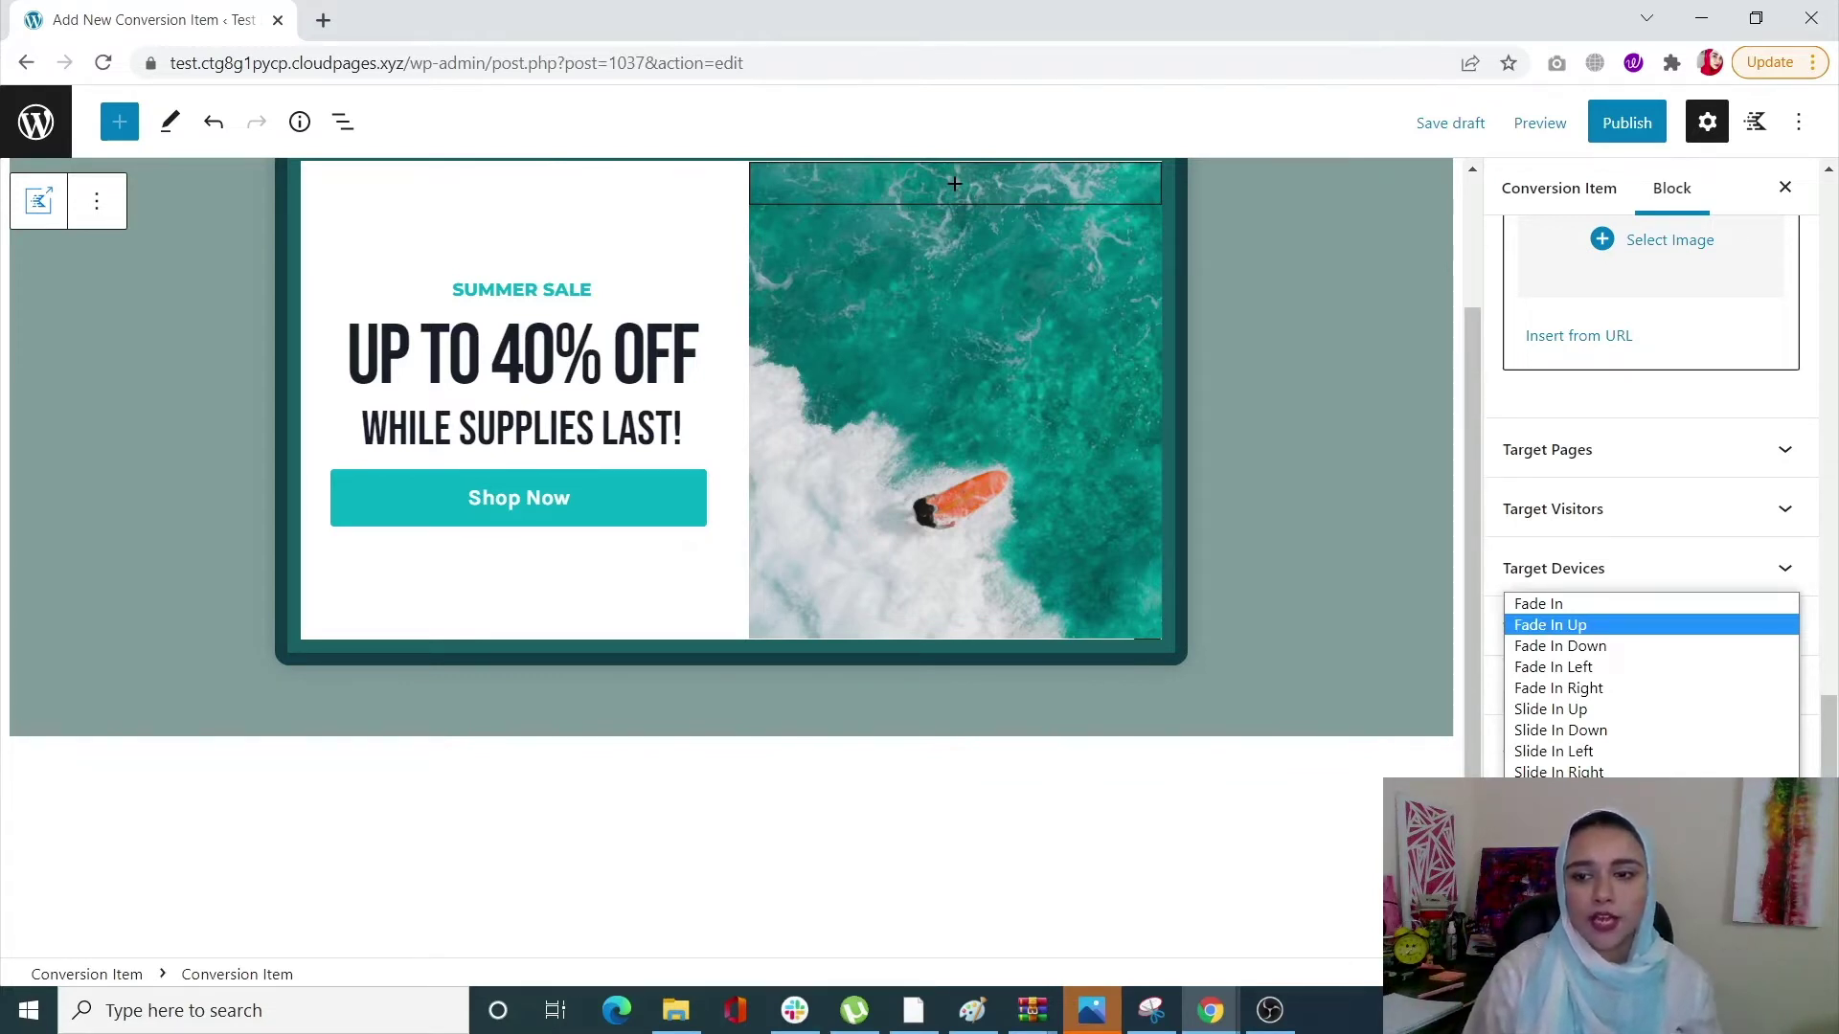
pyautogui.click(1652, 814)
pyautogui.click(1651, 915)
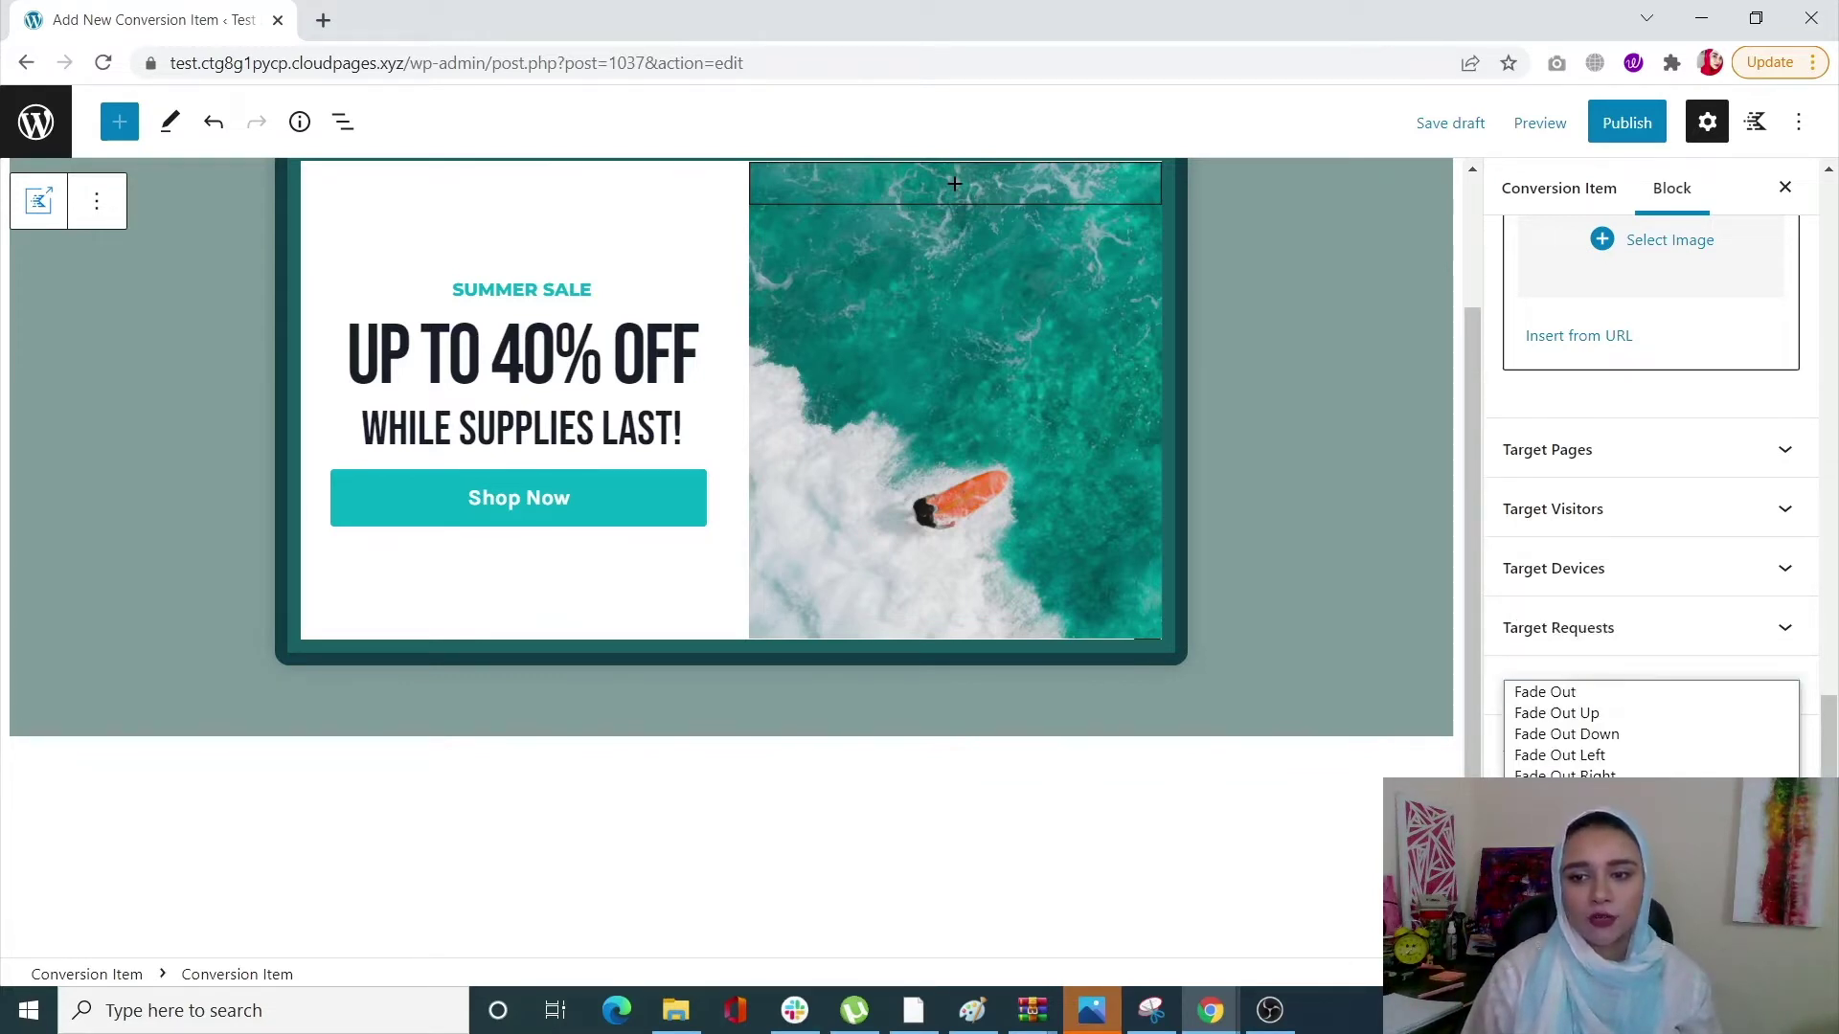
pyautogui.click(1651, 842)
pyautogui.scroll(1, 1741, 760)
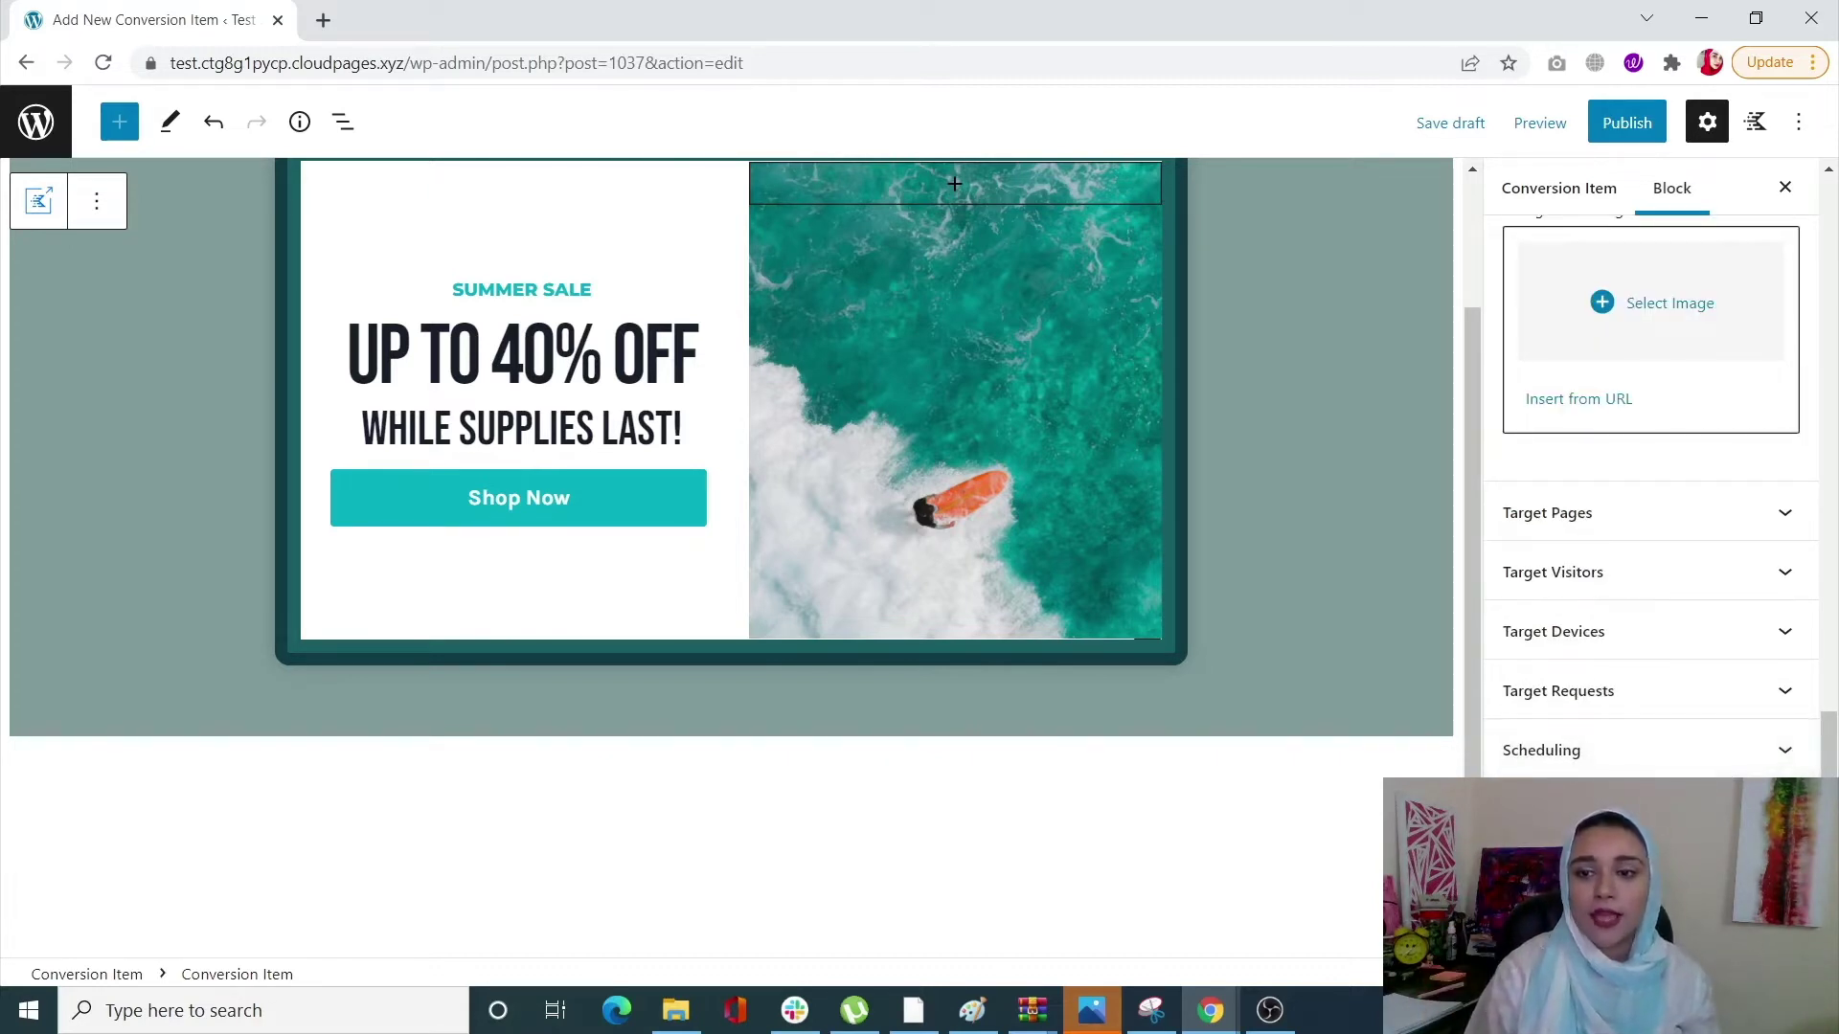
# Try the popup's close button at the Edge of Screen position and return it to Outside Box.
pyautogui.click(1652, 869)
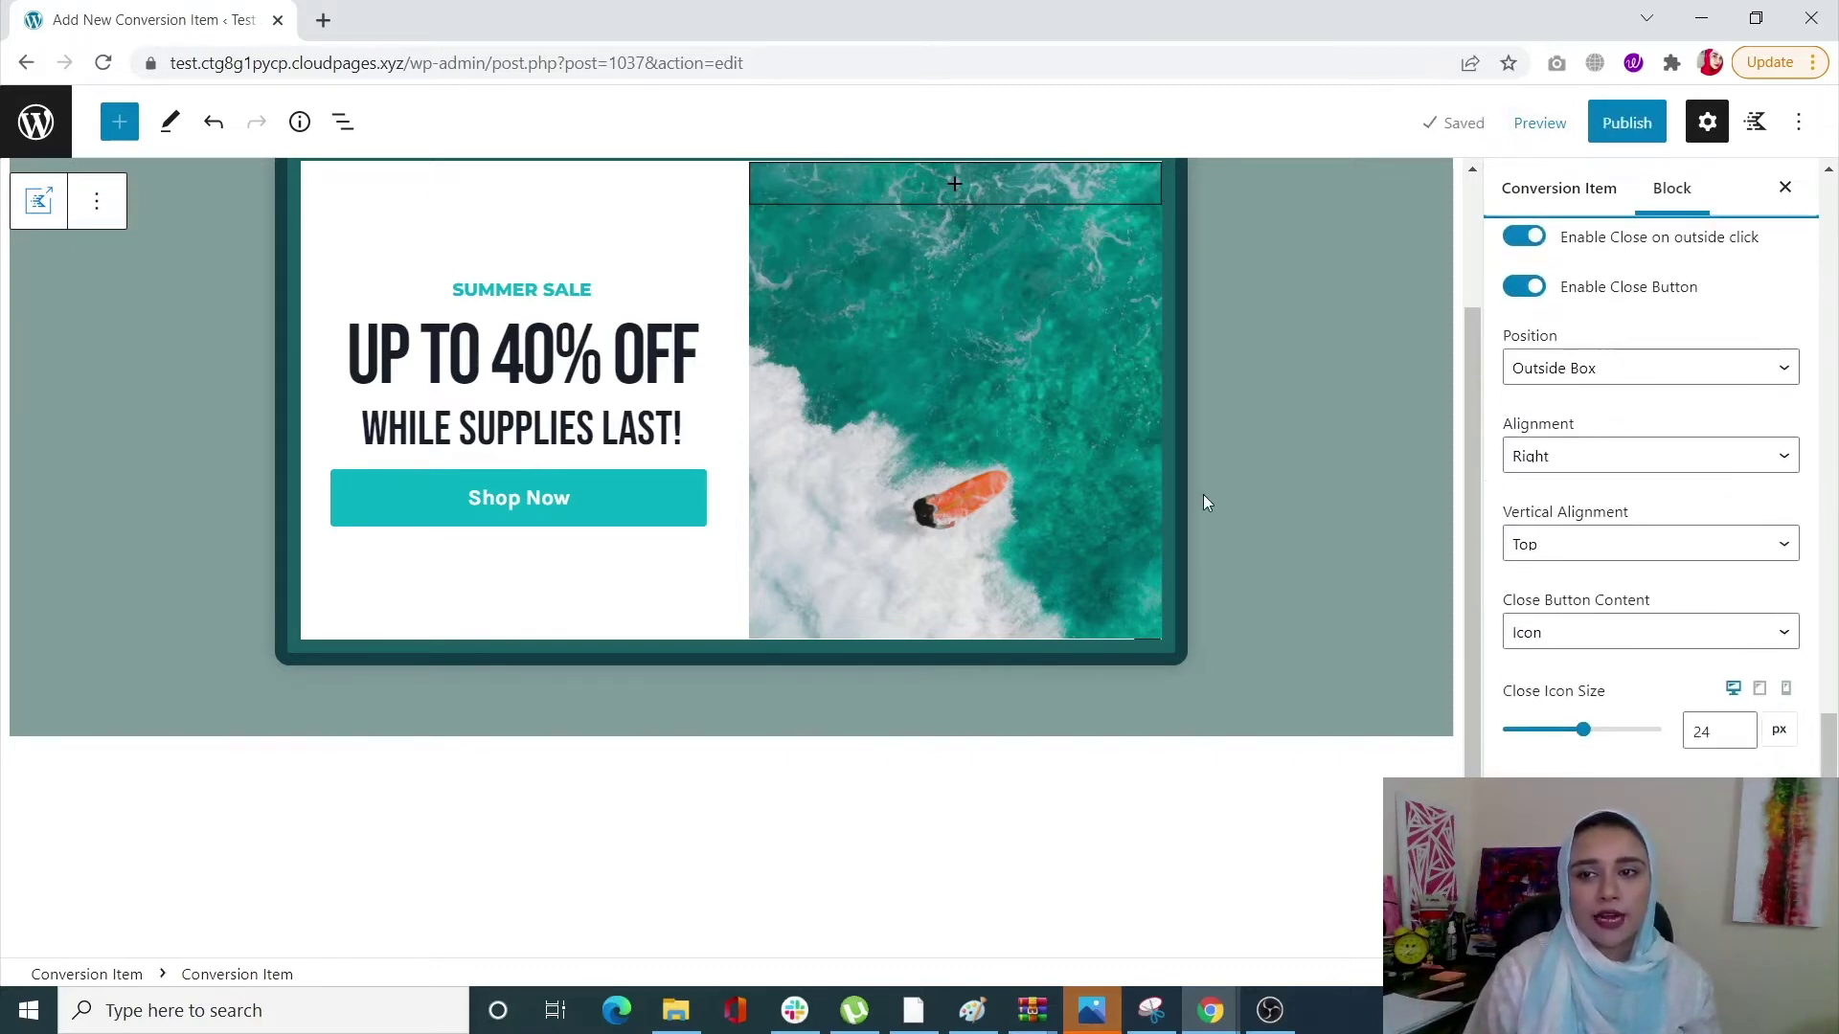
pyautogui.scroll(3, 1206, 503)
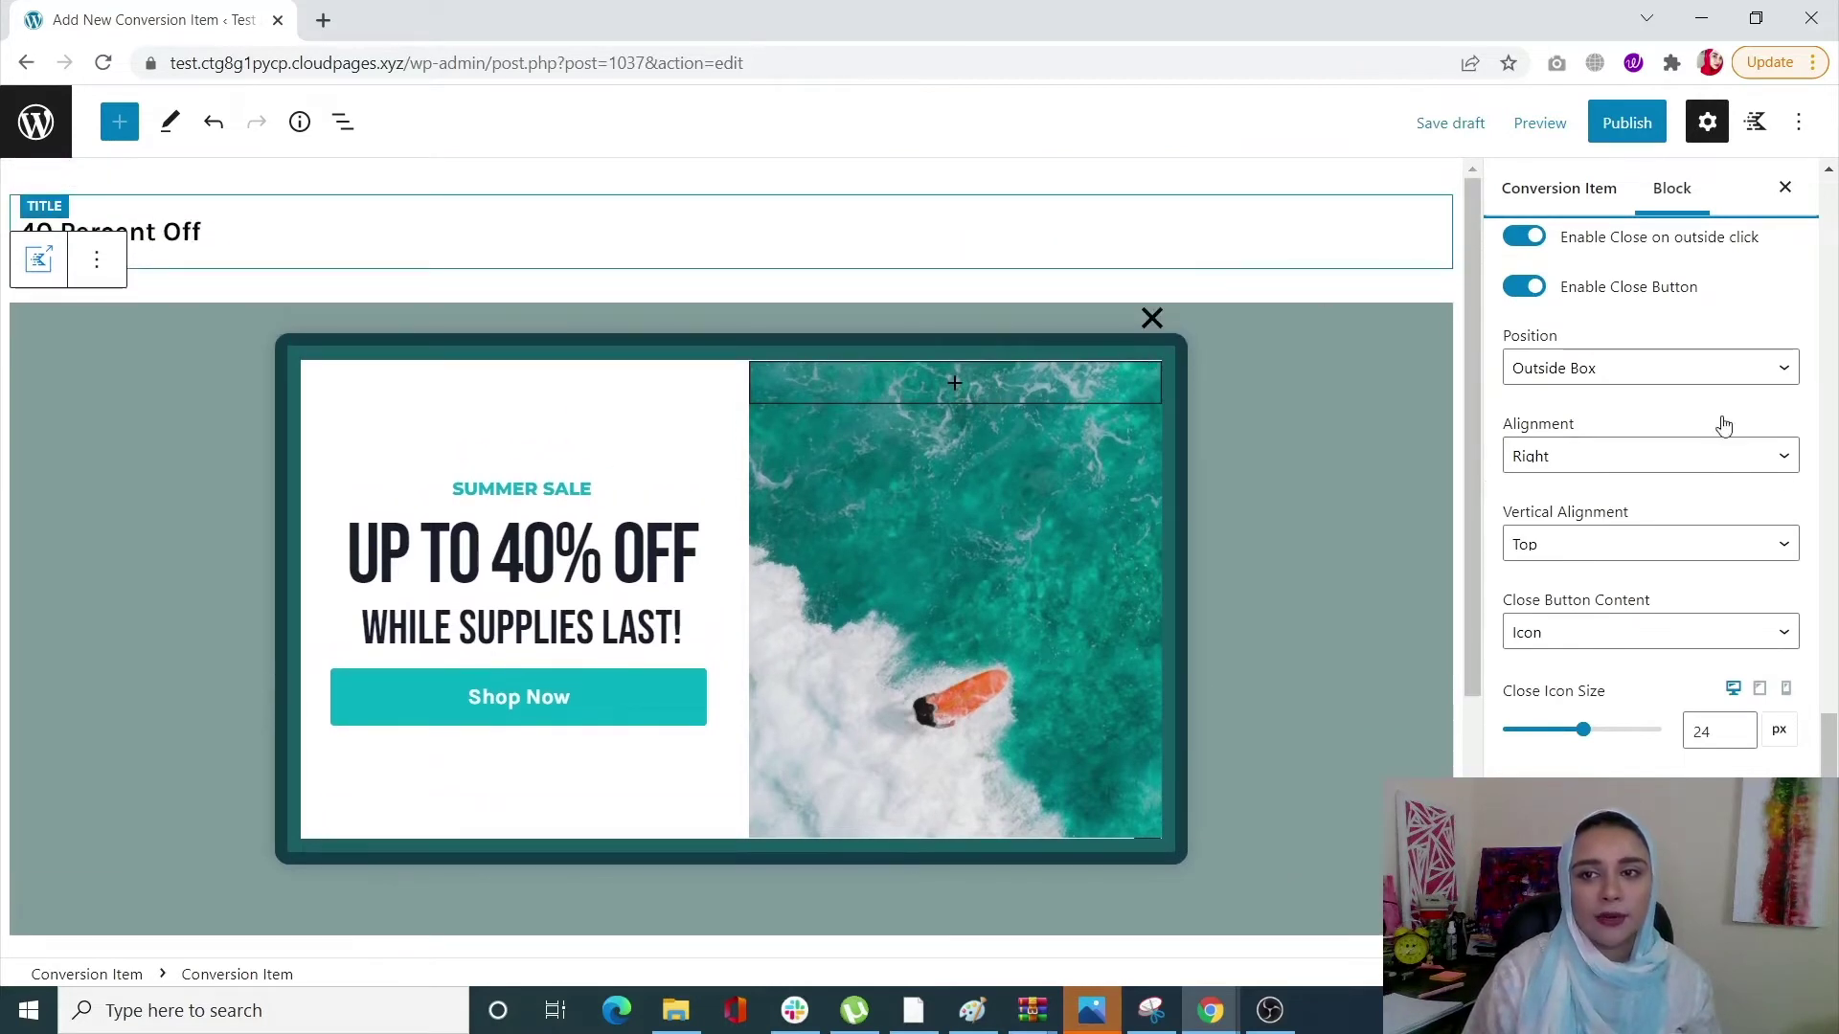
pyautogui.click(1704, 374)
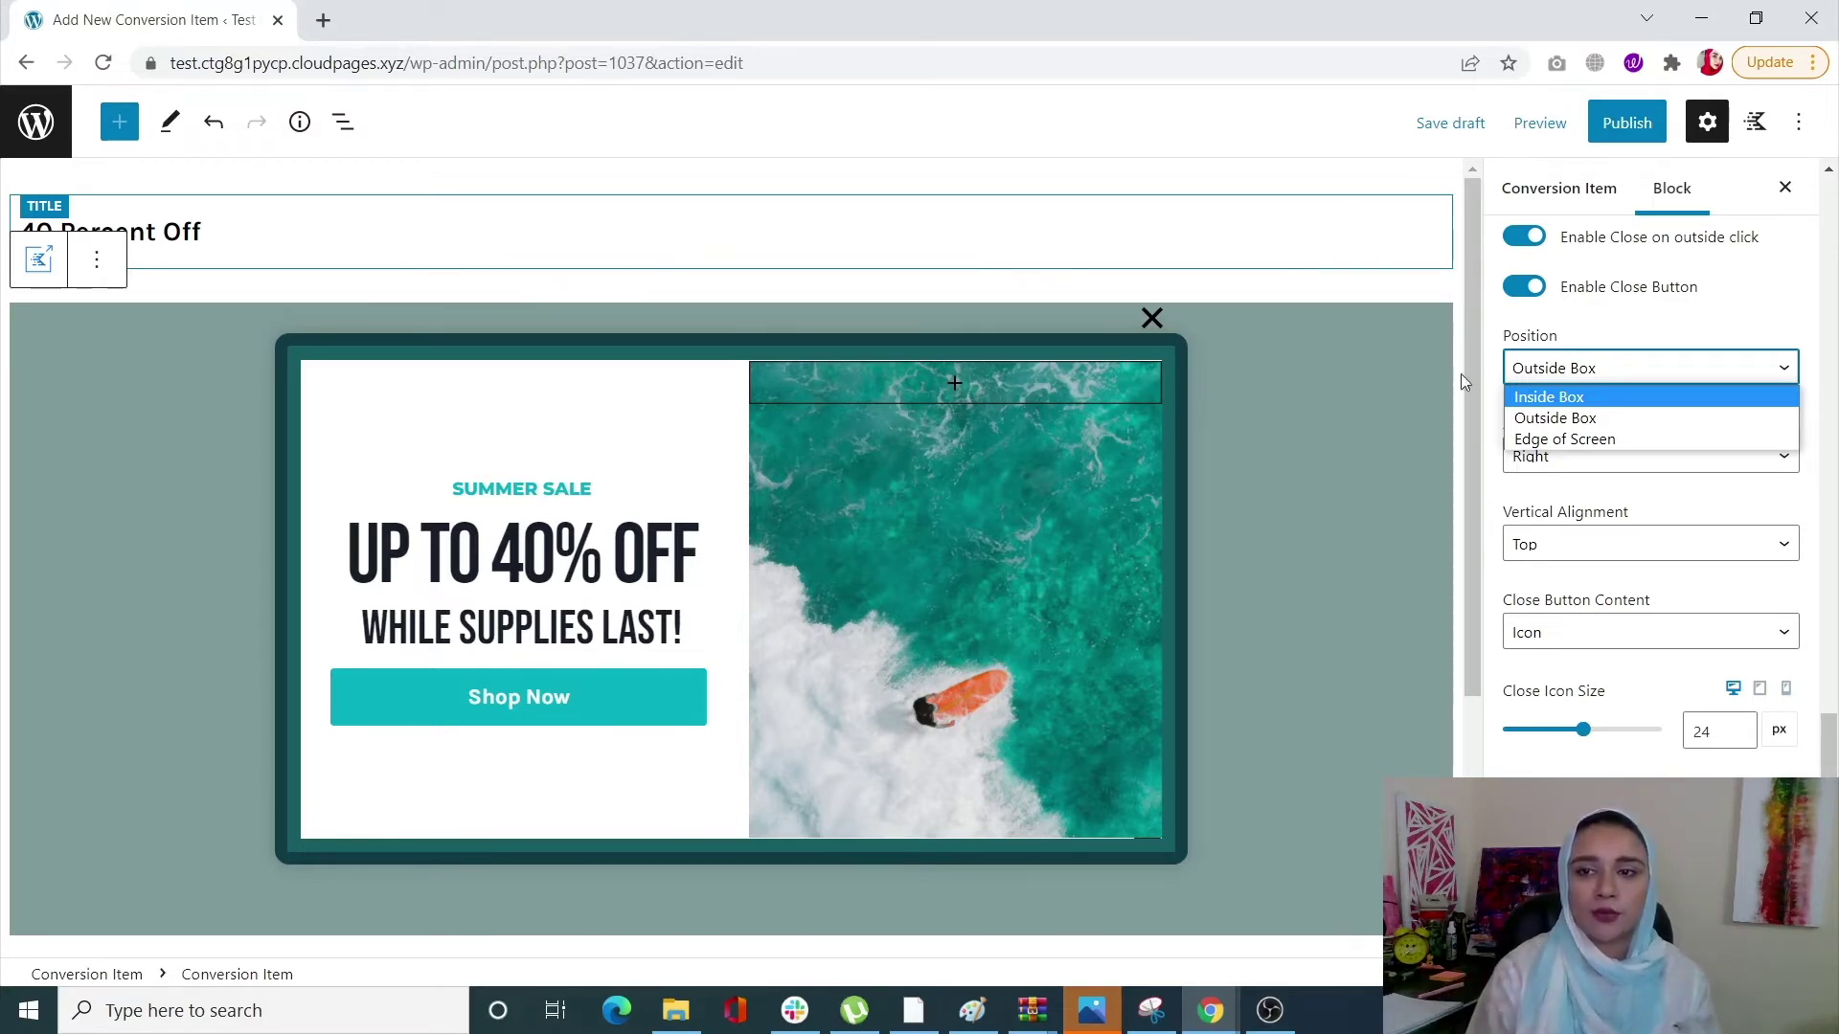
pyautogui.click(1543, 441)
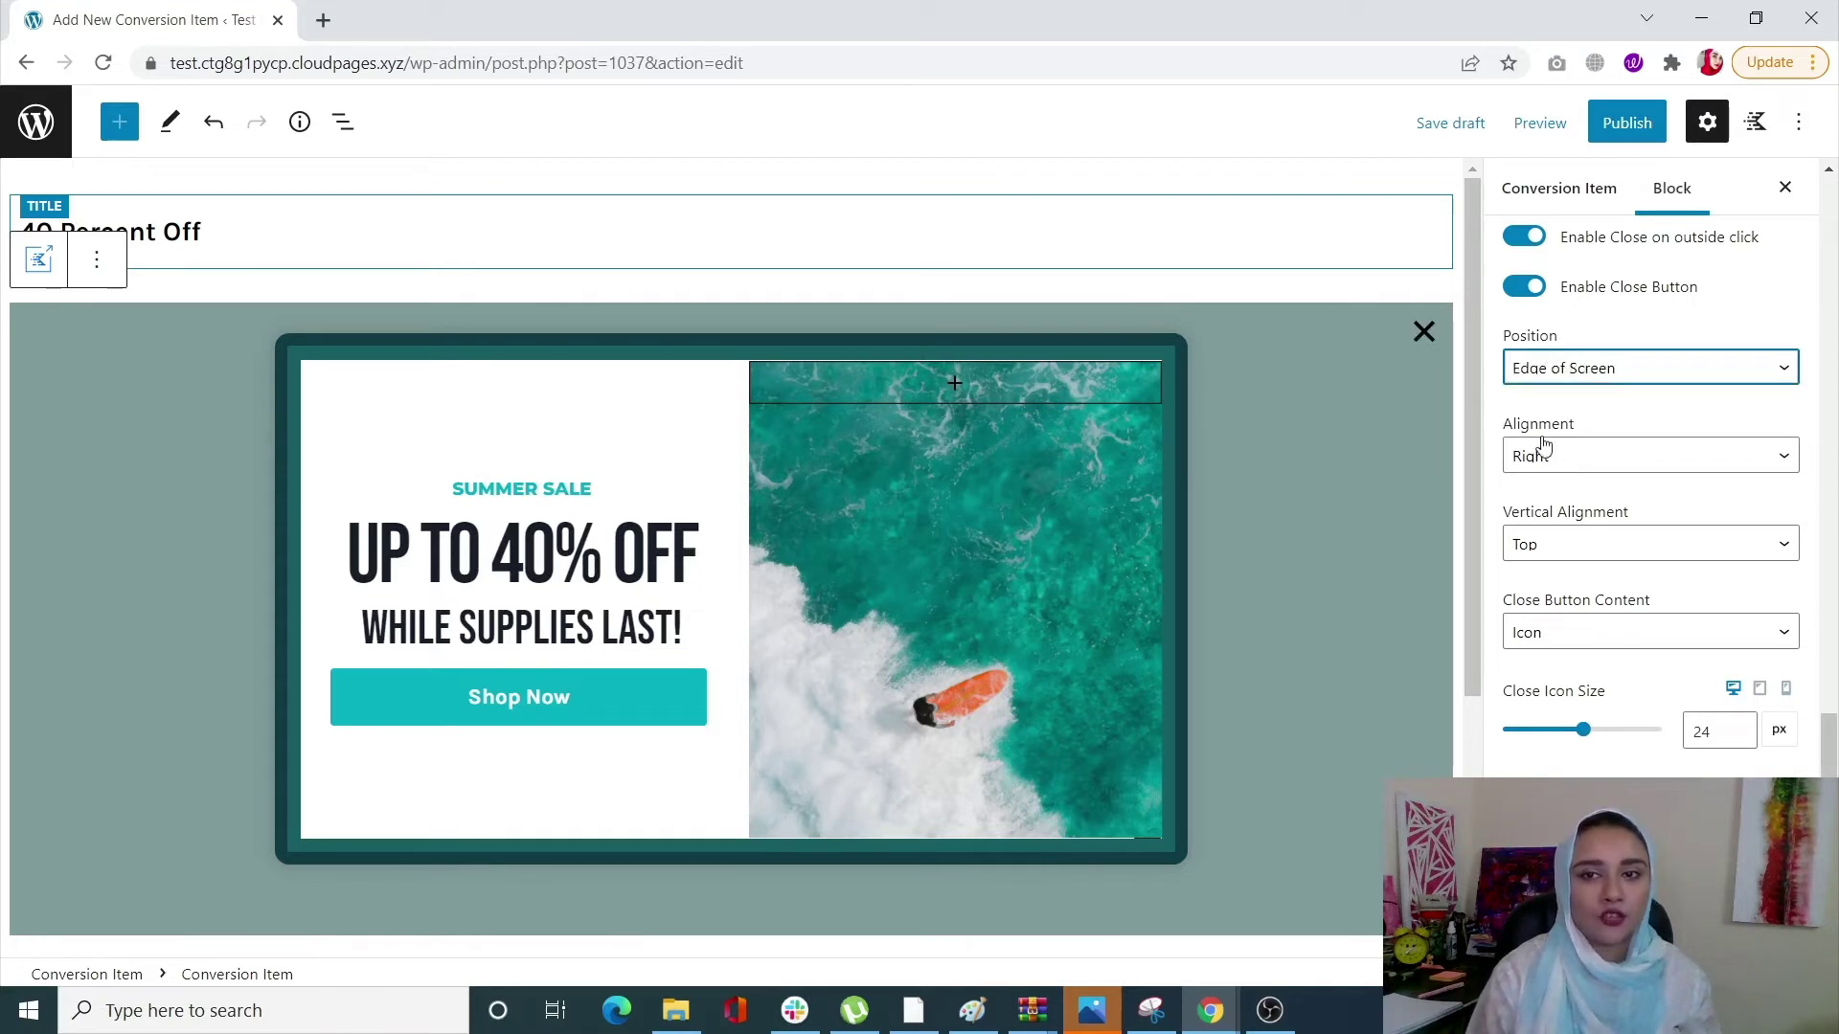
pyautogui.click(1615, 379)
pyautogui.click(1595, 416)
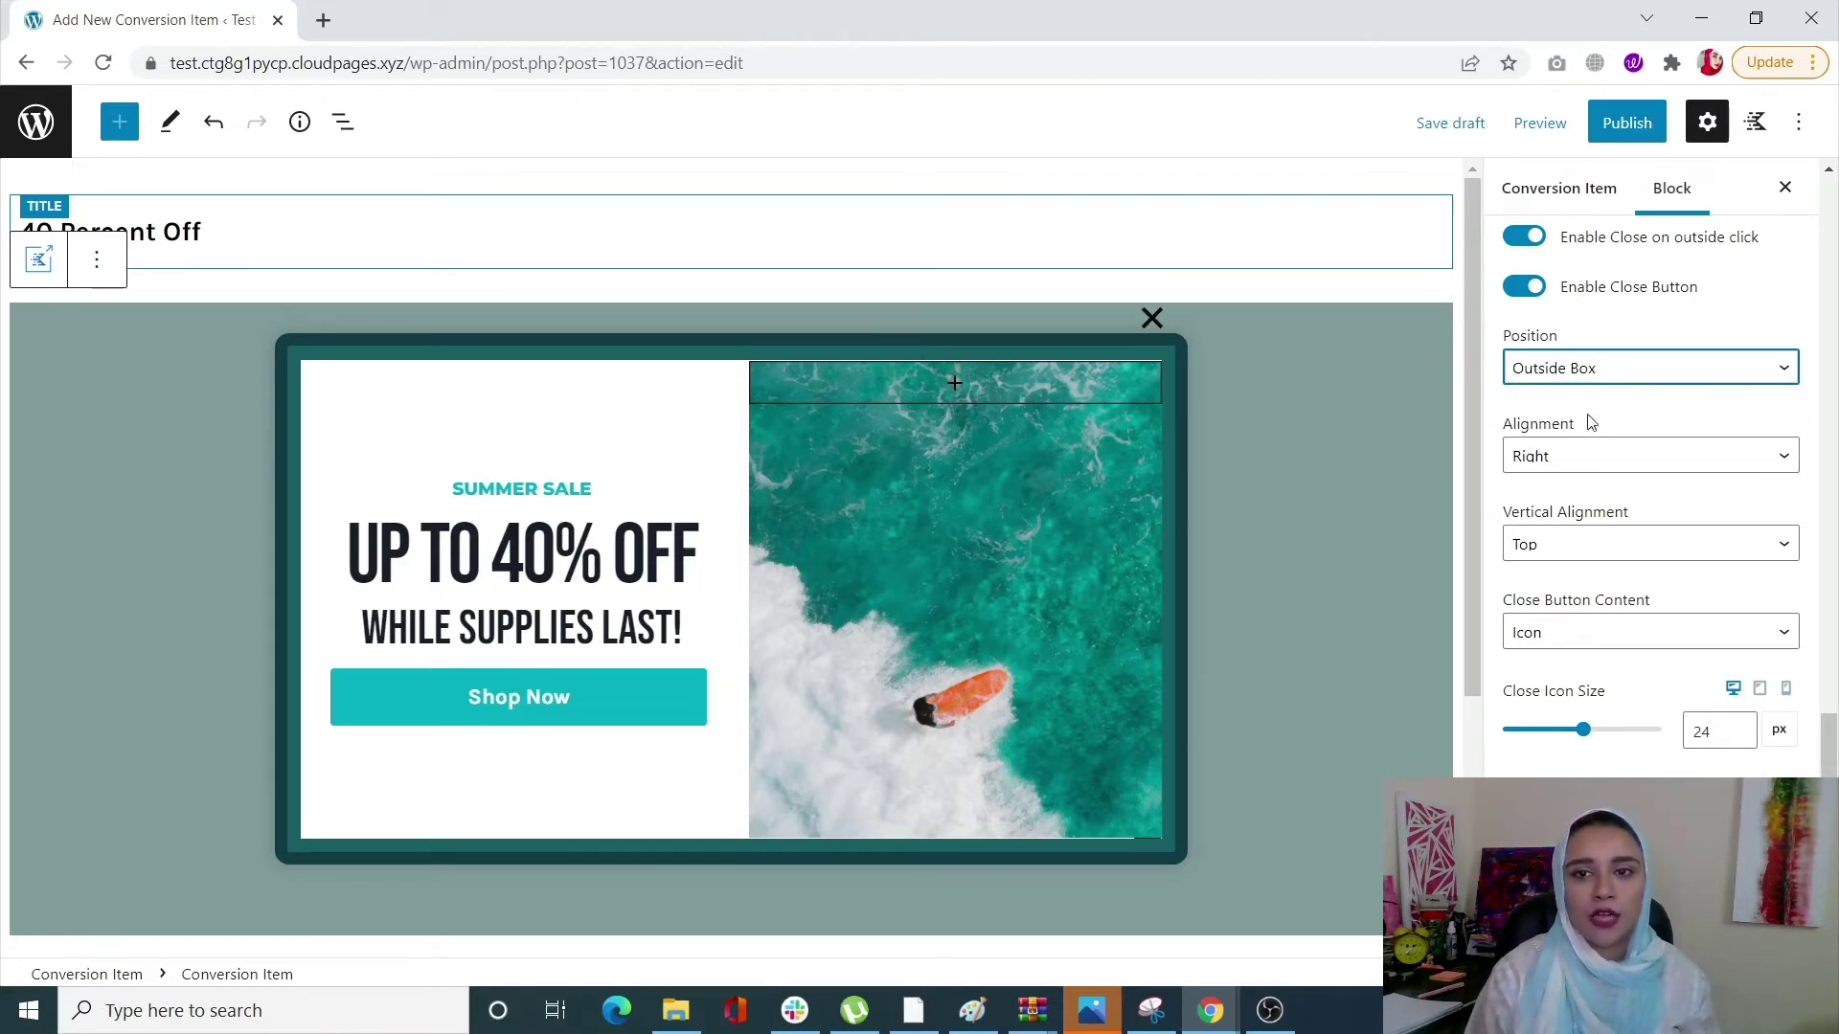
# Compare the close button's Inside Box and Outside Box positions, ending on Outside Box.
pyautogui.click(1614, 384)
pyautogui.click(1578, 395)
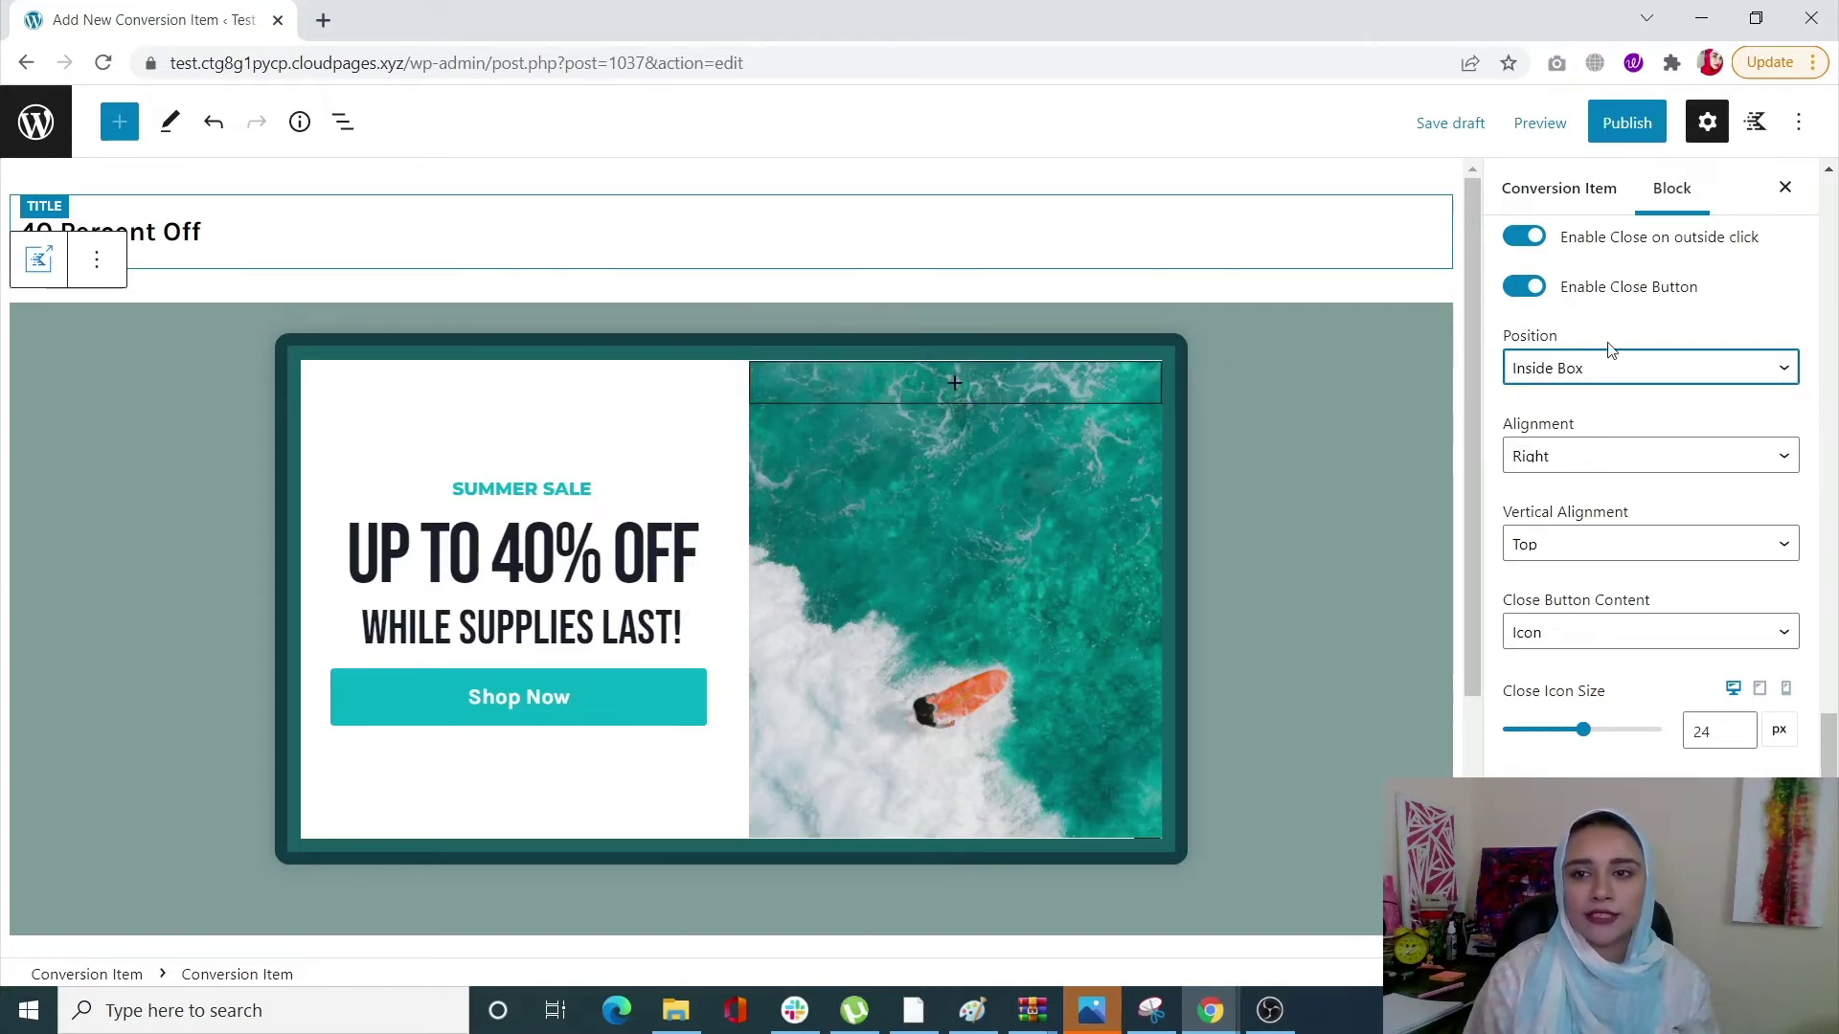
pyautogui.click(1611, 366)
pyautogui.click(1590, 415)
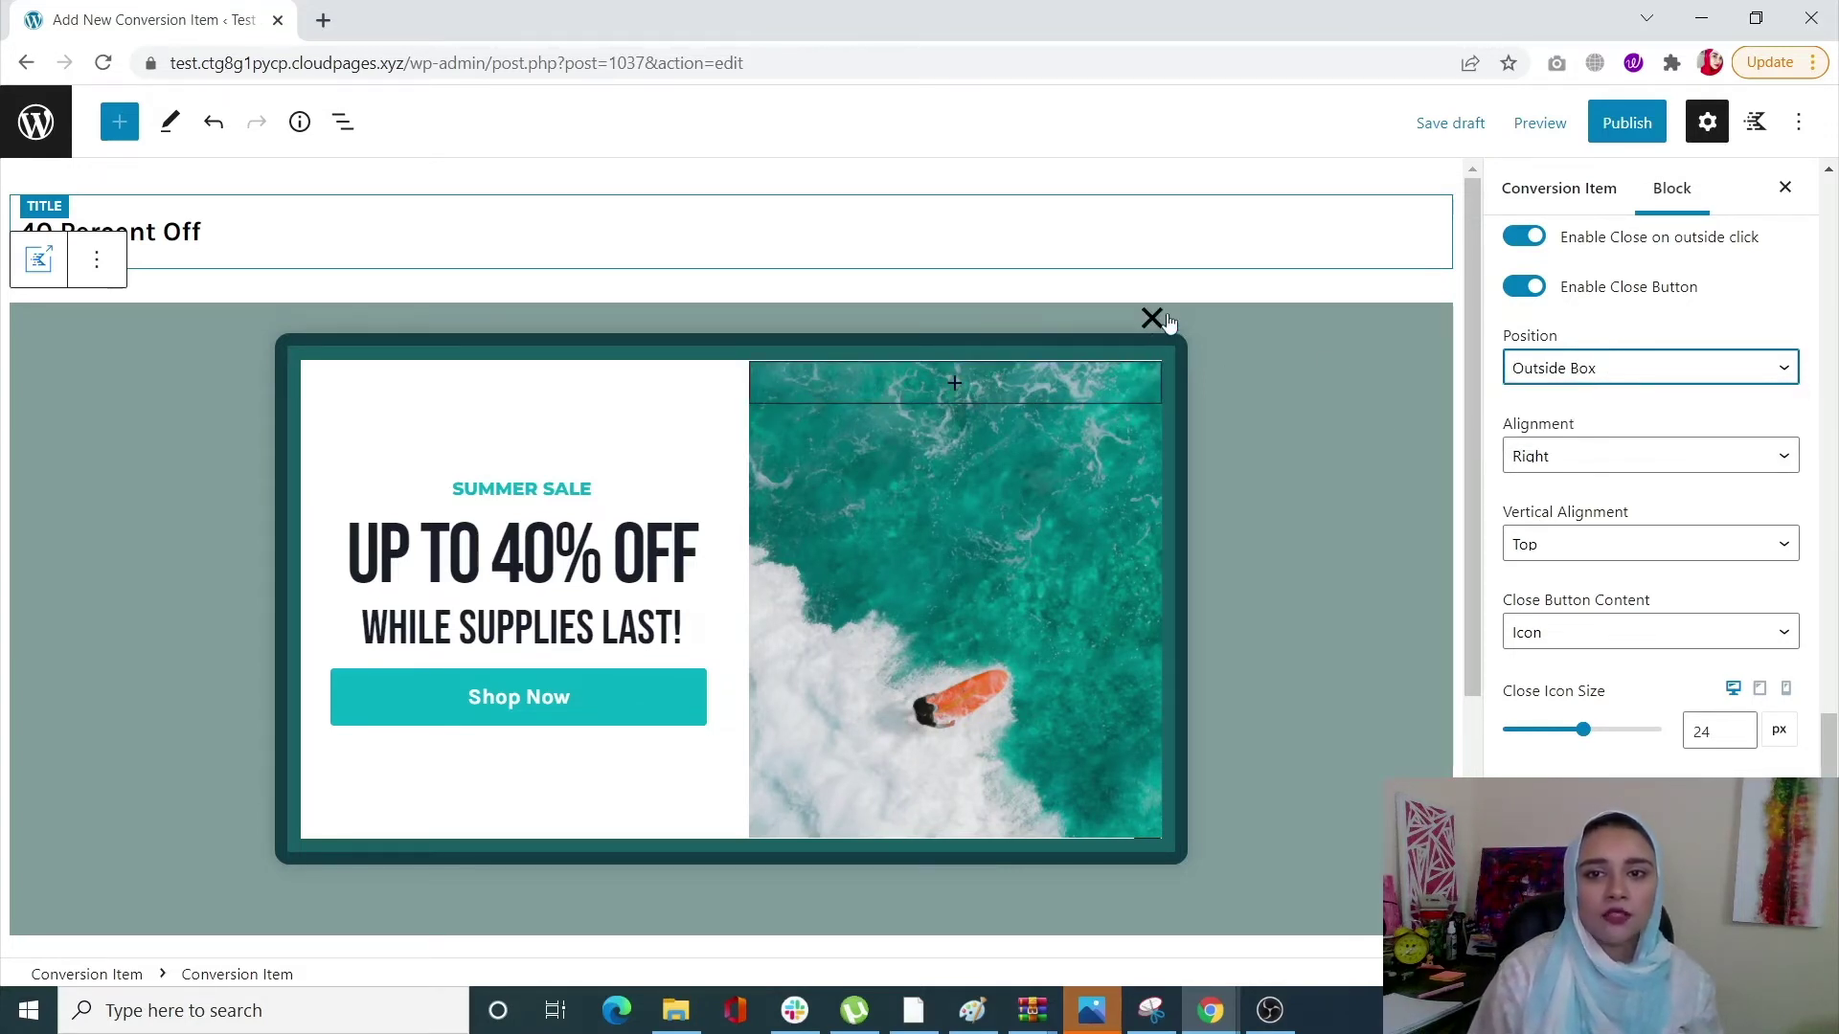
pyautogui.click(1654, 372)
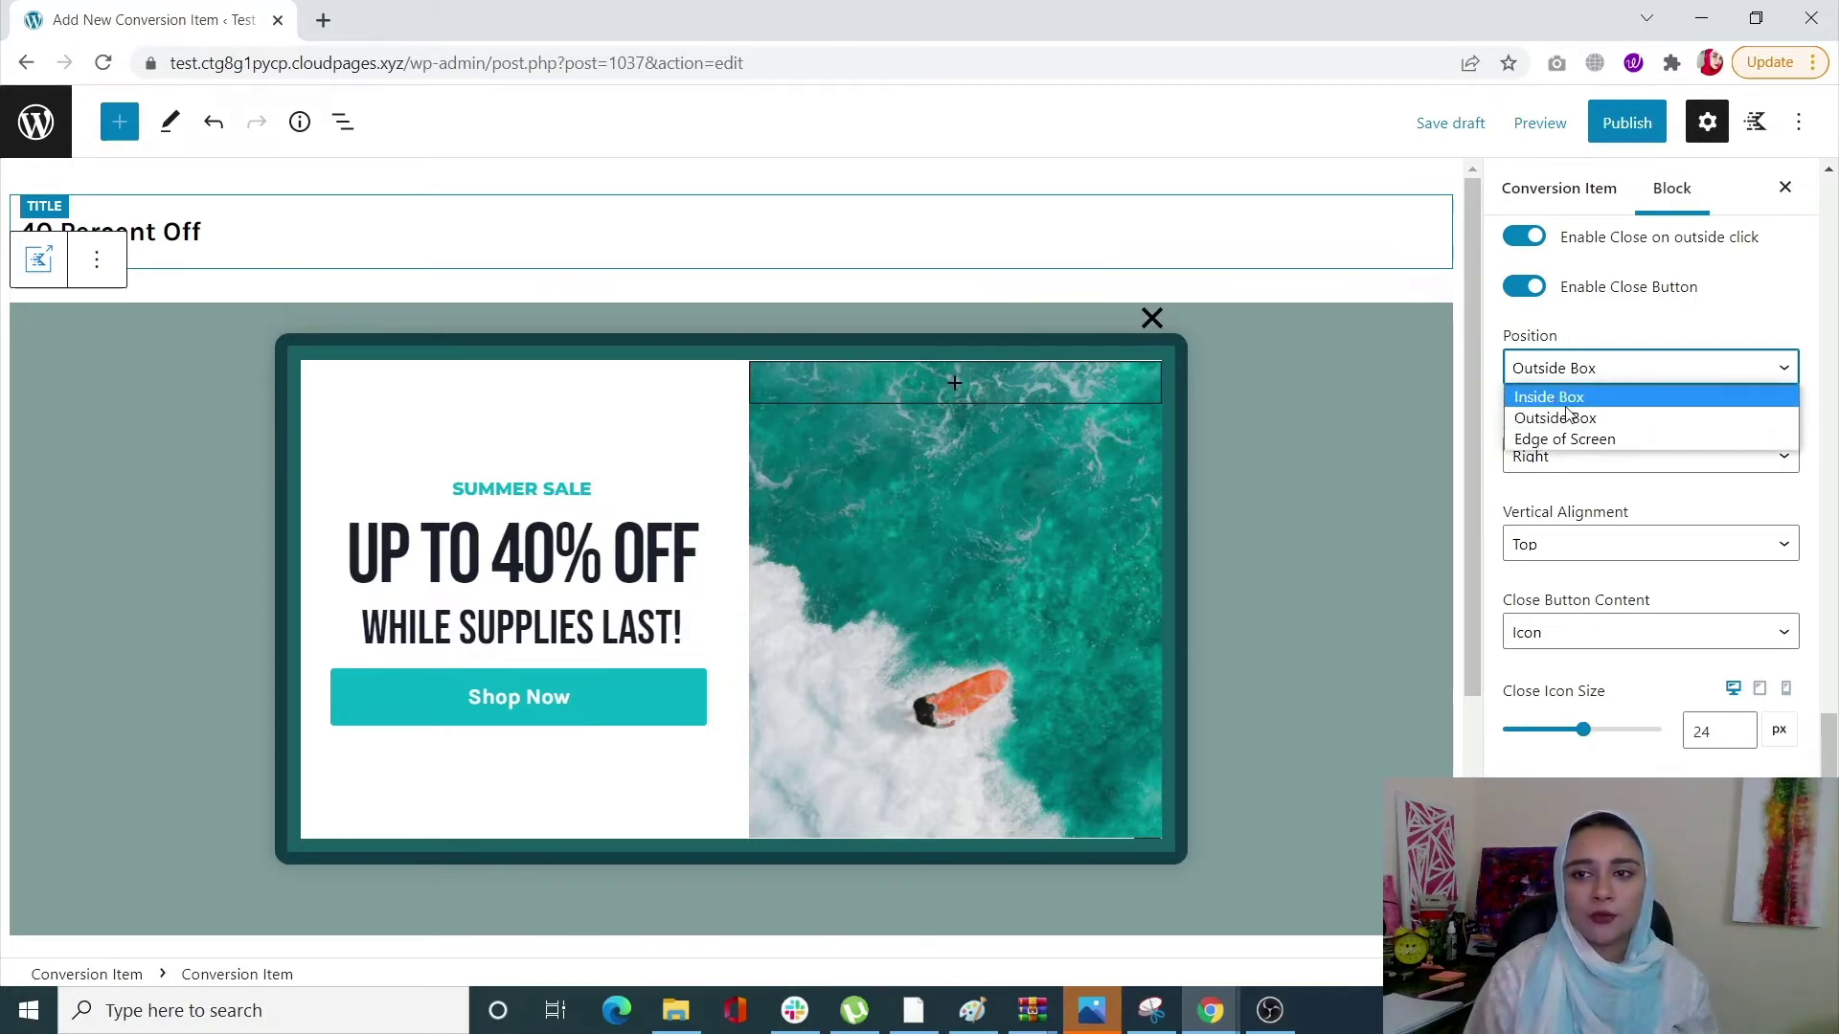
pyautogui.click(1571, 395)
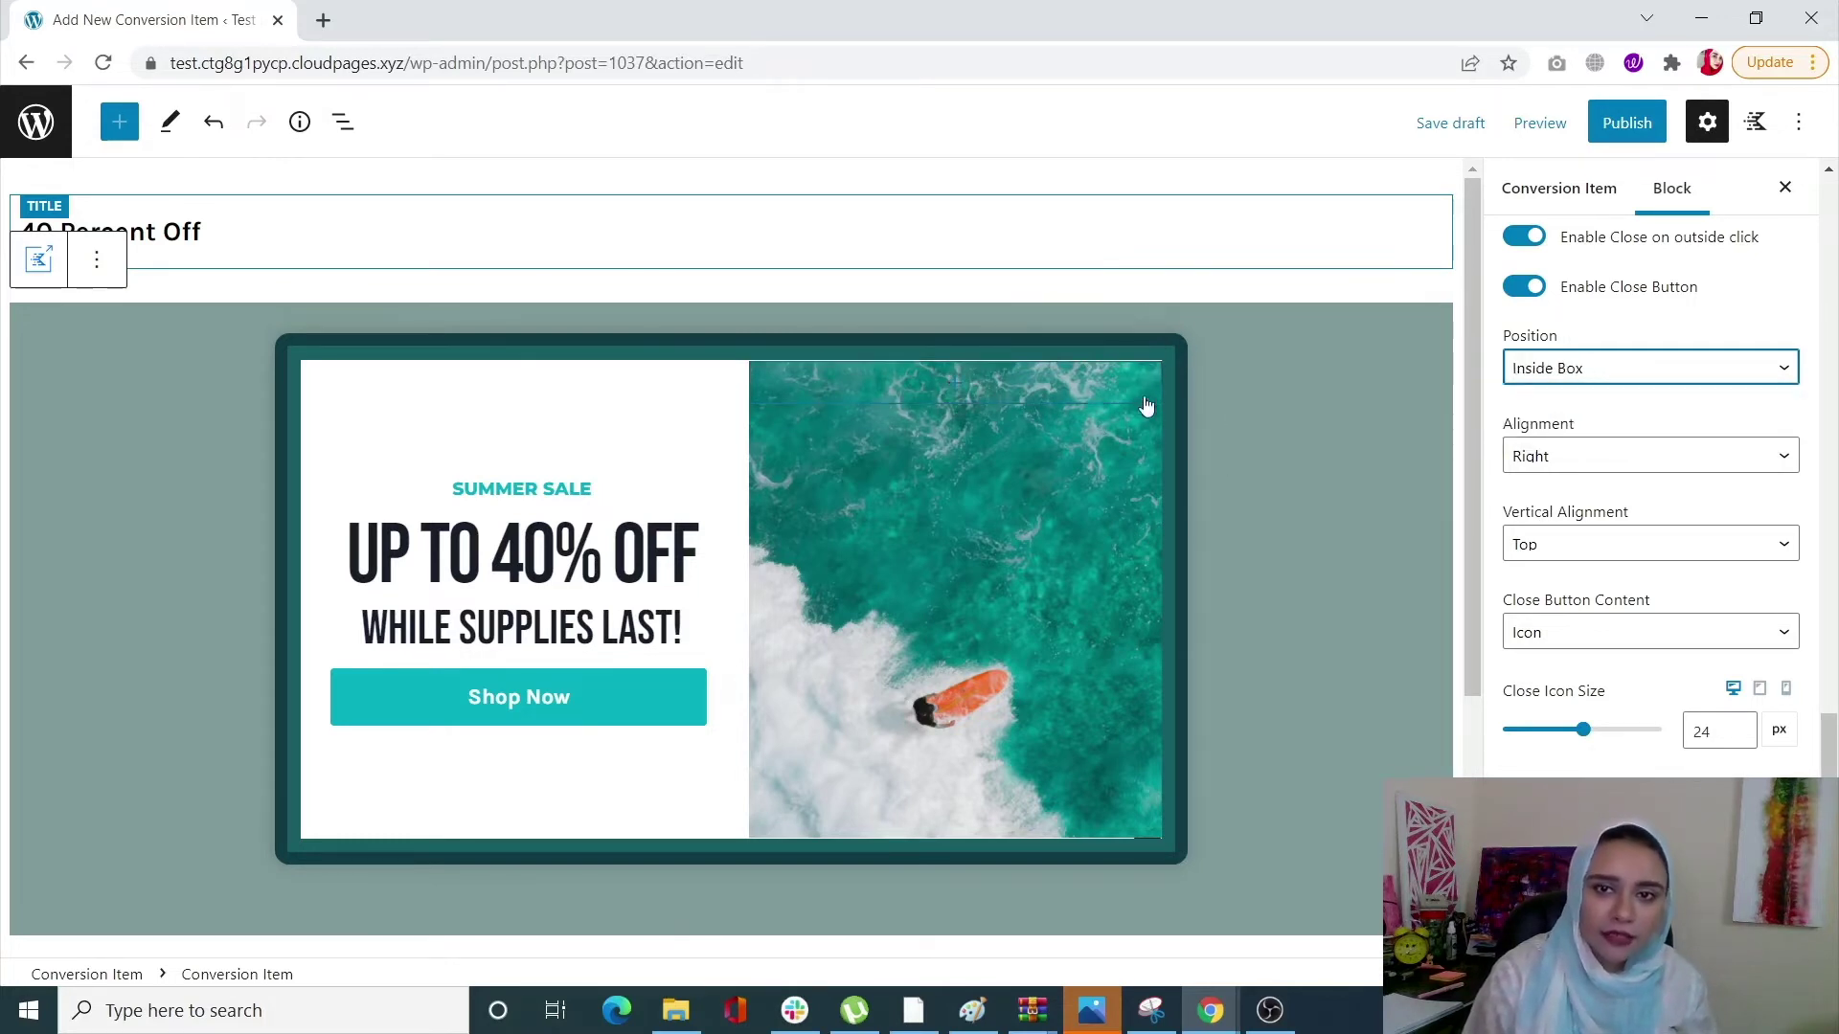
pyautogui.click(1557, 379)
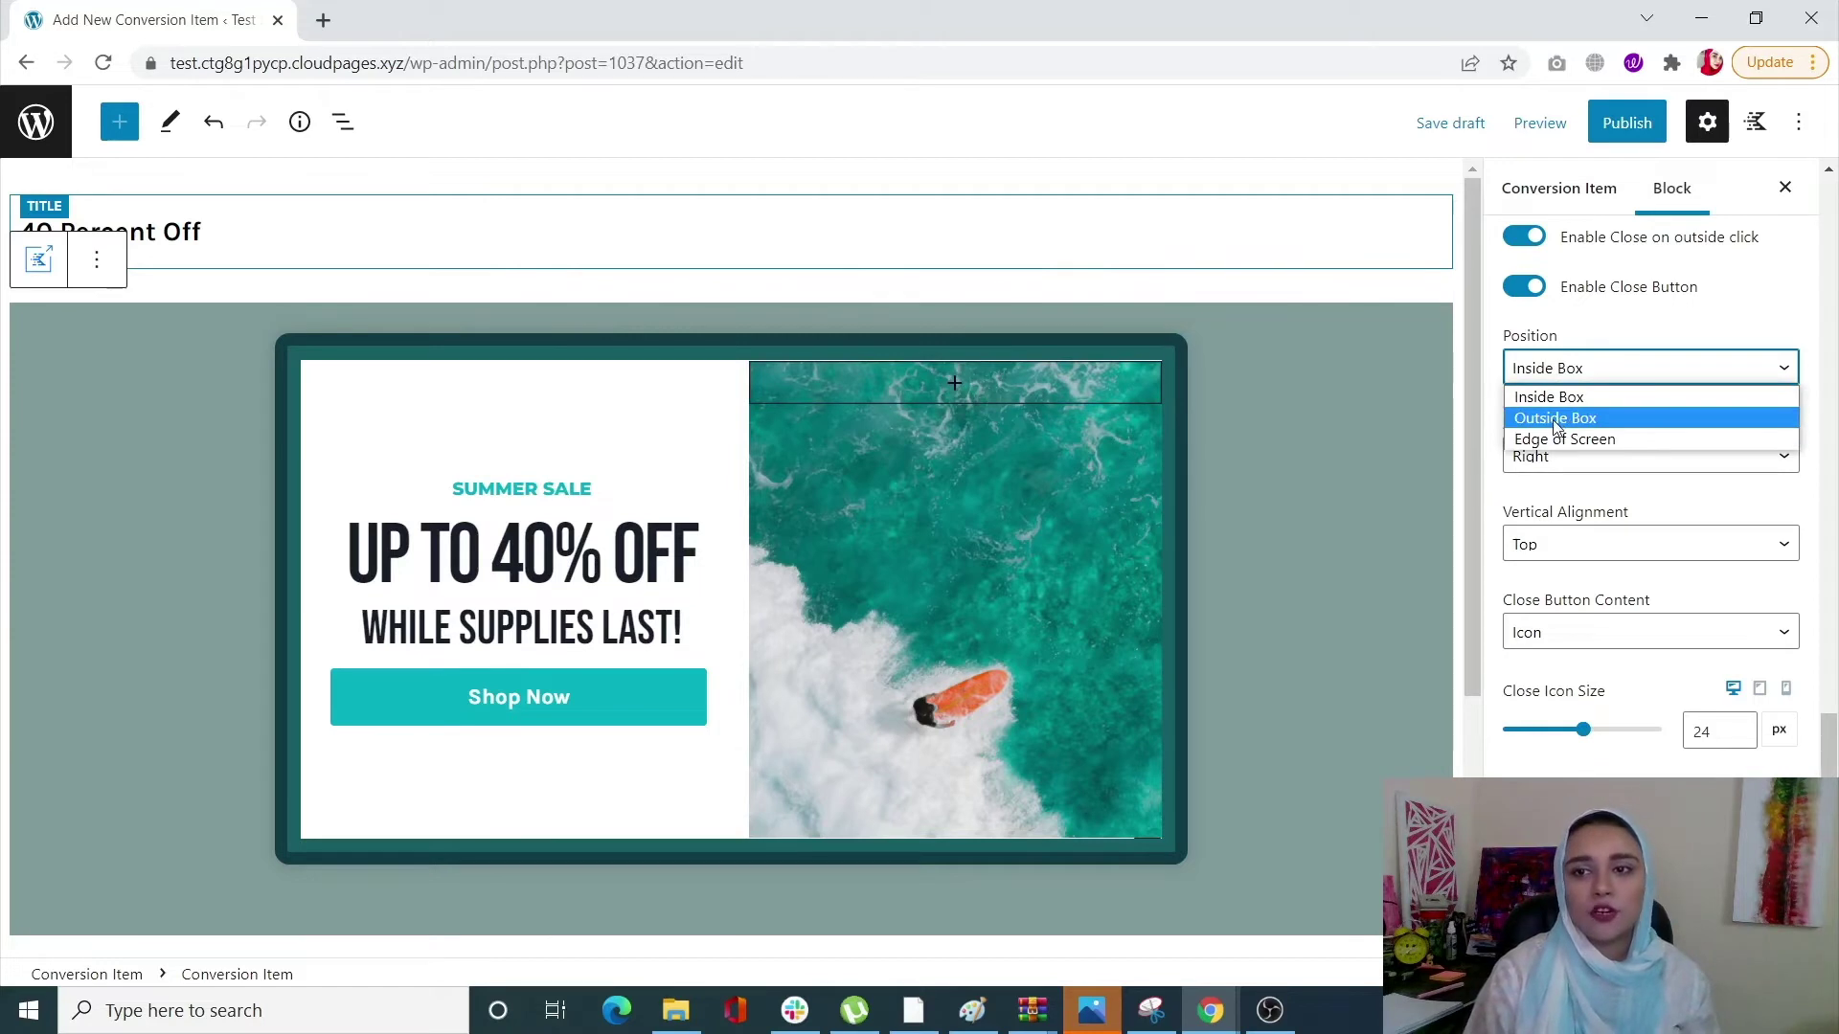
pyautogui.click(1561, 415)
# Preview the close button at Edge of Screen once more and restore the Outside Box position.
pyautogui.click(1582, 373)
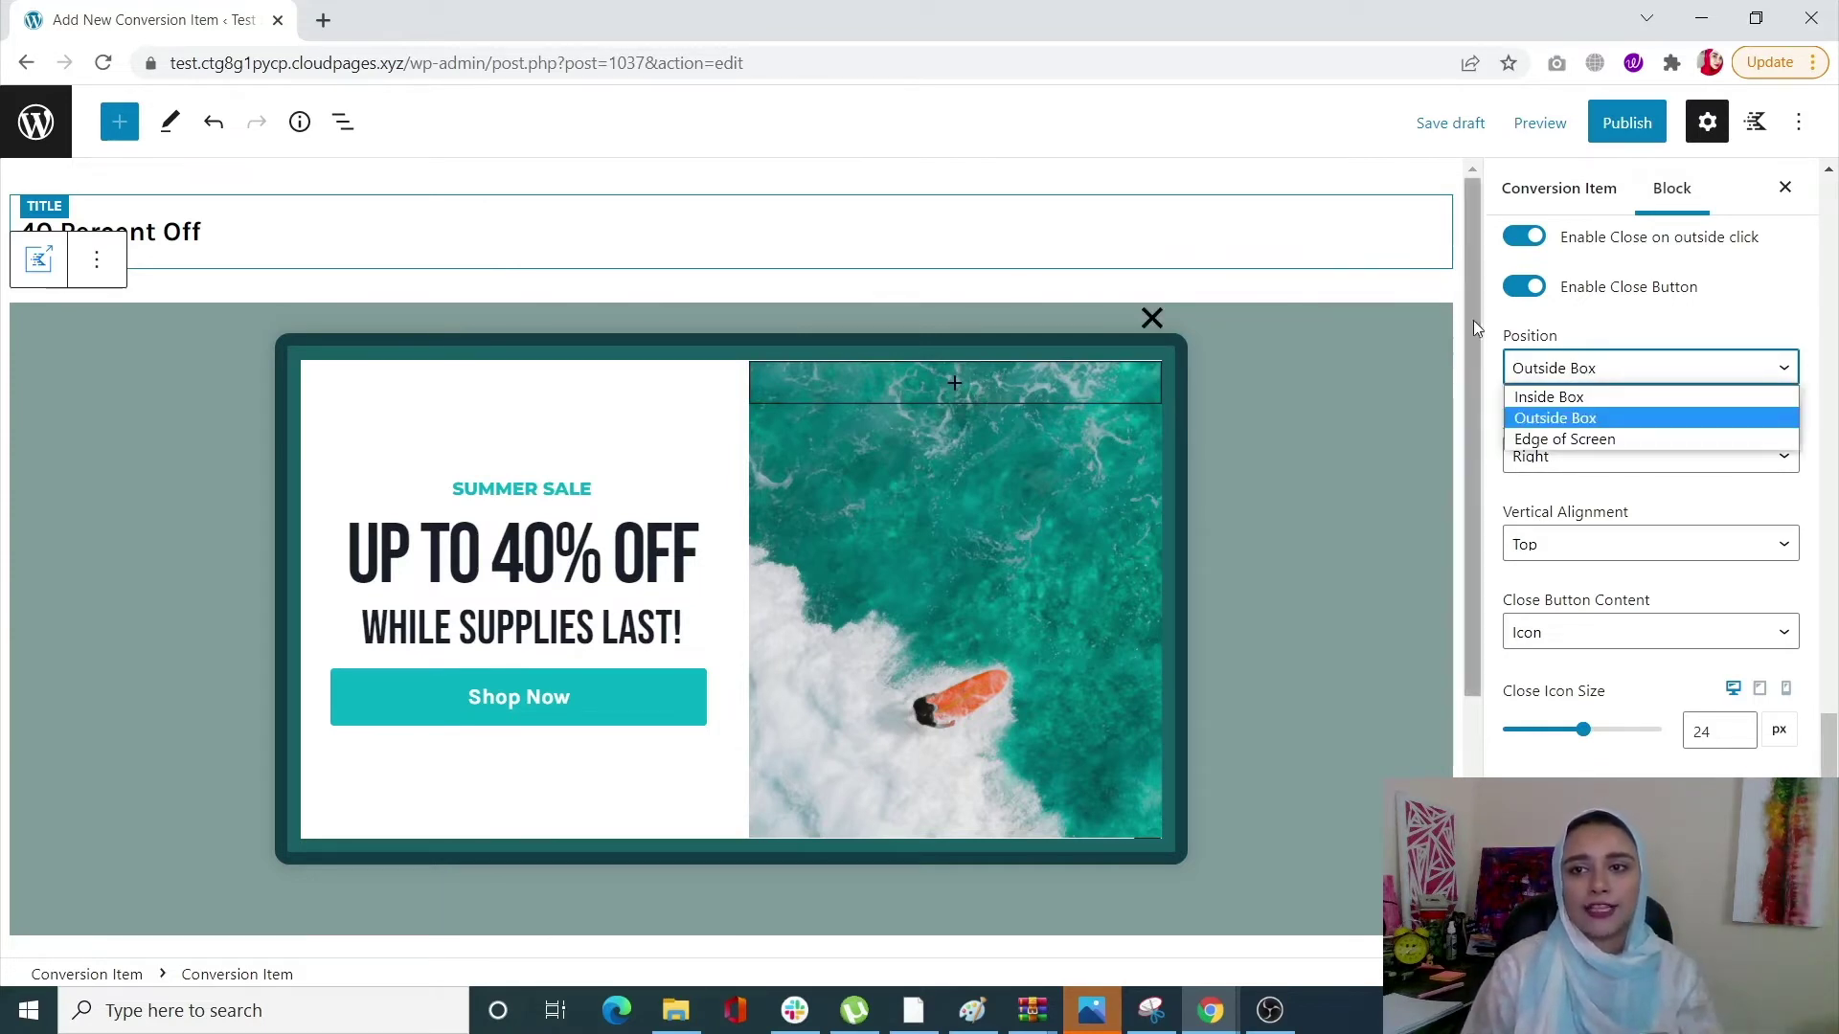
pyautogui.click(1561, 440)
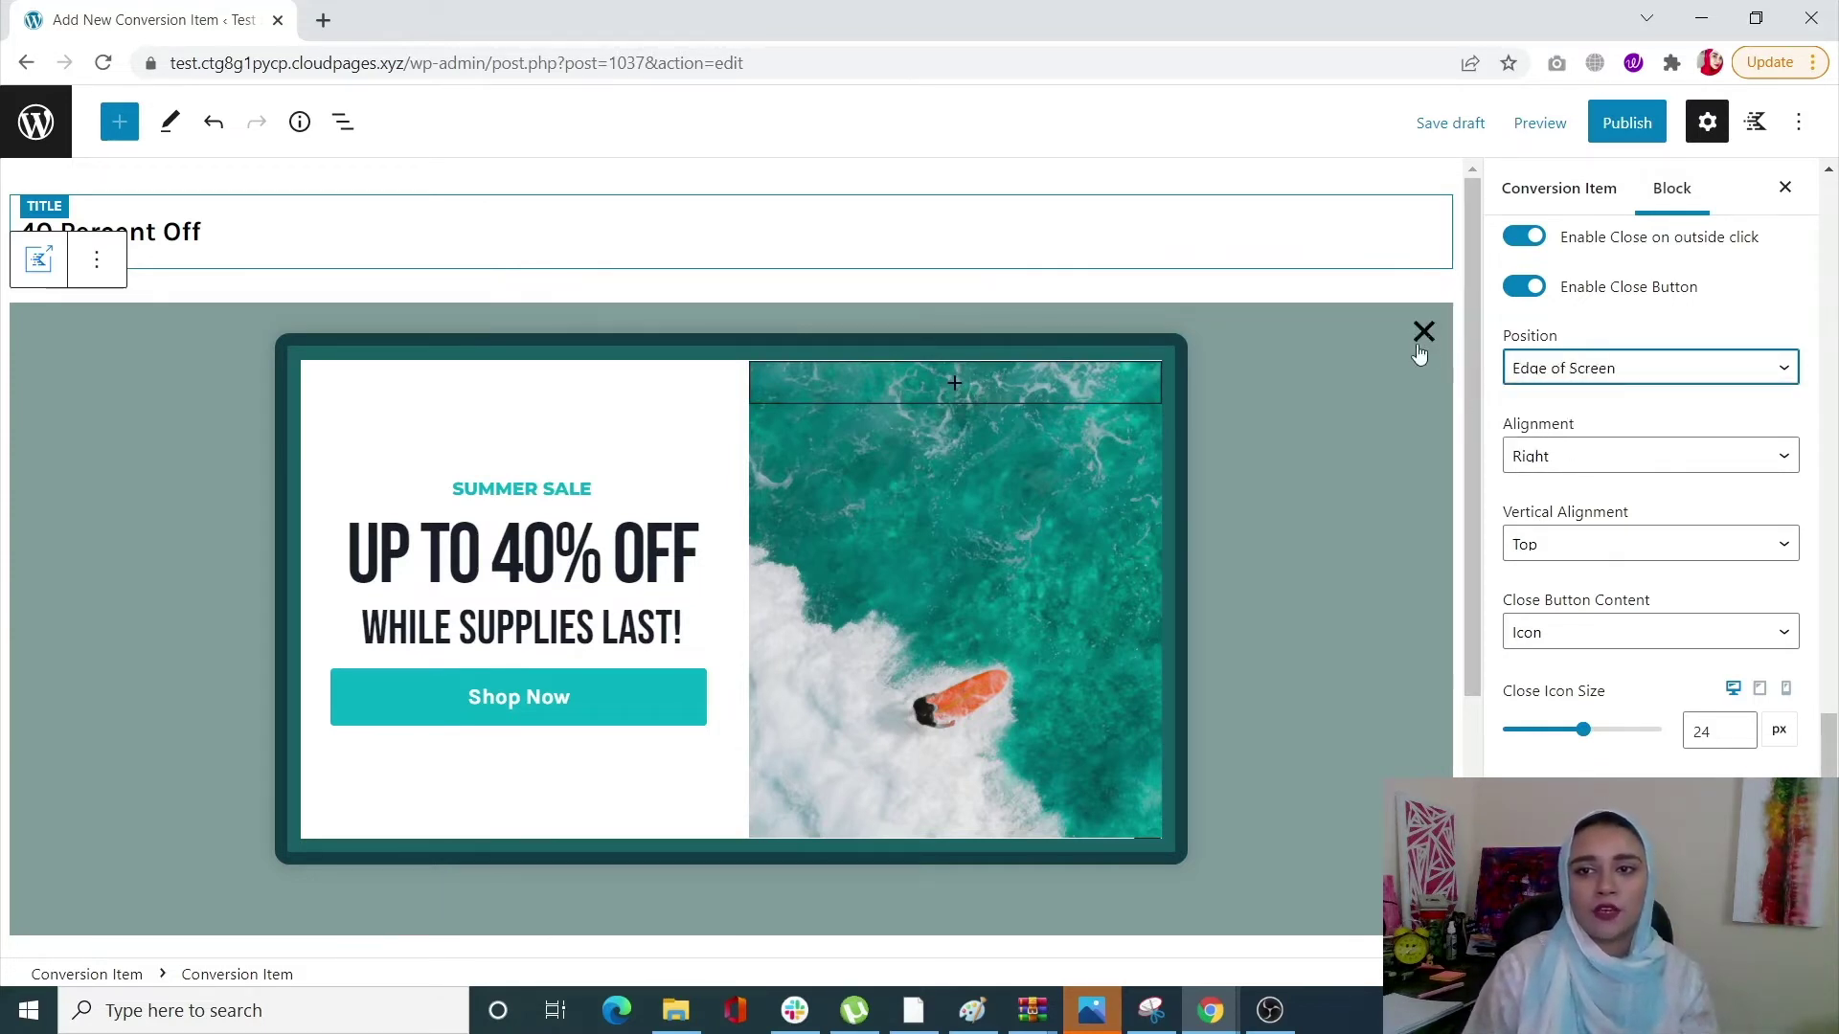
pyautogui.click(1555, 374)
pyautogui.click(1559, 414)
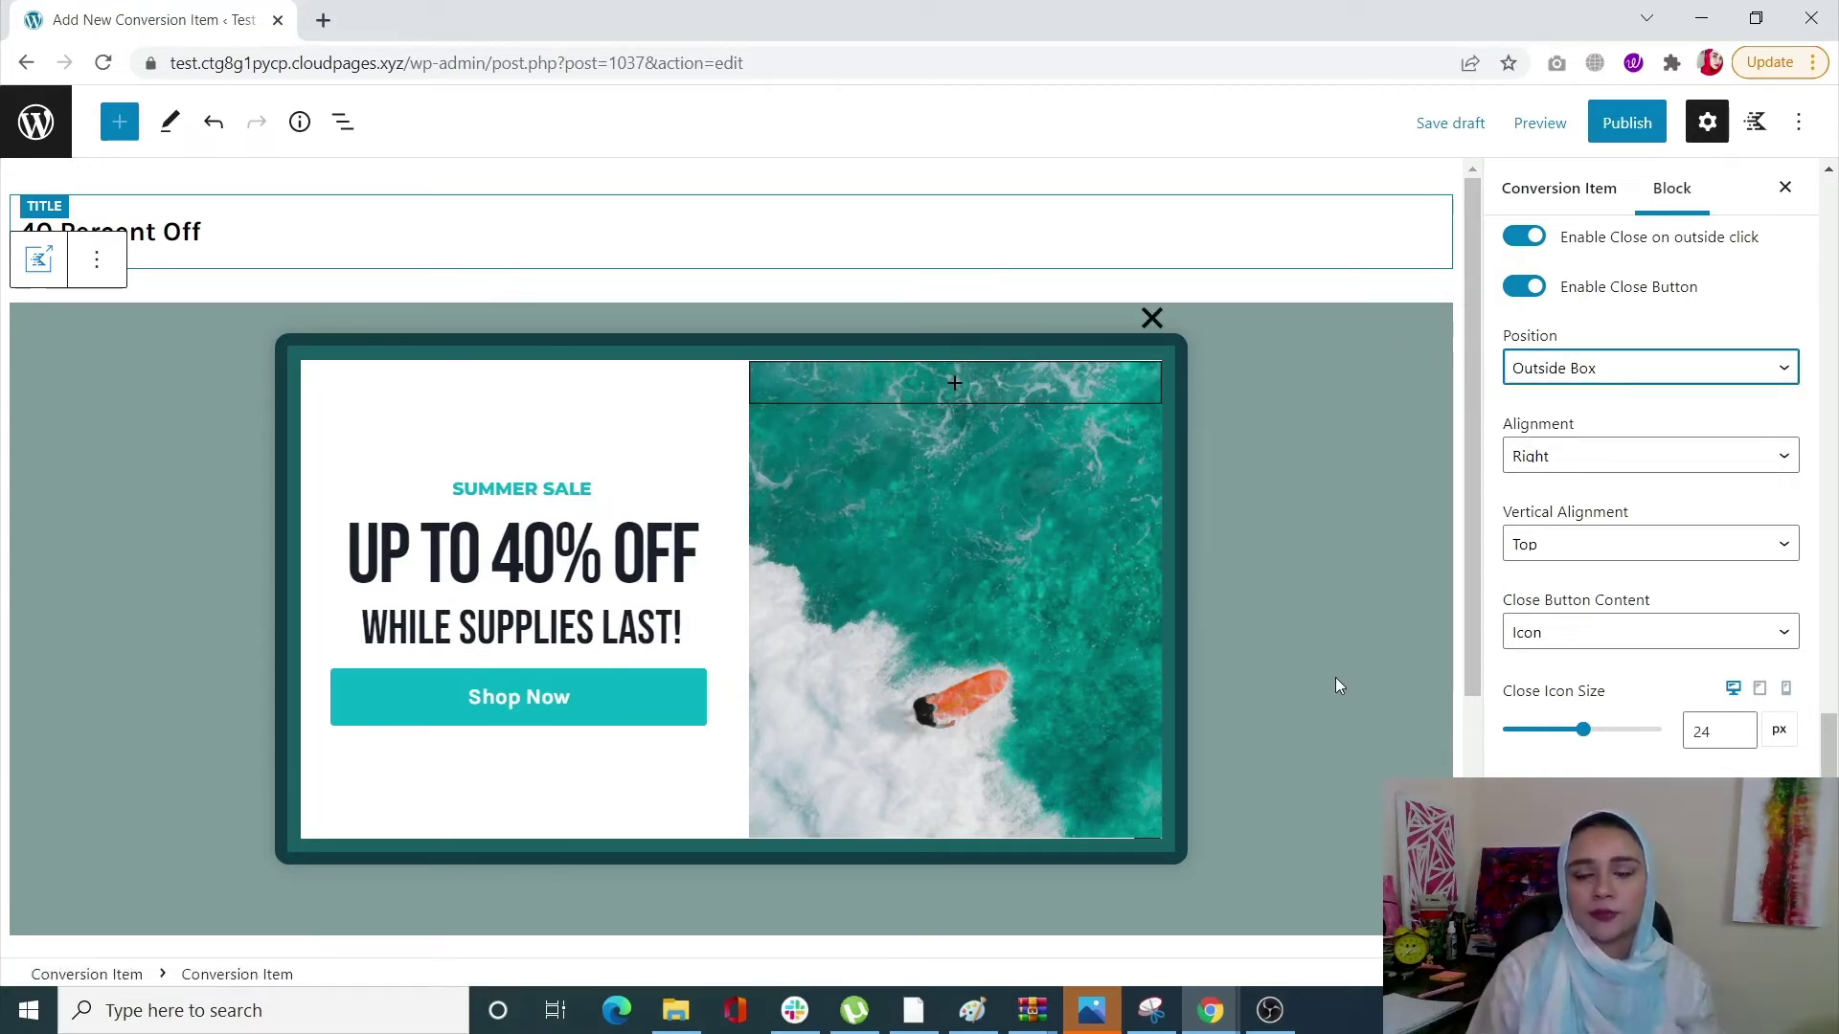
# Keep the close button's alignment at Right, try Bottom as its vertical alignment, and restore Top.
pyautogui.click(1738, 451)
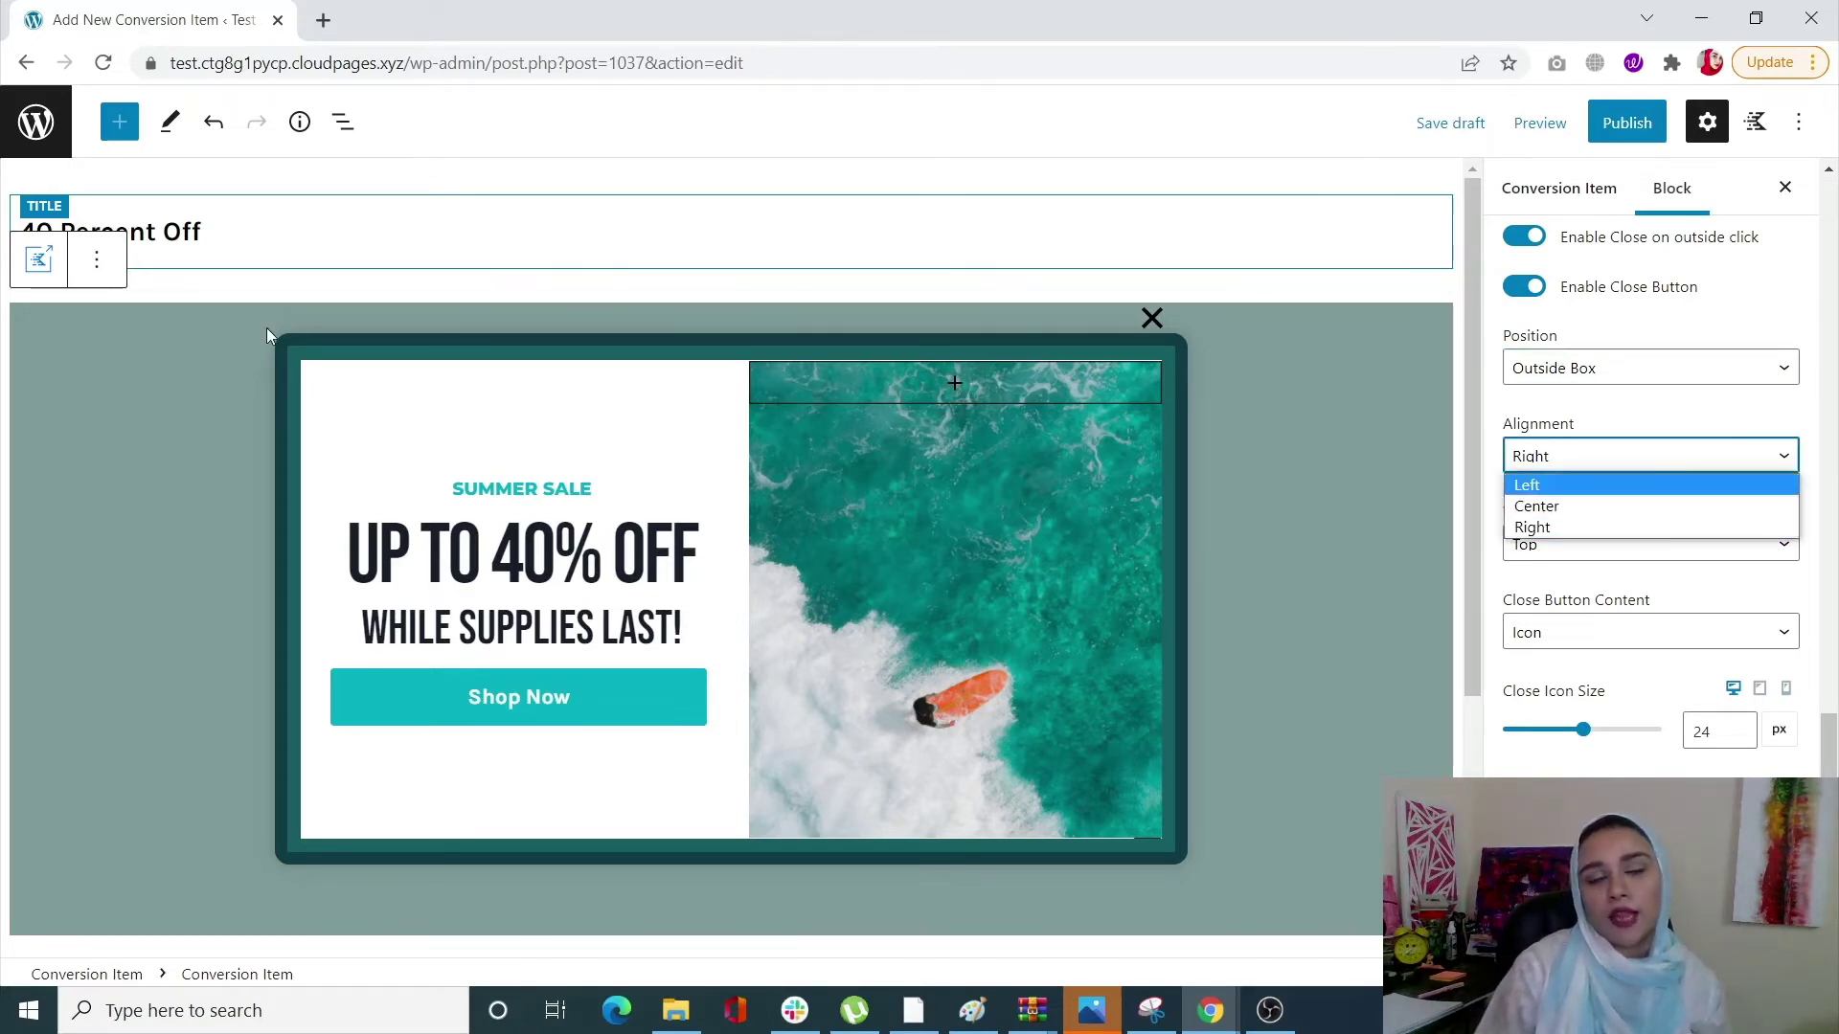
pyautogui.click(1648, 526)
pyautogui.click(1645, 551)
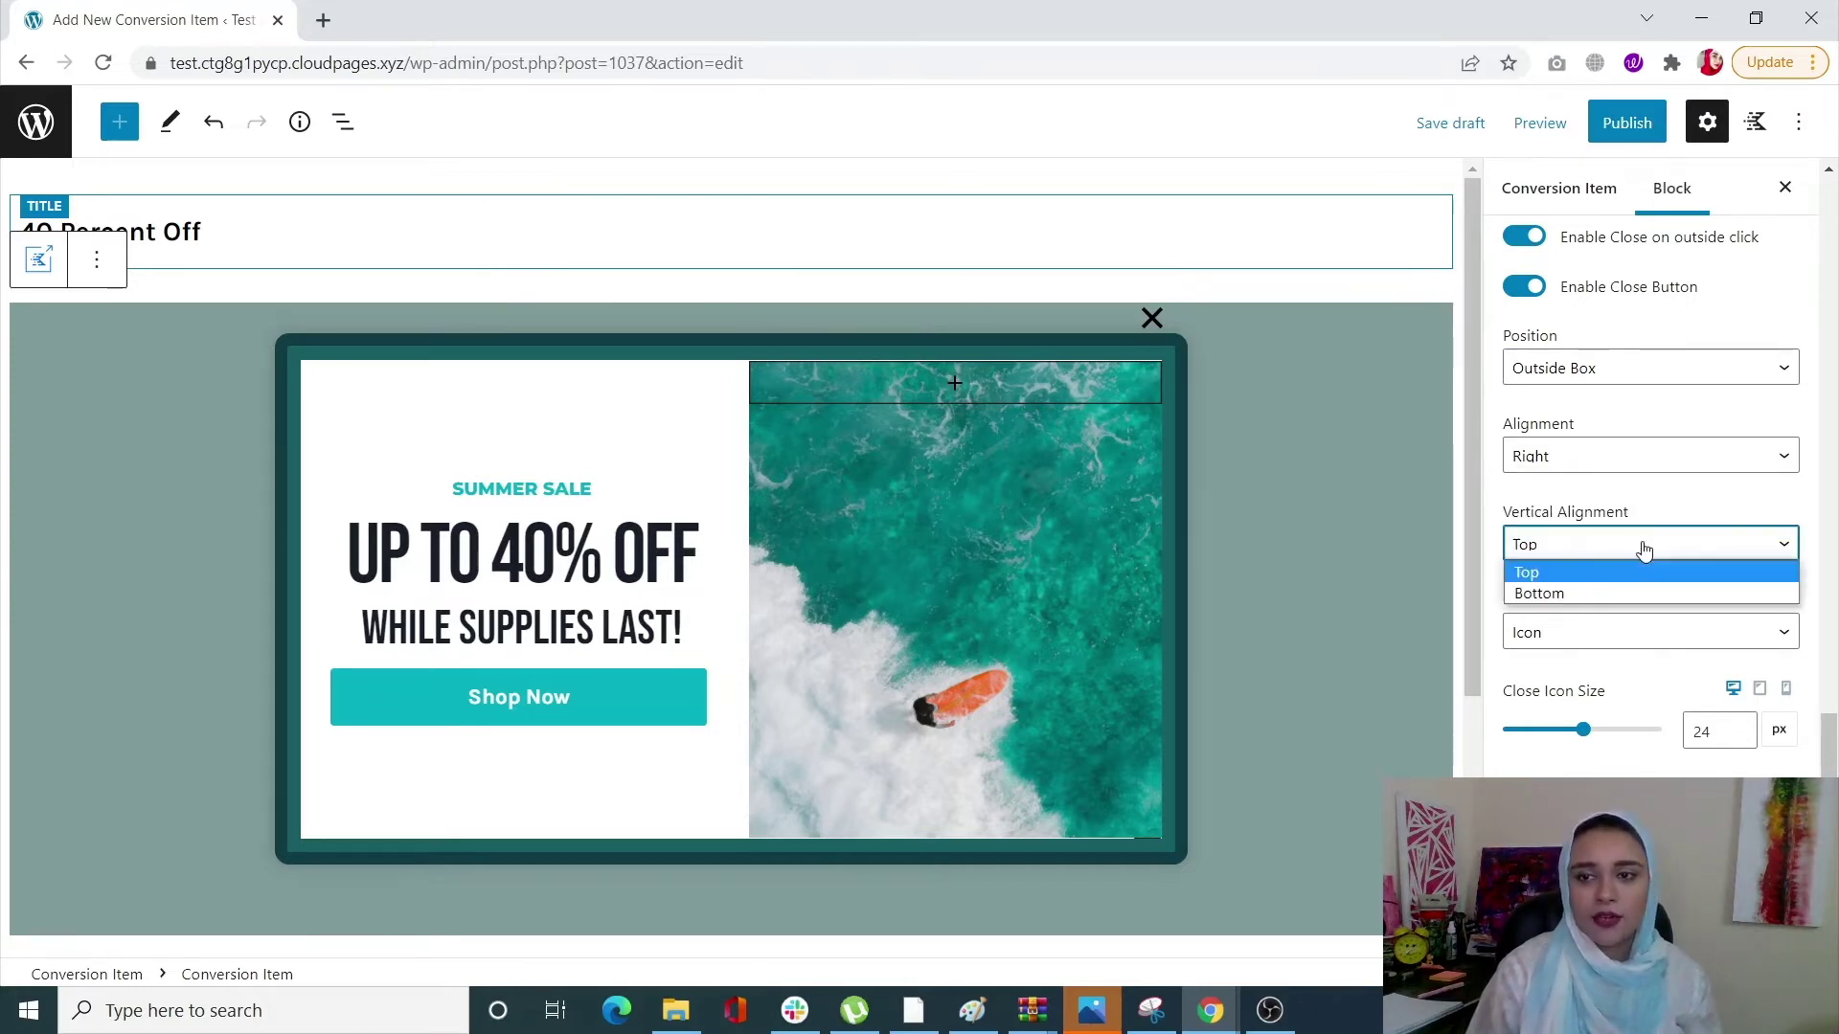
pyautogui.click(1652, 588)
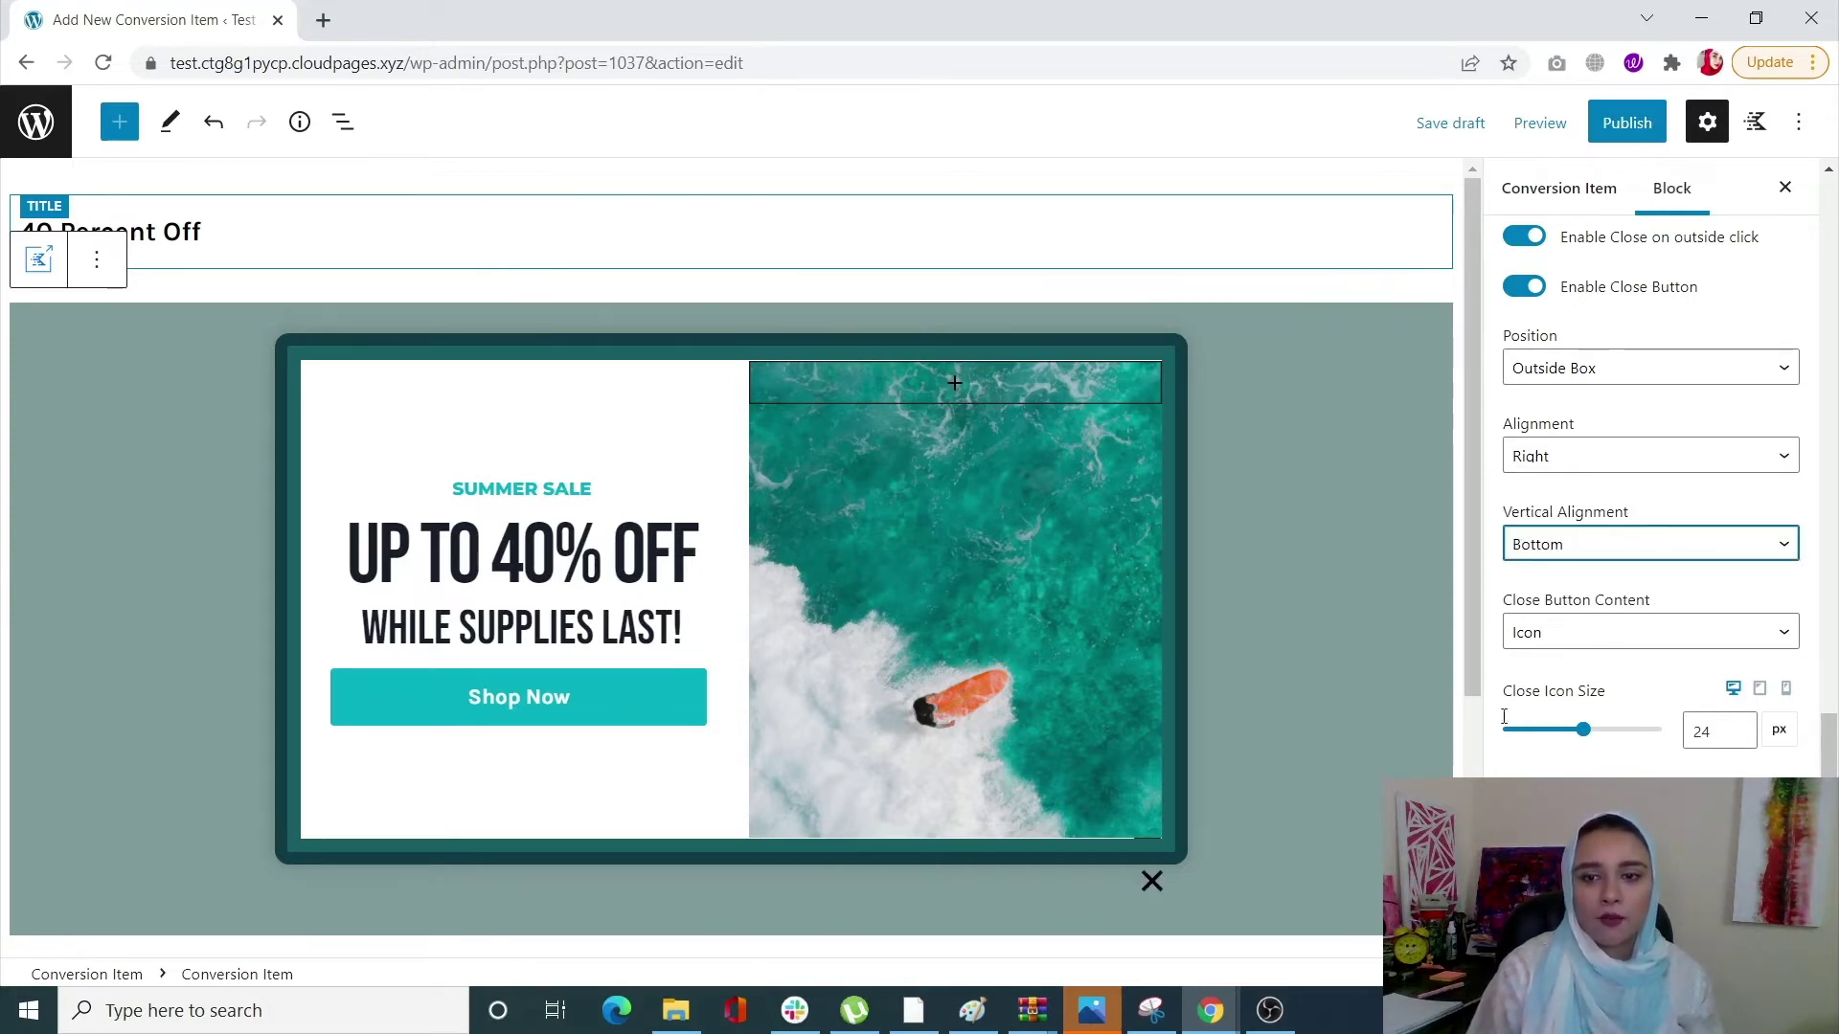
pyautogui.click(1576, 544)
pyautogui.click(1543, 571)
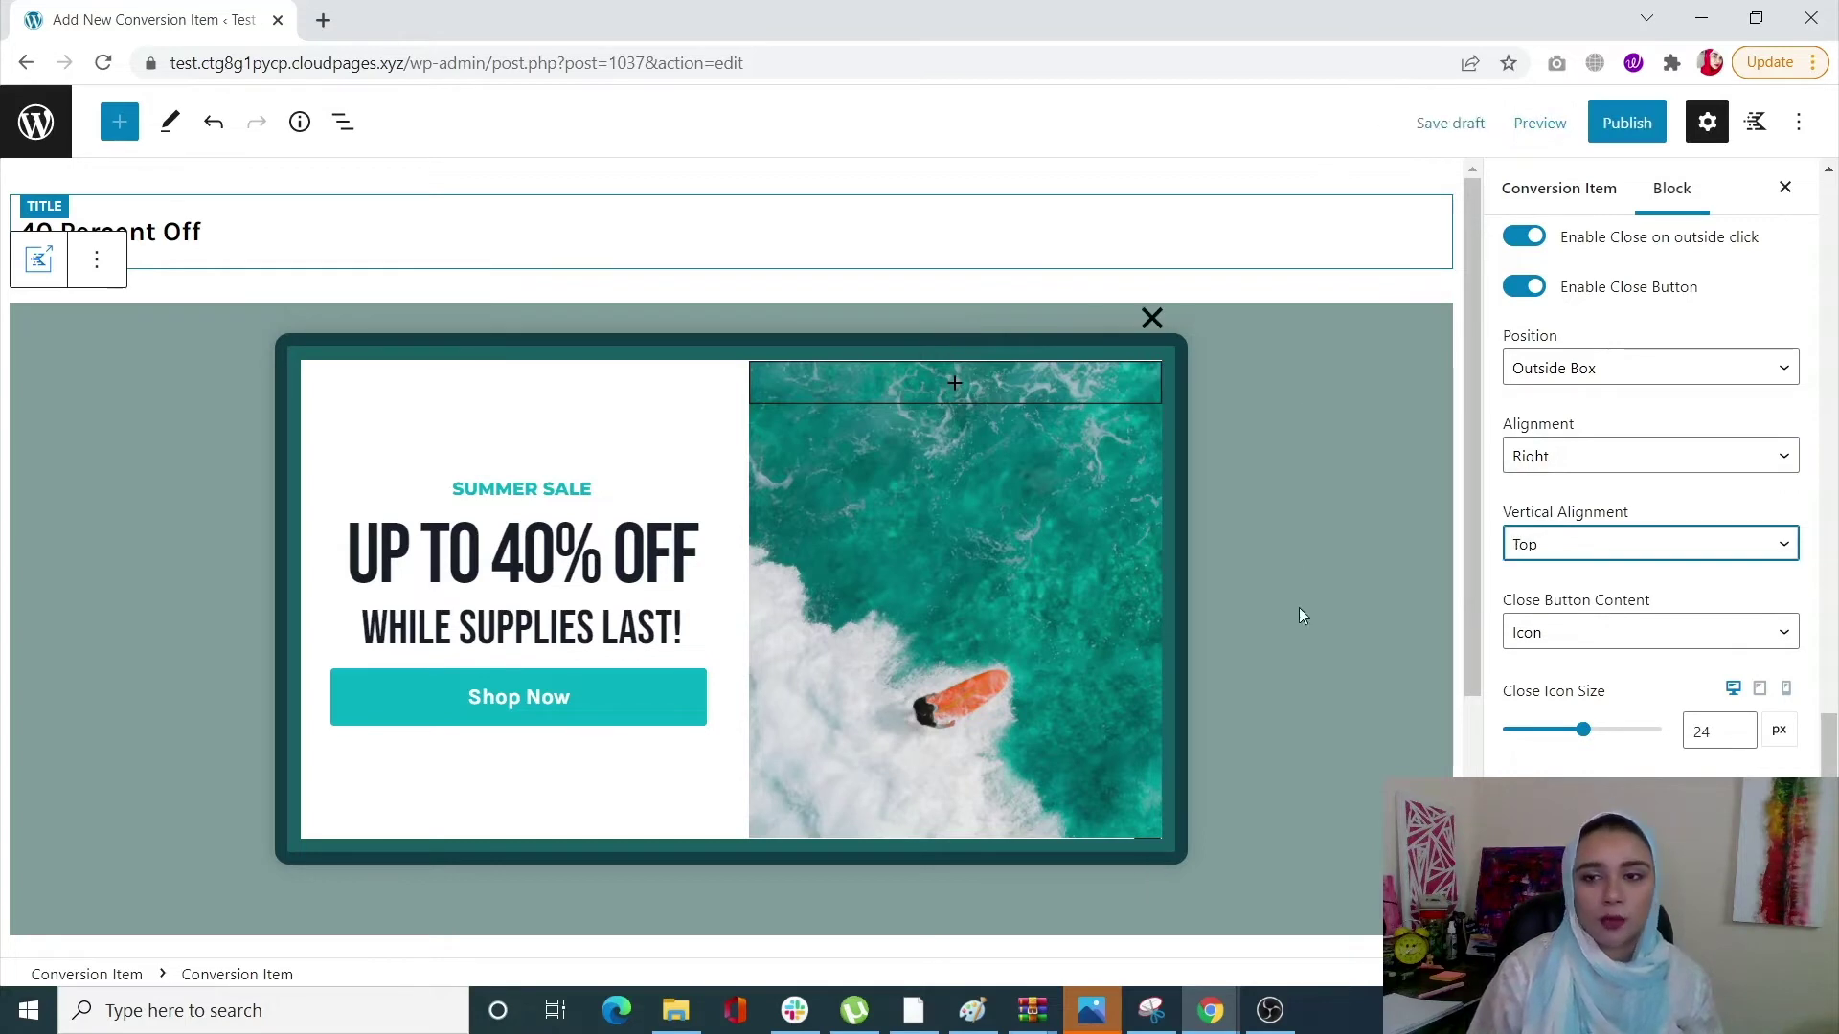
# Set the popup's close button content to Text instead of an icon.
pyautogui.click(1634, 637)
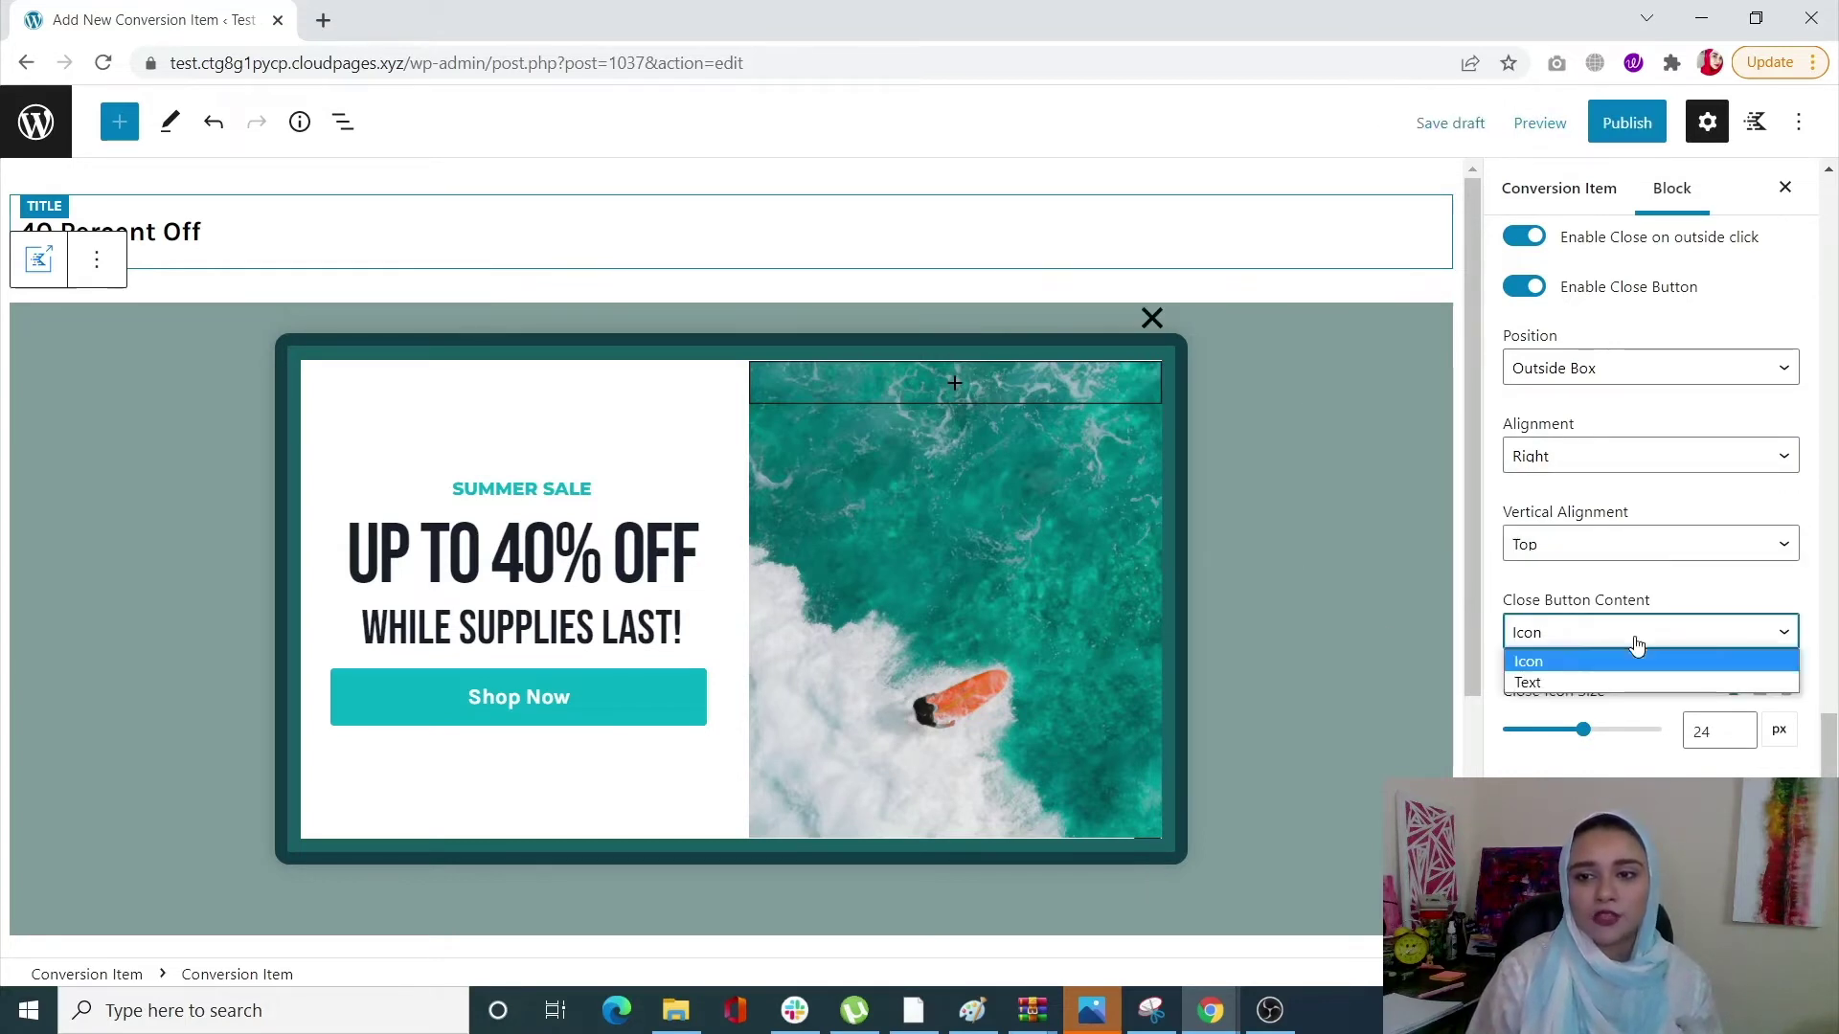
pyautogui.click(1567, 682)
pyautogui.scroll(-1, 1625, 680)
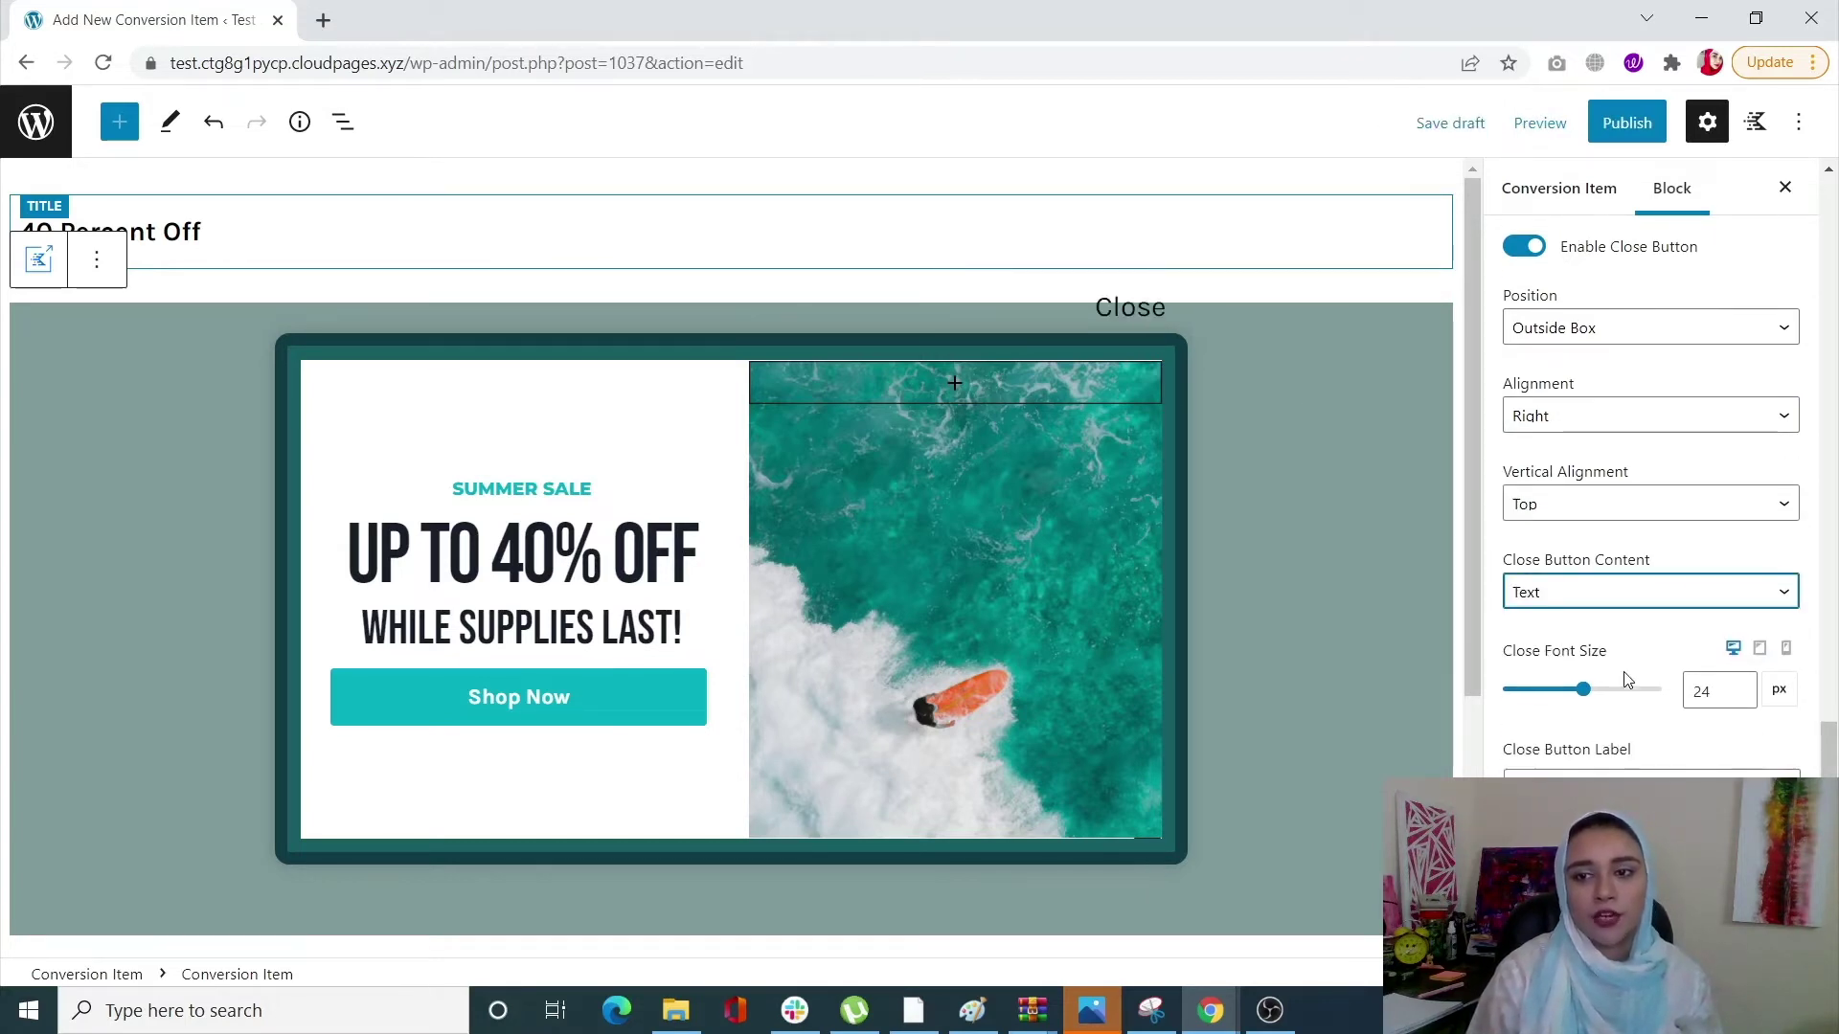
# Replace the close button's label text with "finish-".
pyautogui.click(1629, 788)
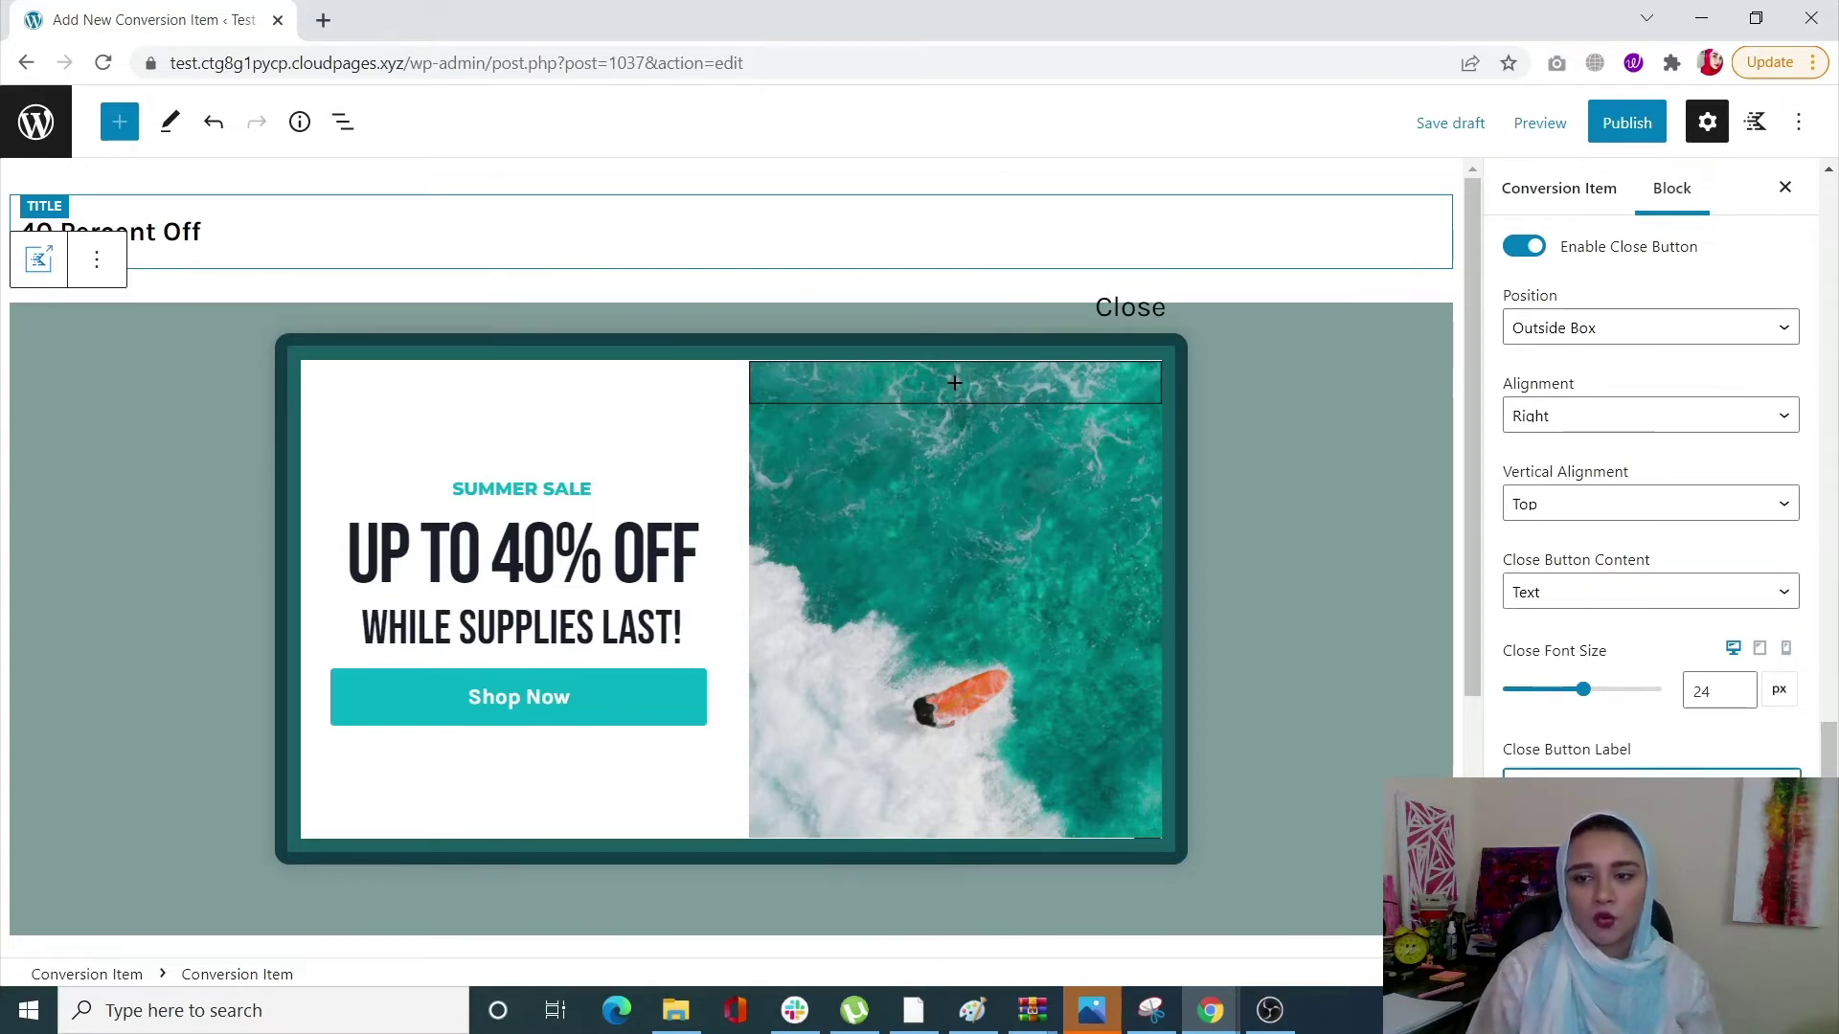
pyautogui.write('end')
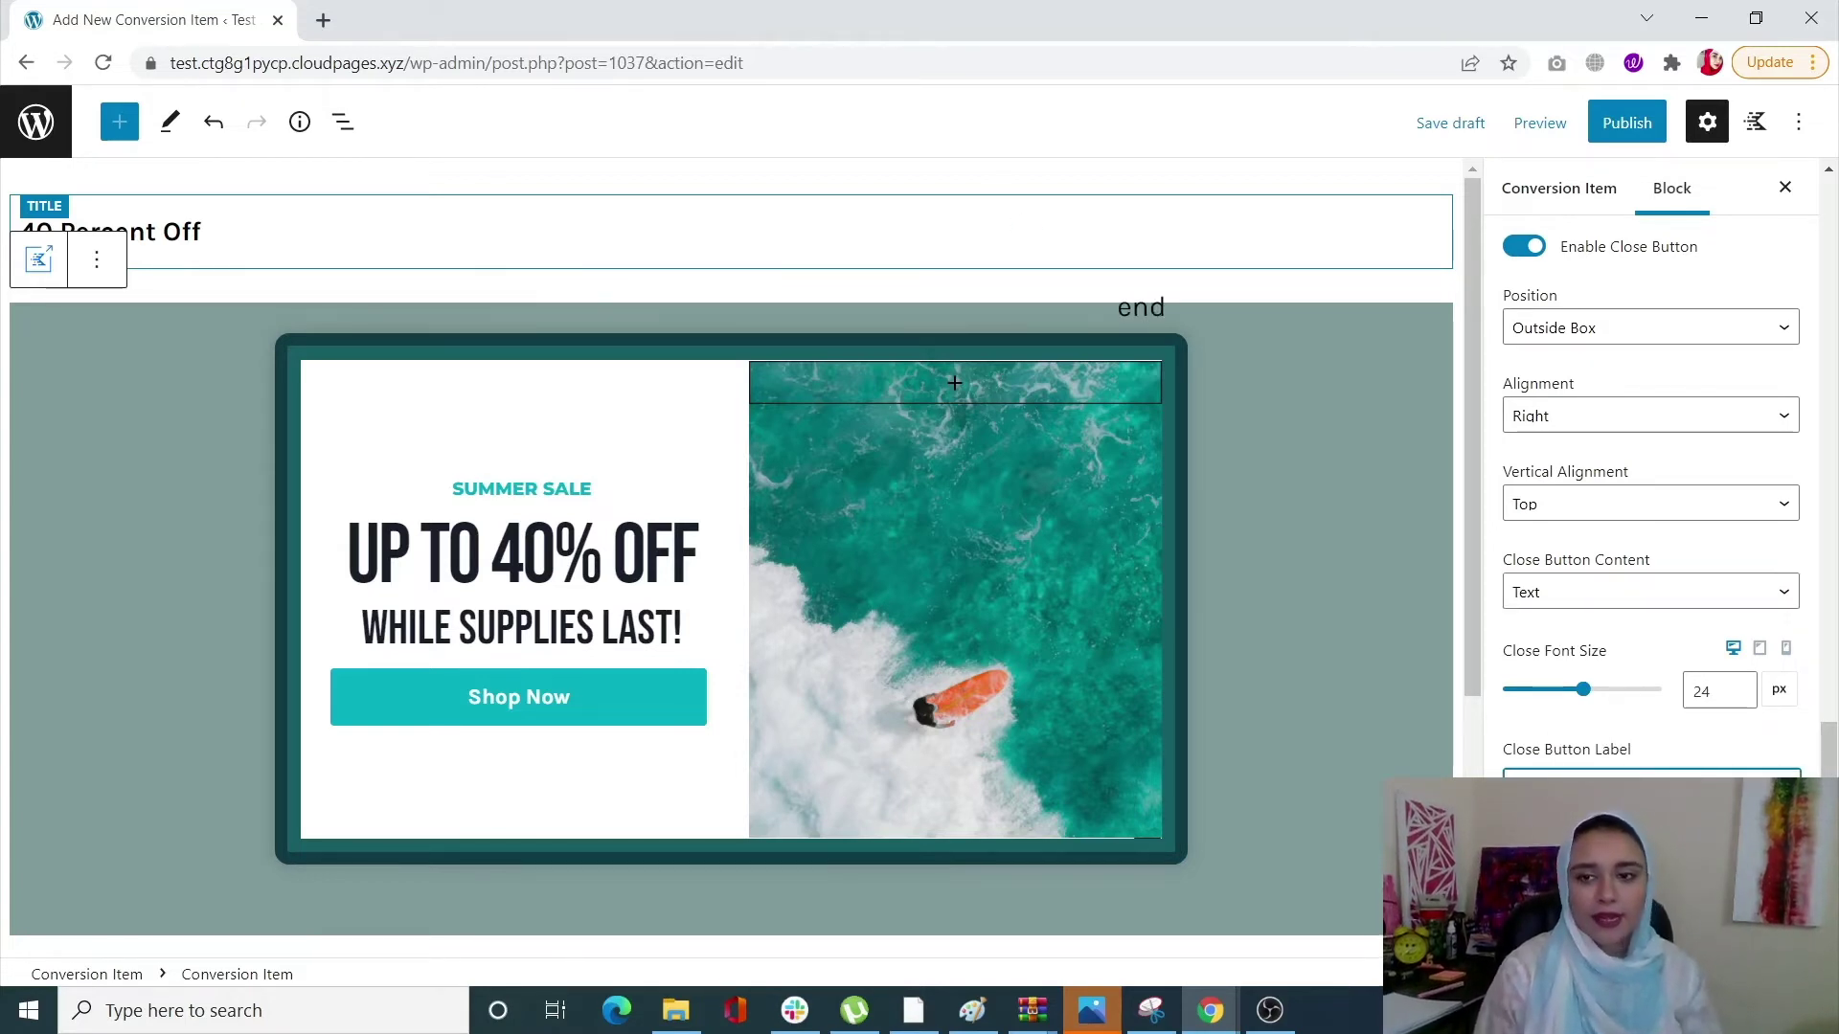
pyautogui.press('BackSpace')
pyautogui.press('BackSpace')
pyautogui.press('BackSpace')
pyautogui.write('finish-')
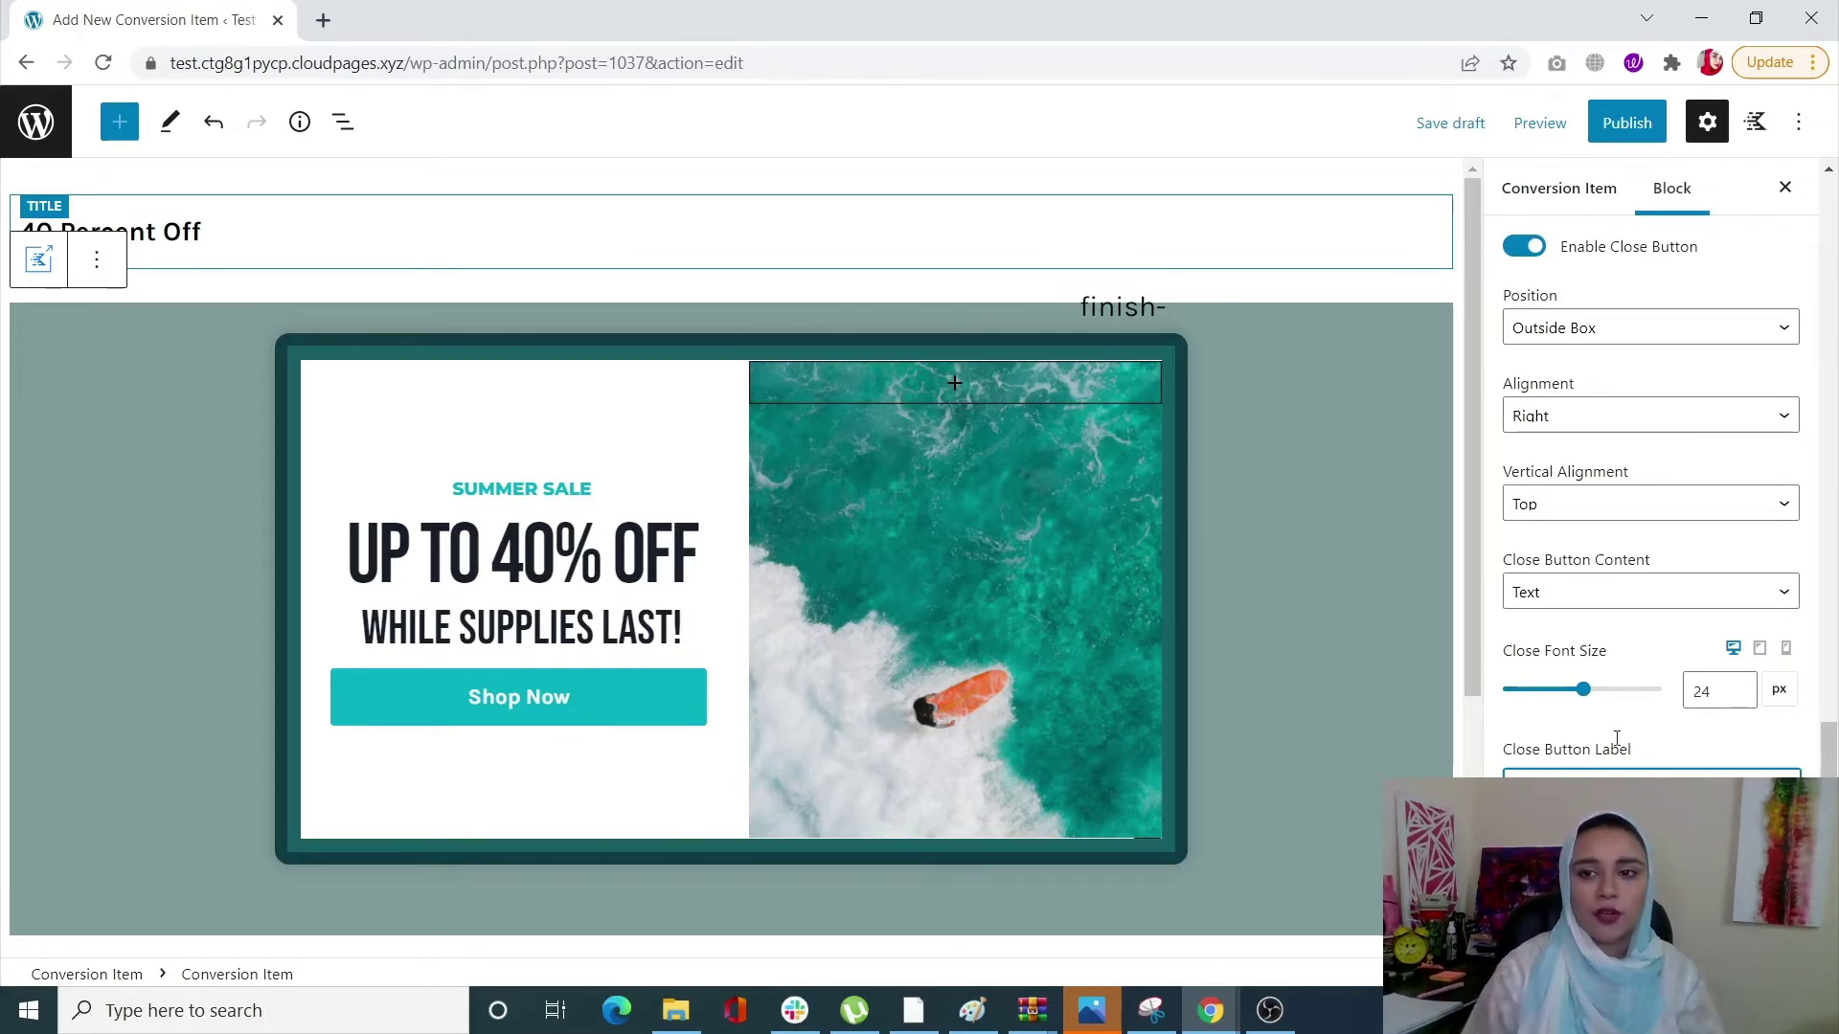
# Set the close button content to Icon and its icon size to 23 px.
pyautogui.click(1662, 593)
pyautogui.click(1656, 625)
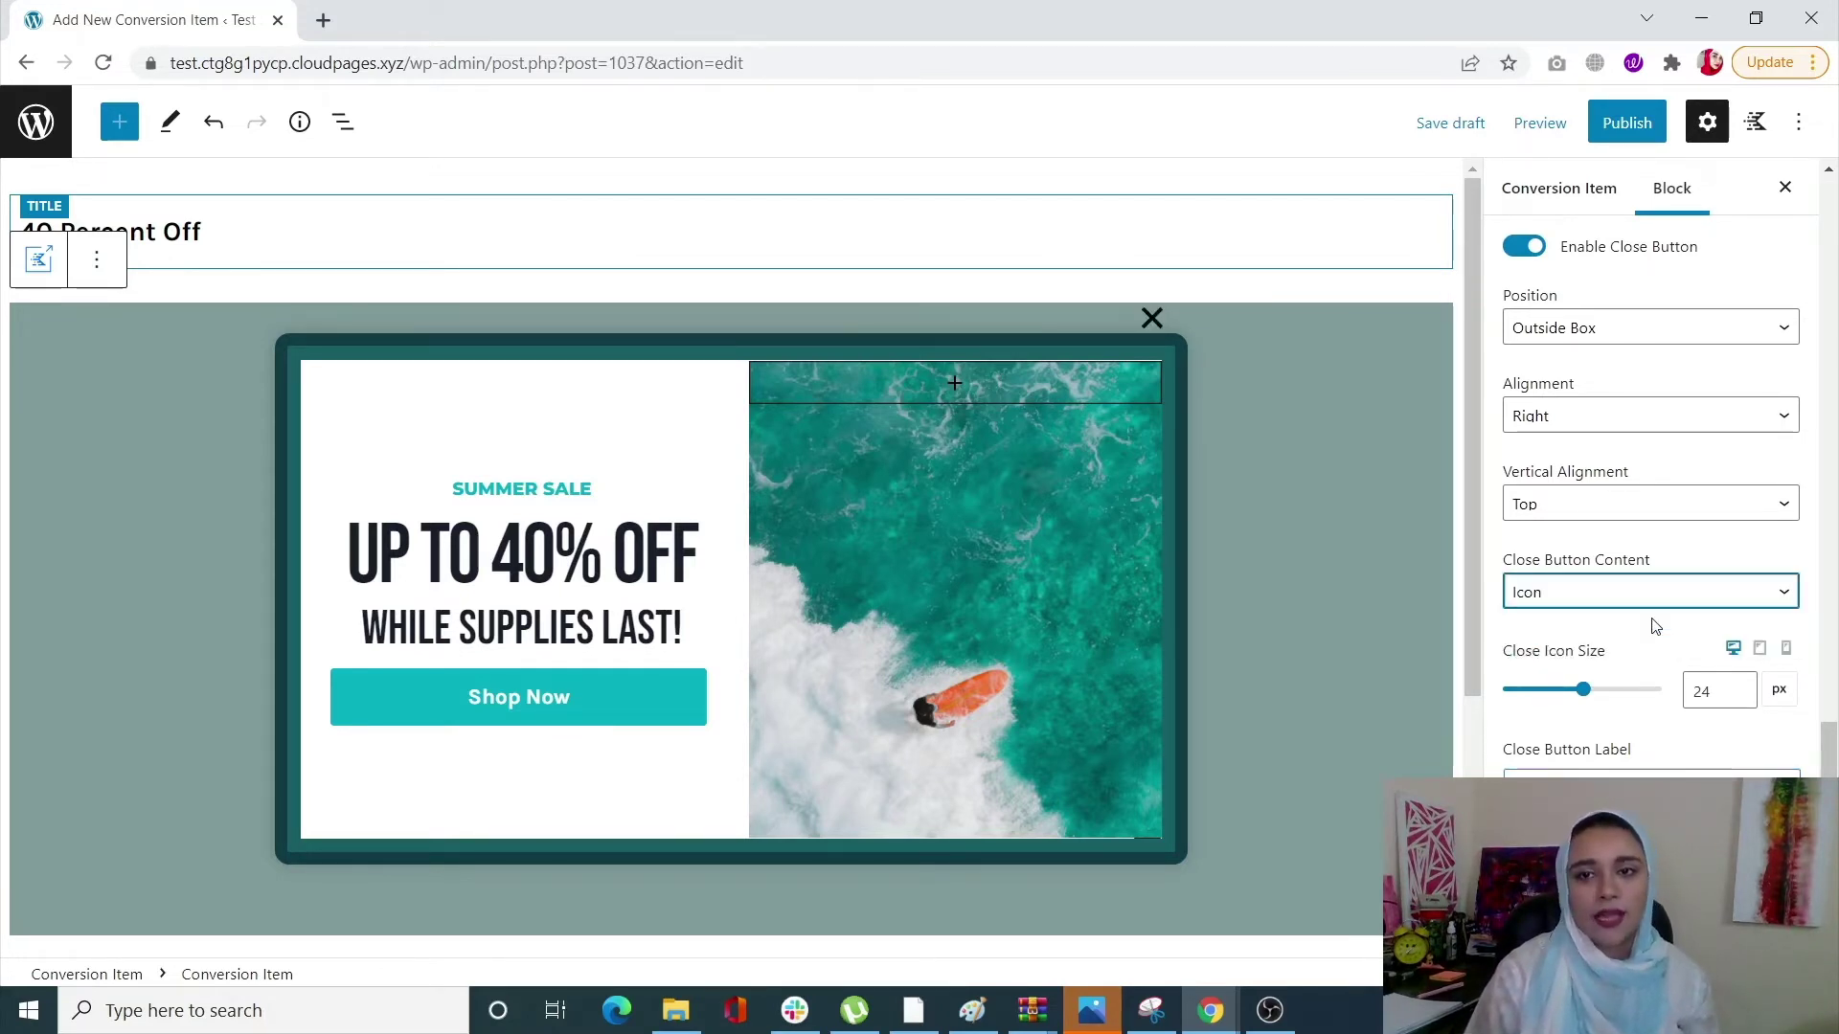
pyautogui.moveTo(1583, 693); pyautogui.dragTo(1546, 697)
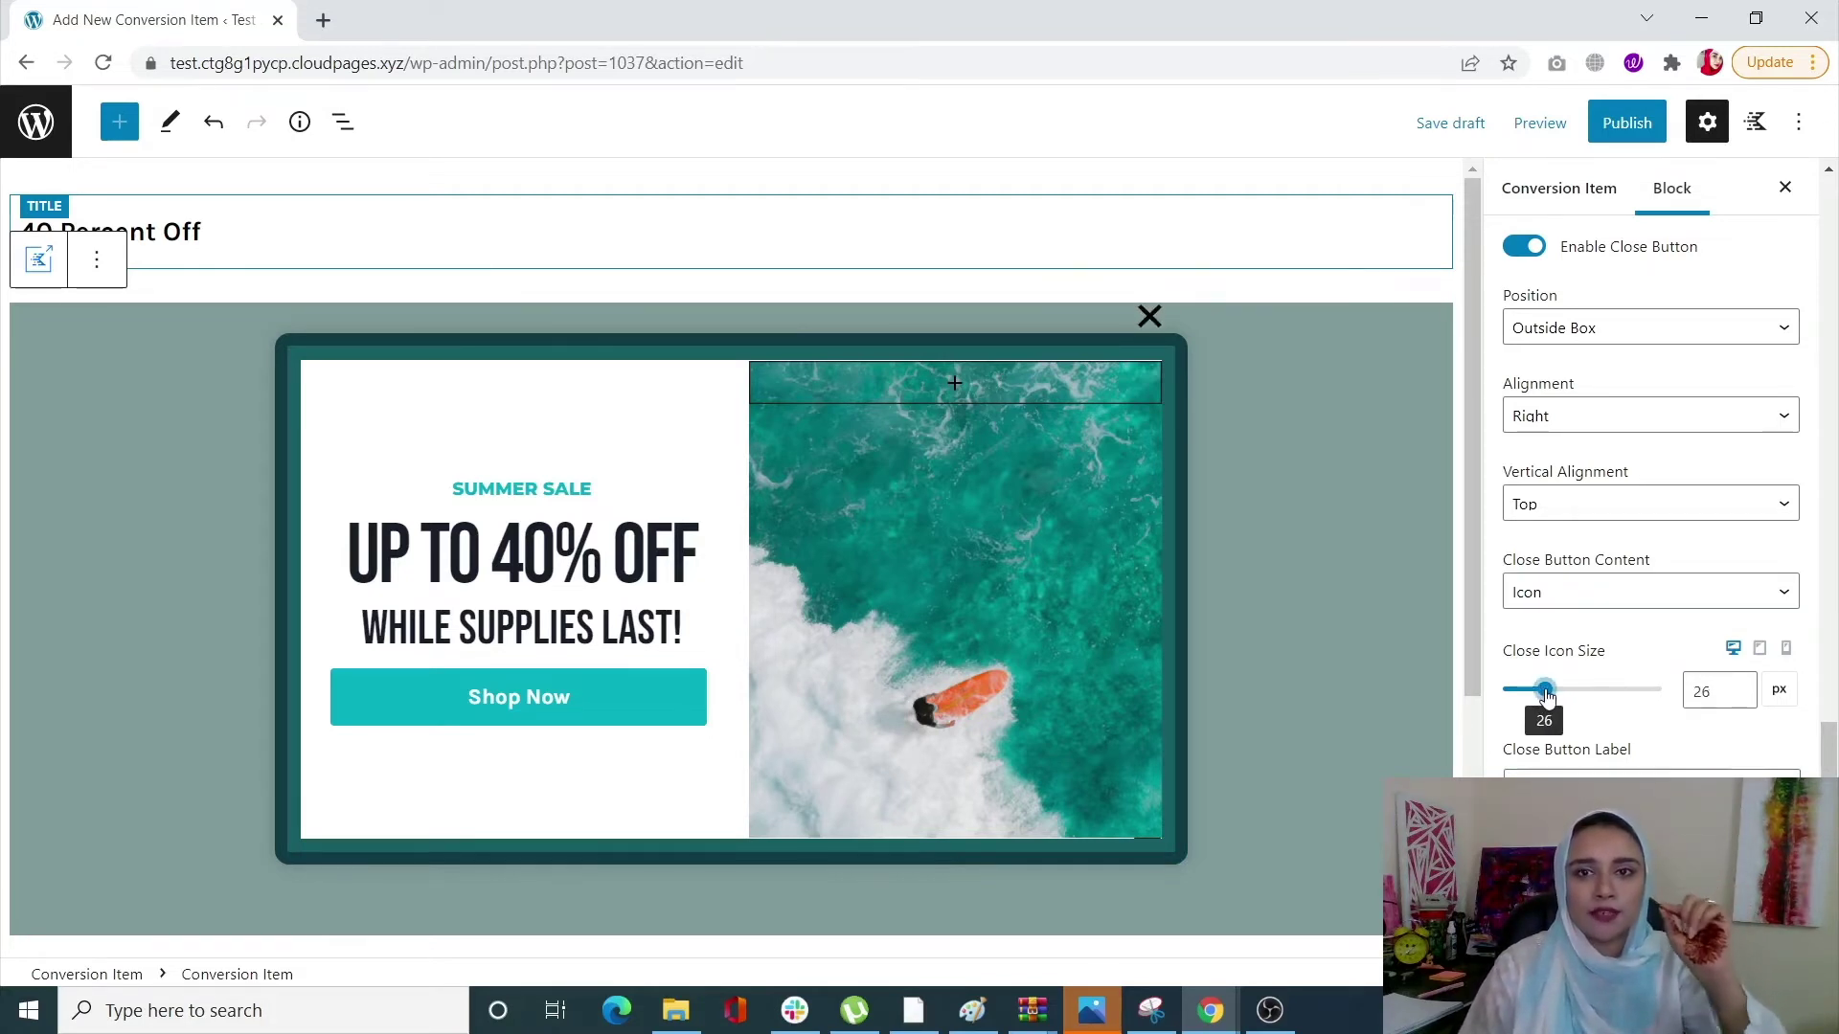
pyautogui.moveTo(1546, 697)
pyautogui.mouseDown()
pyautogui.moveTo(1508, 688)
pyautogui.moveTo(1541, 698)
pyautogui.mouseUp()
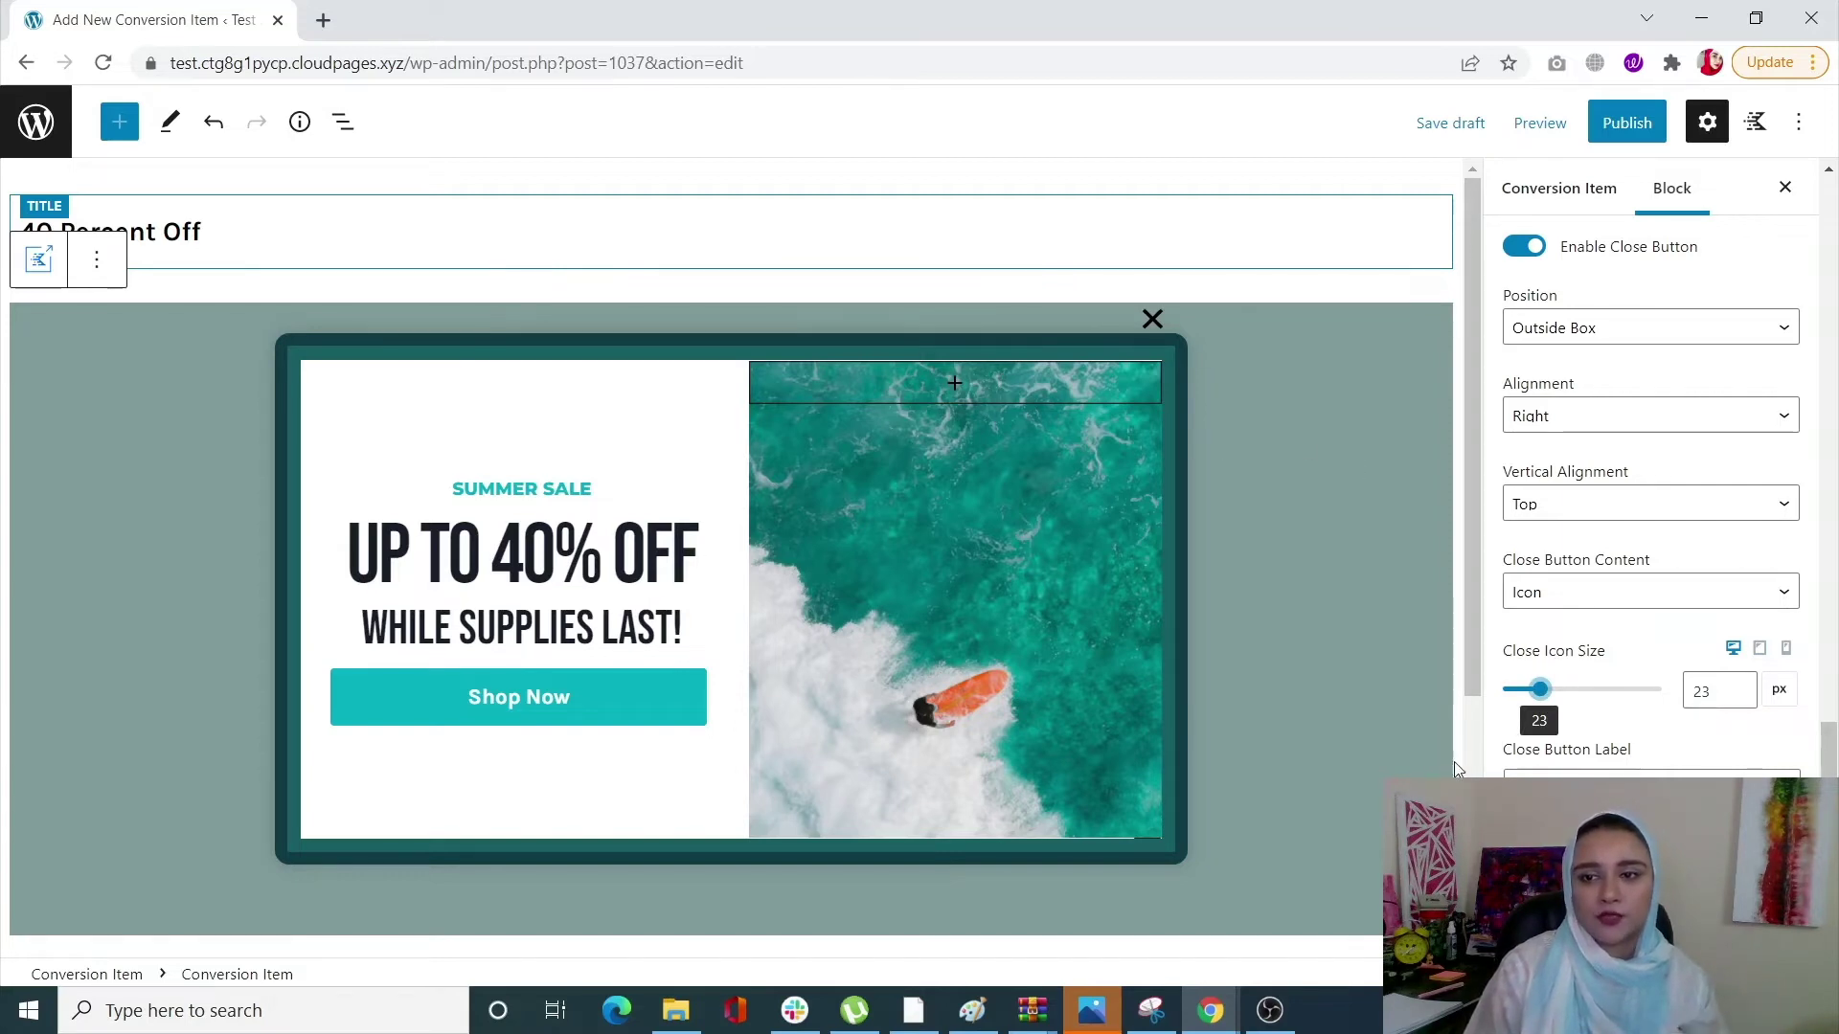
# Set the close button's hover color to the pink palette preset.
pyautogui.scroll(-1, 1580, 766)
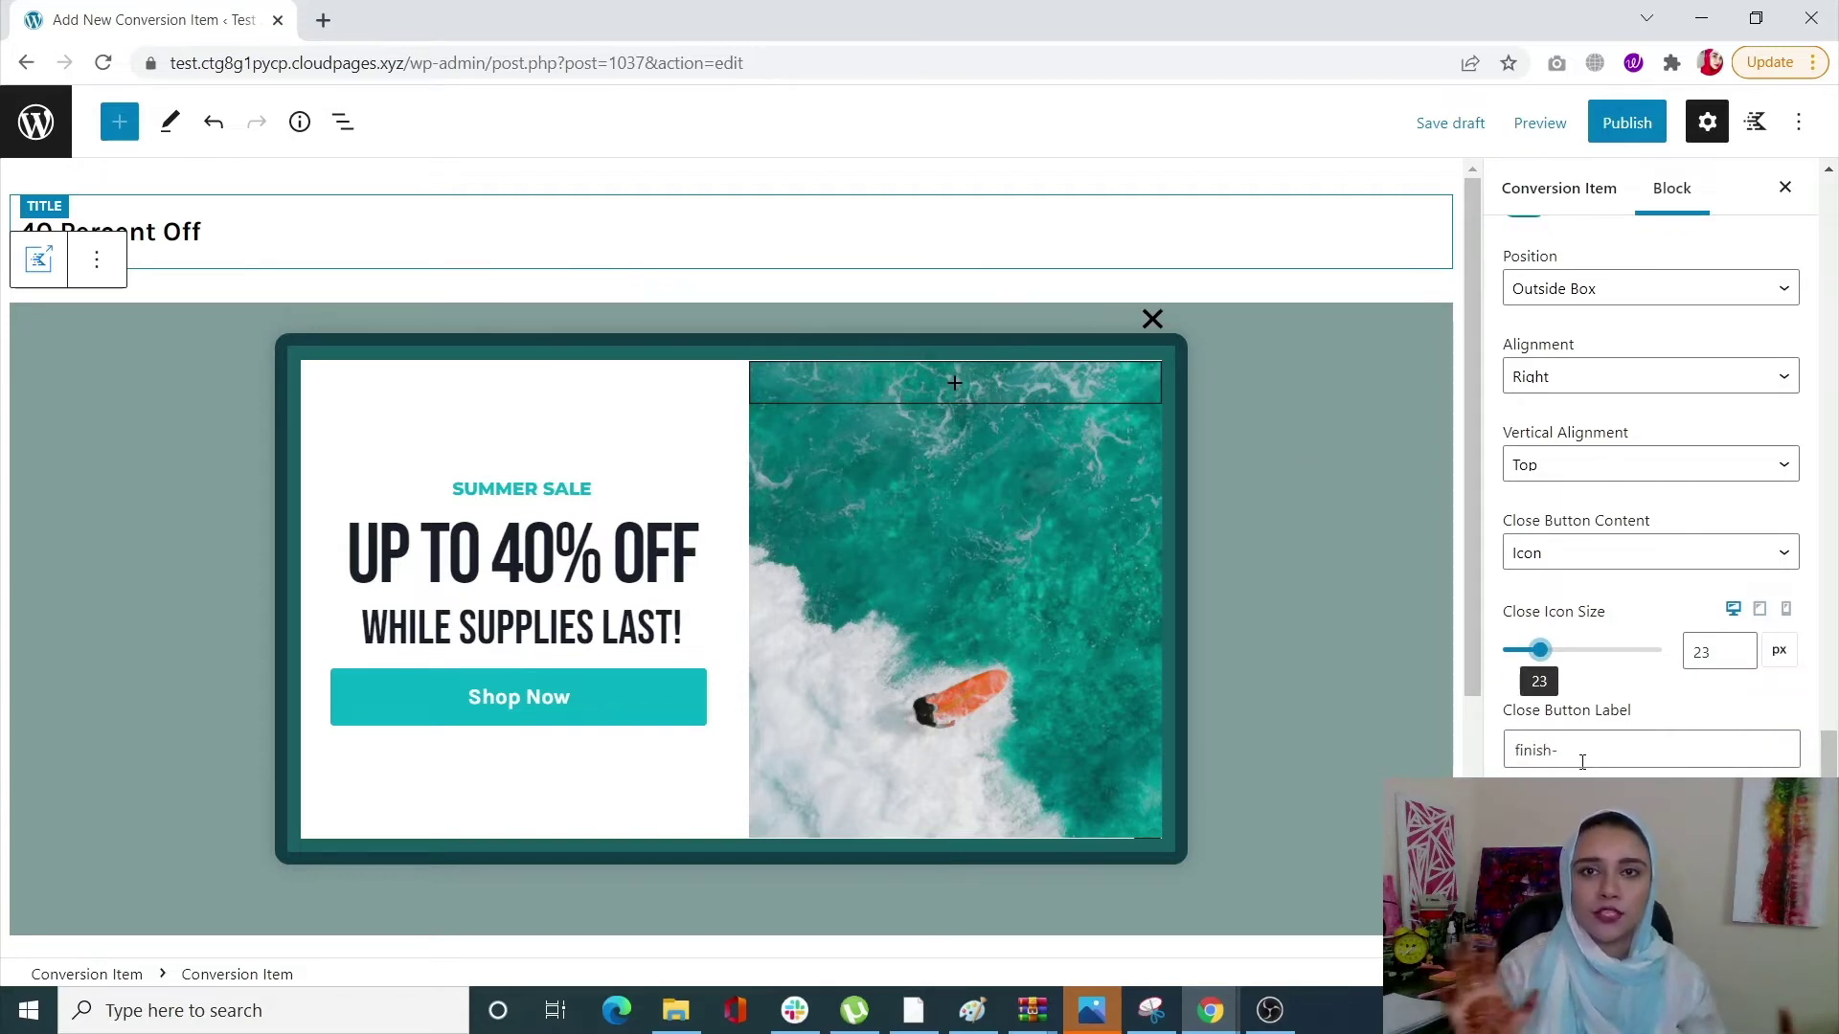
pyautogui.scroll(-2, 1528, 778)
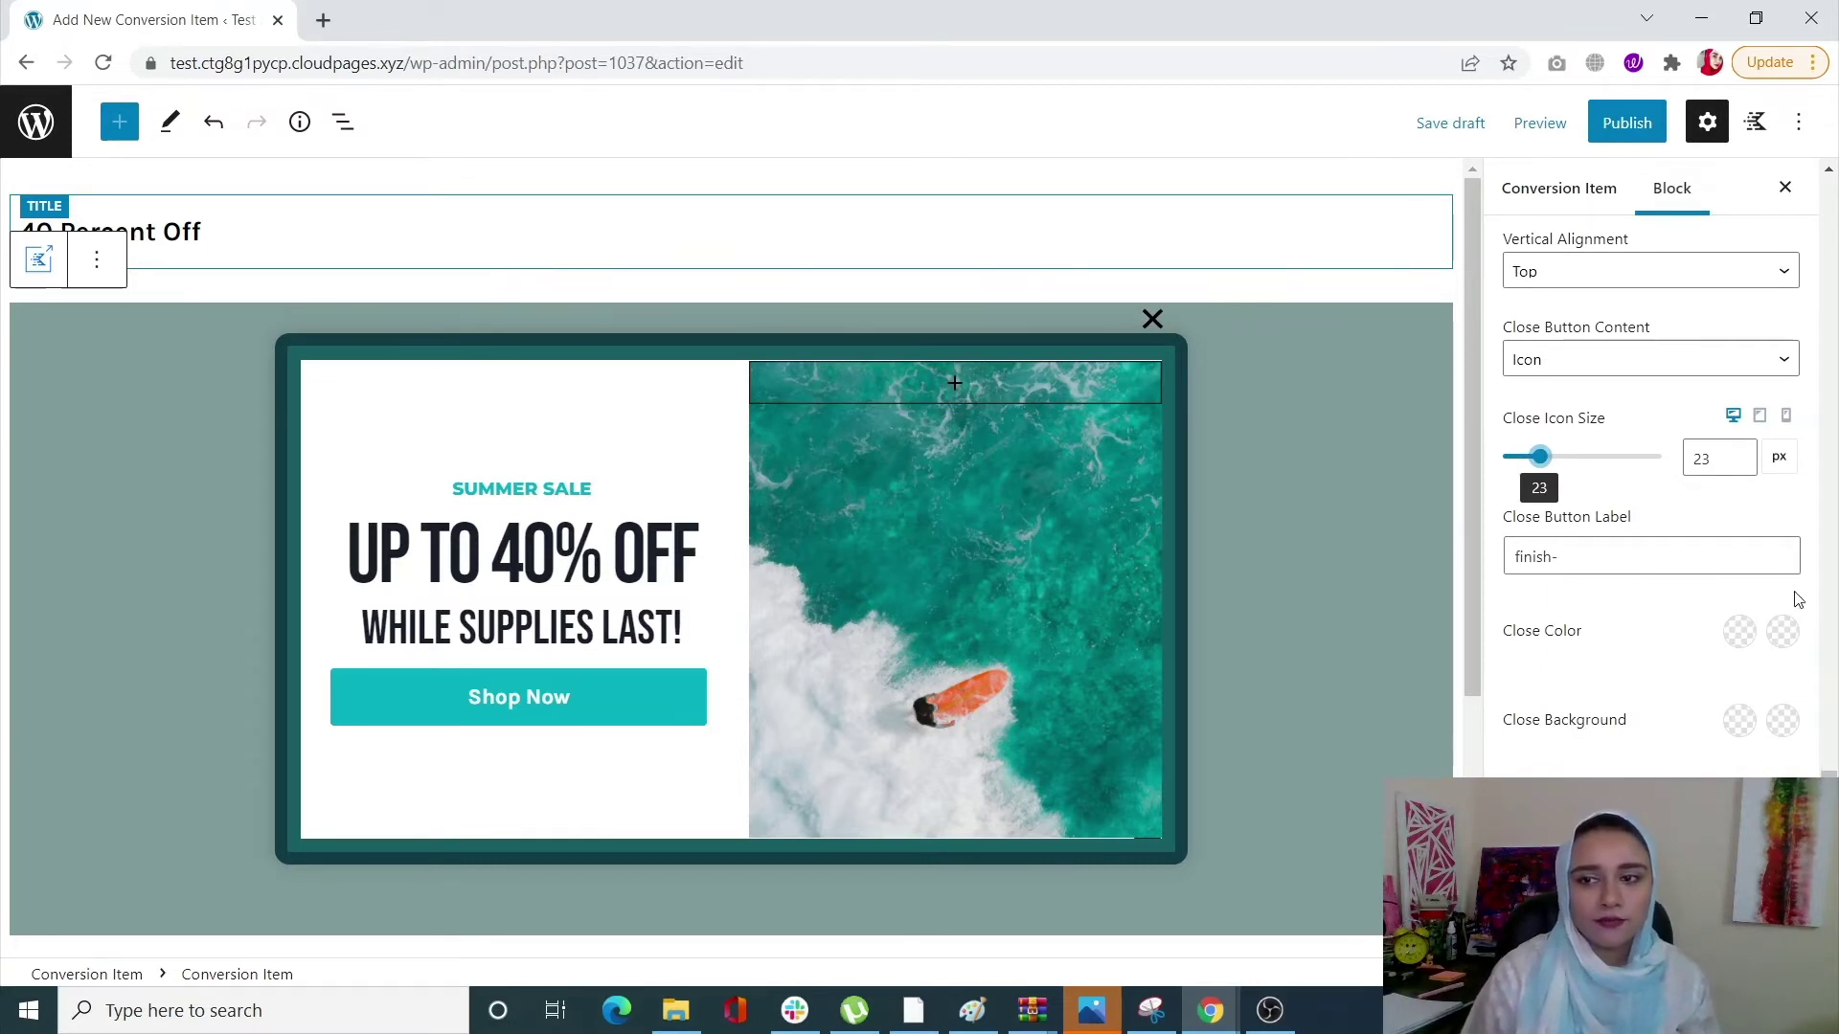
pyautogui.click(1793, 631)
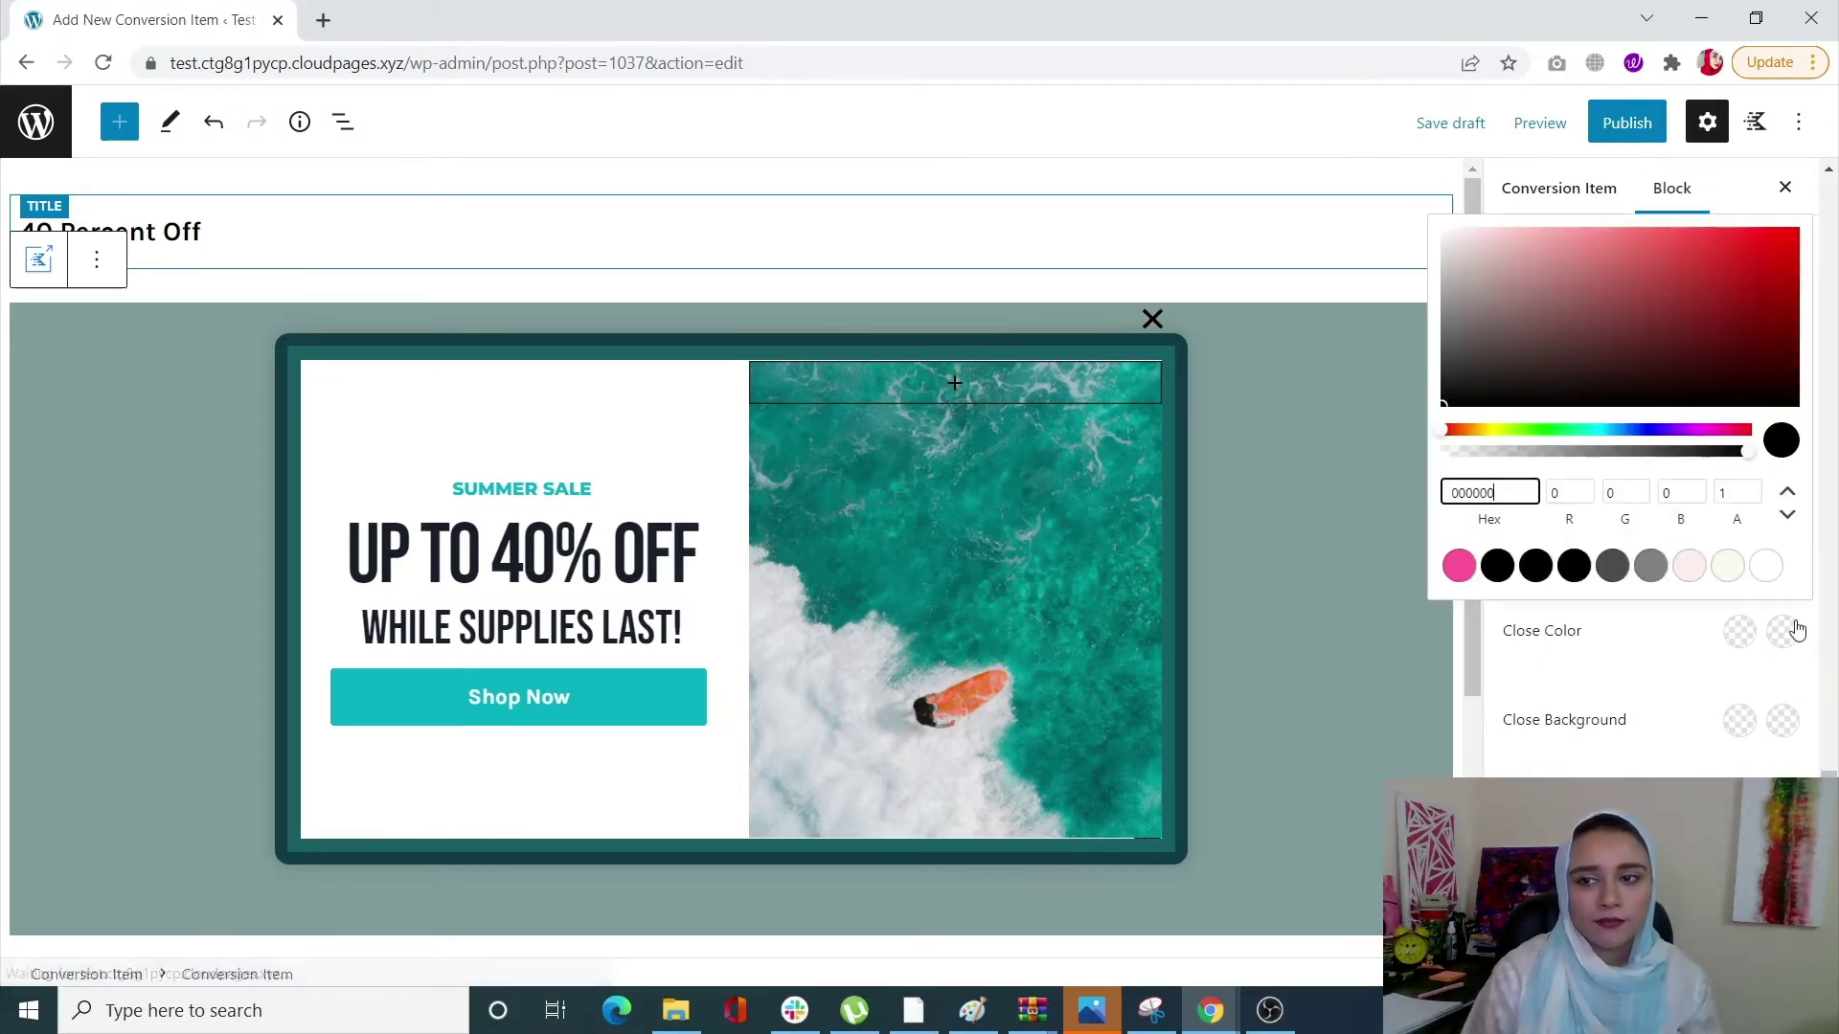
pyautogui.click(1498, 575)
pyautogui.click(1459, 566)
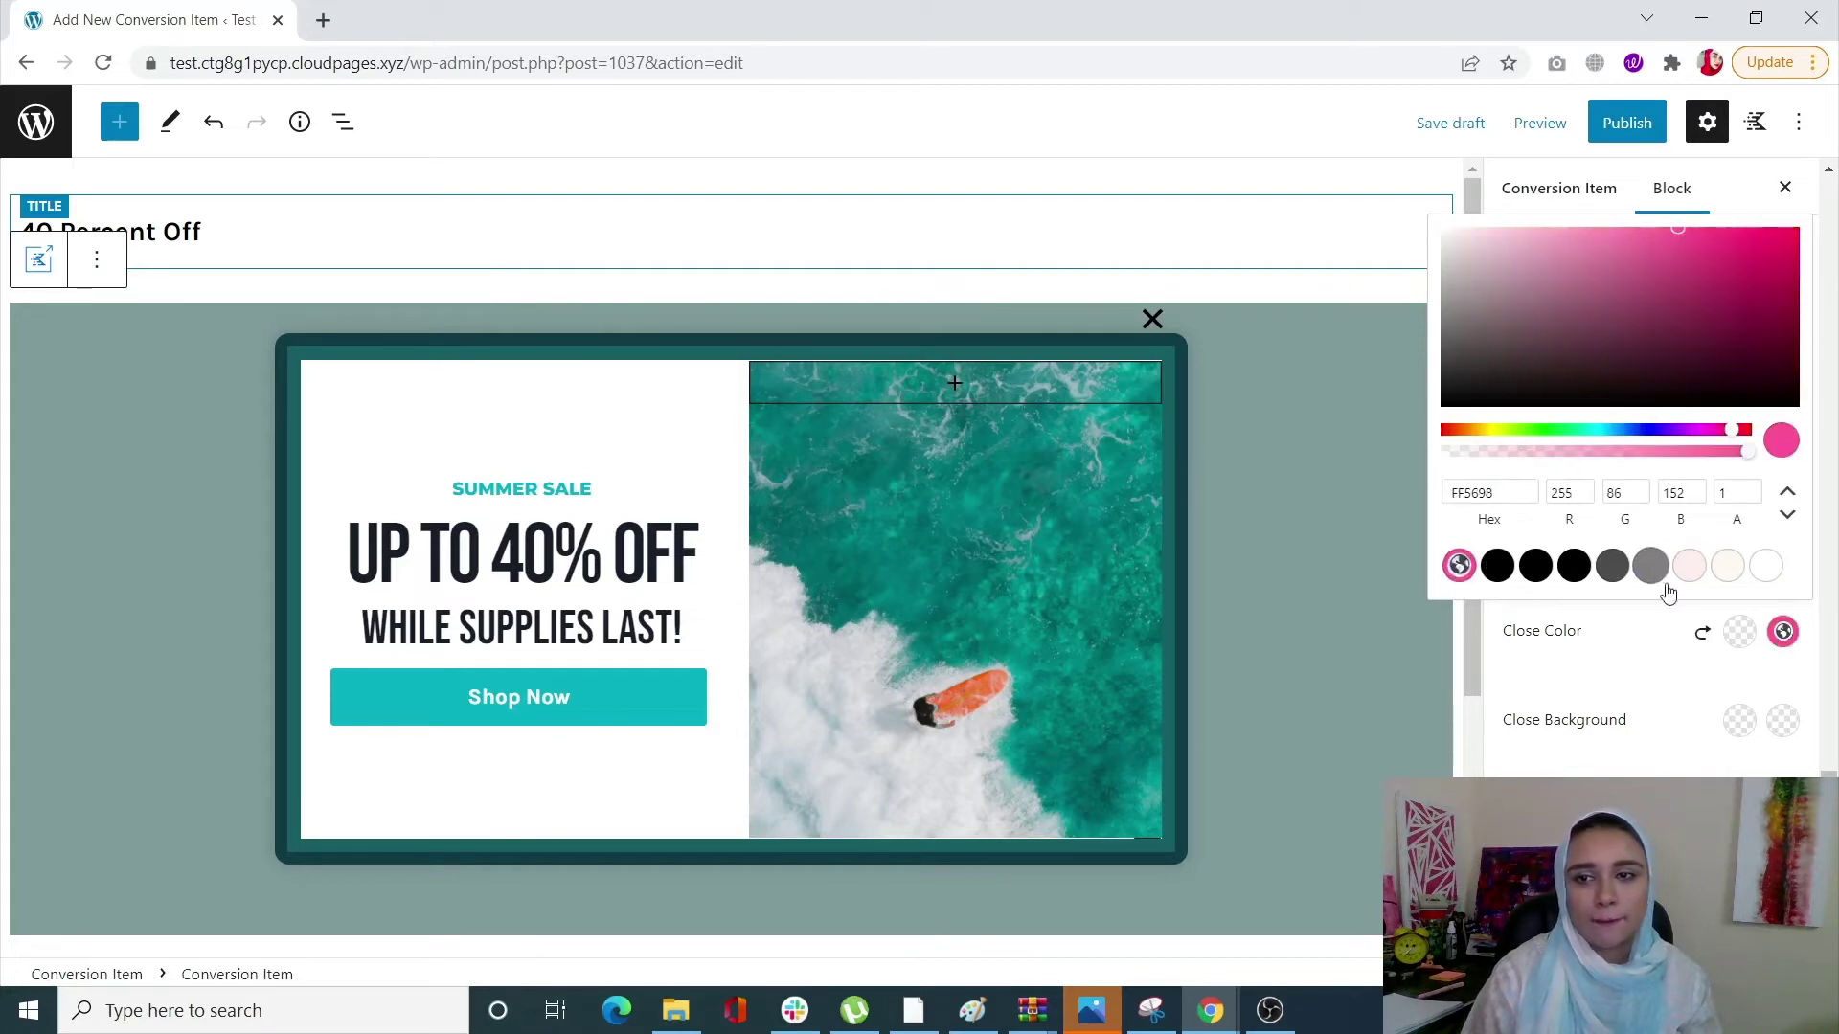
# Set the close button's normal color to a deep blue, hex 270BE6.
pyautogui.click(1740, 631)
pyautogui.click(1740, 632)
pyautogui.click(1416, 565)
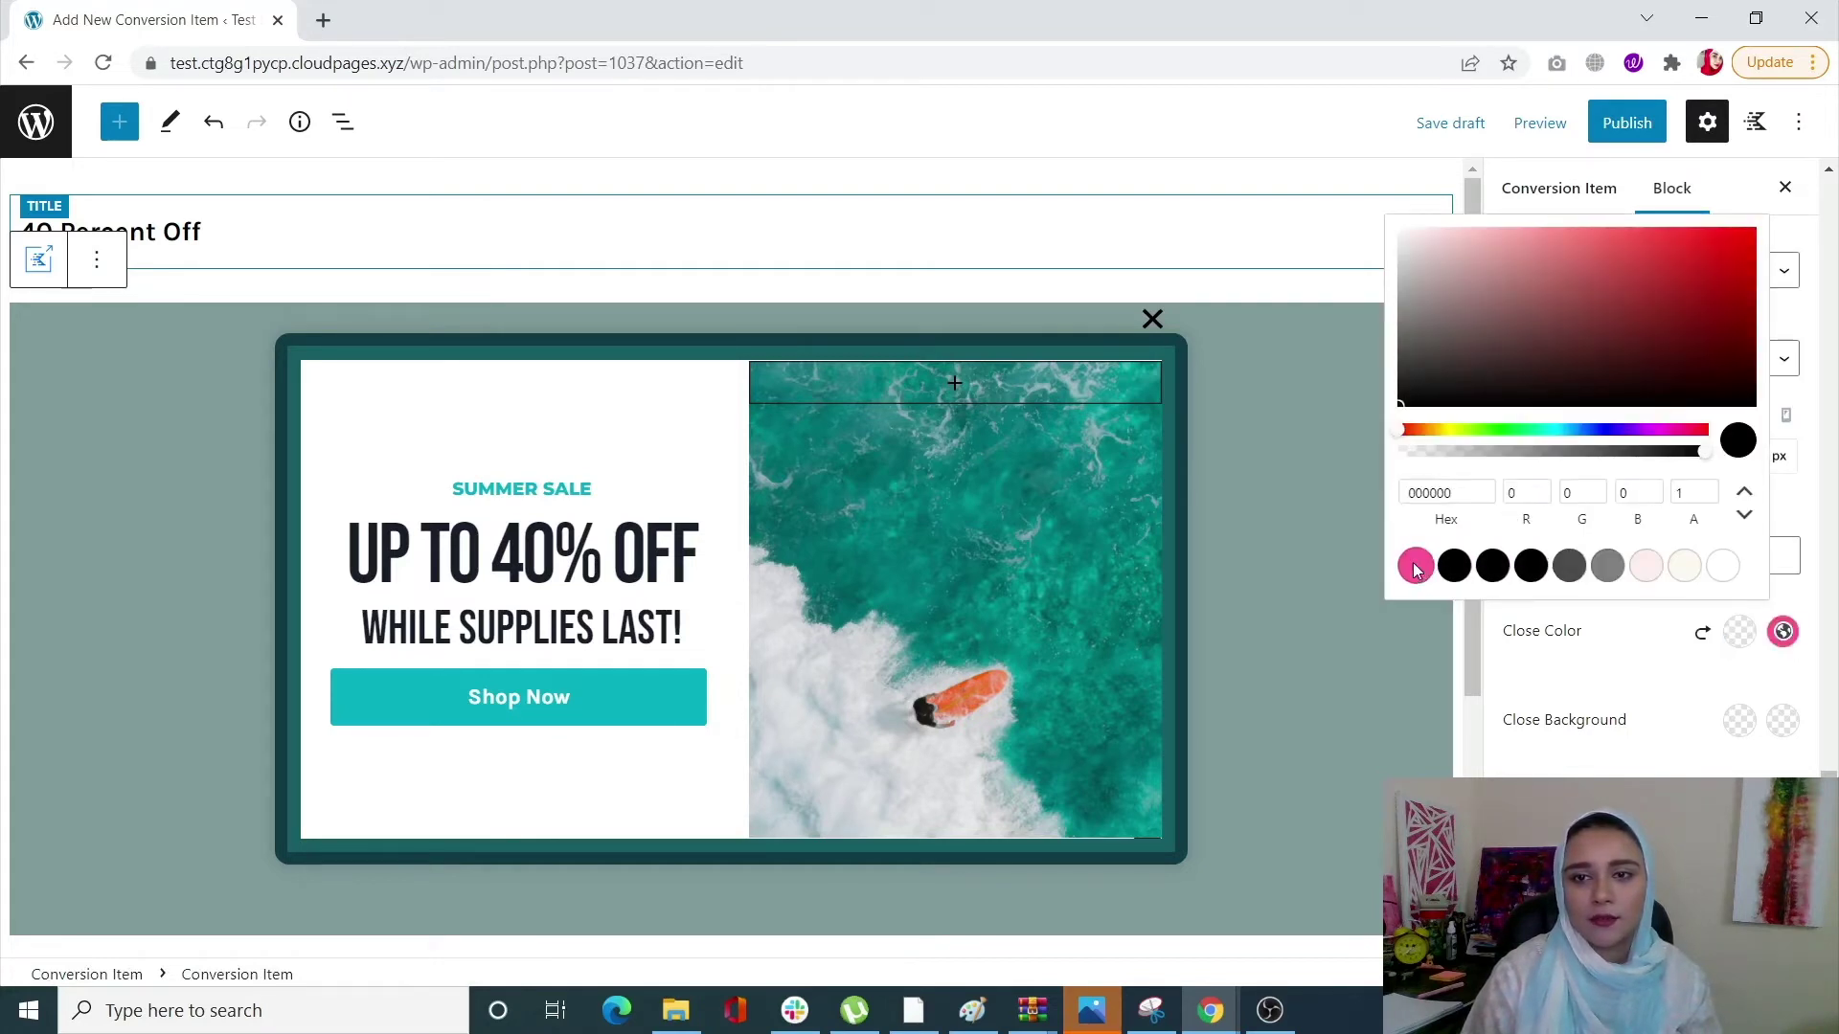
pyautogui.click(1553, 430)
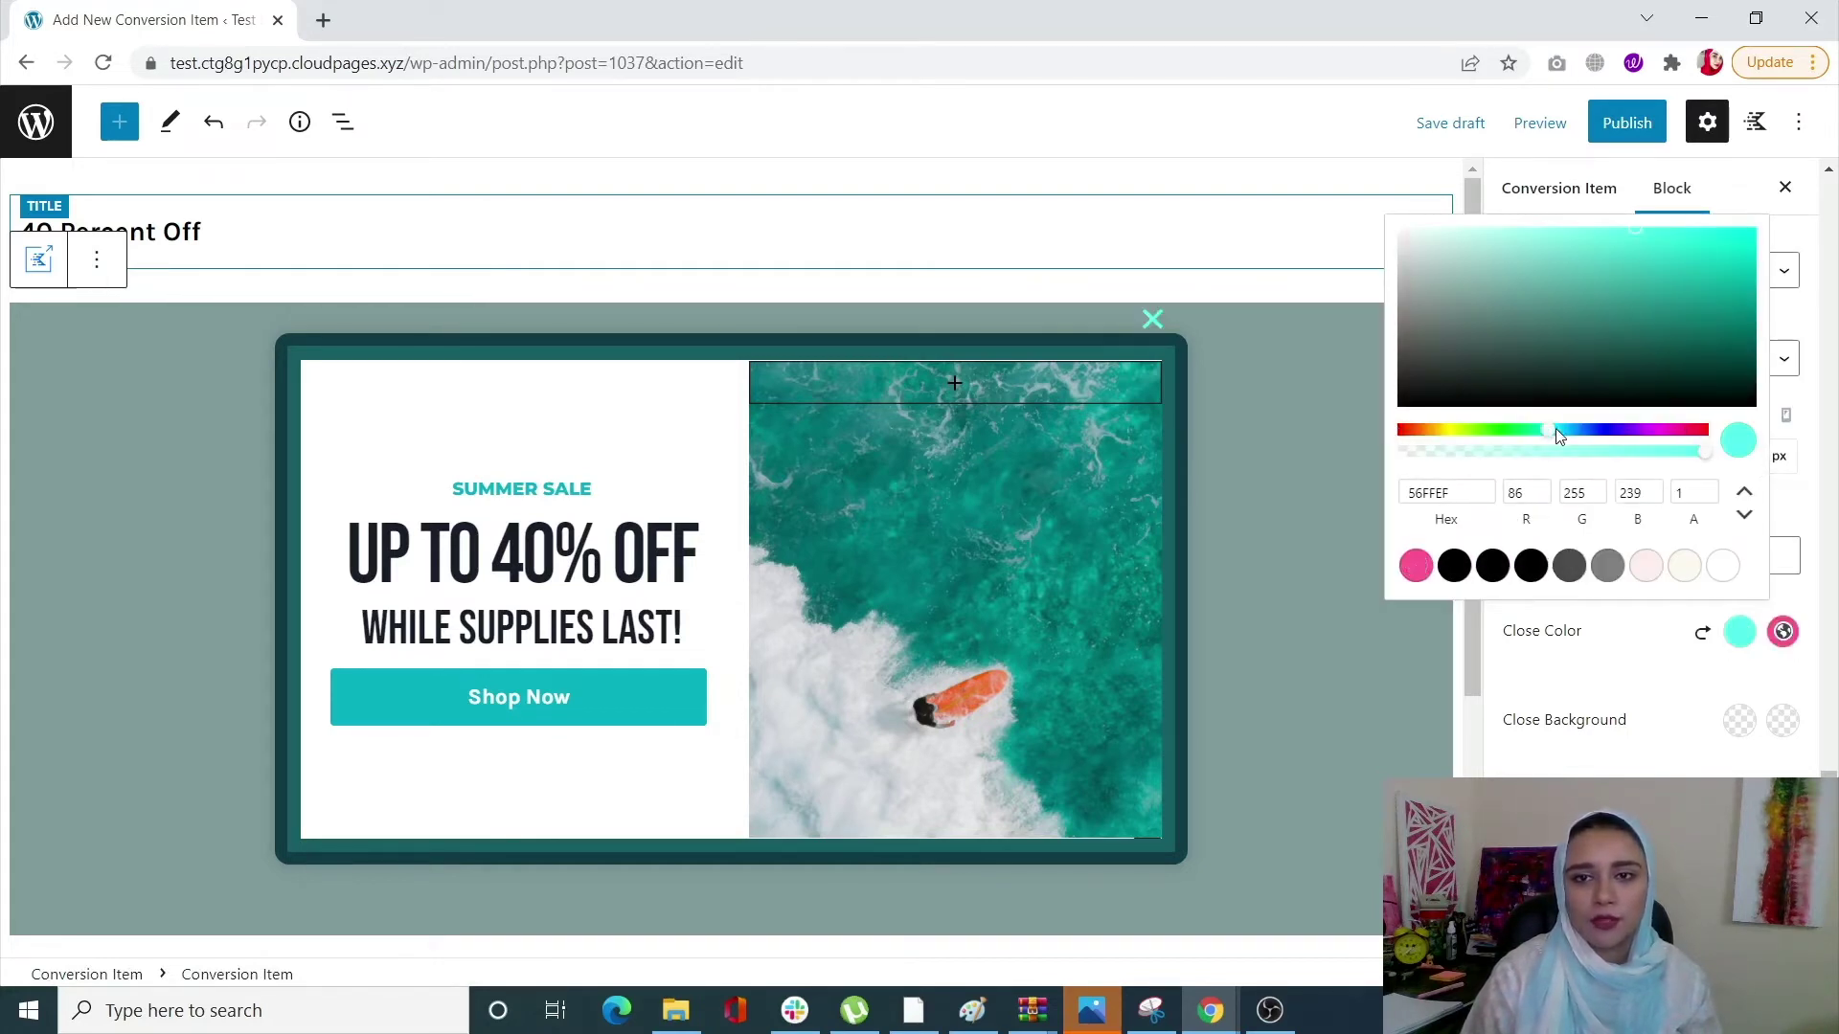
pyautogui.click(1598, 430)
pyautogui.click(1605, 430)
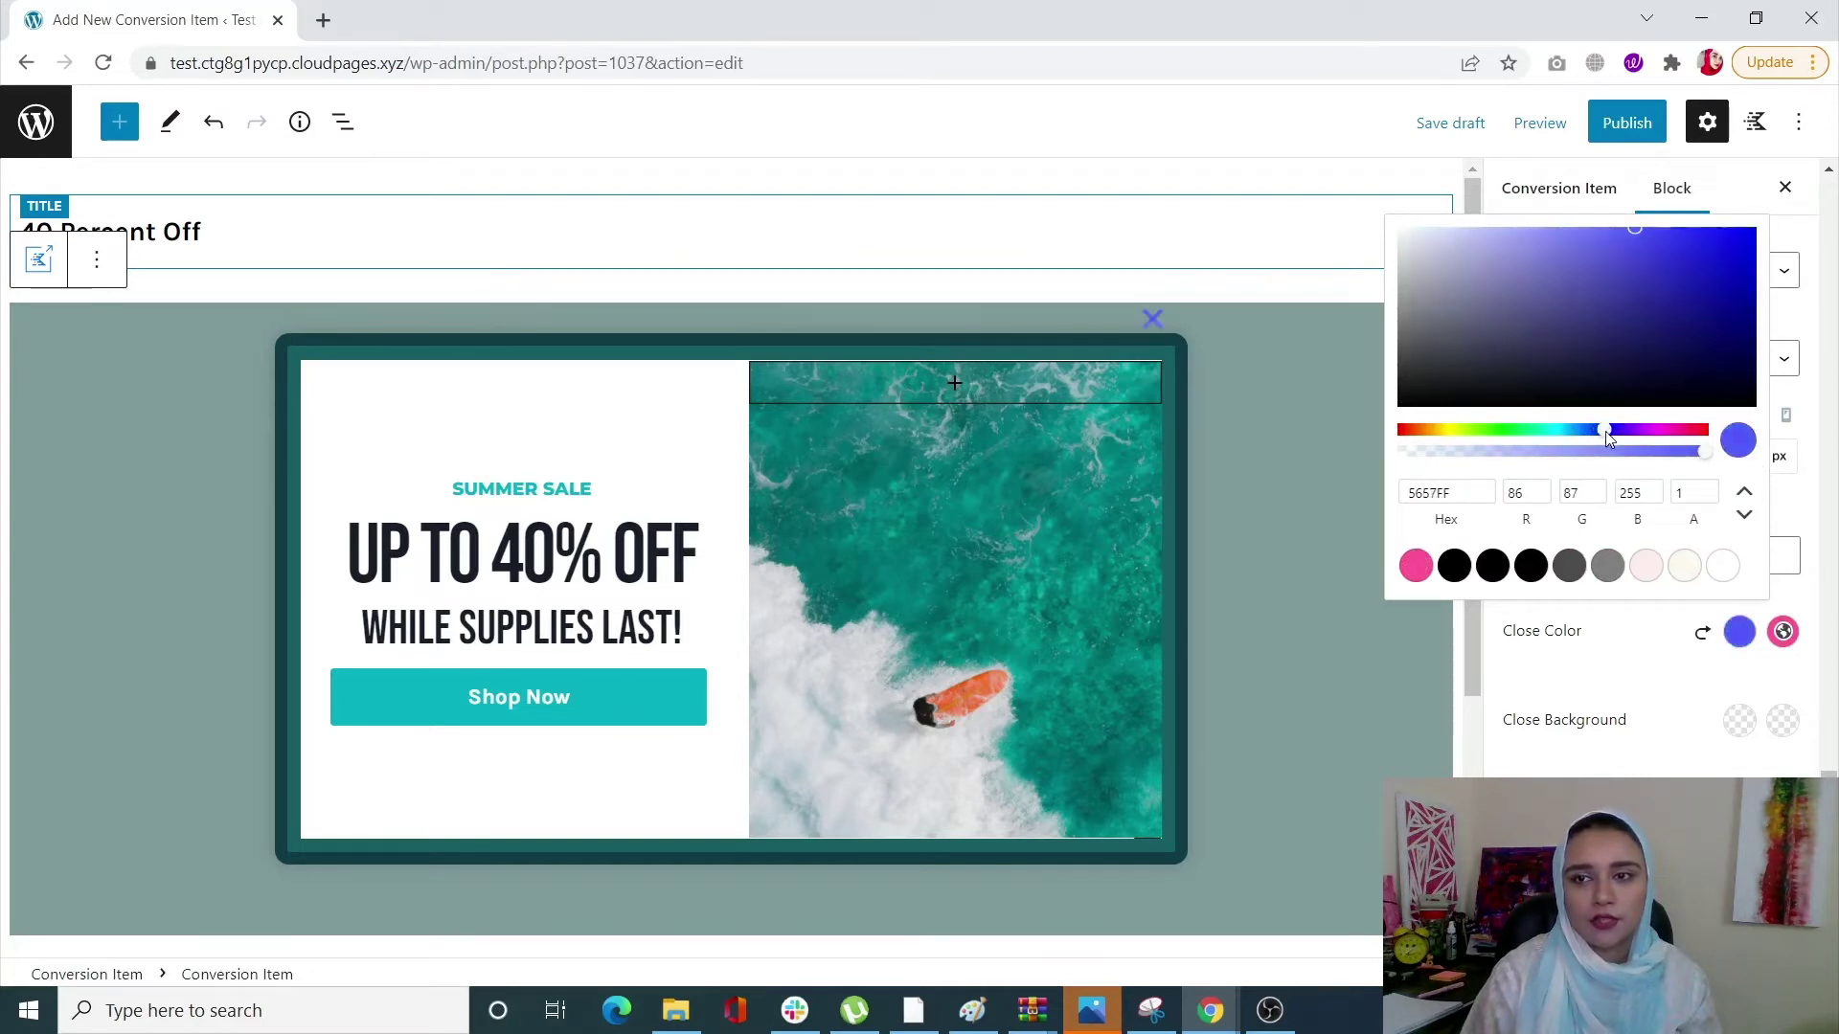
pyautogui.click(1612, 430)
pyautogui.click(1740, 246)
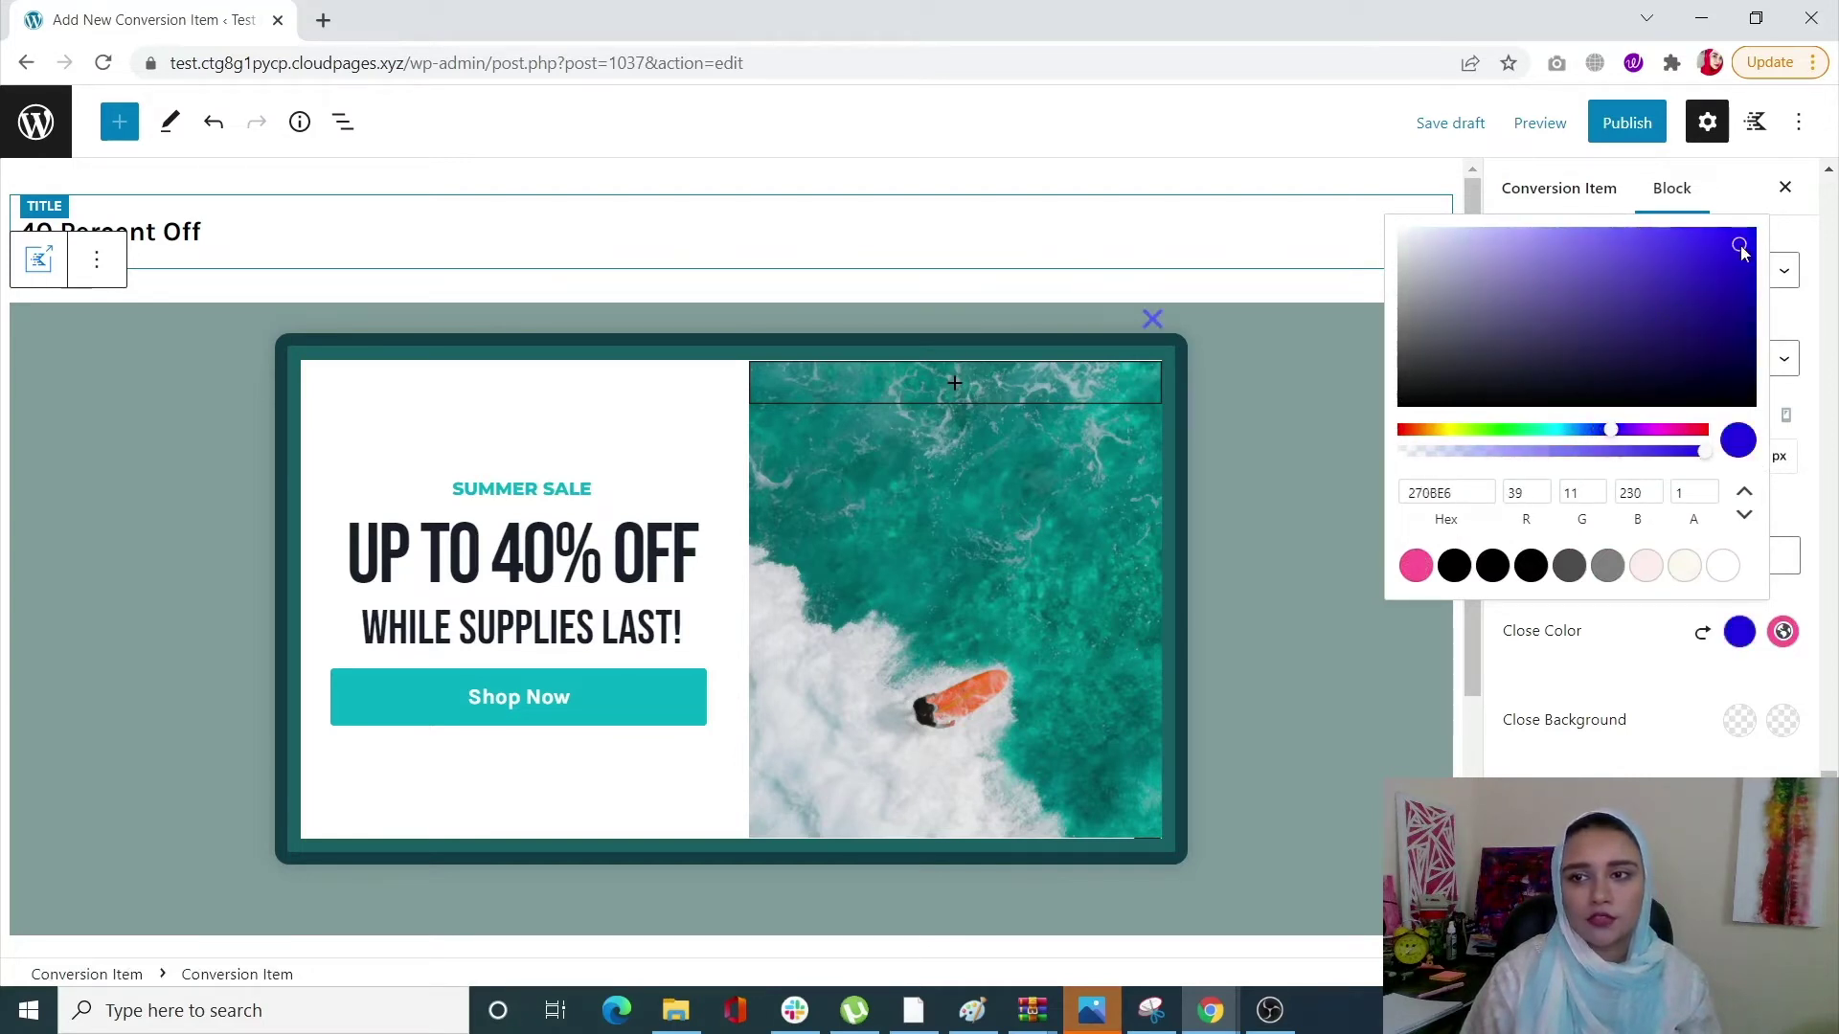
pyautogui.click(1683, 650)
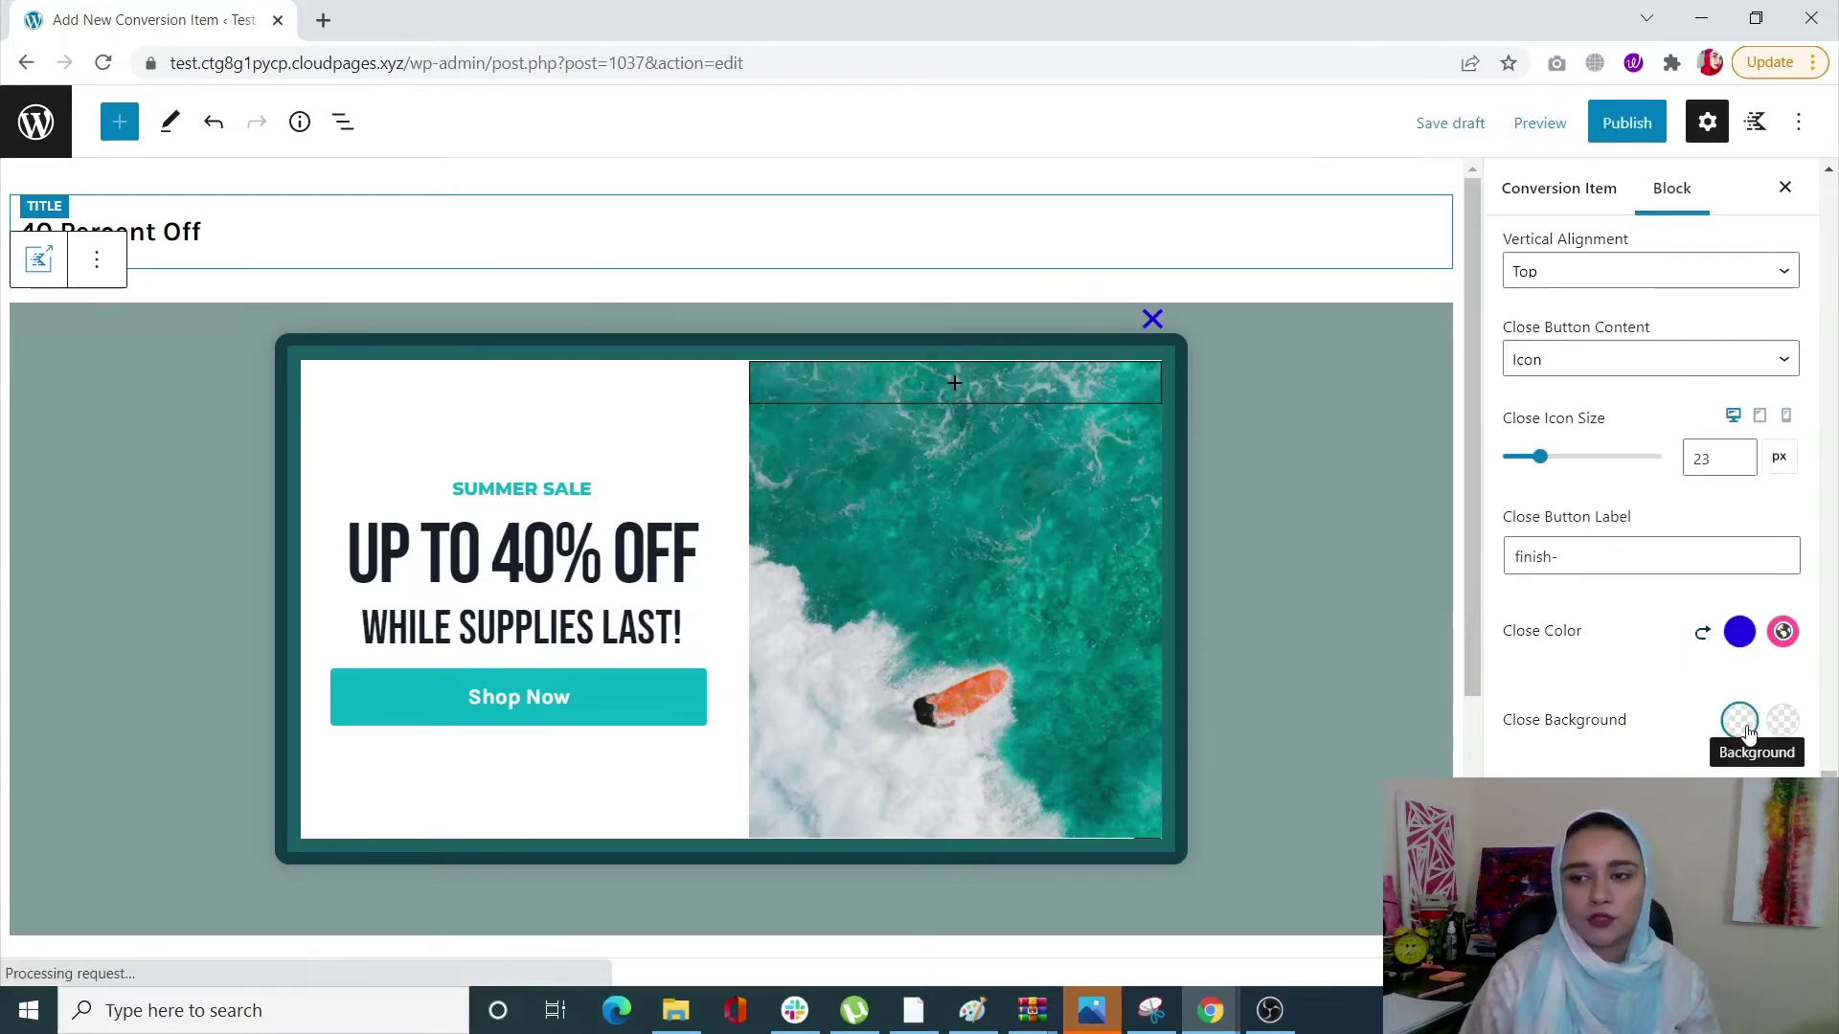
# Set the close button's normal background to a light aqua, hex 84E1E7.
pyautogui.click(1741, 724)
pyautogui.moveTo(1571, 525); pyautogui.dragTo(1608, 527)
pyautogui.click(1657, 522)
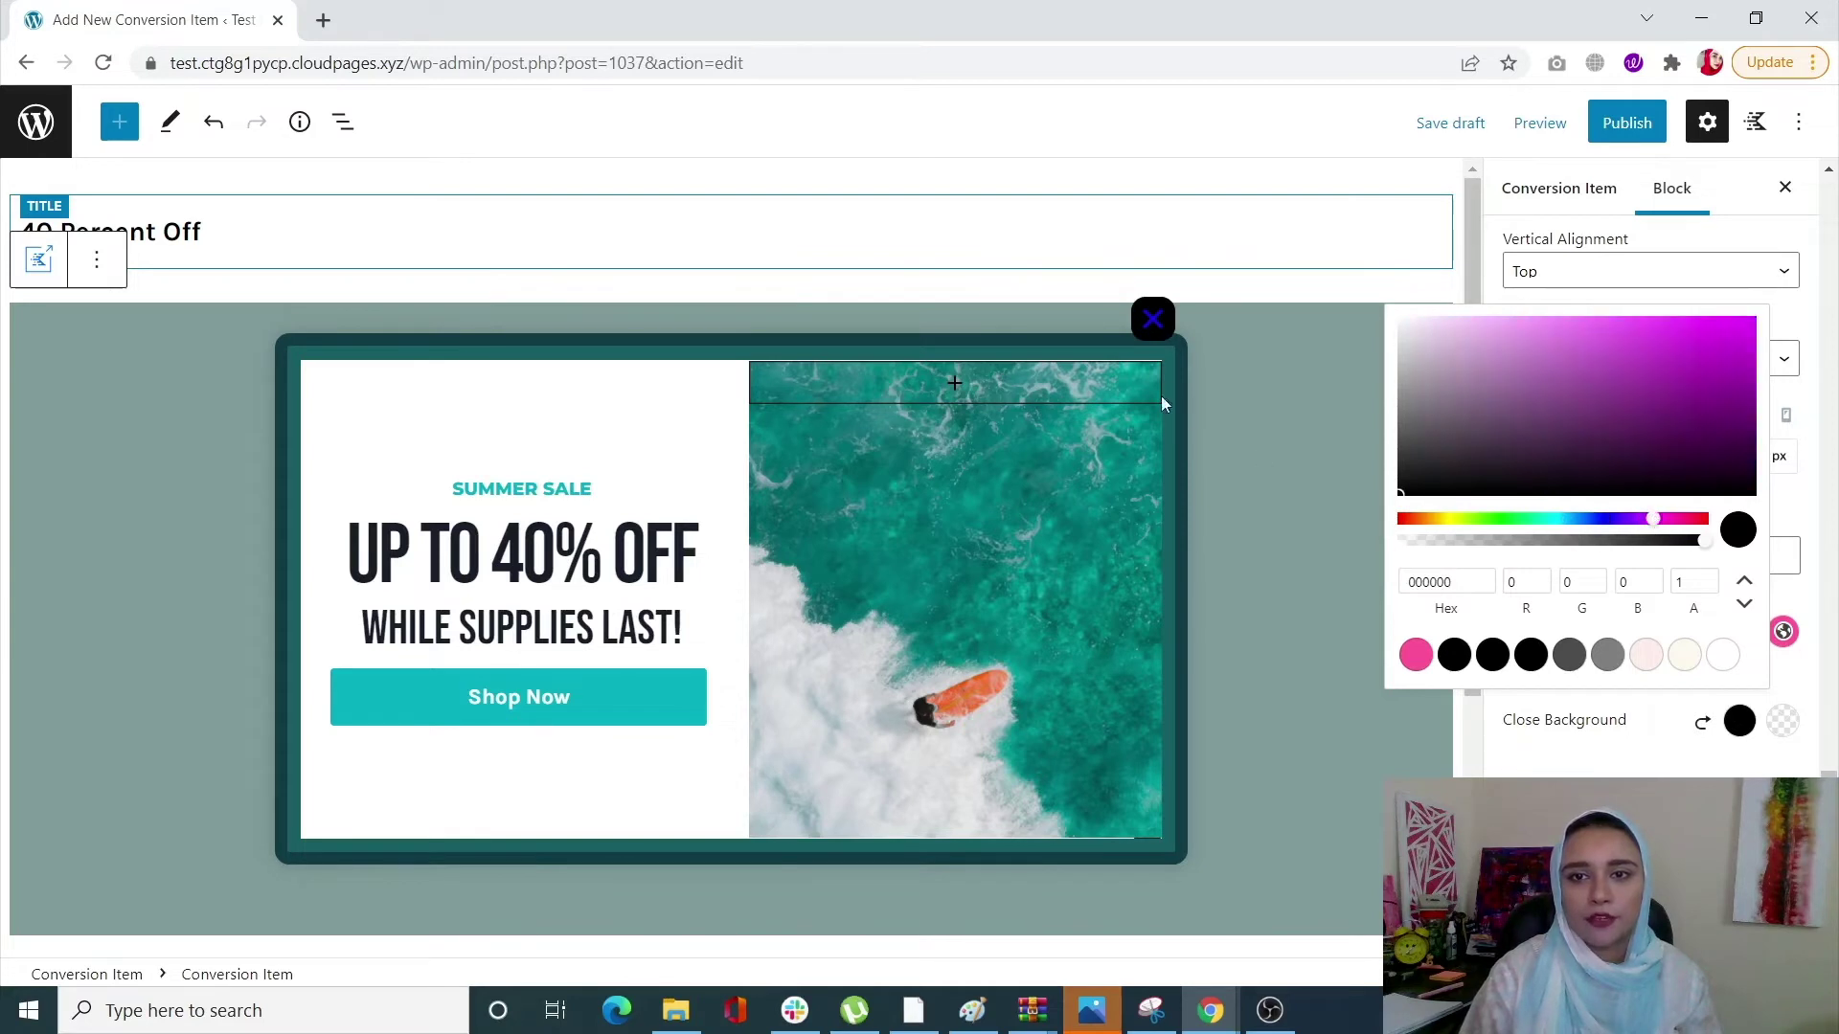
pyautogui.moveTo(1444, 523); pyautogui.dragTo(1473, 520)
pyautogui.click(1549, 523)
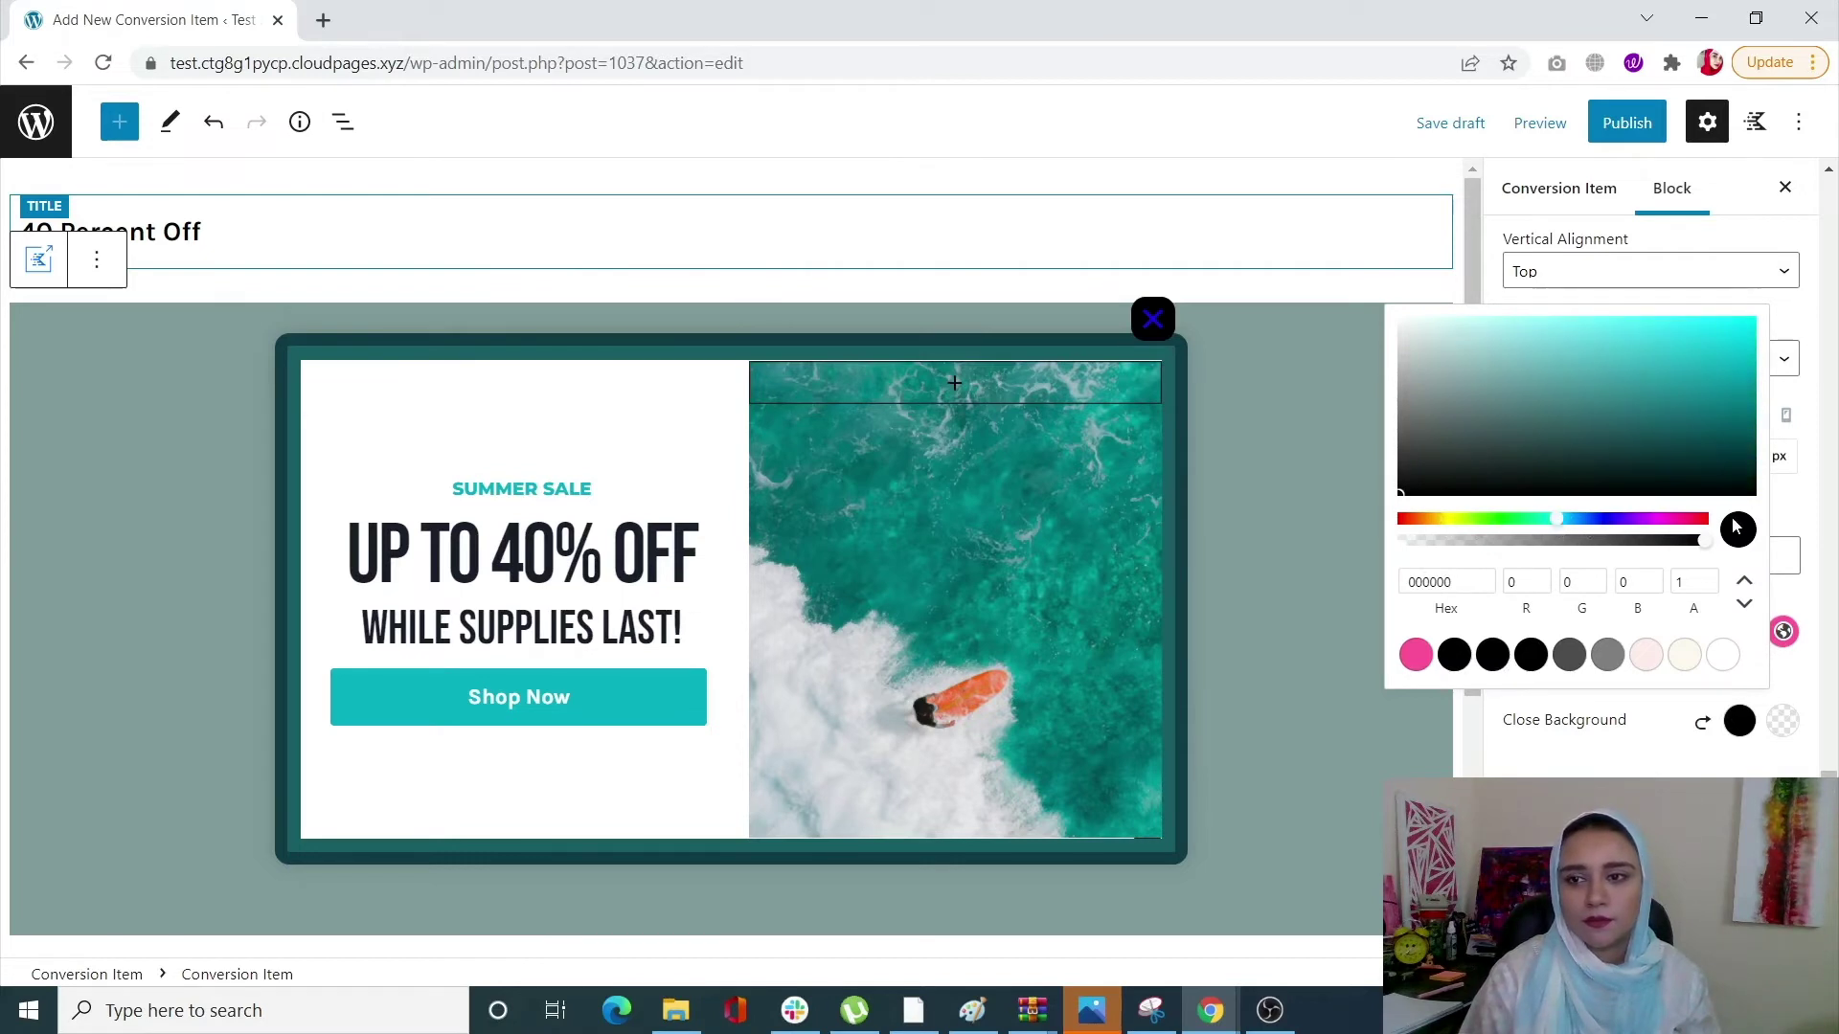
pyautogui.click(1679, 355)
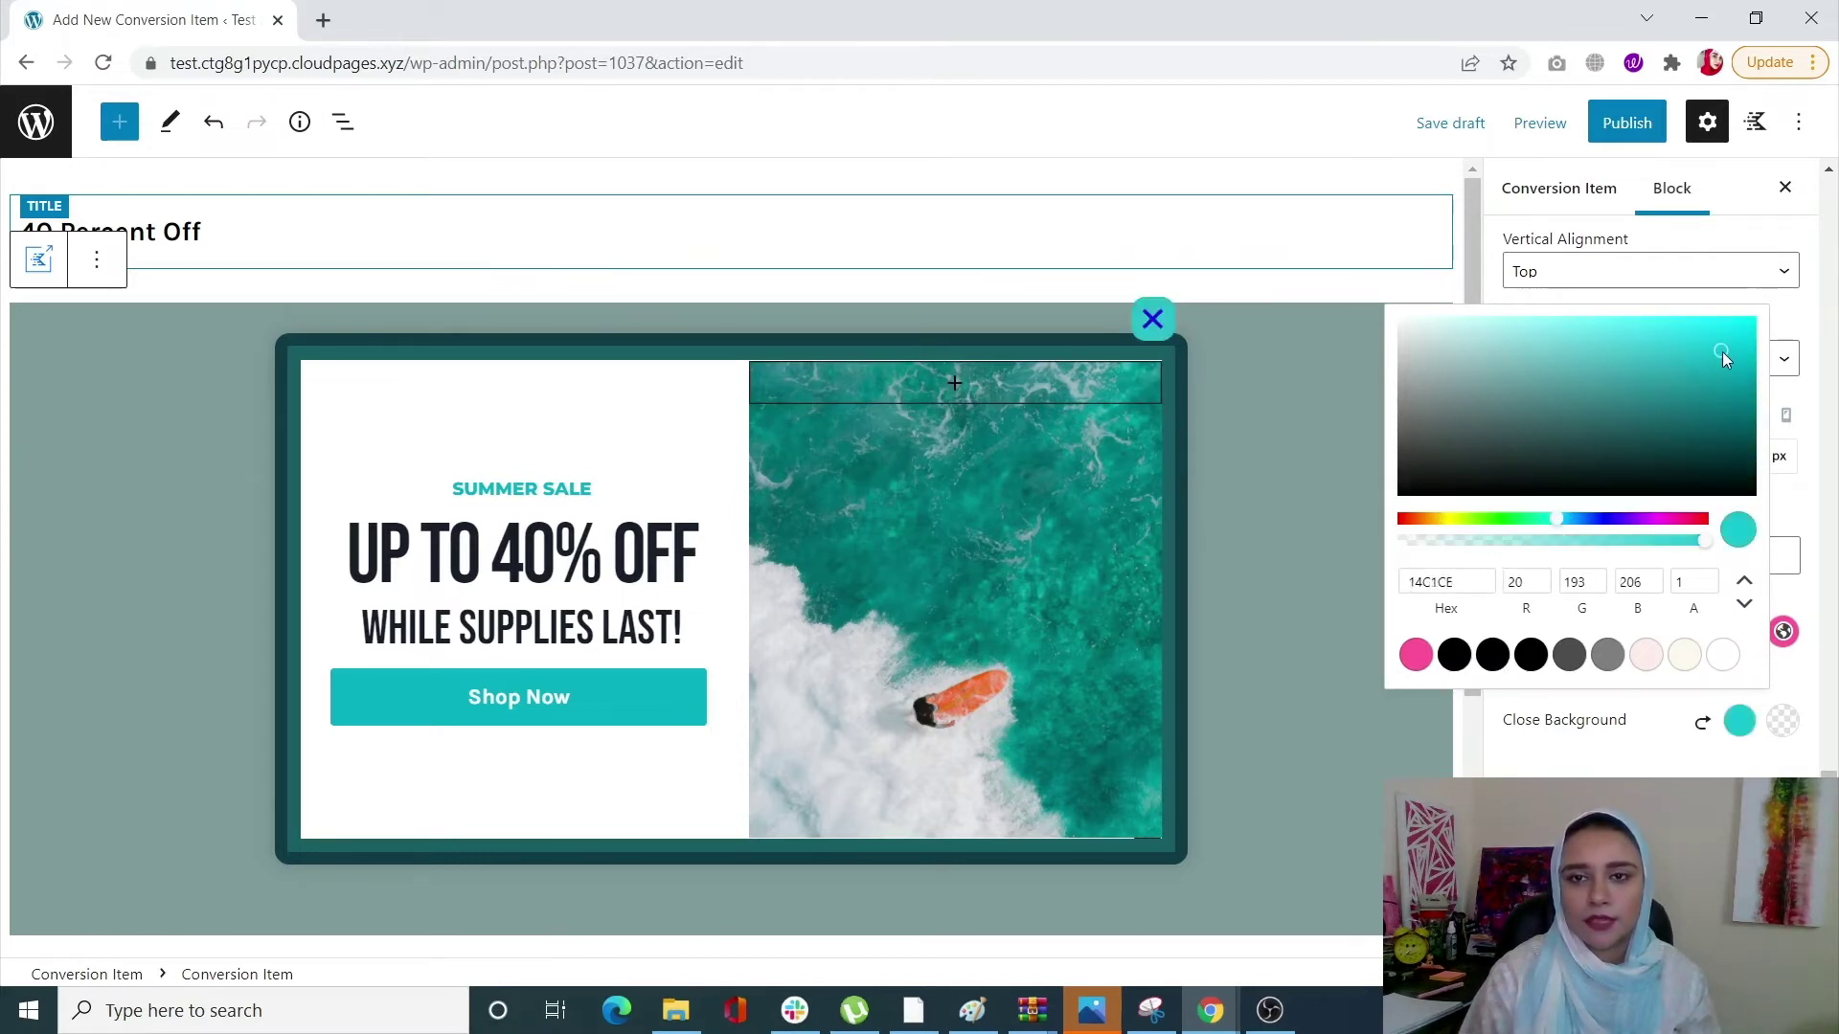
pyautogui.moveTo(1680, 387); pyautogui.dragTo(1552, 333)
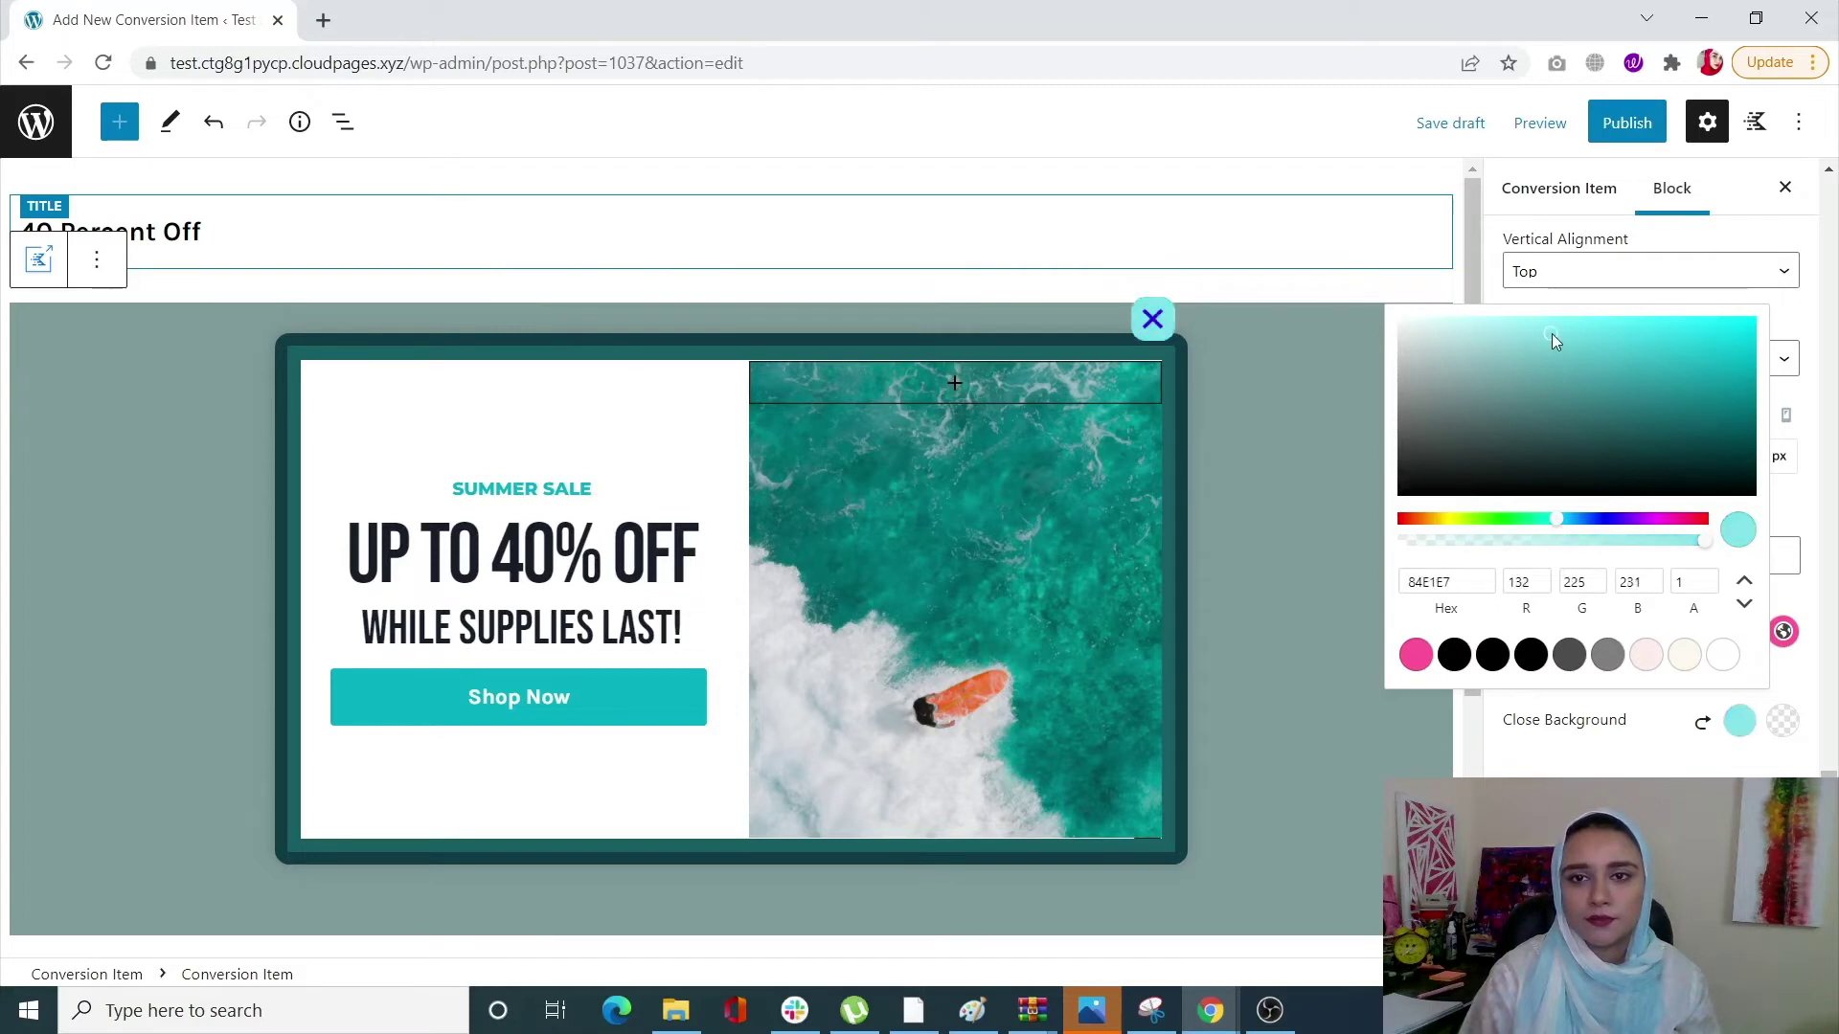
pyautogui.click(1645, 756)
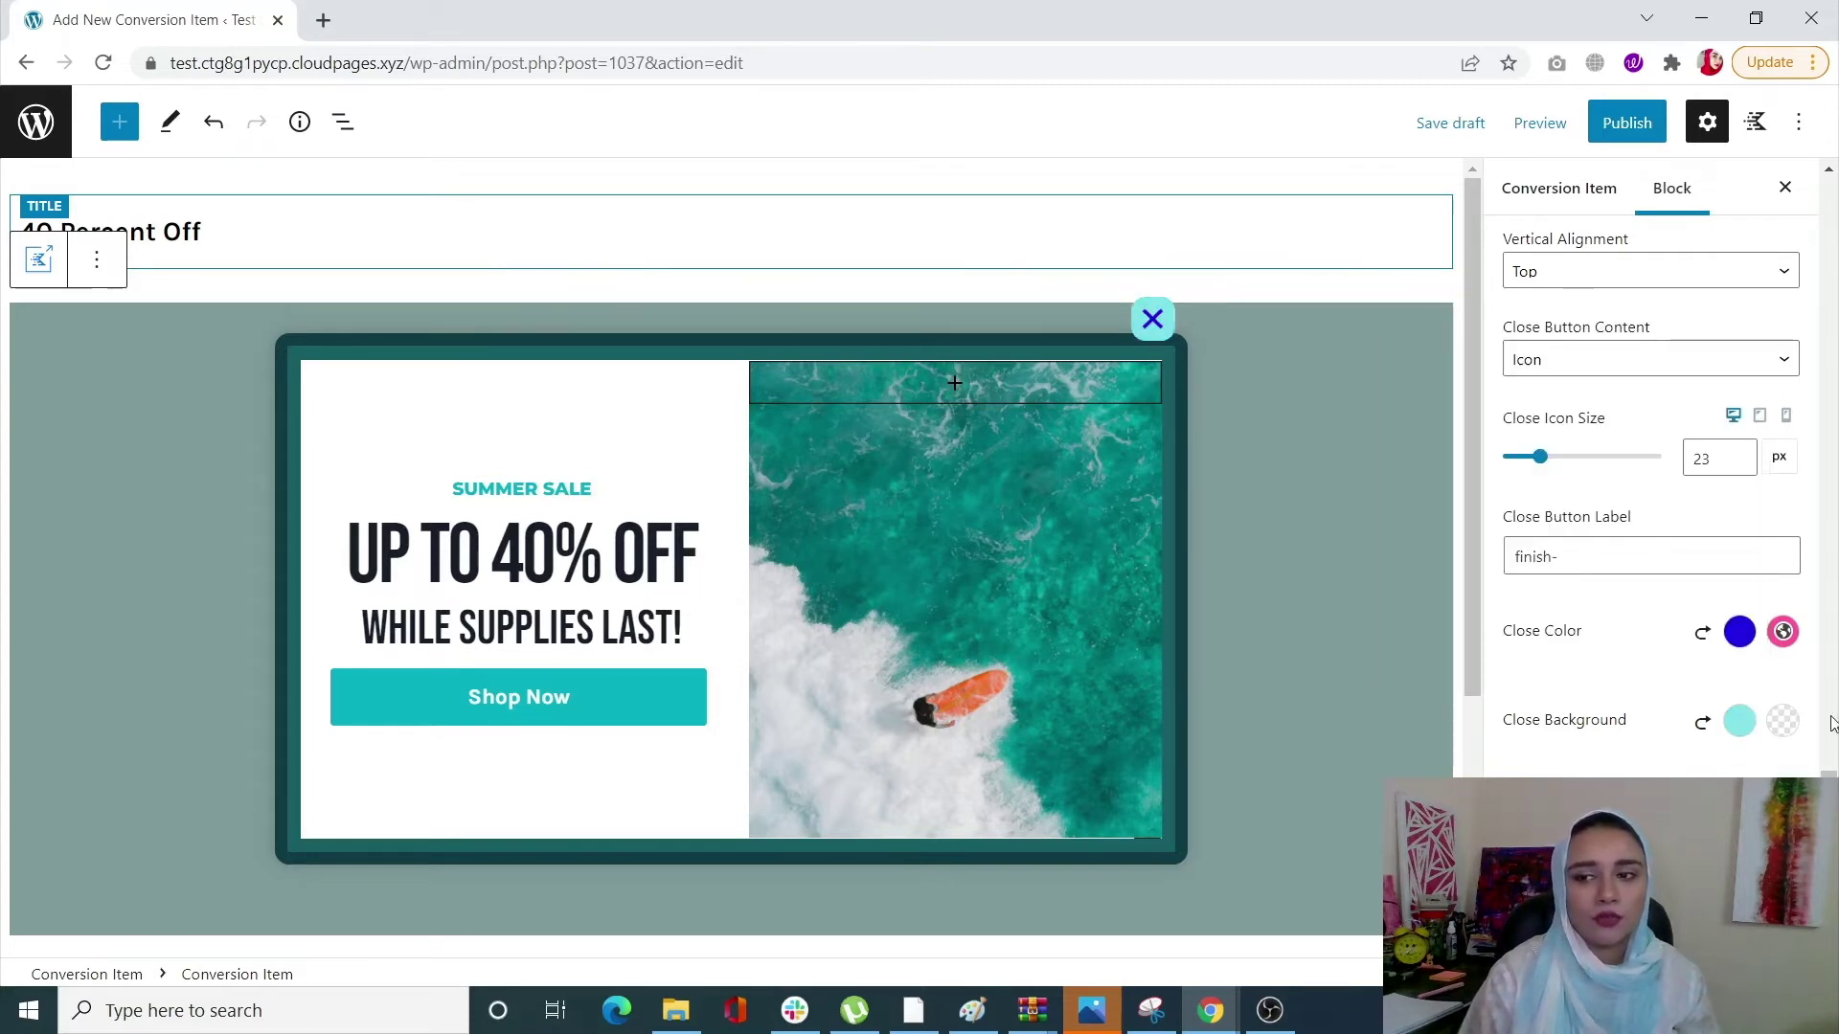
pyautogui.click(1785, 726)
pyautogui.click(1701, 764)
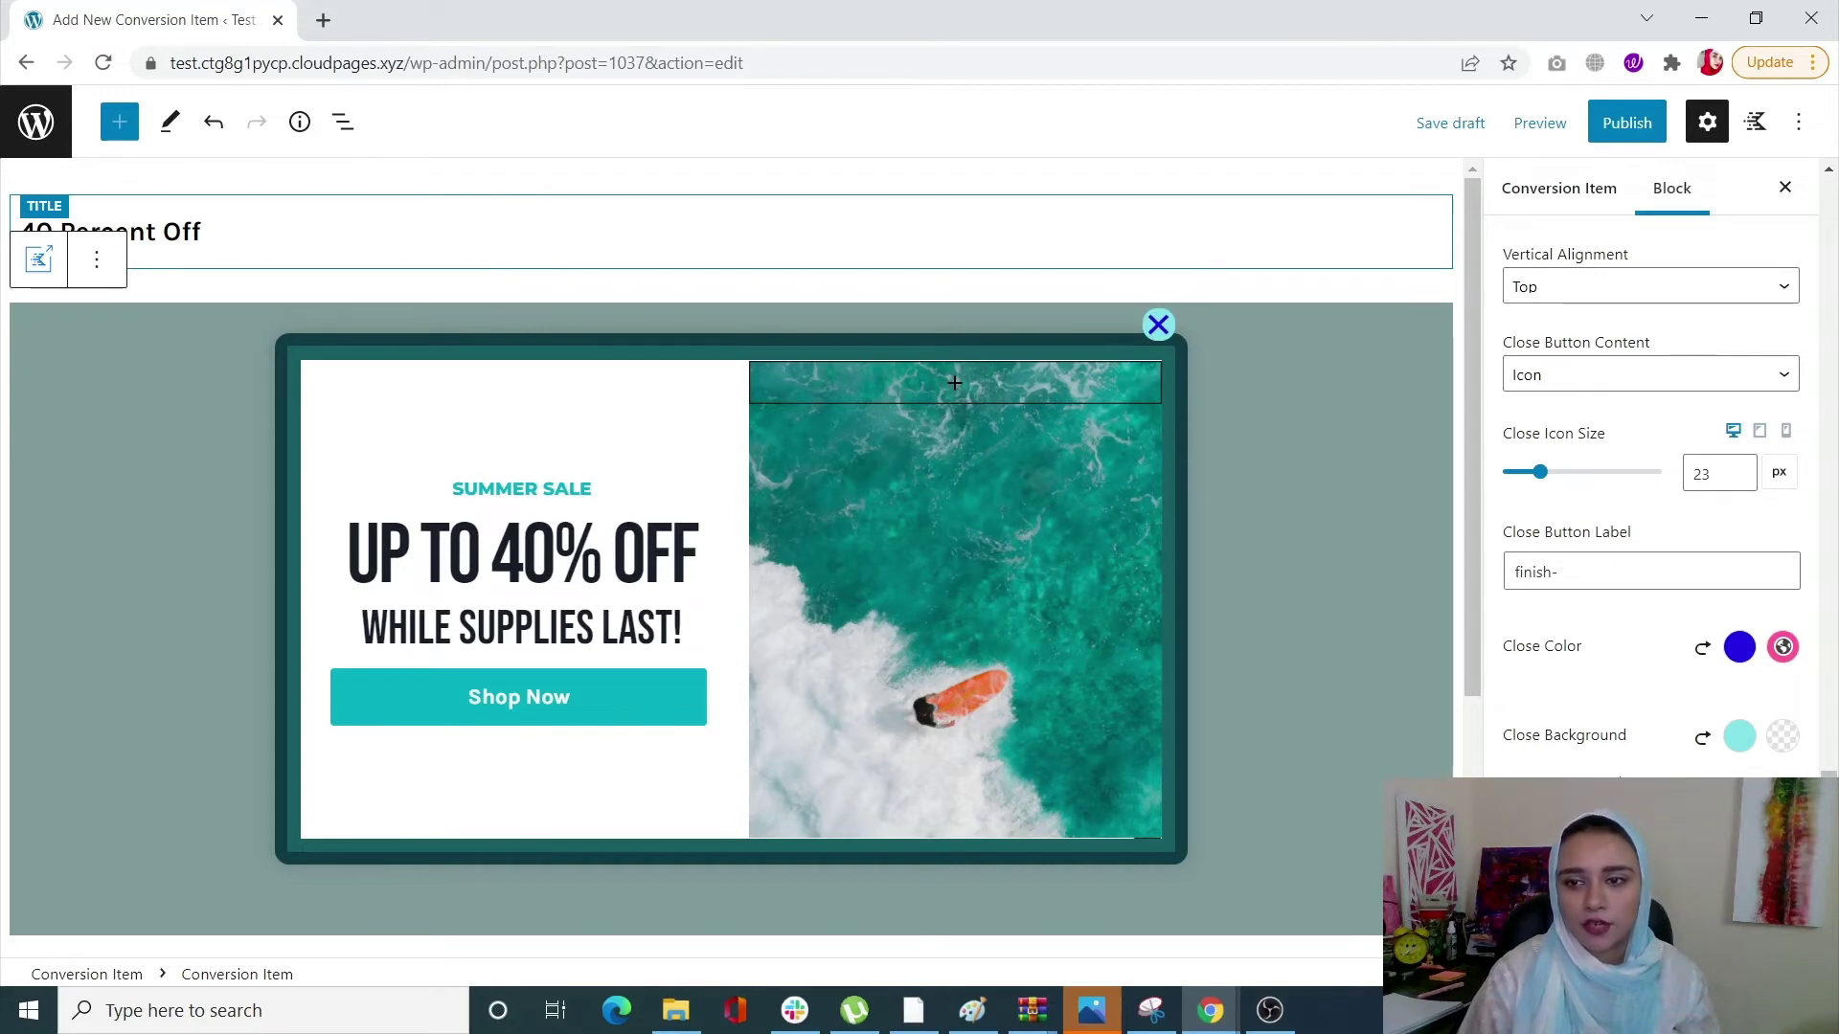
pyautogui.scroll(3, 1745, 412)
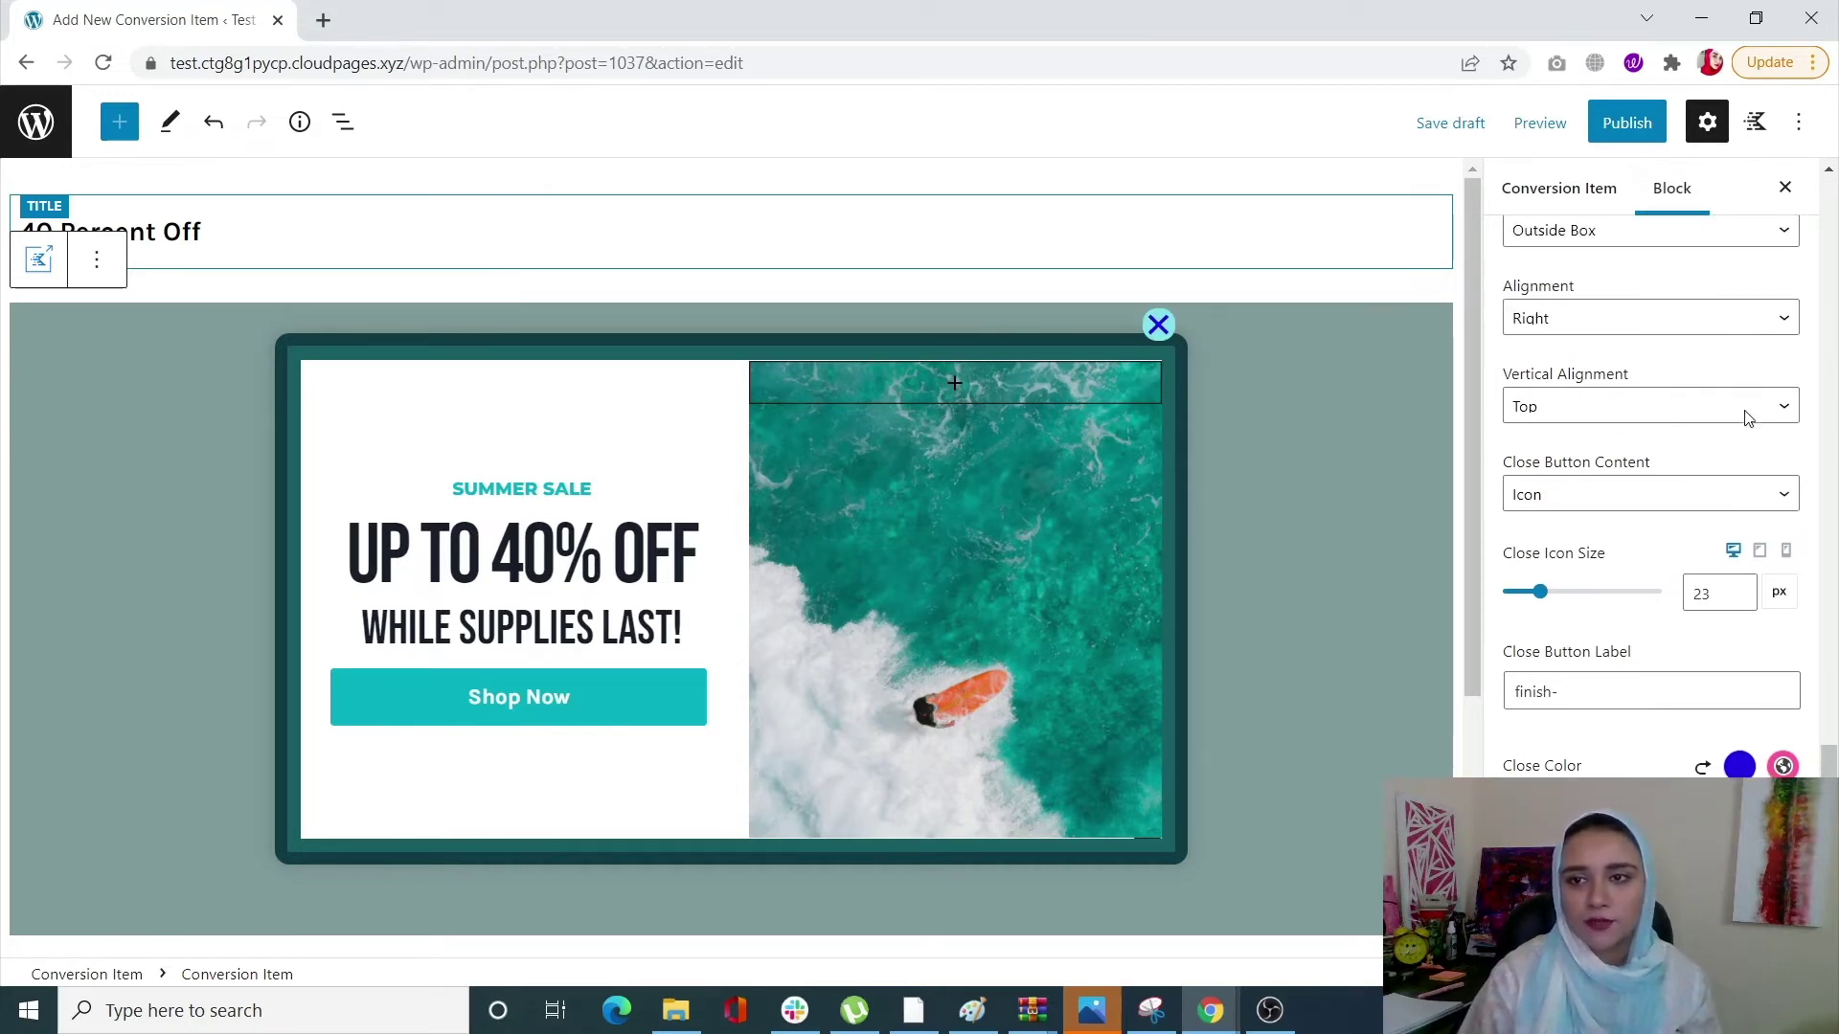
pyautogui.scroll(10, 1745, 419)
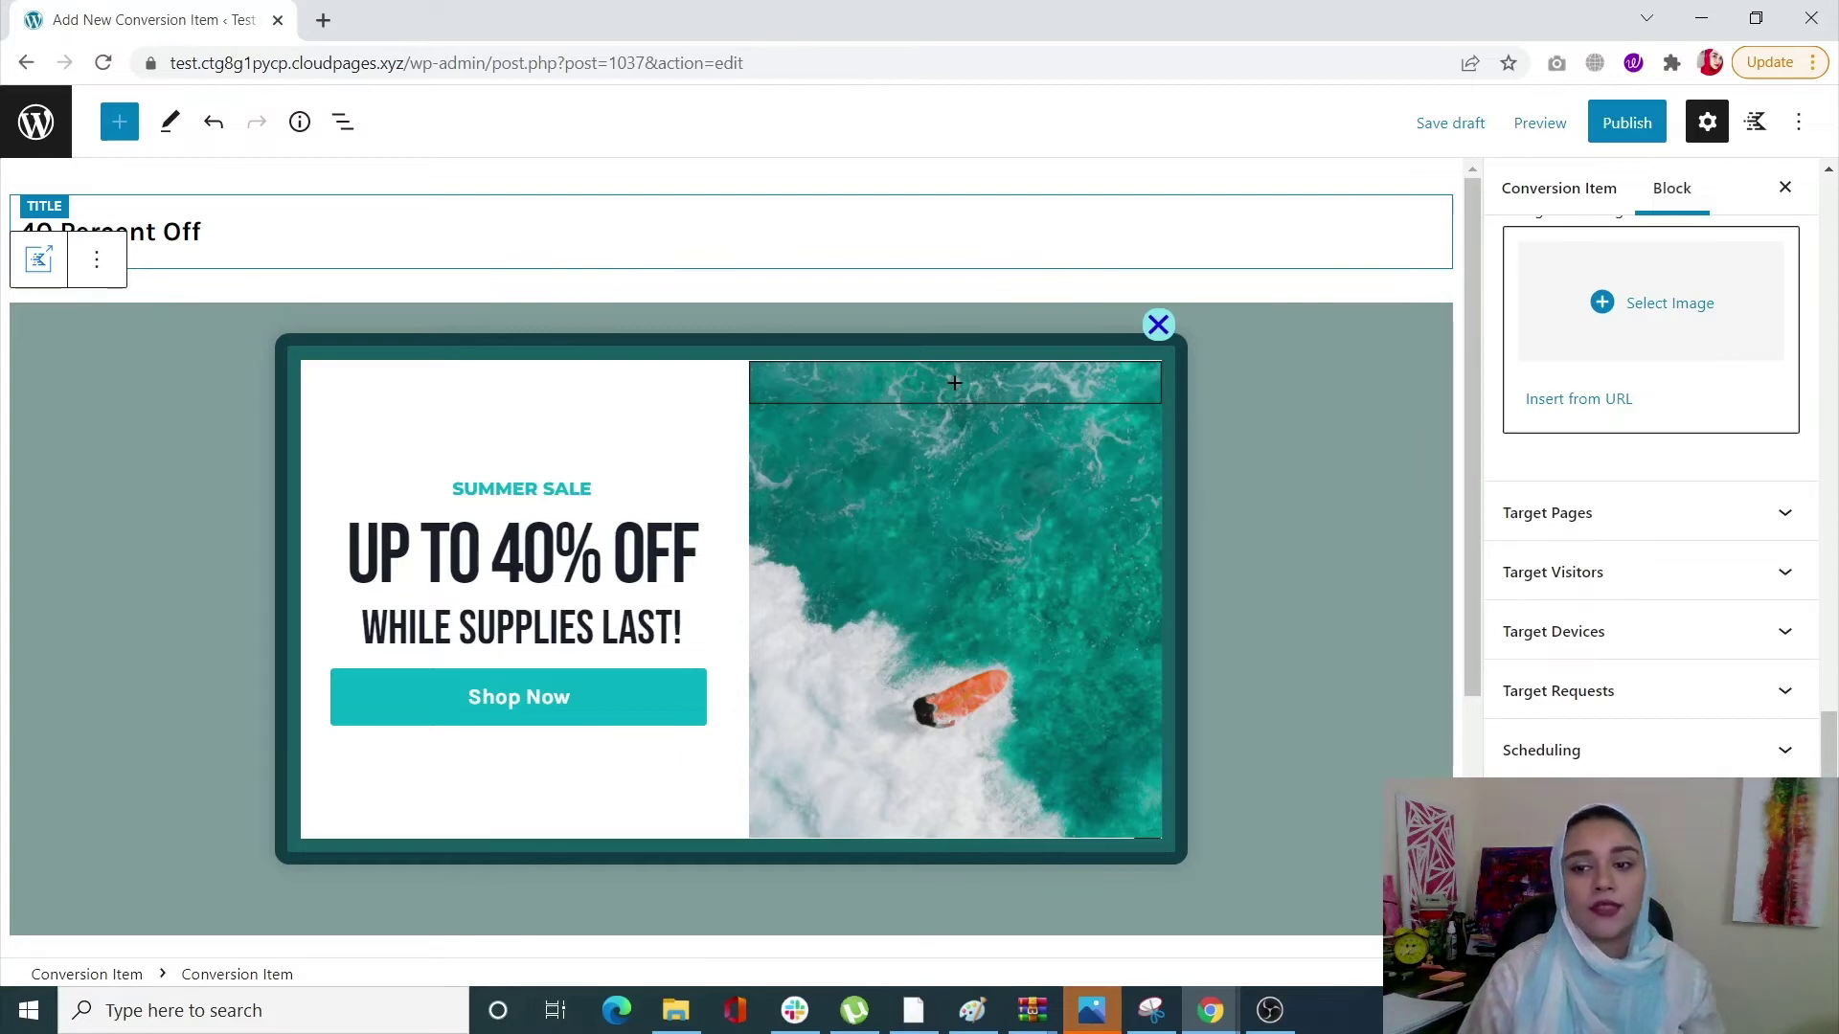
pyautogui.click(1705, 810)
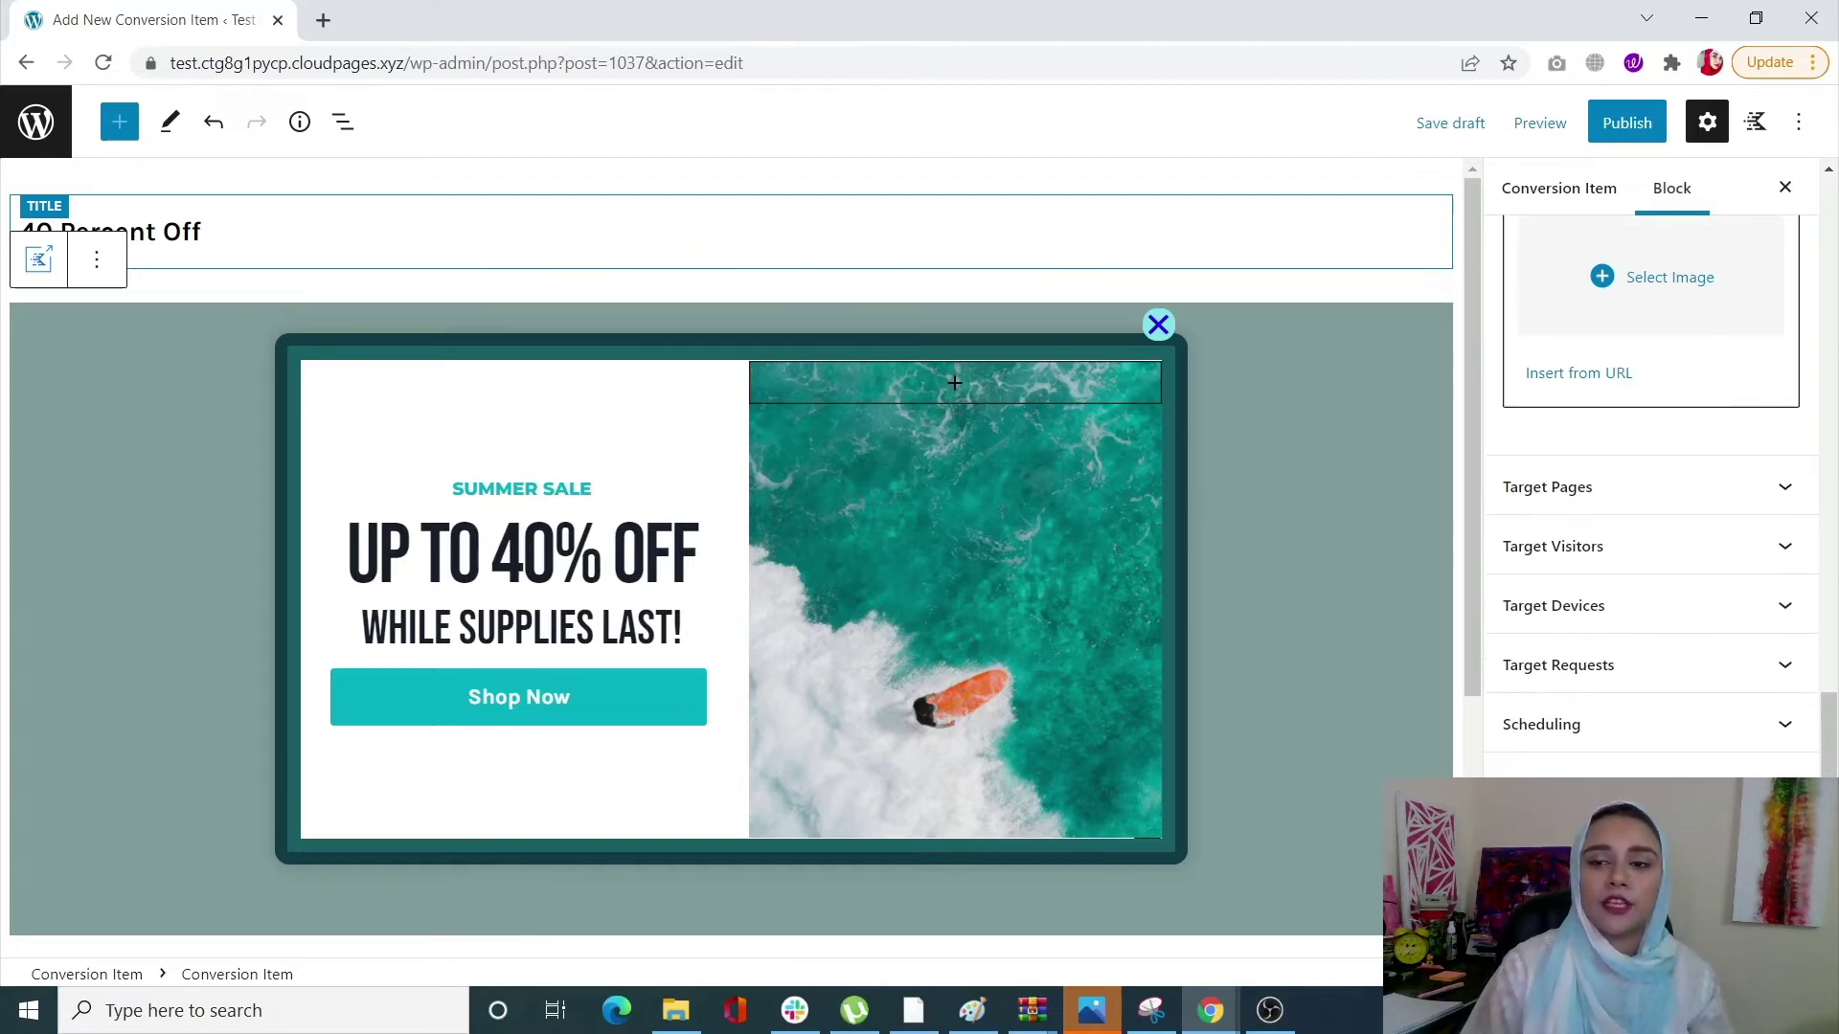
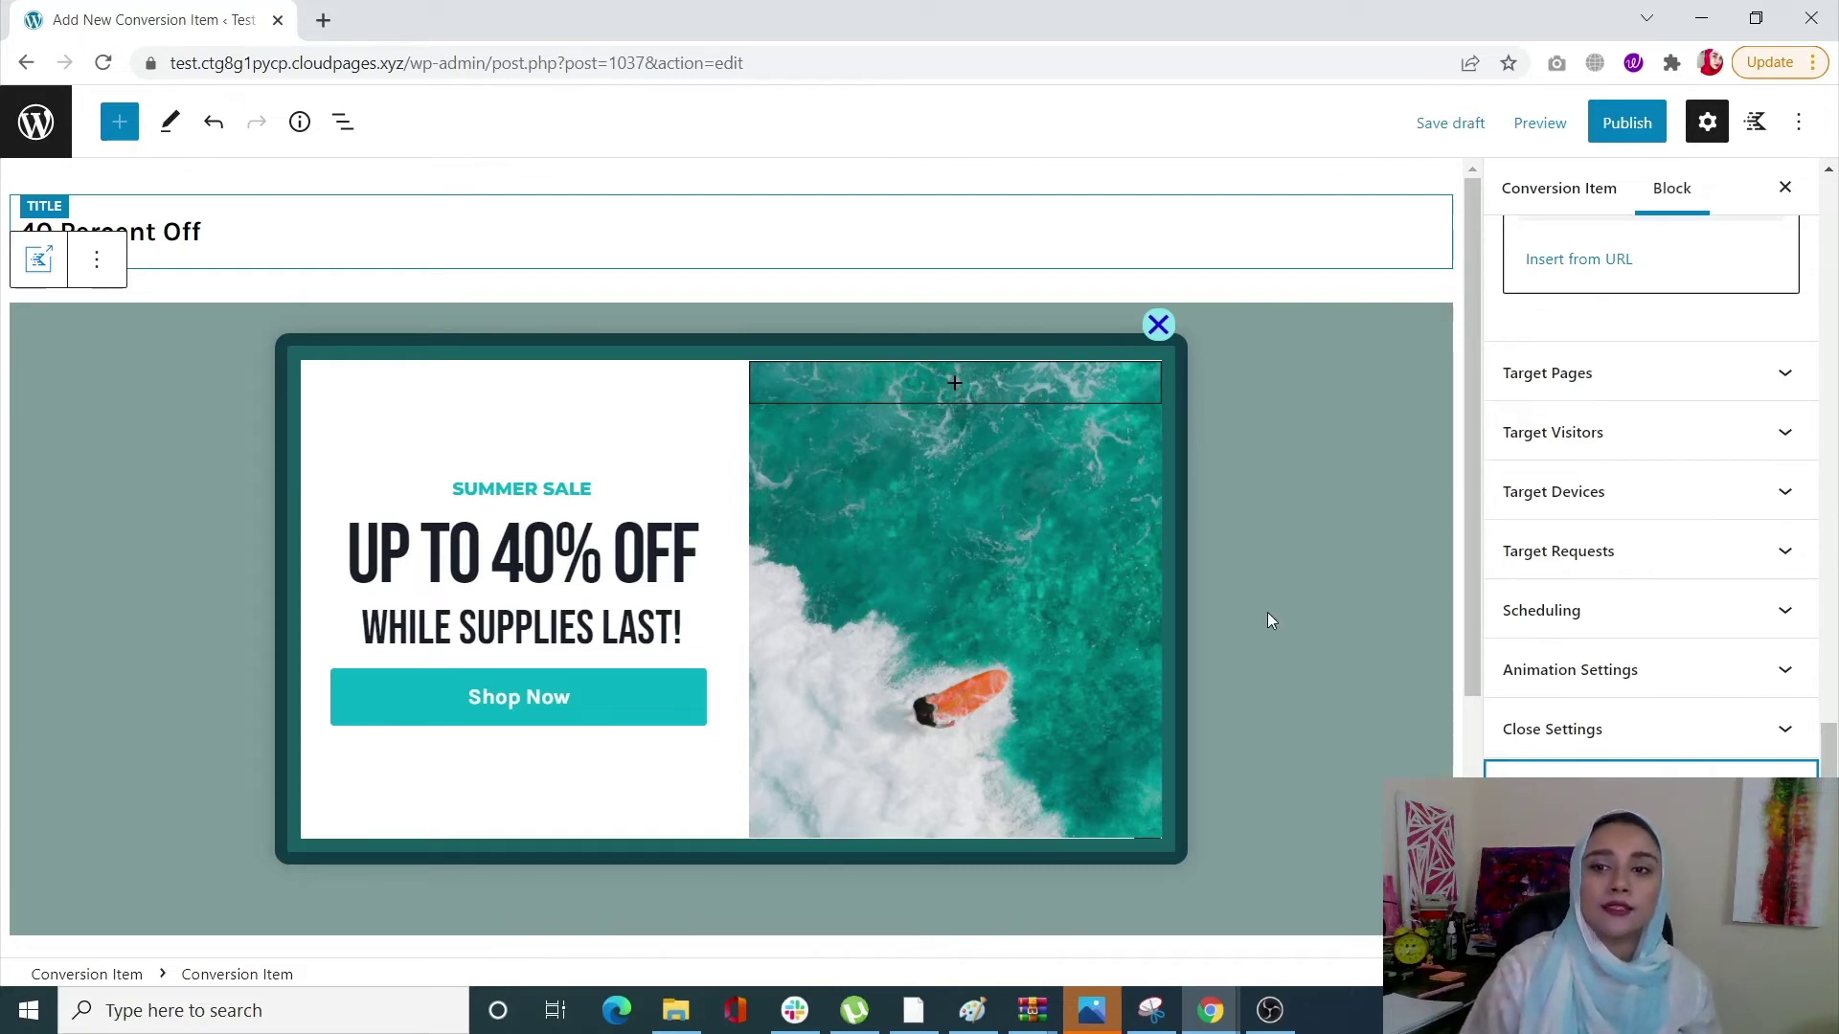
pyautogui.scroll(1, 1577, 594)
pyautogui.scroll(15, 1578, 594)
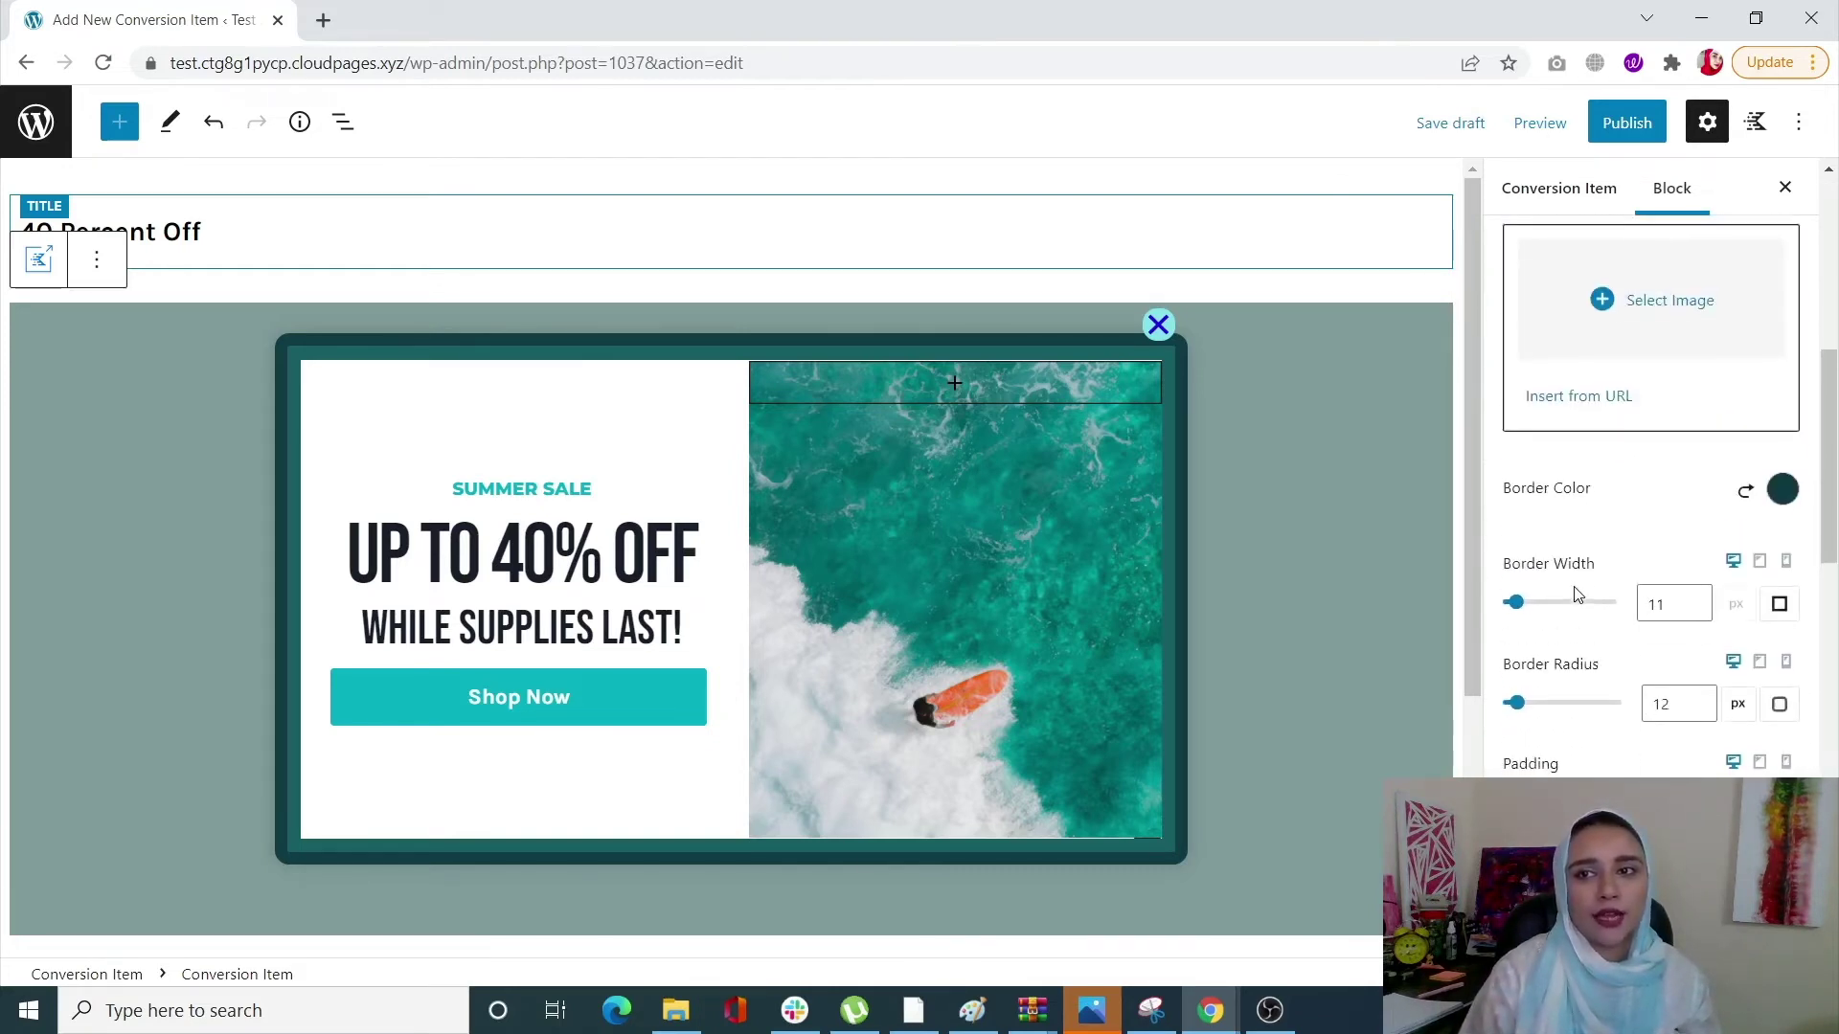
pyautogui.scroll(6, 1578, 593)
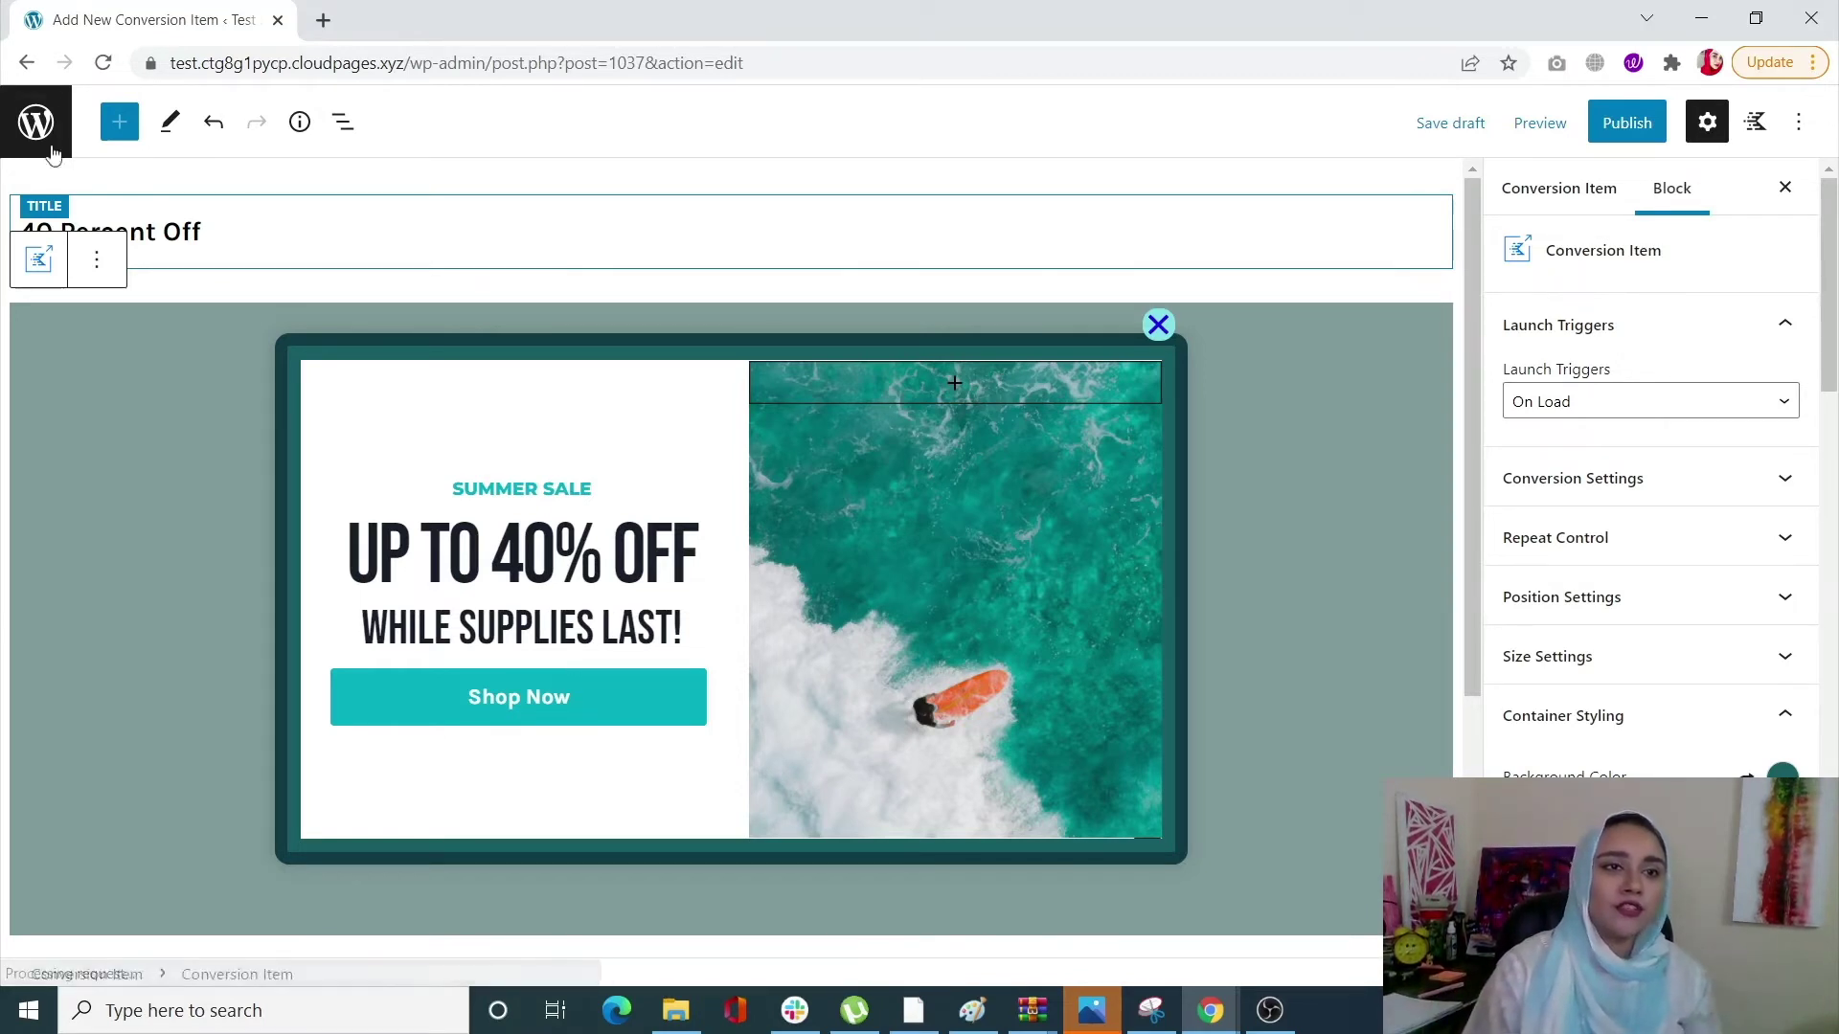
# Select the row layout's first section, which holds the sale text, in the block list and set its container border radius to 1.
pyautogui.click(341, 122)
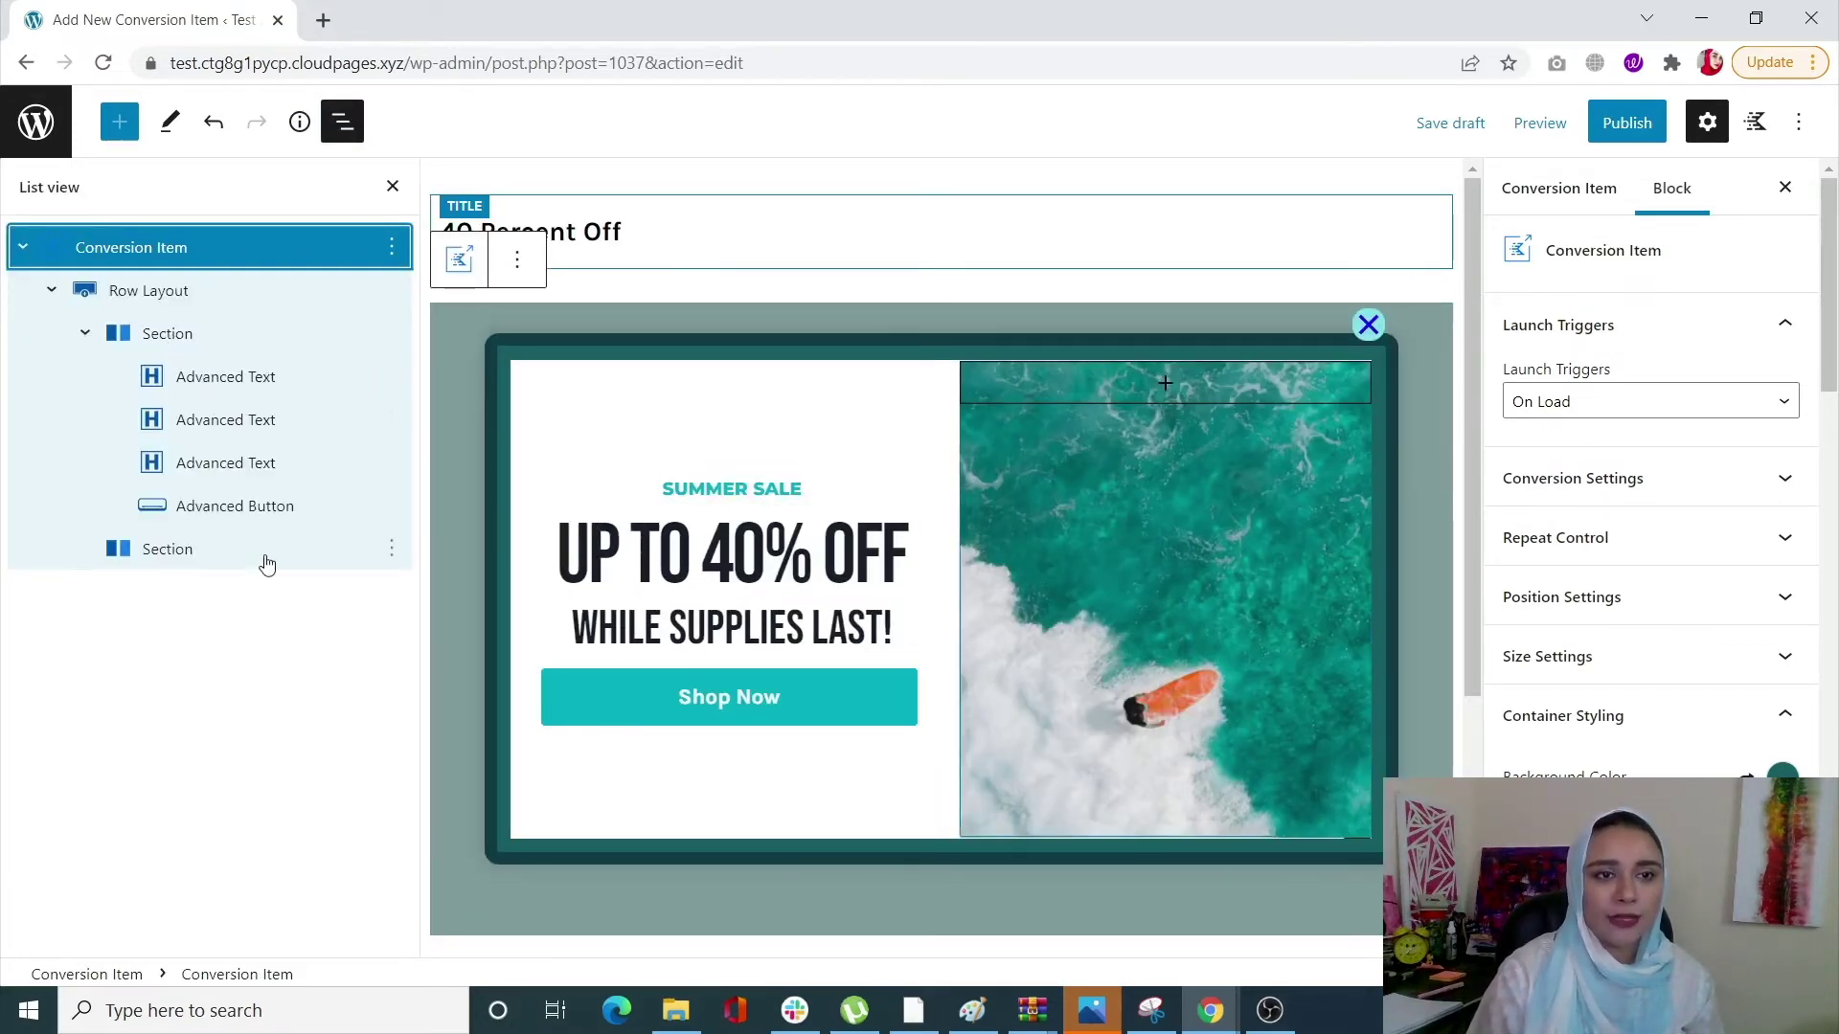
pyautogui.click(192, 333)
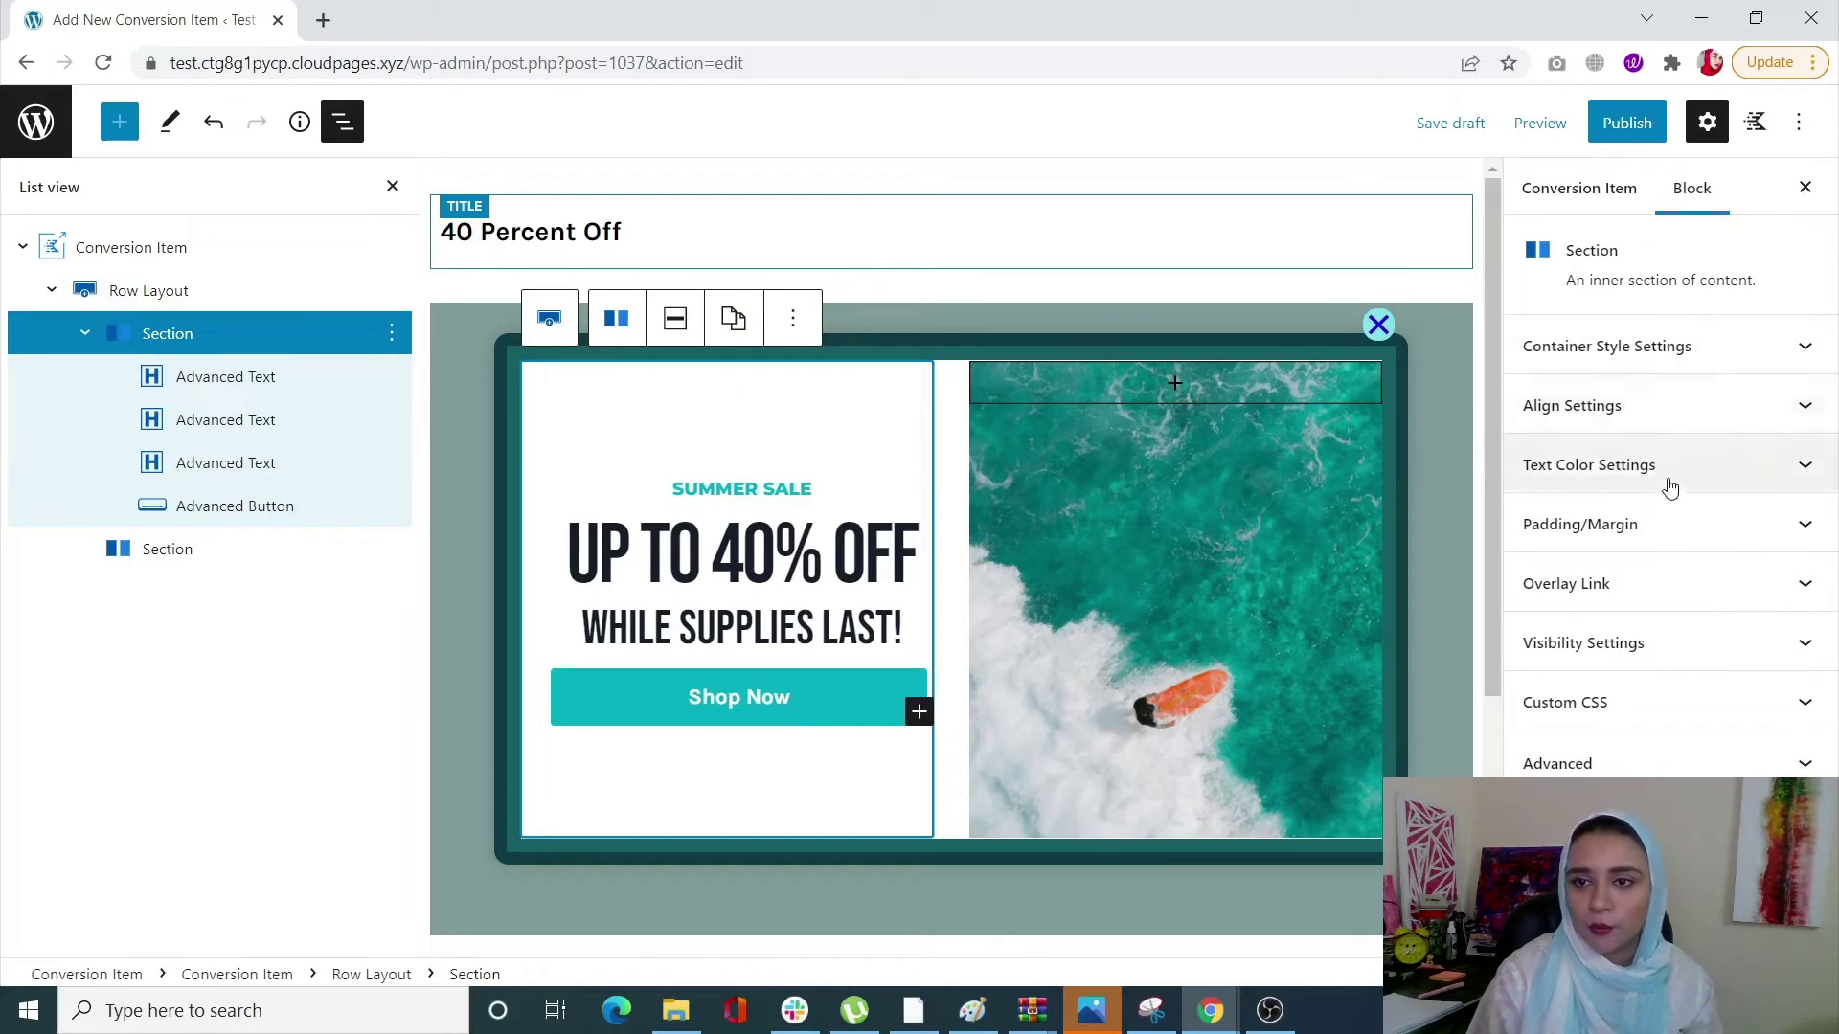
pyautogui.click(1660, 533)
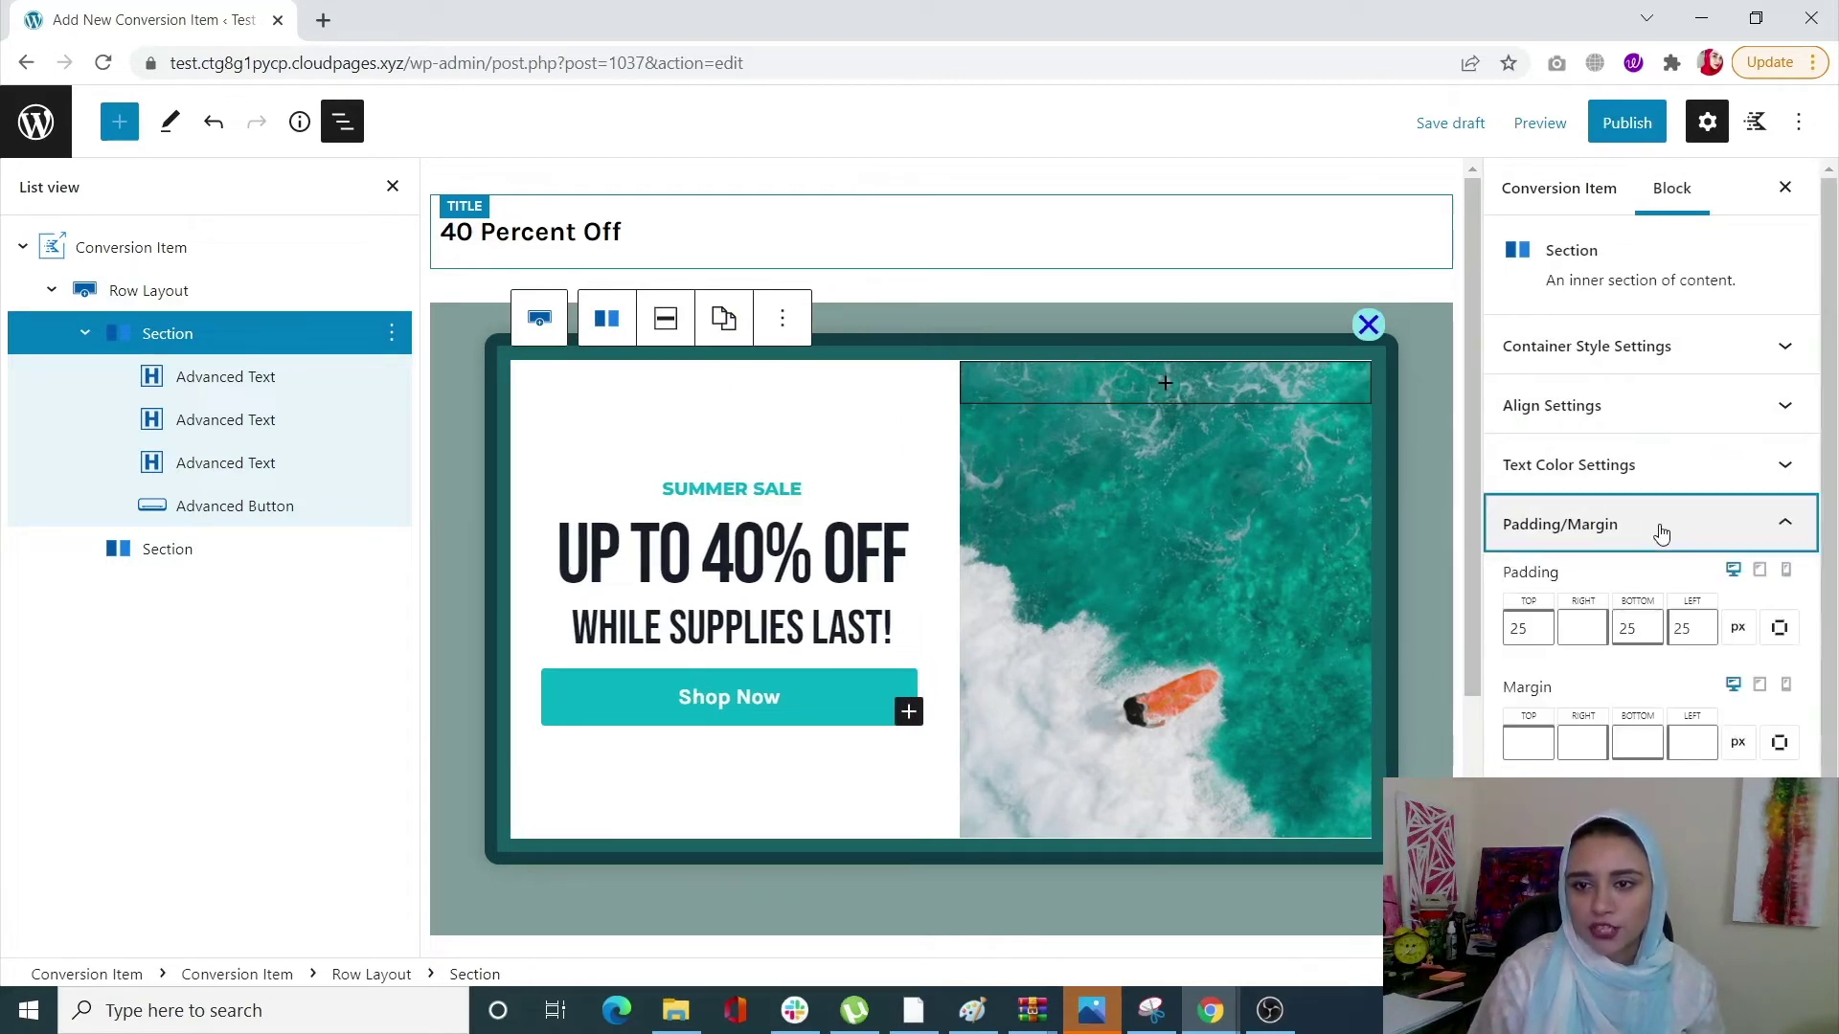
pyautogui.click(1612, 359)
pyautogui.scroll(-3, 1582, 688)
pyautogui.scroll(-5, 1583, 687)
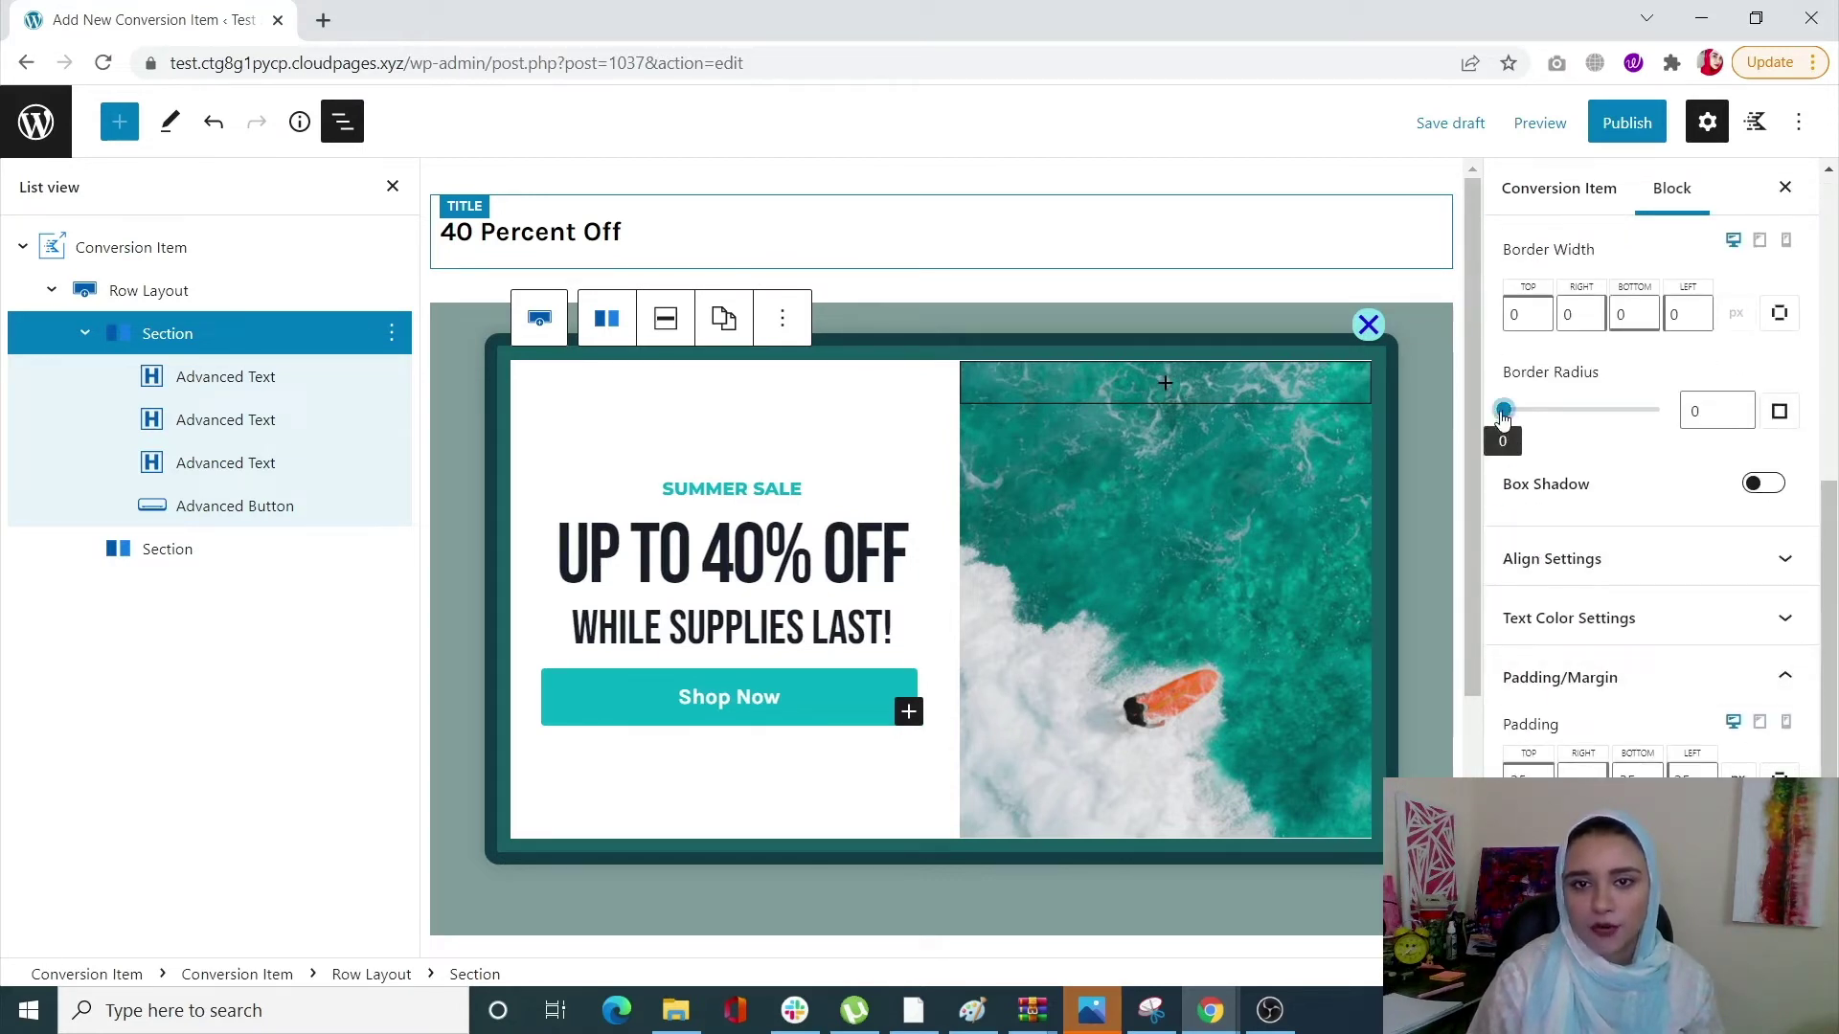
pyautogui.moveTo(1509, 419)
pyautogui.mouseDown()
pyautogui.moveTo(1601, 437)
pyautogui.moveTo(1507, 436)
pyautogui.mouseUp()
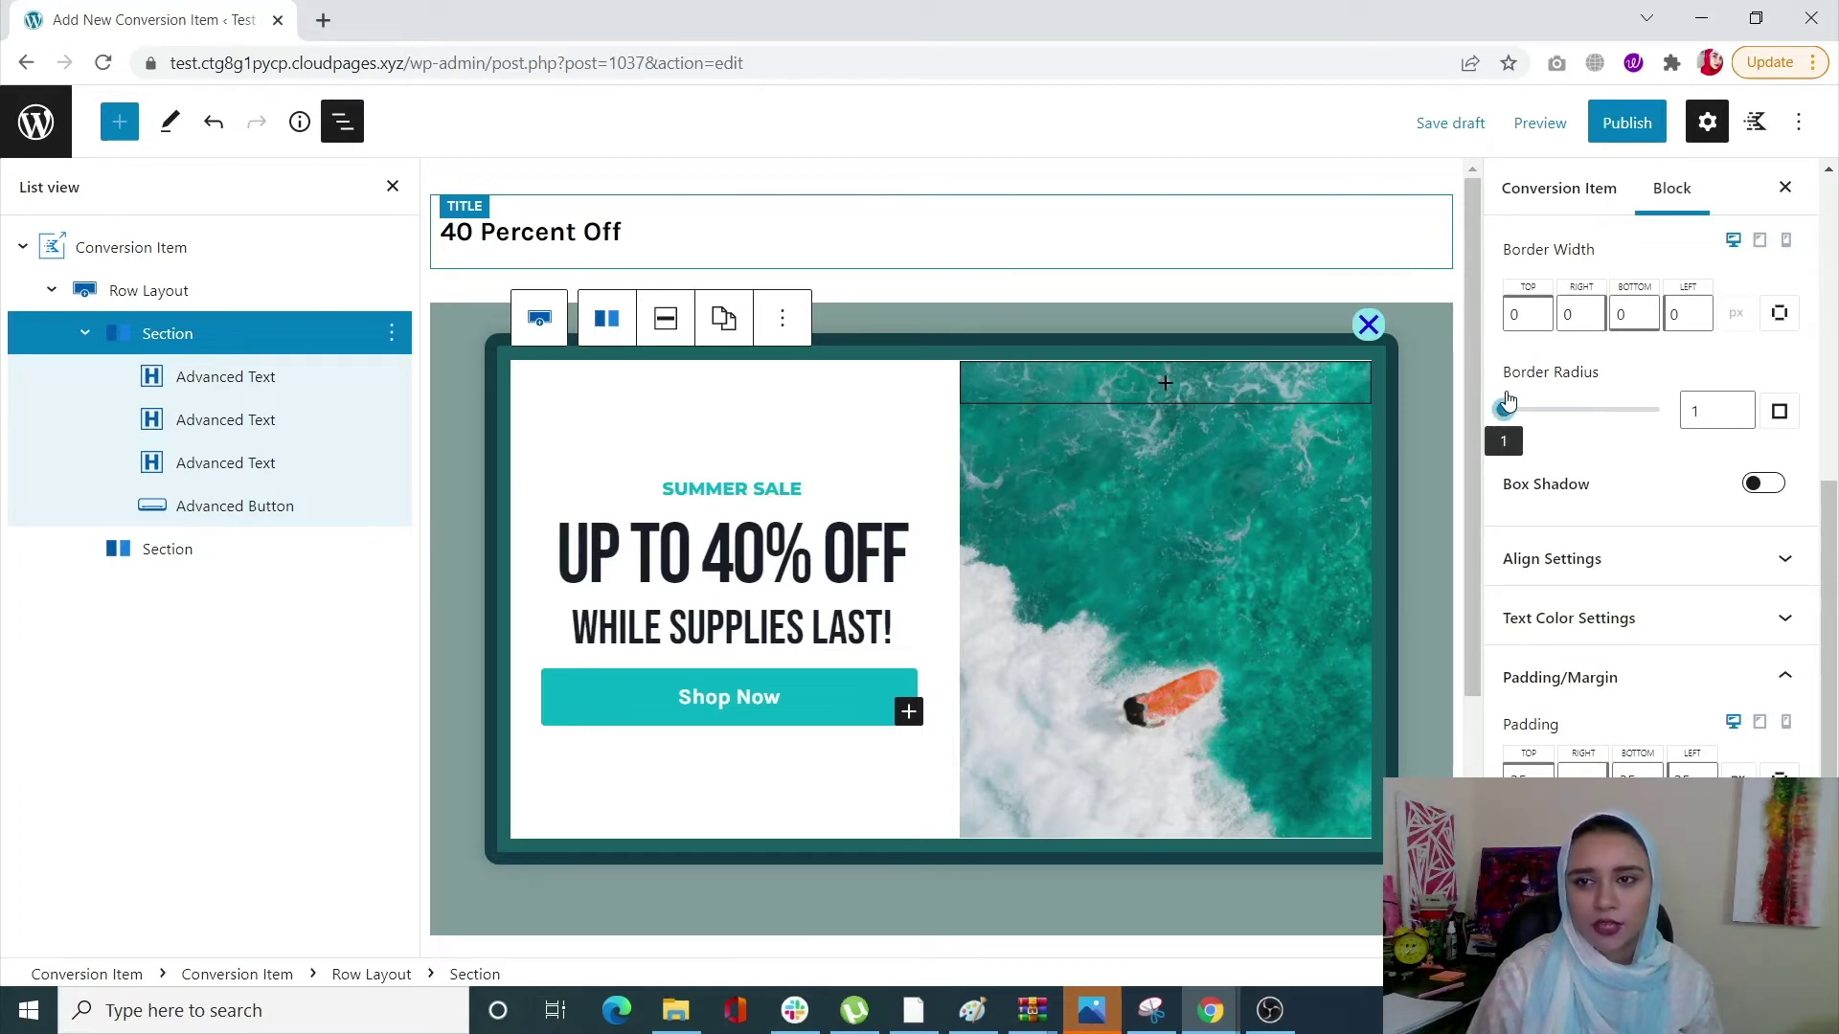
# Link the sale-text section's four border sides and set their shared border width to 4 px.
pyautogui.scroll(1, 1507, 400)
pyautogui.click(1780, 432)
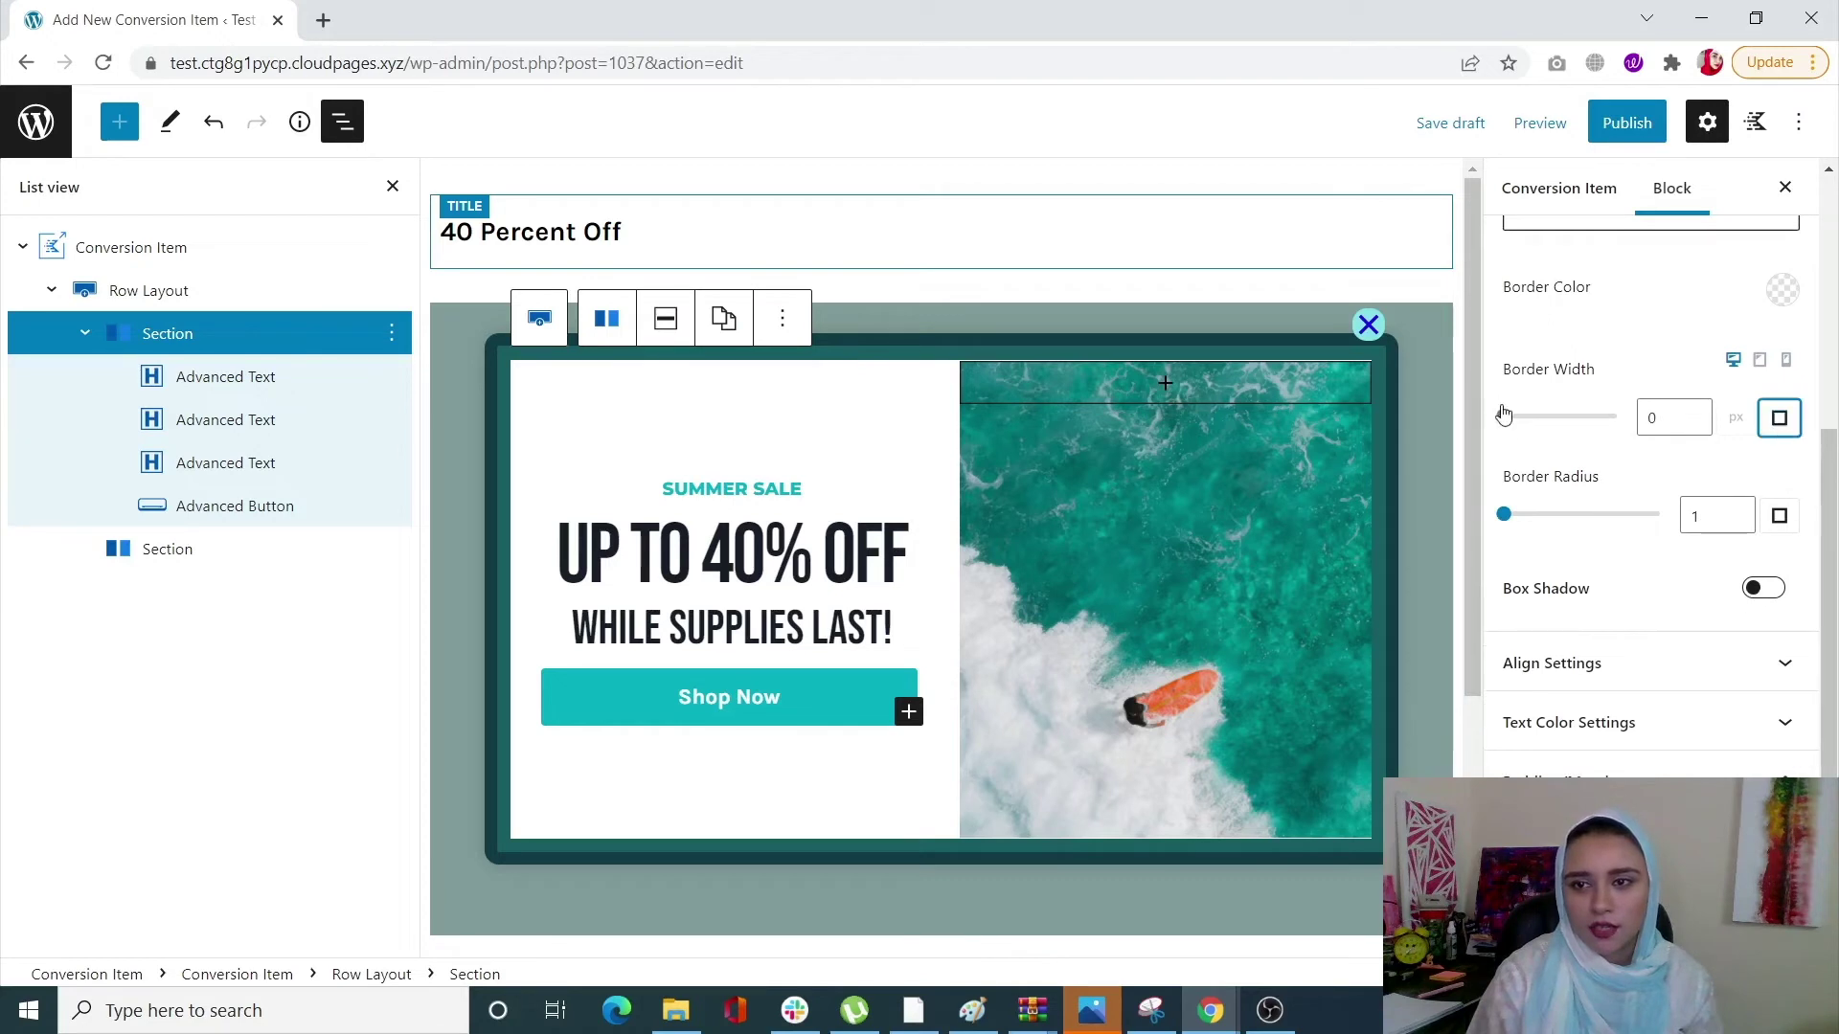
pyautogui.moveTo(1506, 420)
pyautogui.mouseDown()
pyautogui.moveTo(1537, 424)
pyautogui.moveTo(1517, 422)
pyautogui.mouseUp()
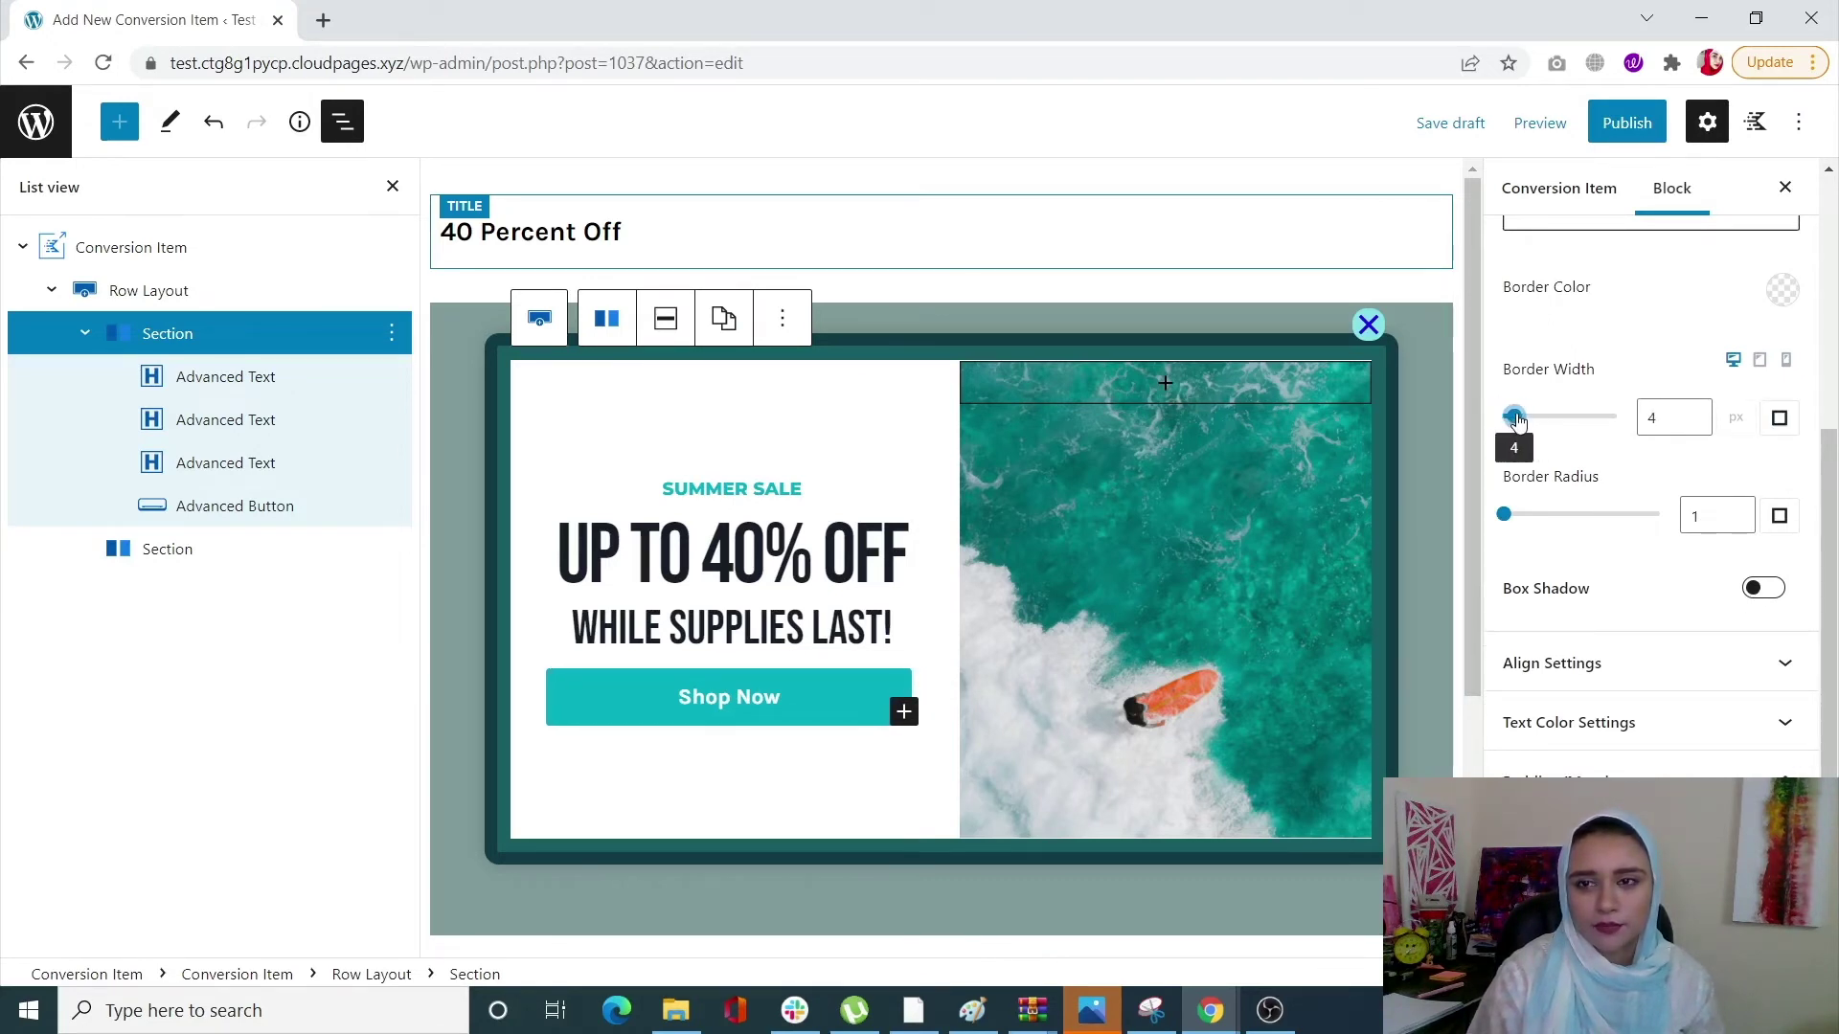
# Set the sale-text section's border color to teal, hex 38B0BC.
pyautogui.click(1782, 289)
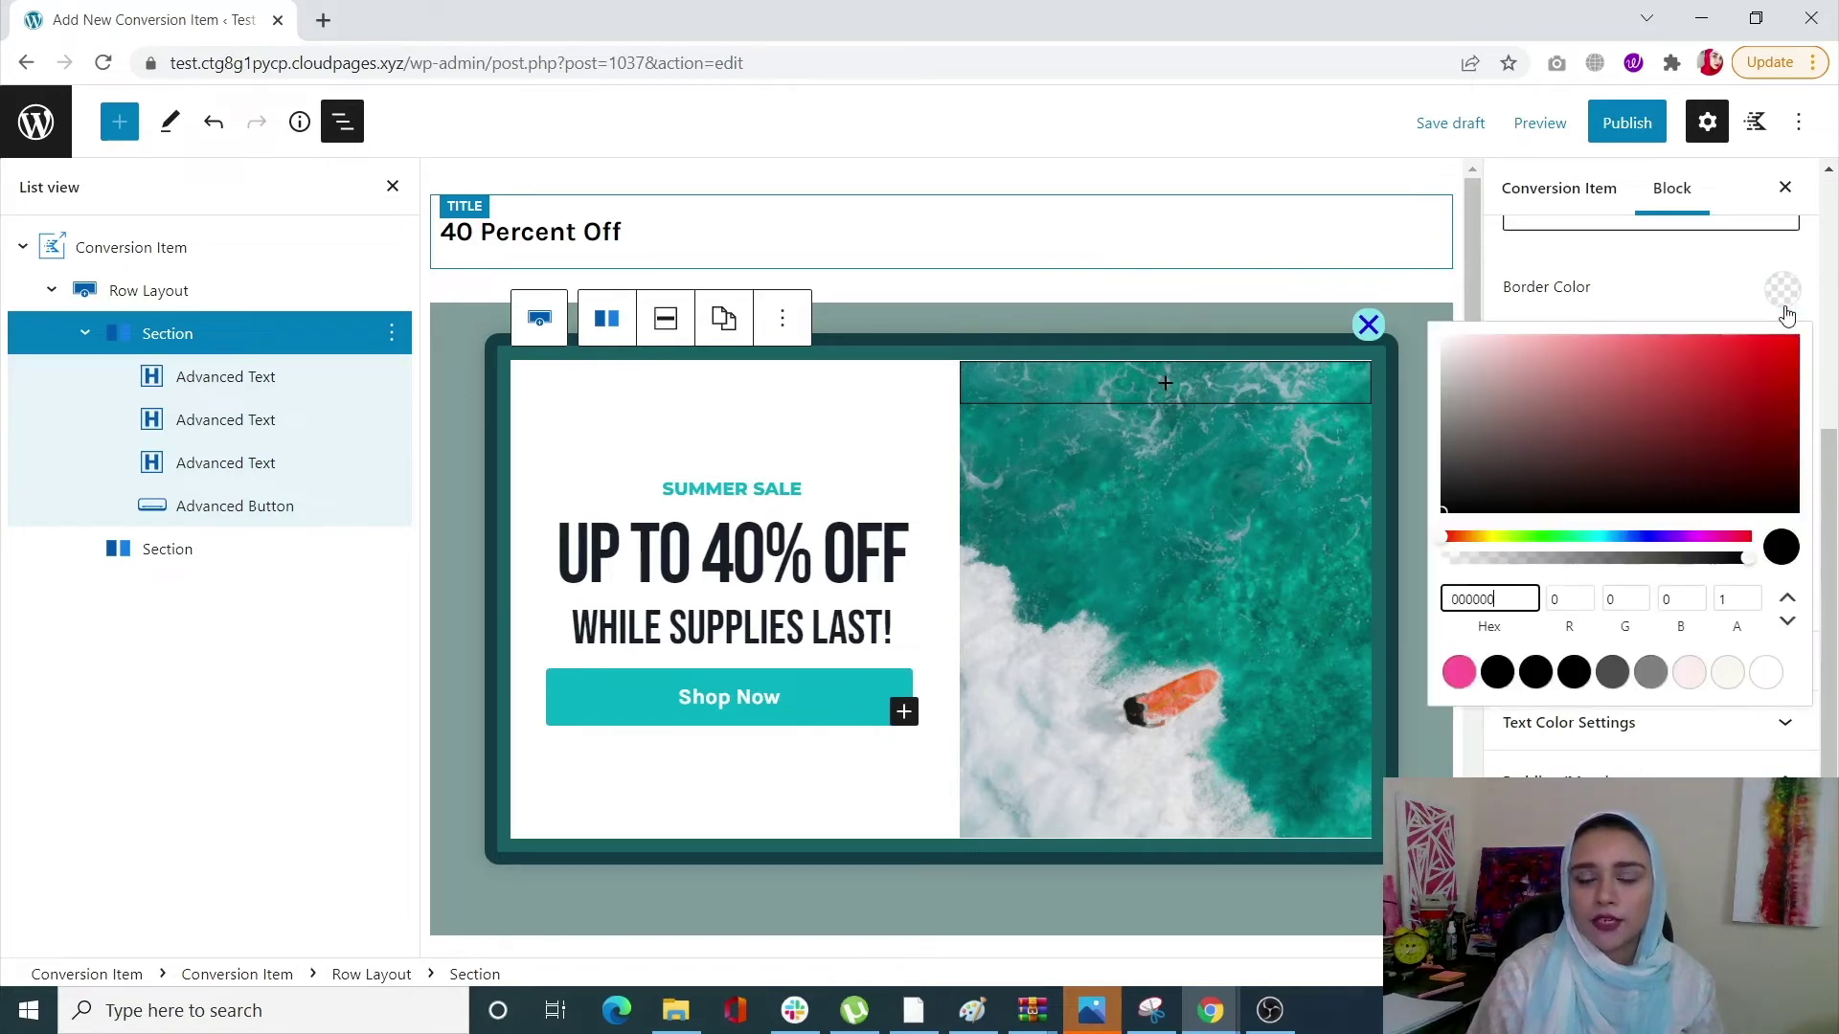
pyautogui.click(1600, 536)
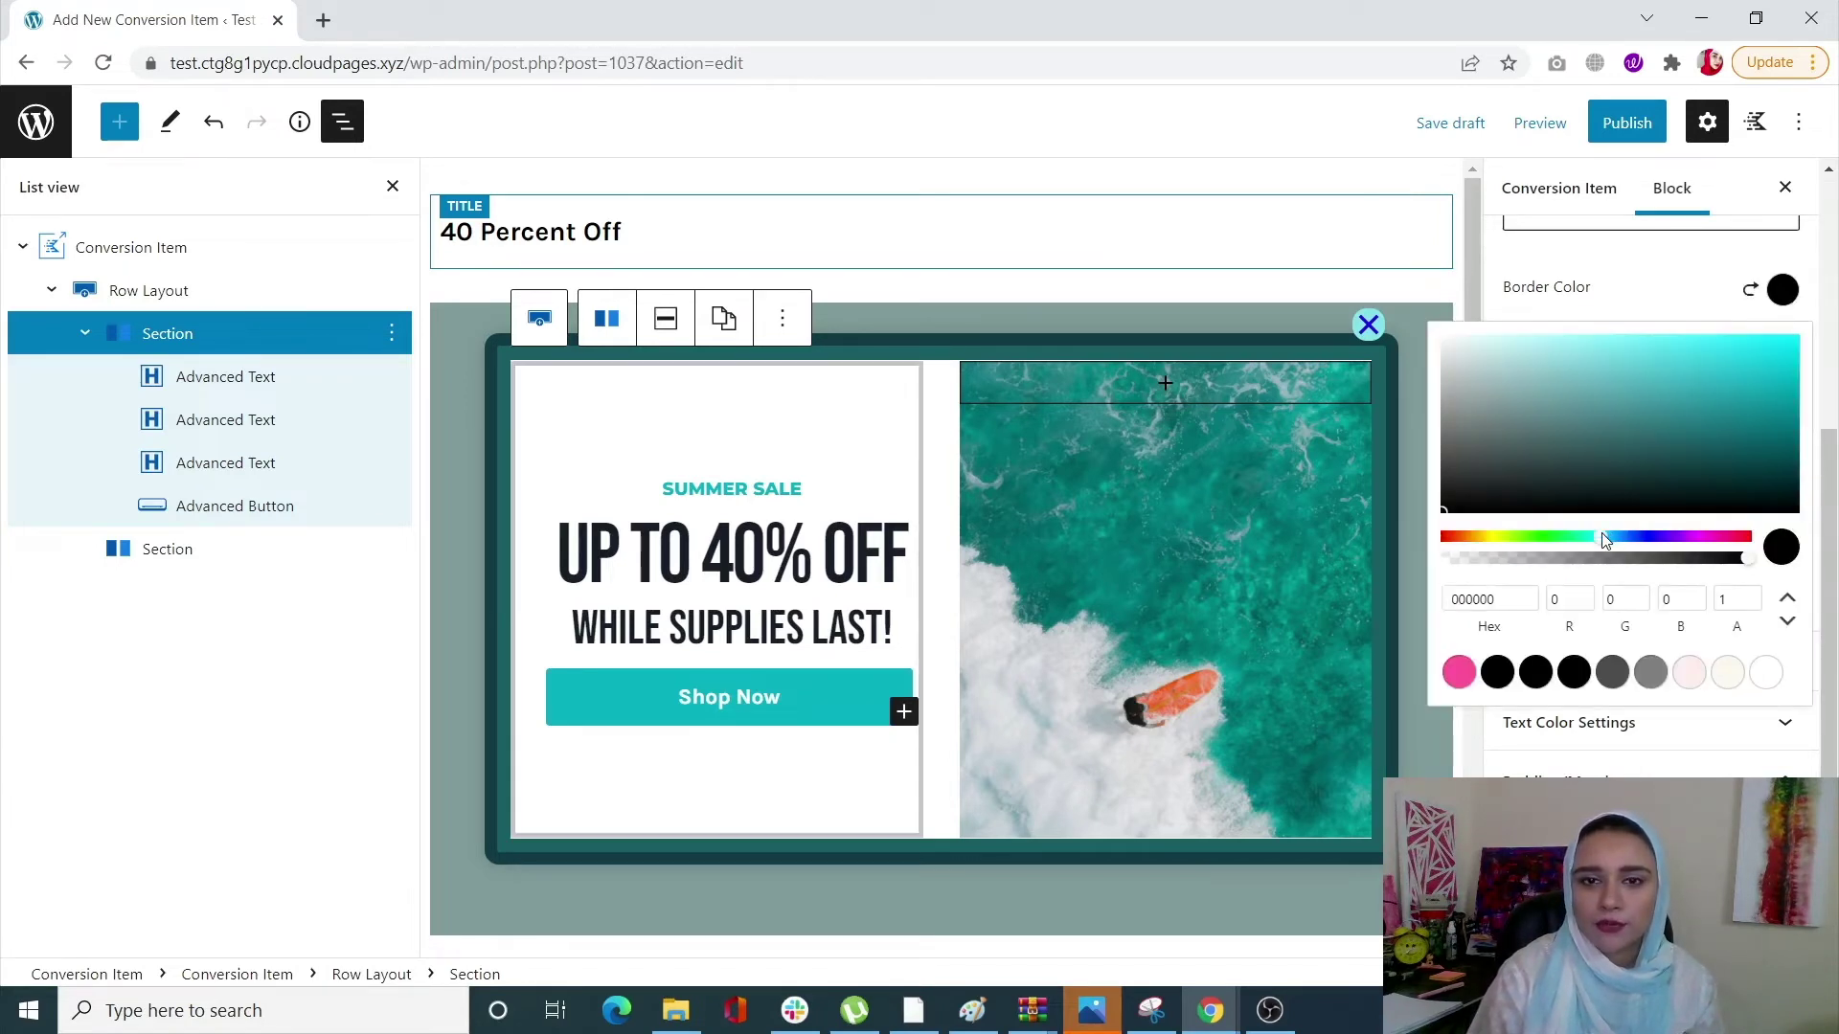
pyautogui.click(1692, 382)
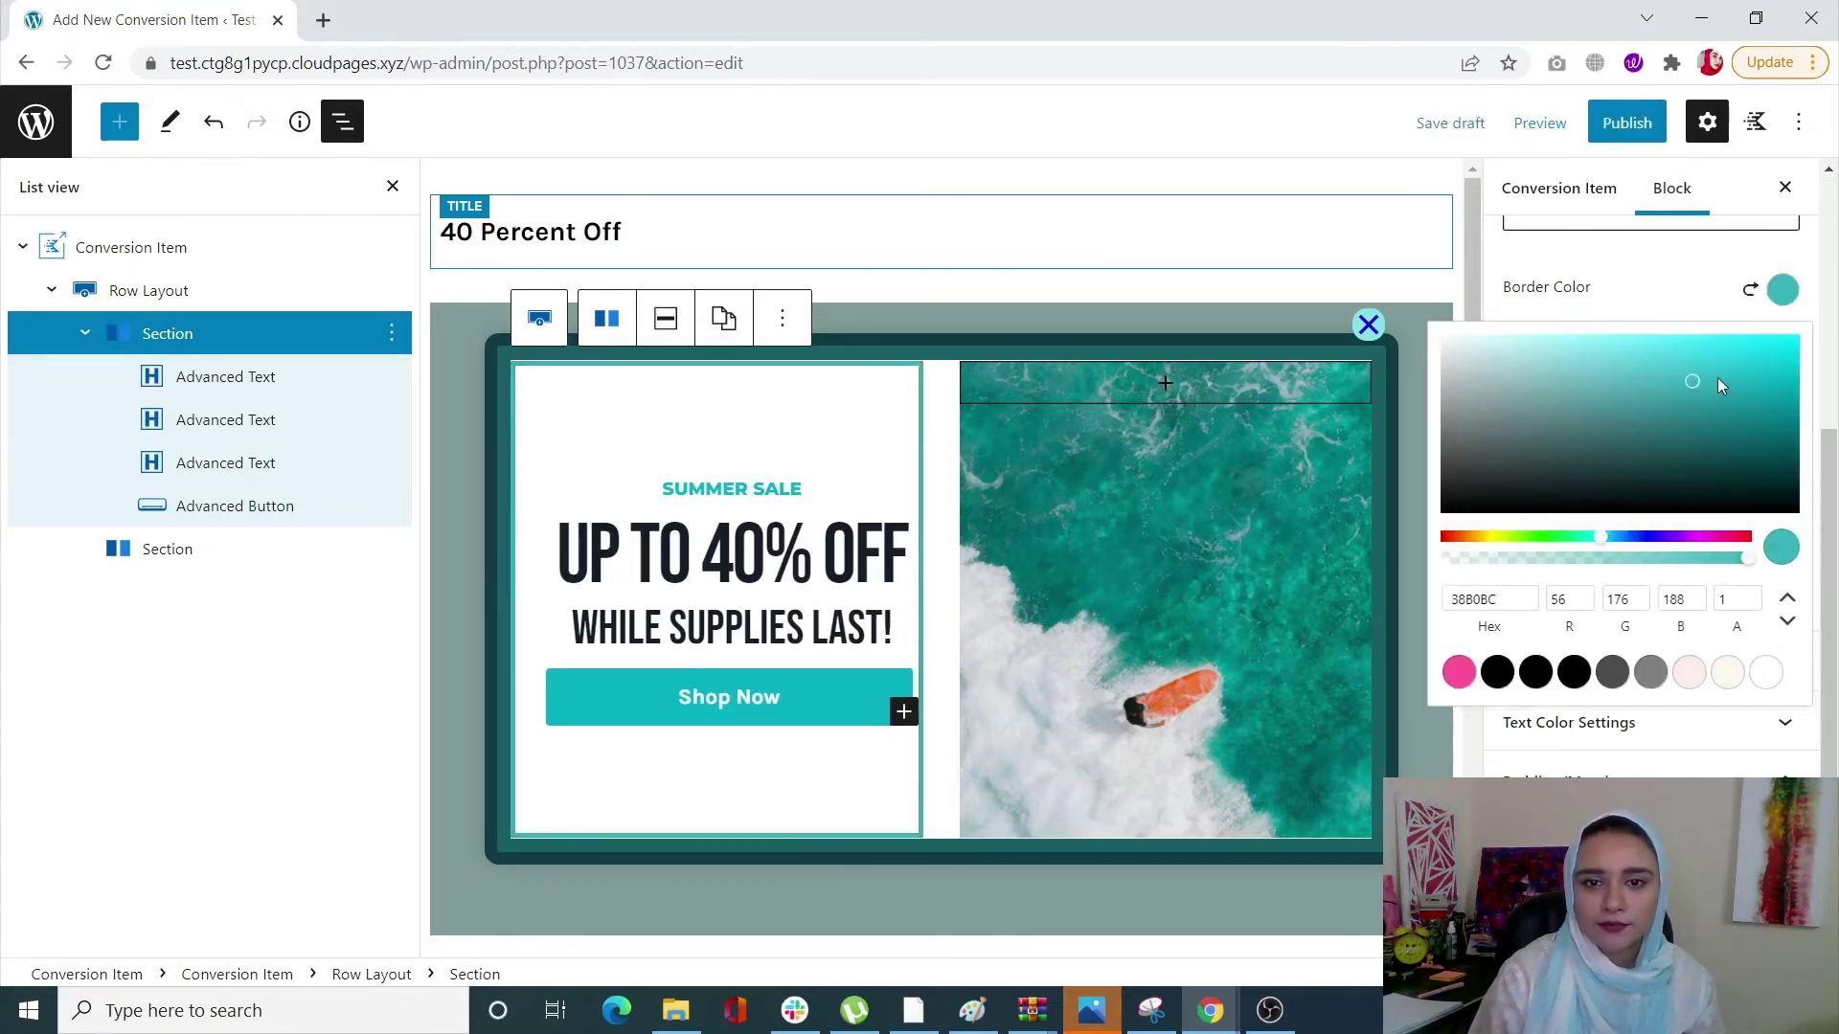
pyautogui.click(1715, 291)
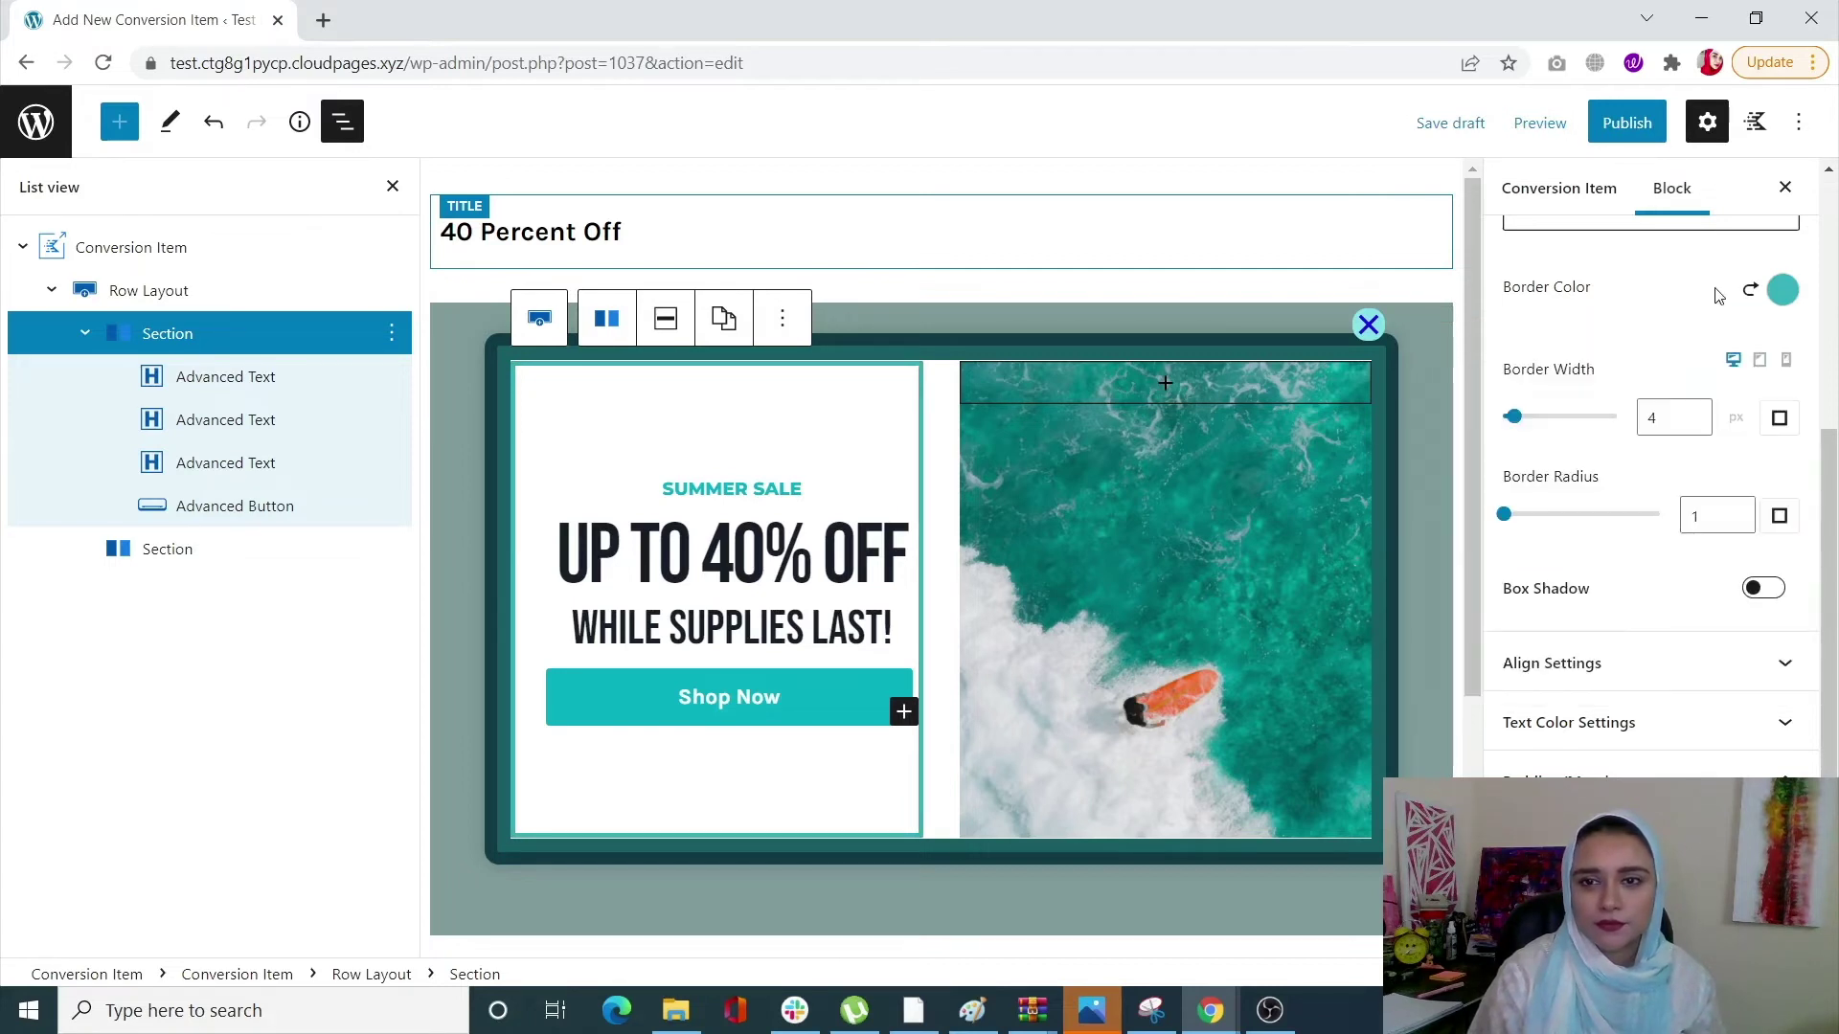
# Set the sale-text section's border width to 8 px and its border radius to 20.
pyautogui.moveTo(1514, 416); pyautogui.dragTo(1527, 418)
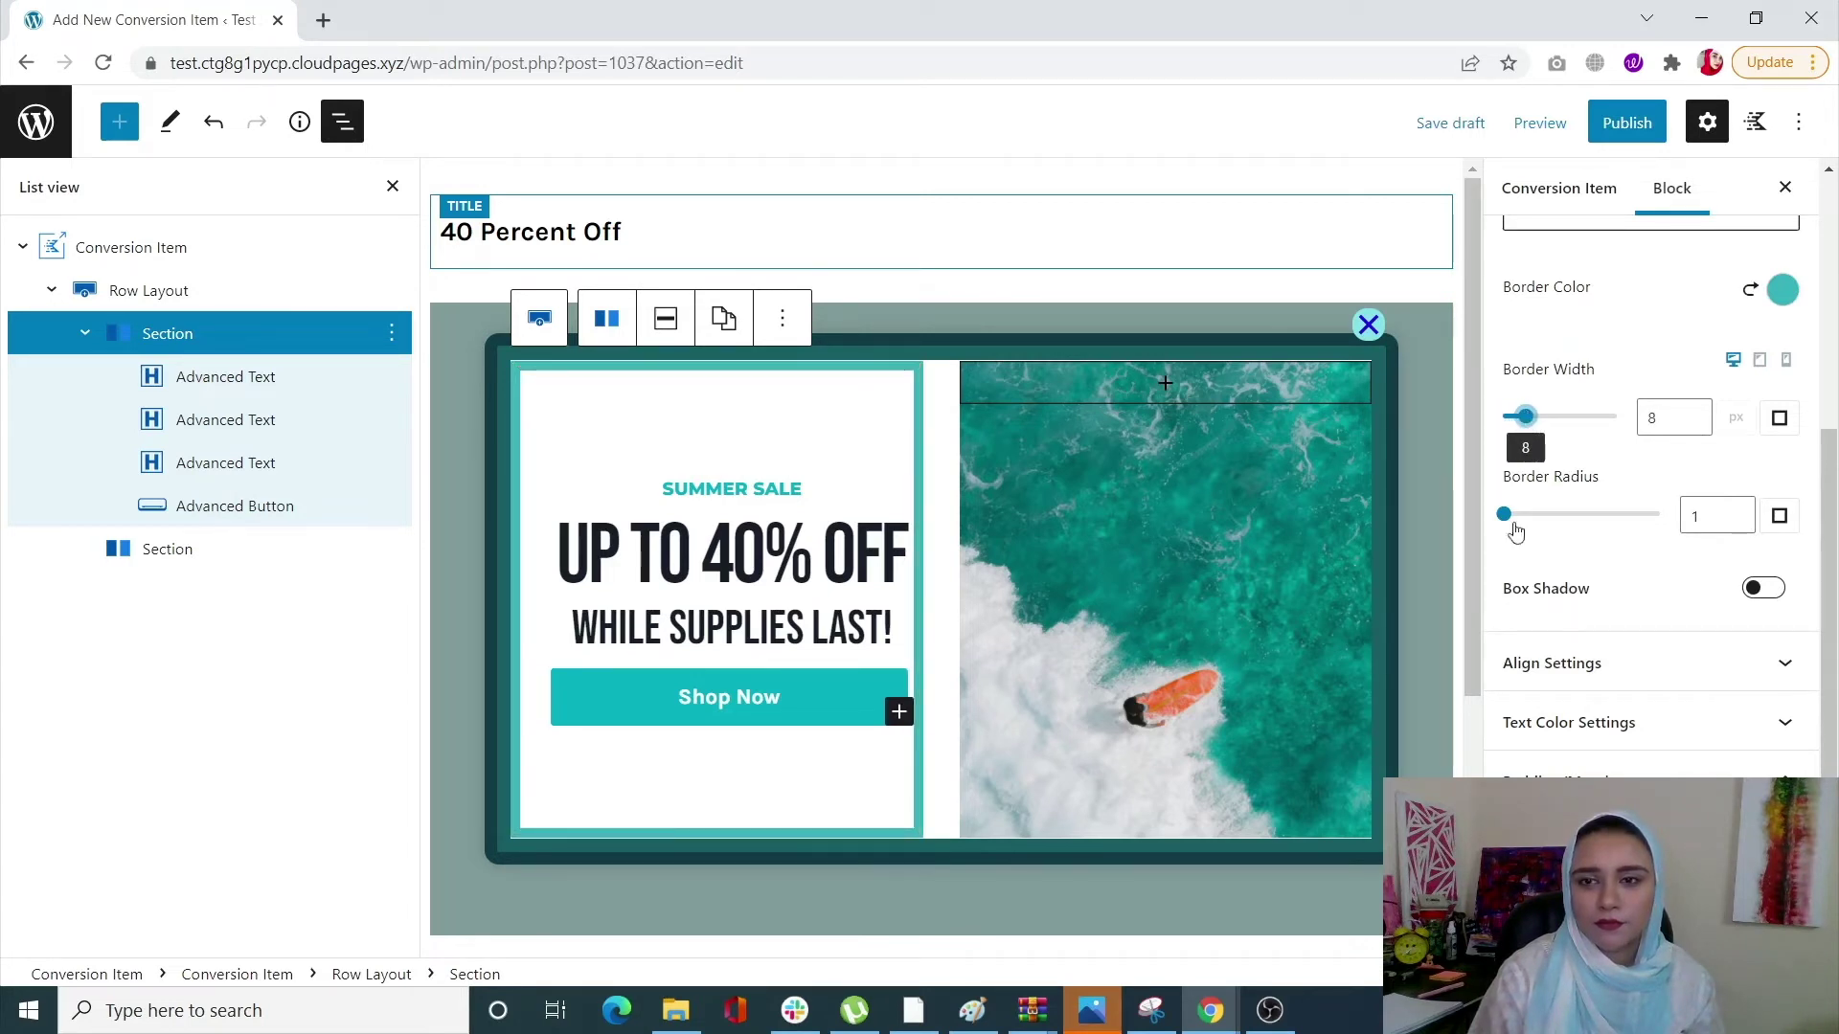
pyautogui.moveTo(1505, 514); pyautogui.dragTo(1523, 514)
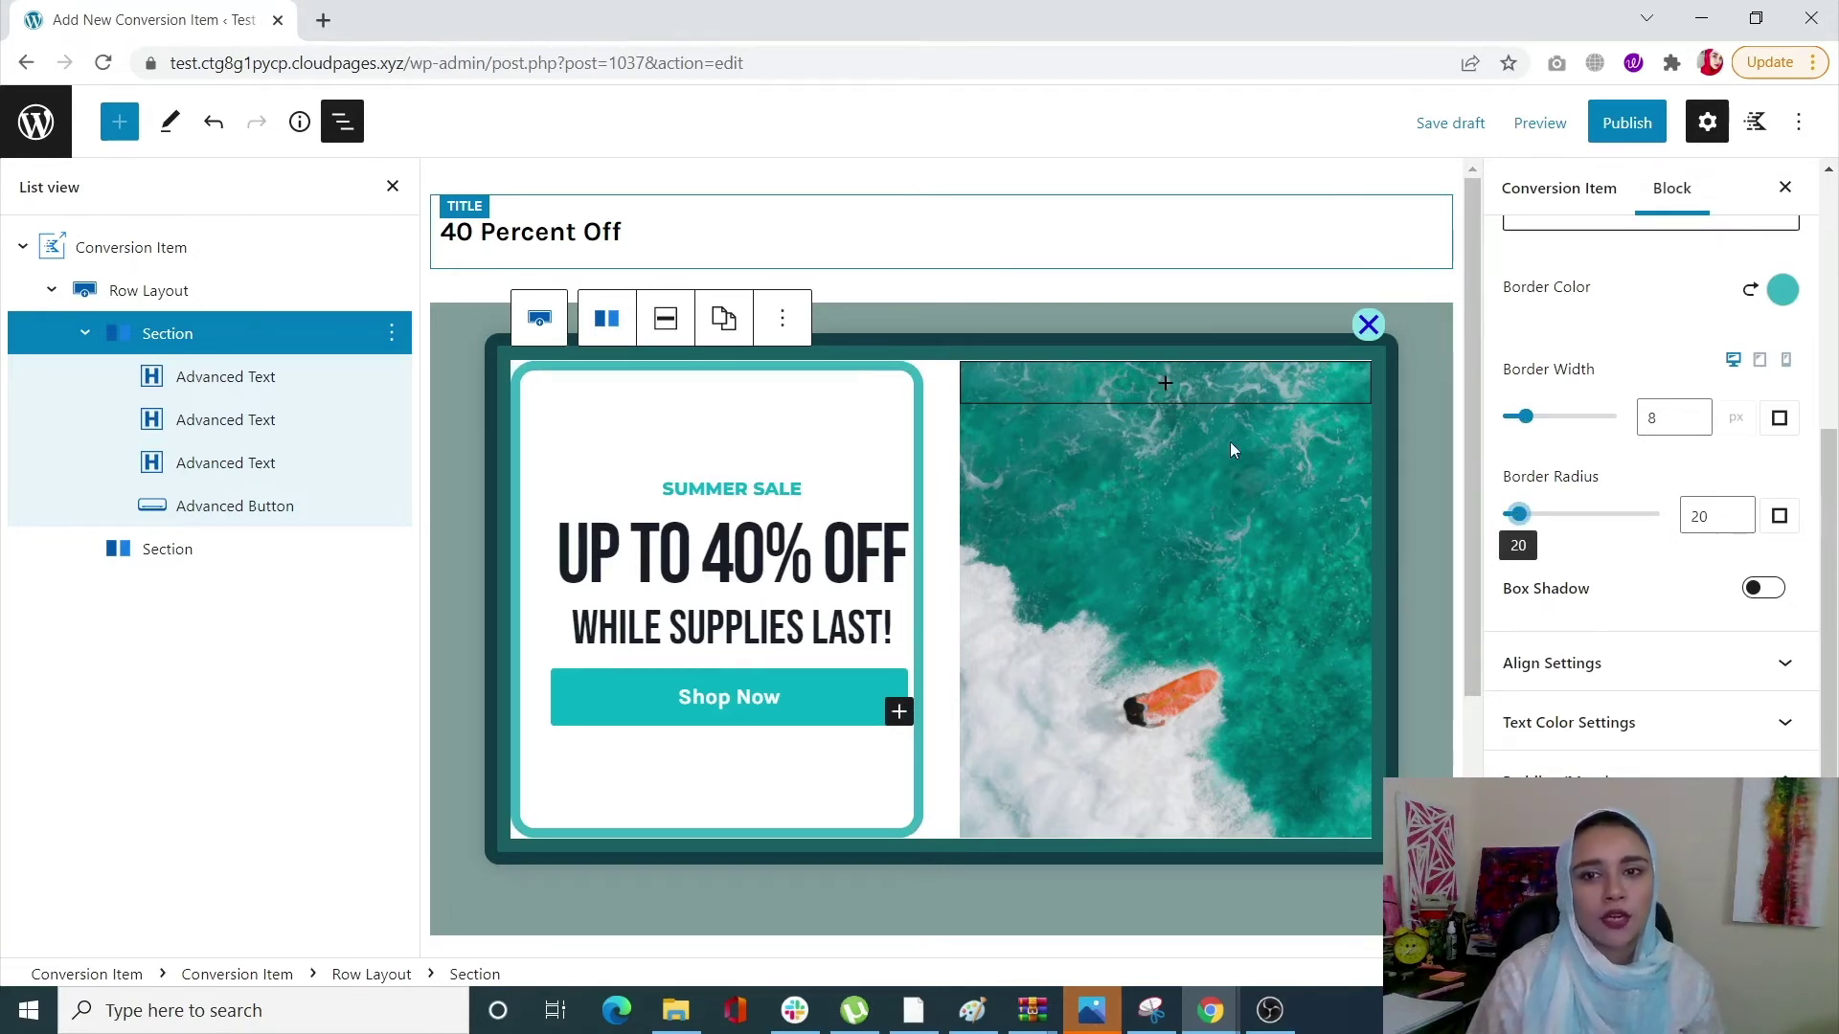
pyautogui.click(944, 567)
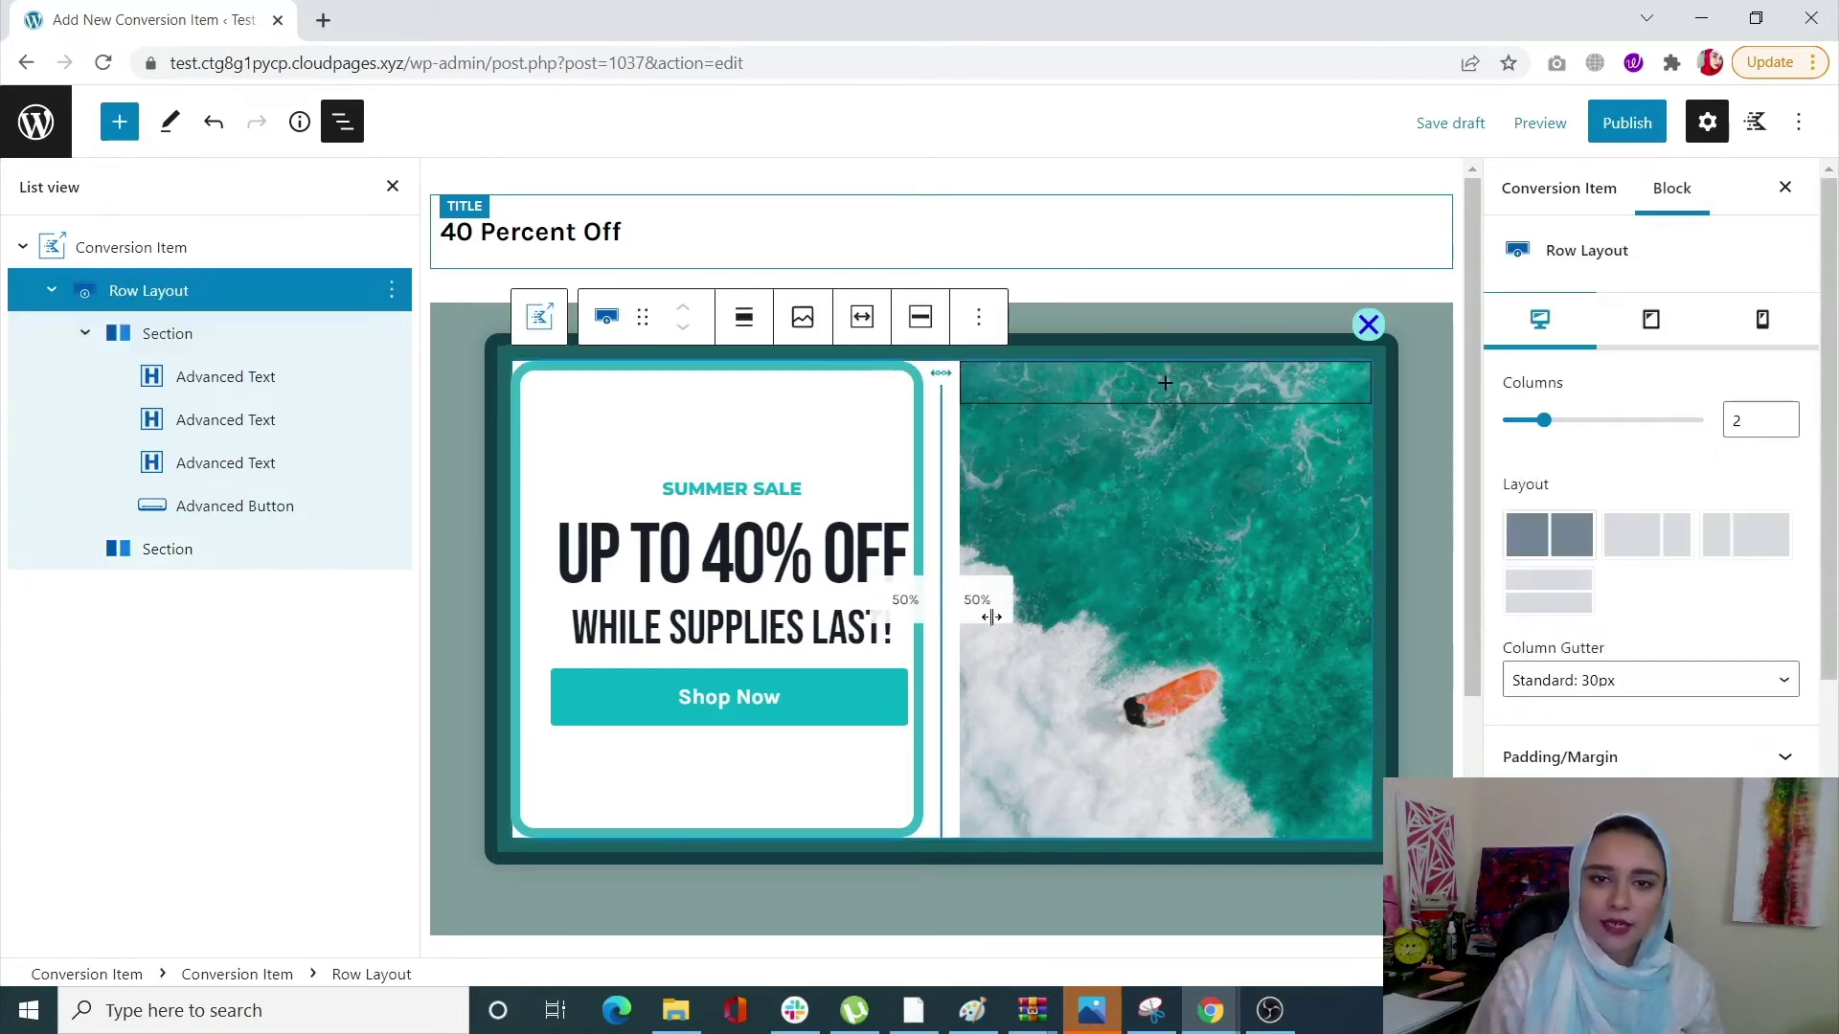
# Replace the word "SUPPLIES" with "TICKETS" in the text line above the Shop Now button.
pyautogui.click(790, 533)
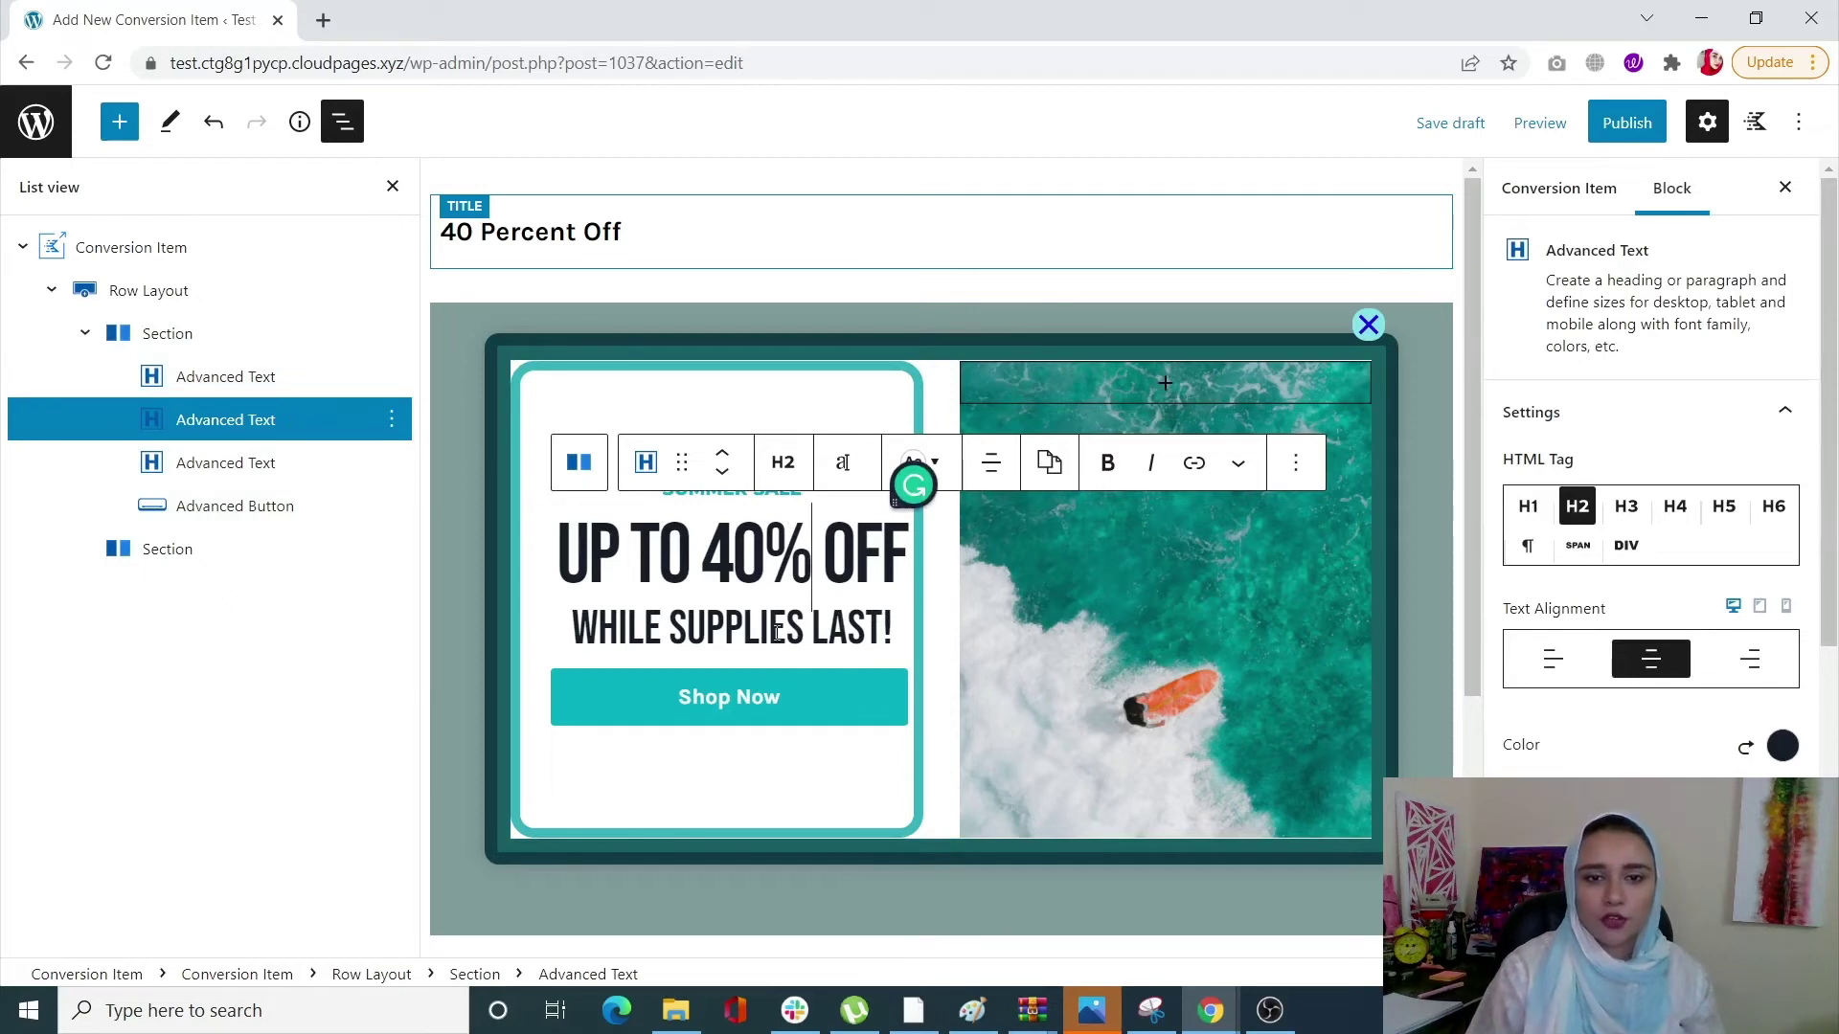
pyautogui.click(601, 630)
pyautogui.click(579, 631)
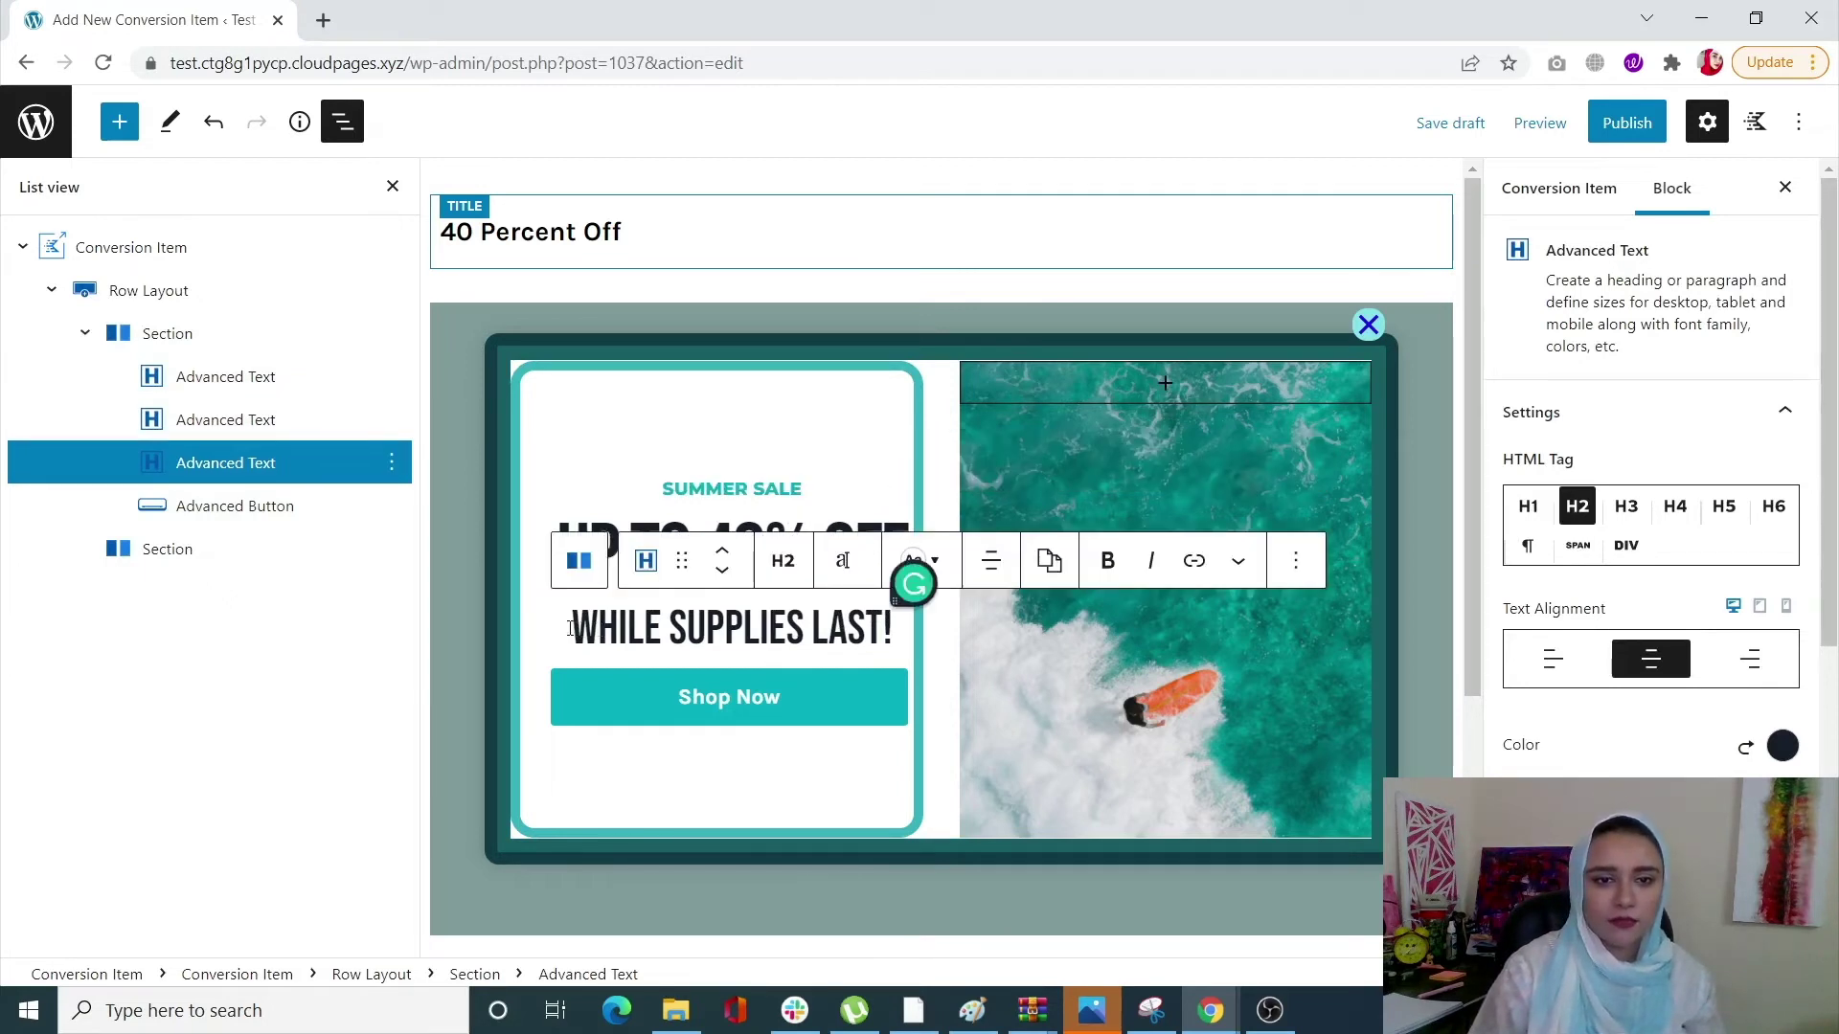
pyautogui.click(783, 638)
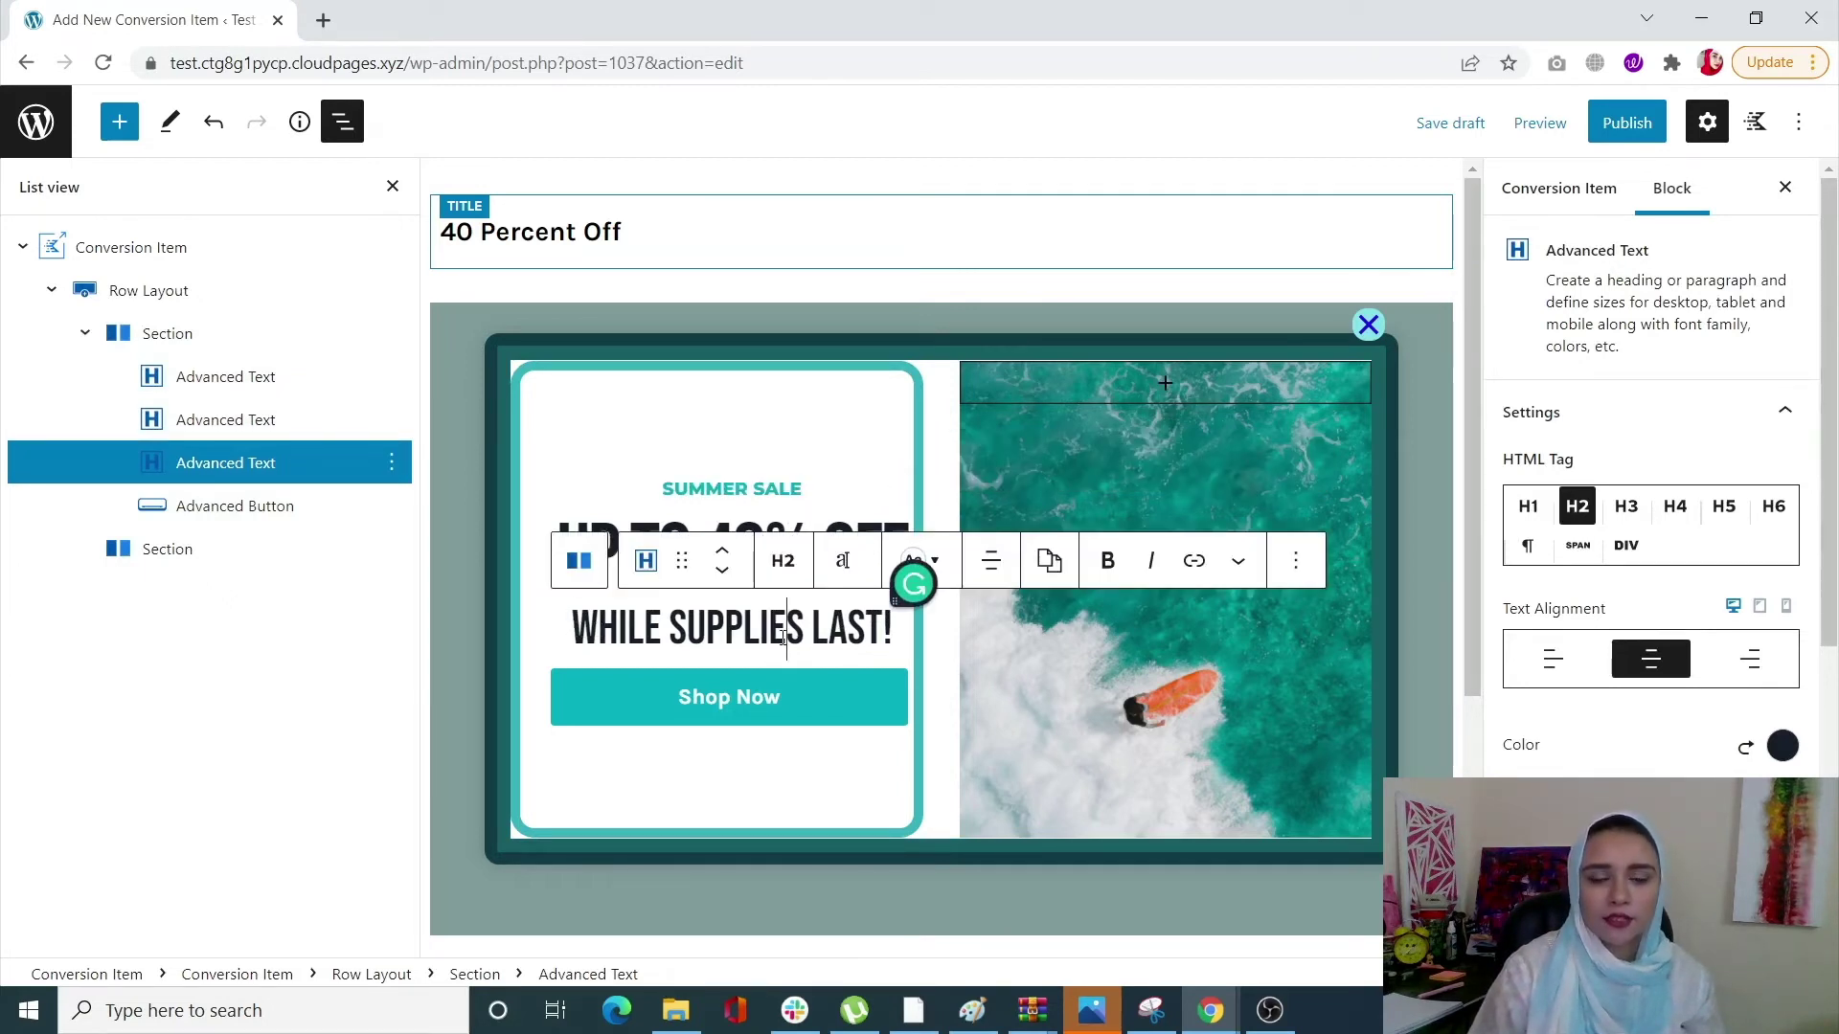
pyautogui.click(814, 630)
pyautogui.moveTo(805, 633); pyautogui.dragTo(678, 632)
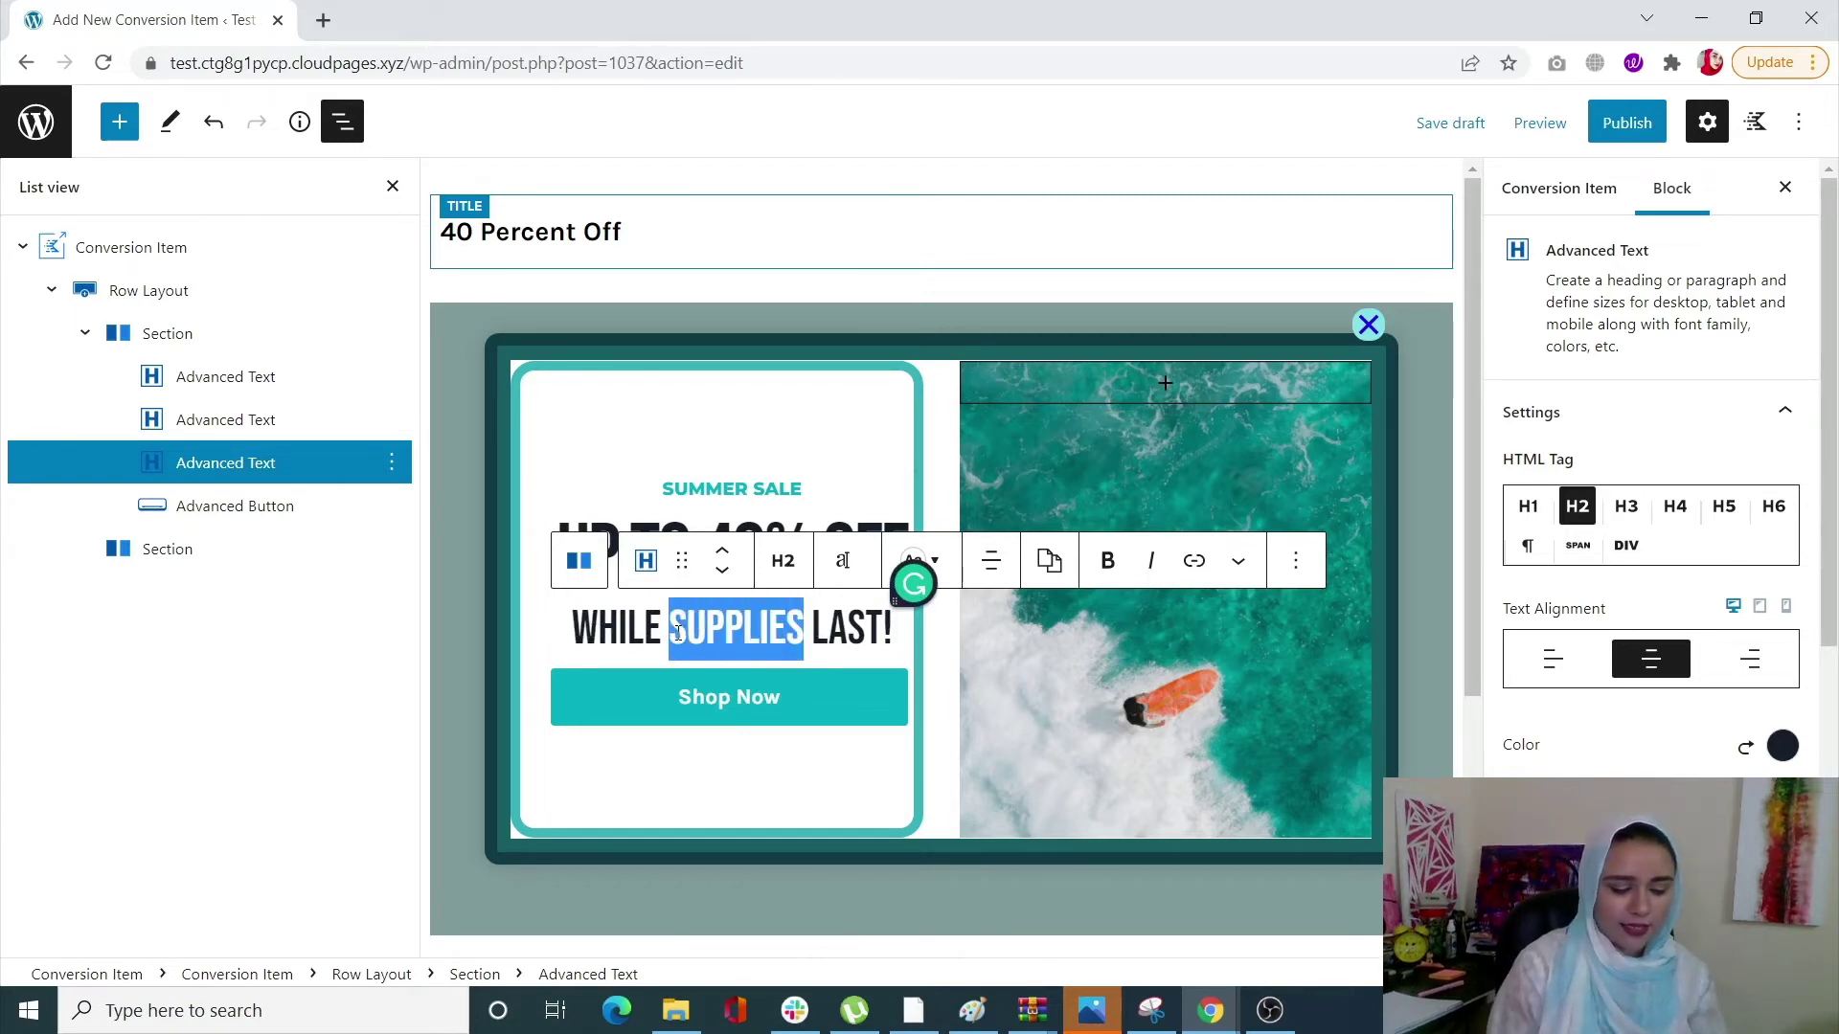
pyautogui.write('TICKET')
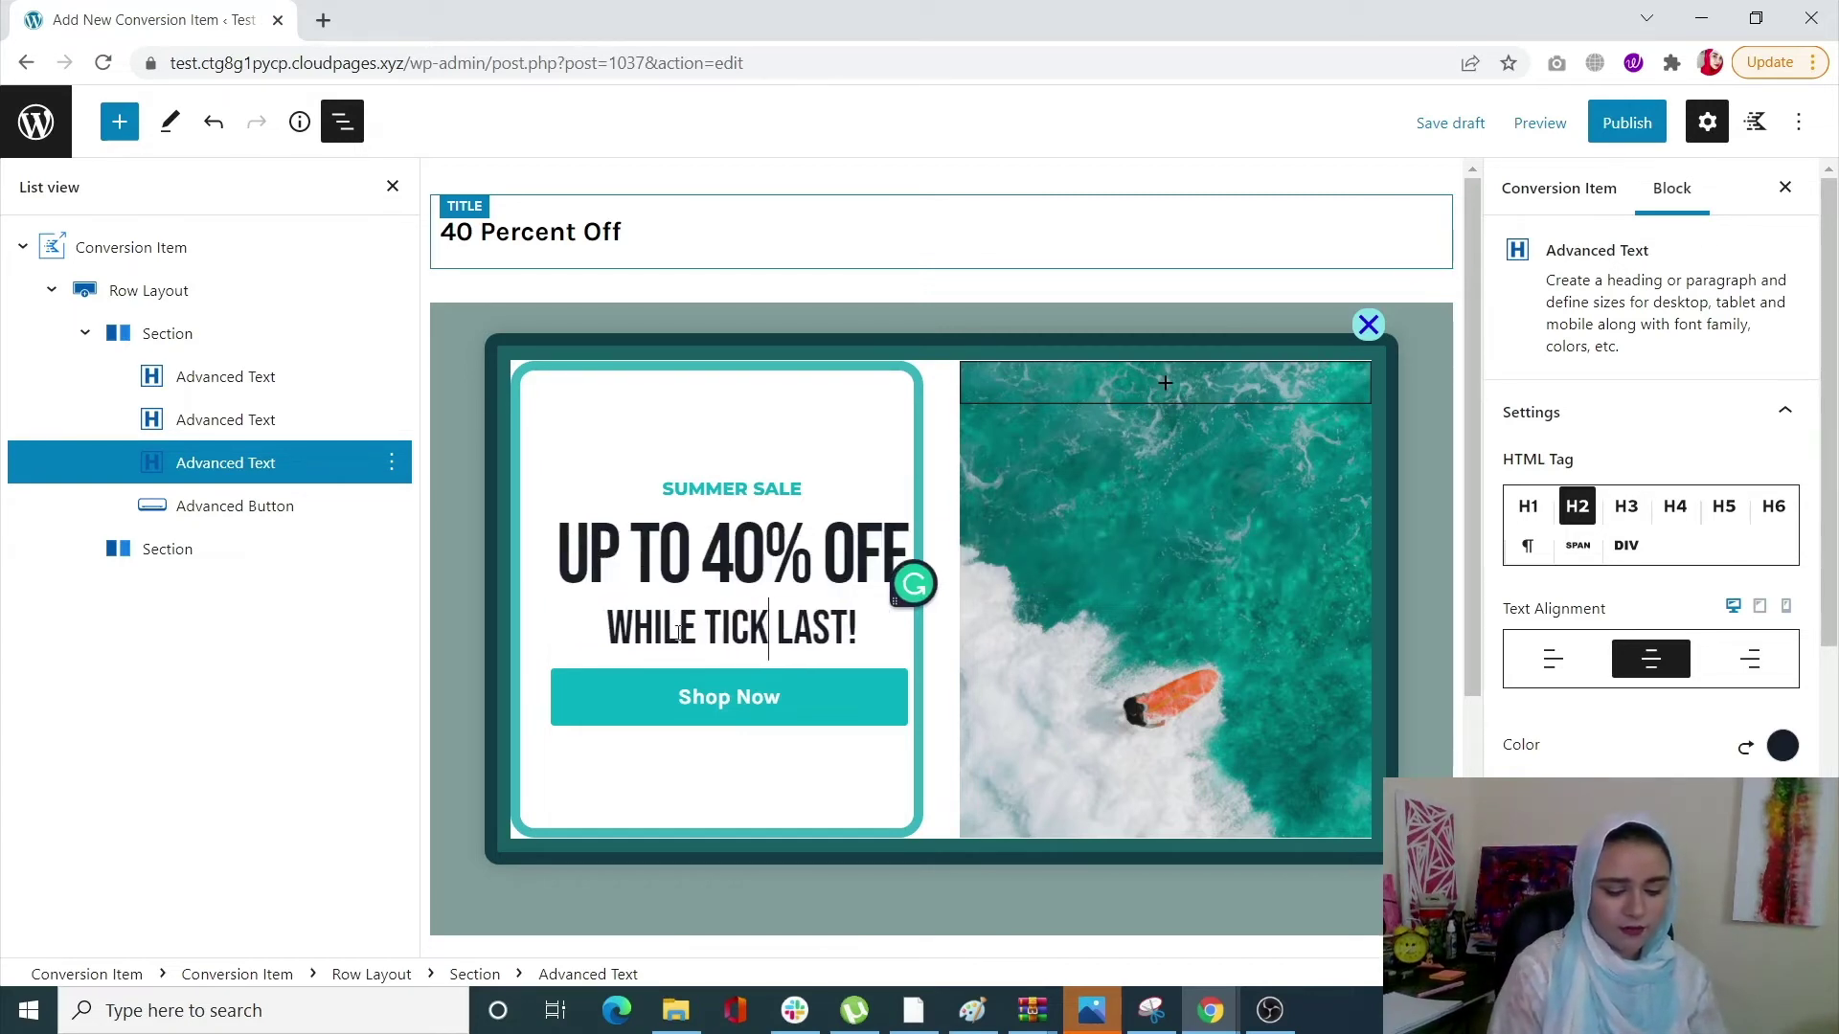
pyautogui.write('S')
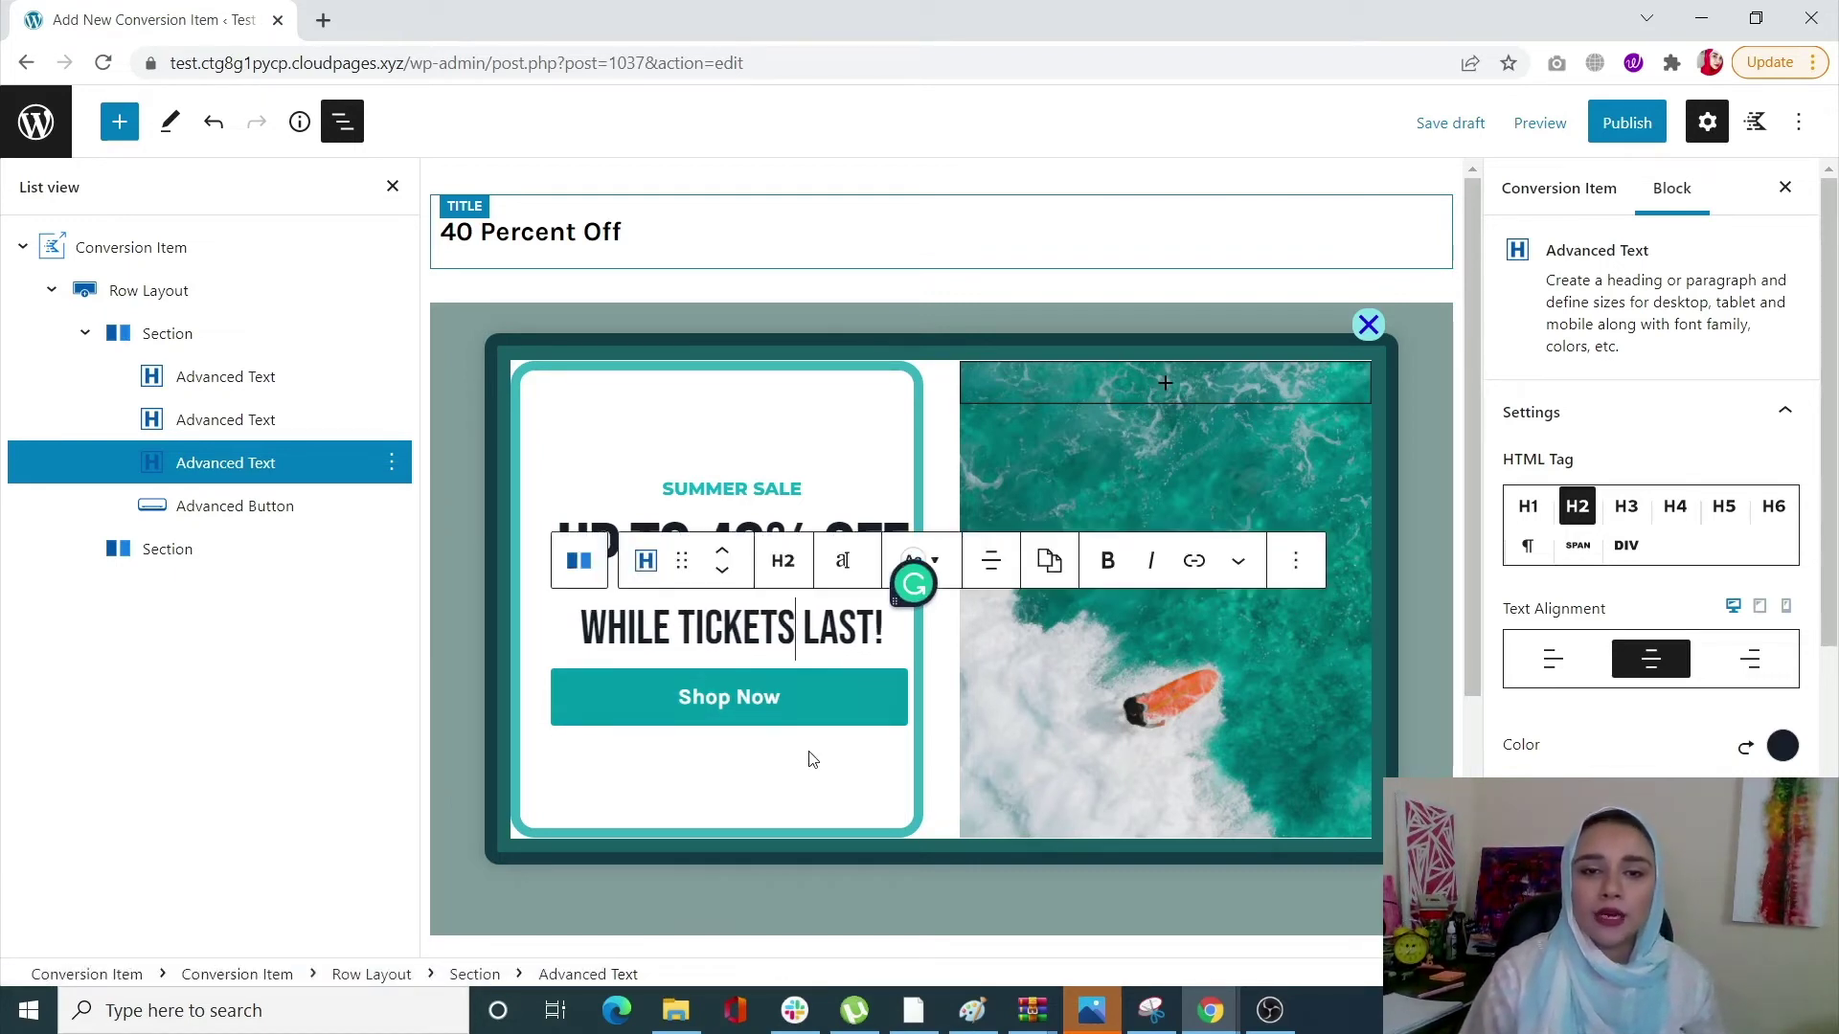
# Insert an extra Advanced Button block below the Shop Now button and remove it again.
pyautogui.click(835, 718)
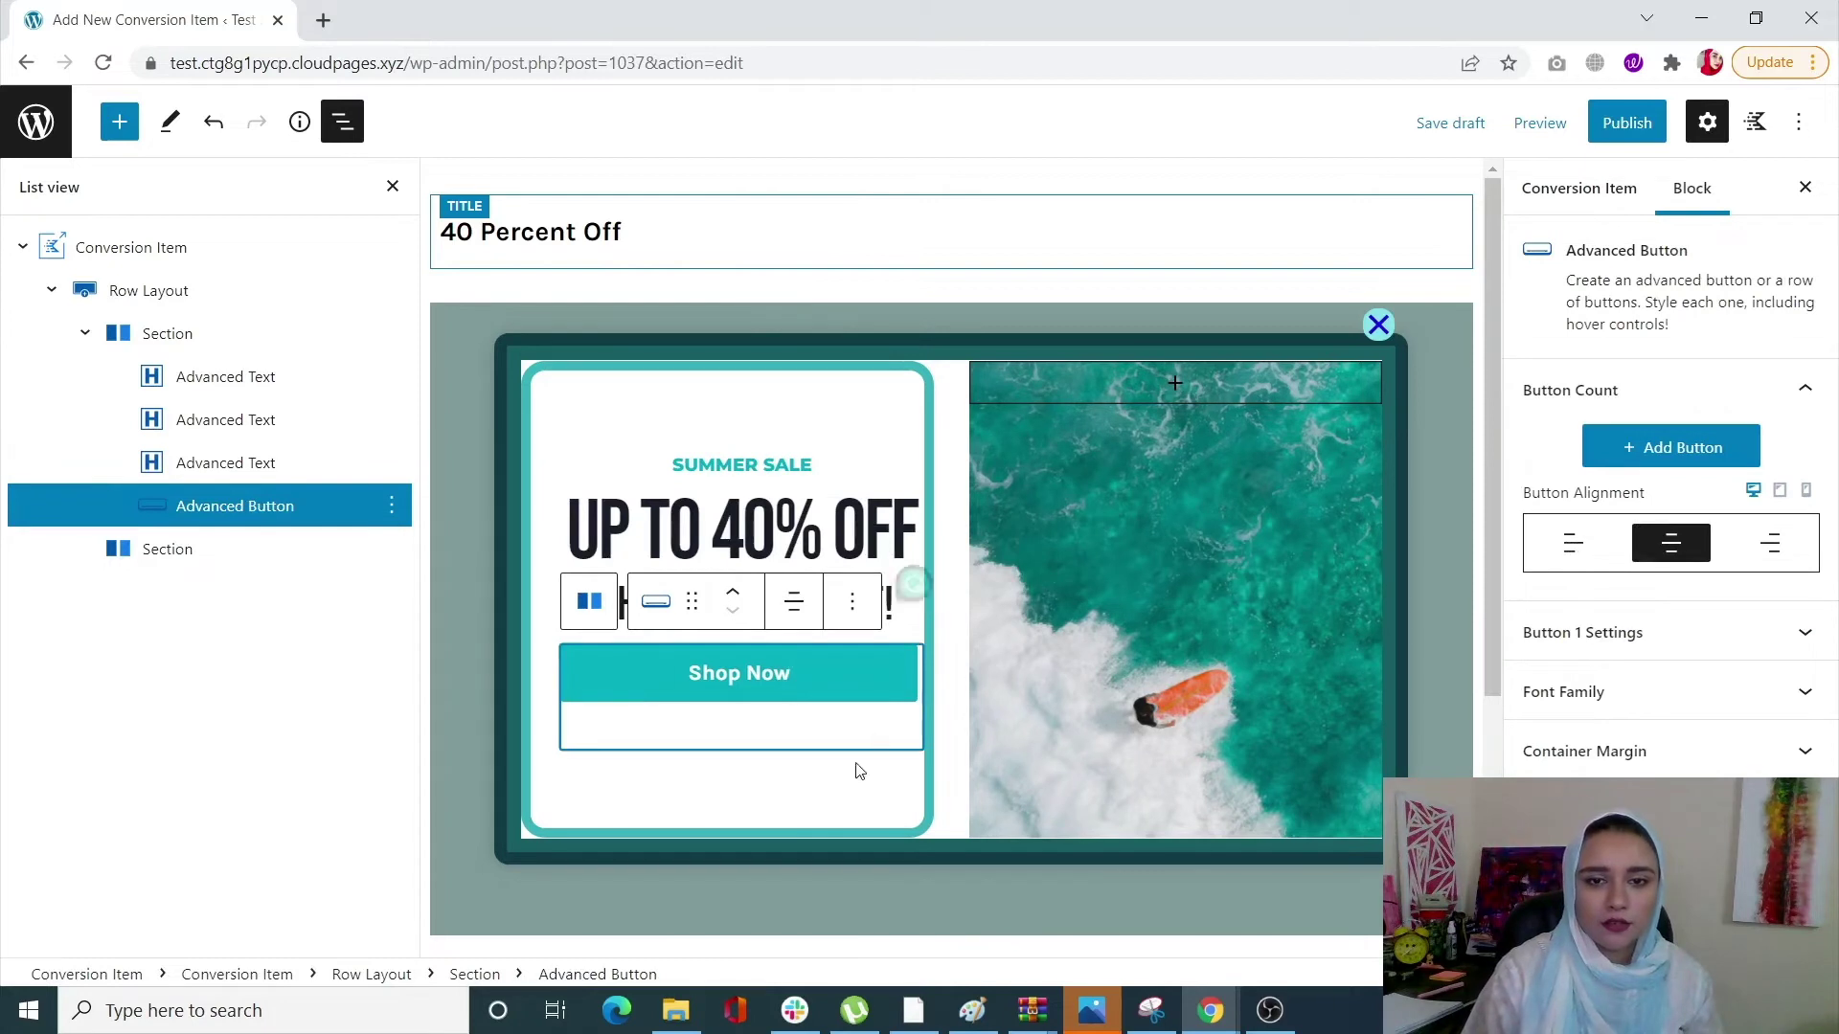
pyautogui.click(847, 776)
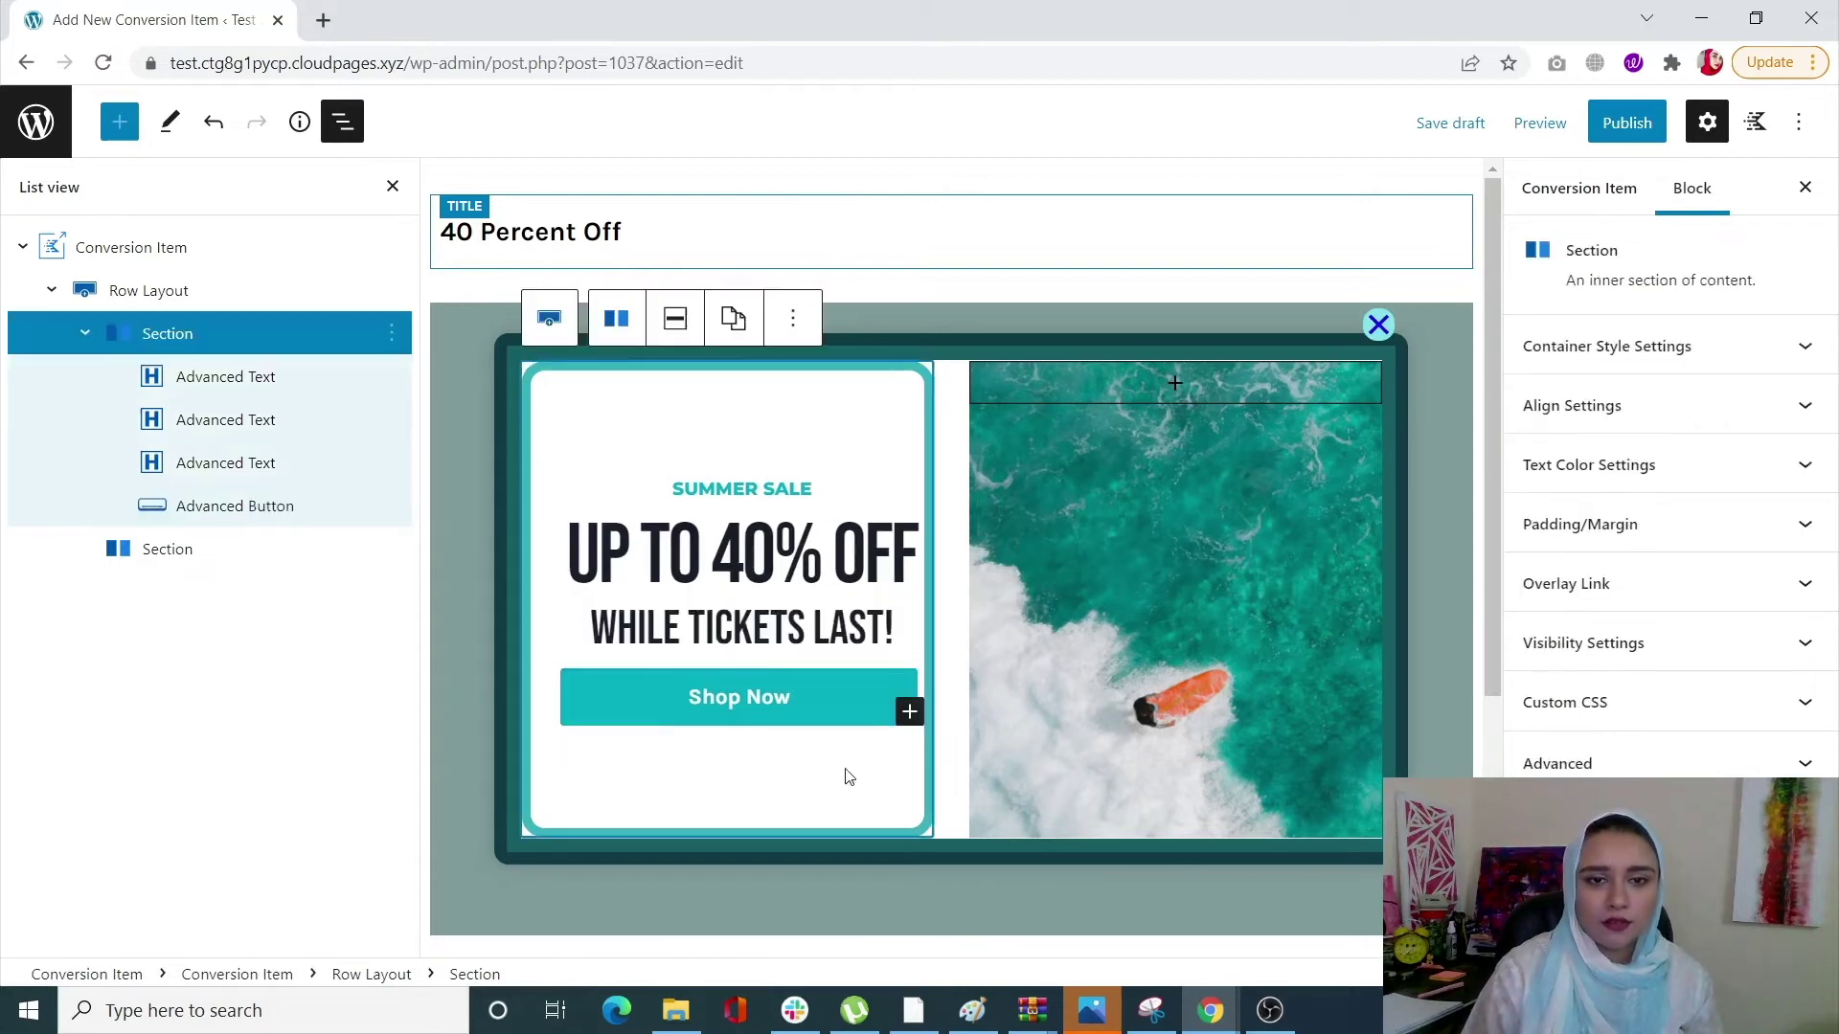
pyautogui.click(909, 712)
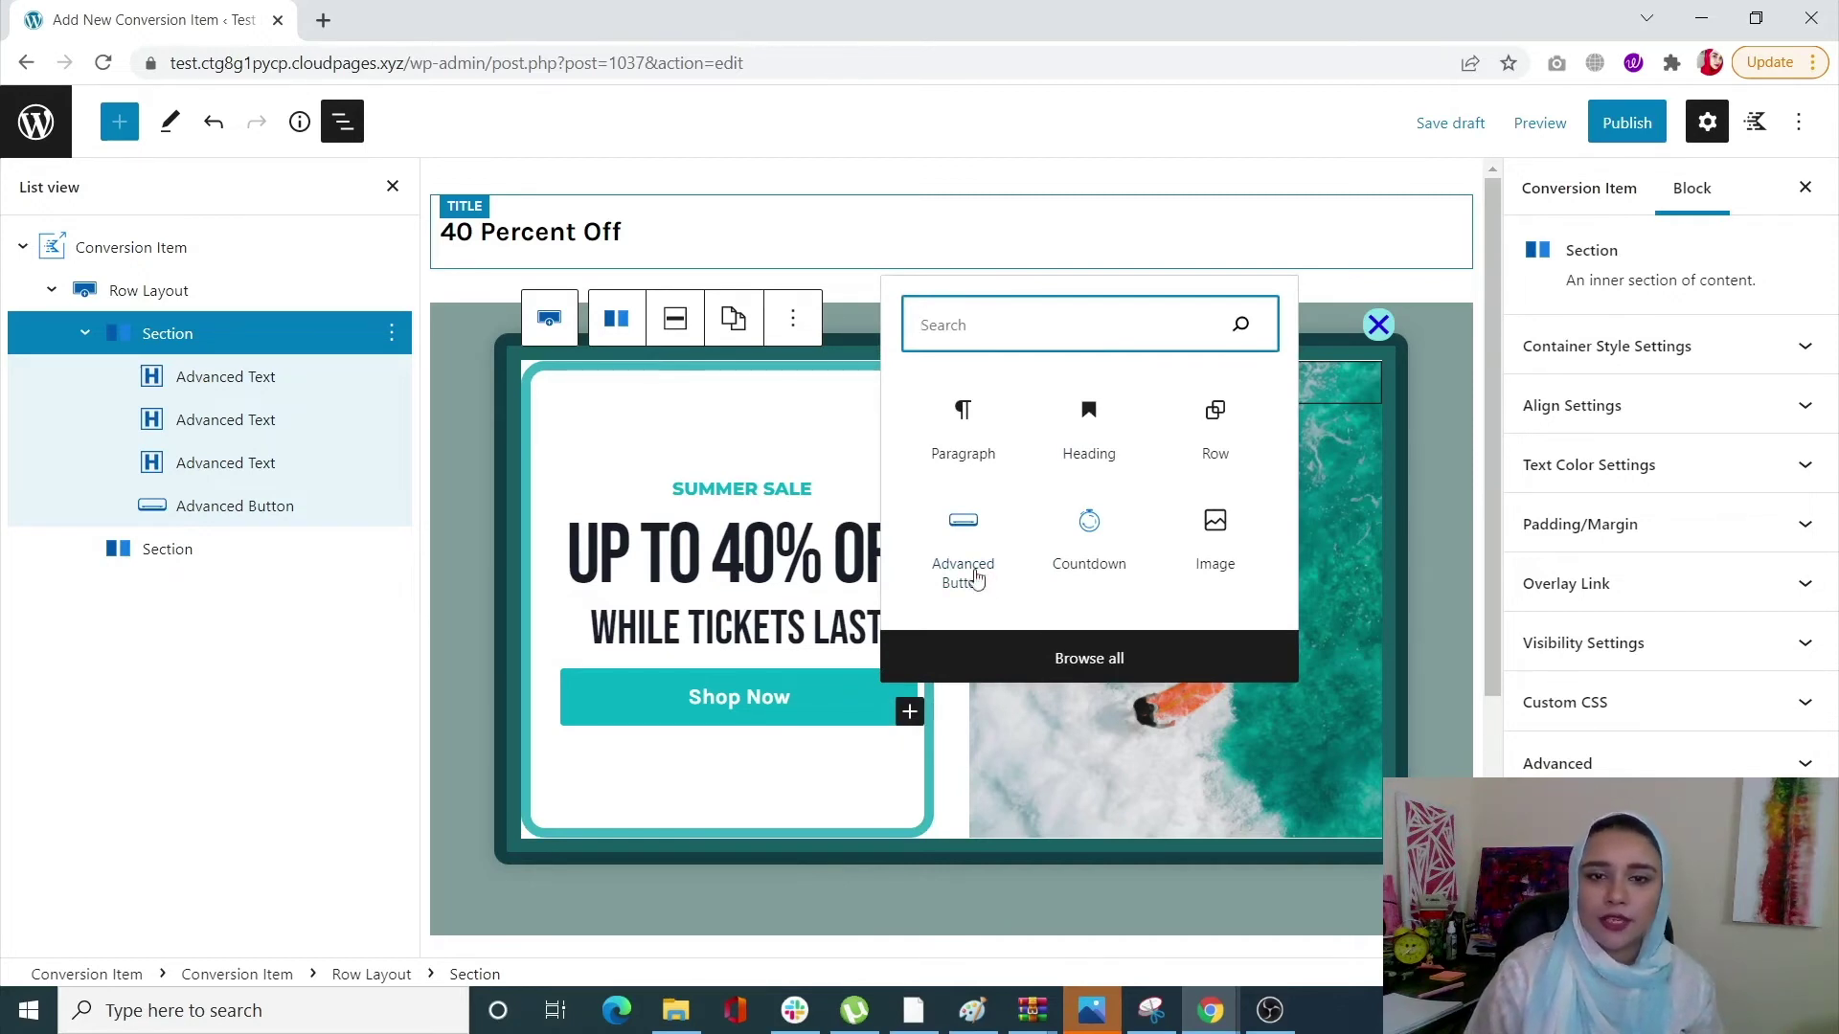
pyautogui.click(977, 561)
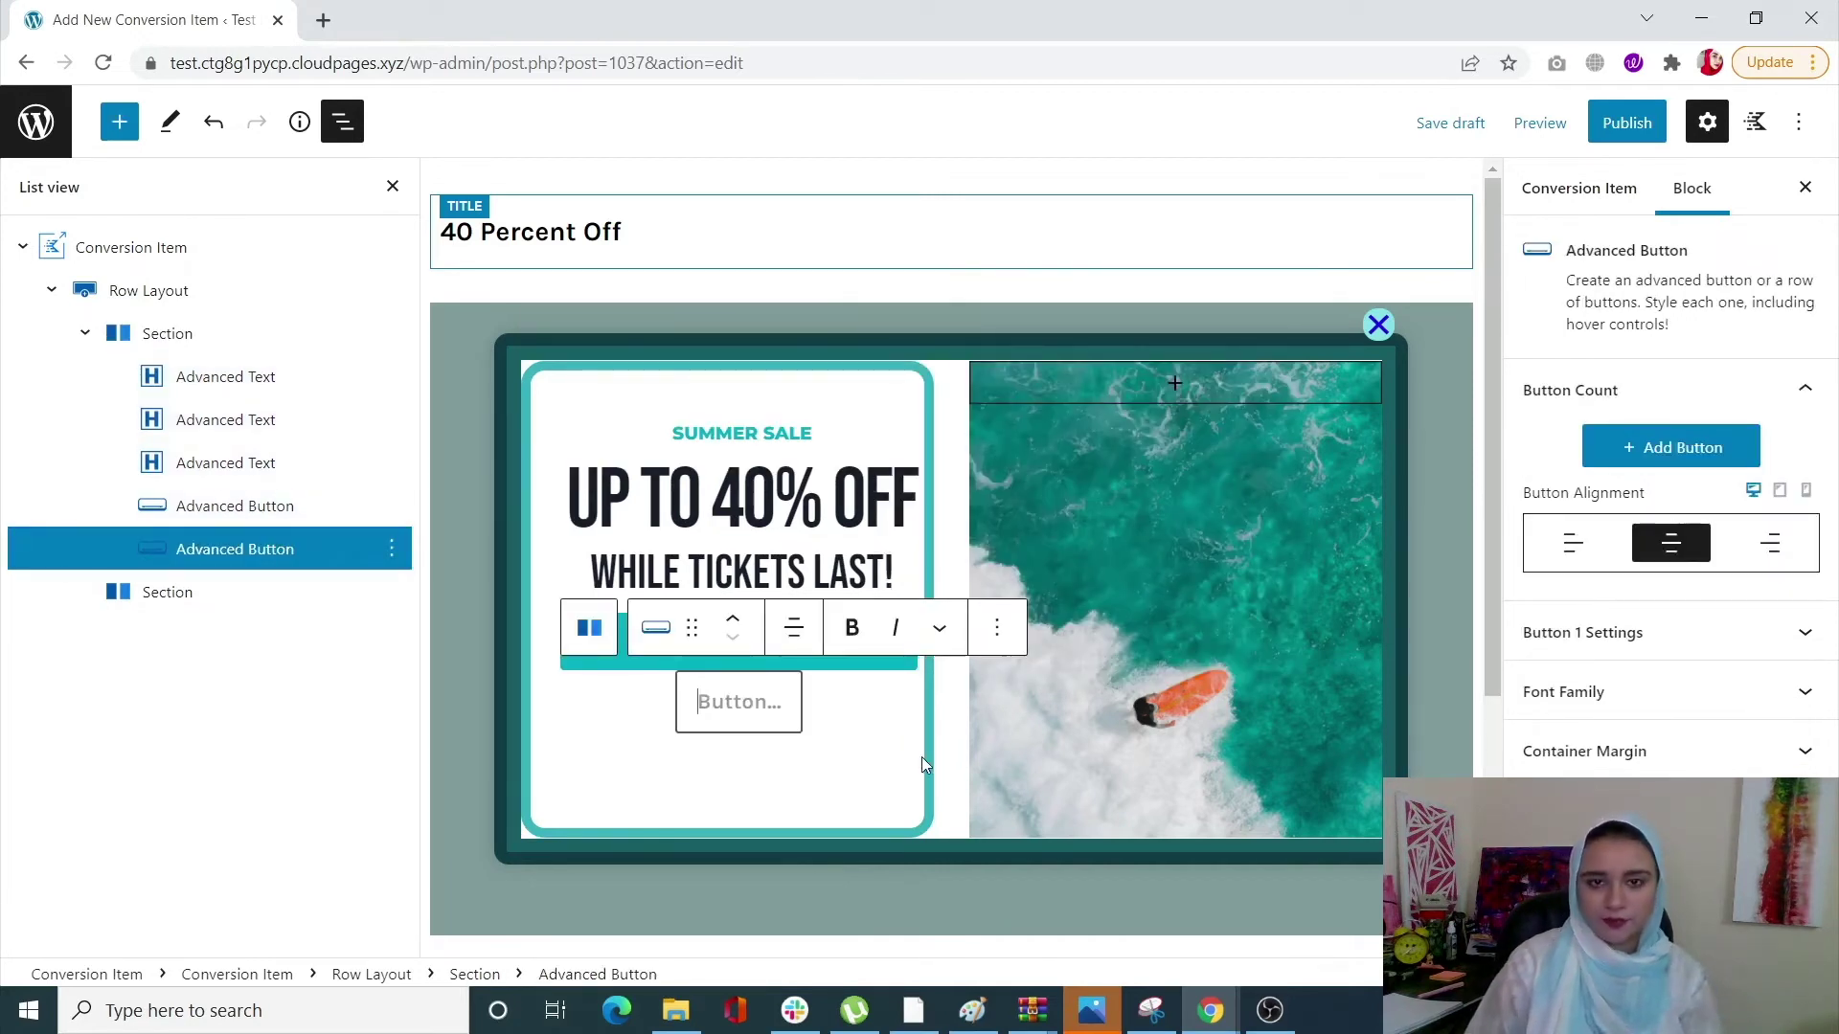
pyautogui.click(391, 554)
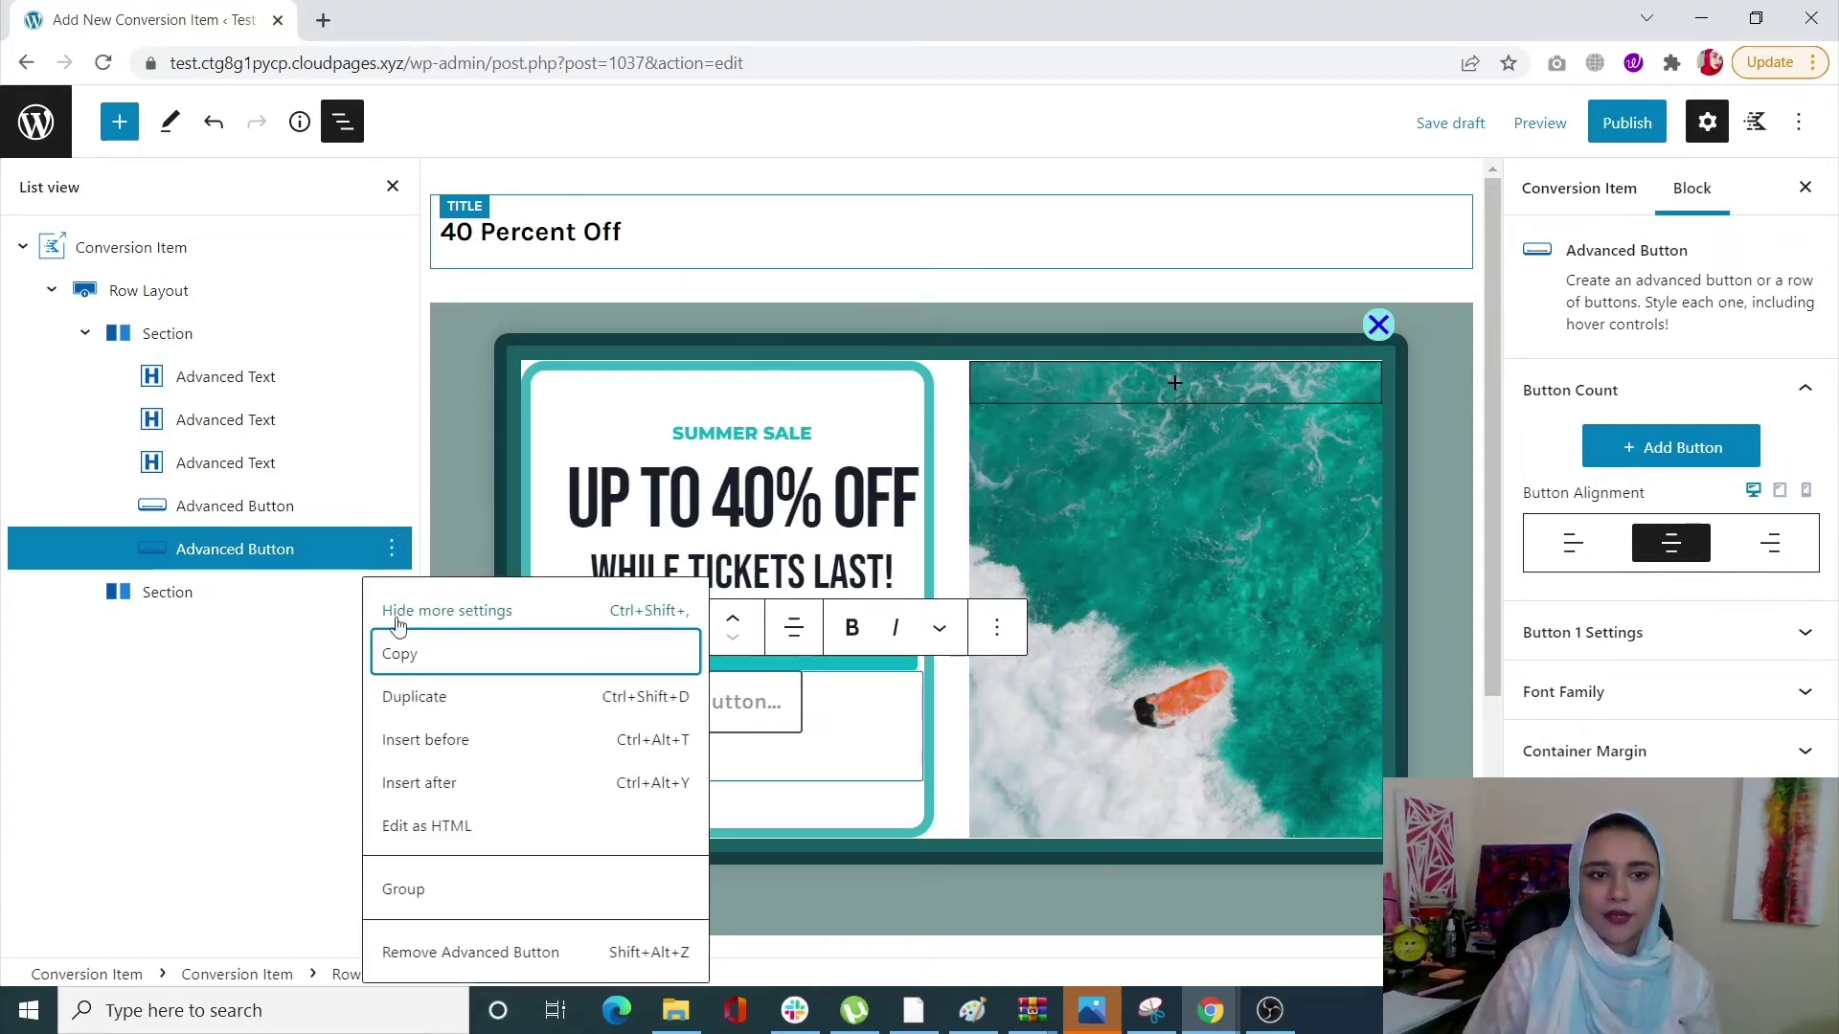
pyautogui.click(469, 951)
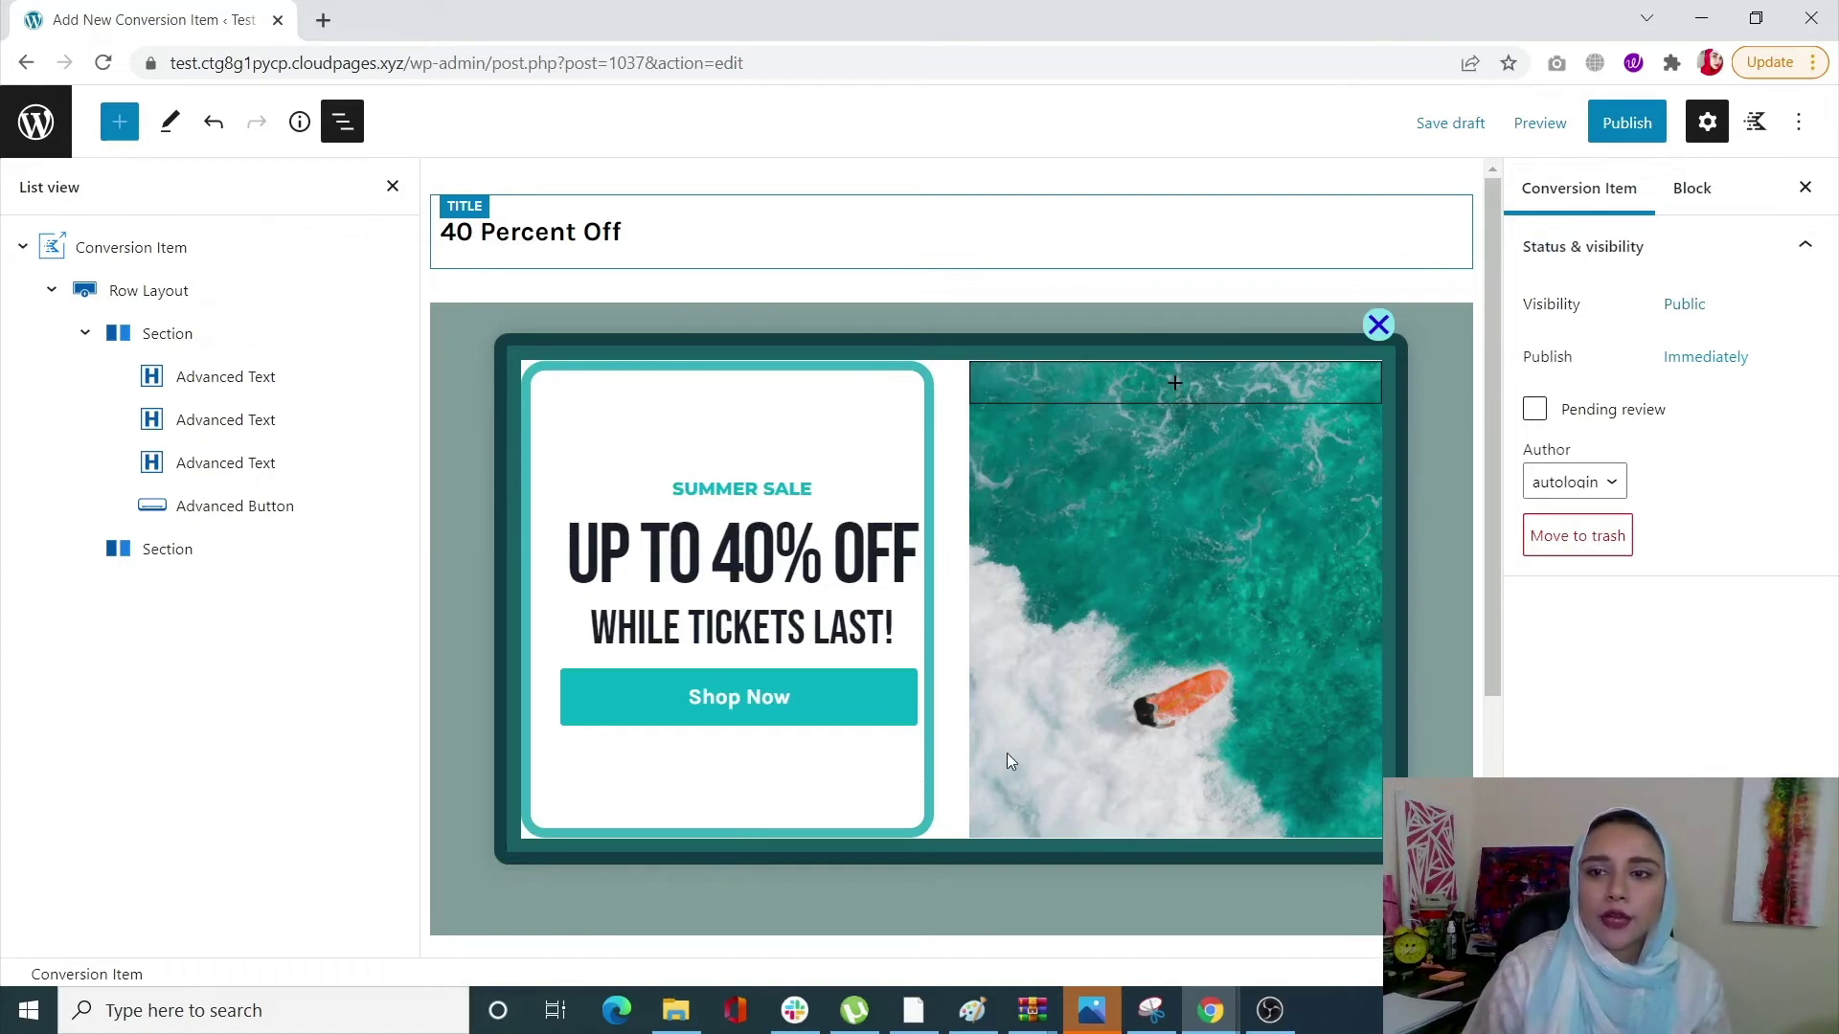
# Examine the sale-text section's text color, overlay link and visibility settings.
pyautogui.click(803, 451)
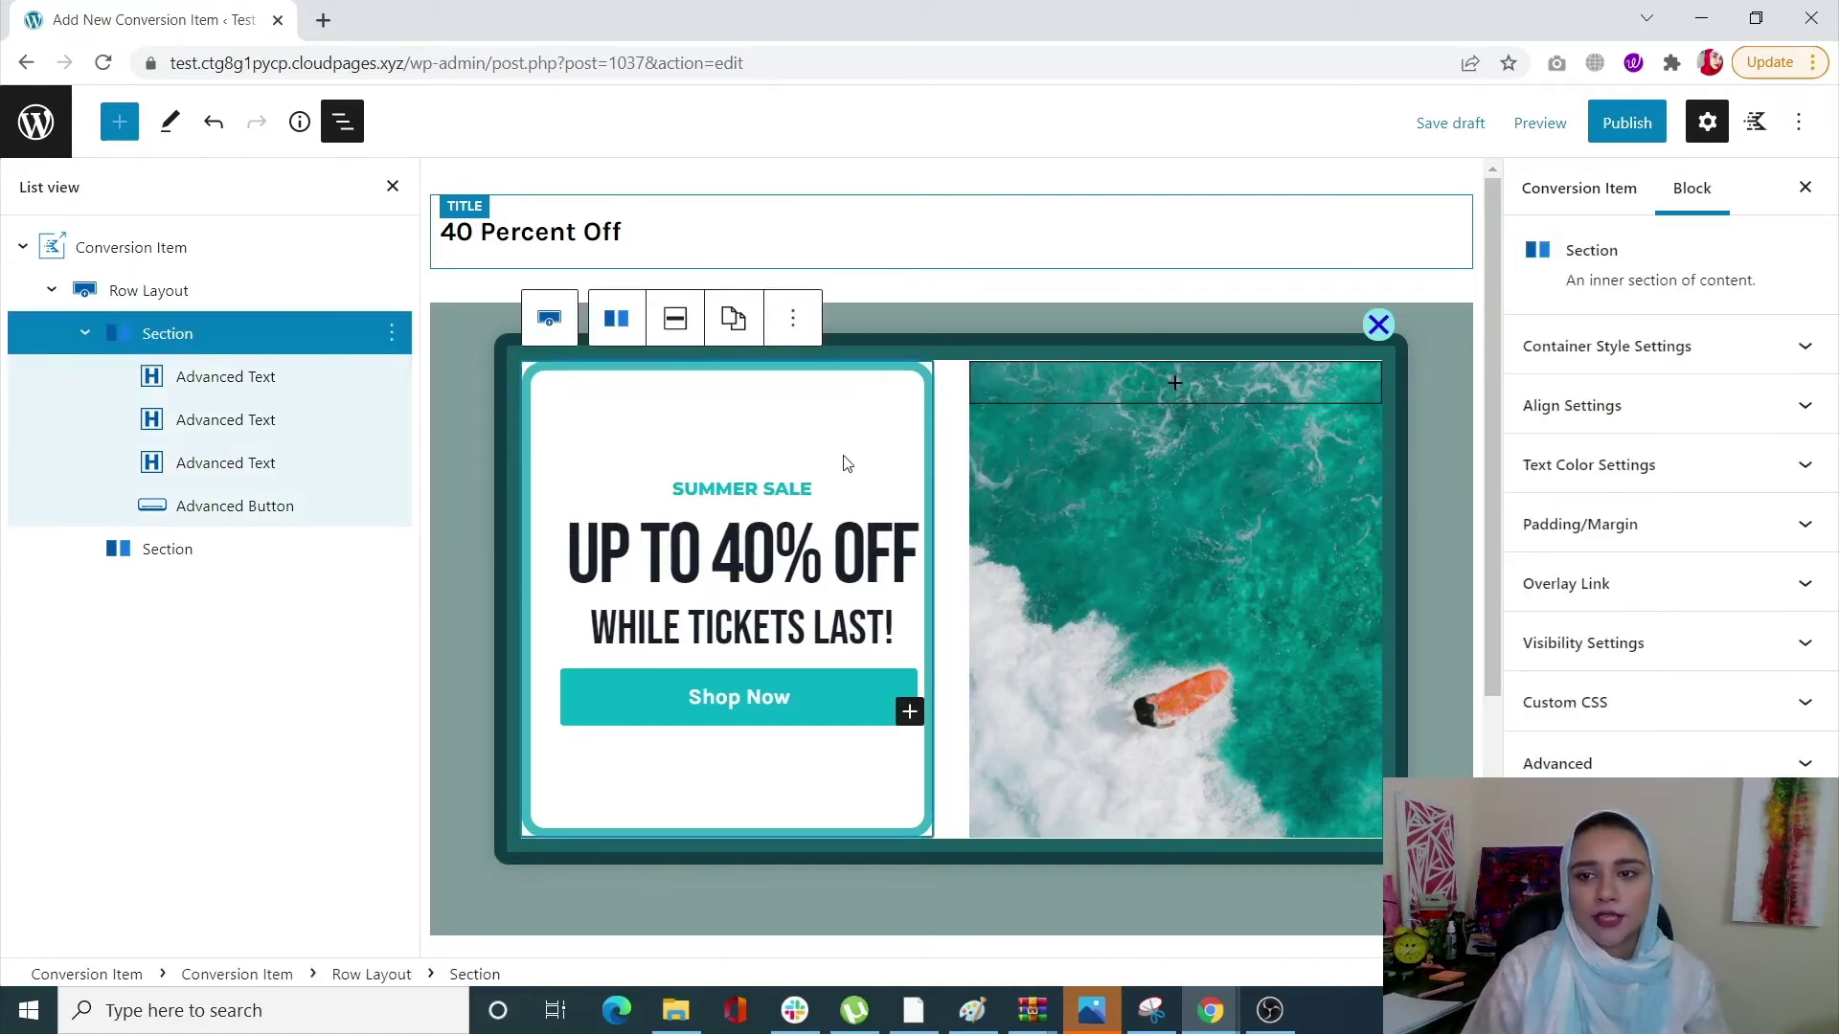
pyautogui.click(1672, 467)
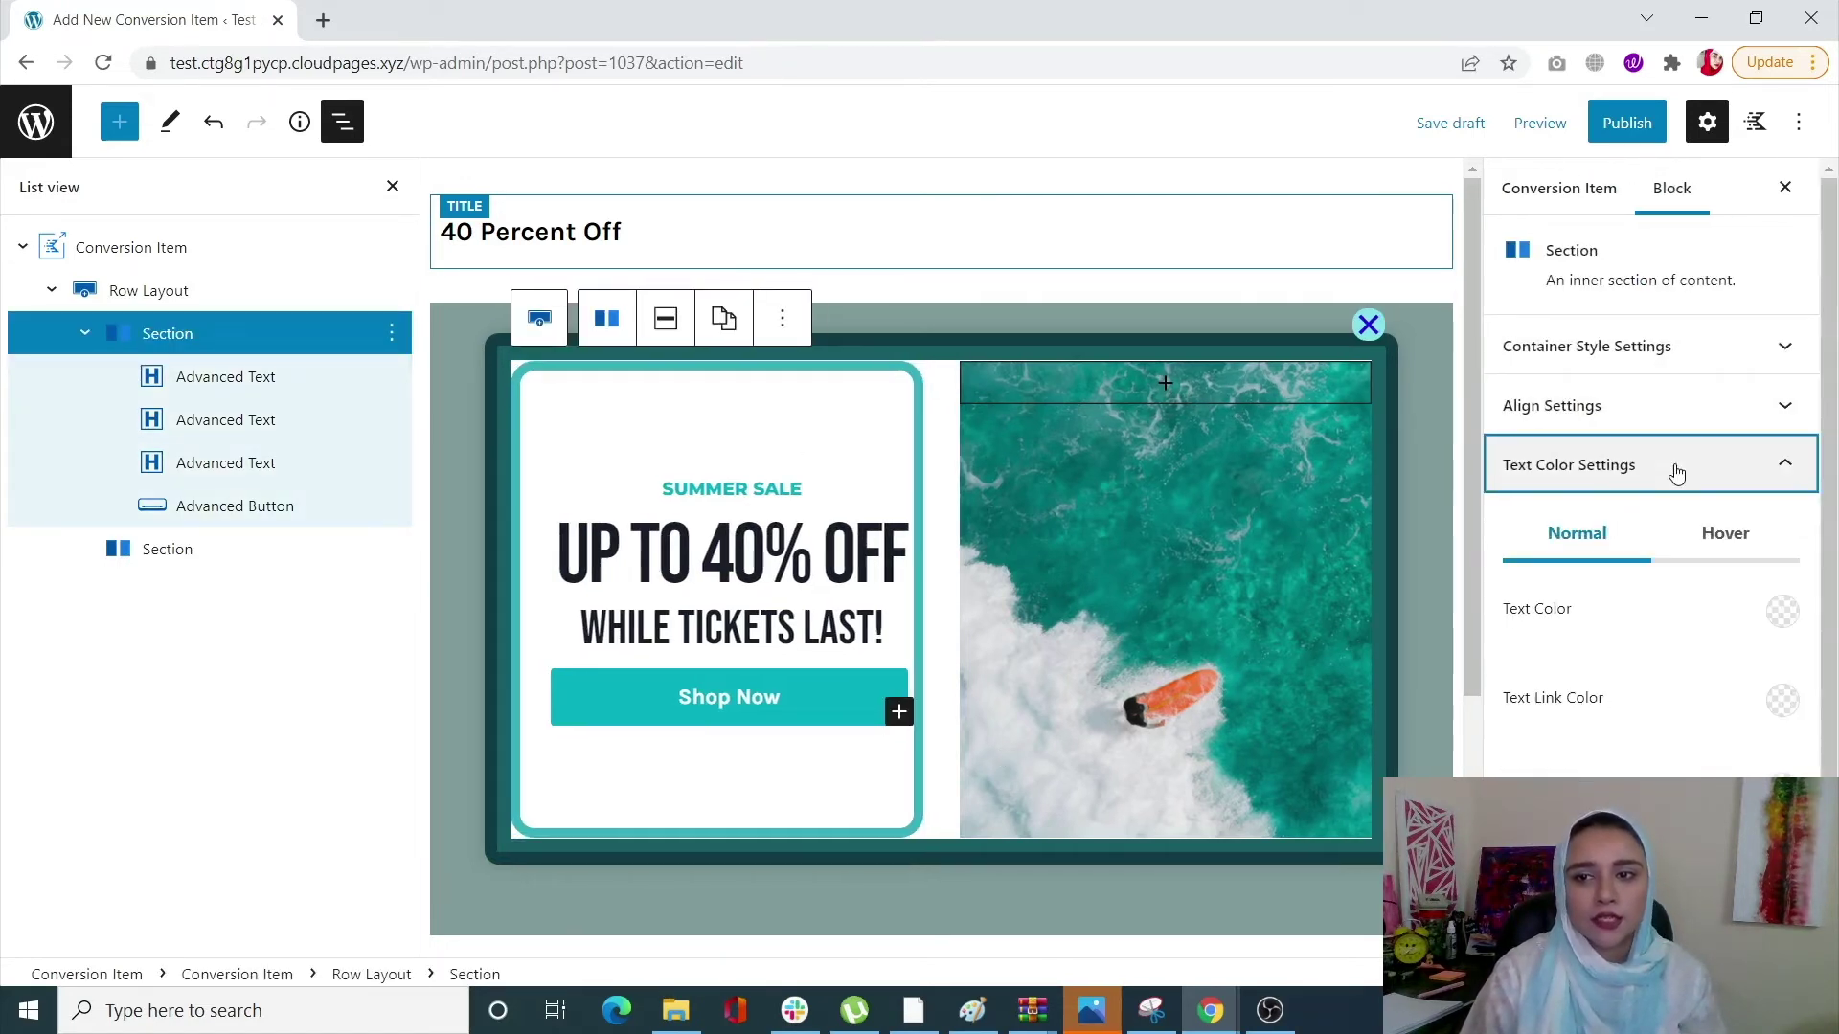
pyautogui.scroll(-2, 1601, 643)
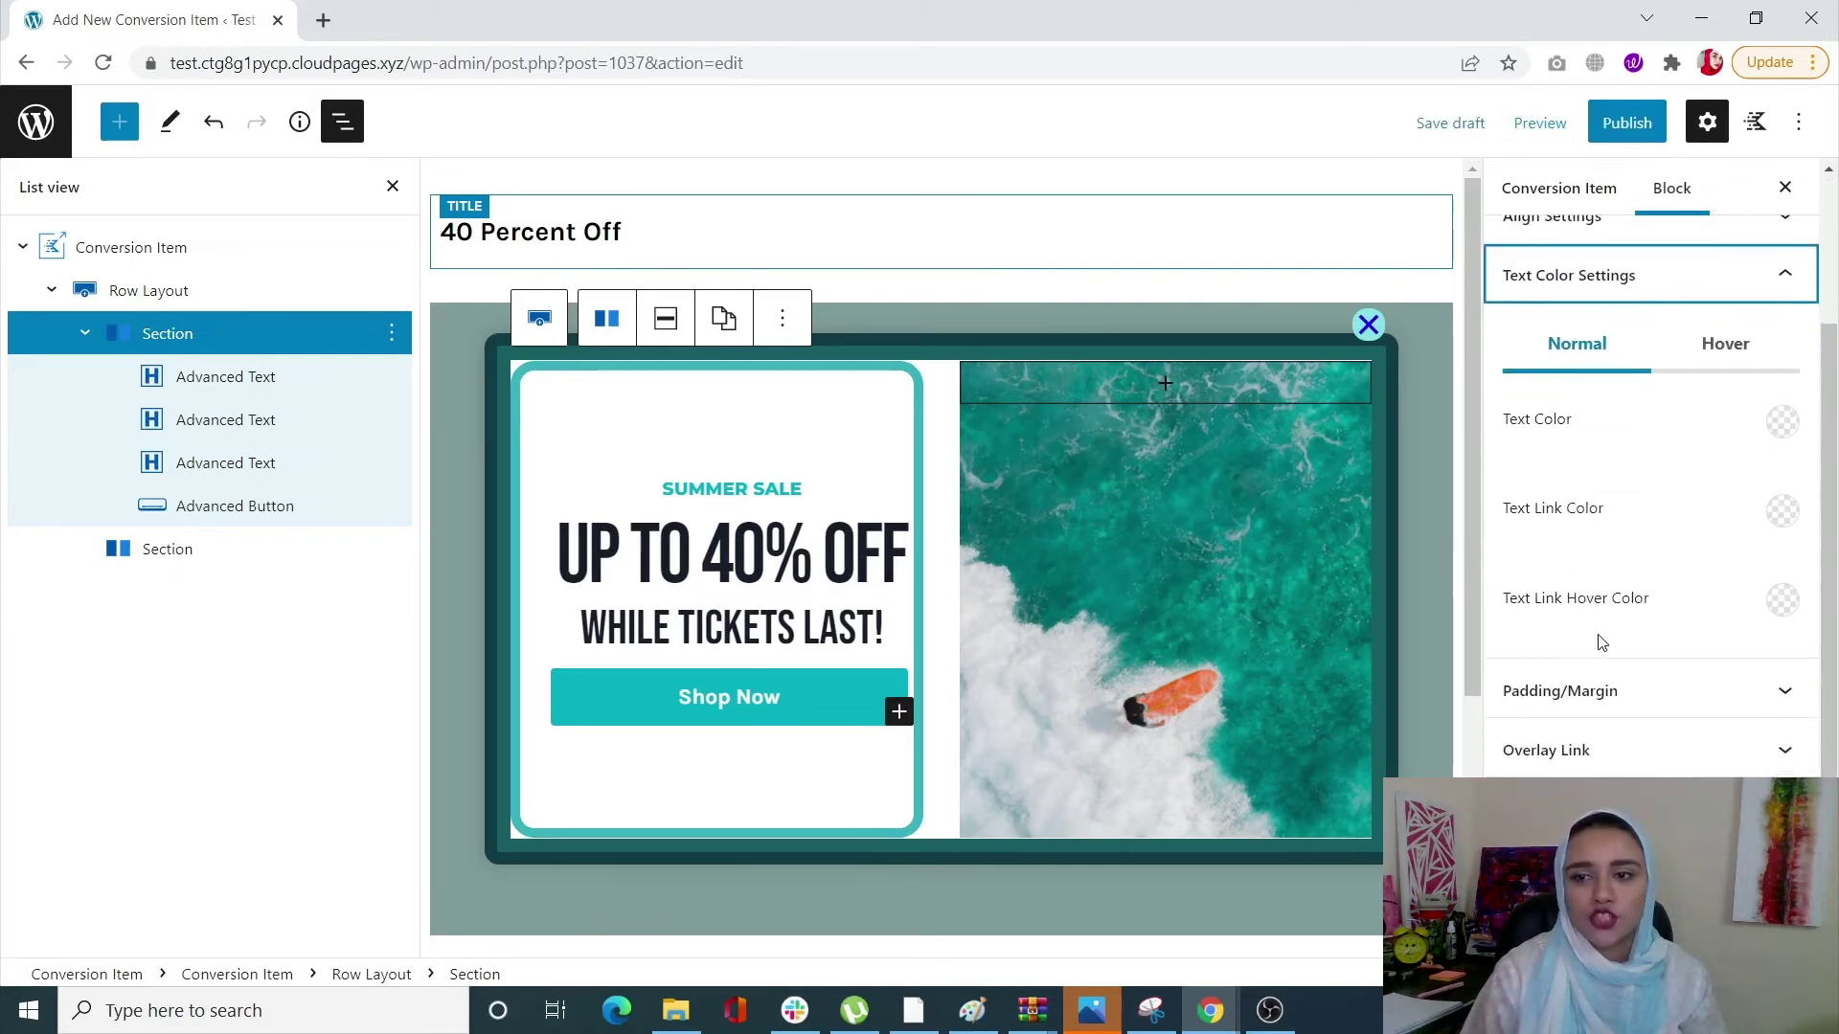
pyautogui.click(1611, 759)
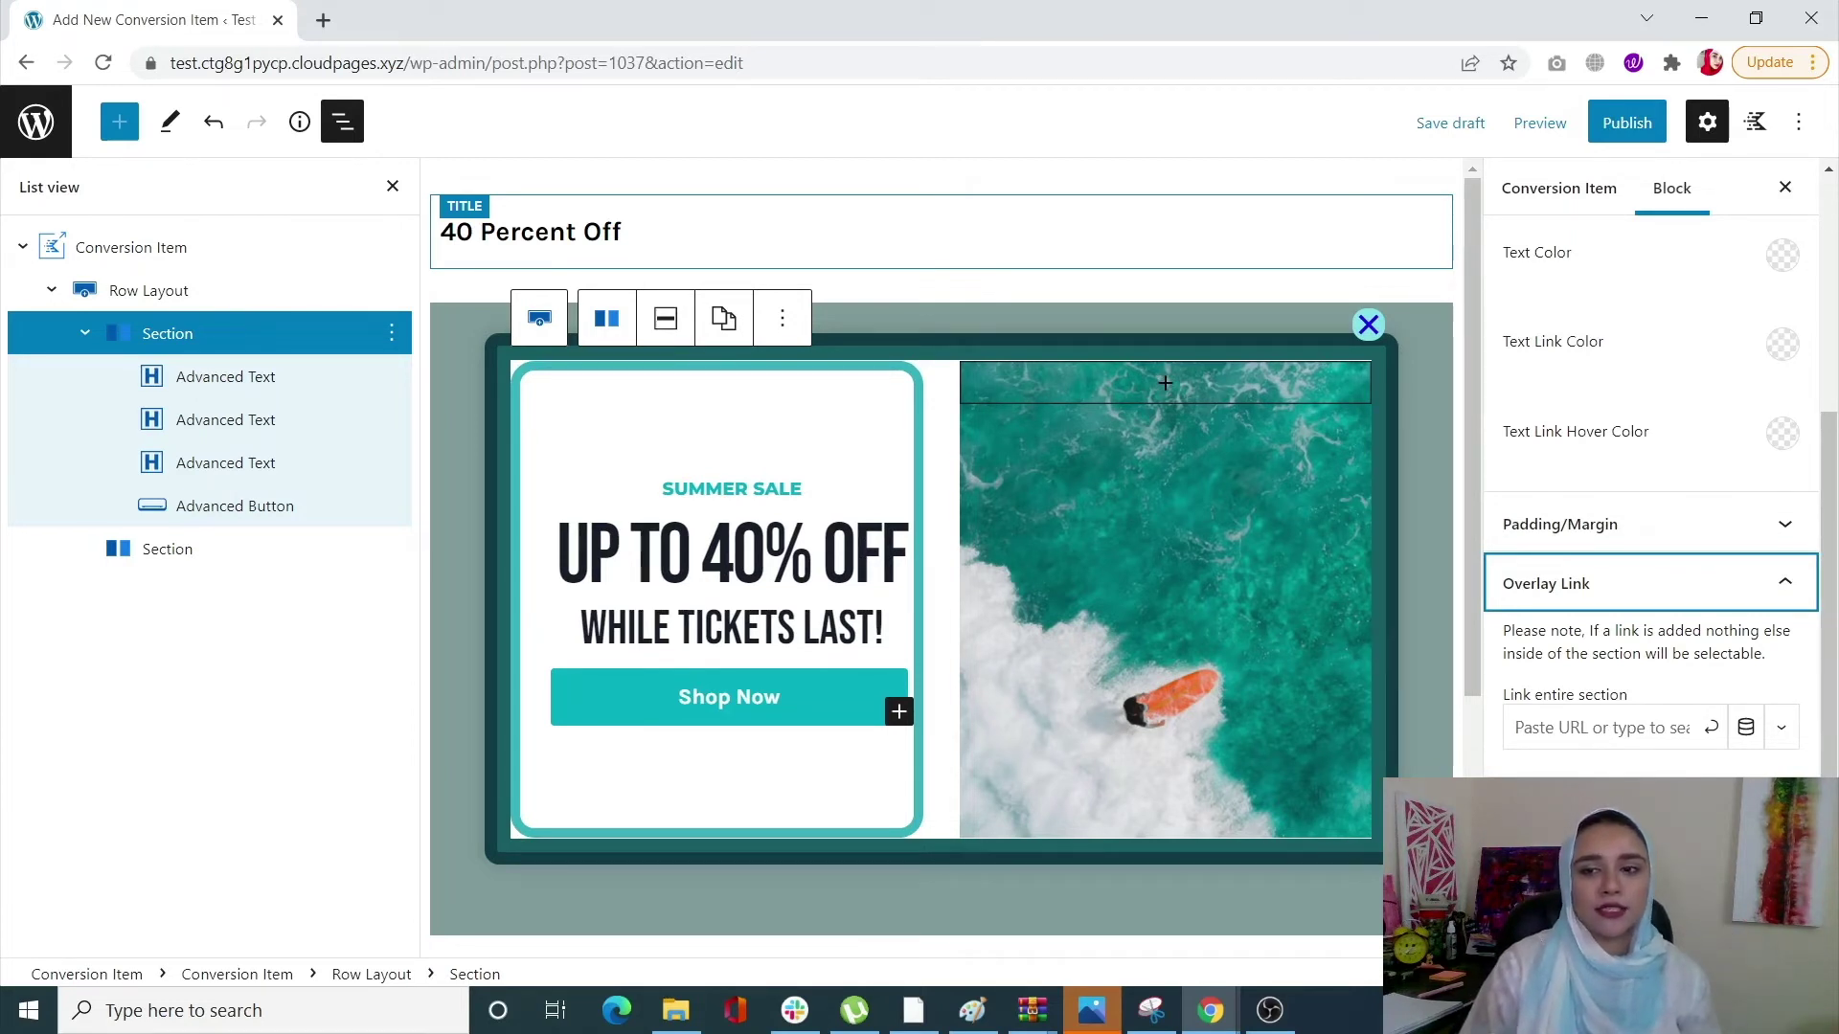
pyautogui.click(1613, 808)
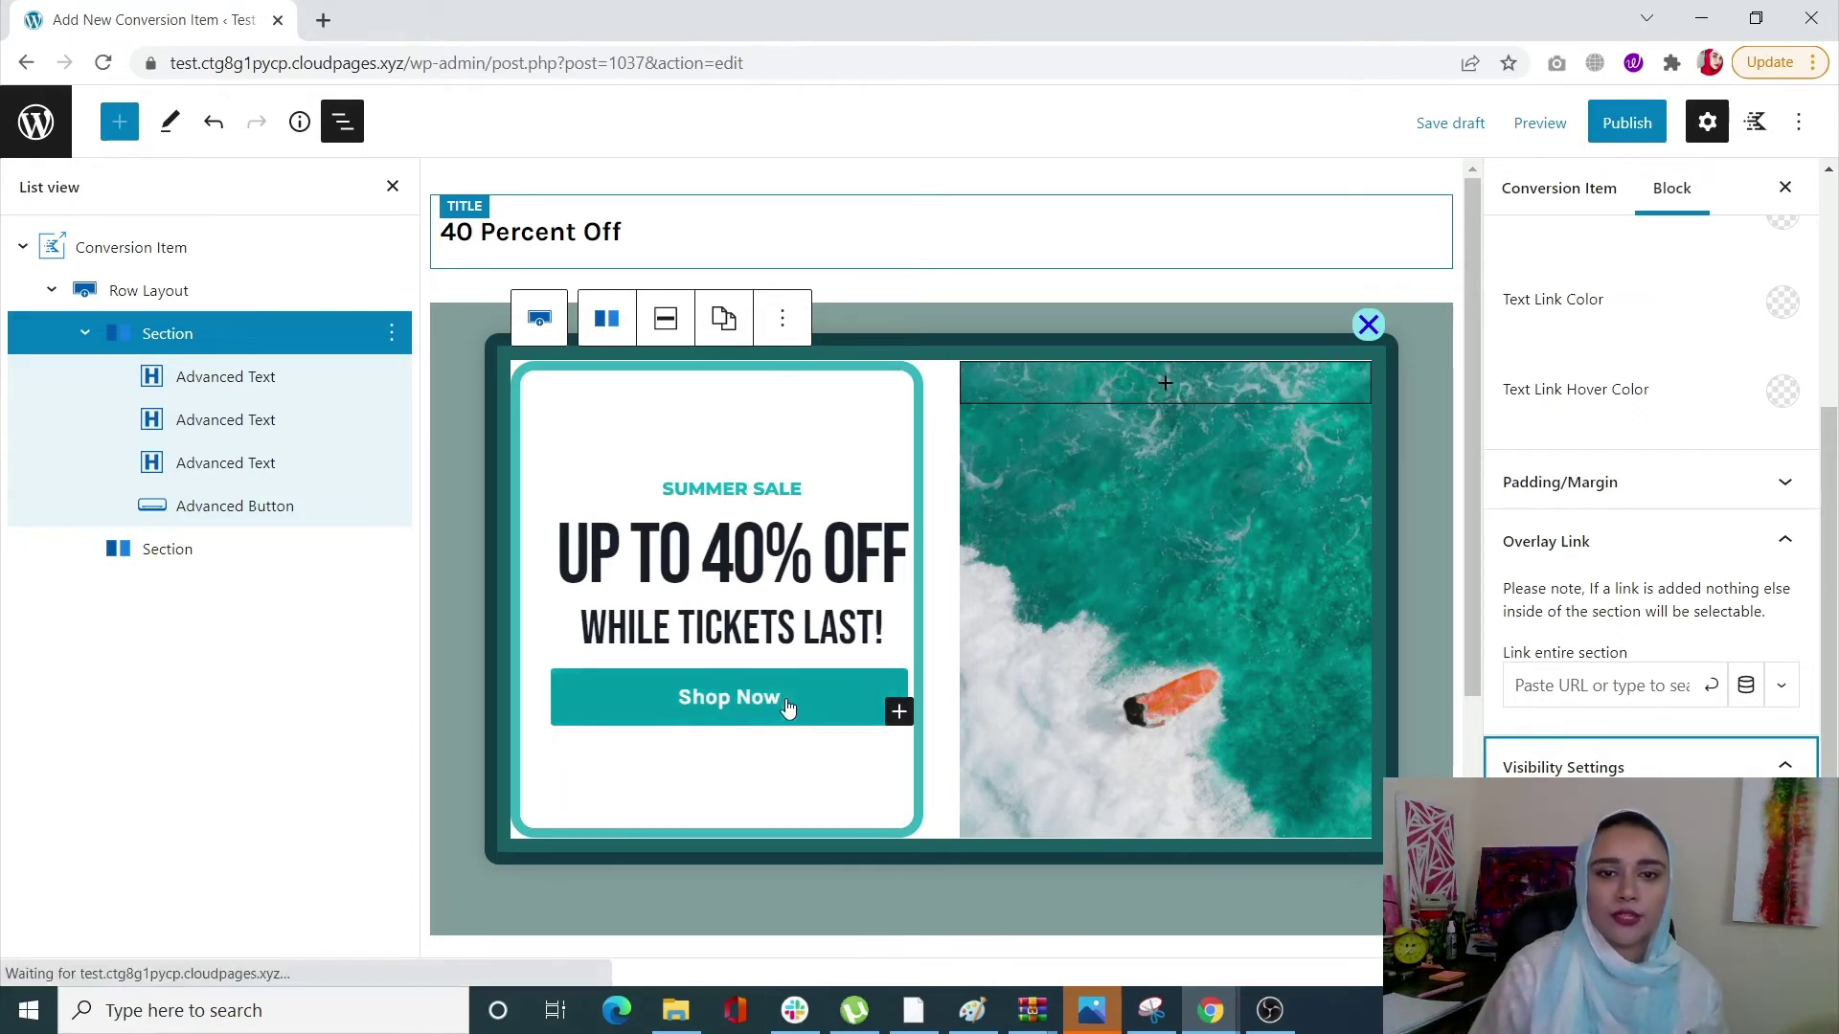
# Set the sale-text section's text alignment to center.
pyautogui.click(547, 438)
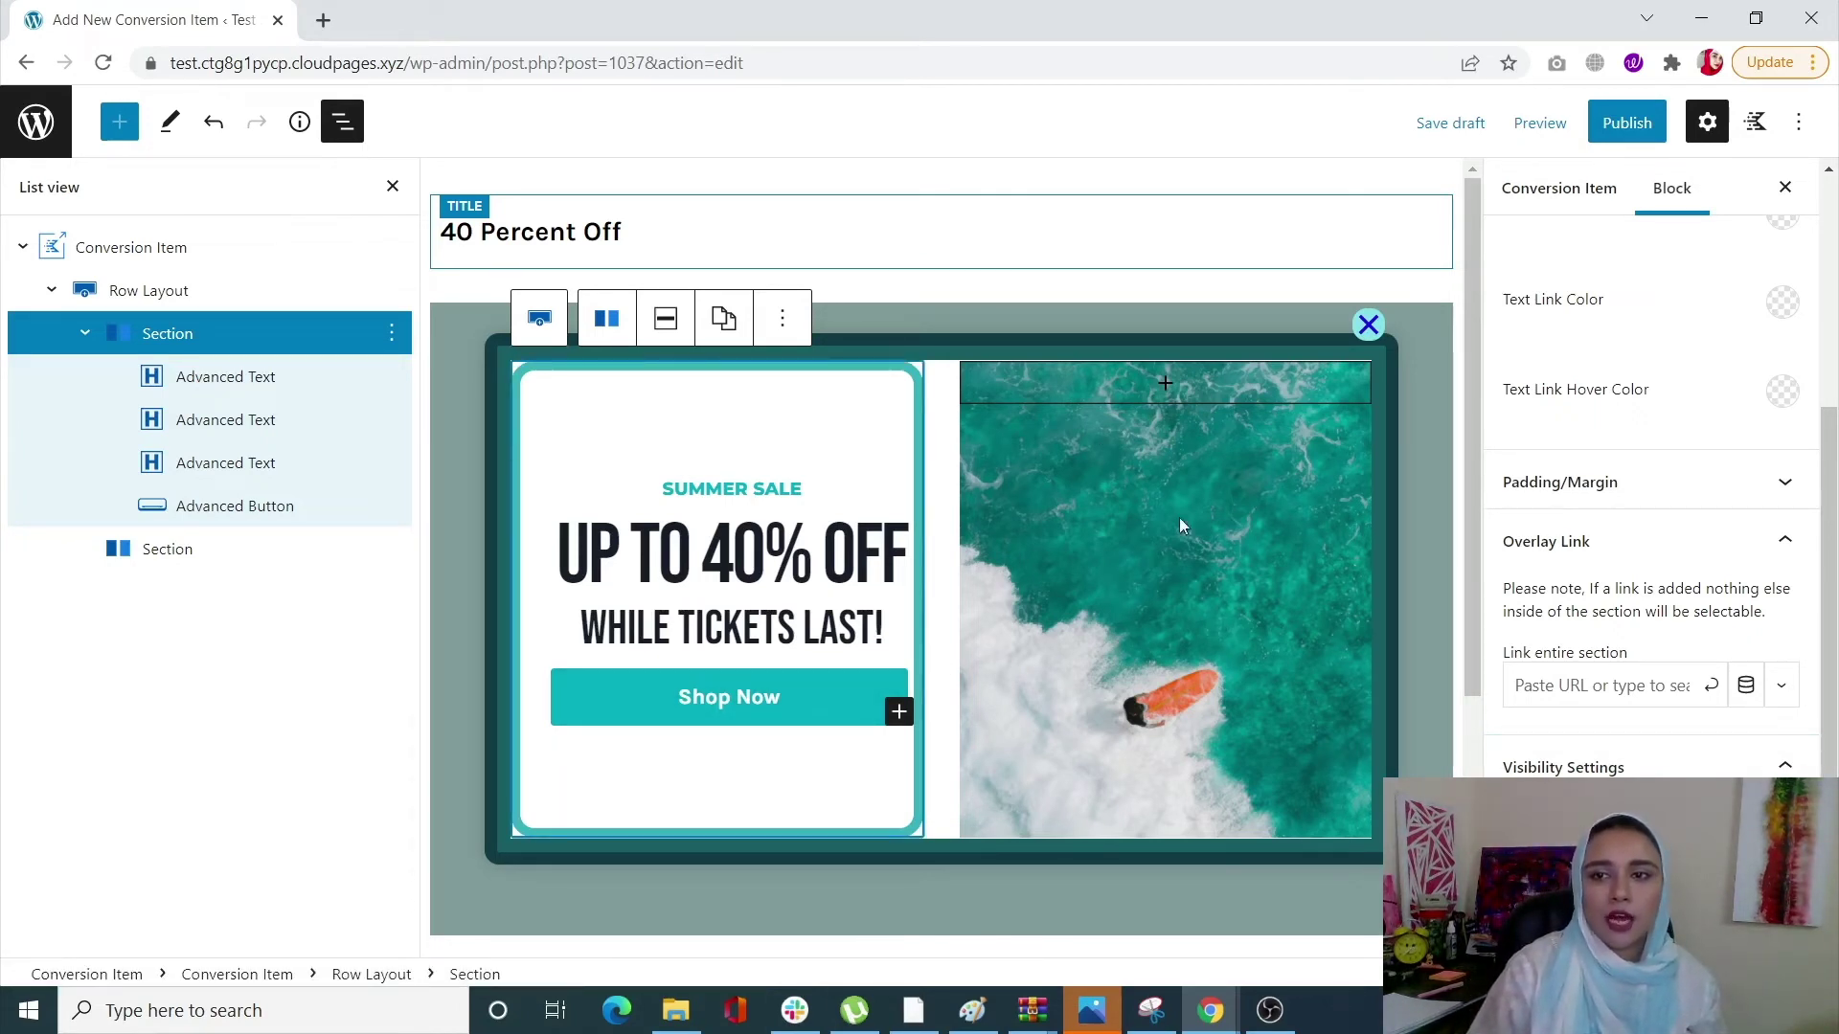
pyautogui.scroll(5, 1523, 556)
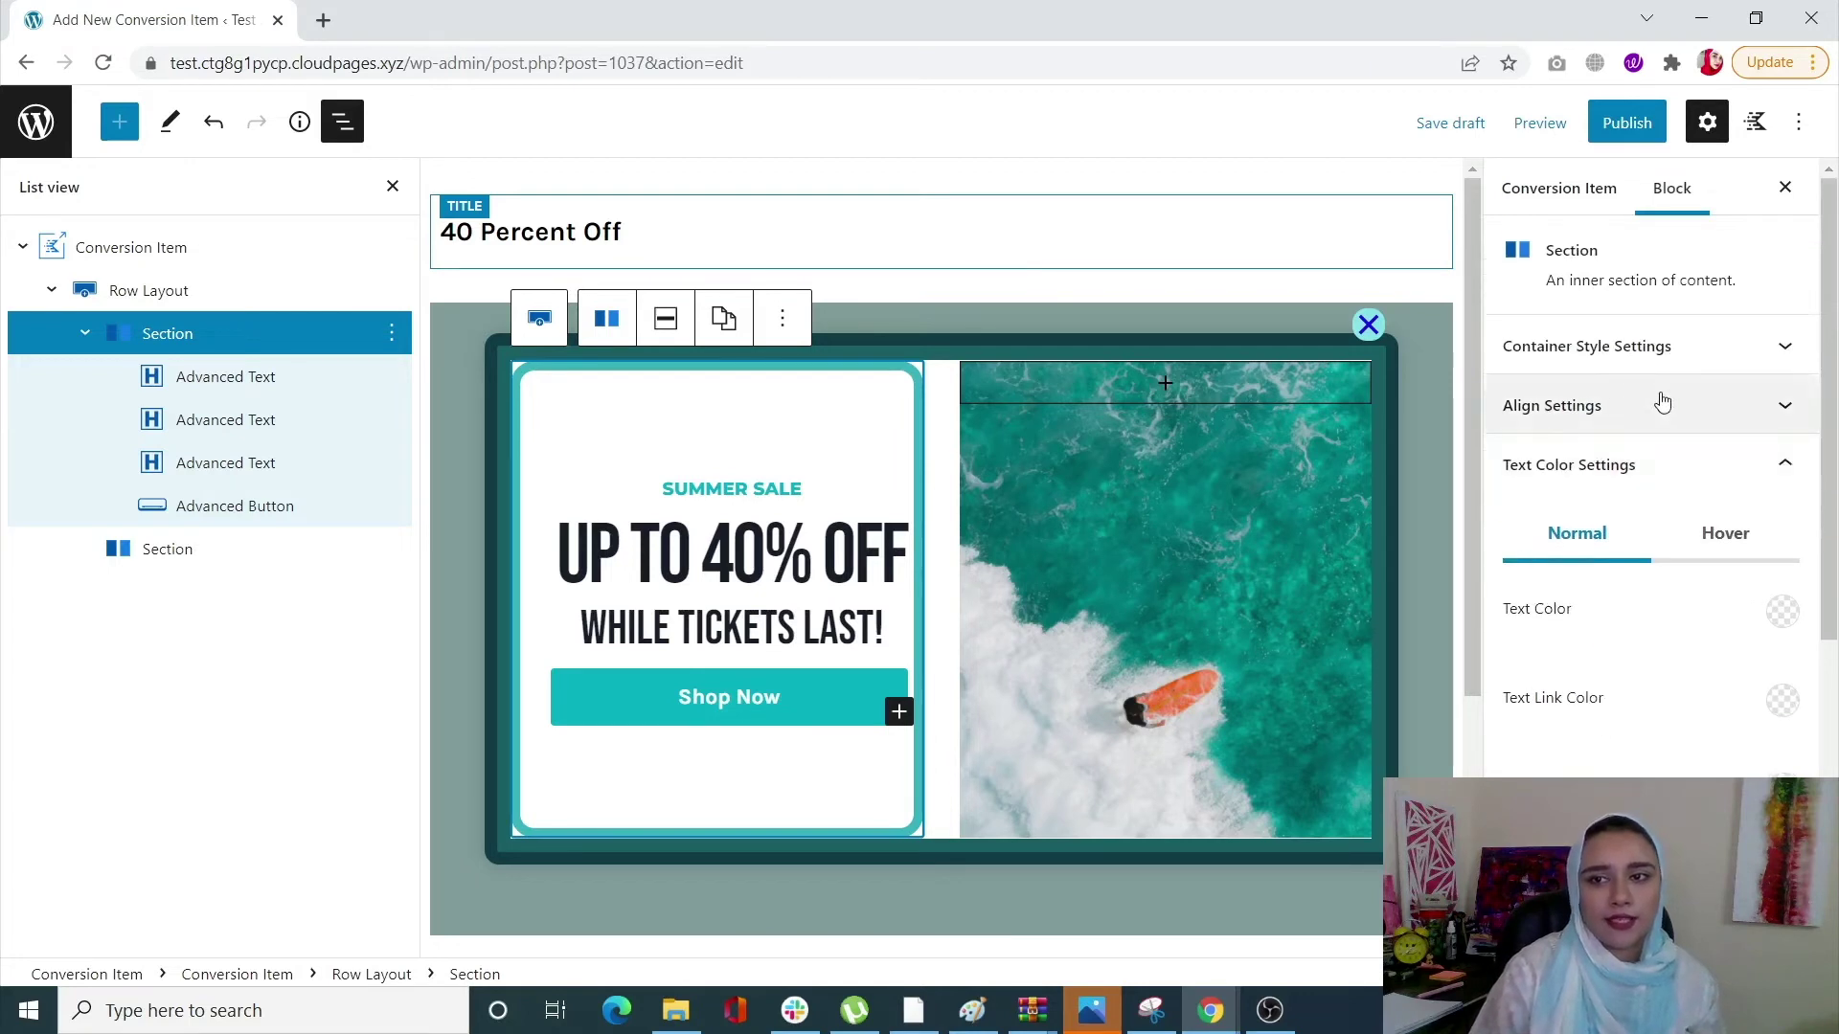
pyautogui.click(1678, 409)
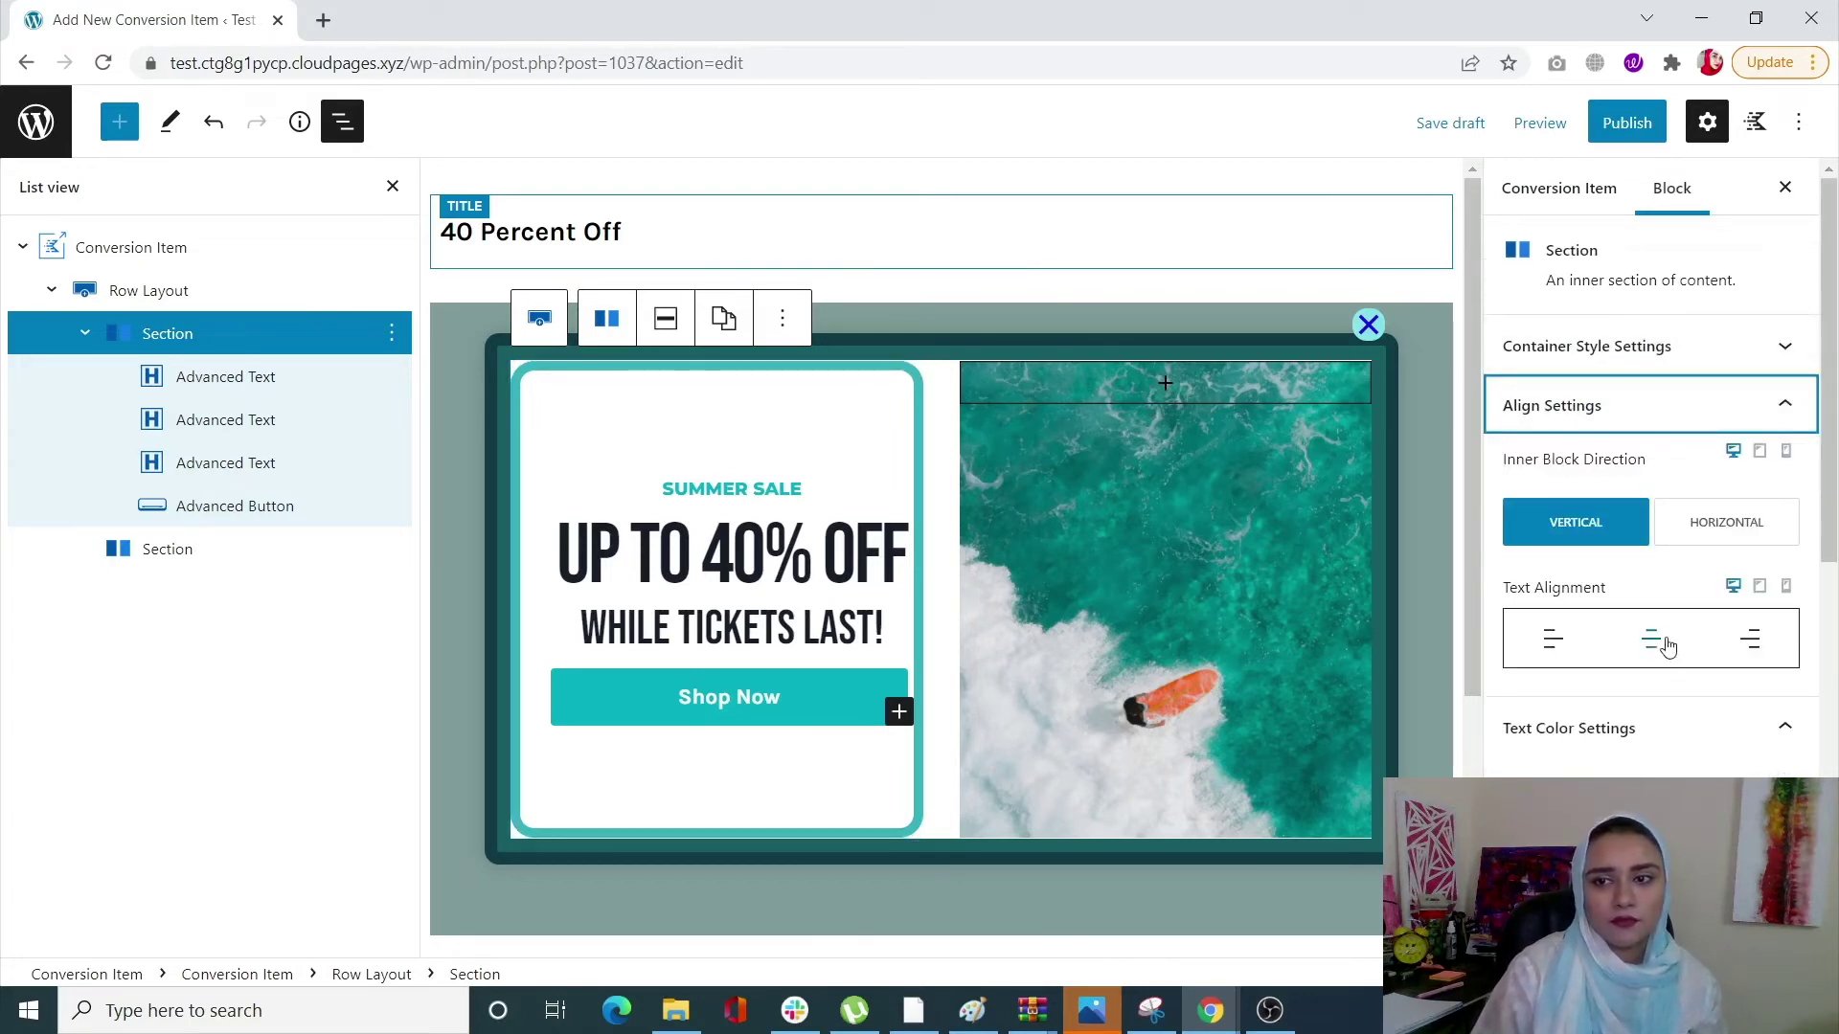
pyautogui.click(1664, 644)
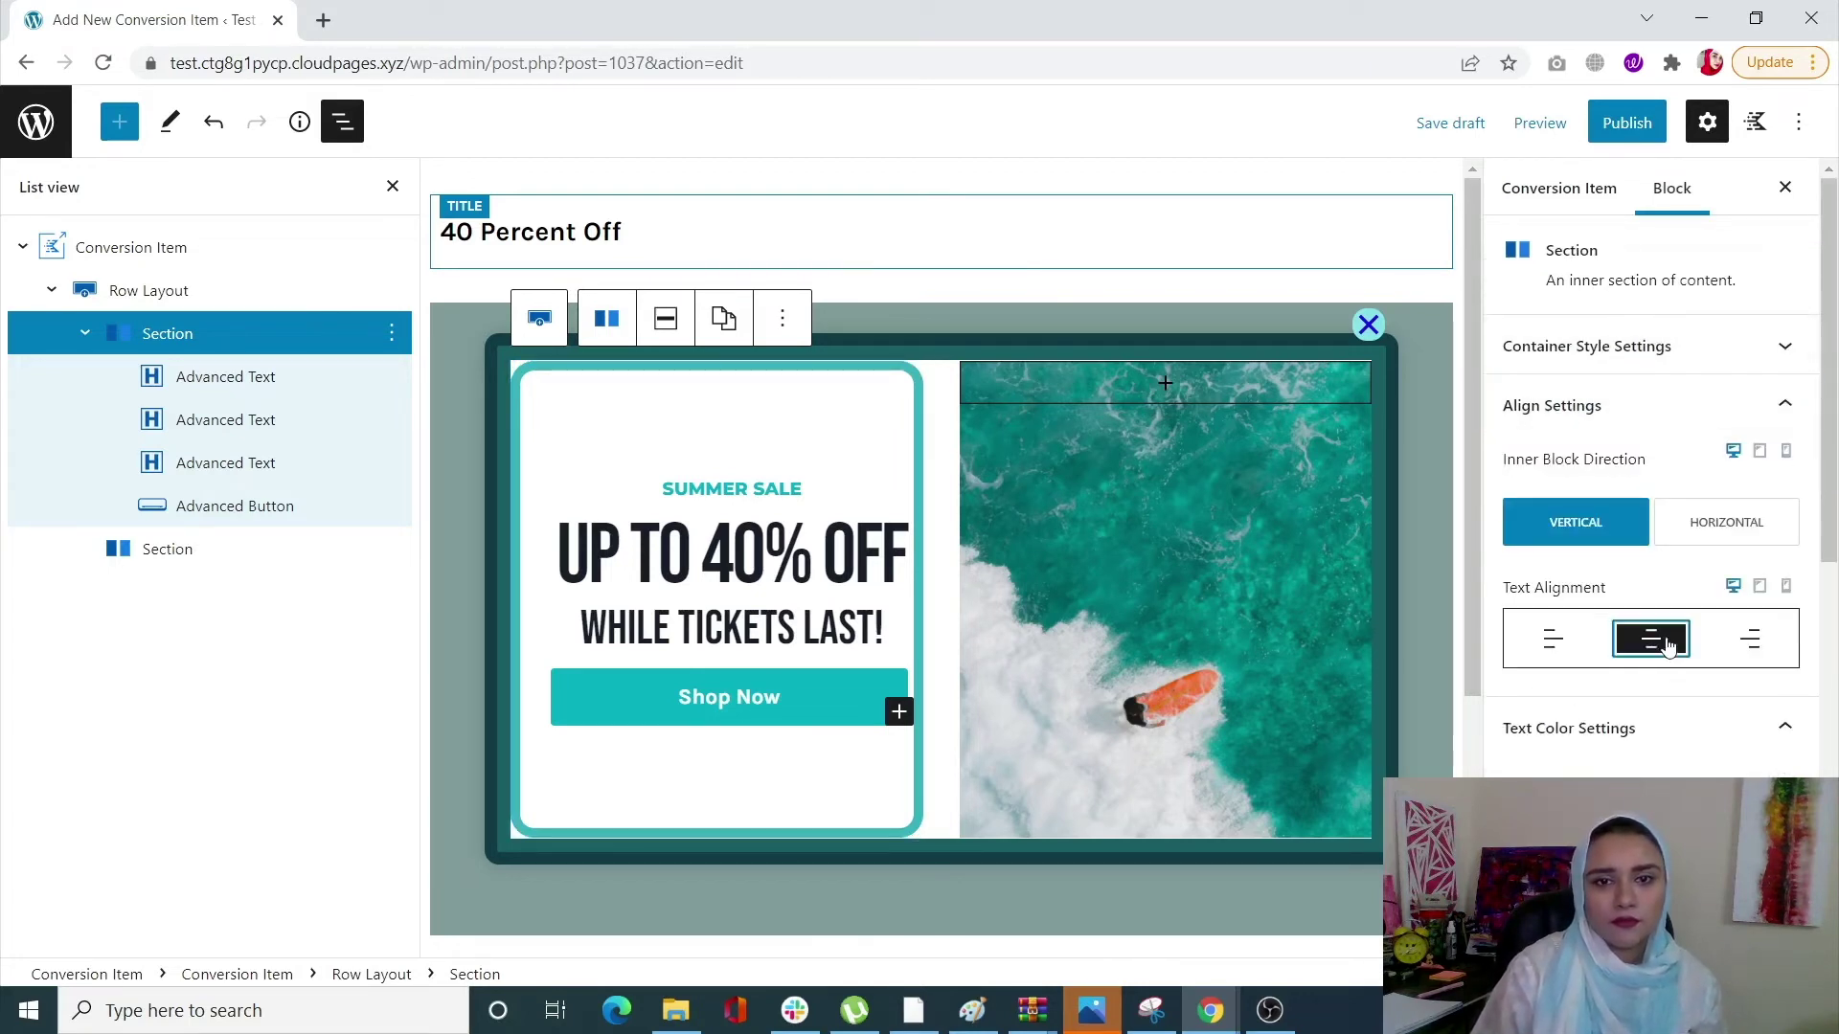
pyautogui.click(633, 479)
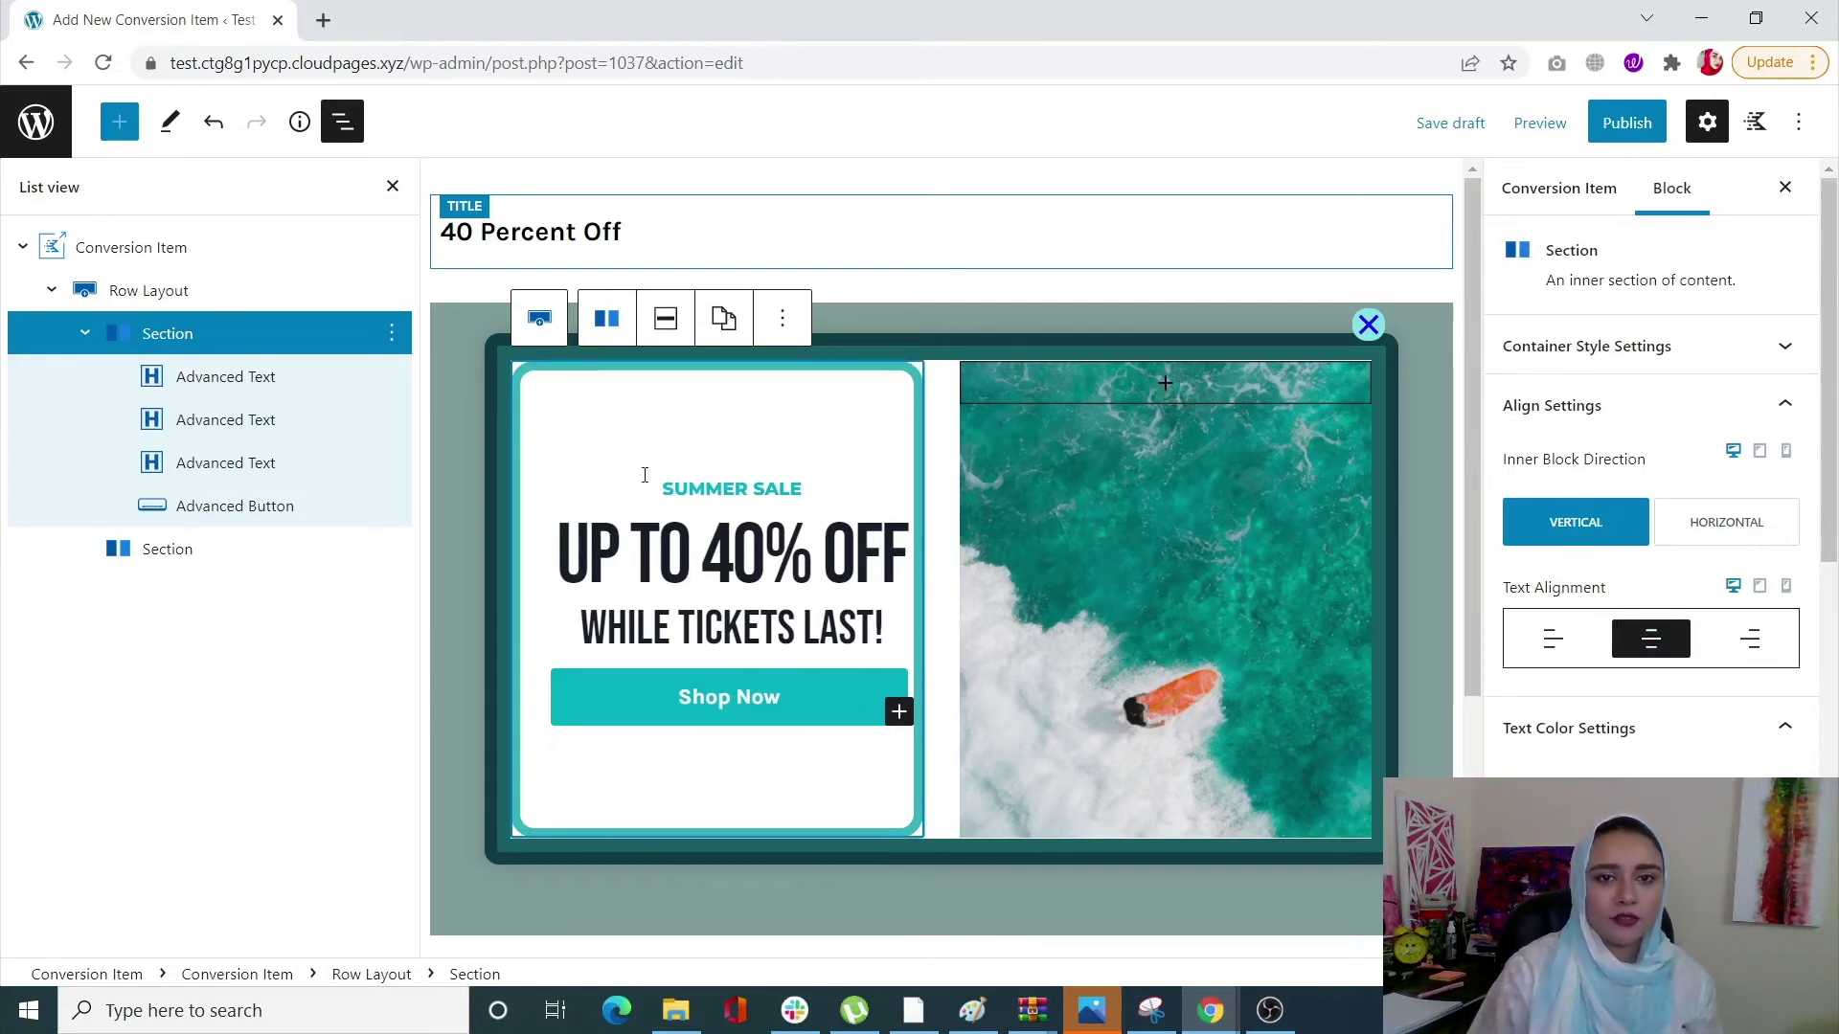
pyautogui.moveTo(645, 476); pyautogui.dragTo(528, 839)
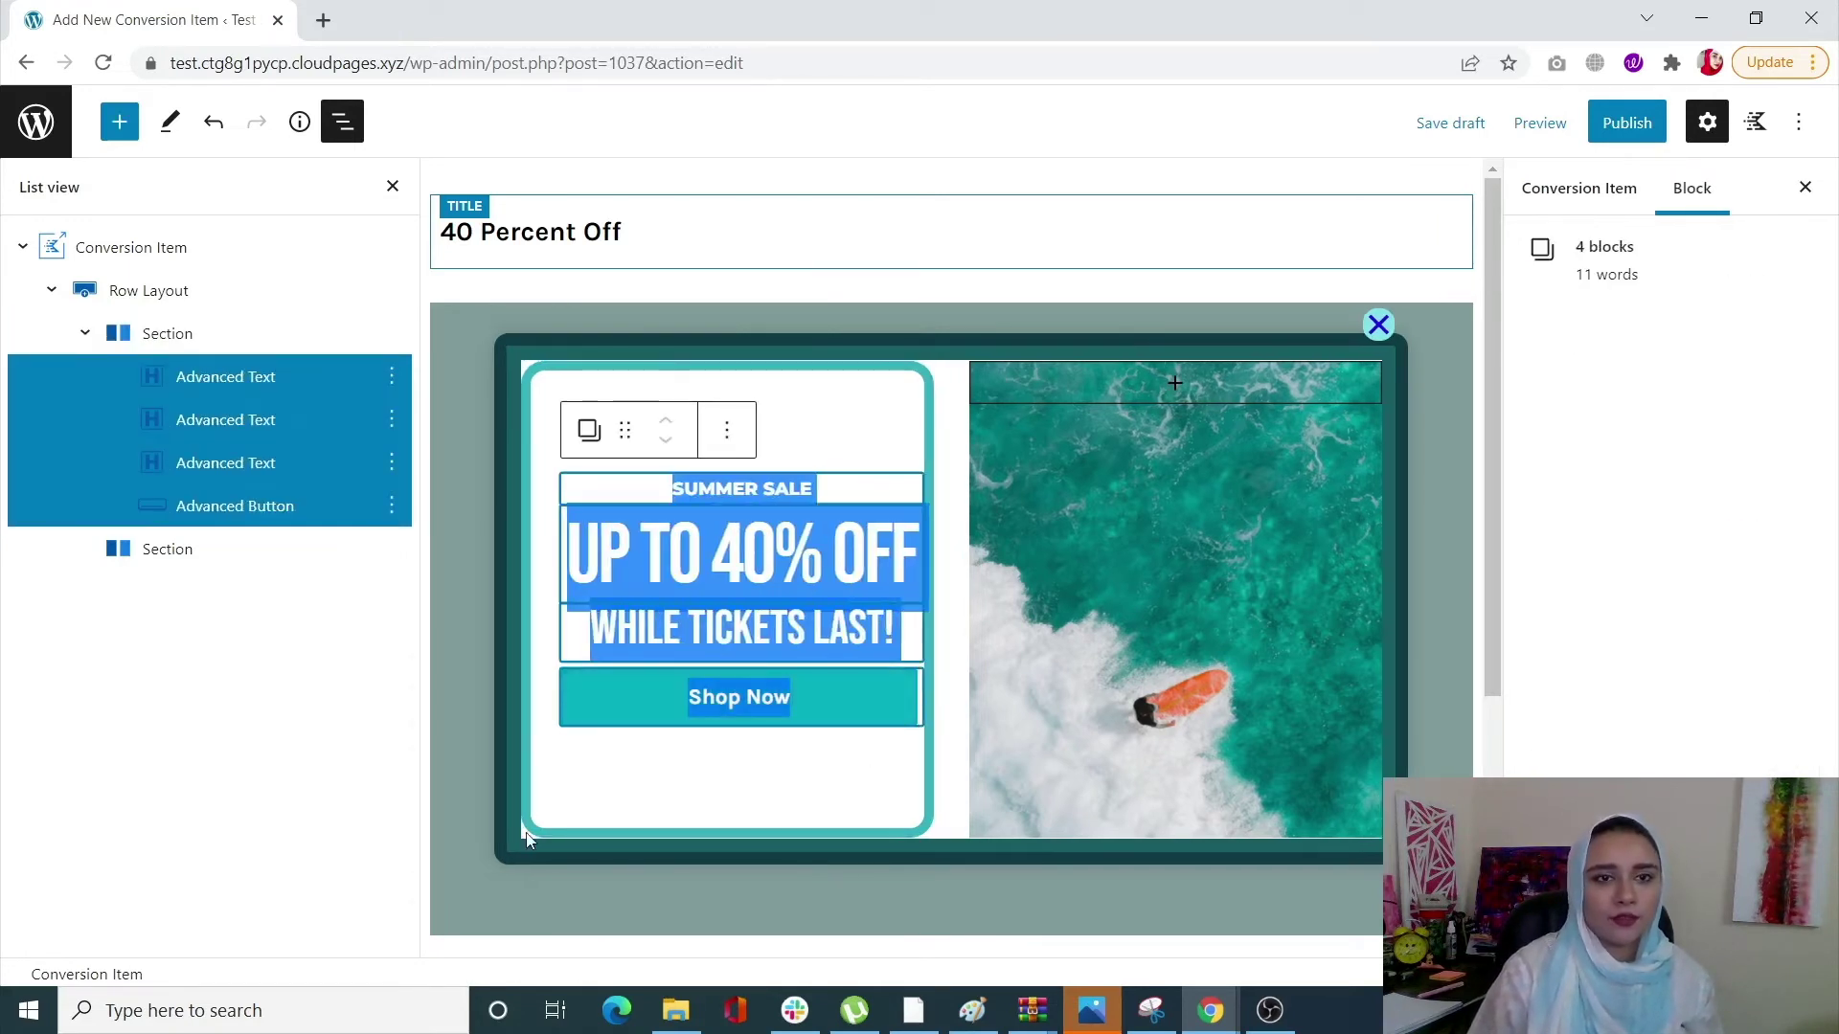
pyautogui.click(839, 423)
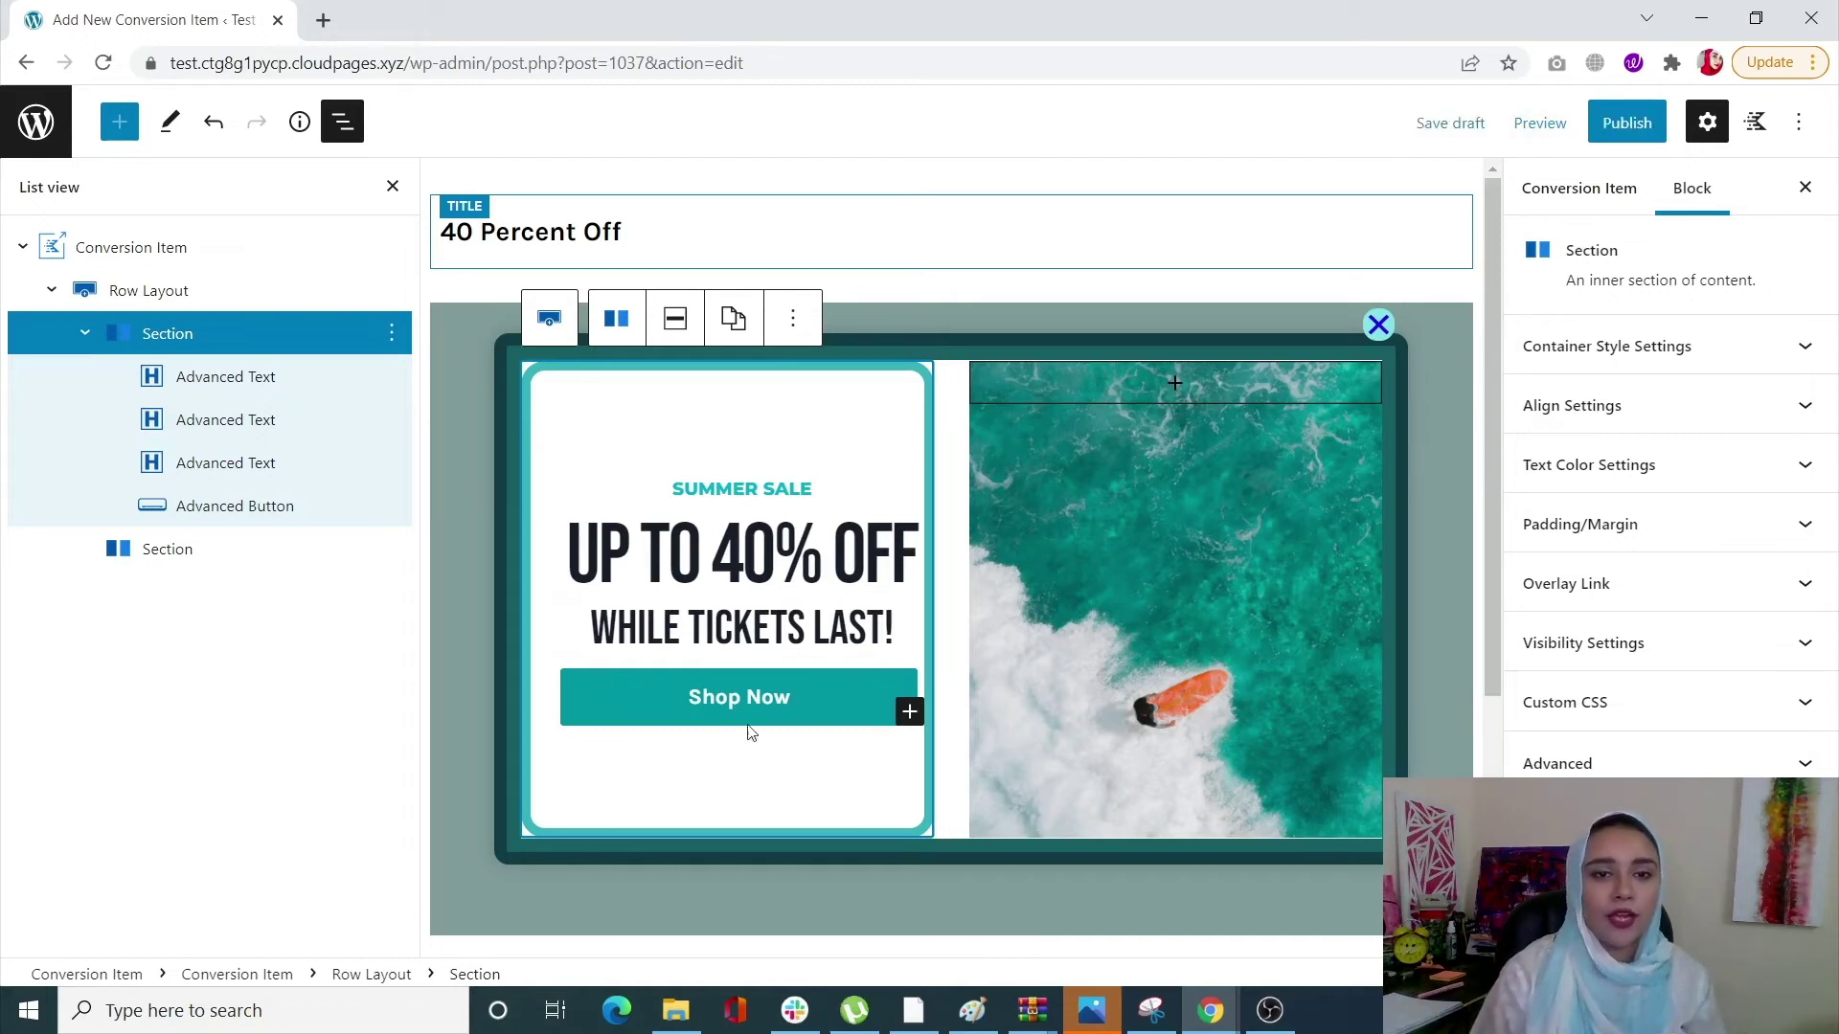
# Insert a Countdown block into the empty second section, over the ocean image.
pyautogui.click(1169, 585)
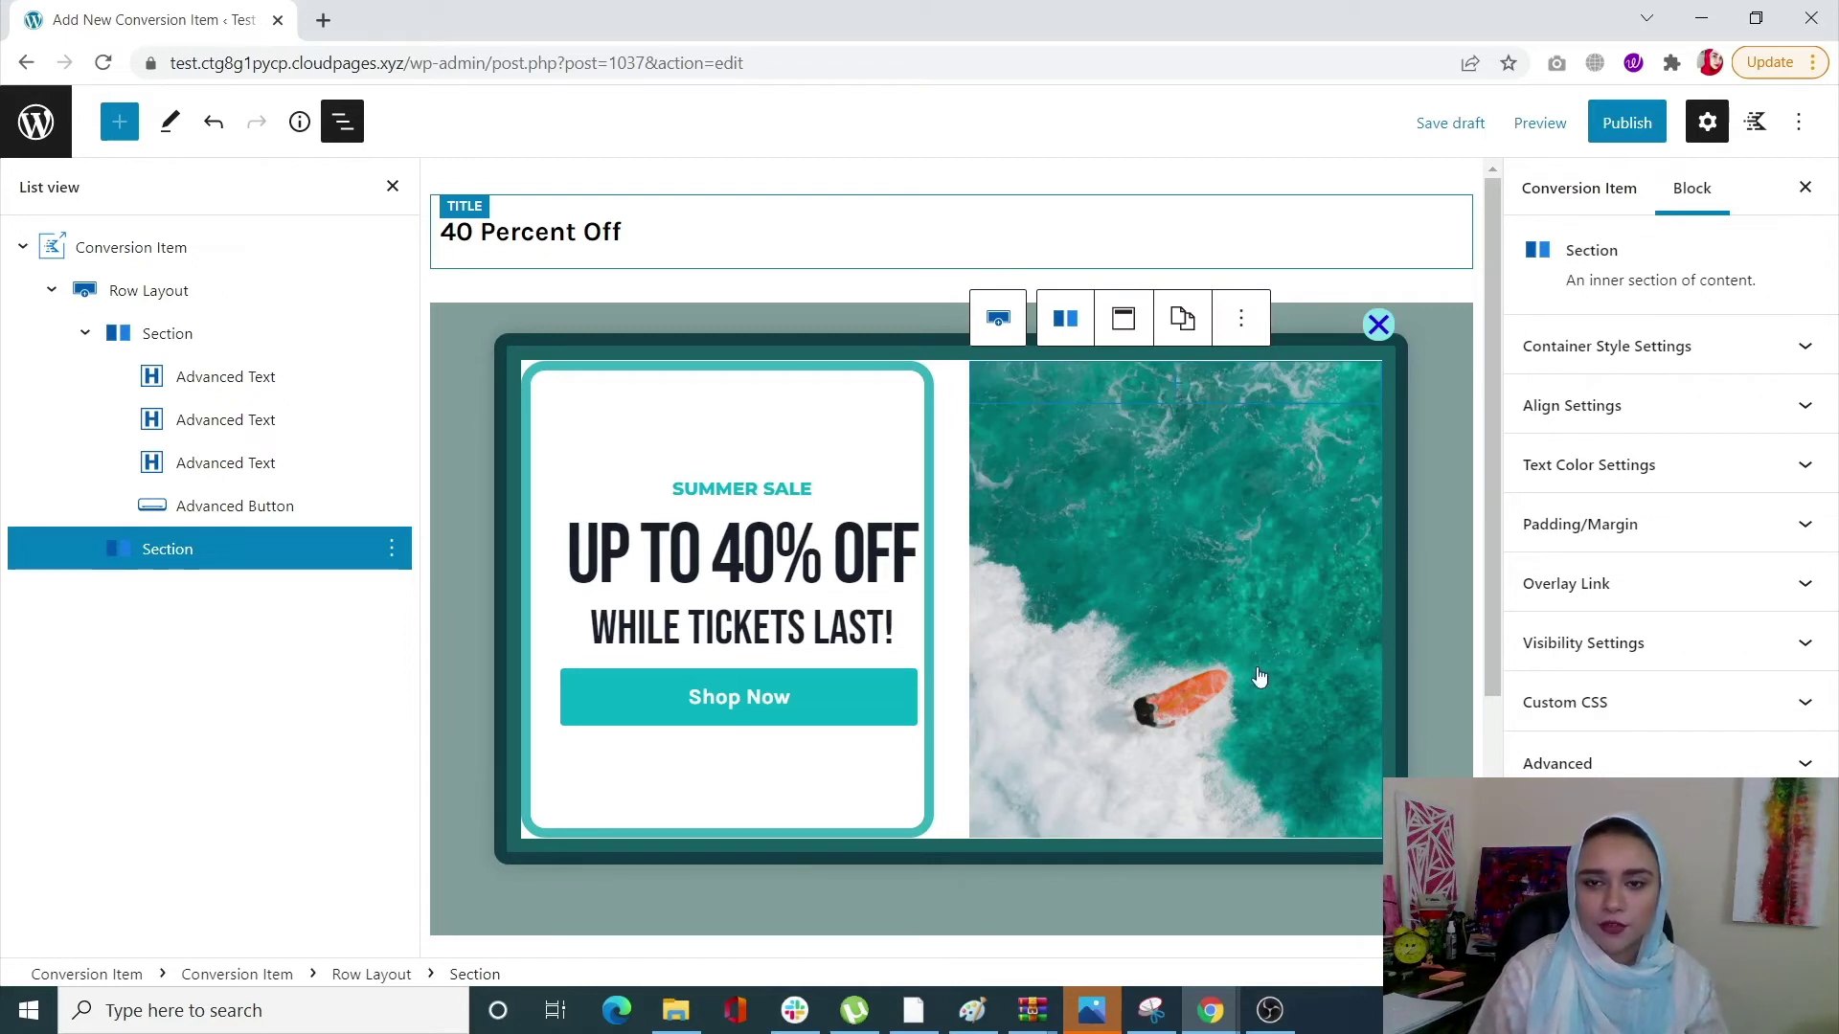
pyautogui.click(1184, 412)
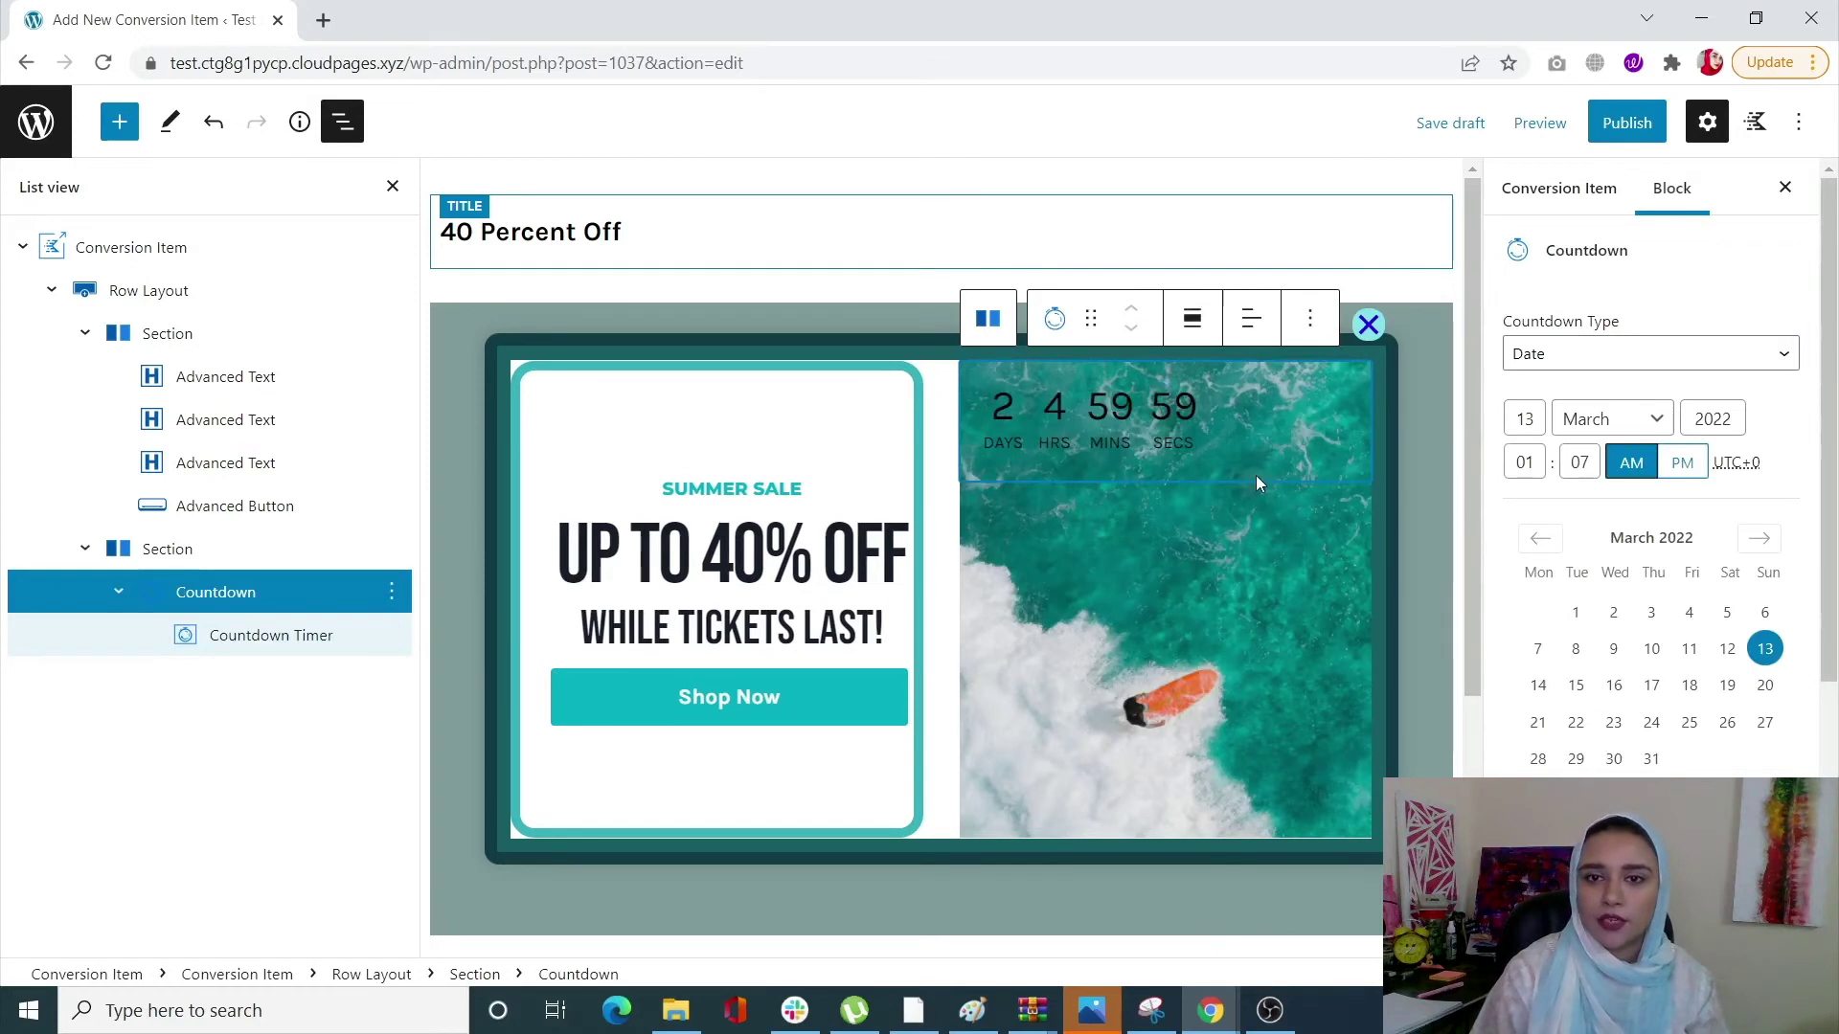
# Set the Countdown block's alignment to center on the ocean image.
pyautogui.scroll(-3, 1621, 553)
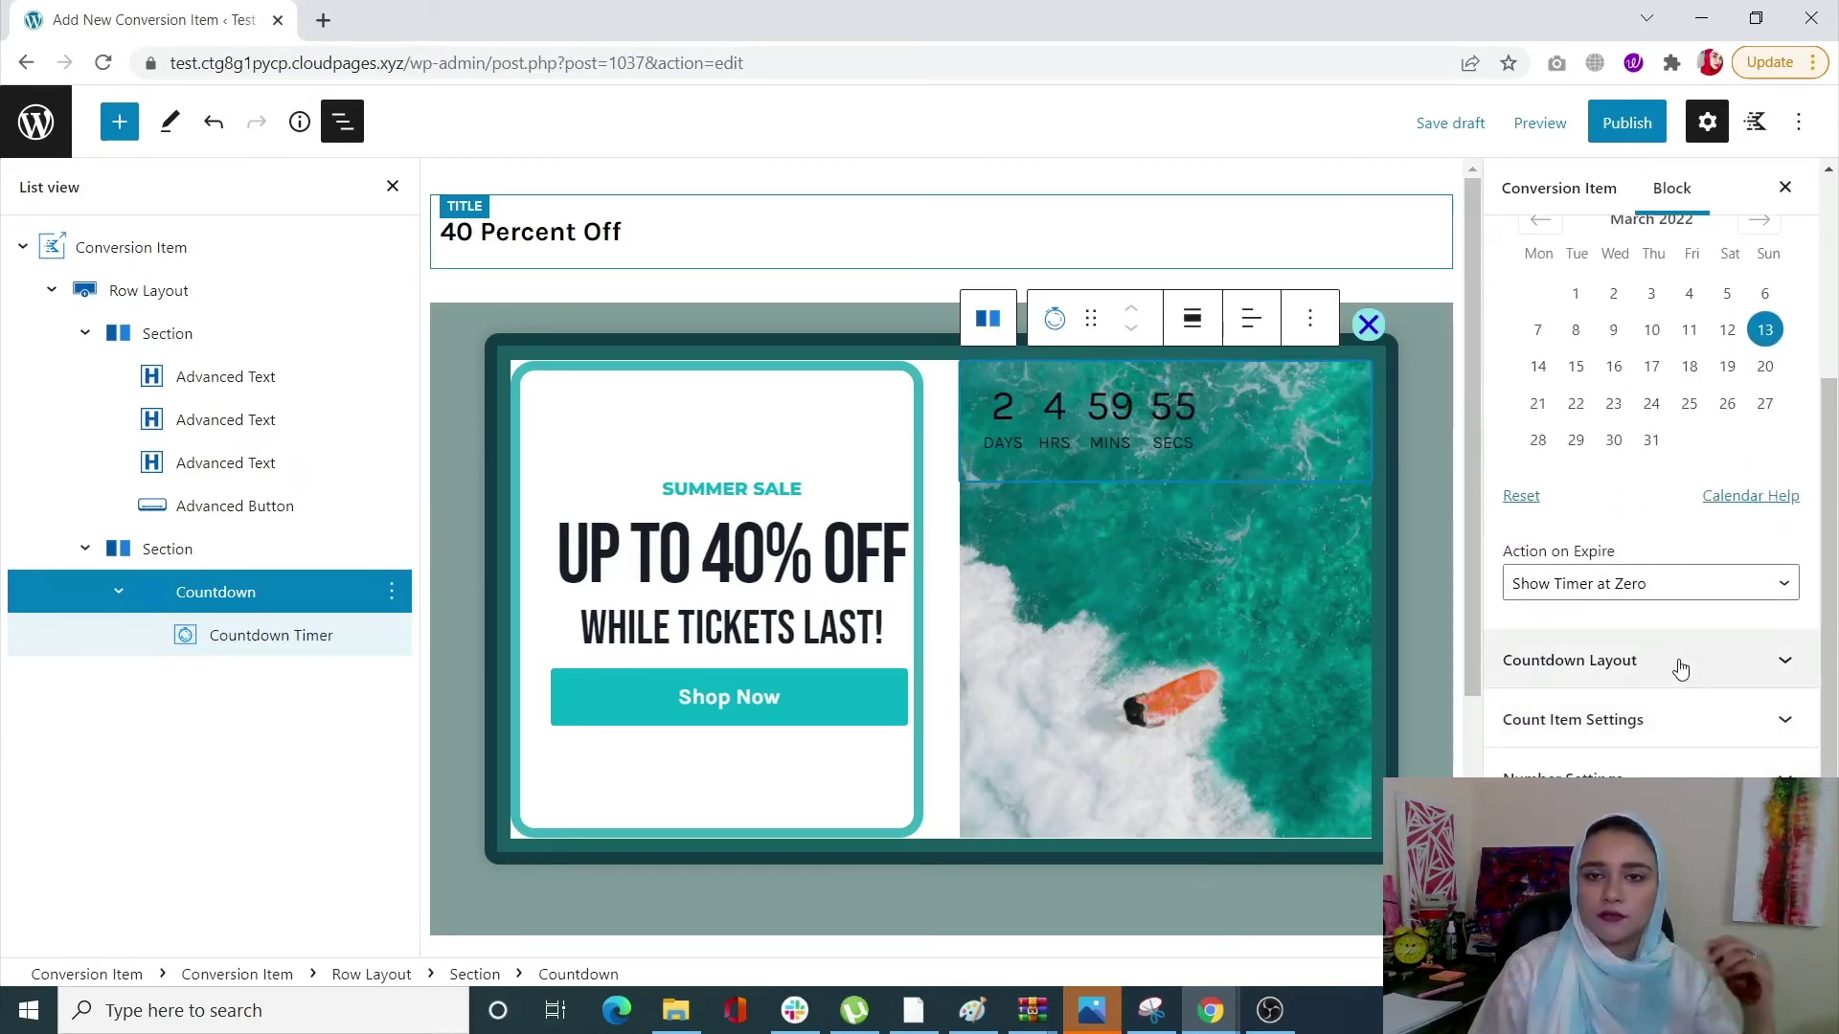
pyautogui.click(1680, 669)
pyautogui.scroll(-3, 1680, 669)
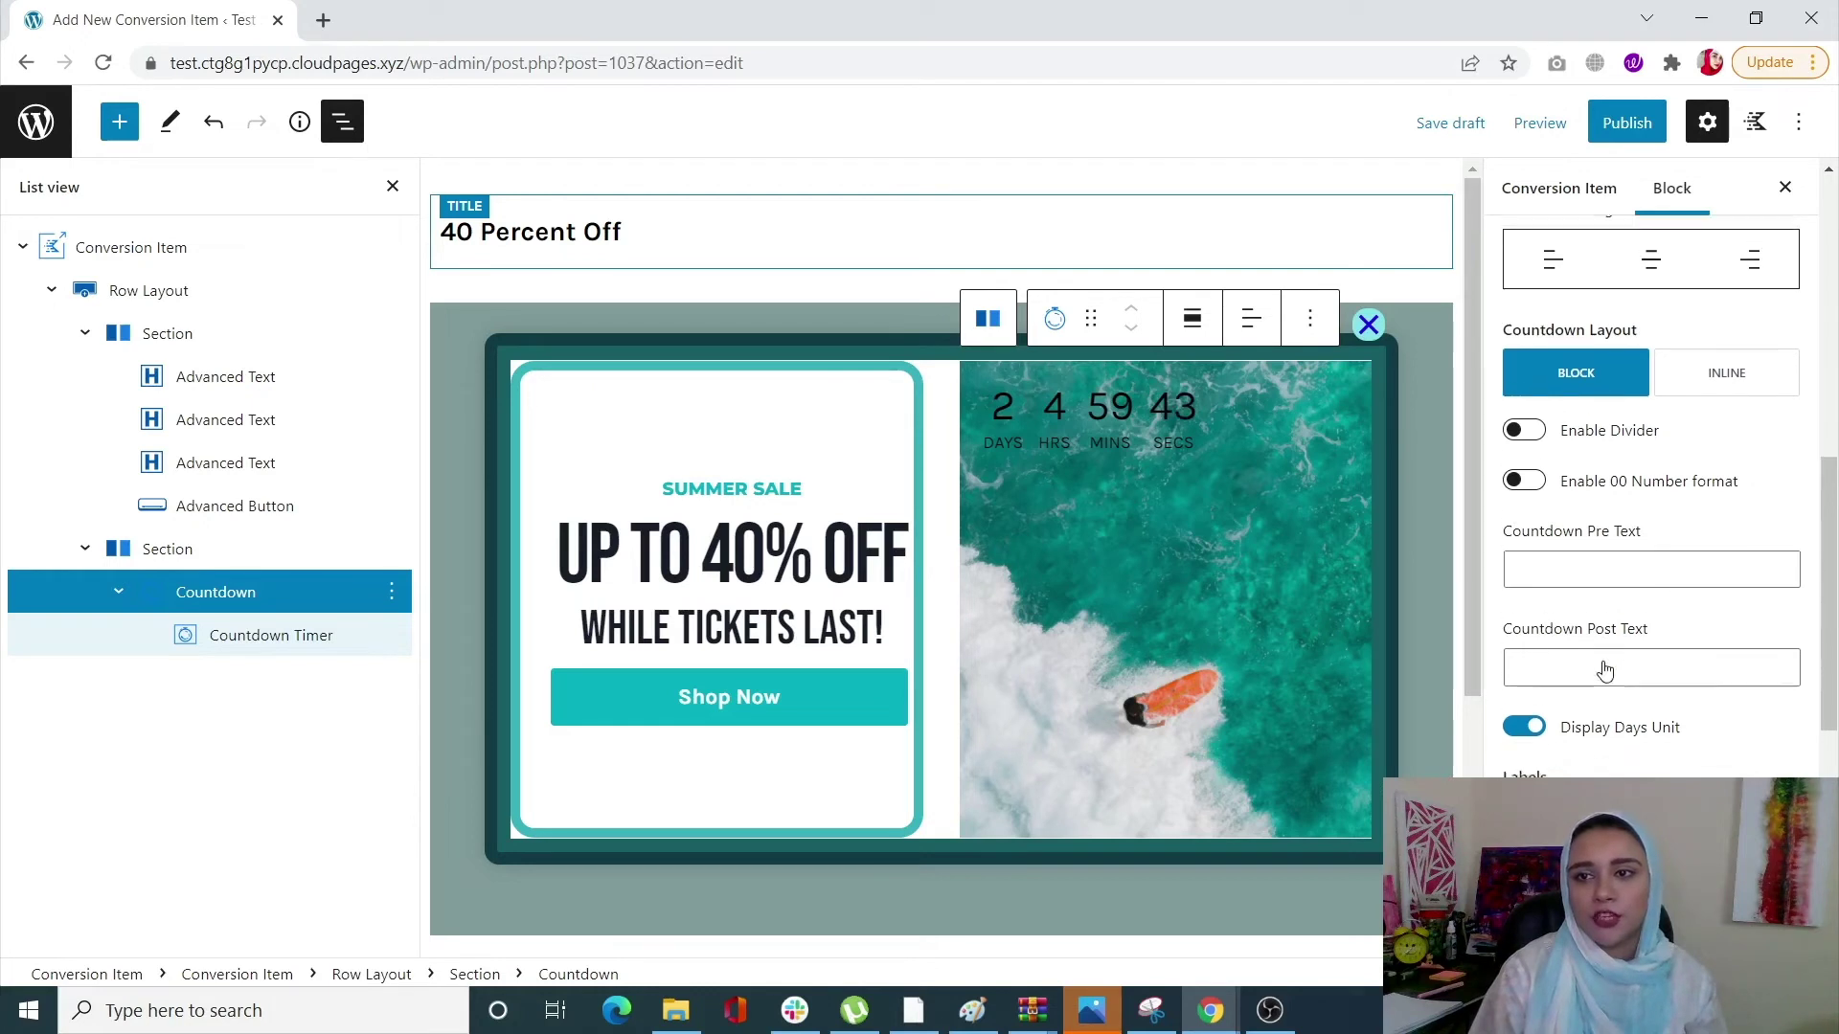
pyautogui.scroll(2, 1601, 668)
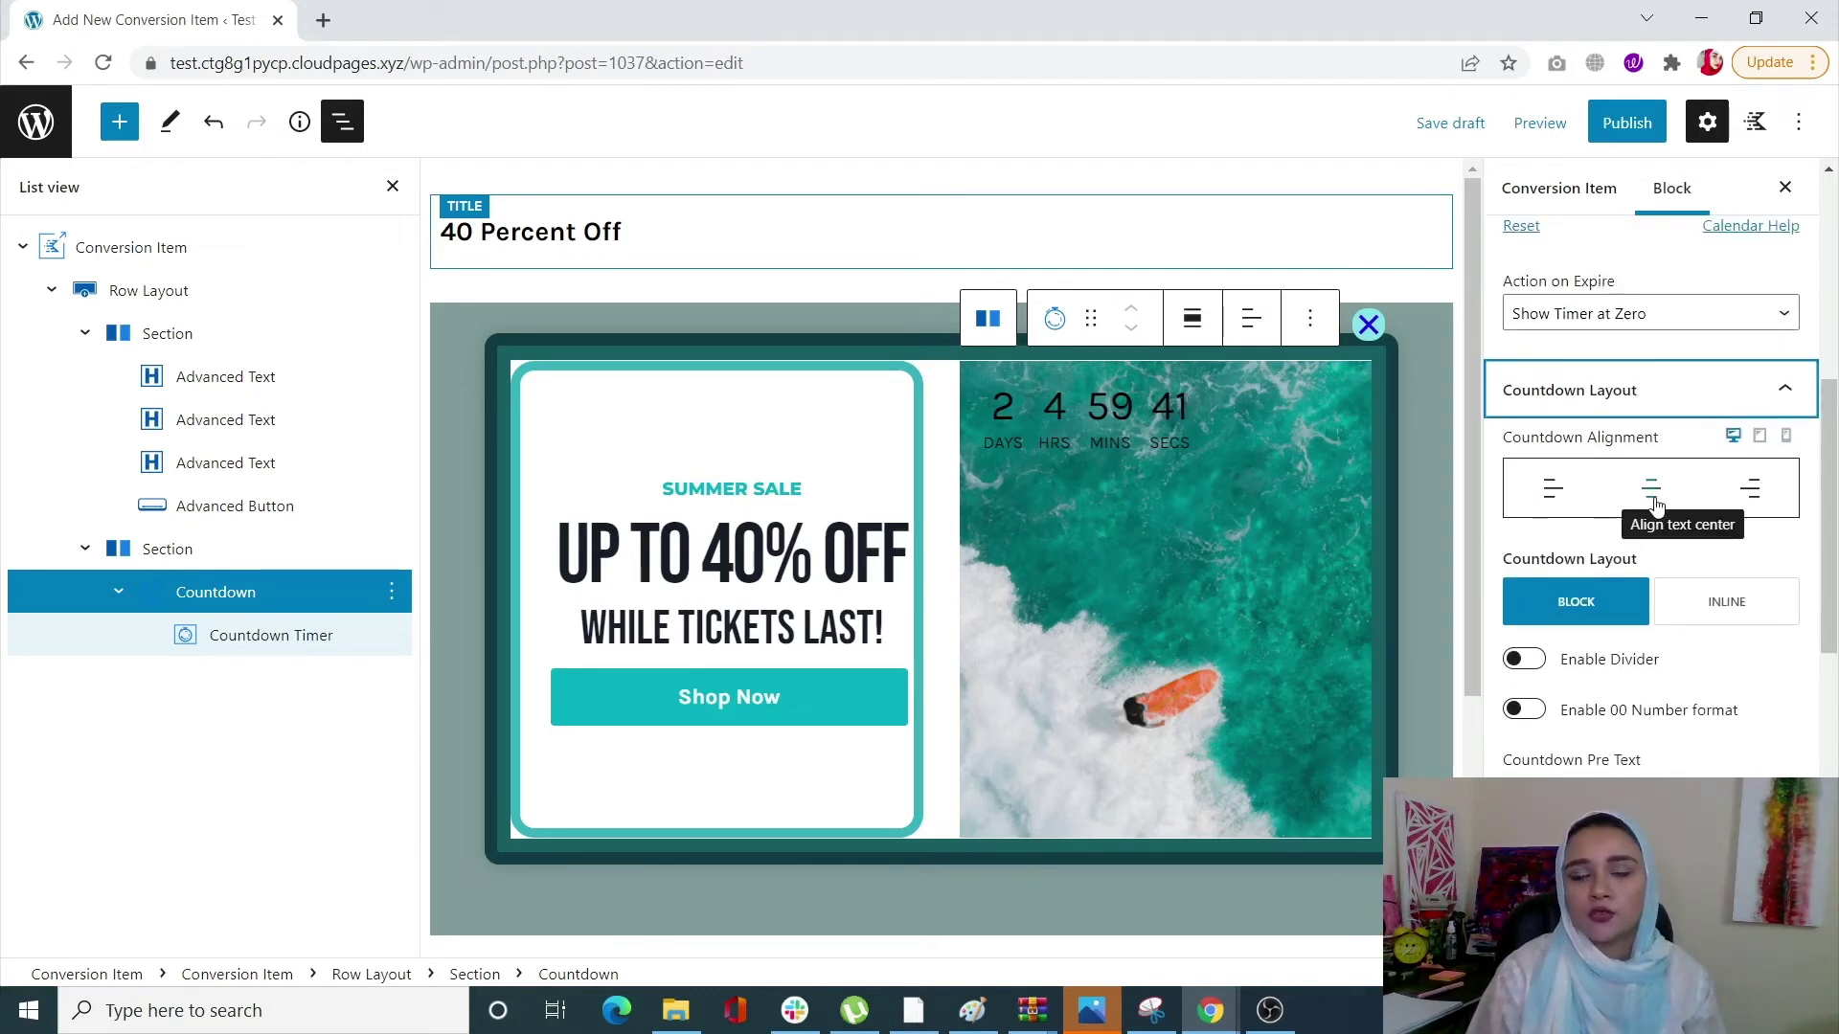
pyautogui.scroll(3, 1656, 505)
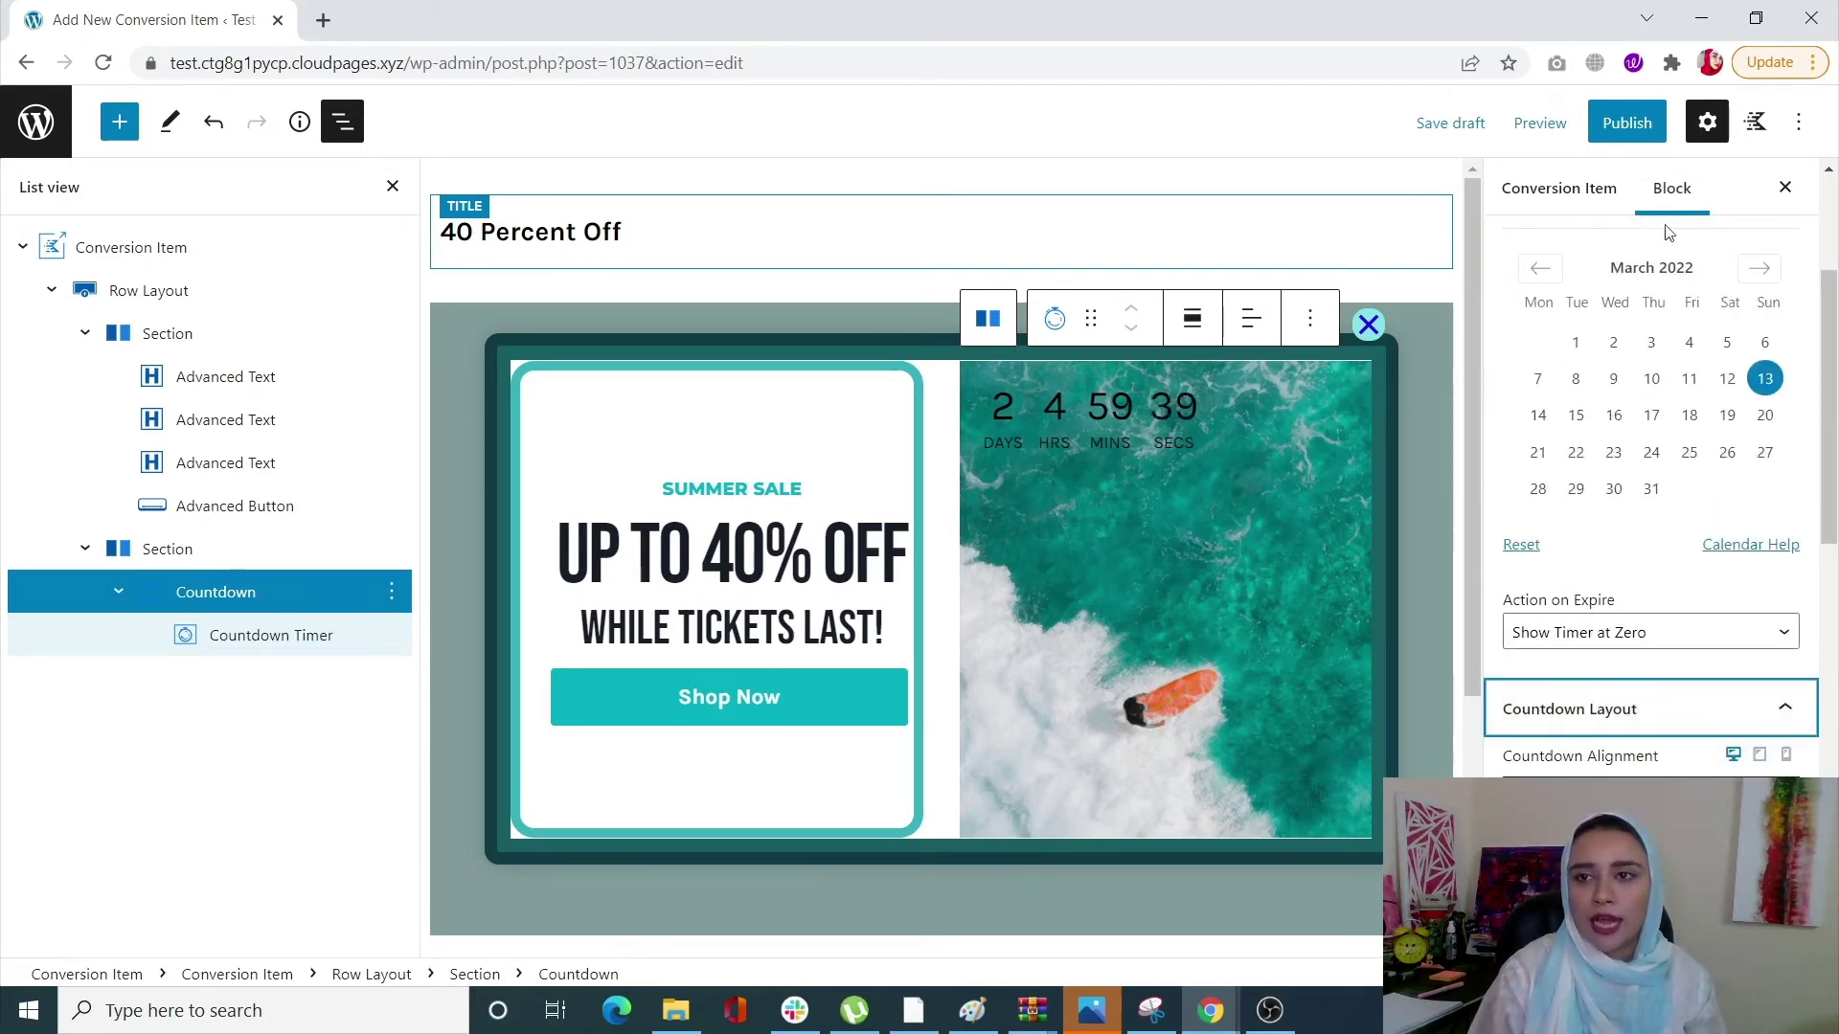
pyautogui.scroll(-4, 1644, 774)
pyautogui.scroll(-1, 1643, 774)
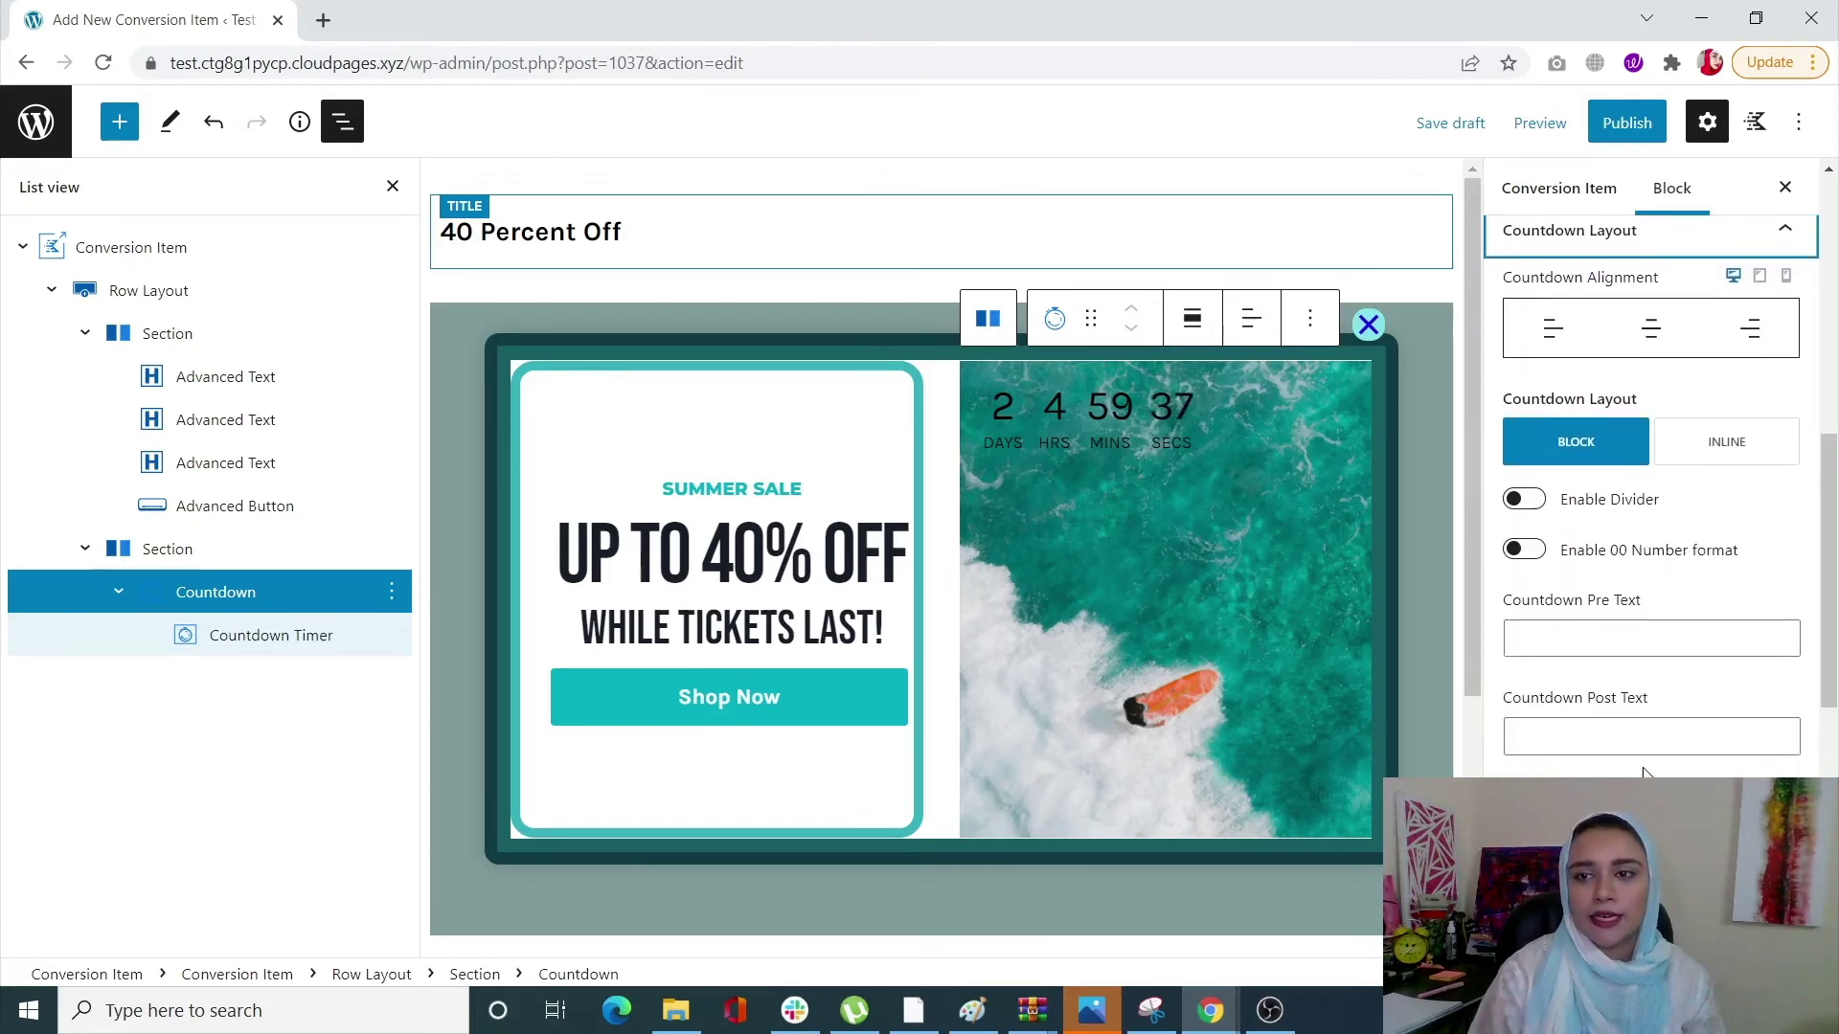
pyautogui.click(1645, 328)
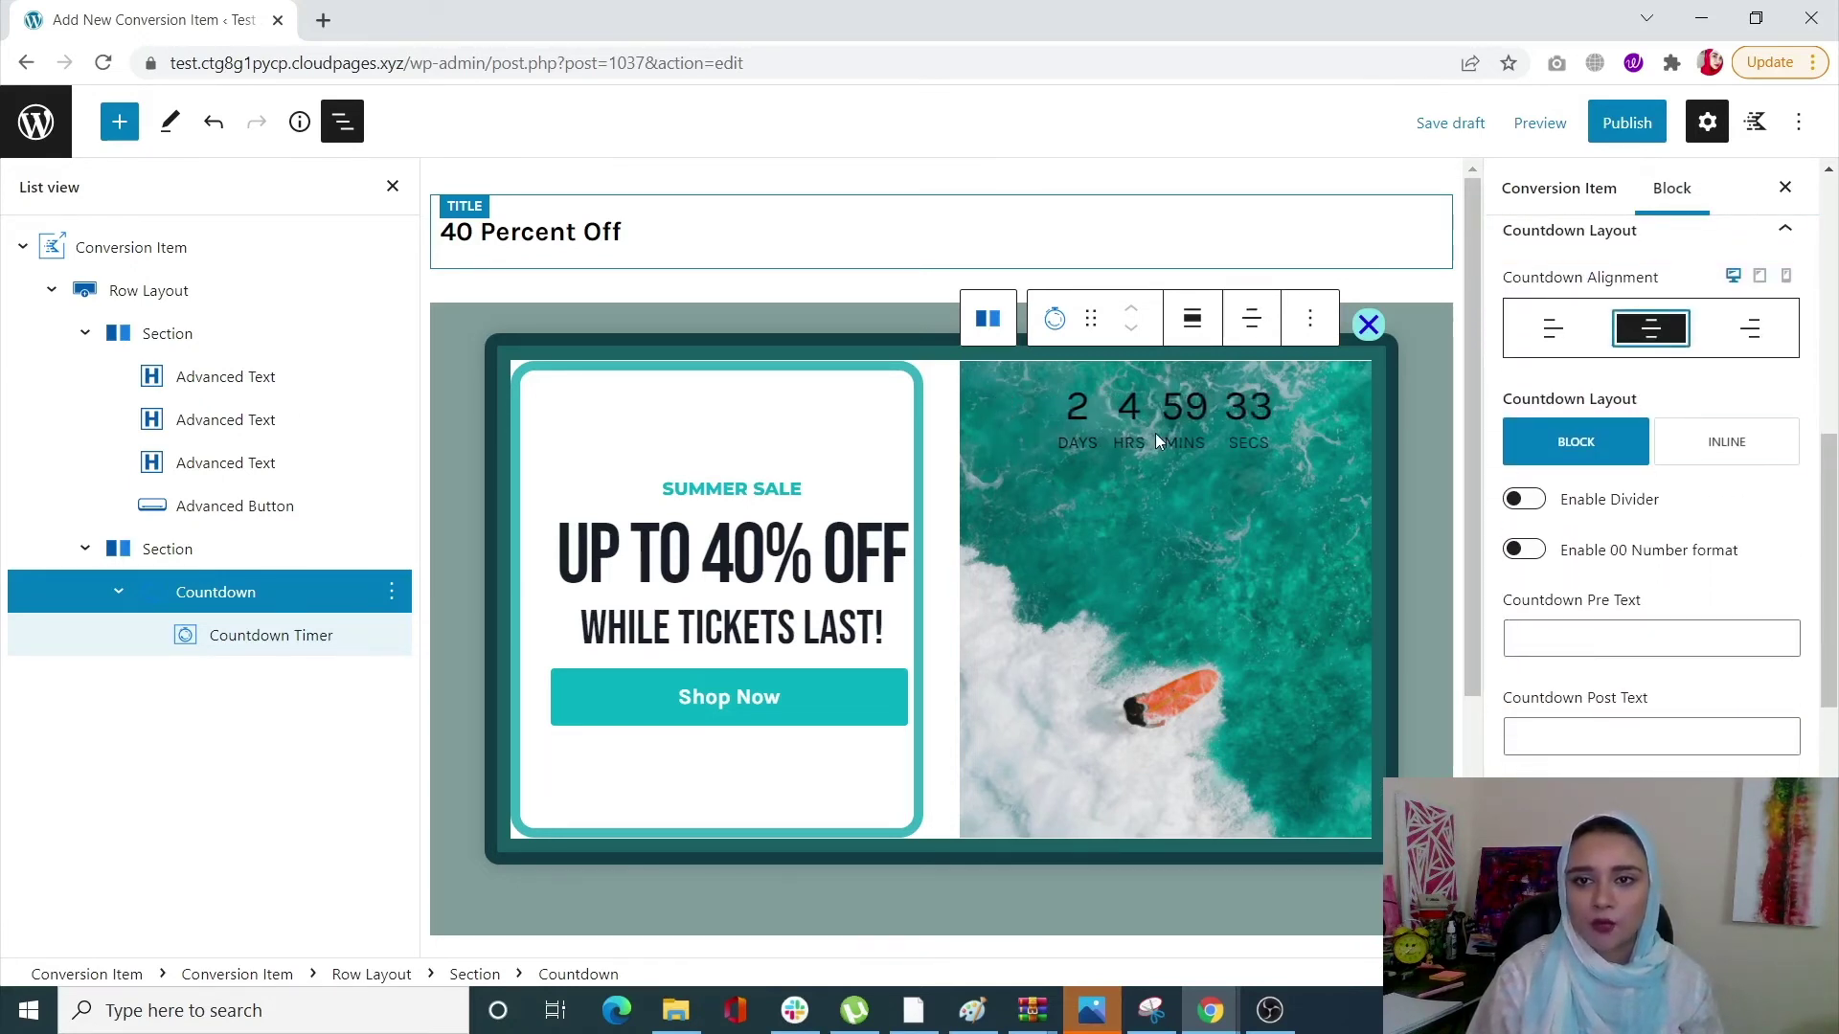
pyautogui.moveTo(1155, 433); pyautogui.dragTo(1159, 495)
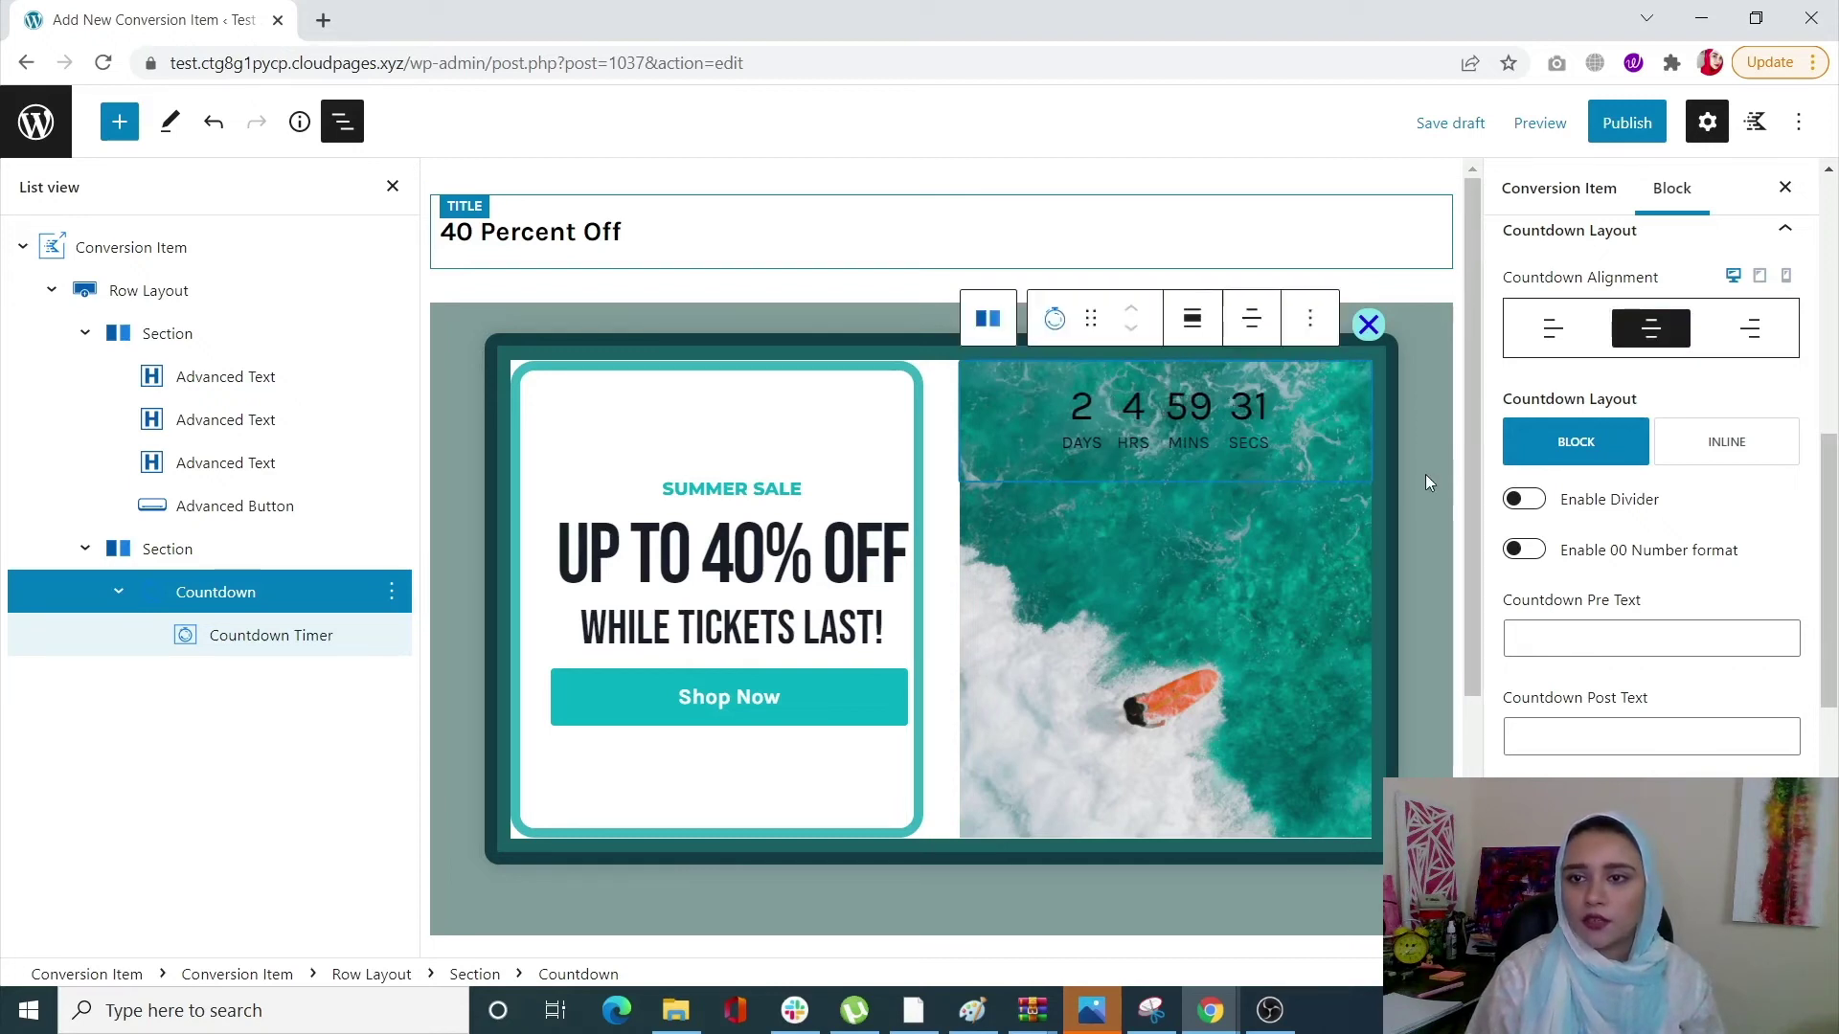
pyautogui.click(1163, 466)
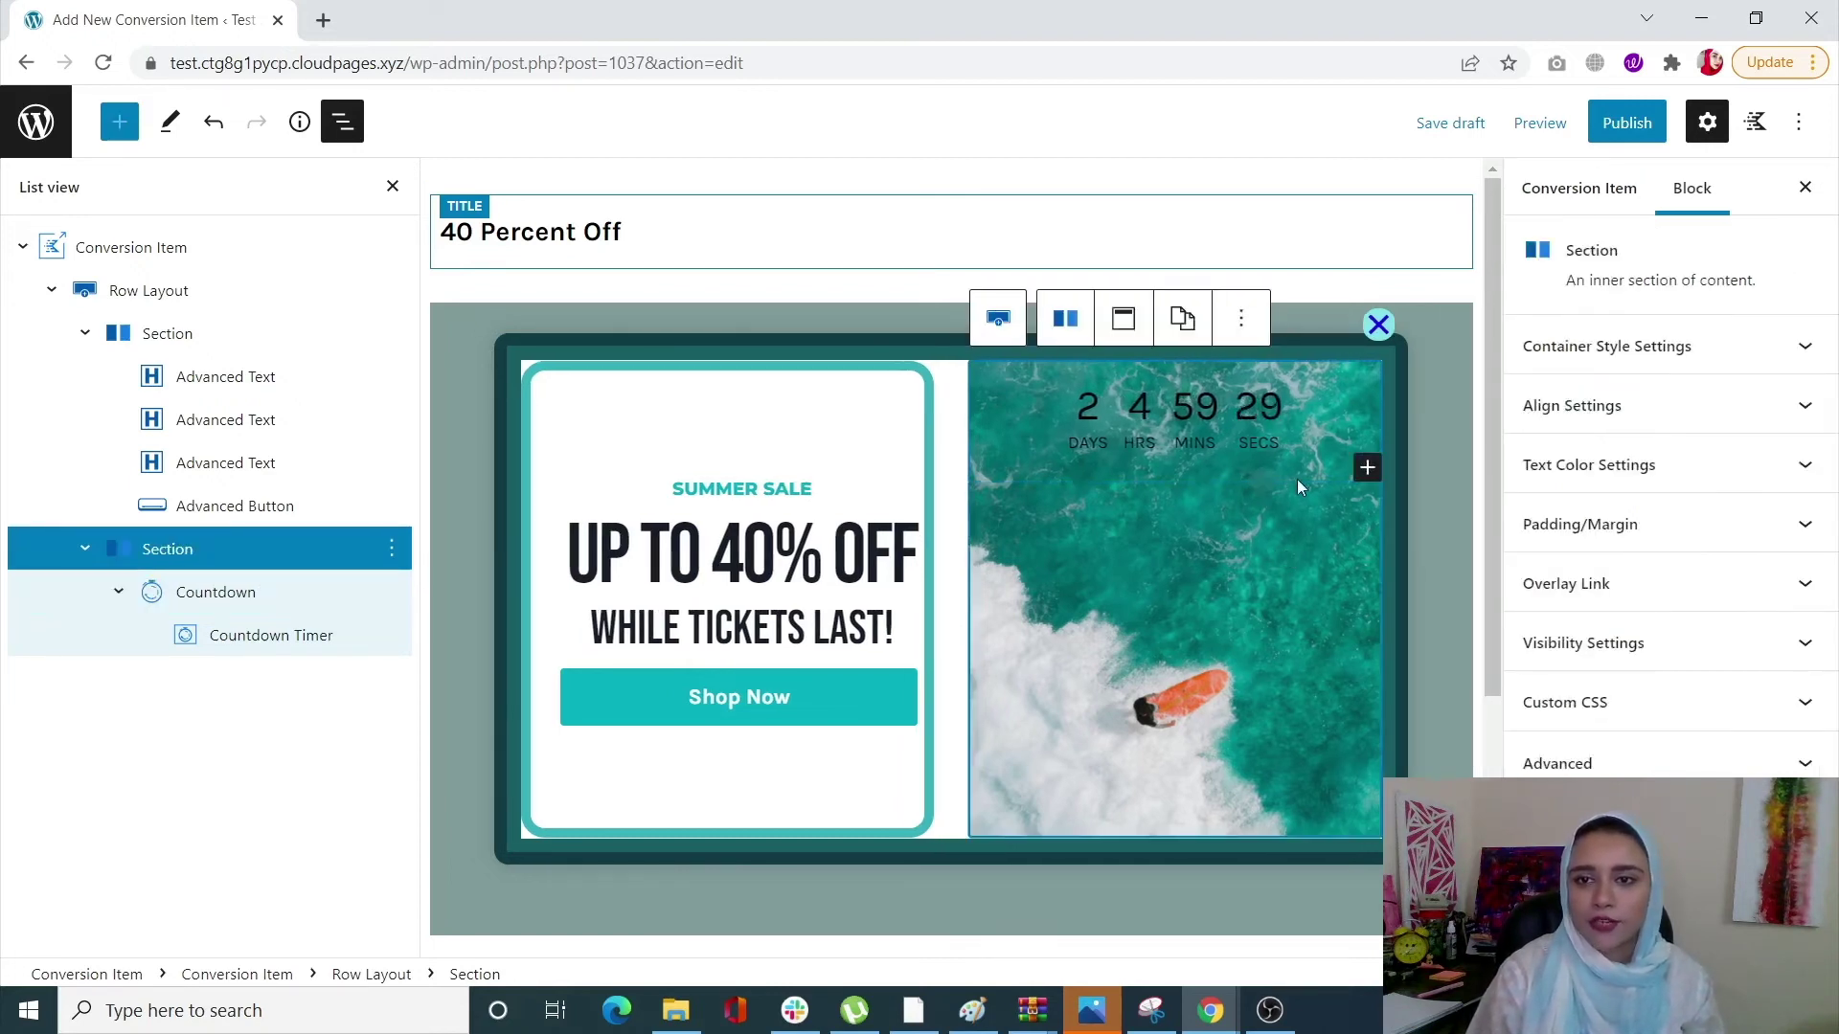
# Keep the countdown type as Date and set its end day to 15 March 2022.
pyautogui.click(1319, 400)
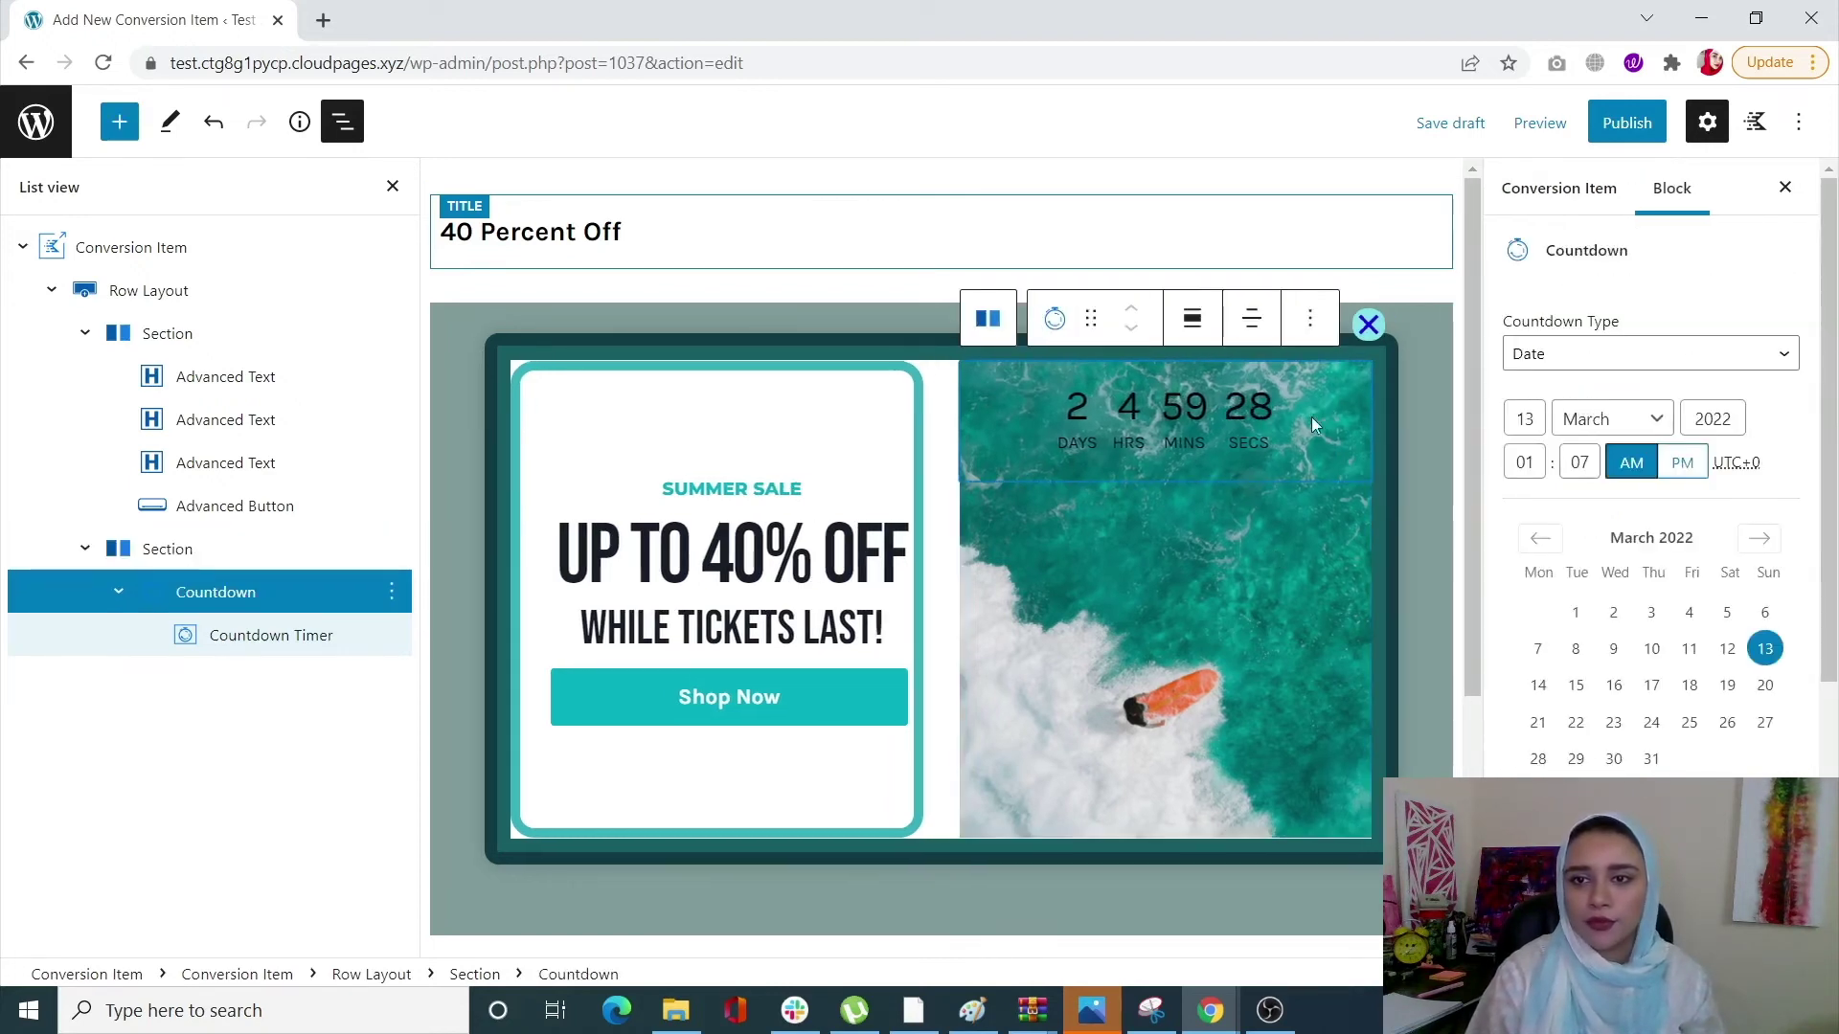
pyautogui.click(1555, 360)
pyautogui.click(1554, 381)
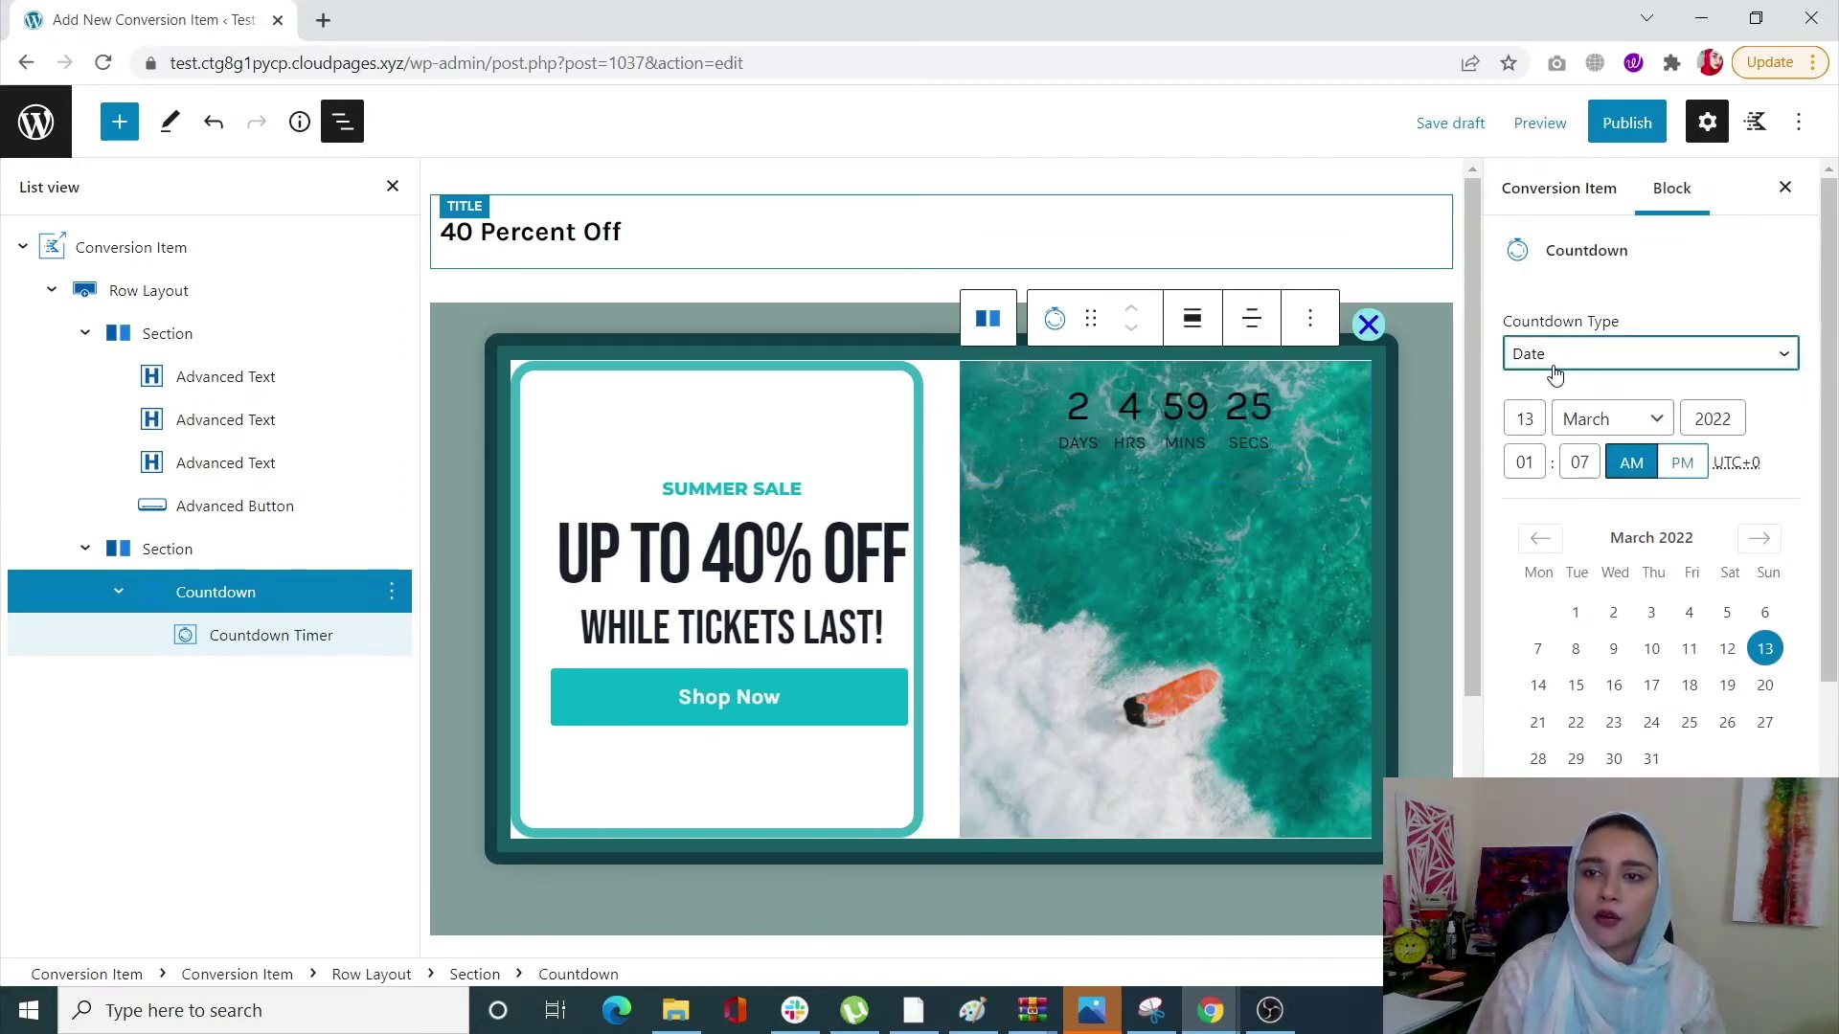
pyautogui.click(1534, 421)
pyautogui.moveTo(1537, 428); pyautogui.dragTo(1502, 427)
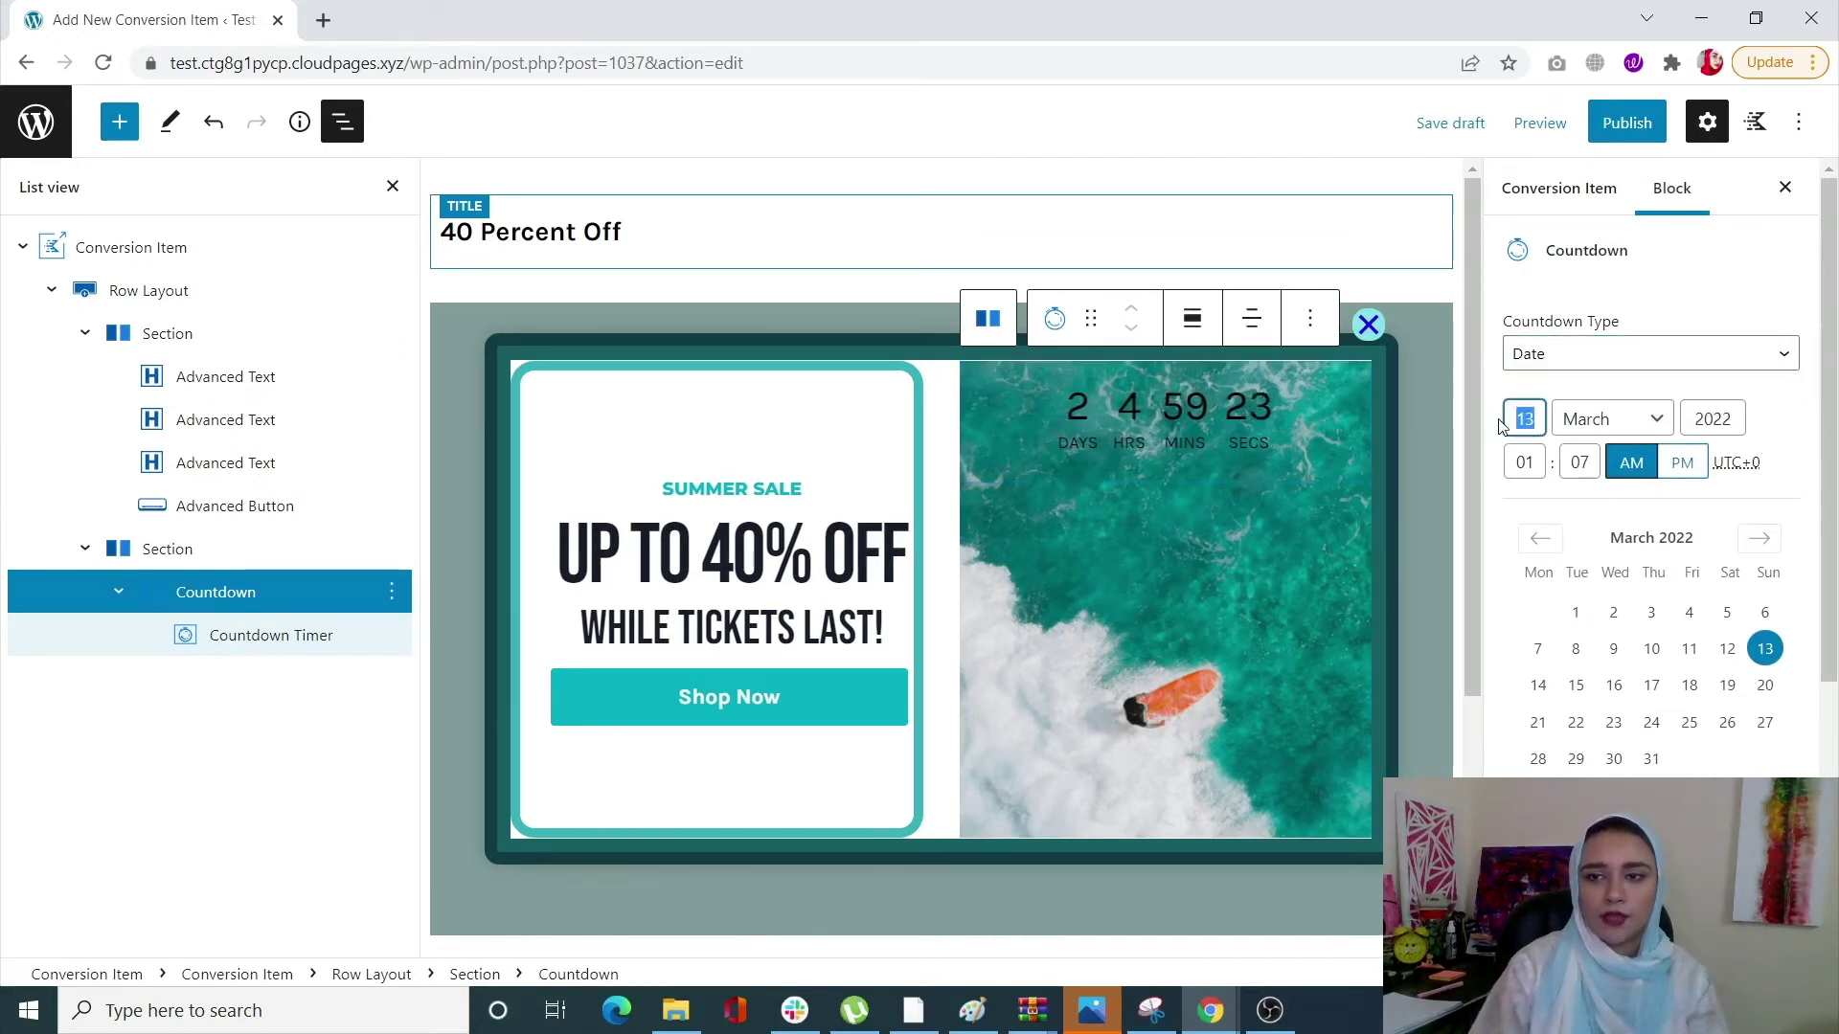
pyautogui.write('15')
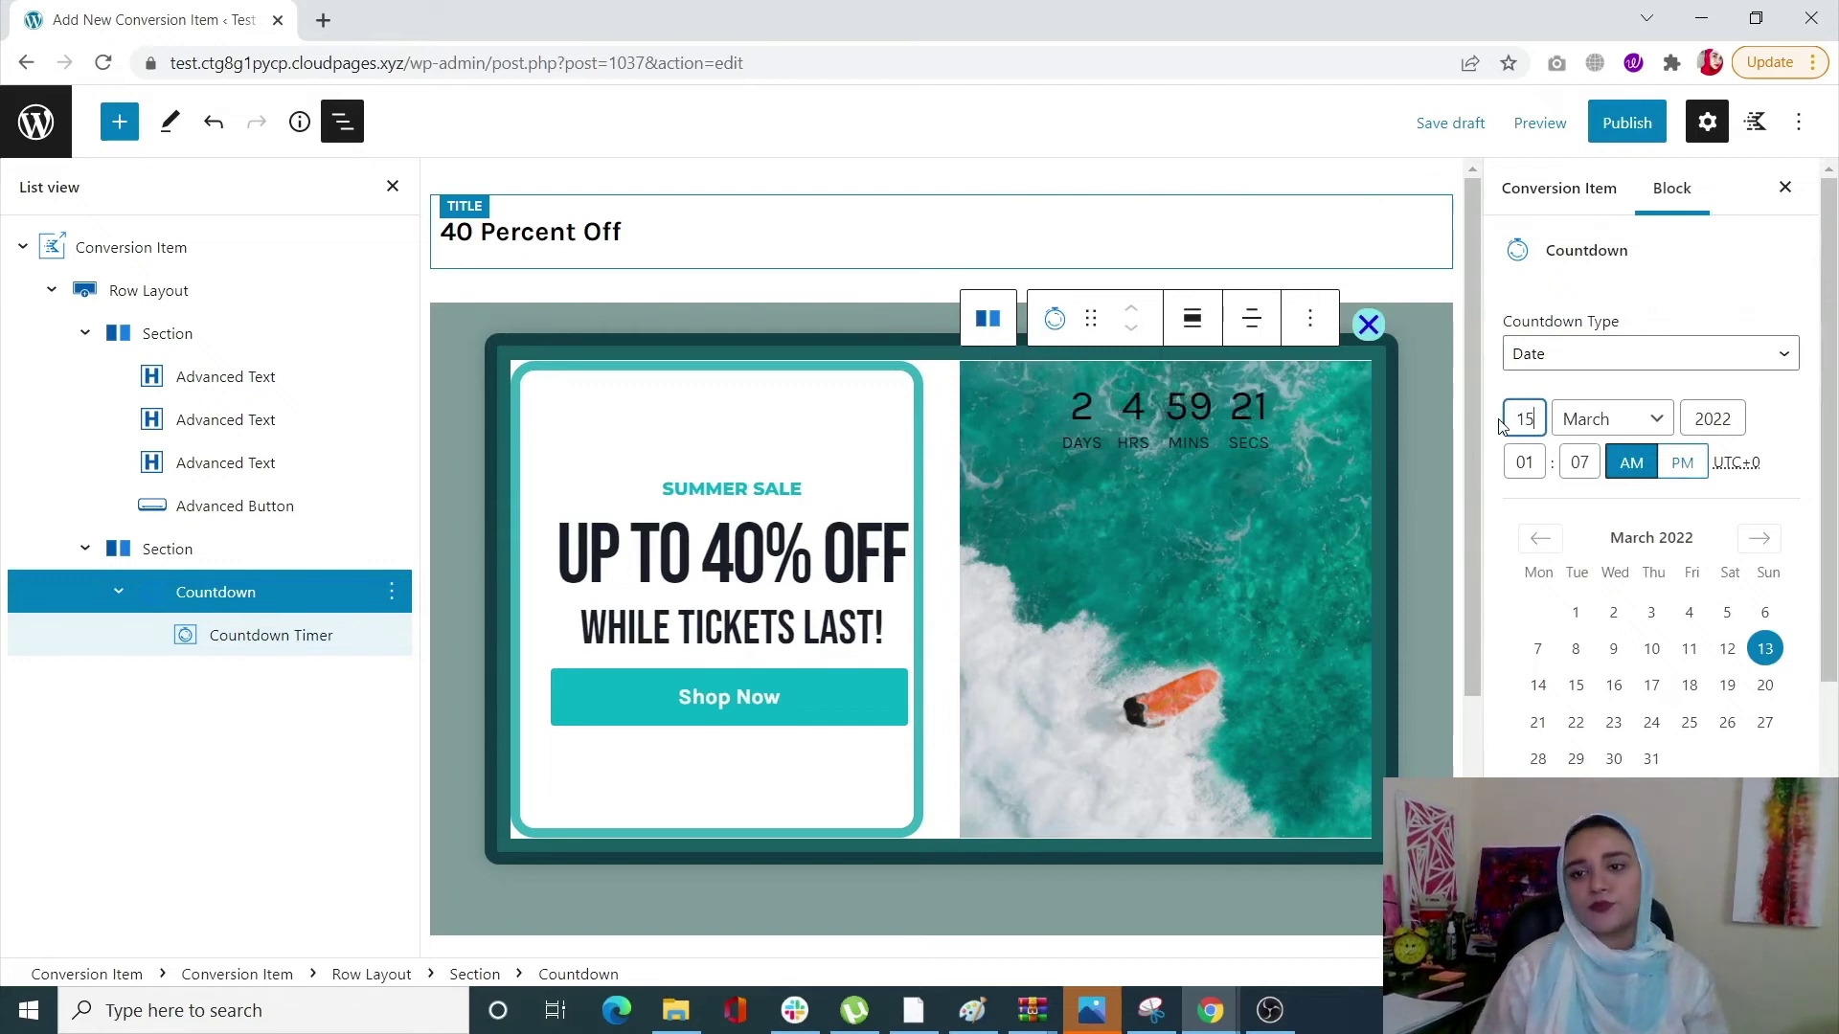
pyautogui.click(1768, 399)
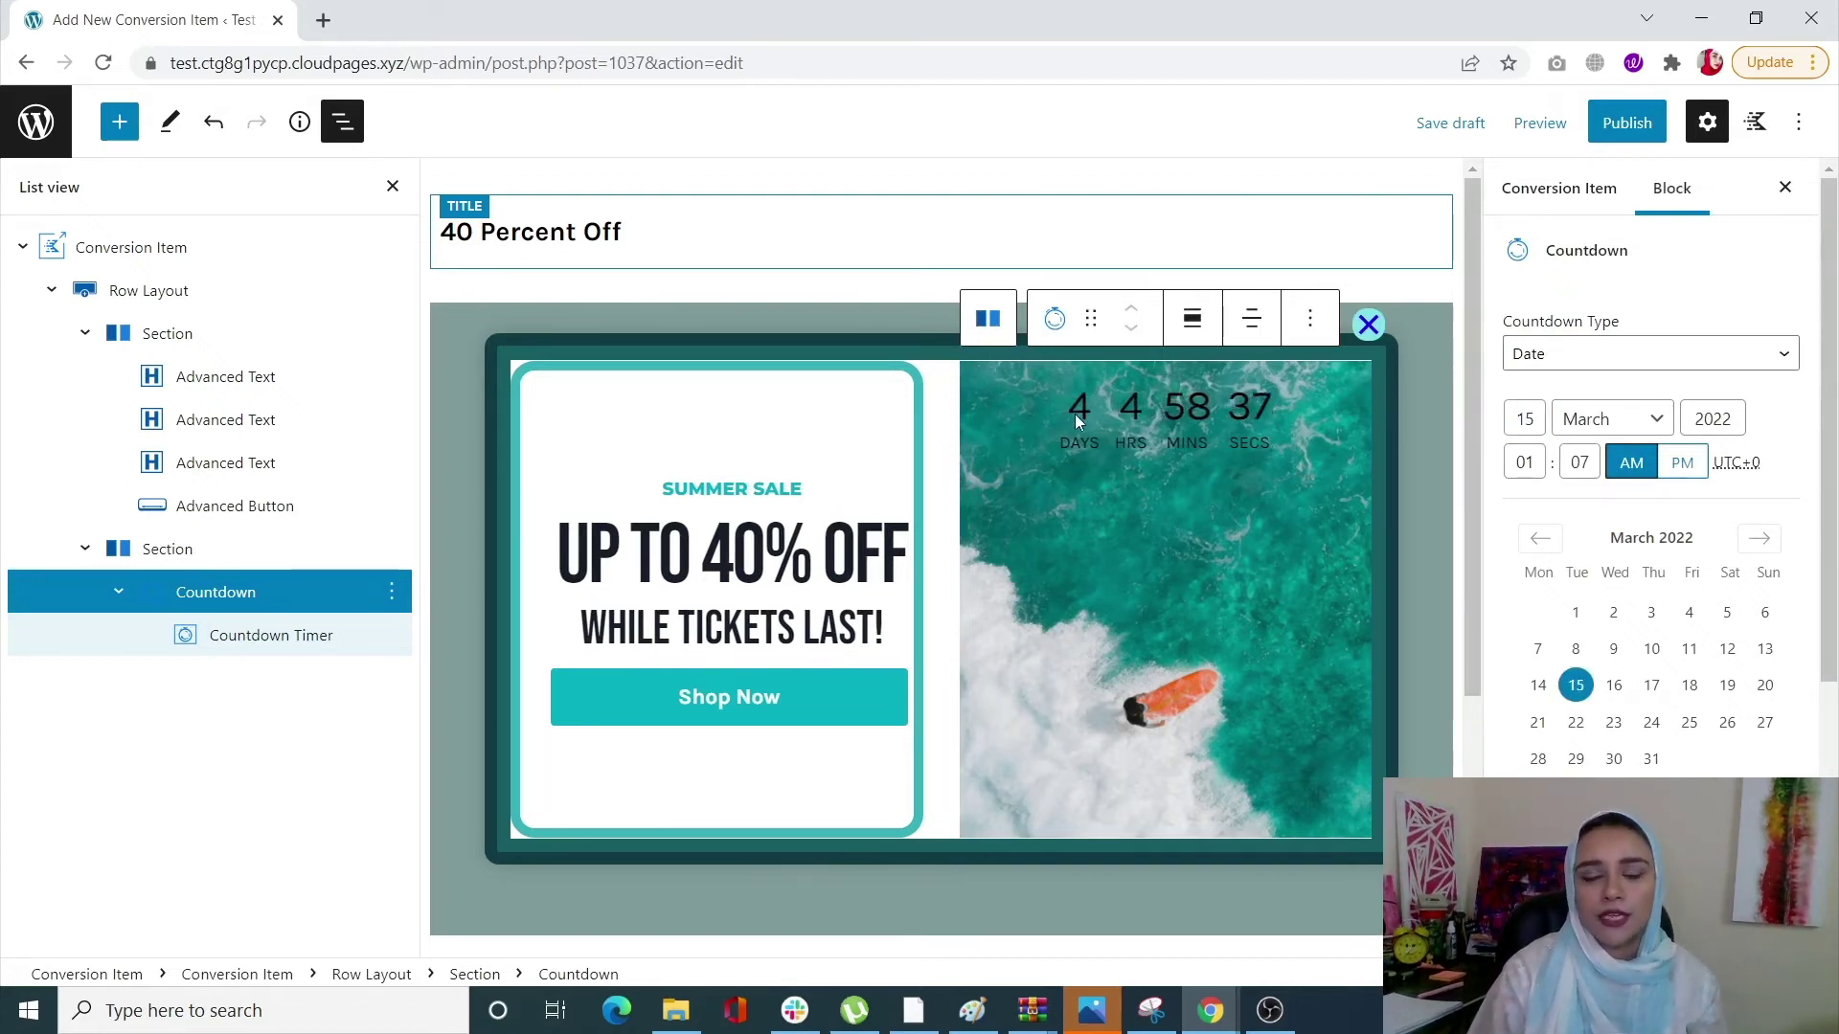
# Examine the actions available for when the countdown expires.
pyautogui.scroll(-1, 1664, 759)
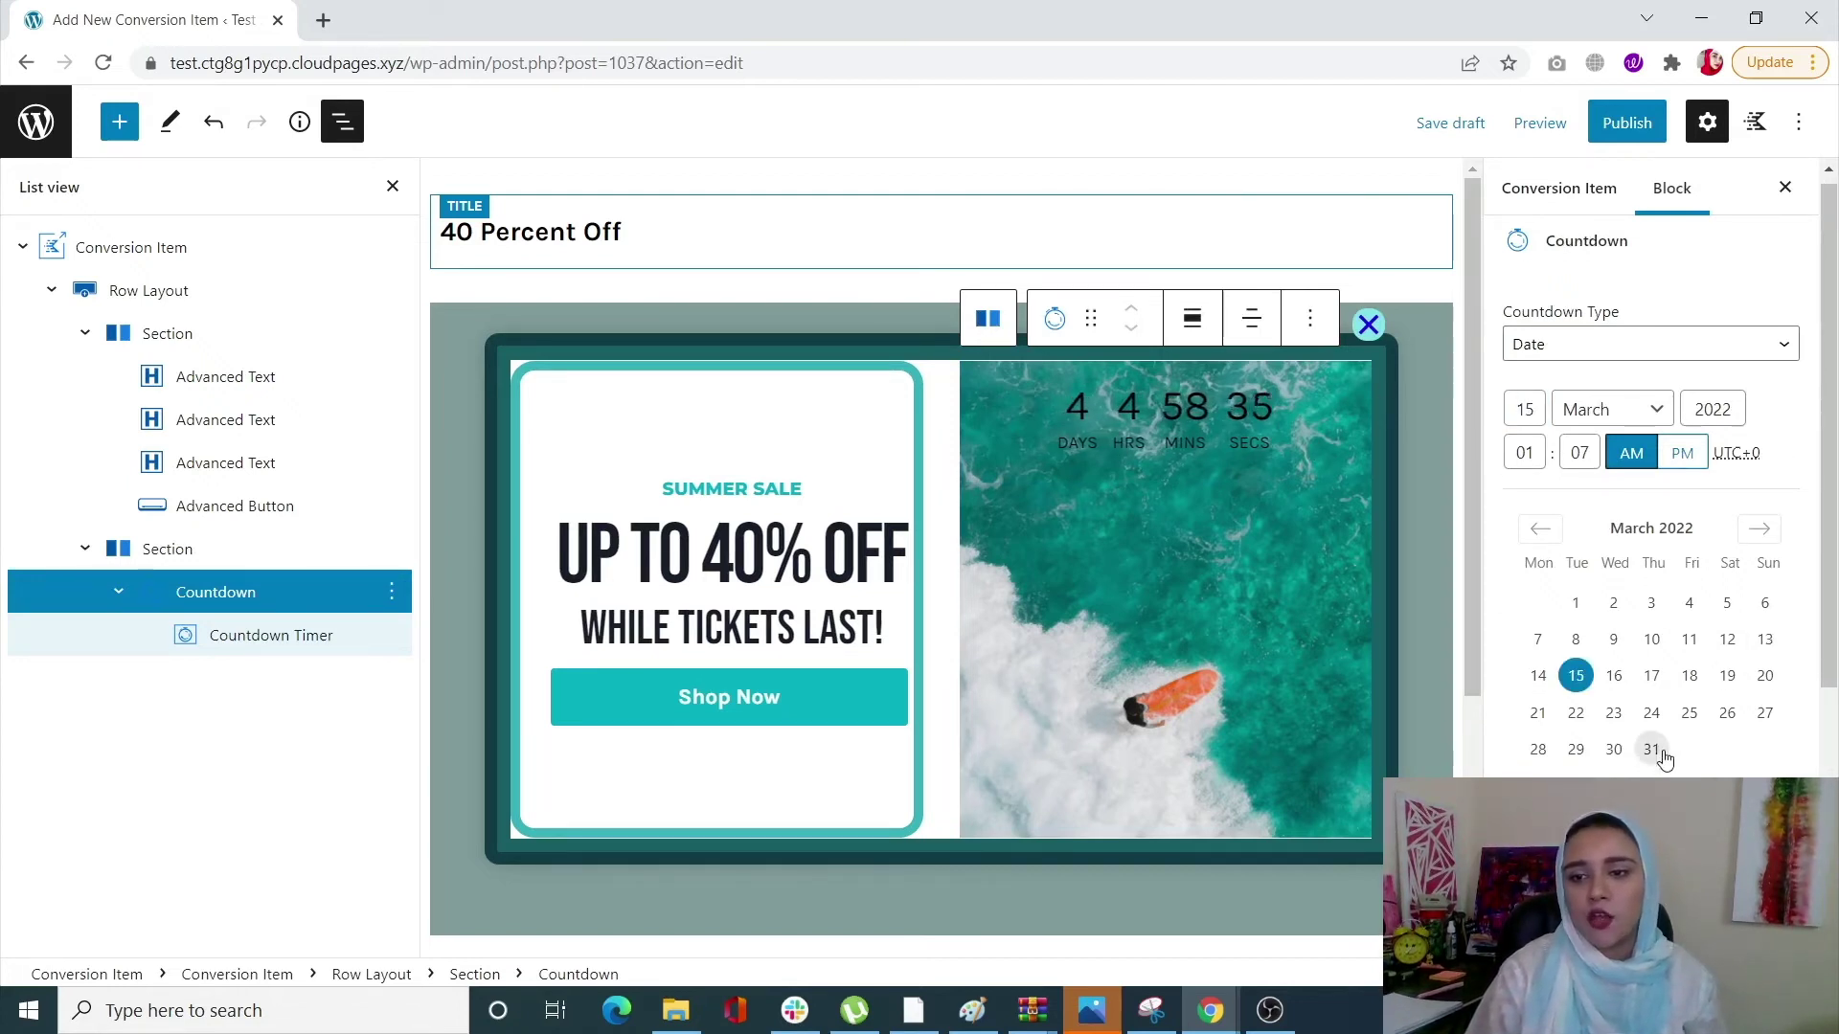
pyautogui.scroll(-4, 1664, 759)
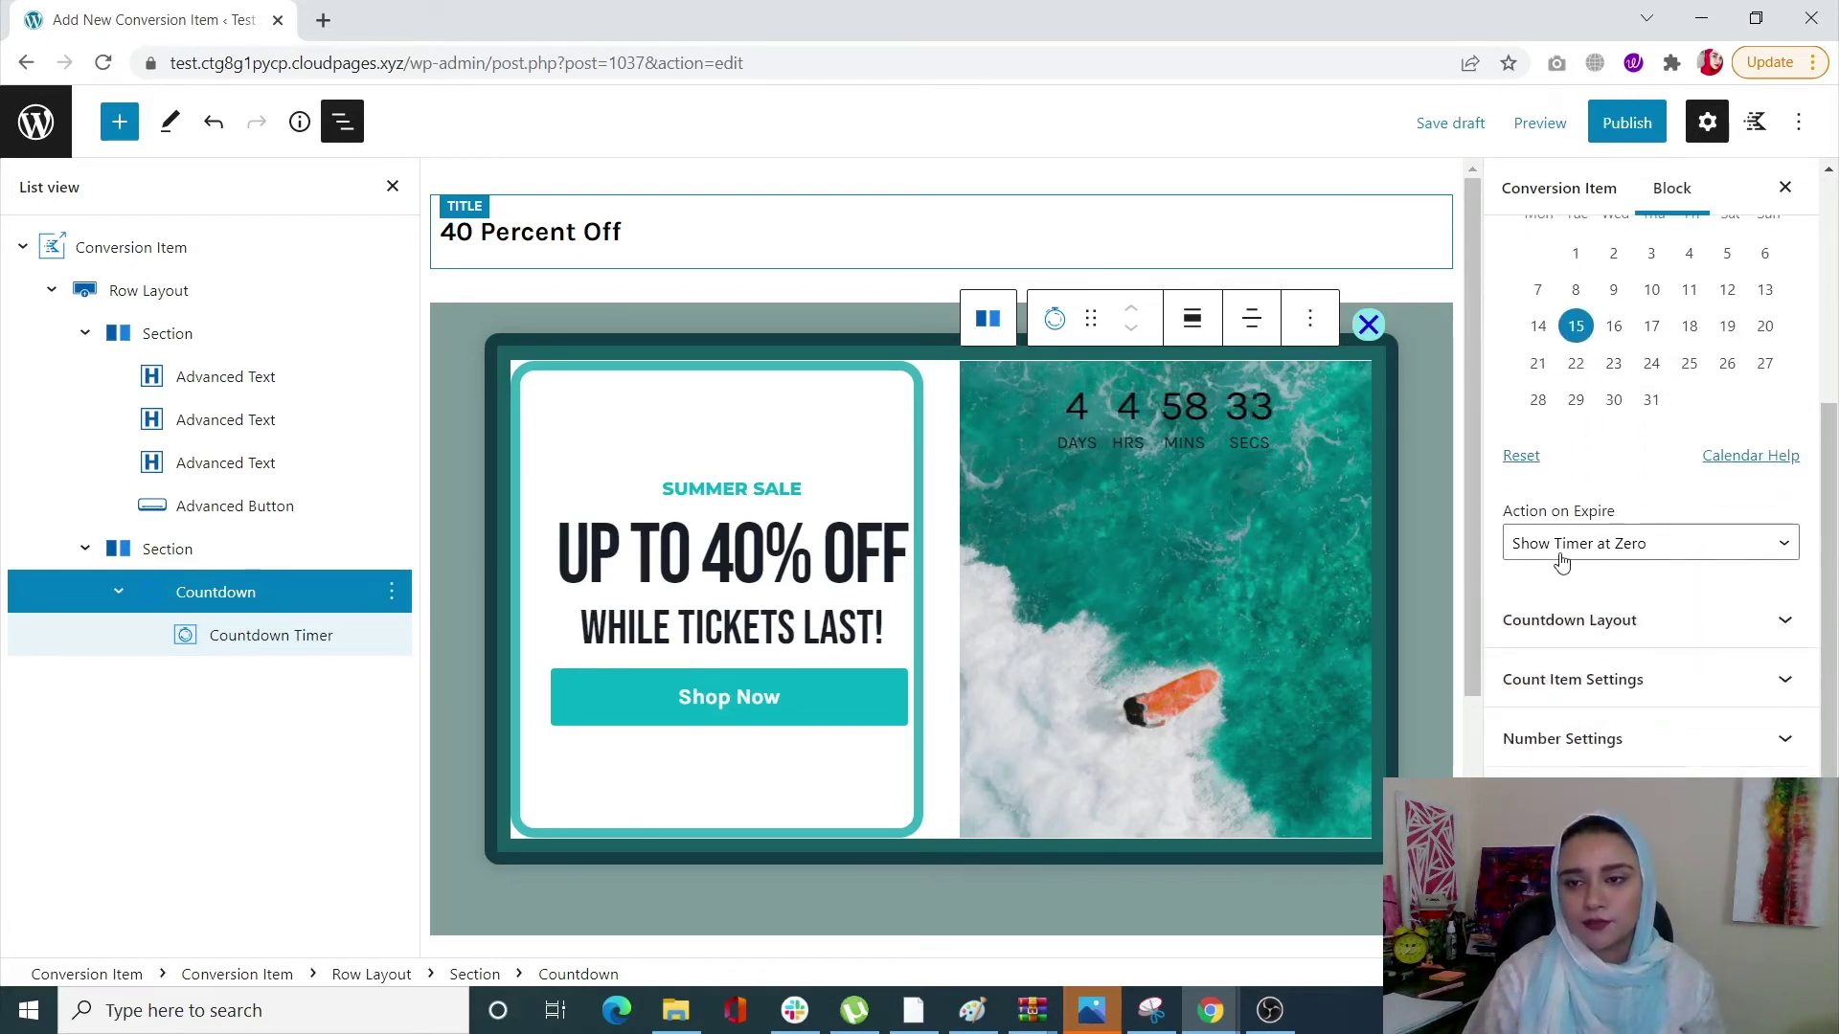
pyautogui.click(1561, 556)
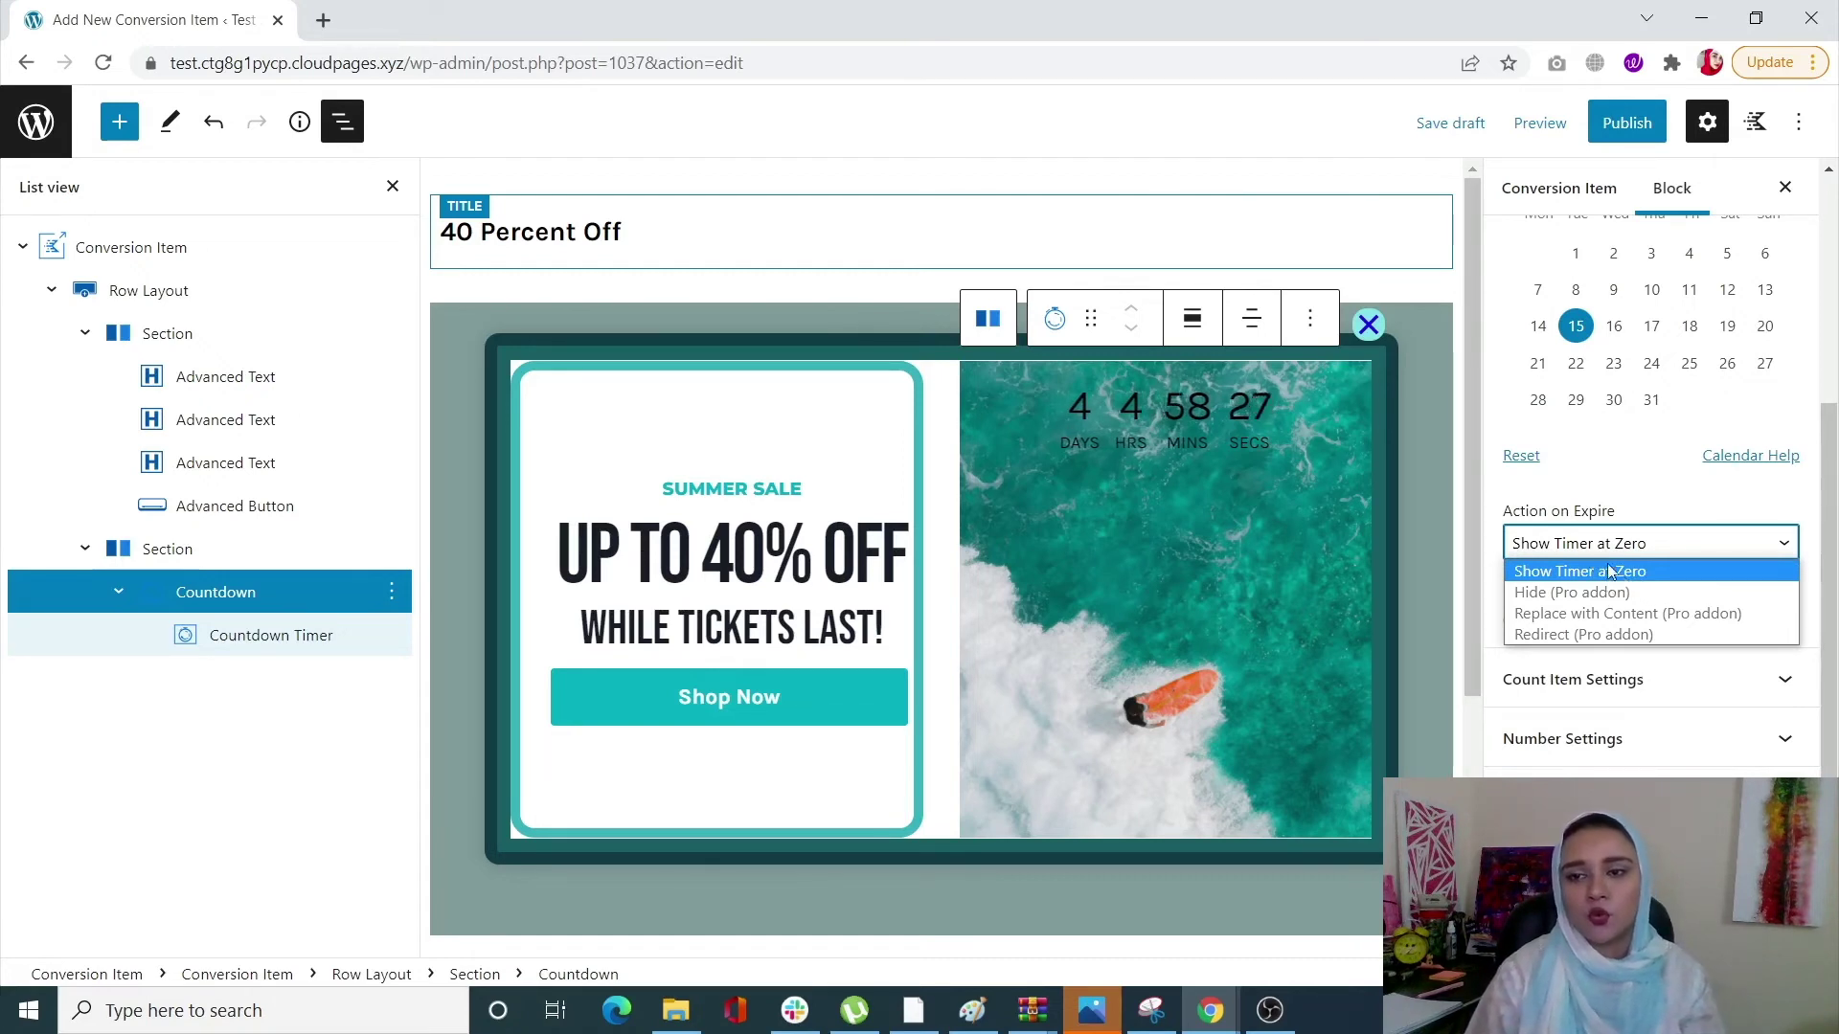
pyautogui.click(1578, 486)
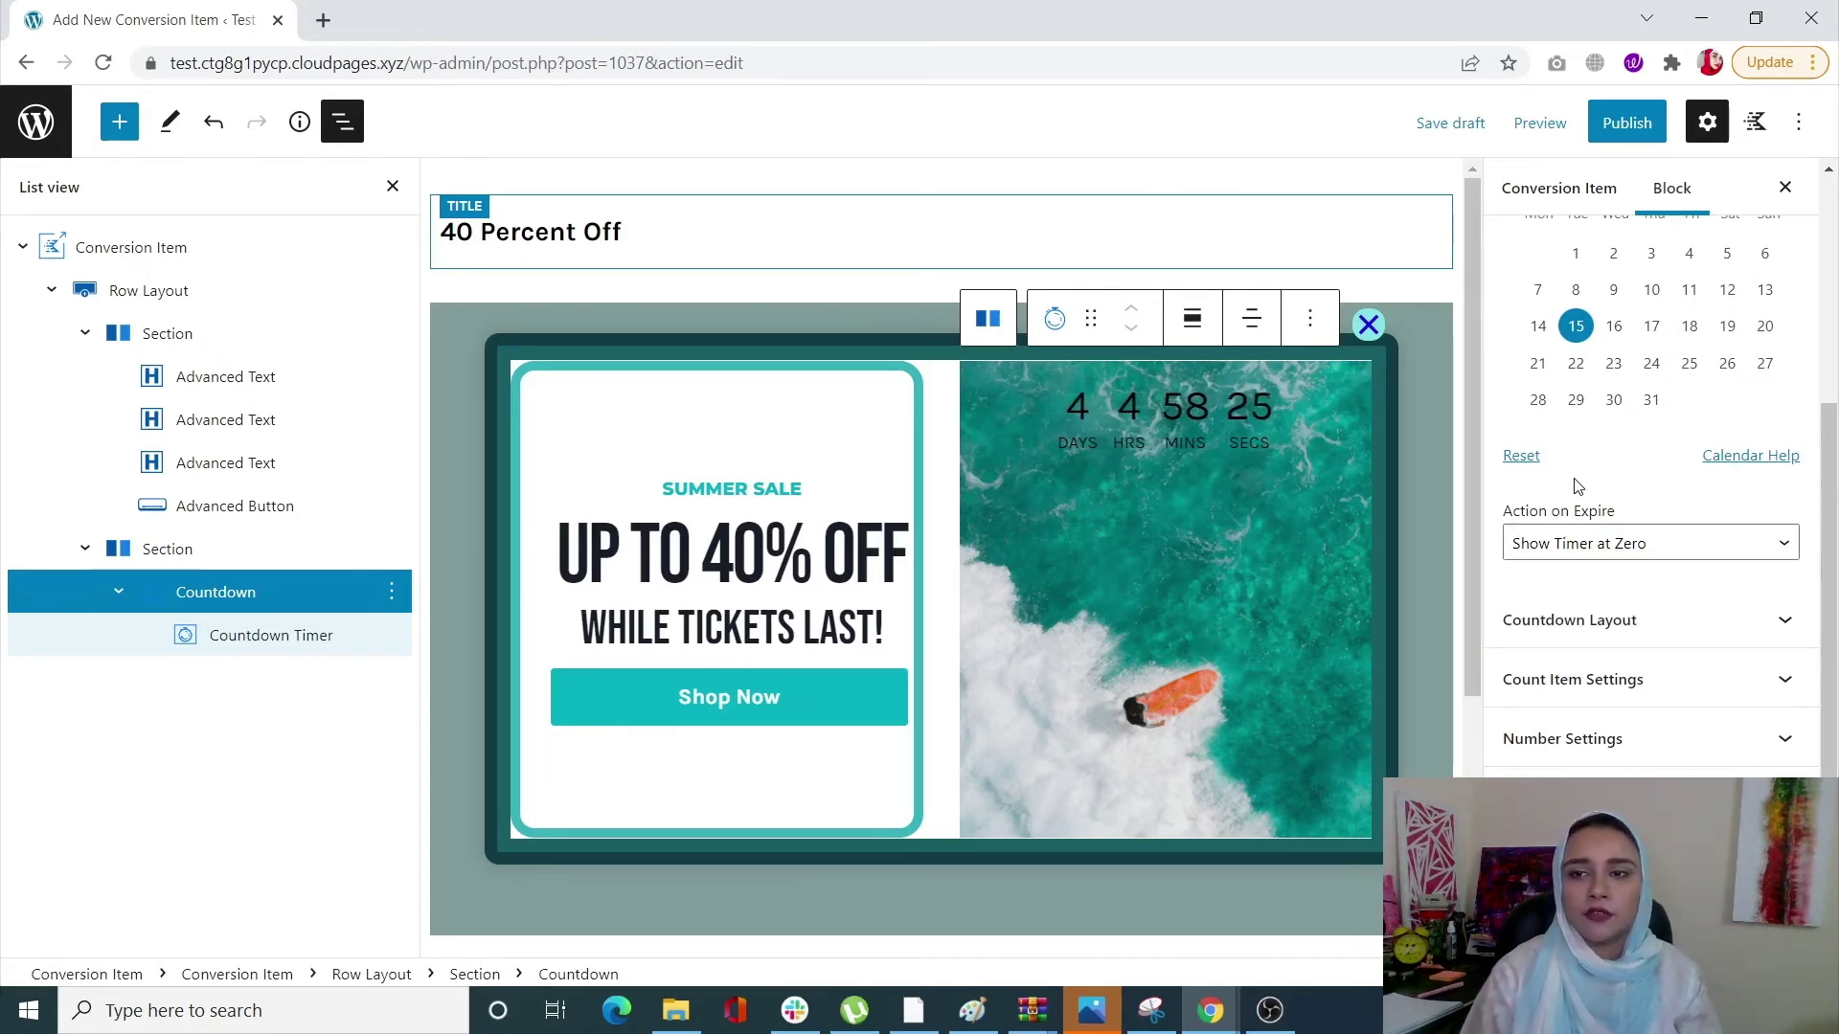
pyautogui.scroll(-1, 1500, 520)
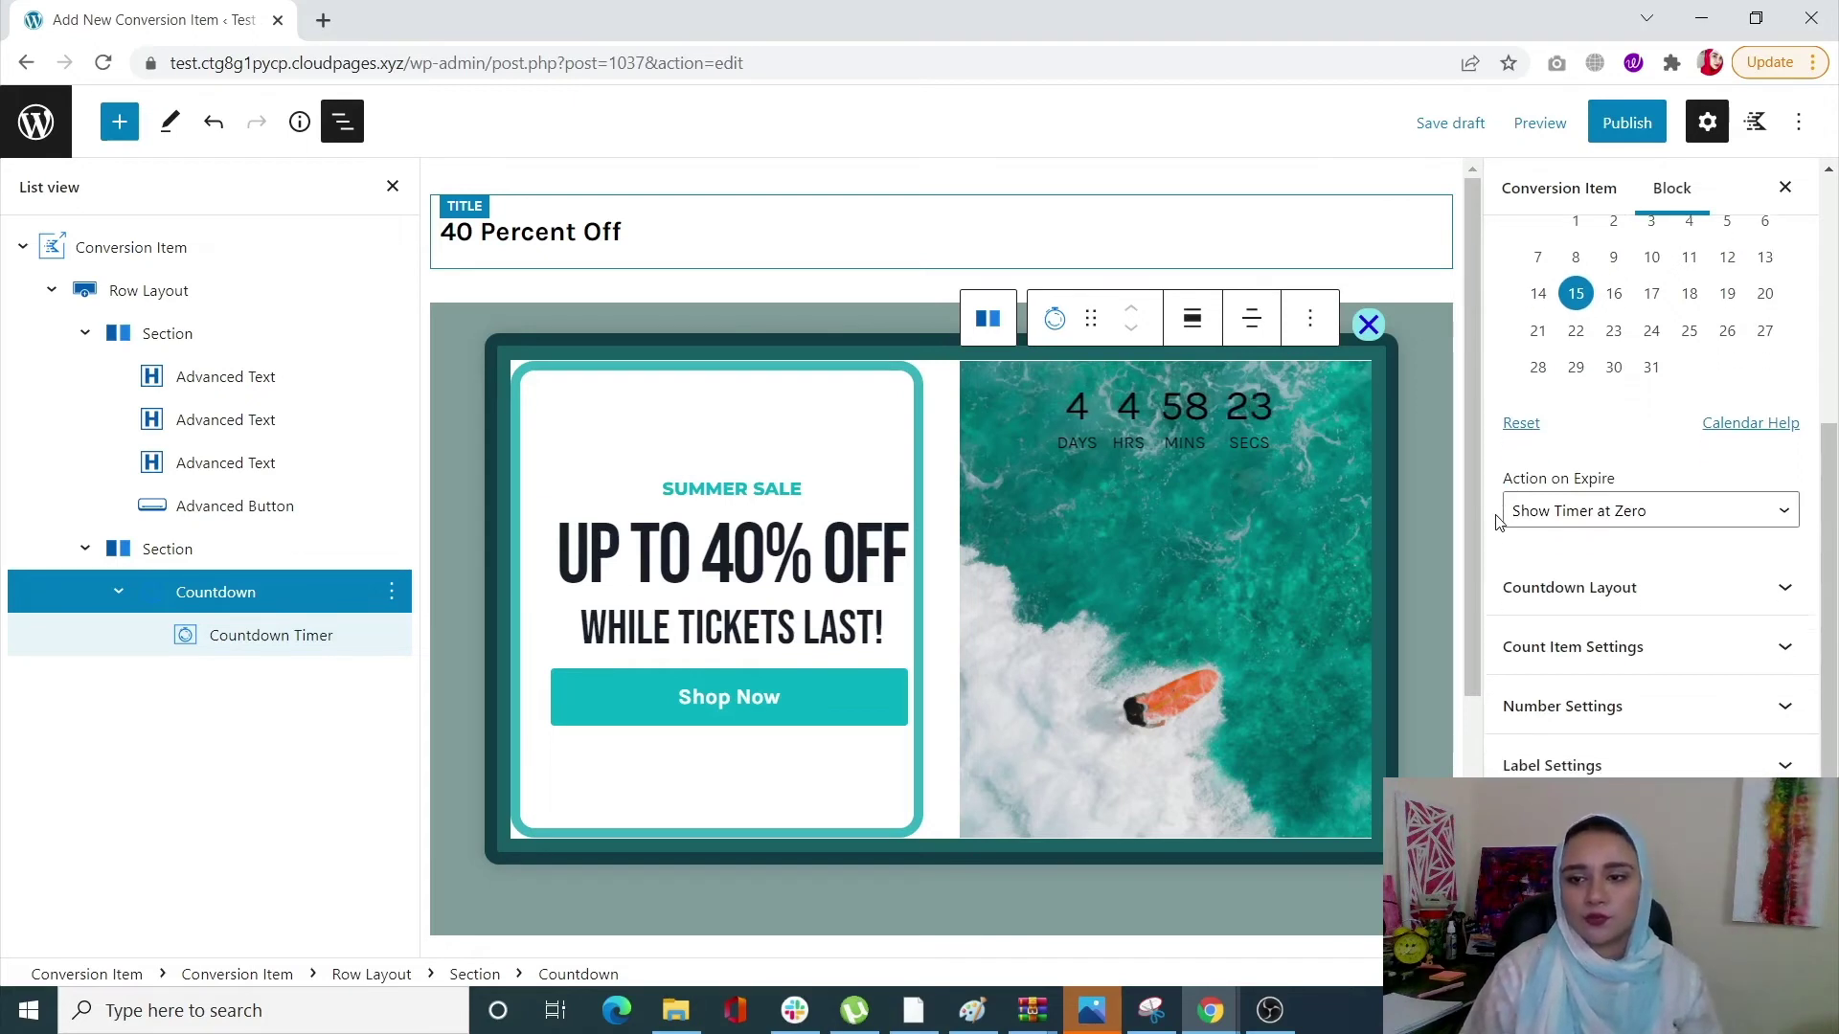
# Try the countdown's left and right alignments and Inline layout, returning to center alignment and Block layout.
pyautogui.click(1590, 598)
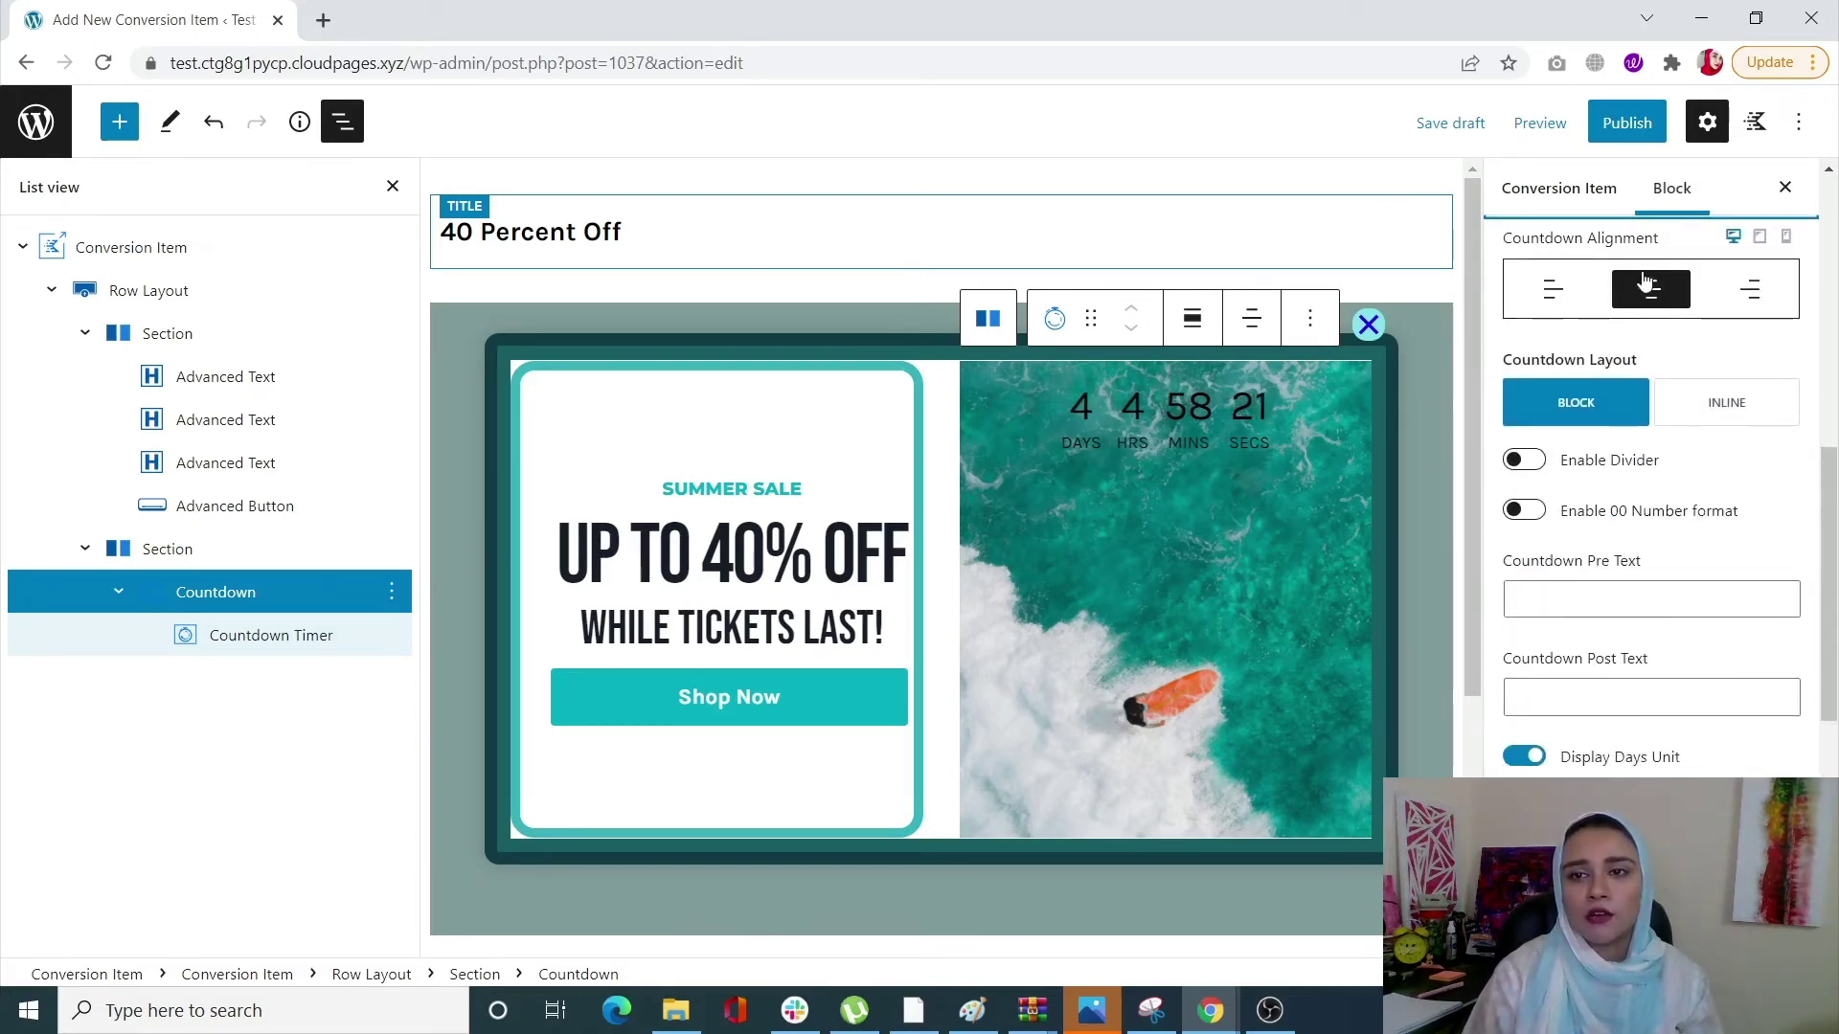
pyautogui.click(1551, 294)
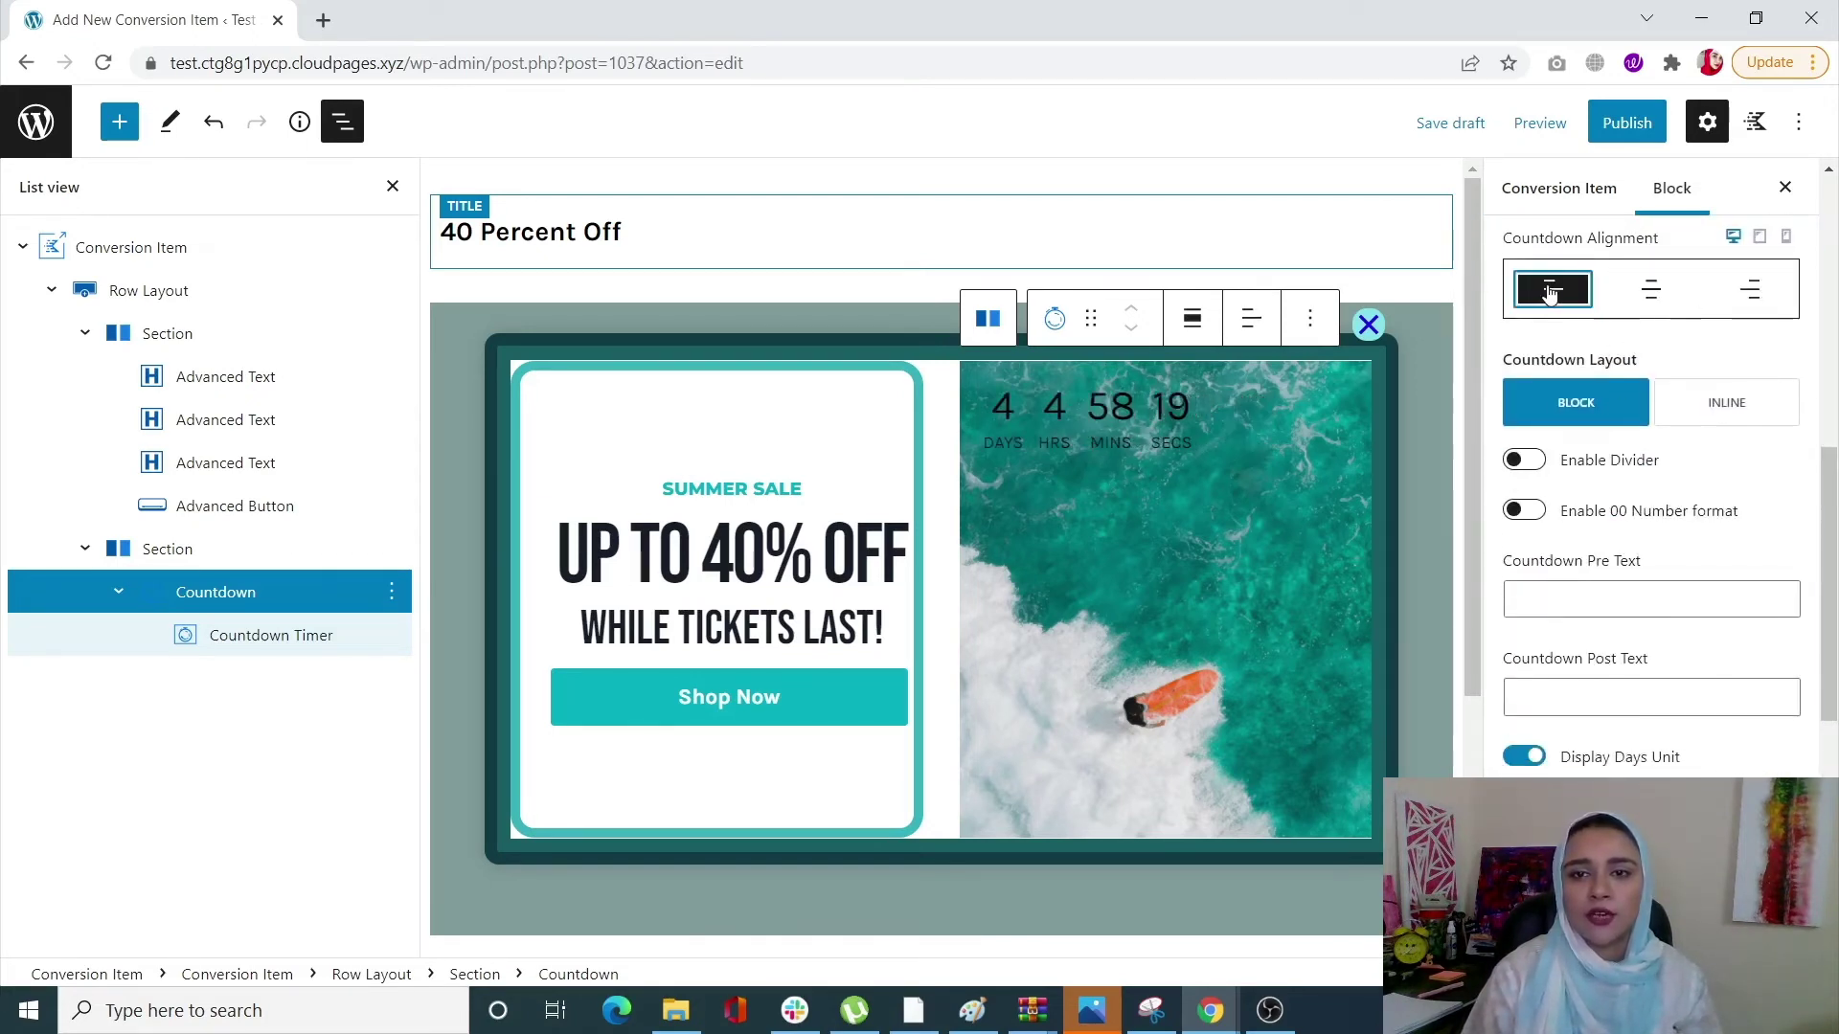
pyautogui.click(1752, 293)
pyautogui.click(1667, 287)
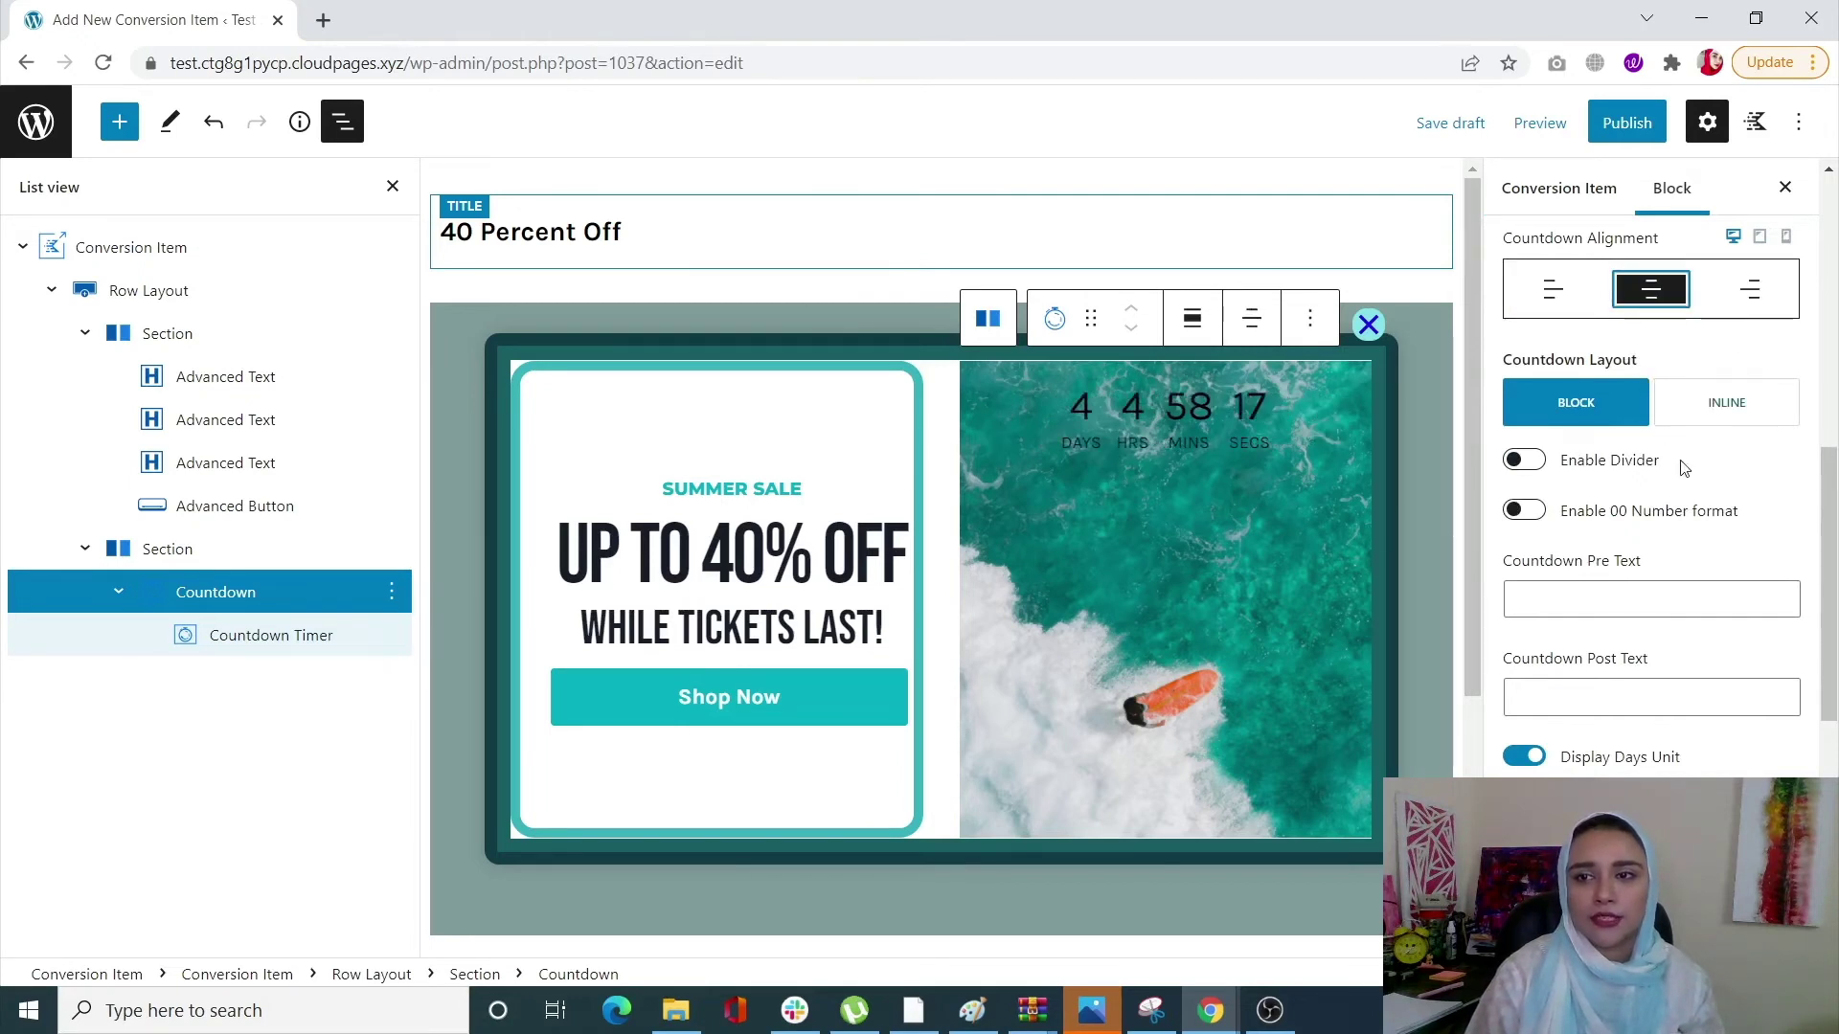
pyautogui.click(1710, 419)
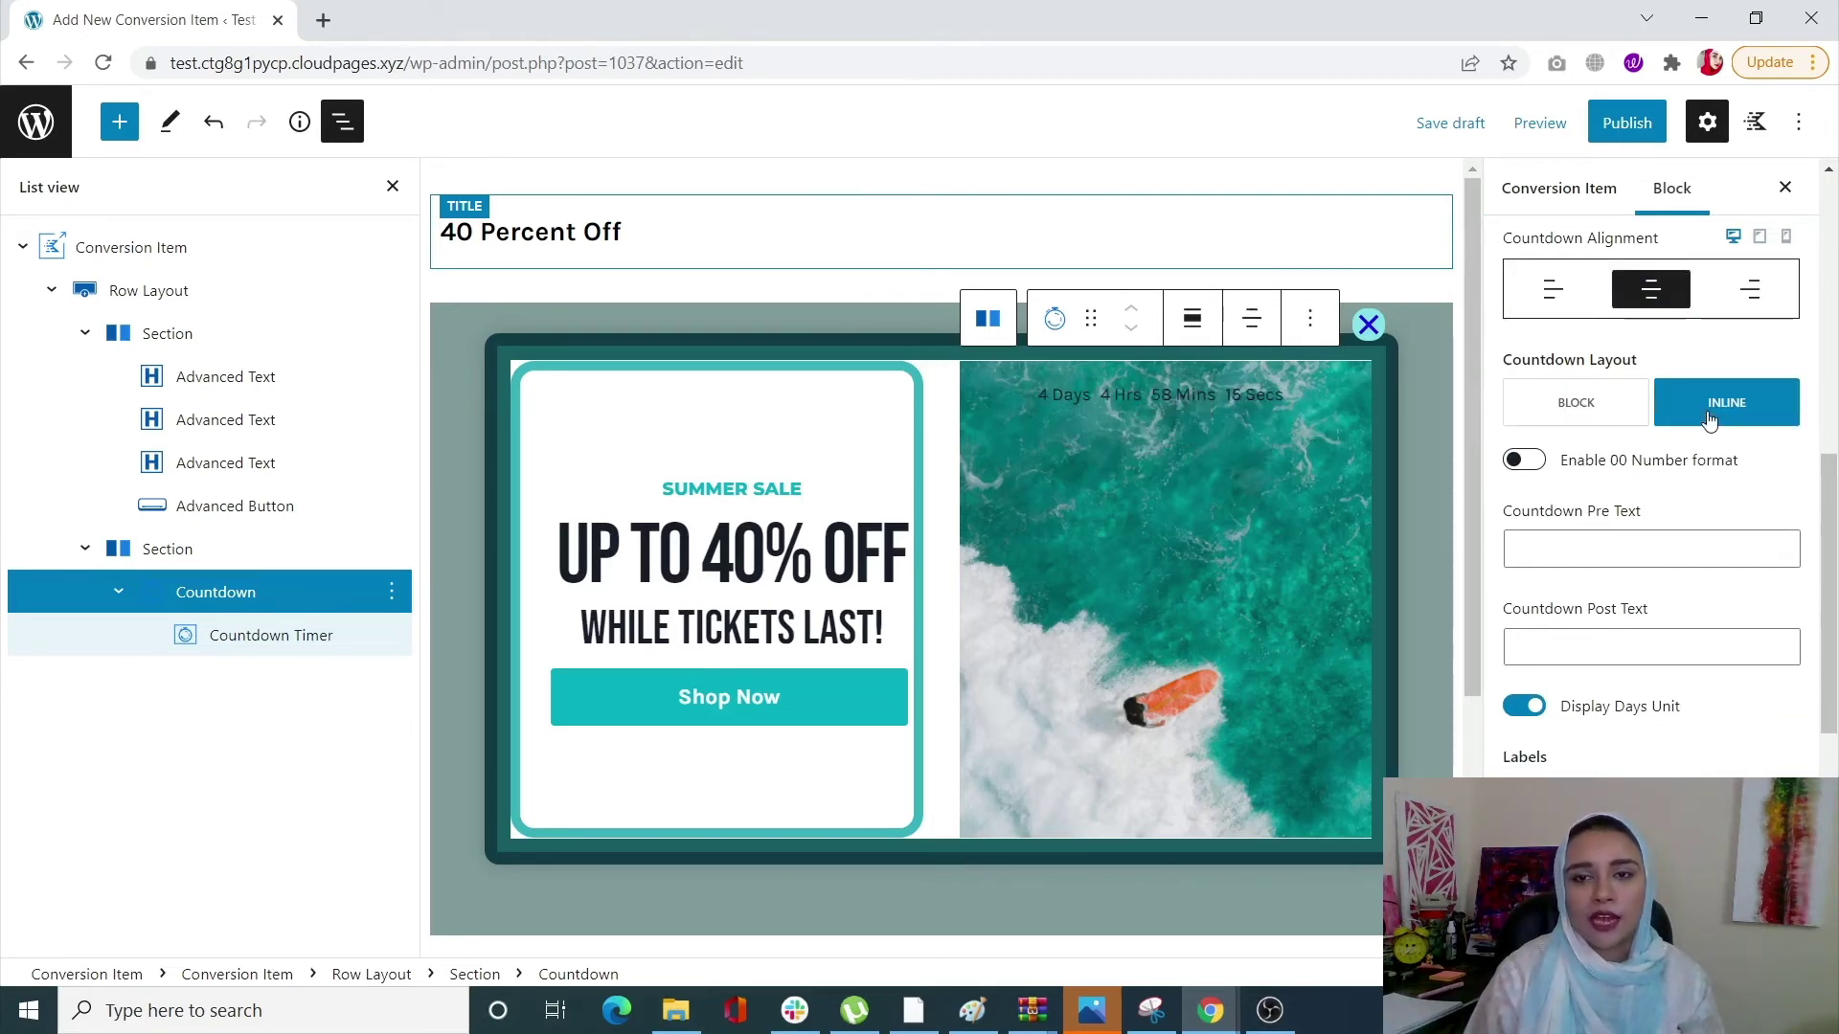
pyautogui.click(1640, 417)
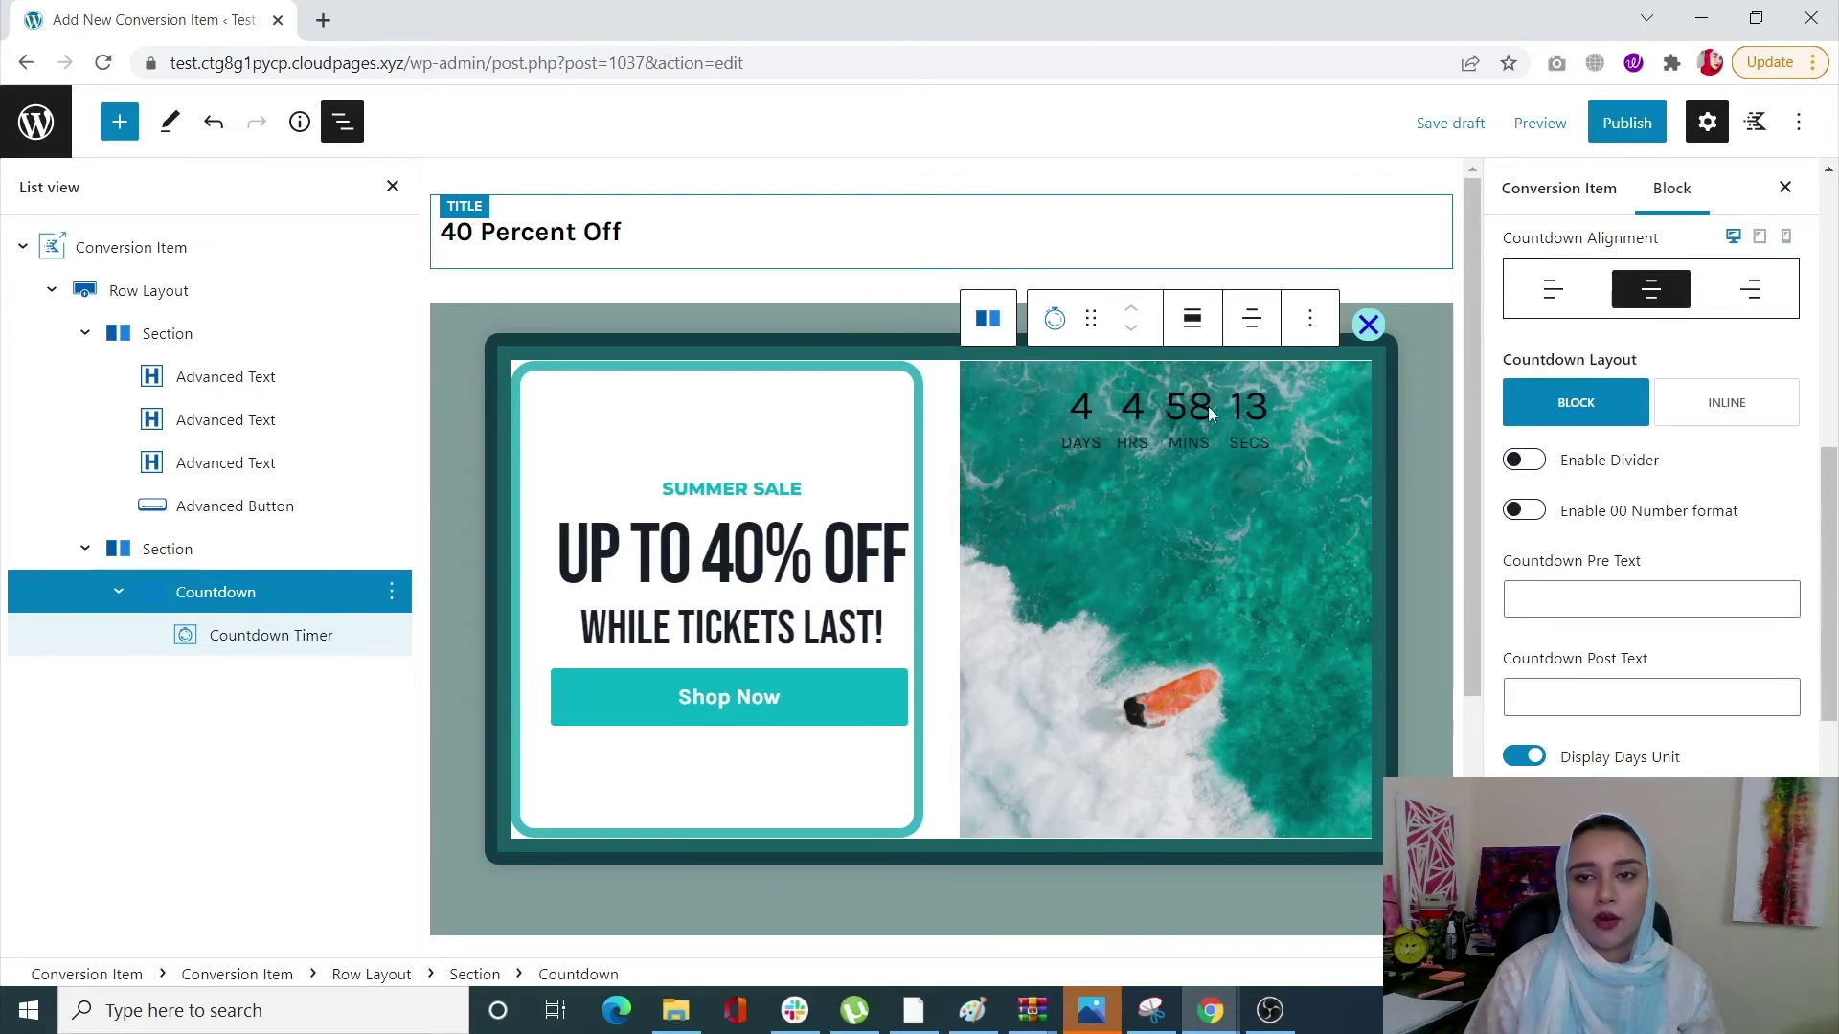
# Enable the divider between the countdown units and try the 00 number format, leaving that format off.
pyautogui.click(1534, 461)
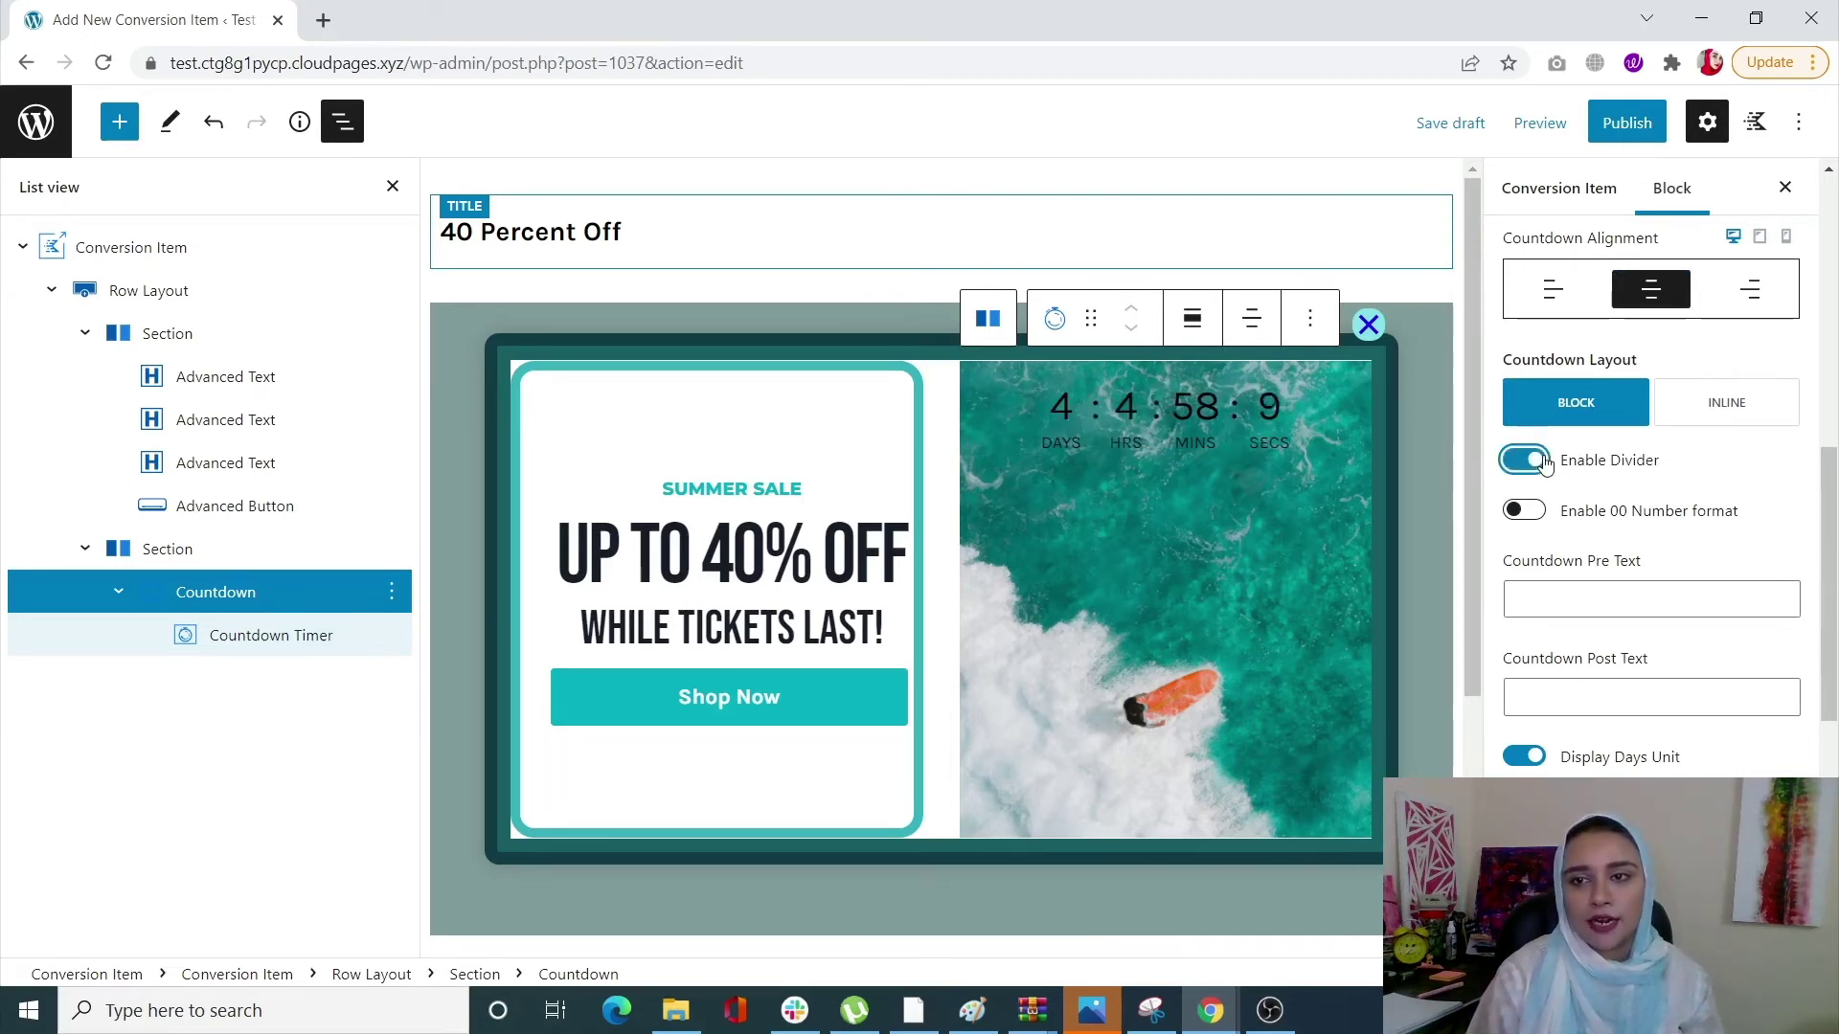
pyautogui.click(1537, 462)
pyautogui.click(1531, 513)
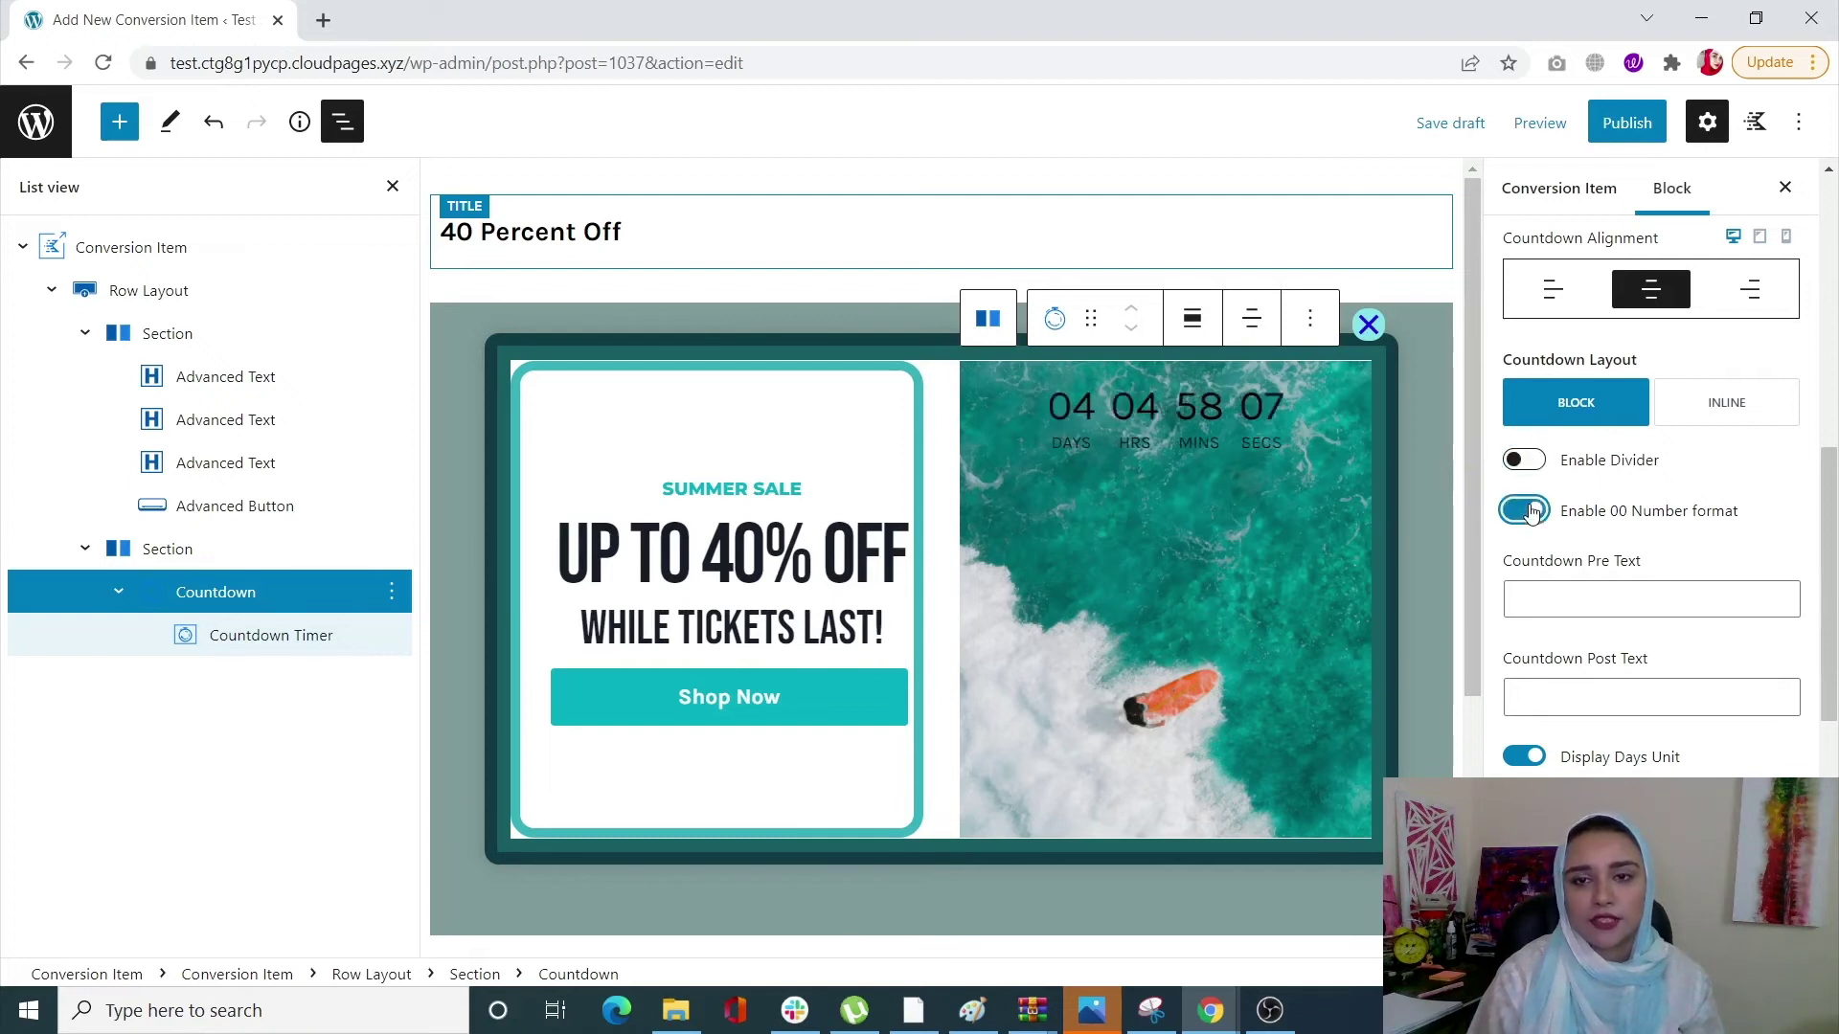
pyautogui.click(1535, 463)
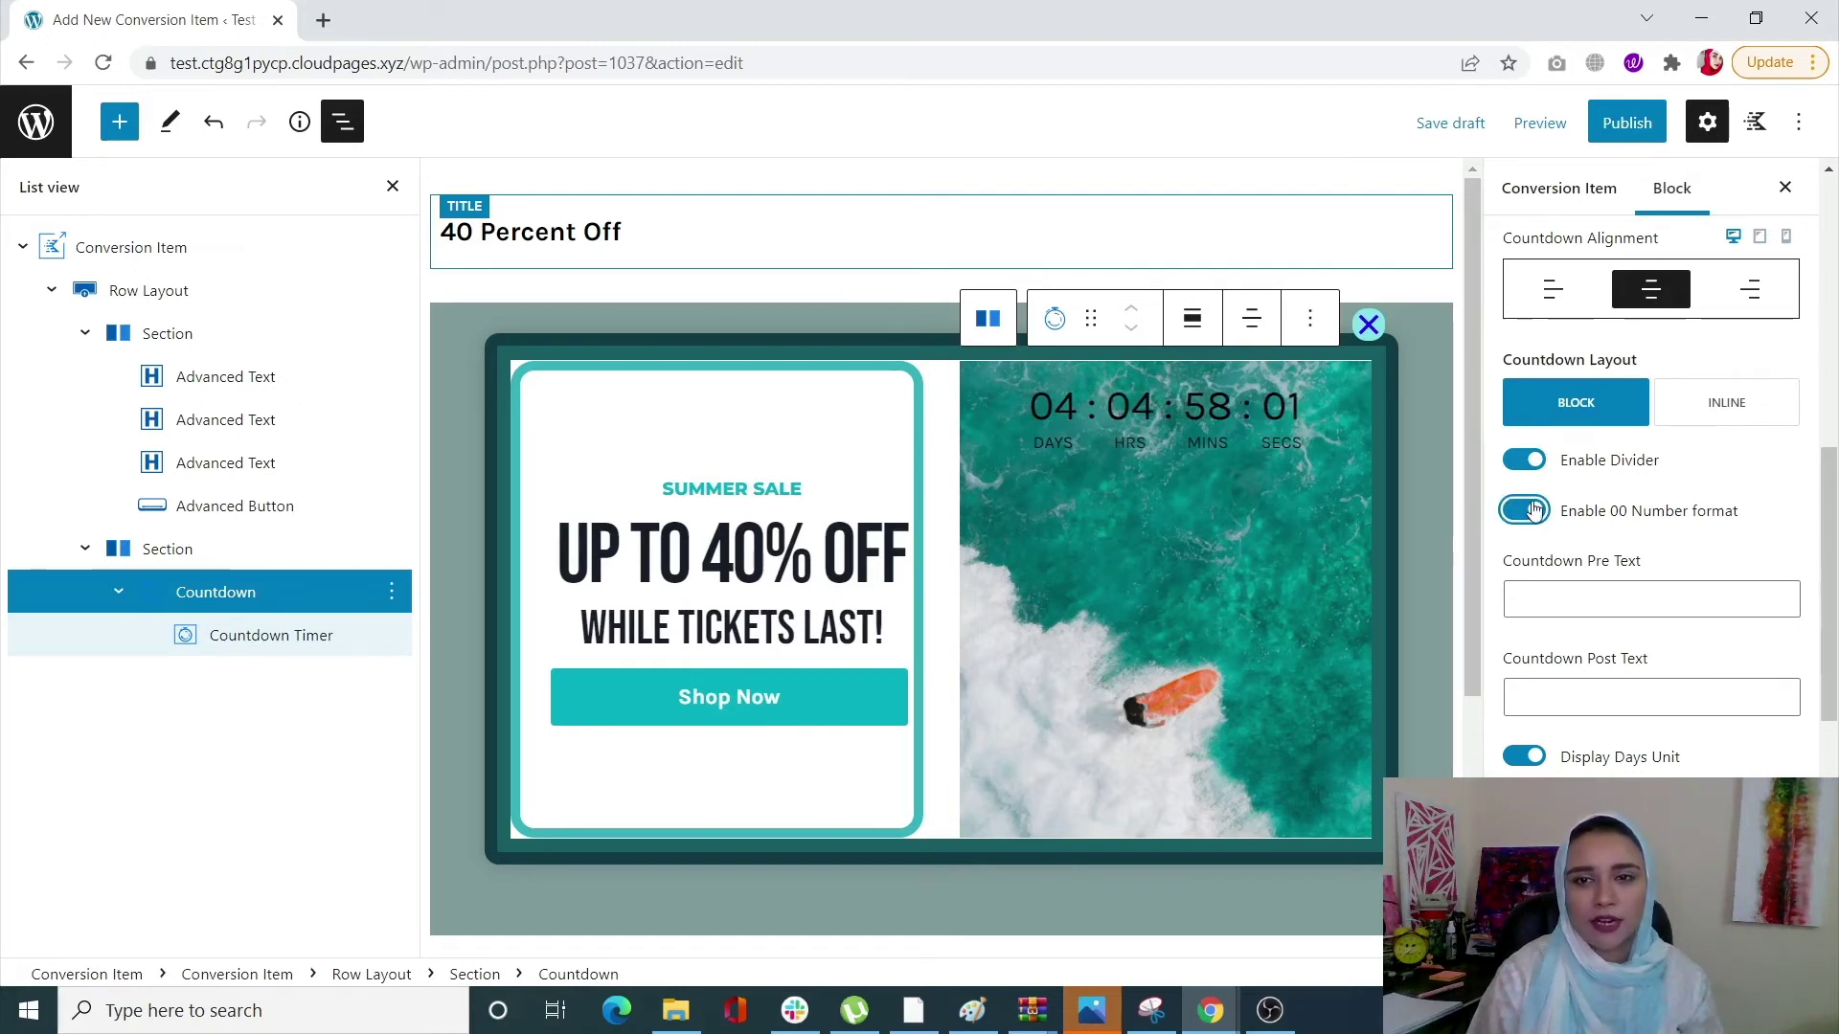
pyautogui.click(1505, 510)
# Add the pre text "EXPIRES IN" to the countdown.
pyautogui.scroll(-4, 1658, 683)
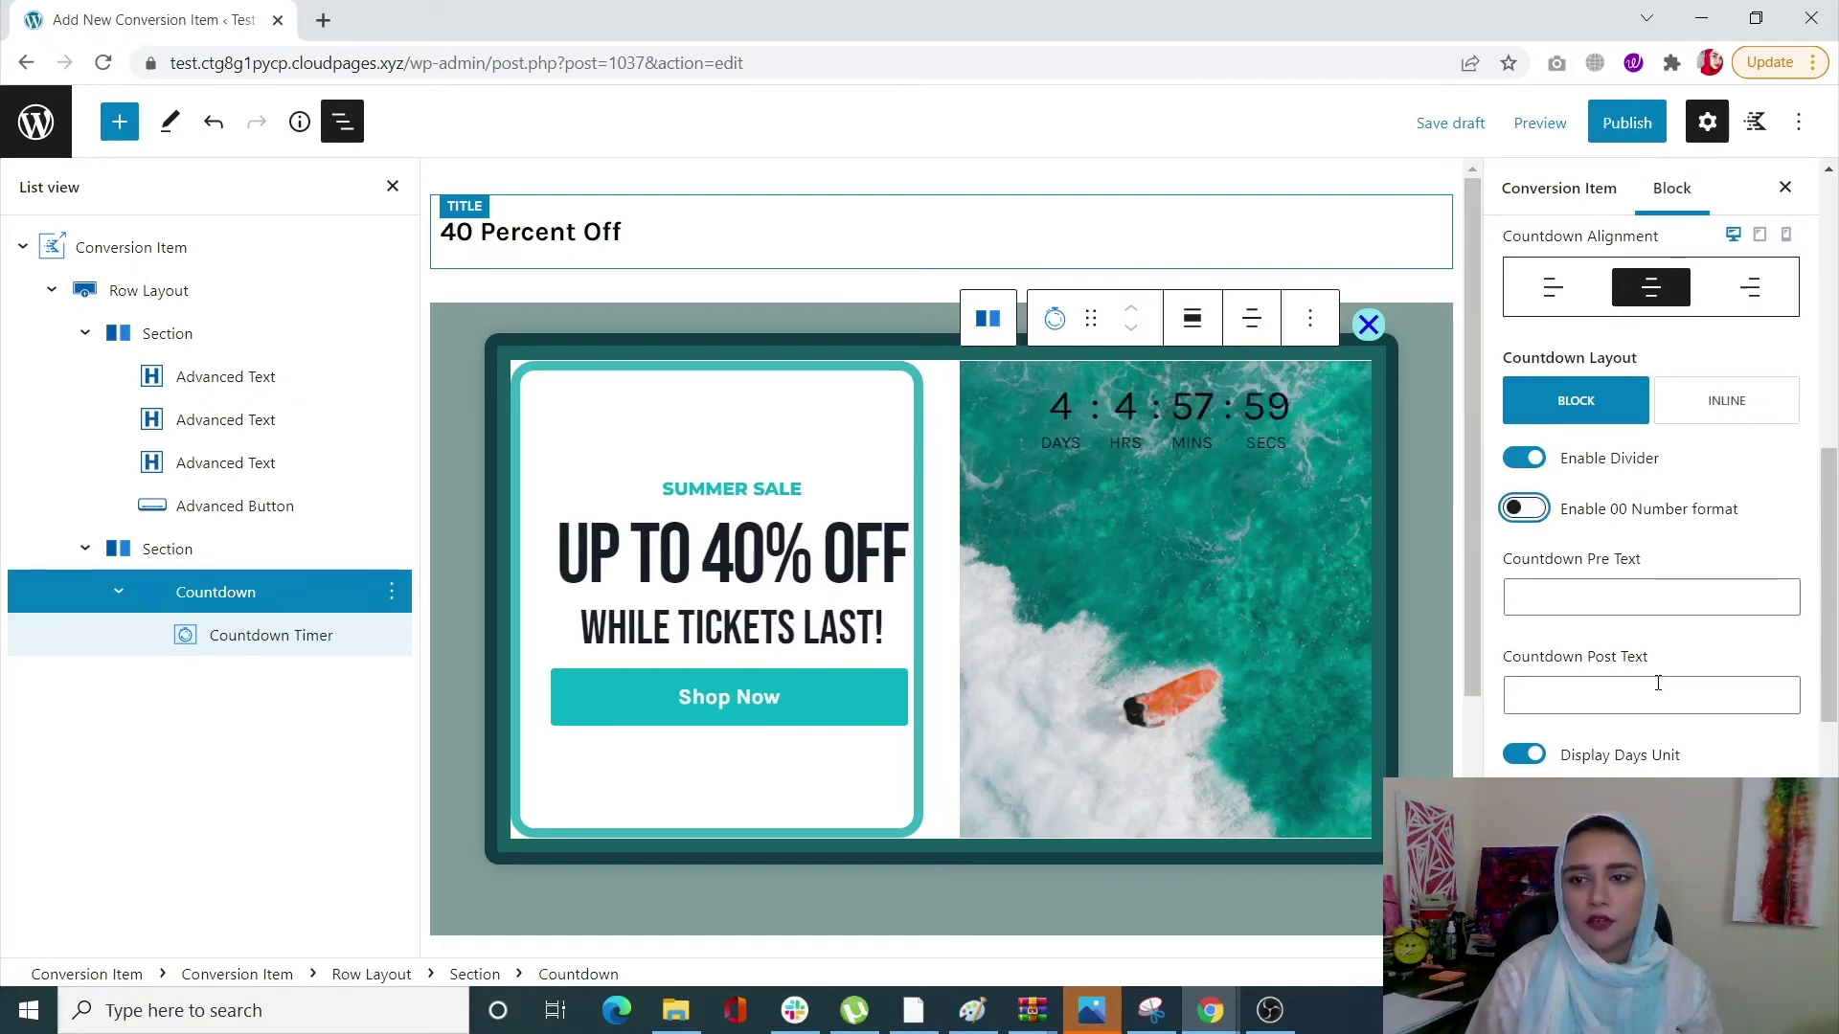
pyautogui.scroll(2, 1658, 683)
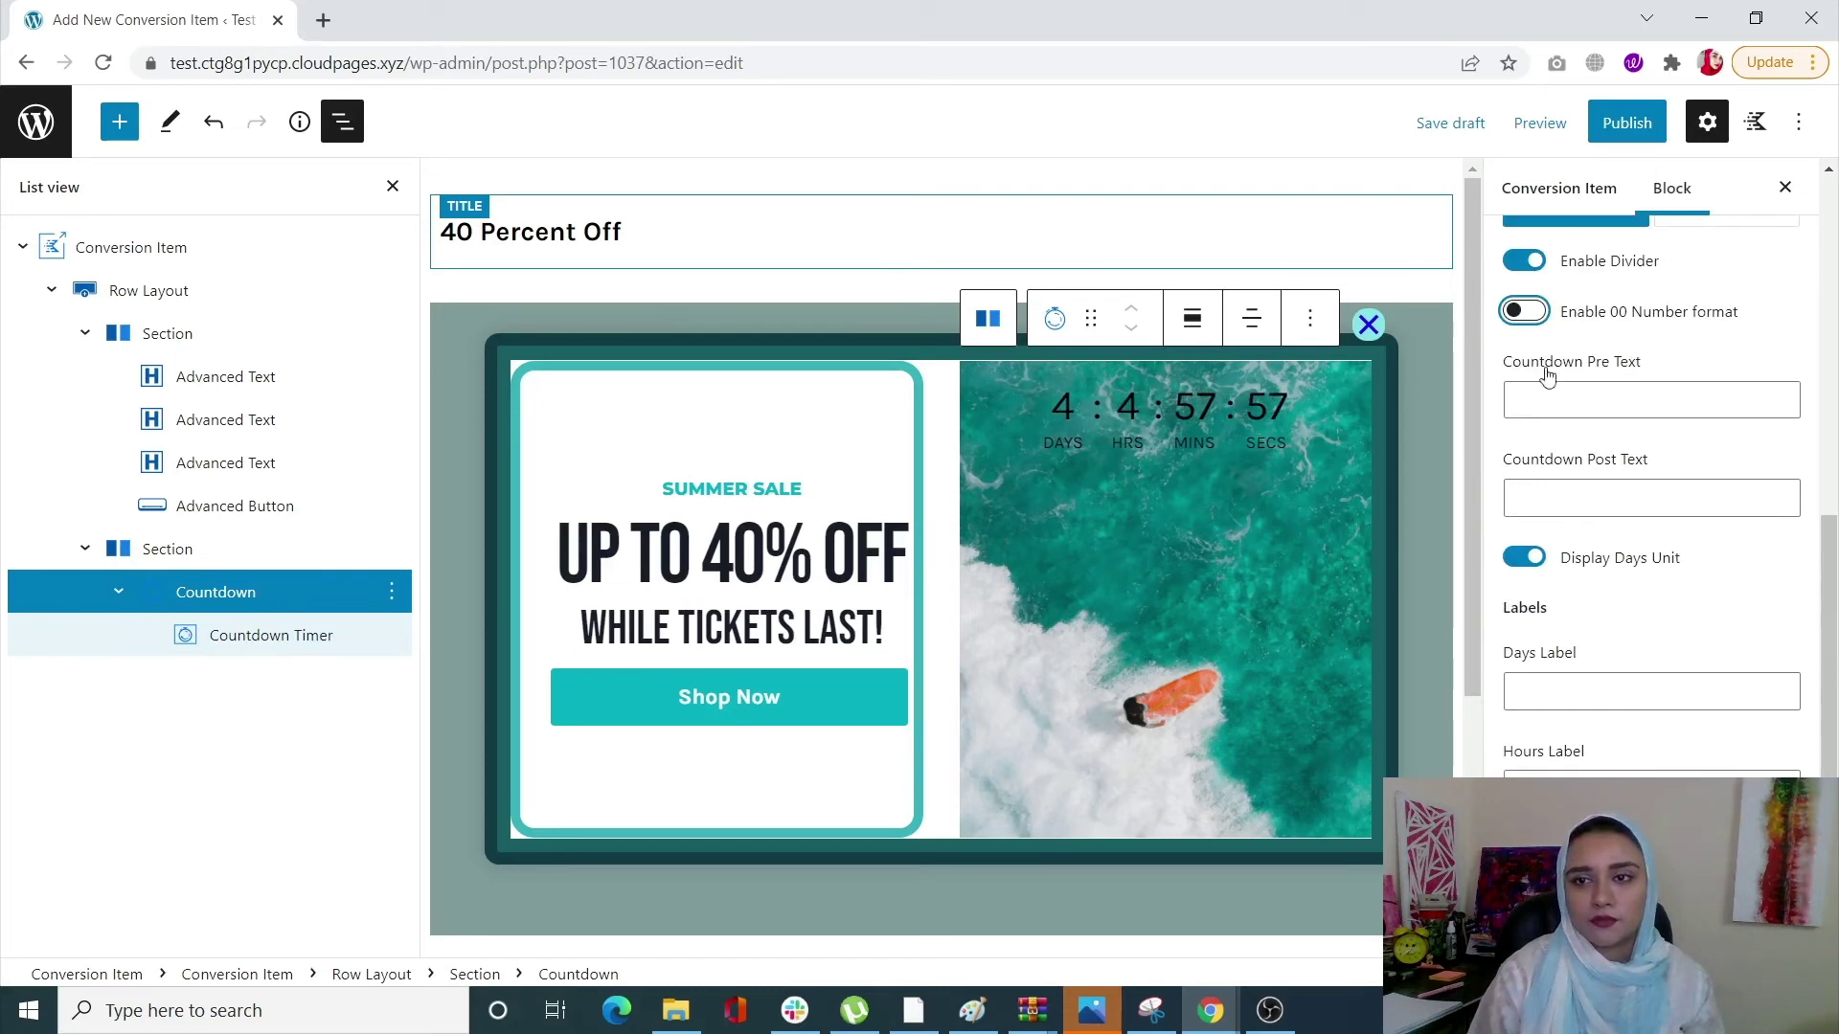
pyautogui.click(1572, 403)
pyautogui.write('AS')
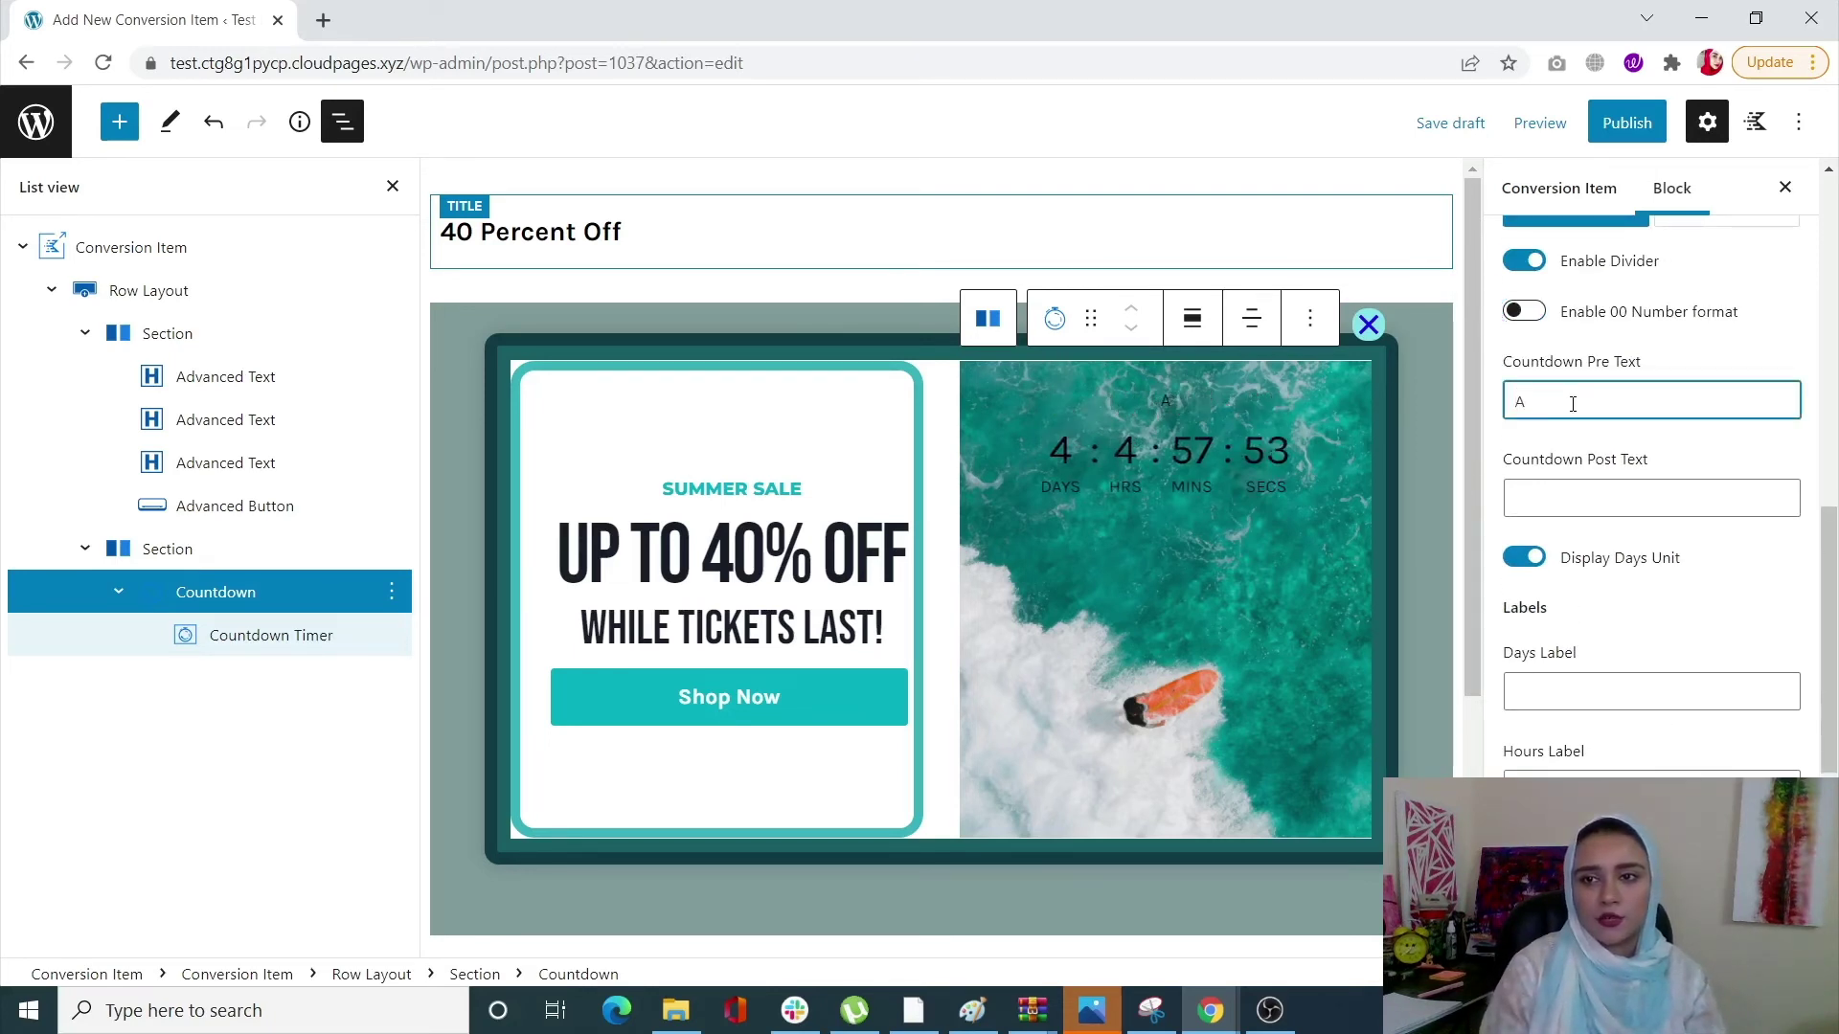
pyautogui.press('BackSpace')
pyautogui.write('e')
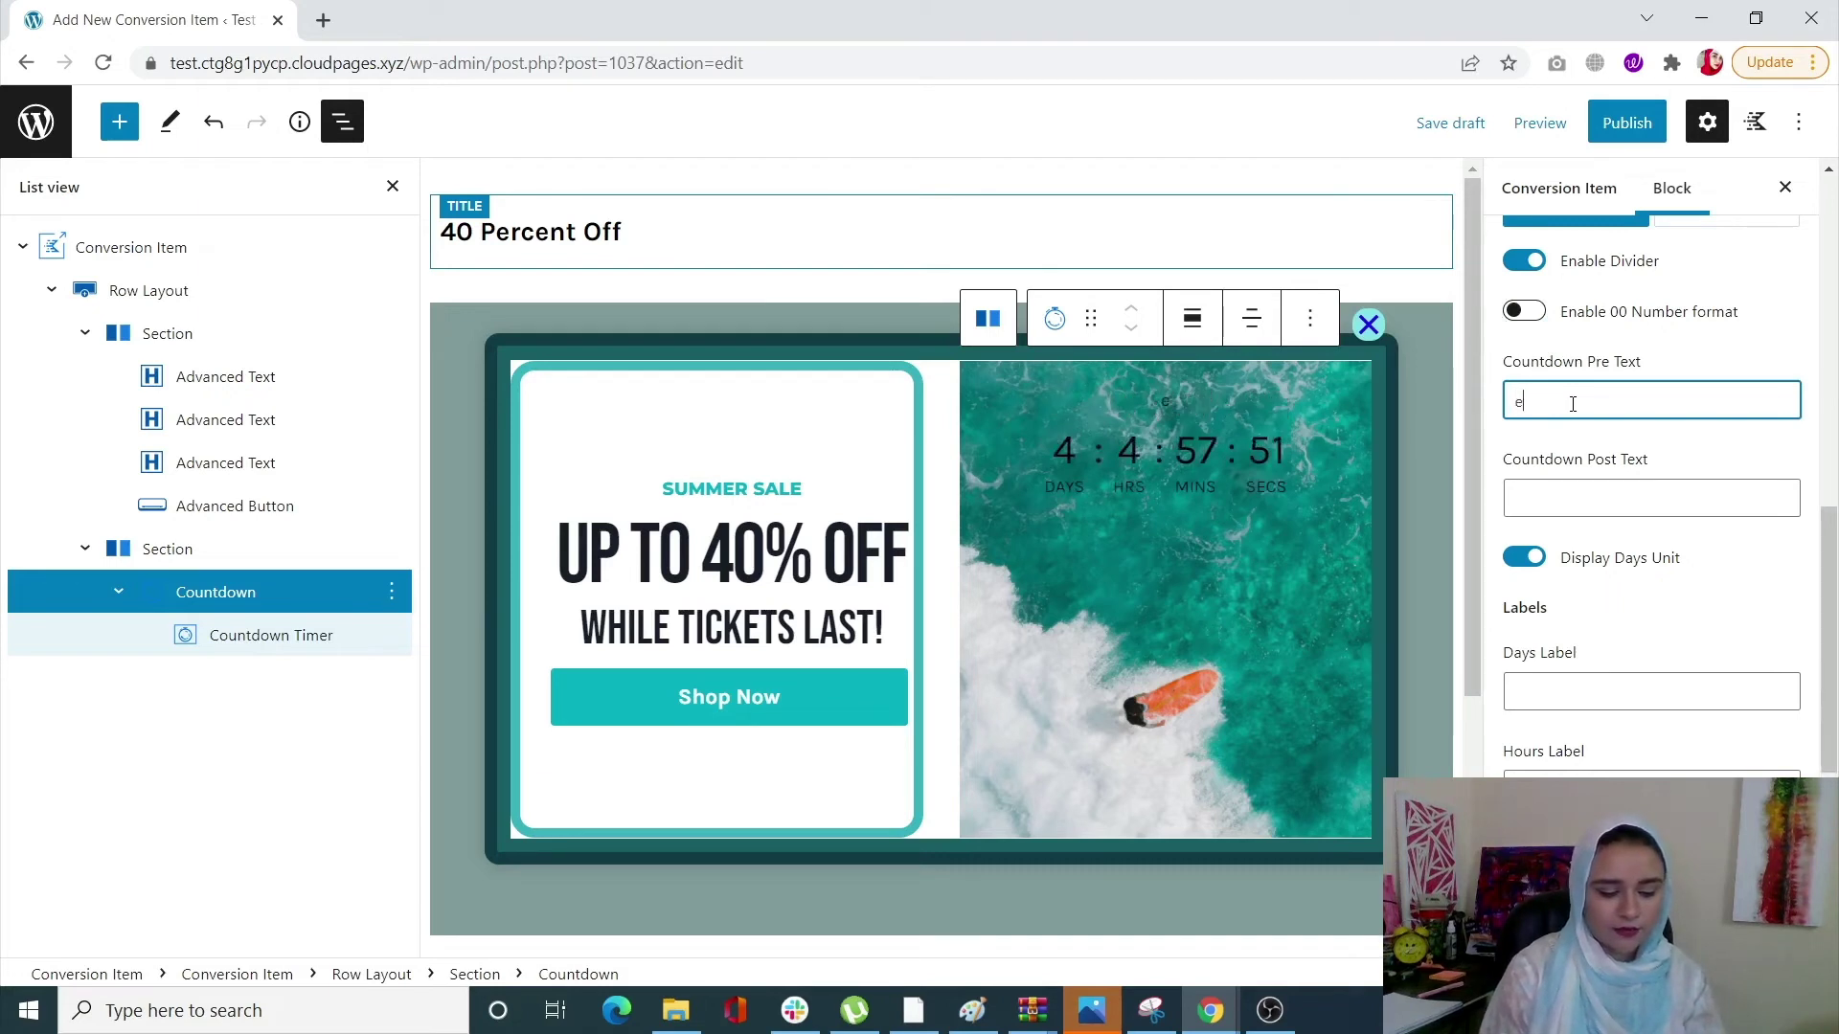
pyautogui.write('XPIRES IN')
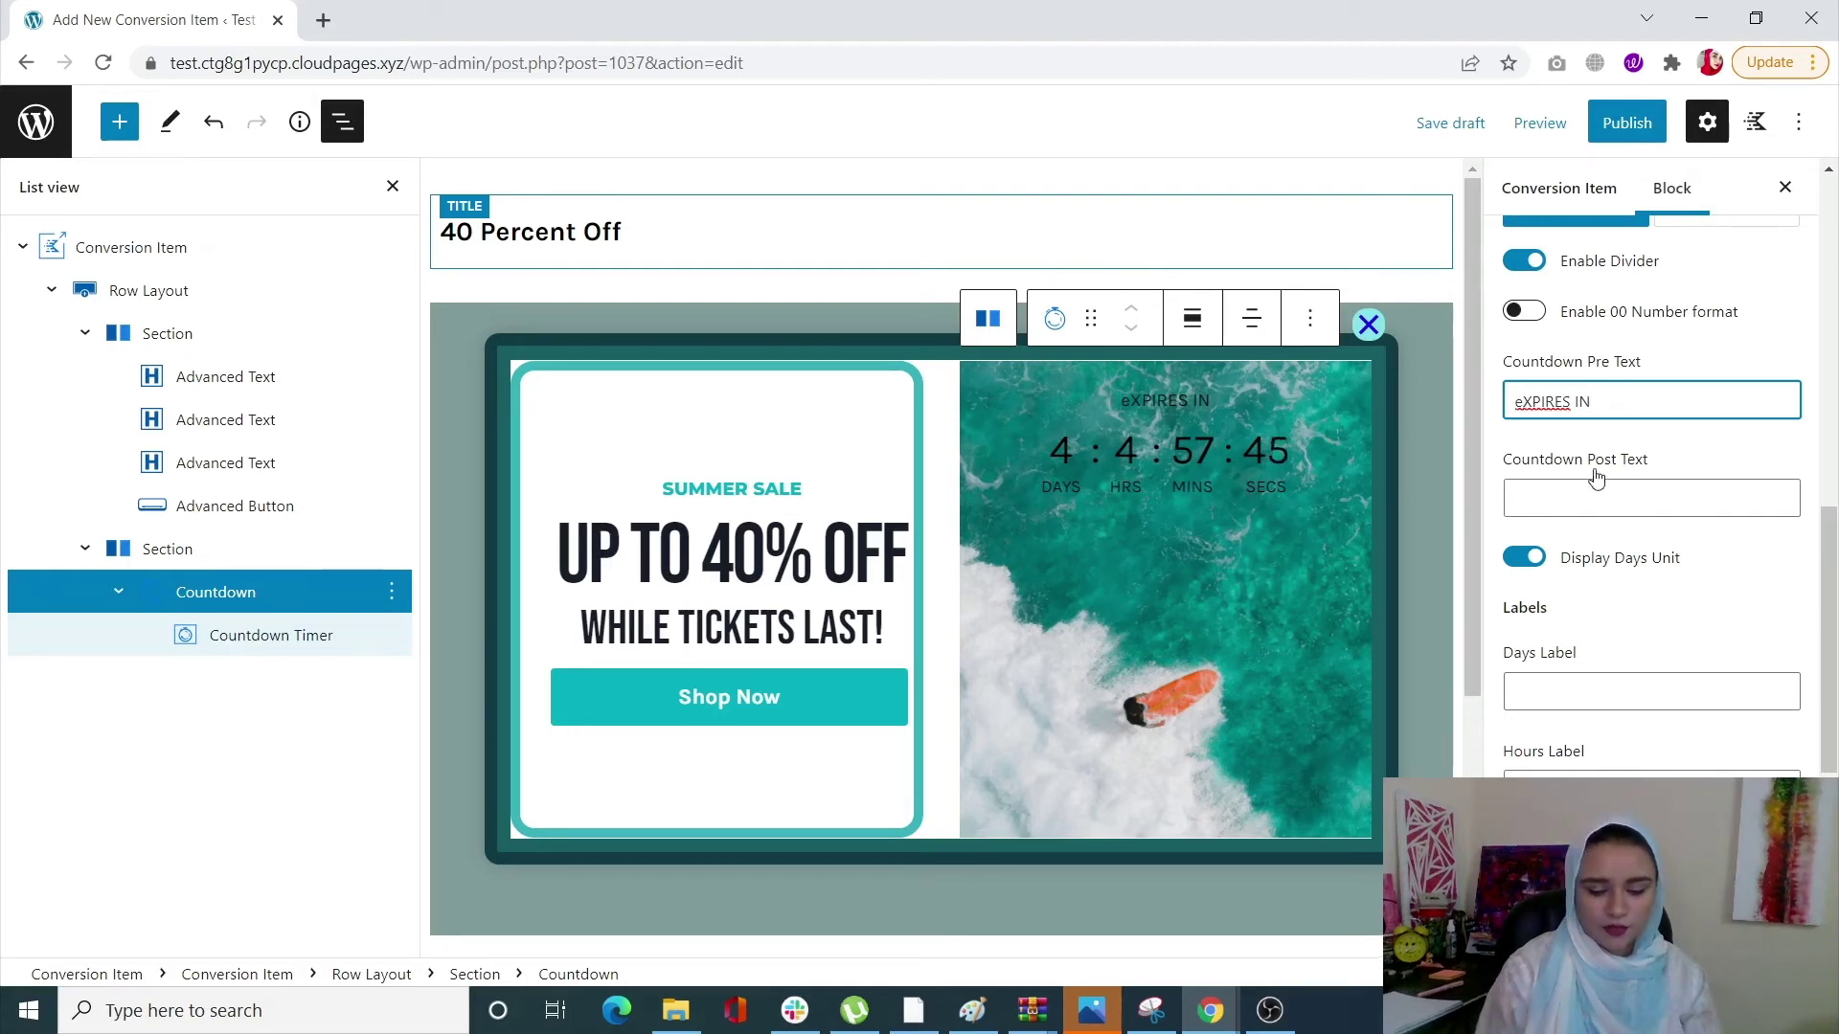
pyautogui.press('BackSpace')
pyautogui.write('E')
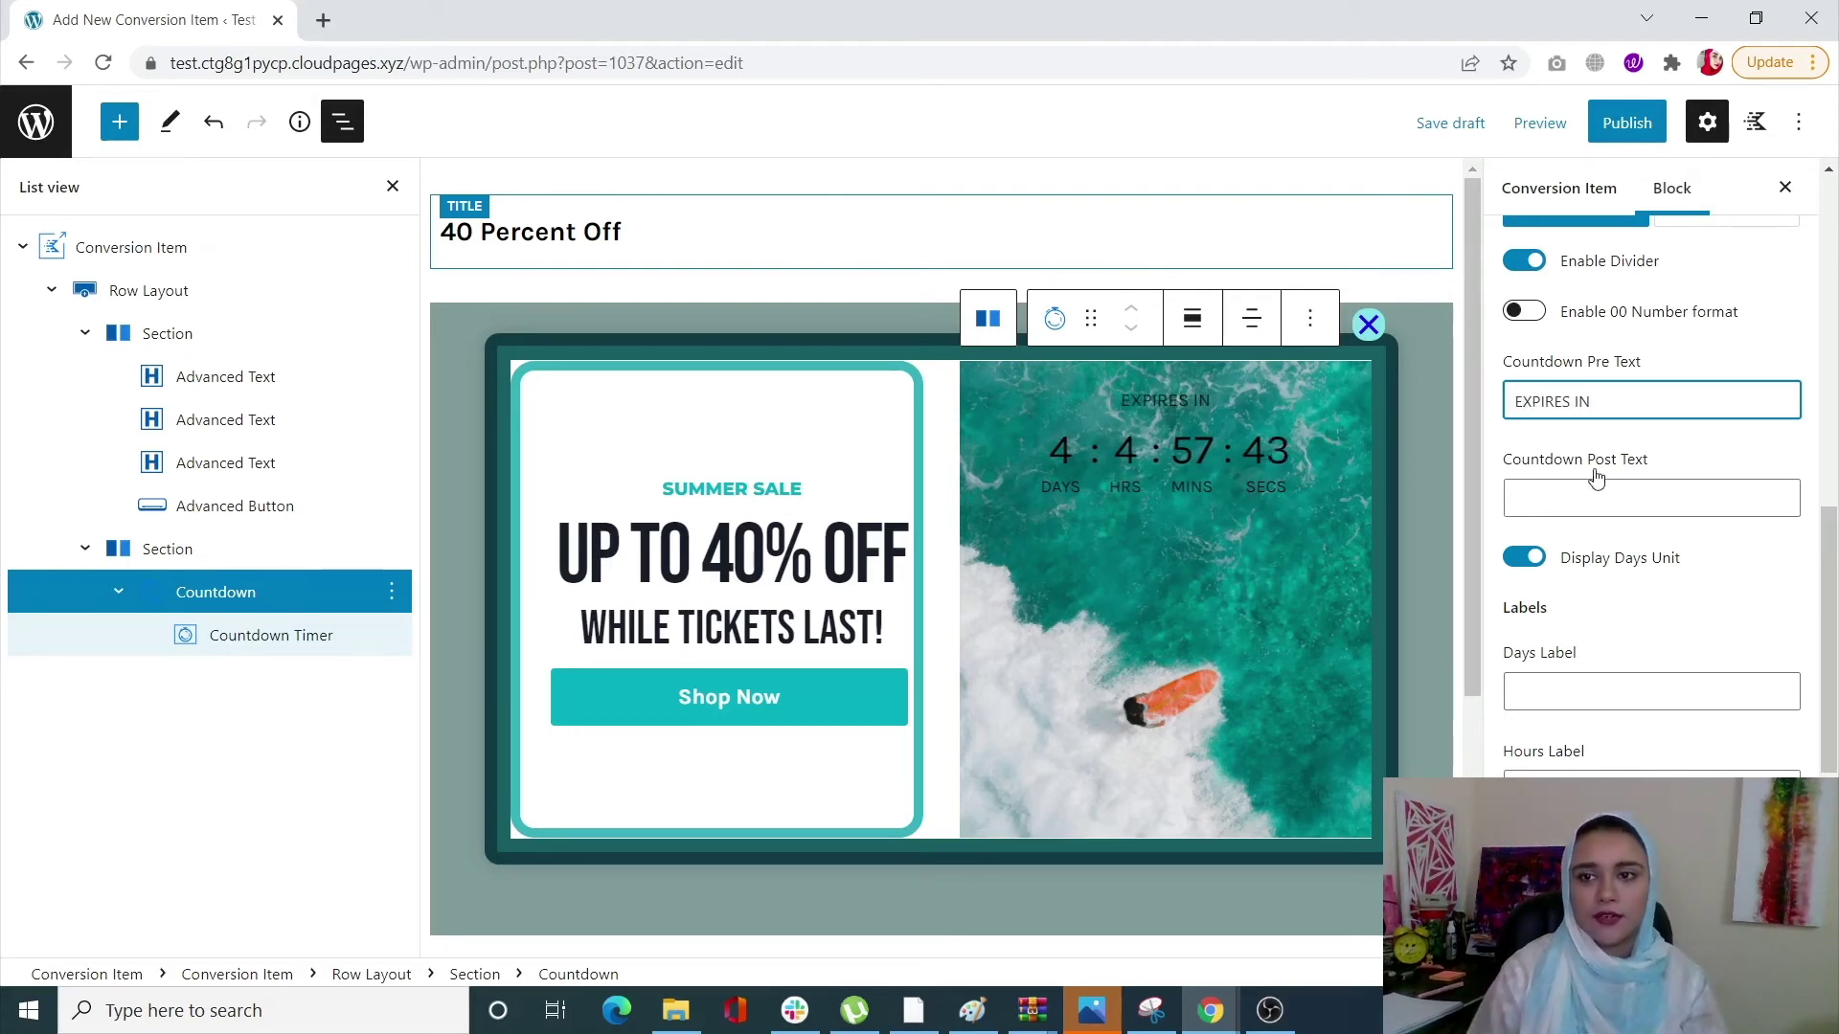
# Add the post text "HURRY NOW!" to the countdown.
pyautogui.click(1626, 508)
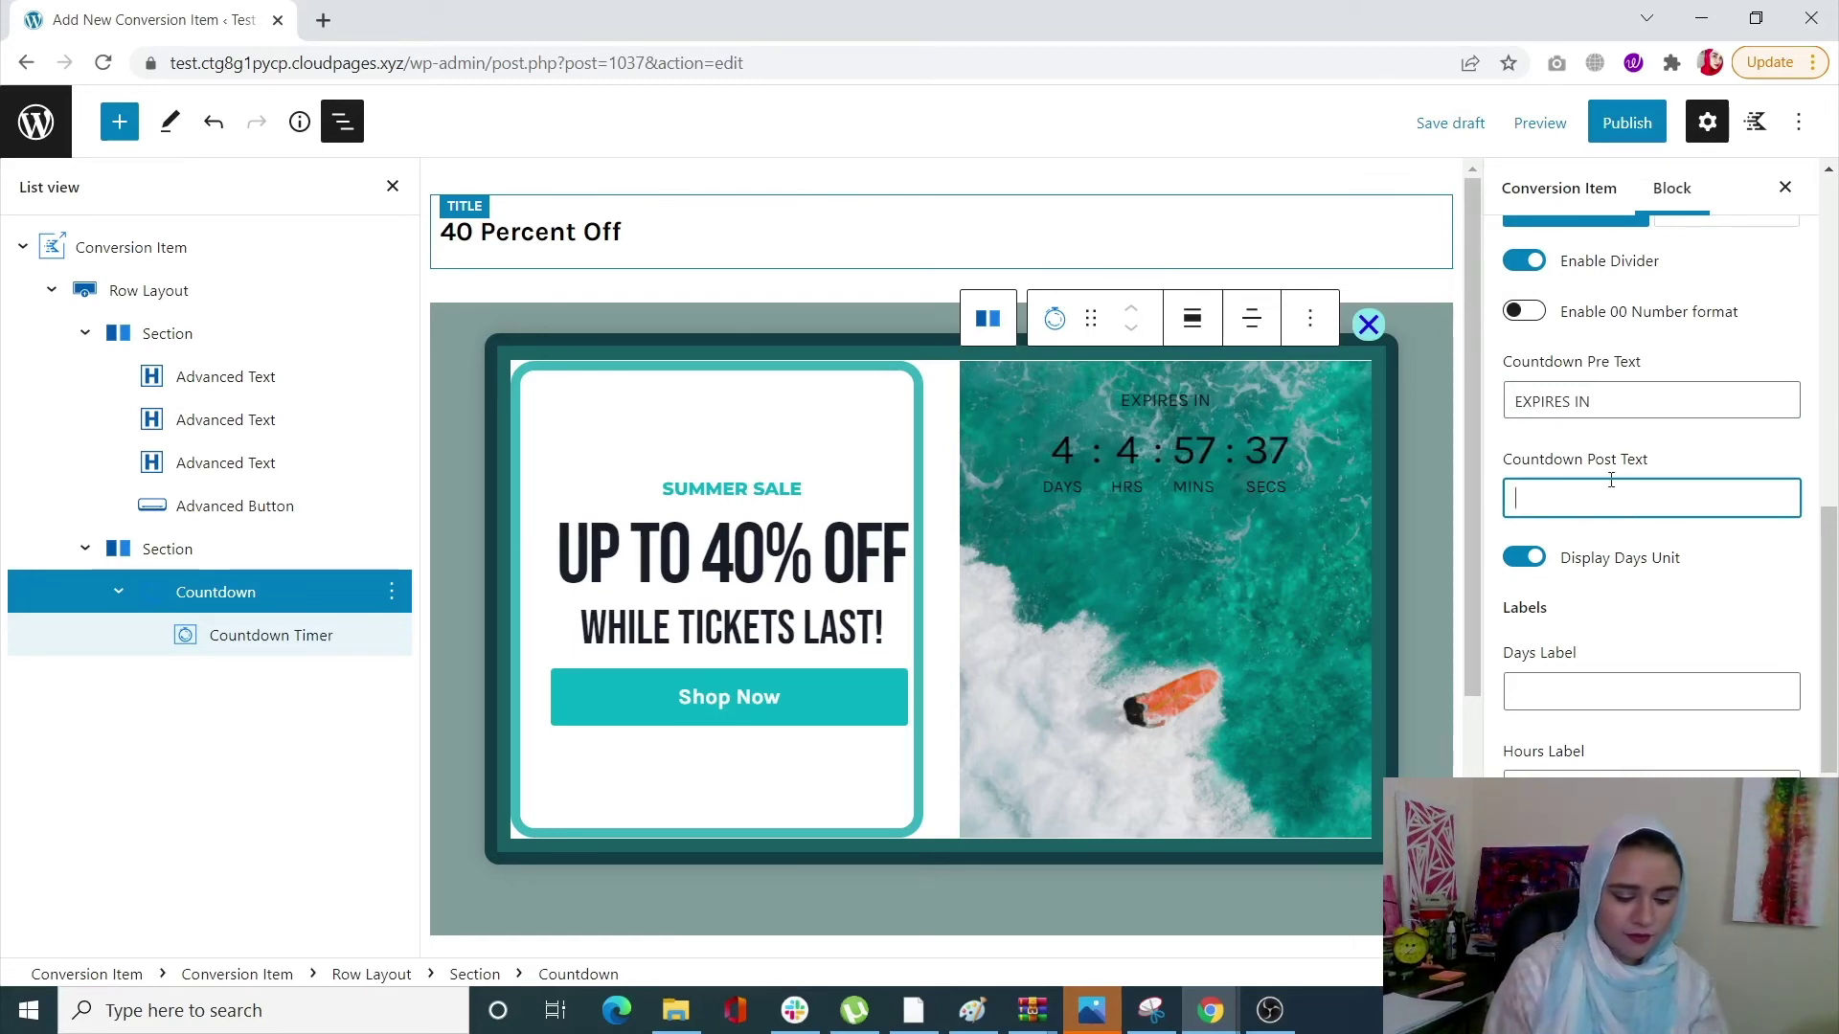
pyautogui.write('HURRY')
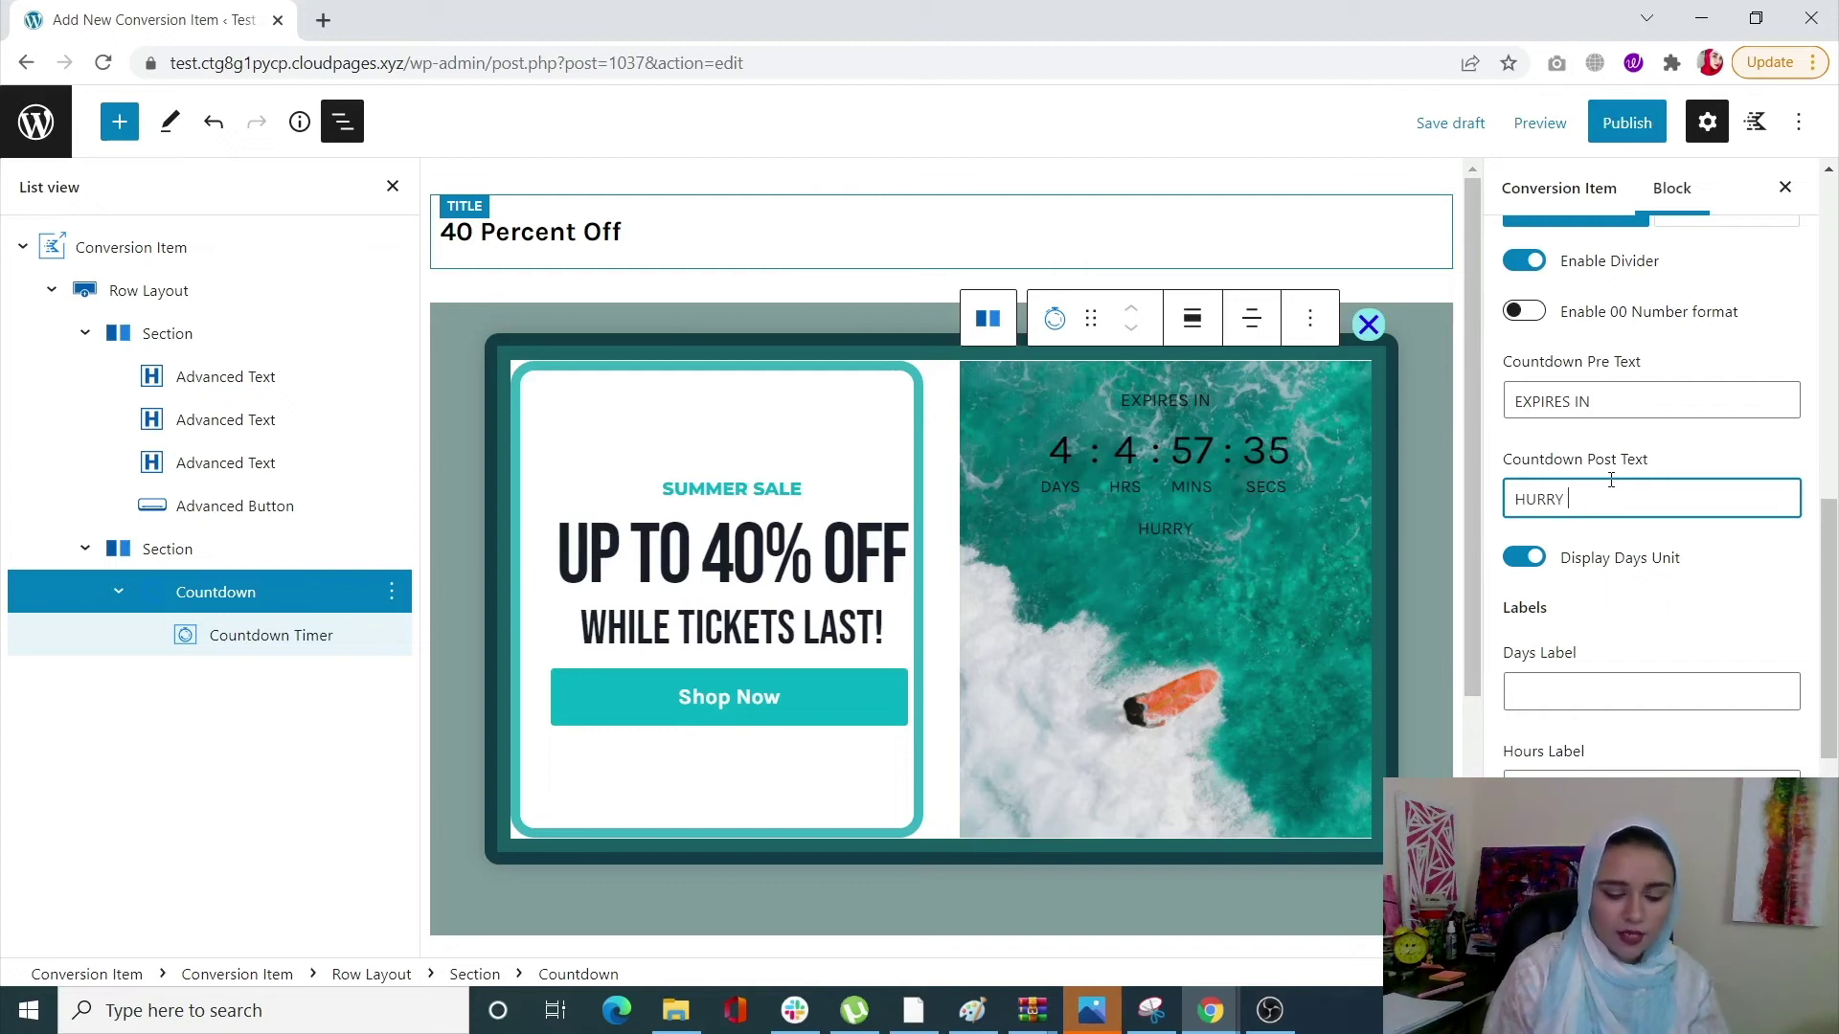
pyautogui.write(' NOW!')
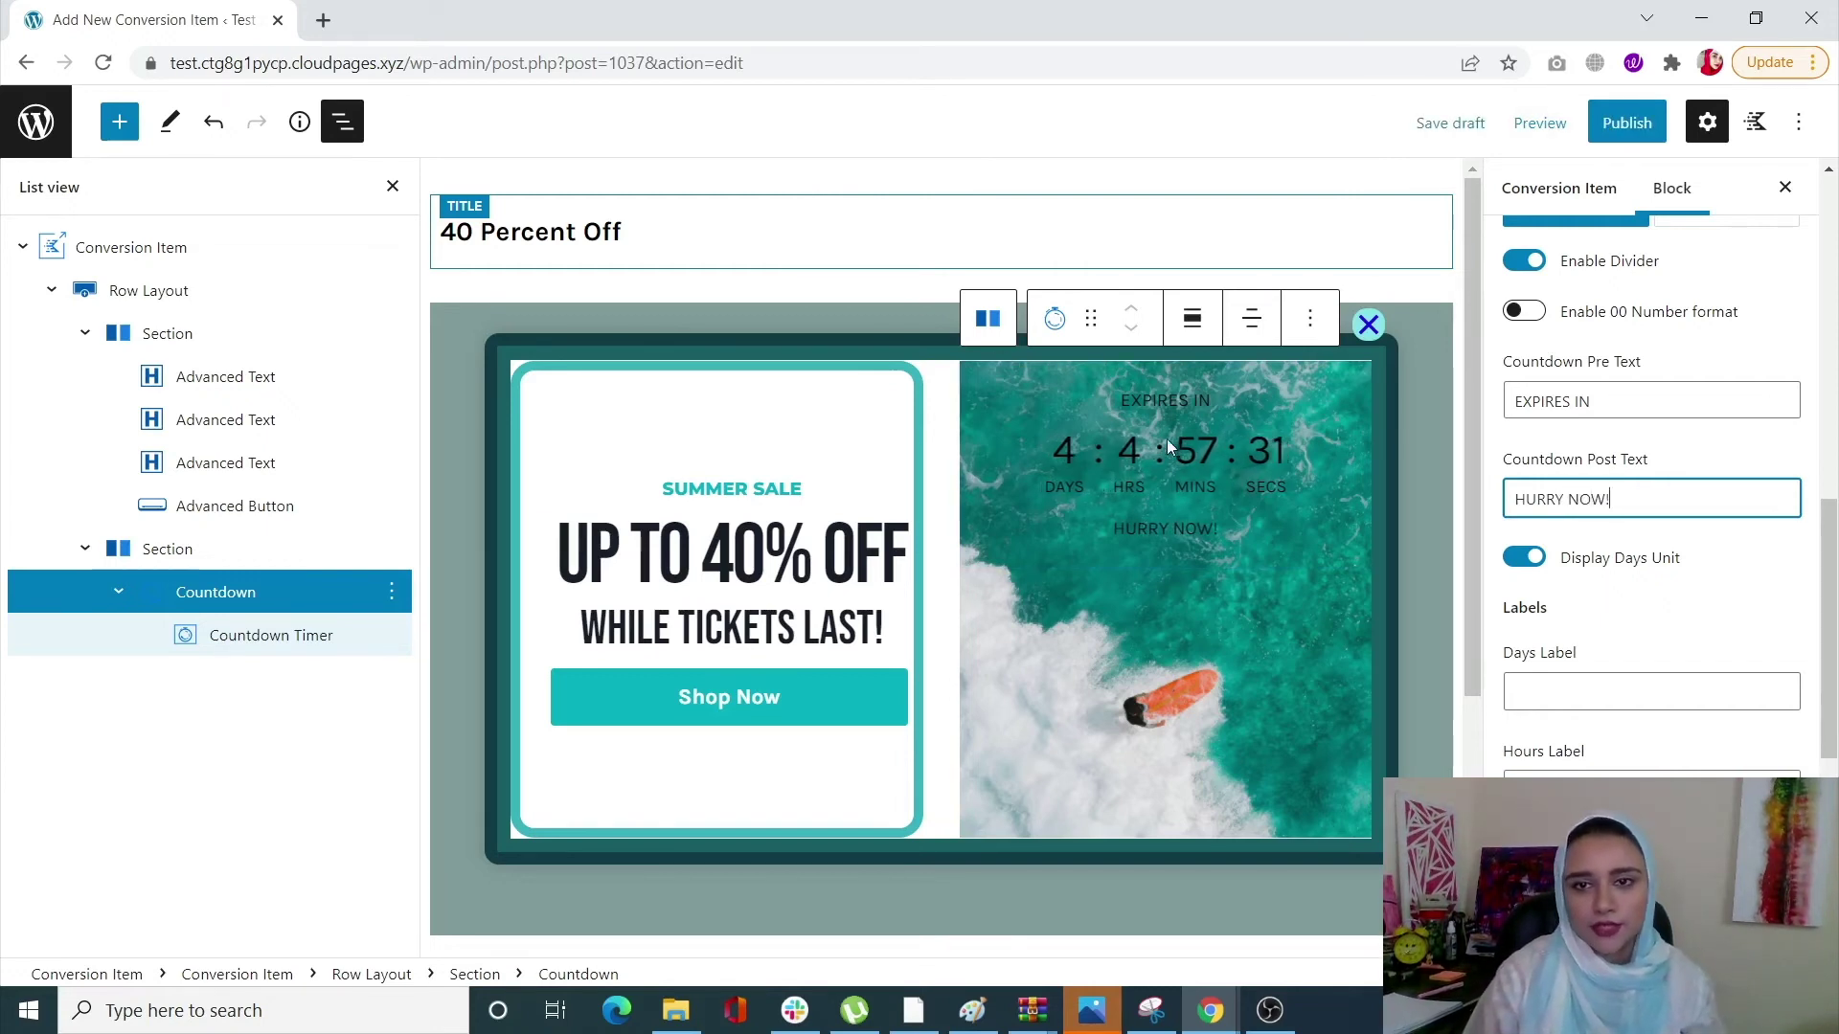
# Try "DAYA" as a custom Days Label for the countdown and clear the label again.
pyautogui.click(1162, 402)
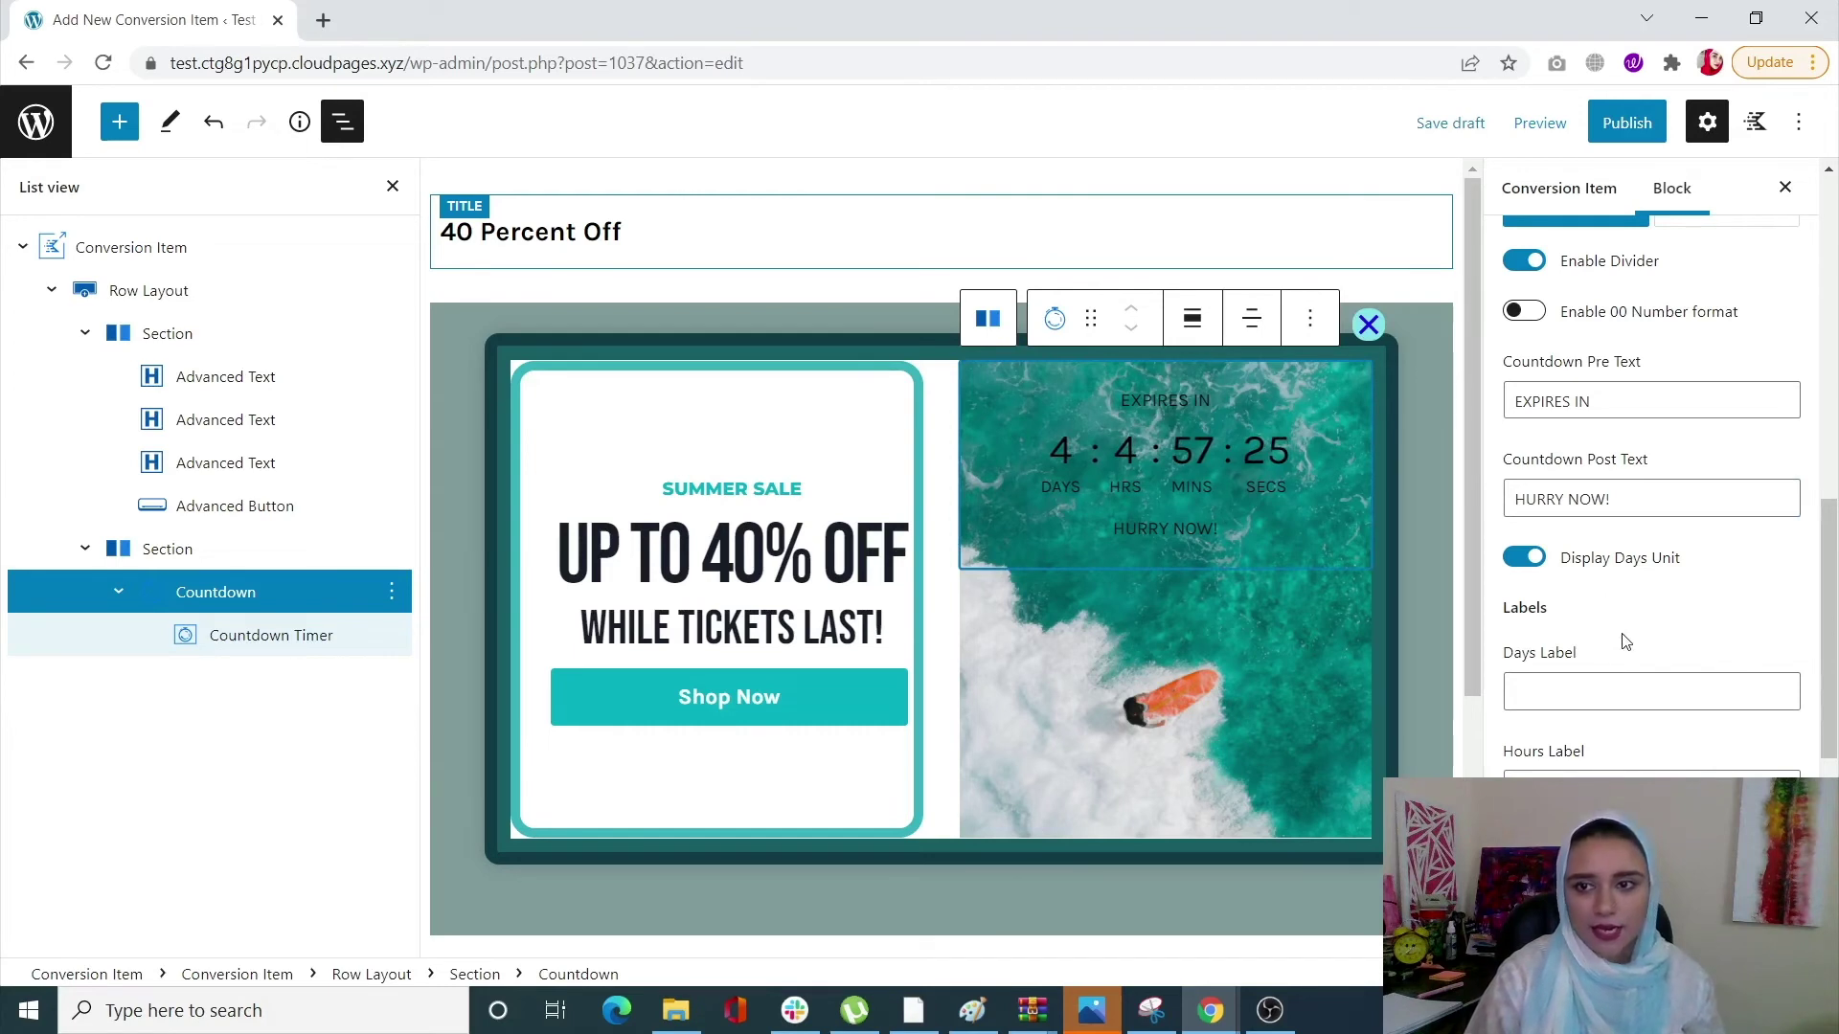
pyautogui.scroll(-5, 1626, 641)
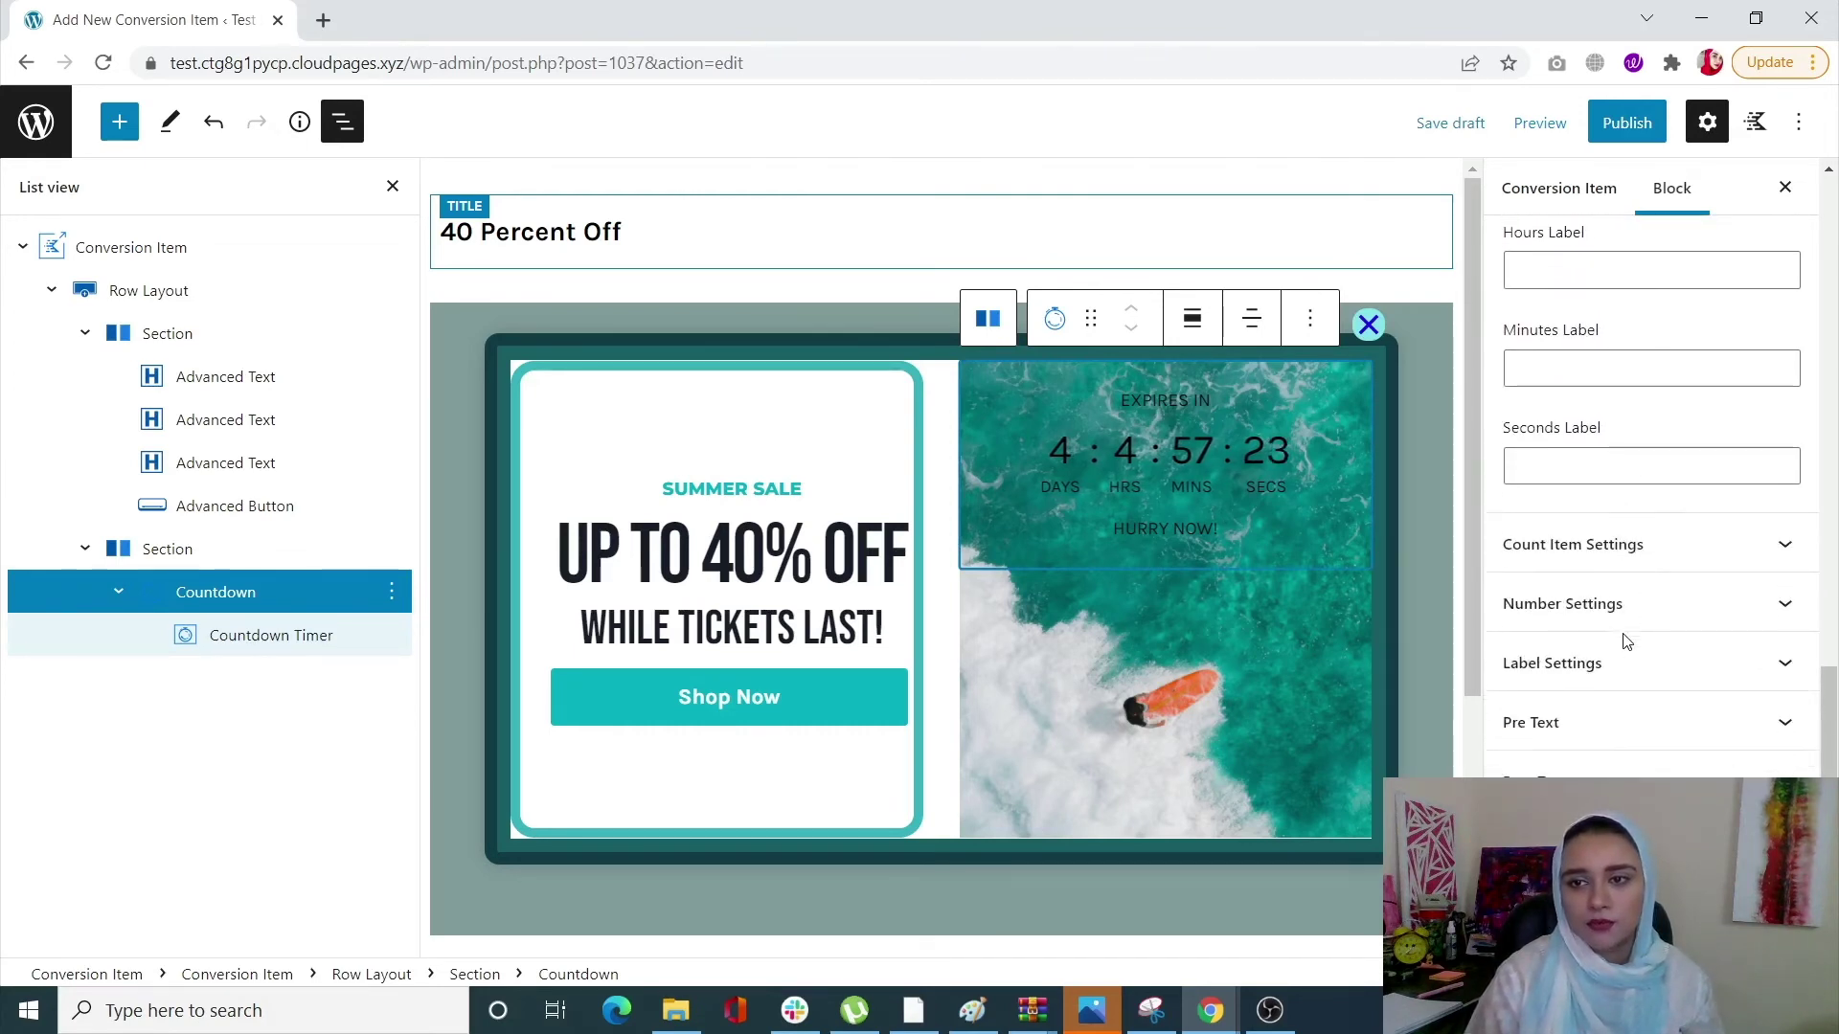
pyautogui.click(1582, 374)
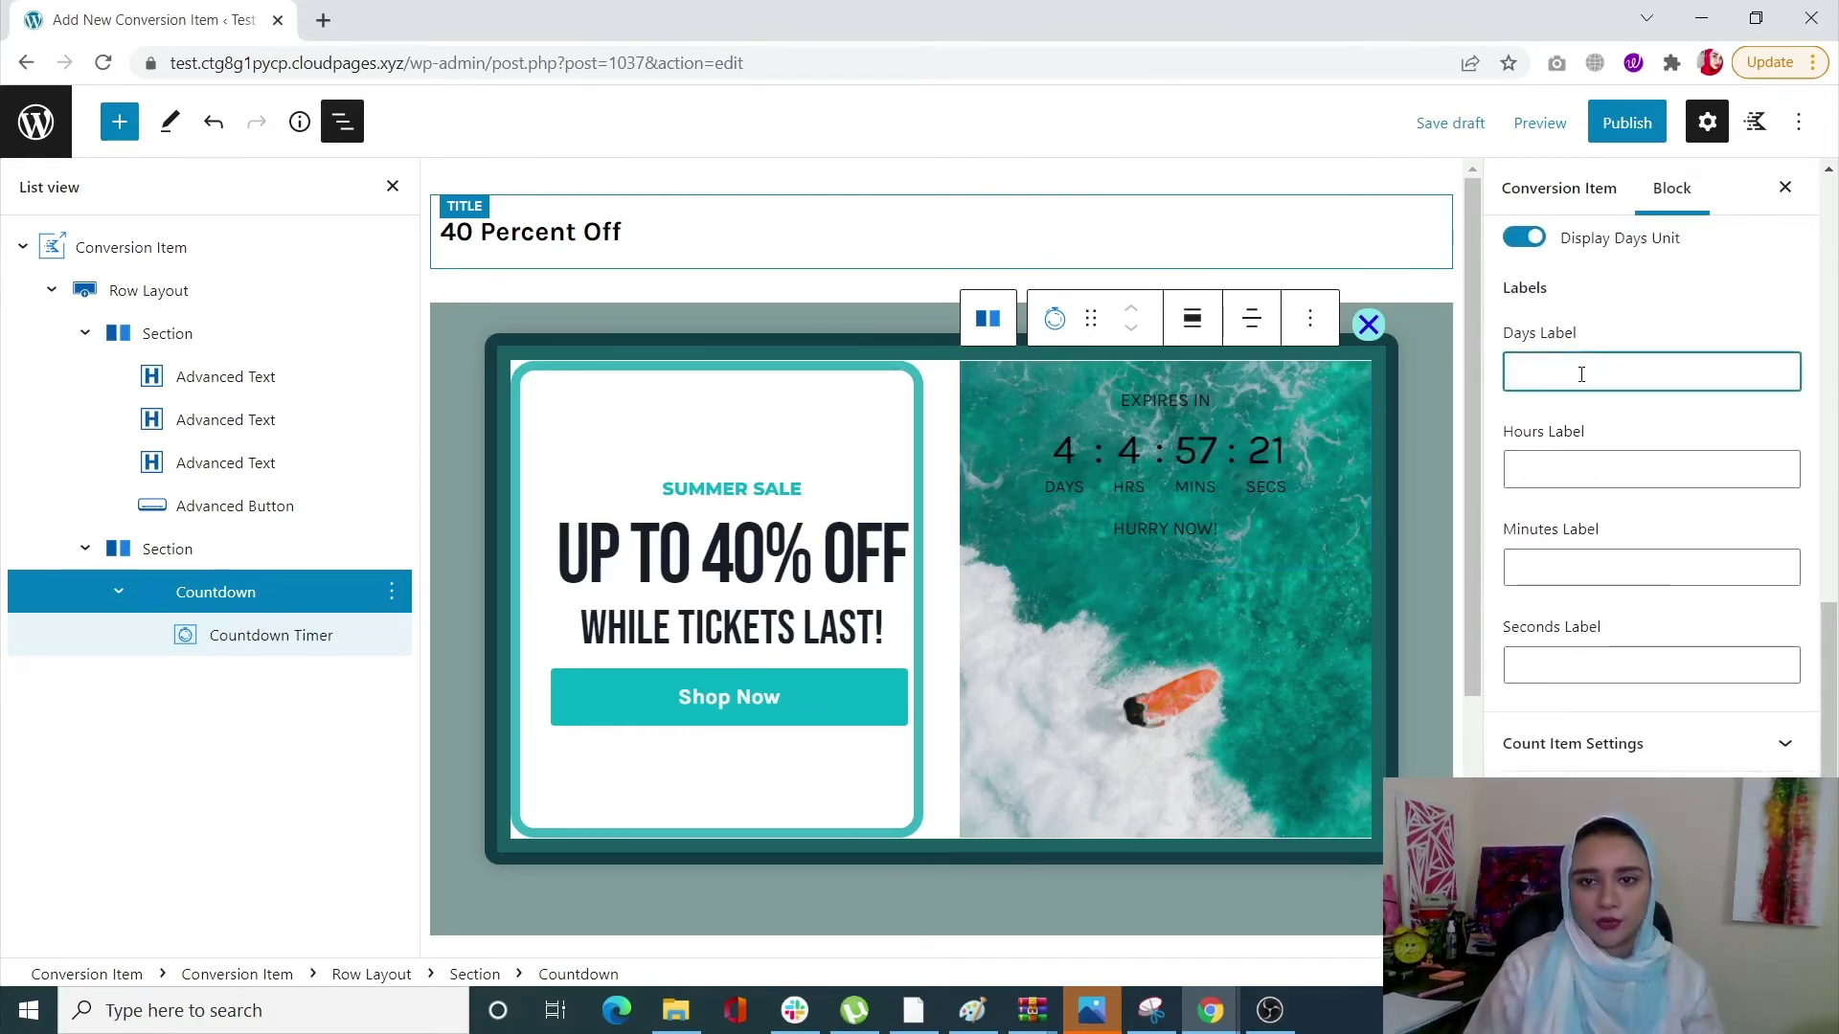
pyautogui.write('DAYA')
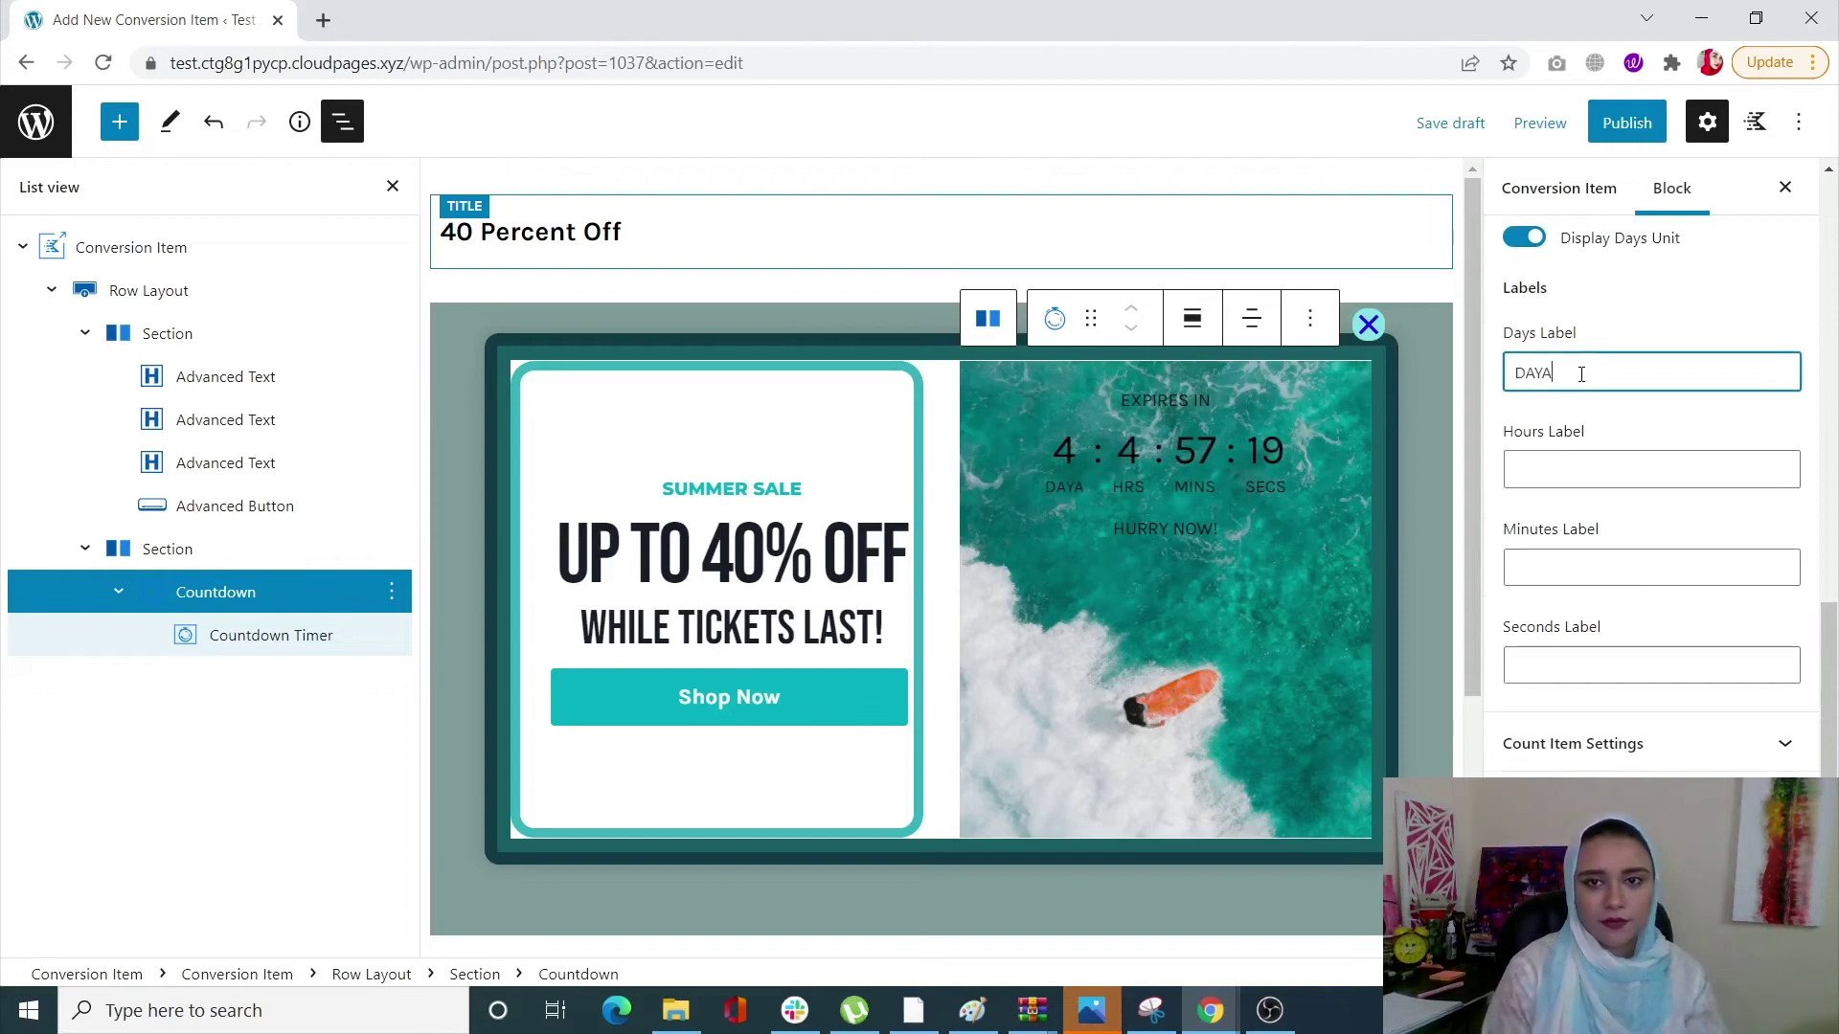
pyautogui.press('BackSpace')
pyautogui.press('BackSpace')
pyautogui.press('BackSpace')
pyautogui.press('BackSpace')
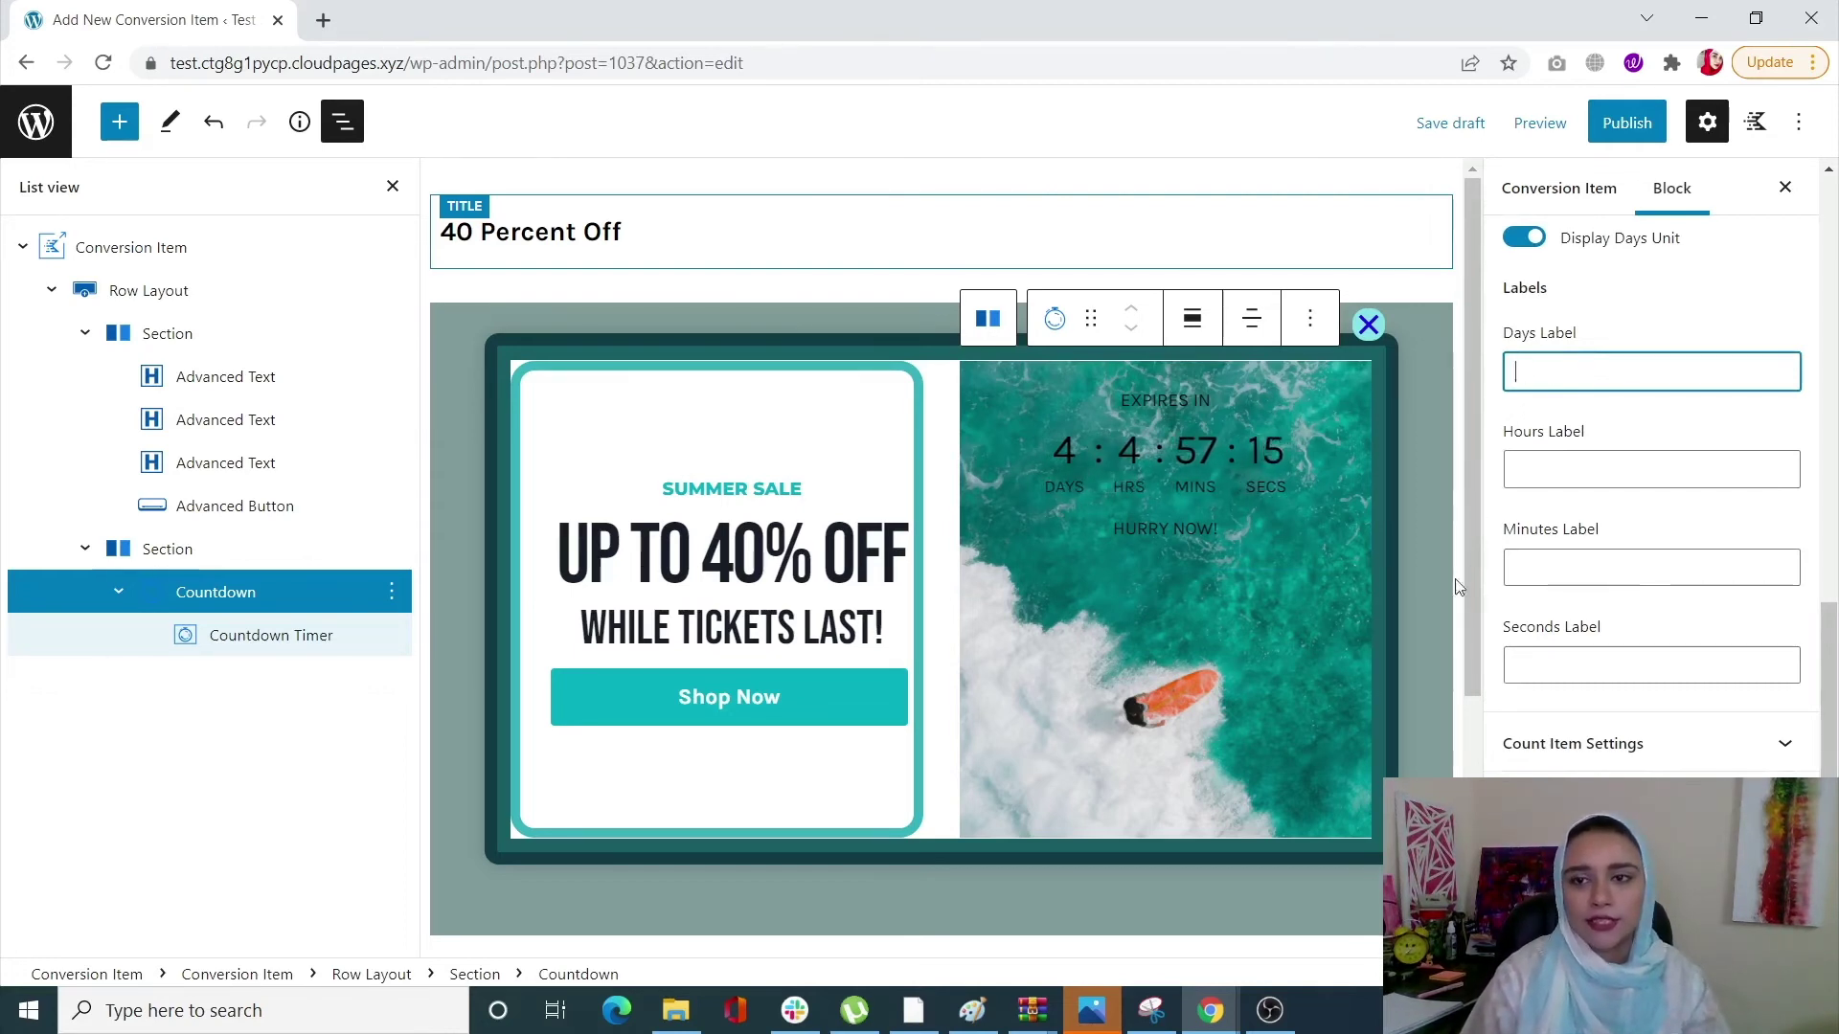
pyautogui.scroll(-3, 1647, 503)
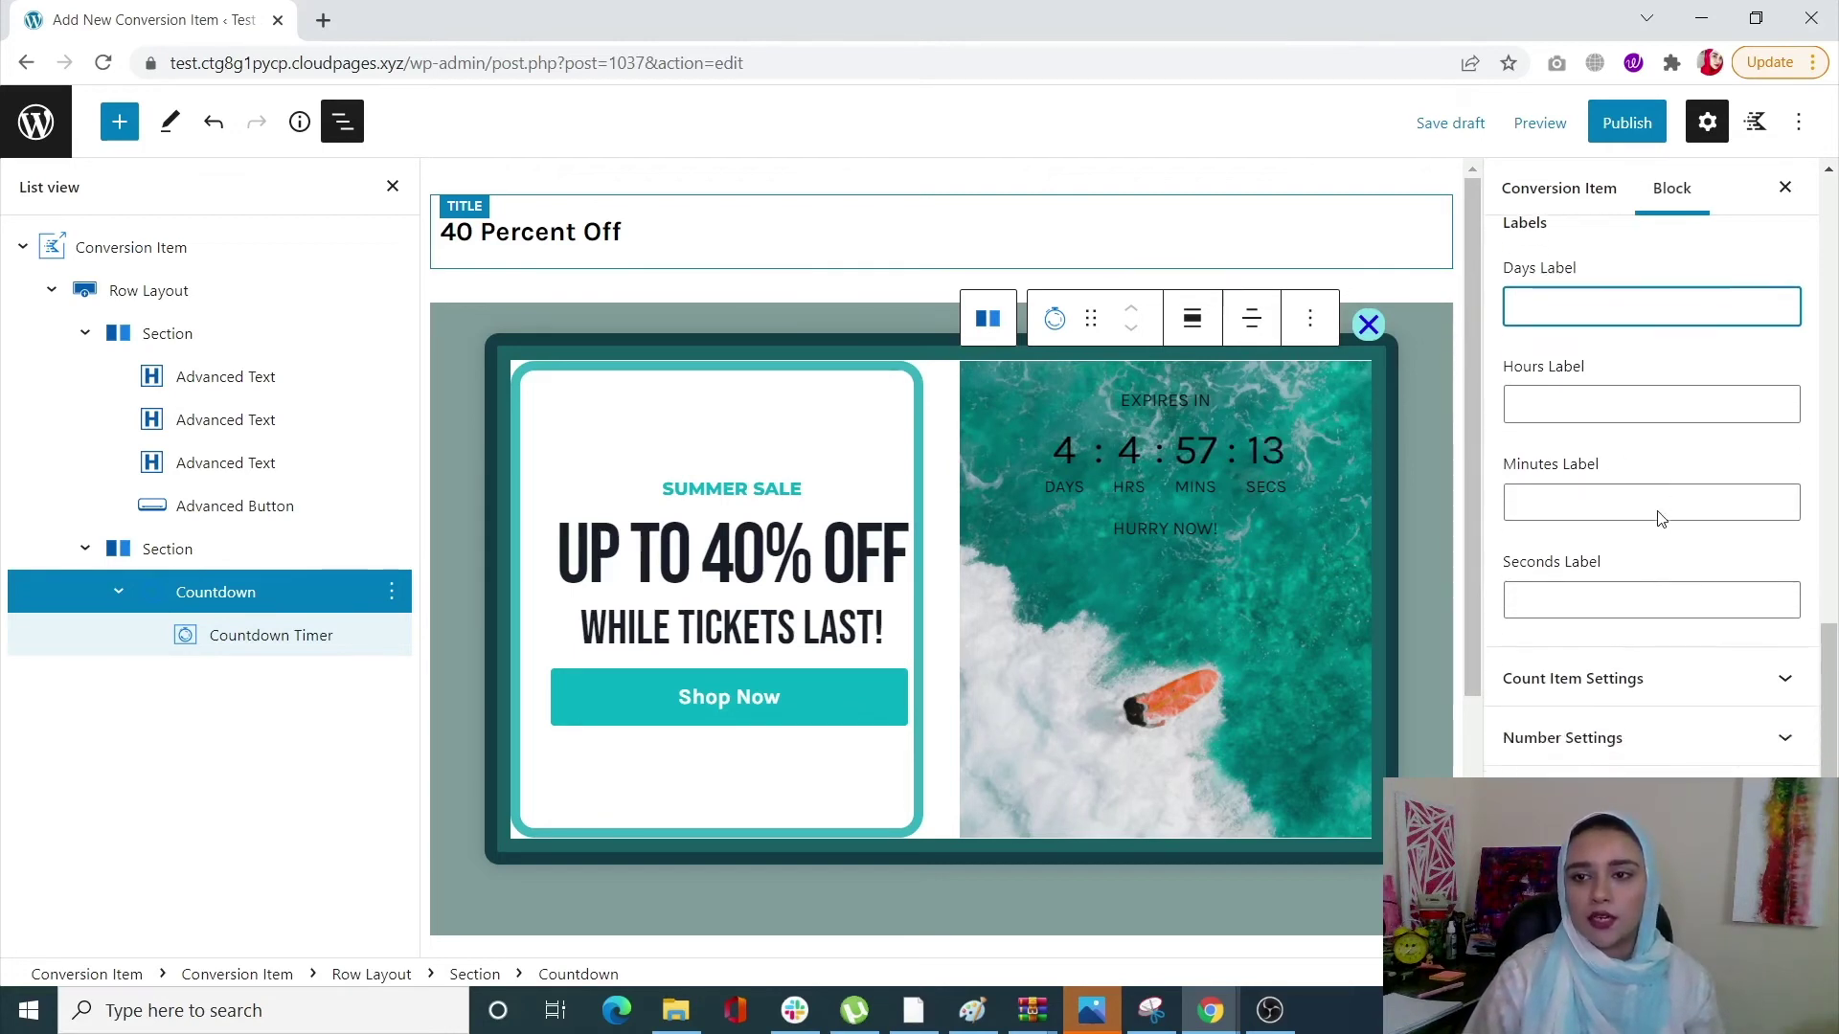
pyautogui.click(1659, 520)
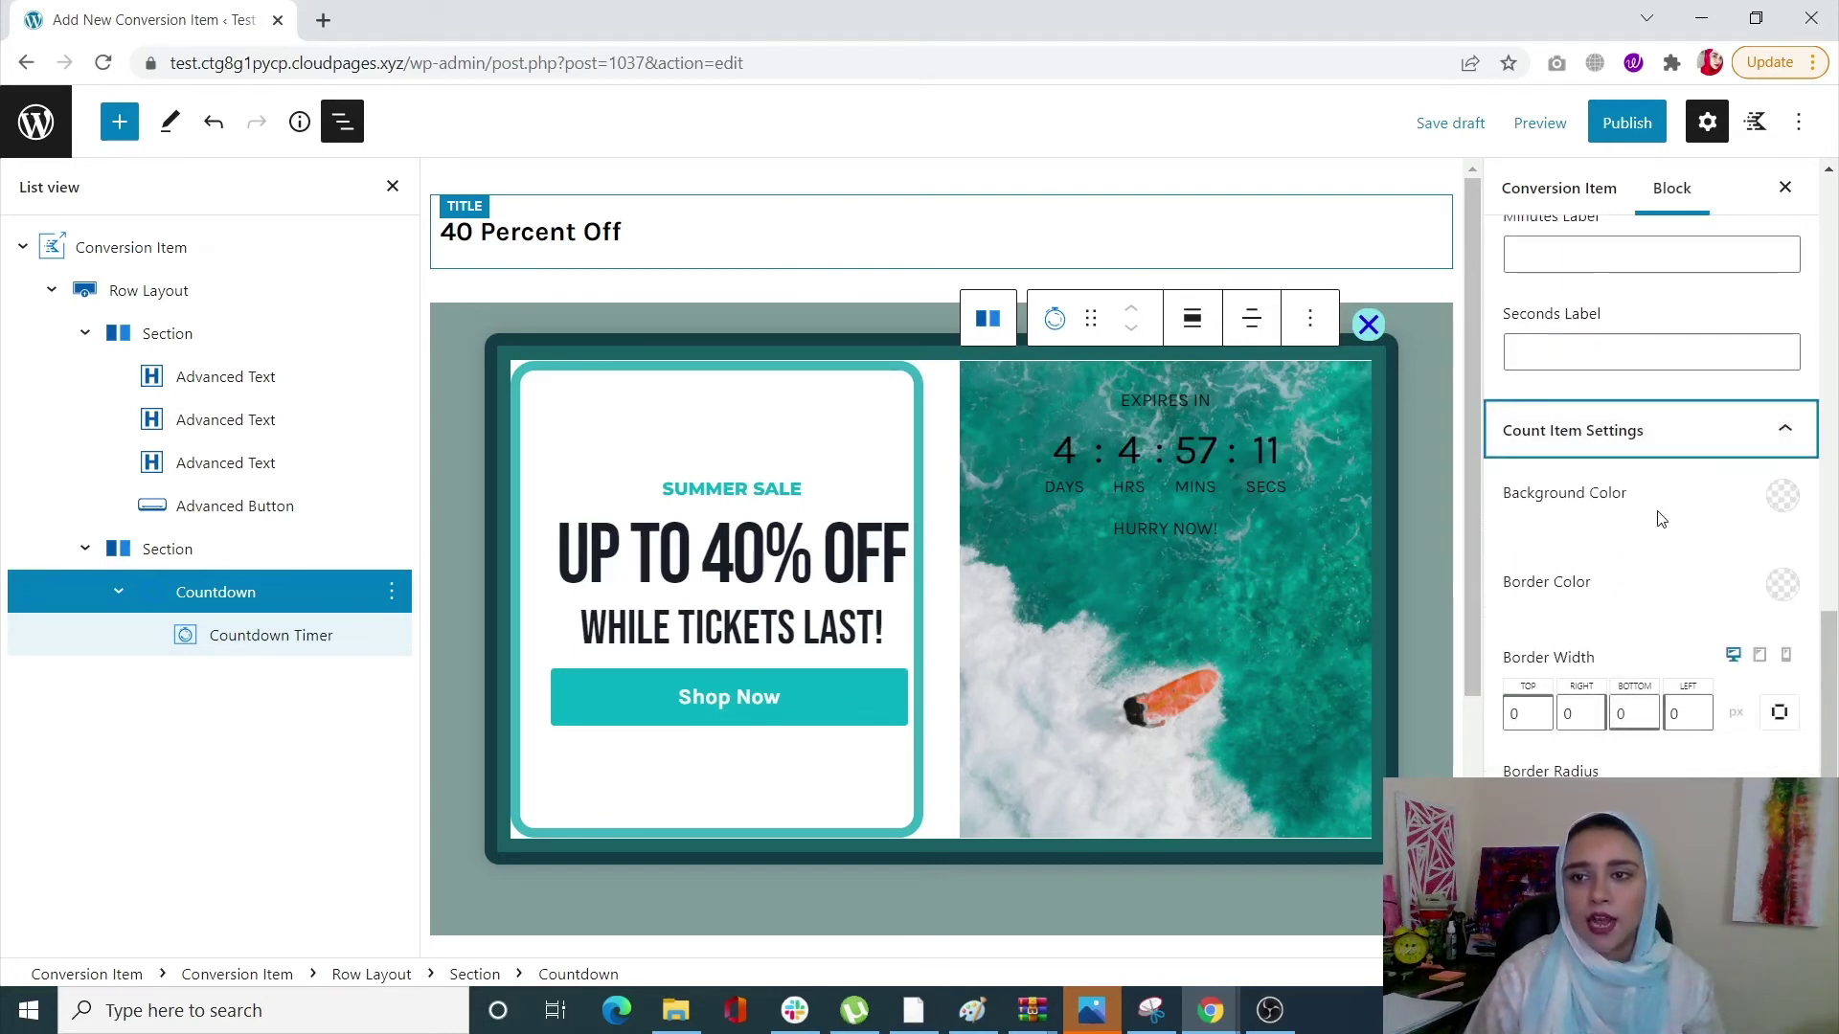
pyautogui.scroll(-2, 1665, 547)
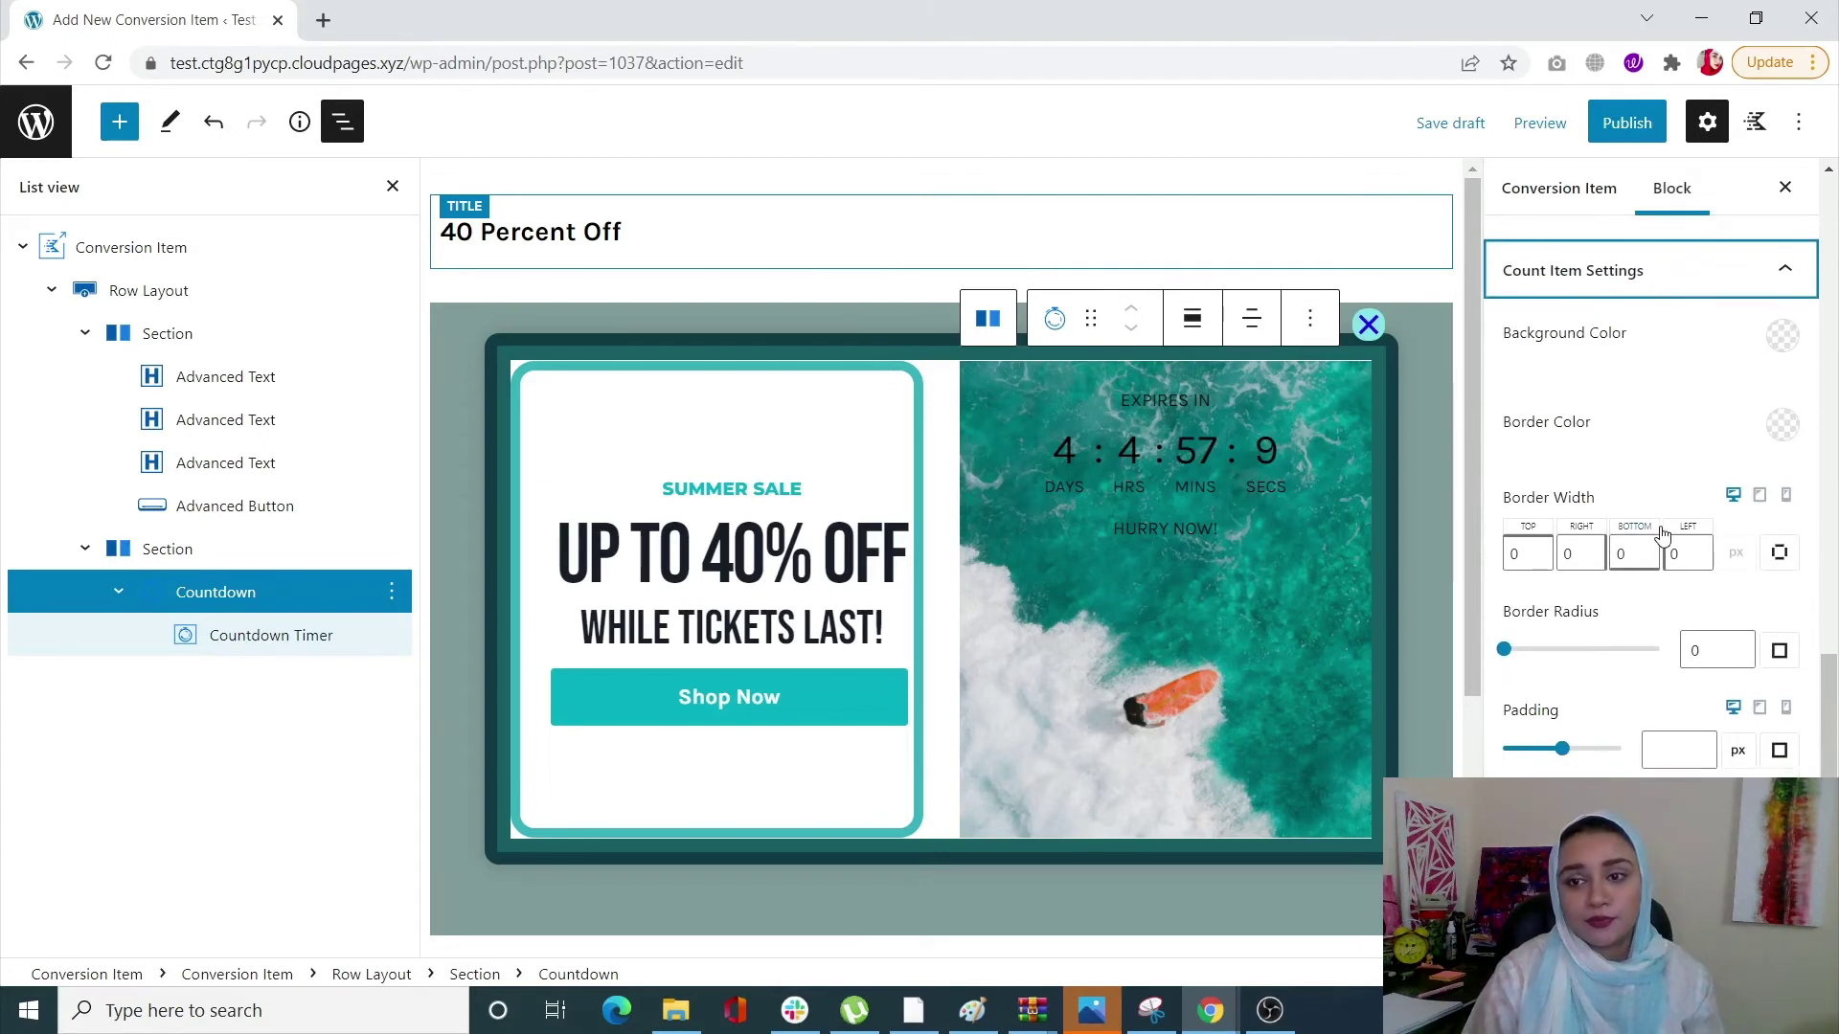
pyautogui.click(1503, 611)
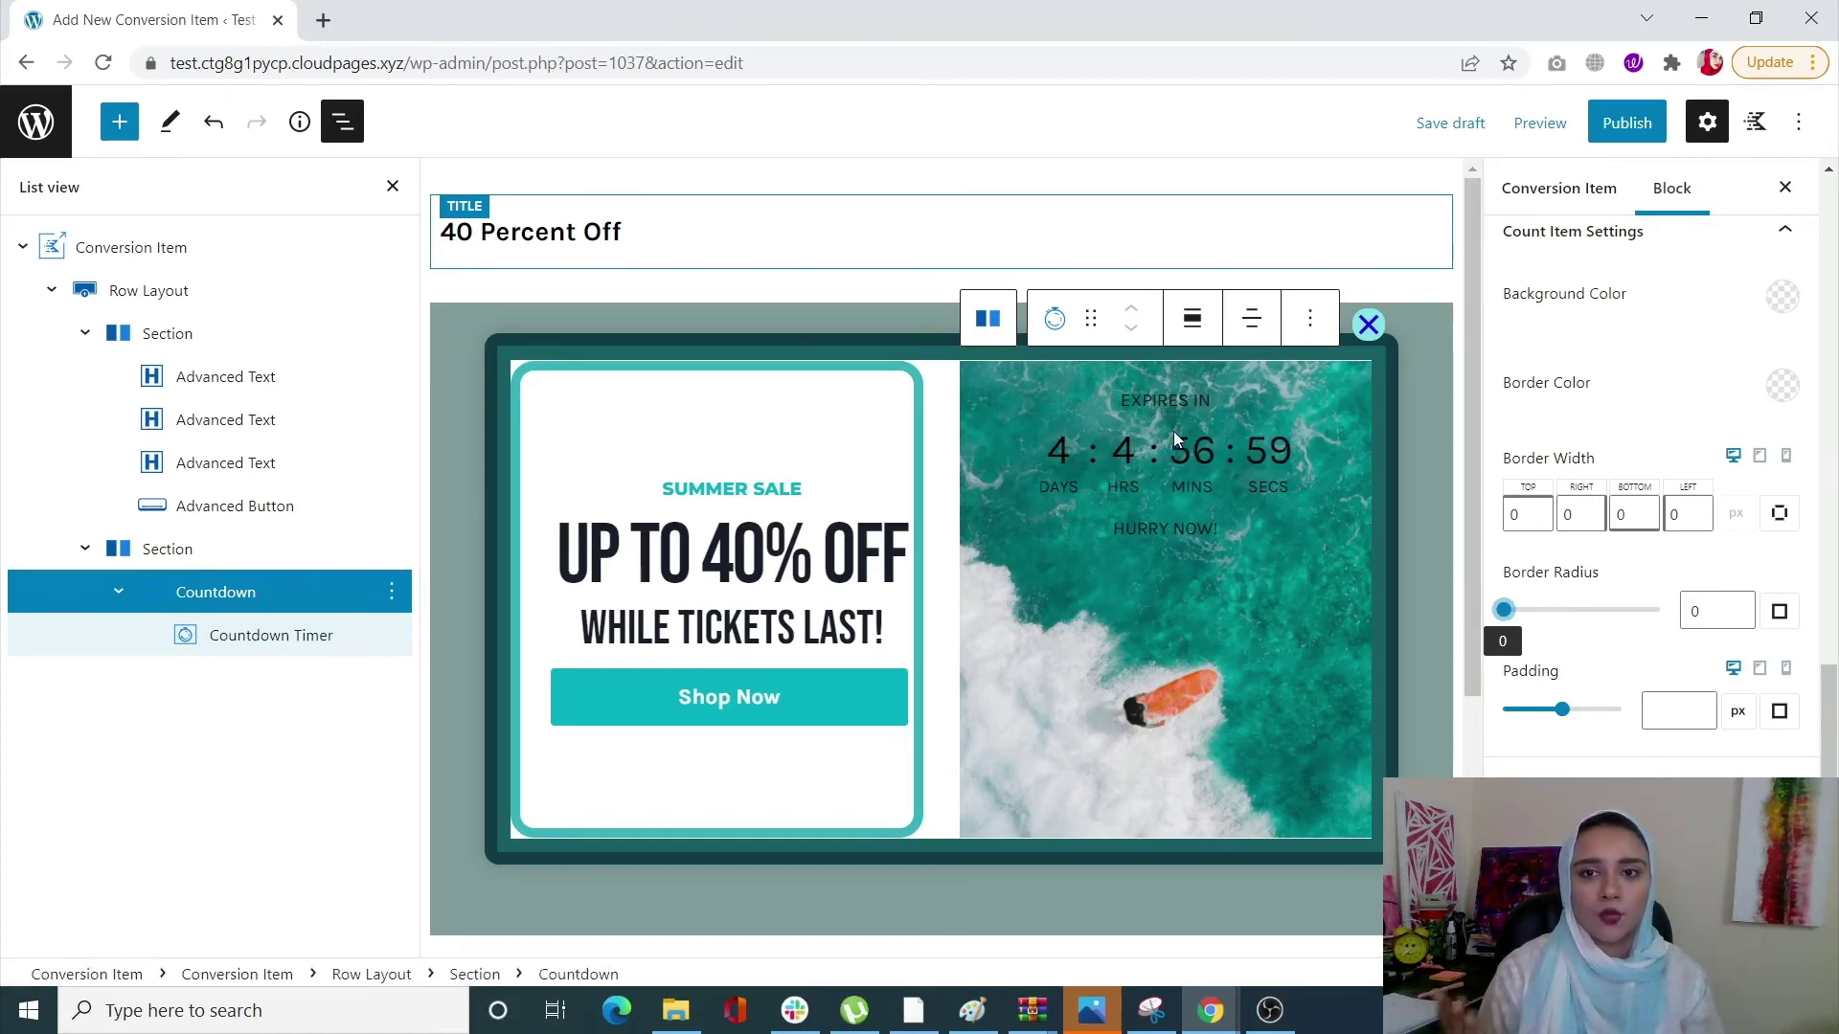
pyautogui.click(1753, 231)
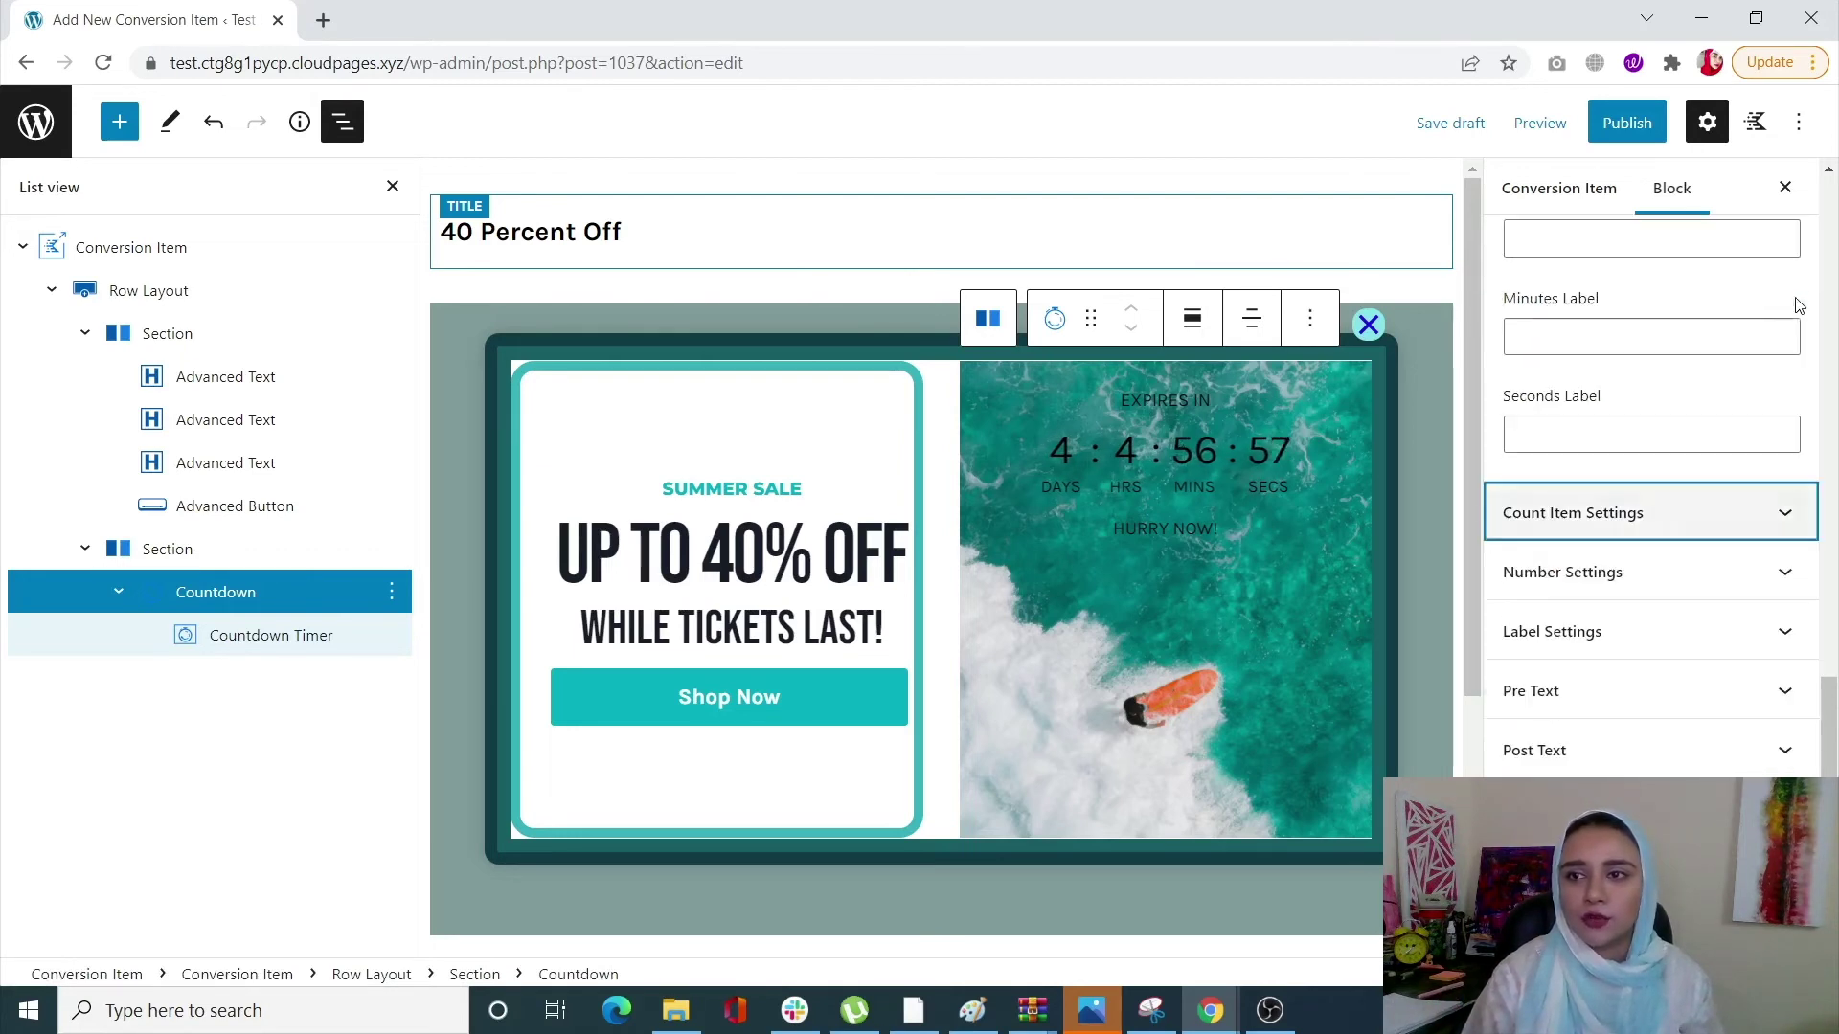
# Set the background color of the countdown's count items to turquoise 13CFCF.
pyautogui.click(1683, 534)
pyautogui.click(1781, 337)
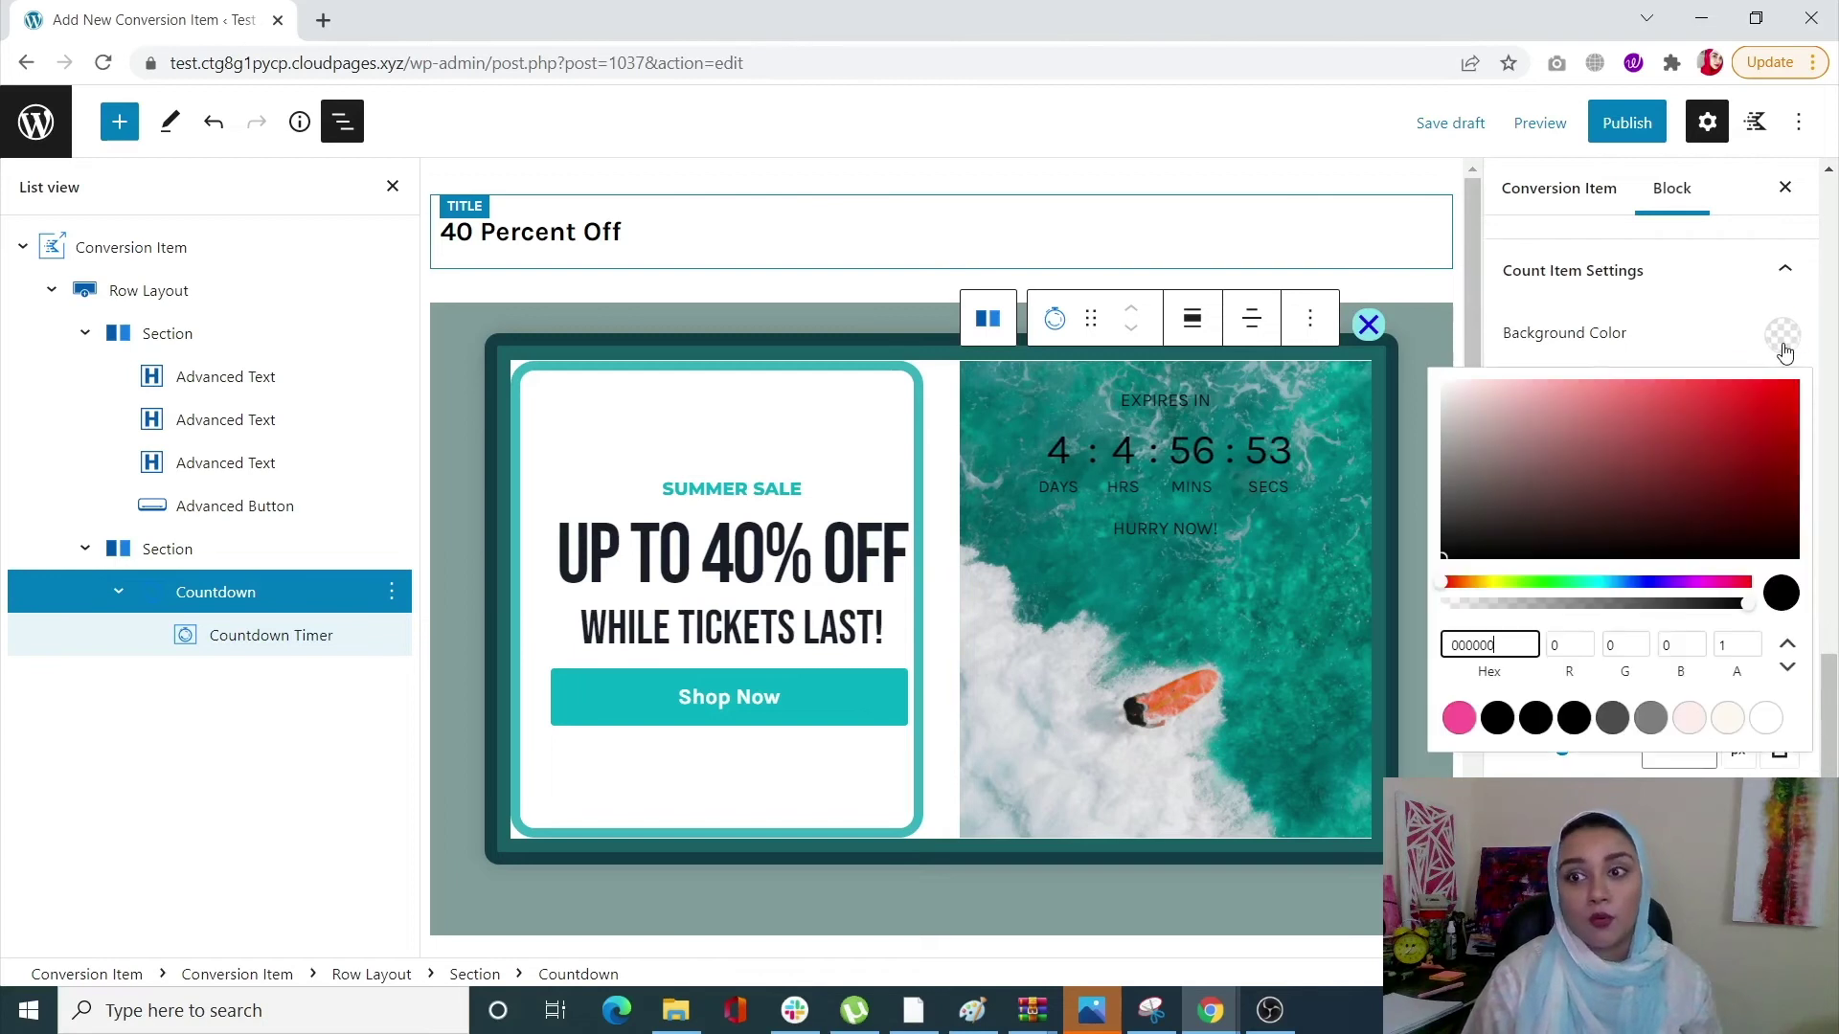
pyautogui.click(1598, 583)
pyautogui.click(1572, 585)
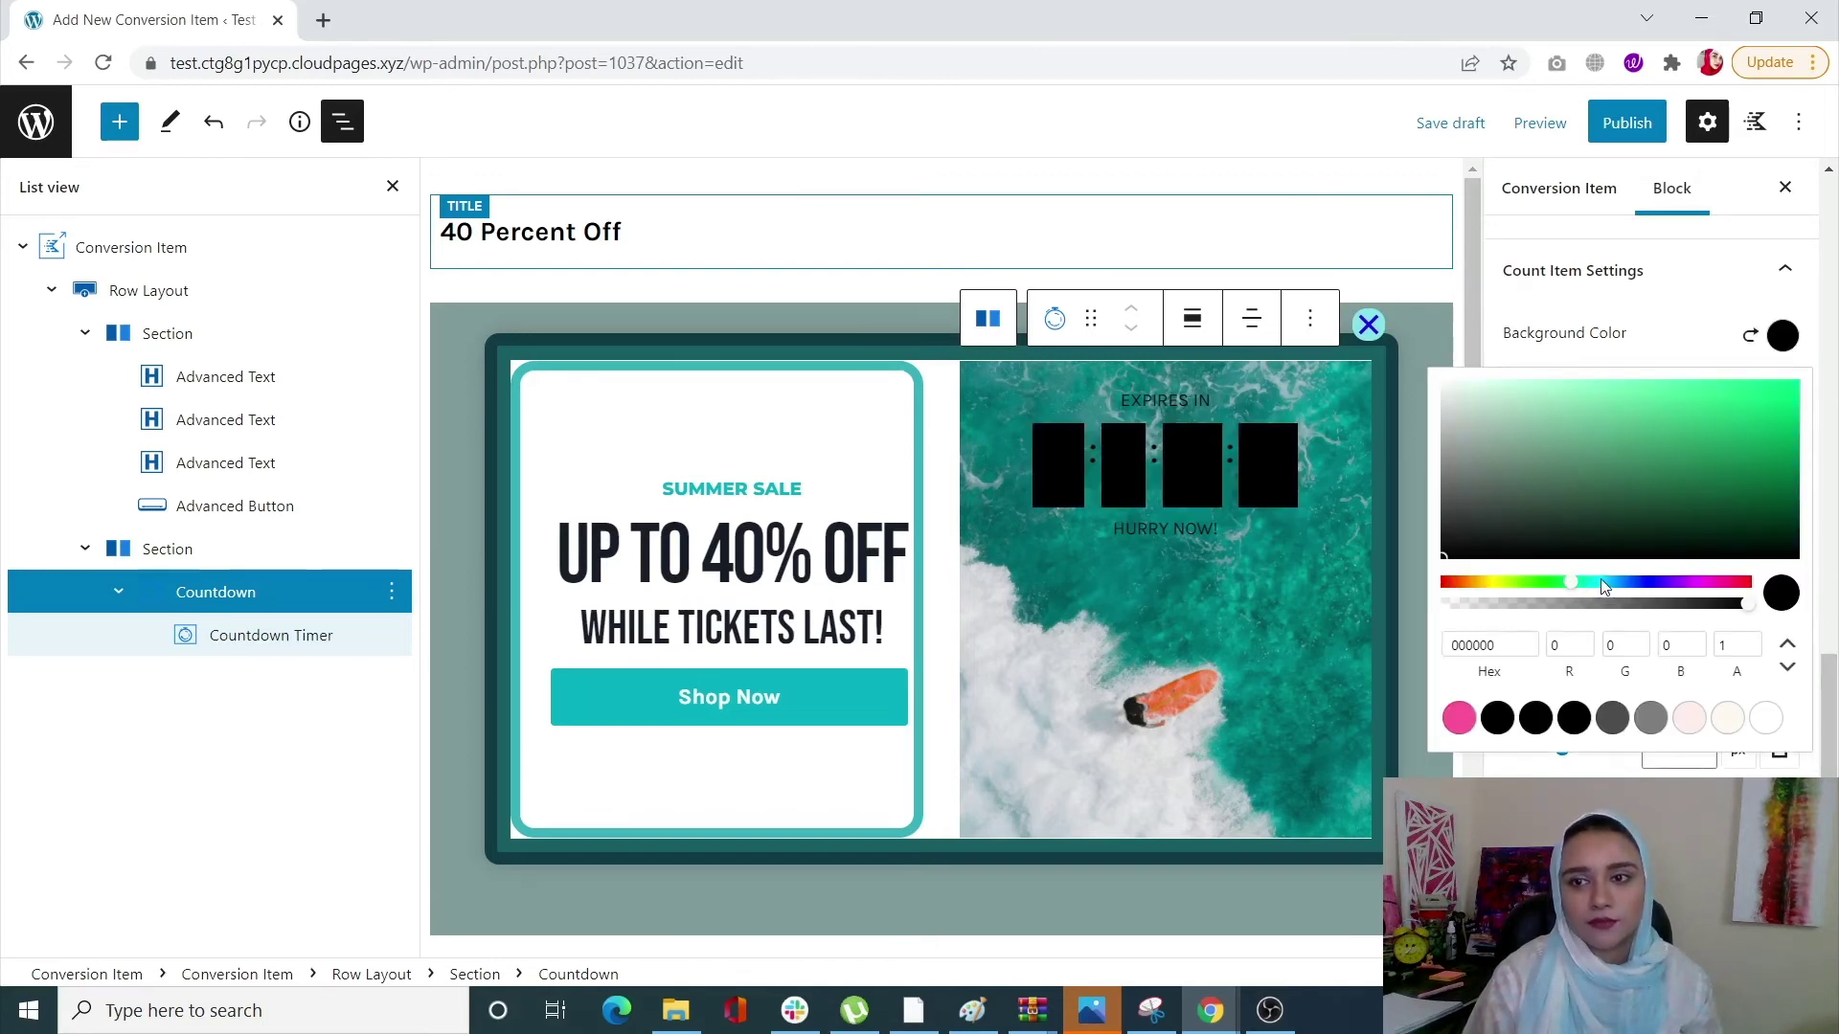
pyautogui.click(1606, 582)
pyautogui.click(1655, 407)
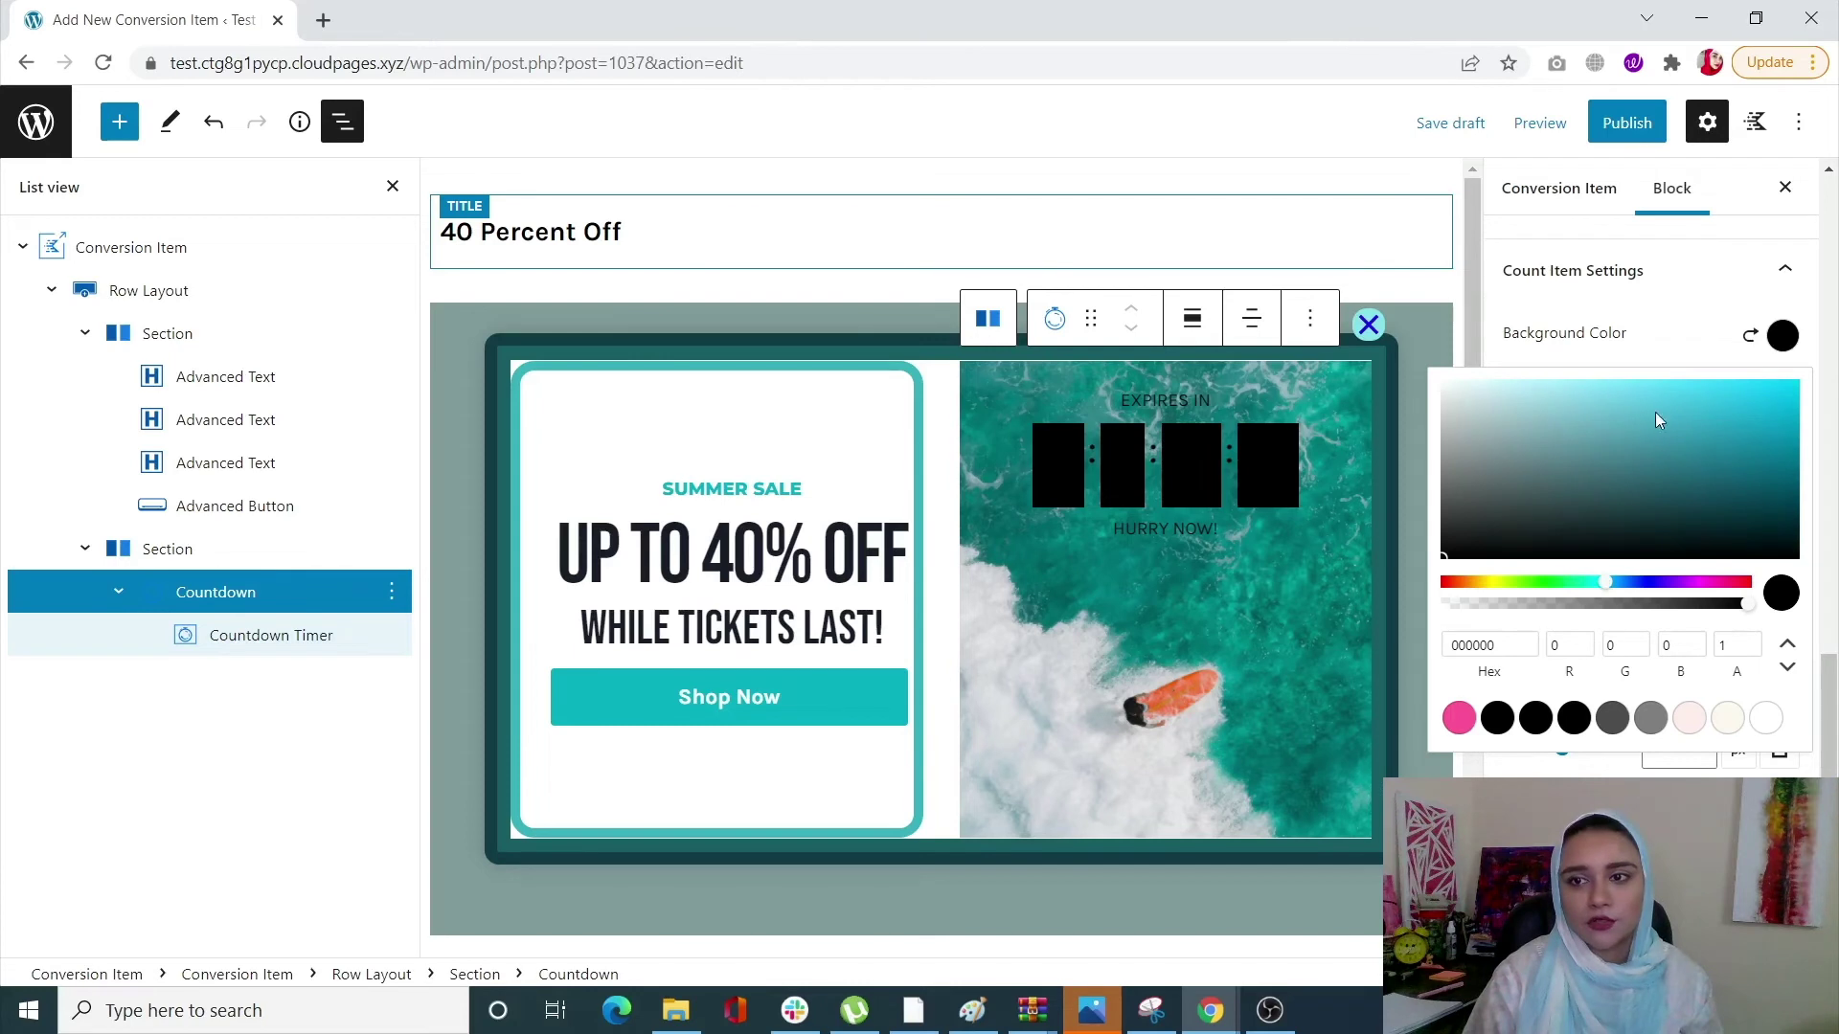
pyautogui.click(1732, 421)
pyautogui.click(1761, 463)
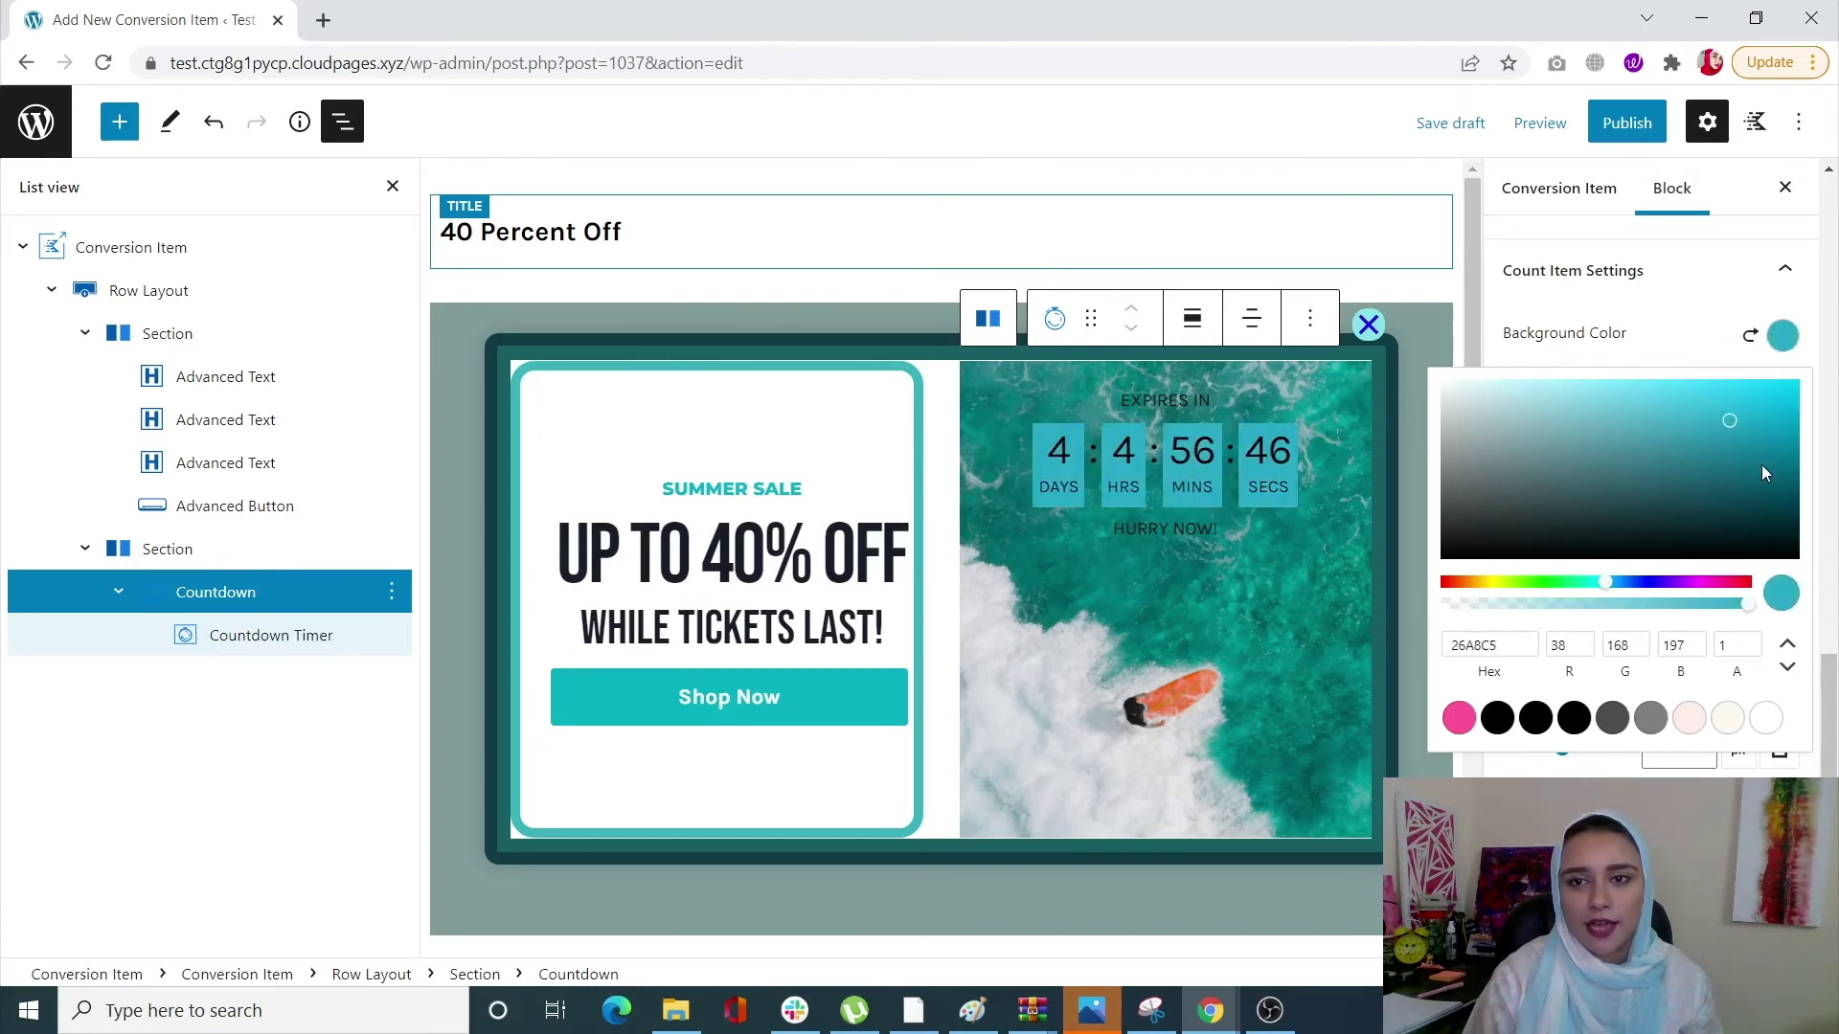
pyautogui.click(1776, 419)
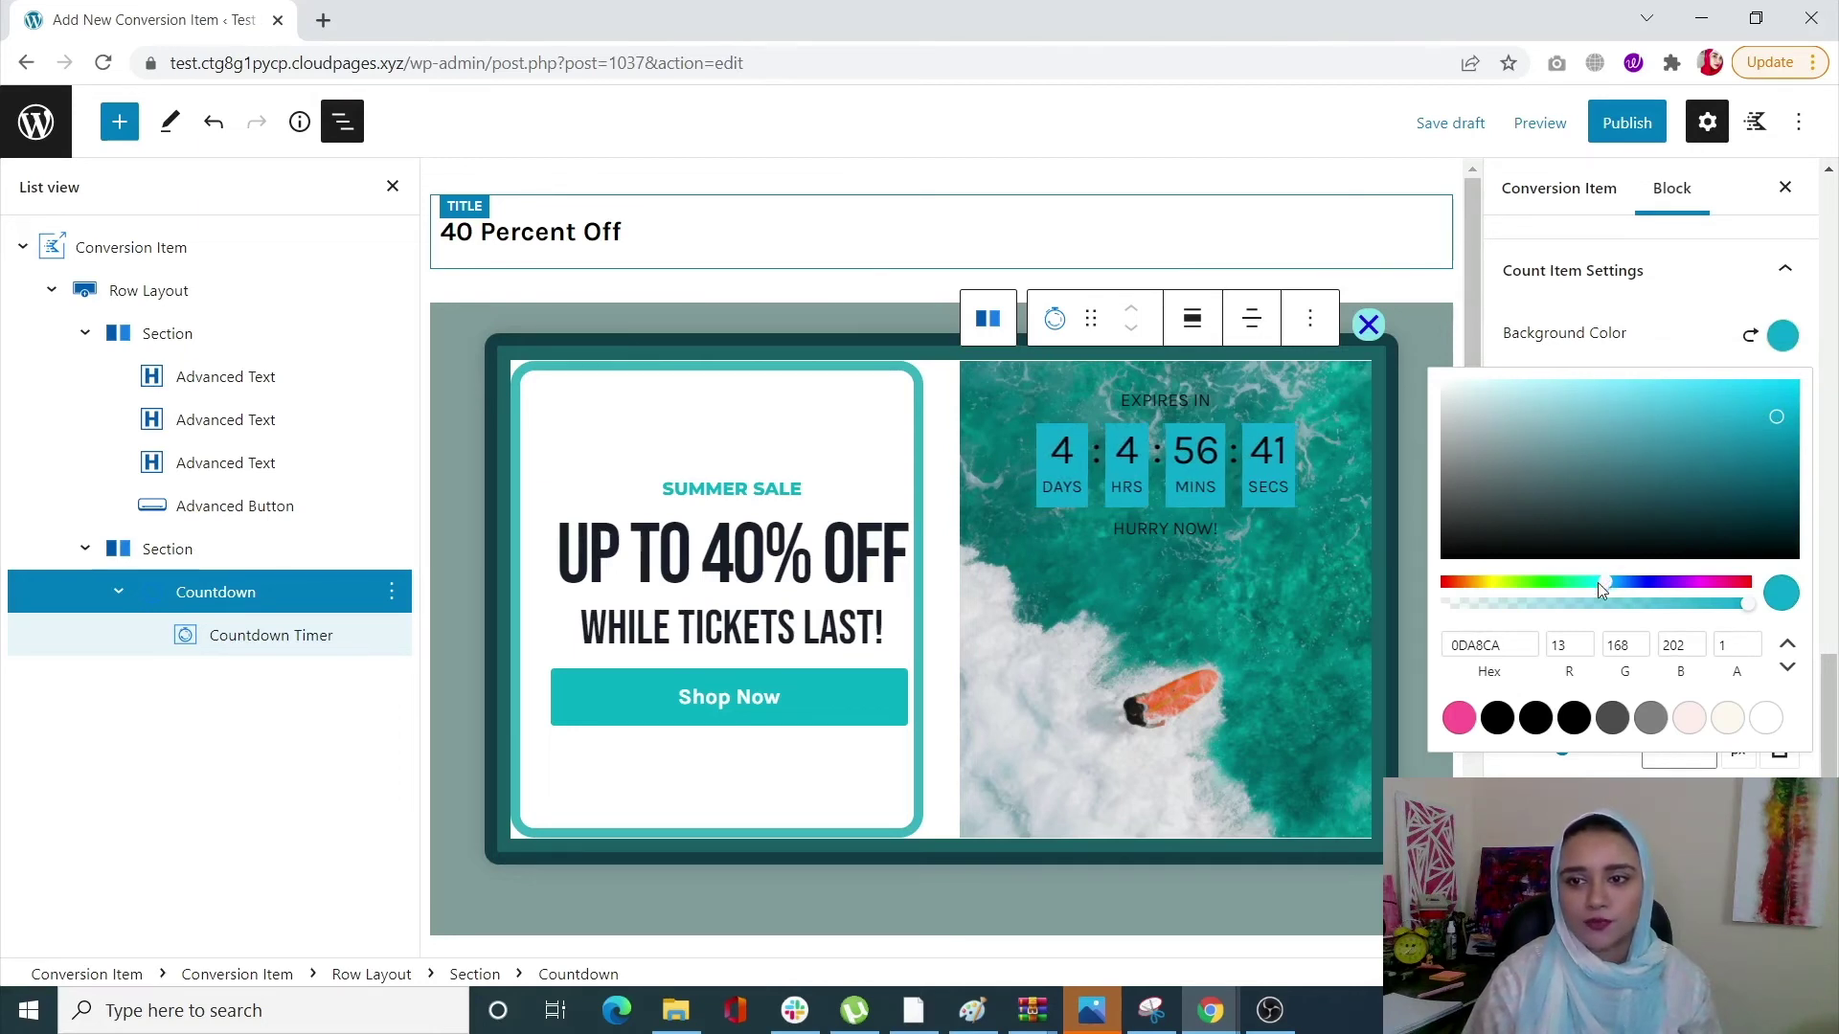
pyautogui.moveTo(1598, 582); pyautogui.dragTo(1590, 583)
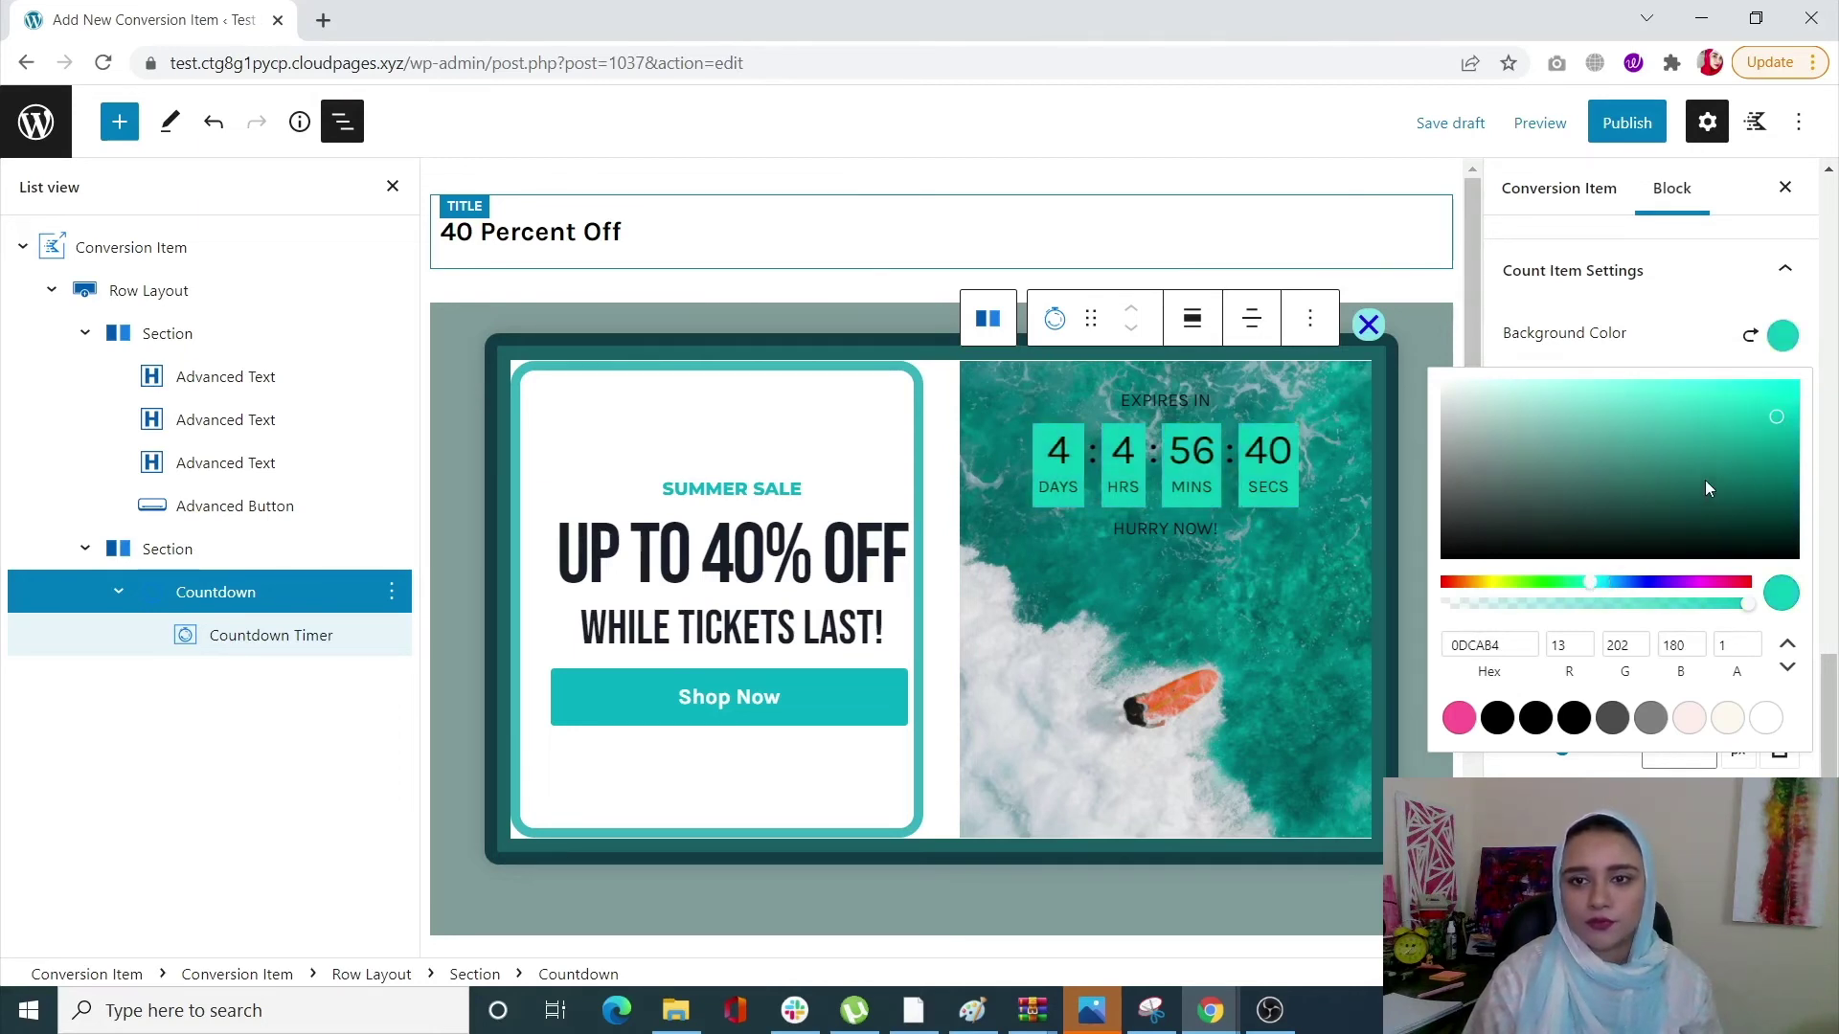
pyautogui.click(1594, 584)
pyautogui.moveTo(1593, 584); pyautogui.dragTo(1595, 584)
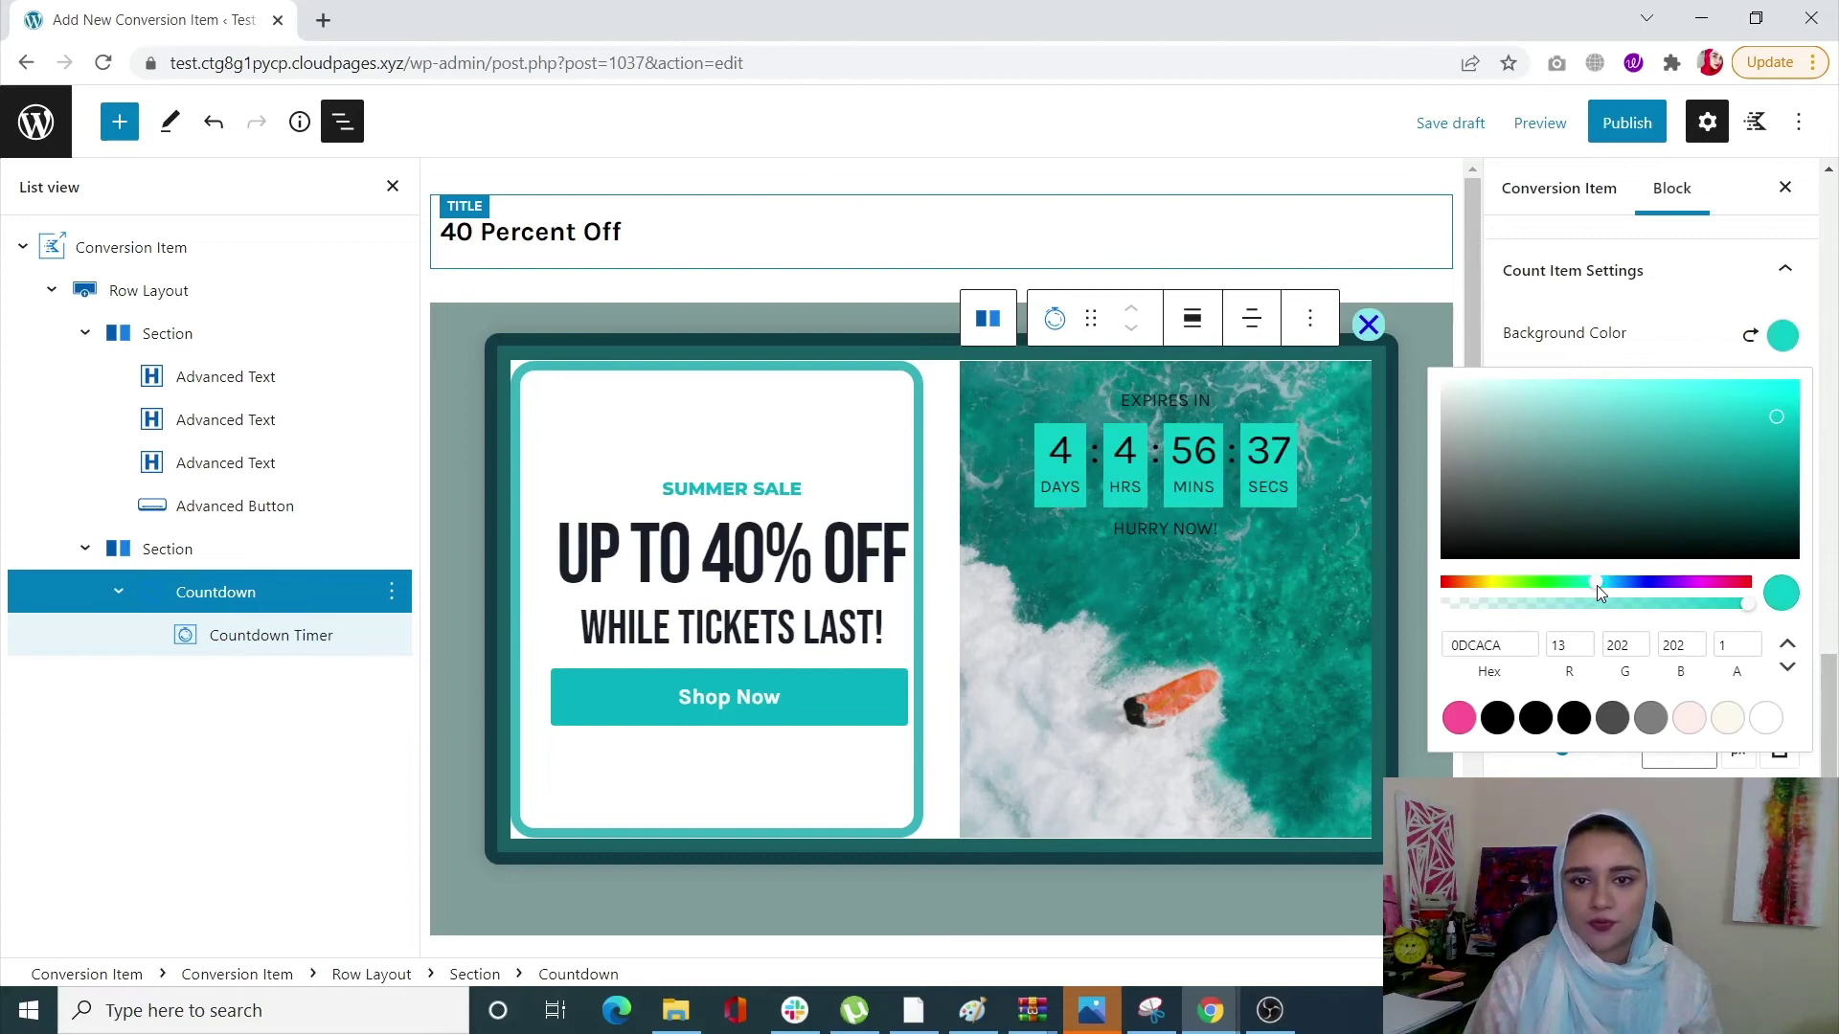
pyautogui.moveTo(1768, 416); pyautogui.dragTo(1761, 407)
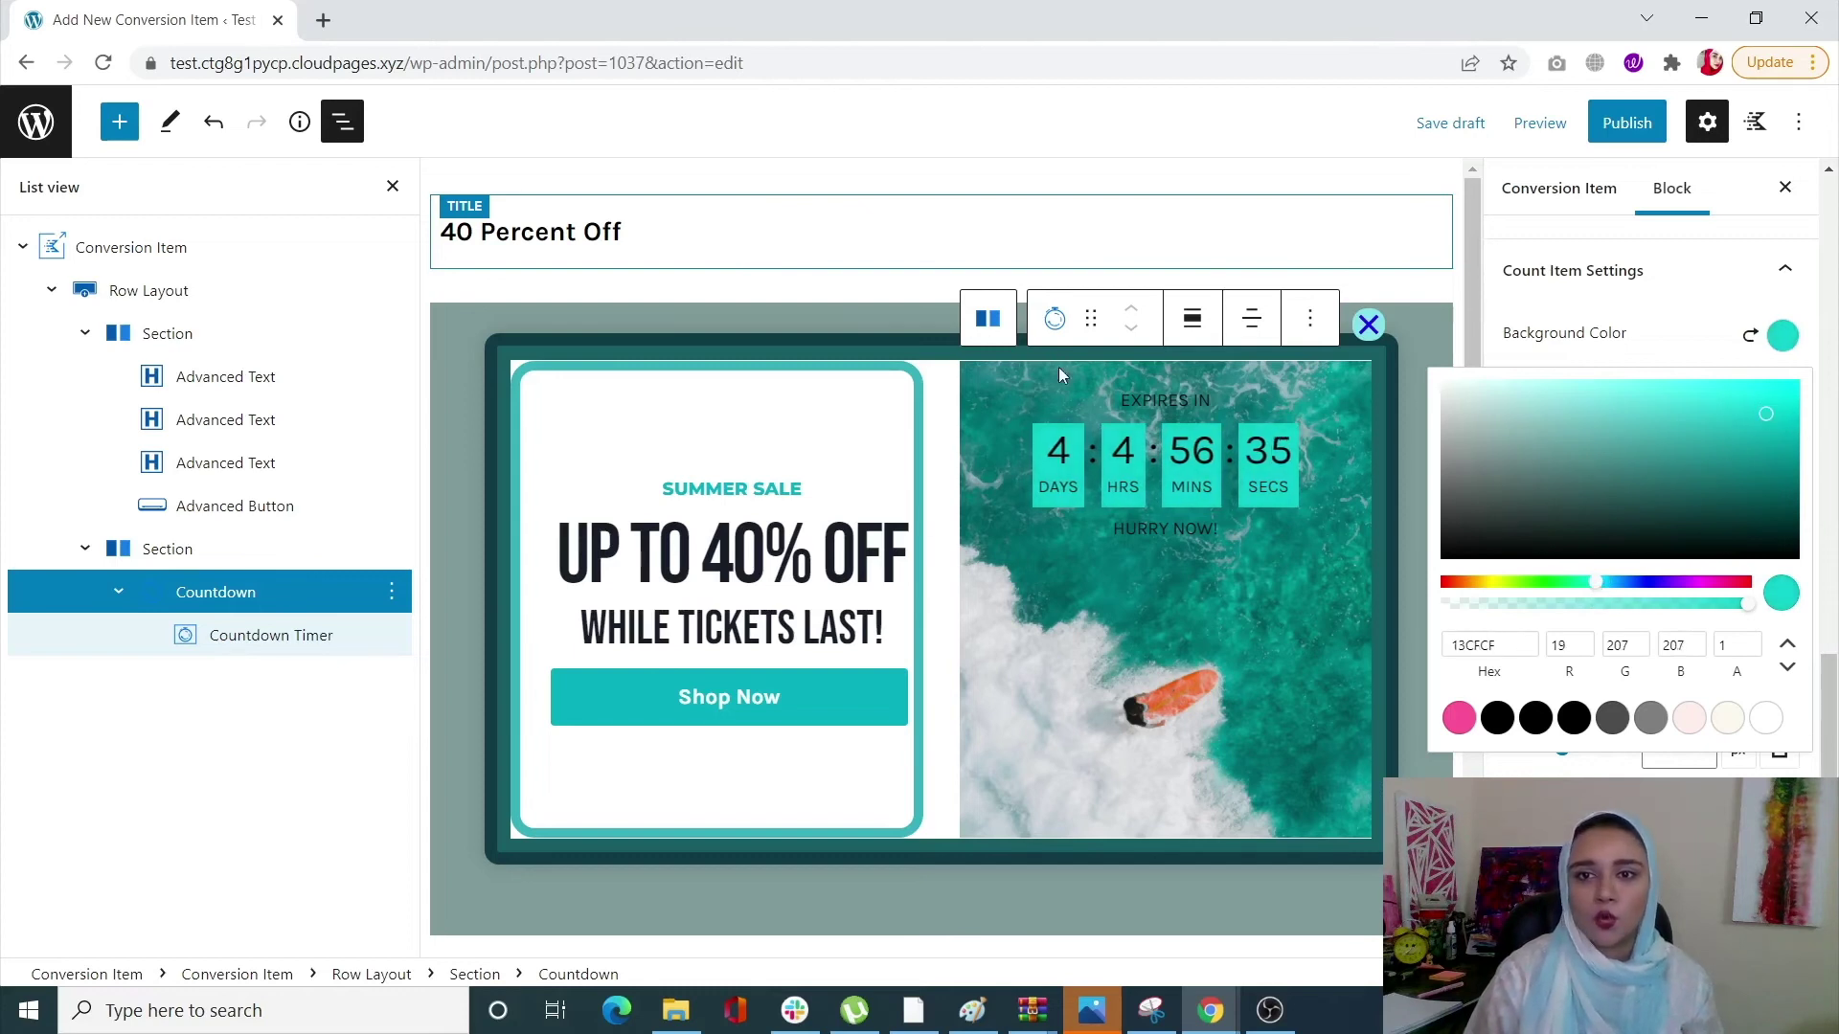
pyautogui.click(1714, 350)
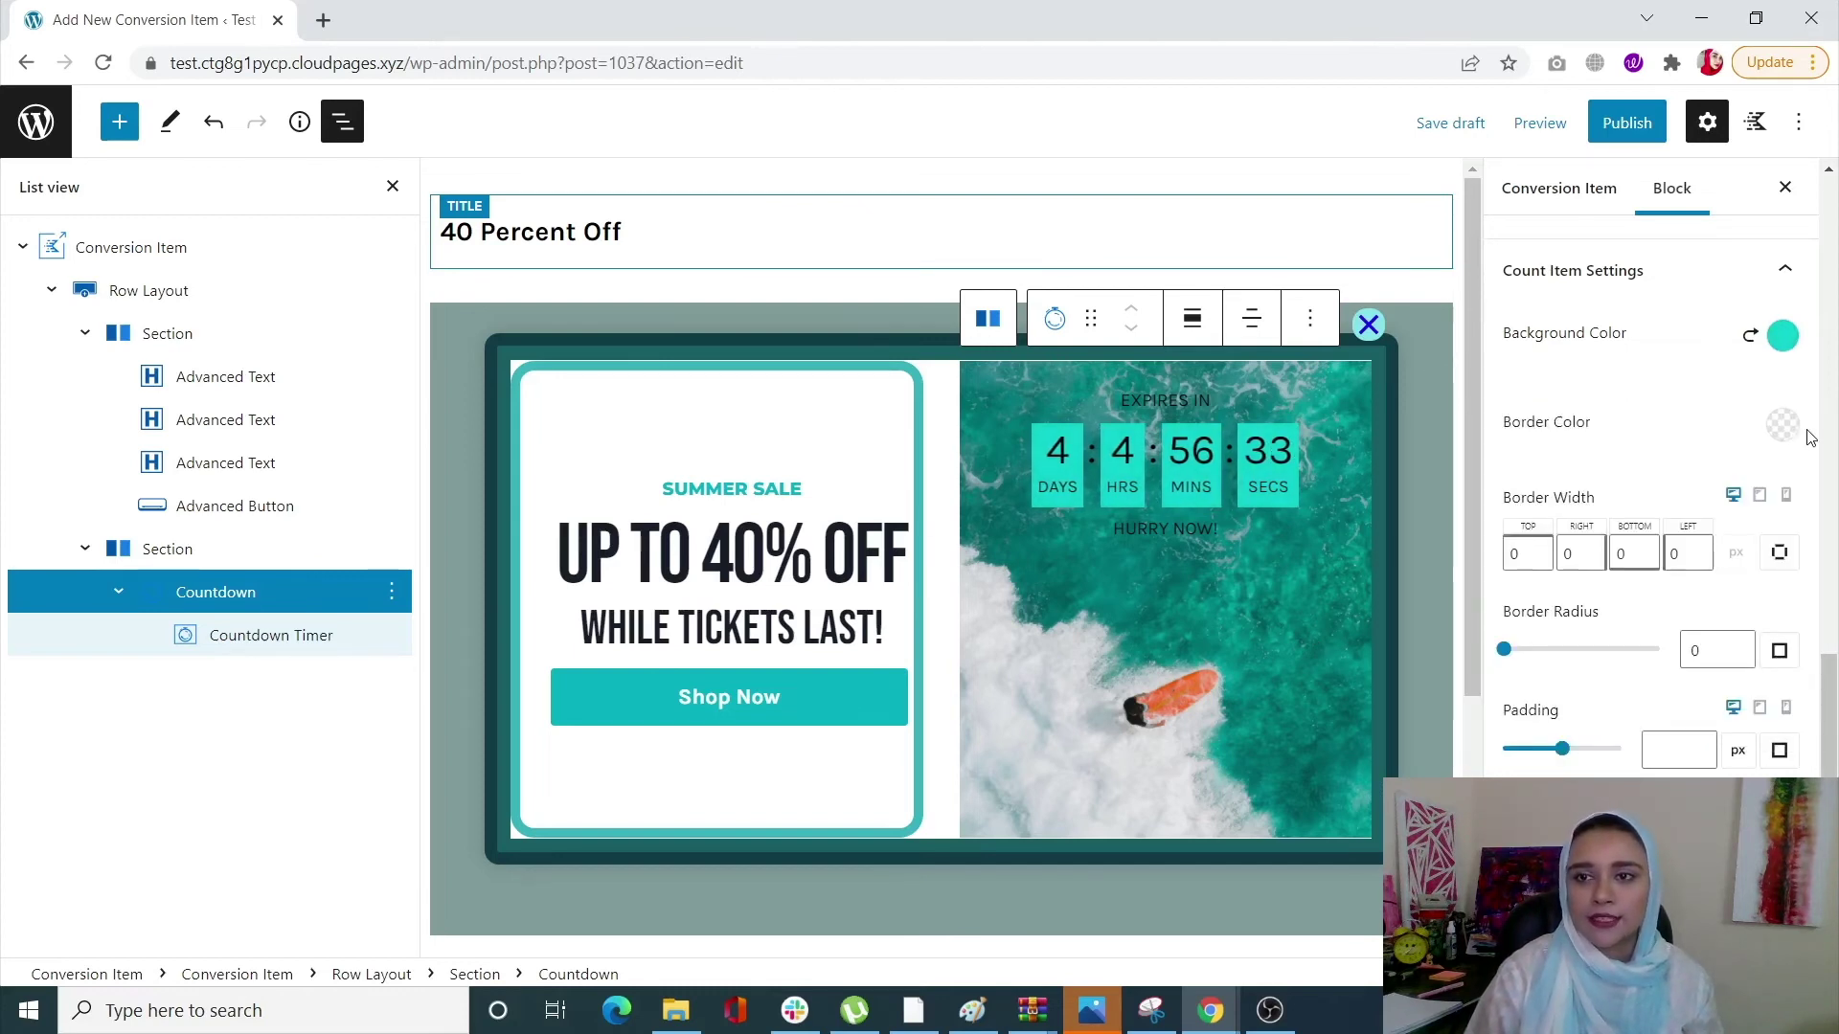
# Set the border color of the countdown's count items to a dark teal.
pyautogui.click(1782, 424)
pyautogui.click(1598, 672)
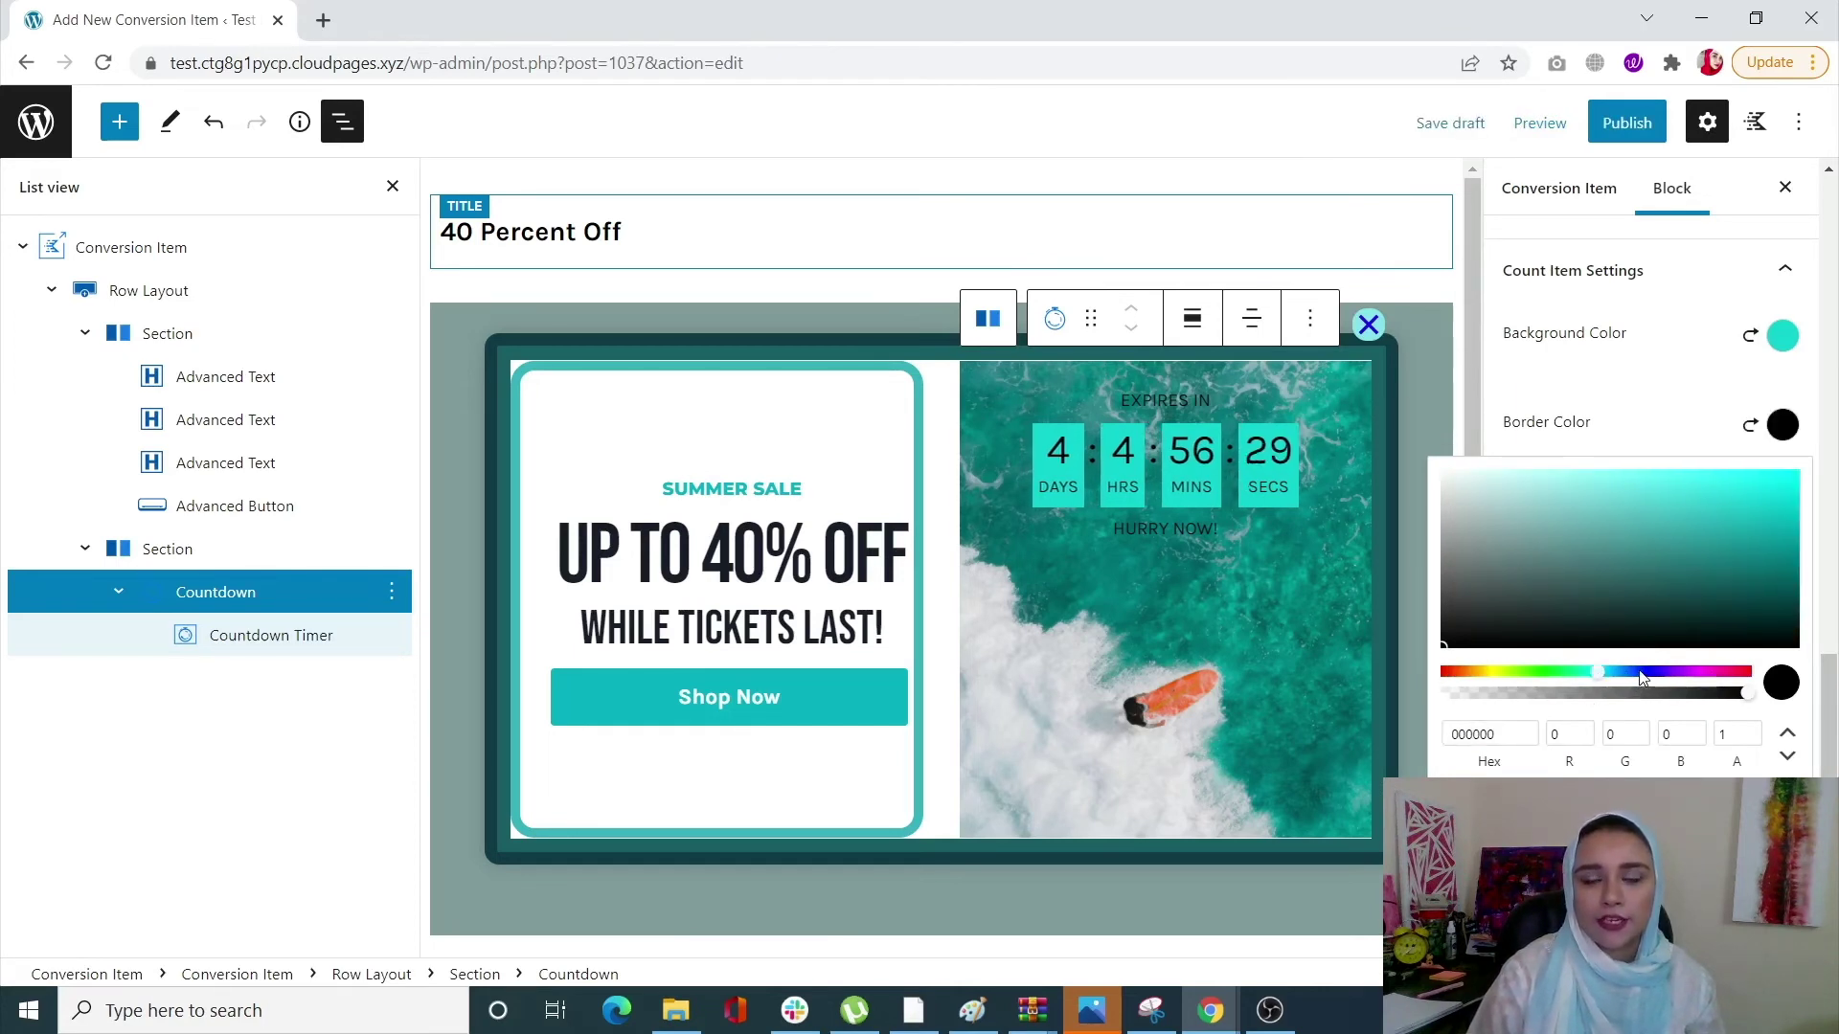
pyautogui.click(1618, 674)
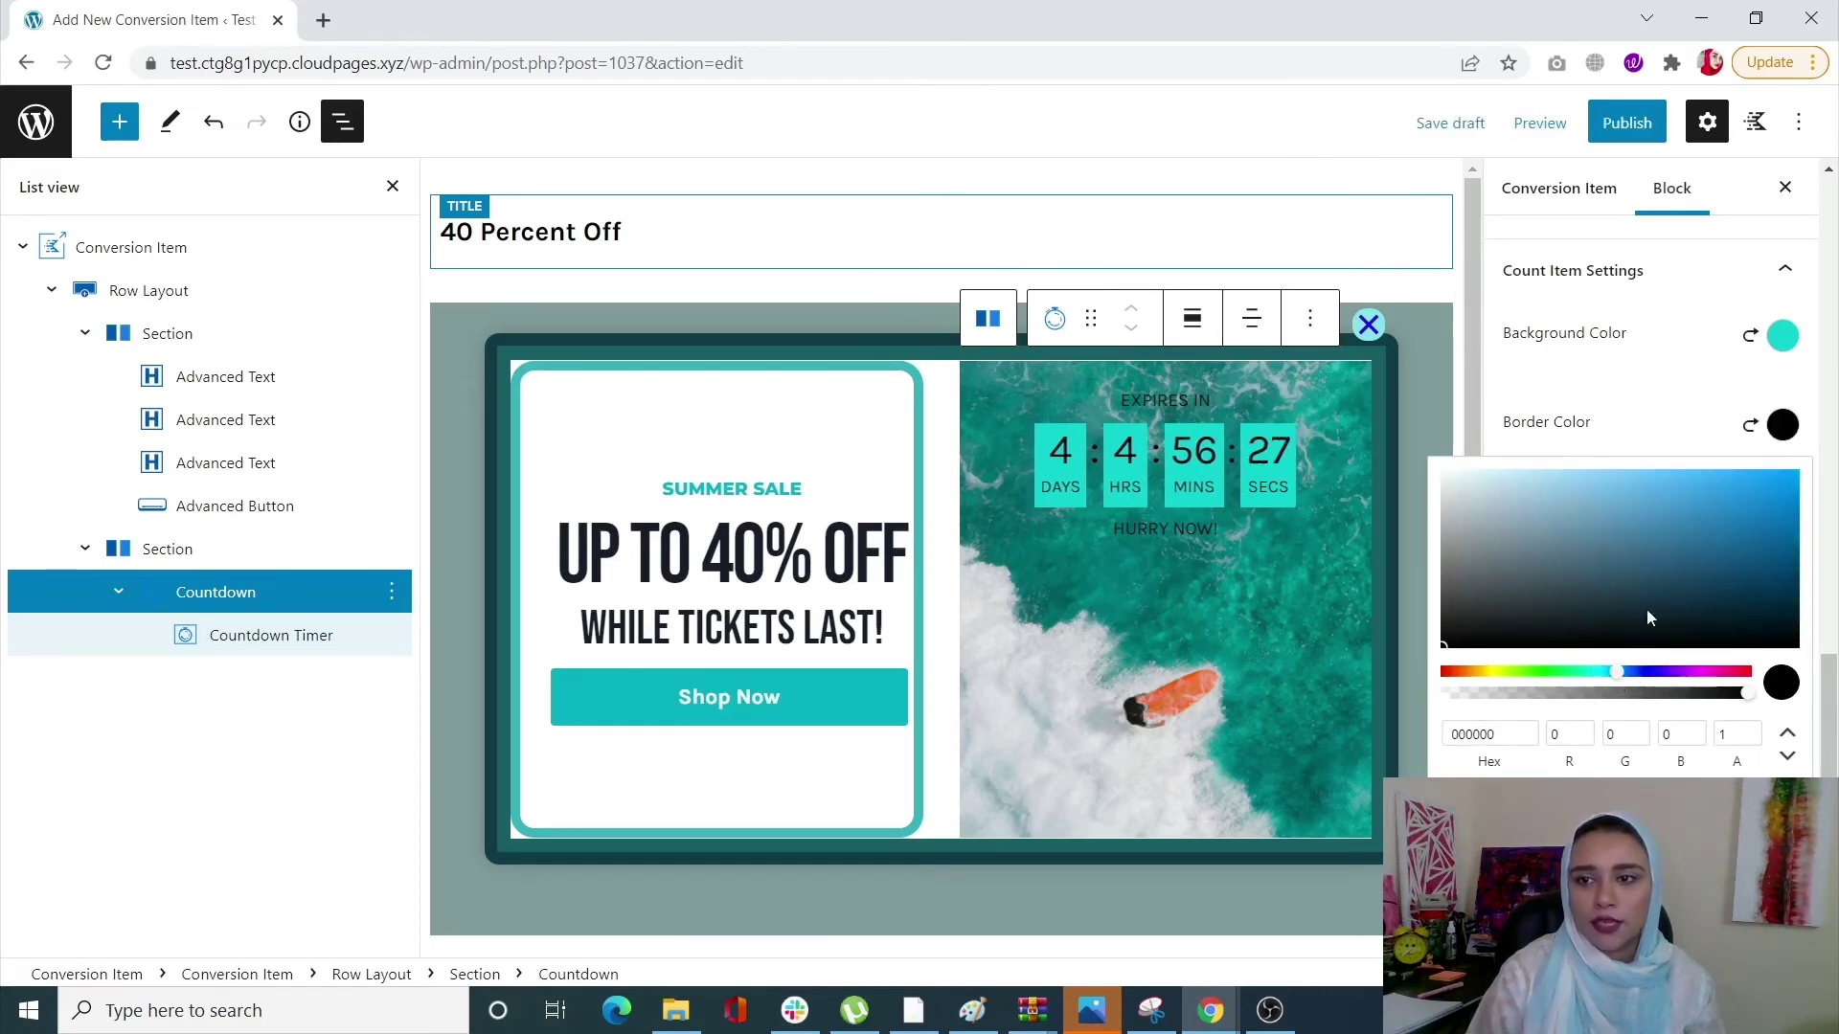
pyautogui.click(1697, 563)
pyautogui.click(1584, 675)
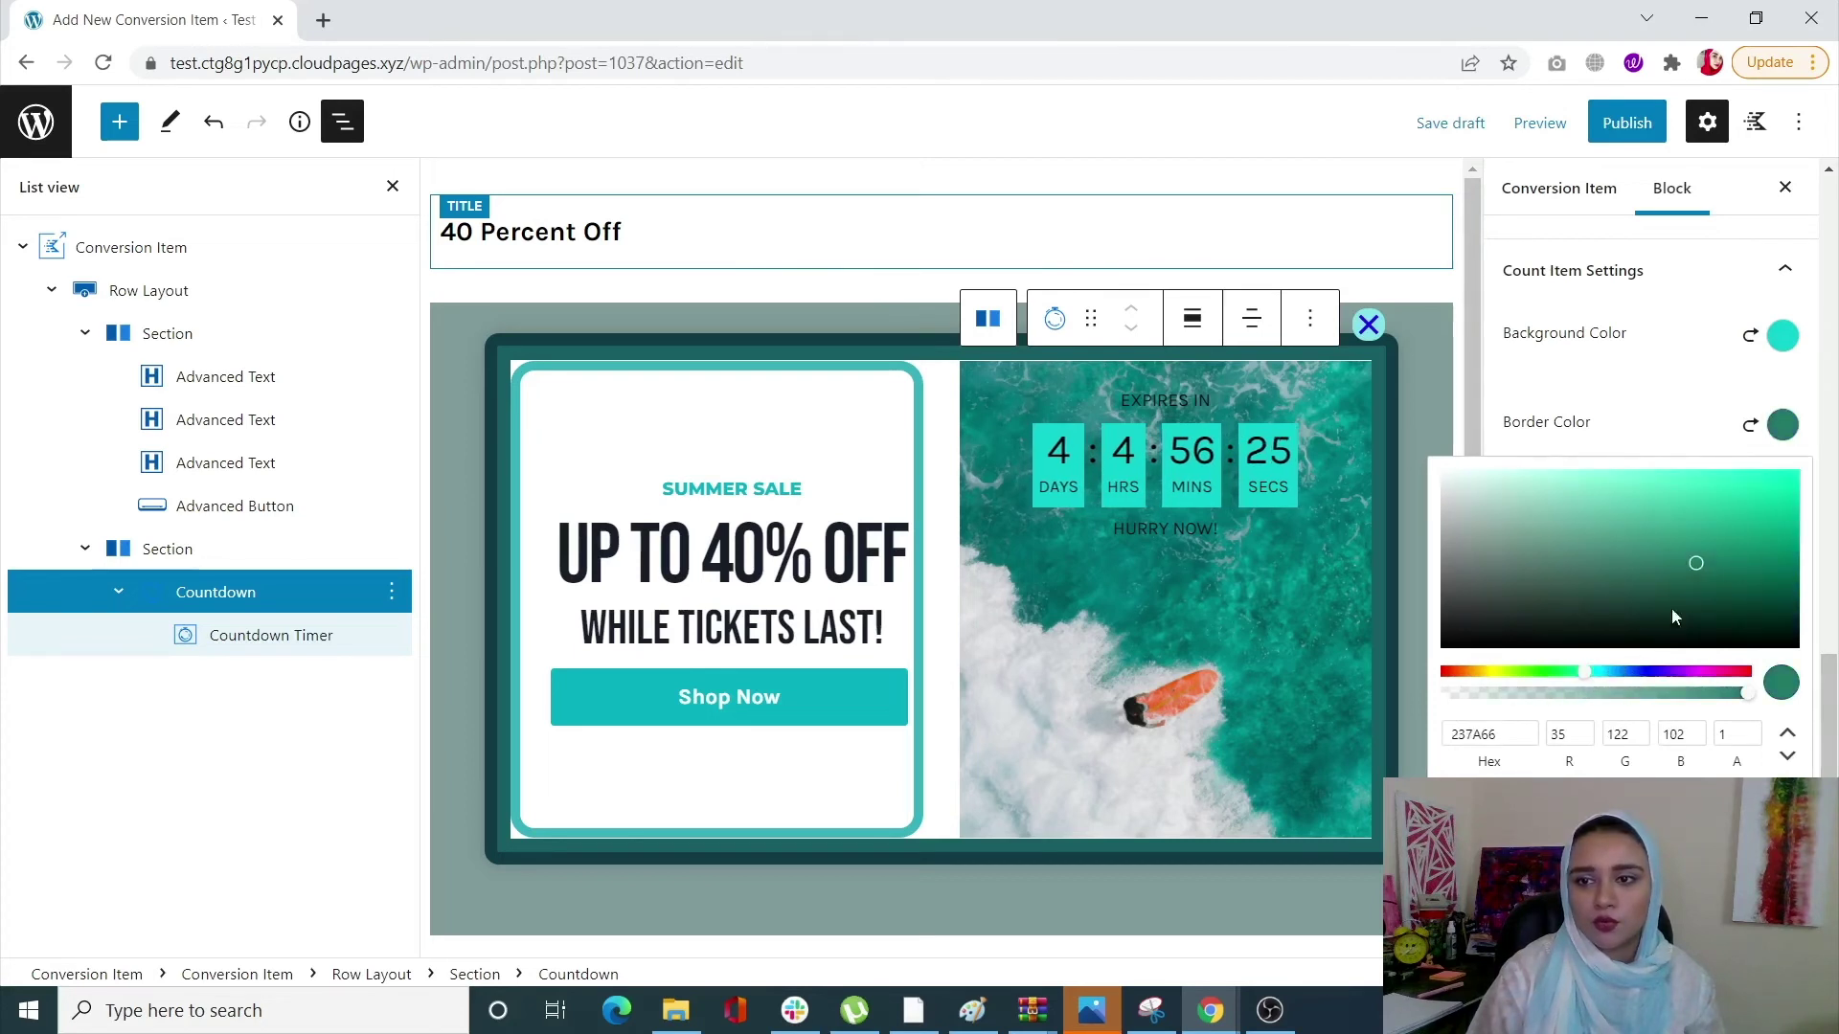
pyautogui.click(1601, 674)
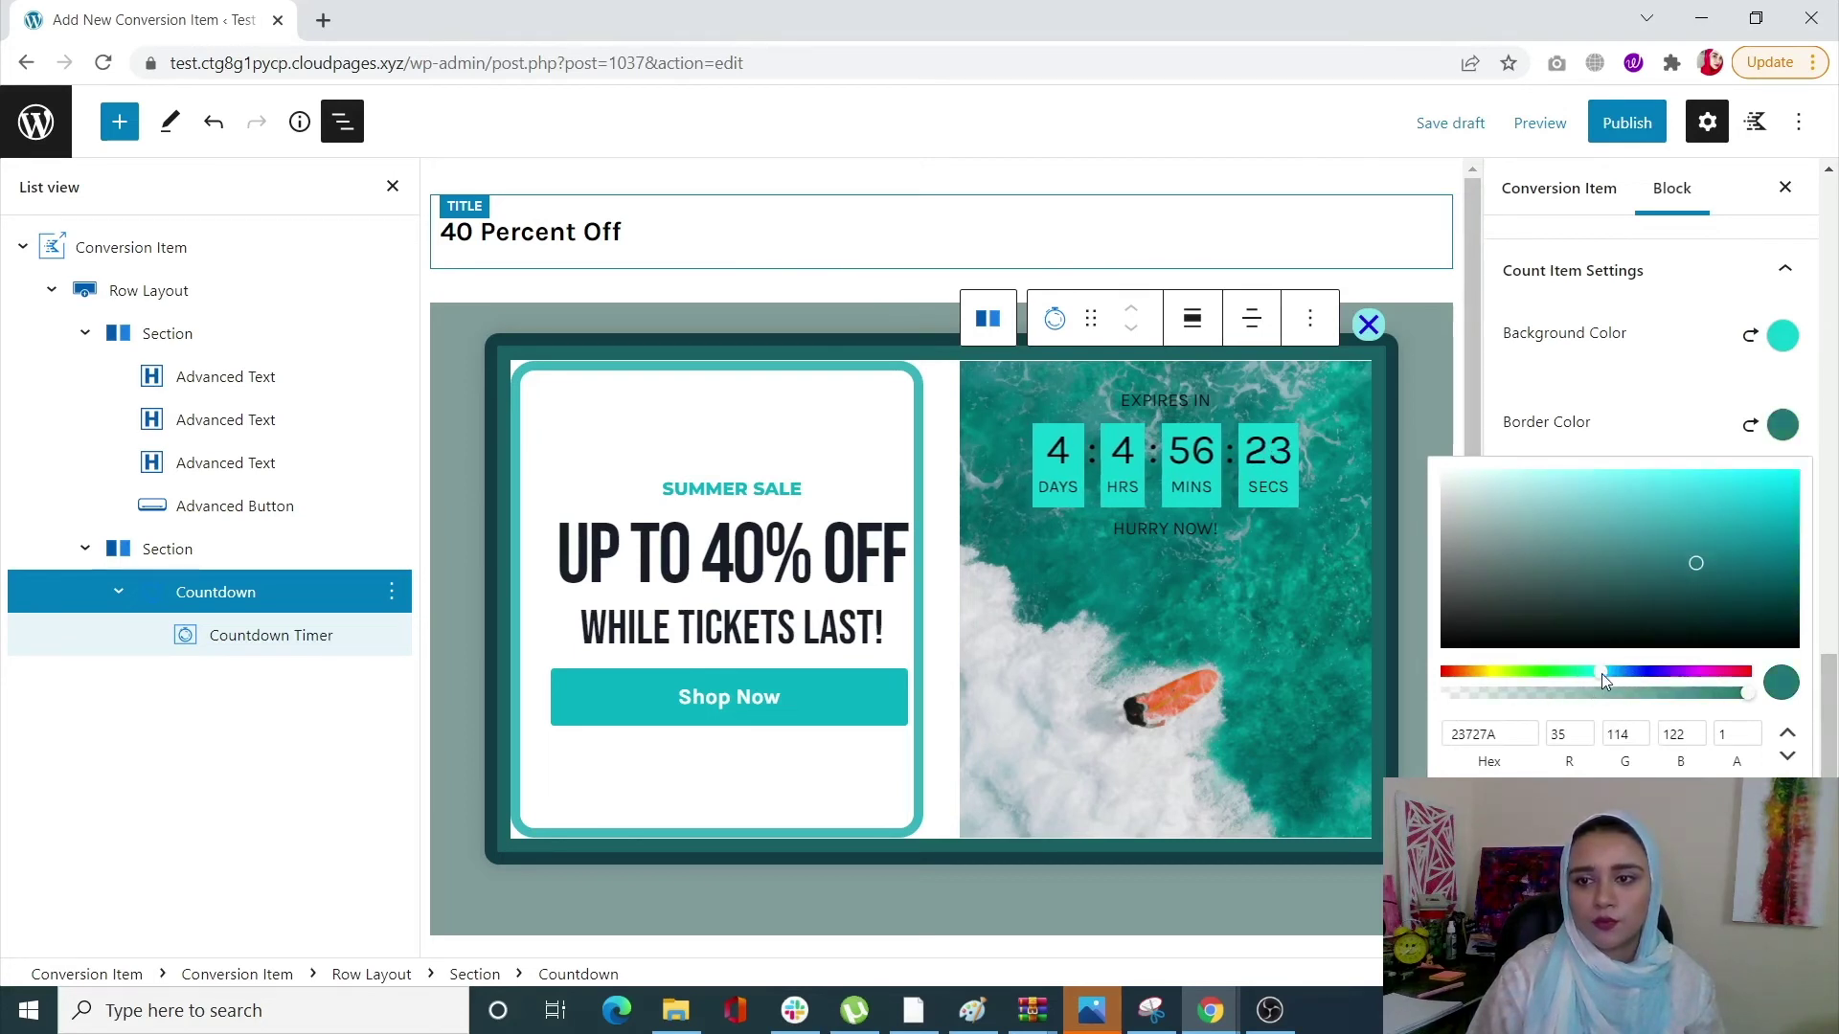
pyautogui.click(1720, 584)
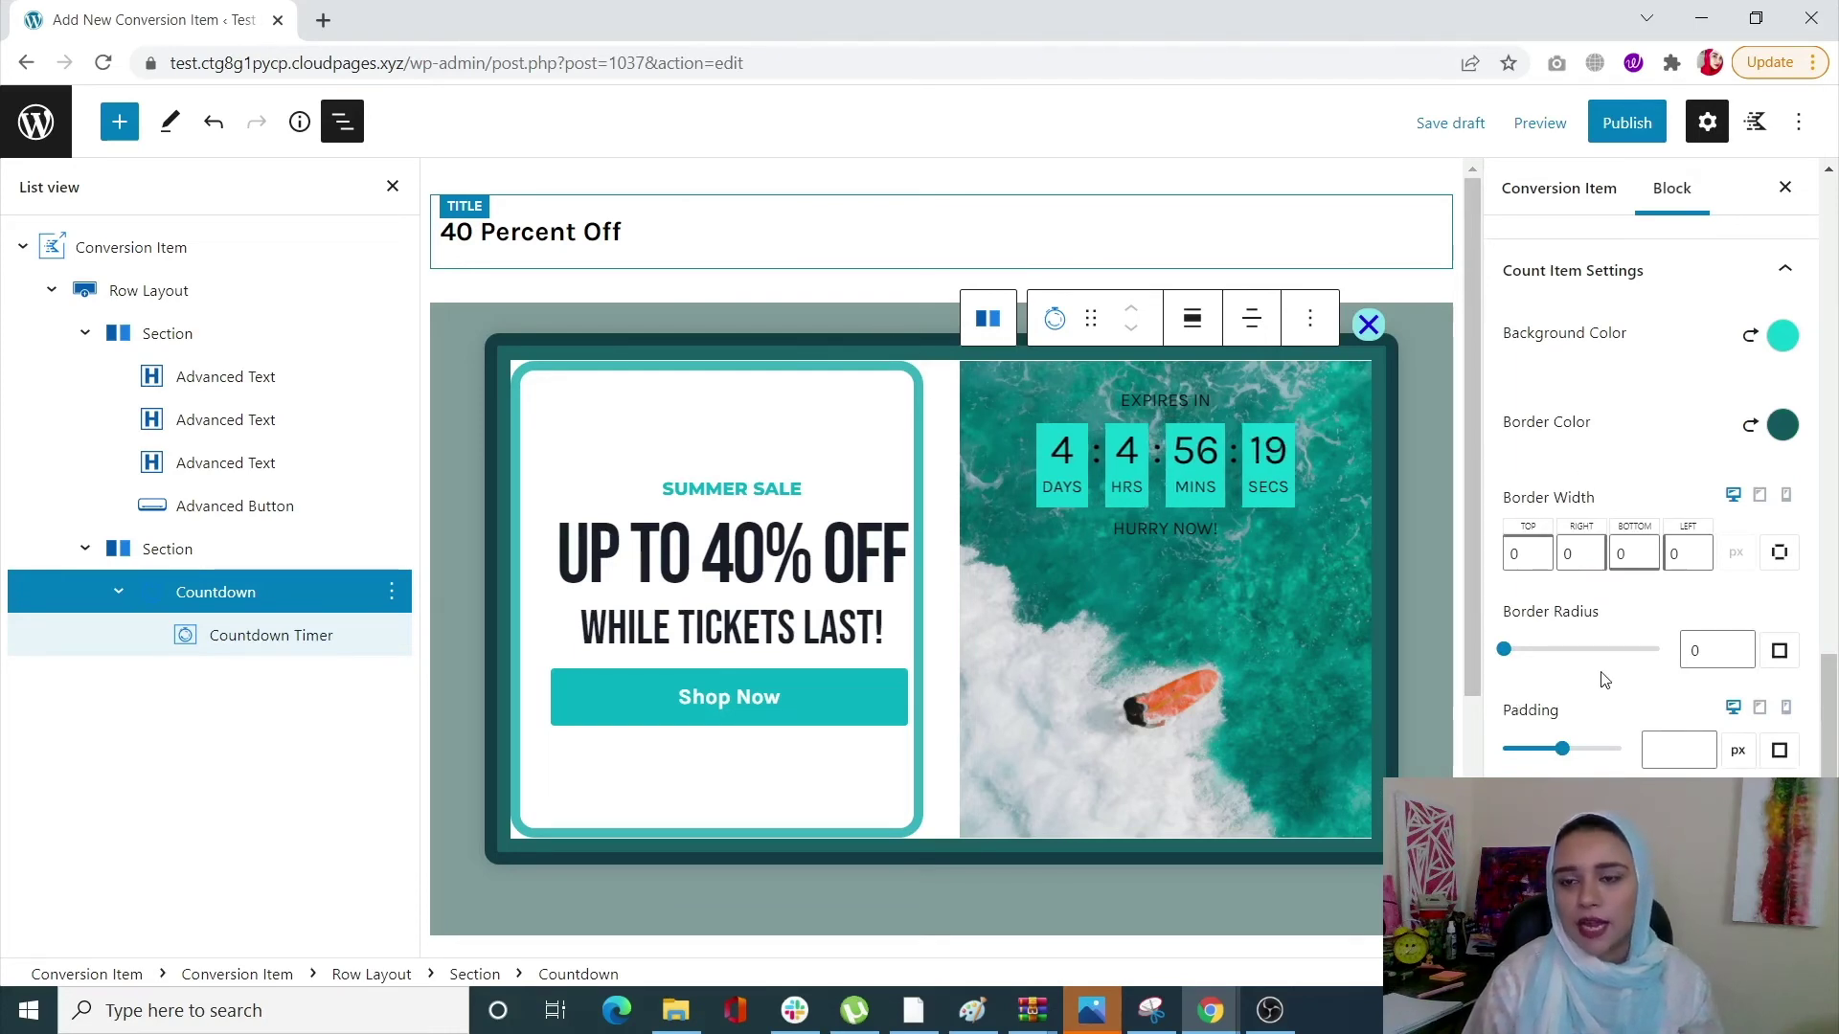
# Give the count items a border radius of 8 and a padding of 8 px.
pyautogui.scroll(-1, 1513, 613)
pyautogui.moveTo(1506, 571); pyautogui.dragTo(1516, 578)
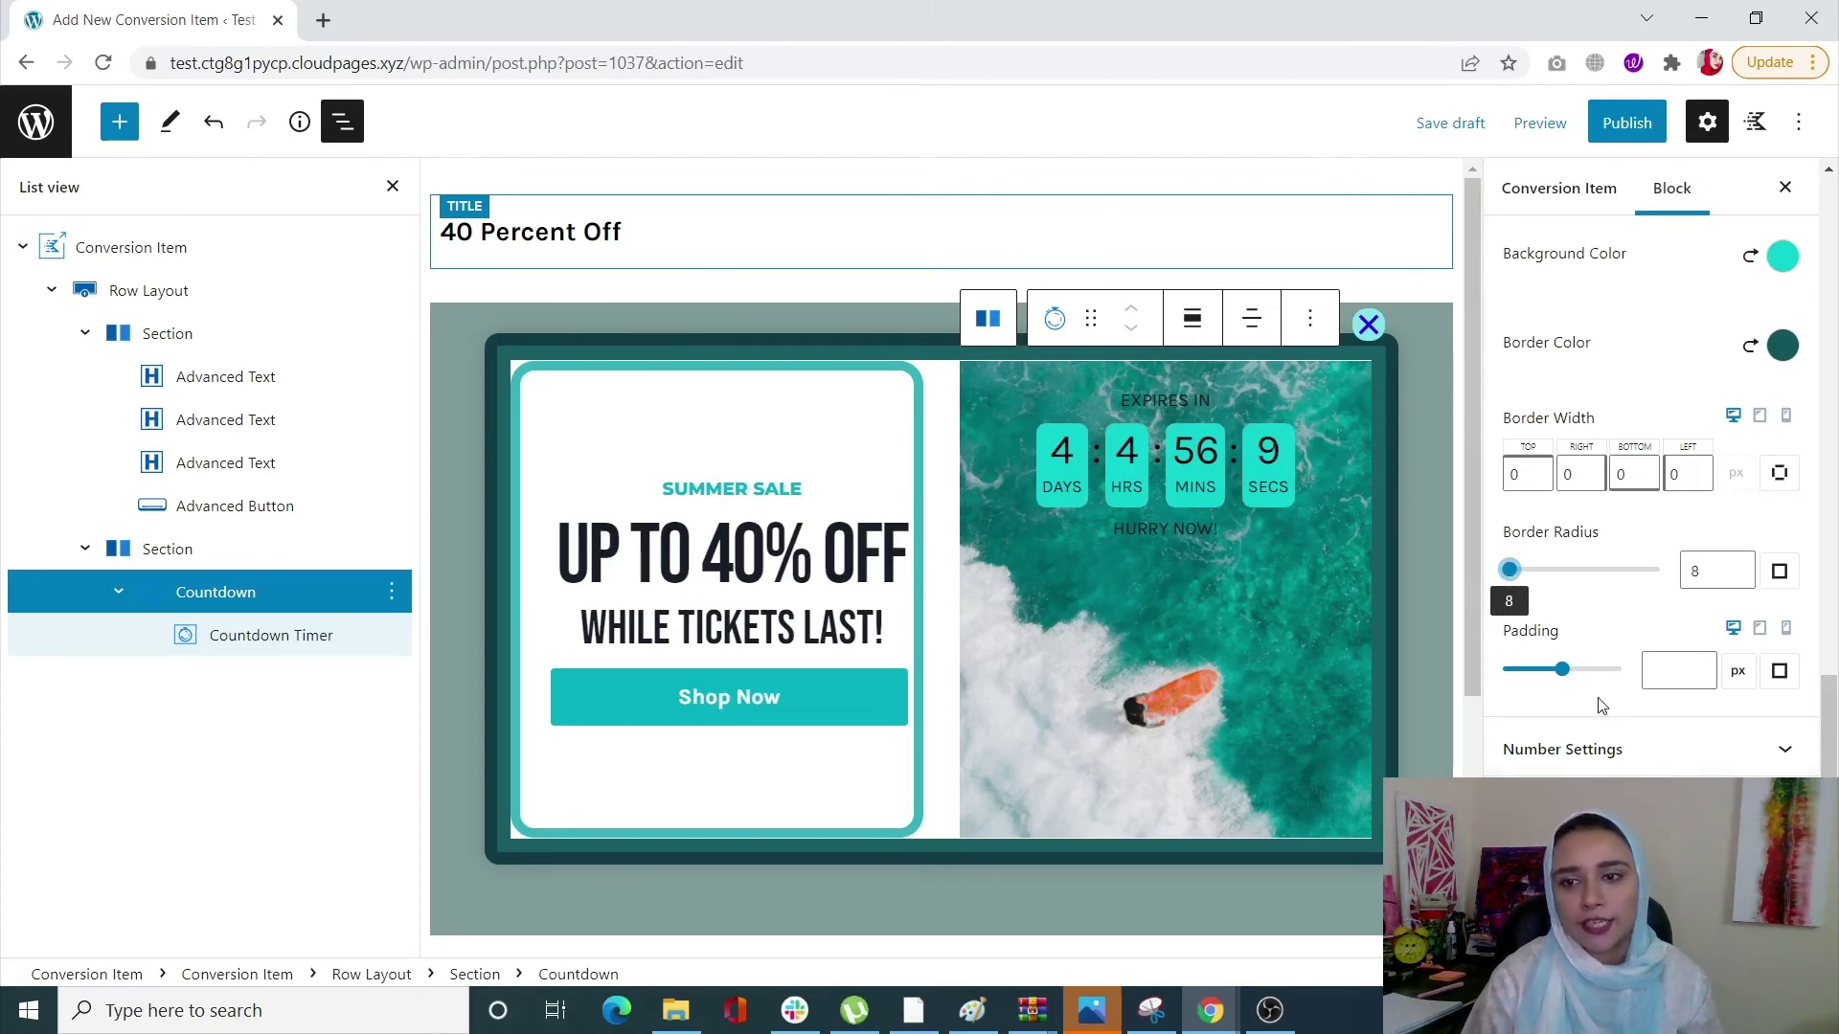
pyautogui.moveTo(1562, 670); pyautogui.dragTo(1512, 694)
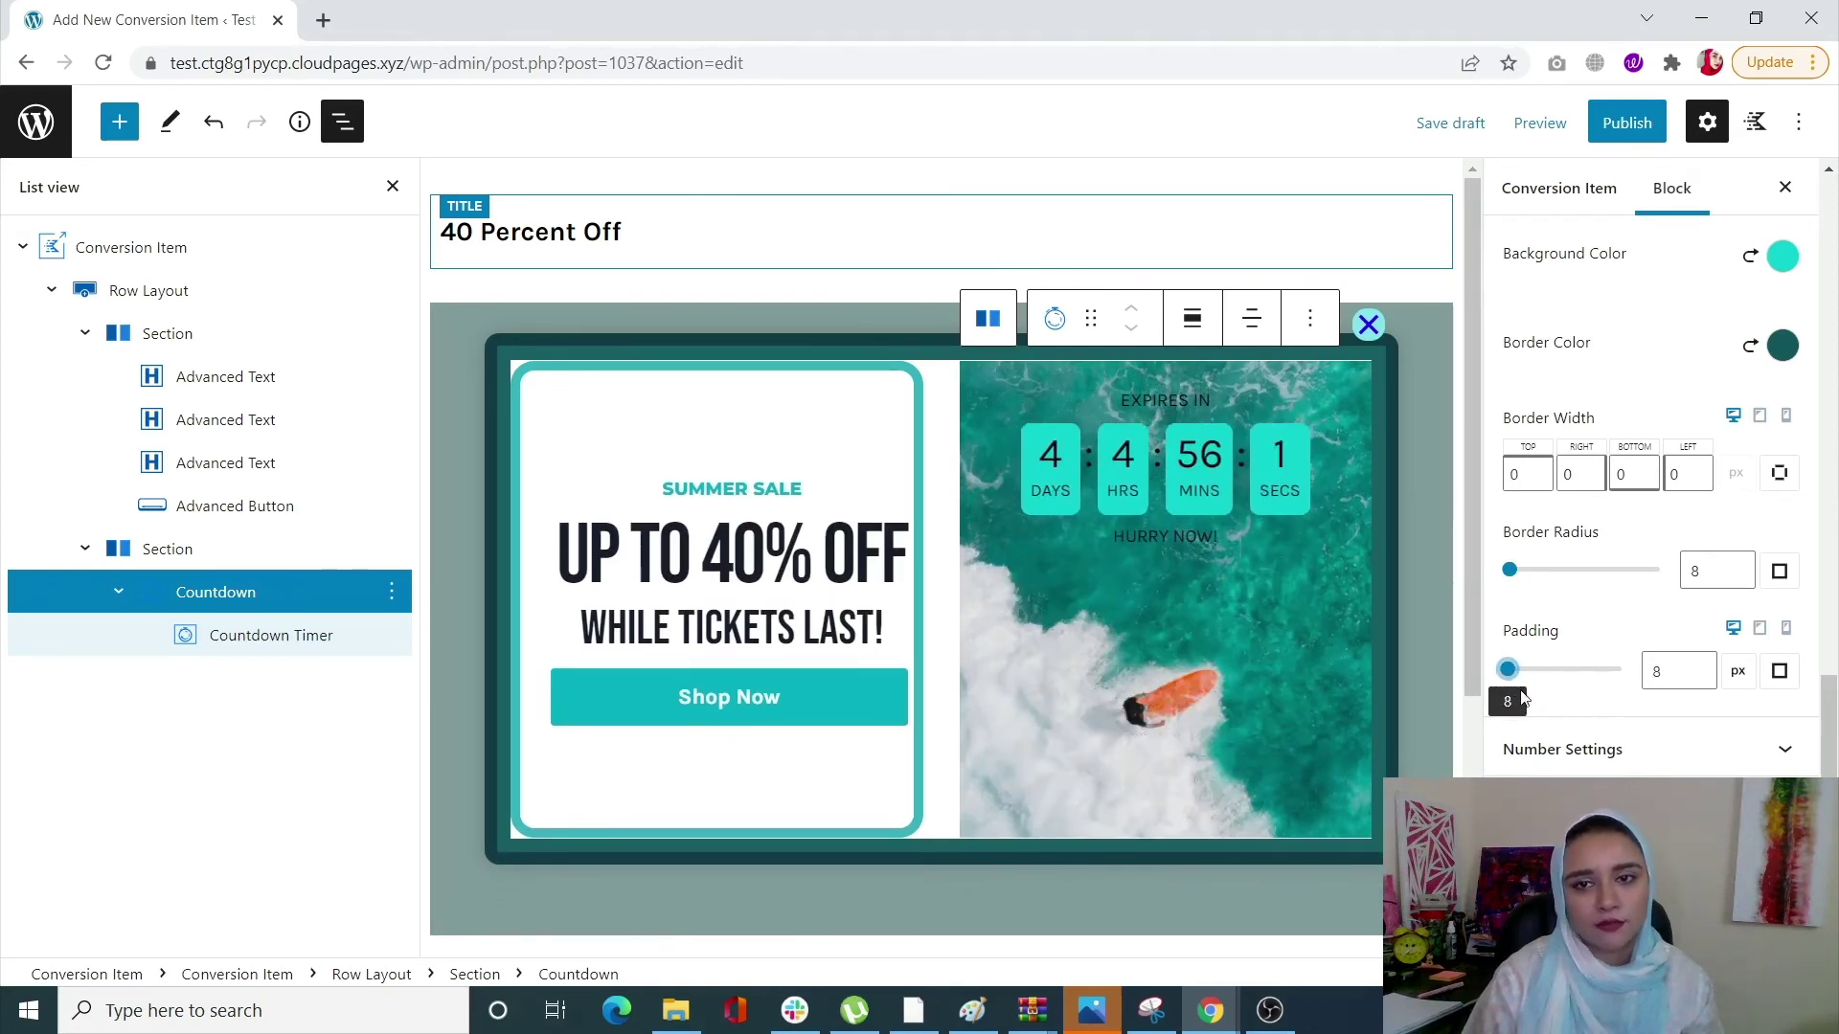
# Set the countdown numbers to font size 42 px, line height 52 px and letter spacing 0.5 px.
pyautogui.scroll(-3, 1645, 594)
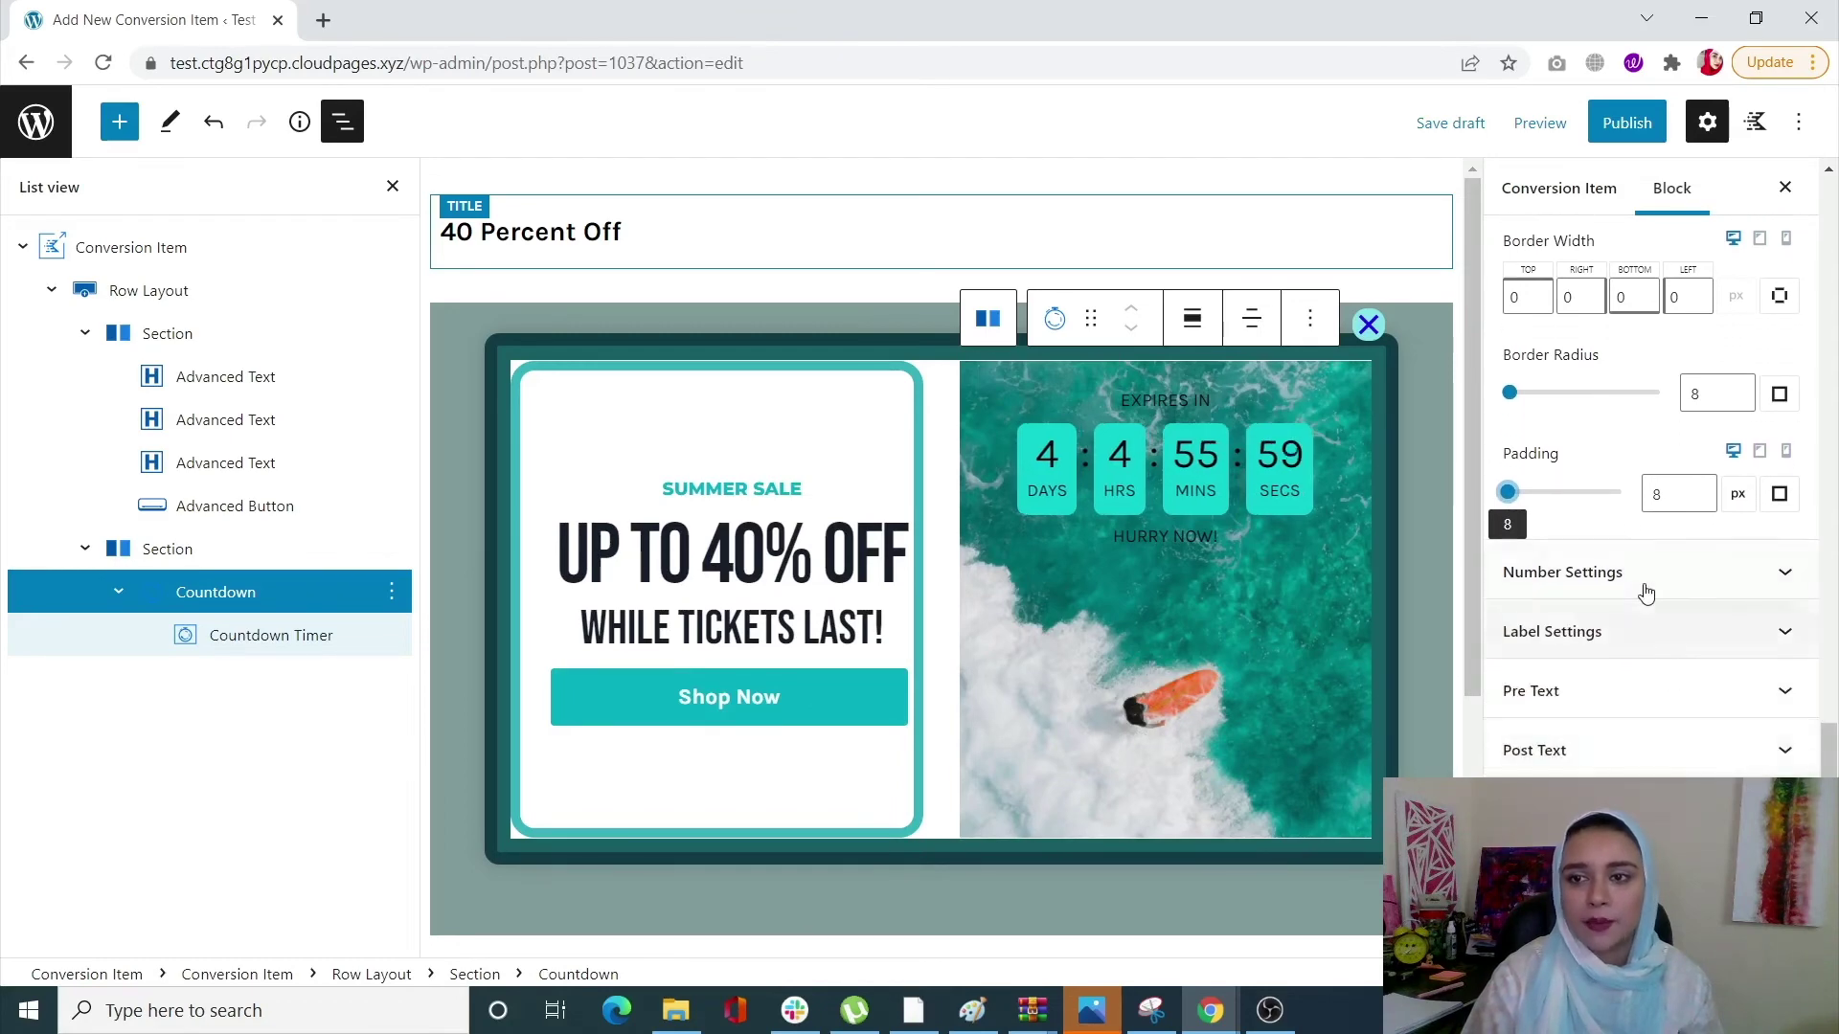
pyautogui.click(1646, 594)
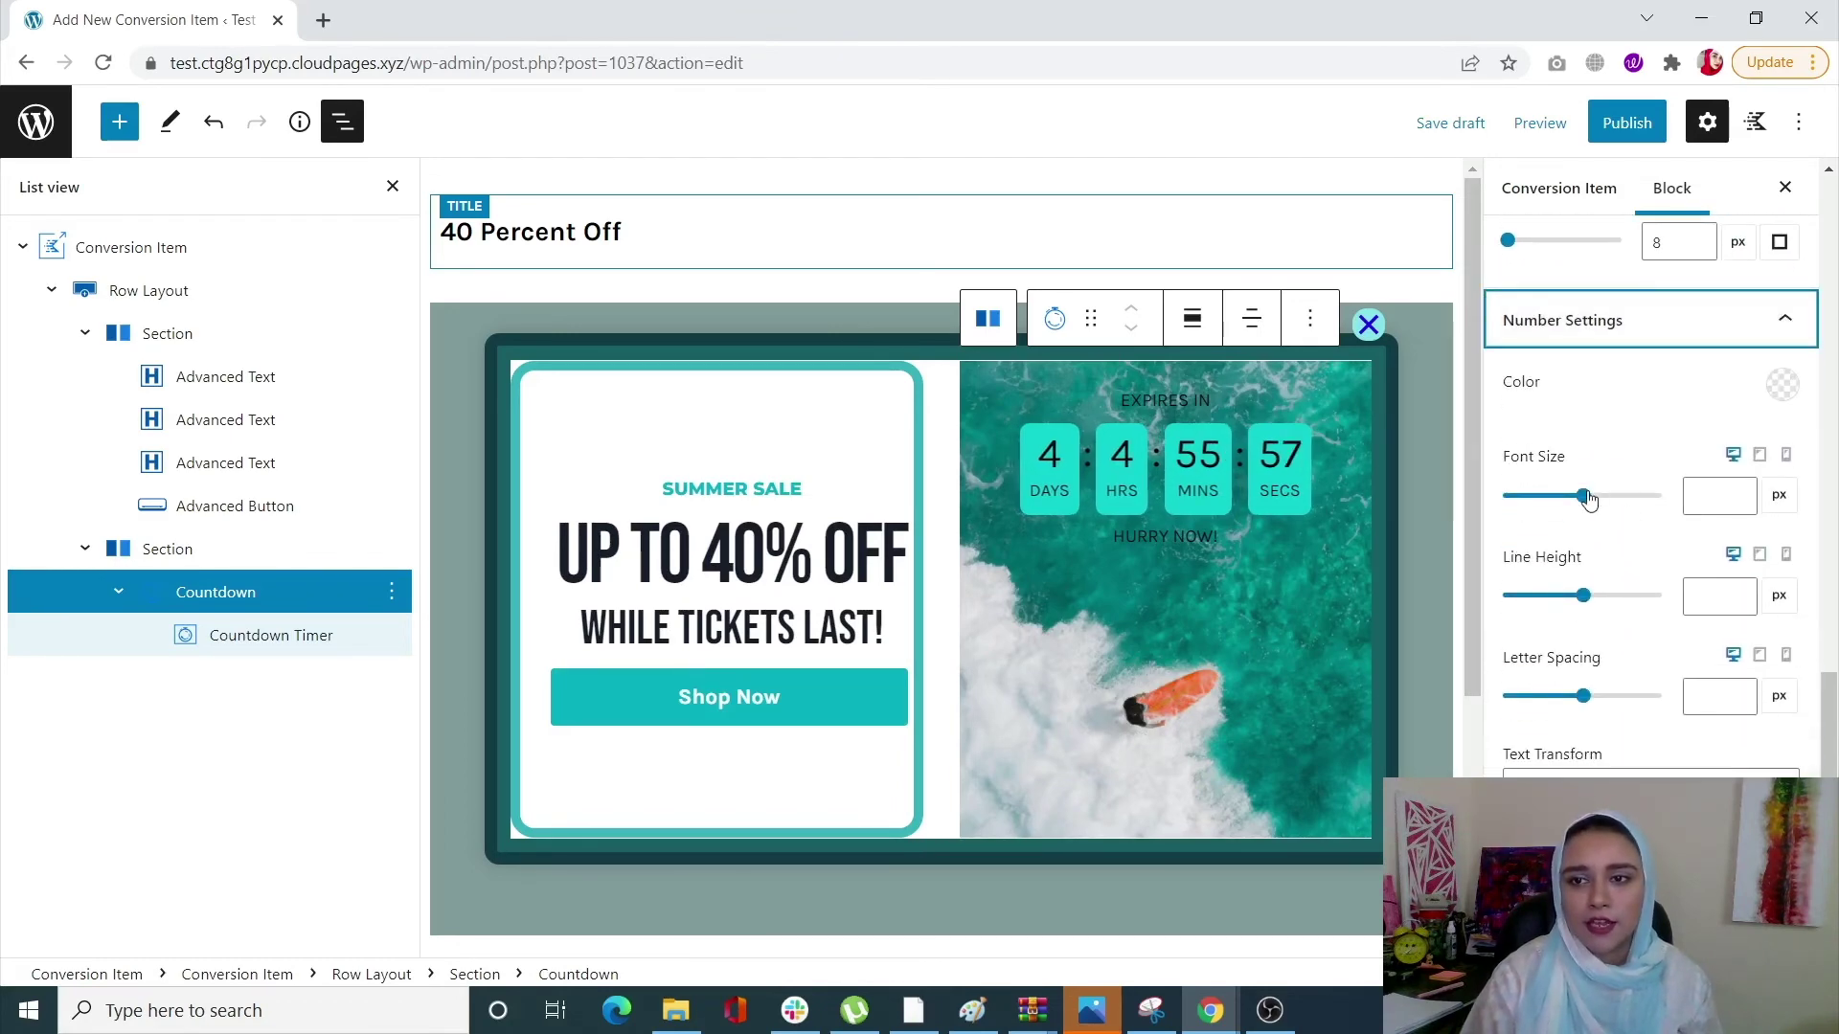
pyautogui.moveTo(1588, 500); pyautogui.dragTo(1534, 500)
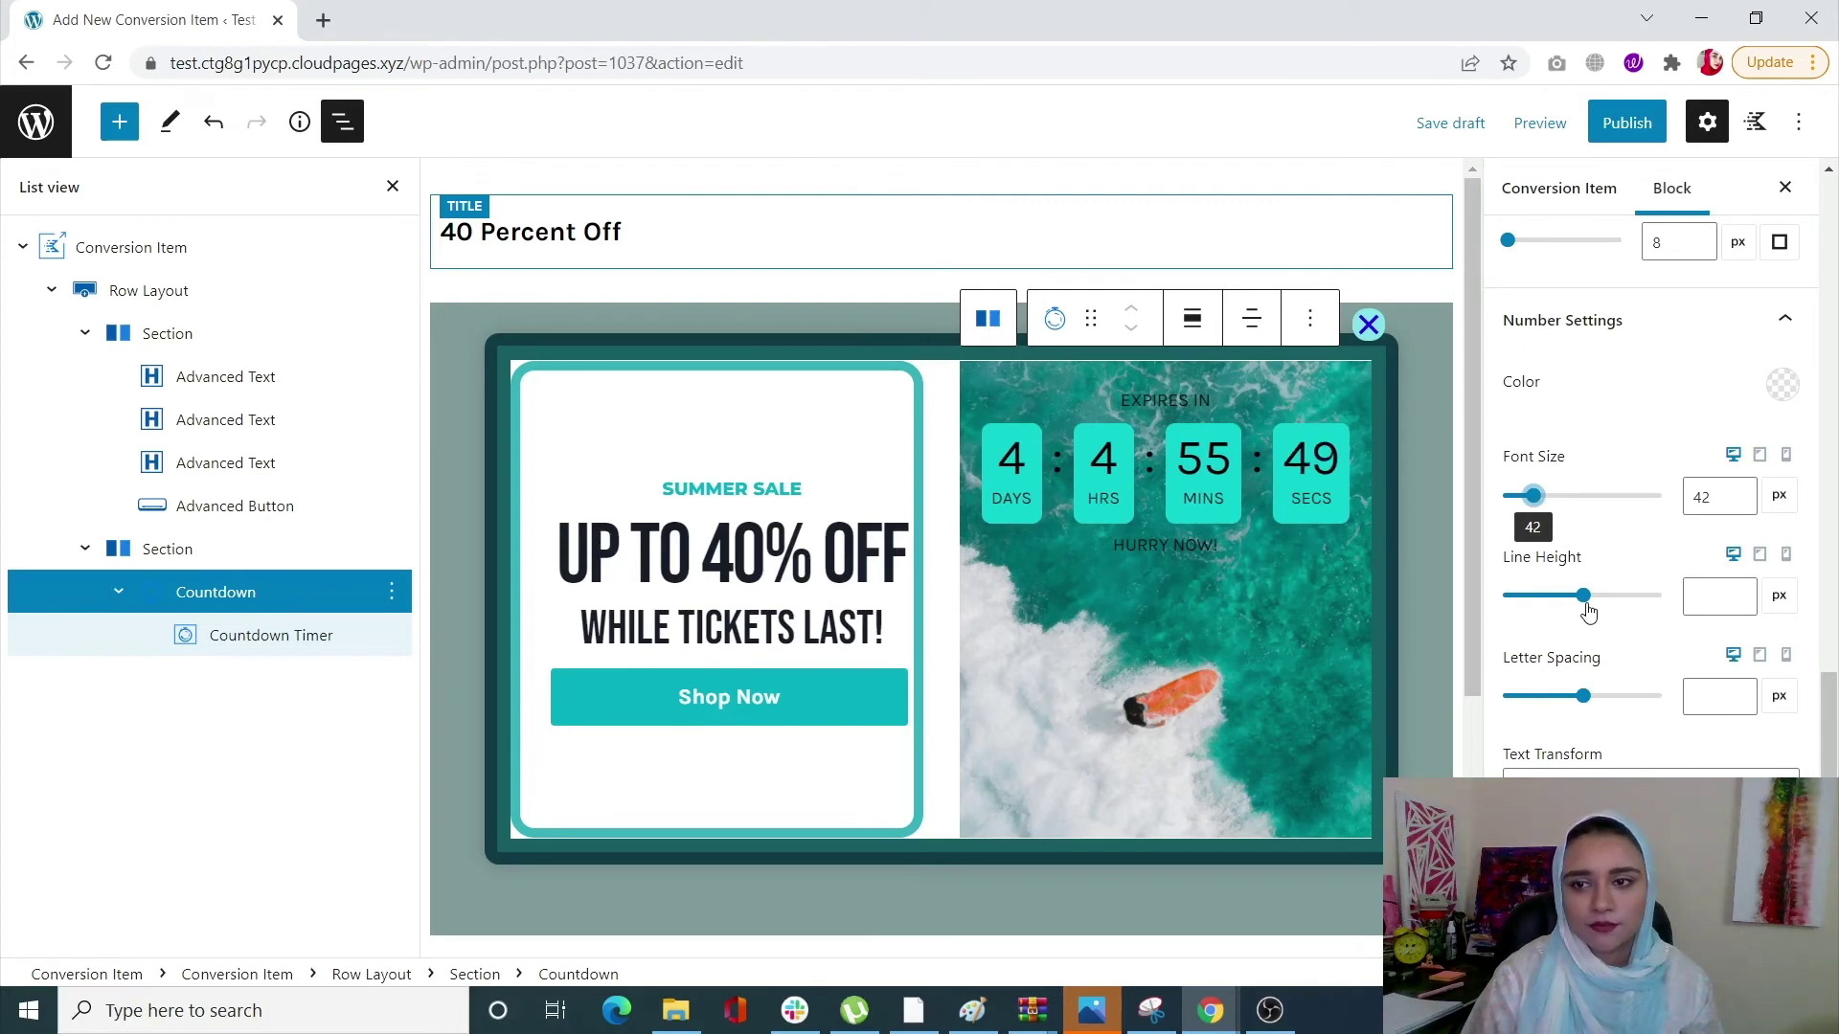
pyautogui.moveTo(1585, 596); pyautogui.dragTo(1543, 597)
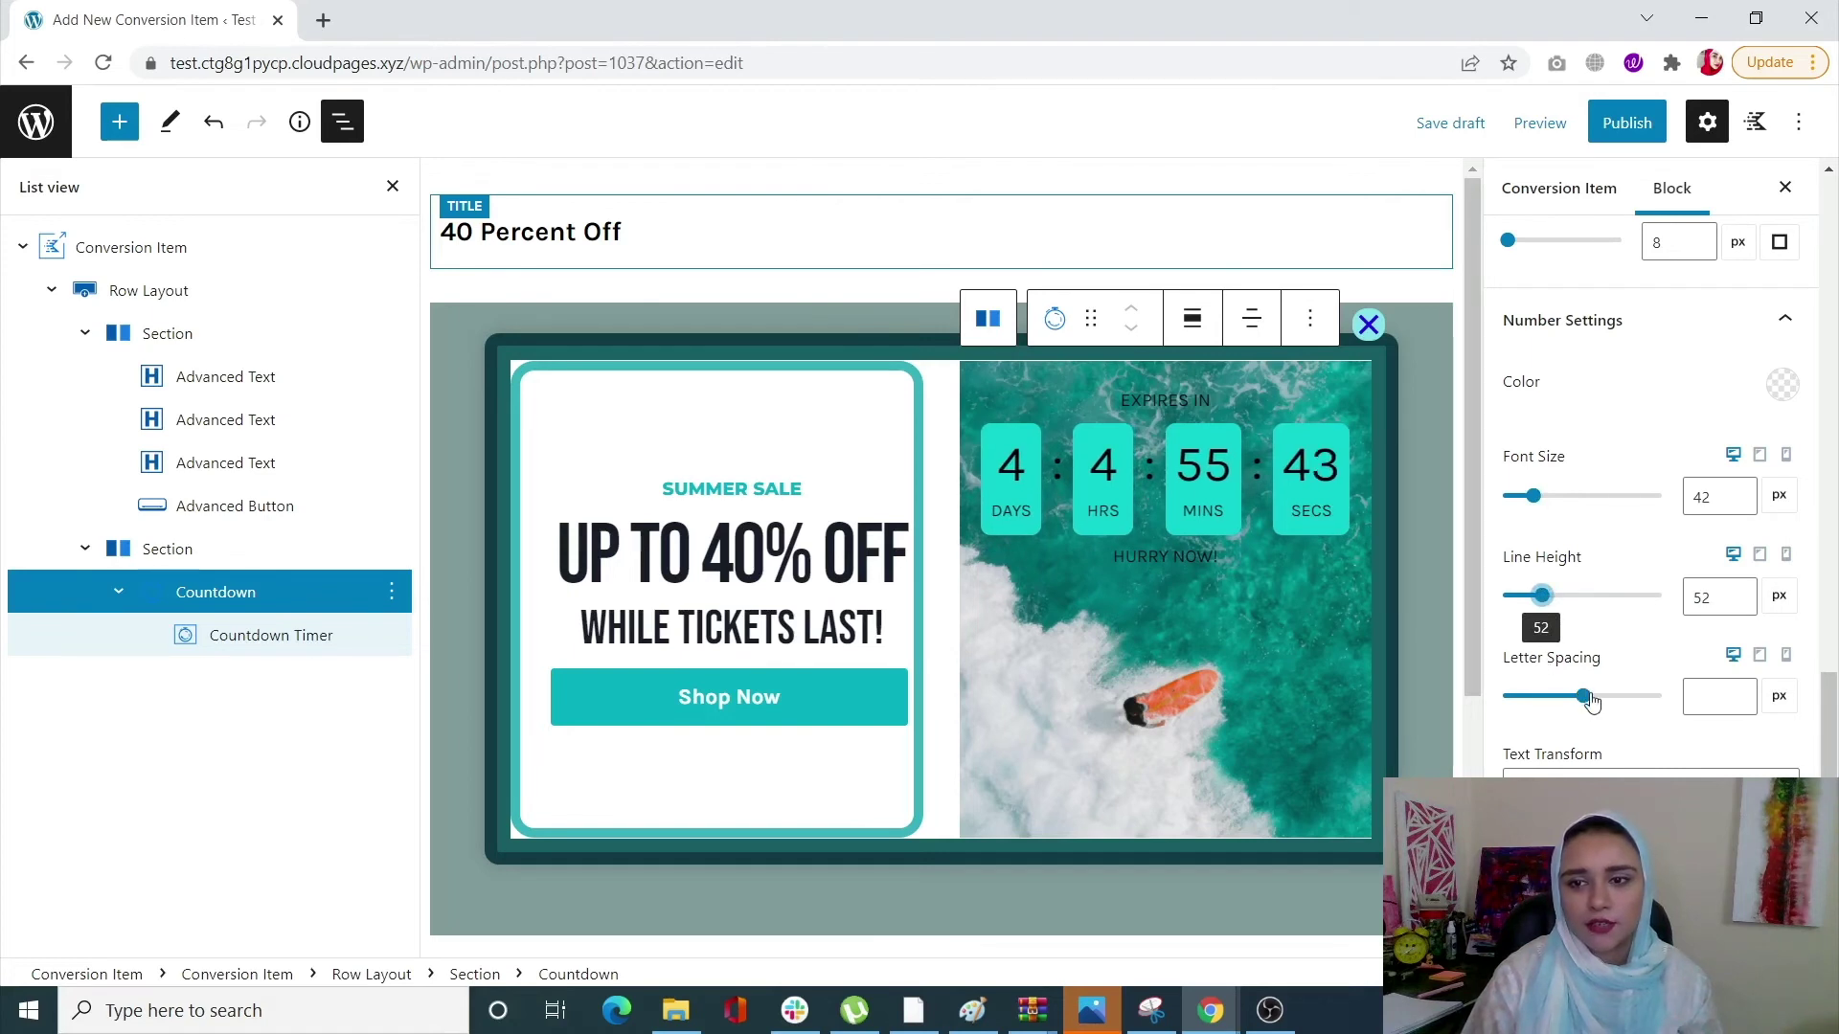
pyautogui.moveTo(1590, 703); pyautogui.dragTo(1550, 696)
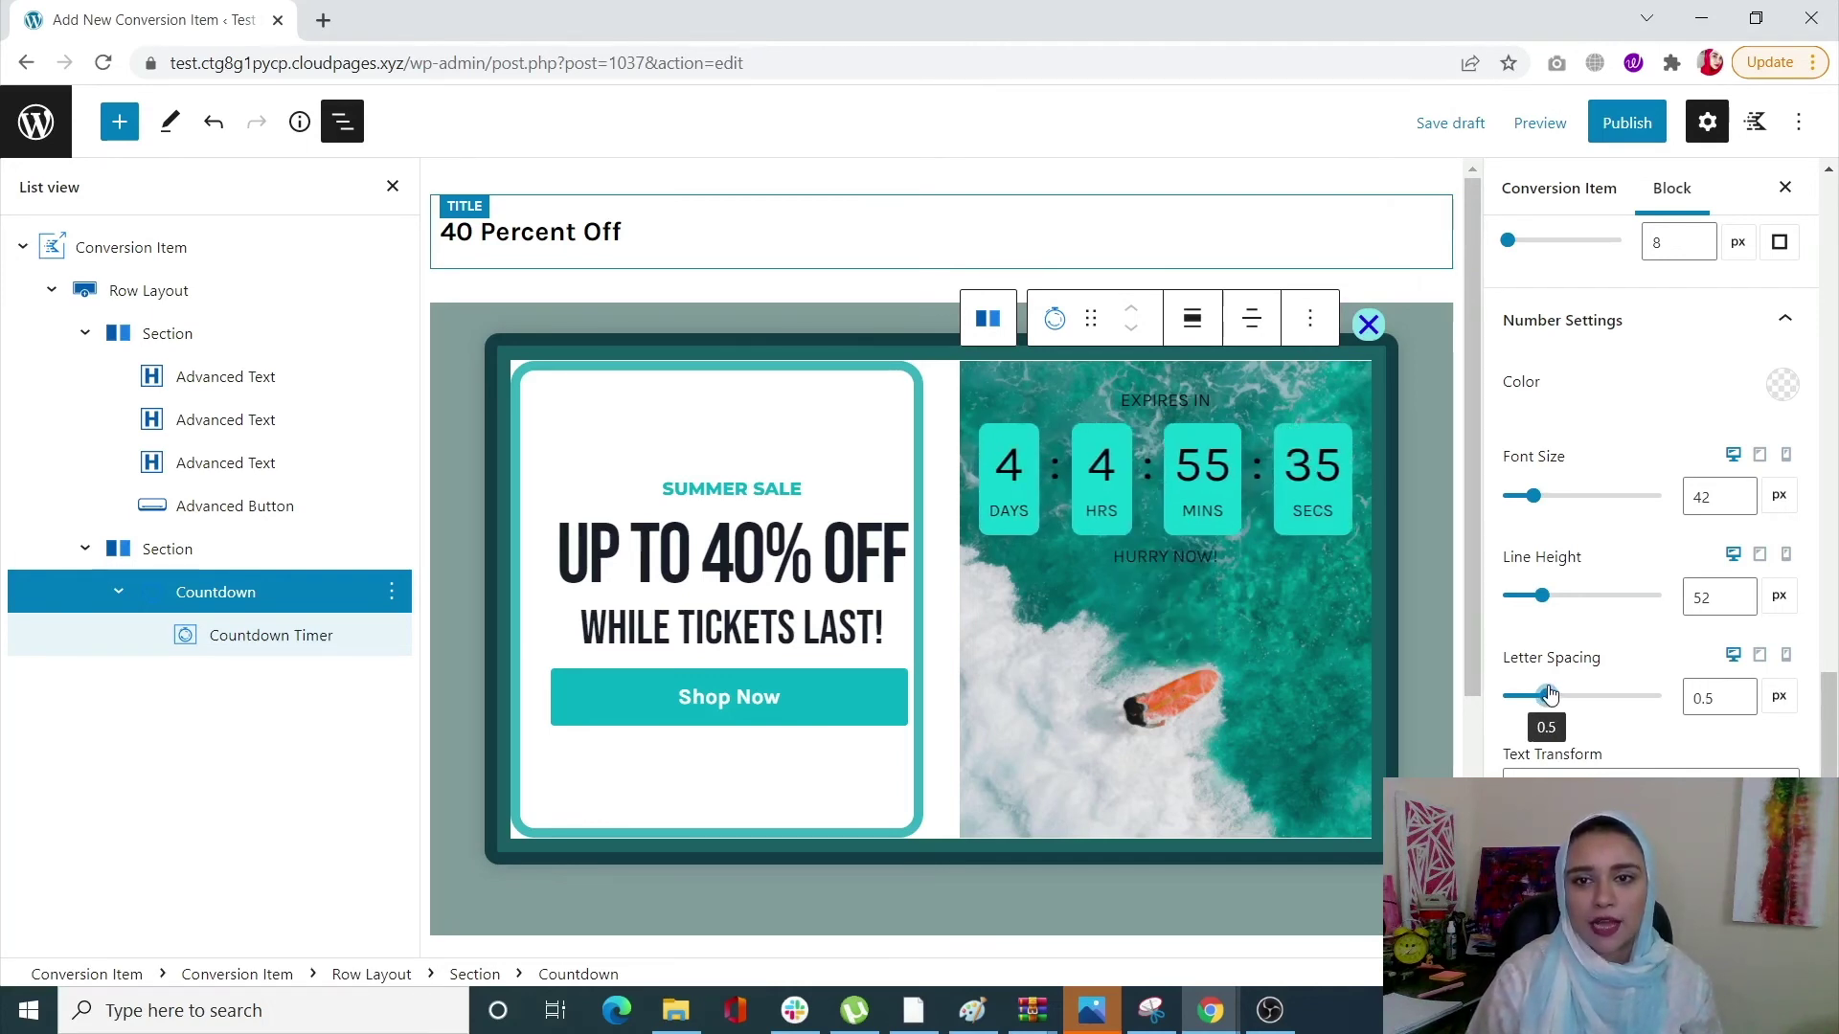
# Try the Capitalize text transform on the countdown numbers, then set it to Lowercase.
pyautogui.scroll(-5, 1751, 499)
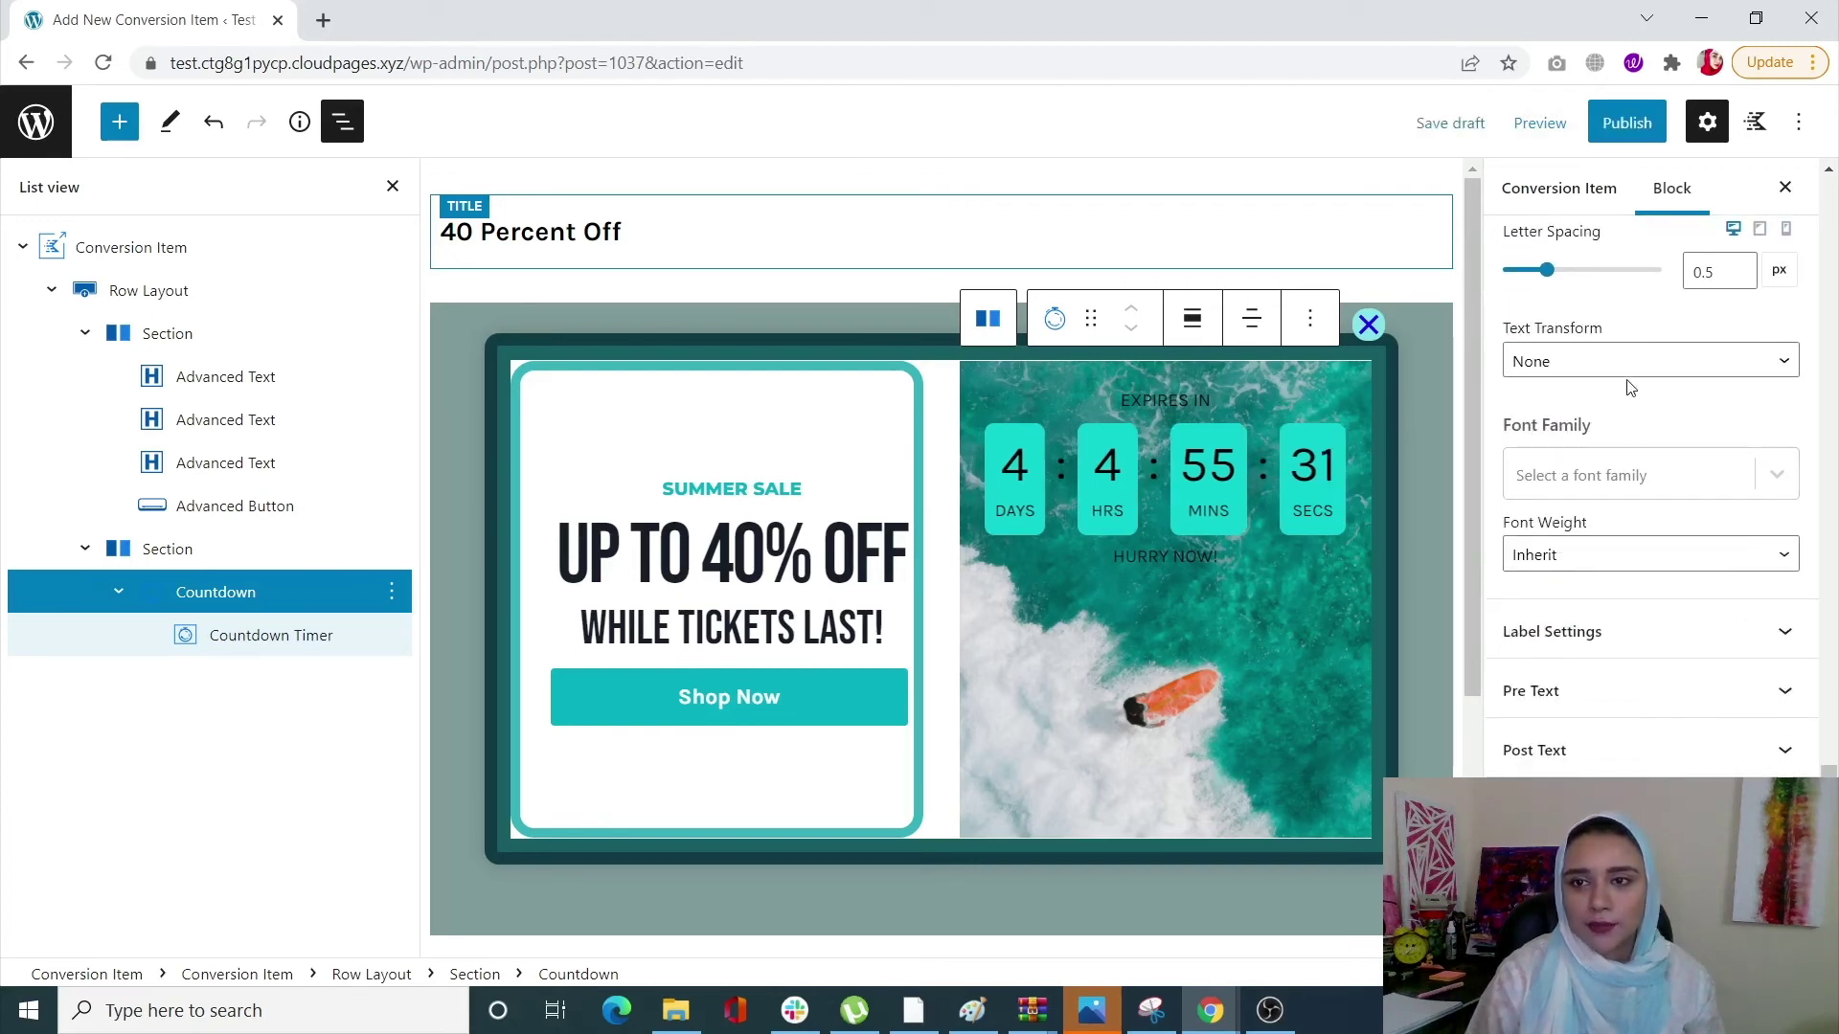
pyautogui.click(1621, 363)
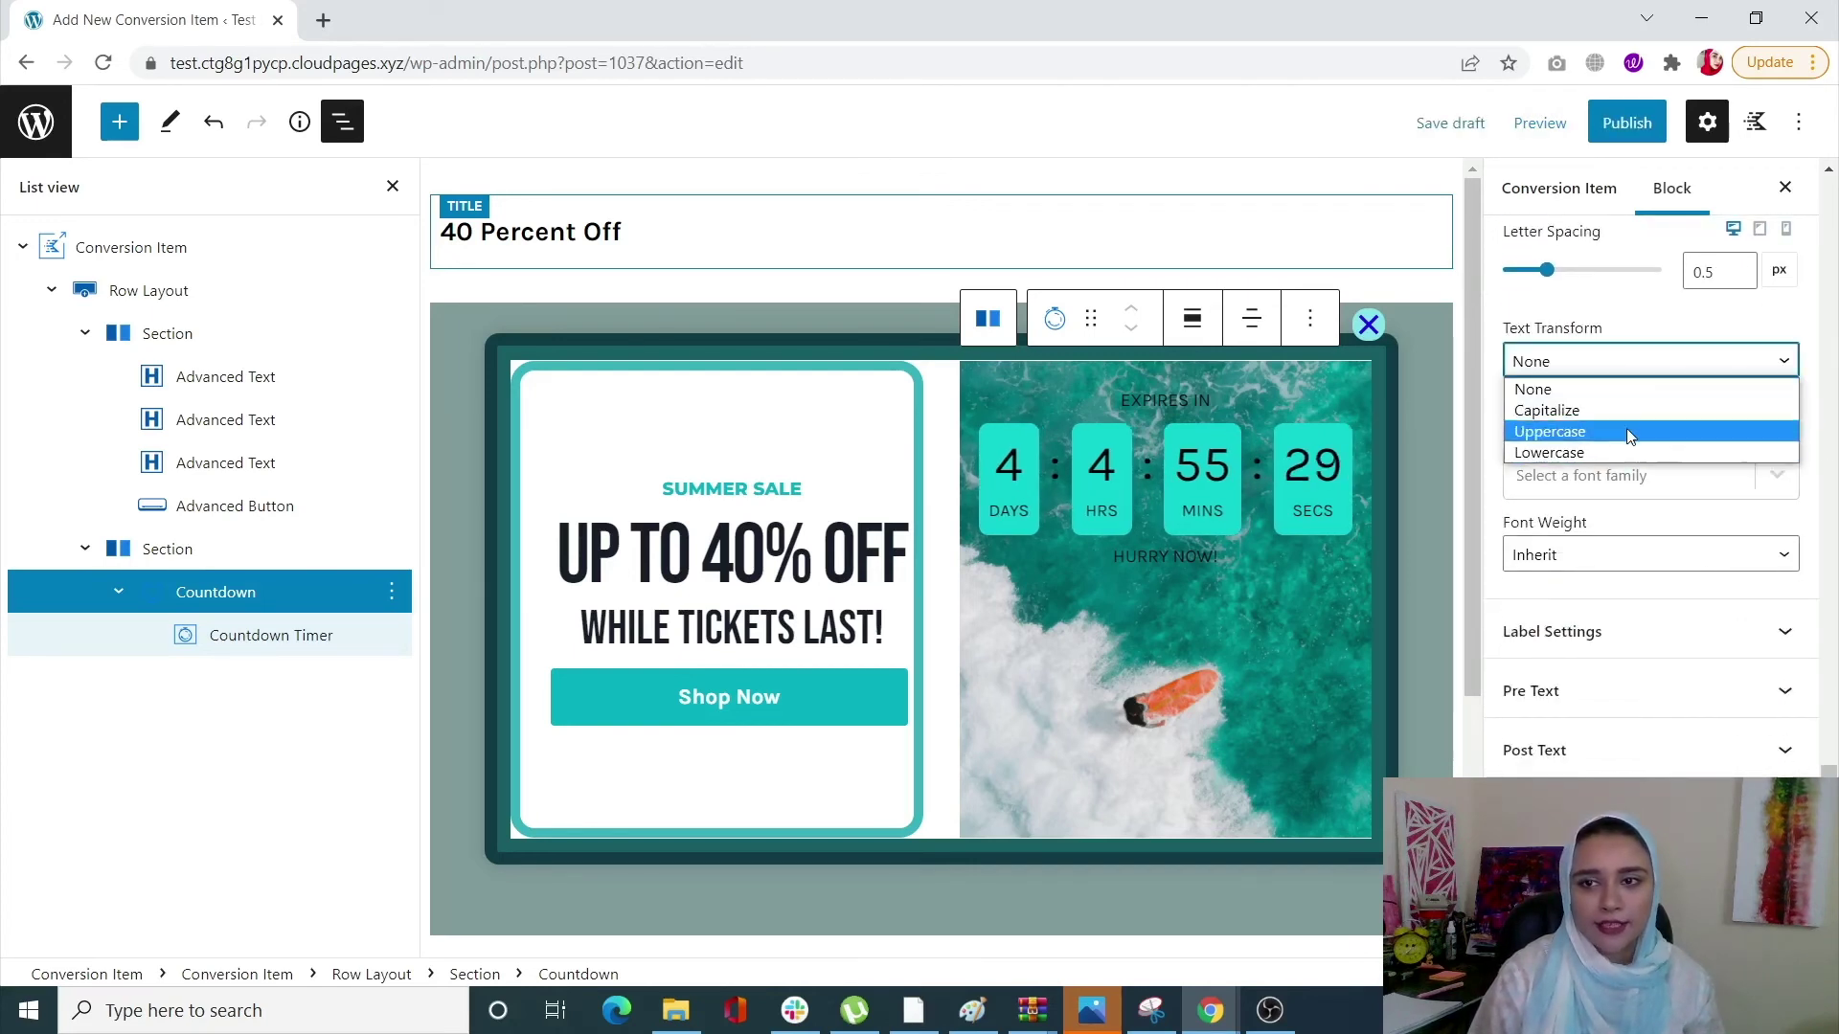
pyautogui.click(1621, 410)
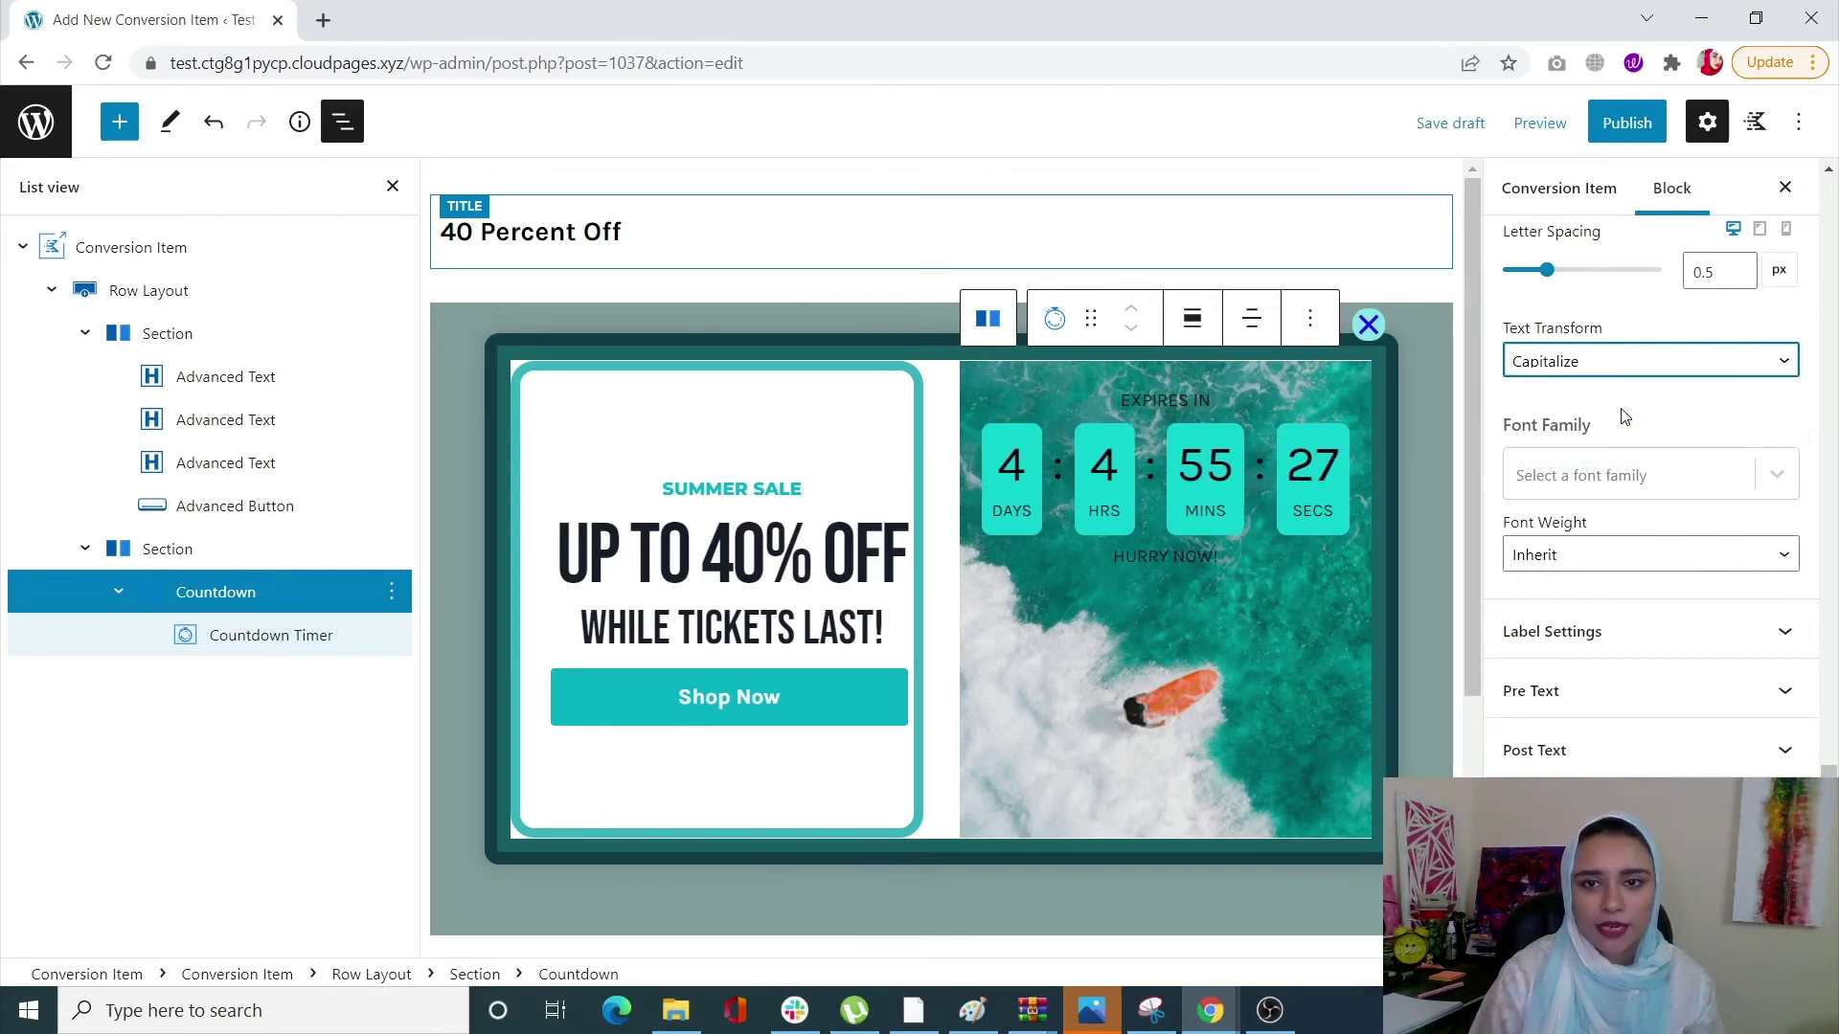
pyautogui.click(1615, 370)
pyautogui.click(1613, 453)
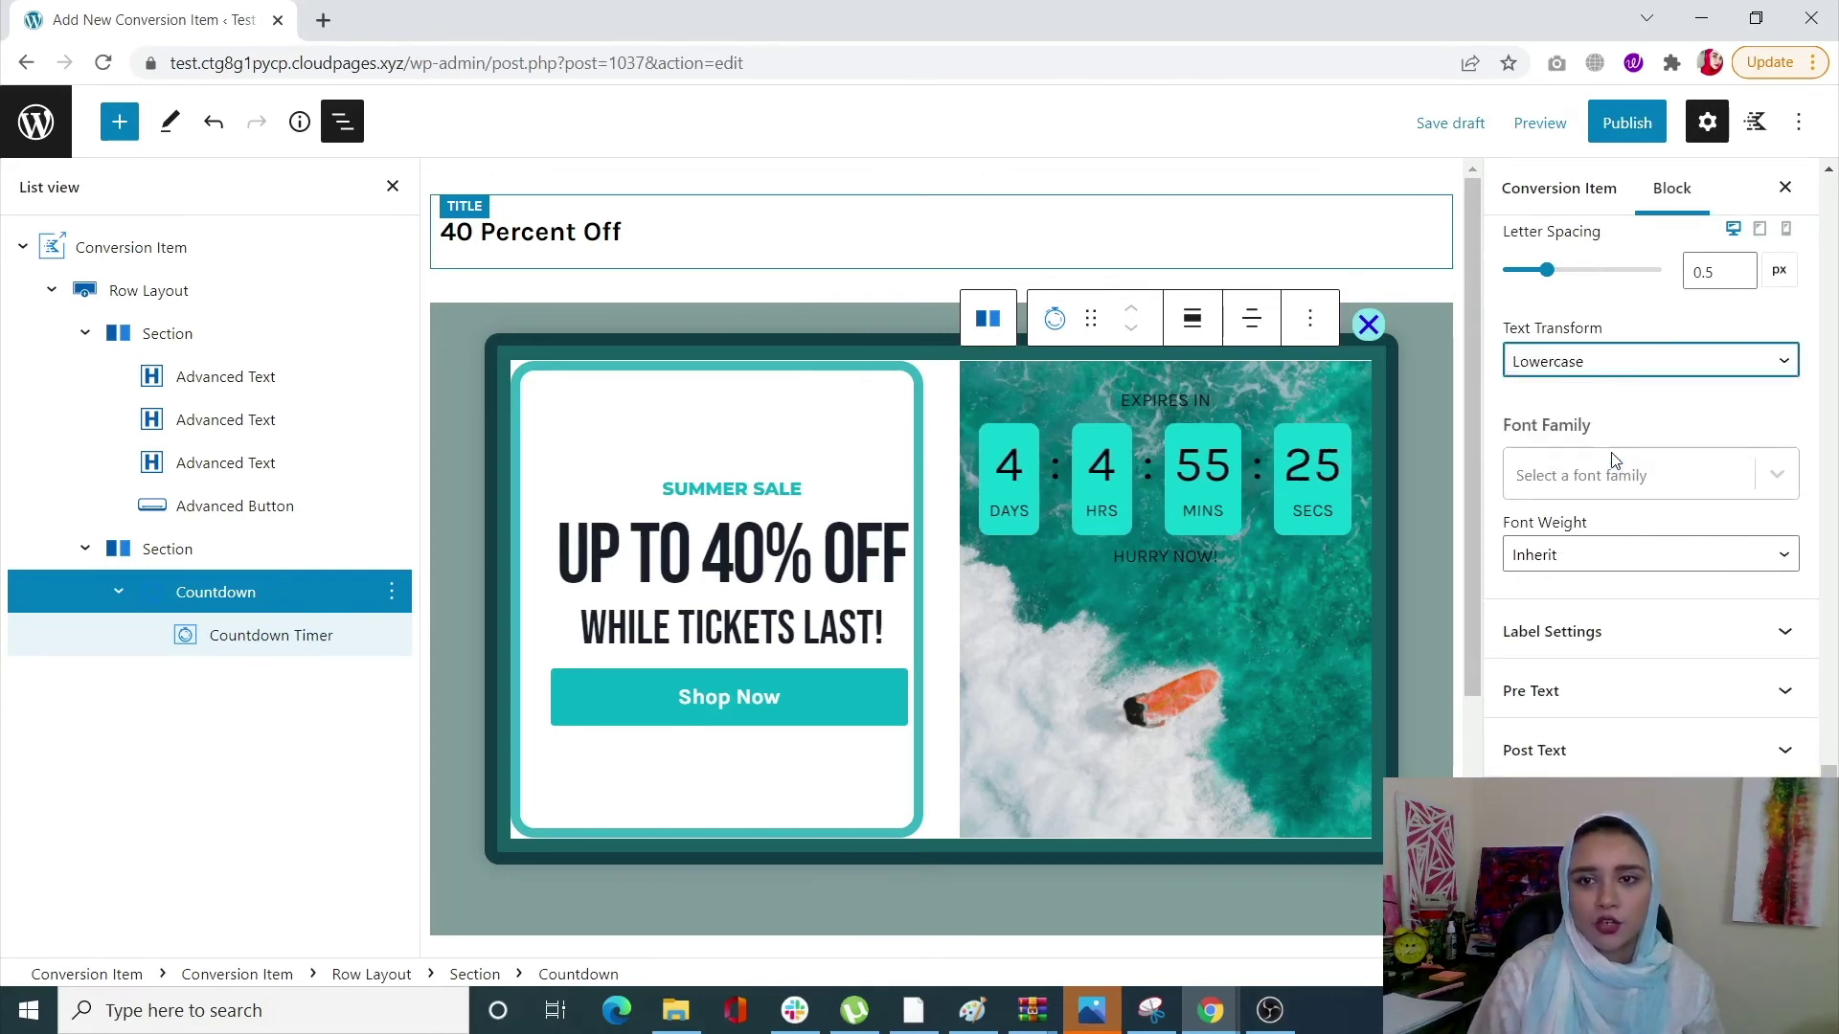
# Set the text transform of the countdown numbers to Capitalize and close the number settings.
pyautogui.click(1594, 370)
pyautogui.click(1613, 413)
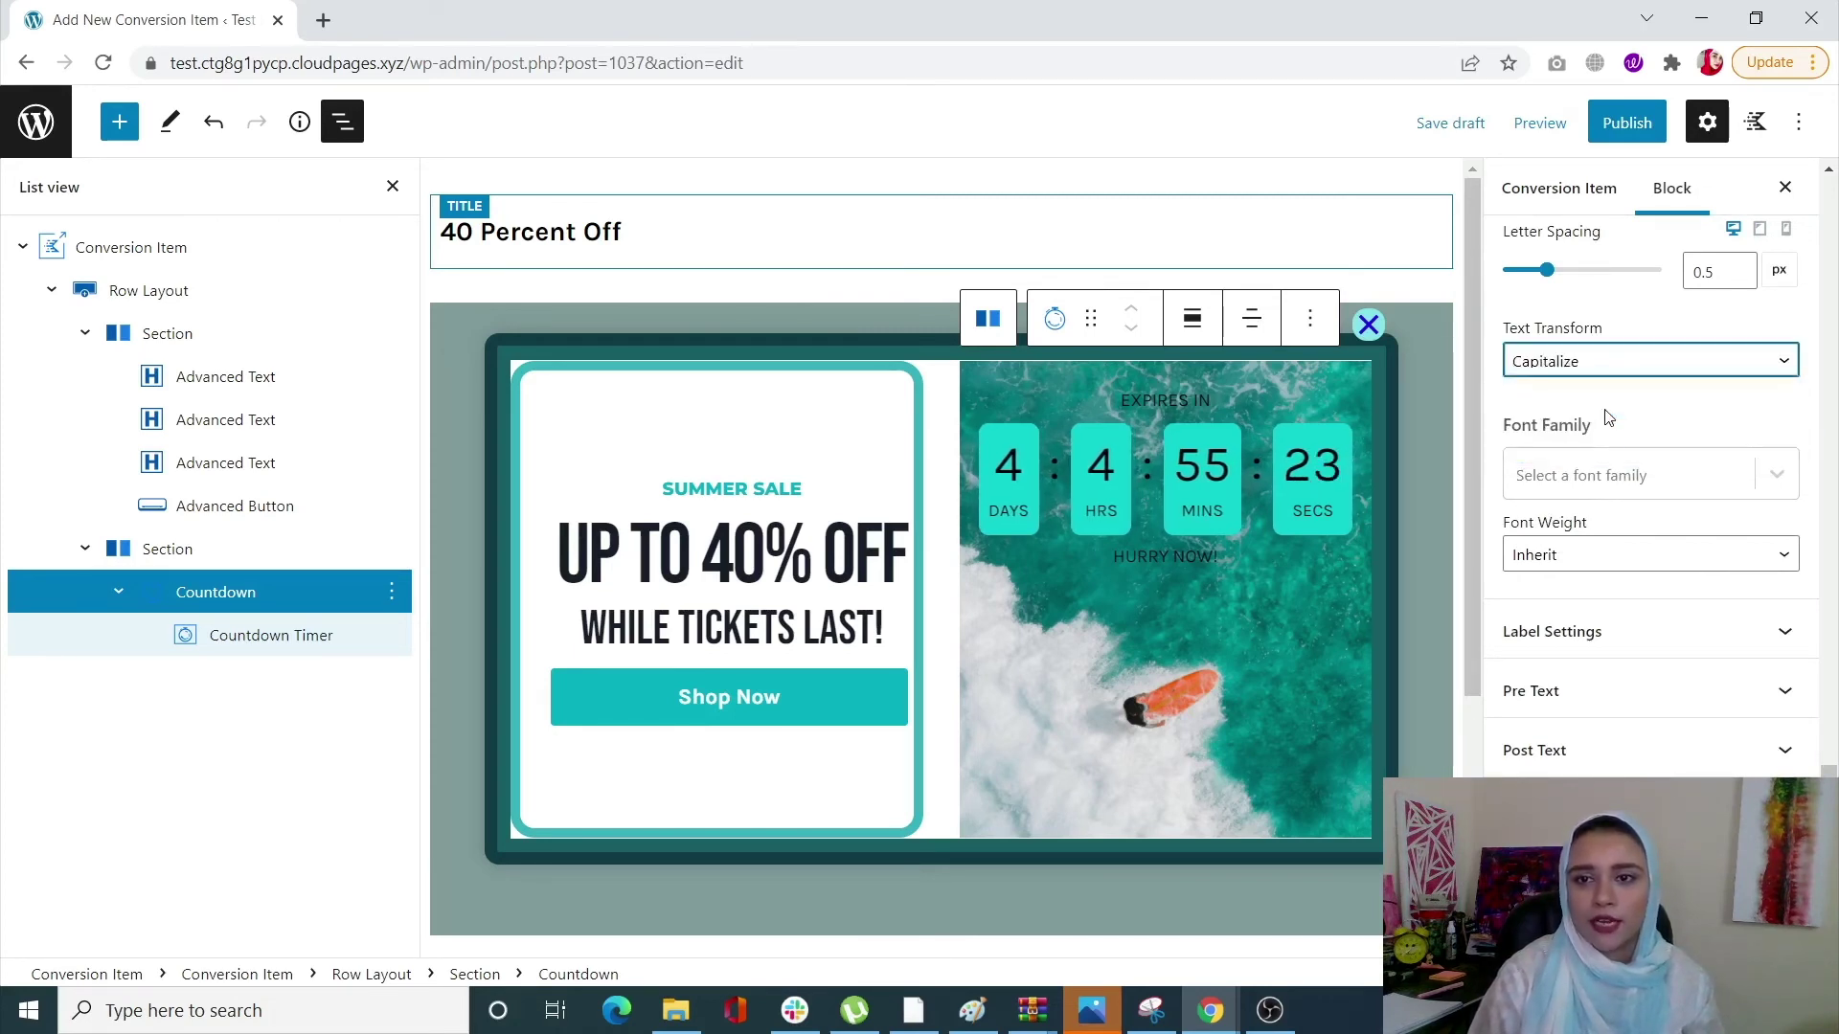
pyautogui.scroll(4, 1618, 575)
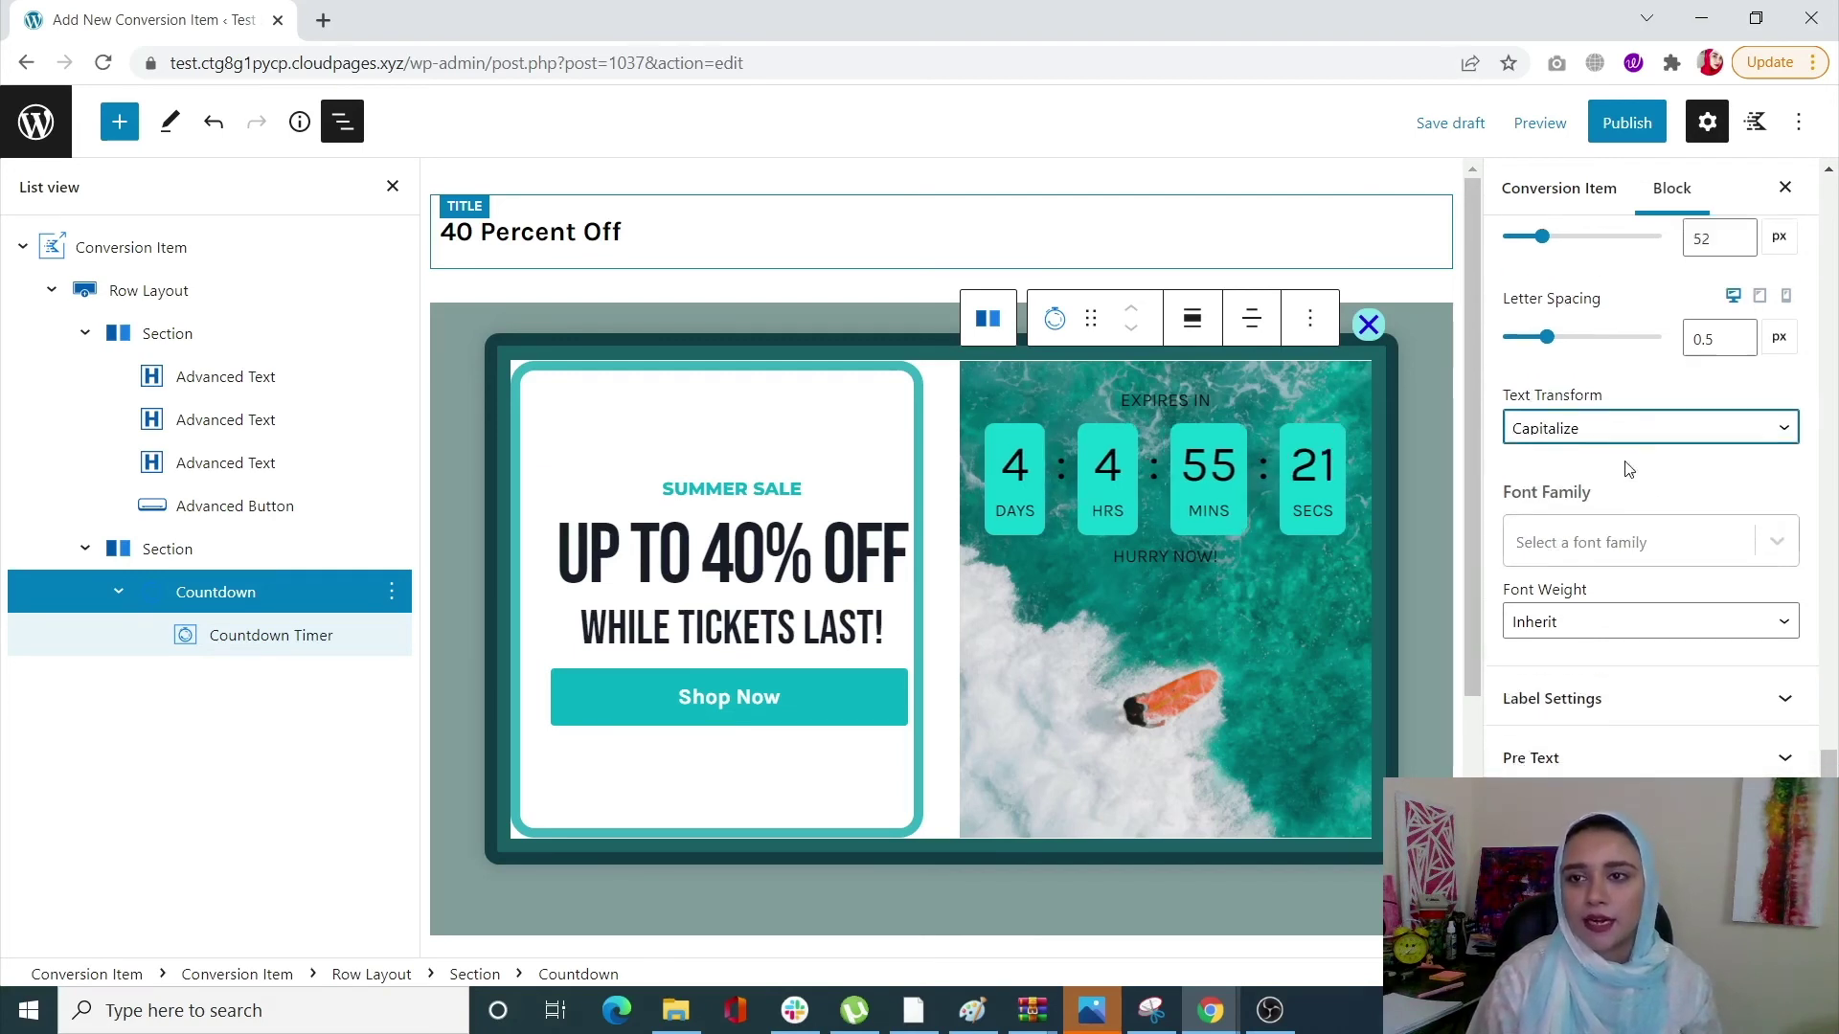
pyautogui.scroll(1, 1734, 483)
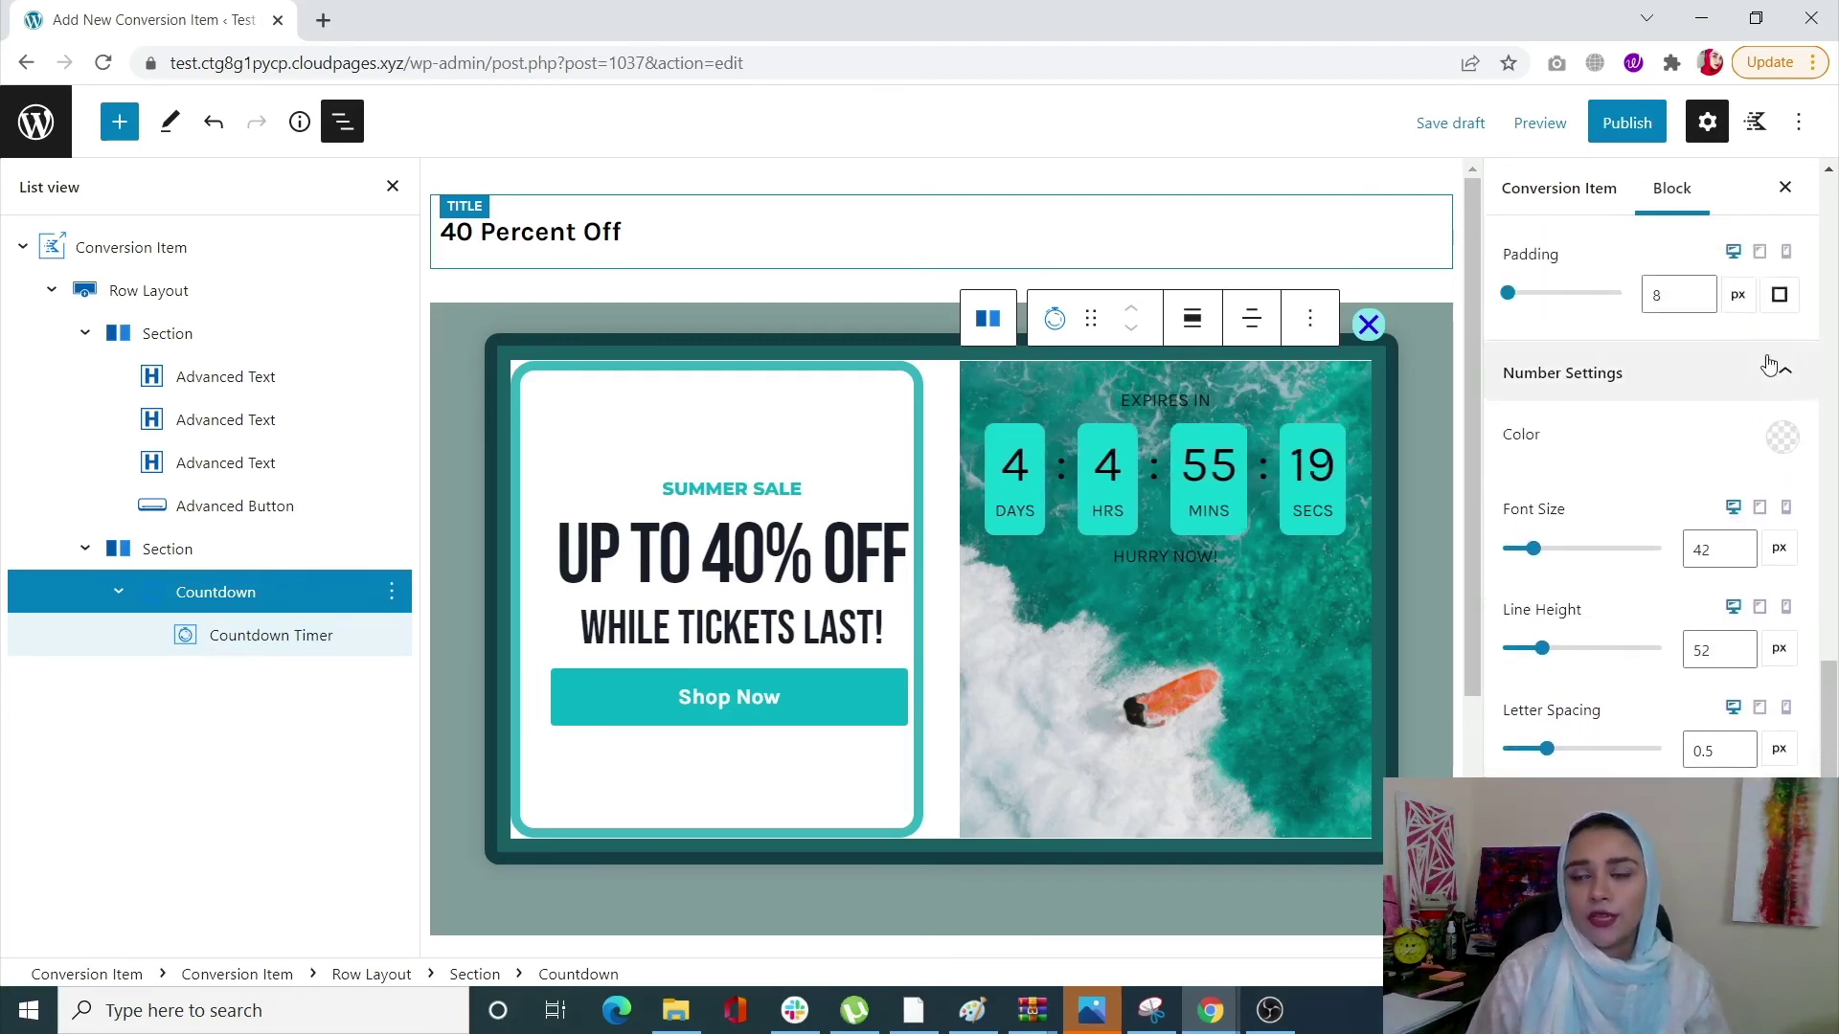
pyautogui.click(1778, 372)
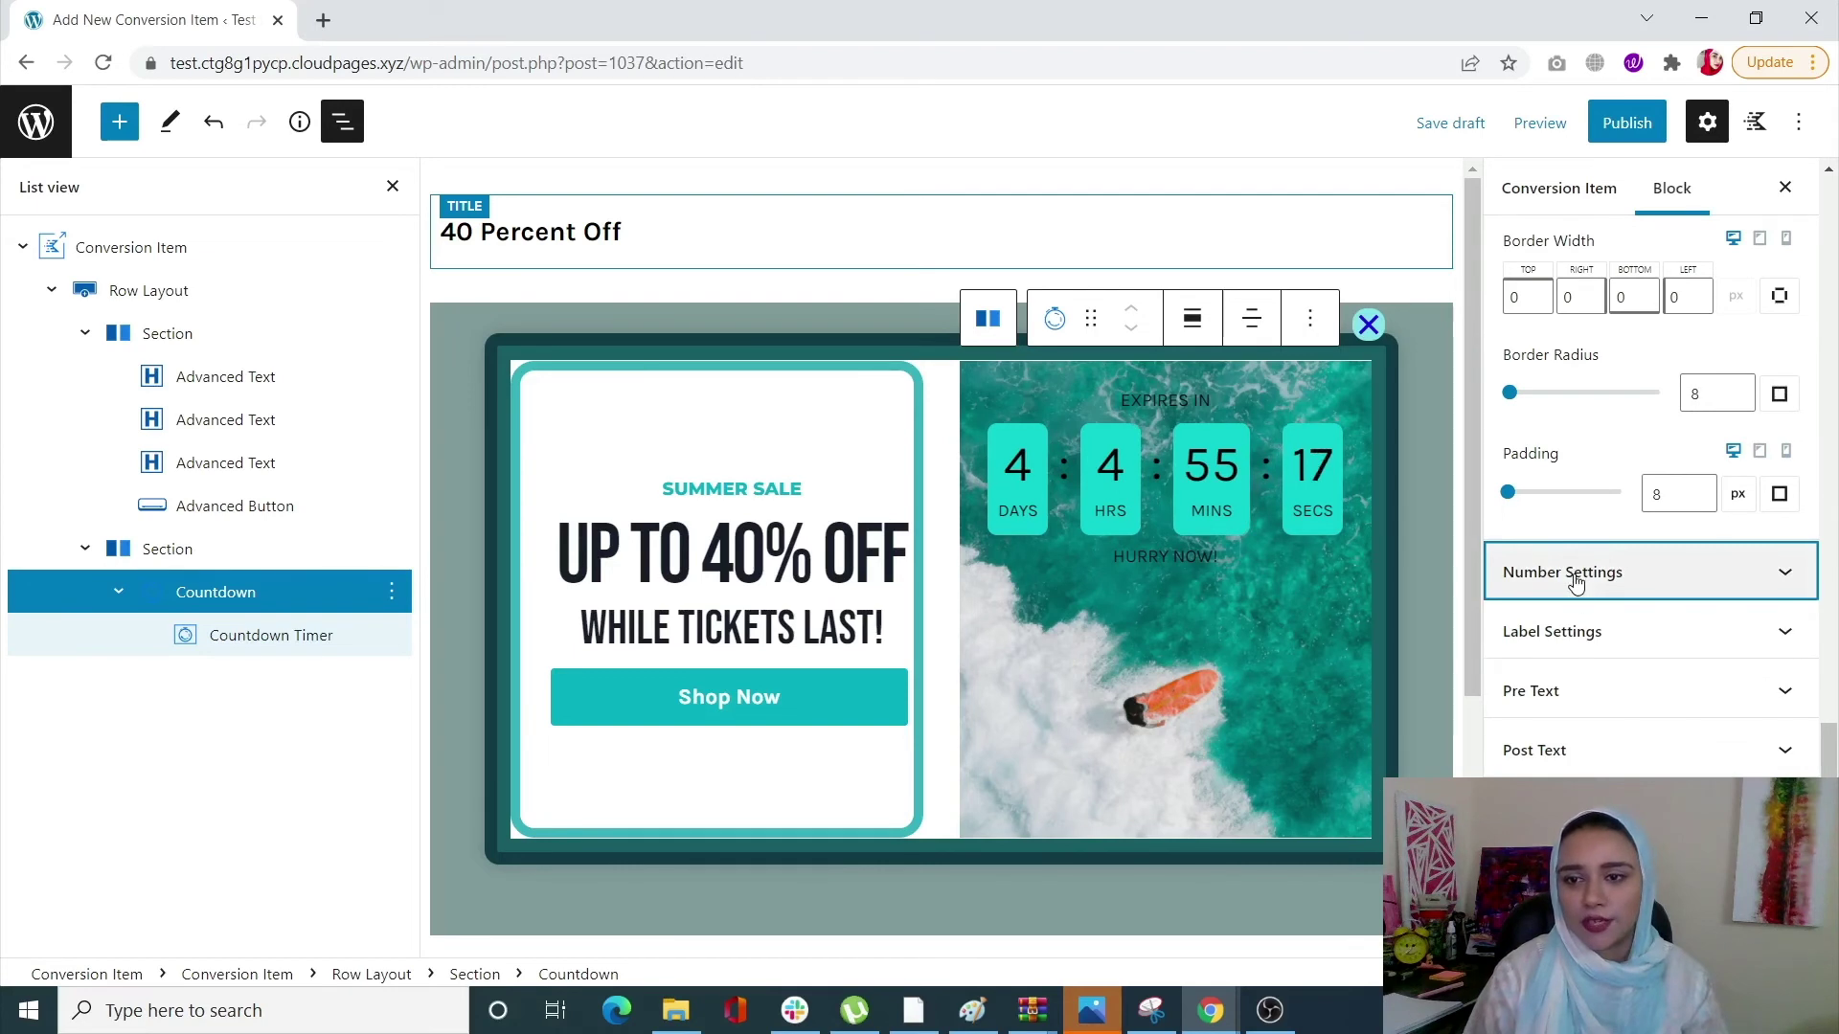
# Set the font size of the countdown's pre text "Expires in" to 27 px.
pyautogui.click(1636, 693)
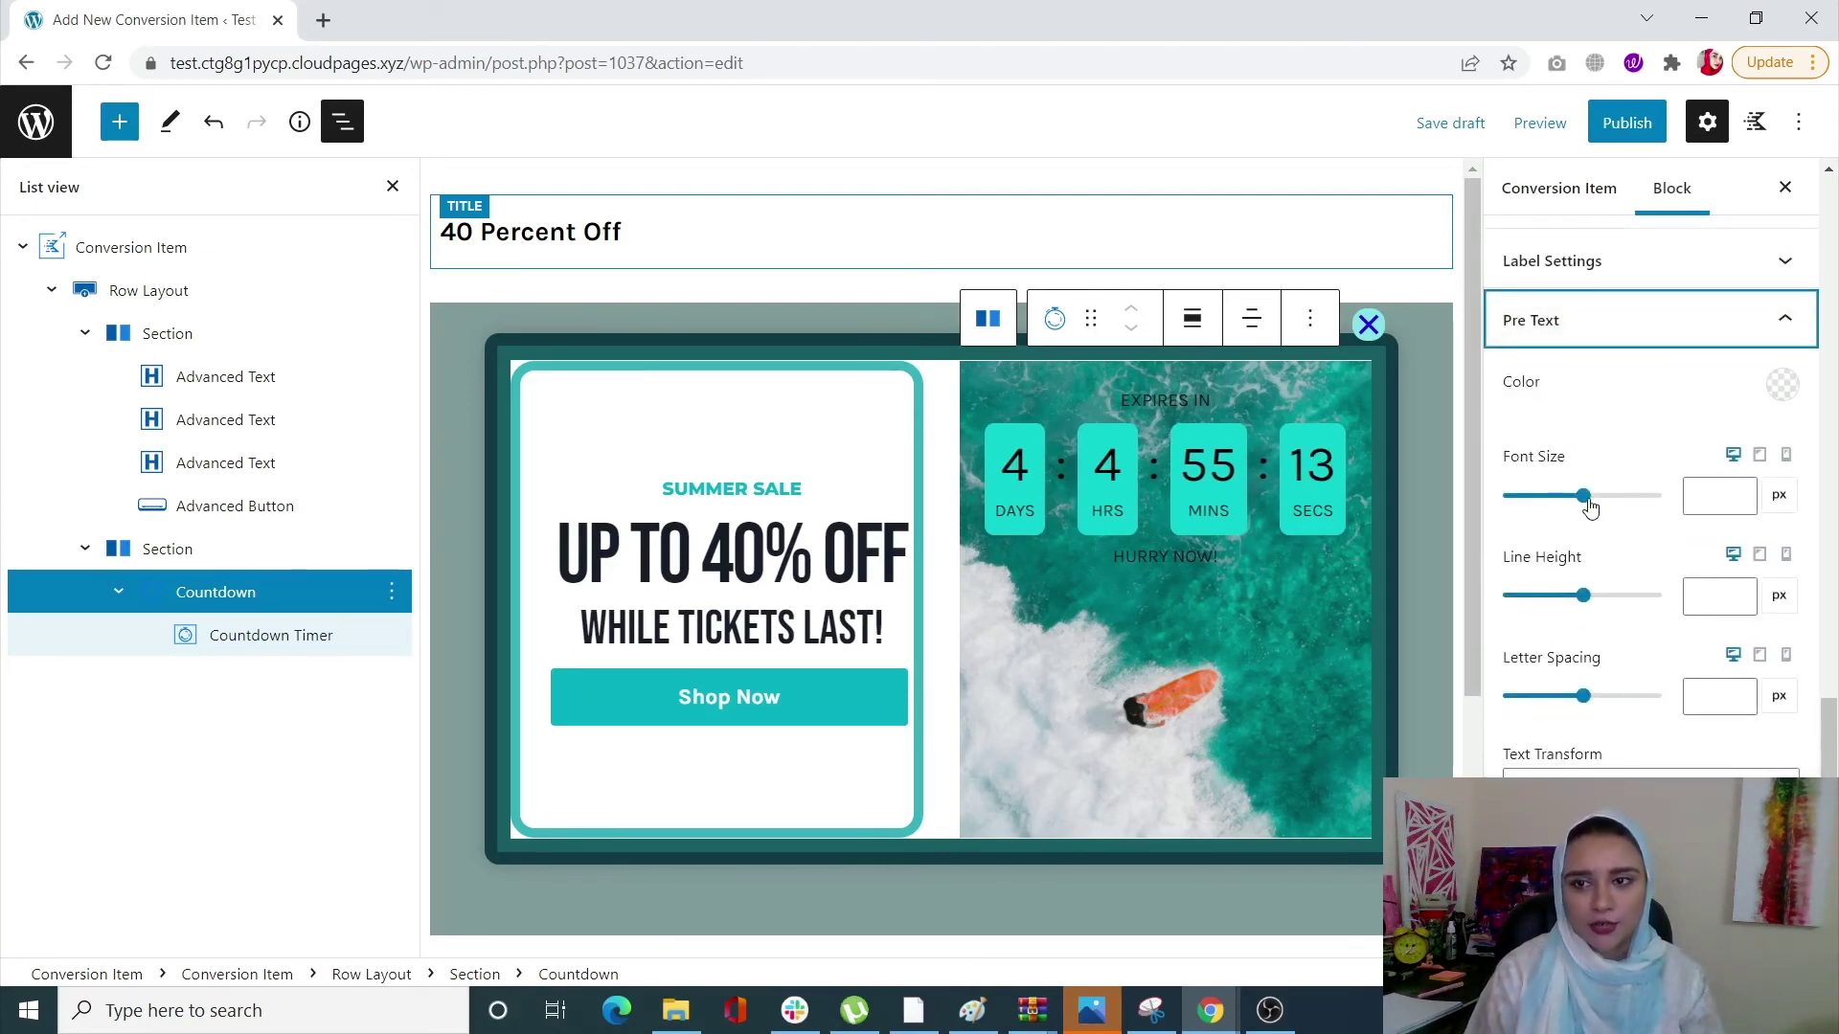
pyautogui.moveTo(1590, 507); pyautogui.dragTo(1526, 510)
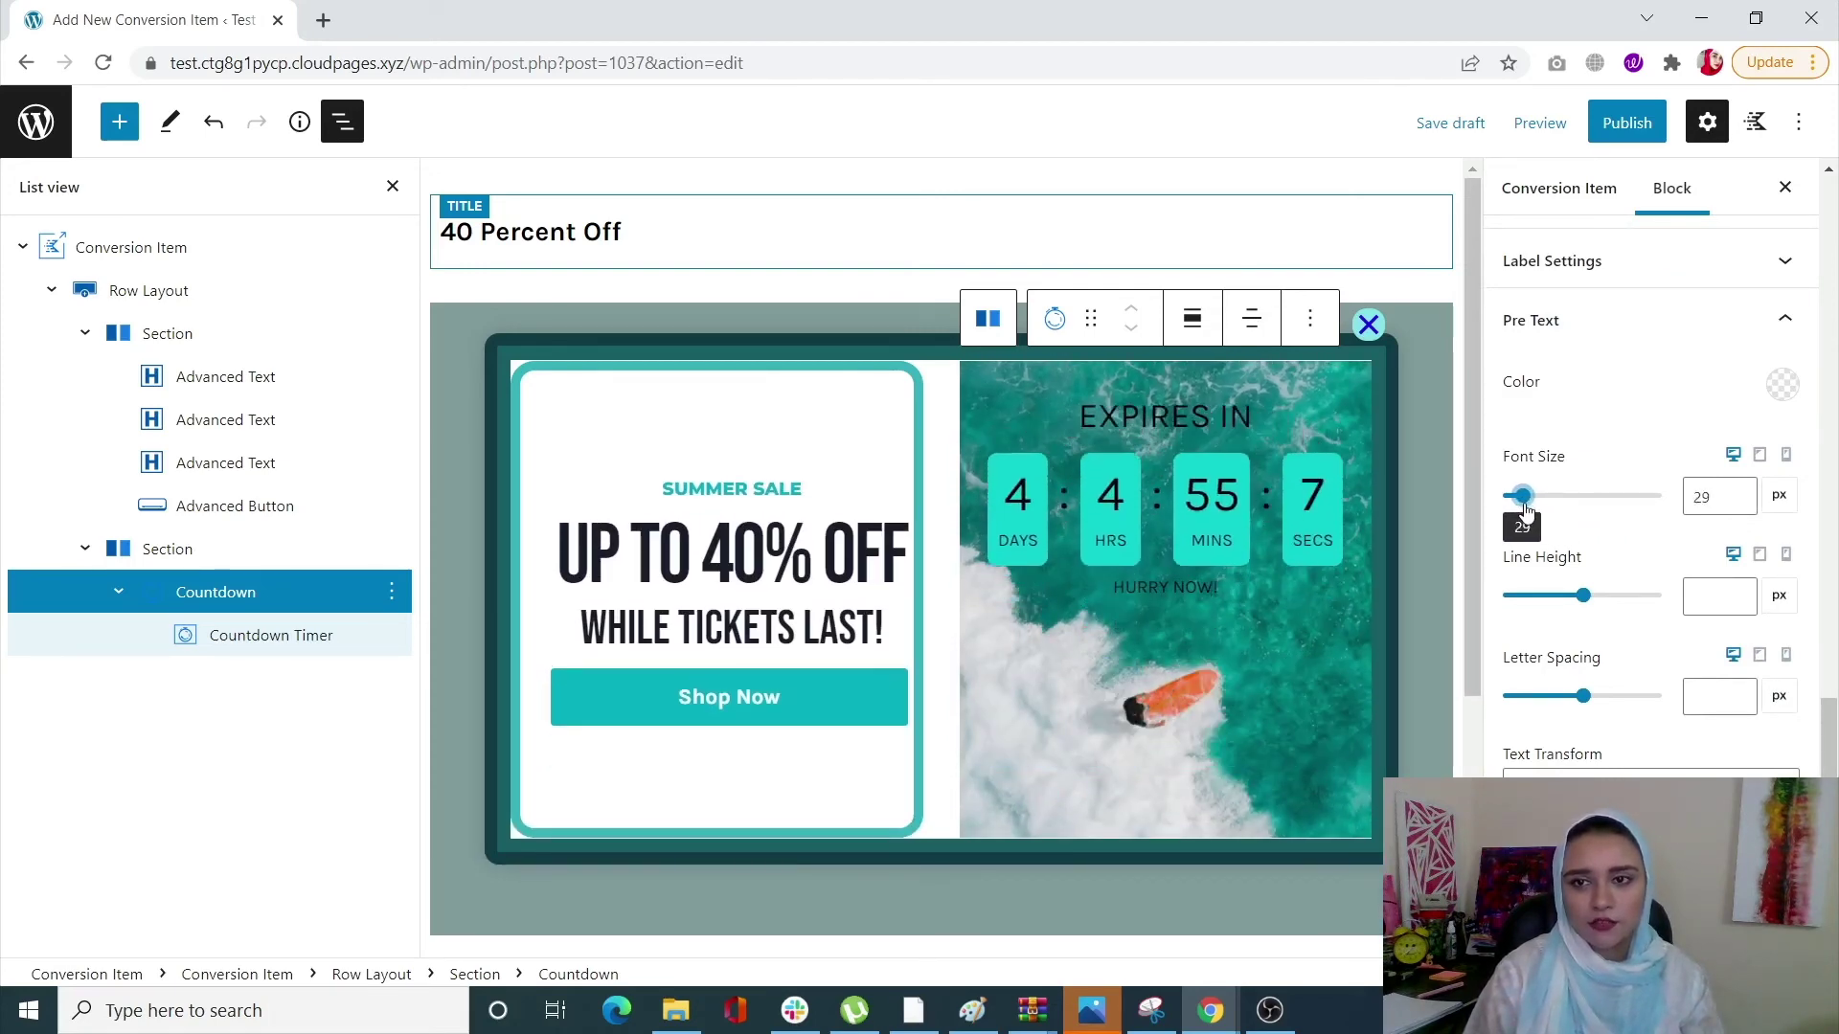
pyautogui.rightClick(1526, 513)
pyautogui.click(1549, 495)
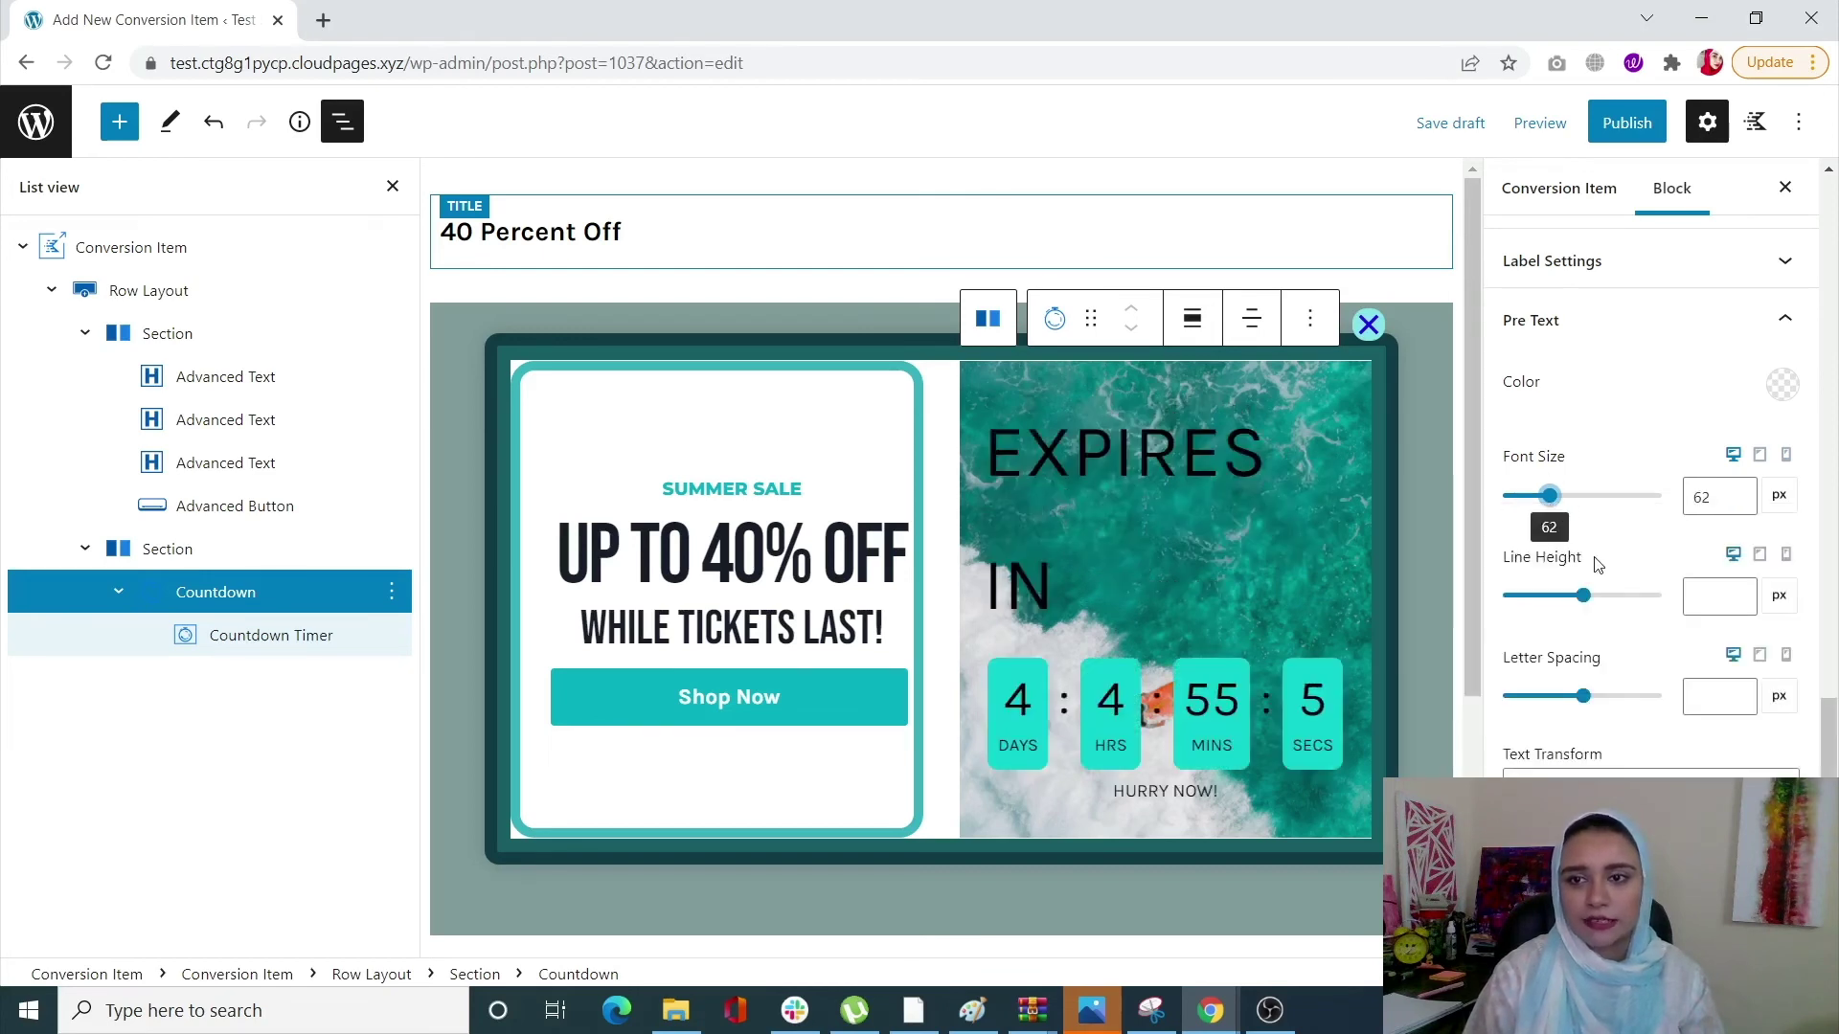
pyautogui.click(1524, 496)
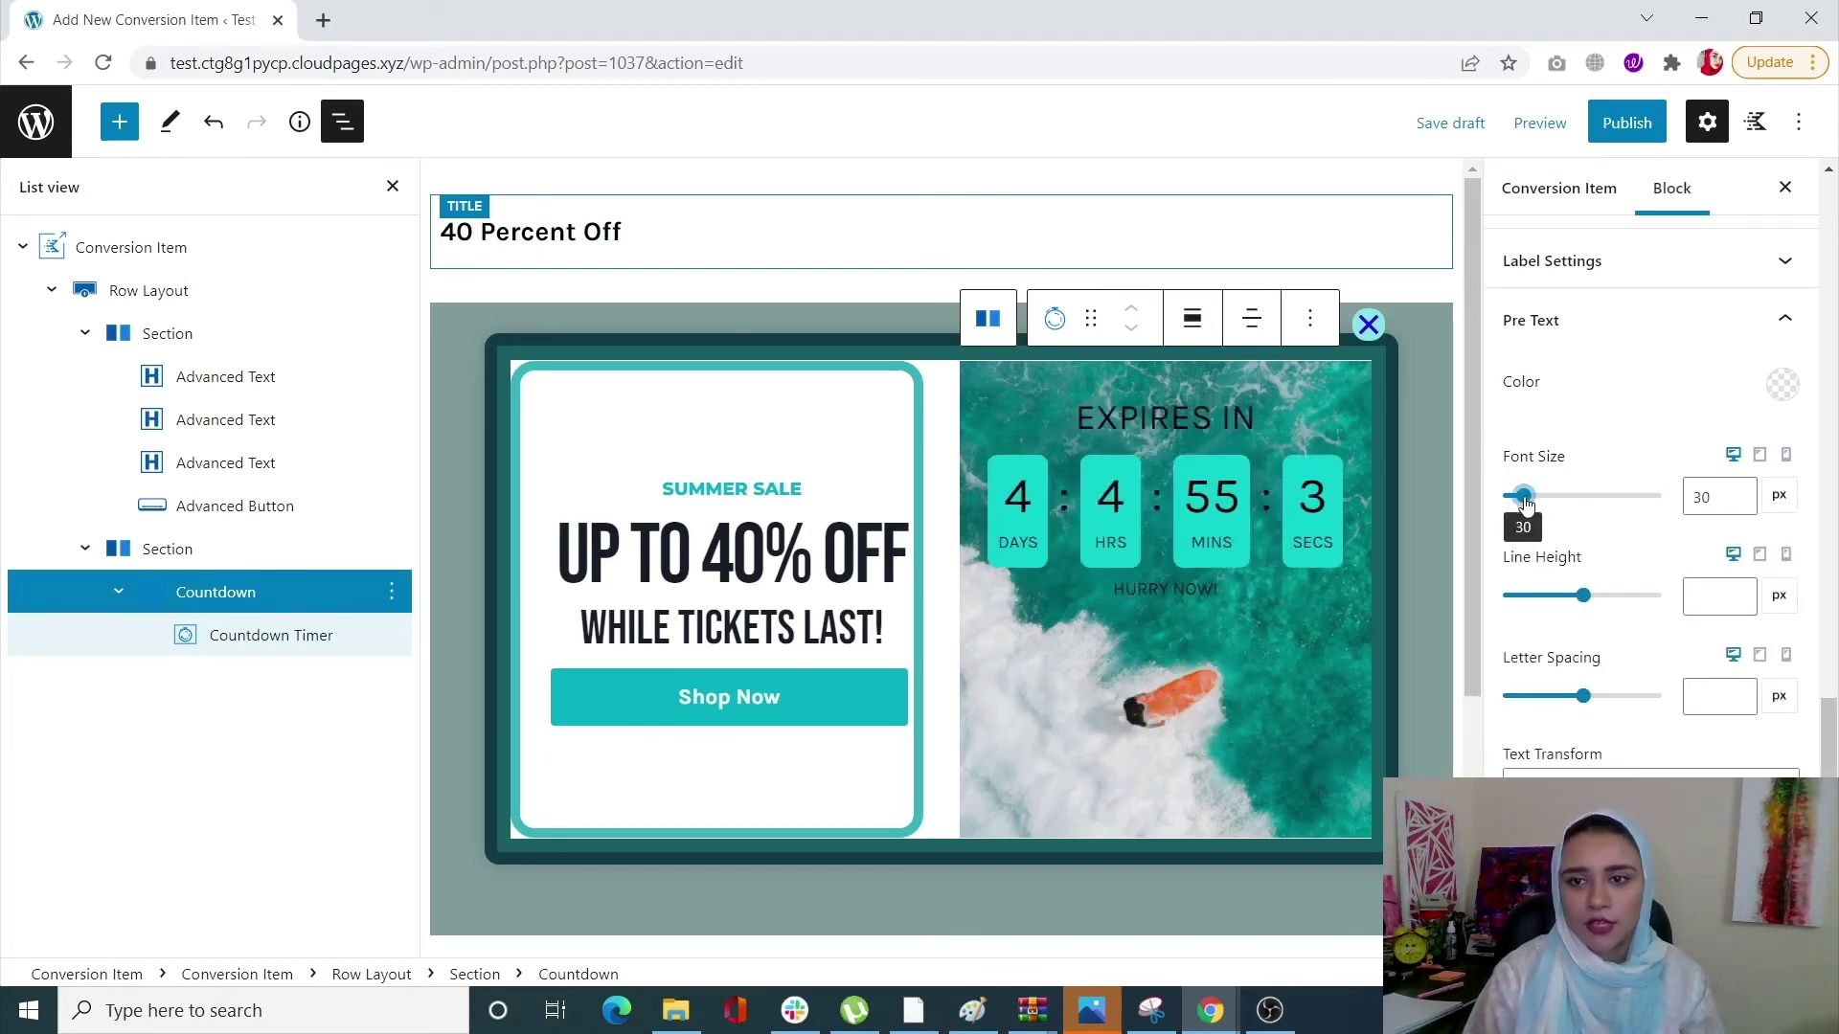
pyautogui.moveTo(1524, 496); pyautogui.dragTo(1519, 496)
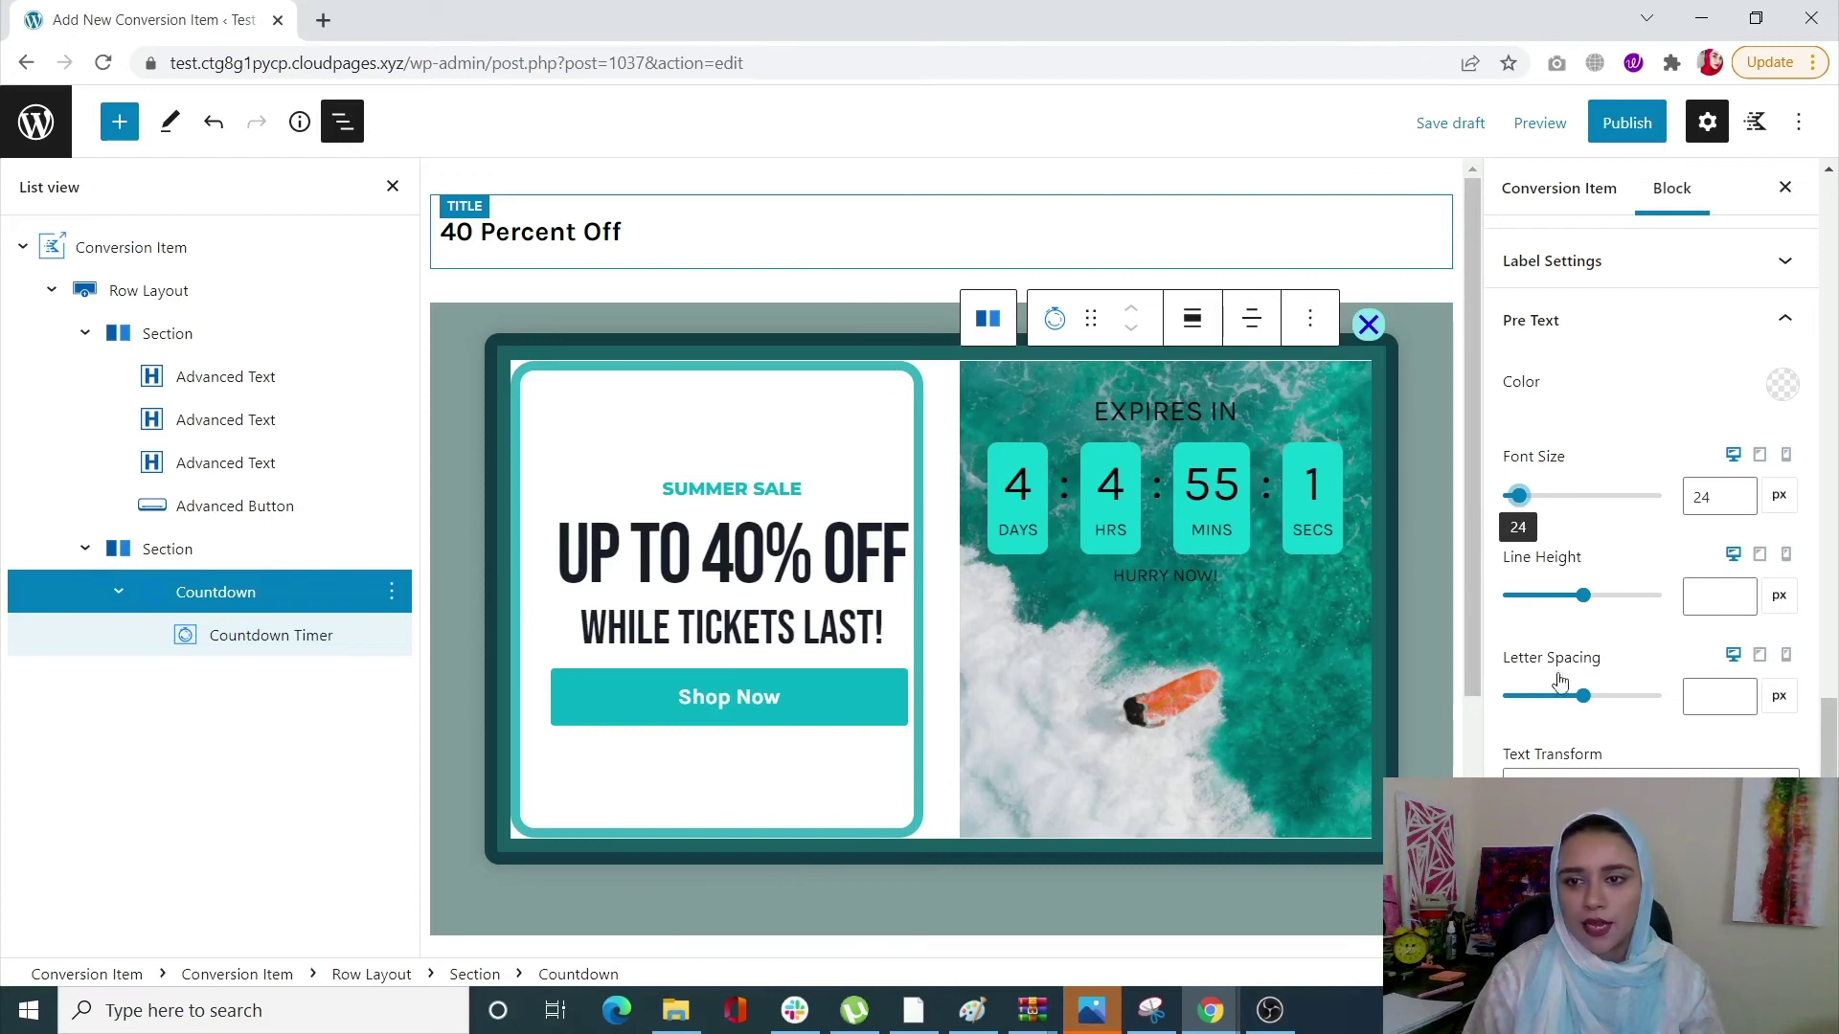
pyautogui.scroll(-1, 1566, 618)
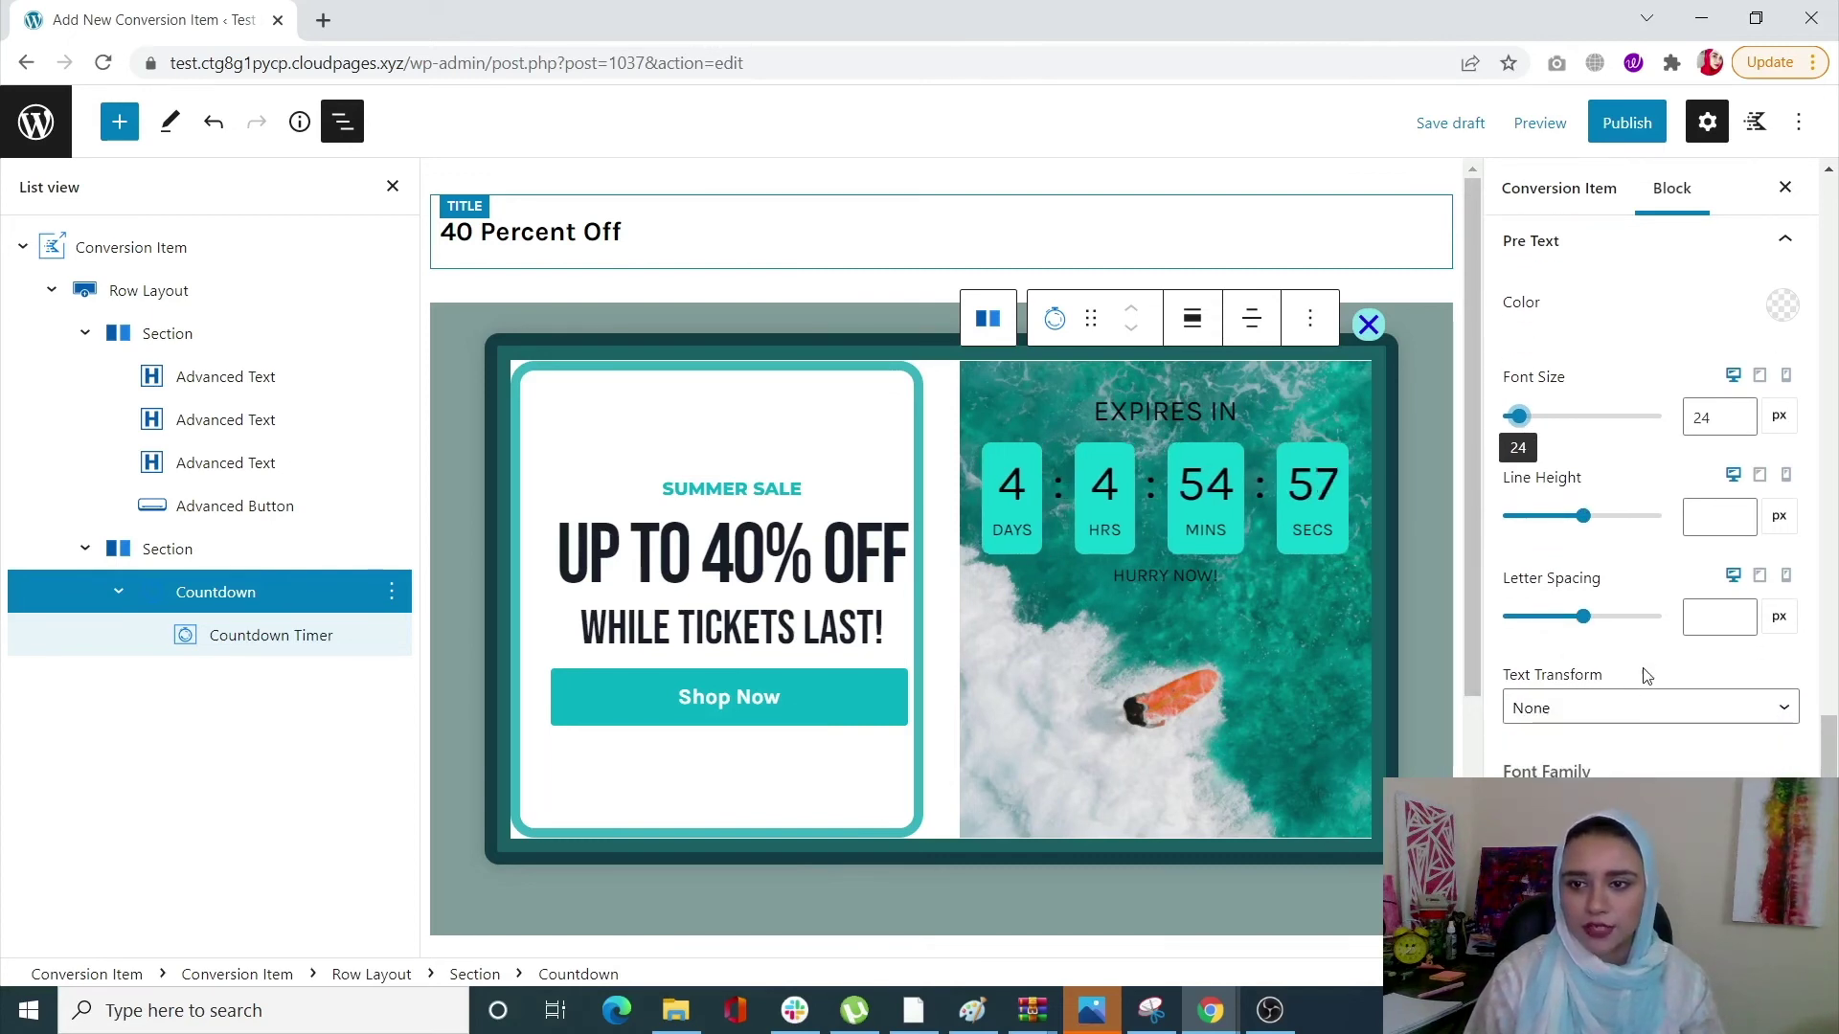
pyautogui.click(1785, 245)
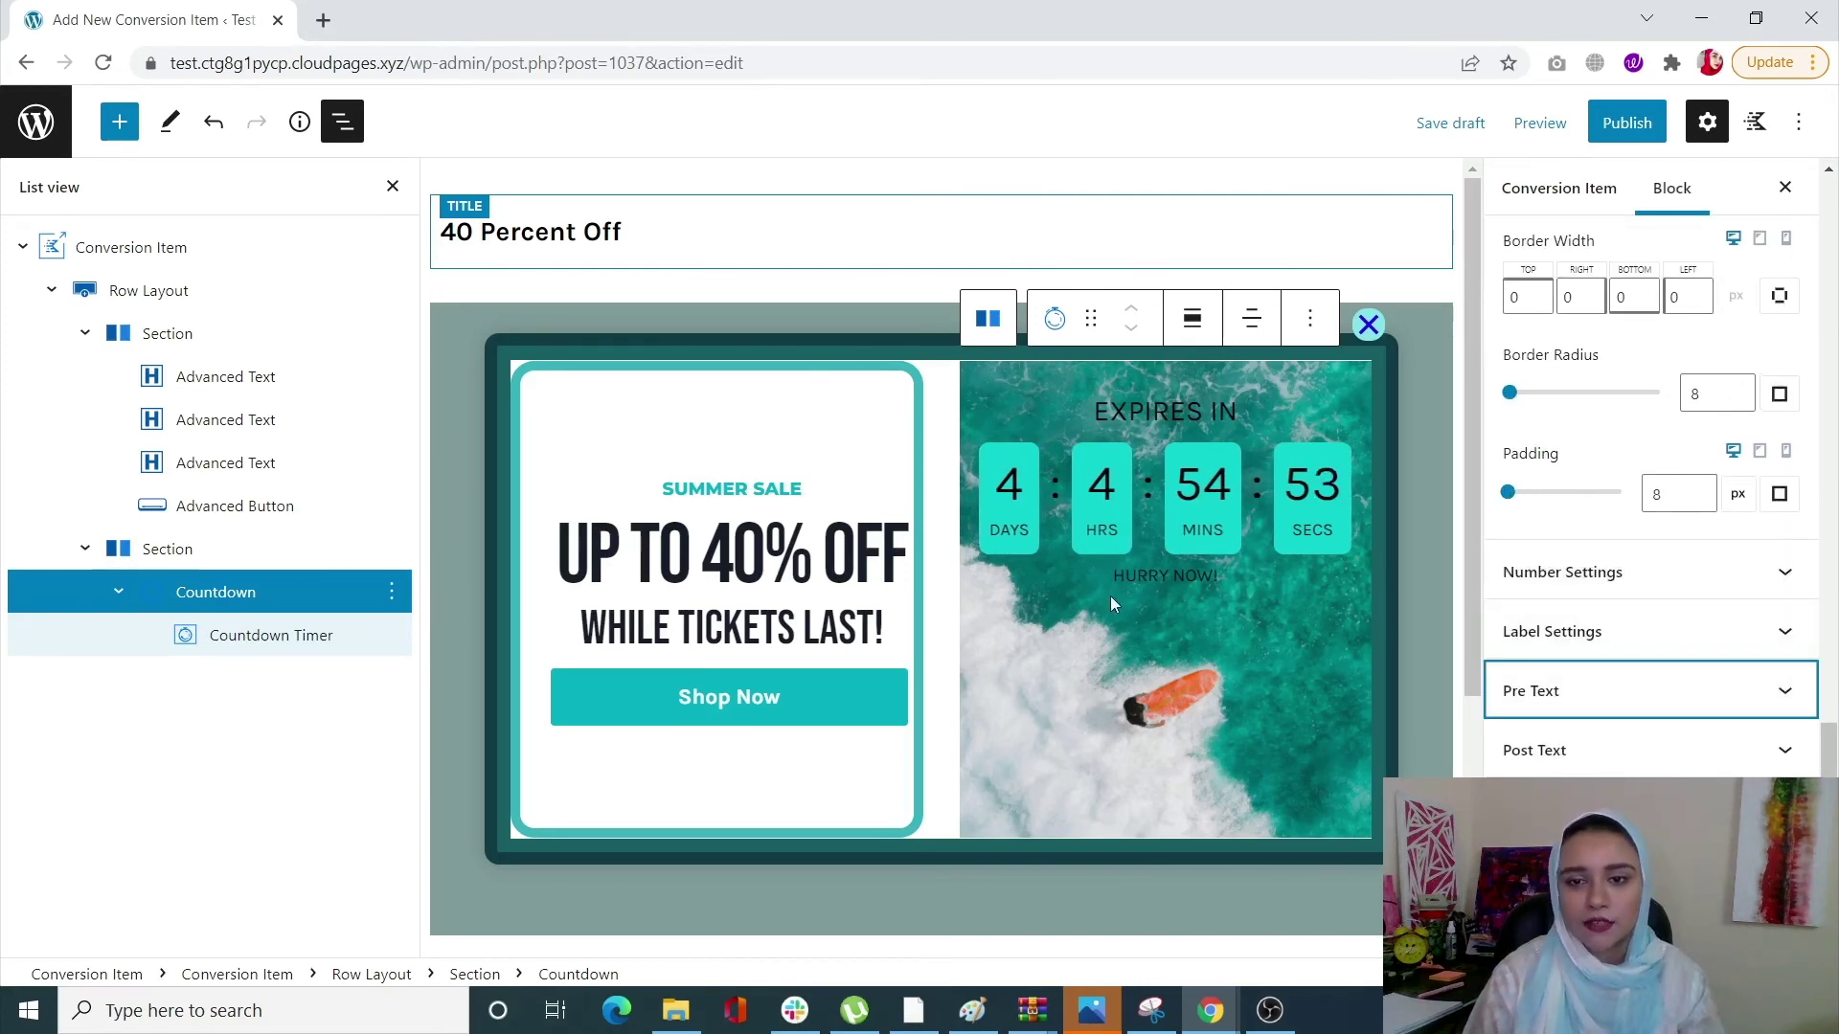
pyautogui.click(1649, 703)
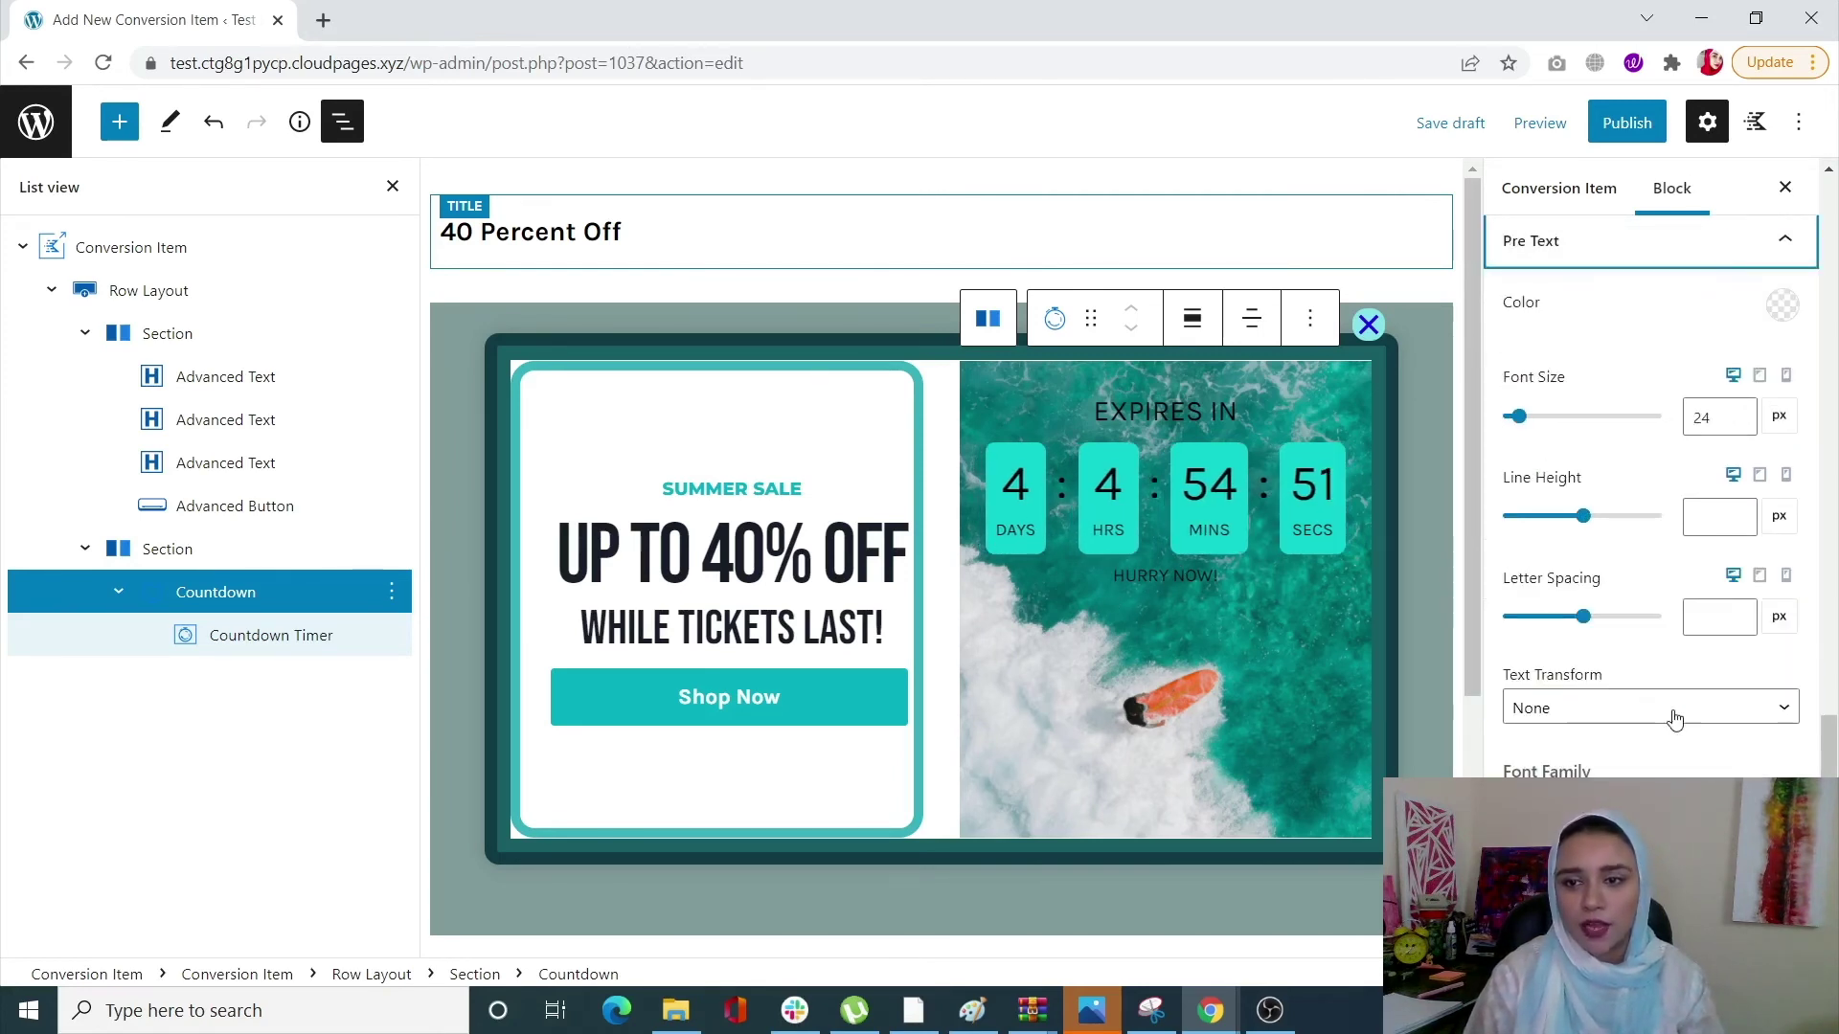
pyautogui.click(1520, 421)
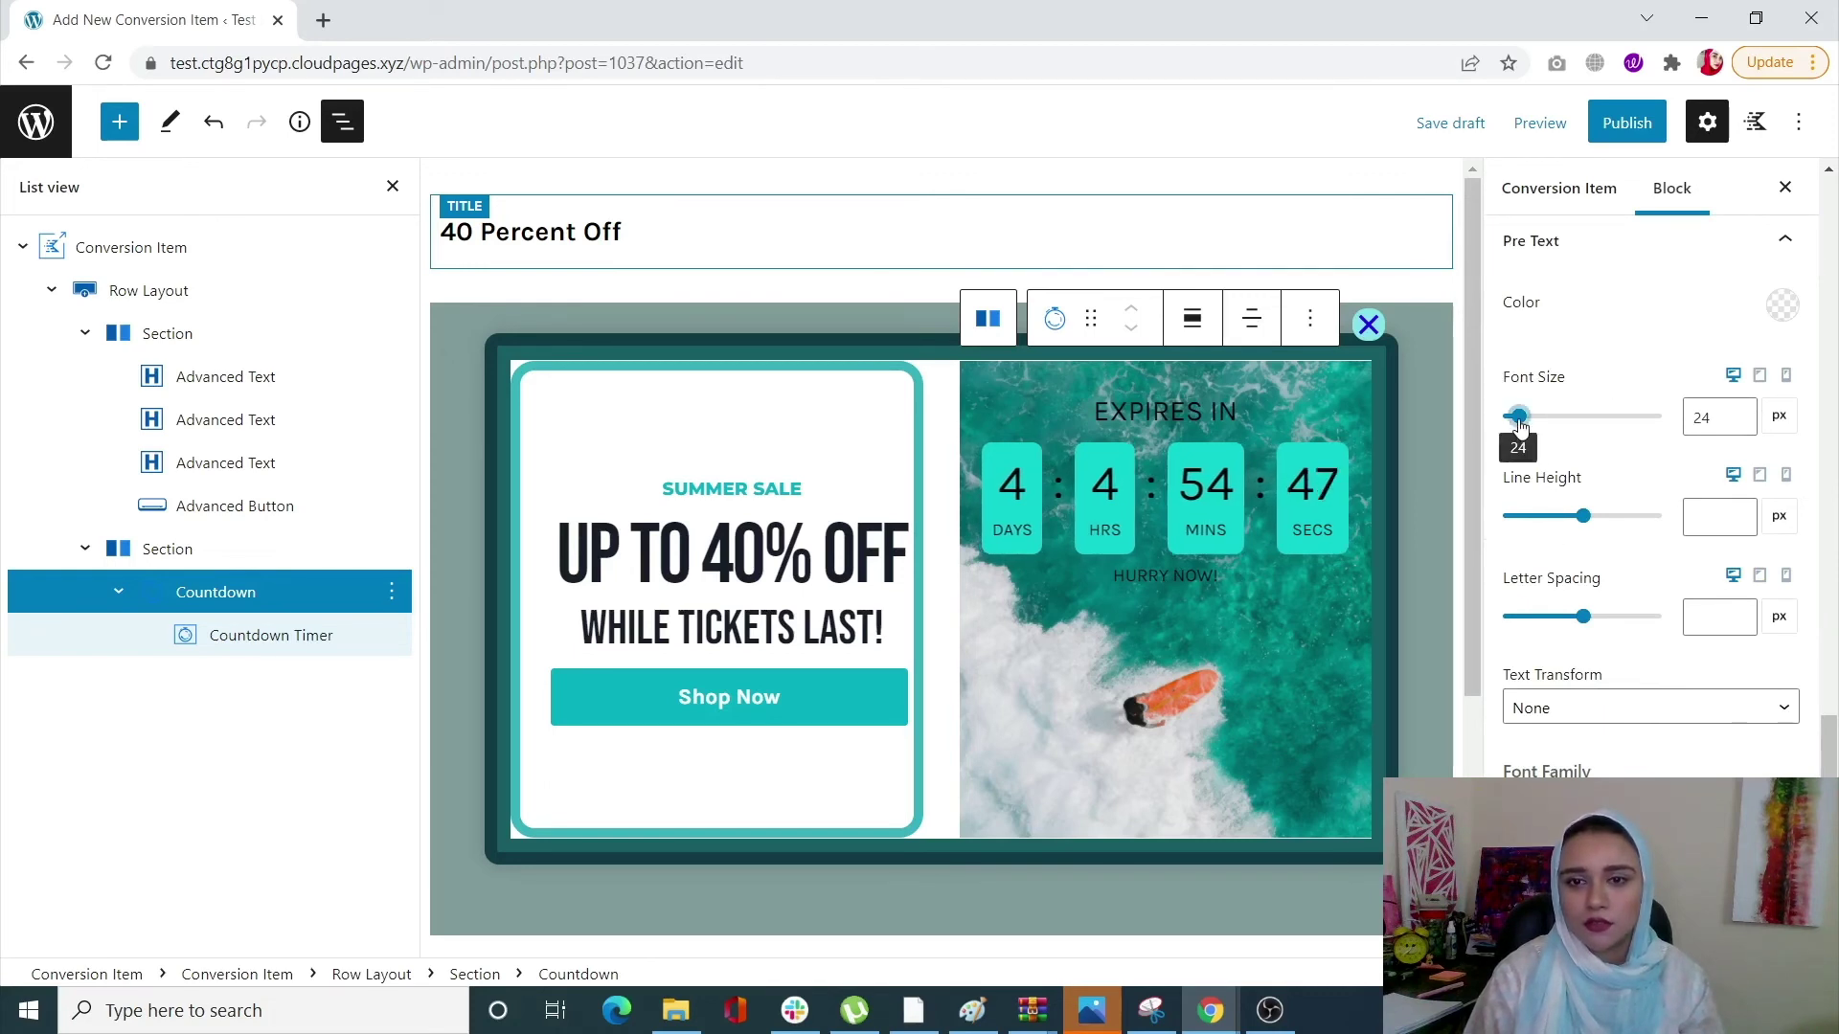
pyautogui.moveTo(1519, 422); pyautogui.dragTo(1525, 425)
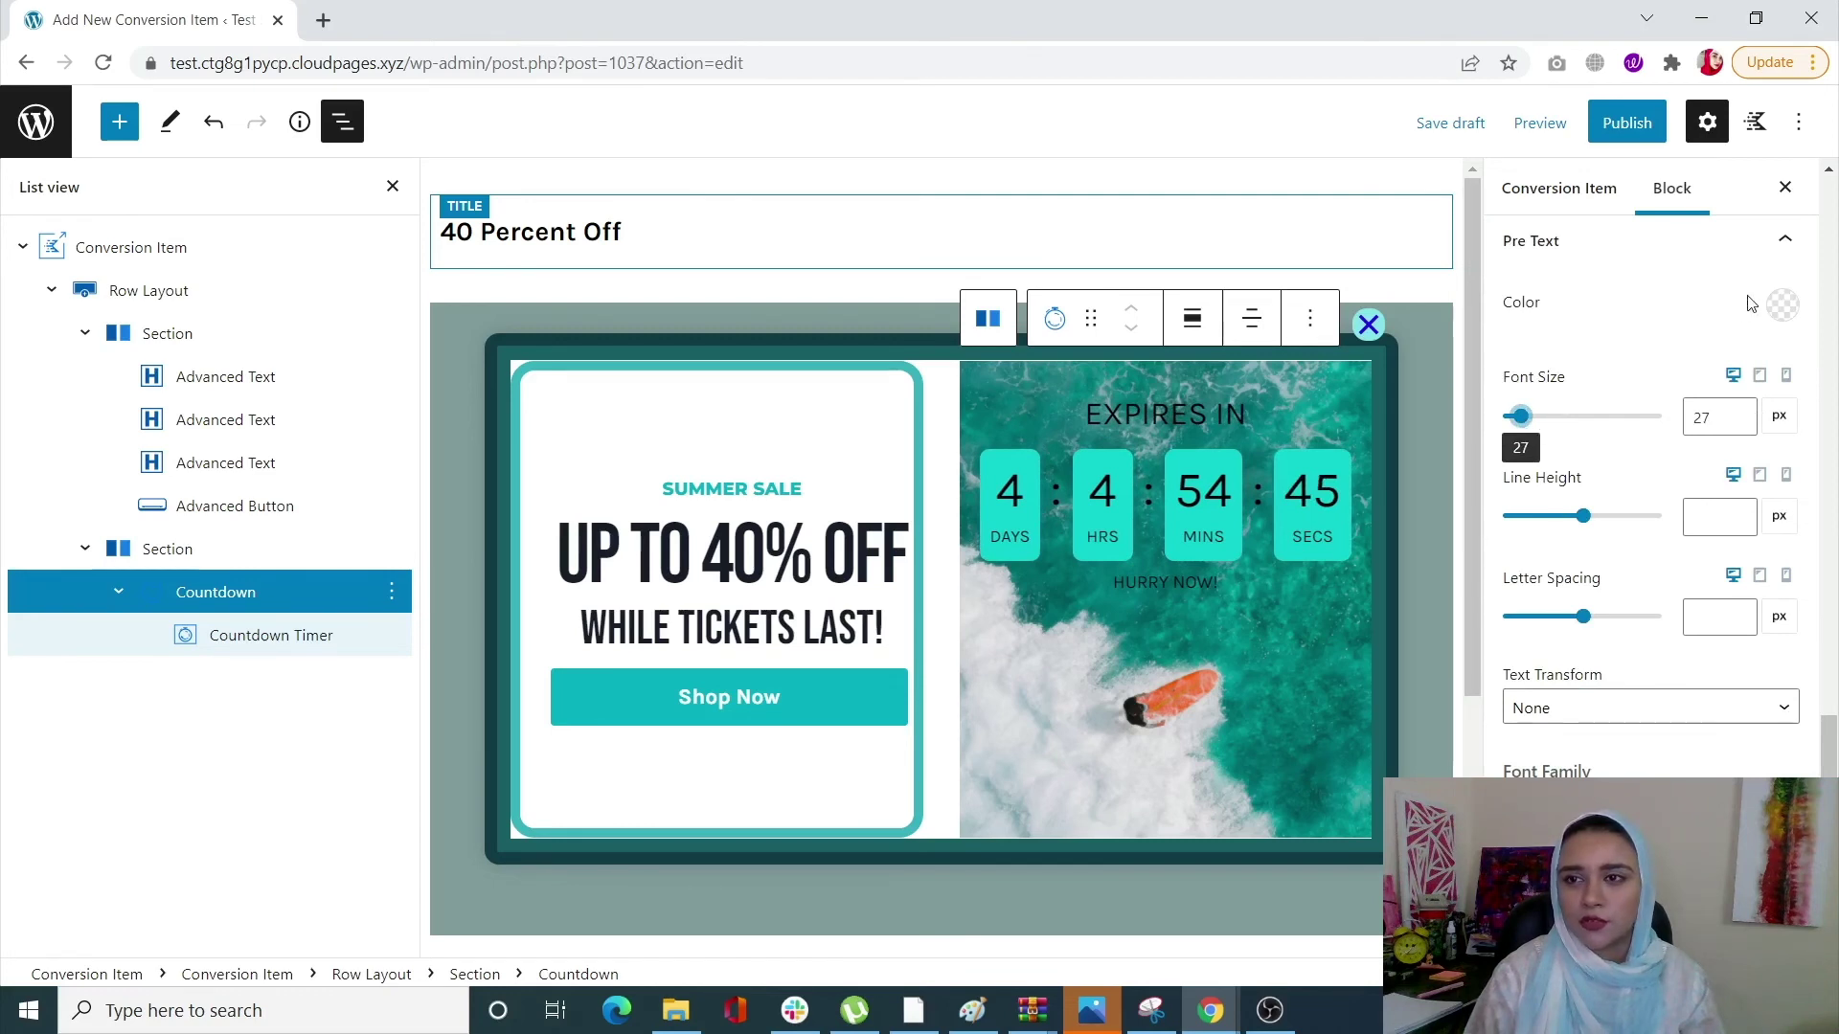
pyautogui.click(1753, 241)
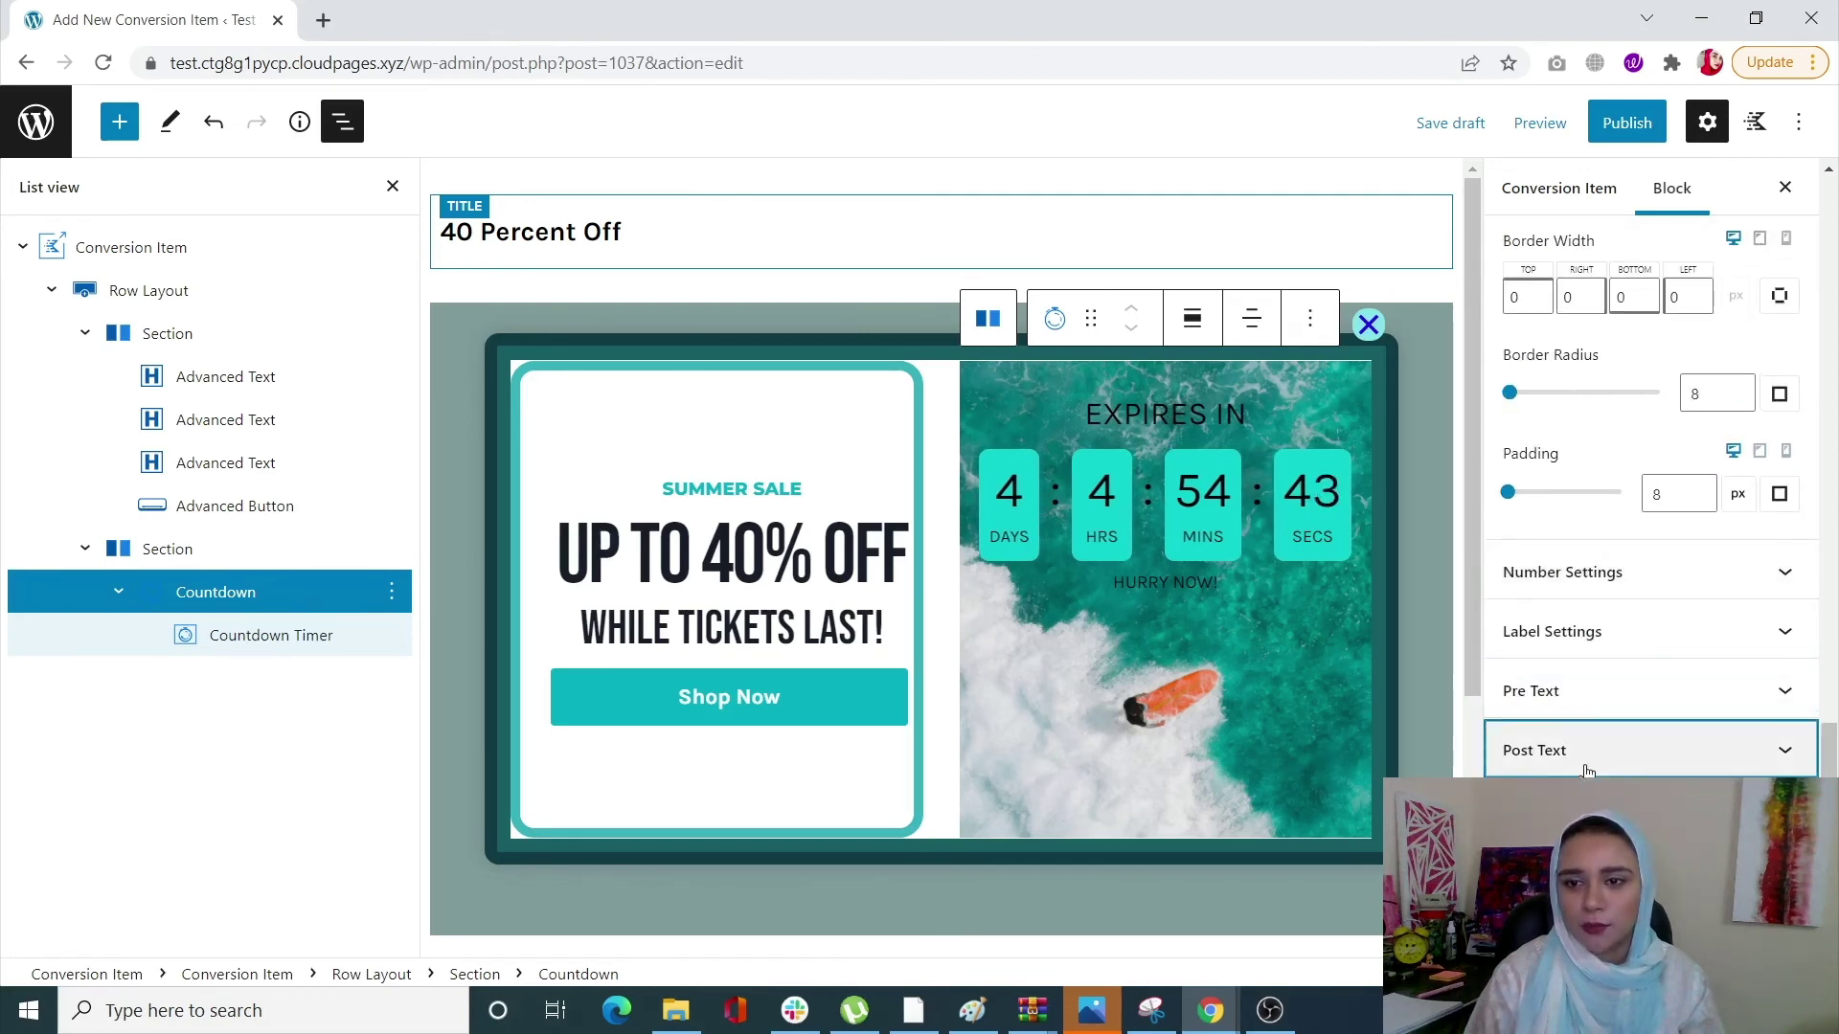
# Set the font size of the countdown's post text "Hurry now!" to 47 px.
pyautogui.click(1537, 750)
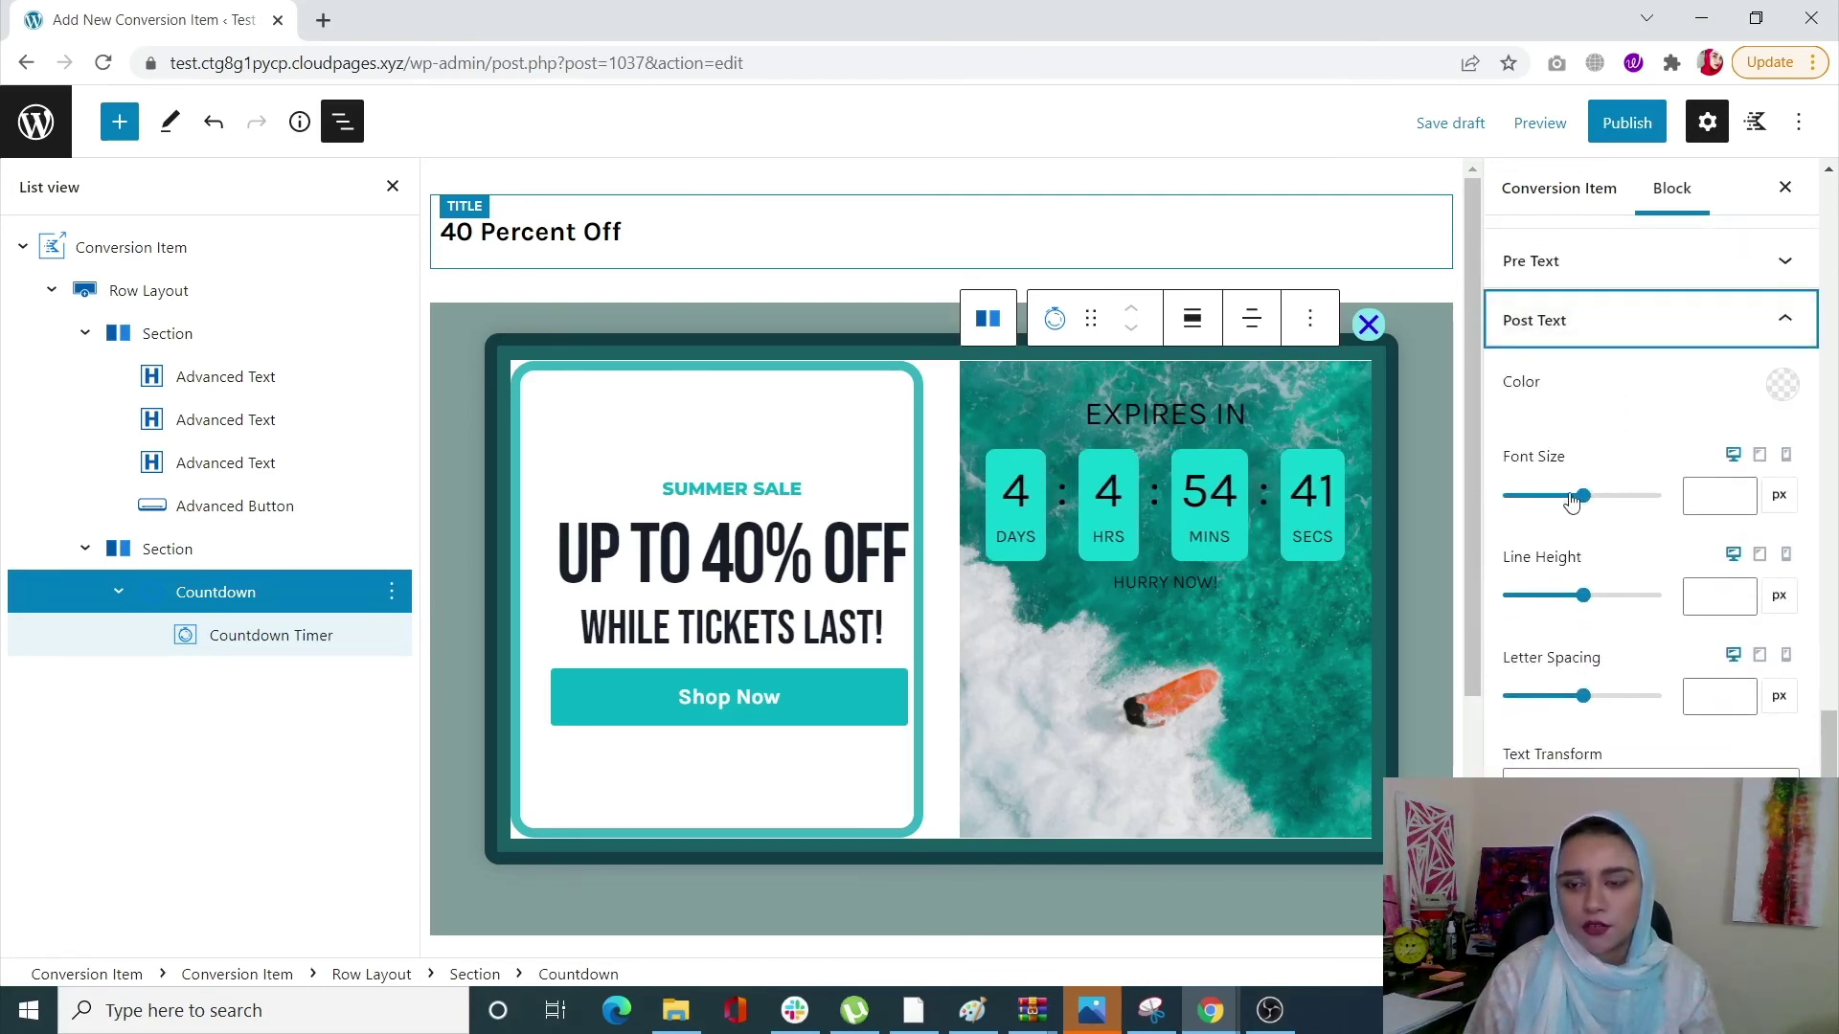
pyautogui.click(1529, 496)
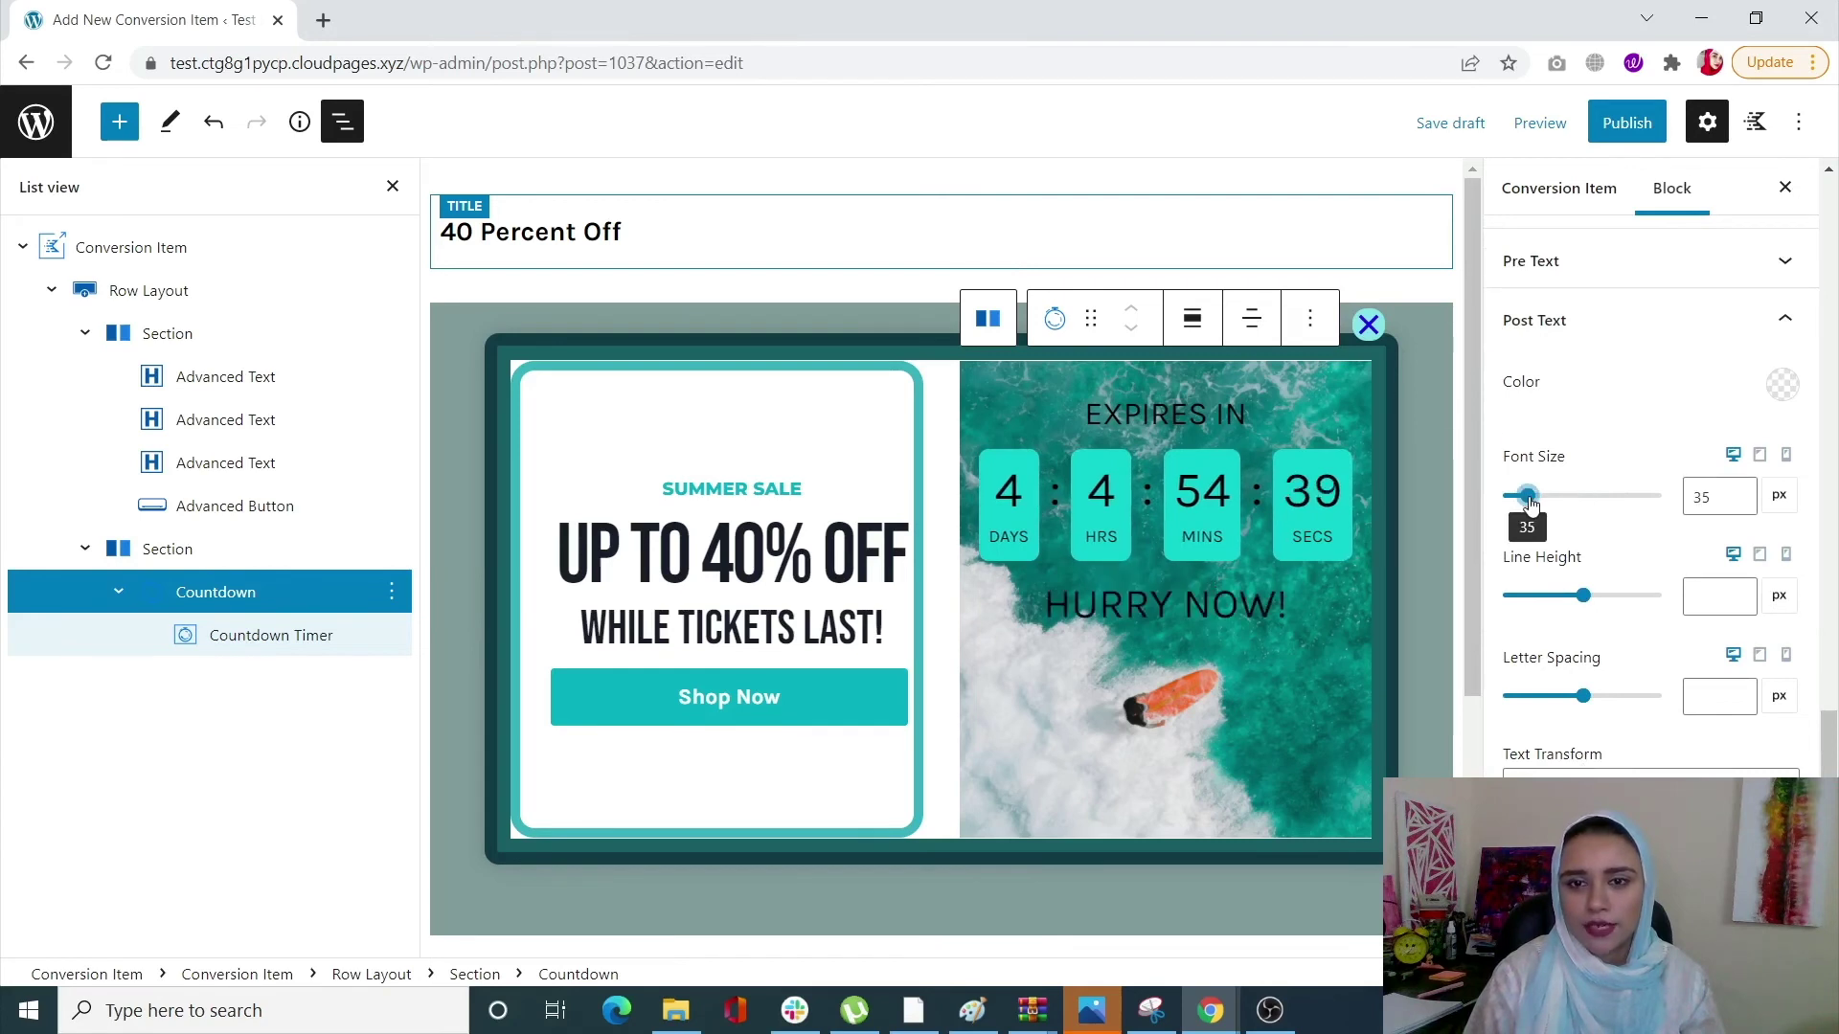
pyautogui.moveTo(1530, 503); pyautogui.dragTo(1540, 508)
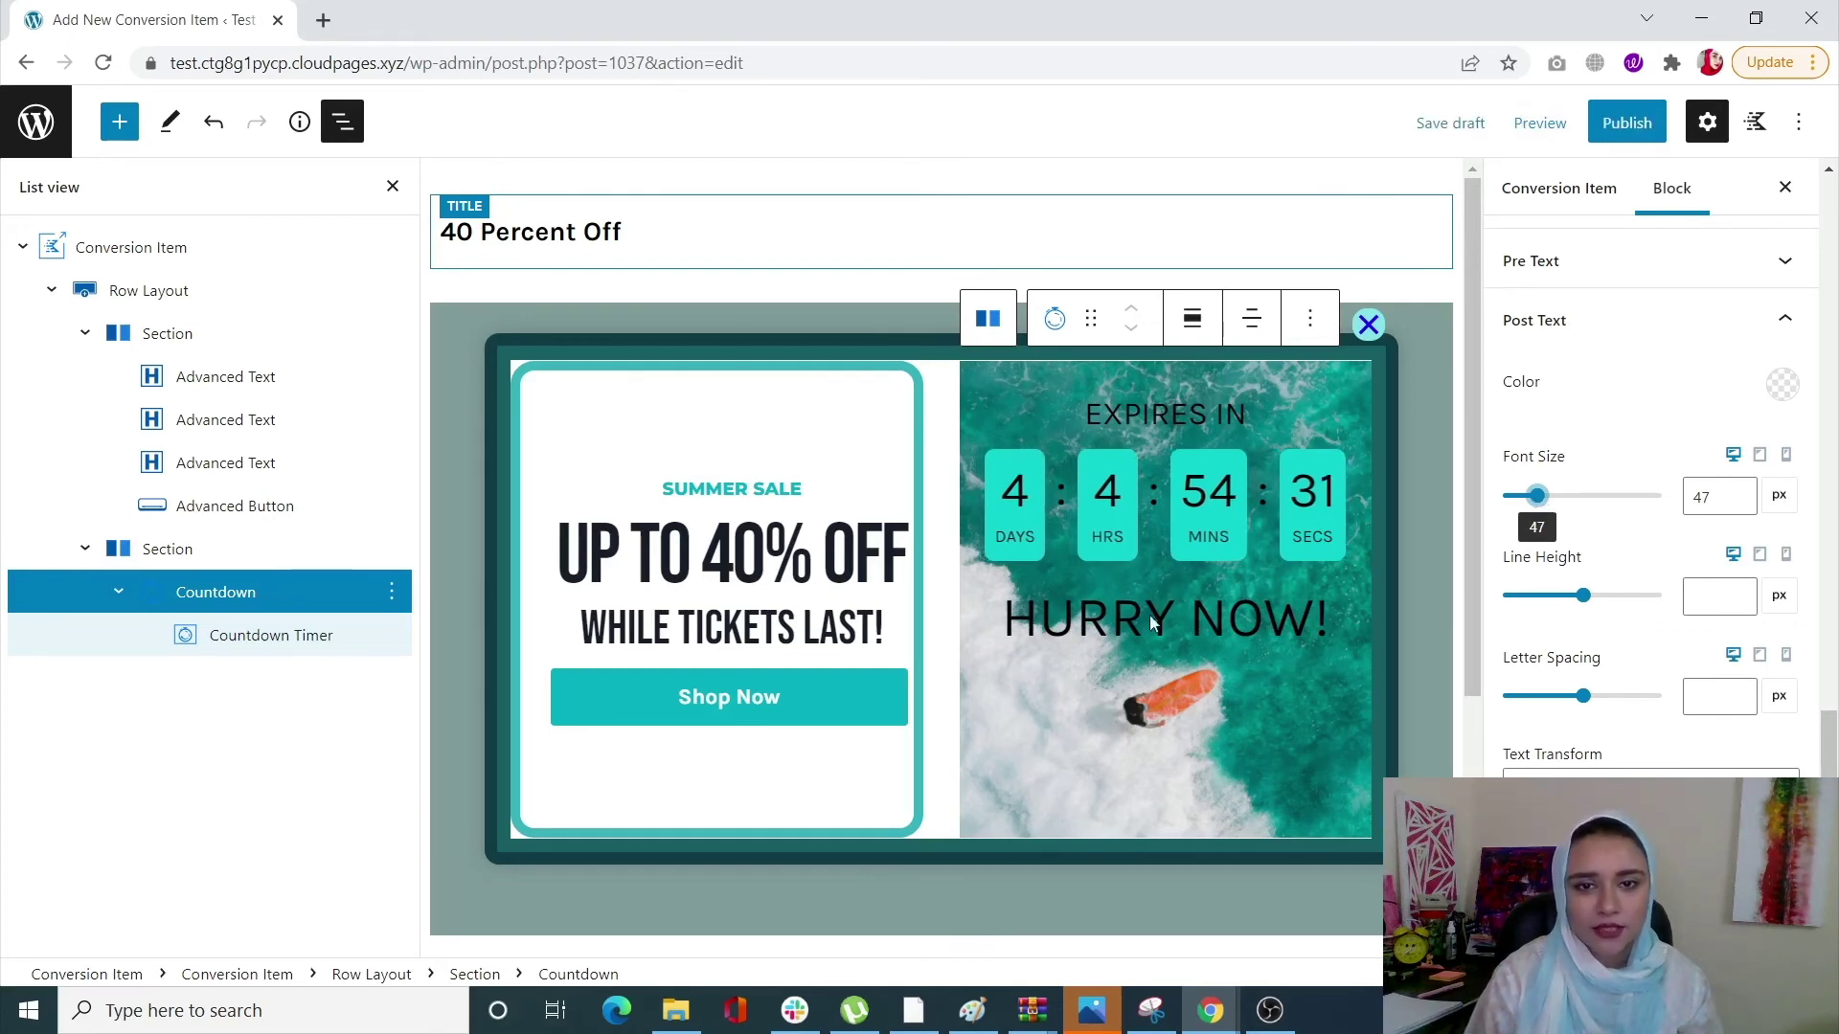
pyautogui.scroll(-3, 1623, 594)
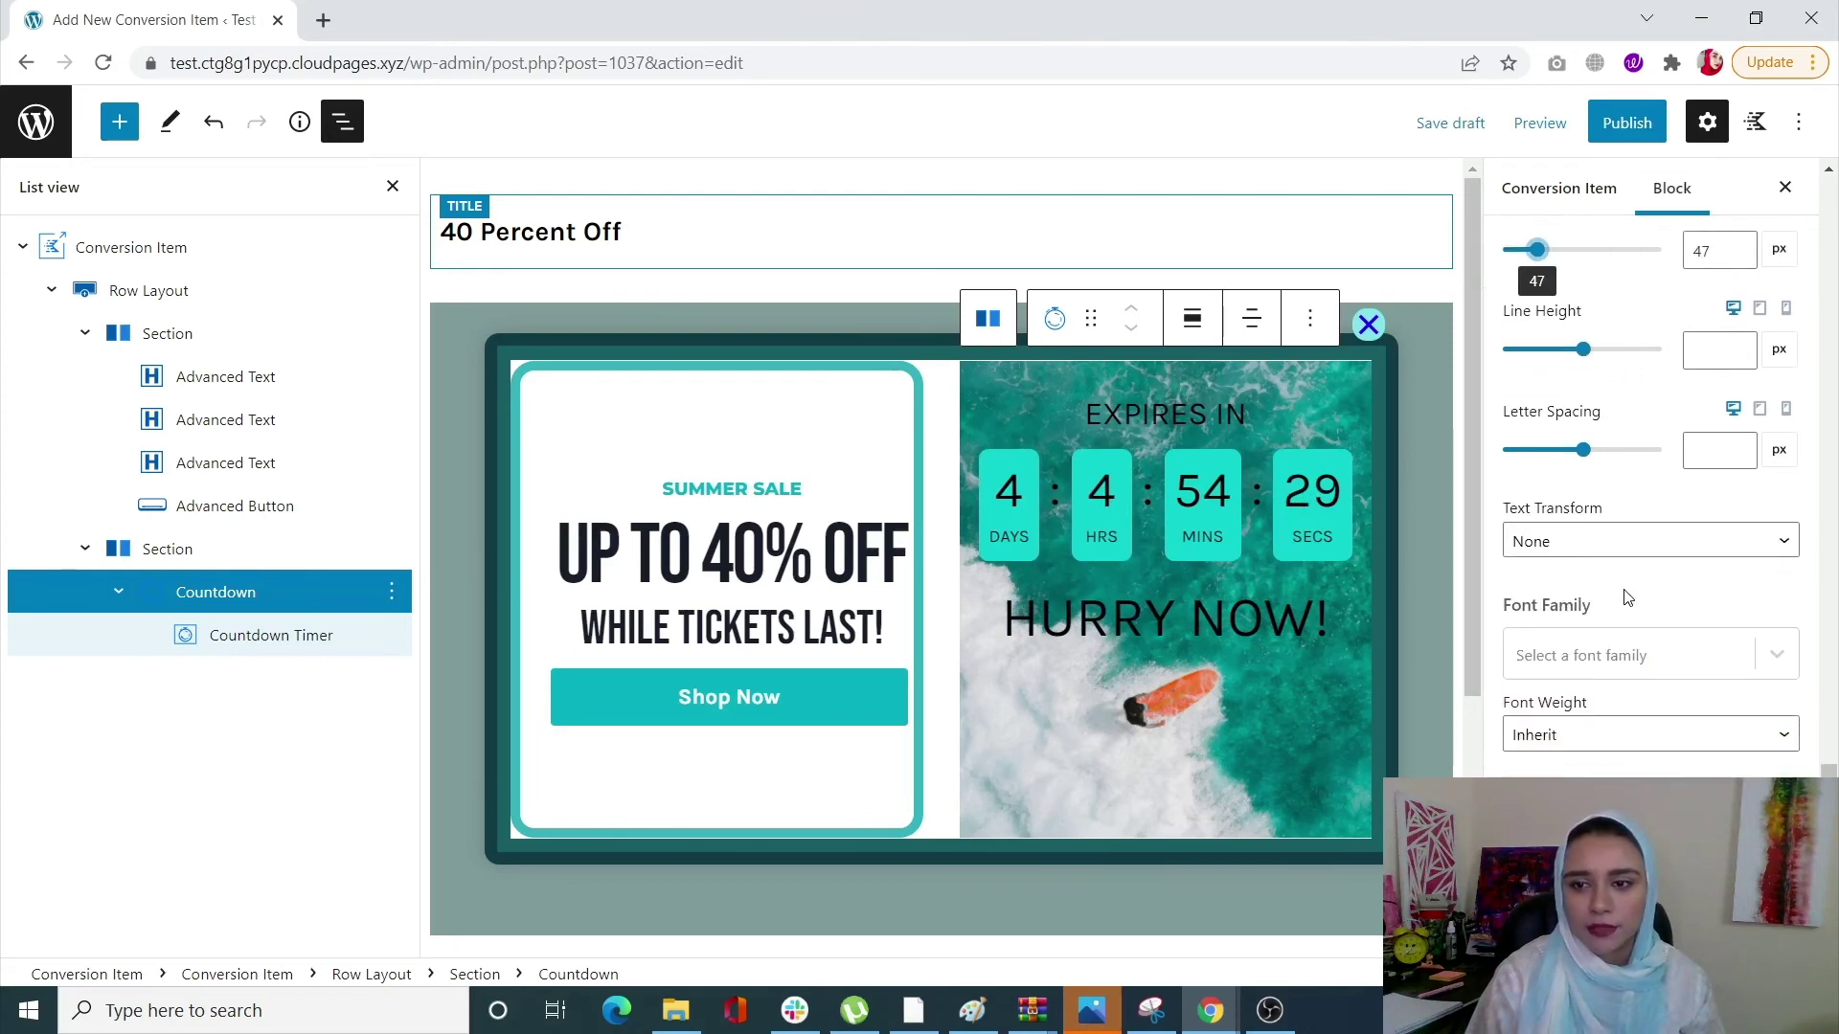
# Try teal and other background colors on the countdown container, then remove the background color.
pyautogui.scroll(-5, 1672, 670)
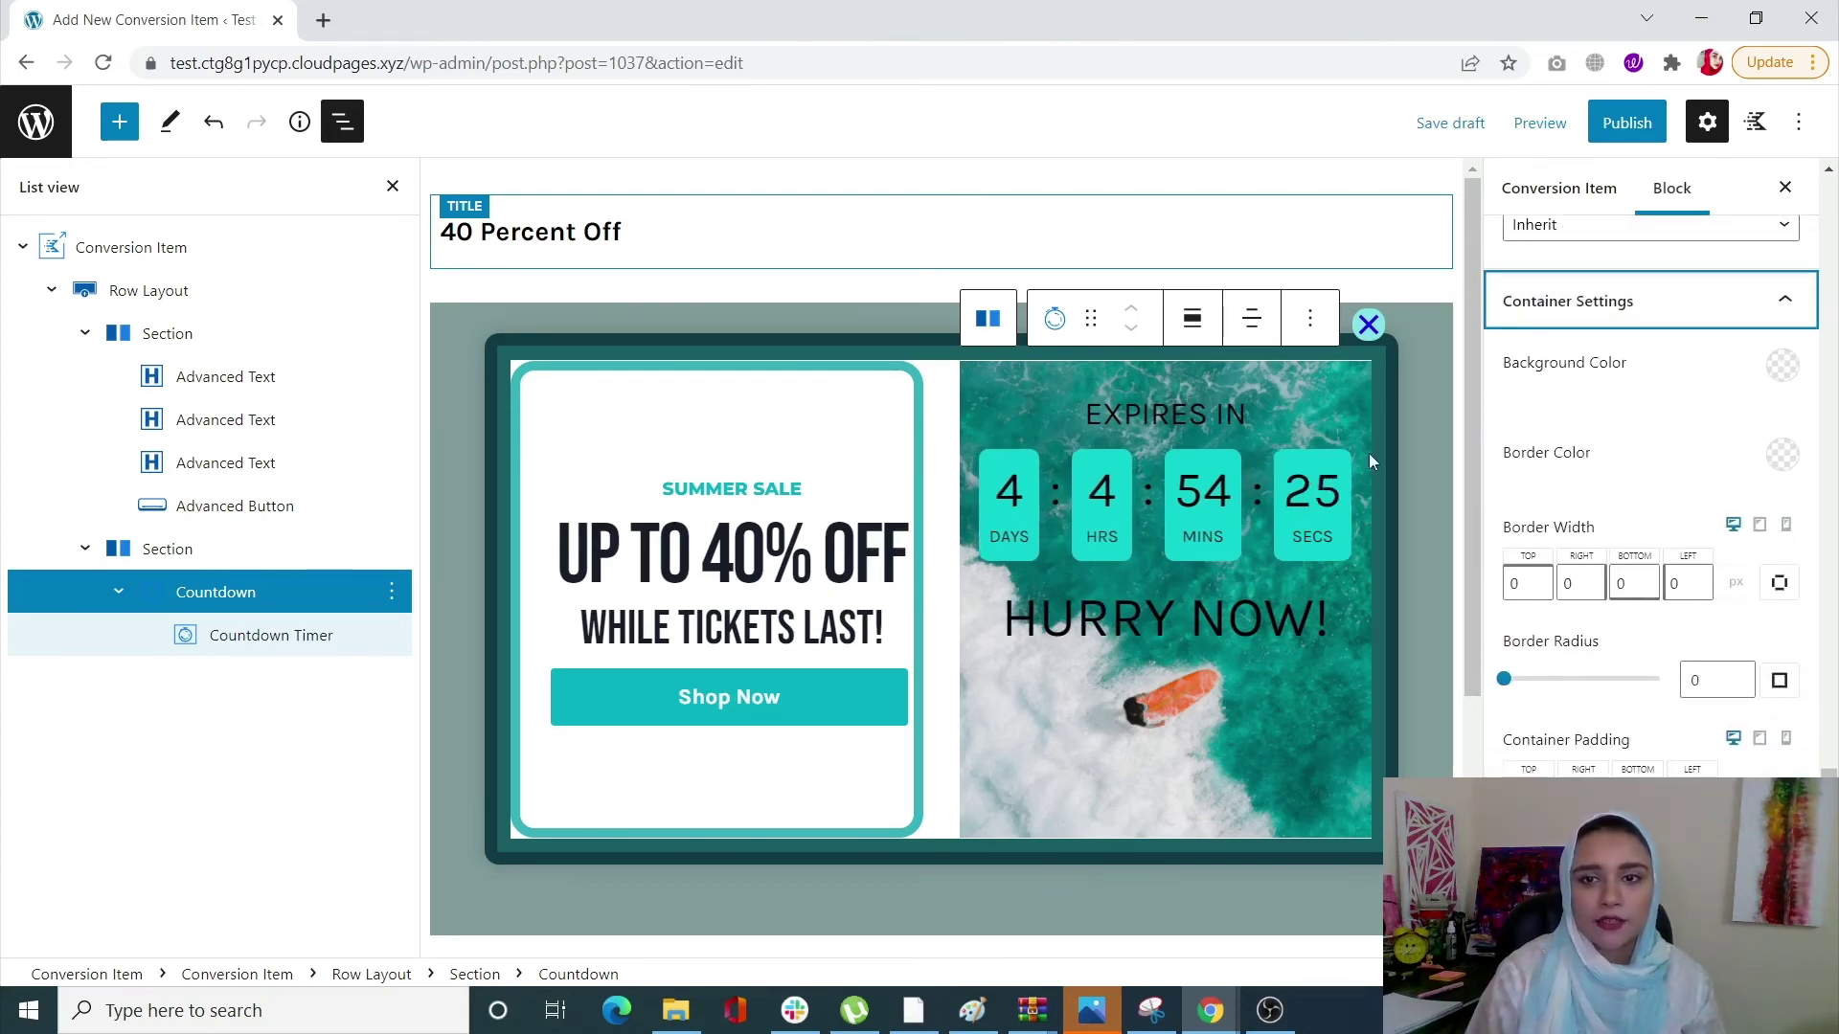
pyautogui.click(1782, 366)
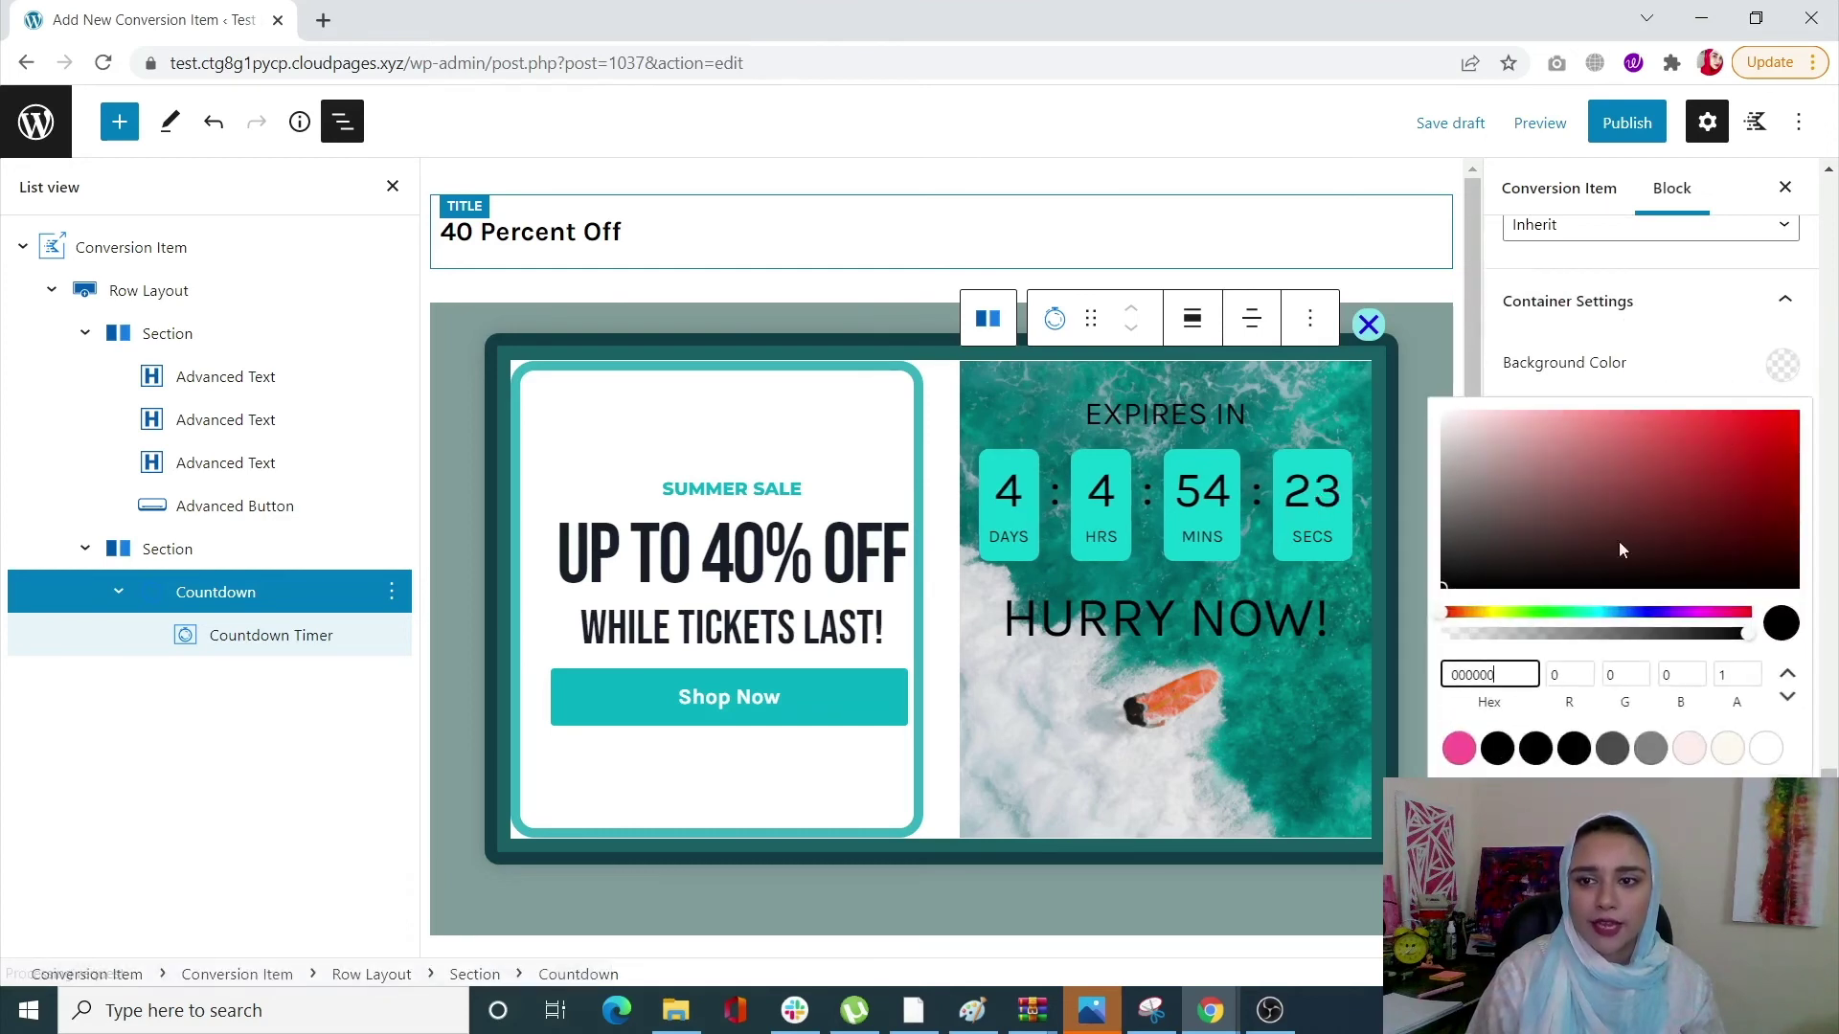
pyautogui.click(1595, 613)
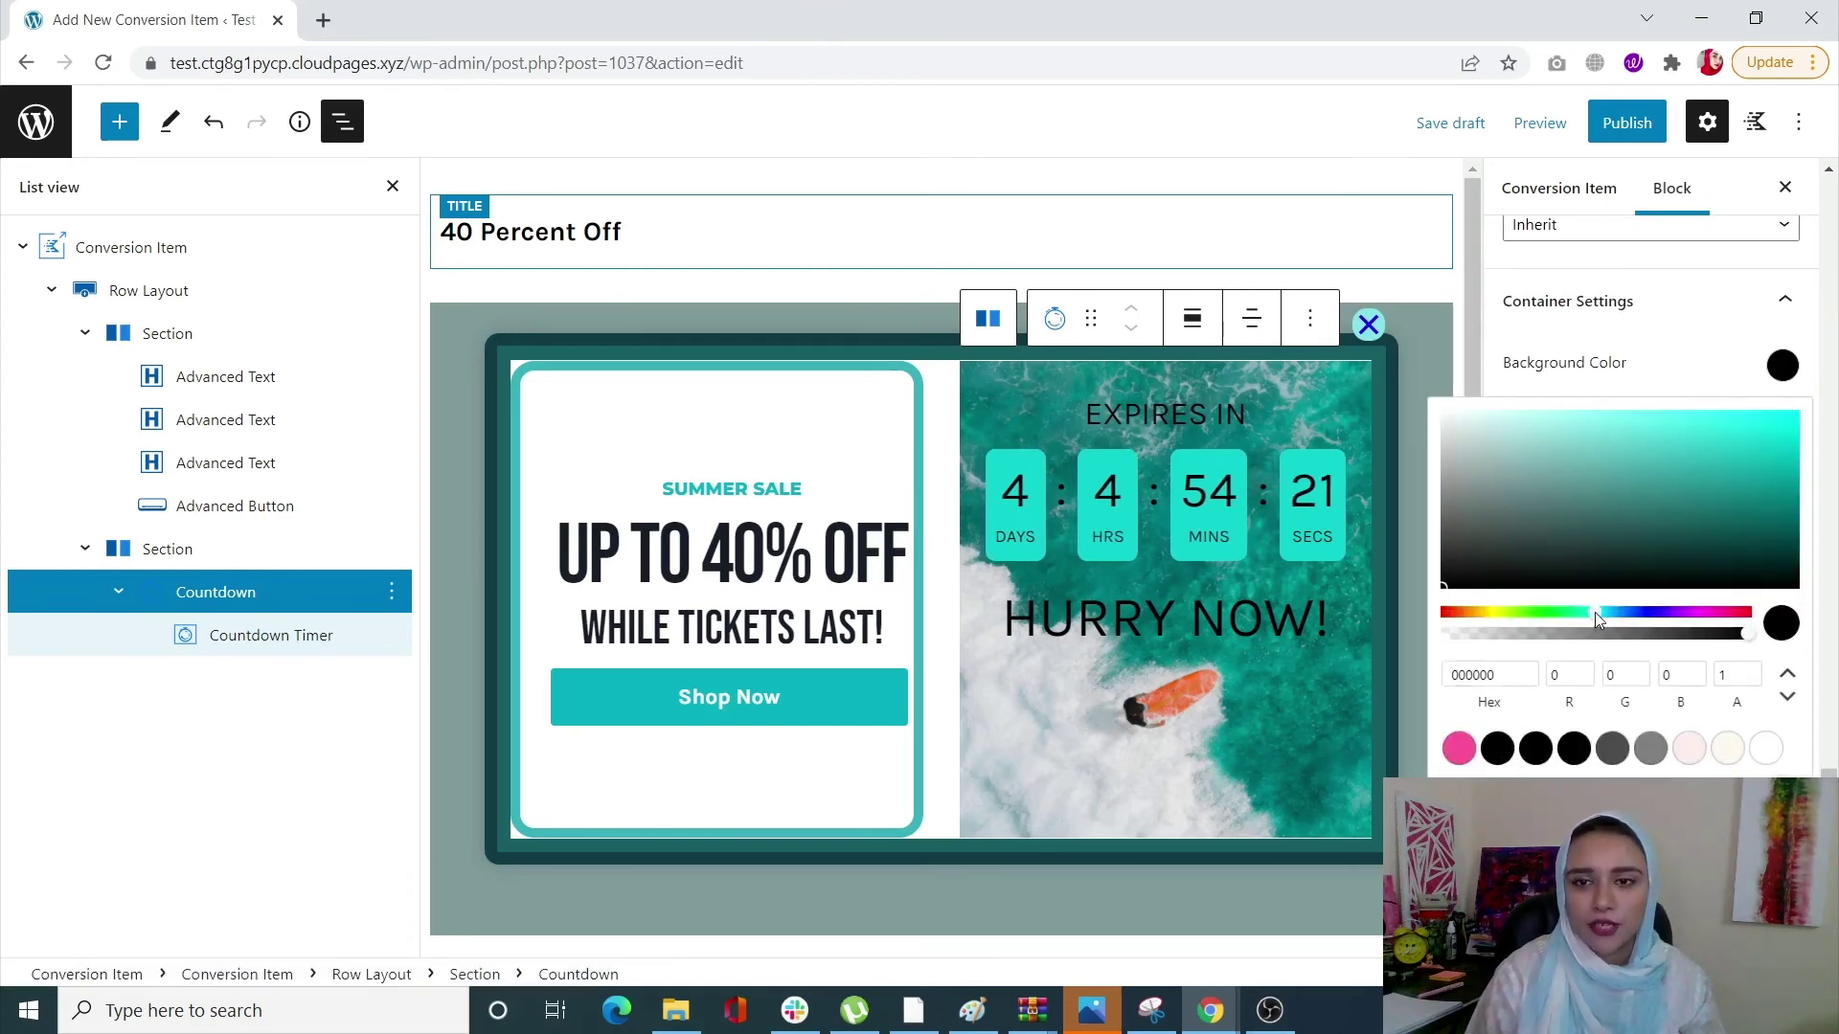
pyautogui.click(1696, 452)
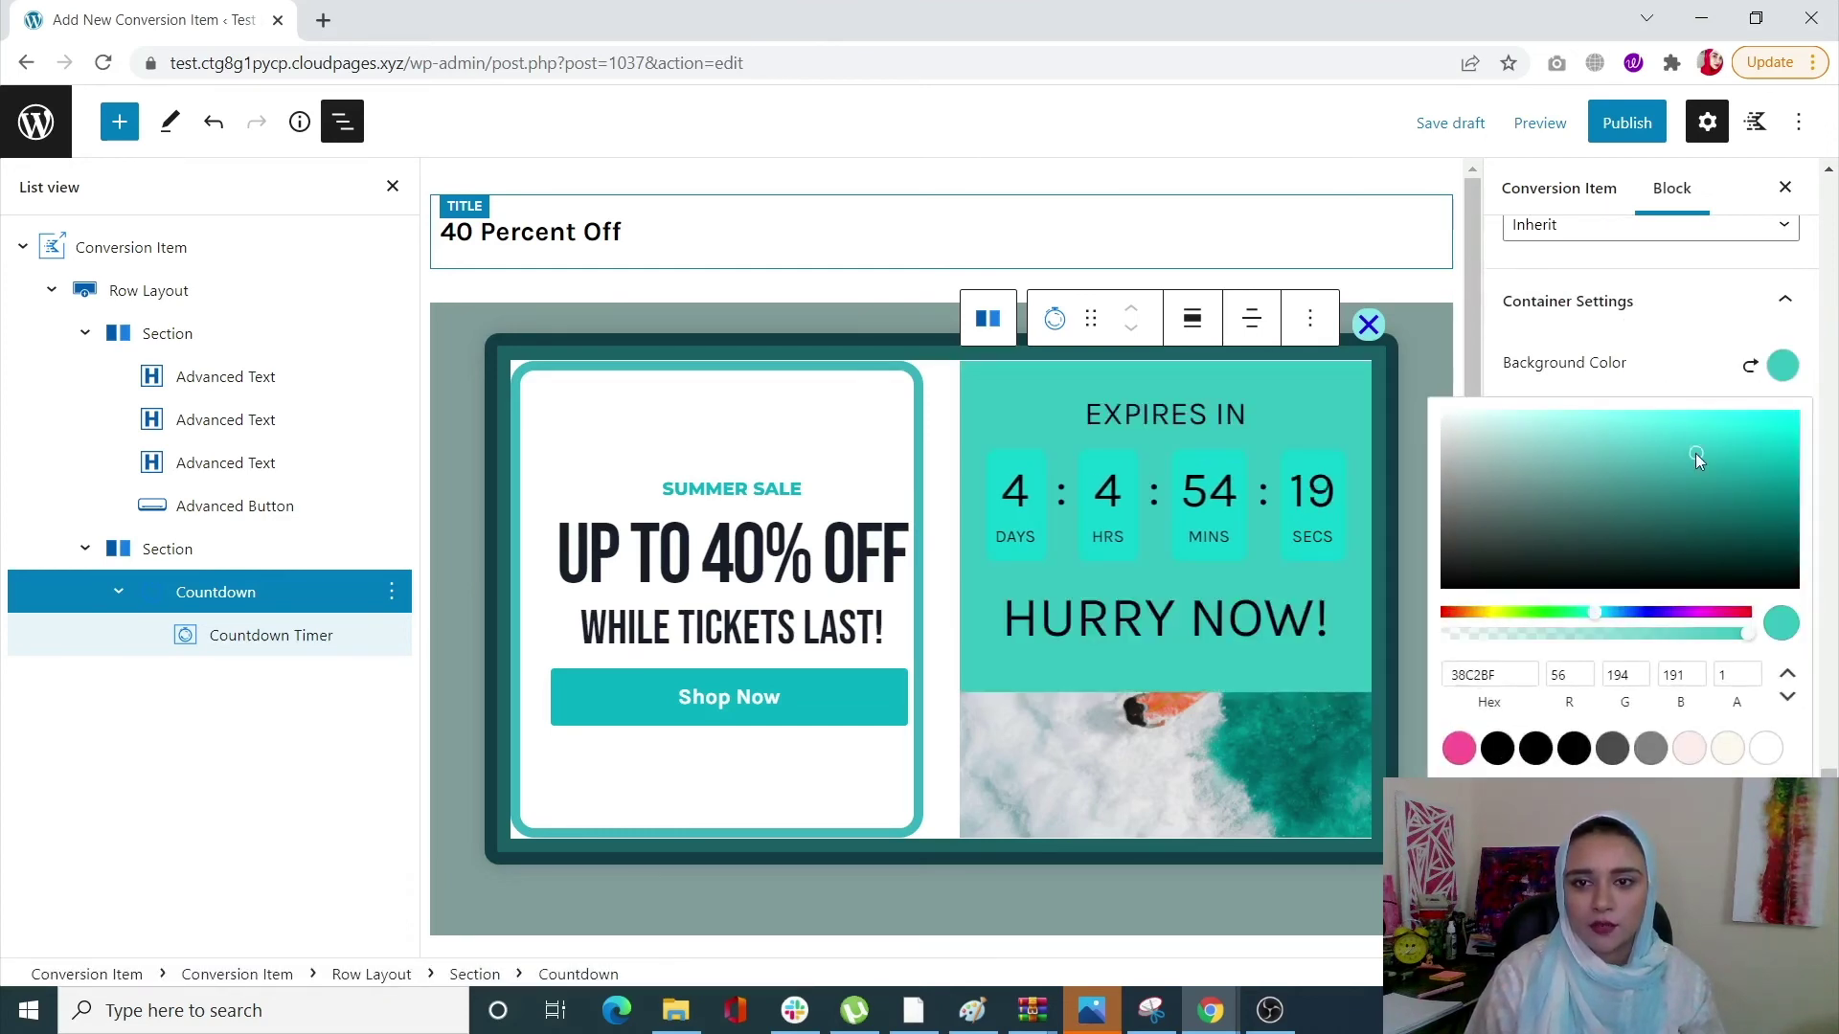
pyautogui.click(1791, 427)
pyautogui.click(1722, 468)
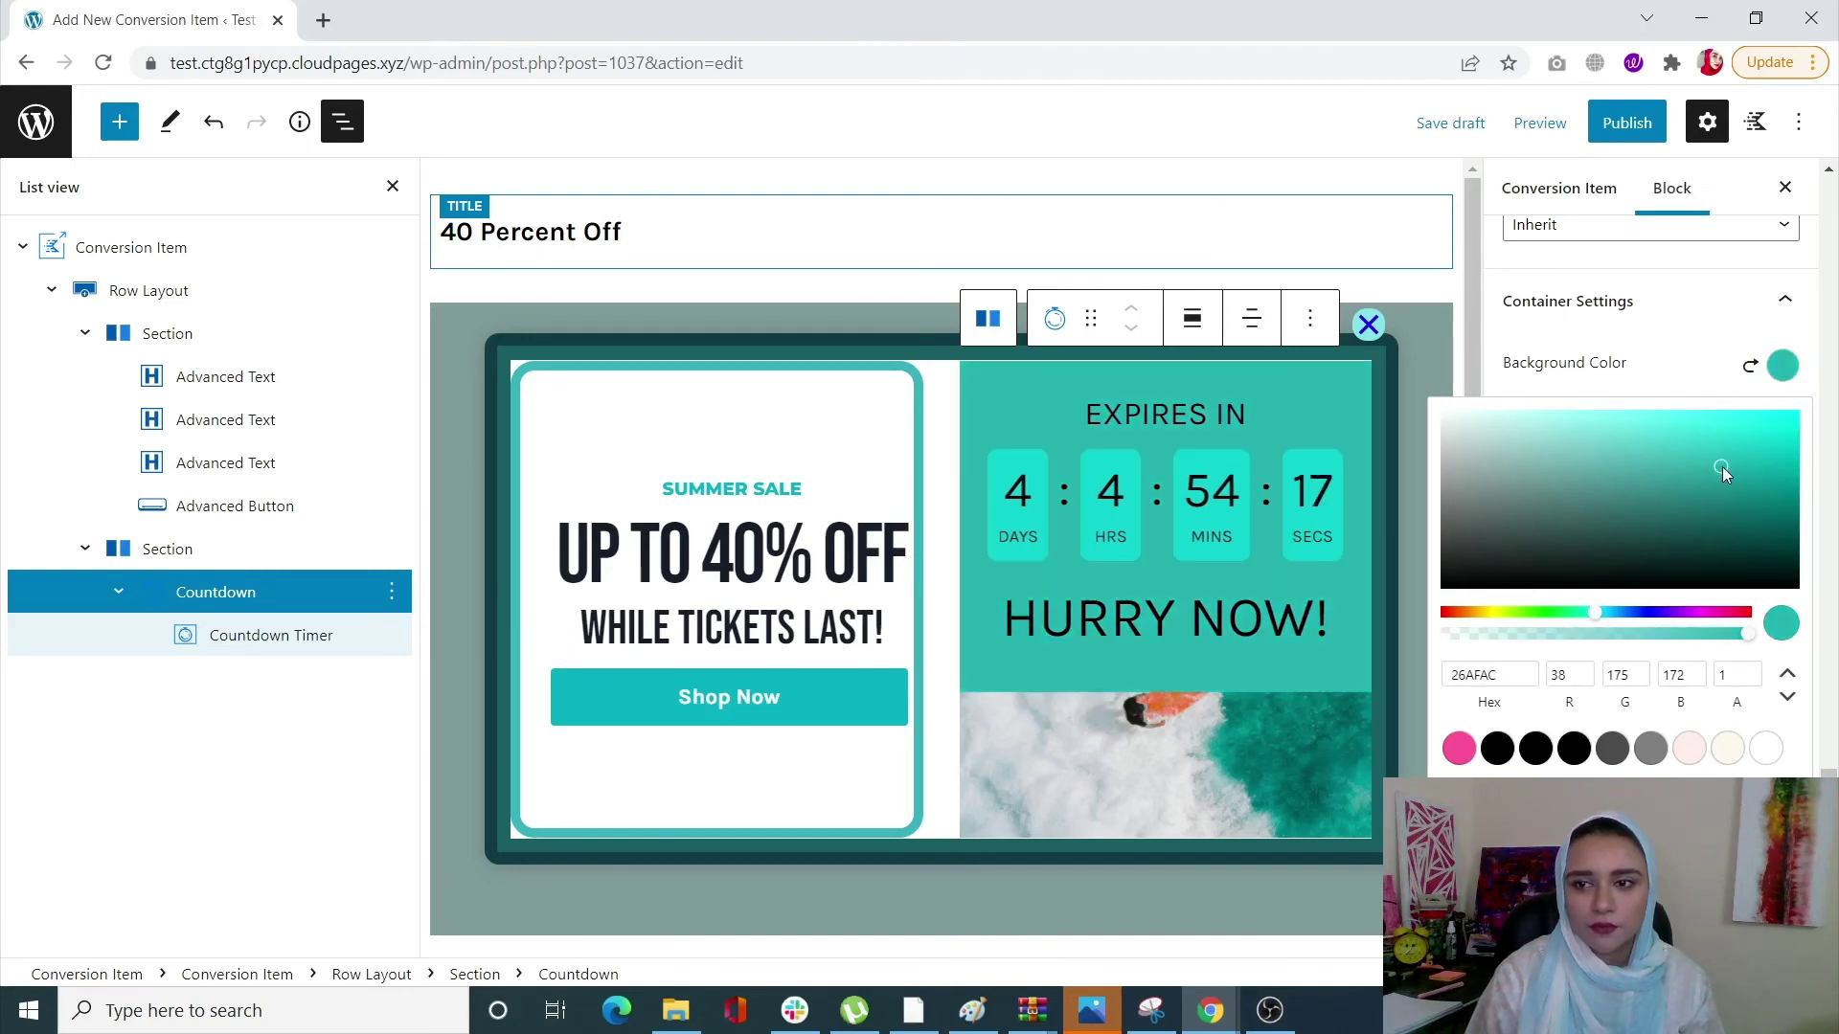
pyautogui.click(1547, 613)
pyautogui.click(1519, 612)
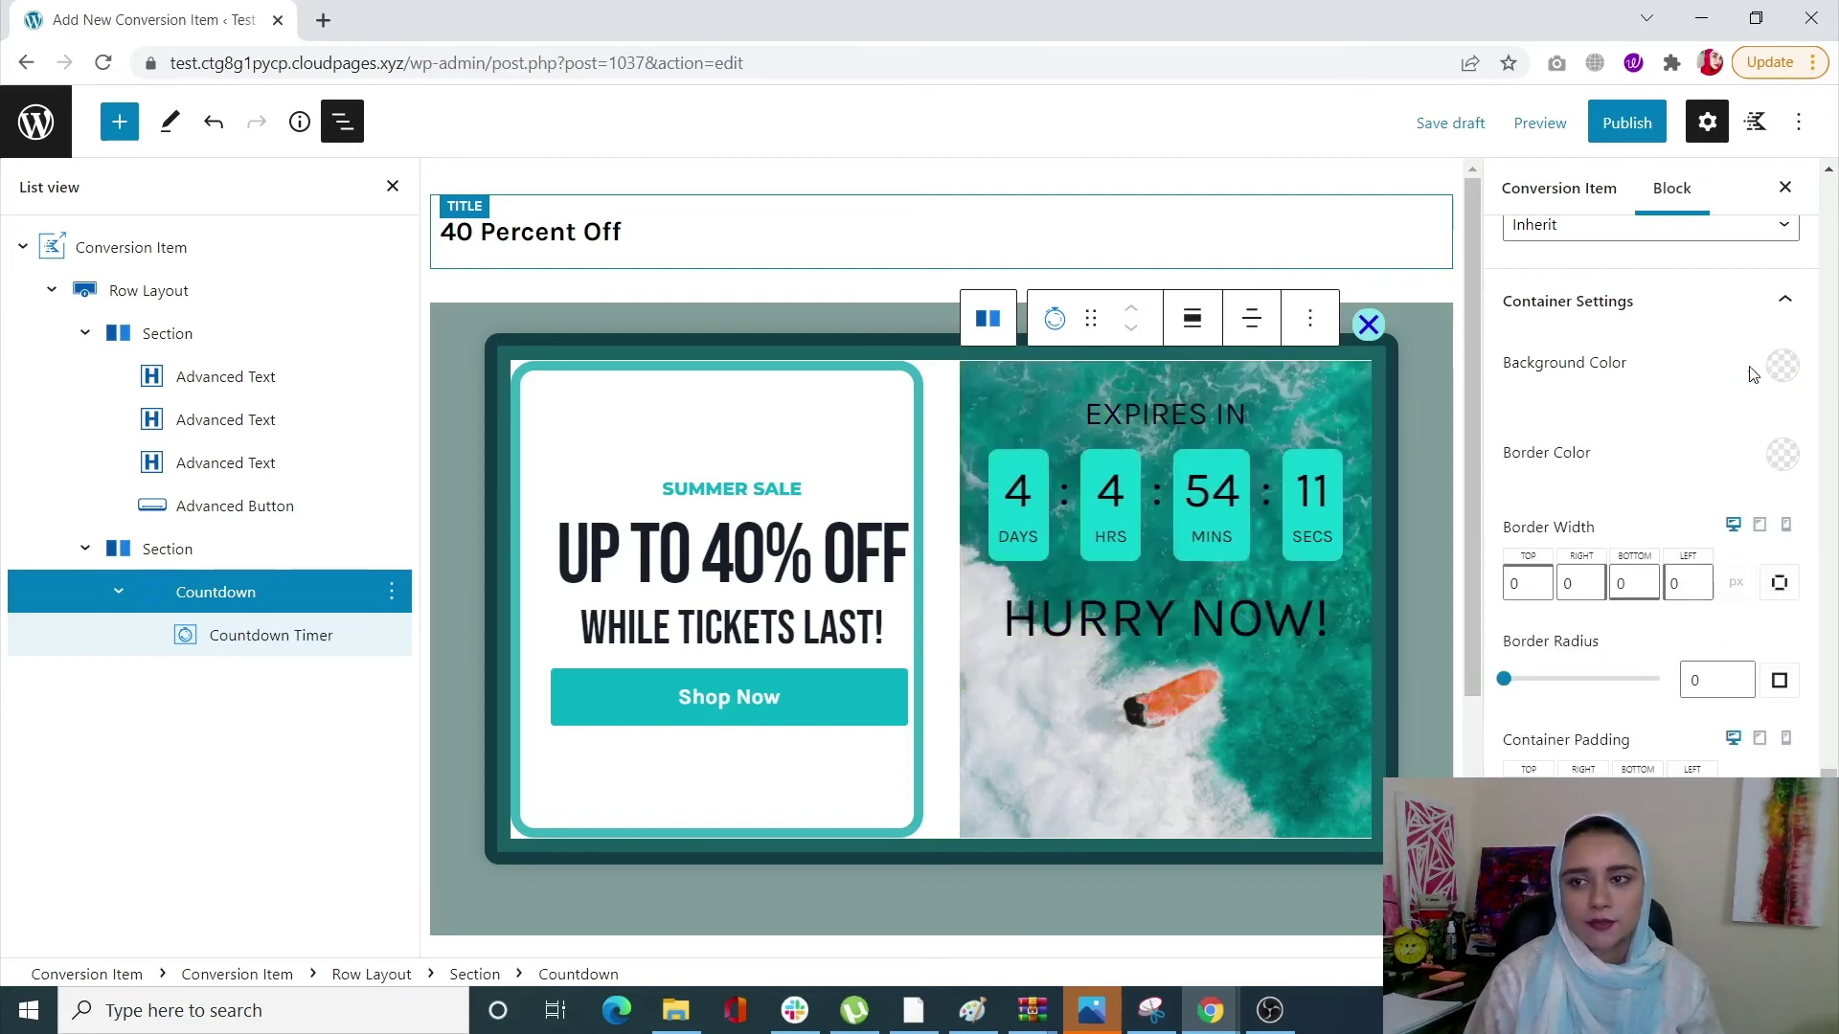
pyautogui.click(1750, 366)
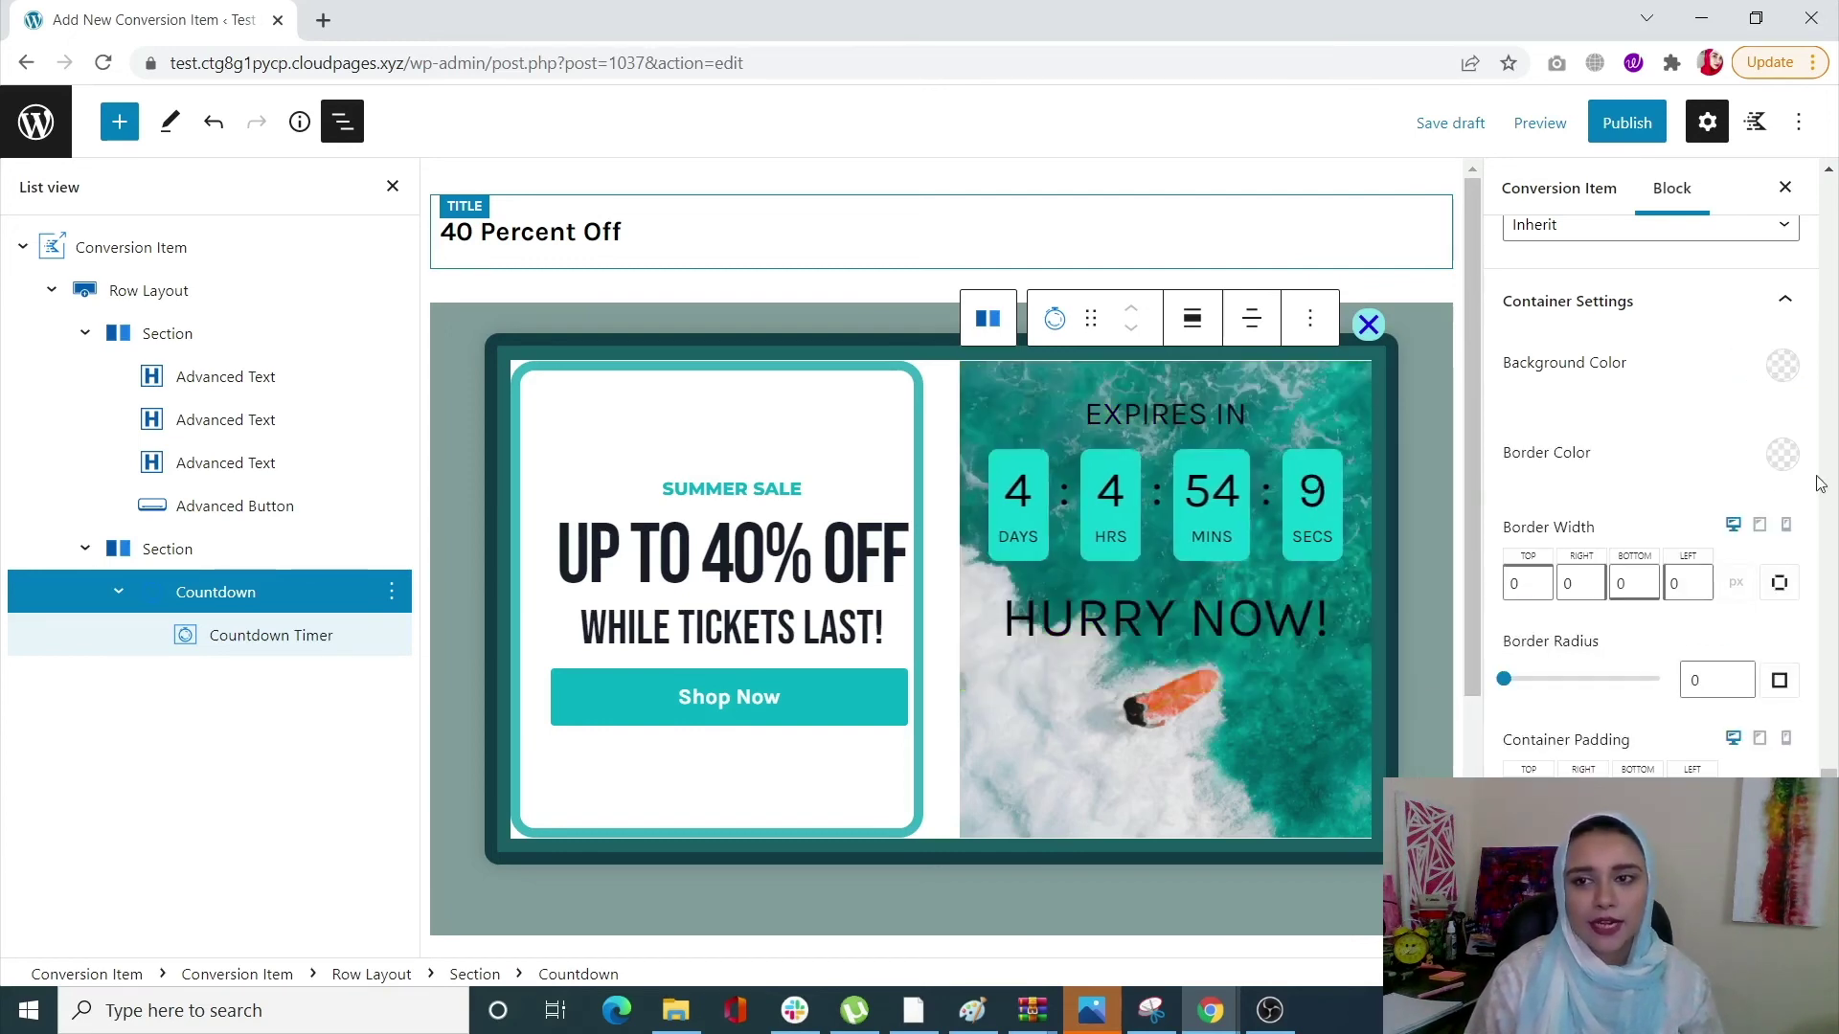
# Select the whole conversion item and publish it.
pyautogui.scroll(-2, 1593, 744)
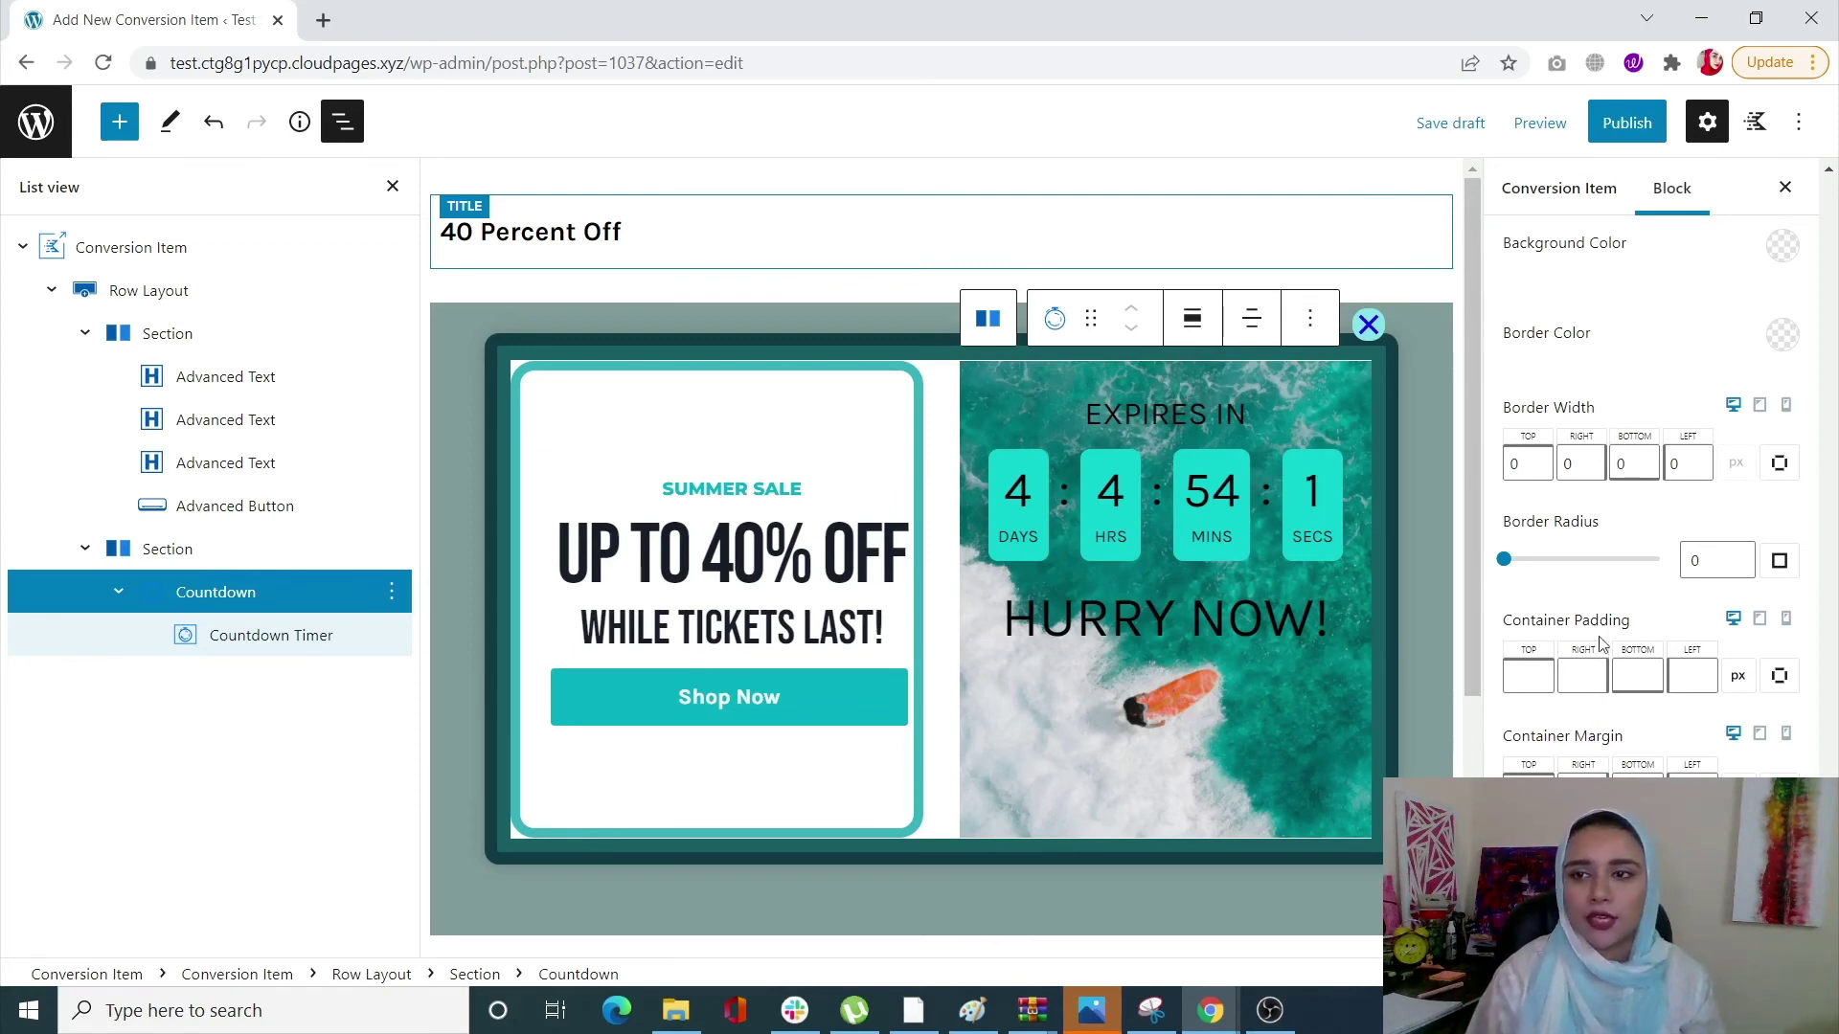
pyautogui.click(1410, 335)
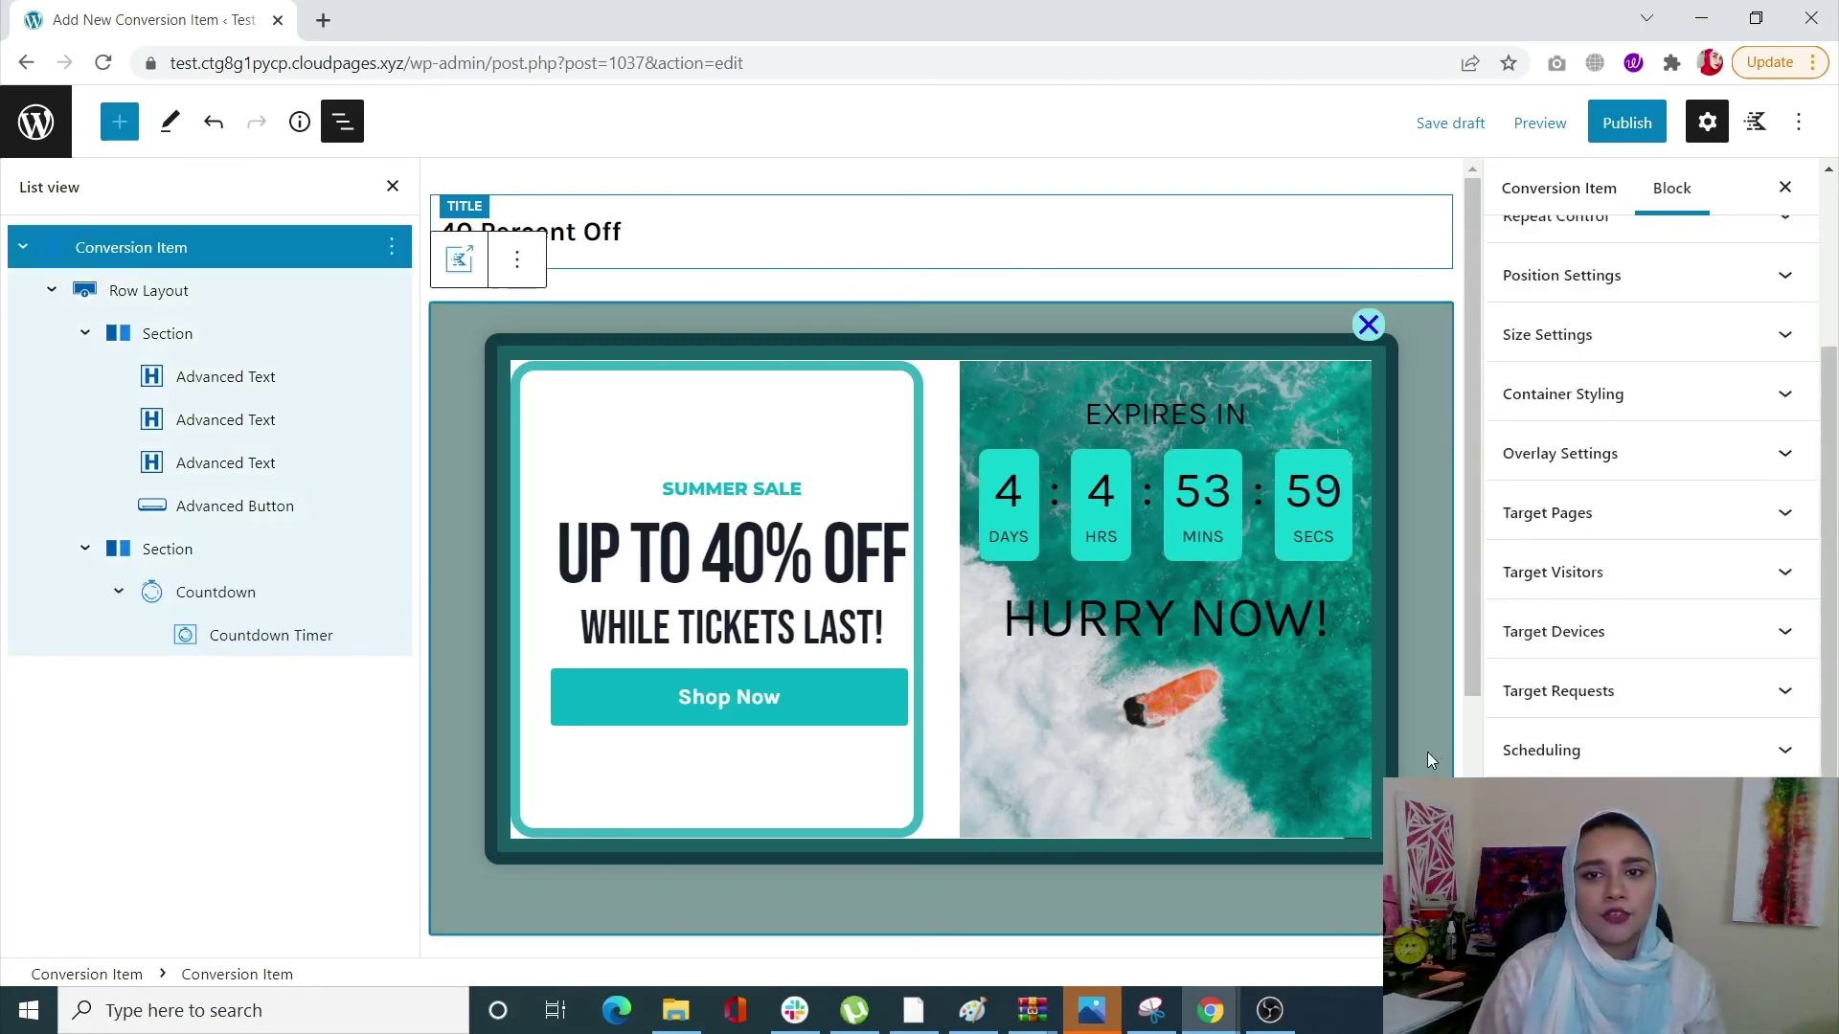
pyautogui.scroll(-2, 1247, 666)
pyautogui.scroll(2, 1247, 667)
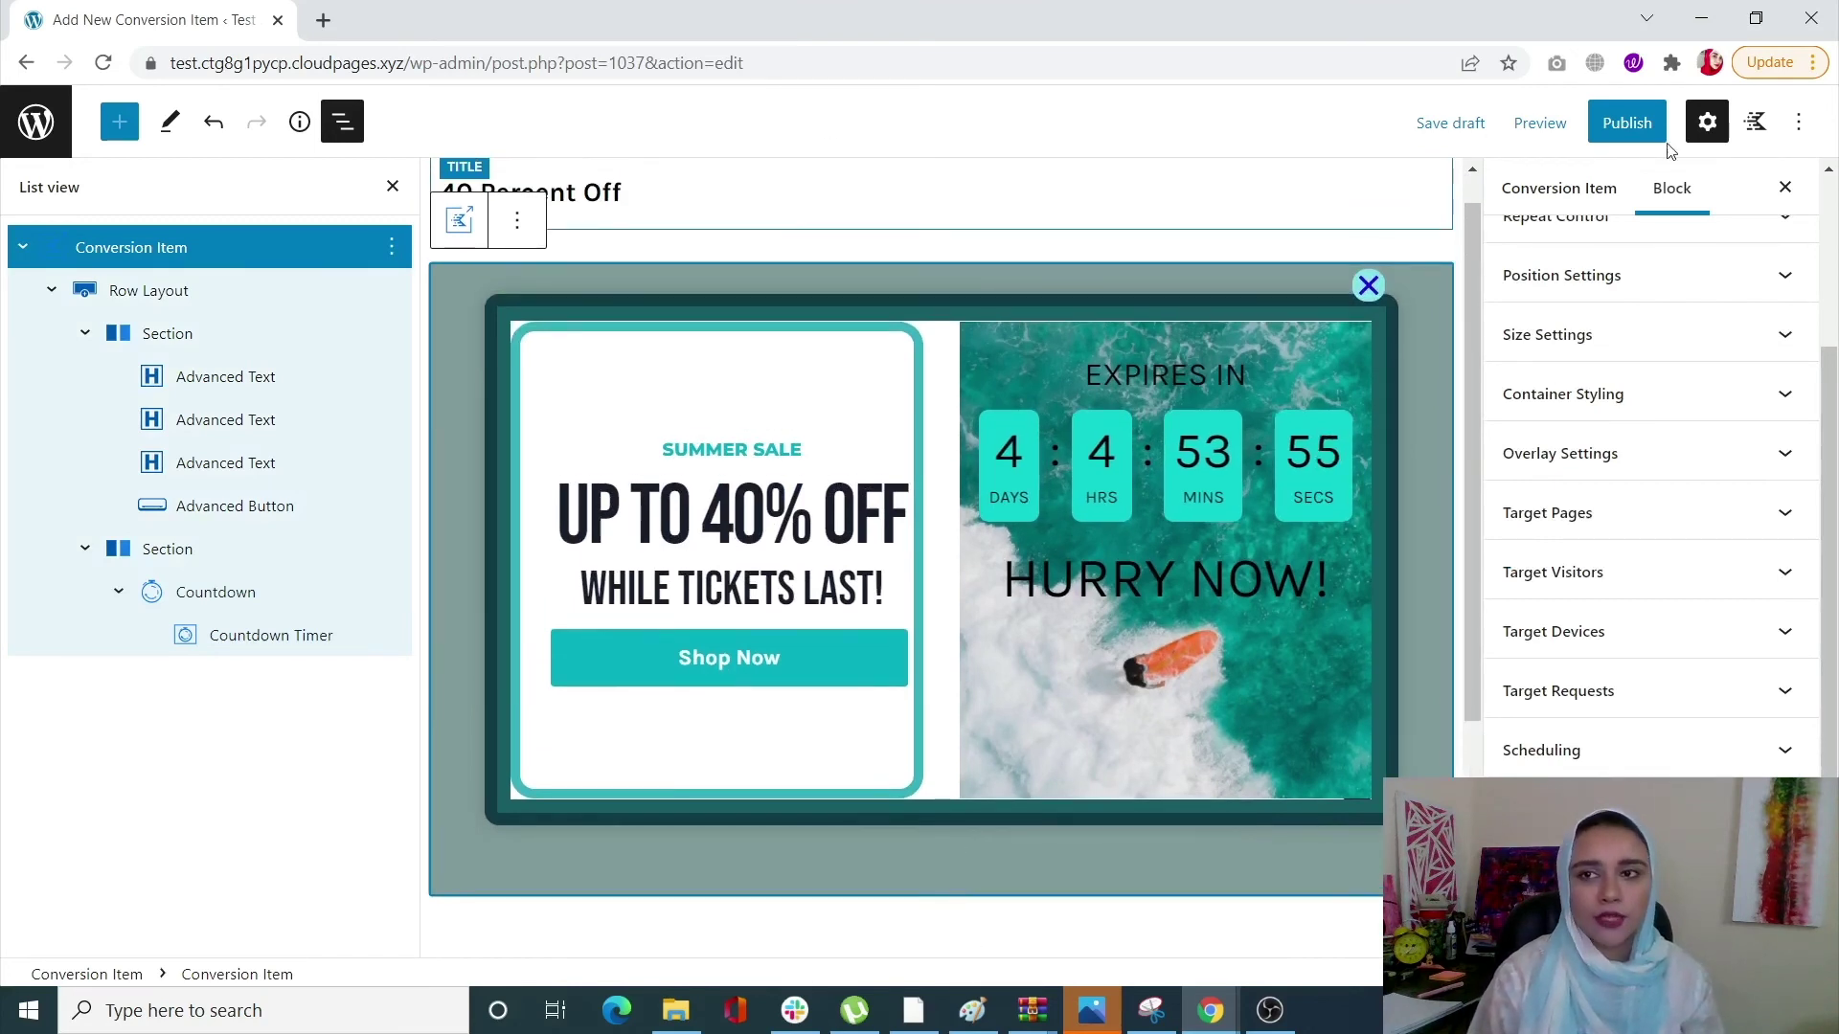
pyautogui.click(1624, 129)
pyautogui.click(1615, 137)
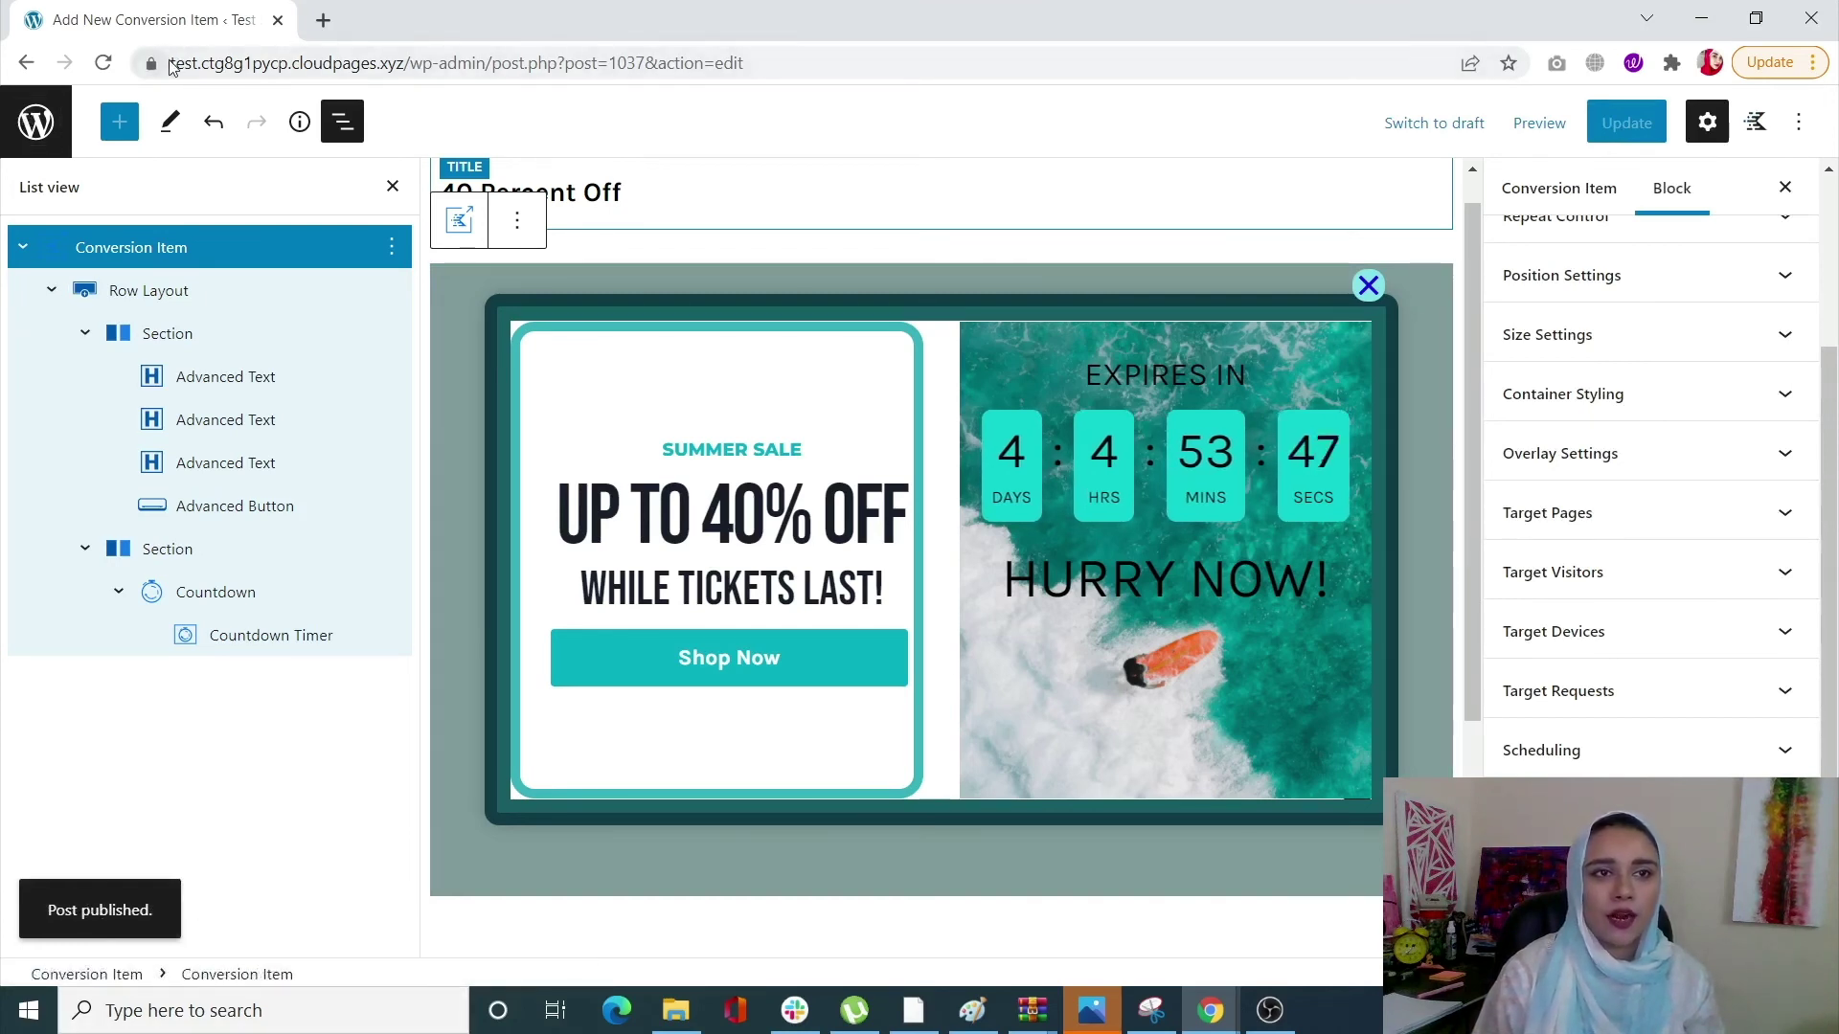
# Open the site's home page, test.ctg8g1pycp.cloudpages.xyz, in a new browser tab and check the popup over the page.
pyautogui.moveTo(171, 63); pyautogui.dragTo(404, 85)
pyautogui.hotkey('ctrl', 'c')
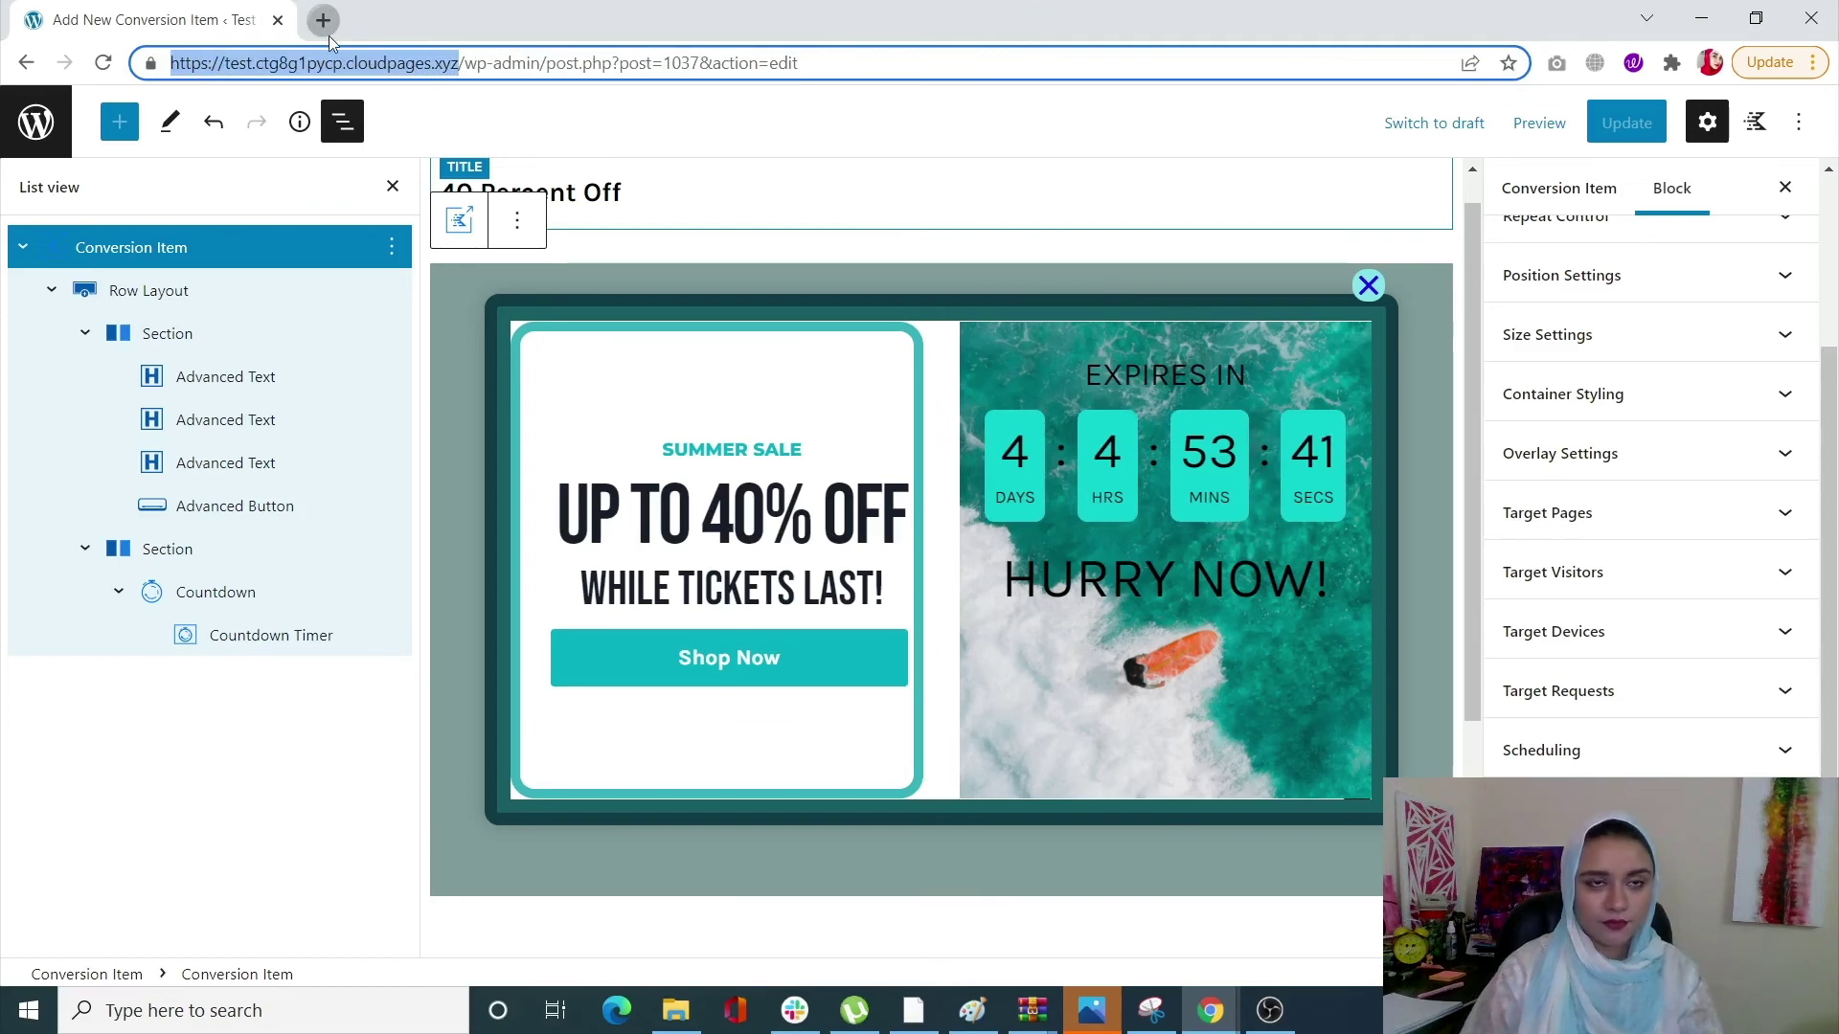
pyautogui.click(324, 20)
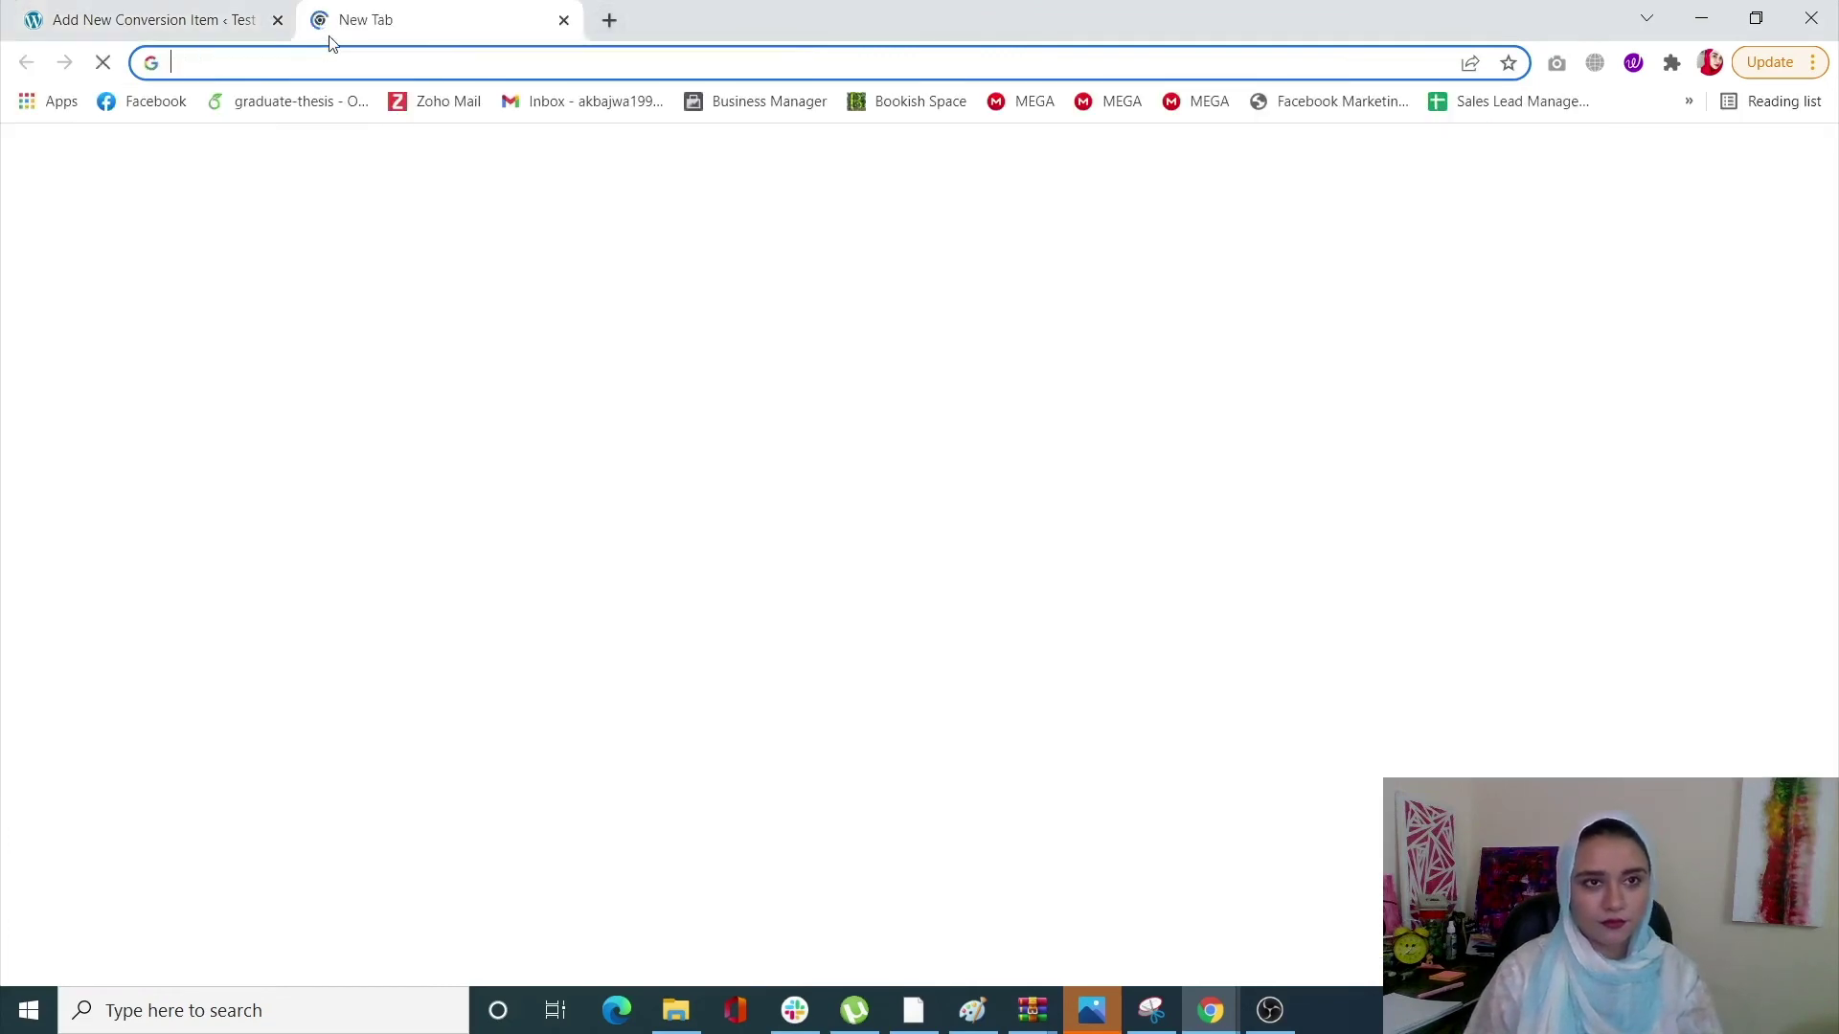
pyautogui.hotkey('ctrl', 'v')
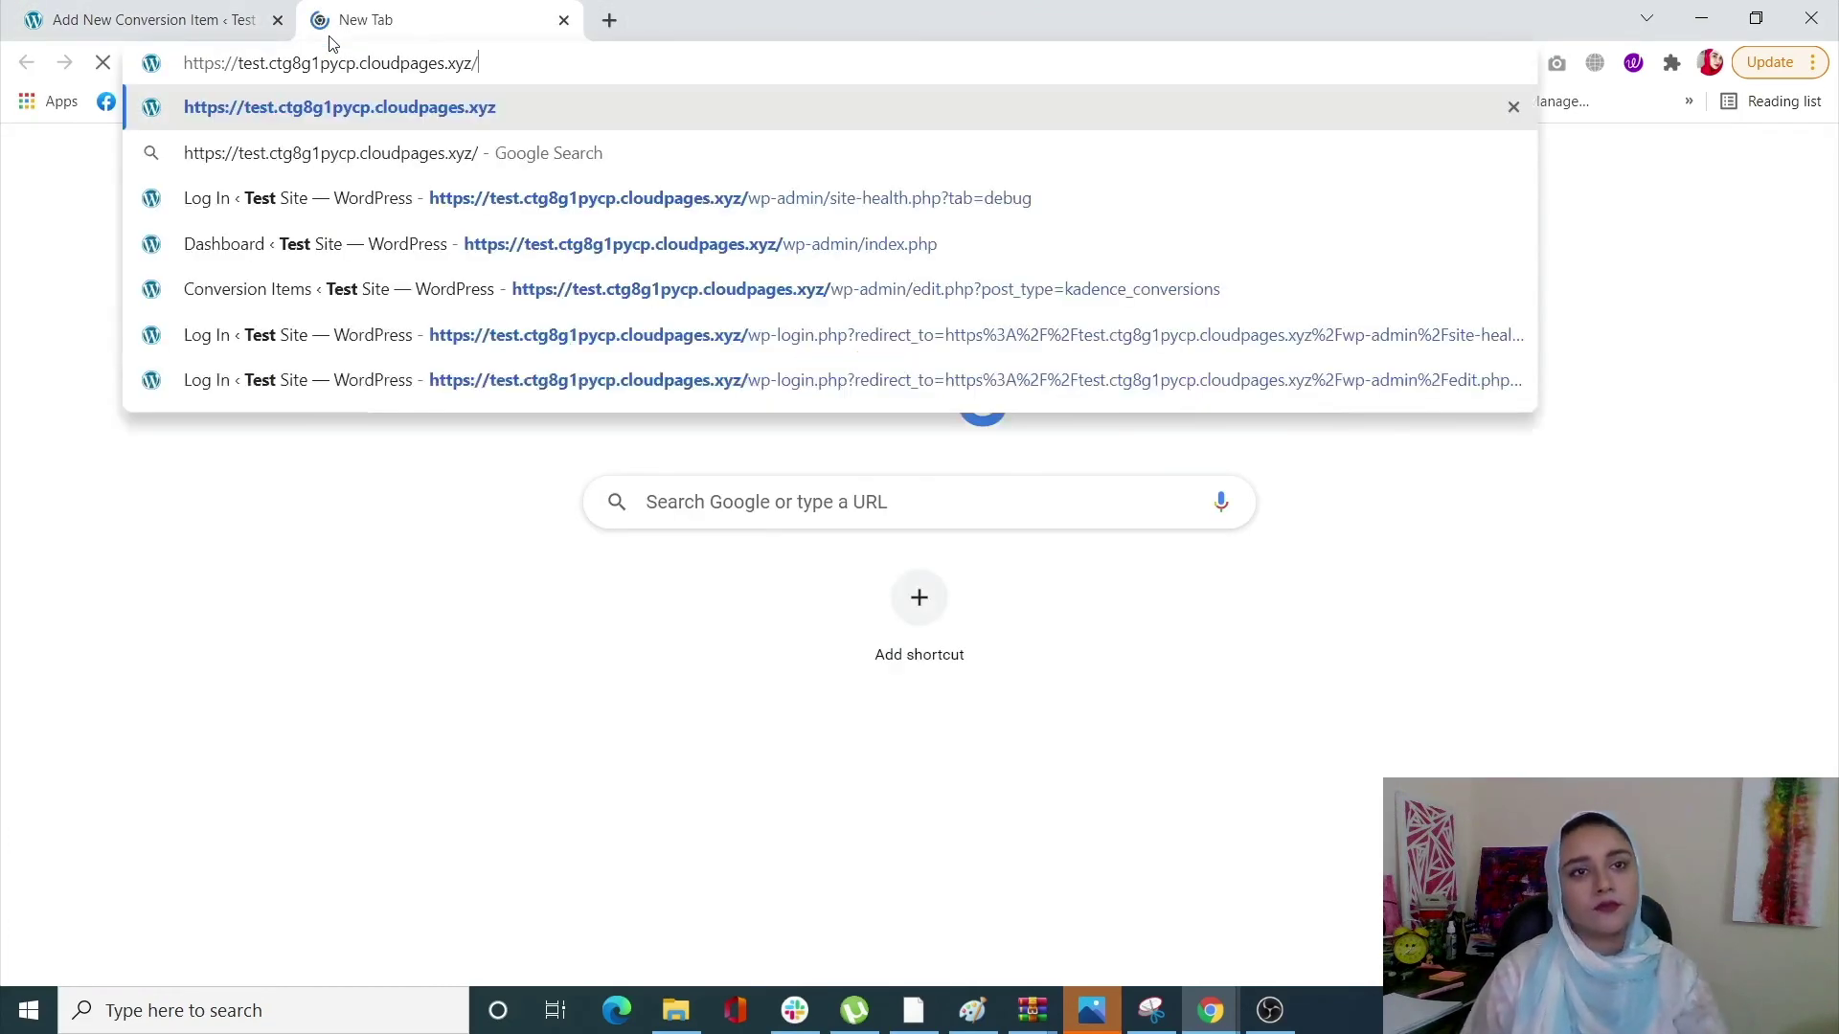
pyautogui.press('Return')
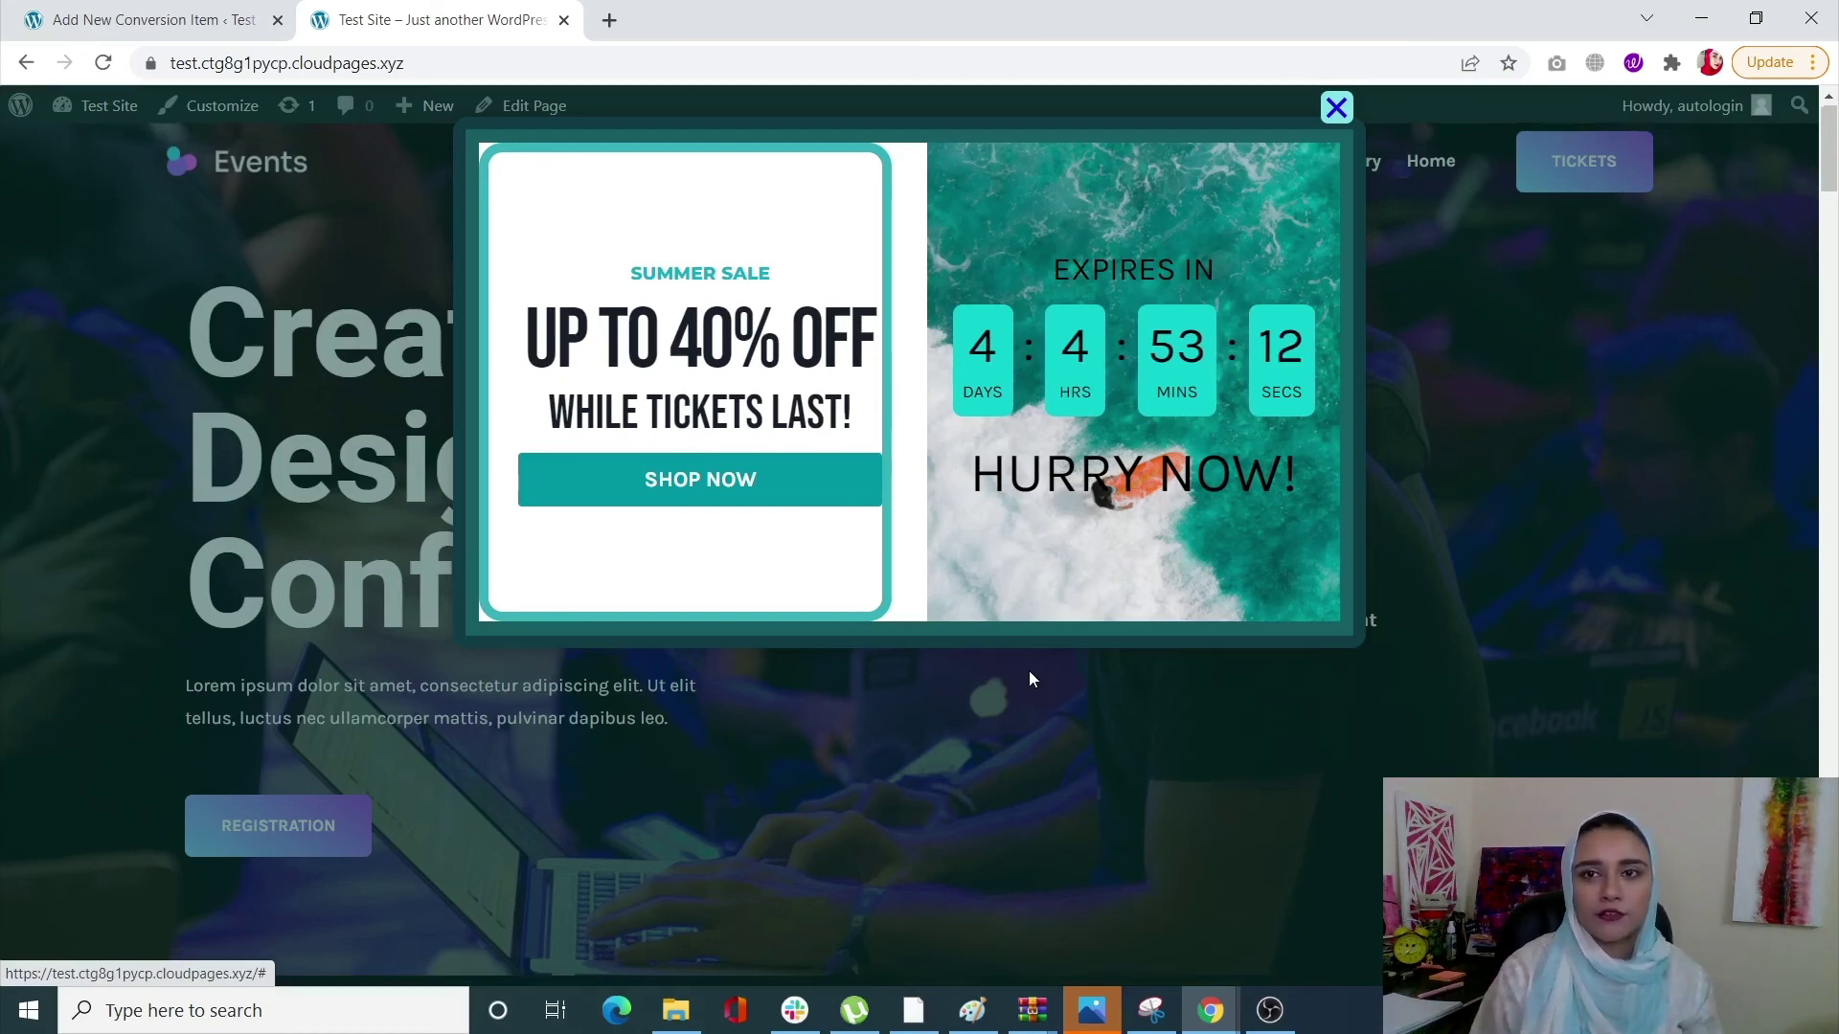
pyautogui.scroll(-5, 1031, 677)
pyautogui.scroll(-4, 1031, 677)
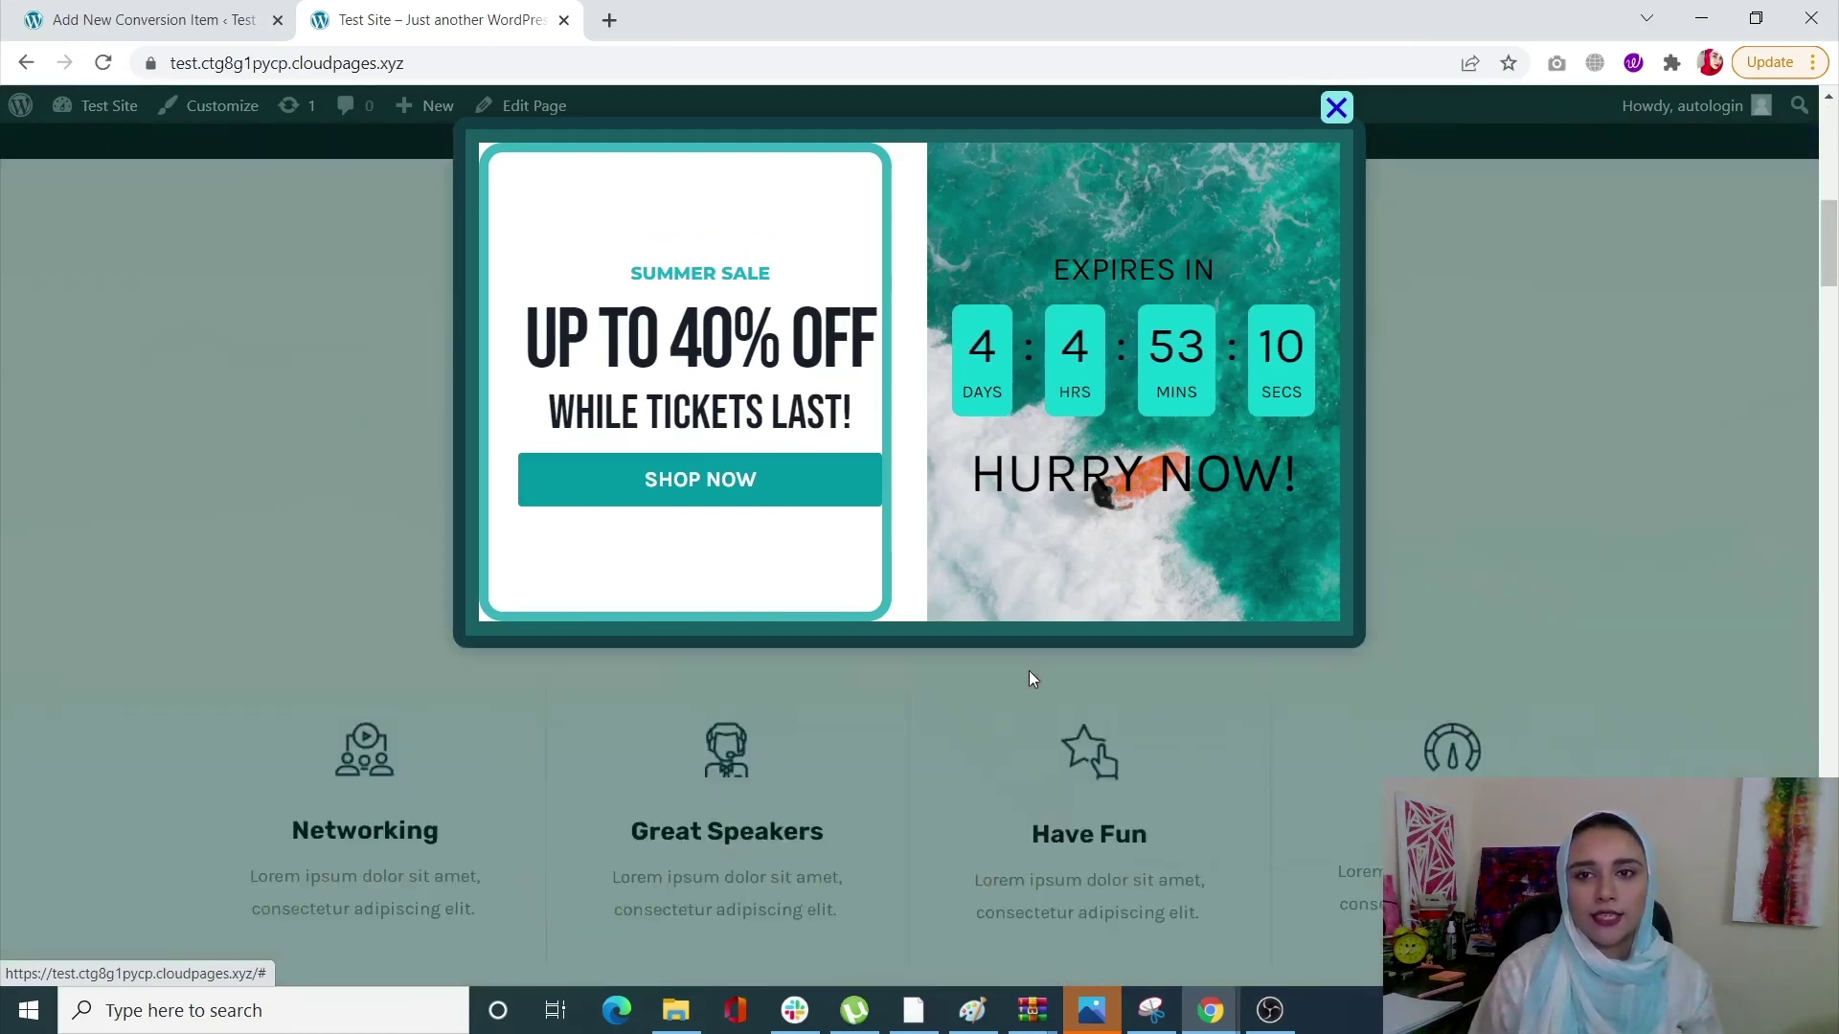
# Check the popup over the top section of the live home page, dismiss it and close the site's browser tab.
pyautogui.scroll(8, 1030, 677)
pyautogui.scroll(1, 1029, 676)
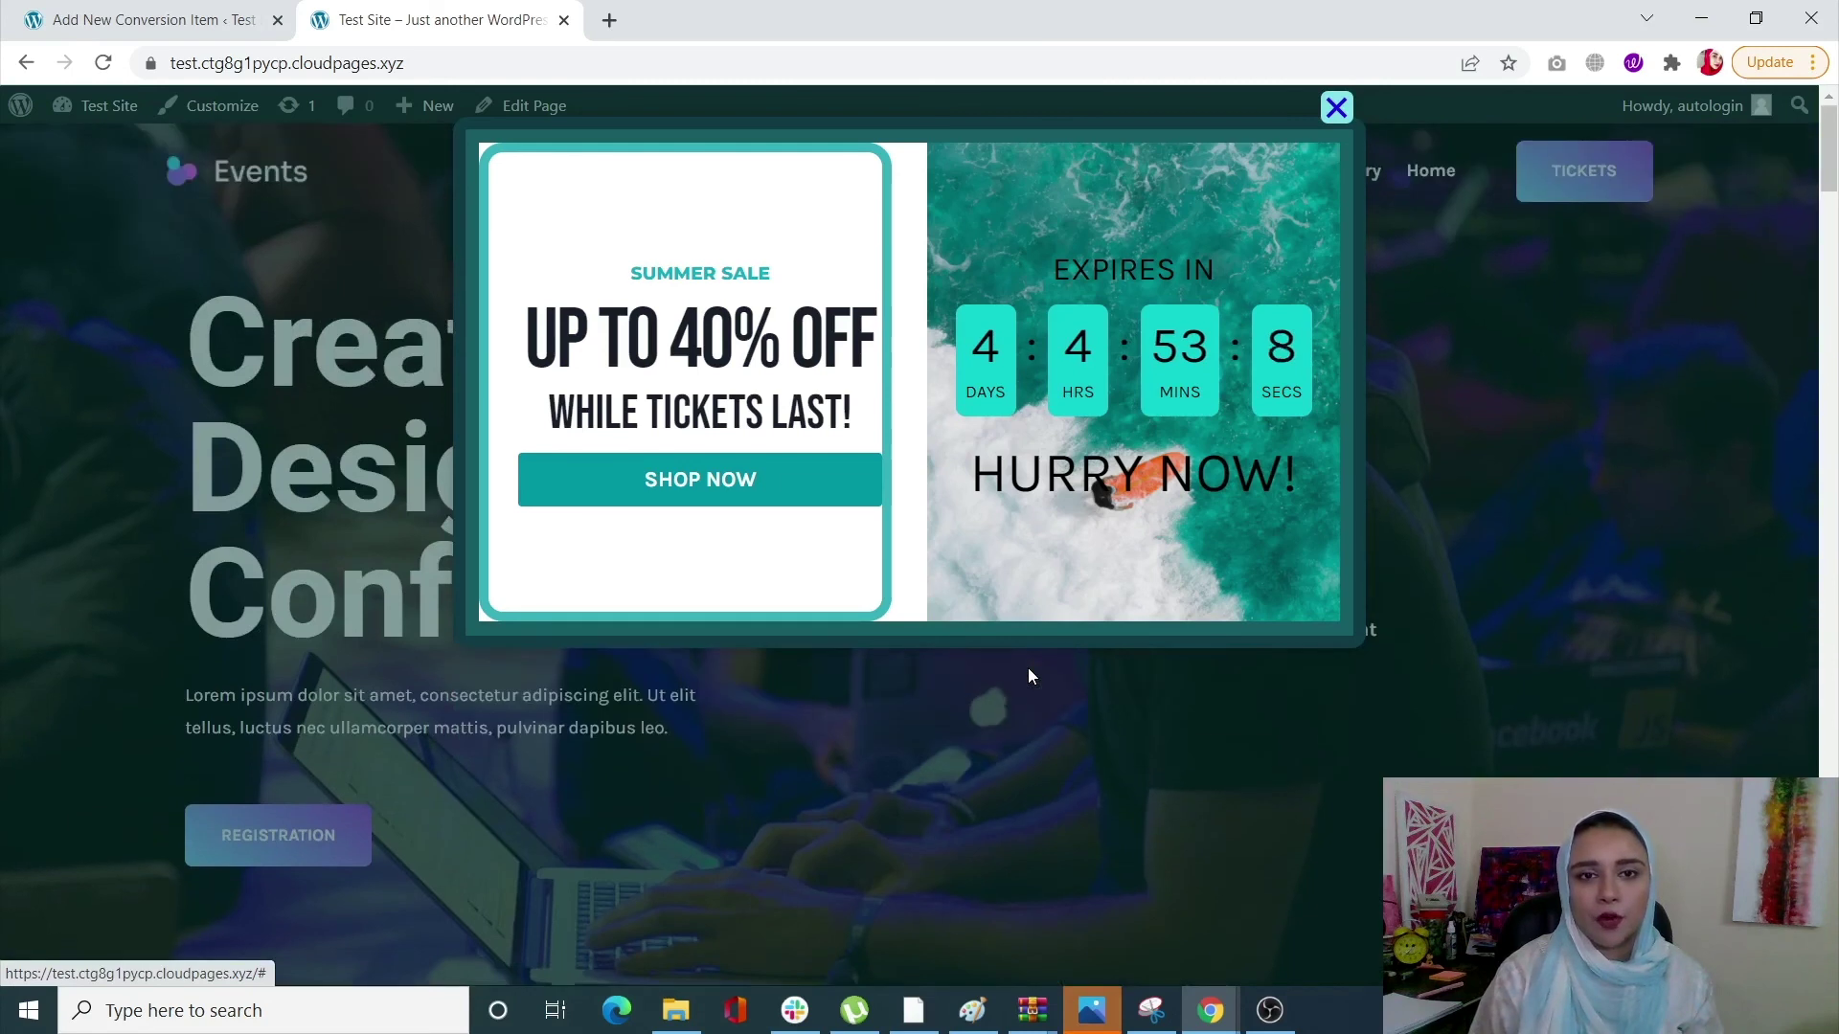
pyautogui.click(1333, 113)
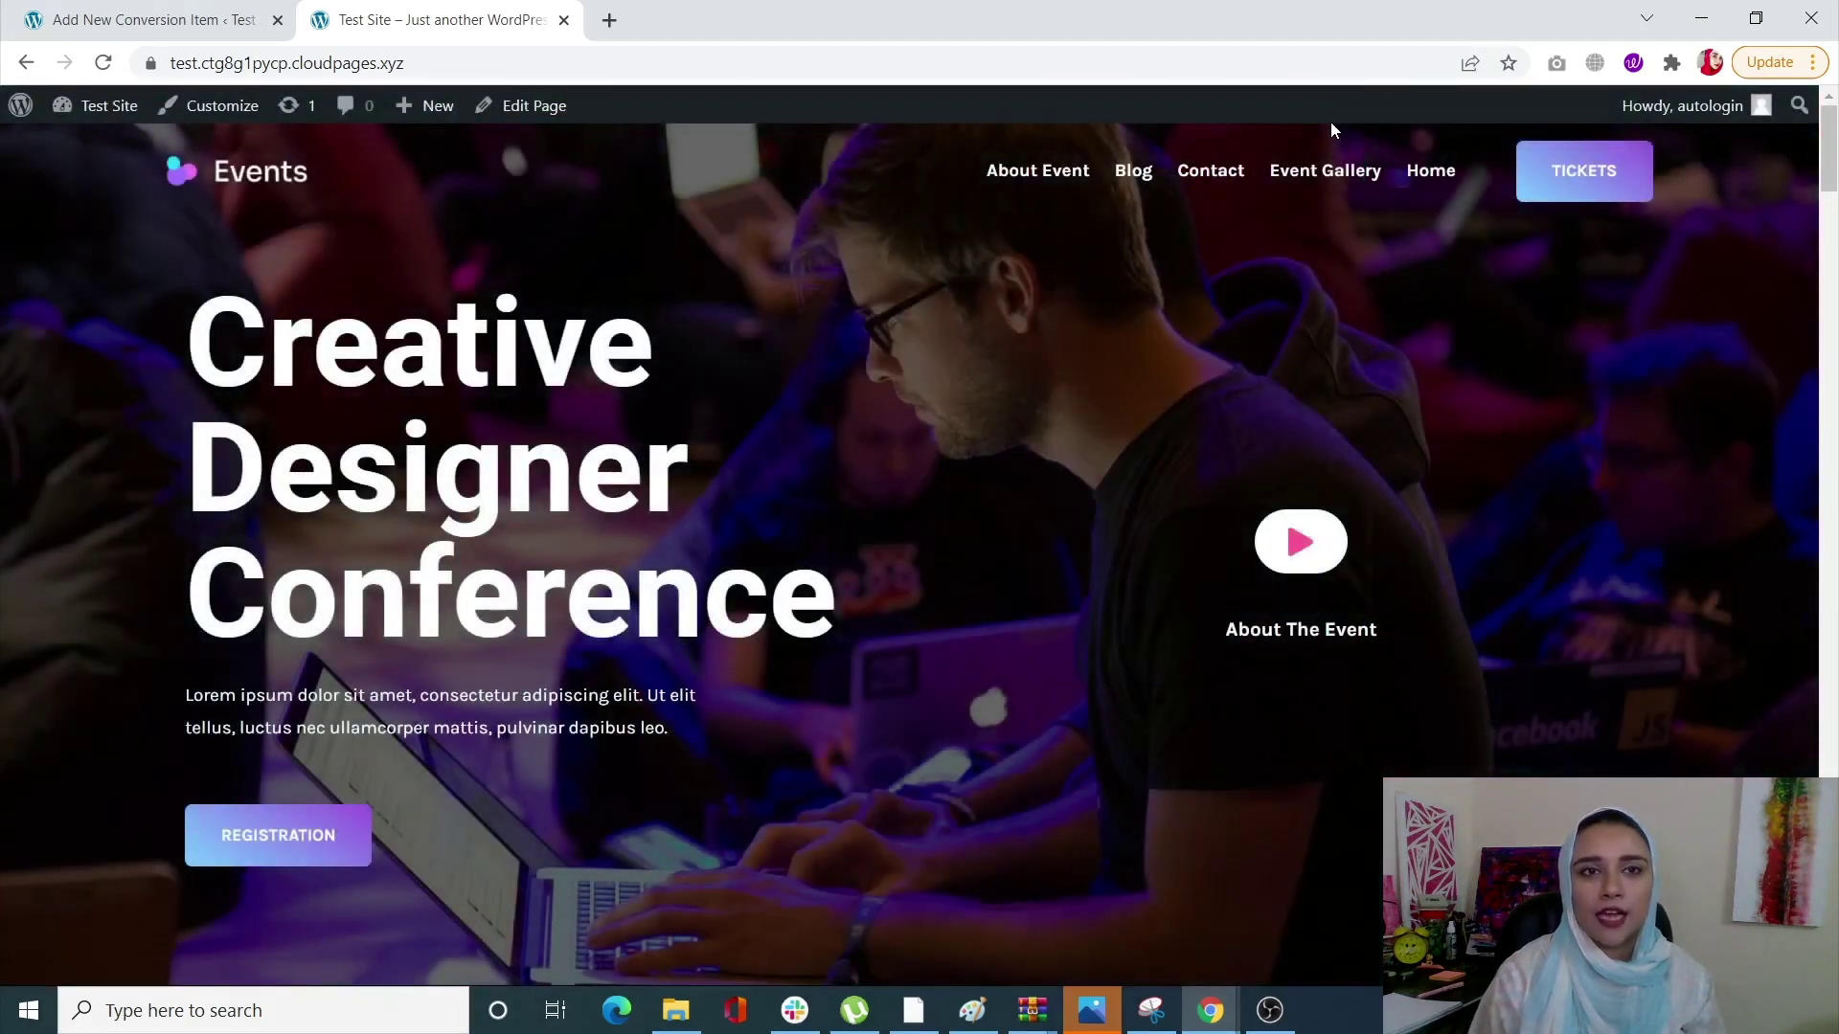
pyautogui.click(563, 21)
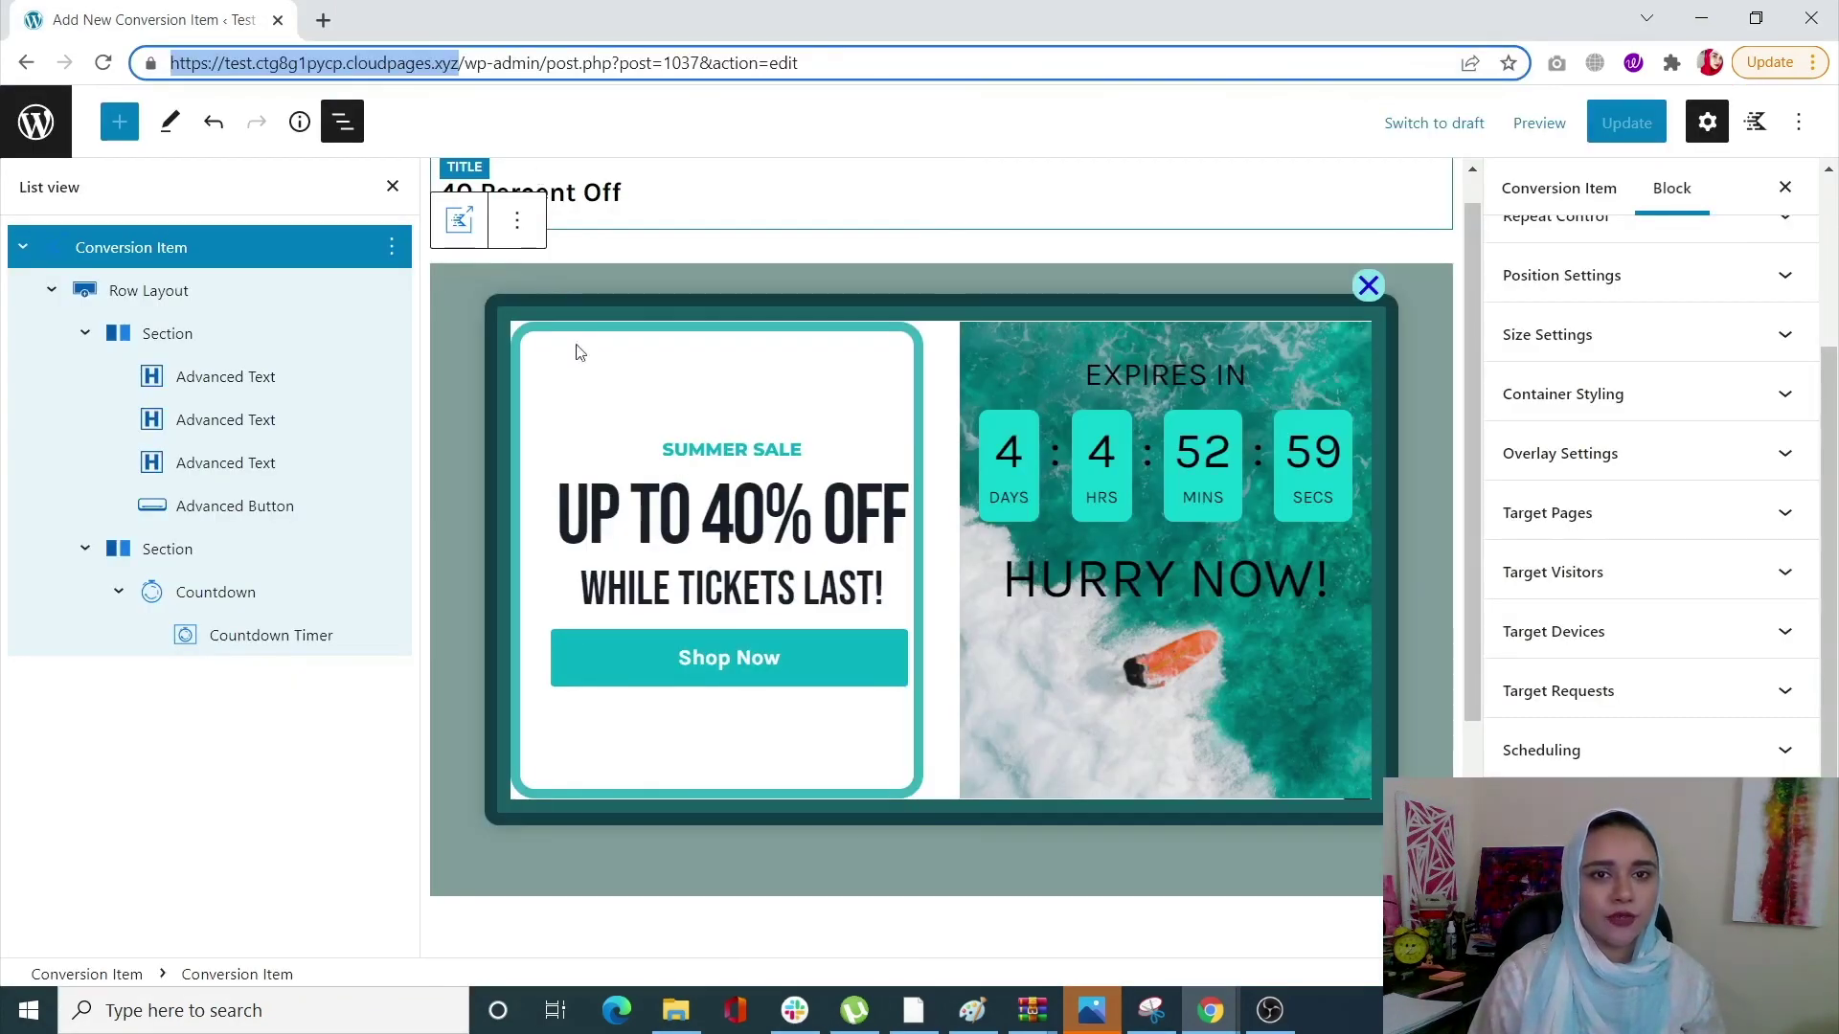
# Add a new conversion item of the Banner type and start it from a blank template.
pyautogui.click(35, 121)
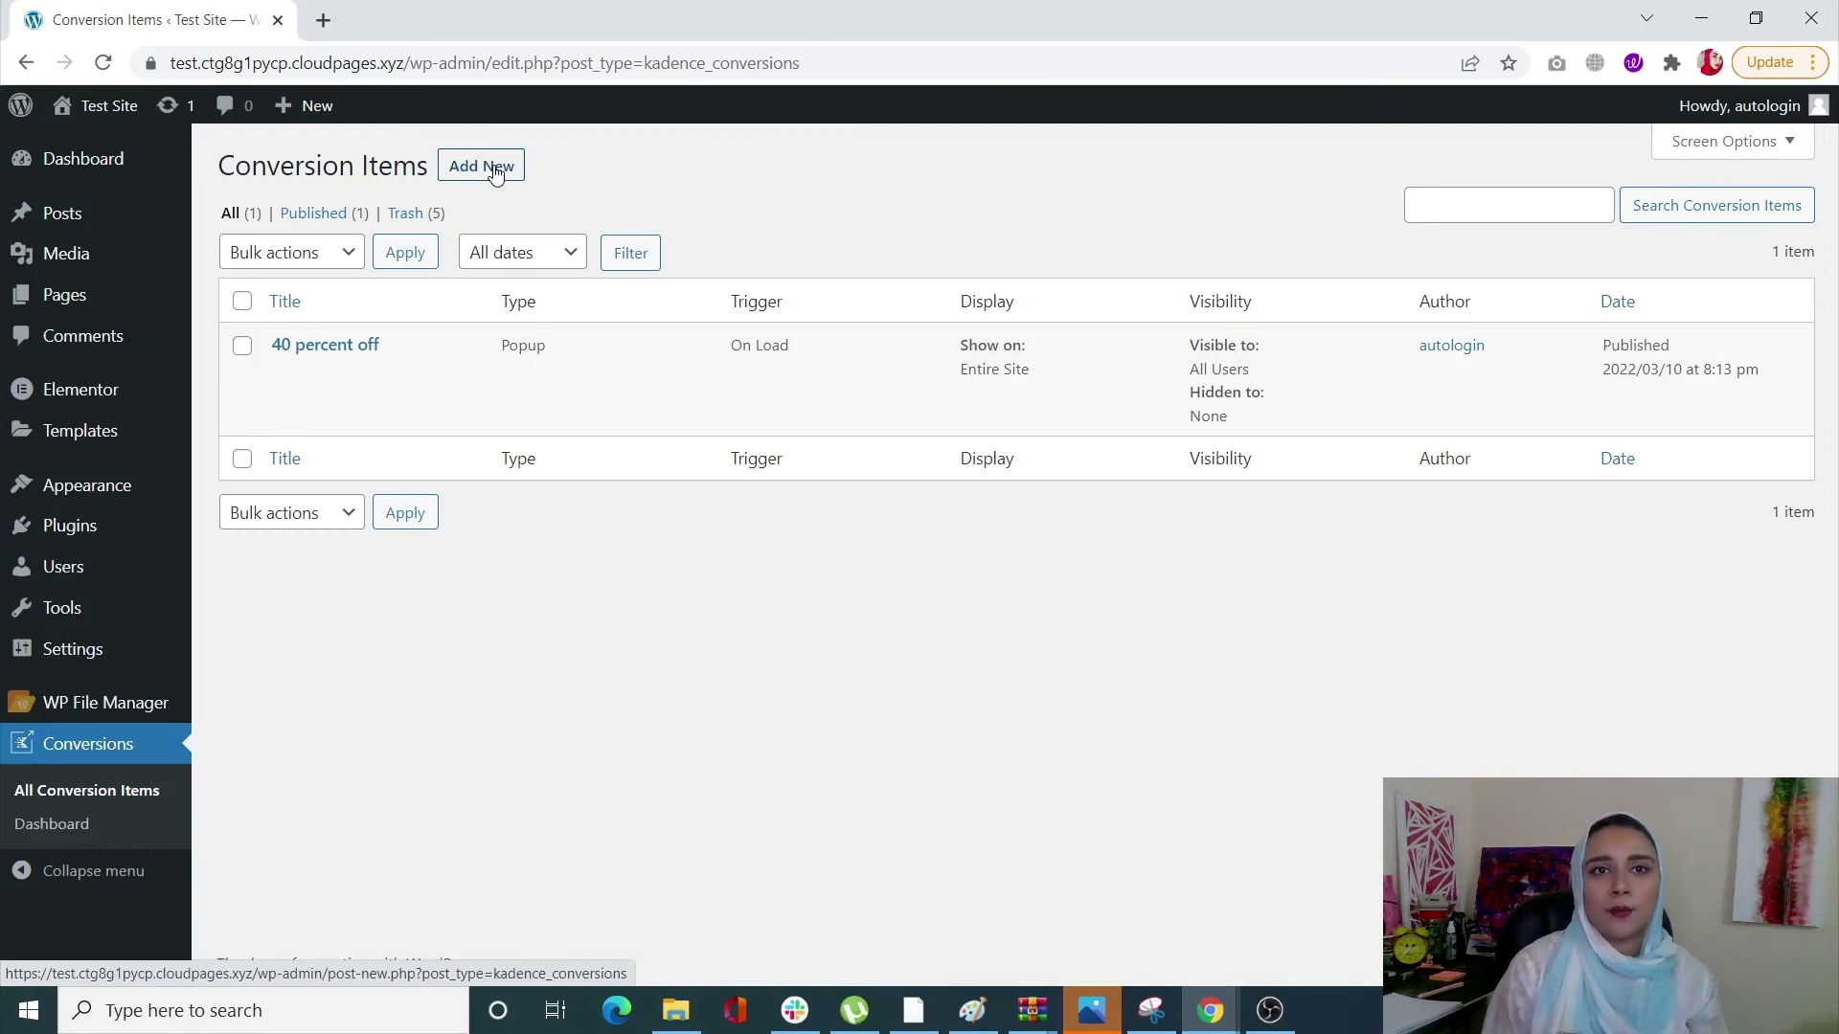
pyautogui.click(484, 156)
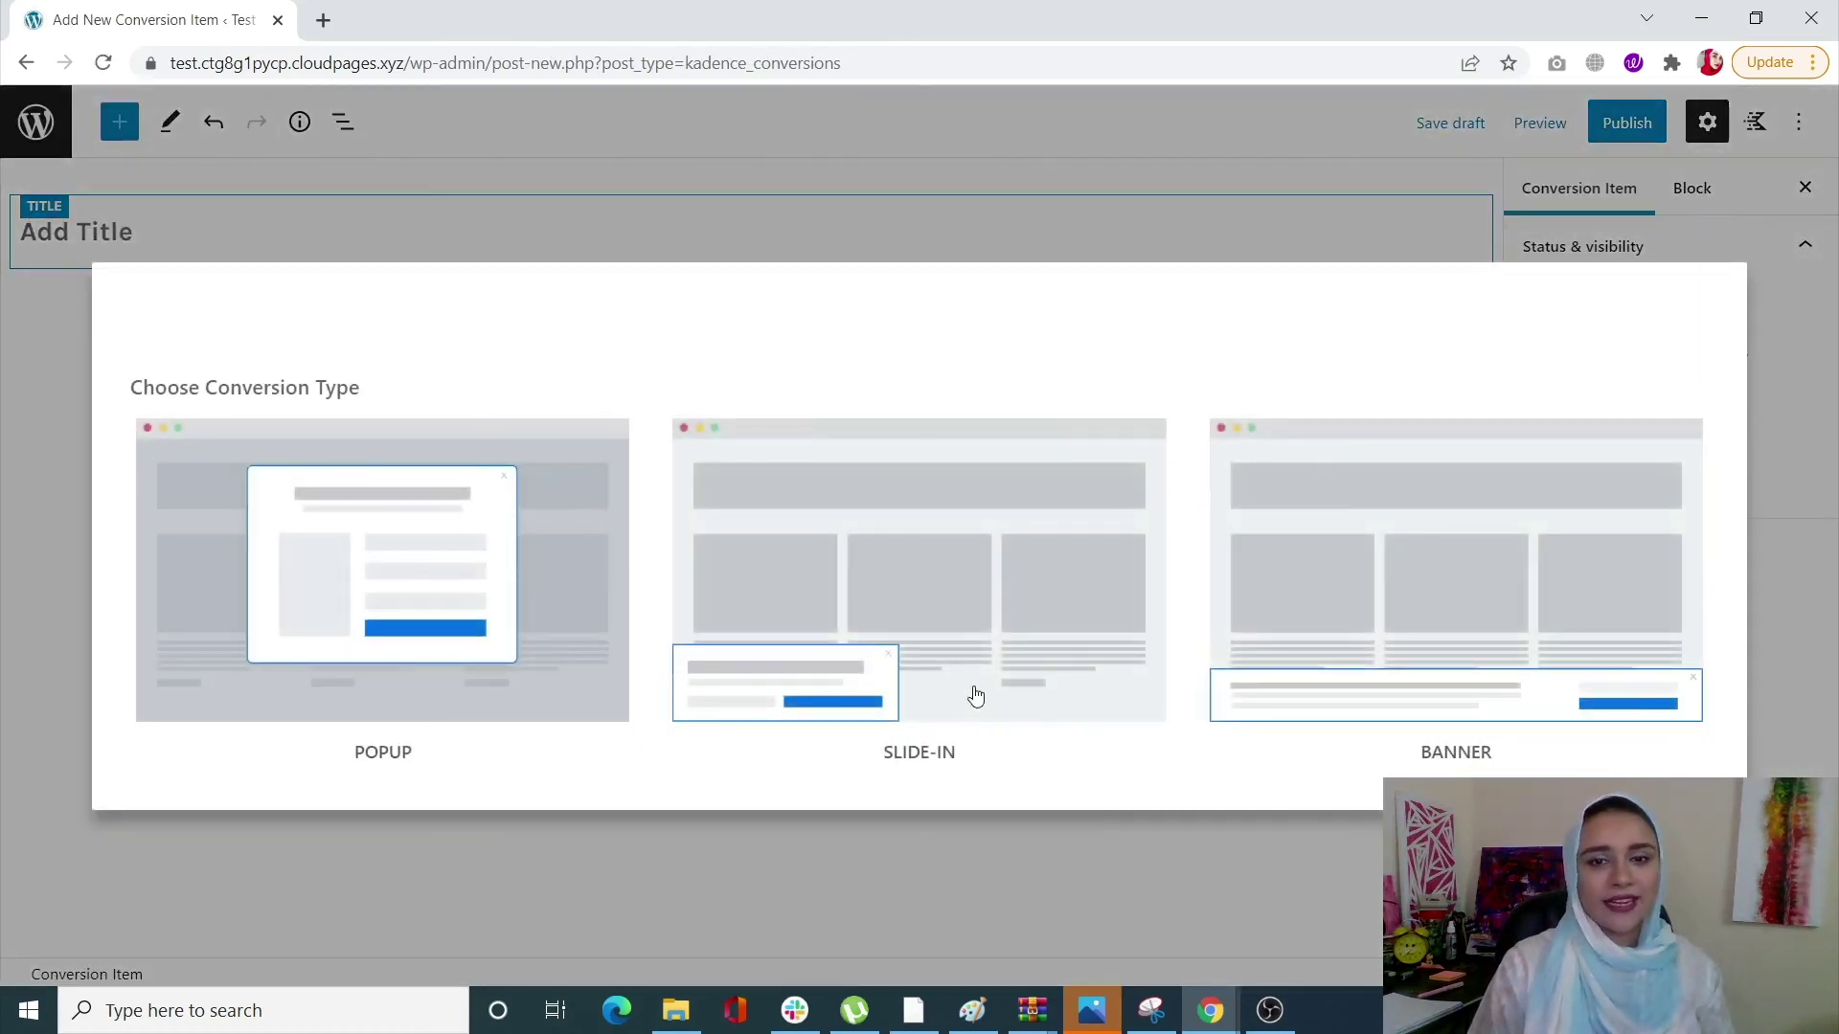
pyautogui.click(1539, 608)
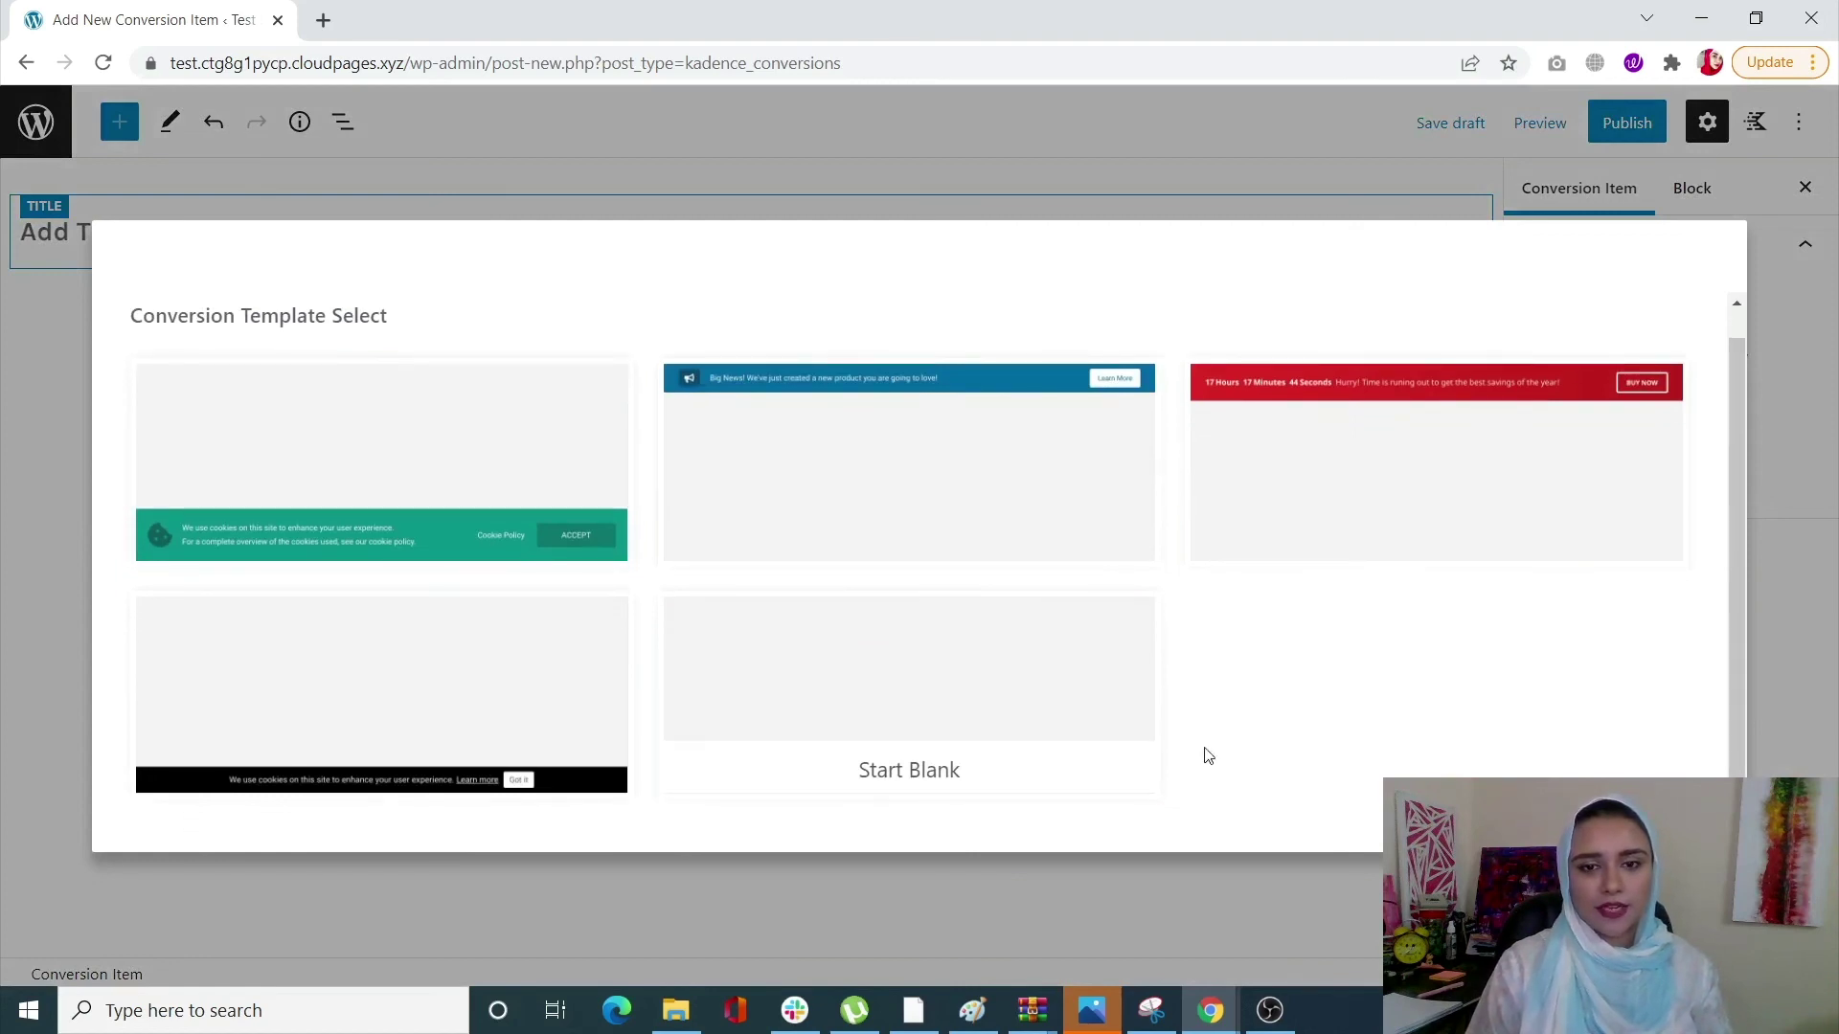
pyautogui.click(899, 712)
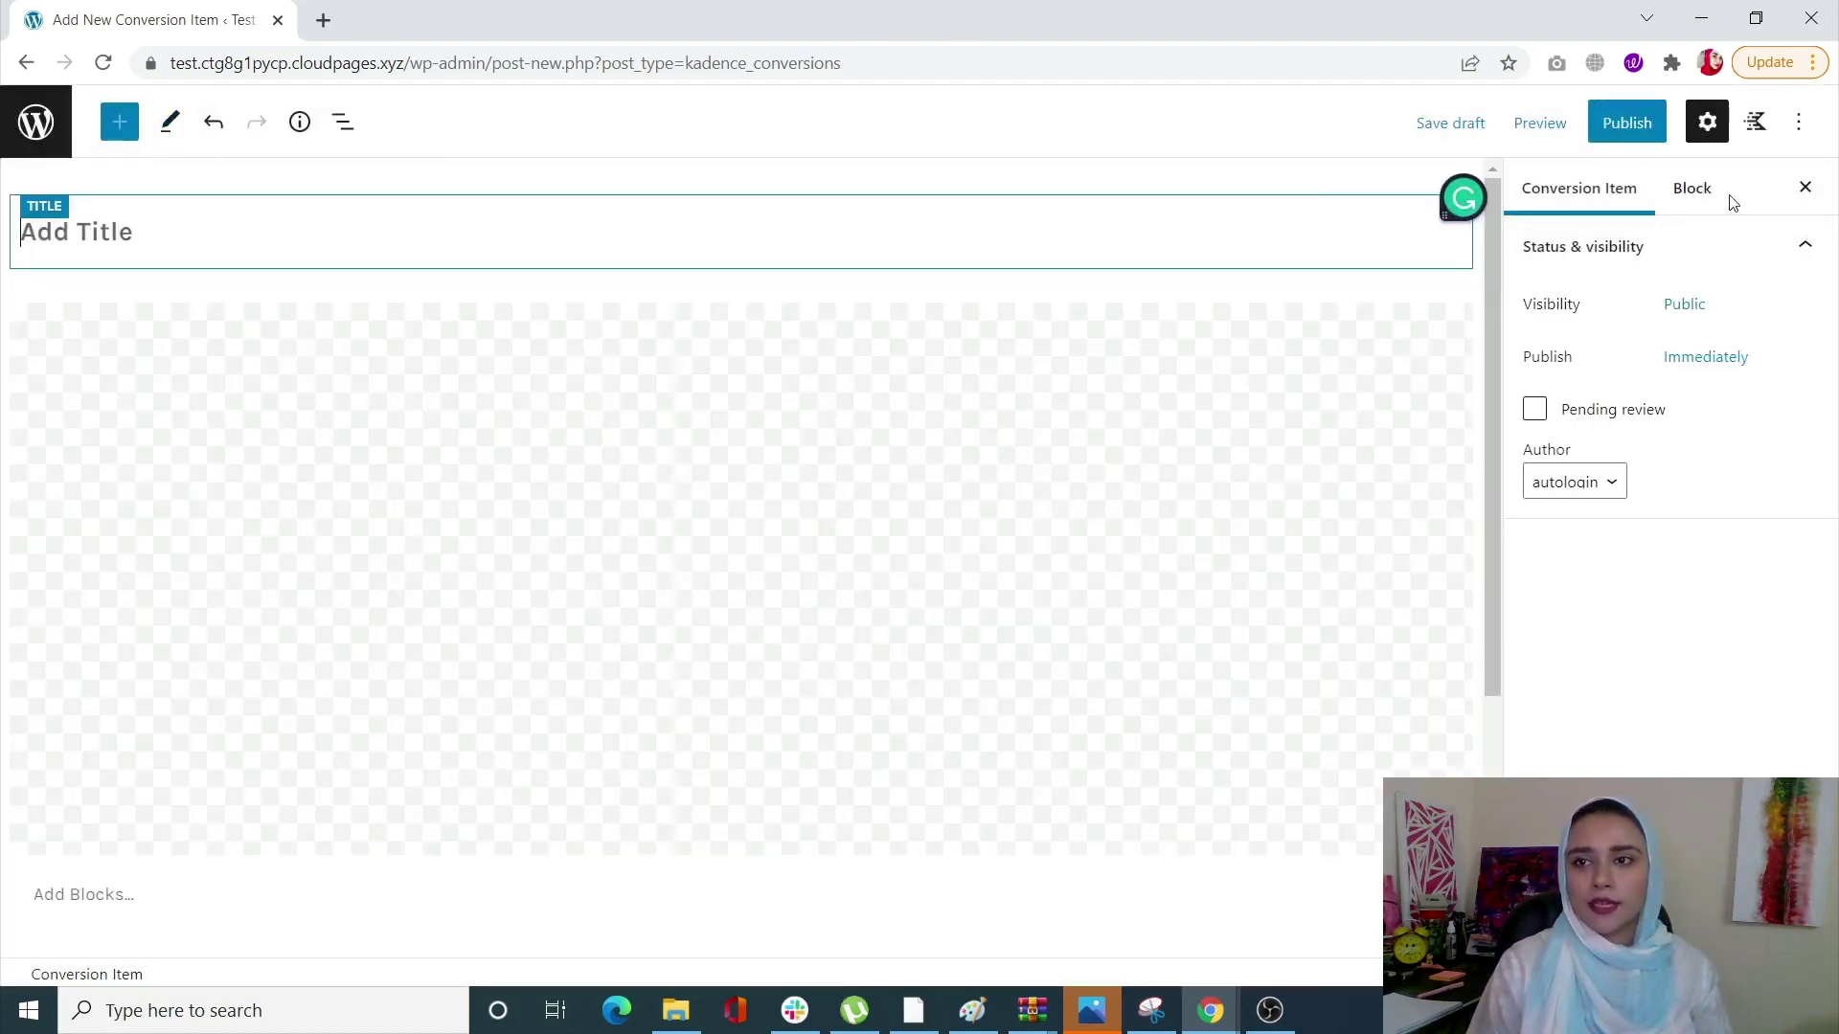
# Change the new conversion item's conversion type to Popup in its block settings.
pyautogui.click(1674, 191)
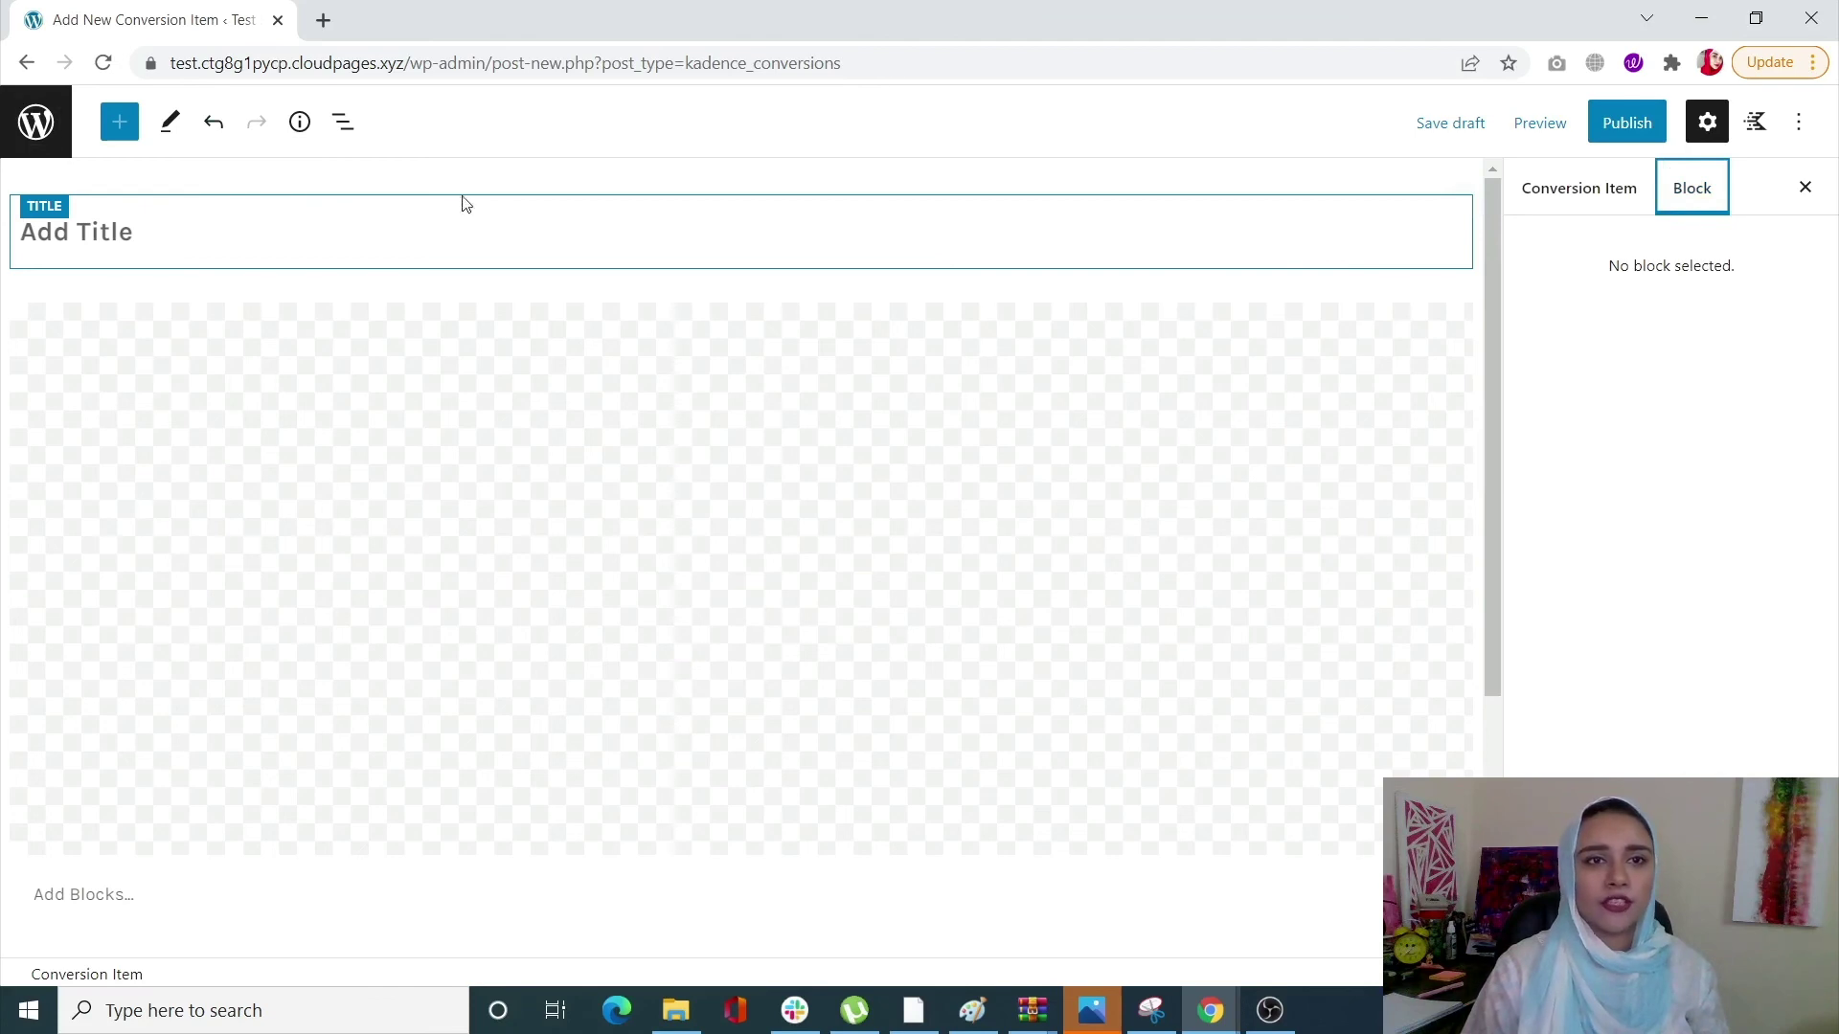
pyautogui.click(345, 123)
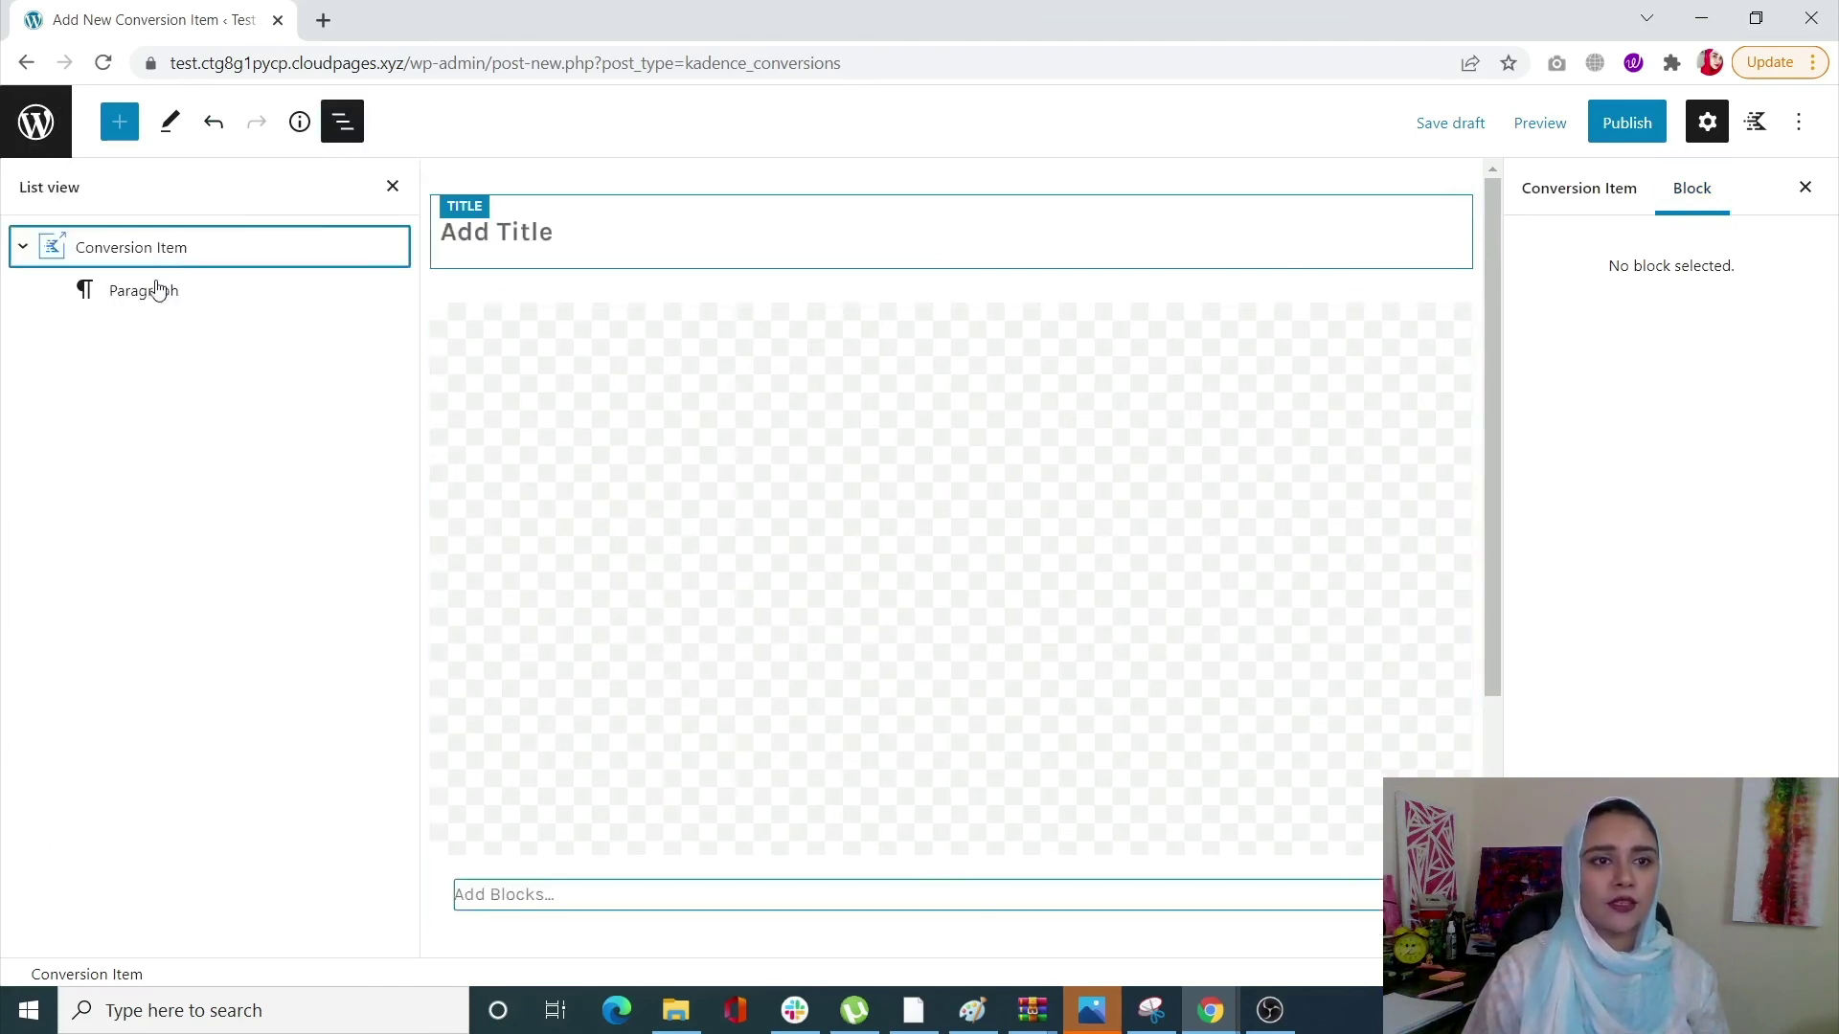
pyautogui.click(151, 250)
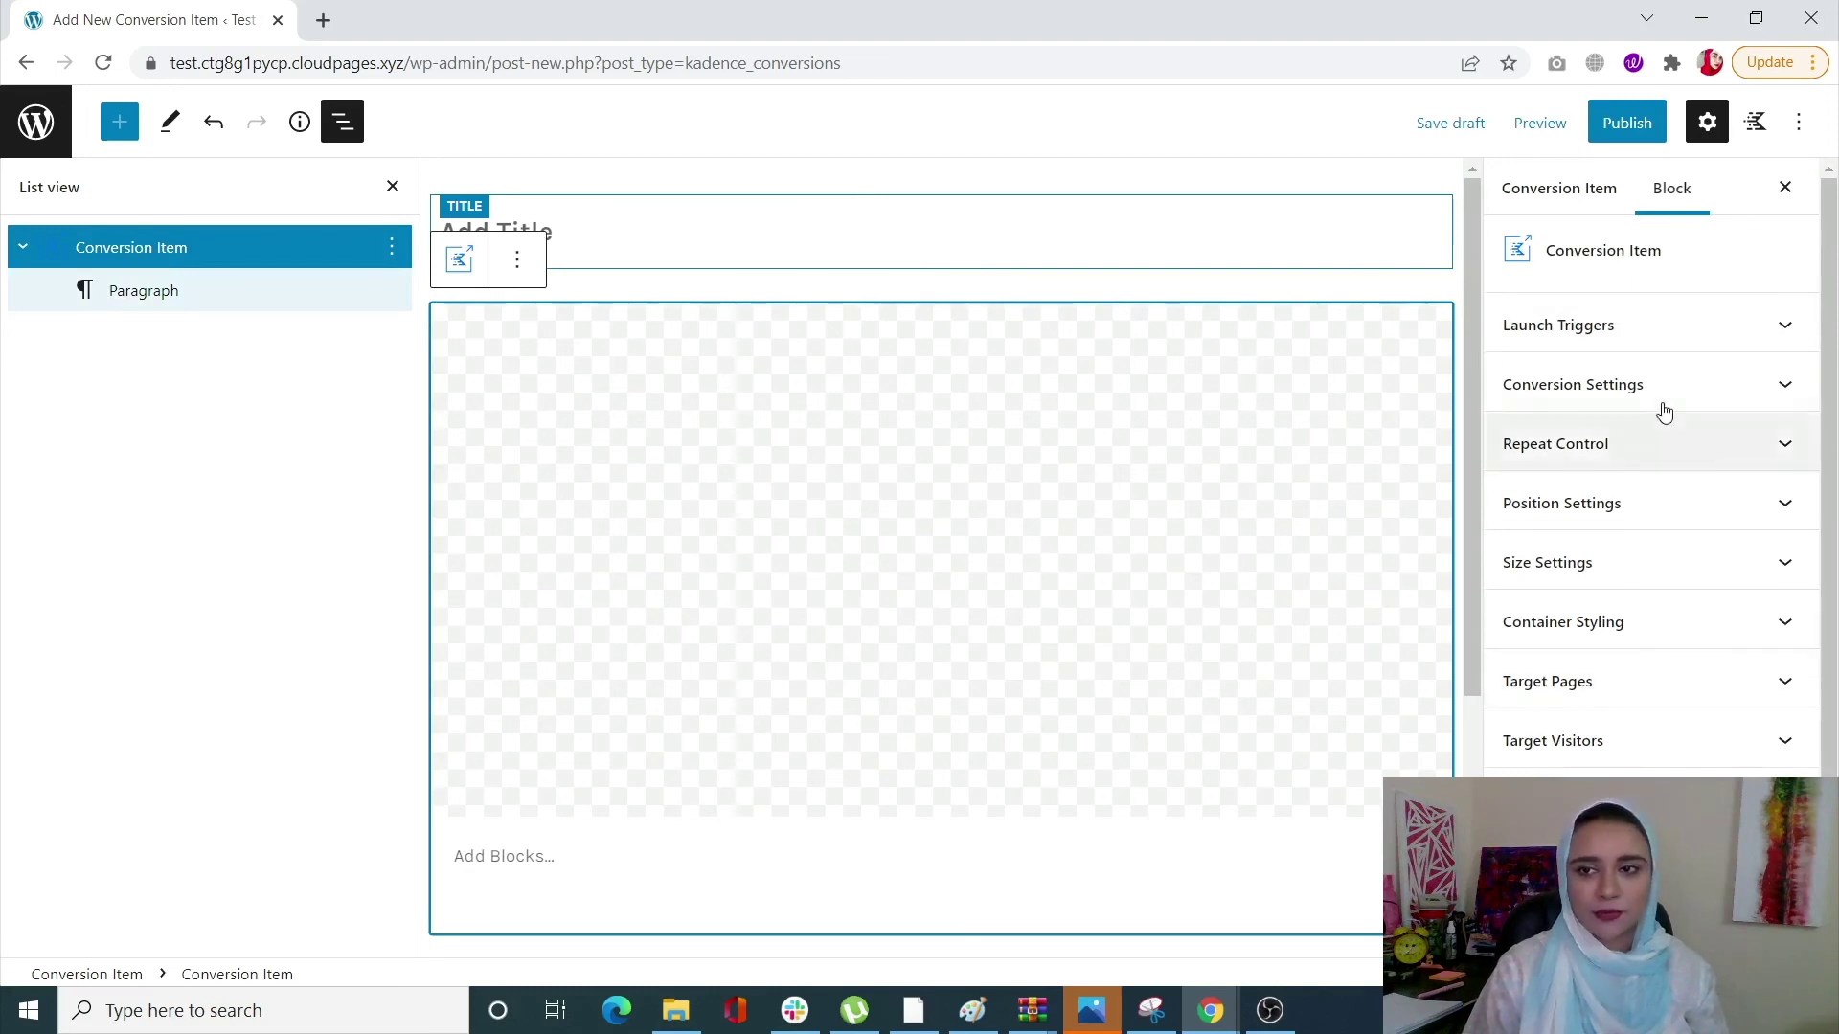
pyautogui.click(1625, 386)
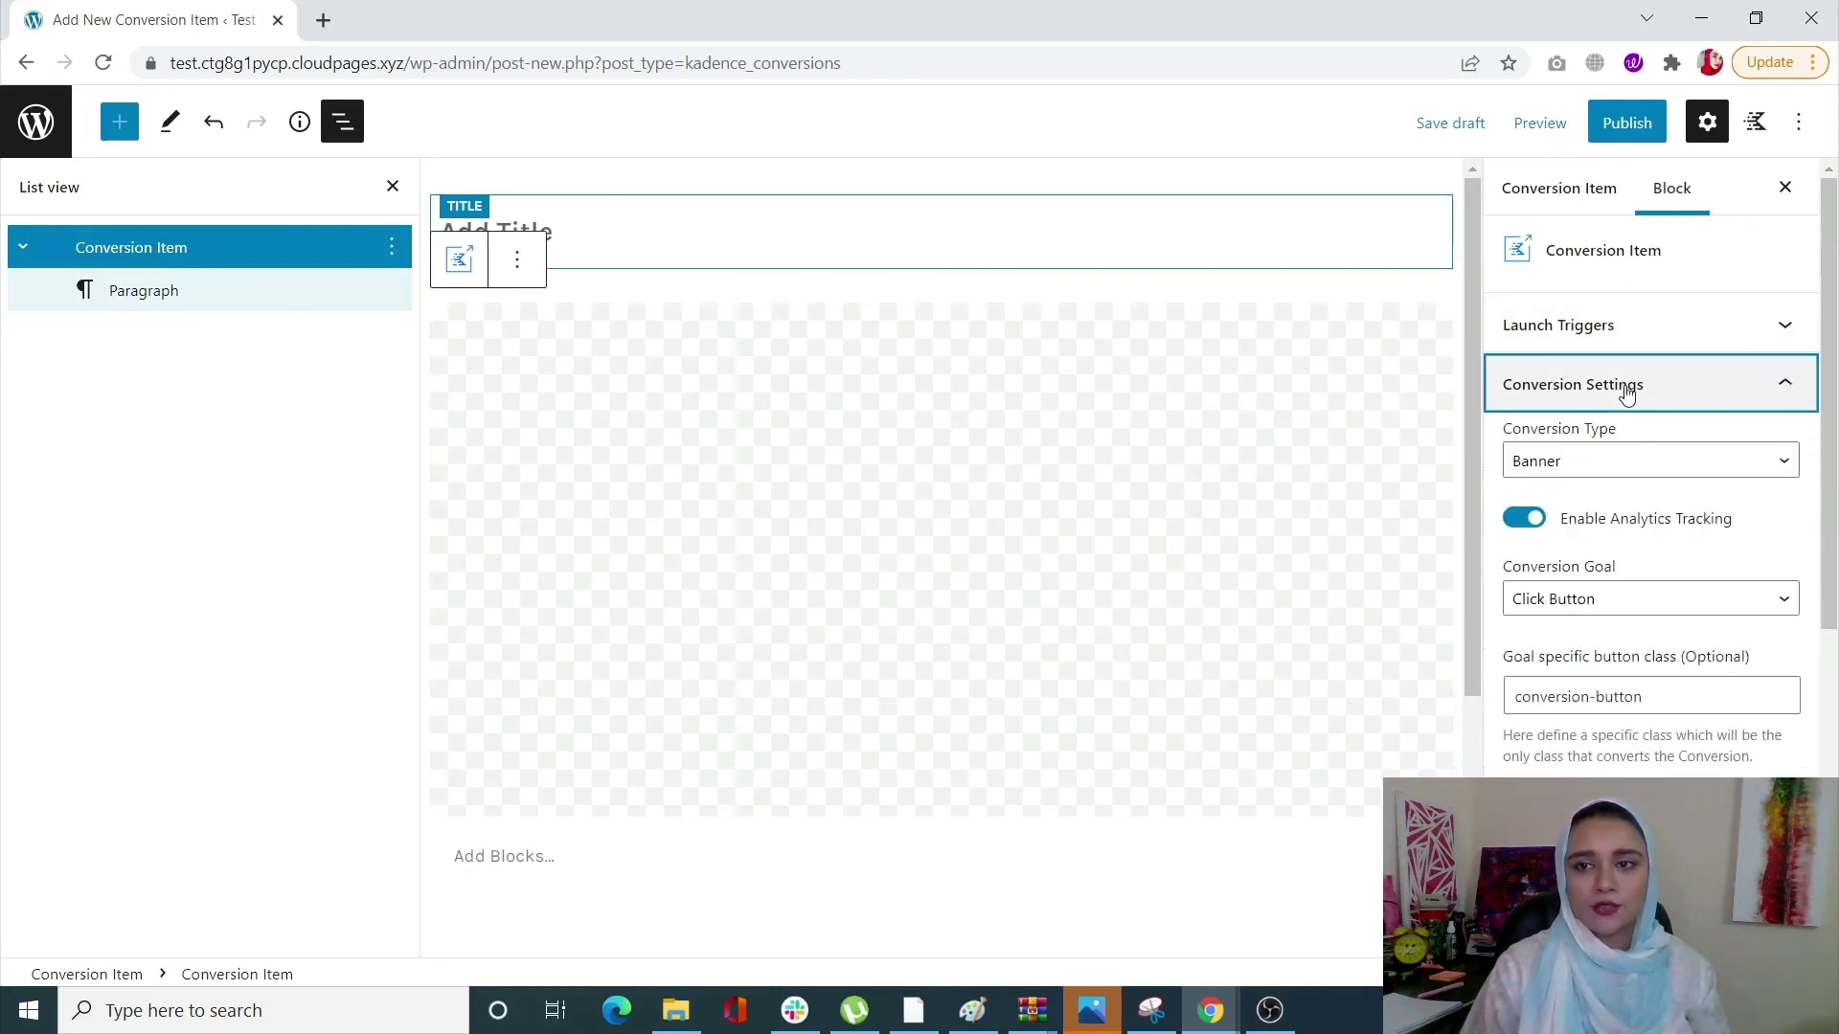
pyautogui.click(1636, 468)
pyautogui.click(1628, 491)
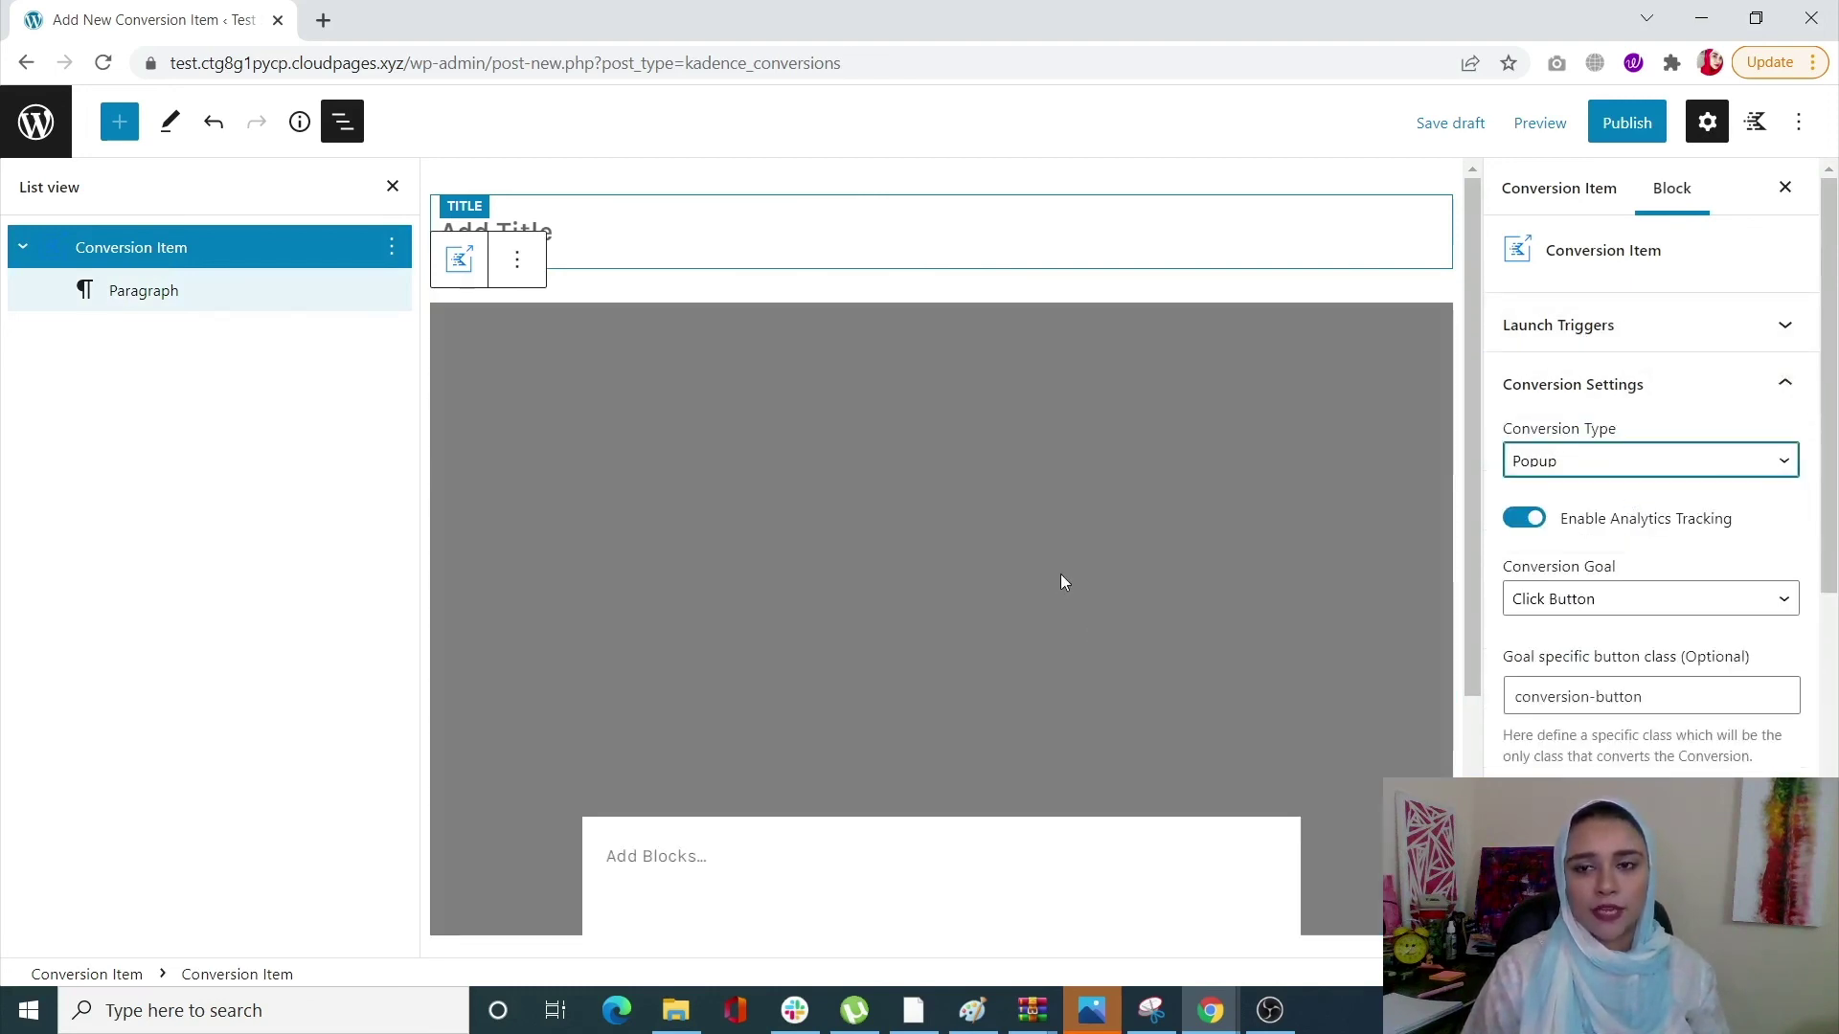
# Insert a Row block in the empty popup and nest a second Row block inside it.
pyautogui.scroll(-2, 1062, 583)
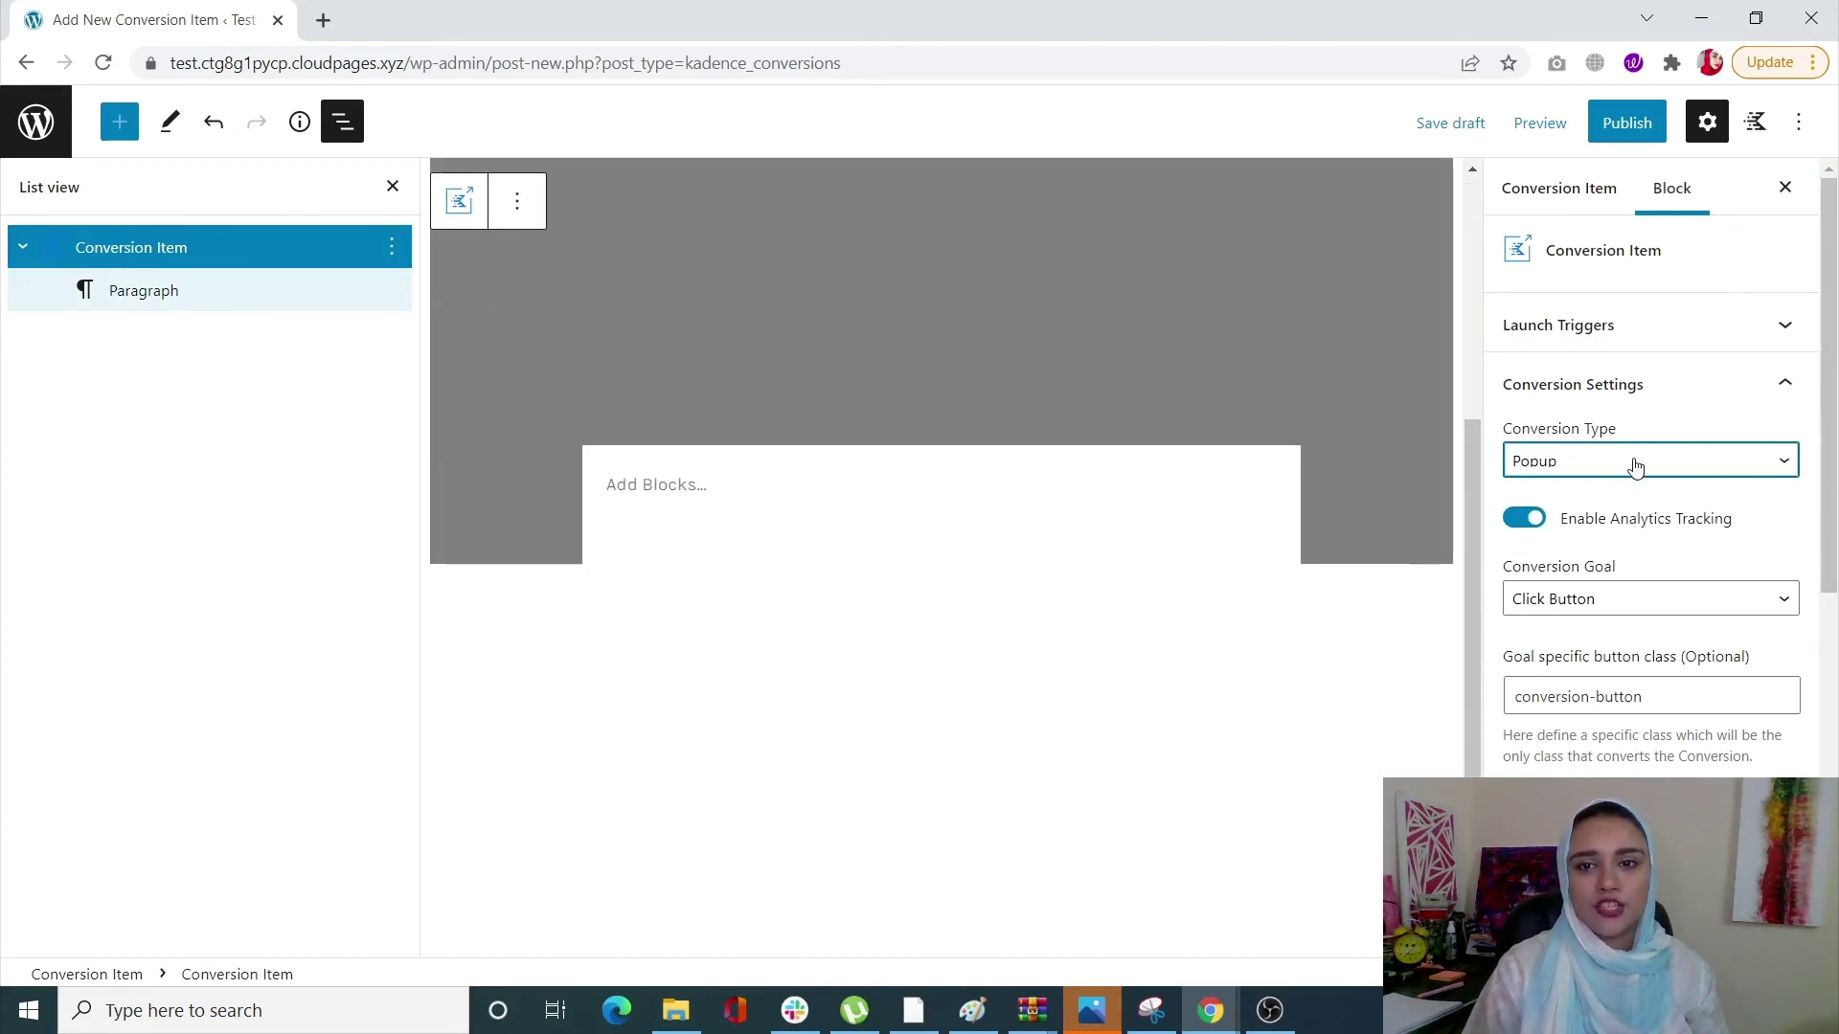
pyautogui.click(887, 485)
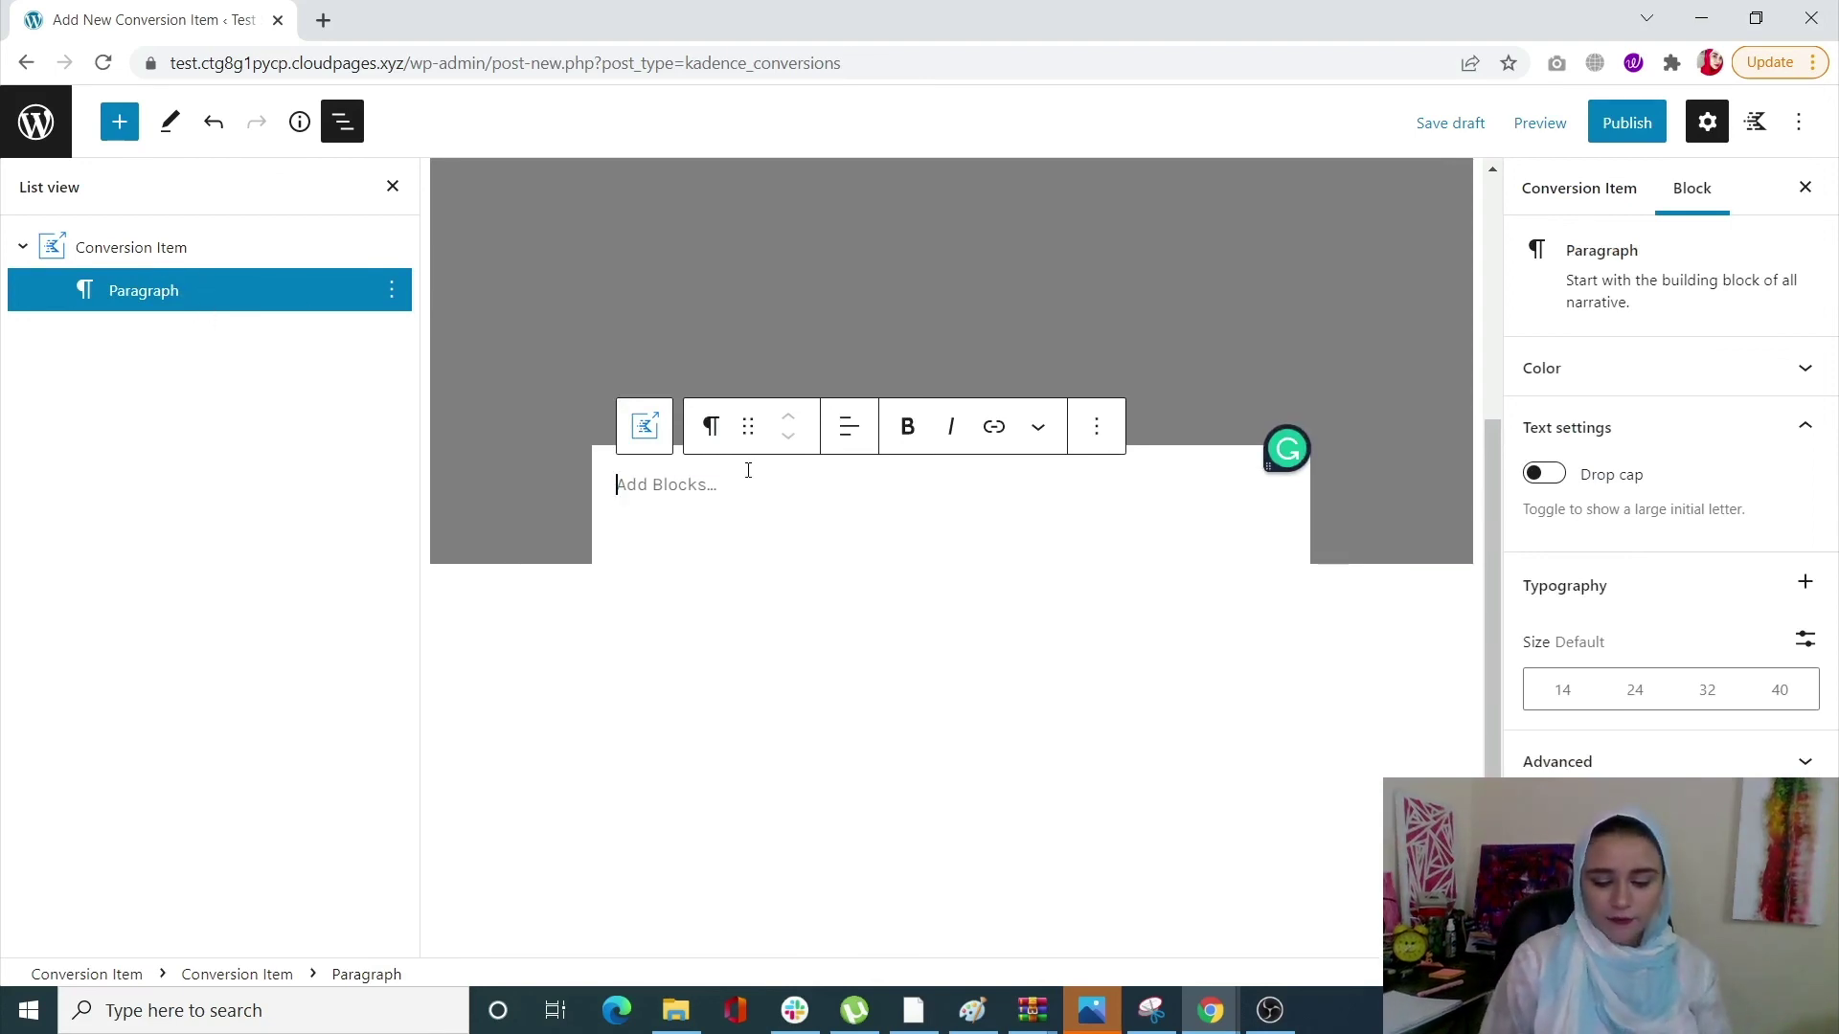
pyautogui.write('/')
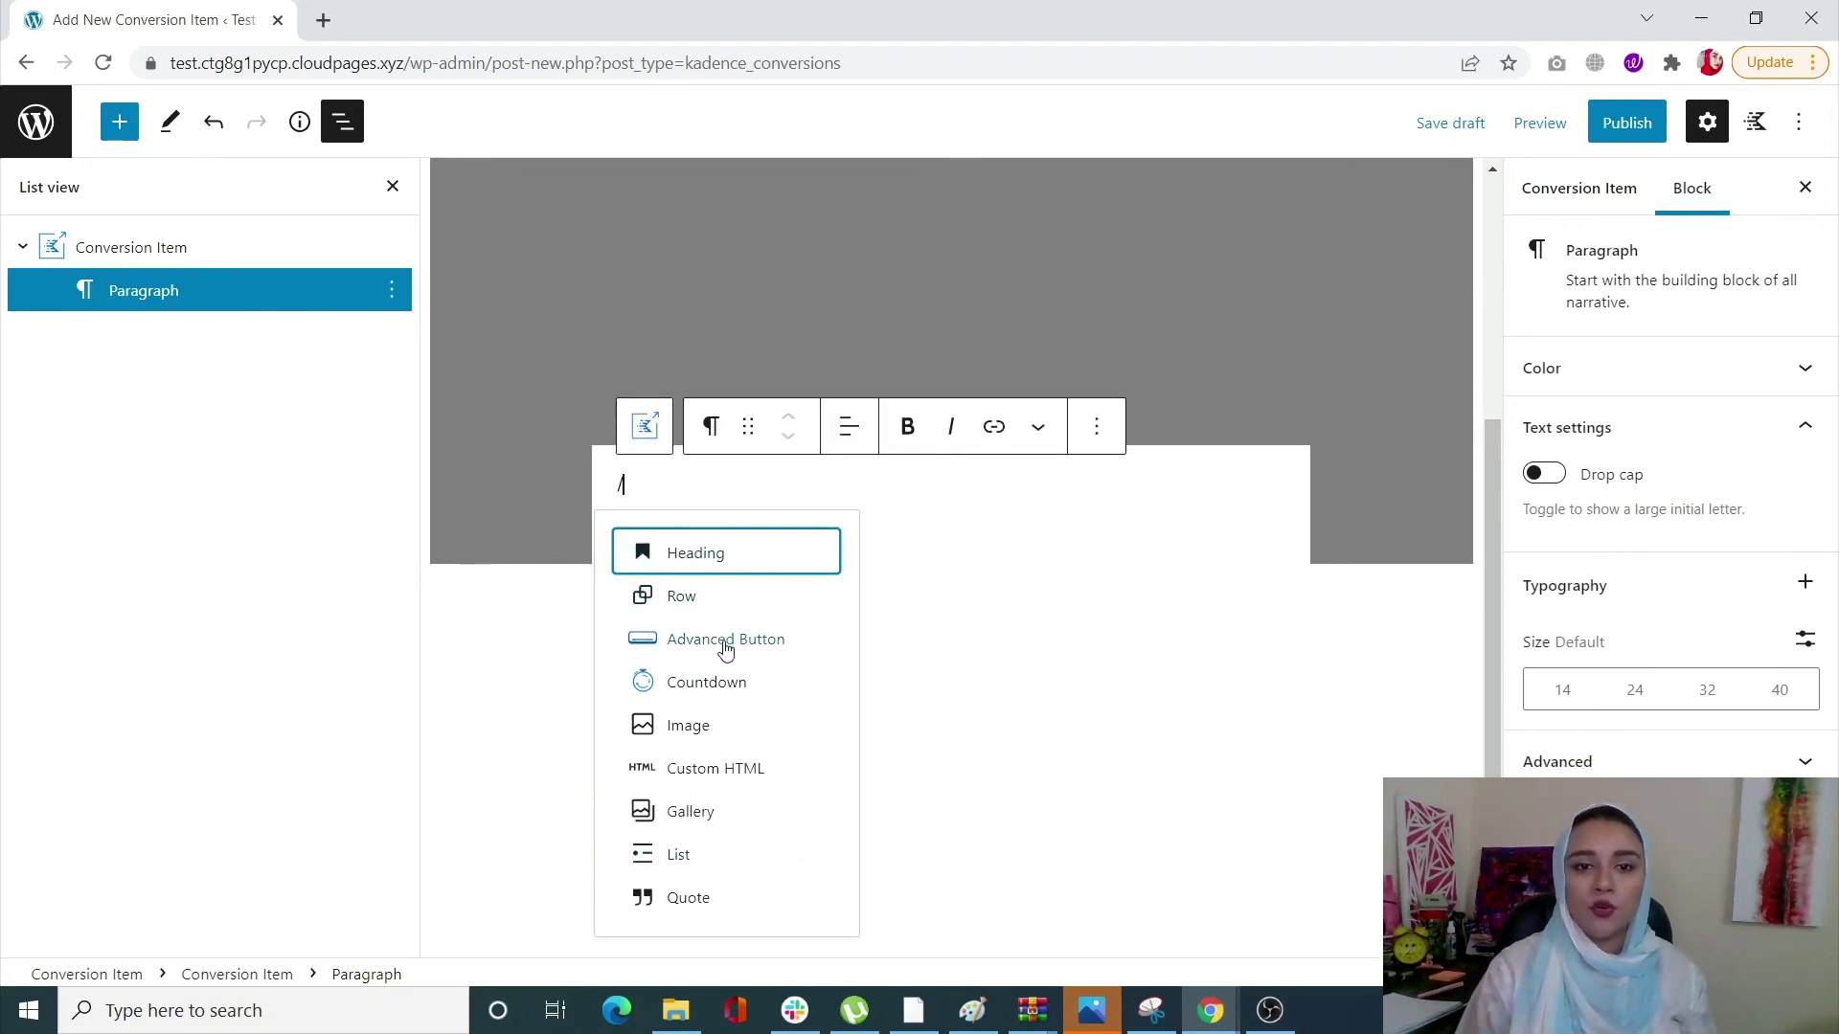
pyautogui.click(682, 595)
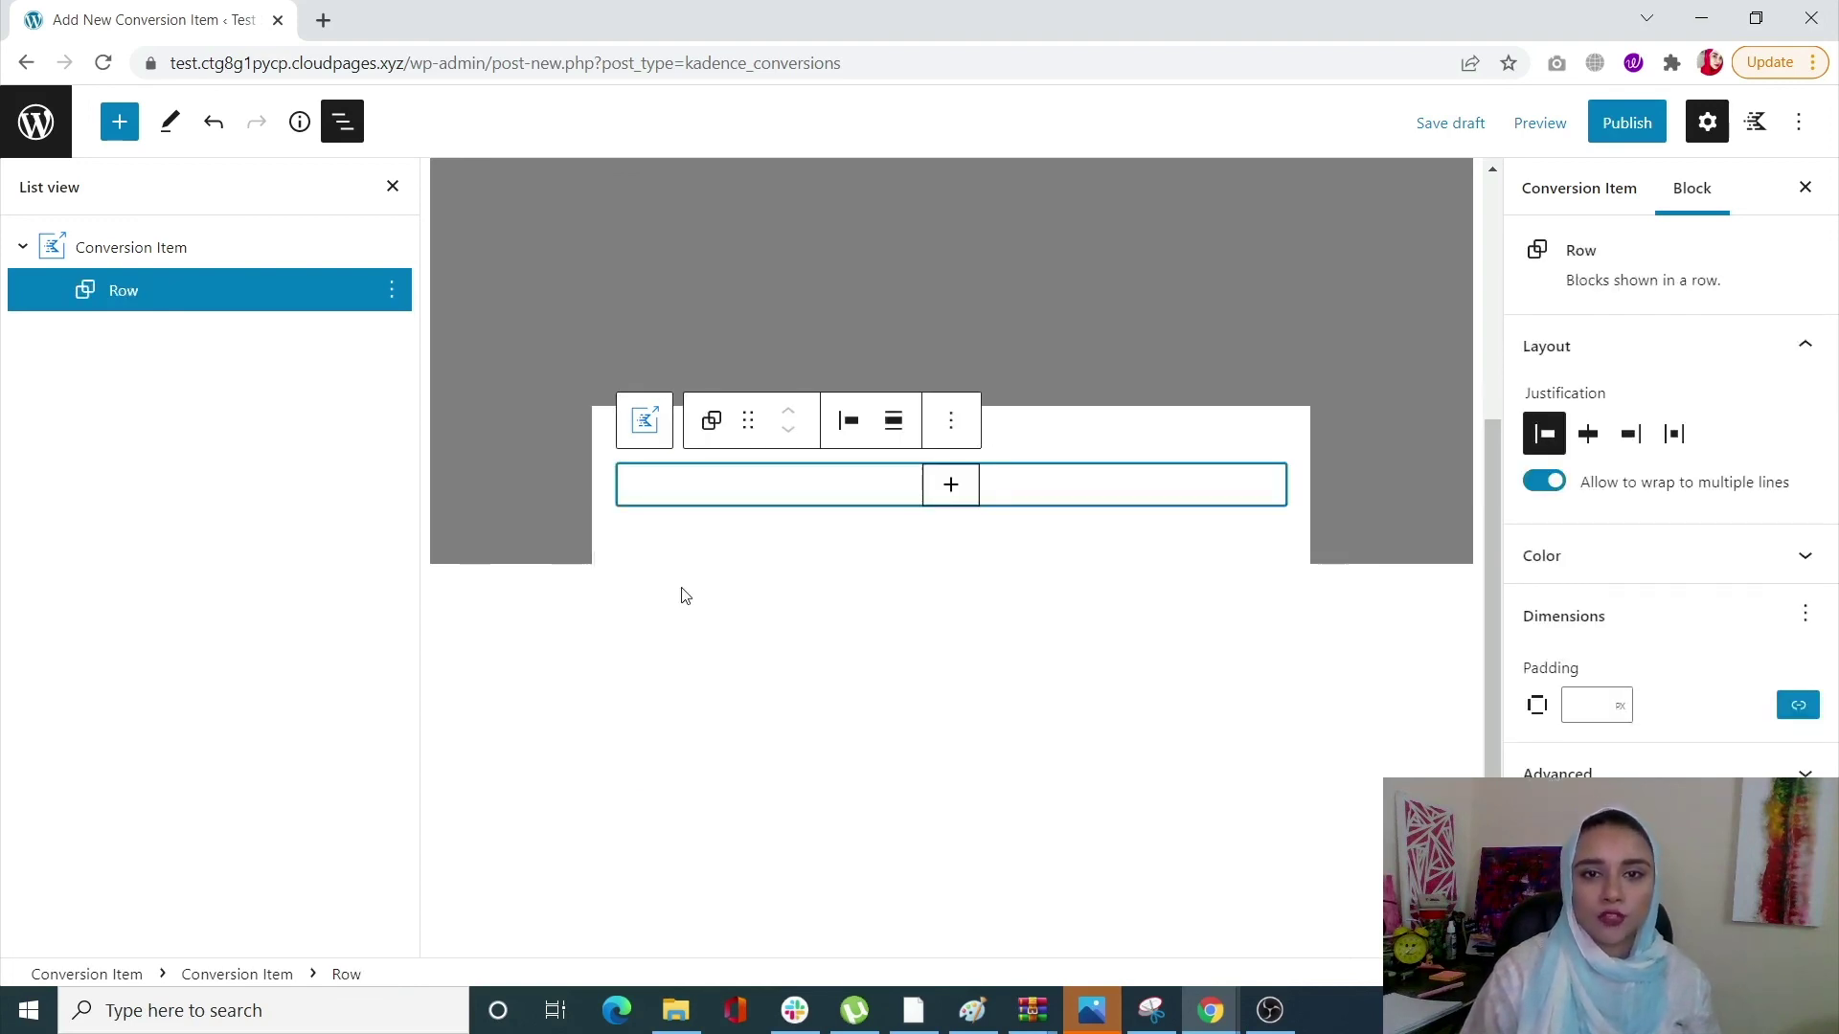
pyautogui.click(955, 497)
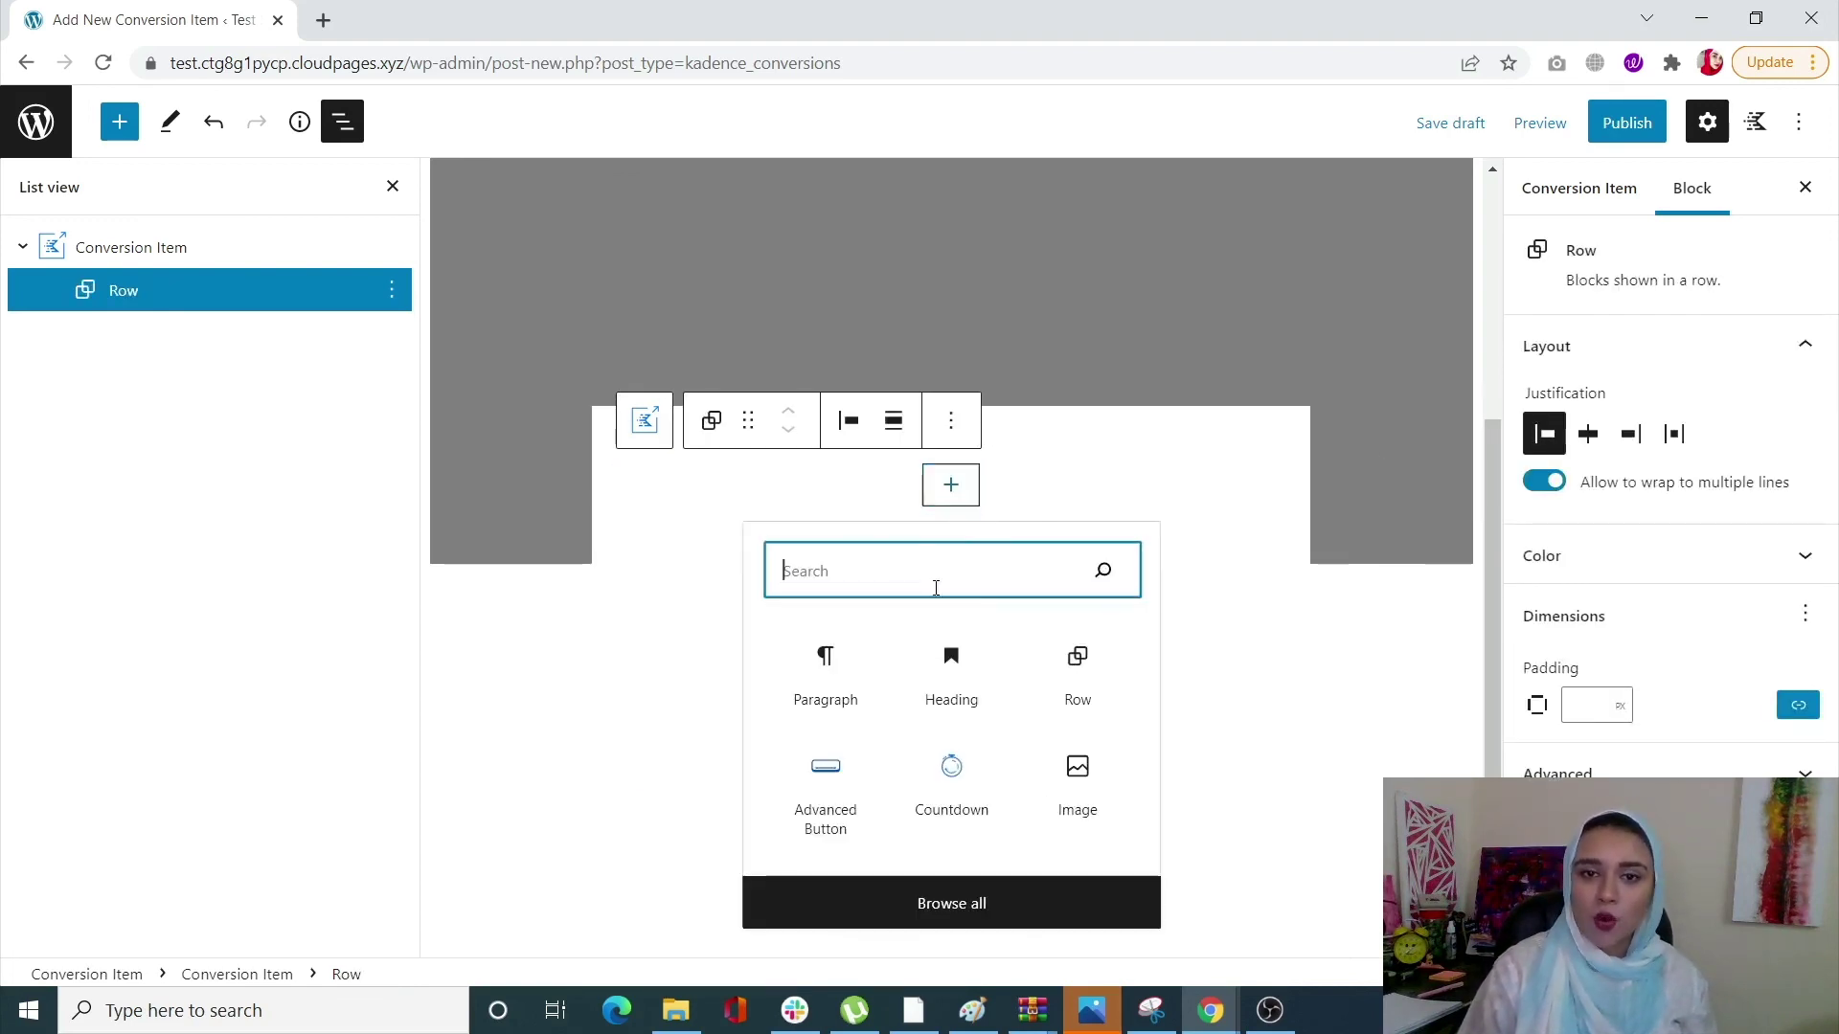
pyautogui.click(1063, 694)
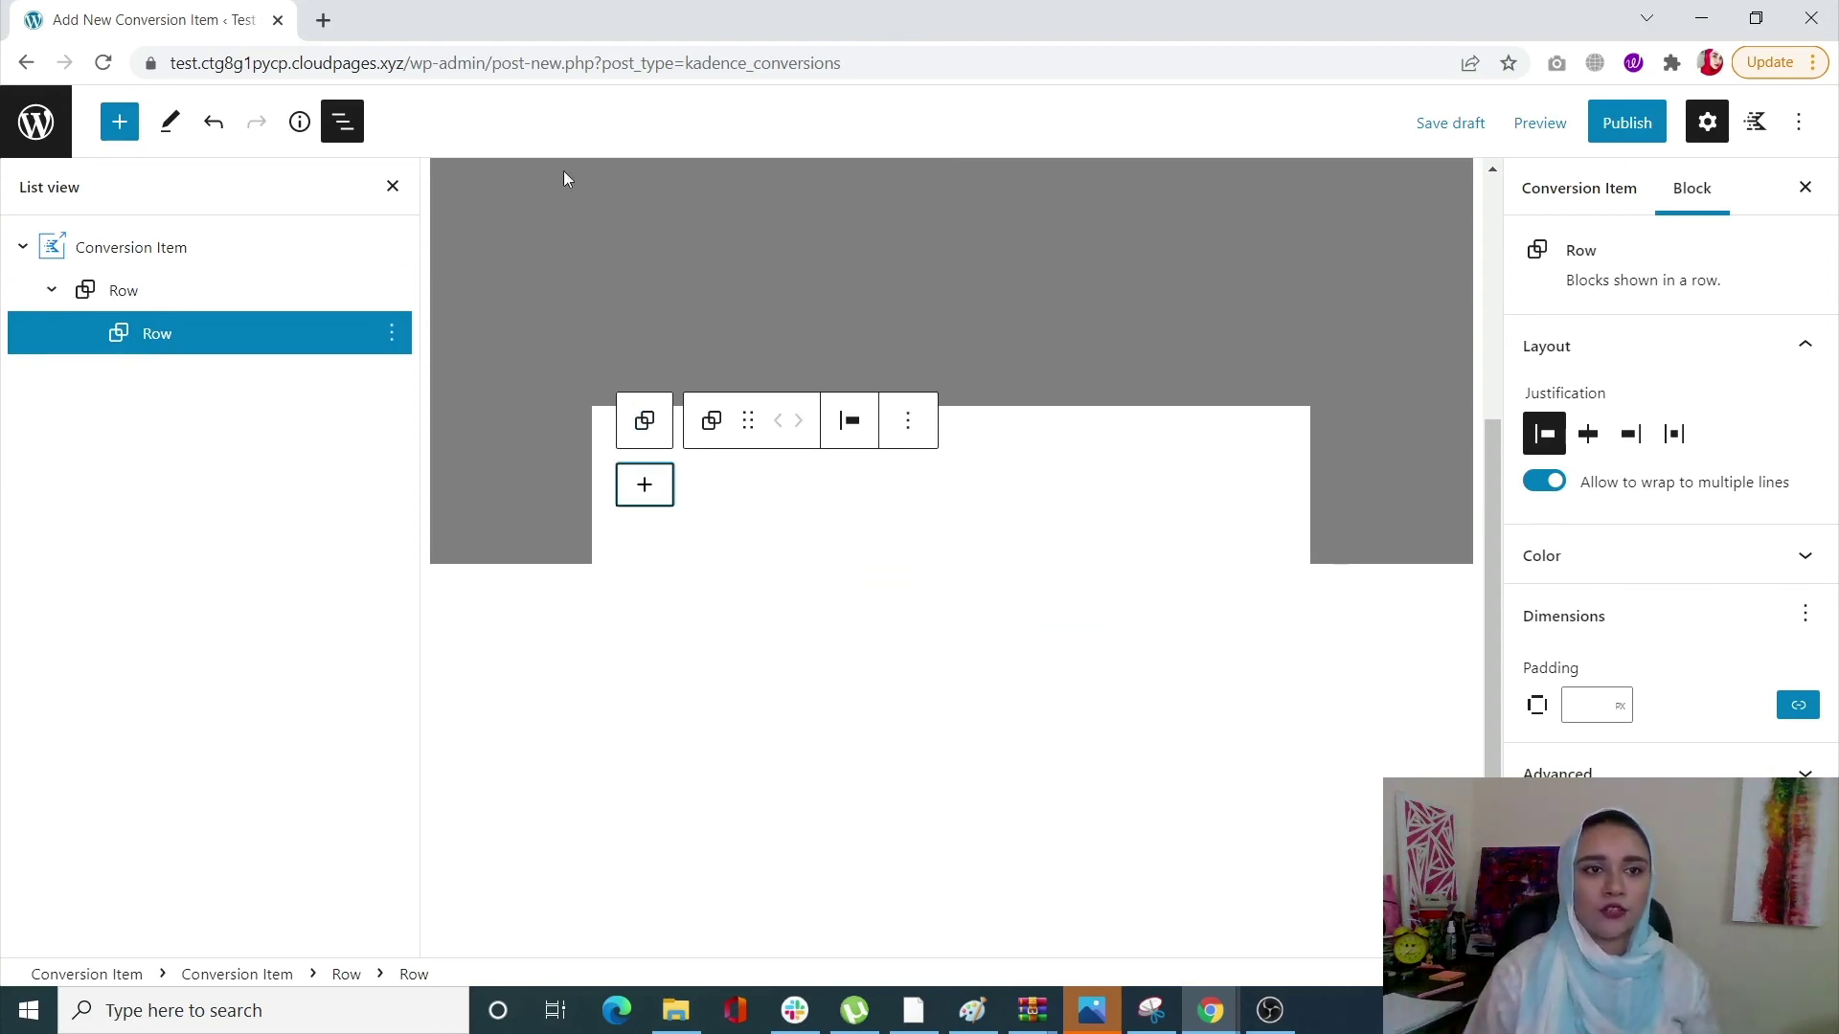
# Search for "ADVANCED HEAD" among the blocks and add the Advanced Text block to the inner row.
pyautogui.click(658, 492)
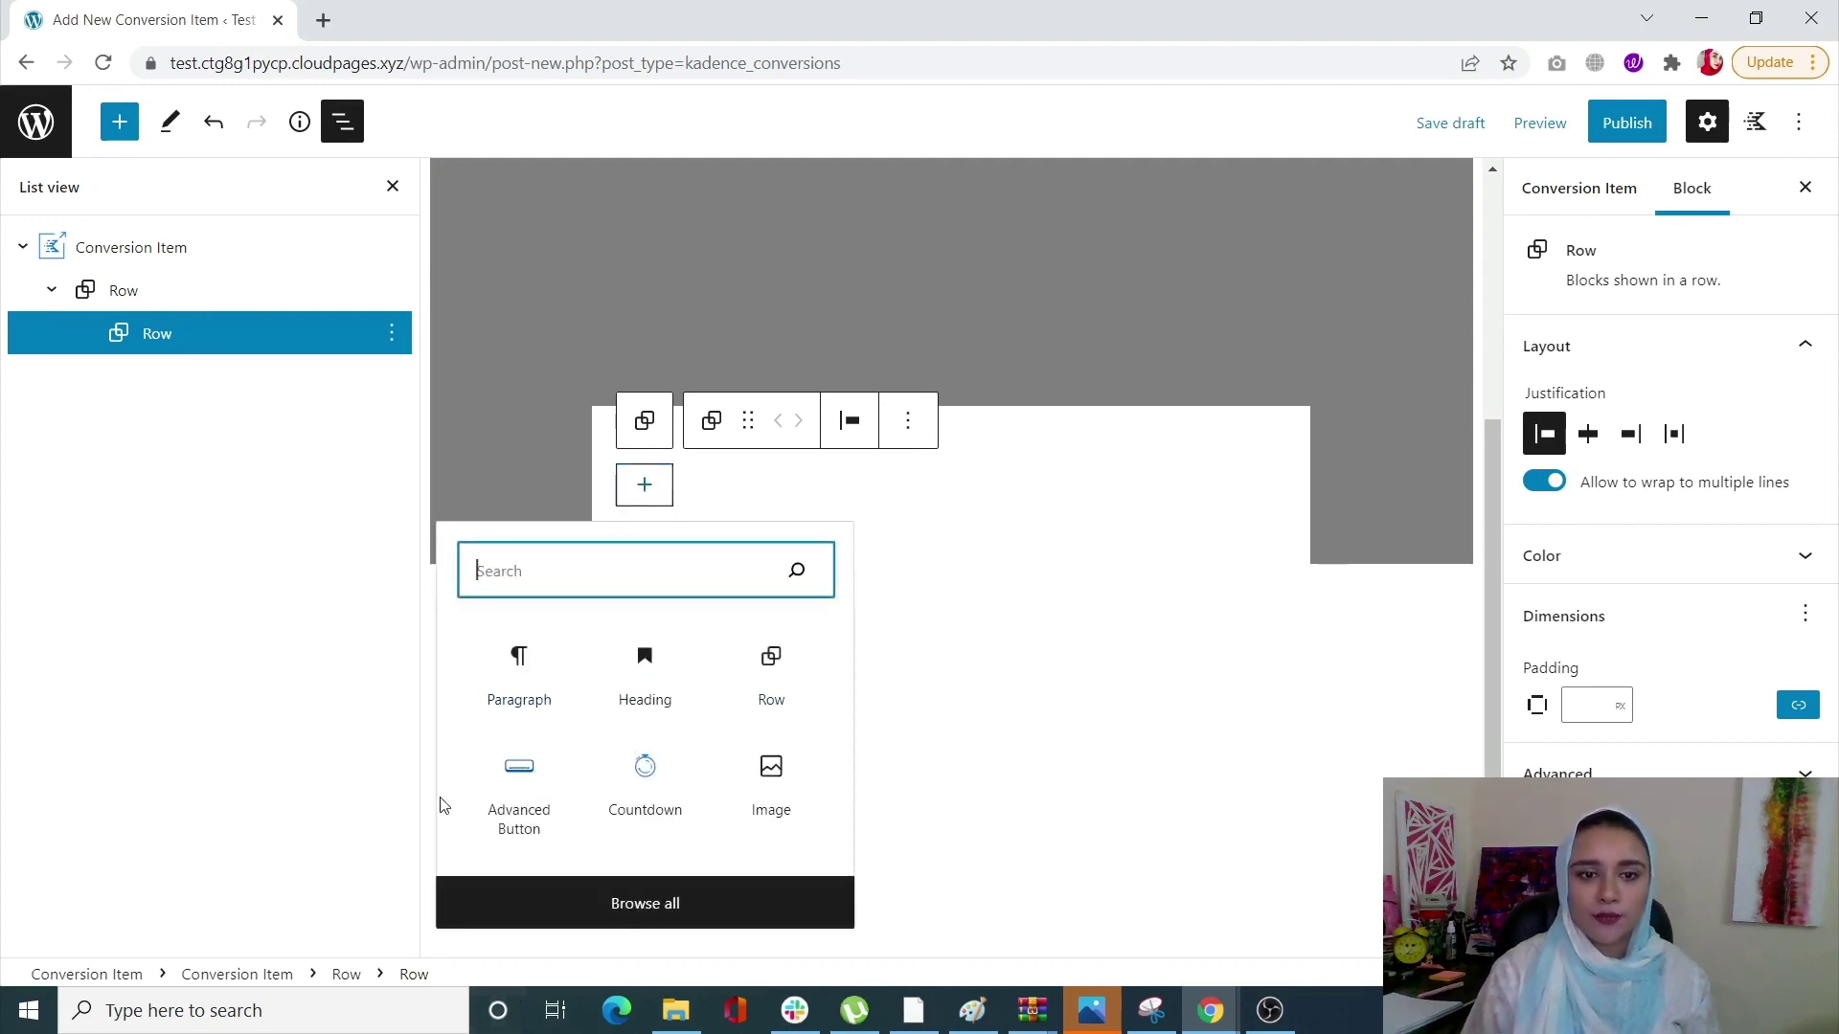
pyautogui.write('A')
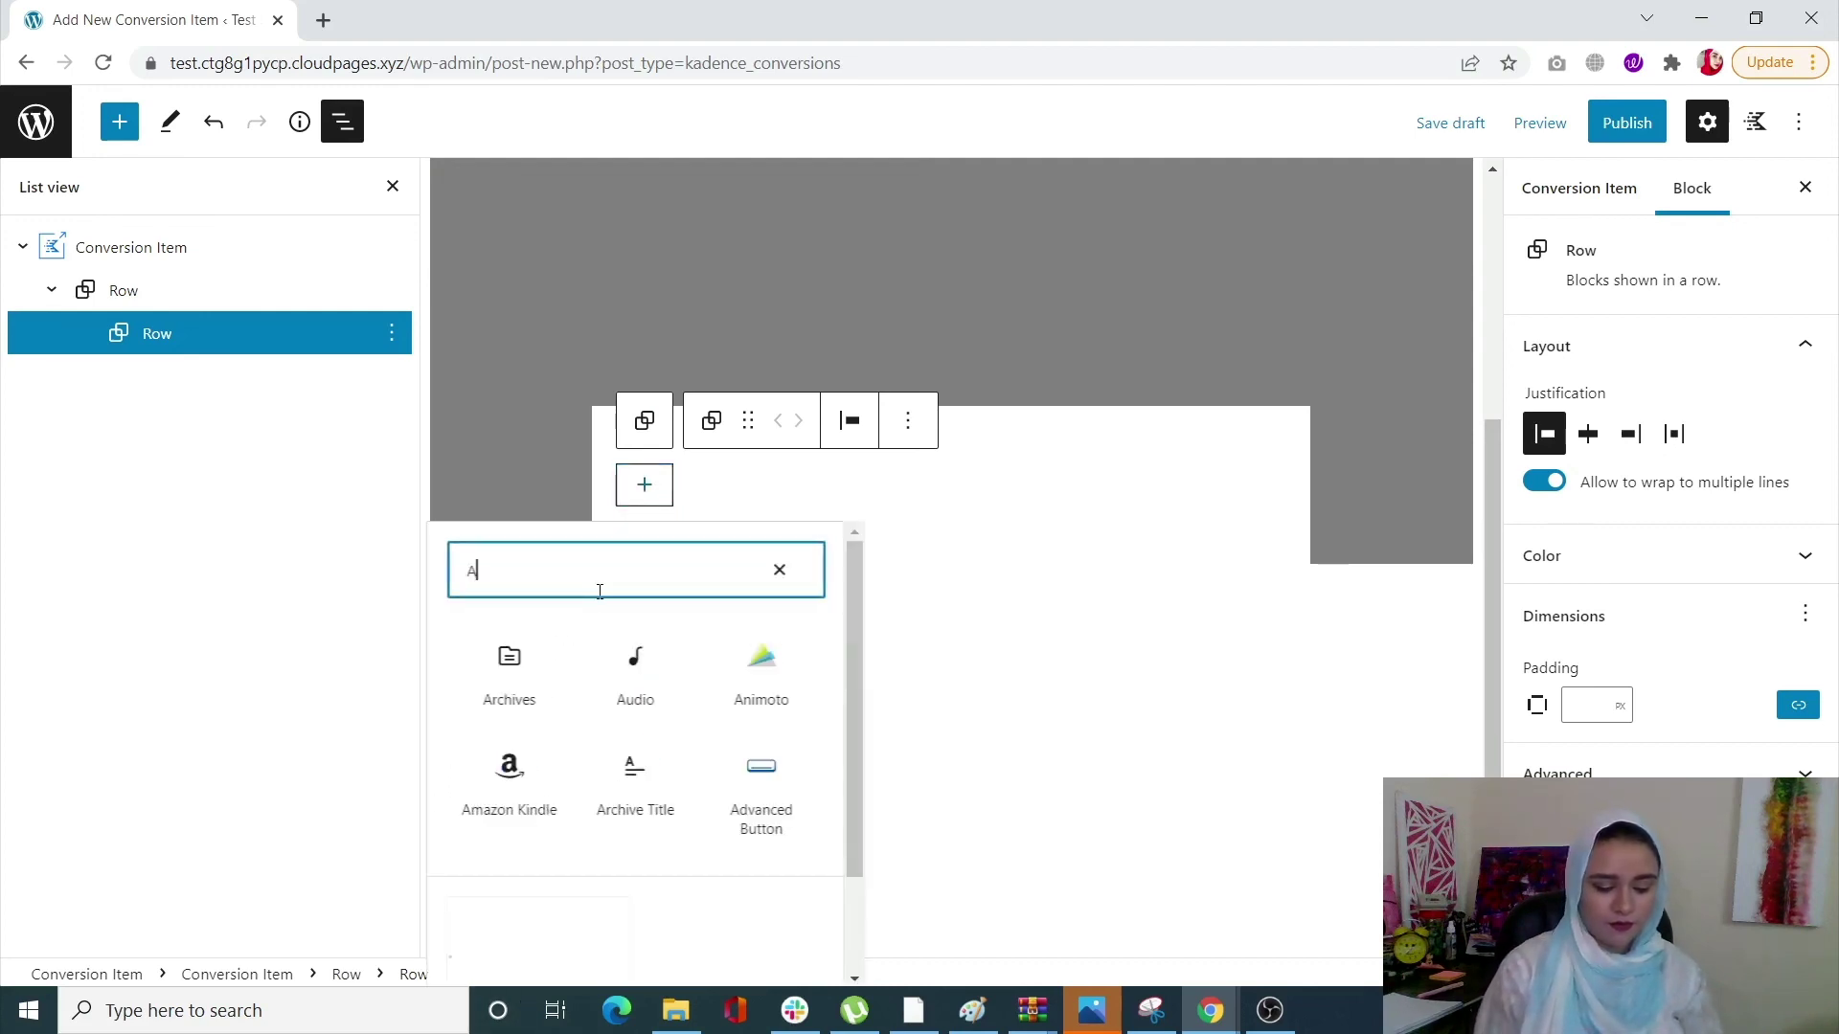
pyautogui.write('DVANCED HEAD')
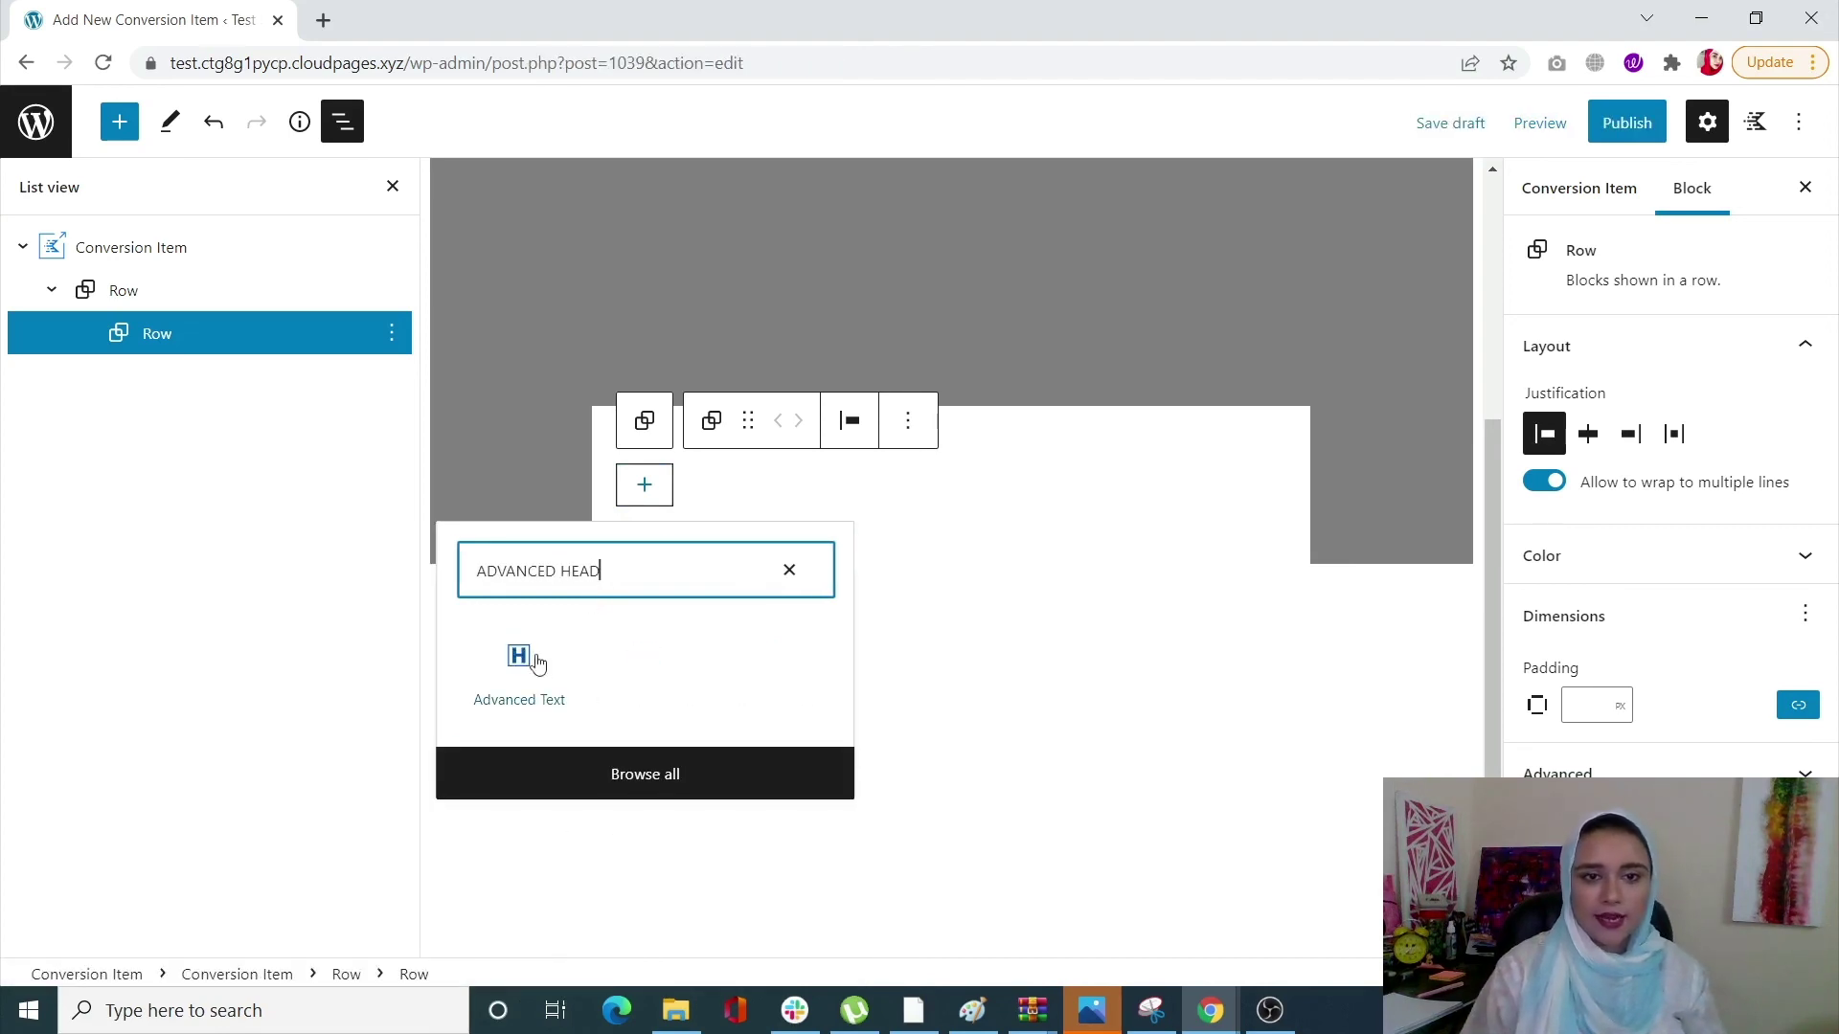
pyautogui.click(538, 664)
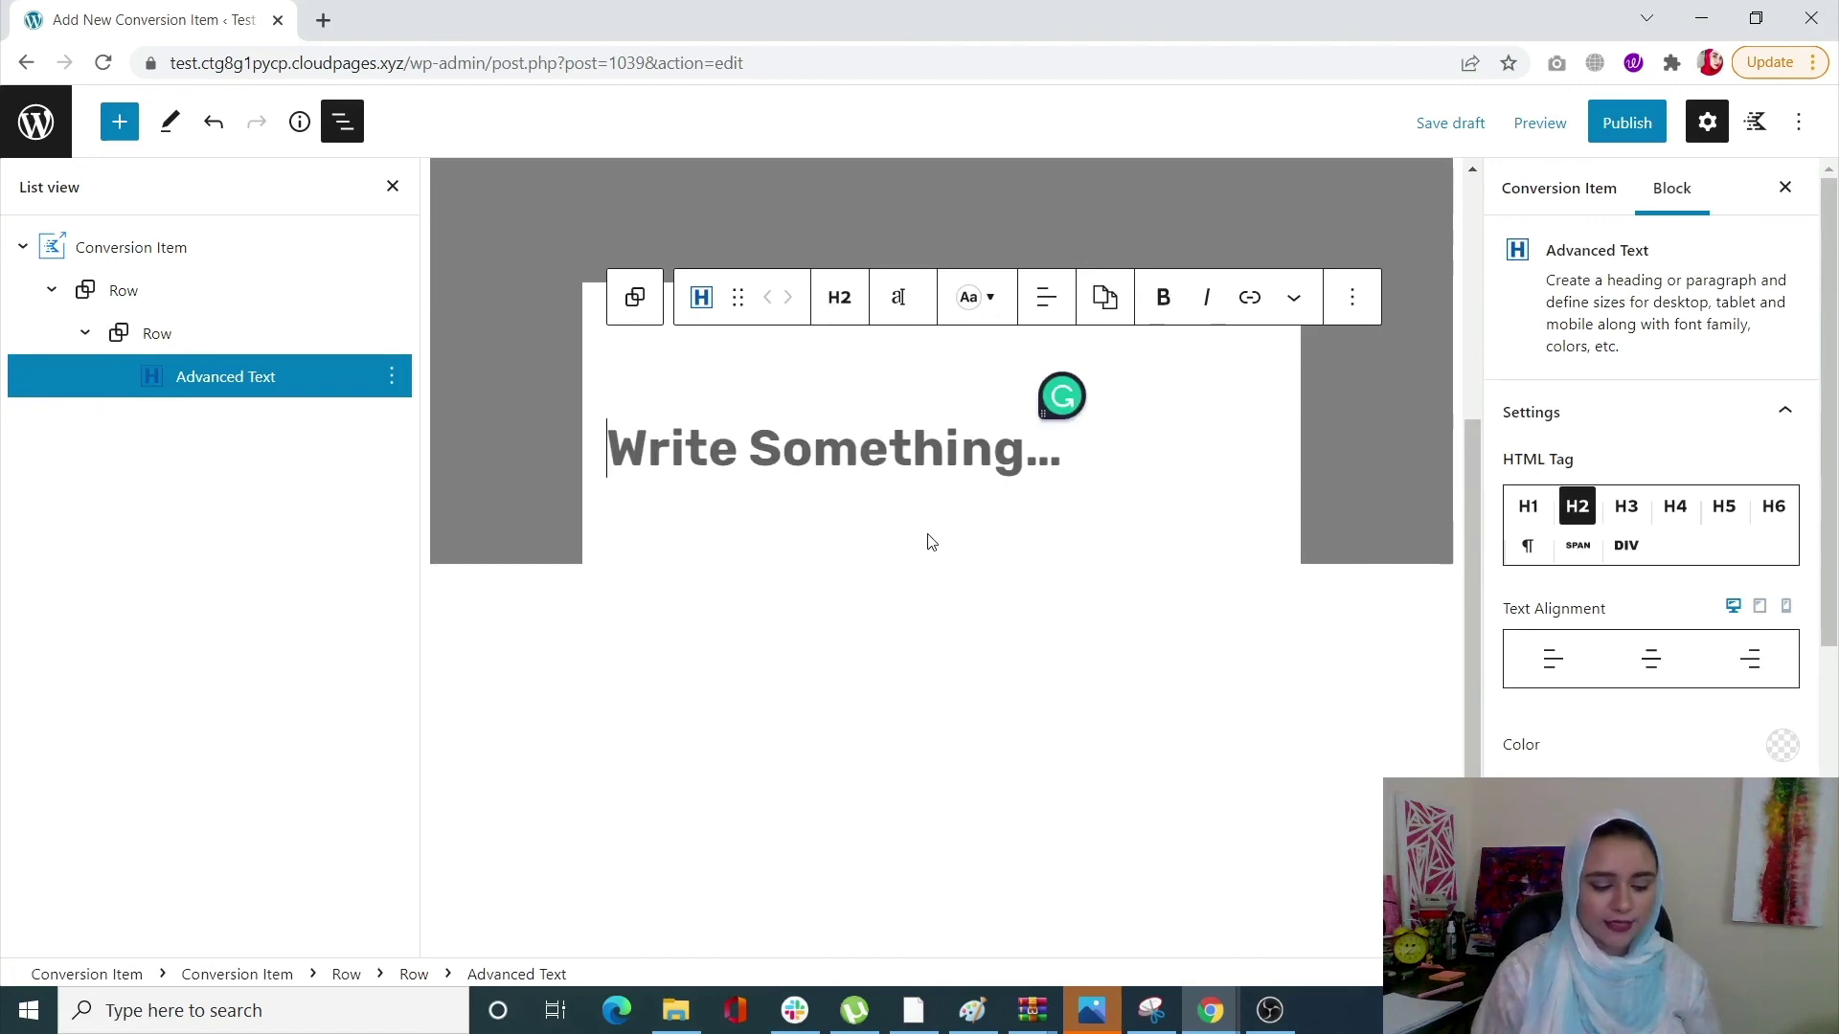
# Write "SALE SALE SALE!!!!" in capitals as the Advanced Text heading.
pyautogui.write('Sale')
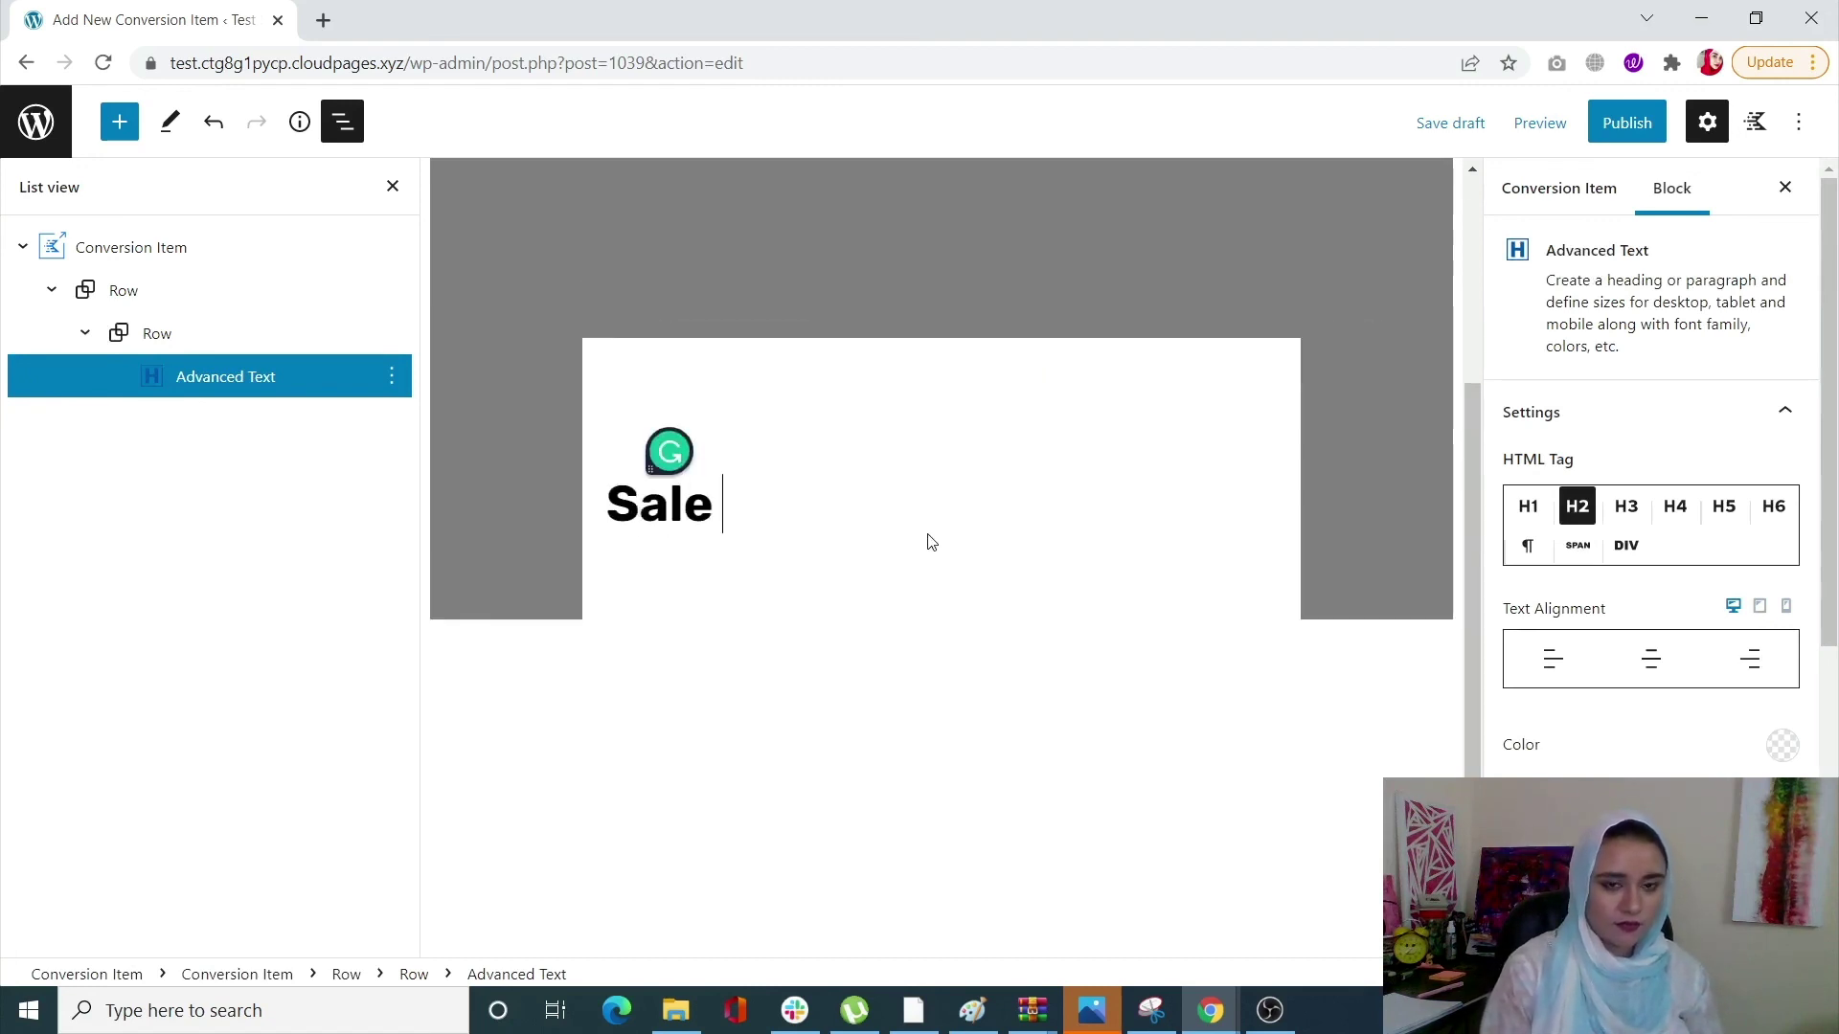
pyautogui.press('BackSpace')
pyautogui.press('BackSpace')
pyautogui.press('BackSpace')
pyautogui.press('BackSpace')
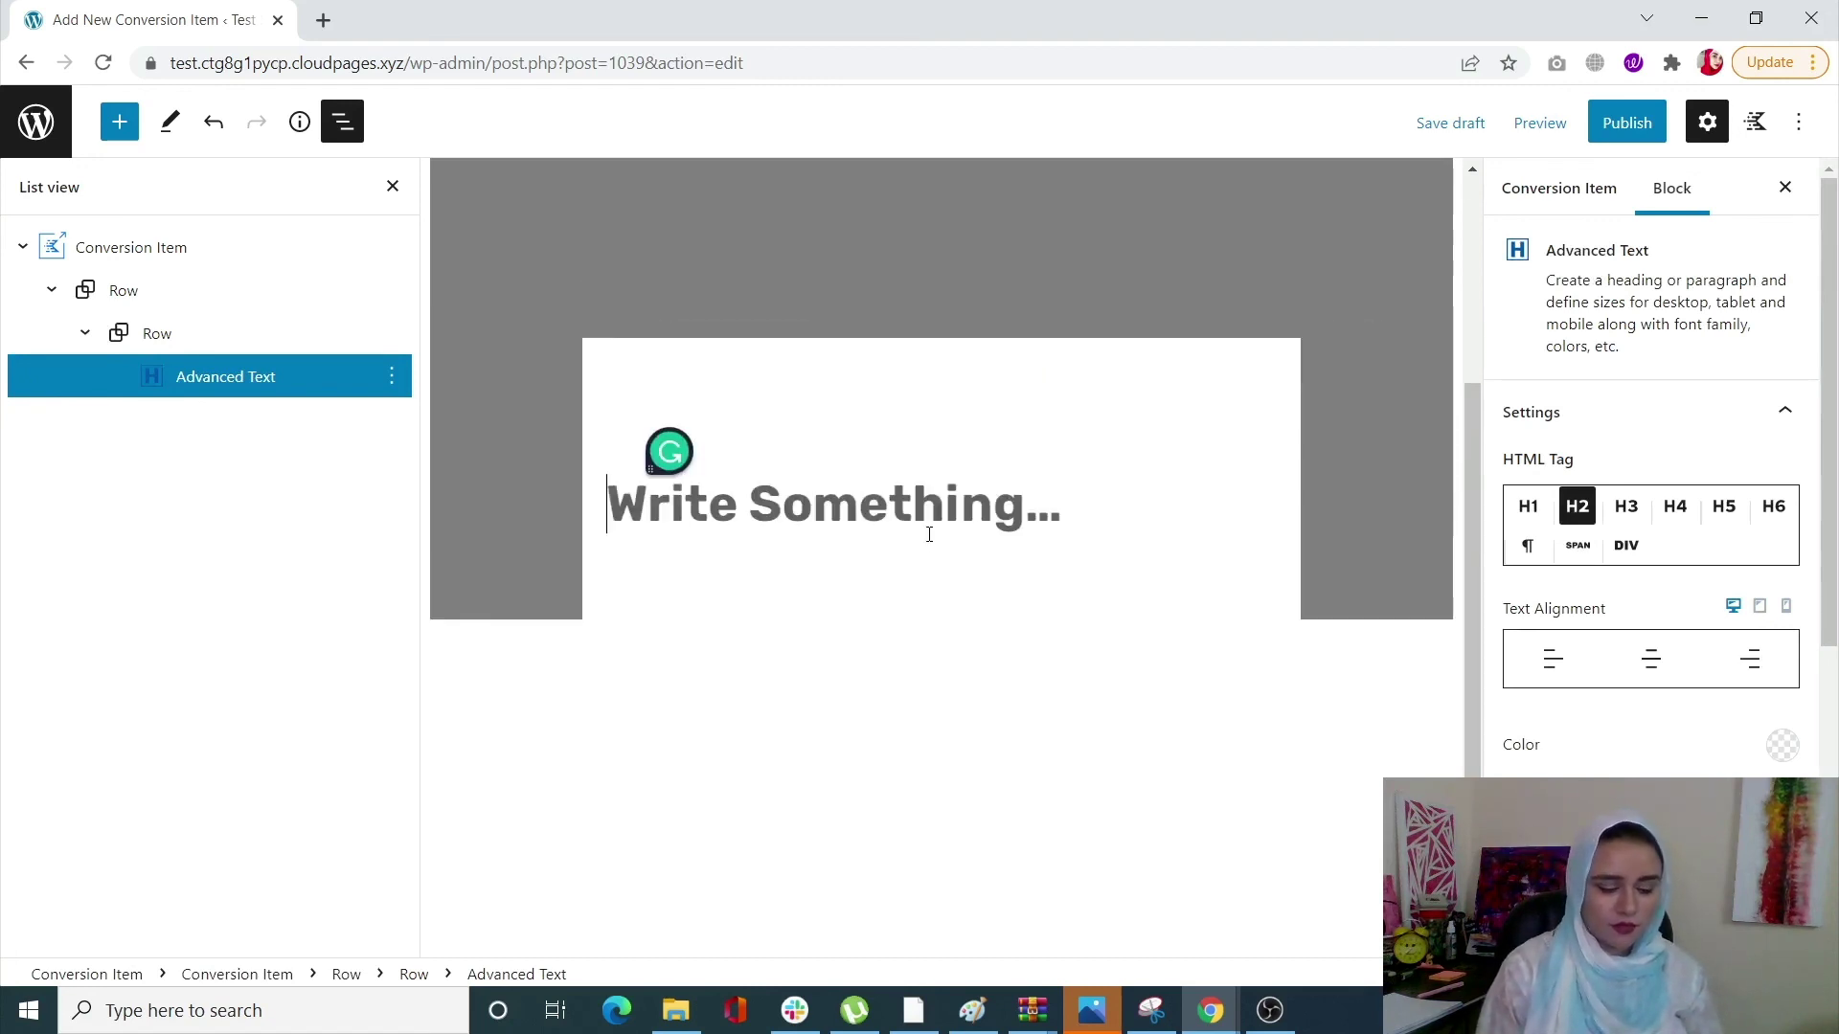
pyautogui.write('SALE SALE SAL')
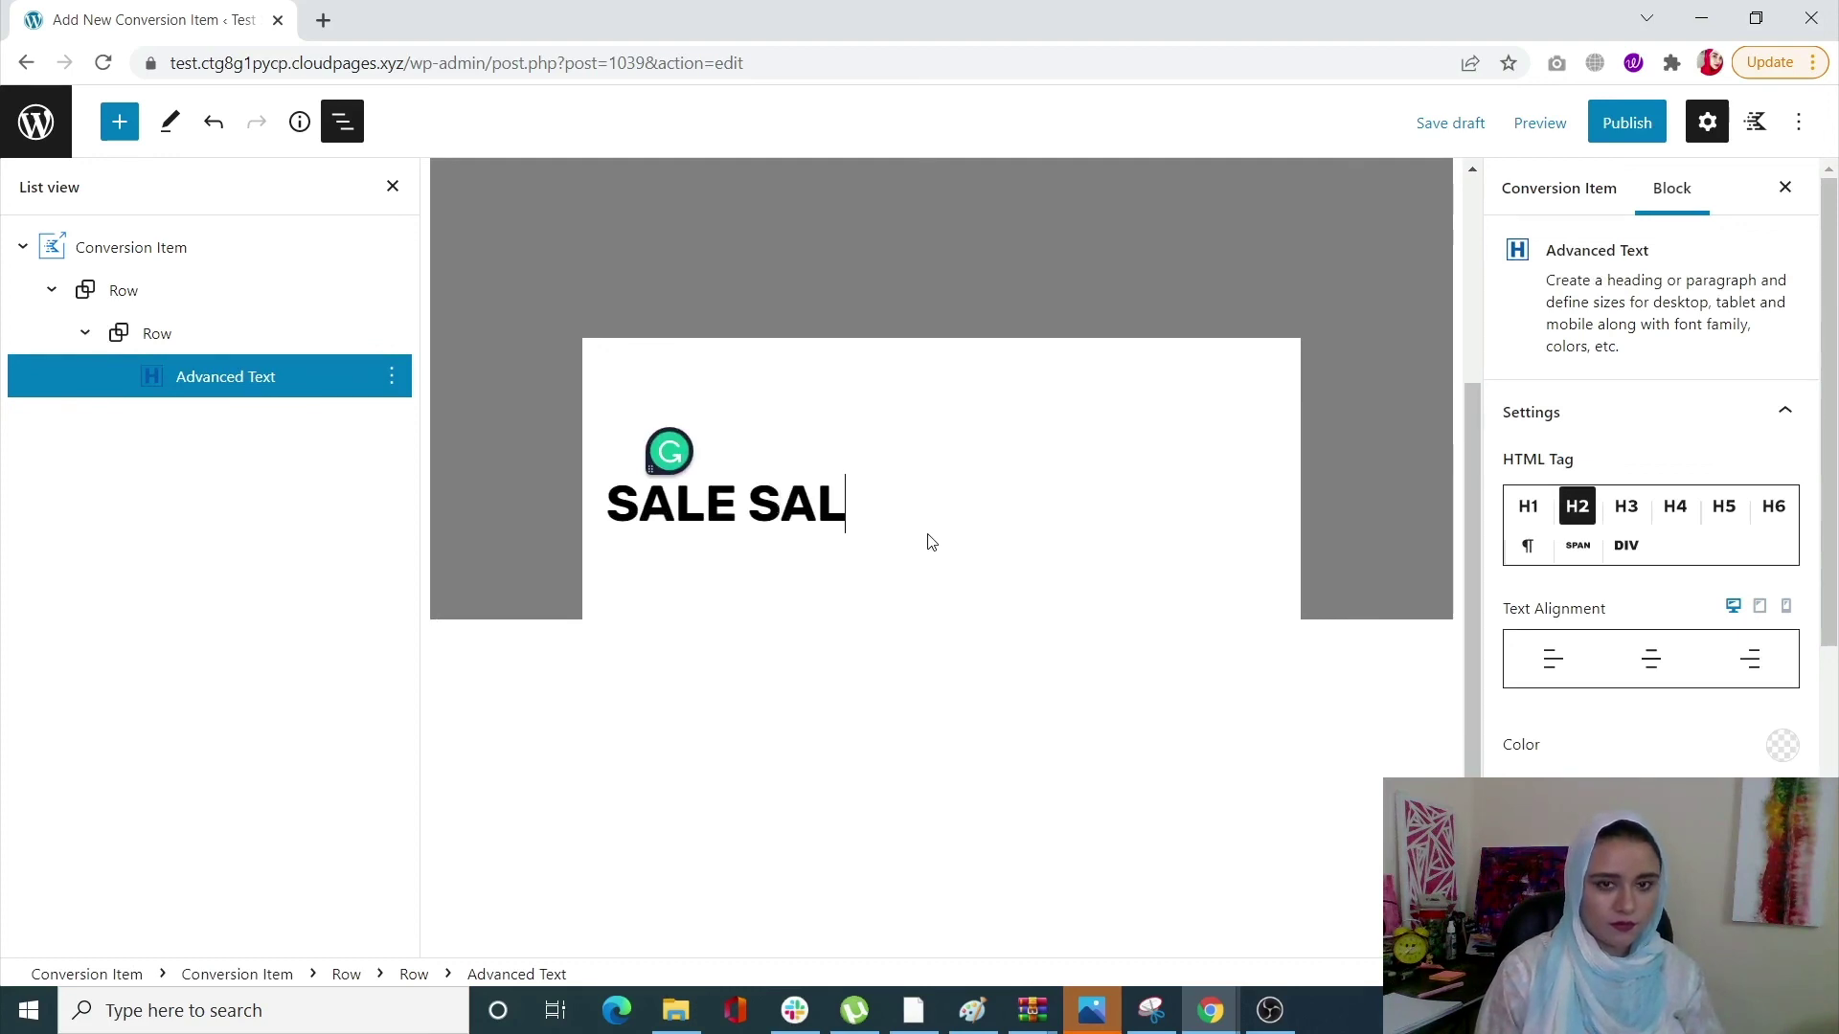
pyautogui.write('E!!!!')
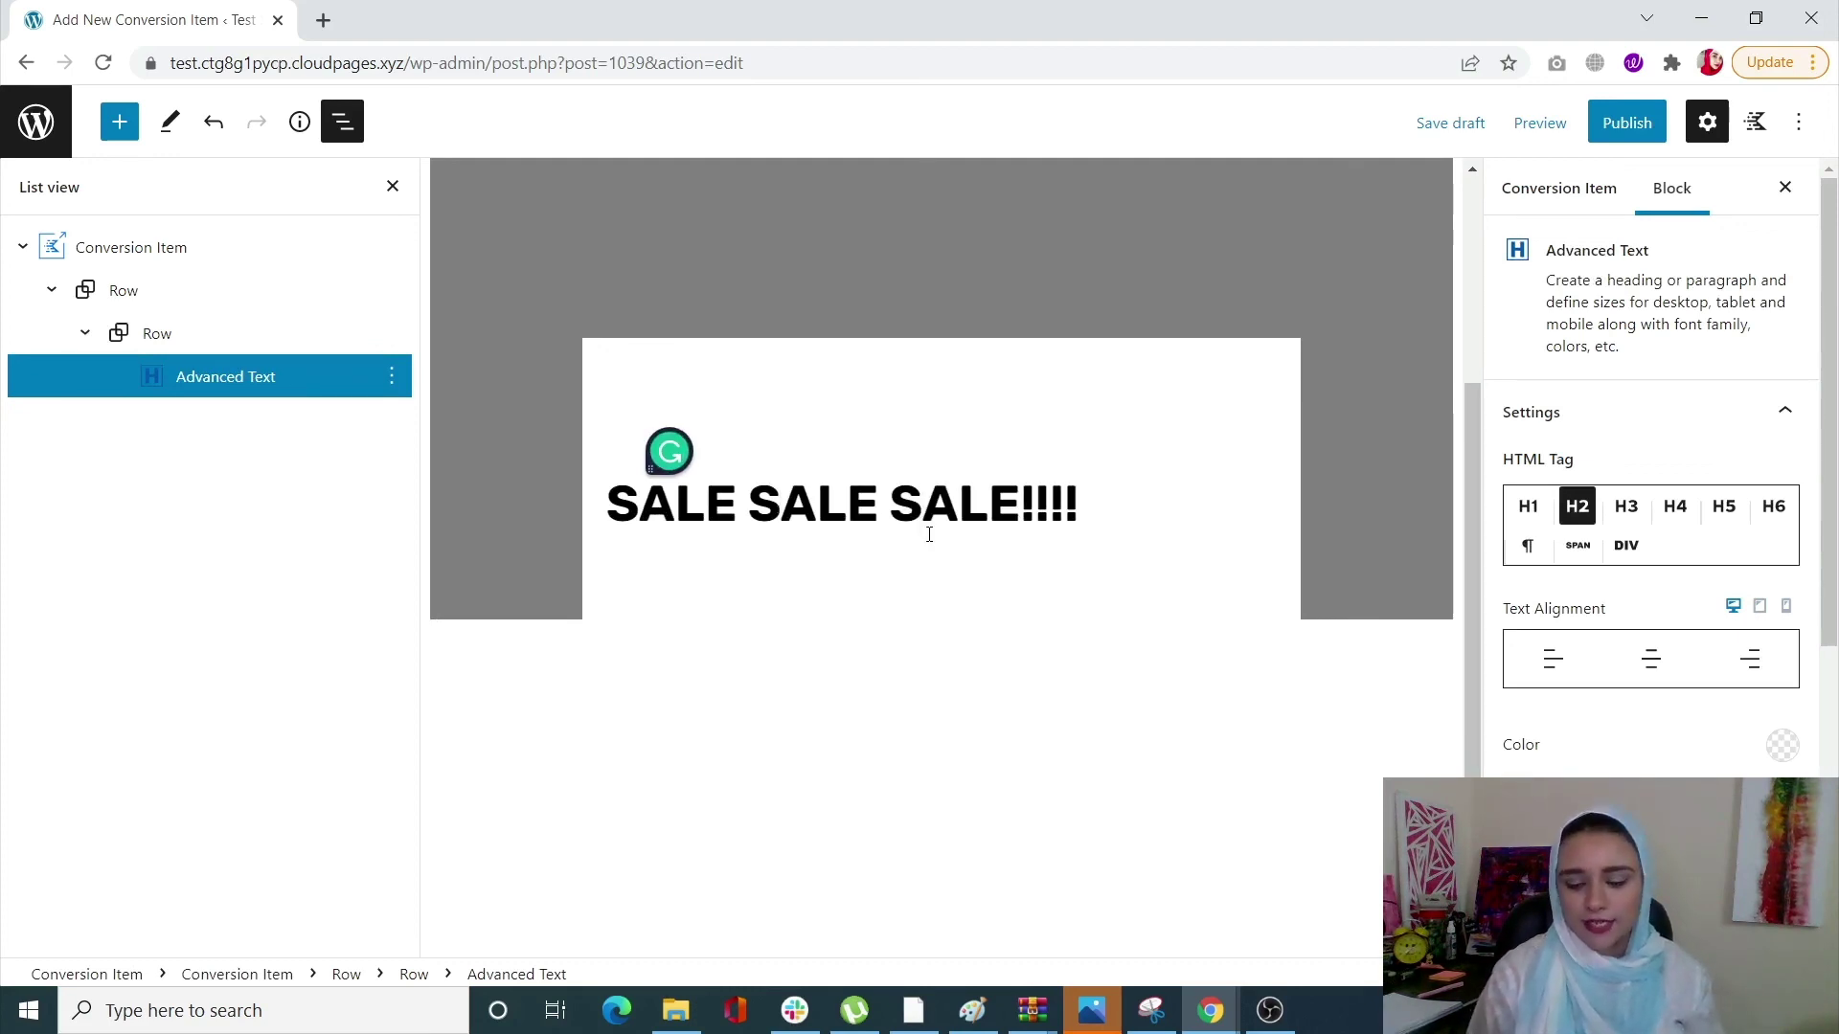
# Add a Countdown block after the "SALE SALE SALE!!!!" heading in the inner row.
pyautogui.press('Return')
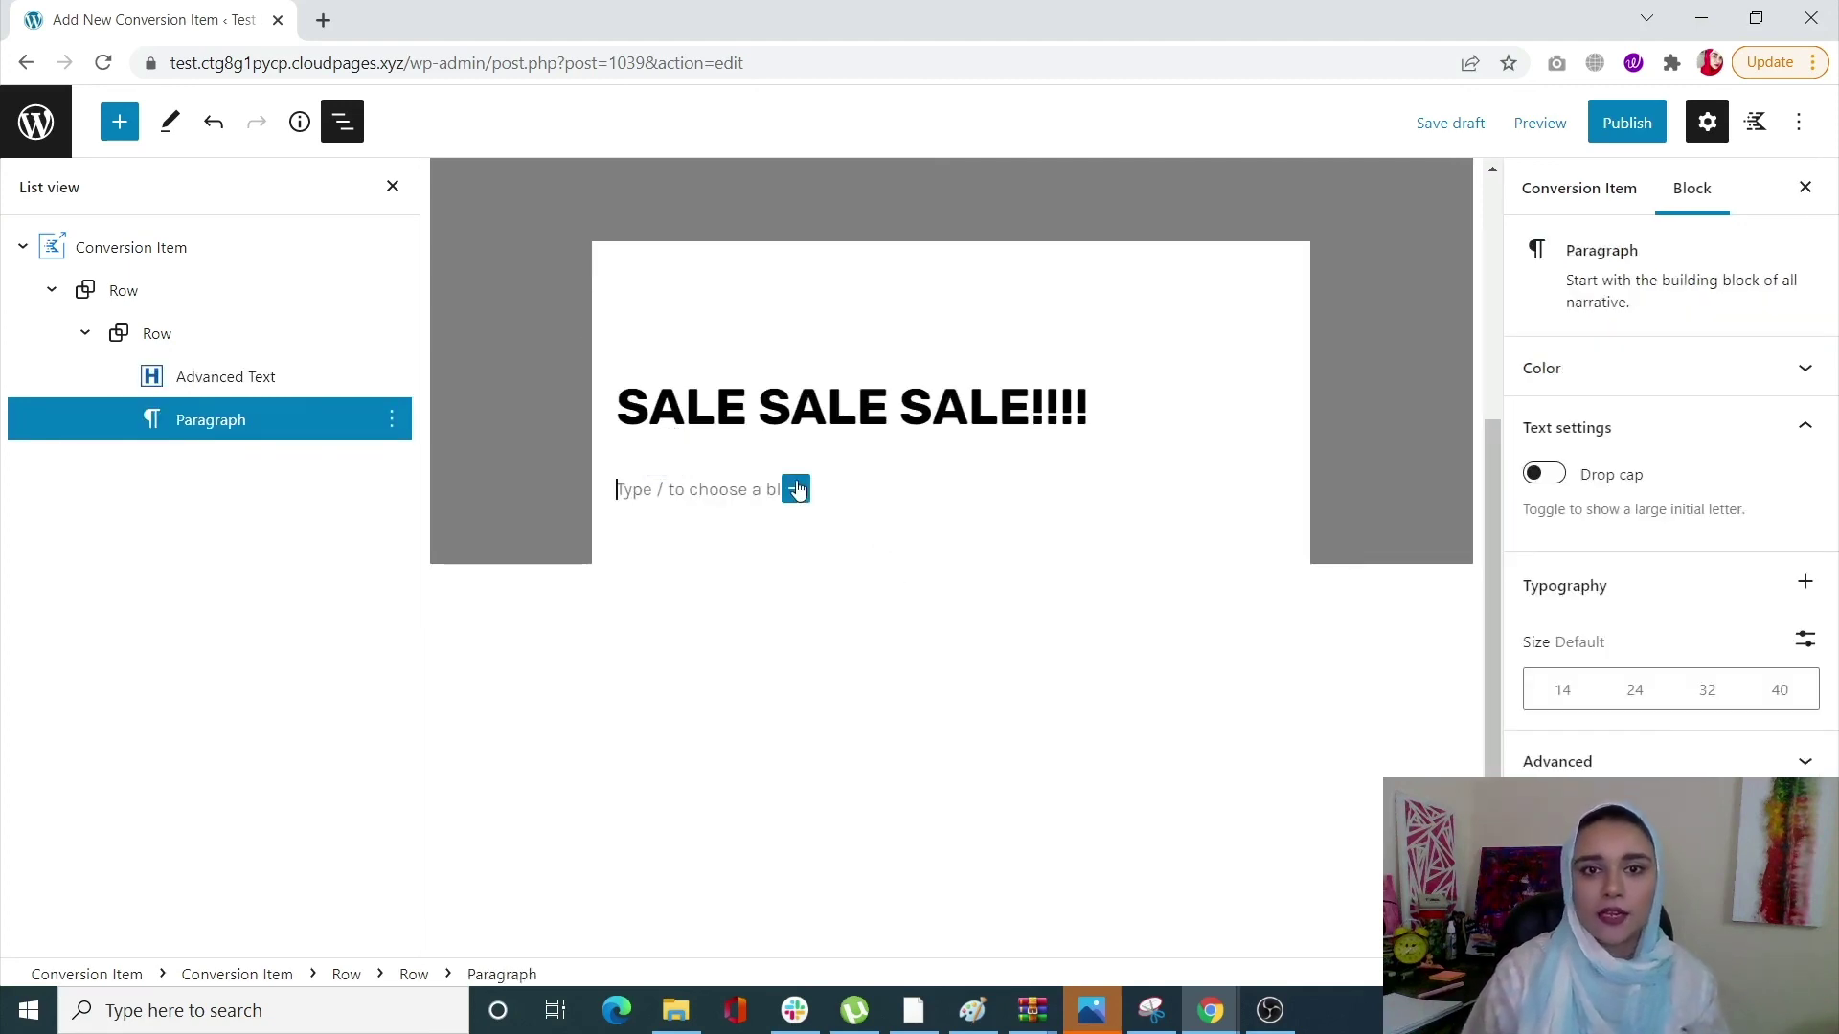
pyautogui.click(796, 488)
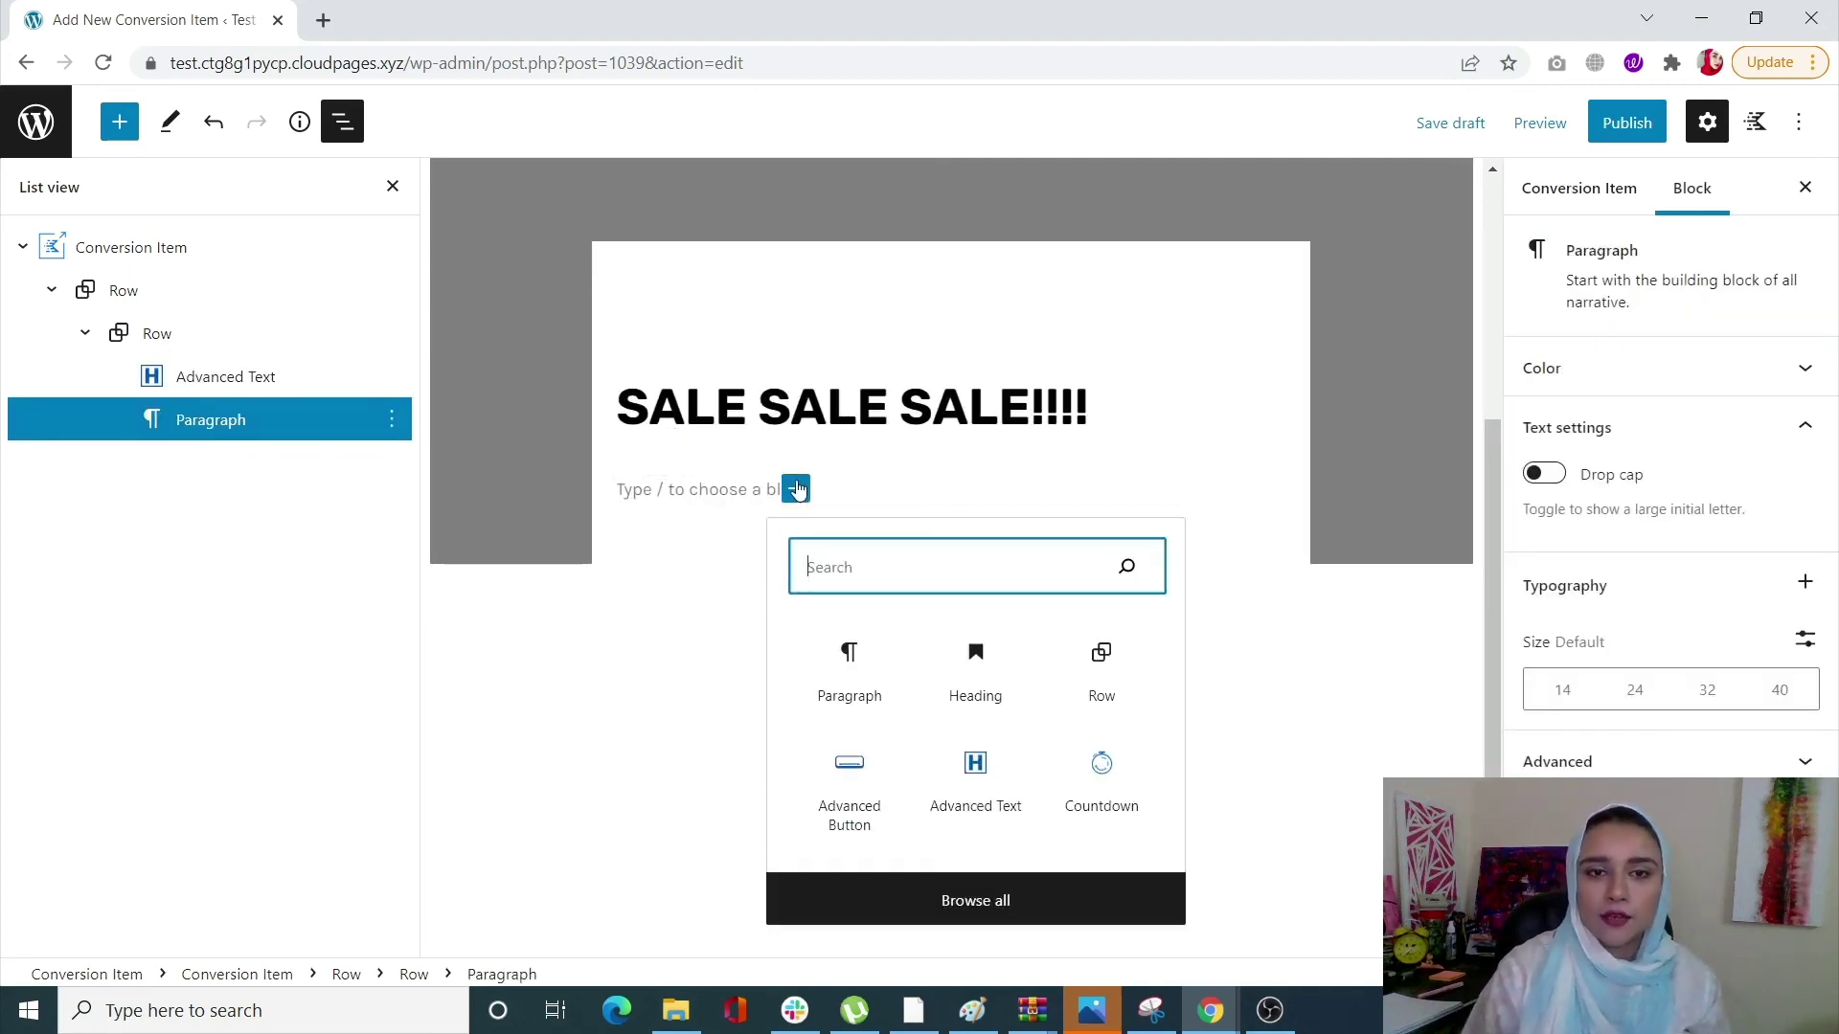
pyautogui.click(1100, 800)
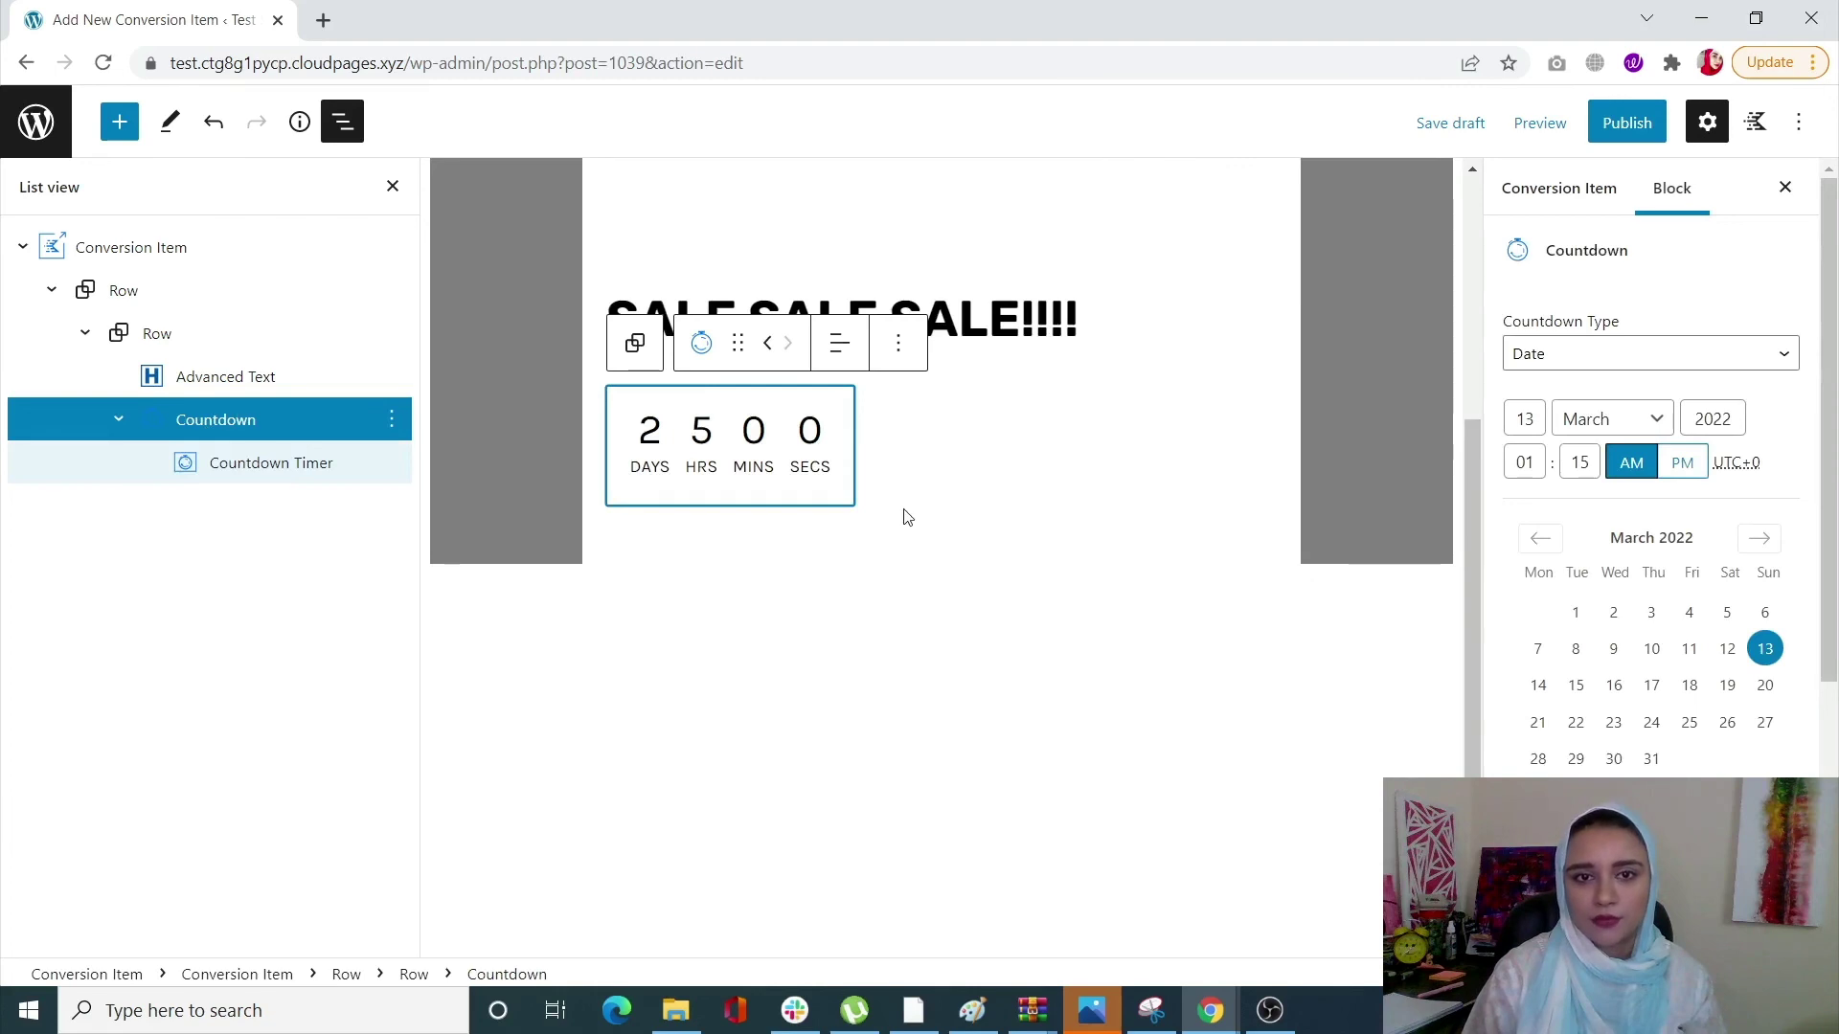
# Add an Advanced Button block after the countdown in the inner row.
pyautogui.click(943, 496)
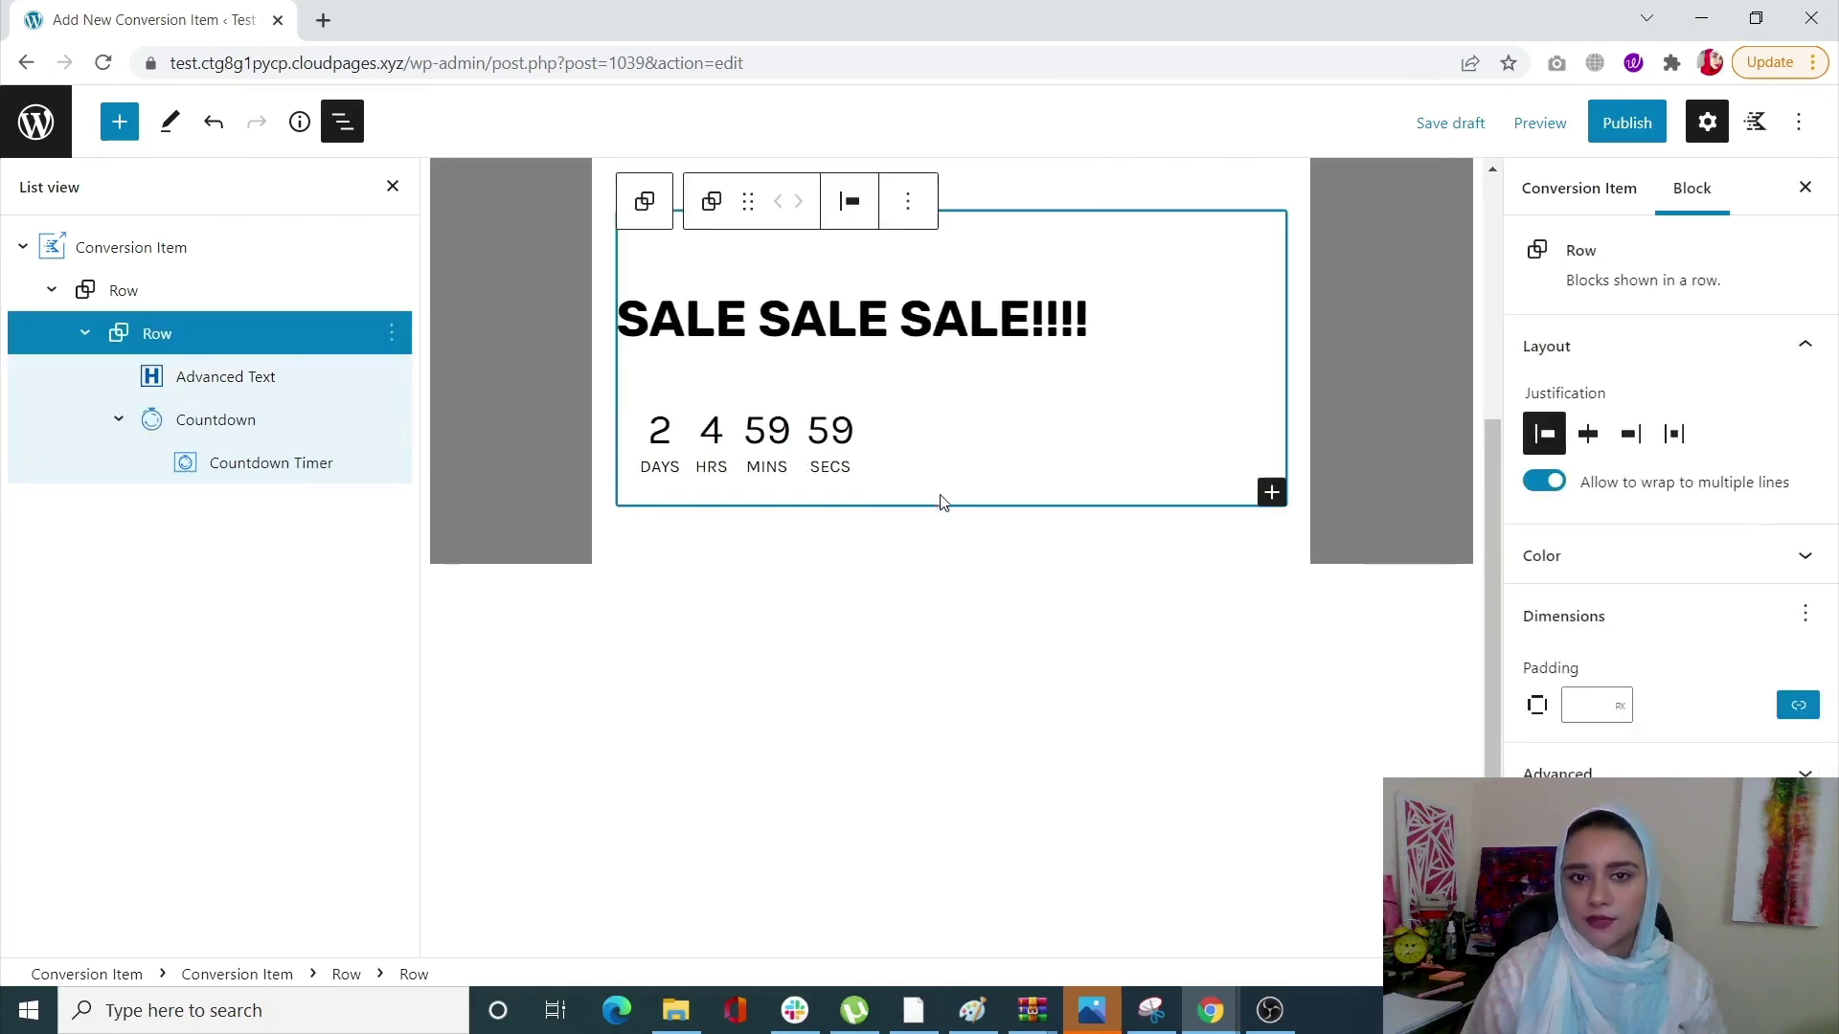
pyautogui.click(1271, 494)
pyautogui.click(1451, 778)
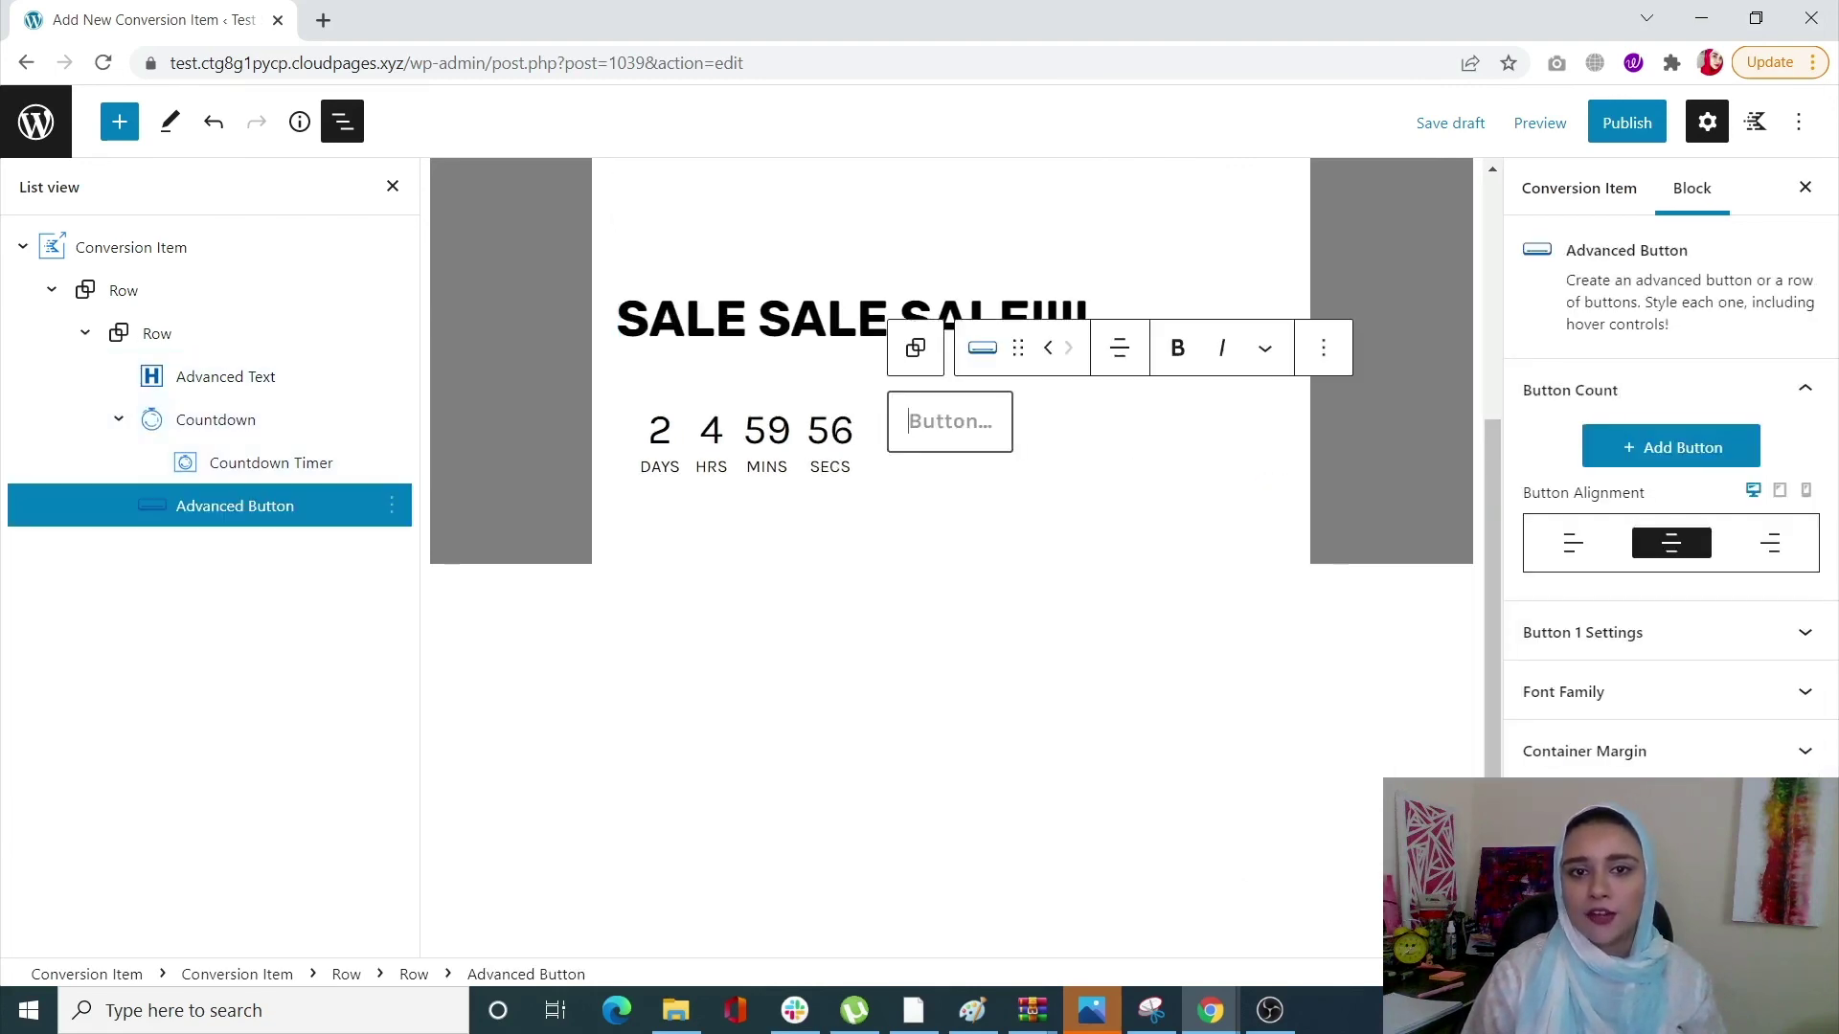
# Select the placeholder button and examine its link, size, color, background and border settings.
pyautogui.click(990, 454)
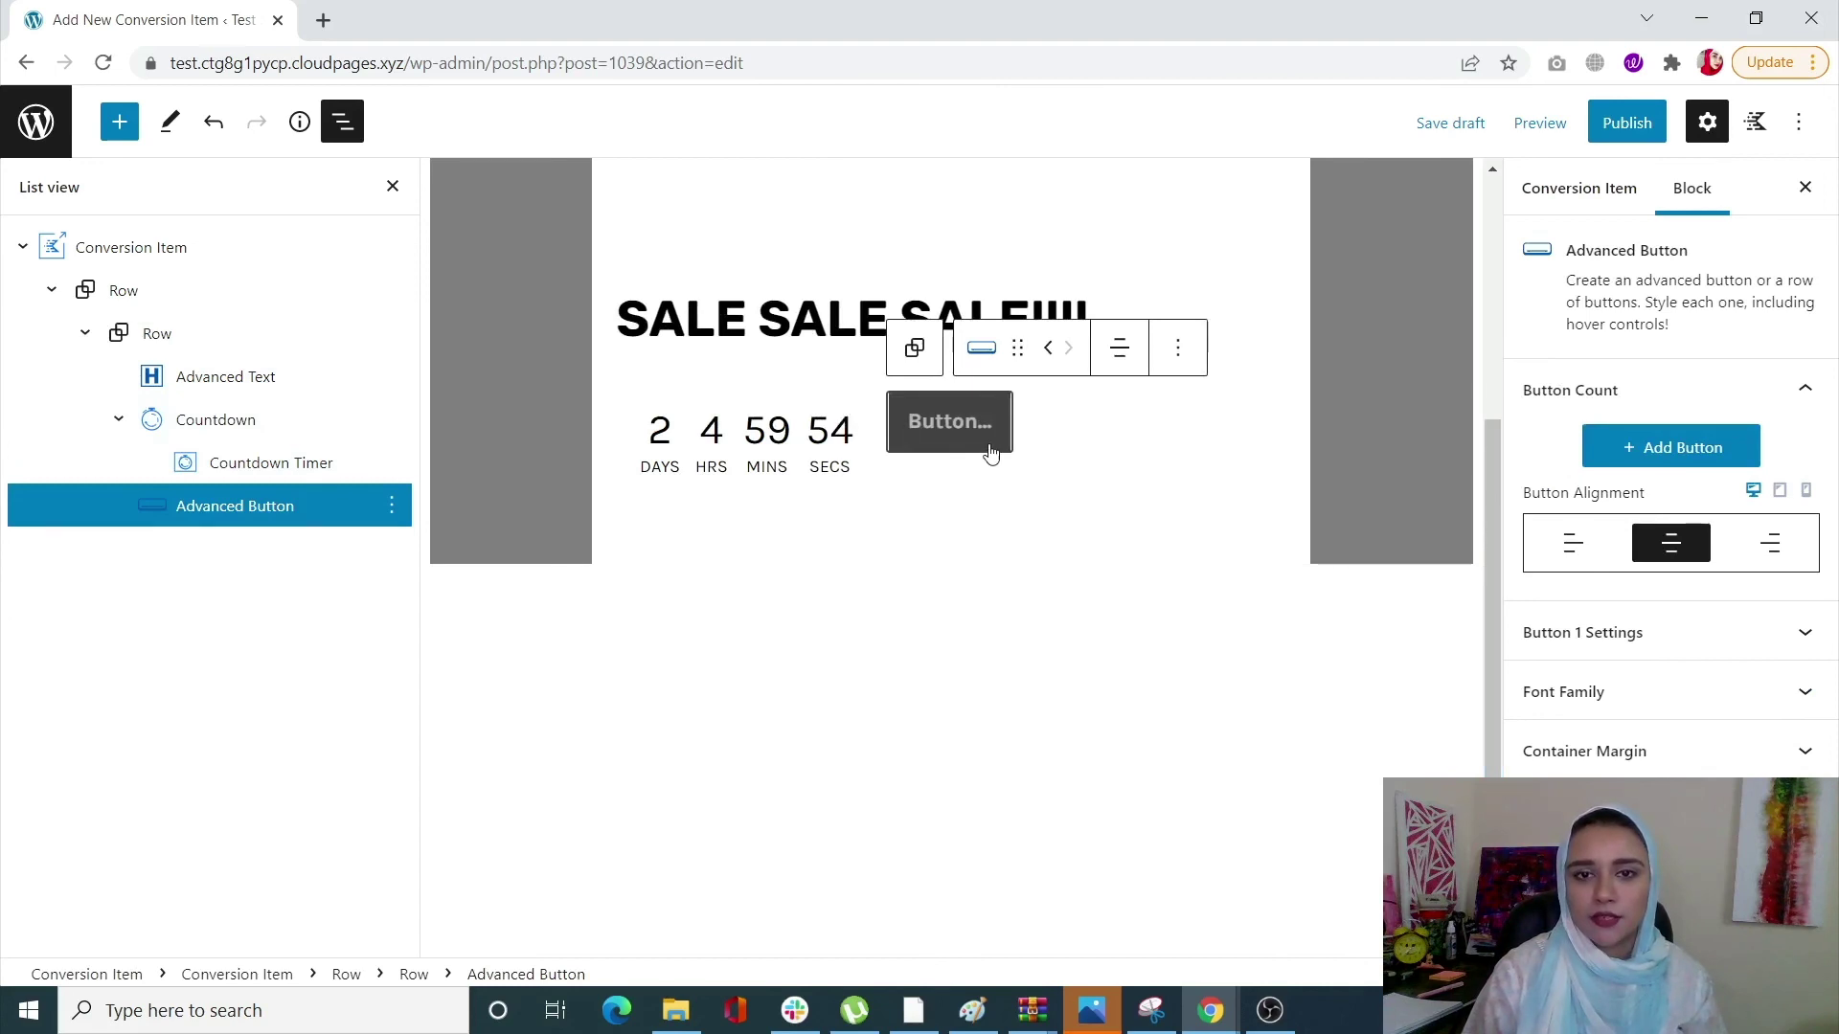
pyautogui.click(938, 447)
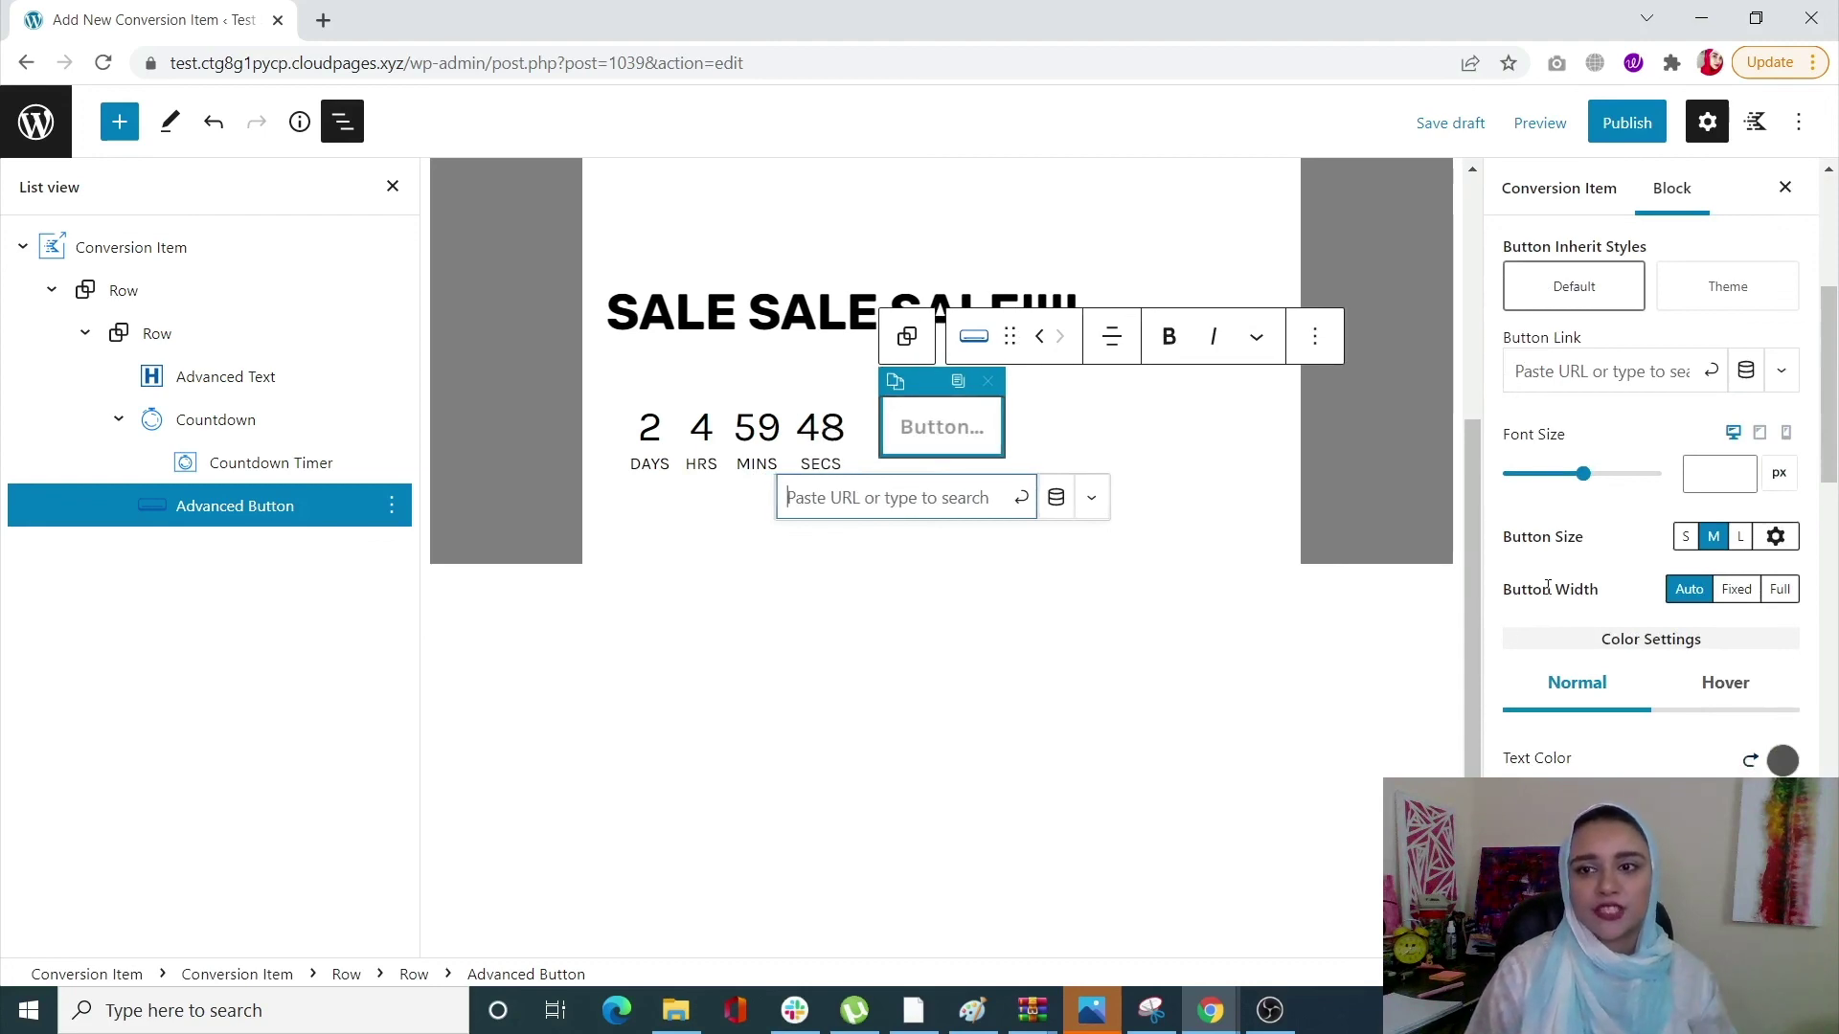
pyautogui.scroll(-3, 1613, 573)
pyautogui.scroll(-3, 1613, 573)
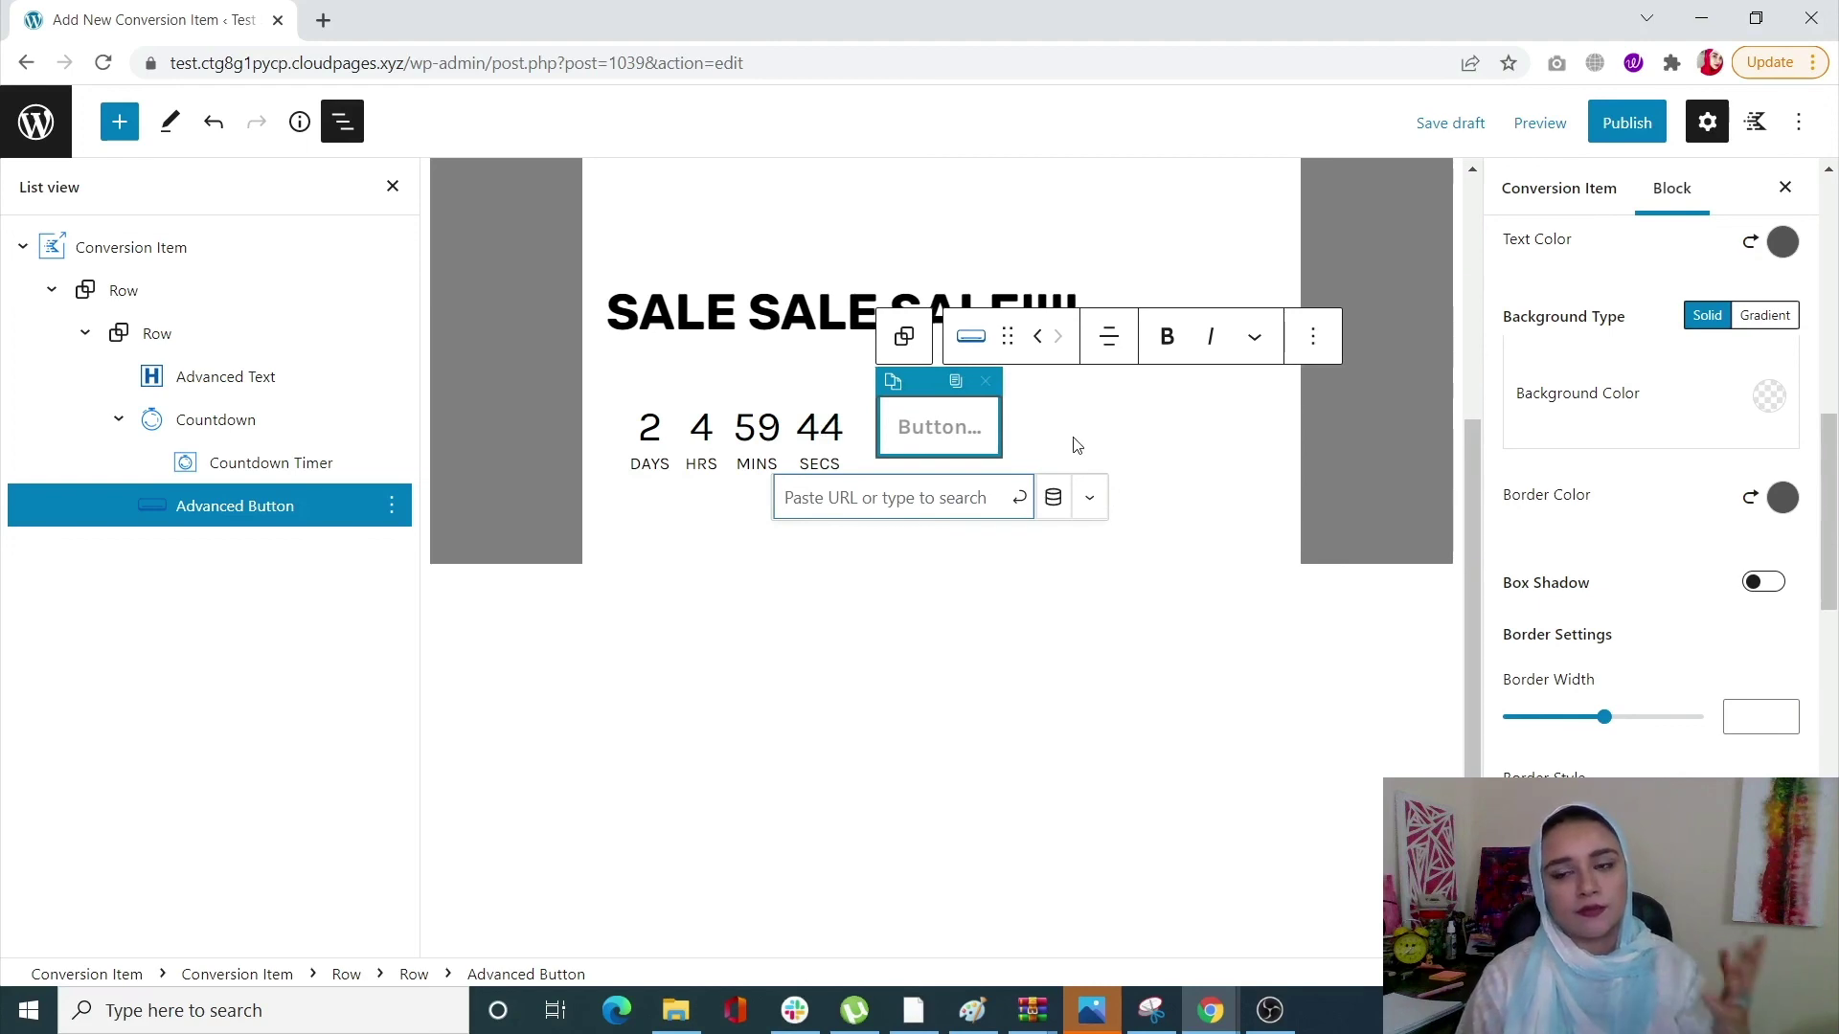
pyautogui.click(920, 505)
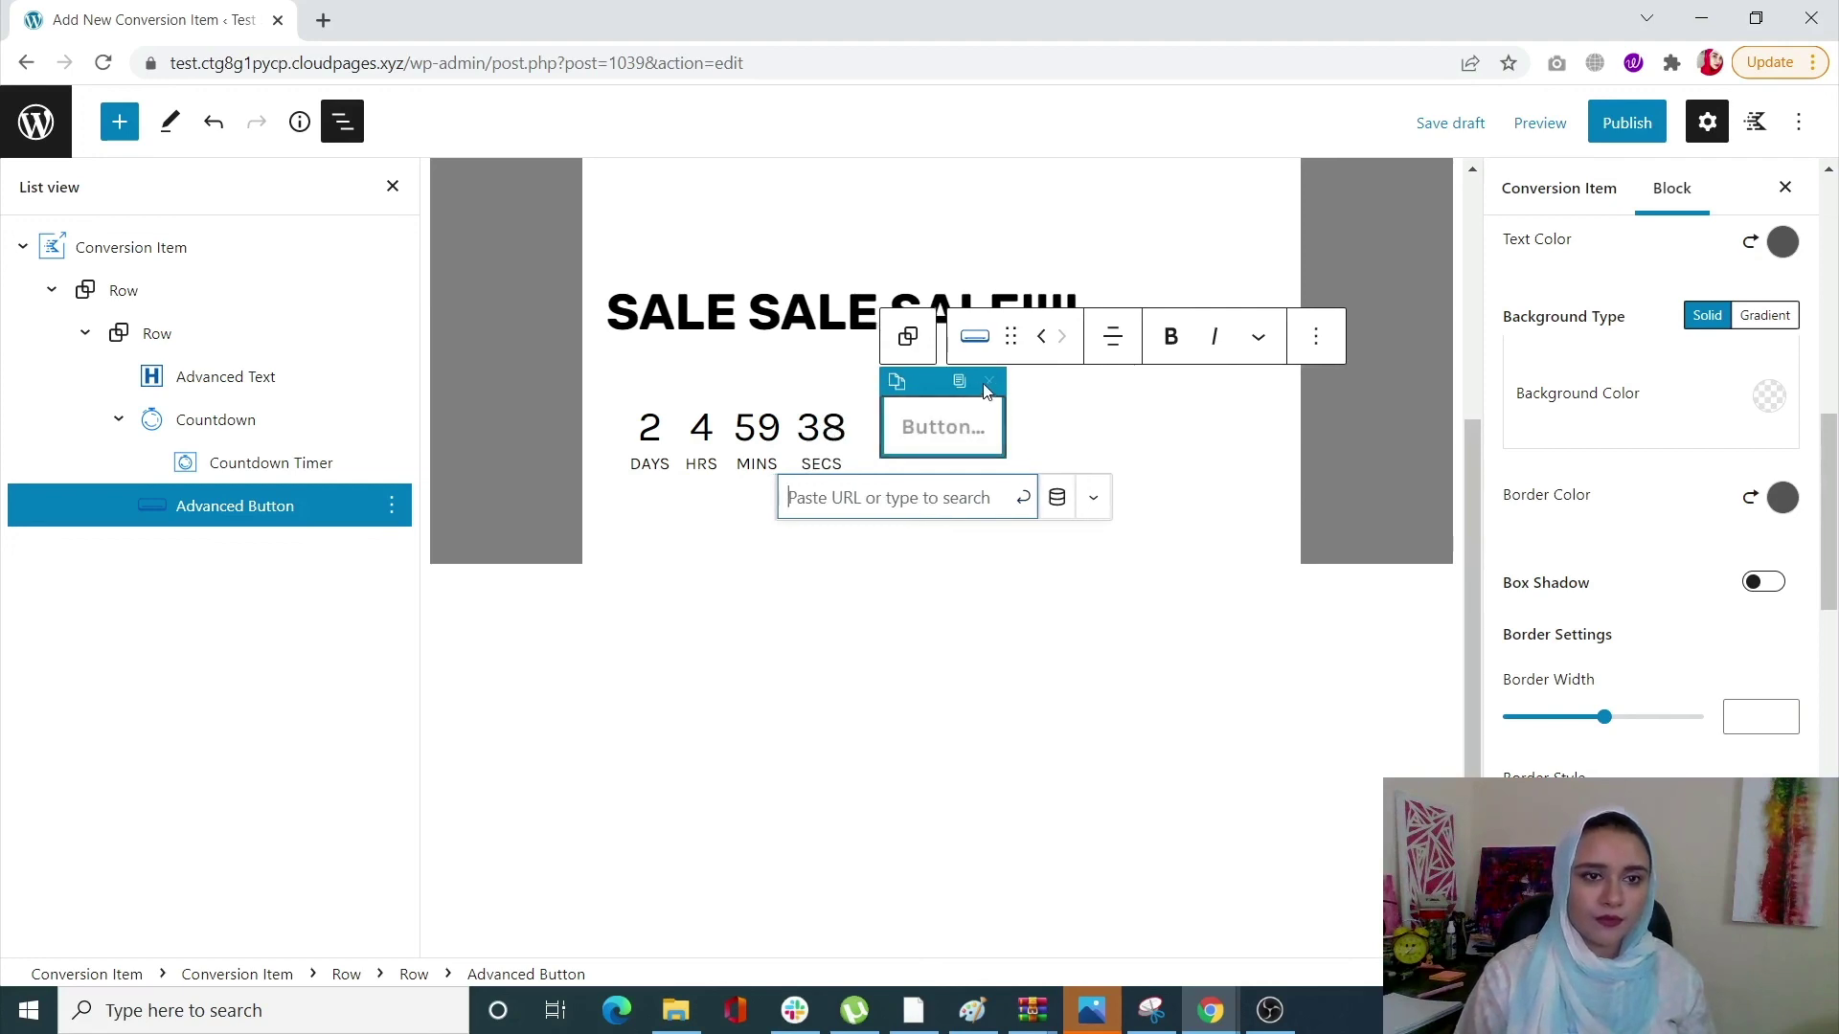
# Label the Advanced Button after the countdown "SHOP NOW" on a single line.
pyautogui.click(956, 450)
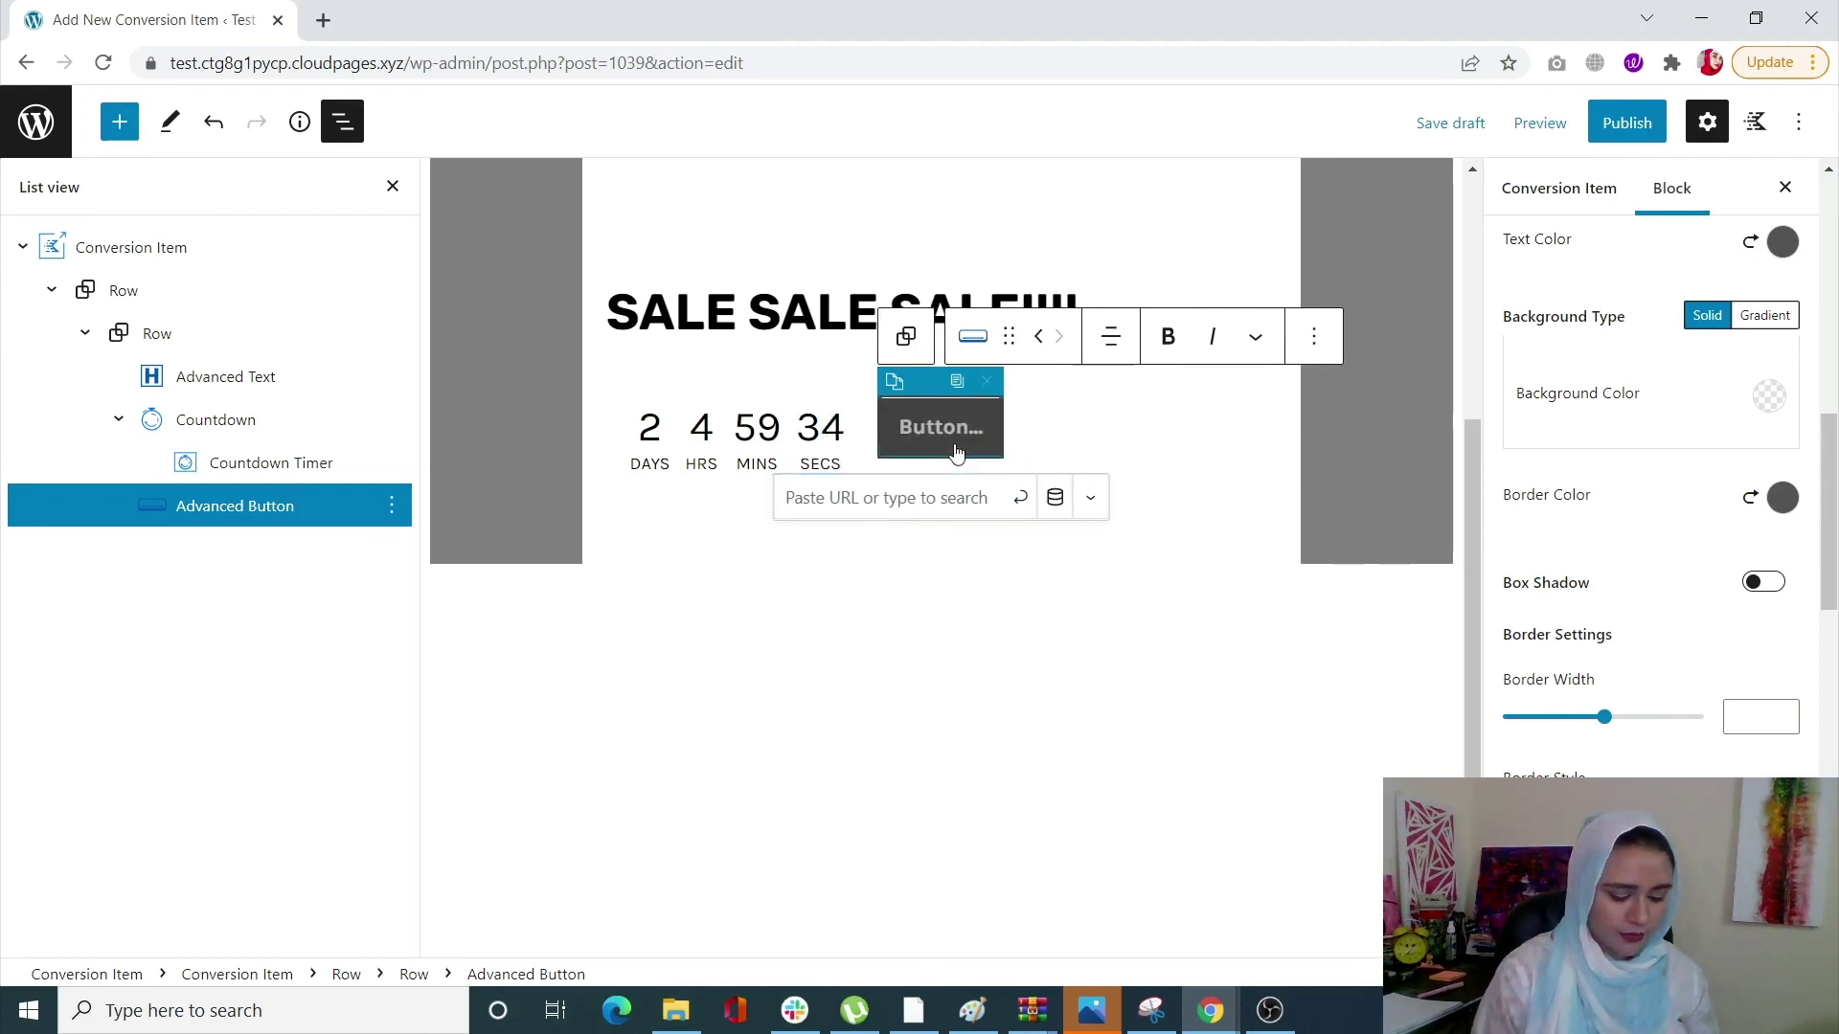
pyautogui.write('SHO')
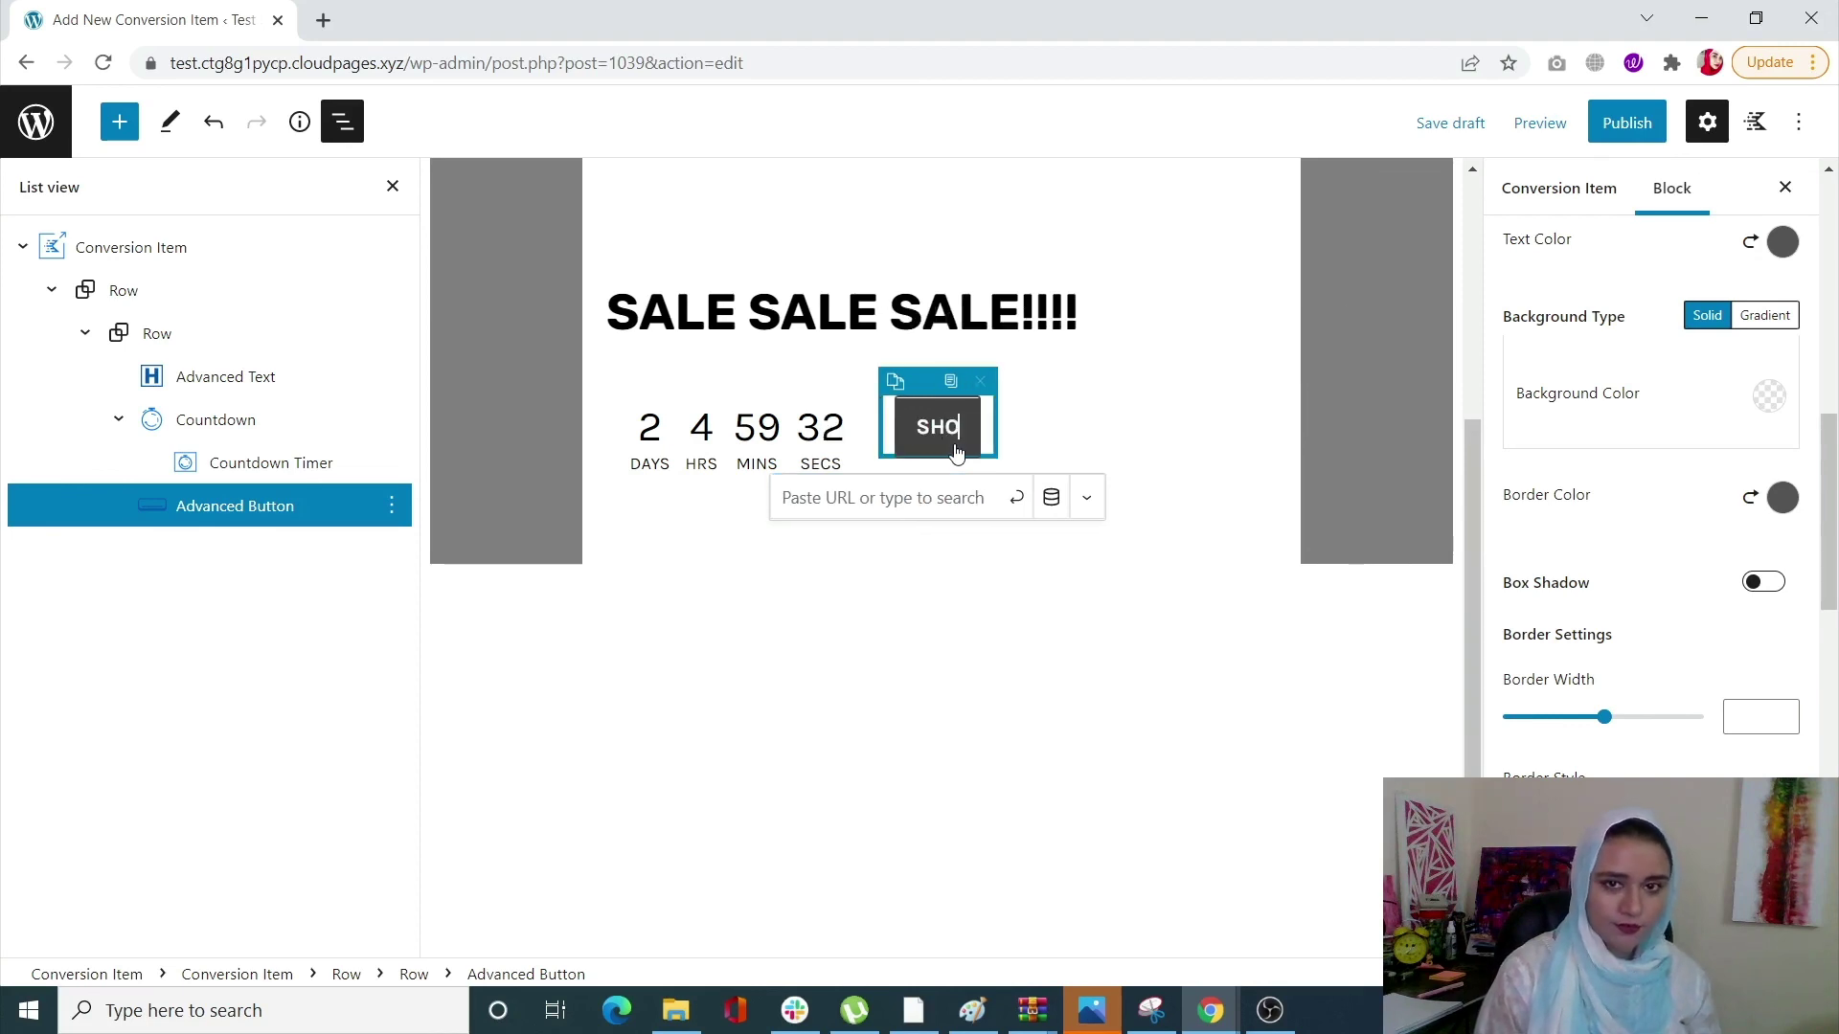
pyautogui.write('P NOW')
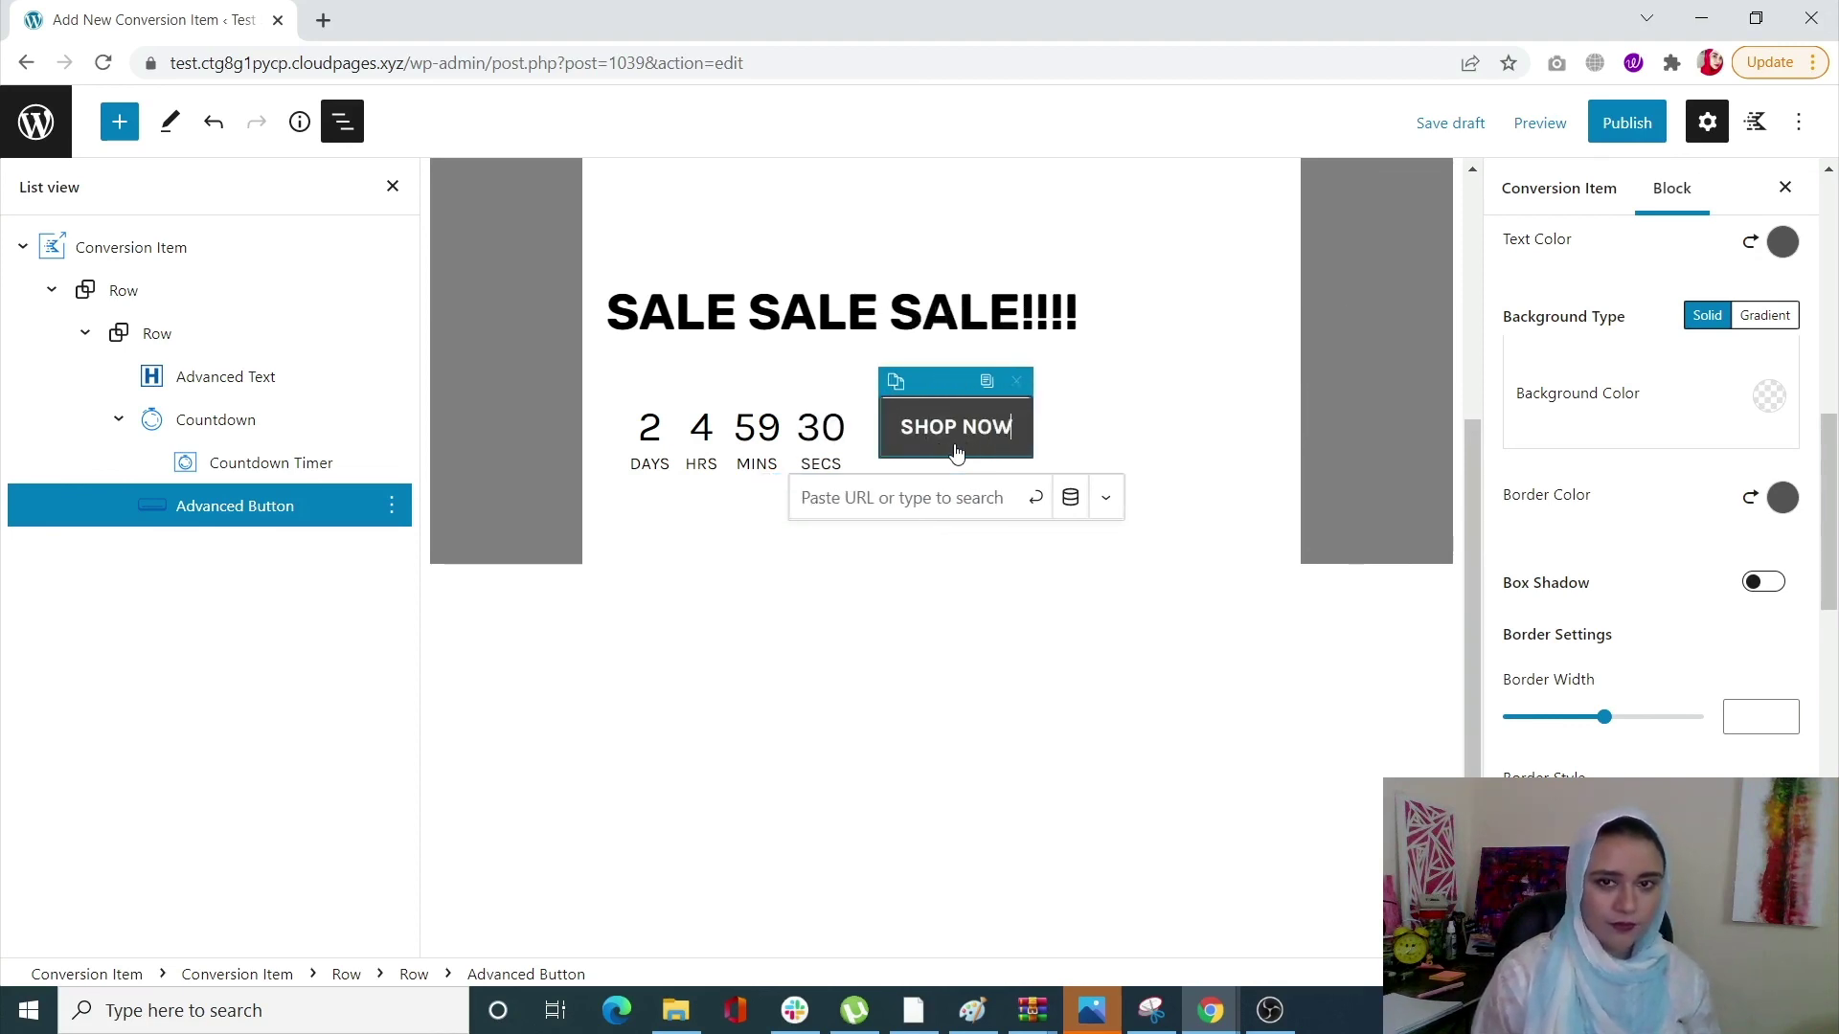
pyautogui.press('Return')
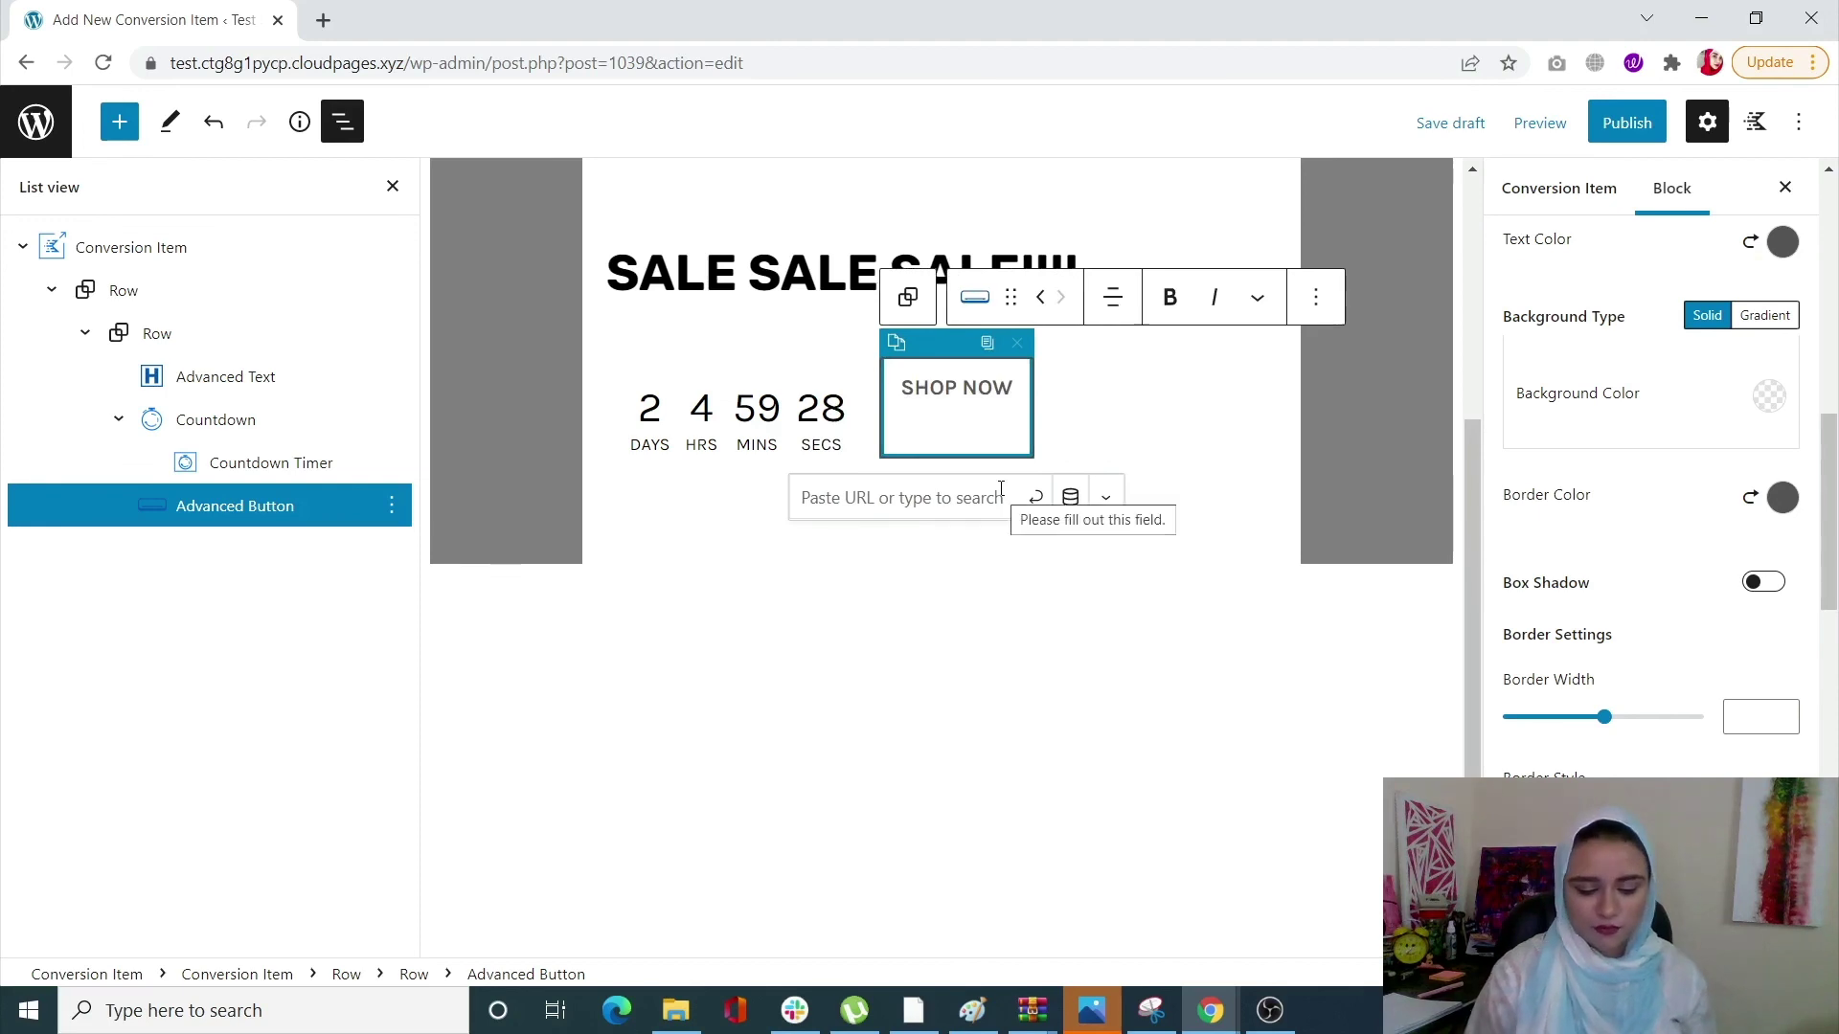
pyautogui.press('BackSpace')
# Select the outer Conversion Item block that contains the heading, countdown and button to show its settings.
pyautogui.click(1143, 421)
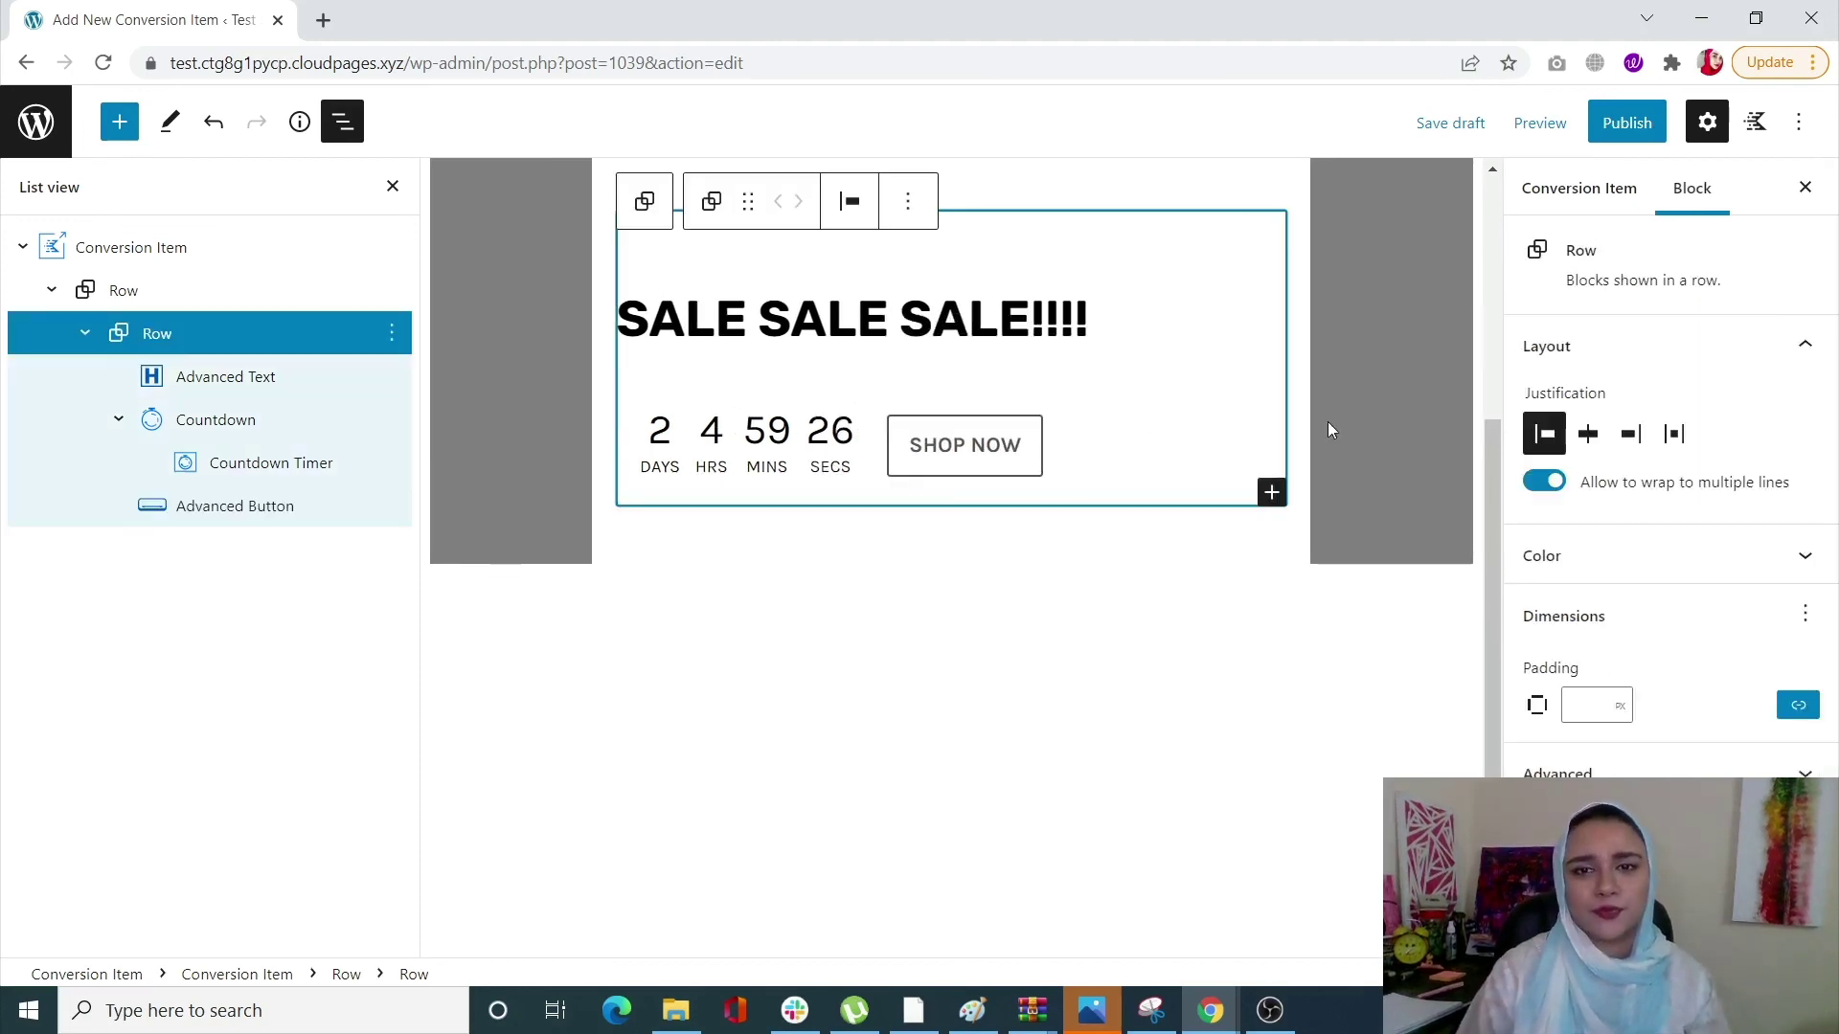
pyautogui.click(1450, 427)
pyautogui.scroll(2, 1156, 687)
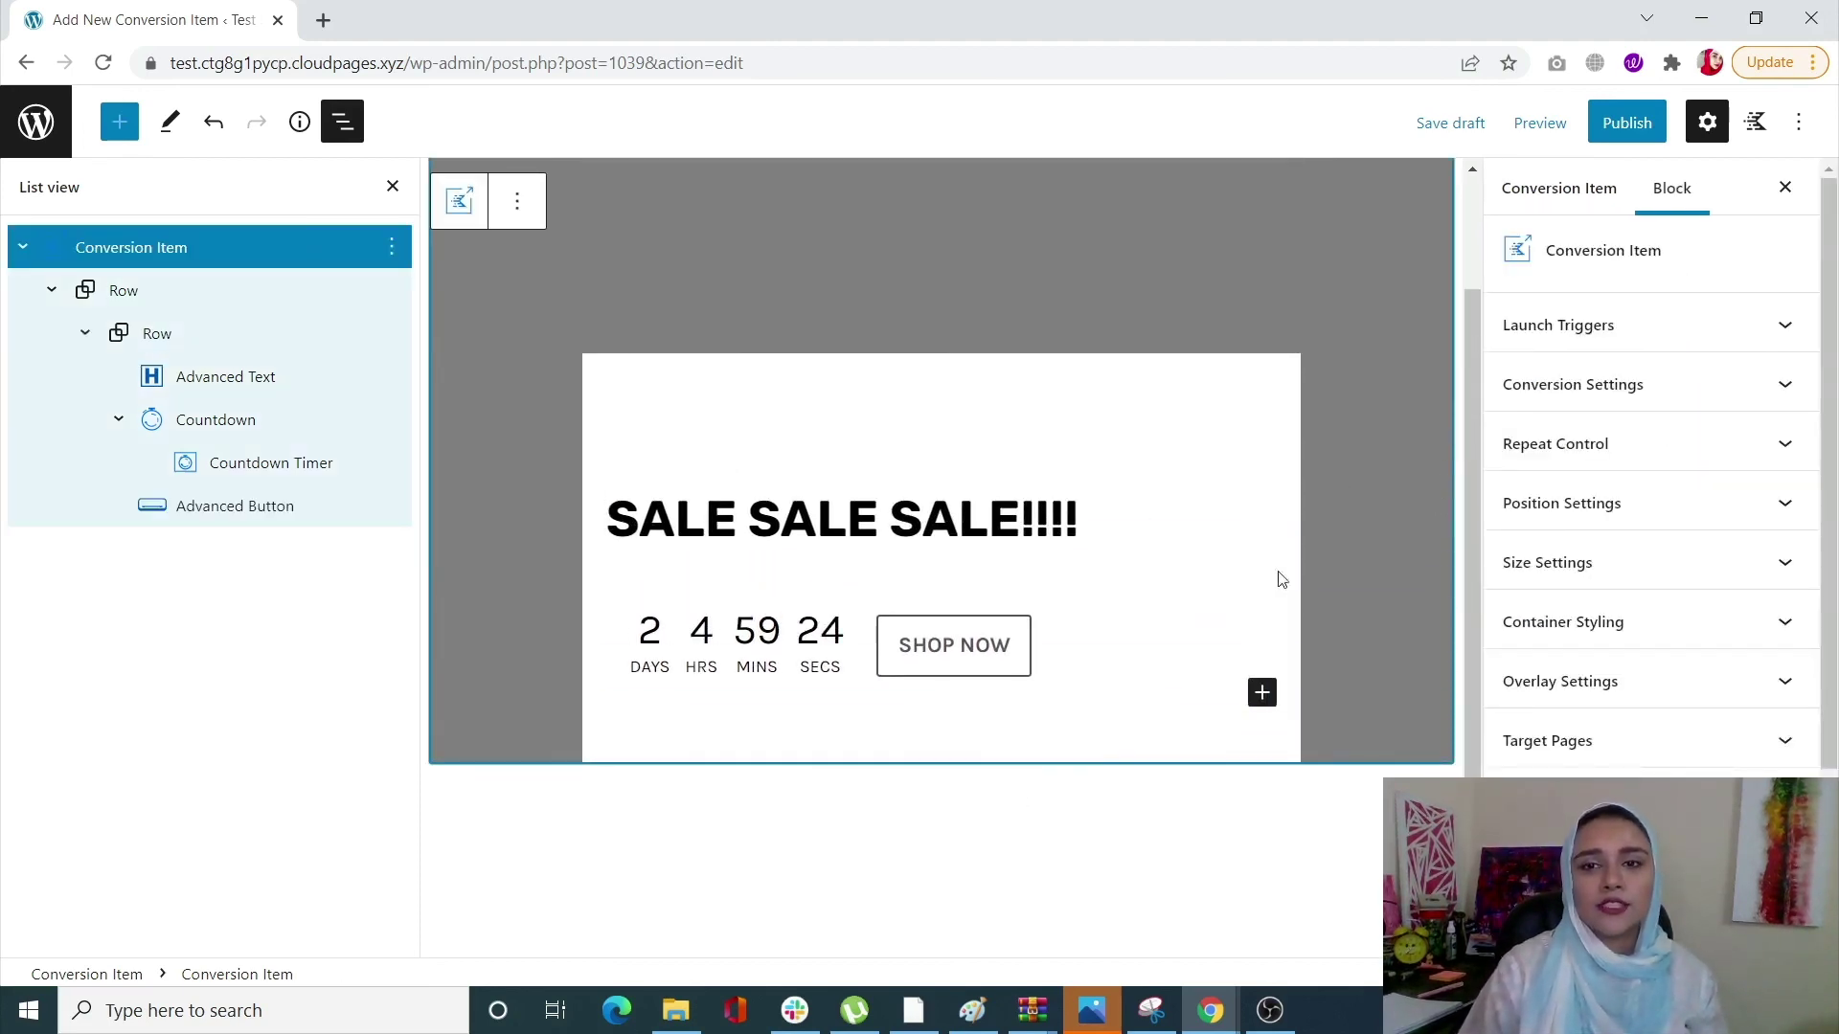